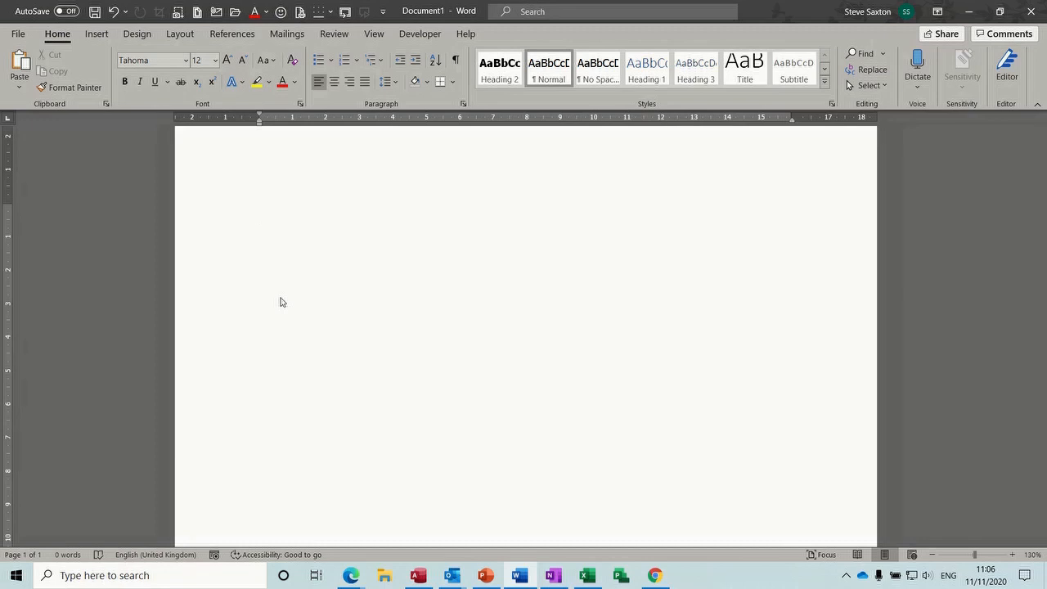
Insert a 5 by 5 table from the Table grid, then undo it
{"action": "left_click", "coordinate": [96, 35]}
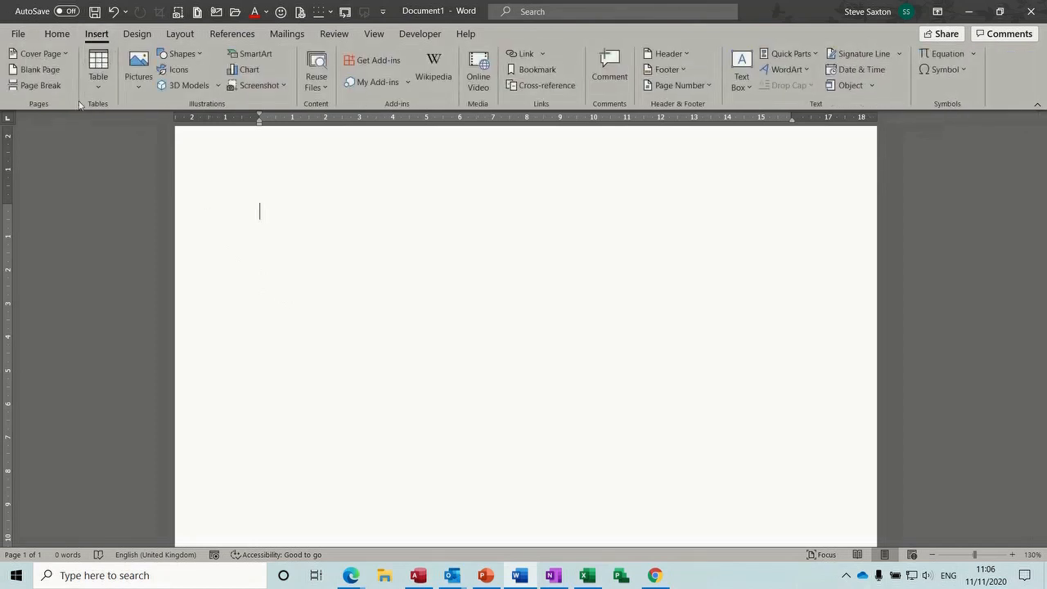
{"action": "left_click", "coordinate": [101, 87]}
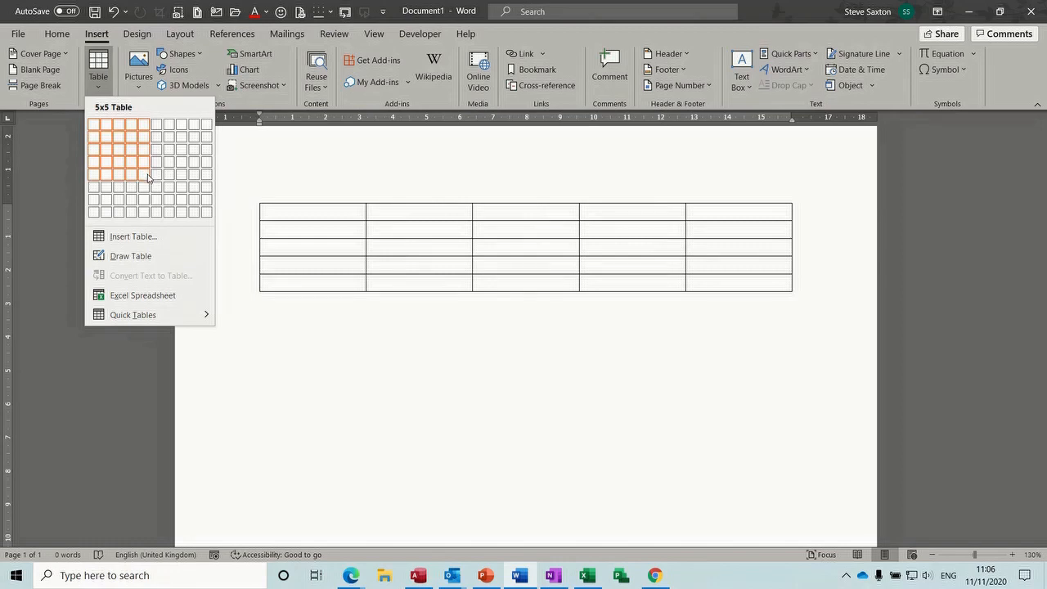
{"action": "left_click", "coordinate": [148, 176]}
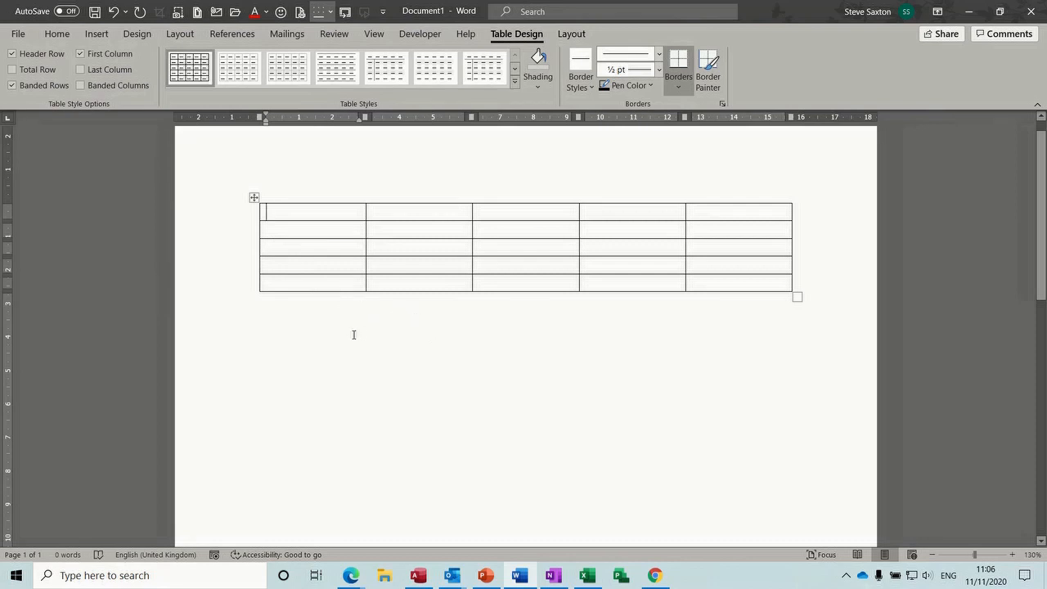
{"action": "key", "text": "ctrl+z"}
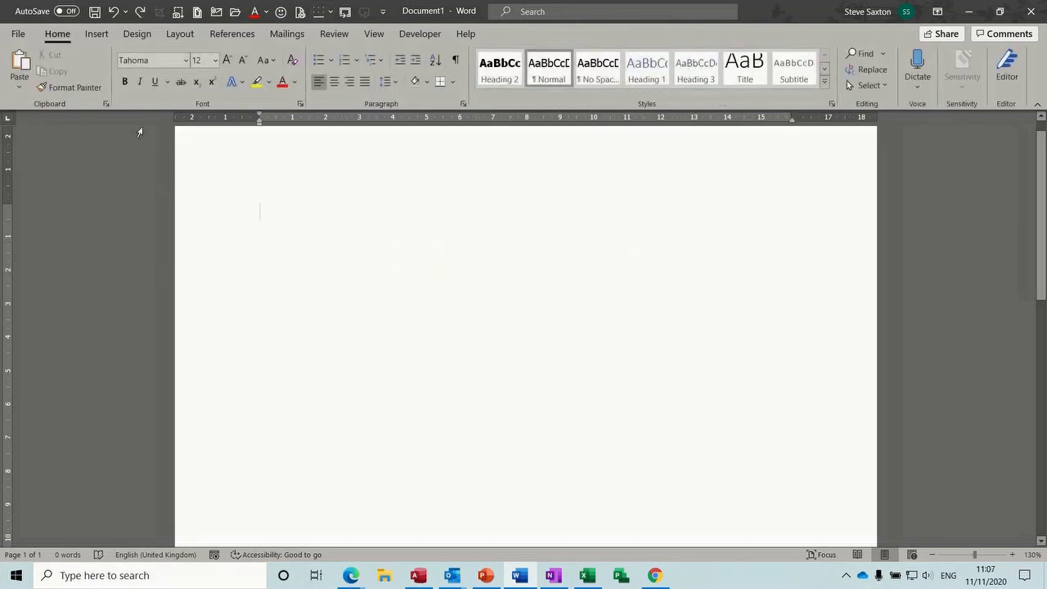
Insert a 5-column, 4-row table through the Insert Table dialog, then undo it
{"action": "left_click", "coordinate": [96, 33]}
{"action": "left_click", "coordinate": [96, 94]}
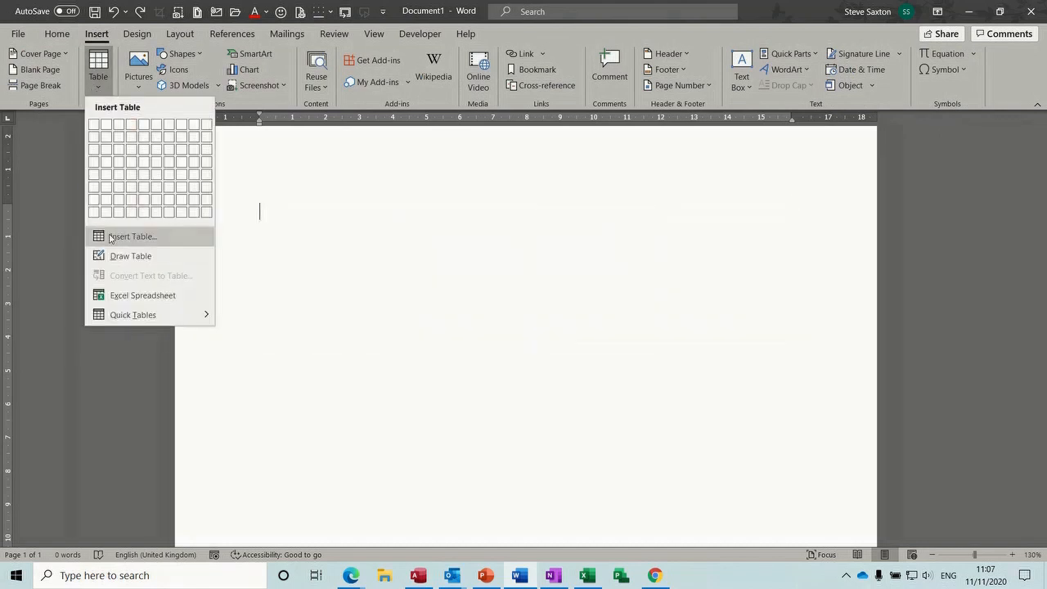
{"action": "left_click", "coordinate": [145, 238]}
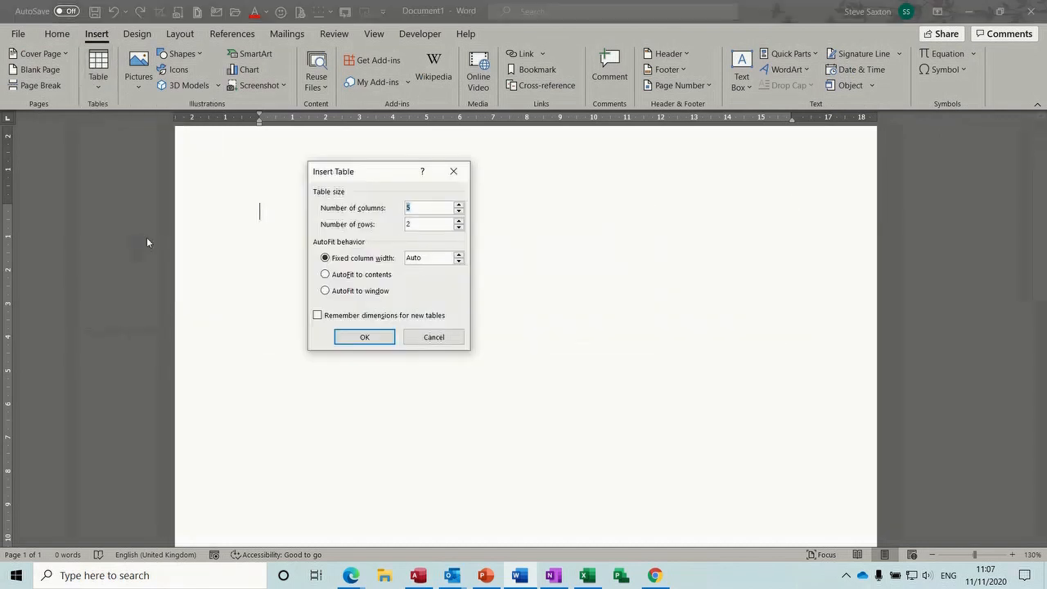
{"action": "left_click", "coordinate": [459, 220]}
{"action": "left_click", "coordinate": [458, 220]}
{"action": "left_click", "coordinate": [373, 336]}
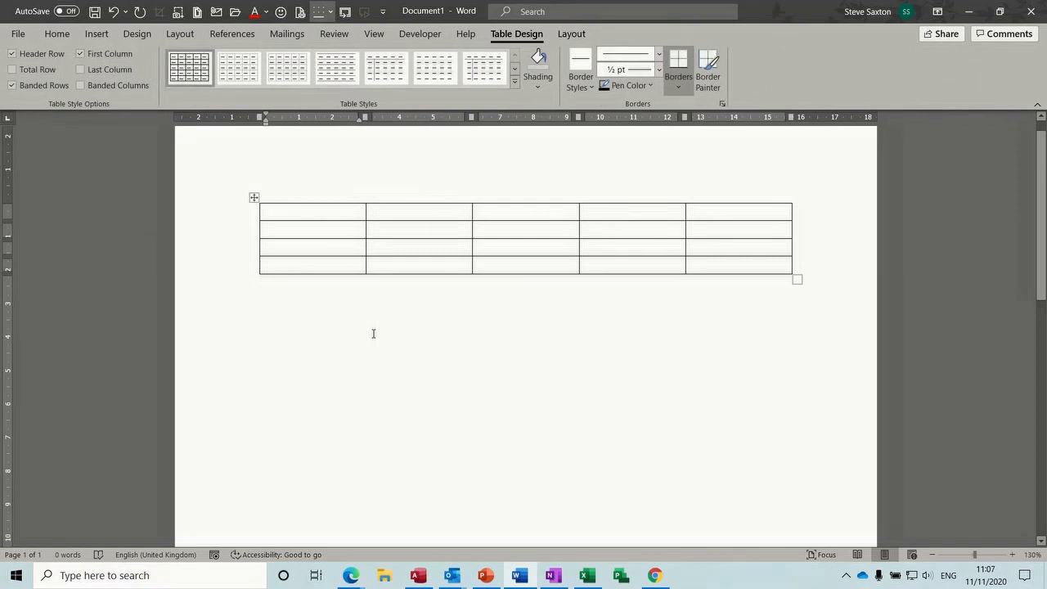
{"action": "key", "text": "ctrl+z"}
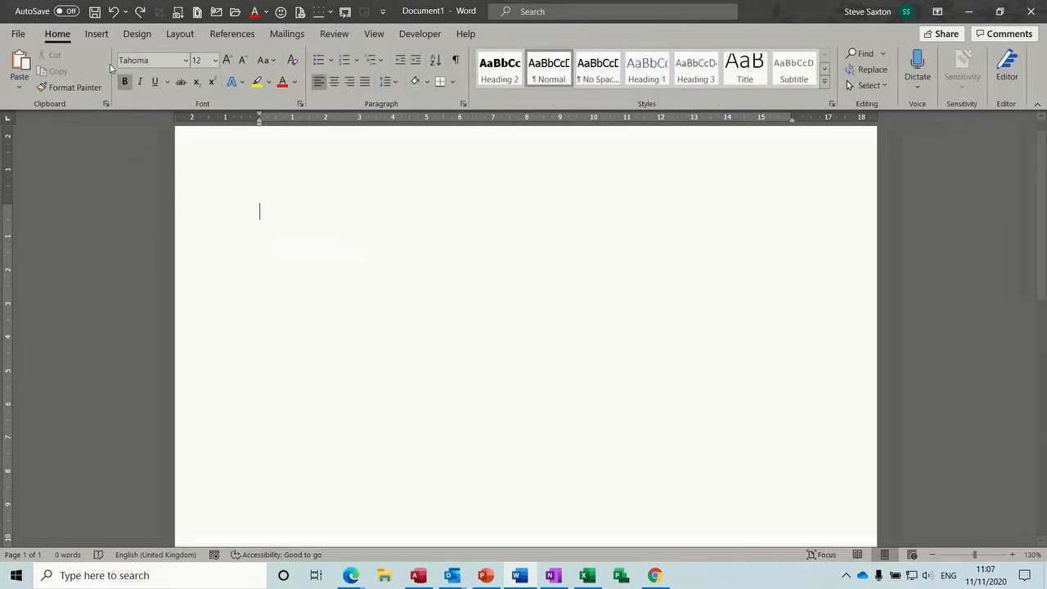
Hand-draw a three-column, two-row table with a top-middle diagonal, then undo the last line
{"action": "left_click", "coordinate": [97, 34]}
{"action": "left_click", "coordinate": [99, 80]}
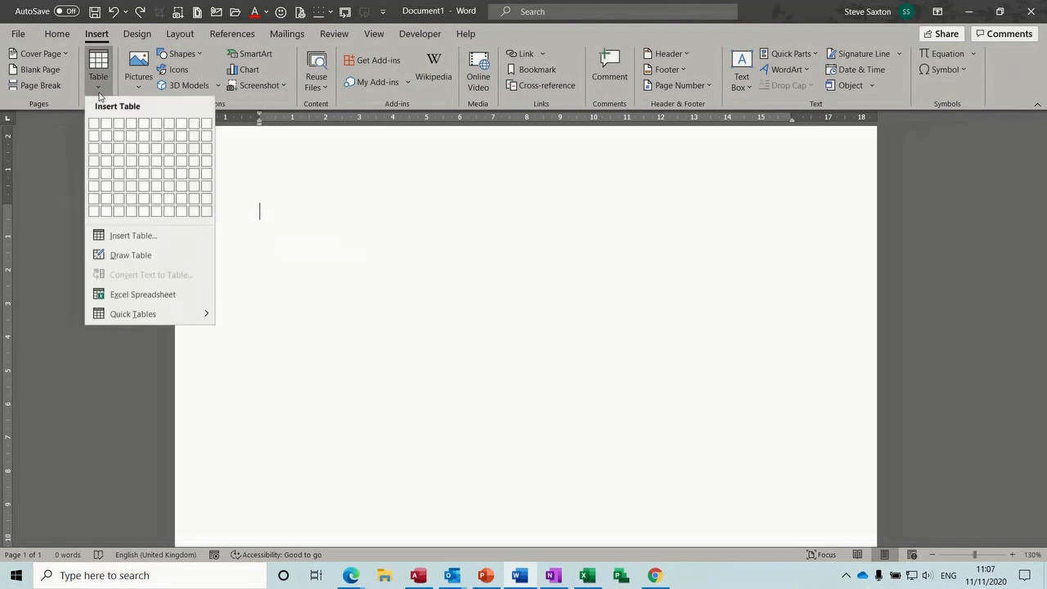
{"action": "left_click", "coordinate": [127, 256]}
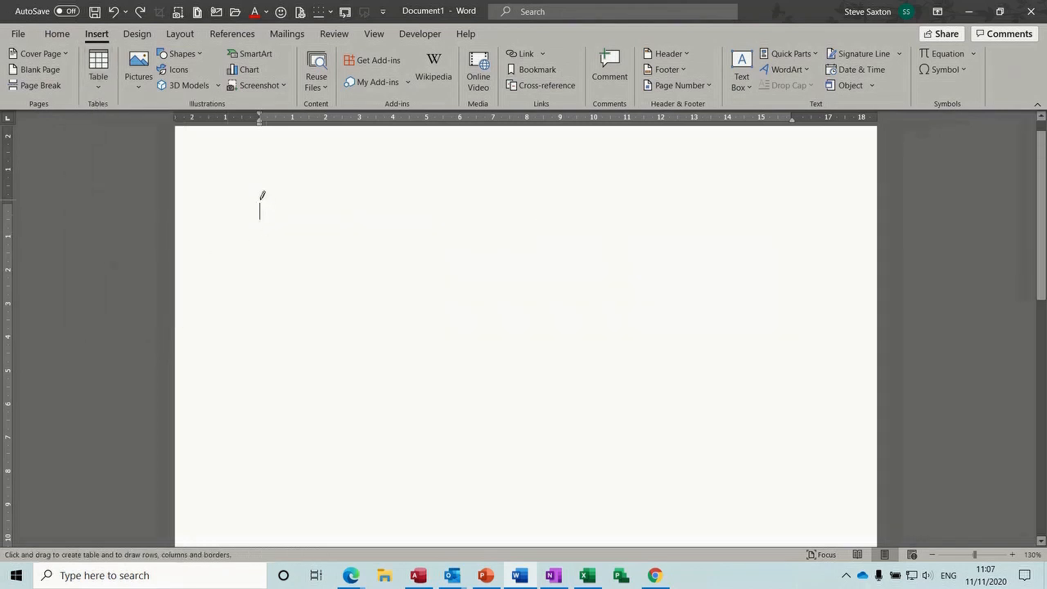
{"action": "left_click_drag", "start_coordinate": [313, 320], "coordinate": [715, 354]}
{"action": "left_click_drag", "start_coordinate": [296, 204], "coordinate": [301, 331]}
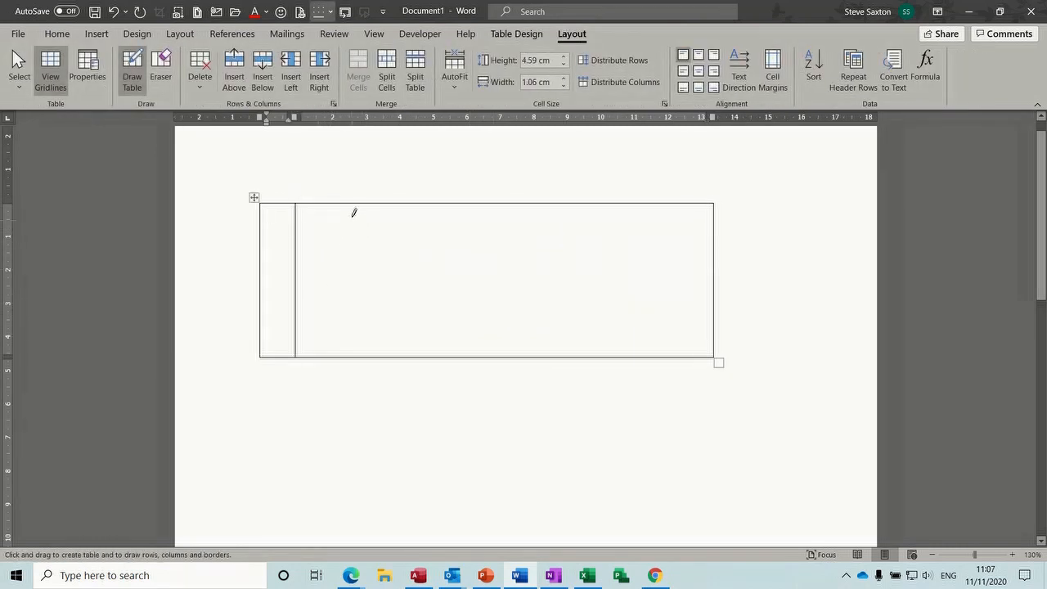
{"action": "left_click_drag", "start_coordinate": [352, 202], "coordinate": [348, 354]}
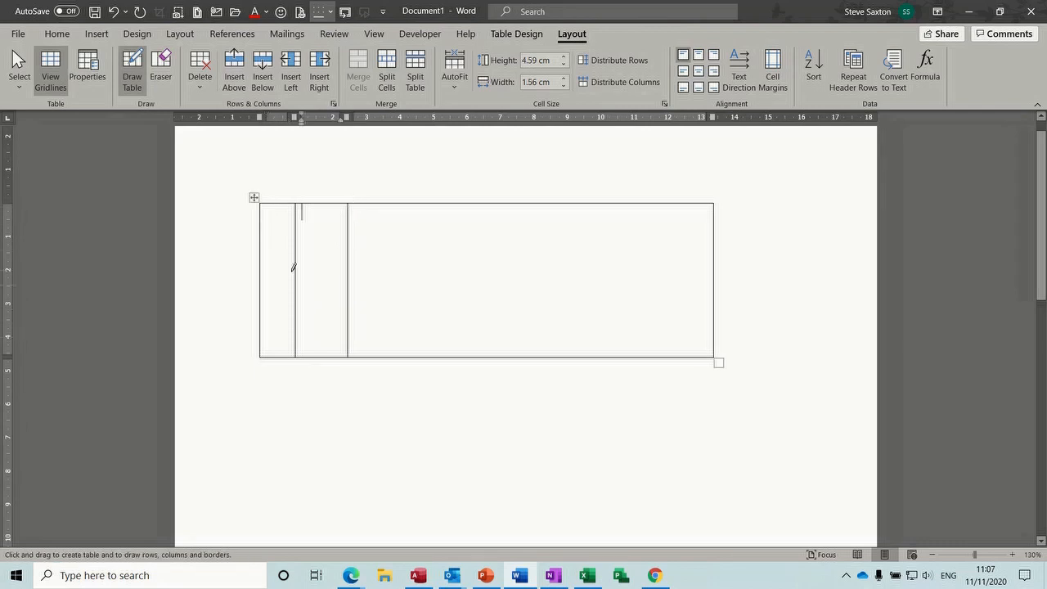
{"action": "left_click_drag", "start_coordinate": [262, 258], "coordinate": [453, 245]}
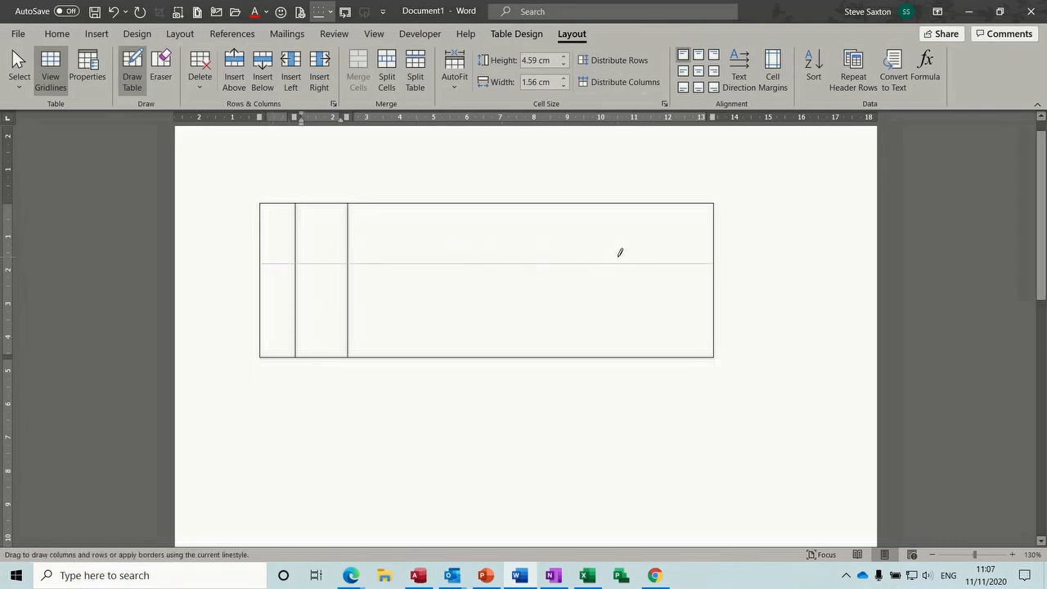
{"action": "left_click_drag", "start_coordinate": [620, 252], "coordinate": [620, 253]}
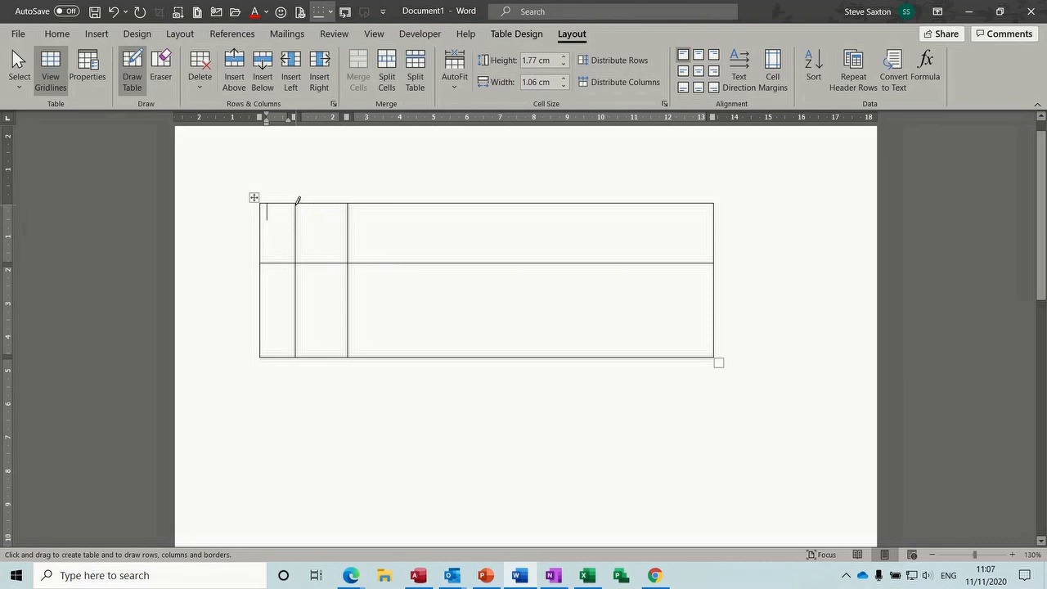
{"action": "mouse_move", "coordinate": [296, 203]}
{"action": "left_mouse_down"}
{"action": "mouse_move", "coordinate": [346, 261]}
{"action": "mouse_move", "coordinate": [339, 205]}
{"action": "mouse_move", "coordinate": [351, 197]}
{"action": "left_mouse_up"}
{"action": "left_click", "coordinate": [133, 67]}
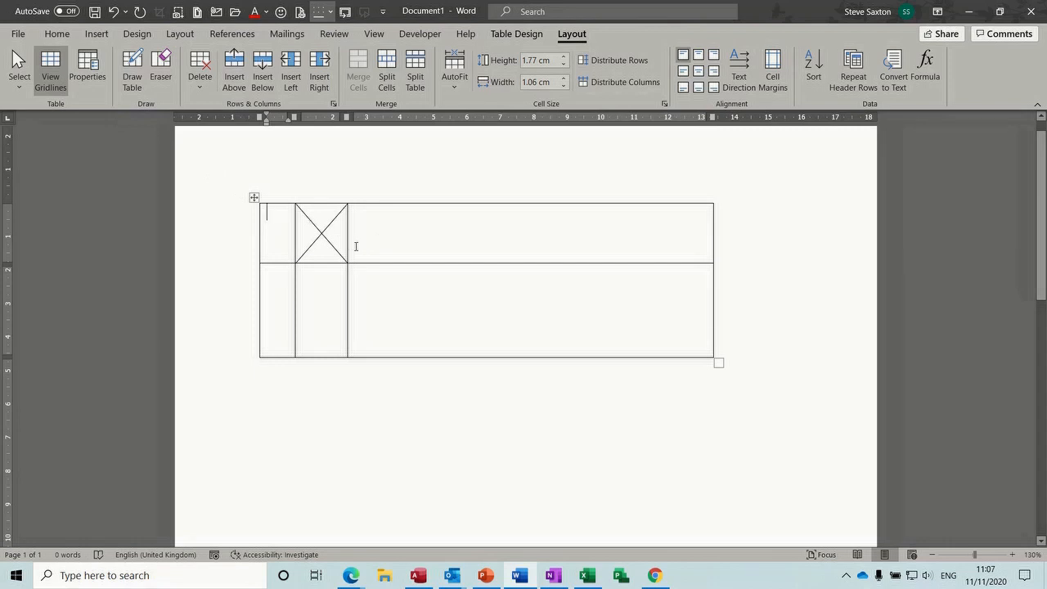
{"action": "key", "text": "ctrl+z"}
{"action": "key", "text": "ctrl+z"}
{"action": "key", "text": "ctrl+z"}
{"action": "key", "text": "ctrl+z"}
{"action": "key", "text": "ctrl+z"}
{"action": "key", "text": "ctrl+z"}
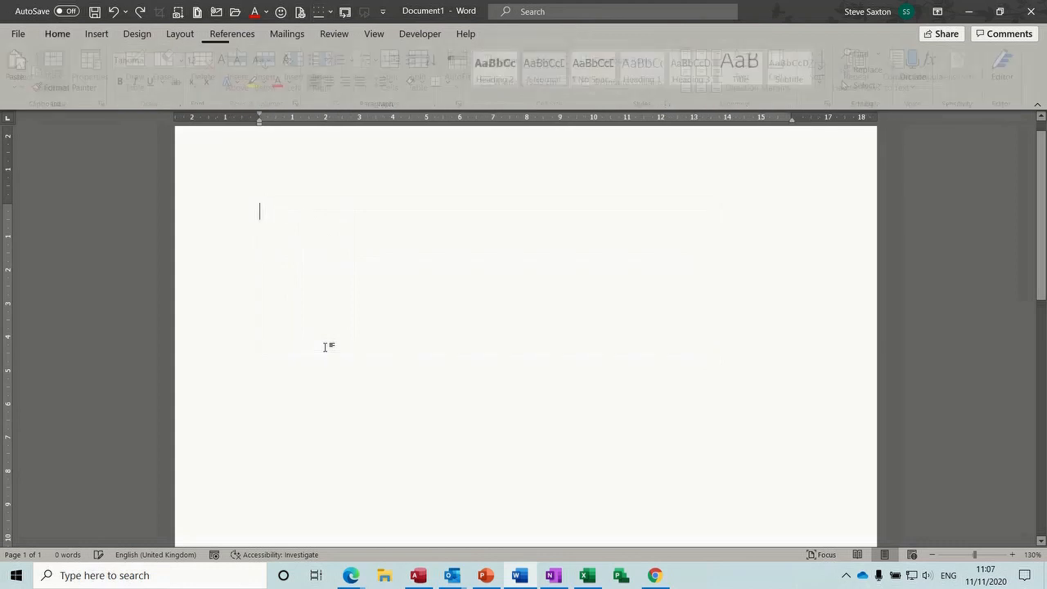
Embed an Excel worksheet holding 12, 23, 44 and their SUM of 79 in column A
{"action": "left_click", "coordinate": [96, 34]}
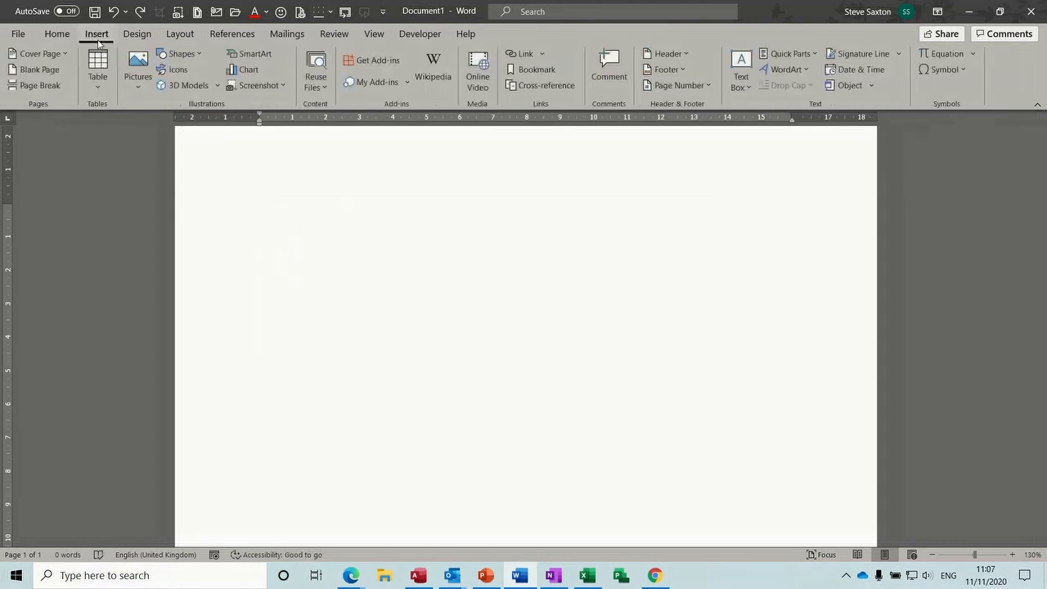
{"action": "left_click", "coordinate": [101, 79]}
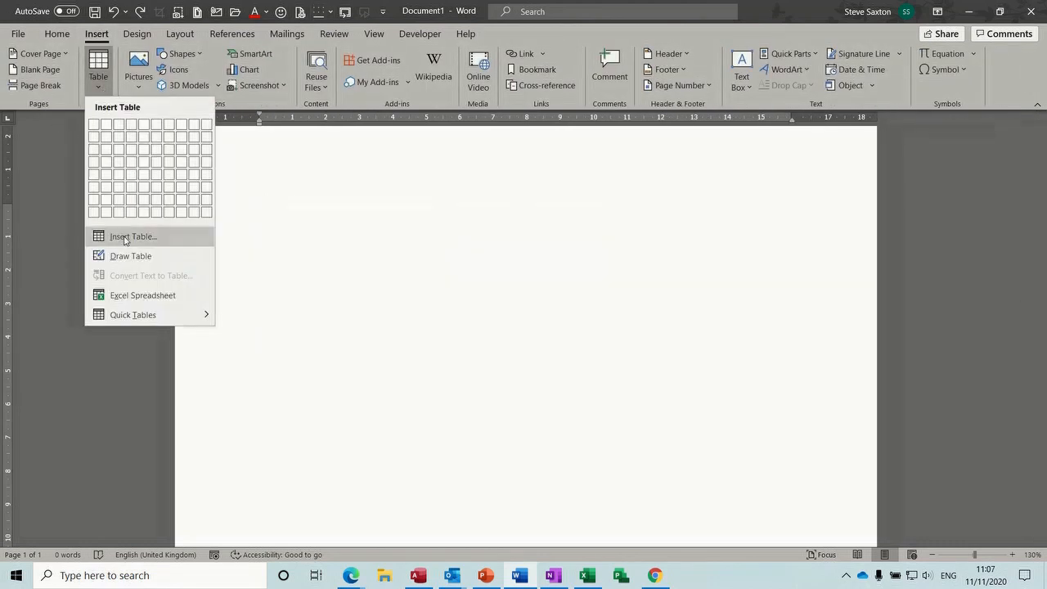
{"action": "left_click", "coordinate": [139, 298]}
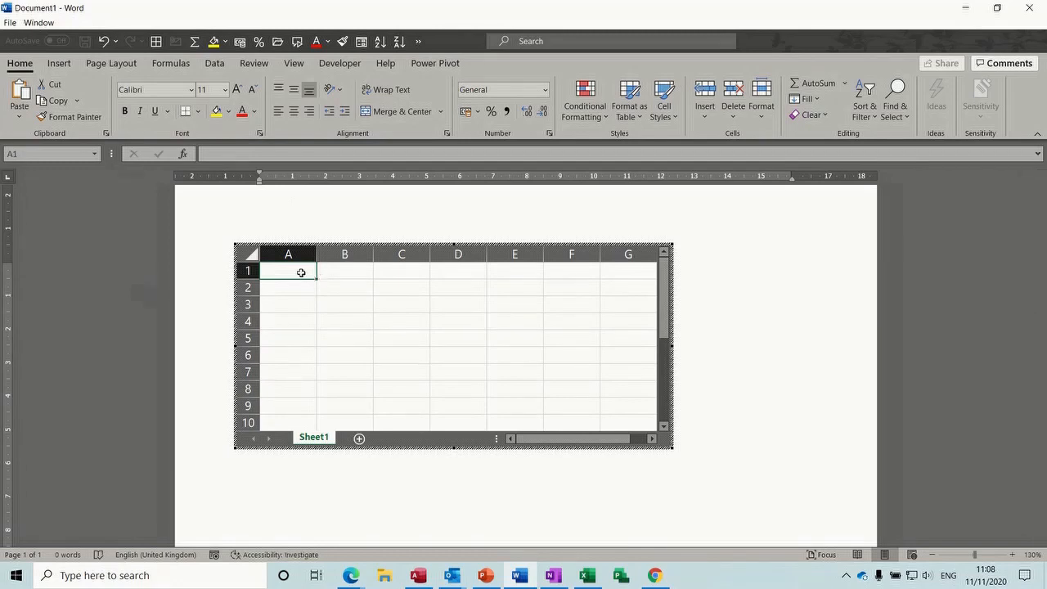
{"action": "type", "text": "12"}
{"action": "key", "text": "Return"}
{"action": "type", "text": "23"}
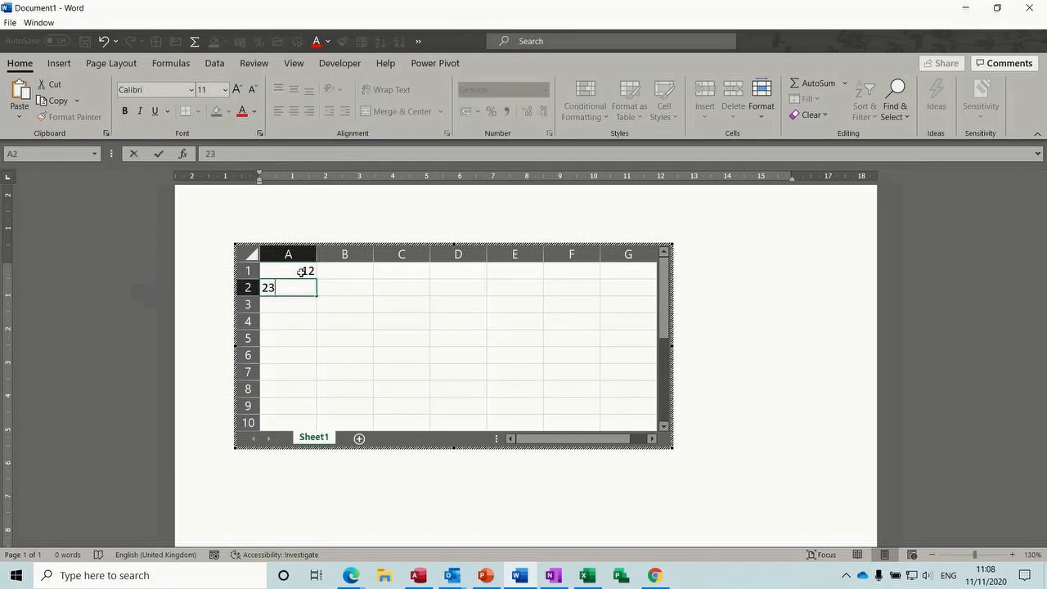
{"action": "key", "text": "Return"}
{"action": "type", "text": "44"}
{"action": "key", "text": "Return"}
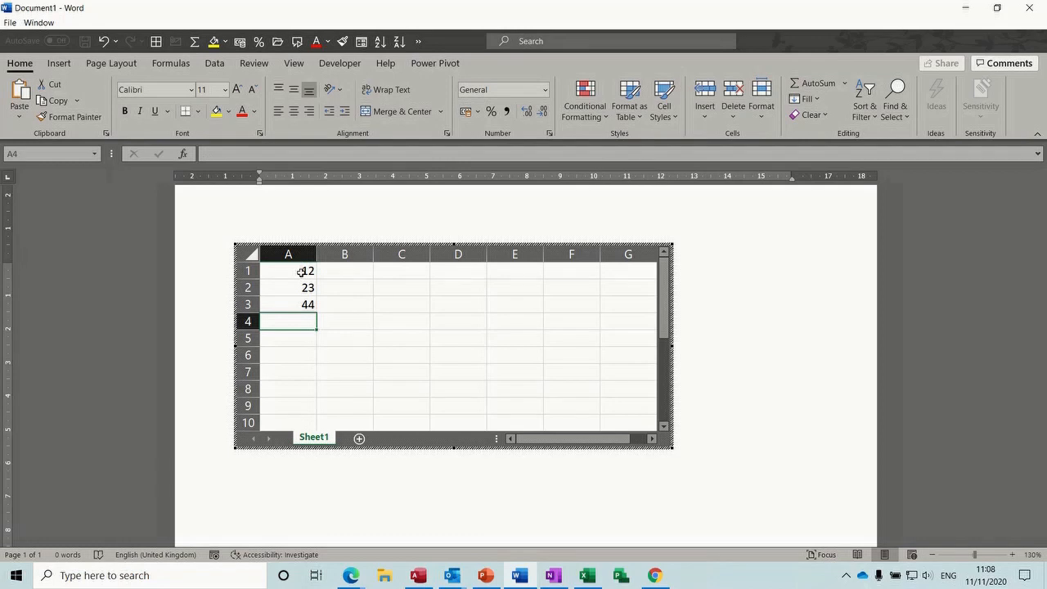
{"action": "key", "text": "alt+equal"}
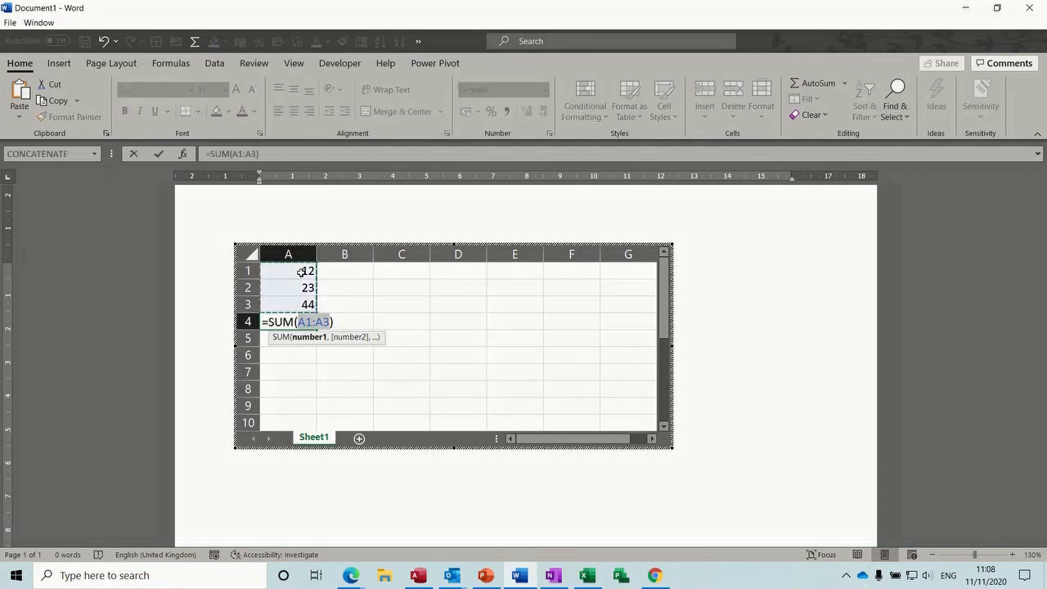
{"action": "key", "text": "Return"}
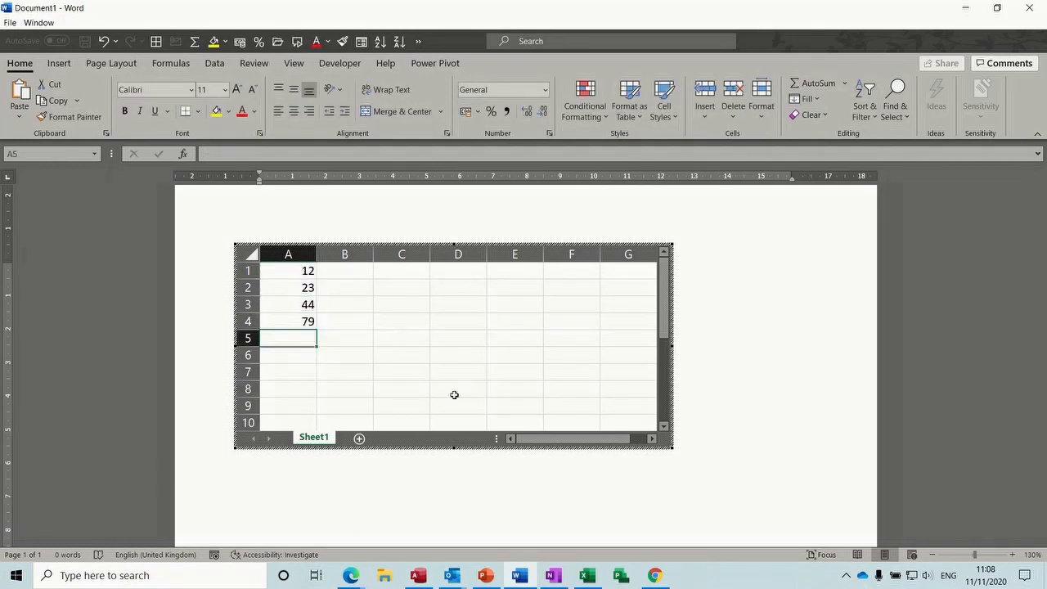
{"action": "left_click", "coordinate": [713, 433]}
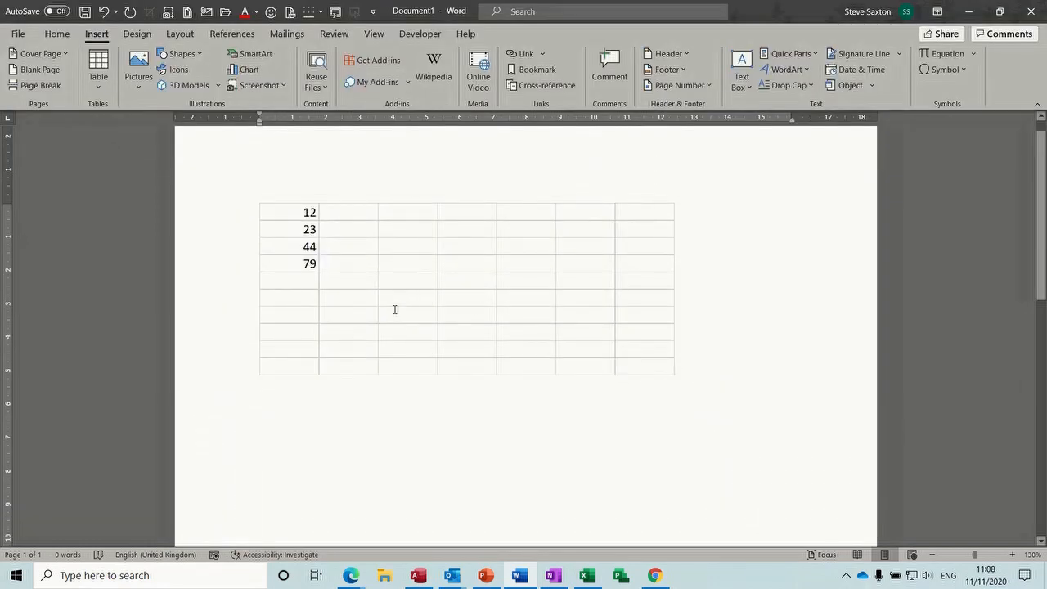
Hide the embedded worksheet's gridlines and shrink its frame to end near column B
{"action": "left_click", "coordinate": [353, 292]}
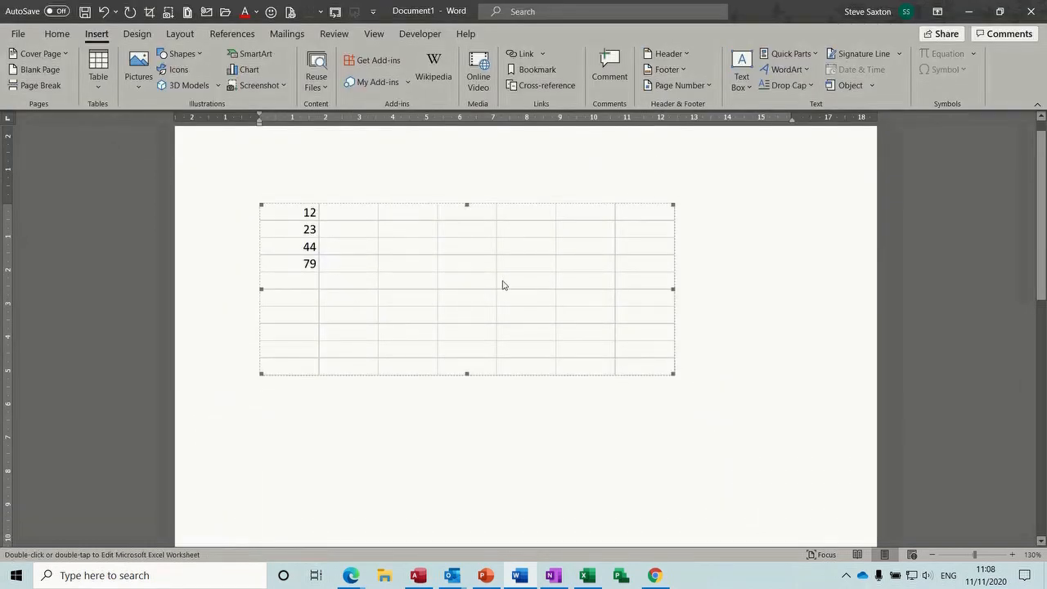
{"action": "double_click", "coordinate": [374, 294]}
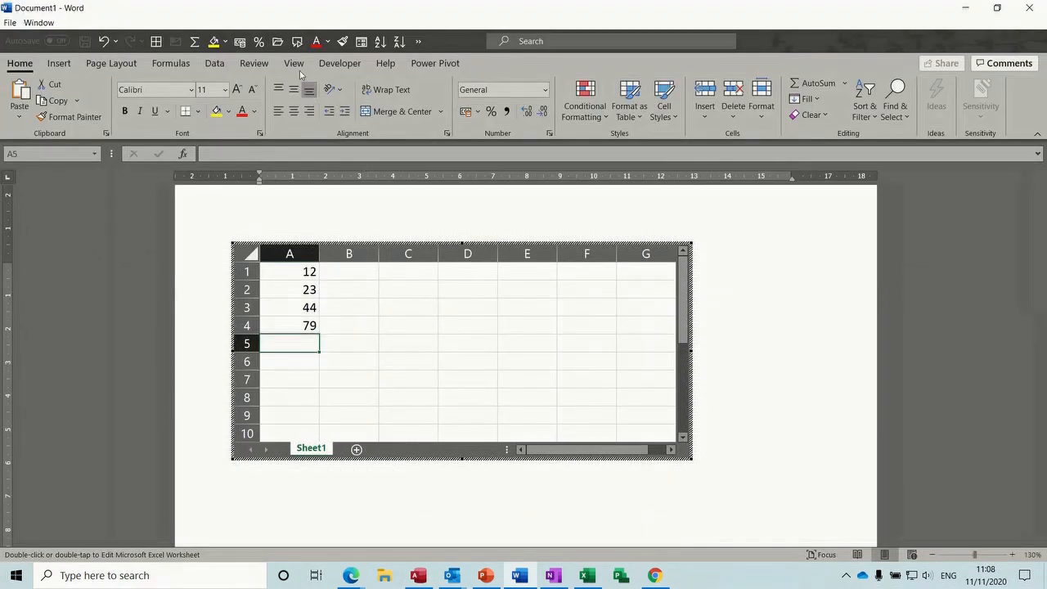
{"action": "left_click", "coordinate": [294, 65]}
{"action": "left_click", "coordinate": [322, 111]}
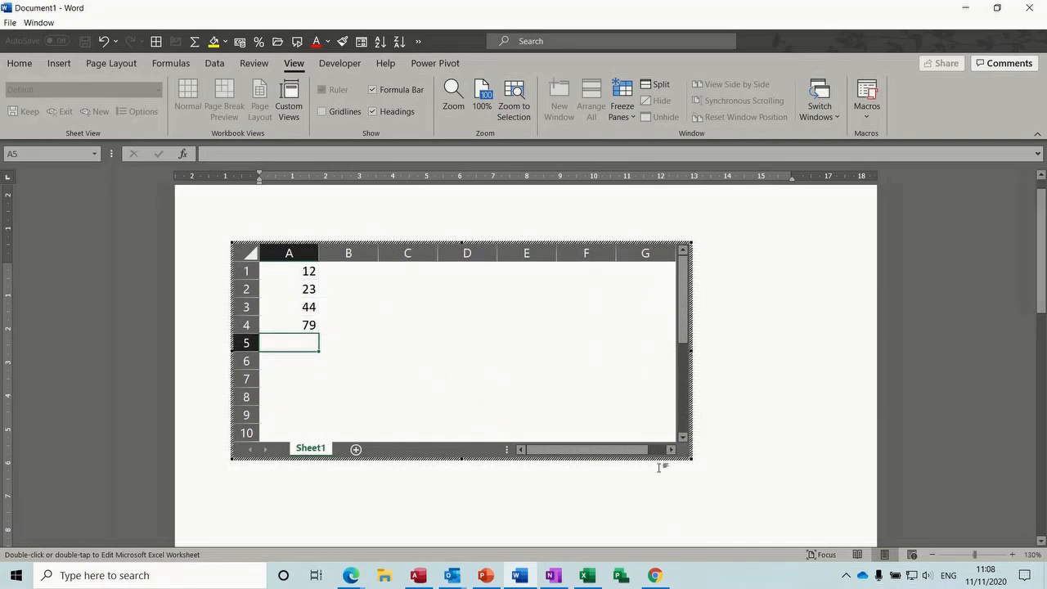
{"action": "left_click", "coordinate": [691, 459]}
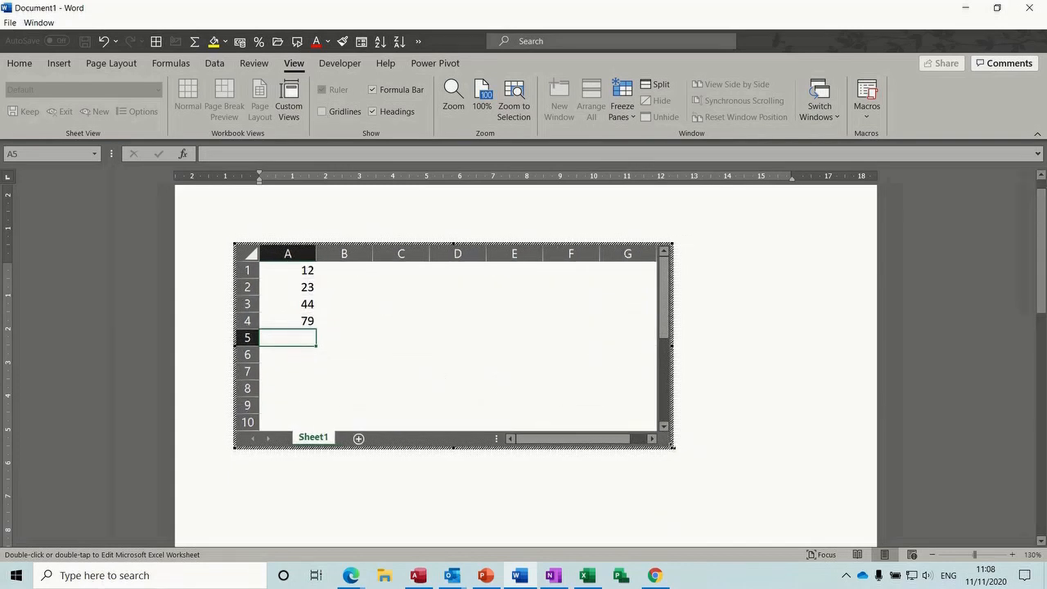
{"action": "left_click_drag", "start_coordinate": [672, 447], "coordinate": [362, 407]}
{"action": "left_click_drag", "start_coordinate": [329, 395], "coordinate": [335, 394]}
{"action": "left_click", "coordinate": [594, 387]}
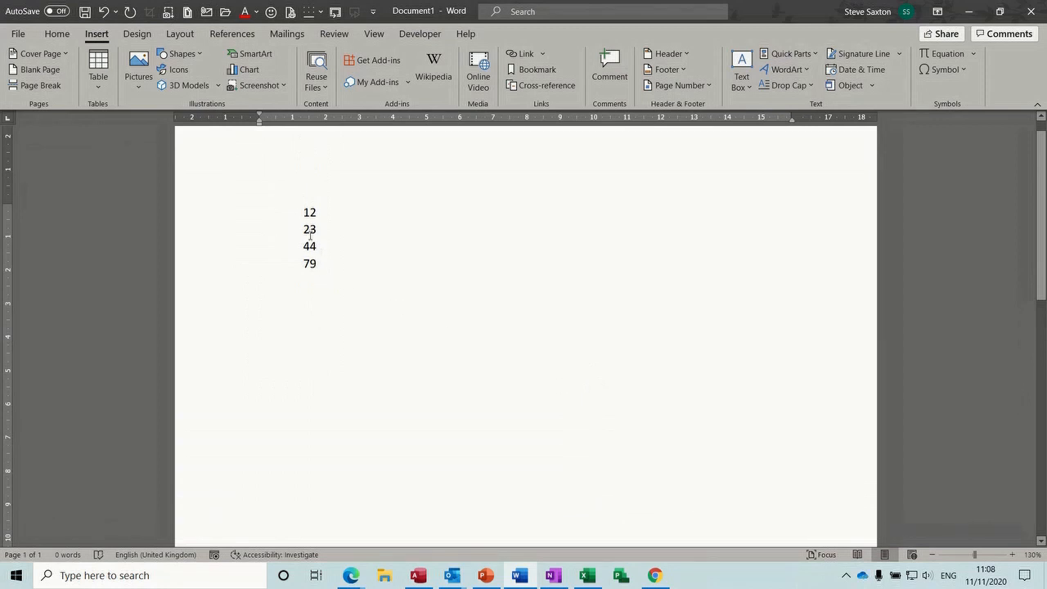
Change cell A2 from 23 to 44, then undo the whole worksheet object
{"action": "left_click", "coordinate": [313, 241]}
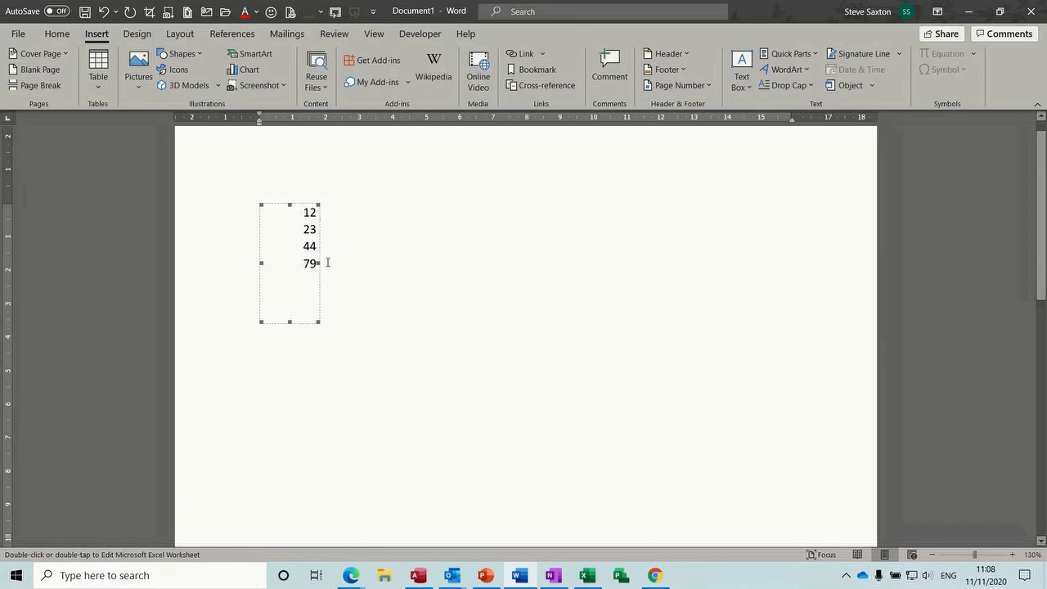
{"action": "double_click", "coordinate": [300, 243]}
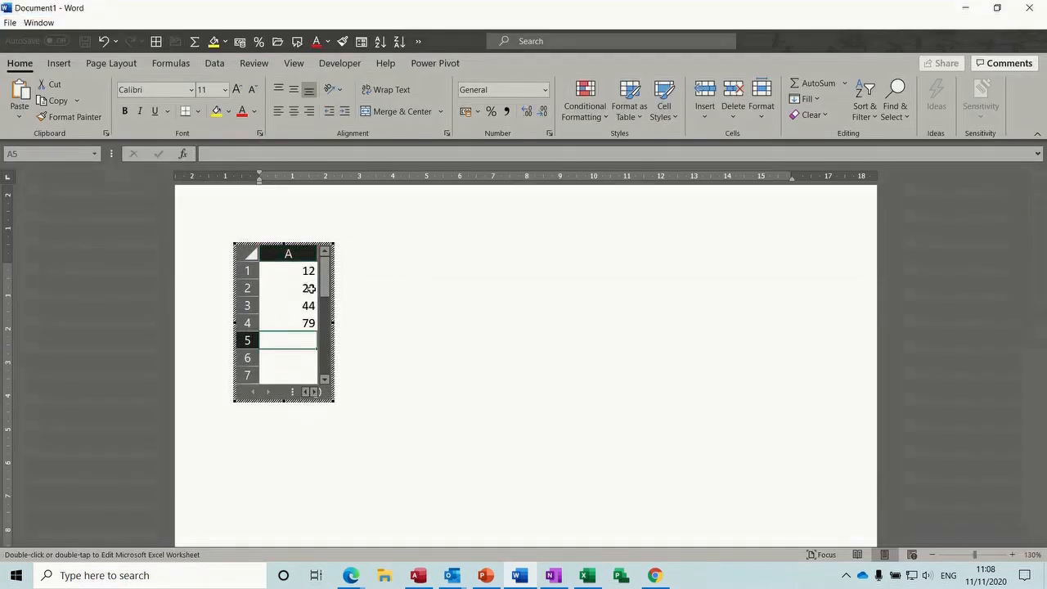
{"action": "left_click", "coordinate": [311, 288]}
{"action": "type", "text": "44"}
{"action": "key", "text": "Return"}
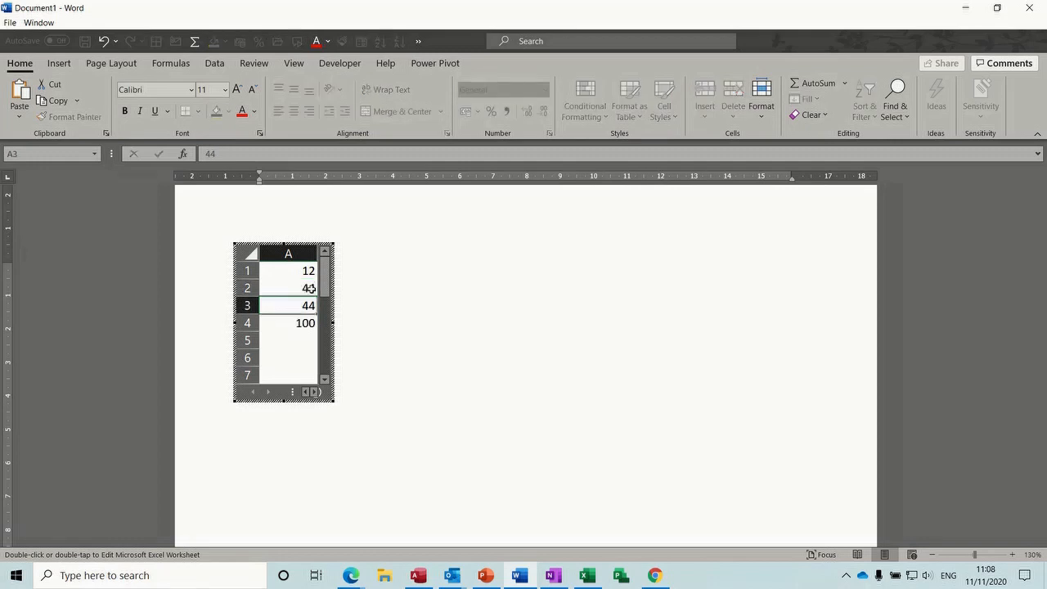
{"action": "left_click", "coordinate": [406, 342]}
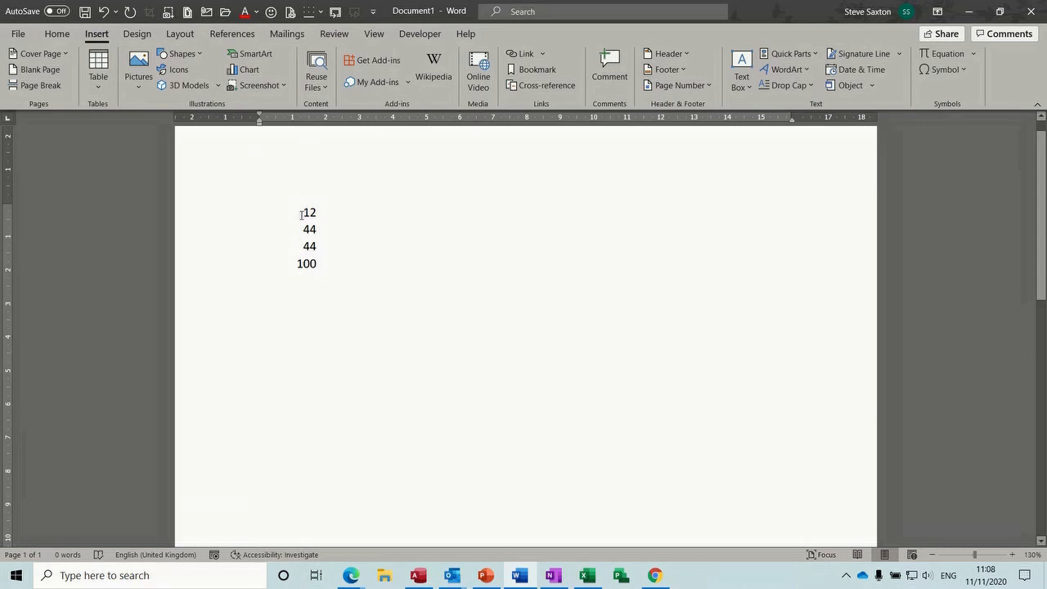
{"action": "key", "text": "ctrl+z"}
{"action": "key", "text": "ctrl+z"}
{"action": "key", "text": "ctrl+z"}
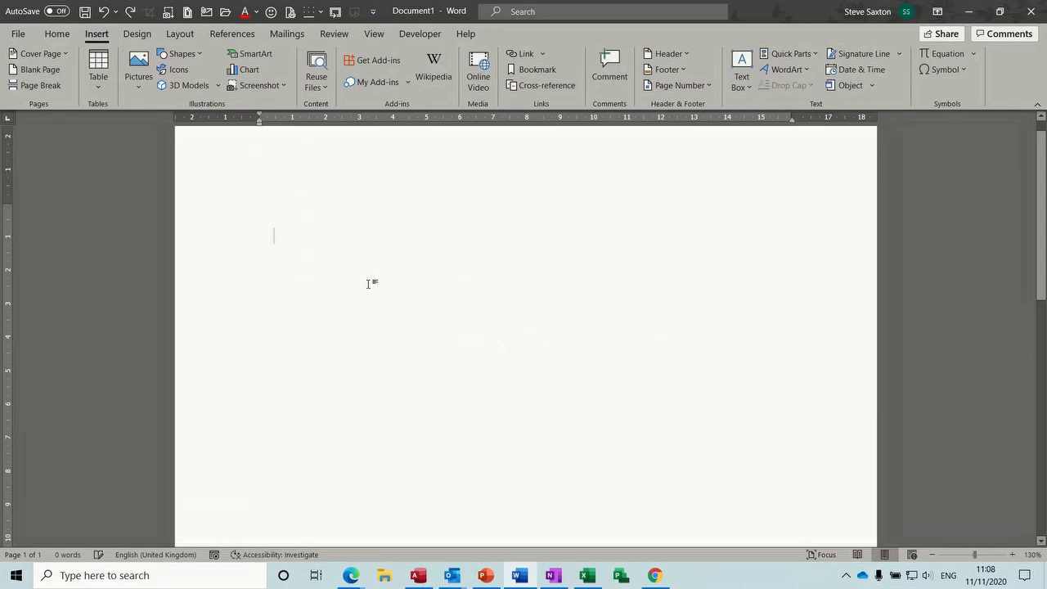
{"action": "left_click", "coordinate": [97, 85]}
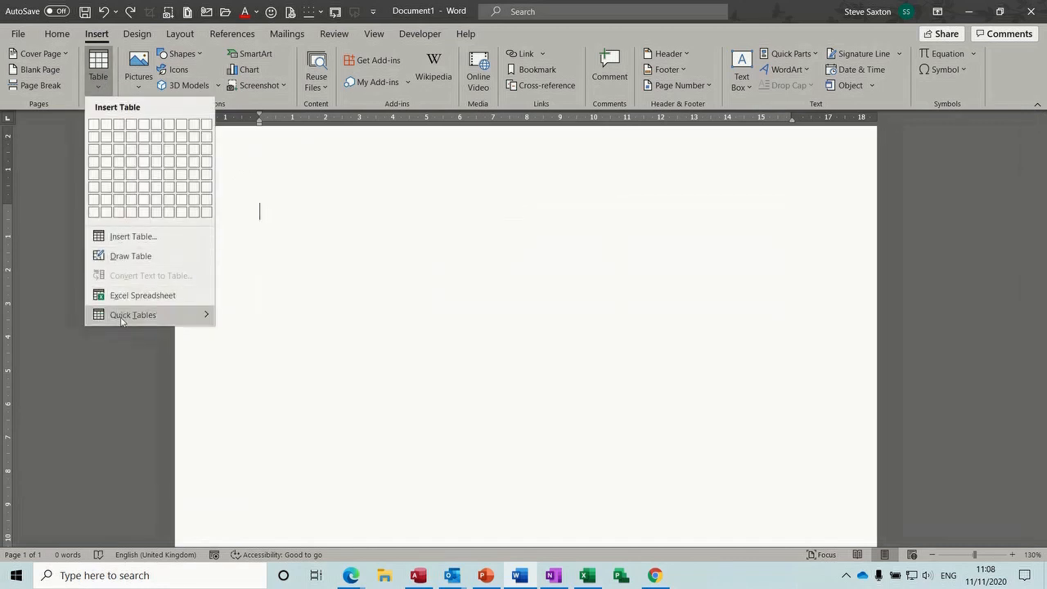
{"action": "mouse_move", "coordinate": [121, 319]}
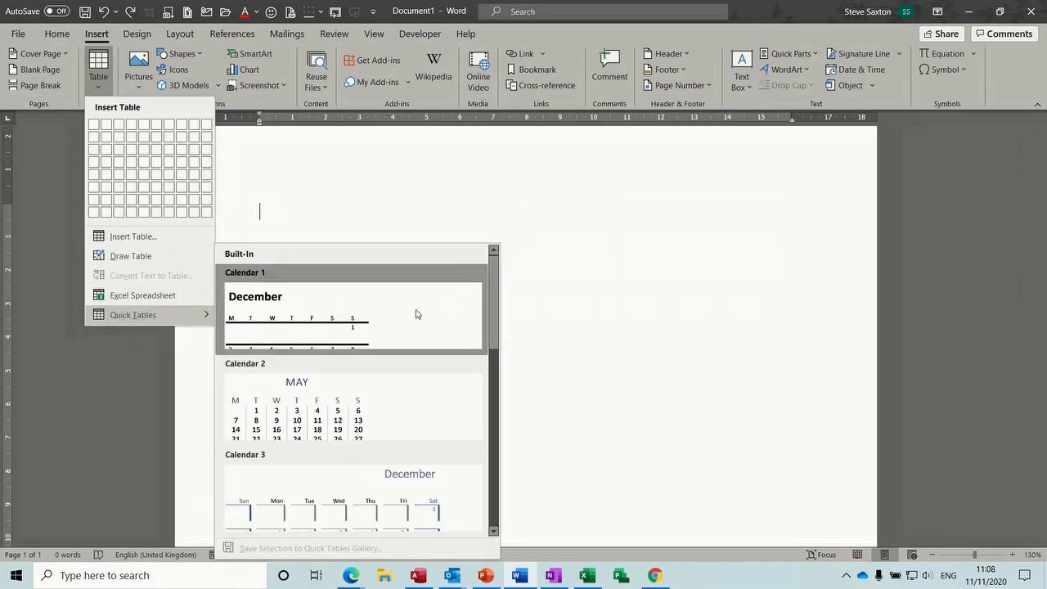
{"action": "left_click_drag", "start_coordinate": [493, 301], "coordinate": [486, 483]}
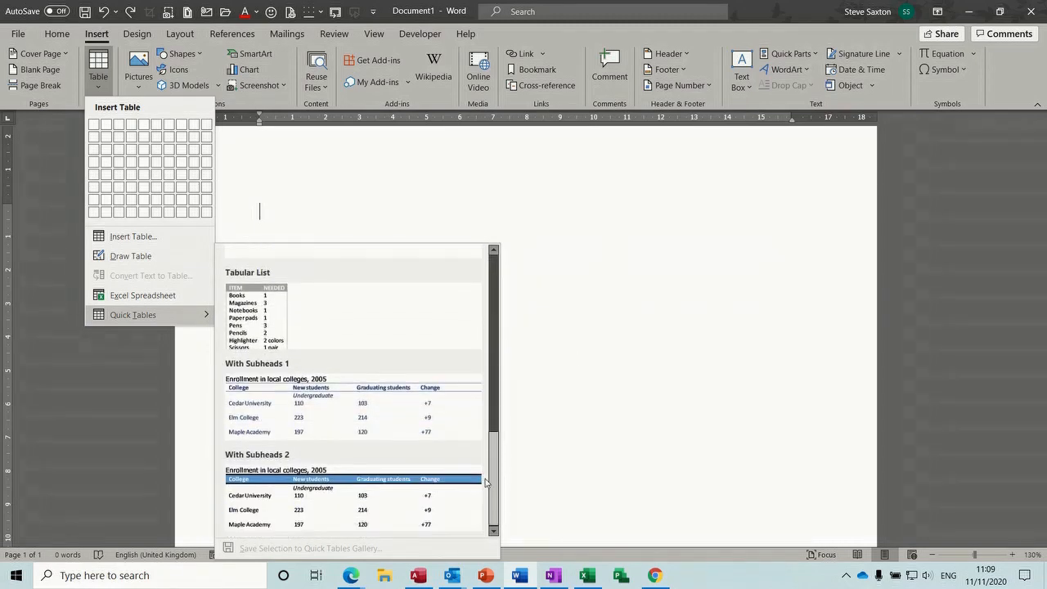
{"action": "left_click", "coordinate": [348, 500]}
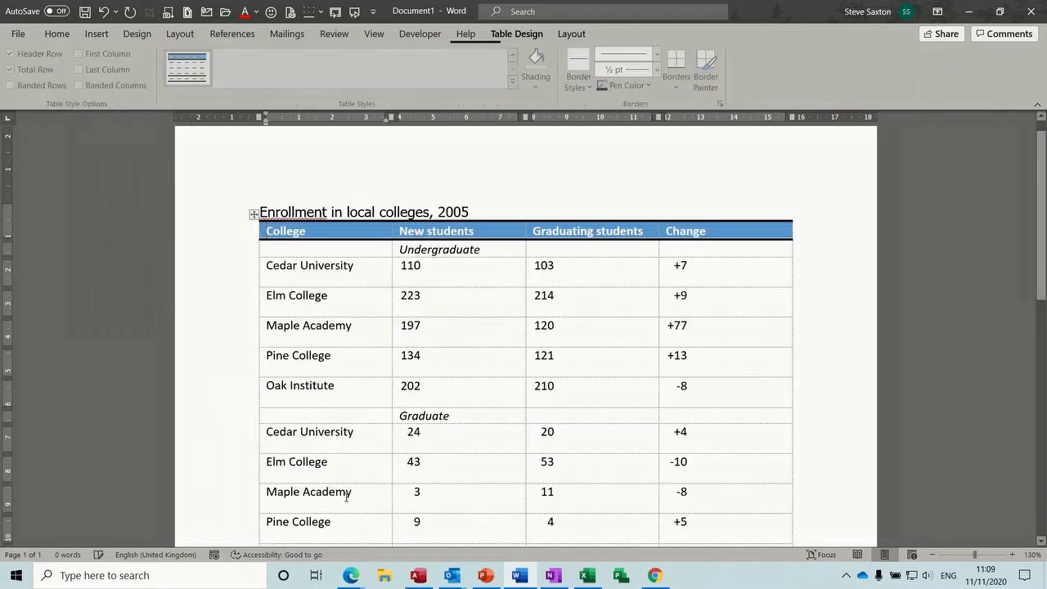
{"action": "double_click", "coordinate": [351, 270]}
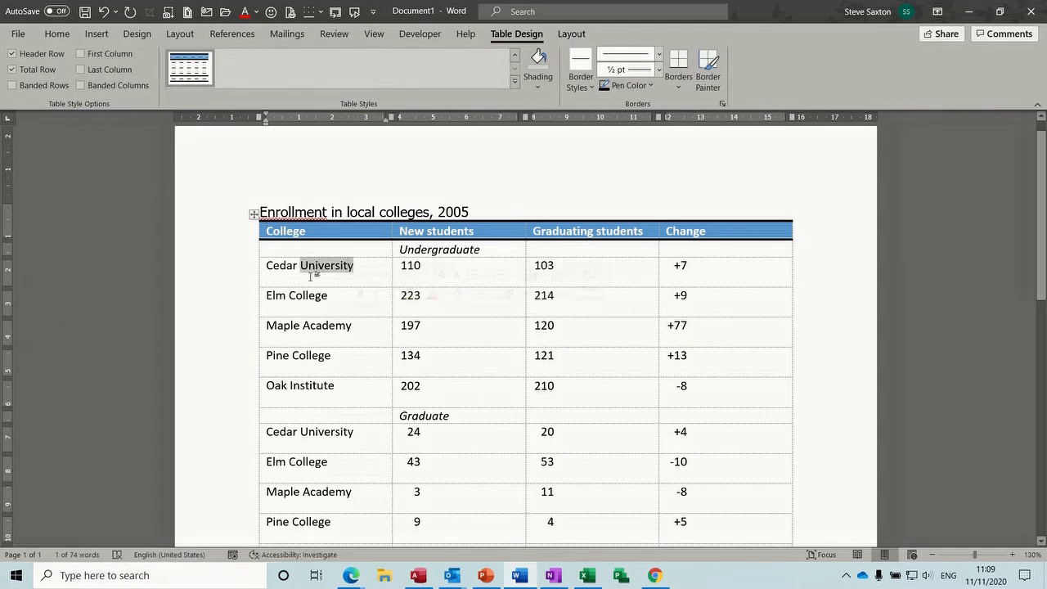
{"action": "key", "text": "BackSpace"}
{"action": "key", "text": "BackSpace"}
{"action": "key", "text": "BackSpace"}
{"action": "key", "text": "BackSpace"}
{"action": "key", "text": "BackSpace"}
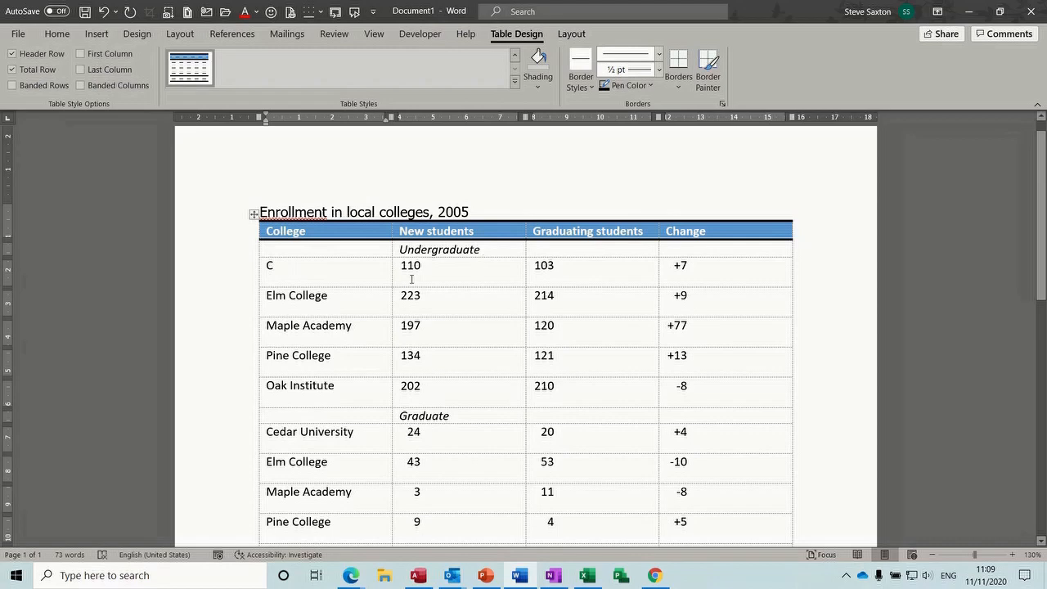
{"action": "type", "text": "edar"}
{"action": "key", "text": "ctrl+z"}
{"action": "key", "text": "ctrl+z"}
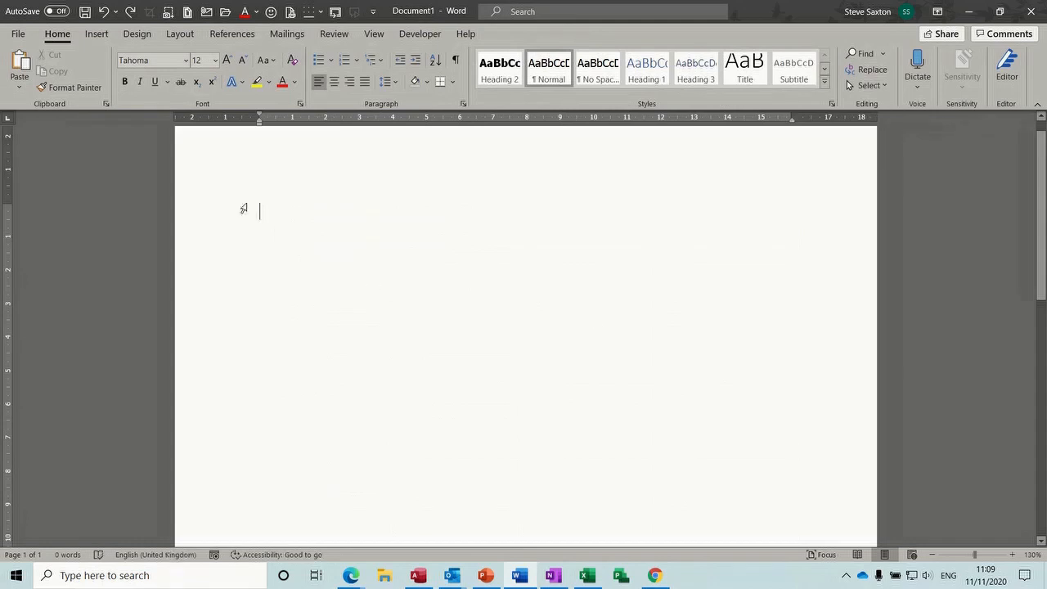
Insert a blank 4x4 table, drag its resize handle, and try the ruler's column marker
{"action": "left_click", "coordinate": [98, 37]}
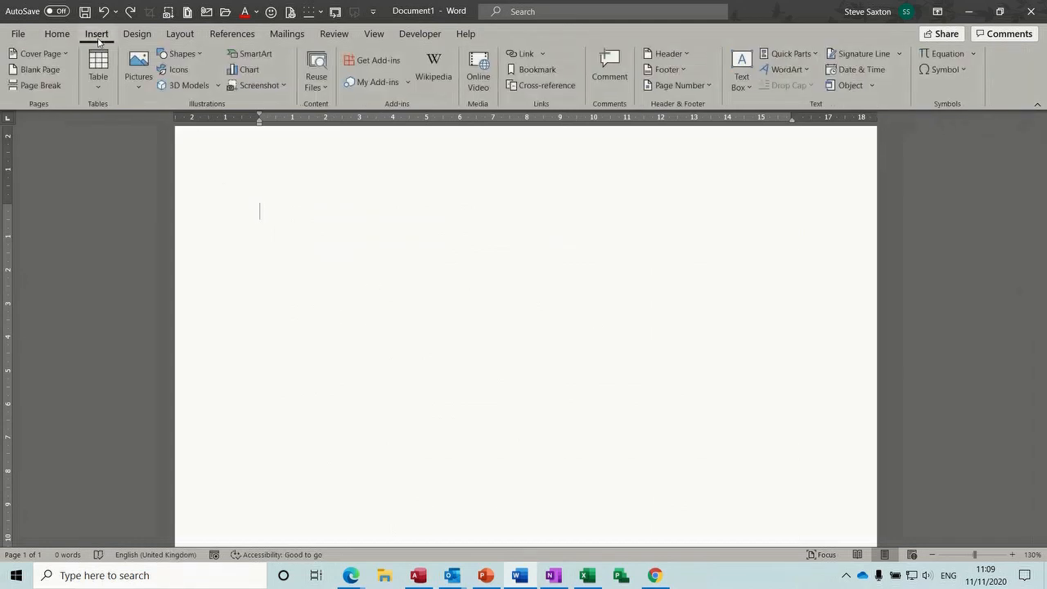
{"action": "left_click", "coordinate": [99, 85]}
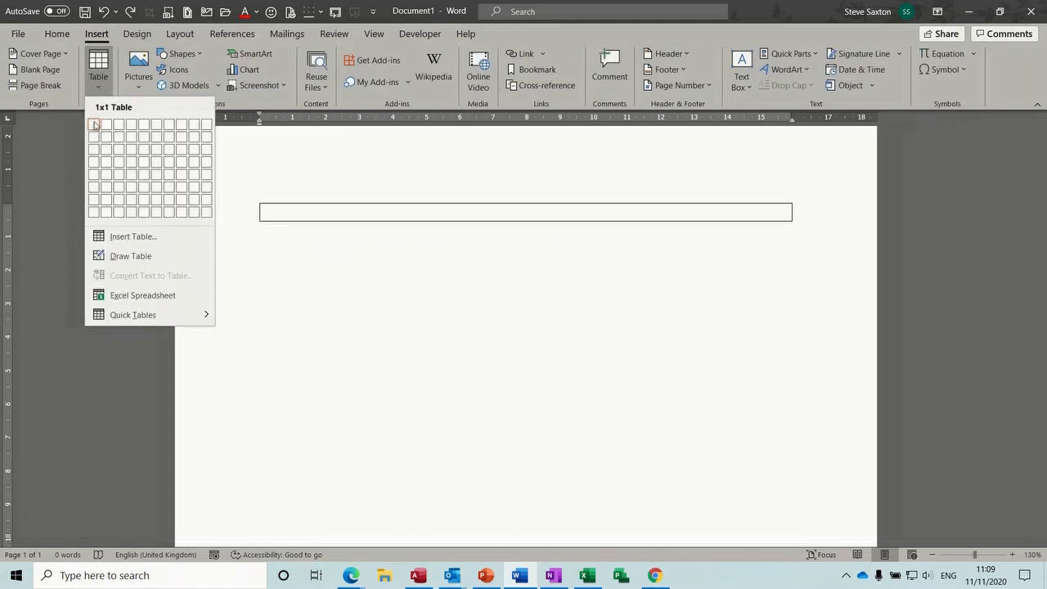
{"action": "left_click", "coordinate": [129, 163]}
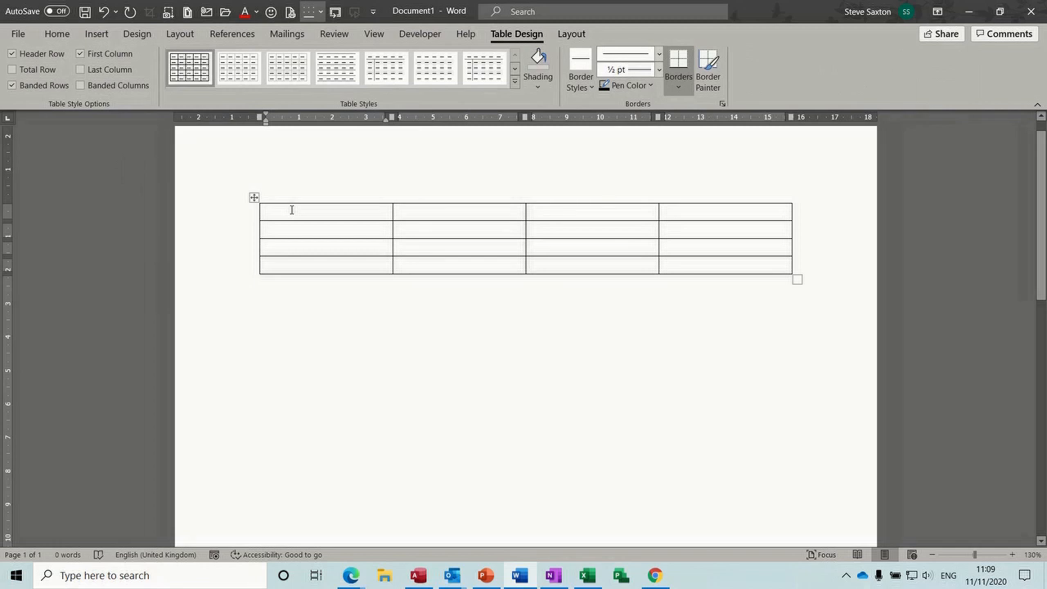
{"action": "left_click", "coordinate": [254, 198]}
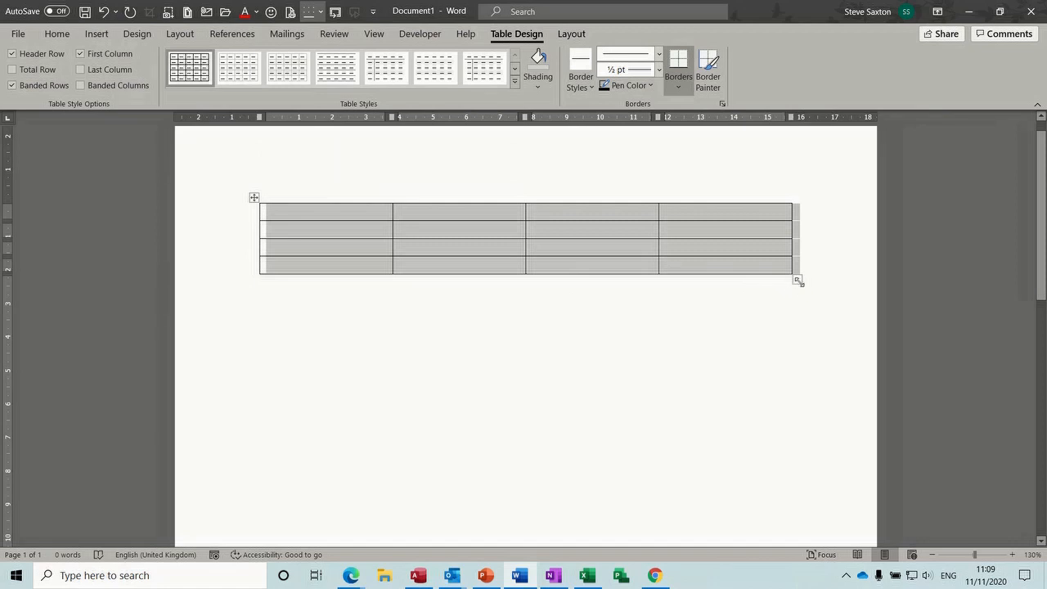
{"action": "mouse_move", "coordinate": [797, 279]}
{"action": "left_mouse_down"}
{"action": "mouse_move", "coordinate": [835, 329]}
{"action": "mouse_move", "coordinate": [636, 236]}
{"action": "mouse_move", "coordinate": [729, 271]}
{"action": "mouse_move", "coordinate": [780, 311]}
{"action": "mouse_move", "coordinate": [752, 283]}
{"action": "left_mouse_up"}
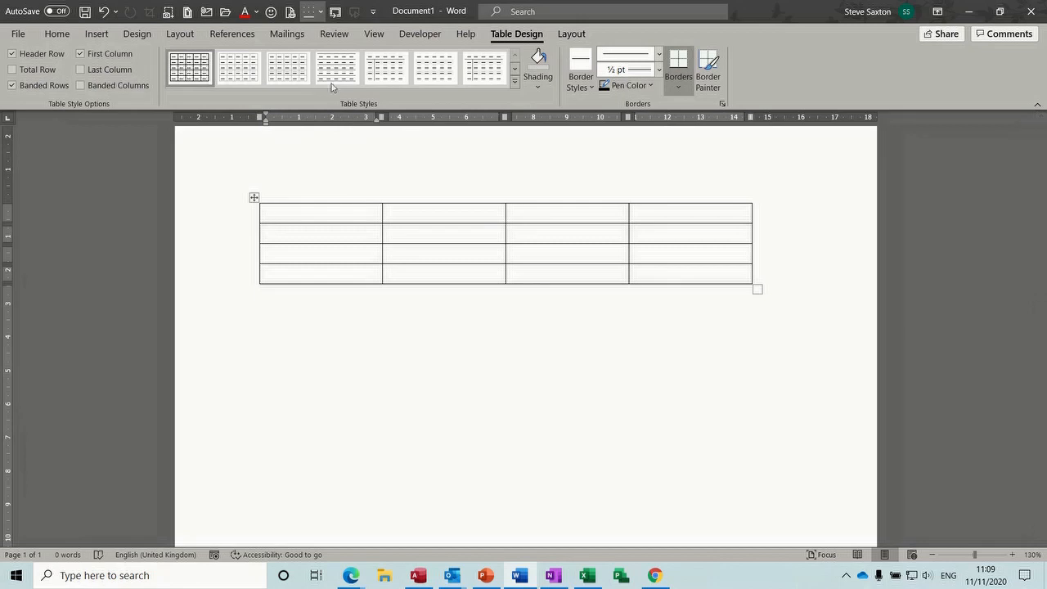
{"action": "left_click", "coordinate": [372, 36]}
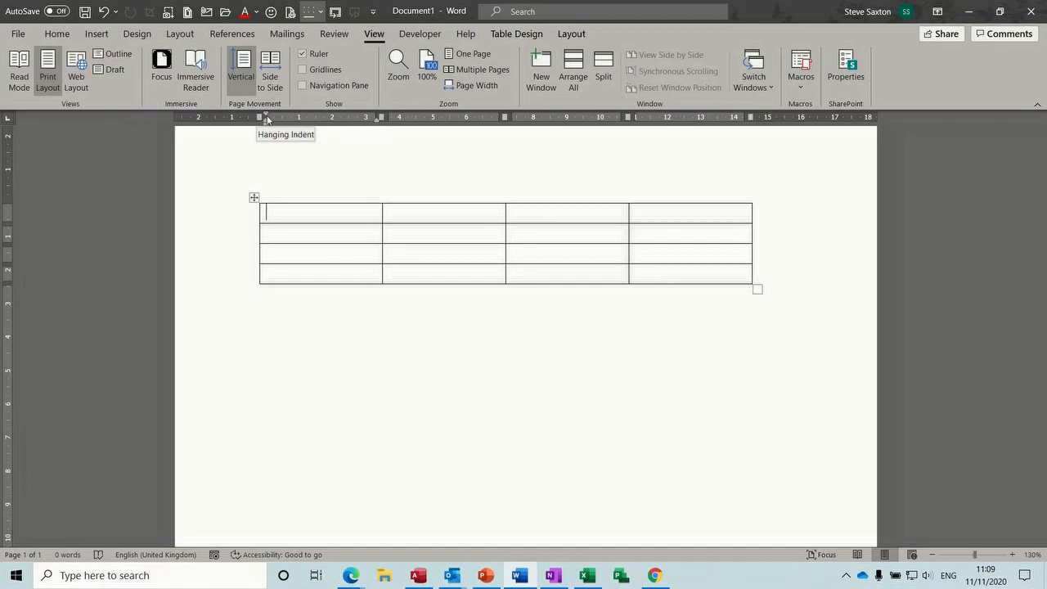
{"action": "mouse_move", "coordinate": [380, 117]}
{"action": "left_mouse_down"}
{"action": "mouse_move", "coordinate": [409, 117]}
{"action": "mouse_move", "coordinate": [376, 117]}
{"action": "mouse_move", "coordinate": [396, 117]}
{"action": "mouse_move", "coordinate": [384, 120]}
{"action": "left_mouse_up"}
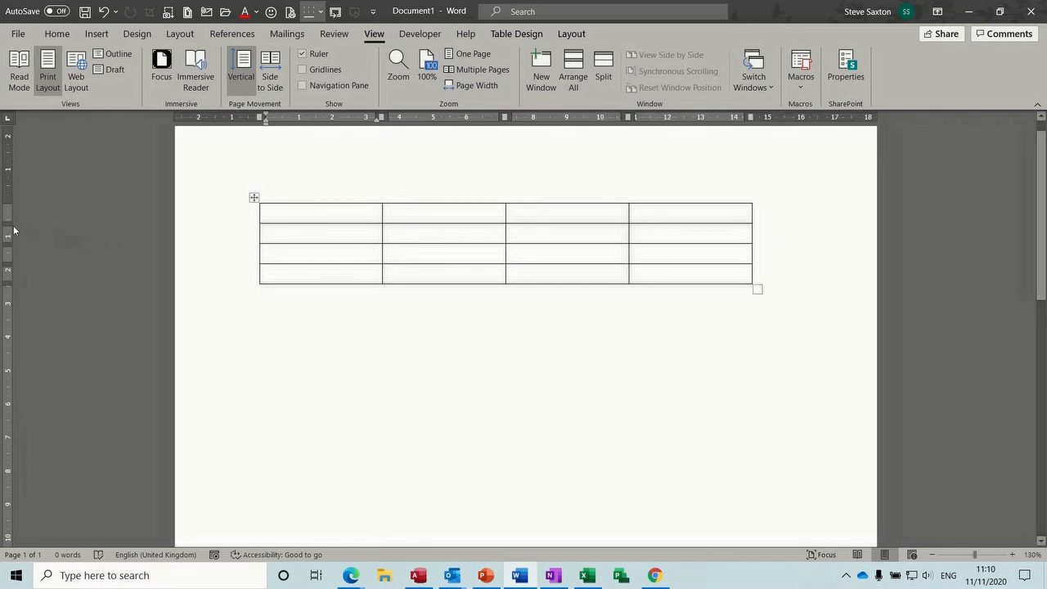
{"action": "left_click_drag", "start_coordinate": [7, 228], "coordinate": [9, 230]}
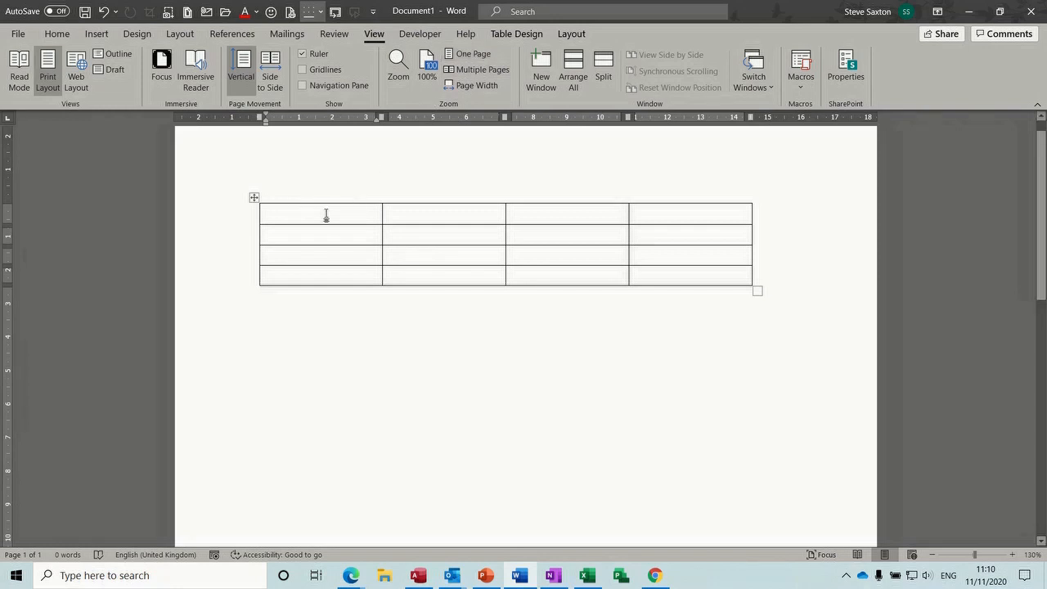
Select the table and raise its row height toward 1 cm in Cell Size
{"action": "left_click", "coordinate": [500, 36]}
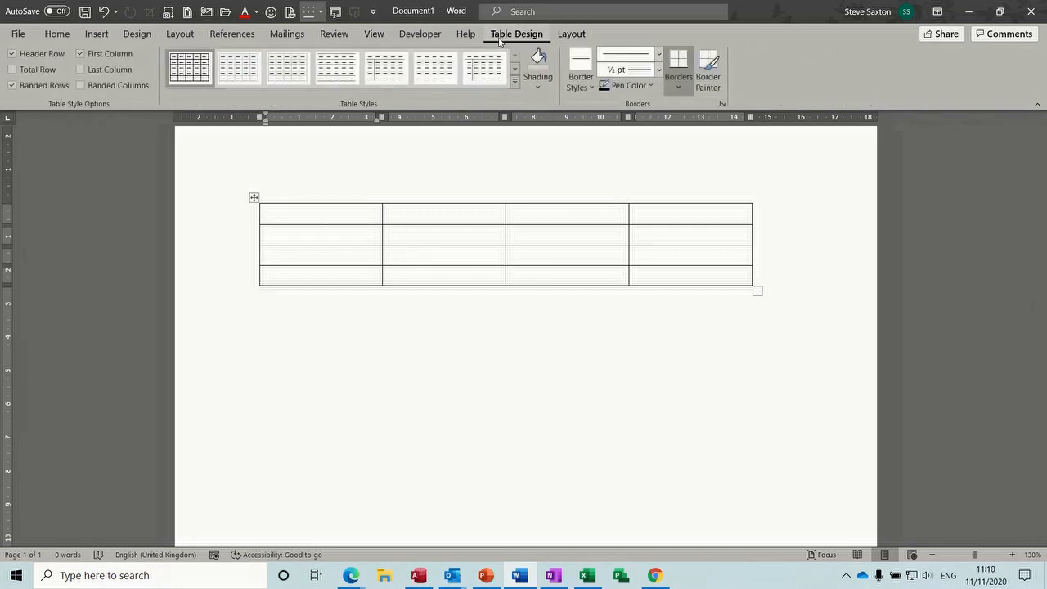
{"action": "left_click", "coordinate": [572, 37]}
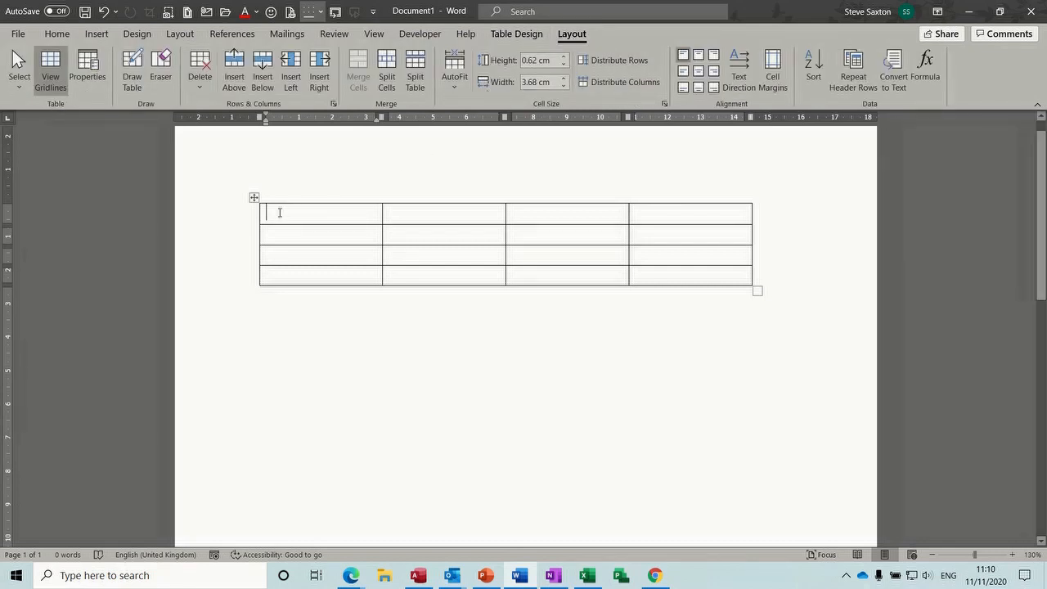
{"action": "left_click", "coordinate": [254, 199]}
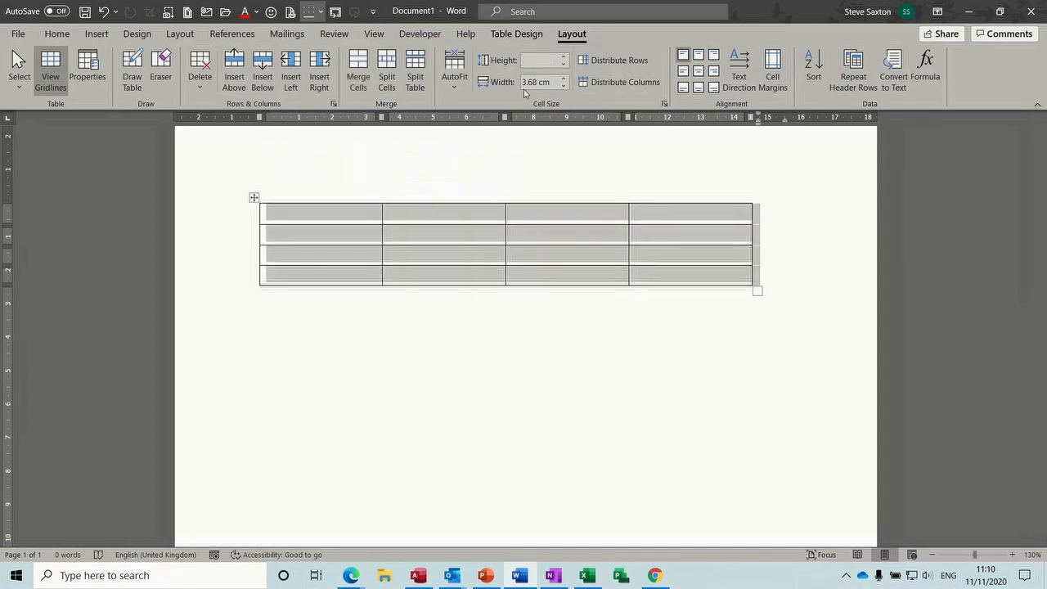
{"action": "left_click", "coordinate": [563, 63]}
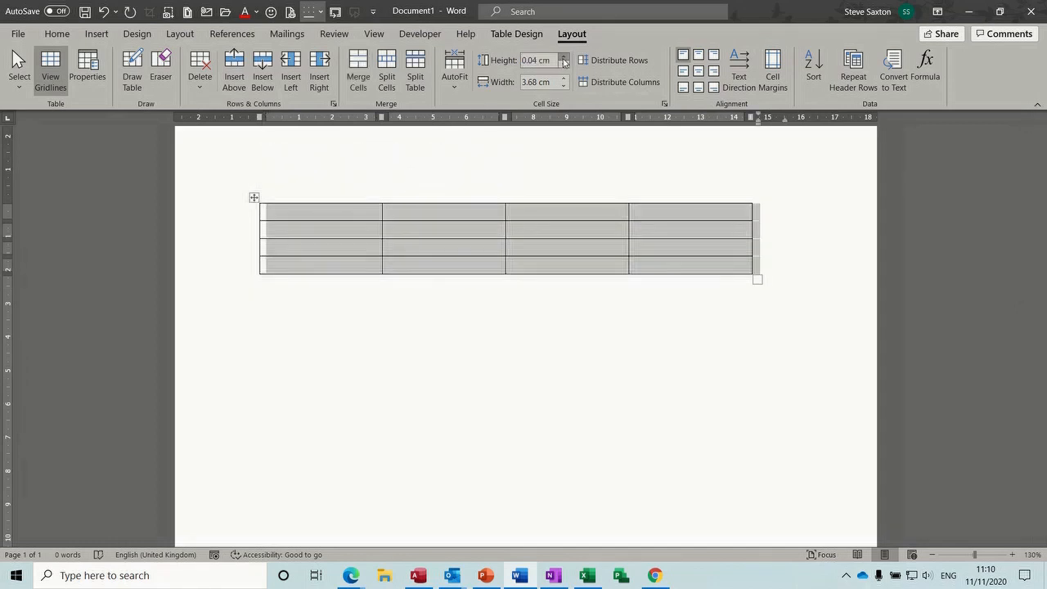
{"action": "left_click", "coordinate": [563, 59]}
{"action": "left_click", "coordinate": [564, 59]}
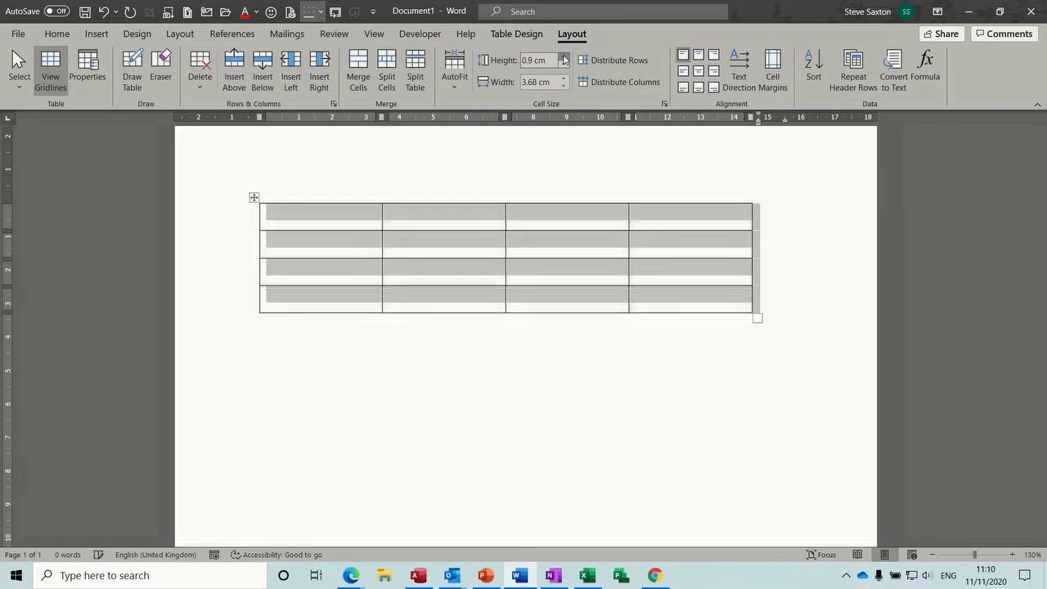
{"action": "left_click", "coordinate": [564, 59]}
{"action": "left_click", "coordinate": [563, 59]}
Narrow all table columns with repeated width decrements
{"action": "left_click", "coordinate": [564, 85]}
{"action": "left_click", "coordinate": [564, 86]}
{"action": "left_click", "coordinate": [563, 86]}
{"action": "left_click", "coordinate": [564, 86]}
{"action": "left_click", "coordinate": [563, 87]}
{"action": "left_click", "coordinate": [564, 87]}
{"action": "left_click", "coordinate": [563, 86]}
{"action": "left_click", "coordinate": [564, 87]}
{"action": "left_click", "coordinate": [564, 87]}
{"action": "left_click", "coordinate": [563, 87]}
{"action": "left_click", "coordinate": [564, 87]}
{"action": "left_click", "coordinate": [564, 86]}
{"action": "left_click", "coordinate": [564, 87]}
{"action": "left_click", "coordinate": [564, 87]}
{"action": "left_click", "coordinate": [563, 86]}
{"action": "left_click", "coordinate": [564, 87]}
{"action": "left_click", "coordinate": [564, 87]}
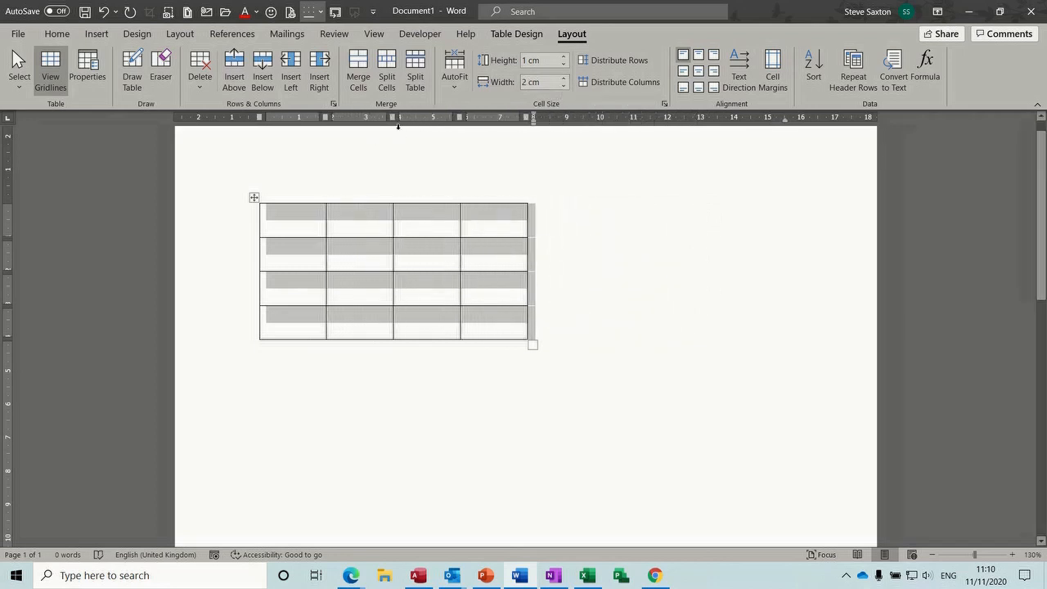
Undo the changes, restoring 3.68 cm columns and leaving rows 0.5 cm high
{"action": "key", "text": "ctrl+z"}
{"action": "key", "text": "ctrl+z"}
{"action": "key", "text": "ctrl+z"}
{"action": "key", "text": "ctrl+z"}
{"action": "key", "text": "ctrl+z"}
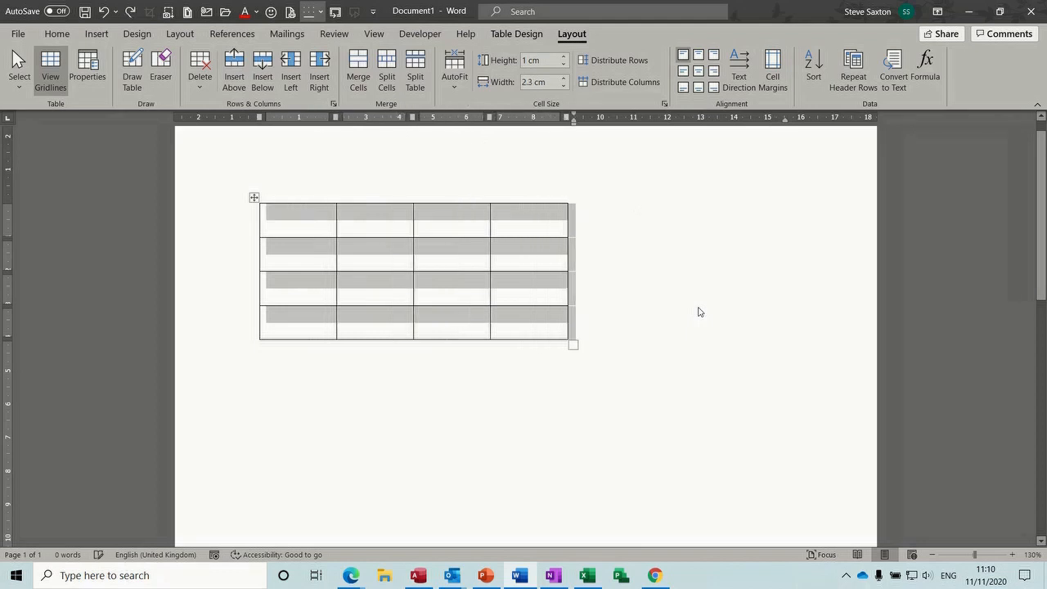
{"action": "key", "text": "ctrl+z"}
{"action": "key", "text": "ctrl+z"}
{"action": "key", "text": "ctrl+z"}
{"action": "key", "text": "ctrl+z"}
{"action": "key", "text": "ctrl+z"}
{"action": "key", "text": "ctrl+z"}
{"action": "key", "text": "ctrl+z"}
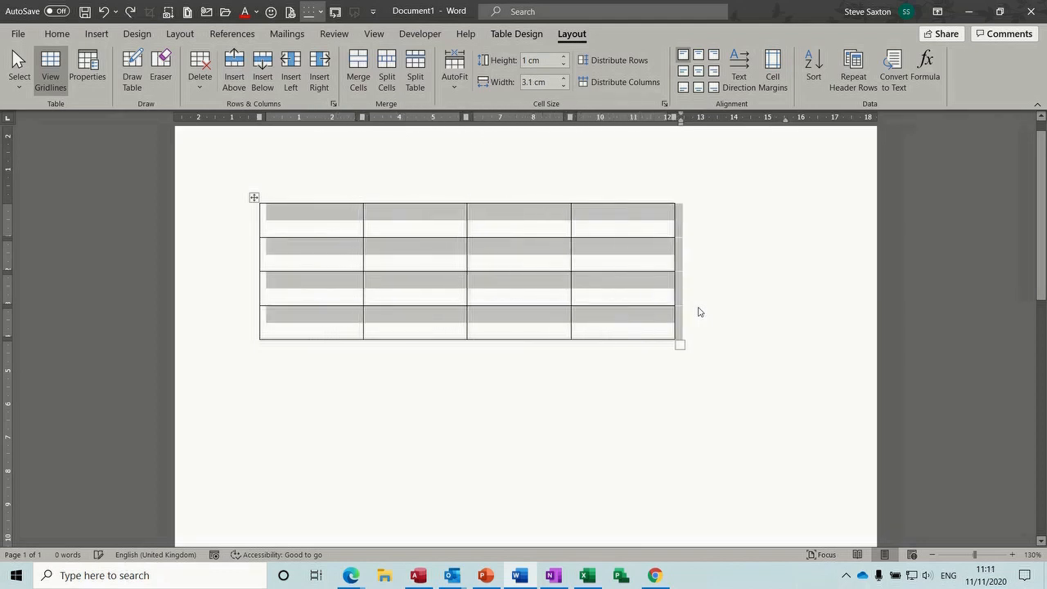
{"action": "key", "text": "ctrl+z"}
{"action": "key", "text": "ctrl+z"}
{"action": "key", "text": "ctrl+z"}
{"action": "key", "text": "ctrl+z"}
{"action": "key", "text": "ctrl+z"}
{"action": "key", "text": "ctrl+z"}
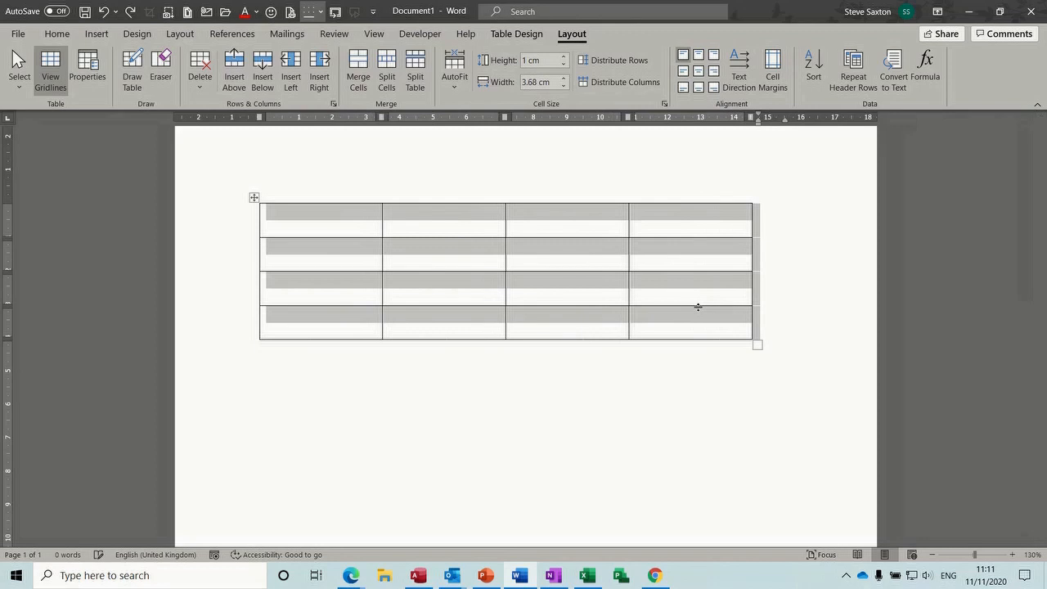
{"action": "key", "text": "ctrl+z"}
{"action": "key", "text": "ctrl+z"}
{"action": "key", "text": "ctrl+z"}
{"action": "key", "text": "ctrl+z"}
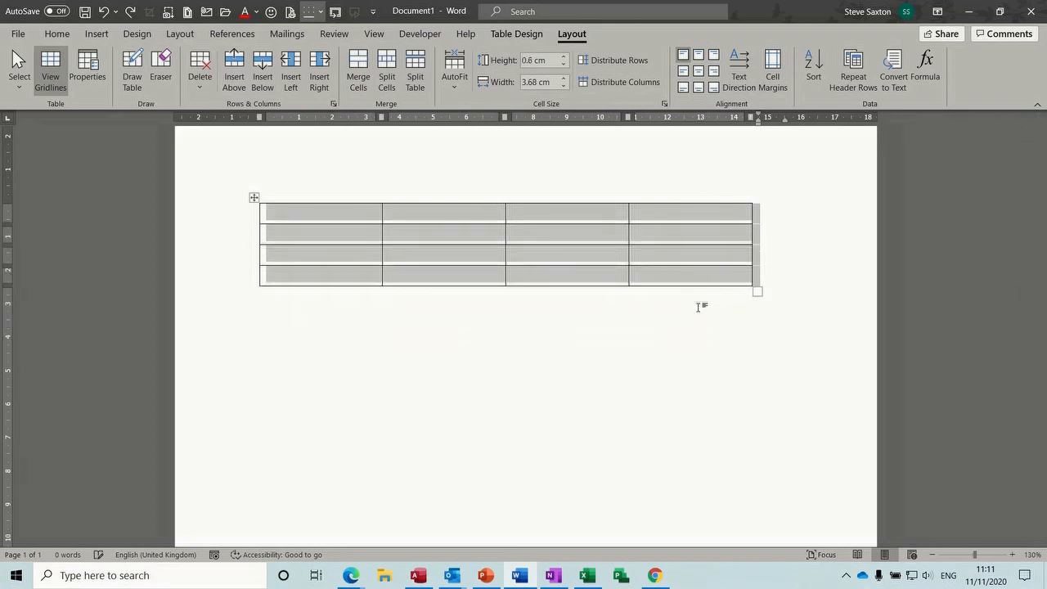
{"action": "key", "text": "ctrl+z"}
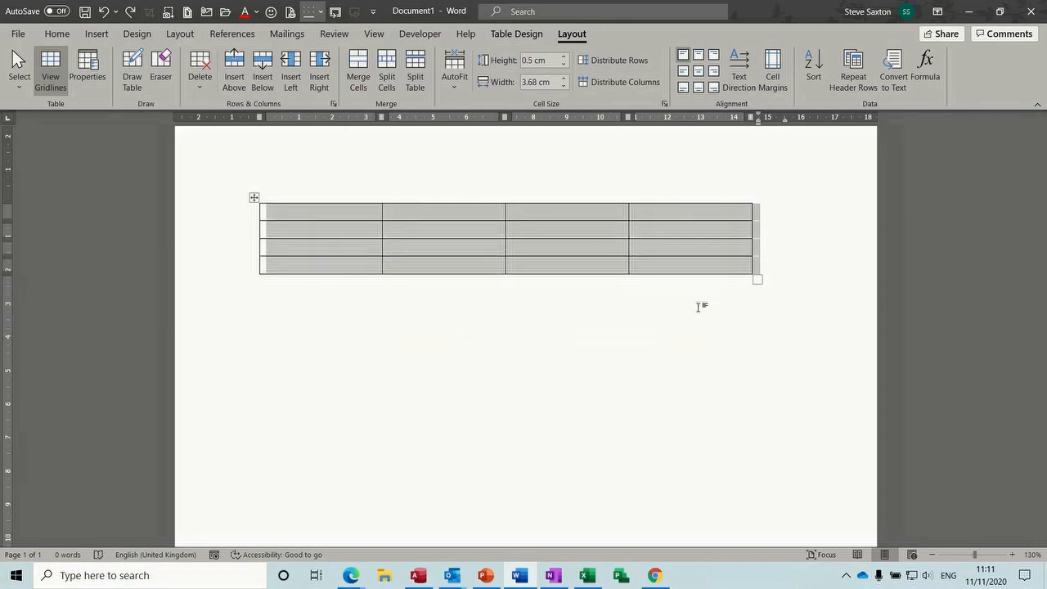
Type the headings Name, Dep, Date and Salary across the first row
{"action": "left_click", "coordinate": [467, 213]}
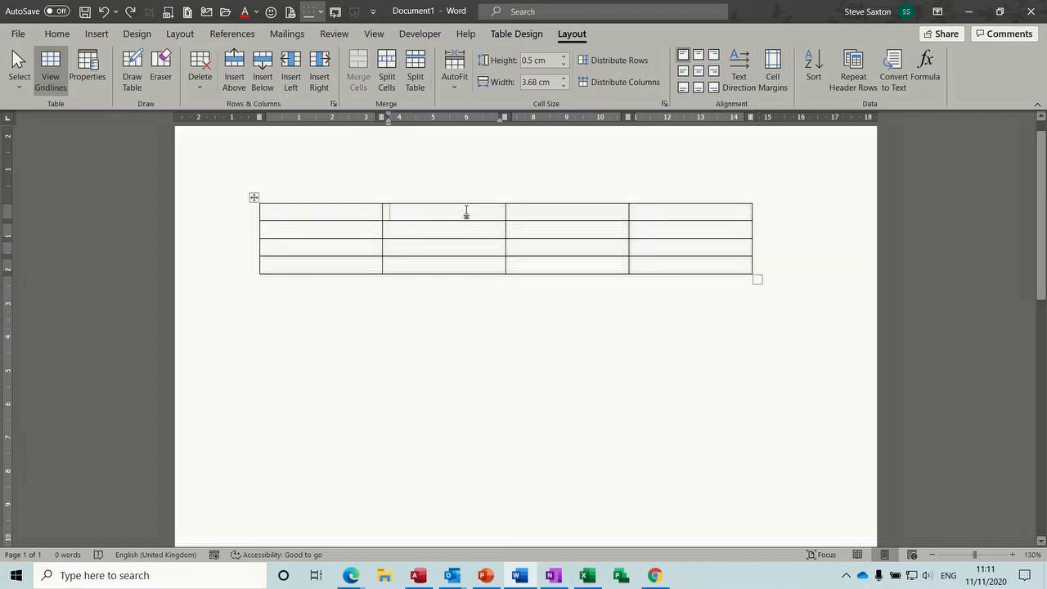
{"action": "left_click", "coordinate": [309, 211]}
{"action": "type", "text": "Name"}
{"action": "key", "text": "Tab"}
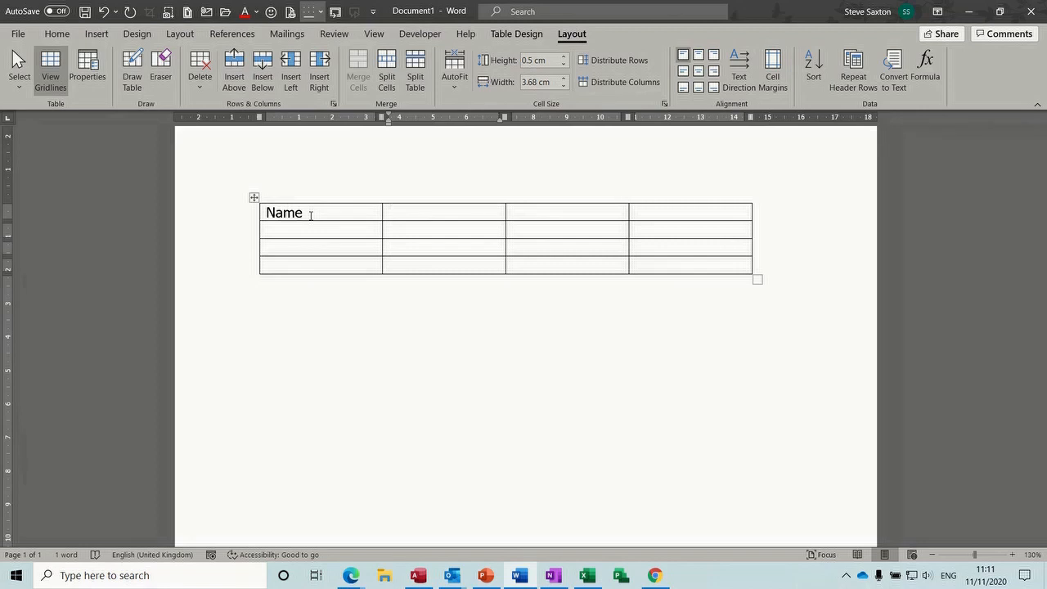
{"action": "type", "text": "Dept"}
{"action": "key", "text": "Tab"}
{"action": "type", "text": "Date"}
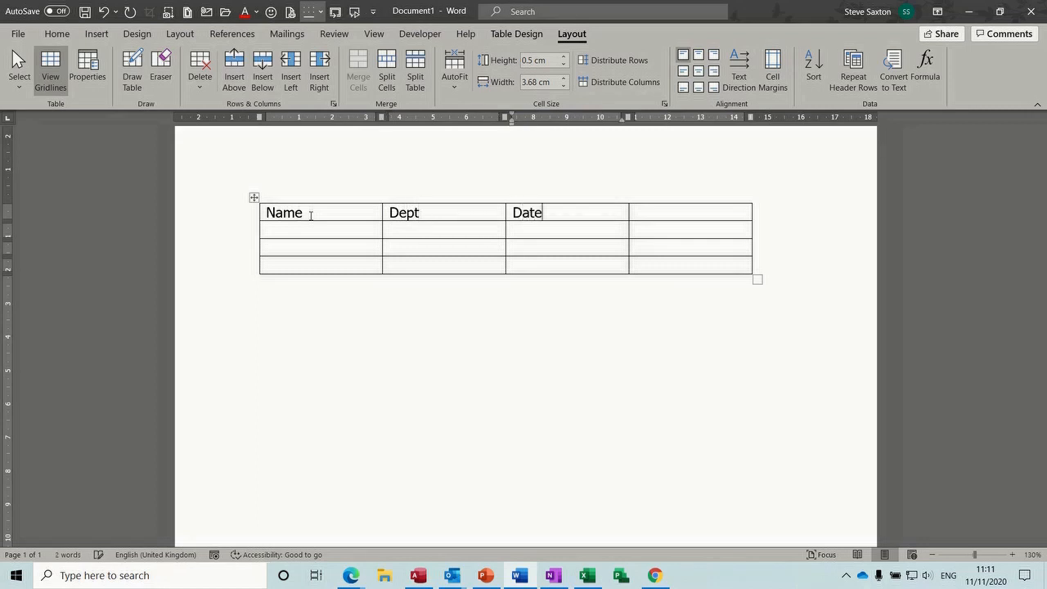
{"action": "key", "text": "Tab"}
{"action": "type", "text": "E"}
{"action": "key", "text": "BackSpace"}
{"action": "type", "text": "Salary"}
{"action": "key", "text": "Tab"}
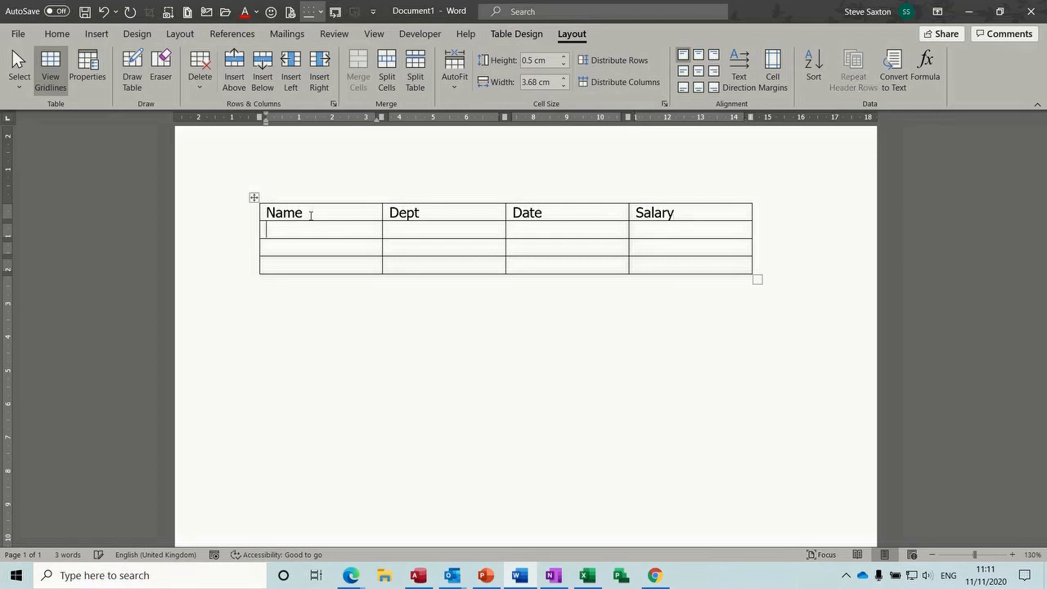
Start row two with a staff surname and the department Sales
{"action": "type", "text": "Saxton"}
{"action": "key", "text": "Tab"}
{"action": "type", "text": "Sales"}
{"action": "key", "text": "Tab"}
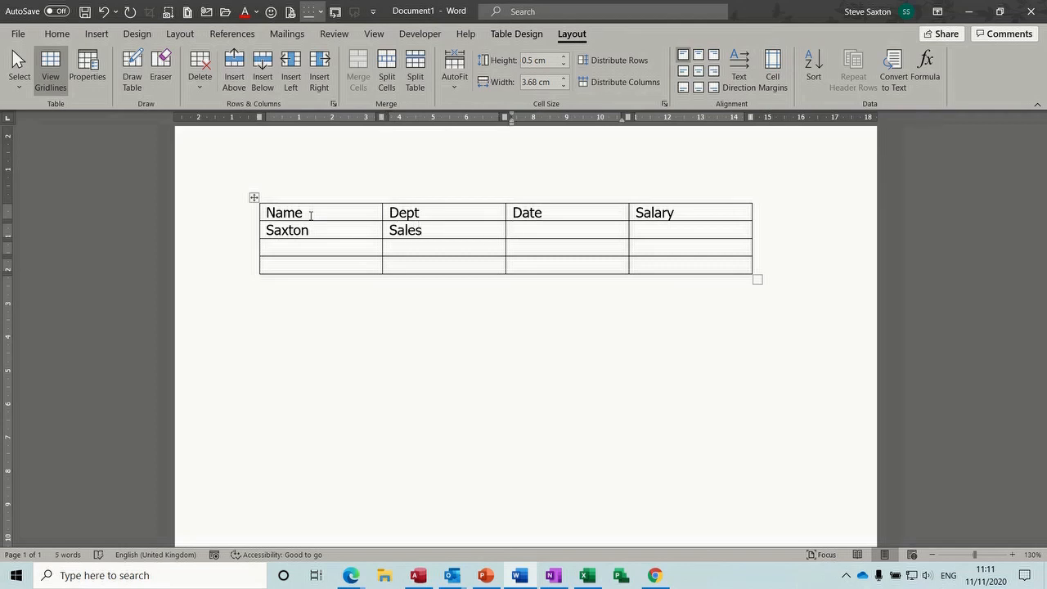
{"action": "type", "text": "21."}
{"action": "key", "text": "BackSpace"}
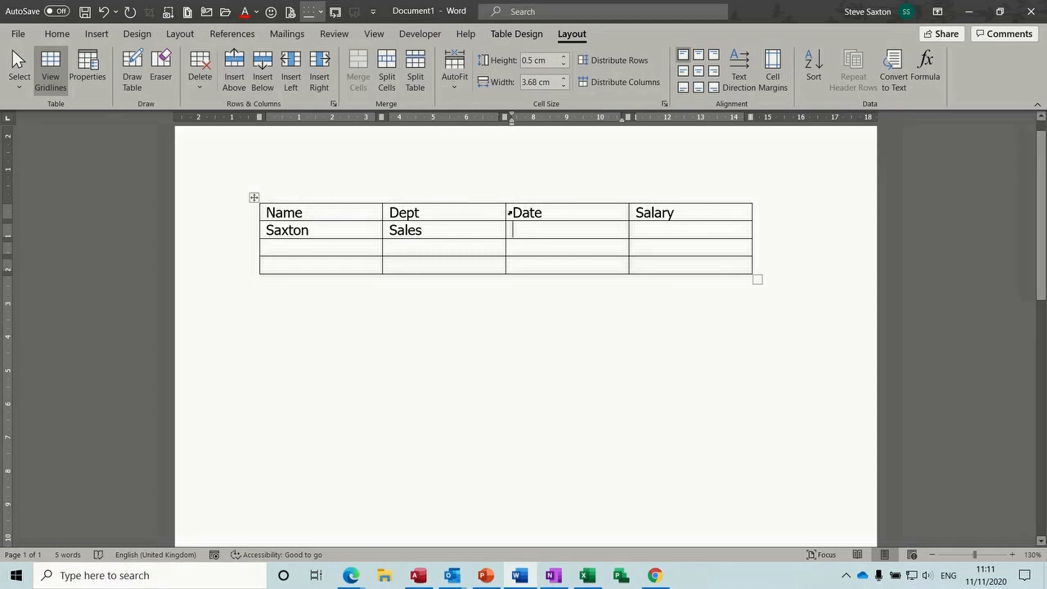
Rename the Date heading to Tel and finish row two with a phone number and £21,676
{"action": "double_click", "coordinate": [518, 211]}
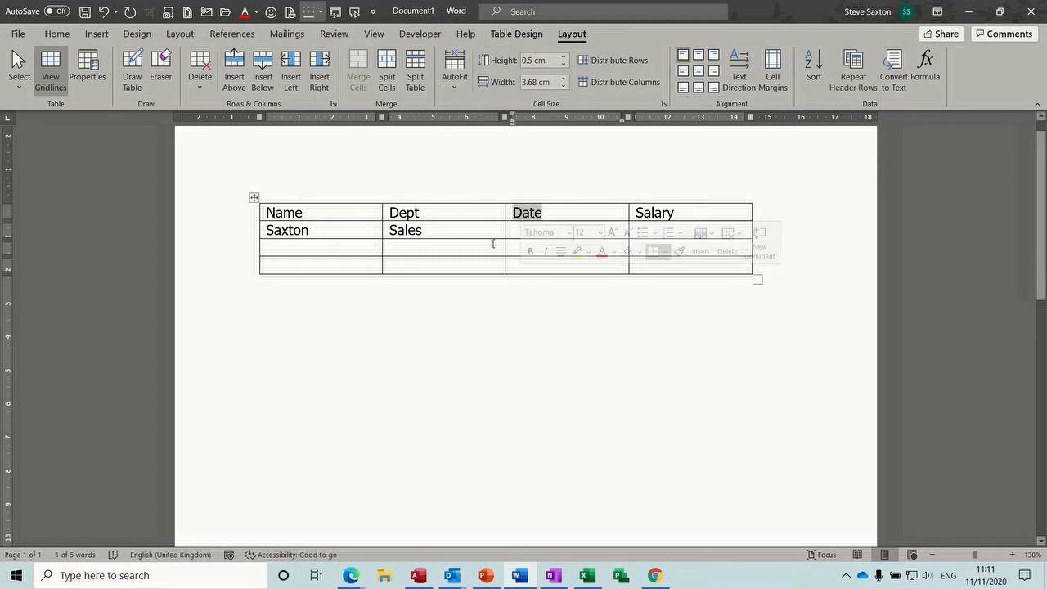
{"action": "type", "text": "Tel"}
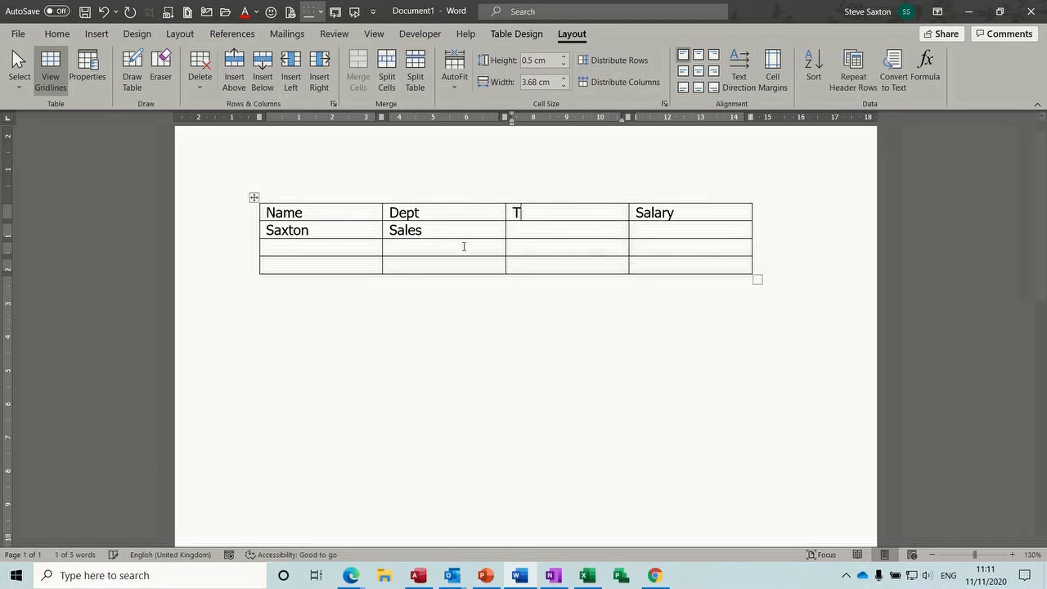
{"action": "left_click", "coordinate": [518, 232]}
{"action": "type", "text": "32244"}
{"action": "key", "text": "Tab"}
{"action": "type", "text": "$"}
{"action": "key", "text": "BackSpace"}
{"action": "type", "text": "£"}
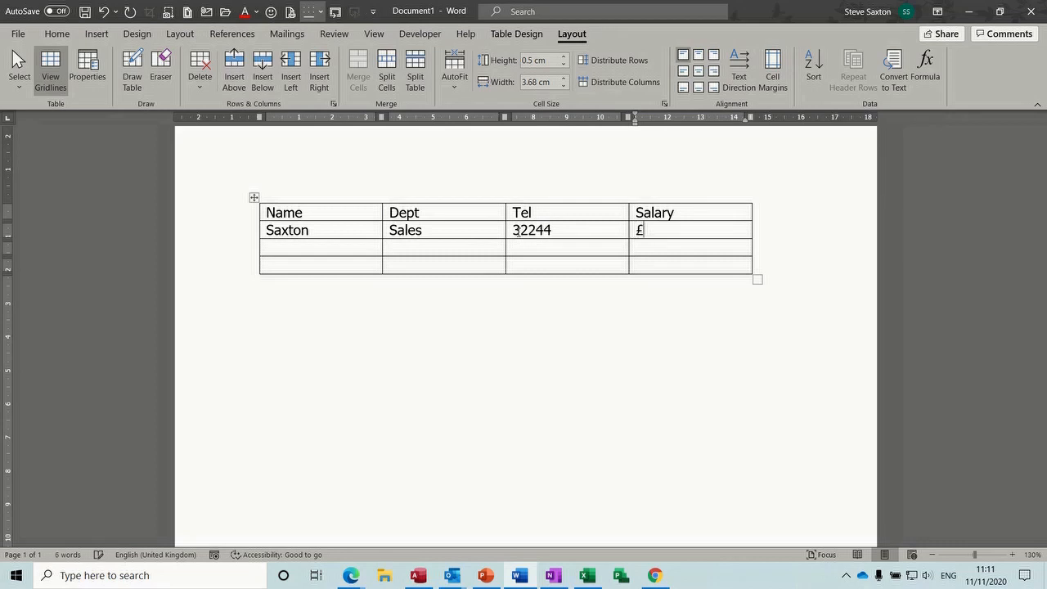
{"action": "type", "text": "21,676"}
{"action": "key", "text": "Tab"}
Fill row three with a staff surname, Sales, a phone number and £23,000
{"action": "type", "text": "Rule"}
{"action": "key", "text": "Tab"}
{"action": "type", "text": "Sales"}
{"action": "key", "text": "Tab"}
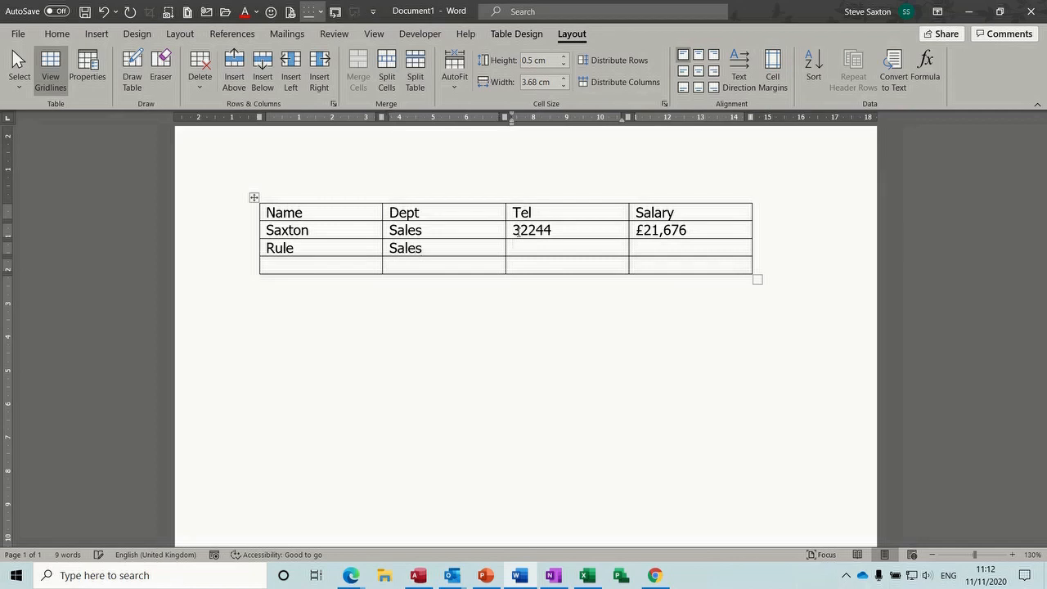
{"action": "type", "text": "545343"}
{"action": "key", "text": "Tab"}
{"action": "type", "text": "£23"}
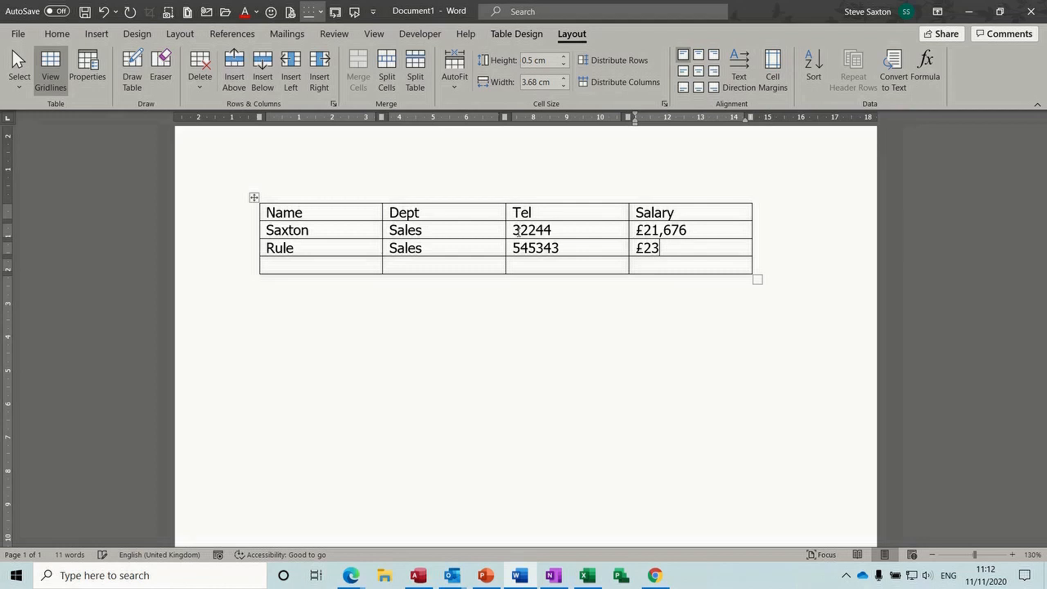
{"action": "type", "text": ",000"}
{"action": "key", "text": "Tab"}
Fill row four with a staff surname, Retail, a phone number and £21,000, adding an empty row
{"action": "type", "text": "Jones"}
{"action": "key", "text": "Tab"}
{"action": "type", "text": "Retail"}
{"action": "key", "text": "Tab"}
{"action": "type", "text": "442242"}
{"action": "key", "text": "Tab"}
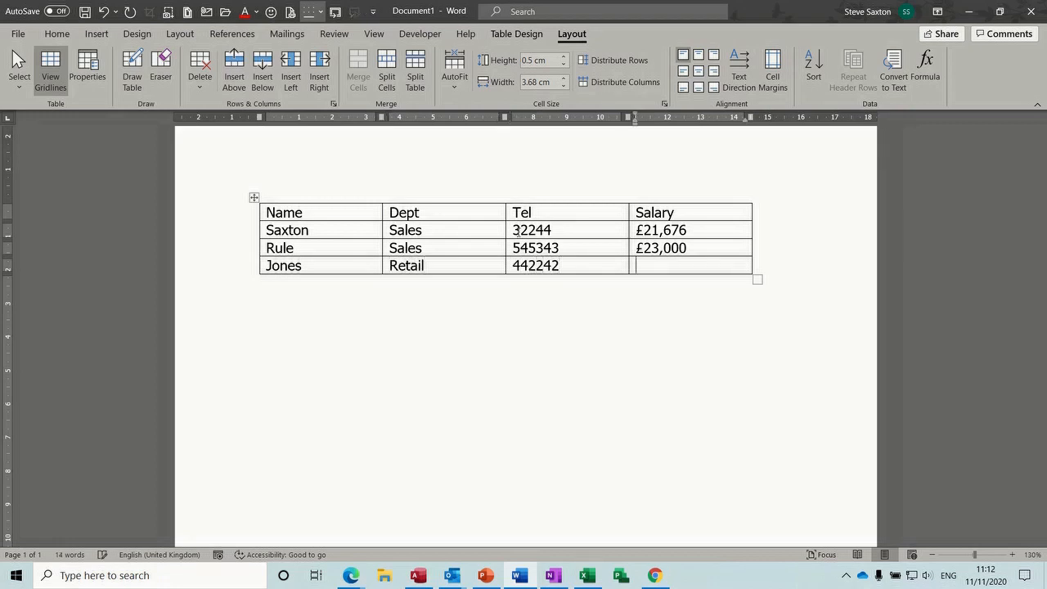
{"action": "type", "text": "£21,000"}
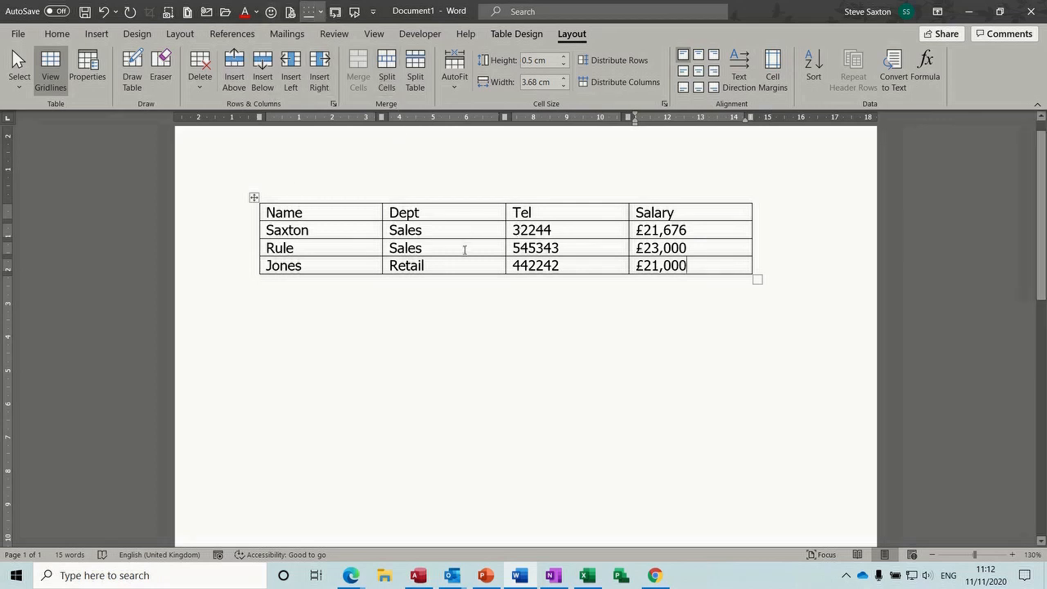
{"action": "key", "text": "Tab"}
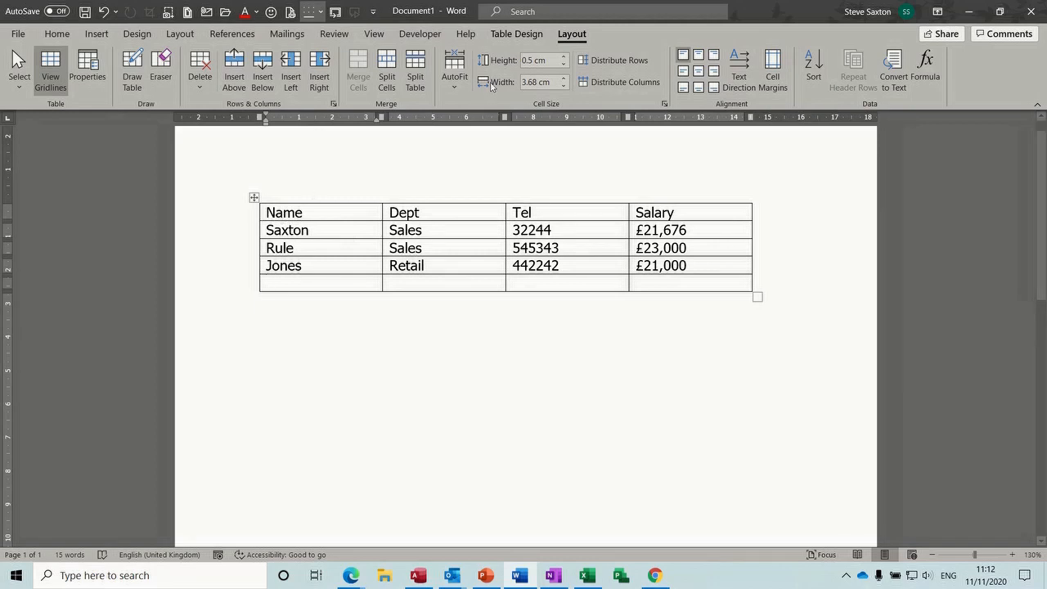
Expand the Table Design styles gallery, scroll through it, and close it without applying a style
{"action": "left_click", "coordinate": [509, 37]}
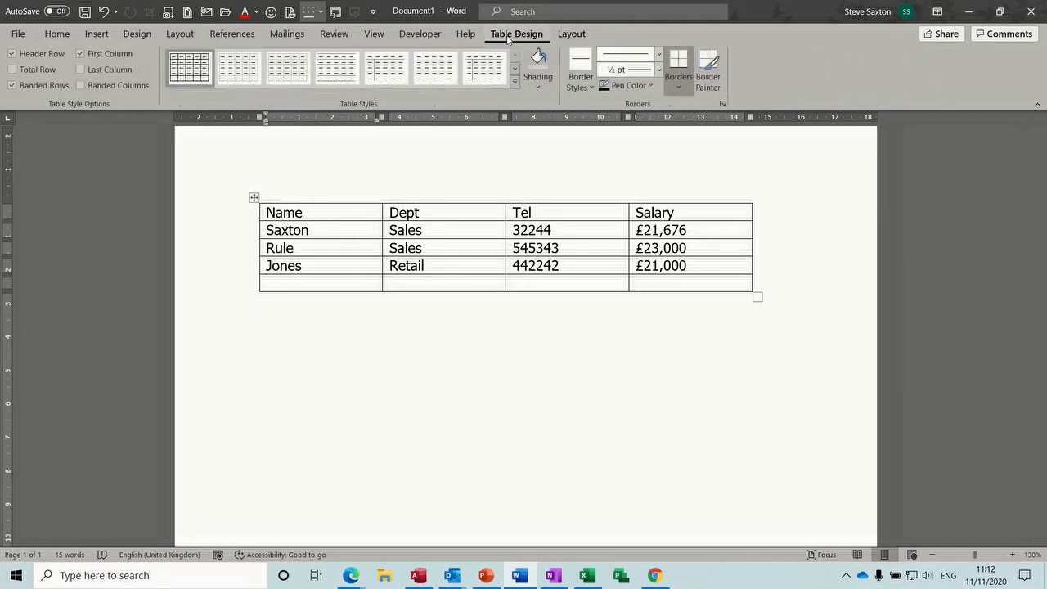
{"action": "left_click", "coordinate": [514, 81]}
{"action": "left_click_drag", "start_coordinate": [519, 108], "coordinate": [533, 310]}
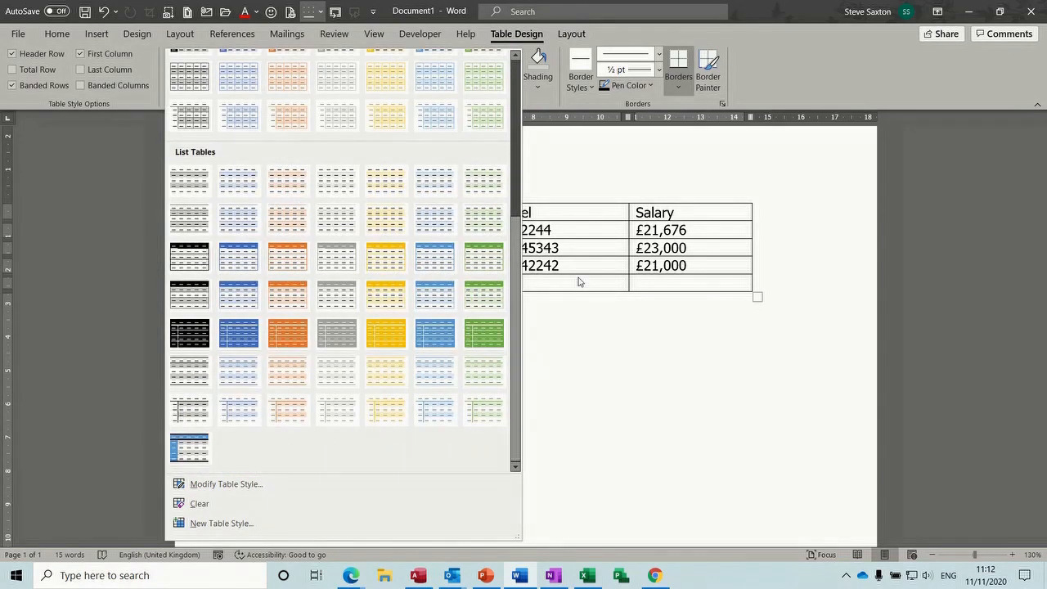
{"action": "key", "text": "Escape"}
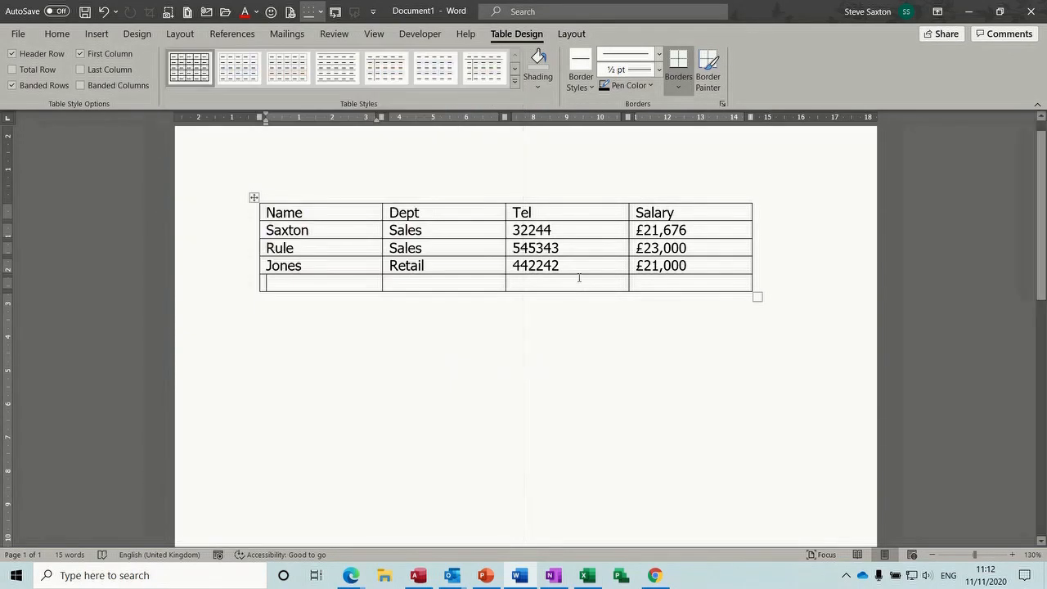
Give the Name, Dept, Tel and Salary header row light grey shading, bold and centred text
{"action": "left_click", "coordinate": [232, 214]}
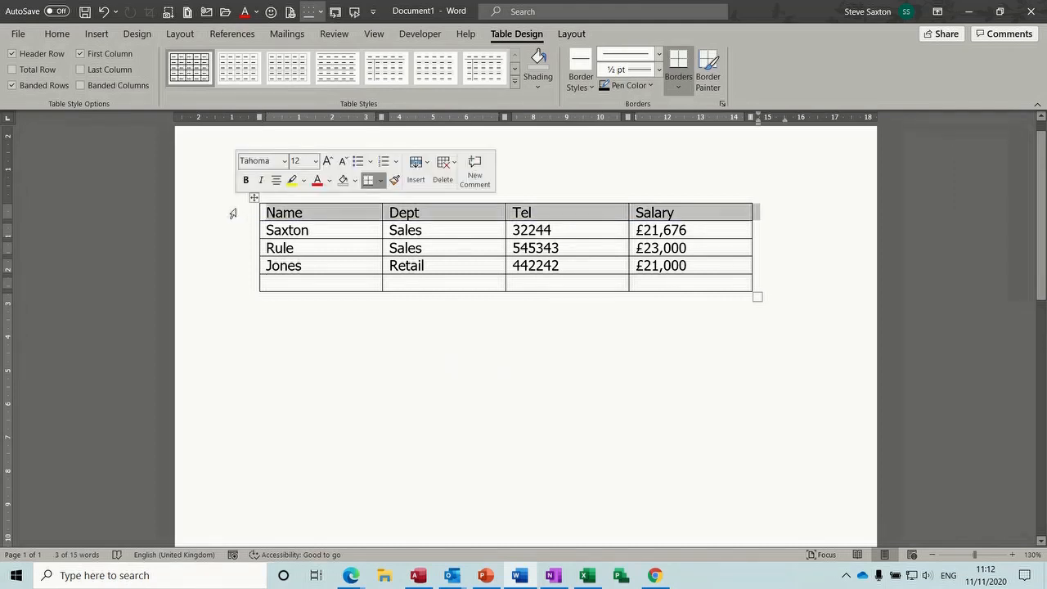
{"action": "left_click", "coordinate": [355, 182]}
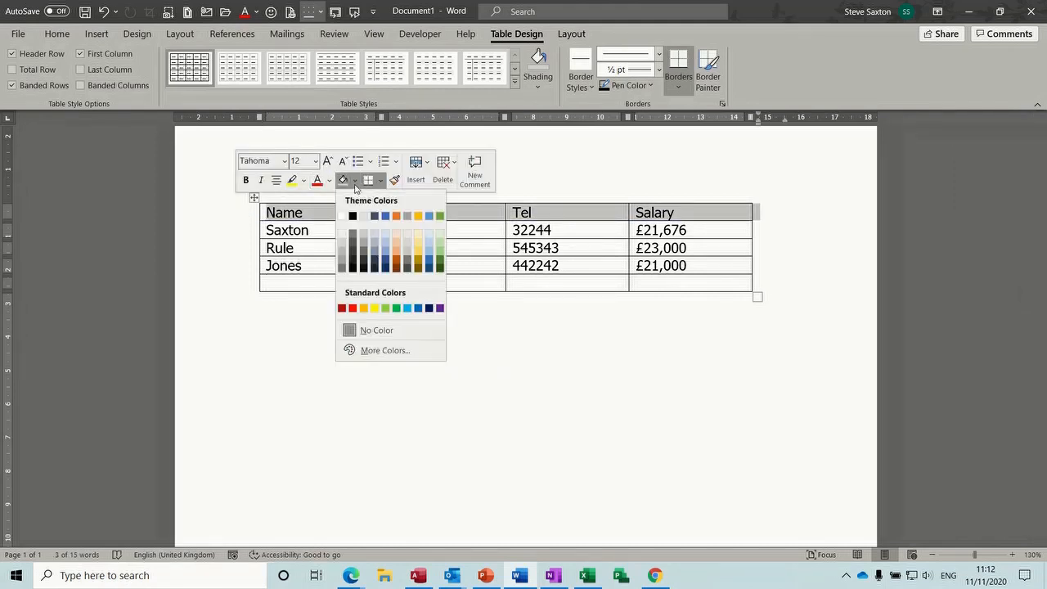
{"action": "left_click", "coordinate": [343, 256]}
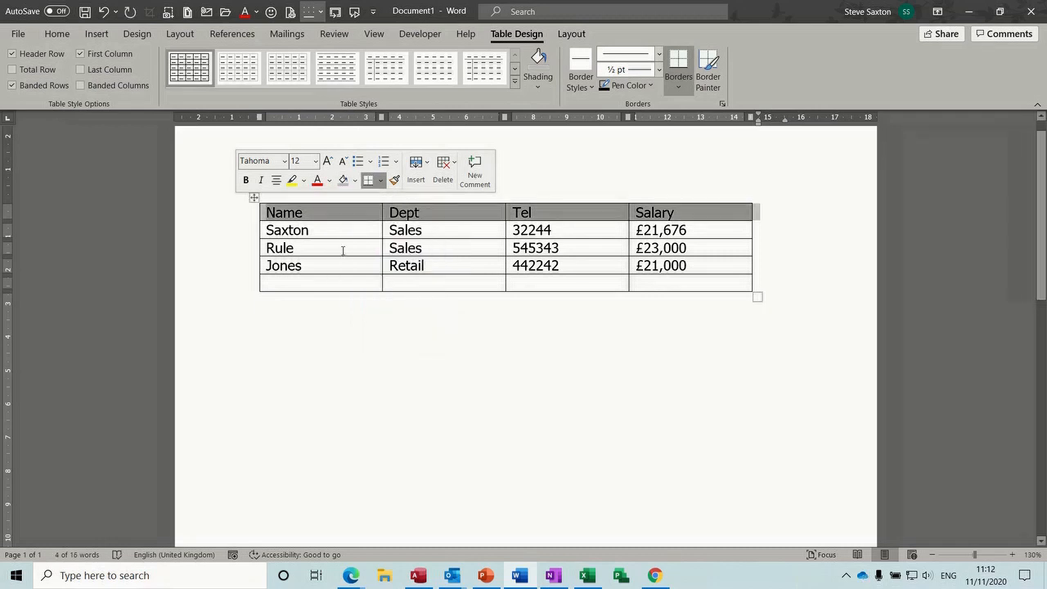
{"action": "left_click", "coordinate": [246, 181]}
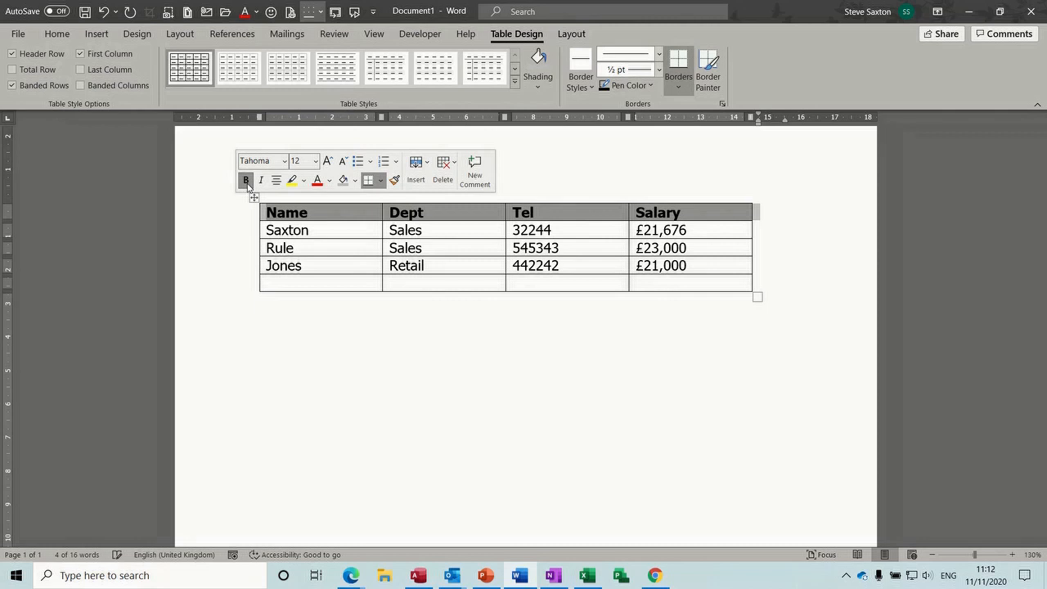
{"action": "left_click", "coordinate": [276, 181]}
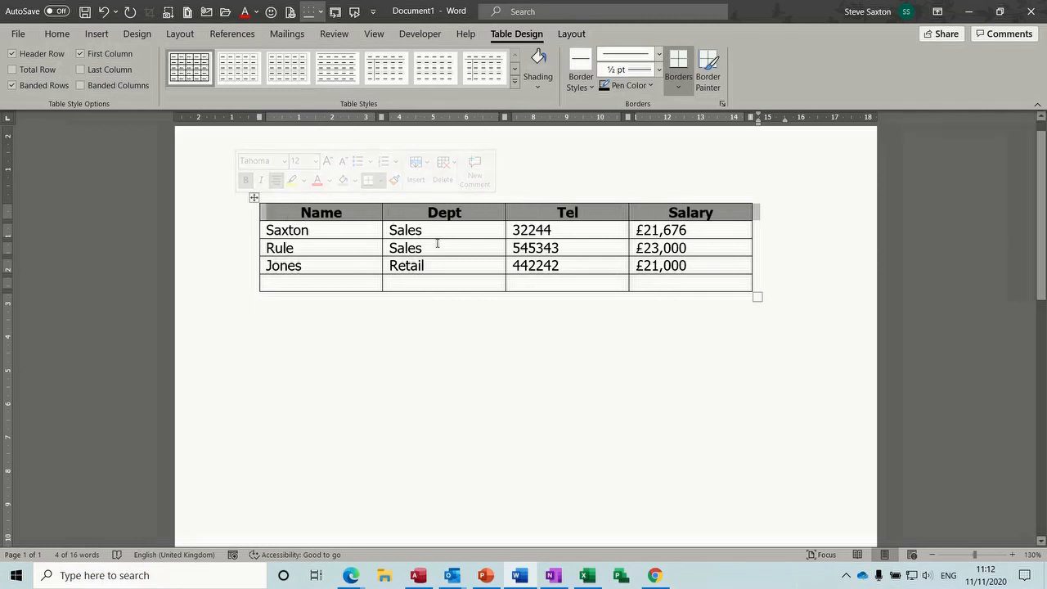
{"action": "left_click", "coordinate": [341, 231]}
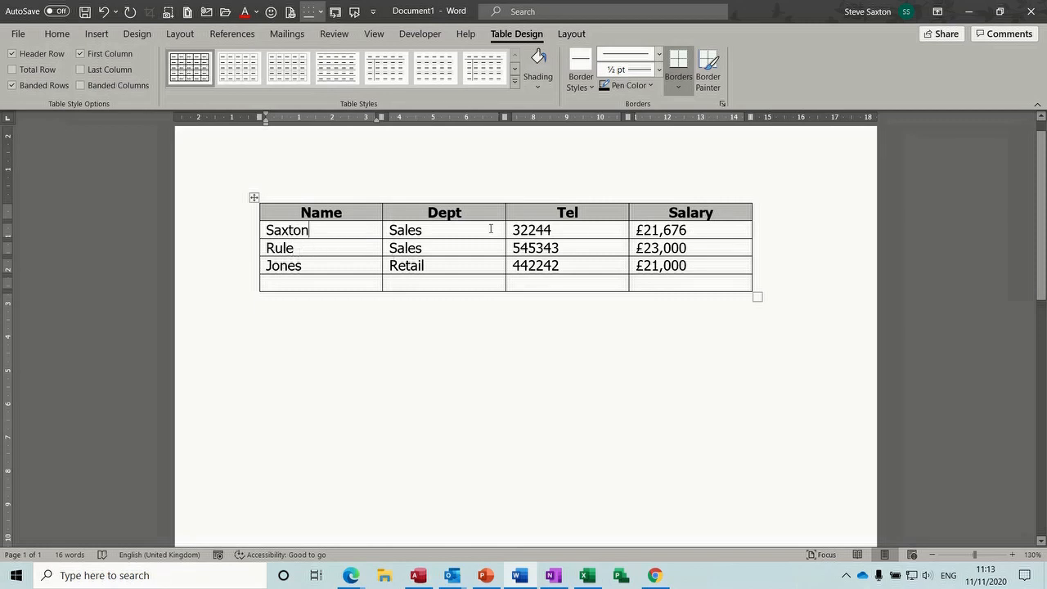
Sort the table with Name as first key, Dept second and Salary third
{"action": "left_click", "coordinate": [570, 34]}
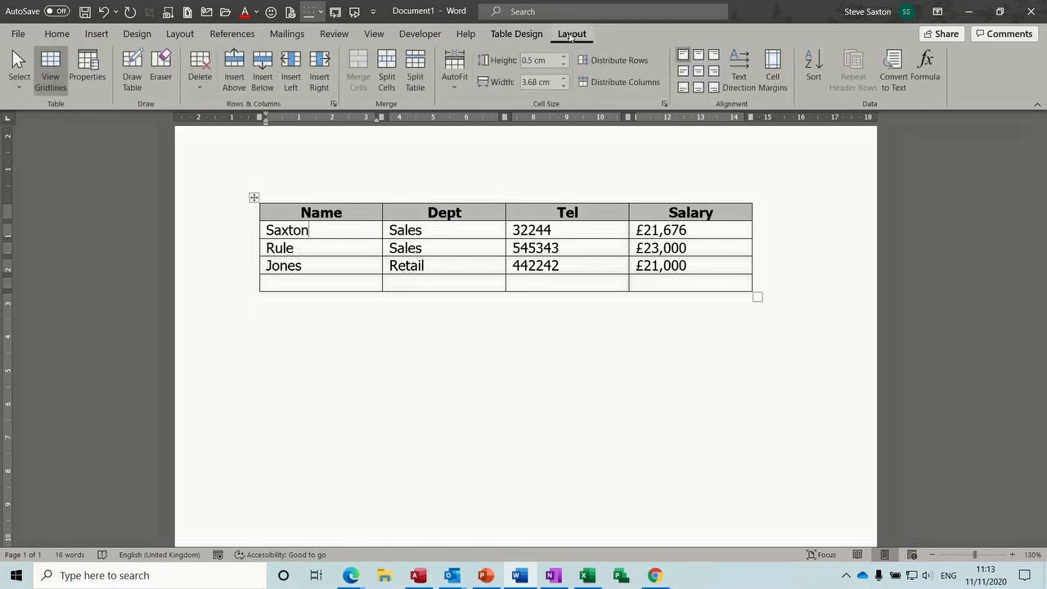
{"action": "left_click", "coordinate": [812, 74]}
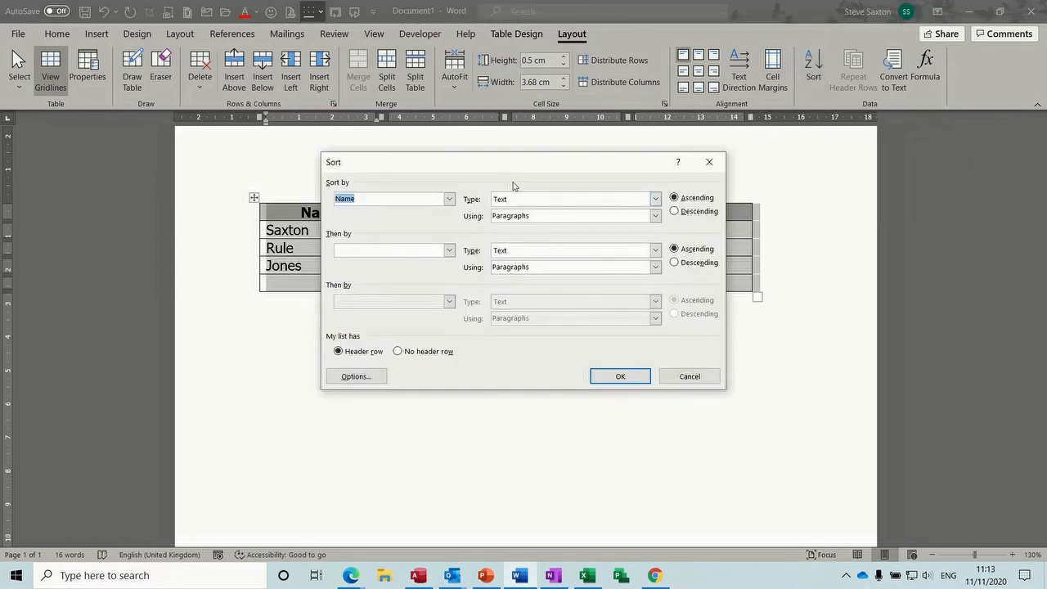
{"action": "left_click_drag", "start_coordinate": [537, 172], "coordinate": [689, 218]}
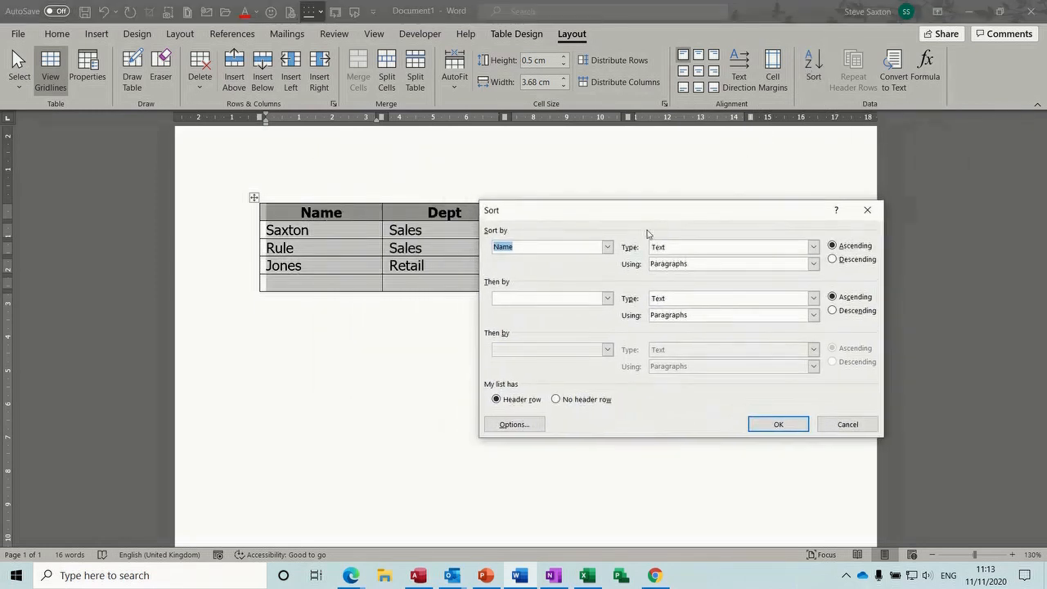
{"action": "left_click", "coordinate": [607, 248]}
{"action": "left_click", "coordinate": [607, 248]}
{"action": "left_click", "coordinate": [608, 299]}
{"action": "left_click", "coordinate": [574, 329]}
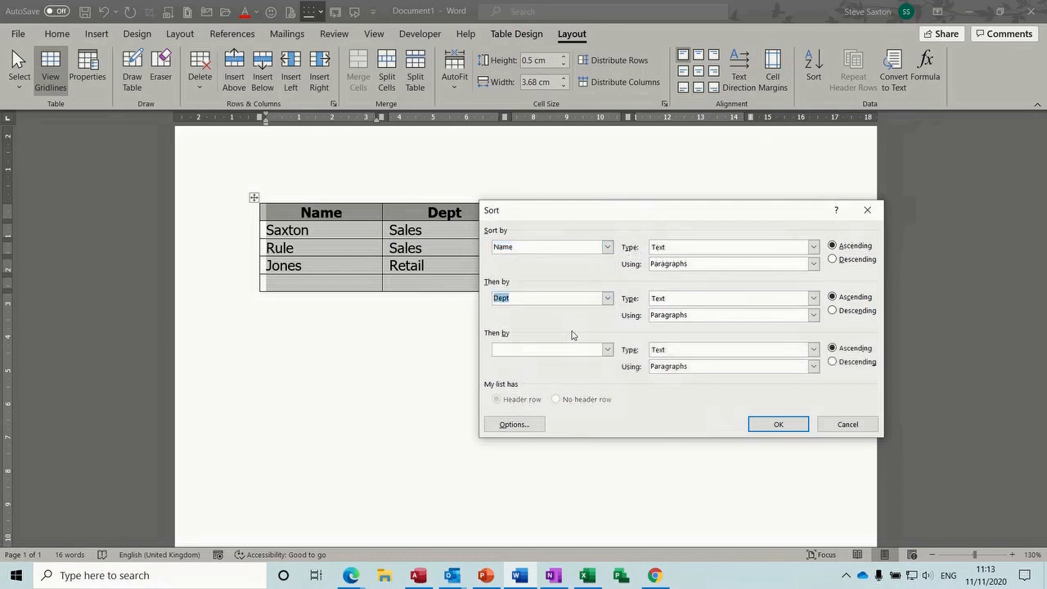
{"action": "left_click", "coordinate": [607, 350]}
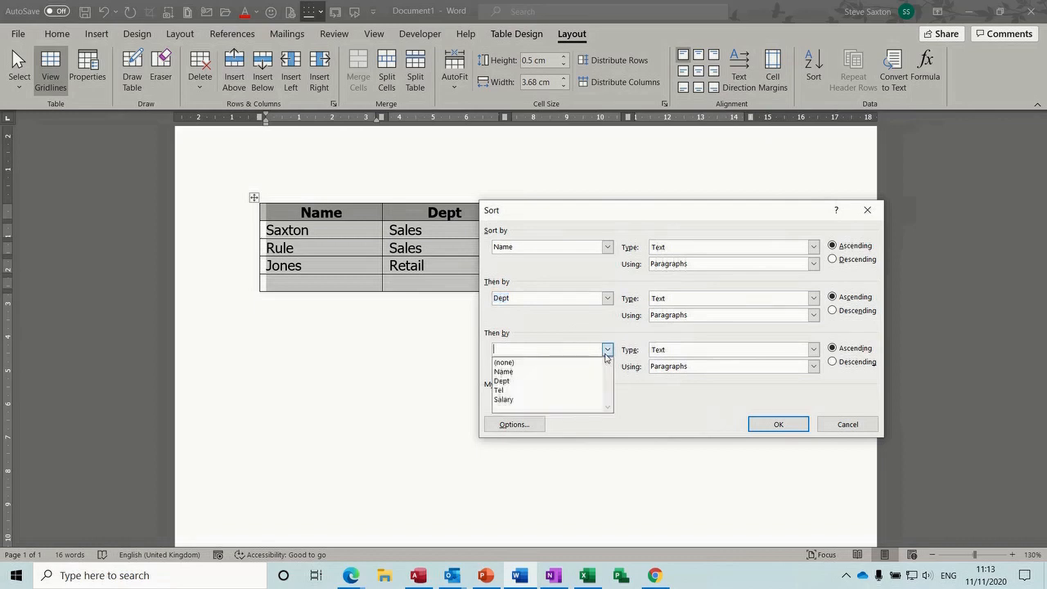
{"action": "left_click", "coordinate": [569, 399]}
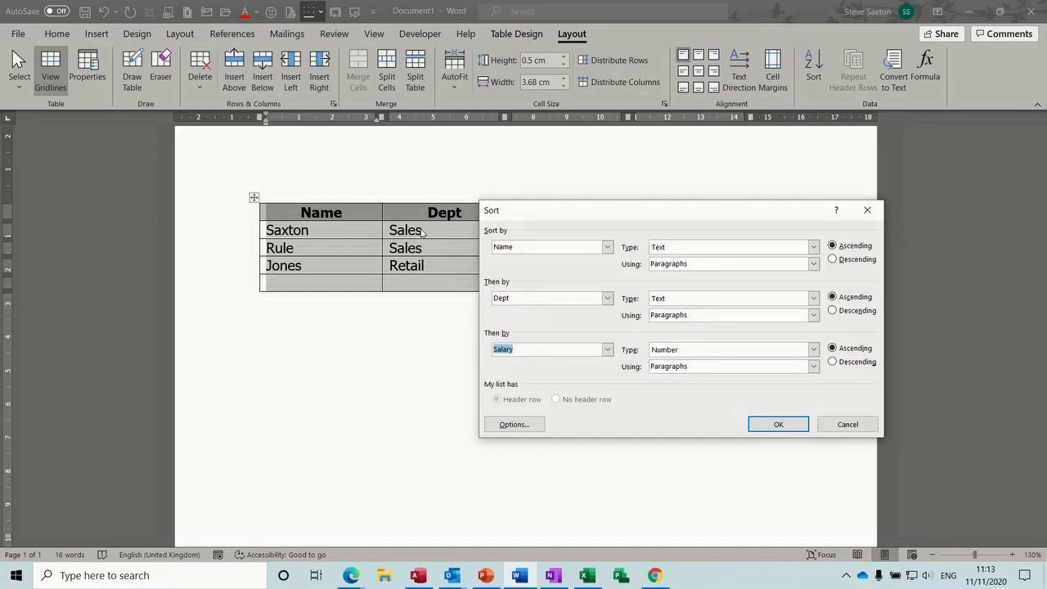
{"action": "left_click", "coordinate": [777, 425]}
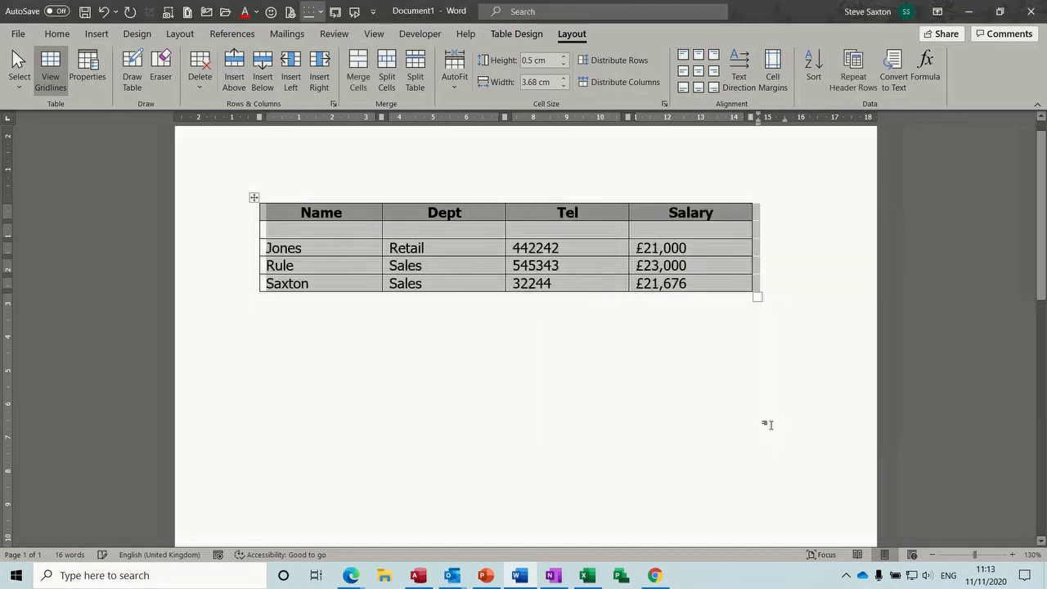
Delete the blank second row under the header, leaving the Jones, Rule and Saxton rows
{"action": "left_click", "coordinate": [233, 230]}
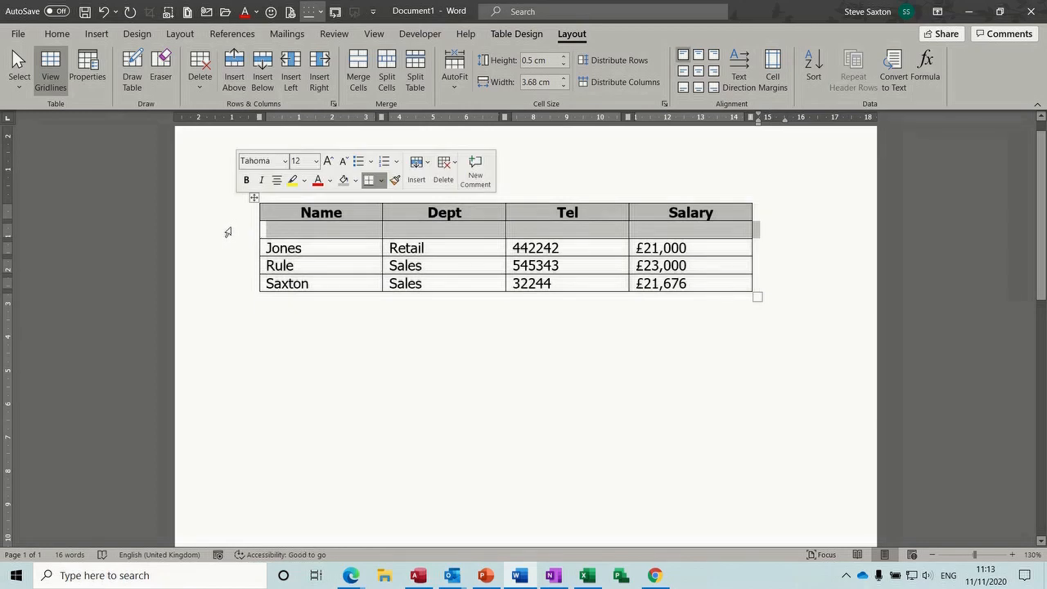
{"action": "right_click", "coordinate": [231, 230]}
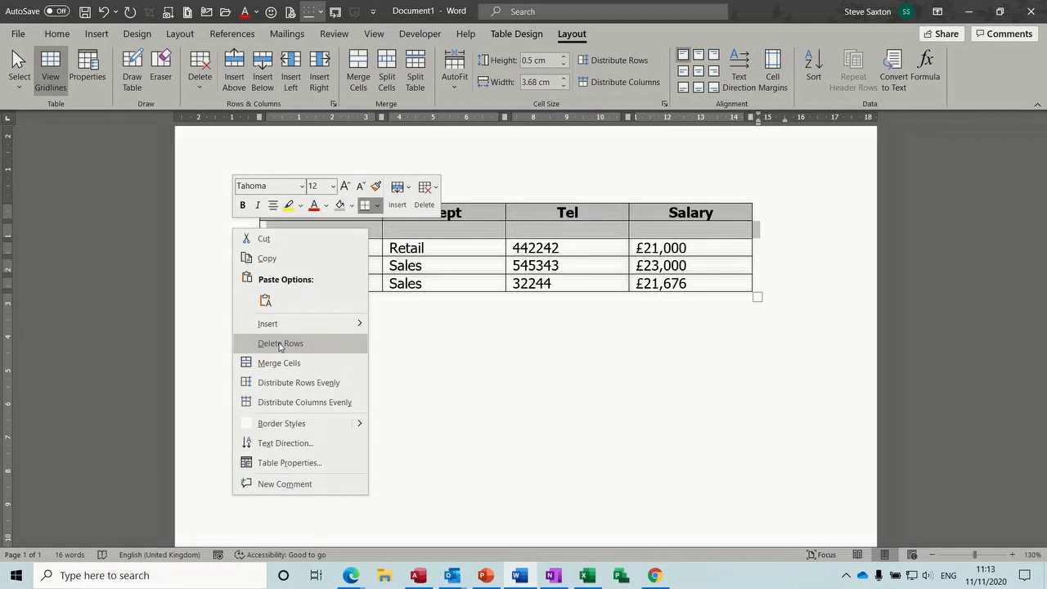
{"action": "left_click", "coordinate": [416, 356]}
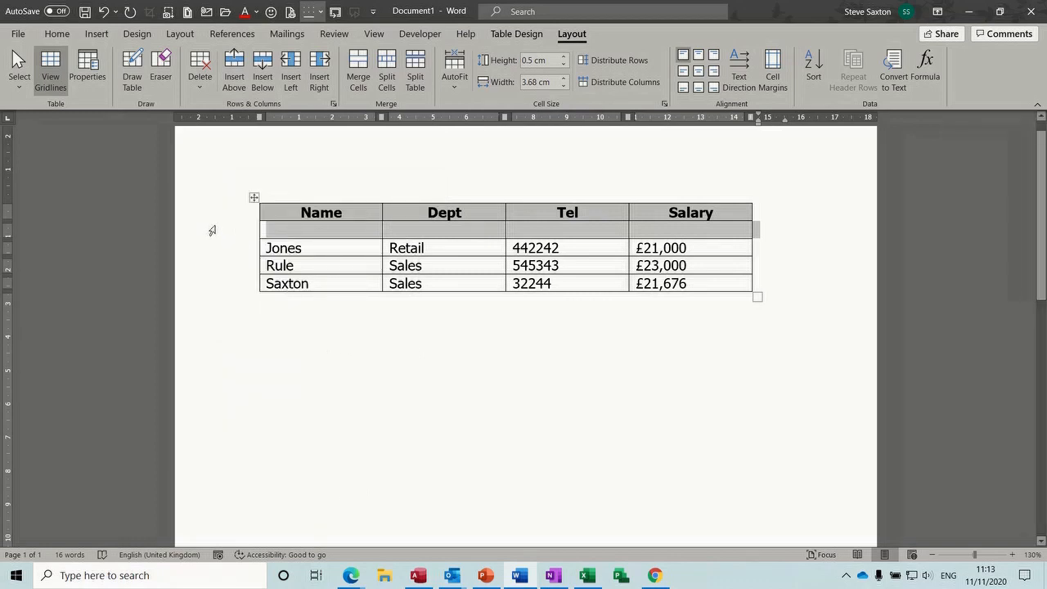
{"action": "right_click", "coordinate": [211, 231]}
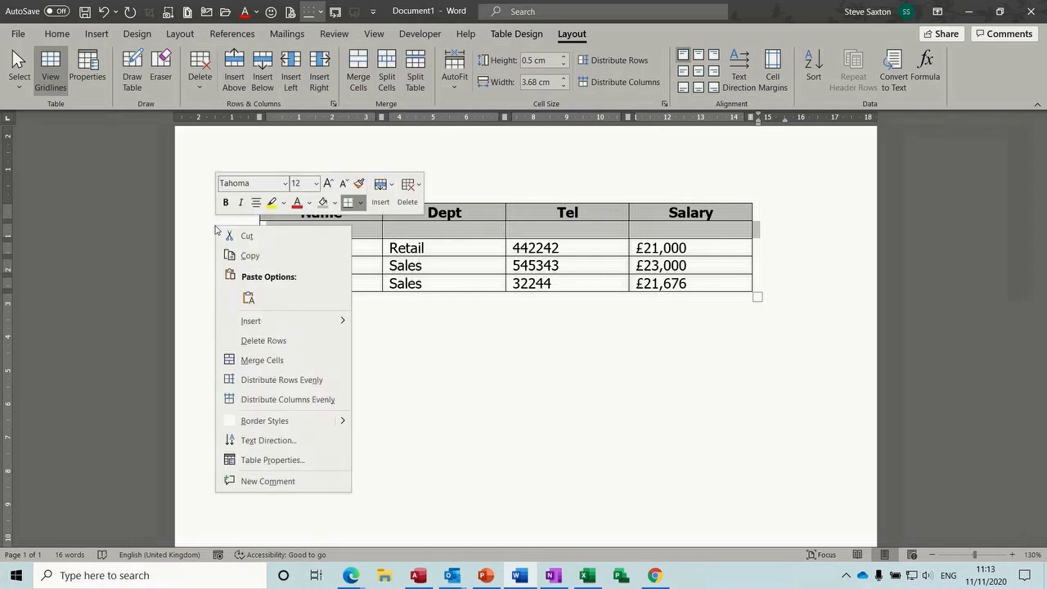
{"action": "left_click", "coordinate": [262, 338]}
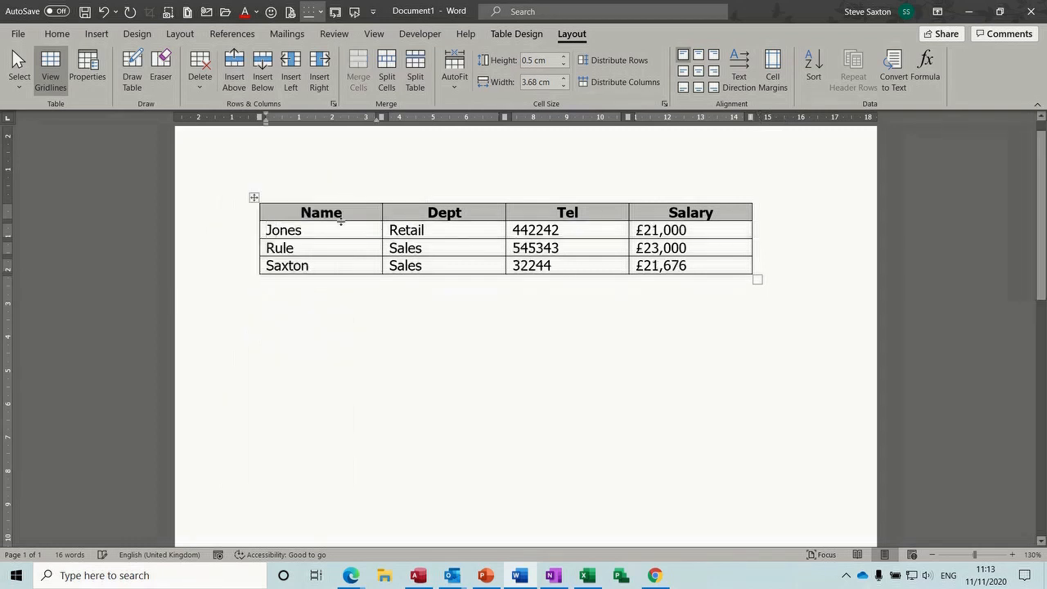
{"action": "left_click", "coordinate": [347, 262]}
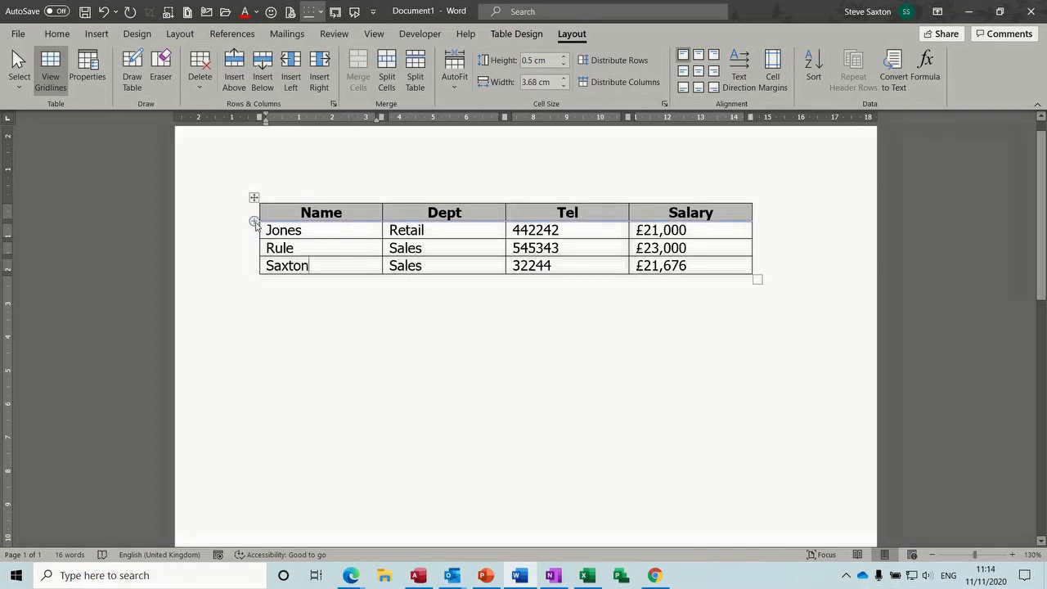
{"action": "left_click", "coordinate": [255, 220]}
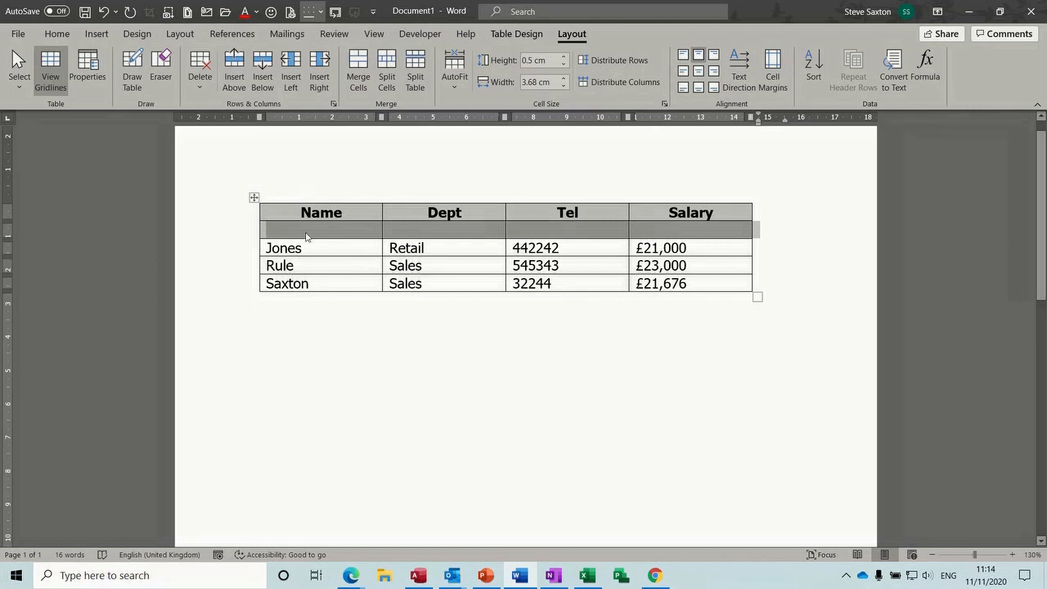
{"action": "left_click", "coordinate": [335, 230]}
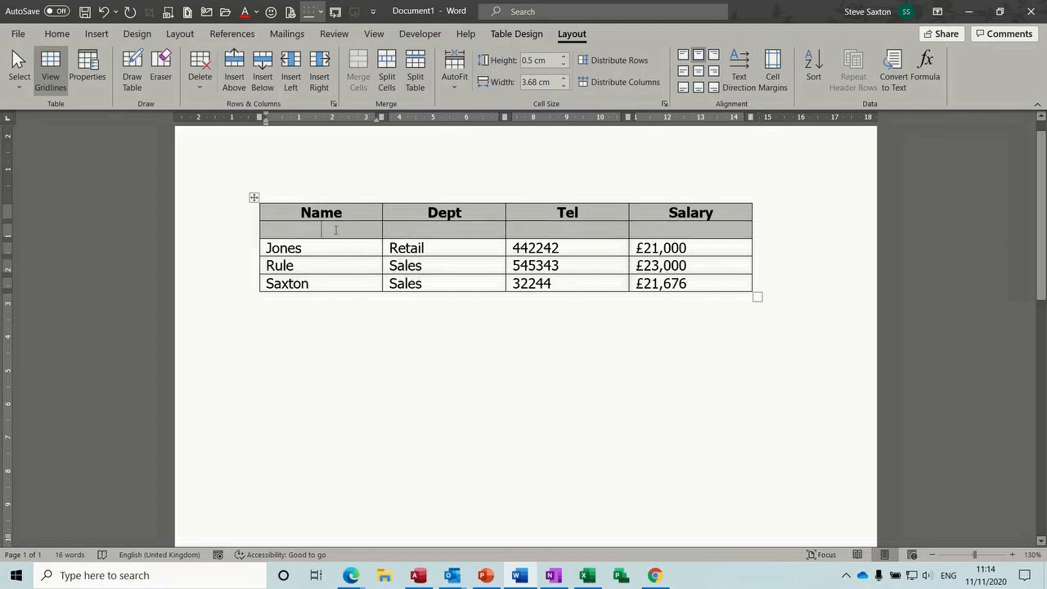
{"action": "type", "text": "f"}
{"action": "key", "text": "BackSpace"}
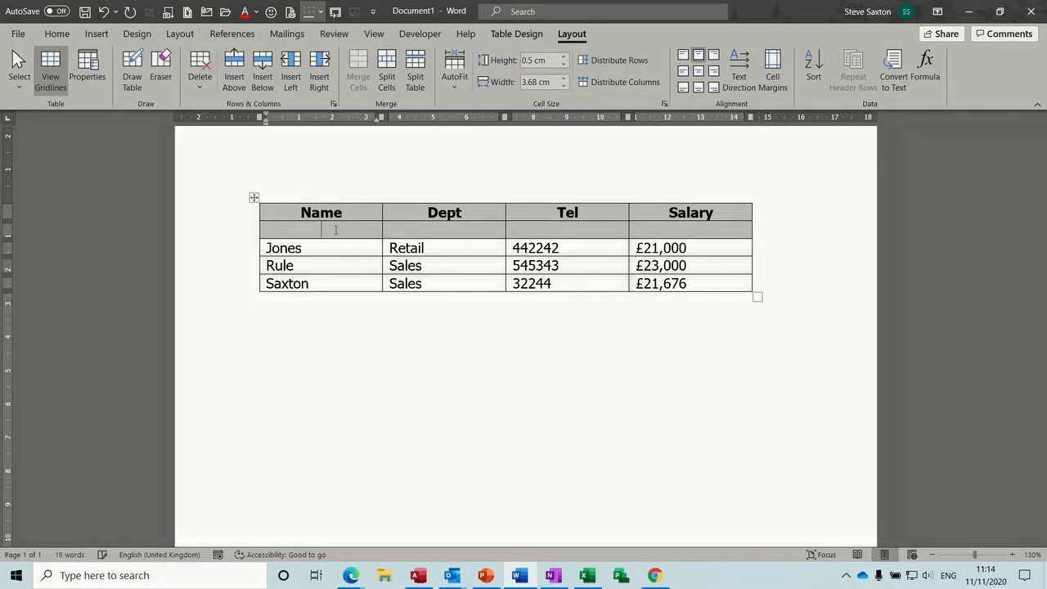
{"action": "left_click", "coordinate": [245, 237]}
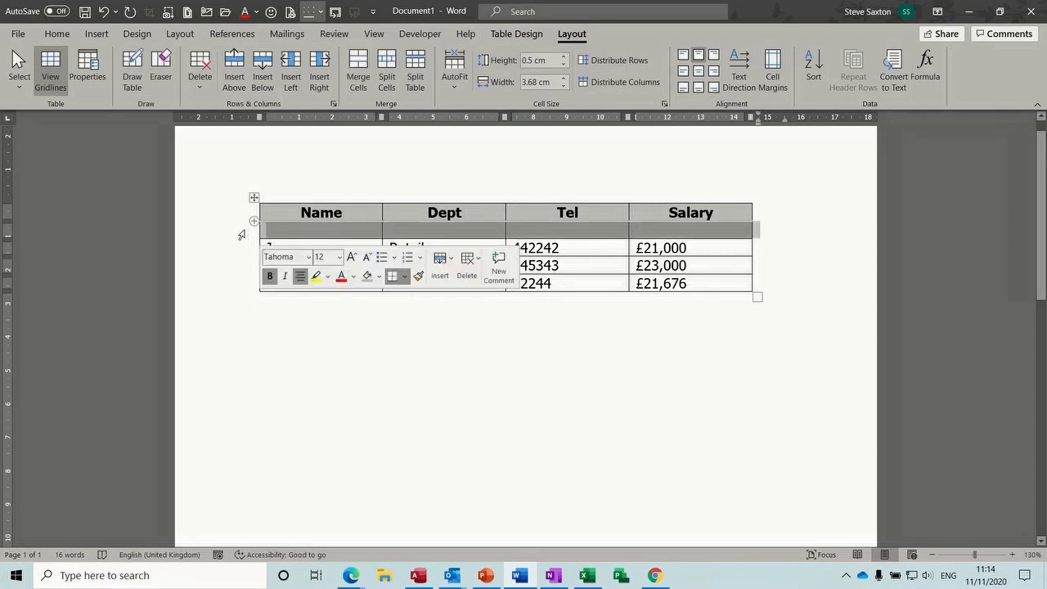
{"action": "right_click", "coordinate": [293, 225]}
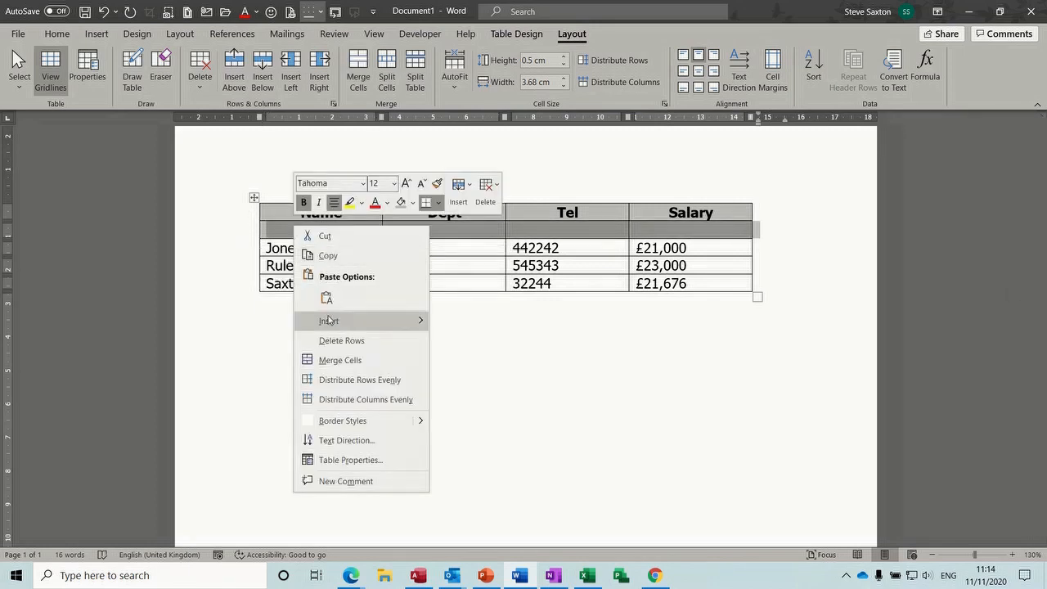
{"action": "left_click", "coordinate": [331, 340]}
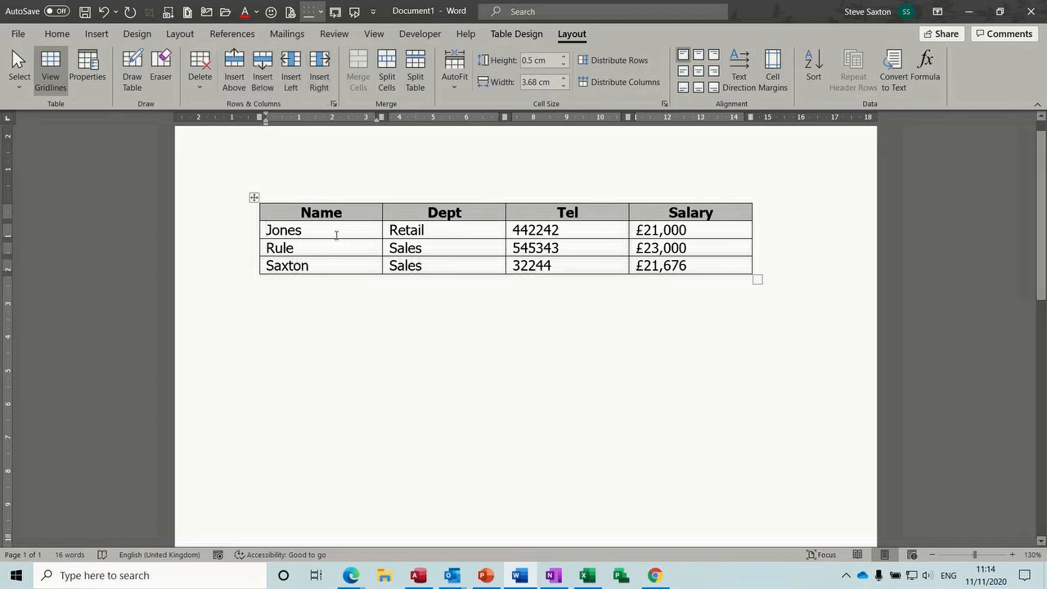
{"action": "mouse_move", "coordinate": [248, 215]}
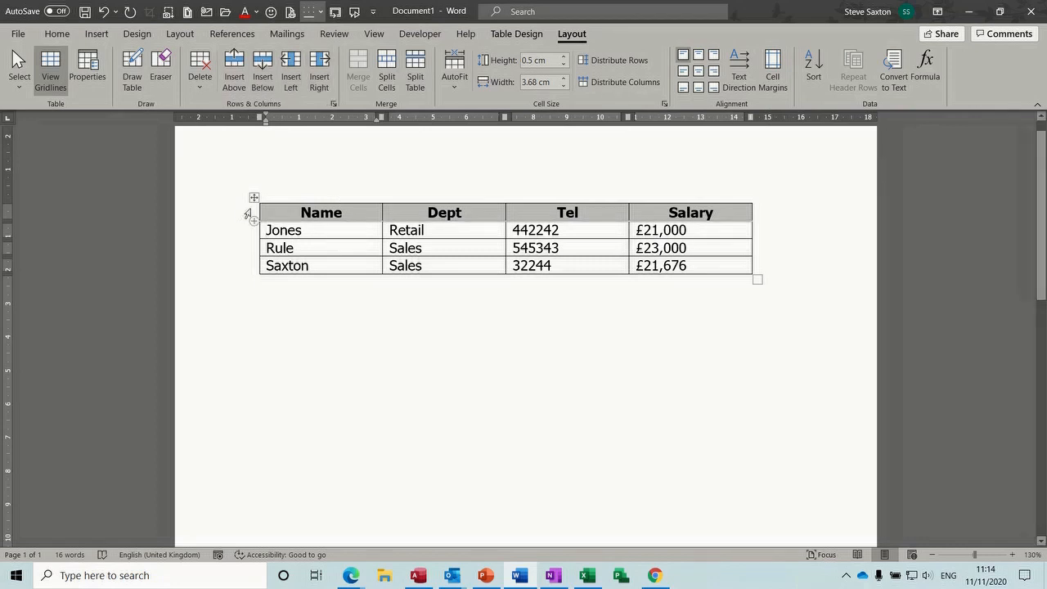
Insert a new row above the Name/Dept/Tel/Salary header and merge it into one cell
{"action": "left_click", "coordinate": [248, 214]}
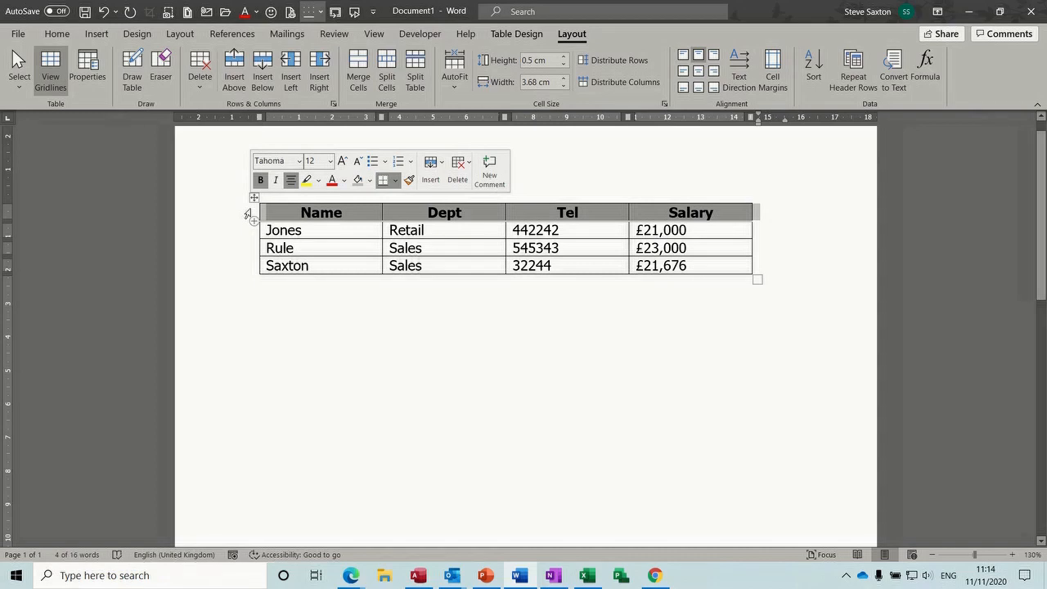
{"action": "right_click", "coordinate": [250, 213]}
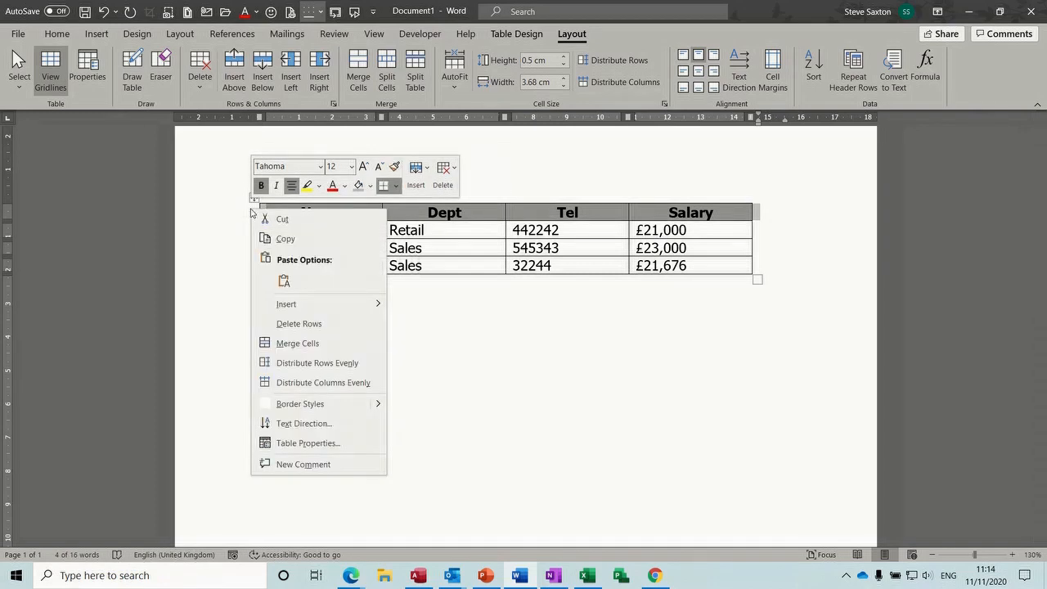
{"action": "mouse_move", "coordinate": [286, 304]}
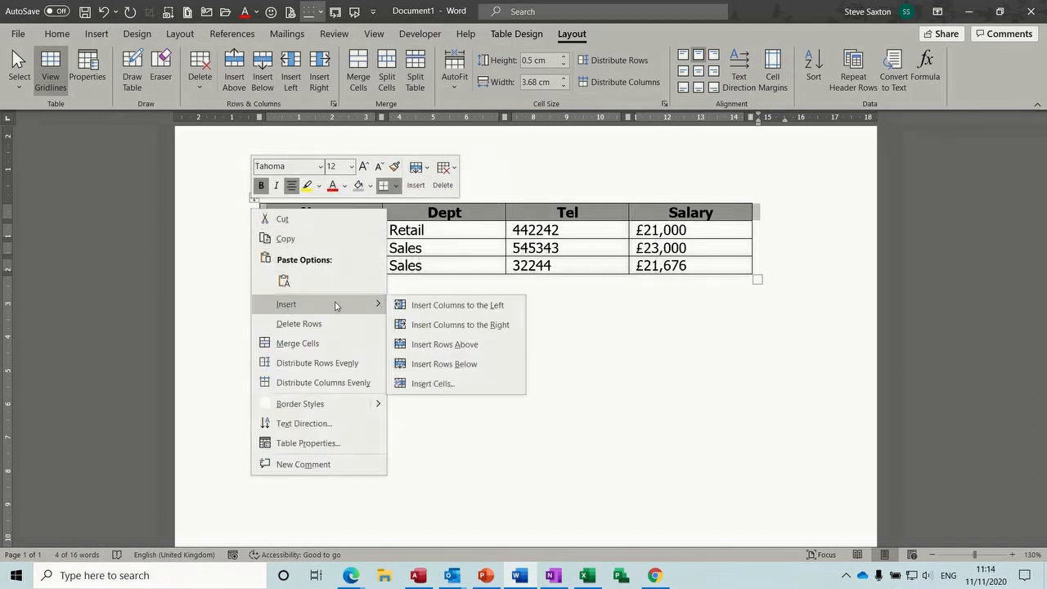
{"action": "left_click", "coordinate": [433, 344]}
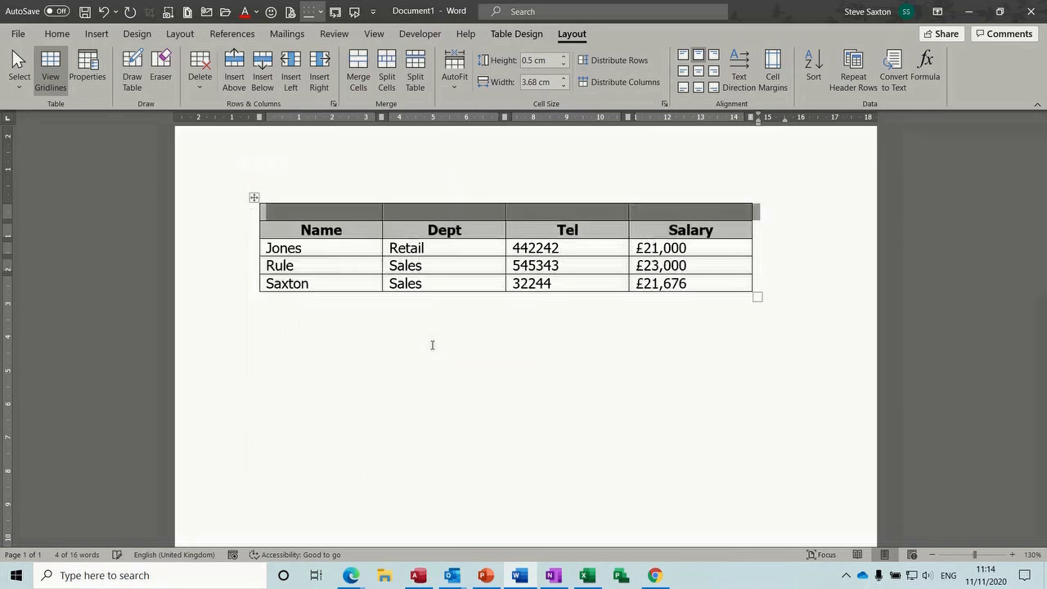
{"action": "left_click", "coordinate": [397, 213]}
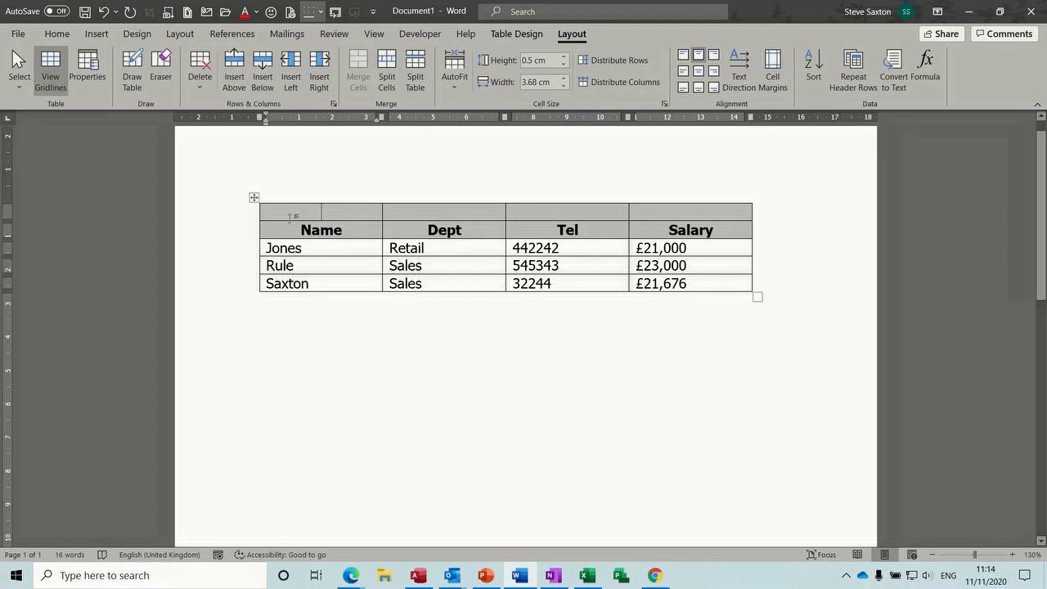
{"action": "left_click", "coordinate": [228, 215]}
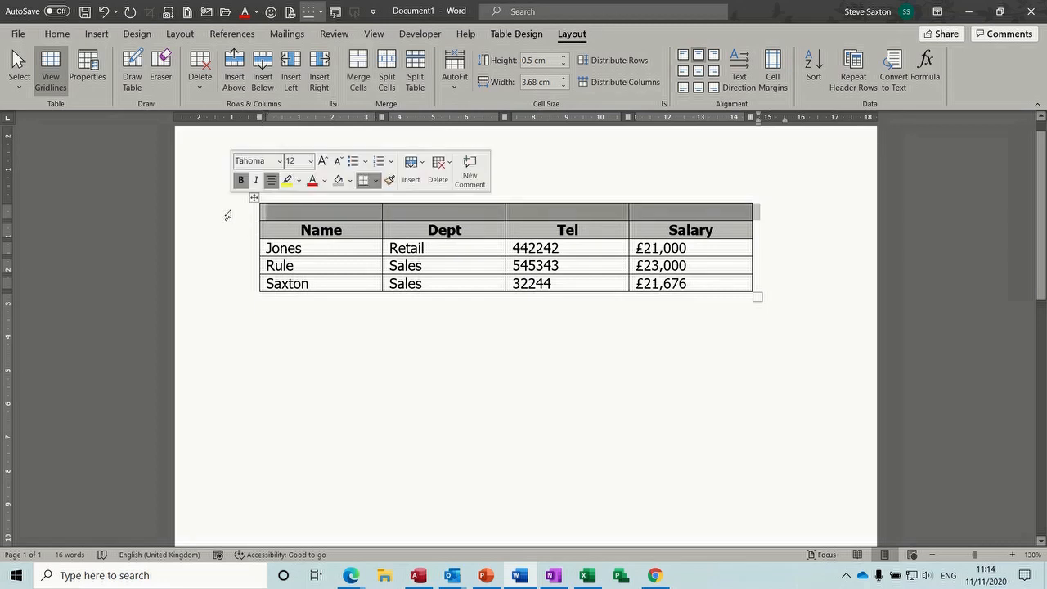
{"action": "left_click", "coordinate": [357, 63]}
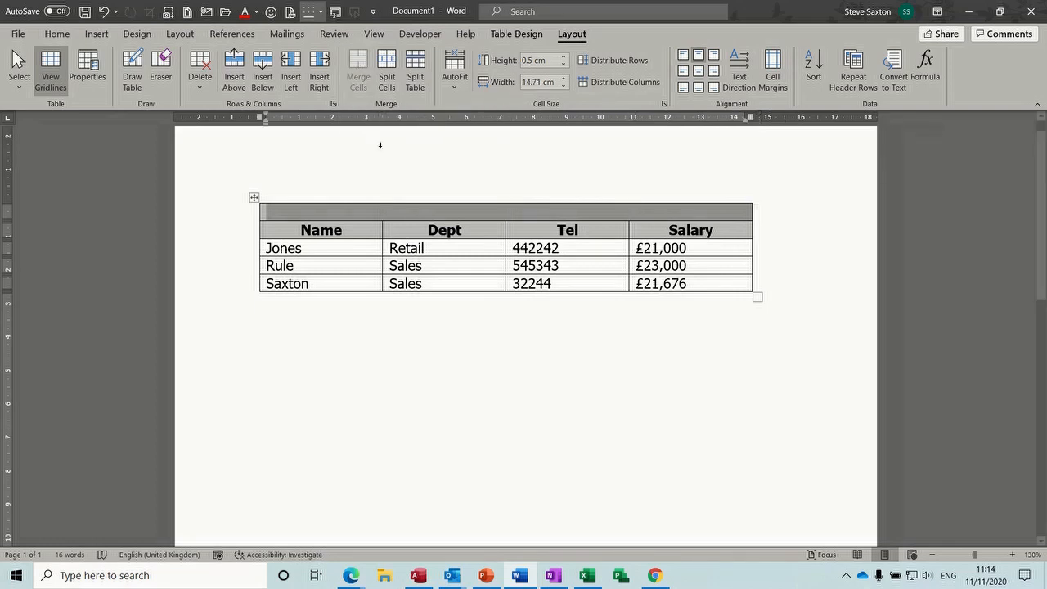
Enter 'Accounts Department' in the merged top cell, capitalising the D of Department
{"action": "type", "text": "Acc"}
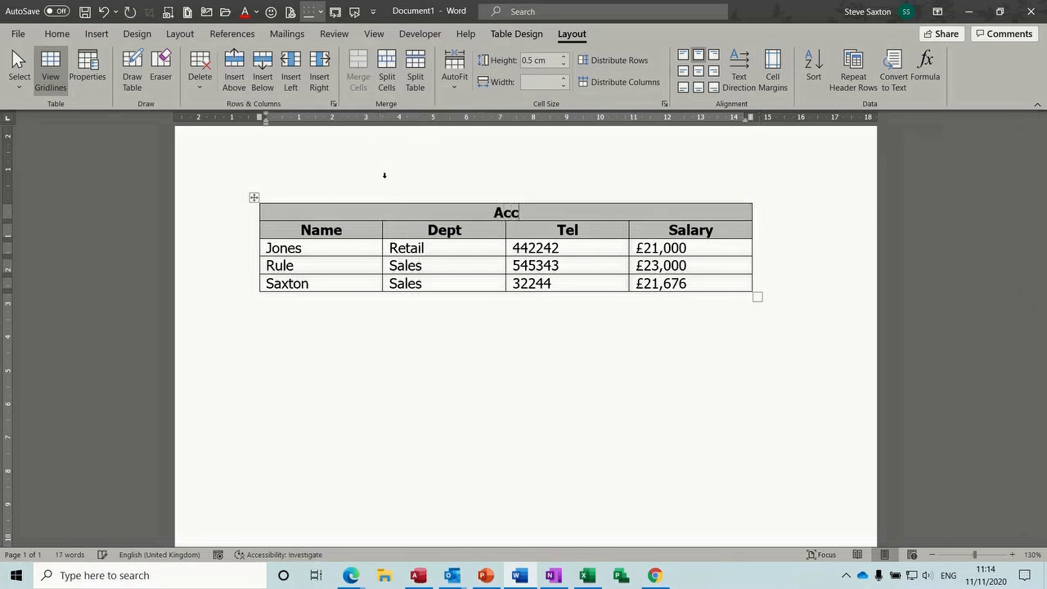
{"action": "type", "text": "ounts d"}
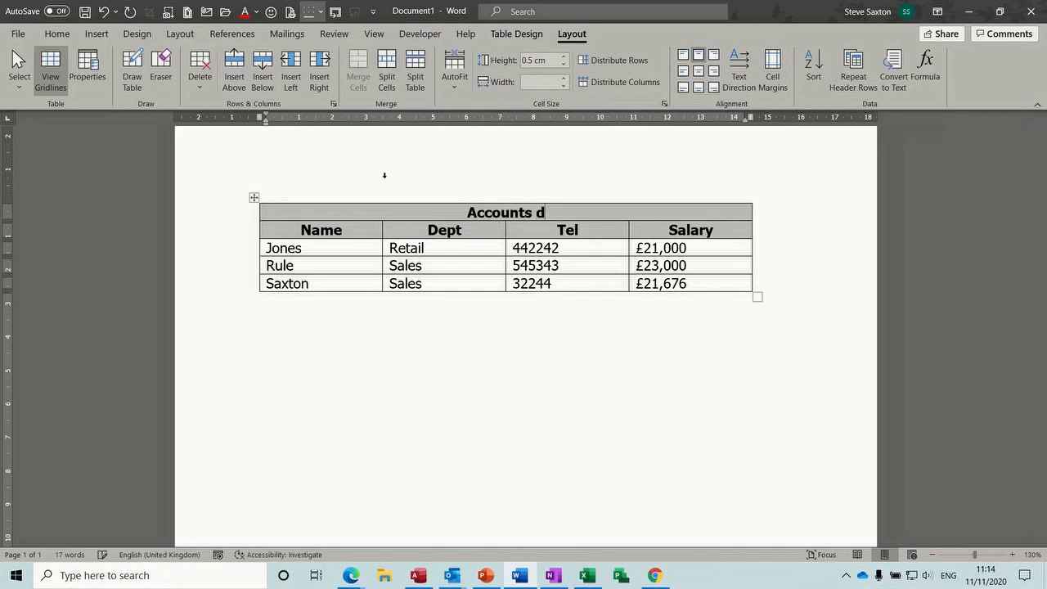
{"action": "type", "text": "epartment"}
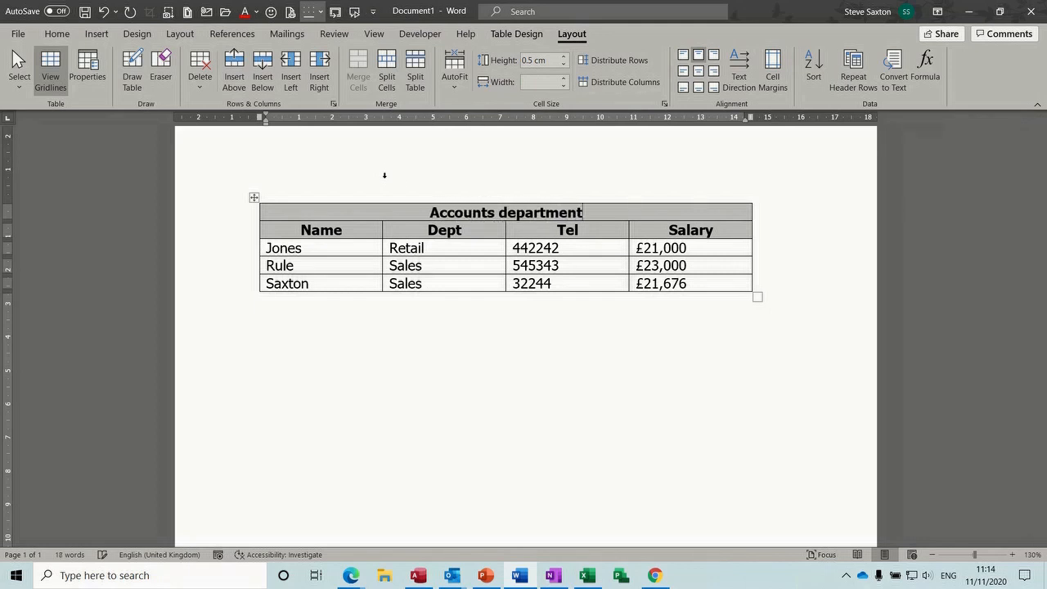
{"action": "left_click", "coordinate": [508, 215]}
{"action": "key", "text": "BackSpace"}
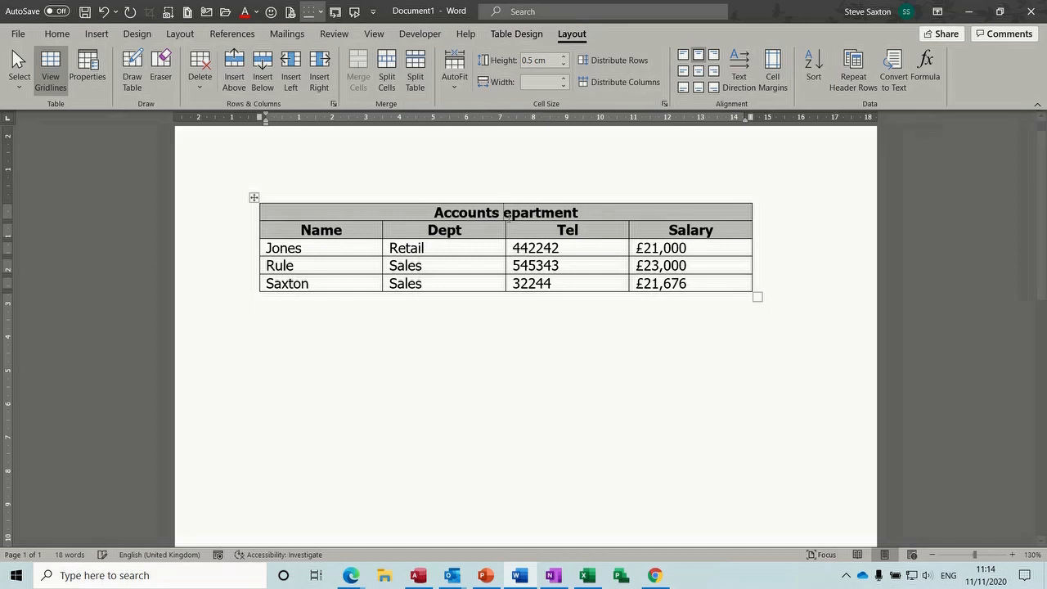
{"action": "type", "text": "D"}
{"action": "left_click", "coordinate": [484, 235]}
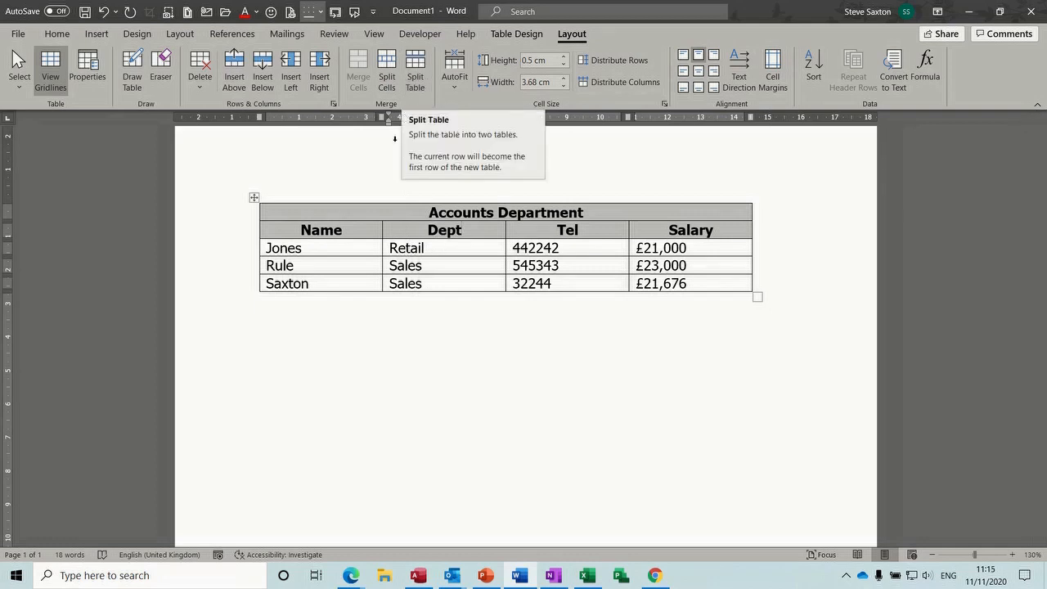
{"action": "left_click", "coordinate": [286, 230]}
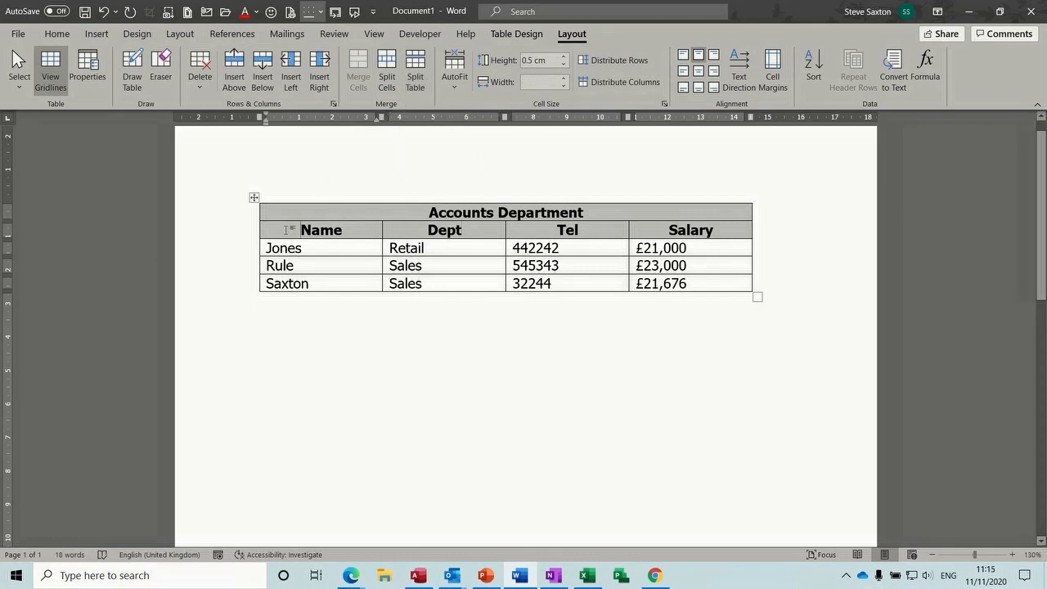
{"action": "mouse_move", "coordinate": [242, 237]}
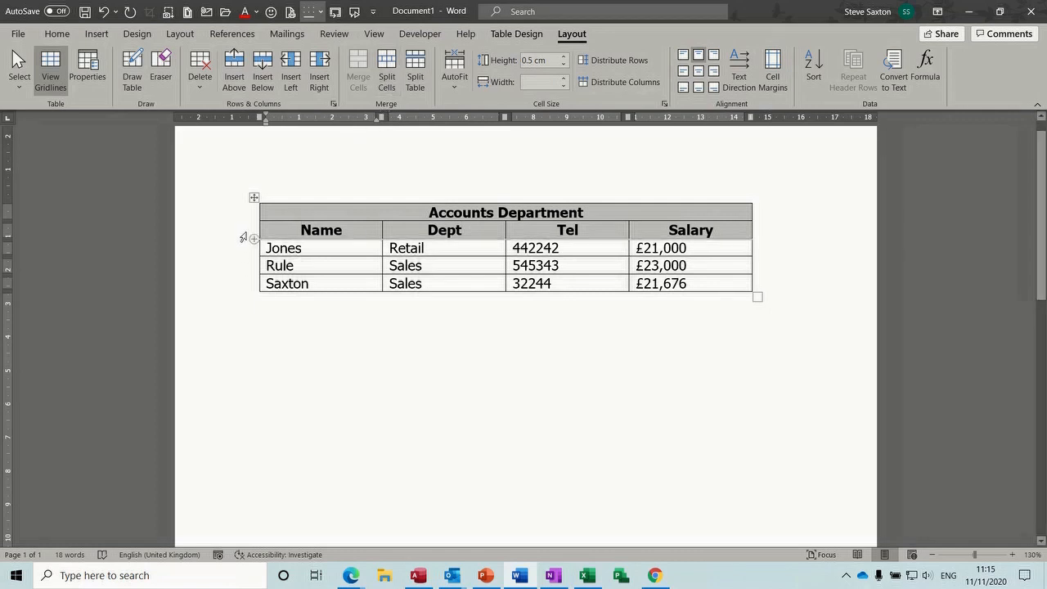
Split the title row off the table and add a centred 'Staff Details 2020' line beneath it
{"action": "left_click", "coordinate": [413, 75]}
{"action": "key", "text": "Return"}
{"action": "key", "text": "Return"}
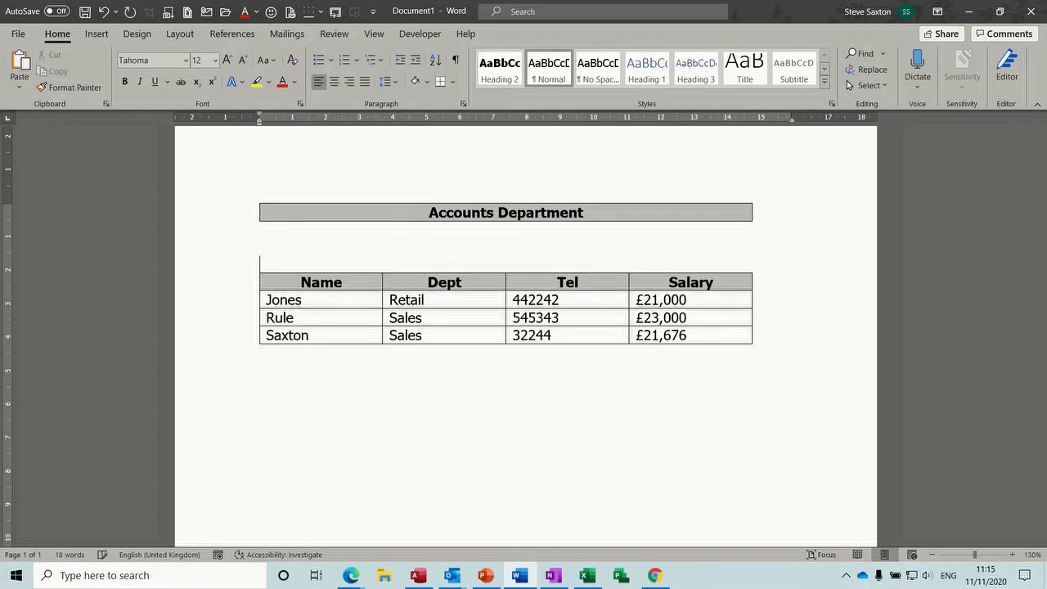
{"action": "left_click", "coordinate": [281, 247]}
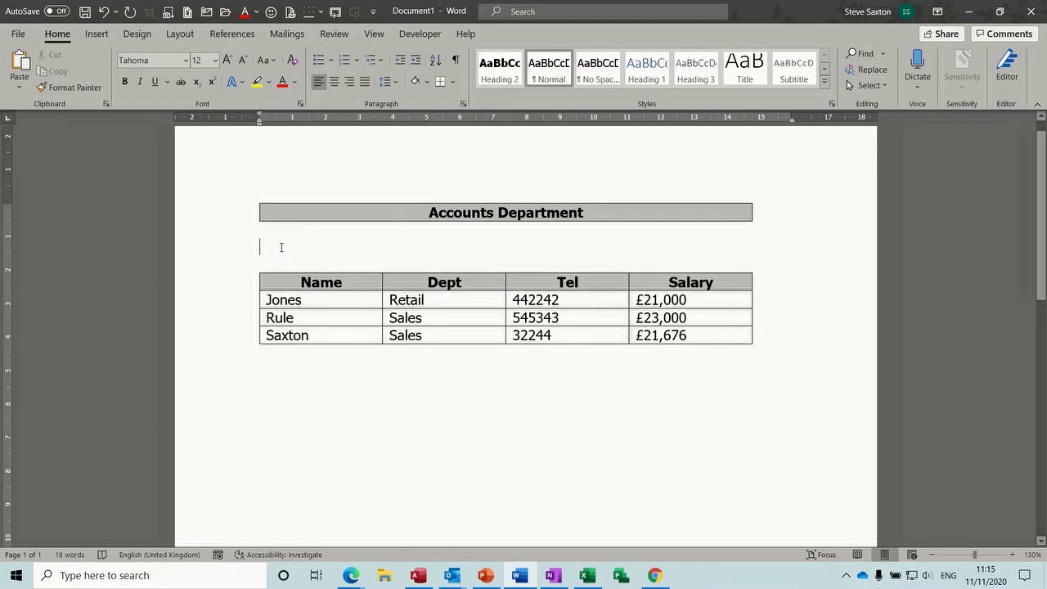
{"action": "left_click", "coordinate": [334, 83]}
{"action": "type", "text": "Staff"}
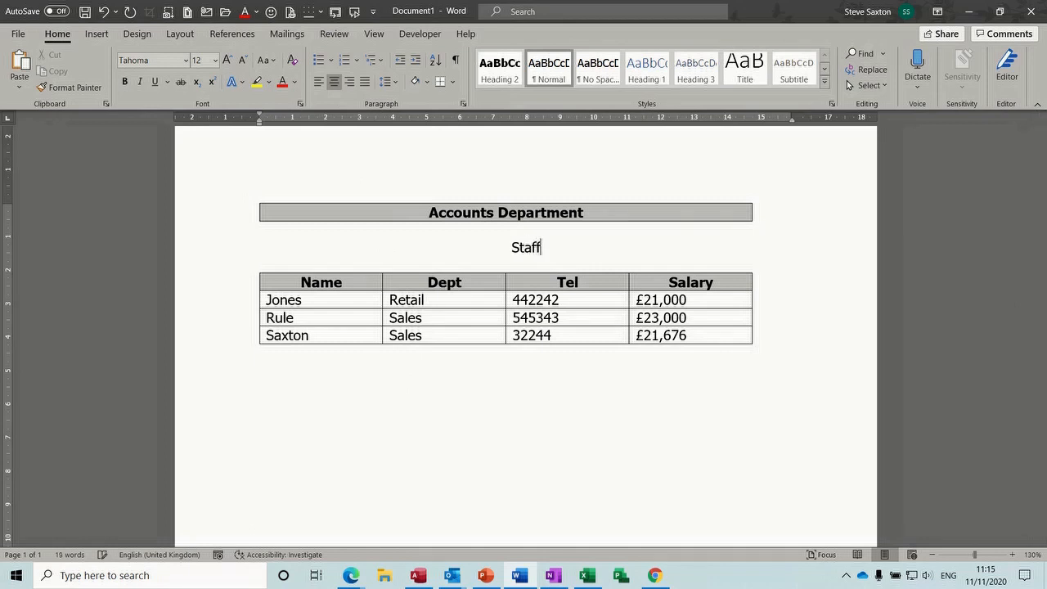
{"action": "type", "text": " Details "}
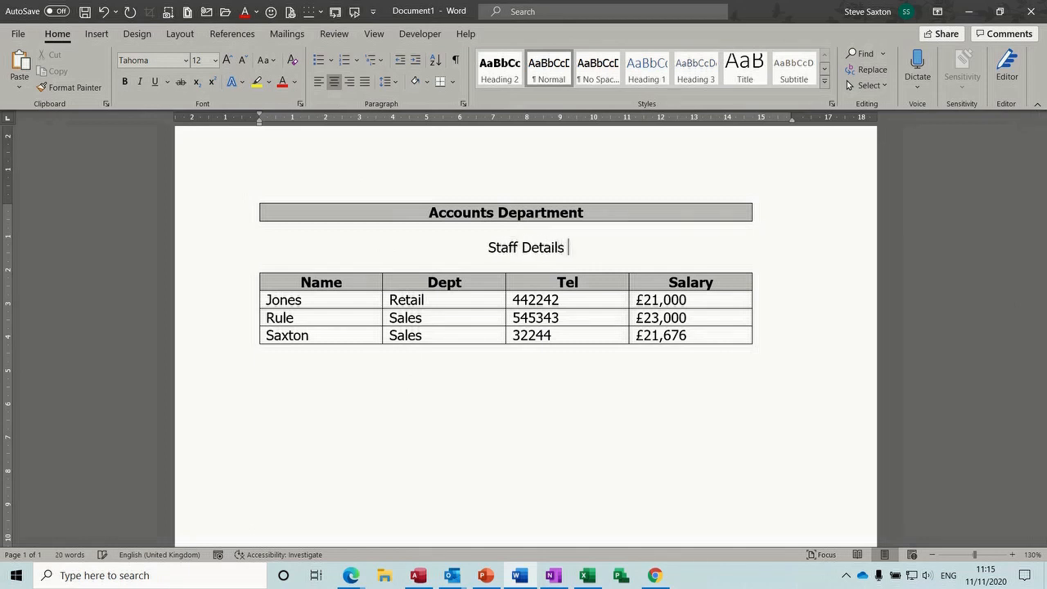
{"action": "type", "text": "2020"}
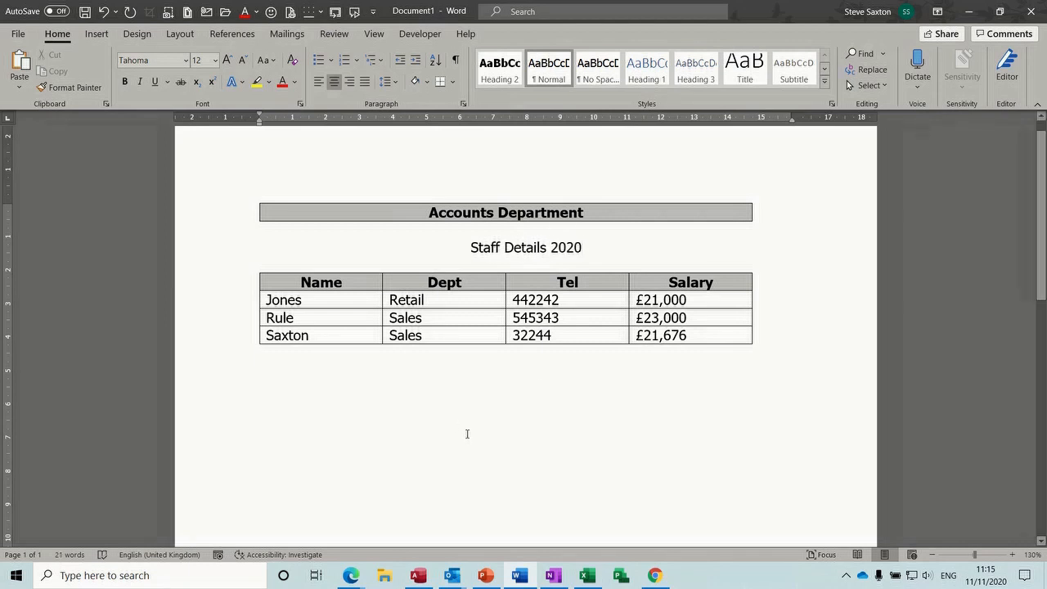
{"action": "left_click", "coordinate": [586, 322]}
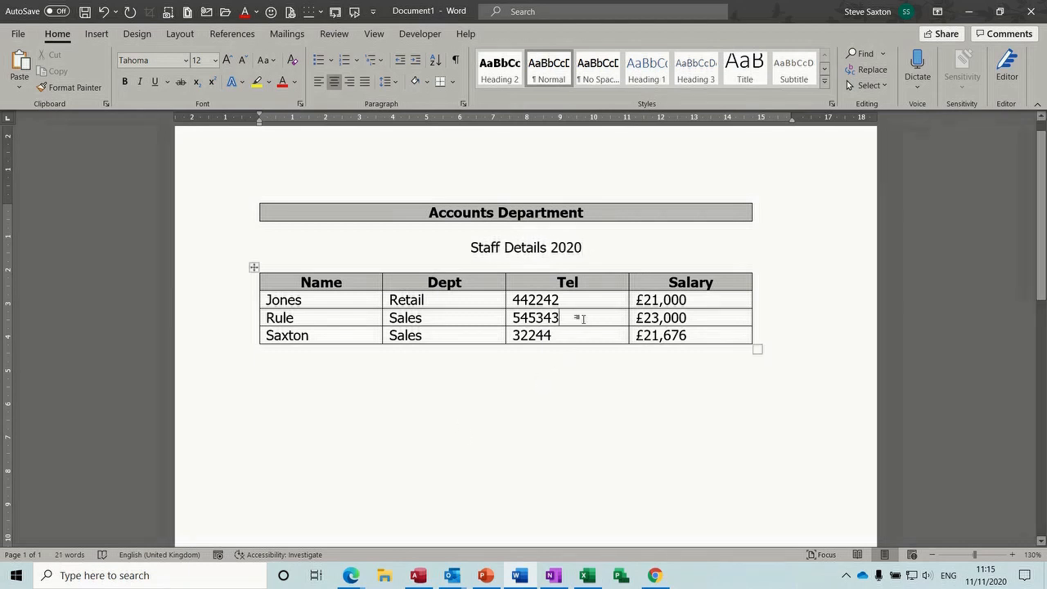
{"action": "left_click", "coordinate": [542, 247]}
Add empty rows below Saxton by tabbing out of the £21,676 cell three times
{"action": "left_click", "coordinate": [742, 209]}
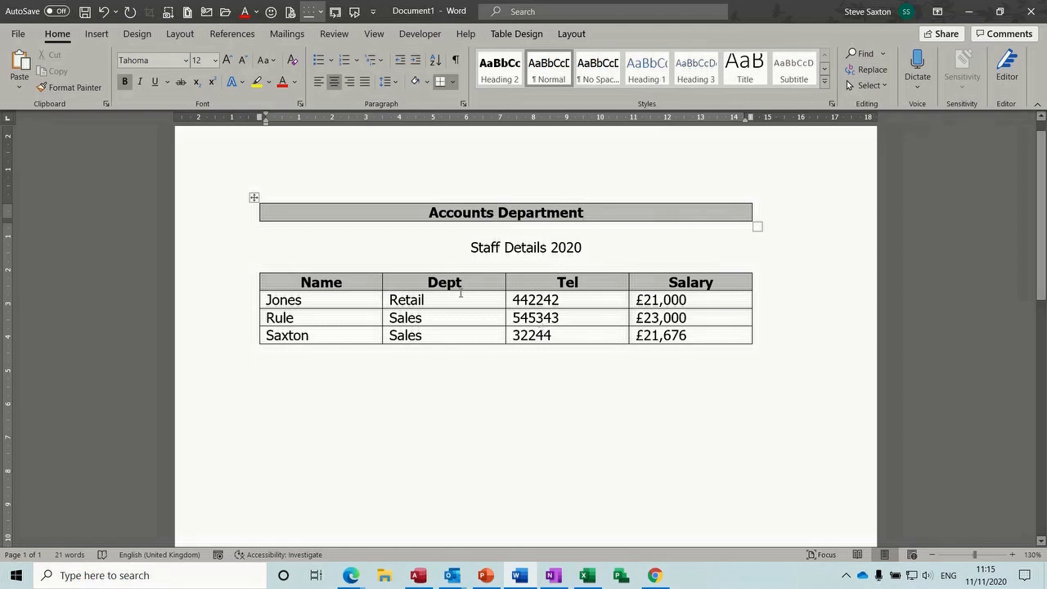
{"action": "left_click", "coordinate": [706, 336]}
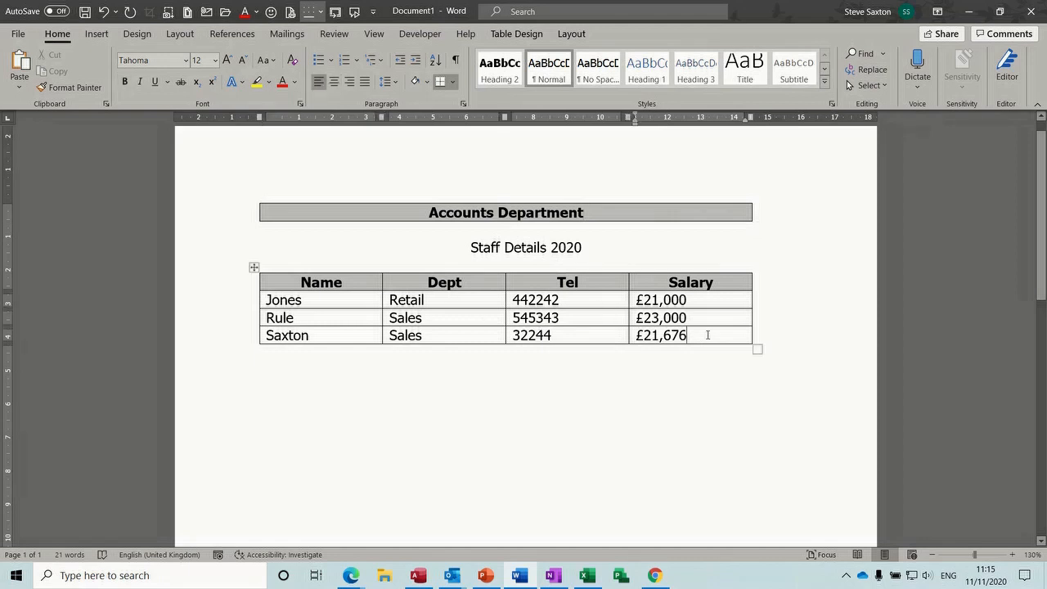
{"action": "left_click", "coordinate": [235, 284]}
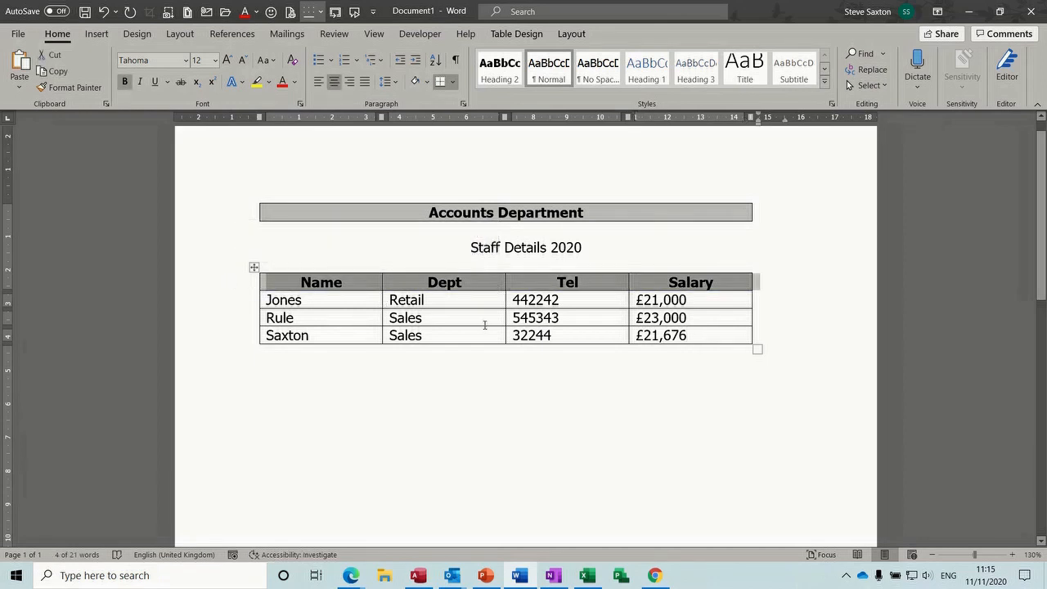
{"action": "left_click", "coordinate": [714, 331]}
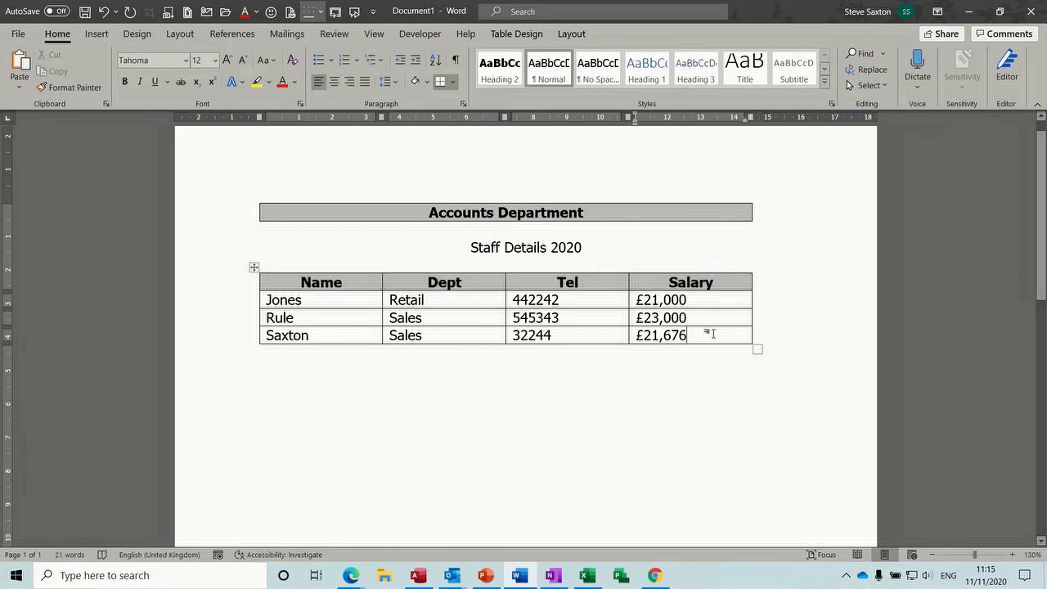
{"action": "key", "text": "Tab"}
{"action": "key", "text": "Tab"}
{"action": "key", "text": "Tab"}
{"action": "key", "text": "Tab"}
{"action": "key", "text": "Tab"}
{"action": "key", "text": "Tab"}
{"action": "key", "text": "Tab"}
{"action": "key", "text": "Tab"}
{"action": "key", "text": "Tab"}
{"action": "key", "text": "Tab"}
{"action": "key", "text": "Tab"}
{"action": "key", "text": "Tab"}
{"action": "key", "text": "Tab"}
{"action": "key", "text": "Tab"}
{"action": "key", "text": "Tab"}
{"action": "key", "text": "Tab"}
{"action": "key", "text": "Tab"}
{"action": "key", "text": "Tab"}
{"action": "key", "text": "Tab"}
{"action": "key", "text": "Tab"}
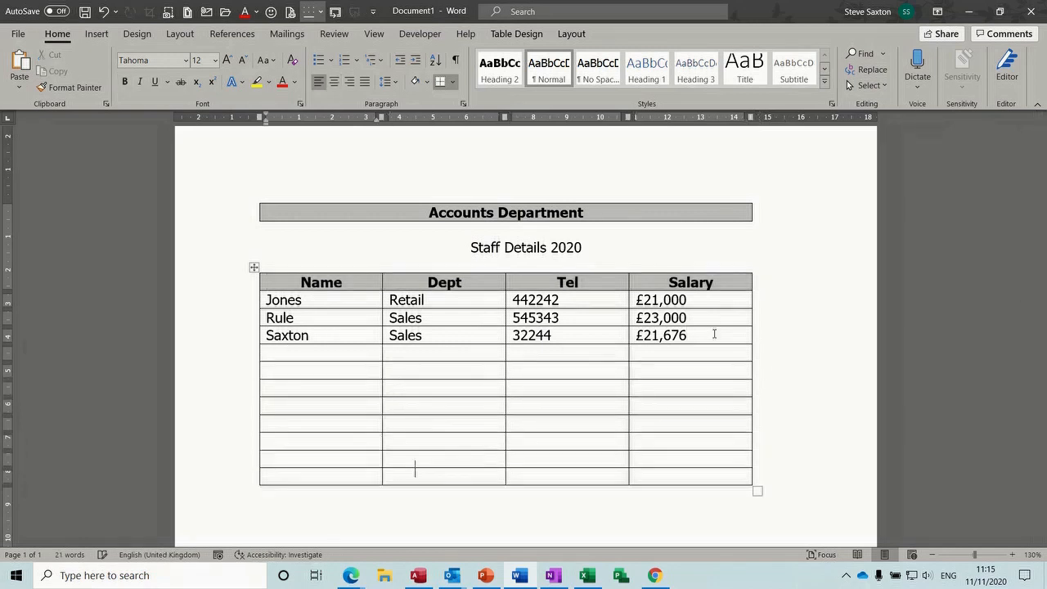
{"action": "key", "text": "Tab"}
{"action": "key", "text": "Tab"}
{"action": "key", "text": "Tab"}
{"action": "key", "text": "Tab"}
{"action": "key", "text": "Tab"}
{"action": "key", "text": "Tab"}
{"action": "key", "text": "Tab"}
{"action": "key", "text": "Tab"}
{"action": "key", "text": "Tab"}
{"action": "key", "text": "Tab"}
{"action": "key", "text": "Tab"}
{"action": "key", "text": "Tab"}
{"action": "key", "text": "Tab"}
{"action": "key", "text": "Tab"}
{"action": "key", "text": "Tab"}
{"action": "key", "text": "Tab"}
{"action": "key", "text": "Tab"}
{"action": "key", "text": "Tab"}
{"action": "key", "text": "Tab"}
{"action": "key", "text": "Tab"}
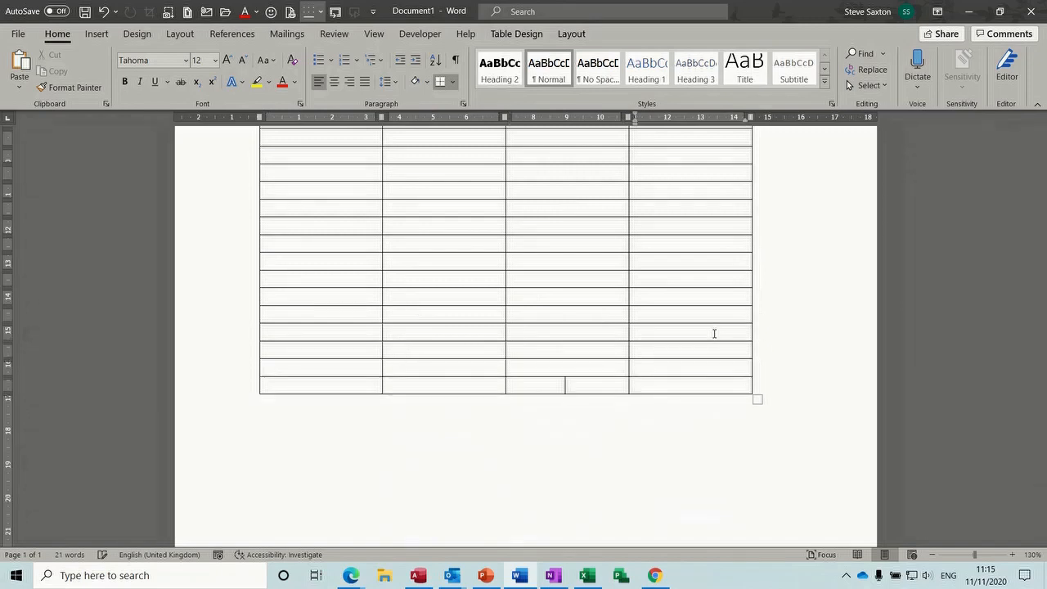
{"action": "key", "text": "Tab"}
{"action": "key", "text": "Tab"}
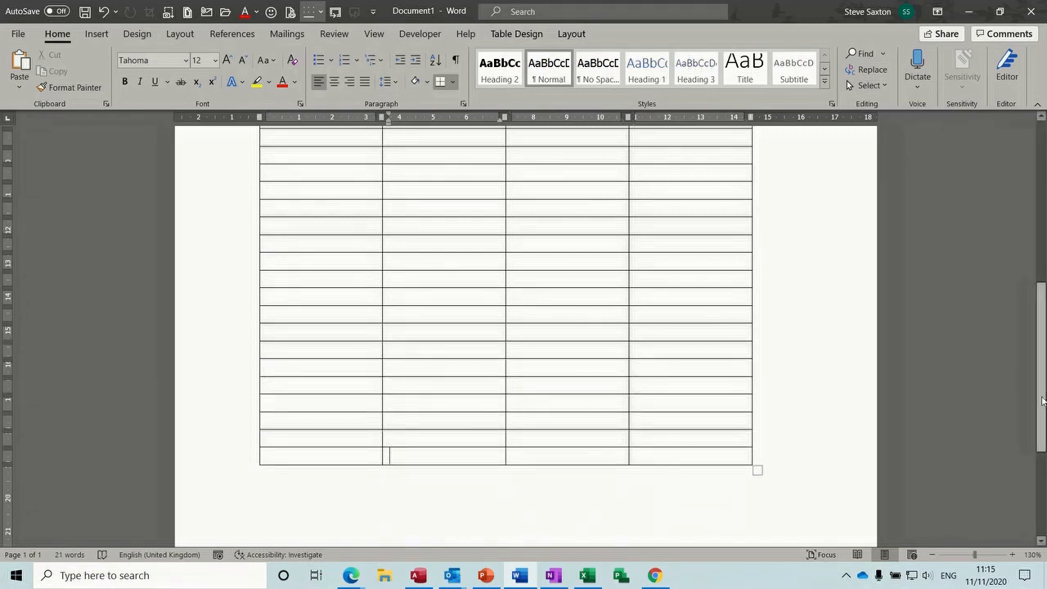
{"action": "scroll", "coordinate": [615, 332], "scroll_direction": "up", "scroll_amount": 8}
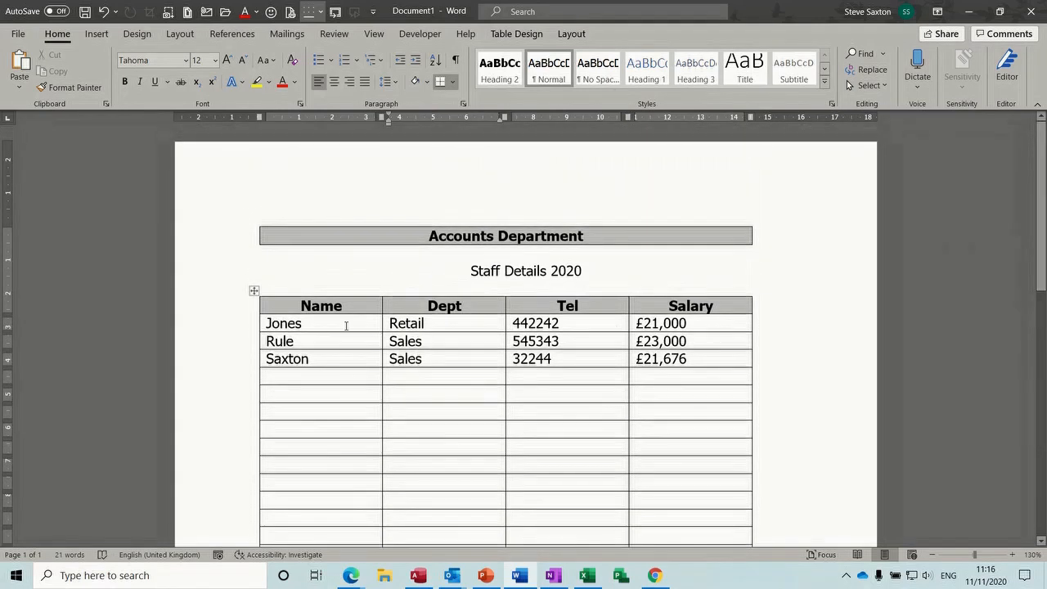
Set the Name/Dept/Tel/Salary header row to repeat at the top of each page
{"action": "left_click", "coordinate": [239, 306]}
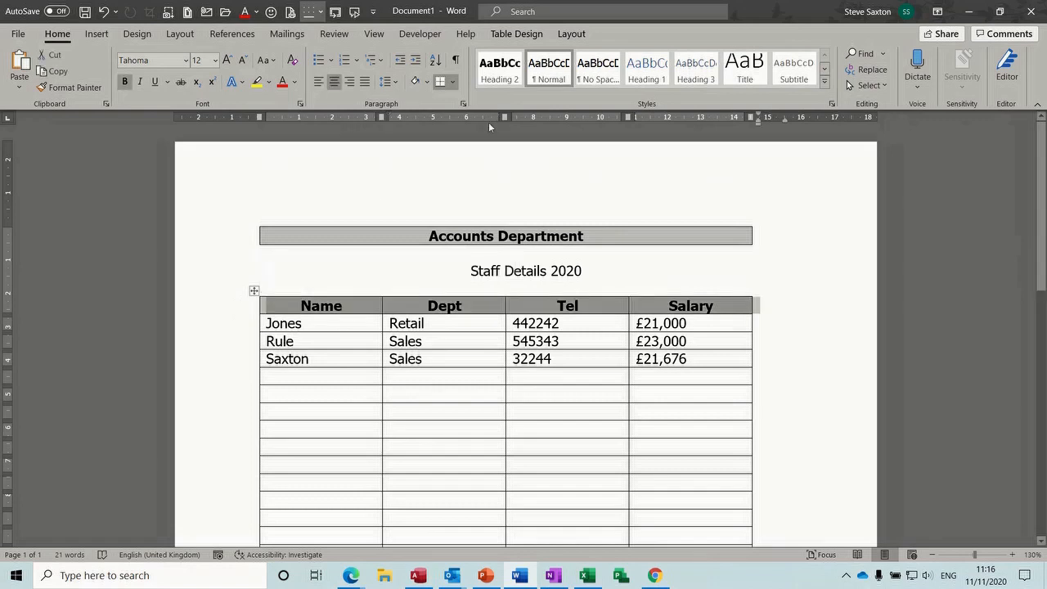
{"action": "left_click", "coordinate": [525, 35]}
{"action": "left_click", "coordinate": [565, 36]}
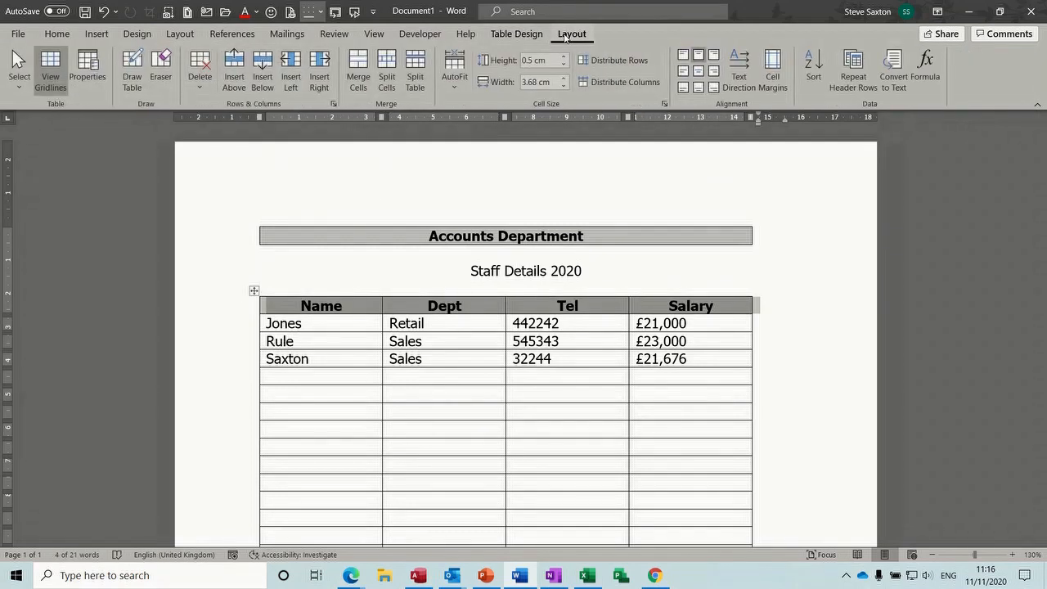
{"action": "left_click", "coordinate": [860, 71]}
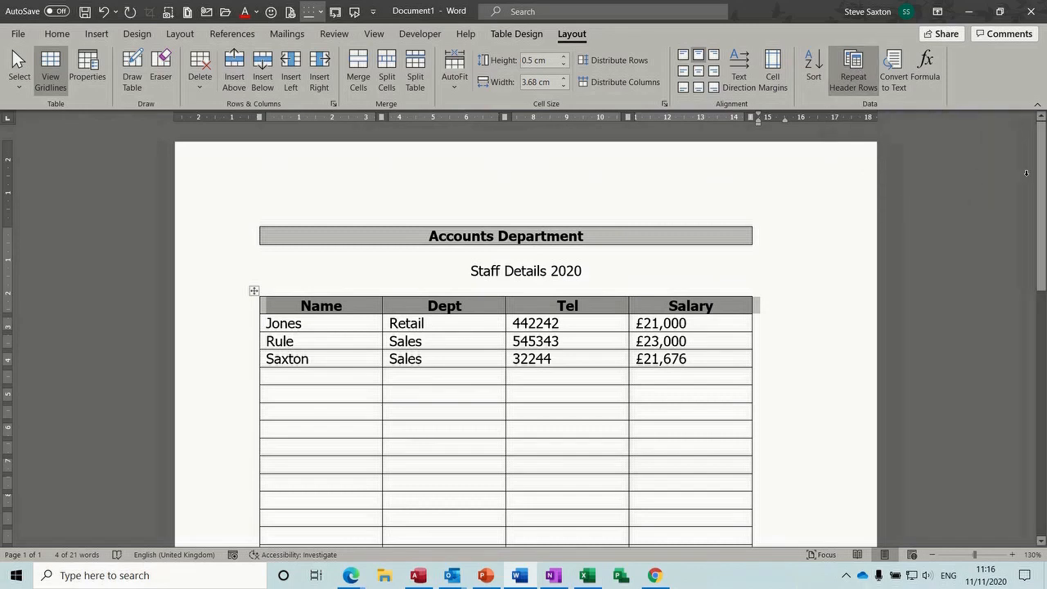
Add more rows so the table runs onto page 2 with the repeated header
{"action": "left_click_drag", "start_coordinate": [1041, 180], "coordinate": [1042, 389]}
{"action": "left_click", "coordinate": [649, 339]}
{"action": "key", "text": "Tab"}
{"action": "key", "text": "Tab"}
{"action": "key", "text": "Tab"}
{"action": "key", "text": "Tab"}
{"action": "key", "text": "Tab"}
{"action": "key", "text": "Tab"}
{"action": "key", "text": "Tab"}
{"action": "key", "text": "Tab"}
{"action": "key", "text": "Tab"}
{"action": "key", "text": "Tab"}
{"action": "key", "text": "Tab"}
{"action": "key", "text": "Tab"}
{"action": "key", "text": "Tab"}
{"action": "key", "text": "Tab"}
{"action": "key", "text": "Tab"}
{"action": "key", "text": "Tab"}
{"action": "key", "text": "Tab"}
{"action": "key", "text": "Tab"}
{"action": "key", "text": "Tab"}
{"action": "key", "text": "Tab"}
{"action": "key", "text": "Tab"}
{"action": "key", "text": "Tab"}
{"action": "key", "text": "Tab"}
{"action": "key", "text": "Tab"}
{"action": "key", "text": "Tab"}
{"action": "key", "text": "Tab"}
{"action": "key", "text": "Tab"}
{"action": "key", "text": "Tab"}
{"action": "key", "text": "Tab"}
{"action": "key", "text": "Tab"}
{"action": "key", "text": "Tab"}
{"action": "key", "text": "Tab"}
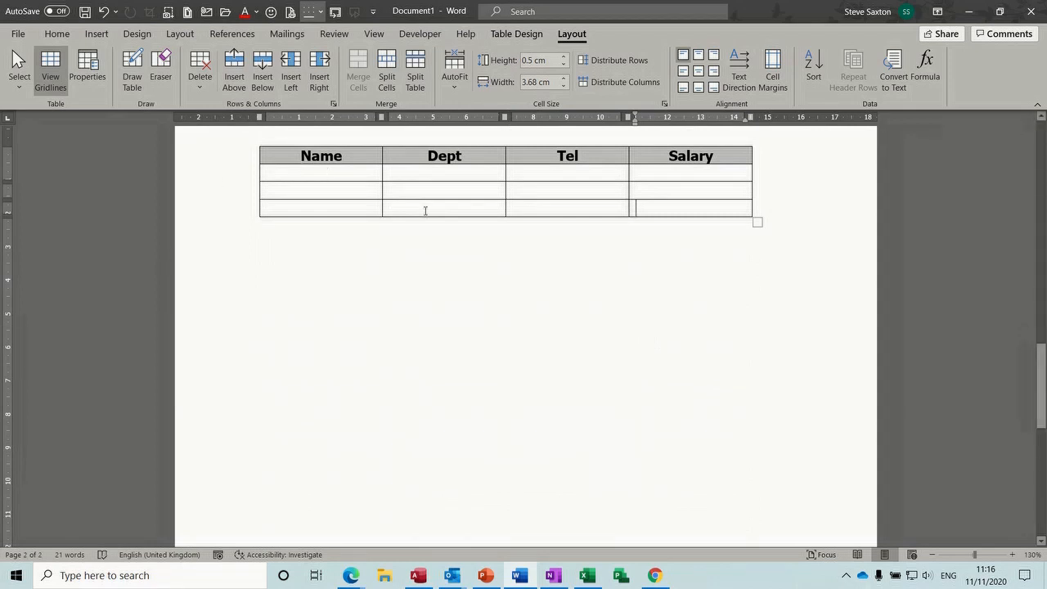
Undo the extra empty rows so the staff table fits on one page again
{"action": "key", "text": "Tab"}
{"action": "key", "text": "Tab"}
{"action": "key", "text": "Tab"}
{"action": "key", "text": "Tab"}
{"action": "key", "text": "Tab"}
{"action": "key", "text": "Tab"}
{"action": "key", "text": "Tab"}
{"action": "key", "text": "Tab"}
{"action": "key", "text": "Tab"}
{"action": "key", "text": "Tab"}
{"action": "key", "text": "Tab"}
{"action": "key", "text": "Tab"}
{"action": "key", "text": "Tab"}
{"action": "key", "text": "Tab"}
{"action": "key", "text": "Tab"}
{"action": "key", "text": "Tab"}
{"action": "key", "text": "Tab"}
{"action": "key", "text": "Tab"}
{"action": "key", "text": "Tab"}
{"action": "key", "text": "Tab"}
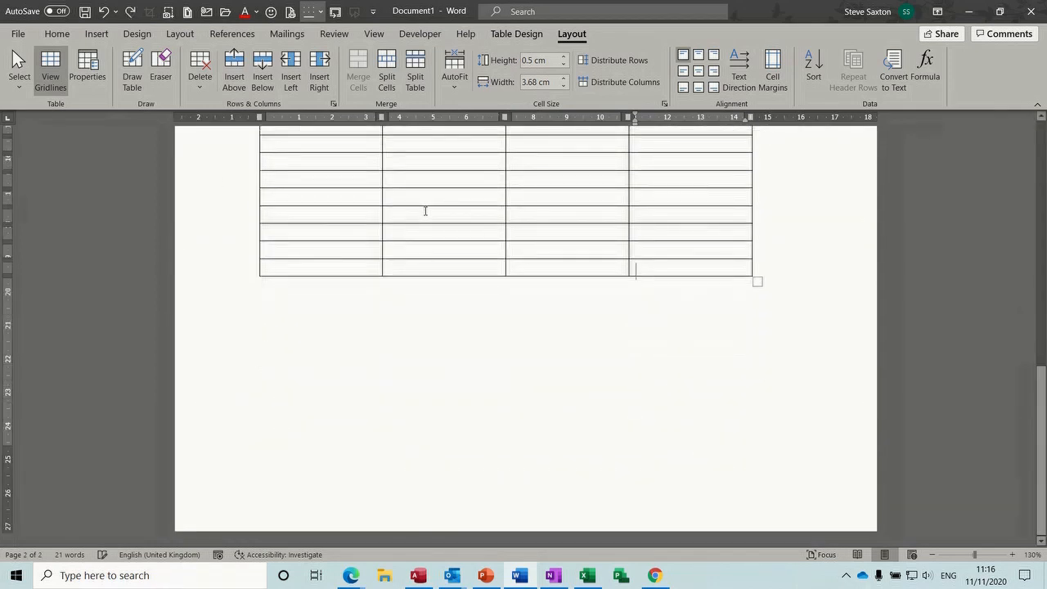
{"action": "key", "text": "ctrl+z"}
{"action": "key", "text": "ctrl+z"}
{"action": "key", "text": "ctrl+z"}
{"action": "key", "text": "ctrl+z"}
{"action": "key", "text": "ctrl+z"}
{"action": "key", "text": "ctrl+z"}
{"action": "key", "text": "ctrl+z"}
{"action": "key", "text": "ctrl+z"}
{"action": "key", "text": "ctrl+z"}
{"action": "key", "text": "ctrl+z"}
{"action": "key", "text": "ctrl+z"}
{"action": "key", "text": "ctrl+z"}
{"action": "key", "text": "ctrl+z"}
{"action": "key", "text": "ctrl+z"}
{"action": "key", "text": "ctrl+z"}
{"action": "key", "text": "ctrl+z"}
{"action": "key", "text": "ctrl+z"}
{"action": "key", "text": "ctrl+z"}
{"action": "key", "text": "ctrl+z"}
{"action": "key", "text": "ctrl+z"}
{"action": "key", "text": "ctrl+z"}
{"action": "key", "text": "ctrl+z"}
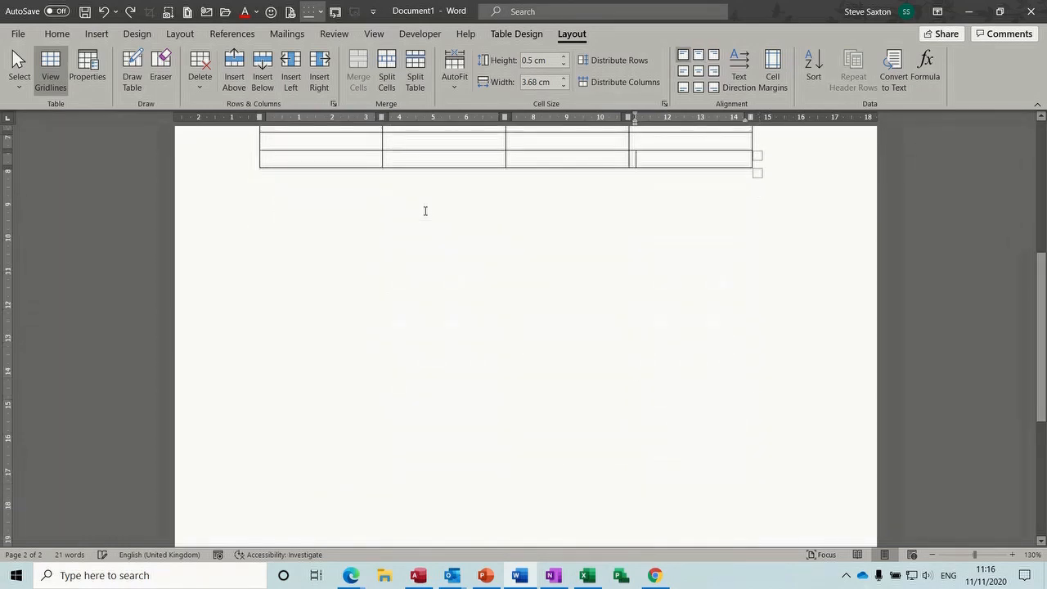
{"action": "key", "text": "ctrl+z"}
{"action": "key", "text": "ctrl+z"}
{"action": "key", "text": "ctrl+z"}
{"action": "key", "text": "ctrl+z"}
{"action": "key", "text": "ctrl+z"}
{"action": "key", "text": "ctrl+z"}
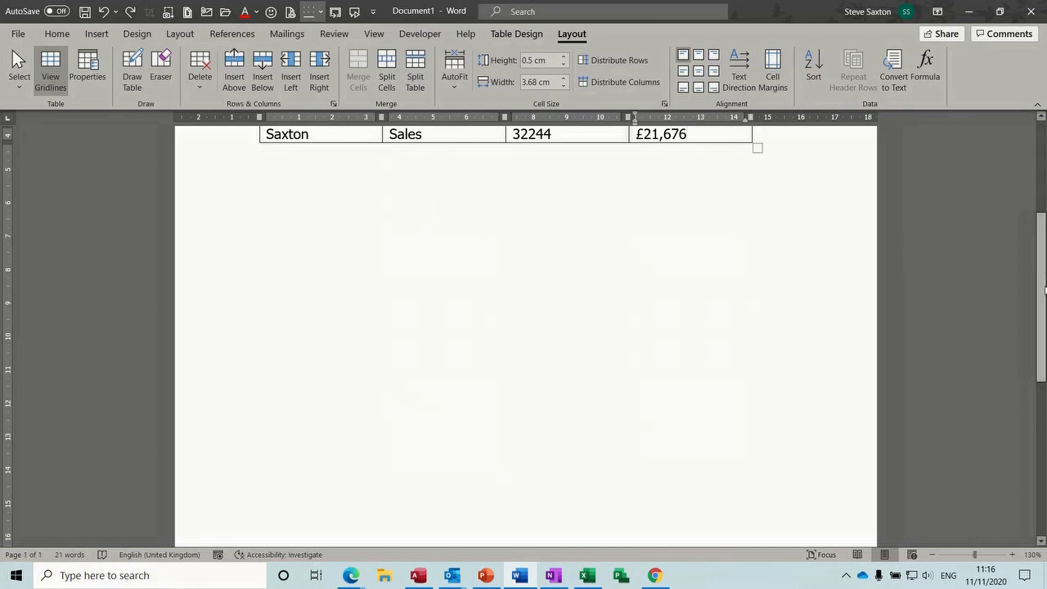
{"action": "scroll", "coordinate": [599, 254], "scroll_direction": "up", "scroll_amount": 3}
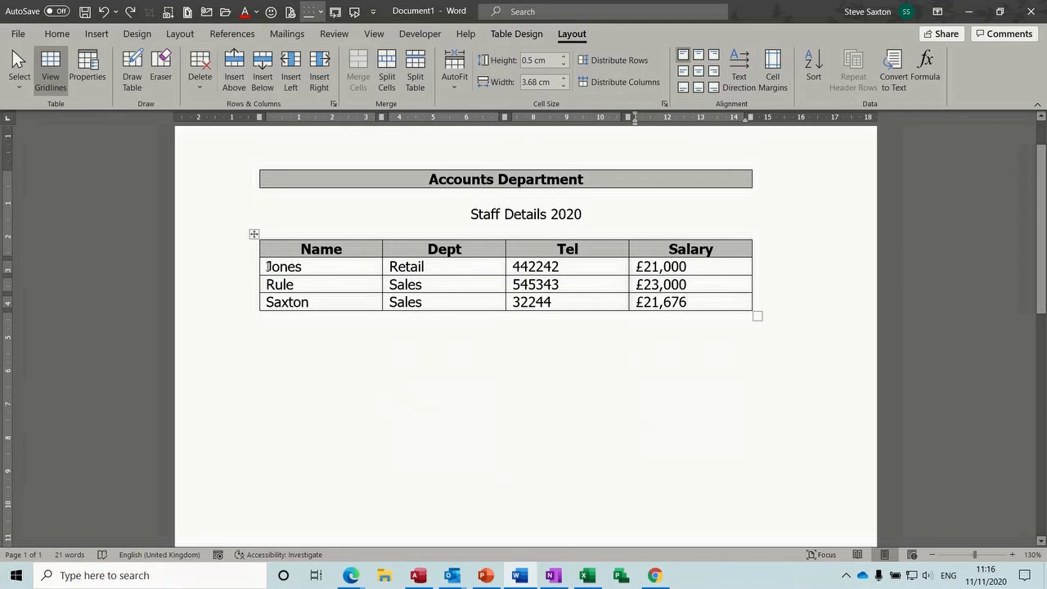
Apply Numbering to every cell of the three staff data rows, giving 1 to 12
{"action": "left_click_drag", "start_coordinate": [268, 266], "coordinate": [622, 317]}
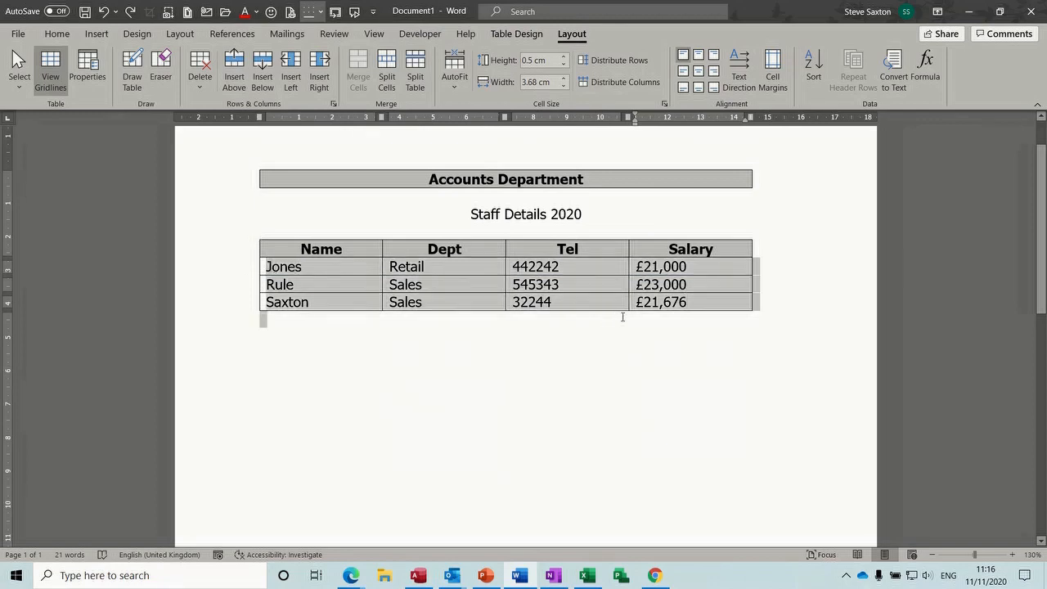
{"action": "left_click", "coordinate": [672, 304]}
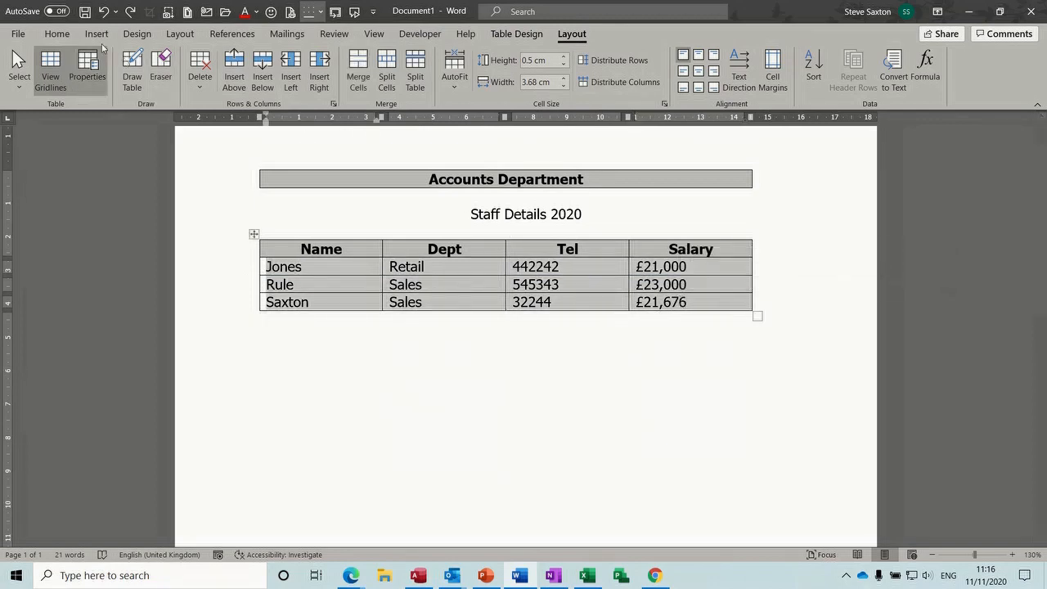
{"action": "left_click", "coordinate": [62, 36]}
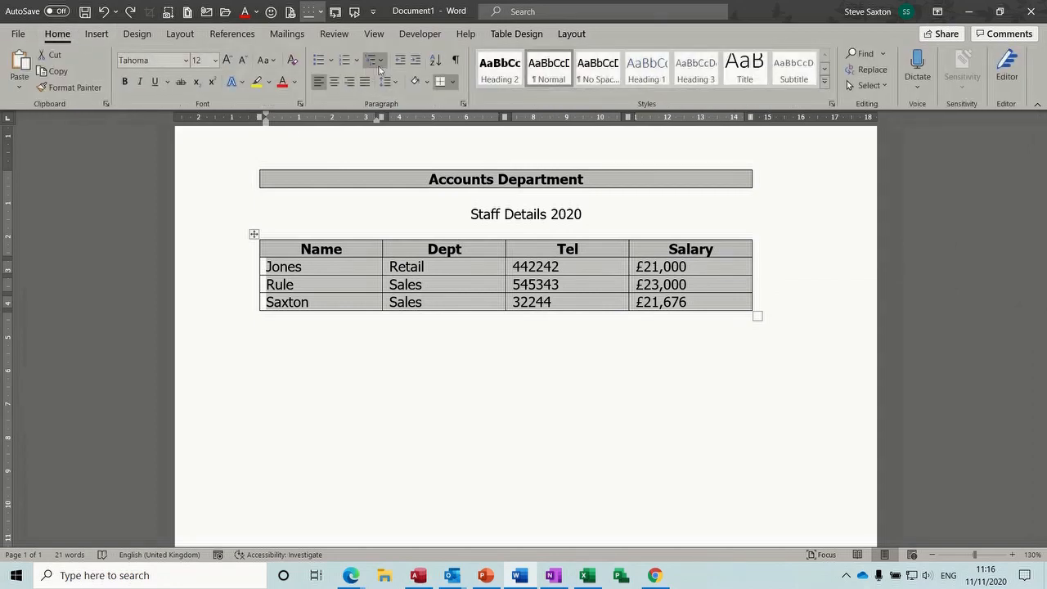
{"action": "left_click", "coordinate": [344, 59]}
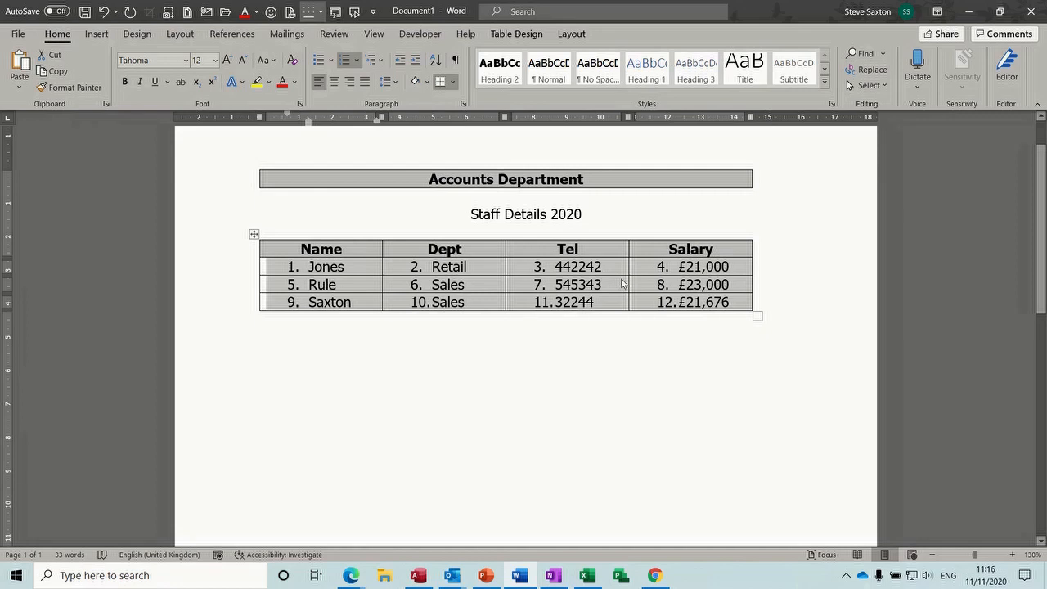
Undo the all-cell numbering and number only the Jones, Rule and Saxton names 1 to 3
{"action": "key", "text": "ctrl+z"}
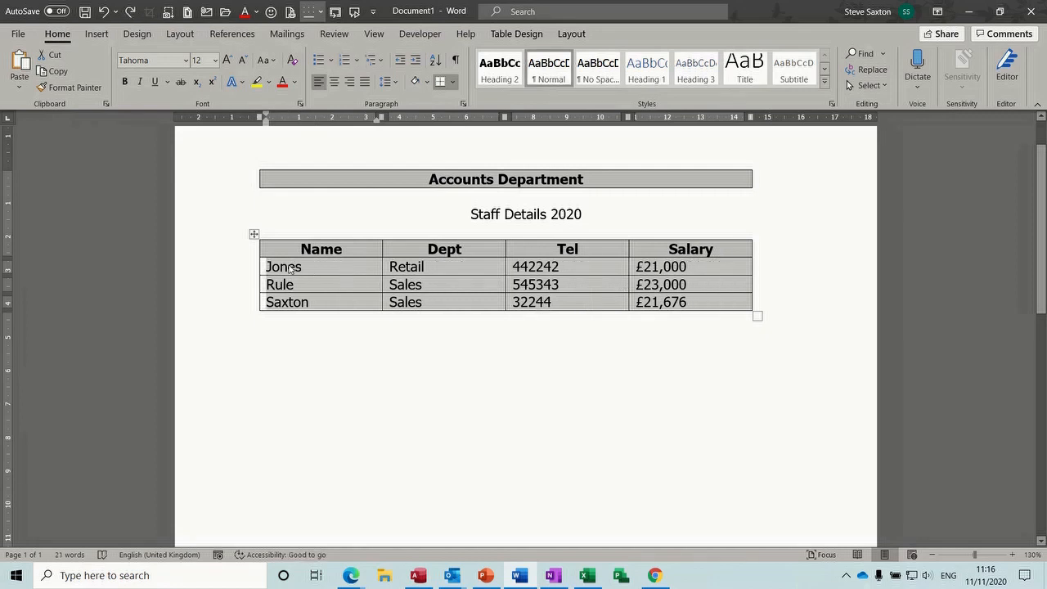
{"action": "left_click", "coordinate": [289, 267]}
{"action": "left_click_drag", "start_coordinate": [268, 266], "coordinate": [355, 300]}
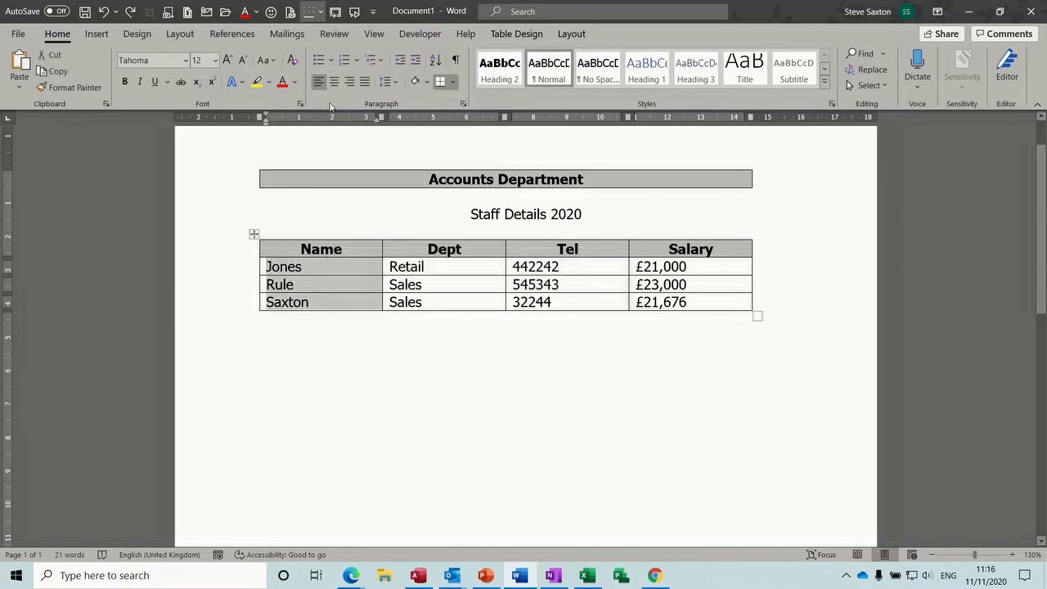
{"action": "left_click", "coordinate": [344, 60]}
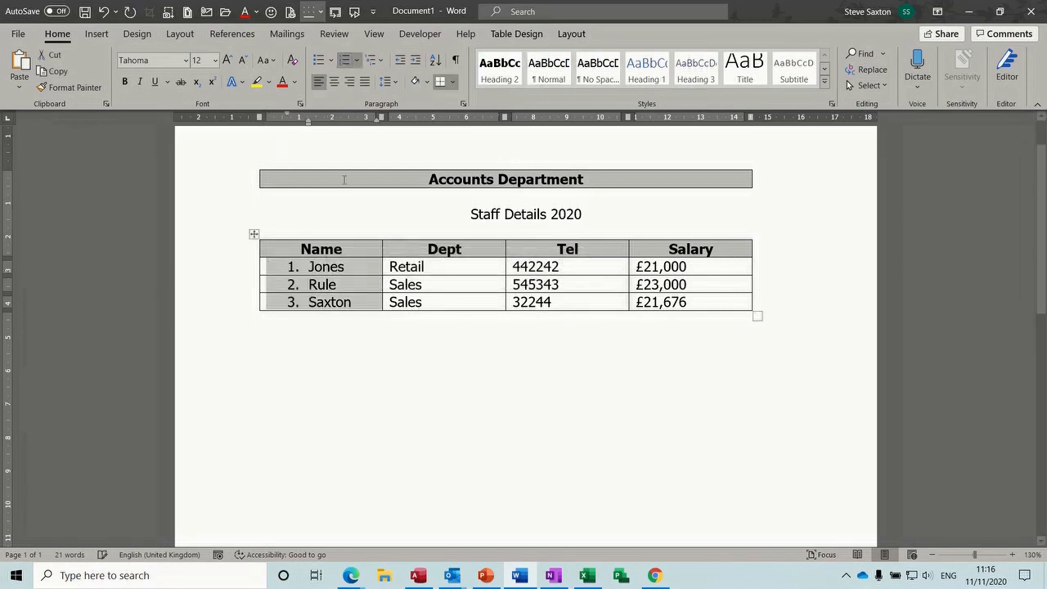
{"action": "left_click", "coordinate": [346, 284]}
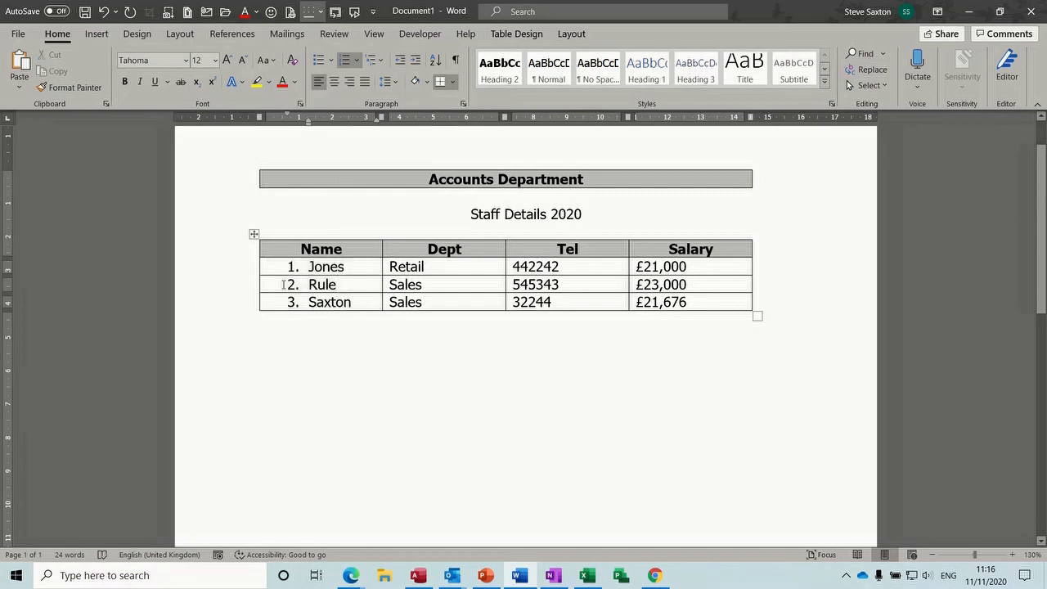
{"action": "left_click", "coordinate": [237, 288]}
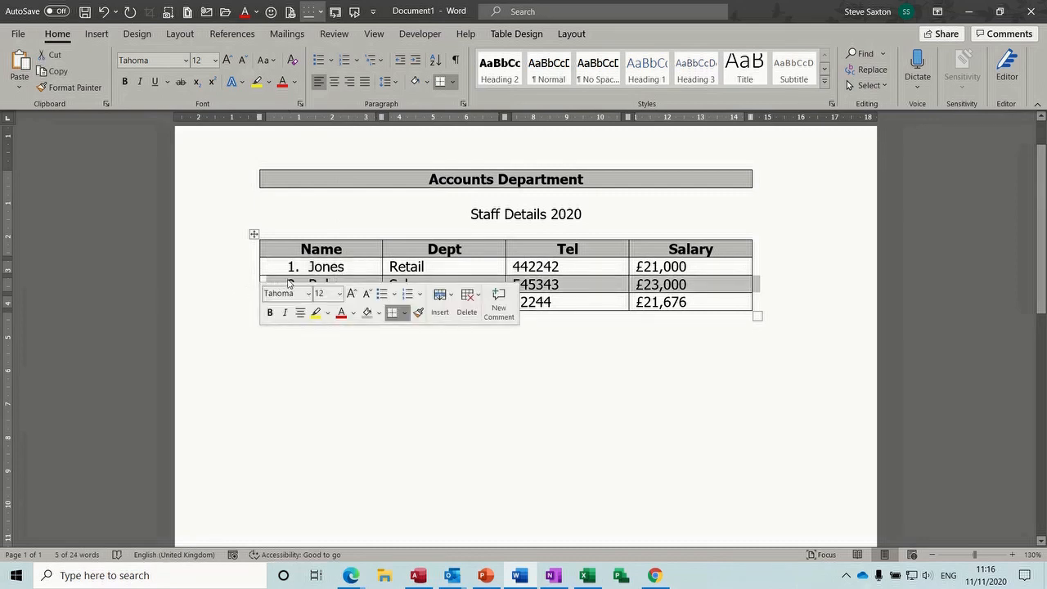
{"action": "left_click_drag", "start_coordinate": [289, 283], "coordinate": [290, 271]}
{"action": "left_click", "coordinate": [273, 301]}
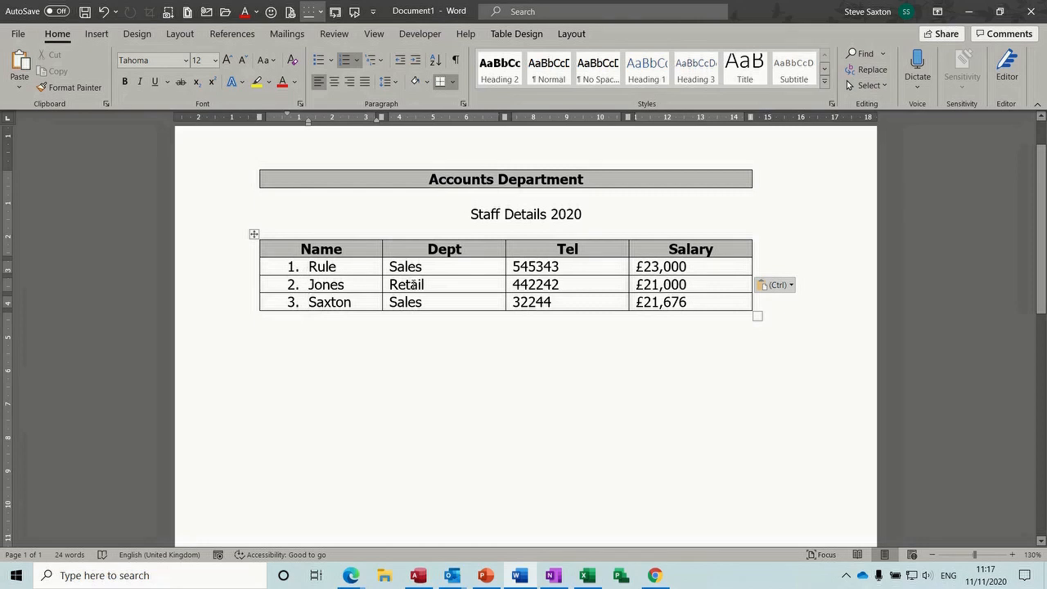
{"action": "left_click", "coordinate": [443, 284]}
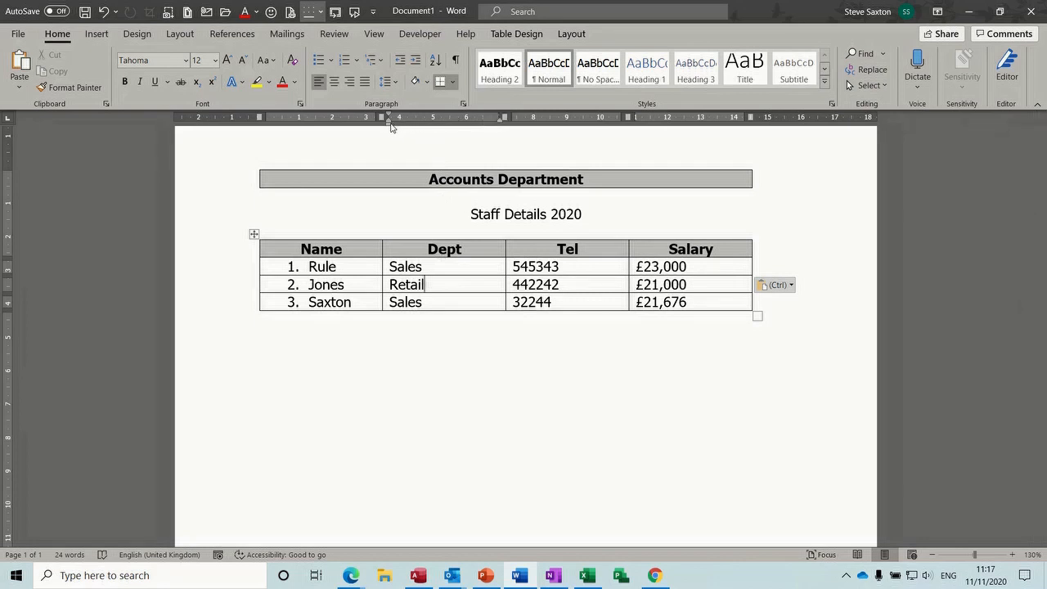
{"action": "mouse_move", "coordinate": [390, 126]}
{"action": "left_mouse_down"}
{"action": "mouse_move", "coordinate": [410, 126]}
{"action": "mouse_move", "coordinate": [389, 127]}
{"action": "left_mouse_up"}
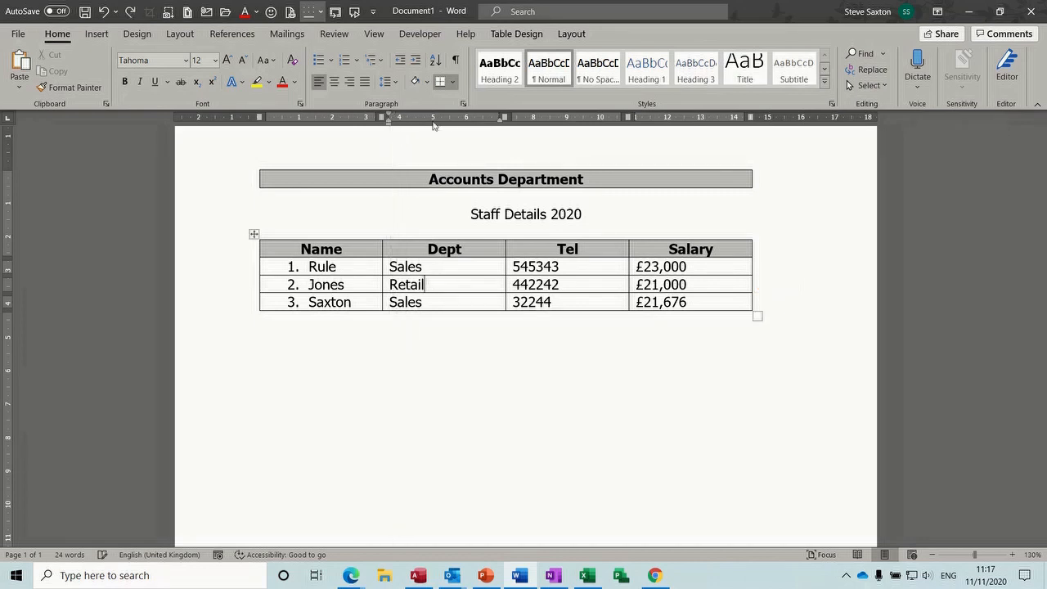
{"action": "mouse_move", "coordinate": [502, 124]}
{"action": "left_mouse_down"}
{"action": "mouse_move", "coordinate": [474, 128]}
{"action": "mouse_move", "coordinate": [501, 128]}
{"action": "left_mouse_up"}
{"action": "left_click", "coordinate": [450, 123]}
{"action": "left_click_drag", "start_coordinate": [452, 123], "coordinate": [454, 139]}
{"action": "left_click", "coordinate": [9, 120]}
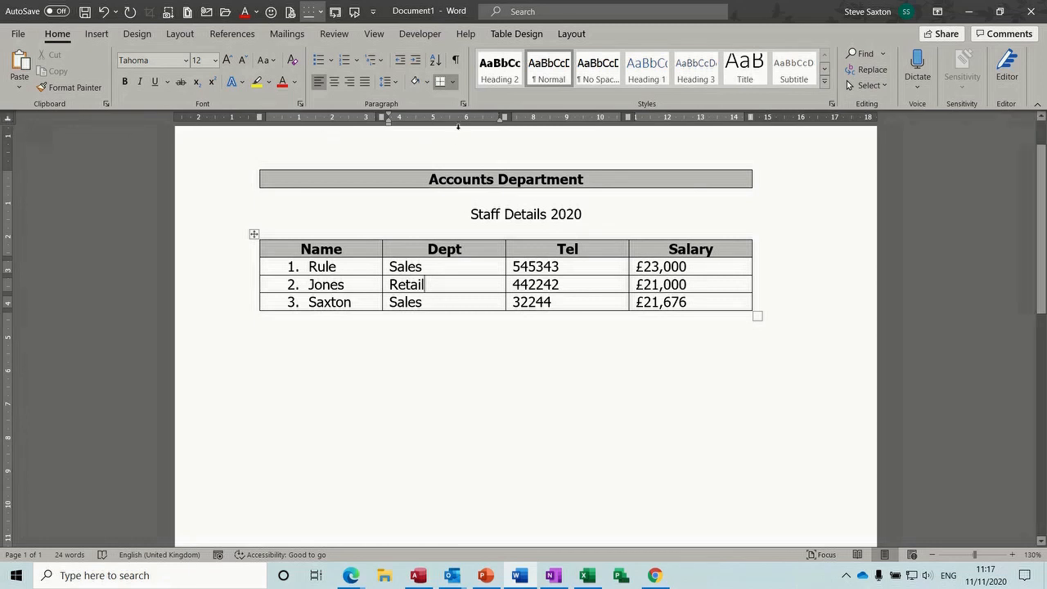
{"action": "left_click", "coordinate": [449, 120]}
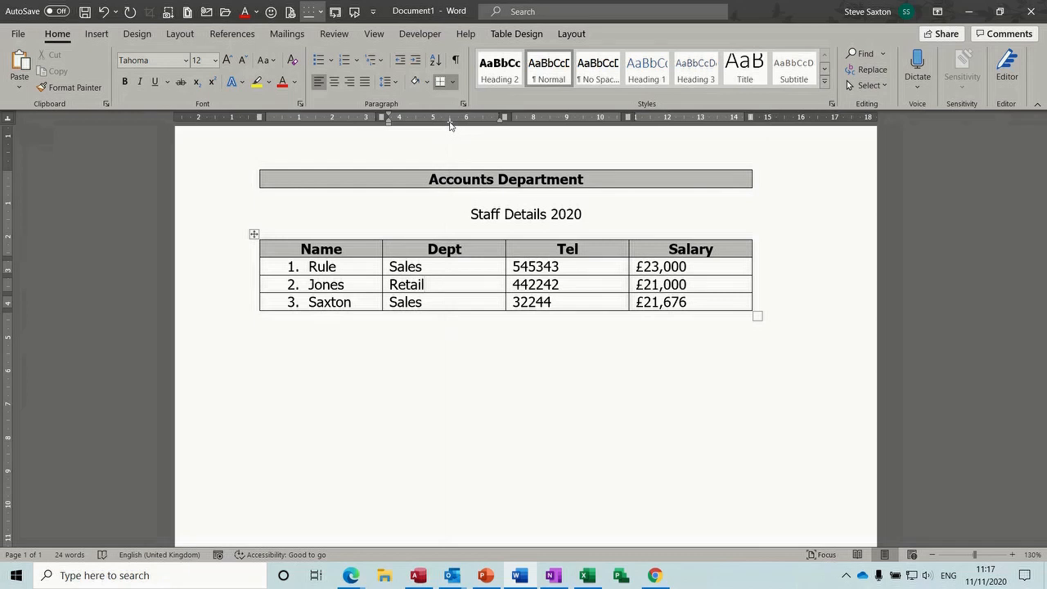
{"action": "key", "text": "Tab"}
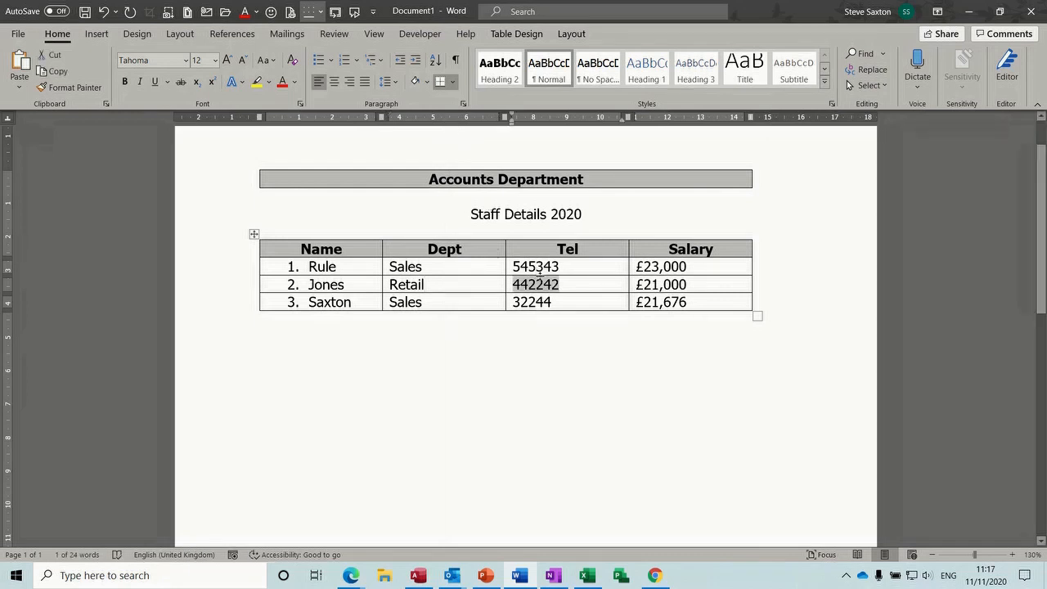
{"action": "left_click", "coordinate": [431, 284]}
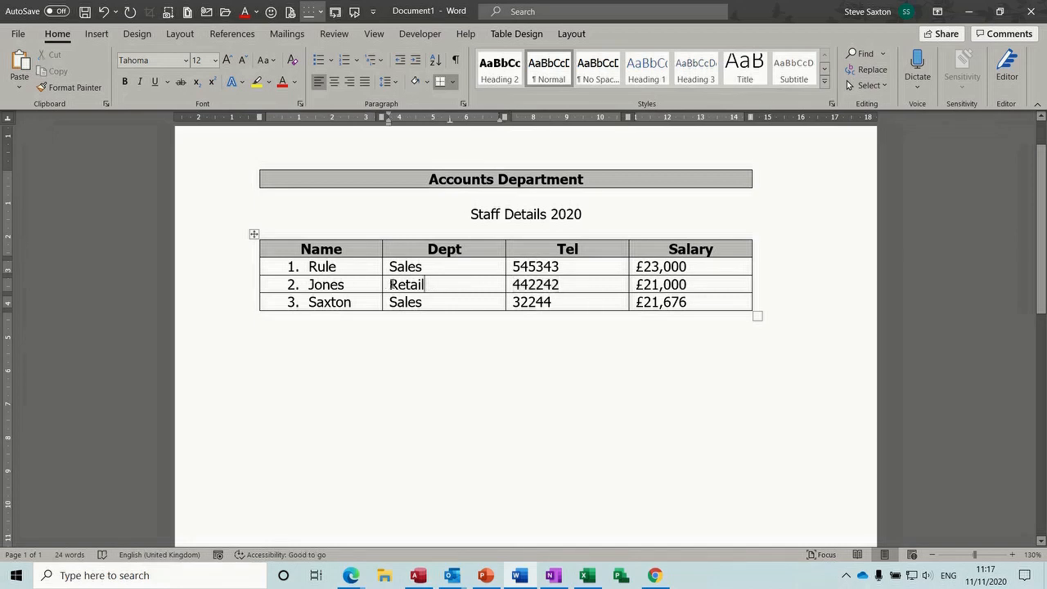
{"action": "key", "text": "Tab"}
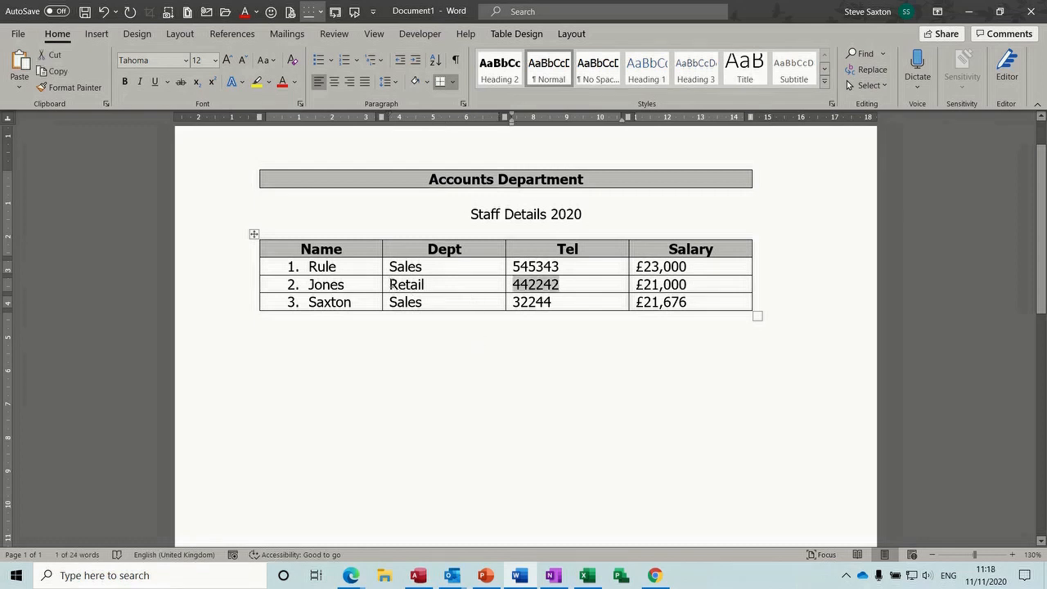
{"action": "left_click", "coordinate": [391, 284]}
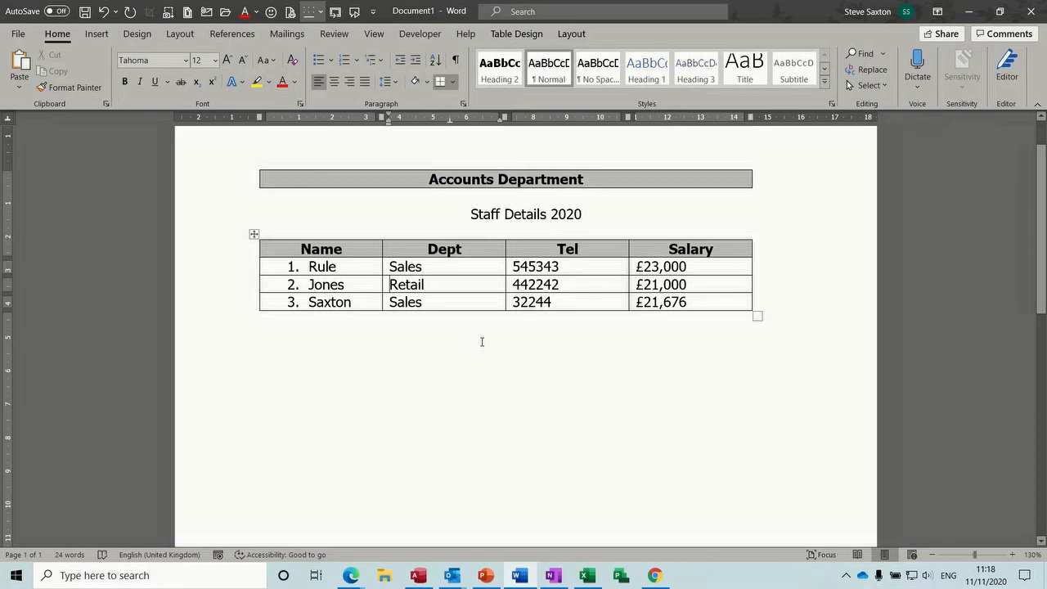
{"action": "key", "text": "ctrl+Tab"}
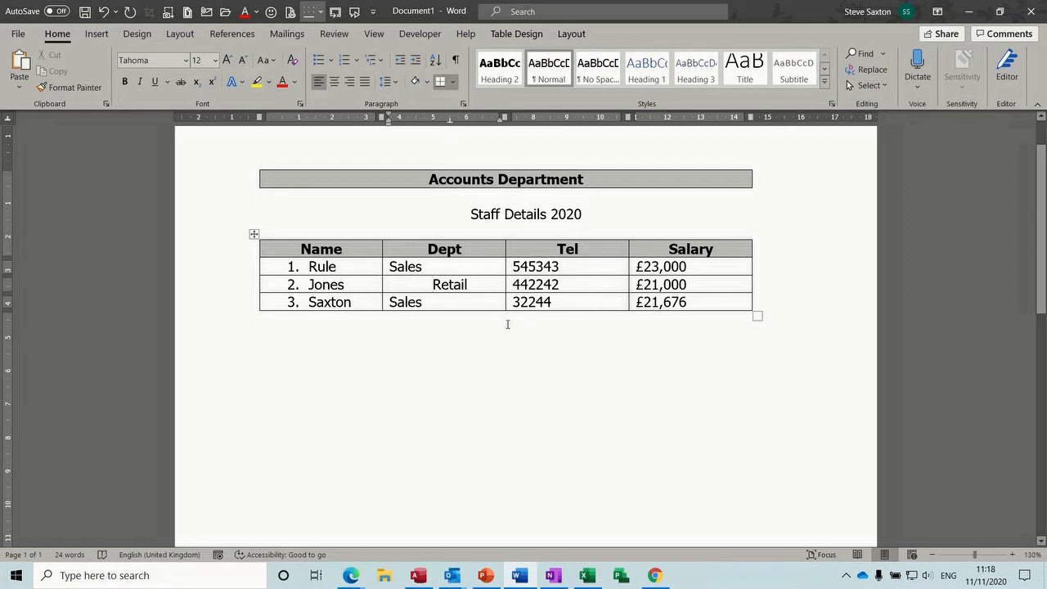
{"action": "key", "text": "BackSpace"}
{"action": "key", "text": "Tab"}
{"action": "key", "text": "Tab"}
{"action": "key", "text": "Tab"}
{"action": "key", "text": "Tab"}
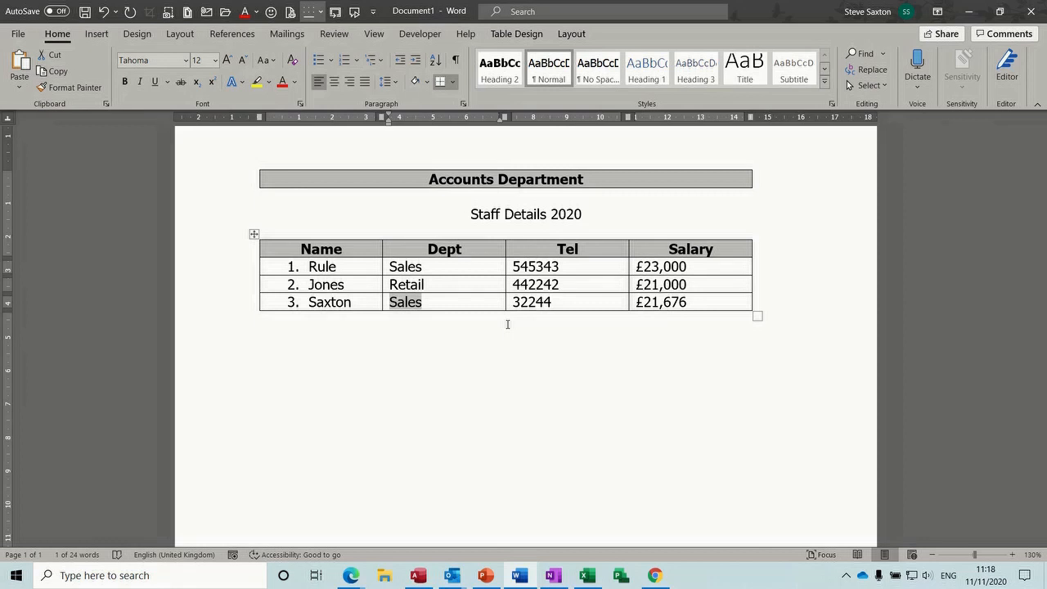
{"action": "left_click", "coordinate": [392, 284]}
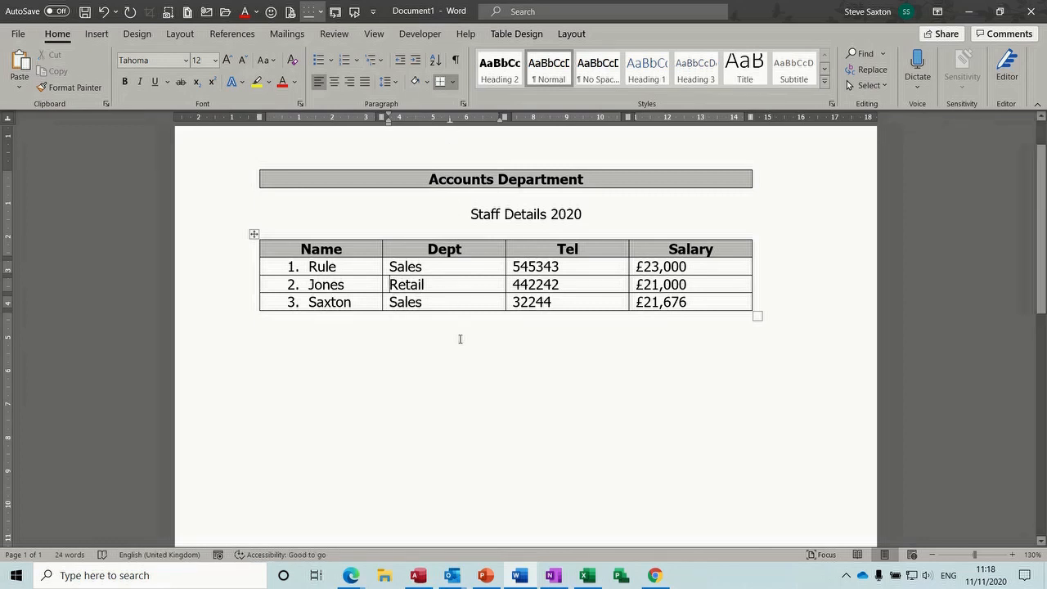
{"action": "key", "text": "ctrl+Tab"}
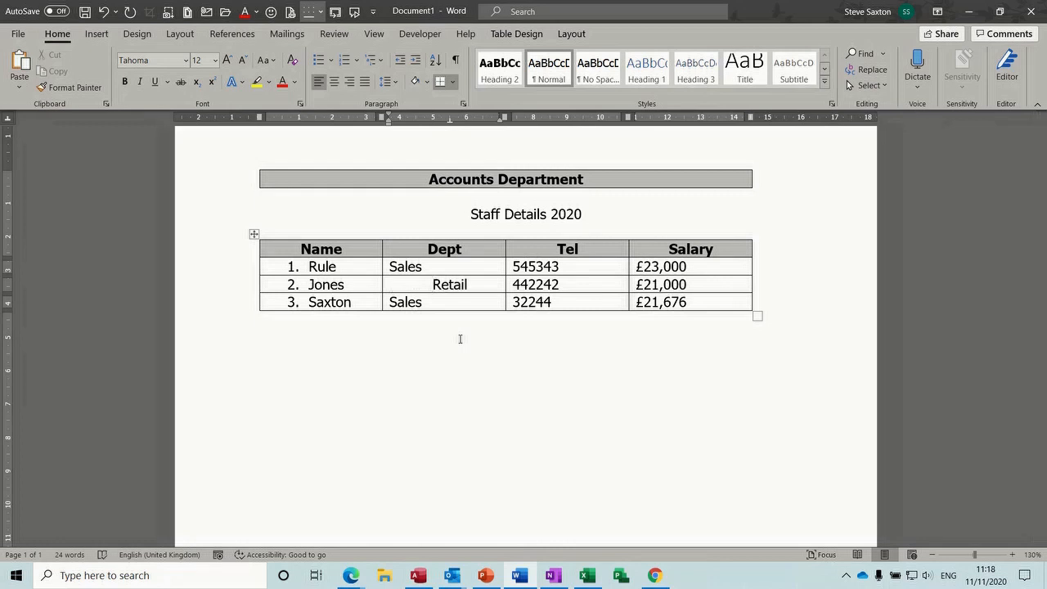
{"action": "key", "text": "Tab"}
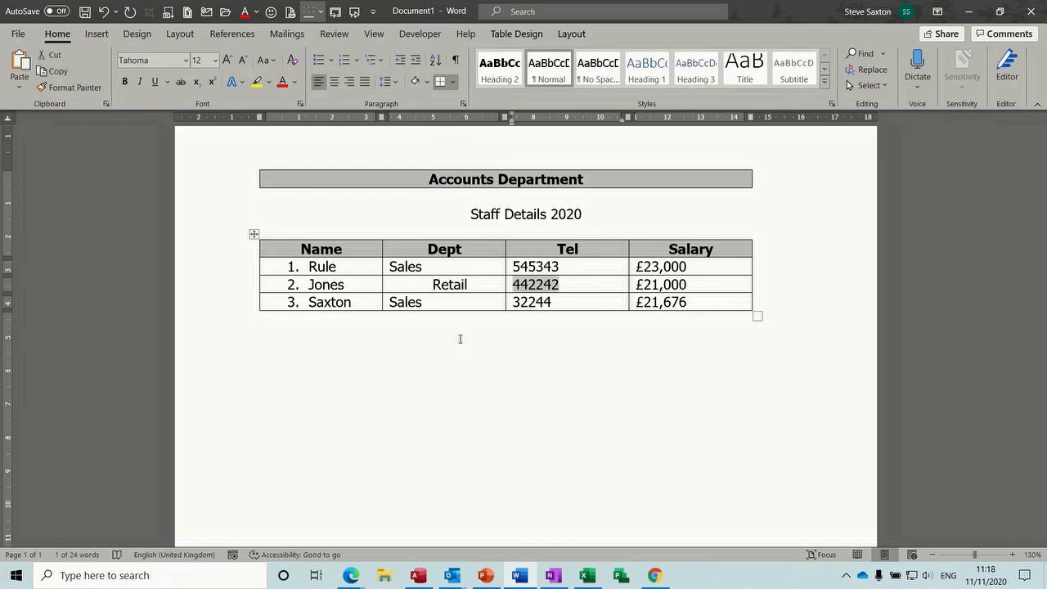
{"action": "key", "text": "Tab"}
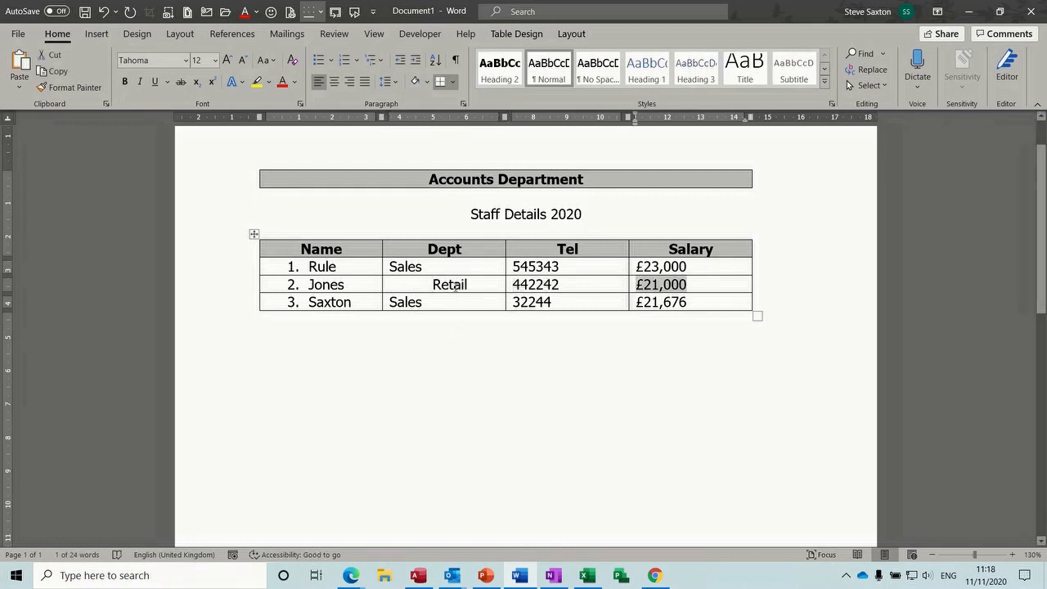
{"action": "left_click", "coordinate": [434, 283]}
{"action": "key", "text": "BackSpace"}
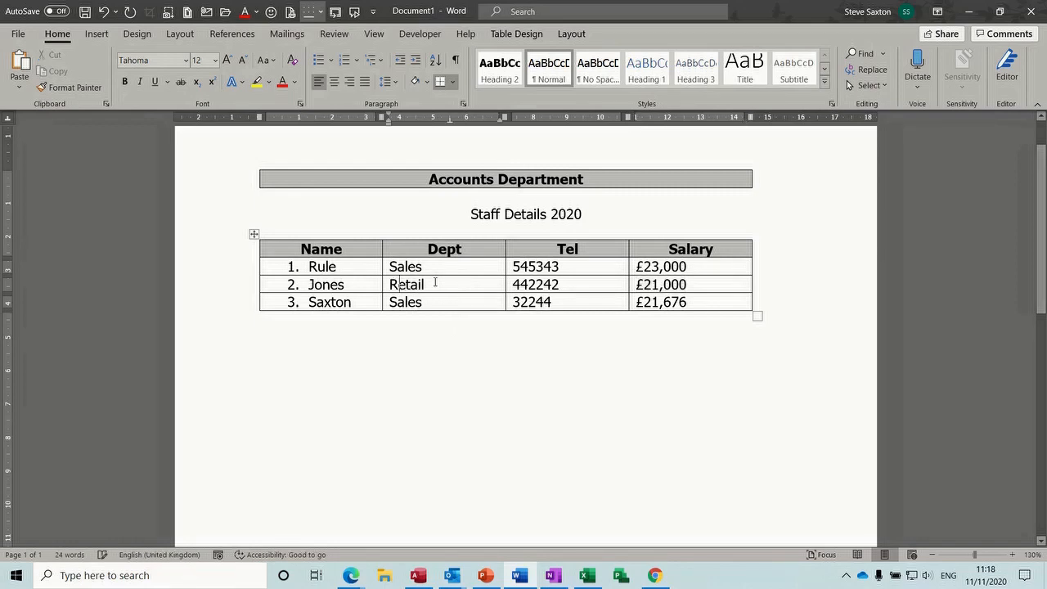
{"action": "left_click", "coordinate": [446, 286]}
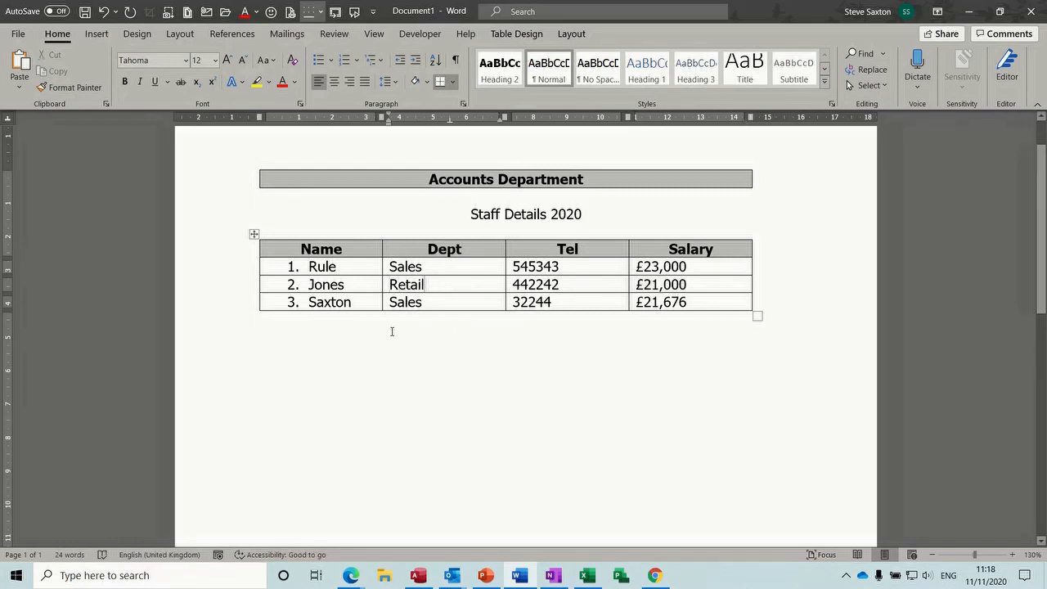
{"action": "left_click", "coordinate": [323, 345]}
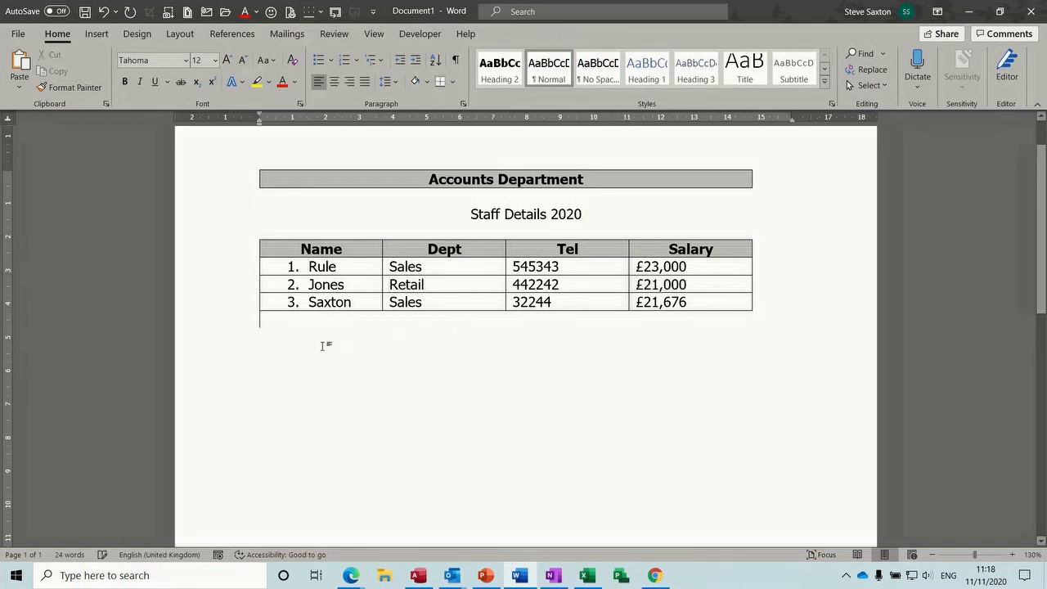
Shade the row-1 Sales cell in the Dept column dark blue-grey
{"action": "left_click", "coordinate": [440, 271]}
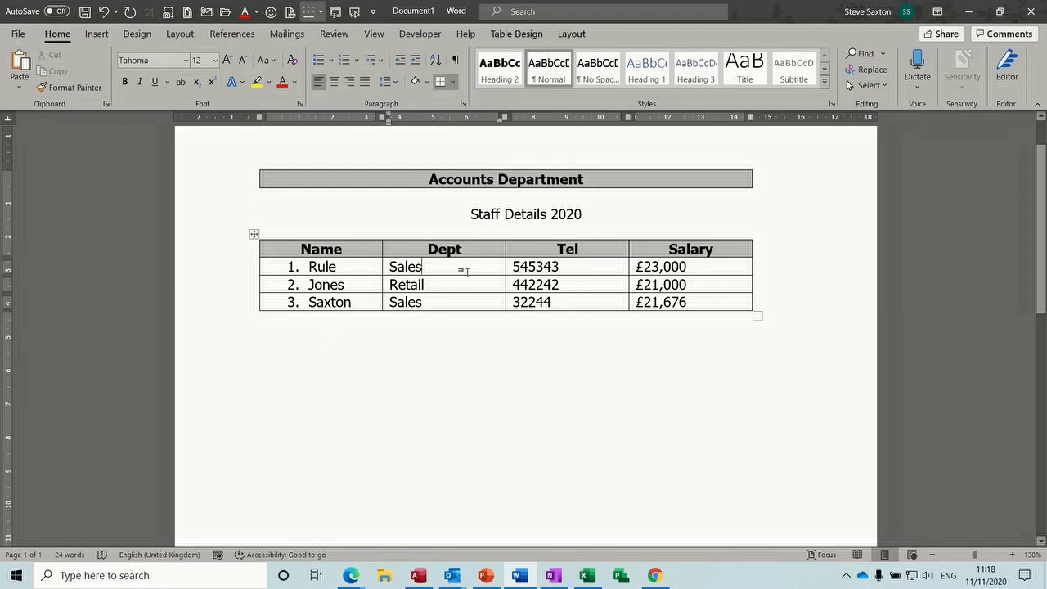
{"action": "left_click", "coordinate": [518, 35]}
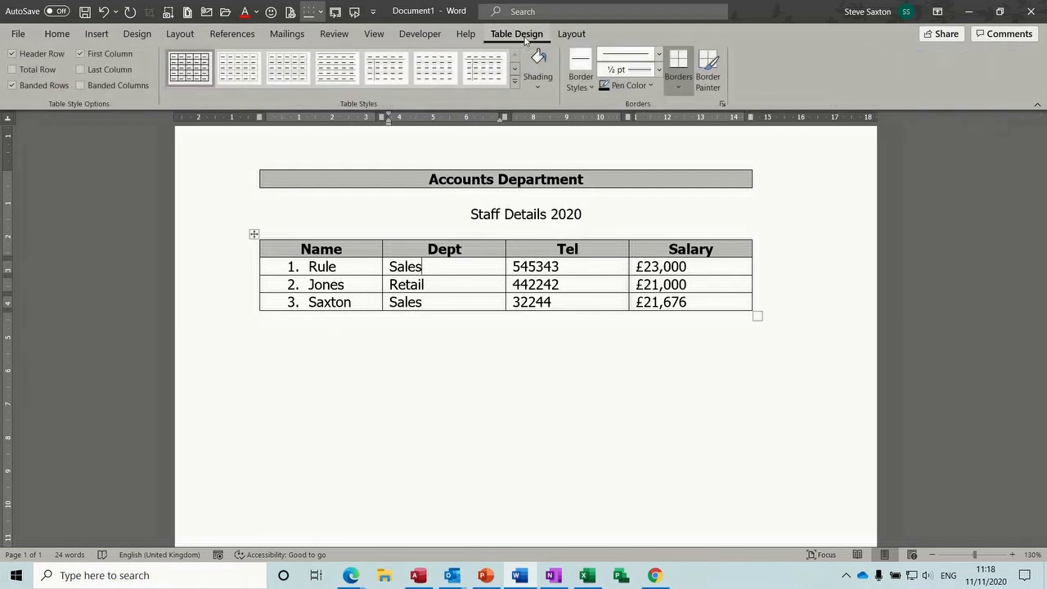
{"action": "left_click", "coordinate": [539, 87]}
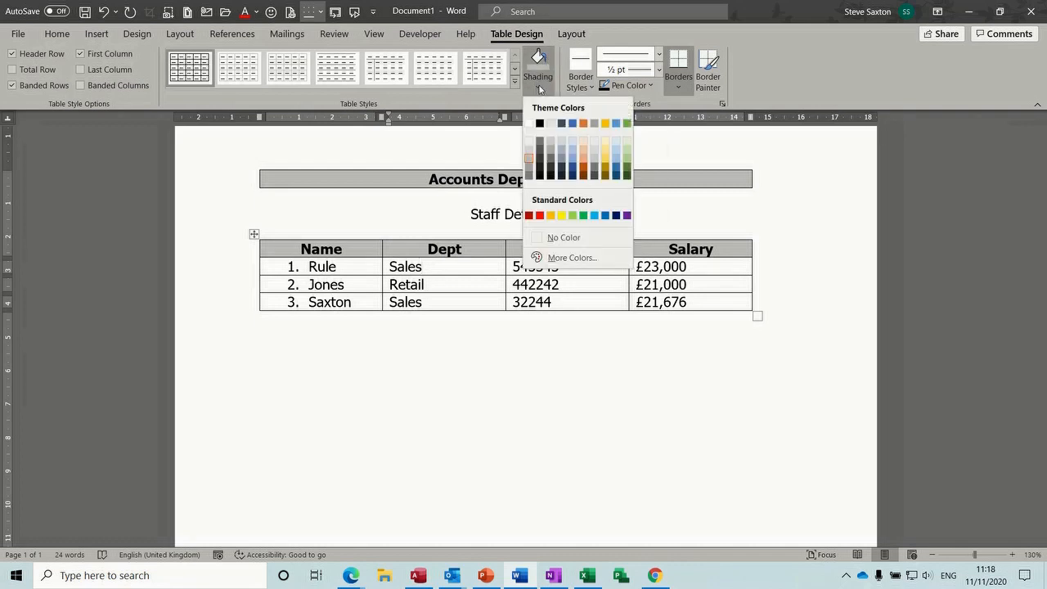
{"action": "left_click", "coordinate": [560, 123]}
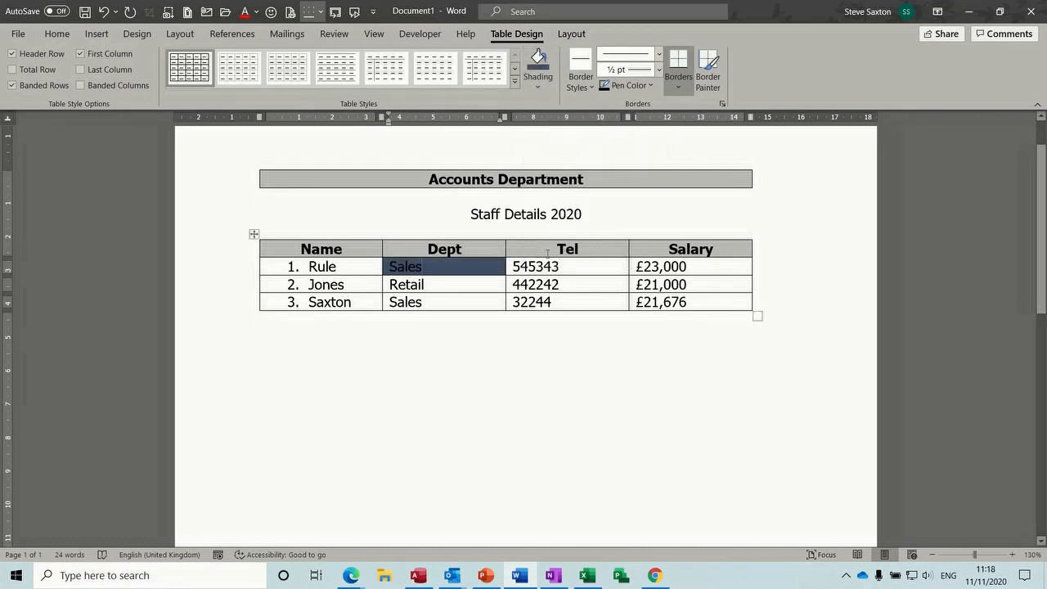
{"action": "left_click", "coordinate": [536, 284]}
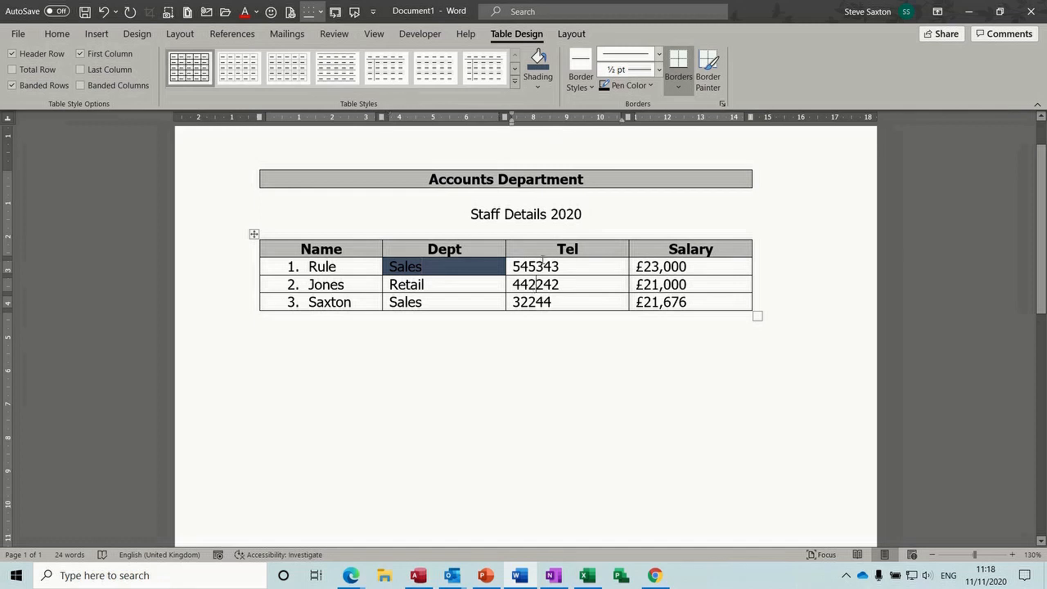
{"action": "left_click", "coordinate": [536, 97]}
{"action": "left_click", "coordinate": [567, 216]}
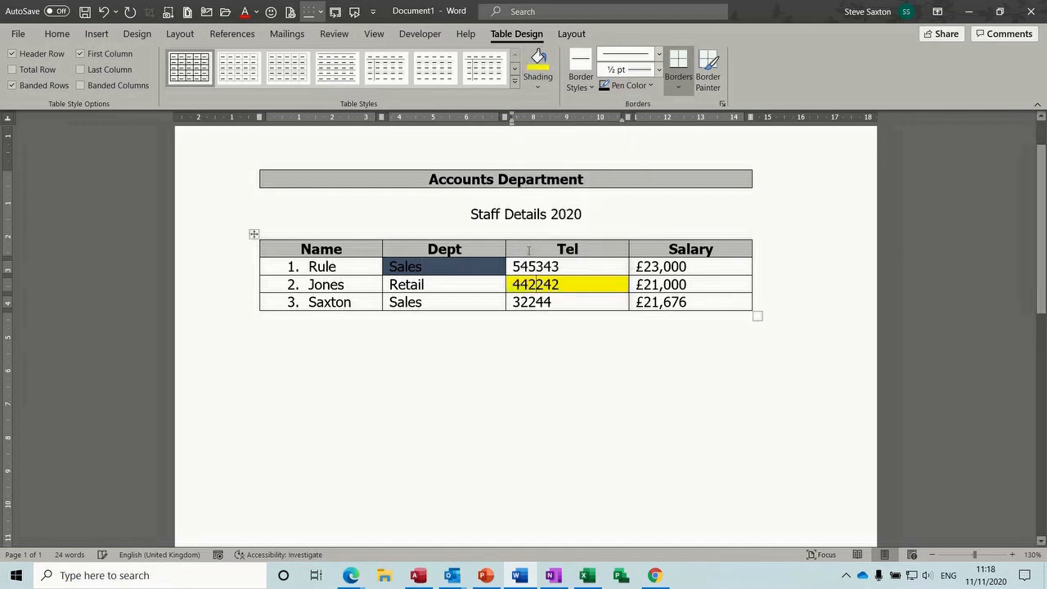
Apply No Border to the yellow 442242 cell
{"action": "left_click", "coordinate": [591, 88]}
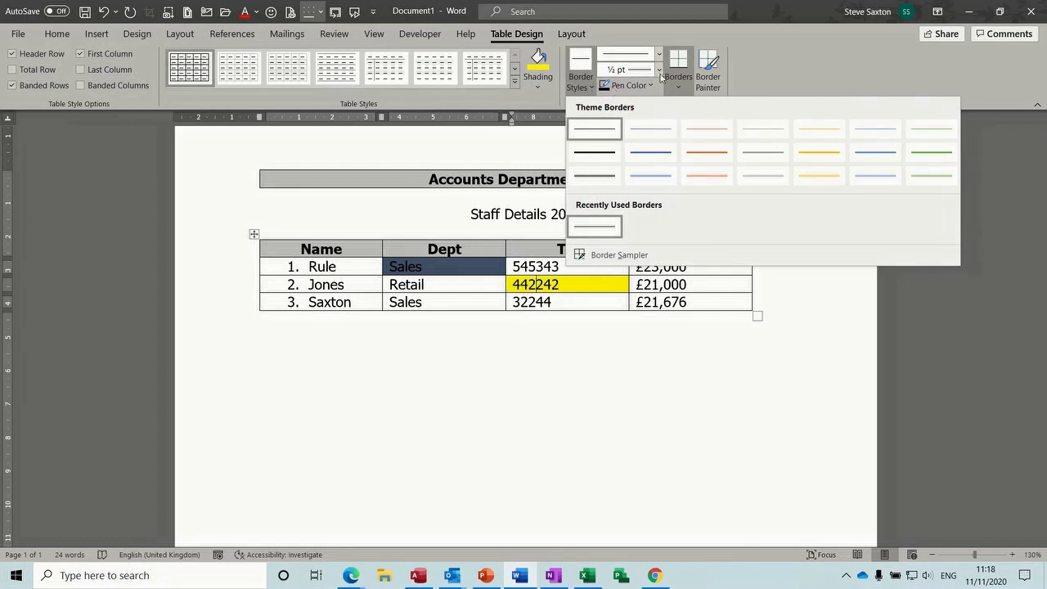
{"action": "left_click", "coordinate": [682, 90]}
{"action": "left_click", "coordinate": [682, 90]}
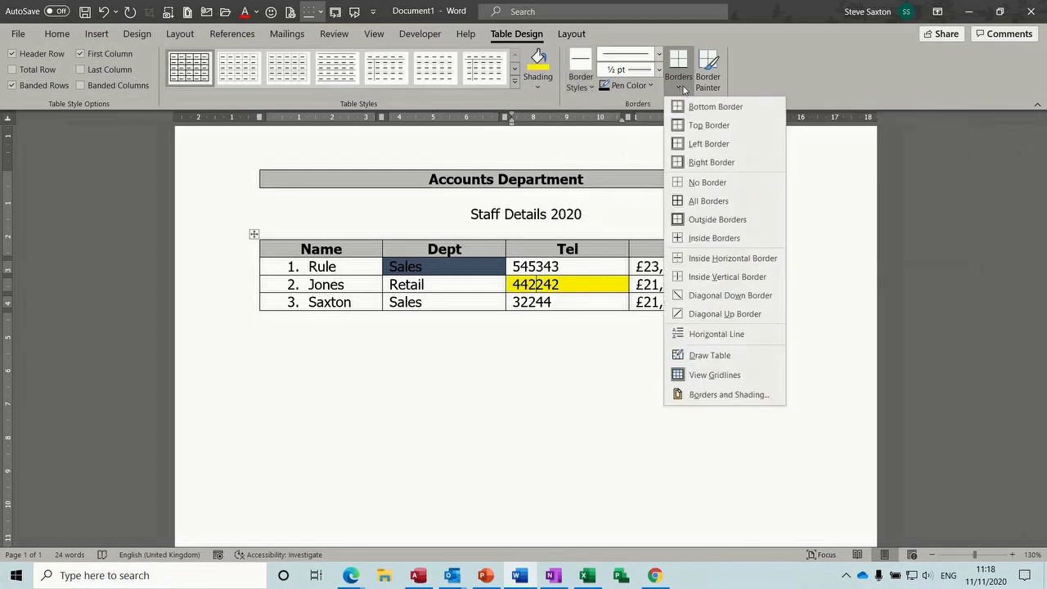
{"action": "left_click", "coordinate": [705, 202]}
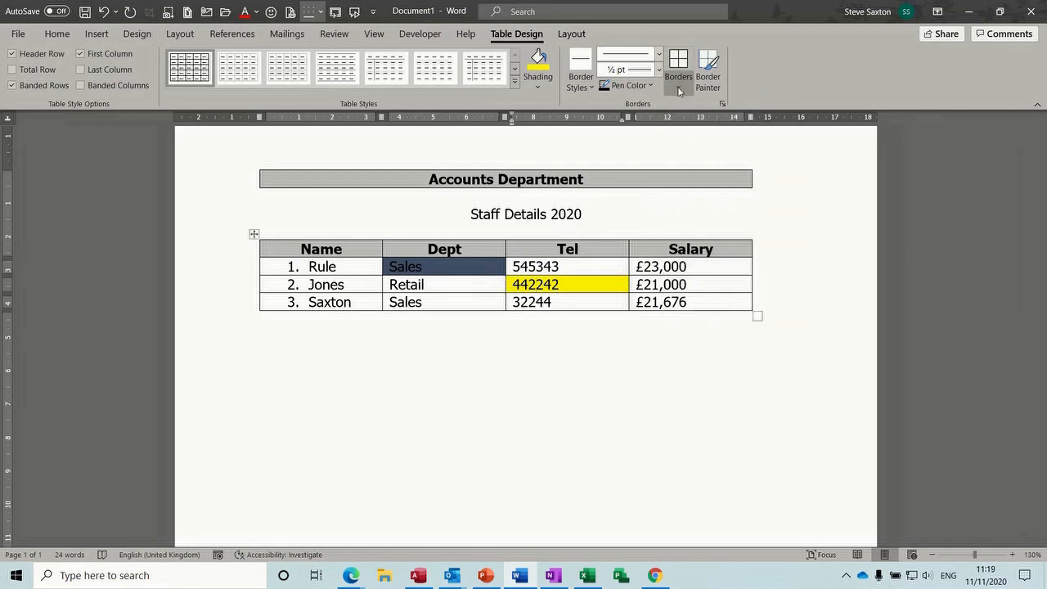
{"action": "left_click", "coordinate": [678, 92]}
{"action": "left_click", "coordinate": [701, 182]}
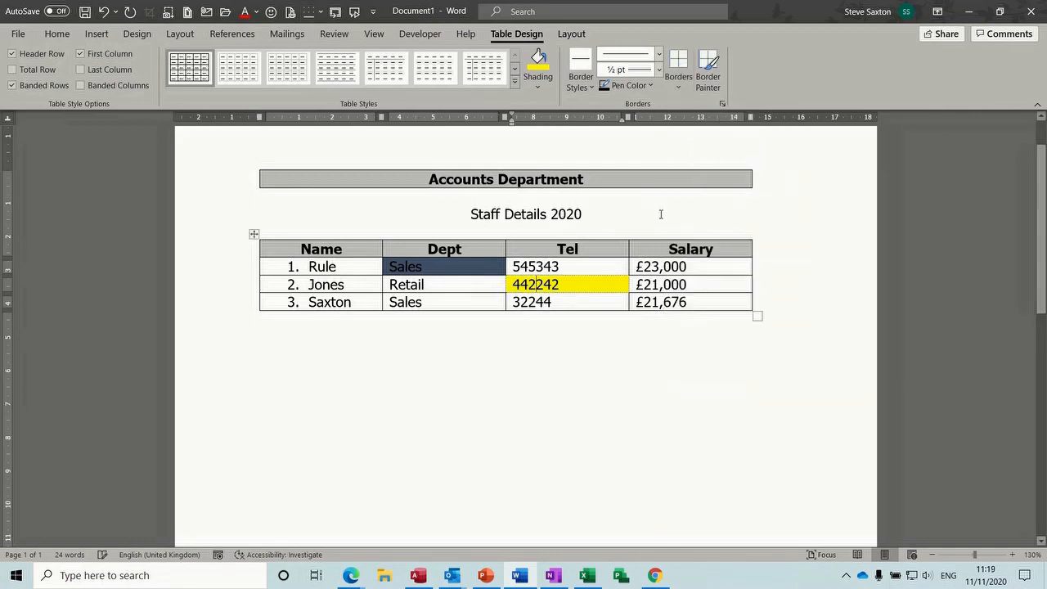
{"action": "left_click", "coordinate": [663, 282]}
{"action": "left_click", "coordinate": [568, 299]}
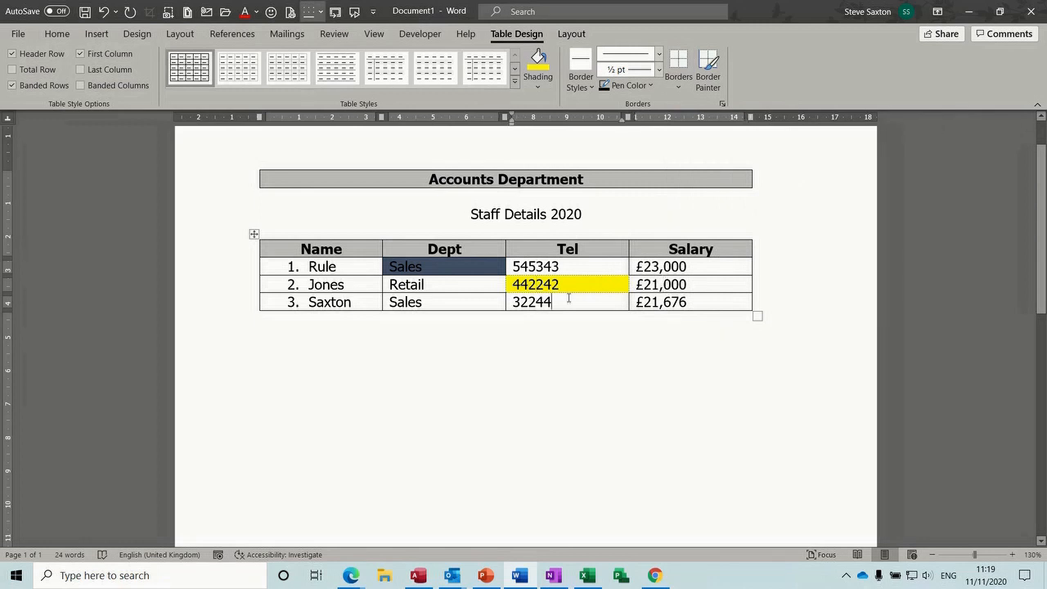
{"action": "left_click", "coordinate": [588, 283]}
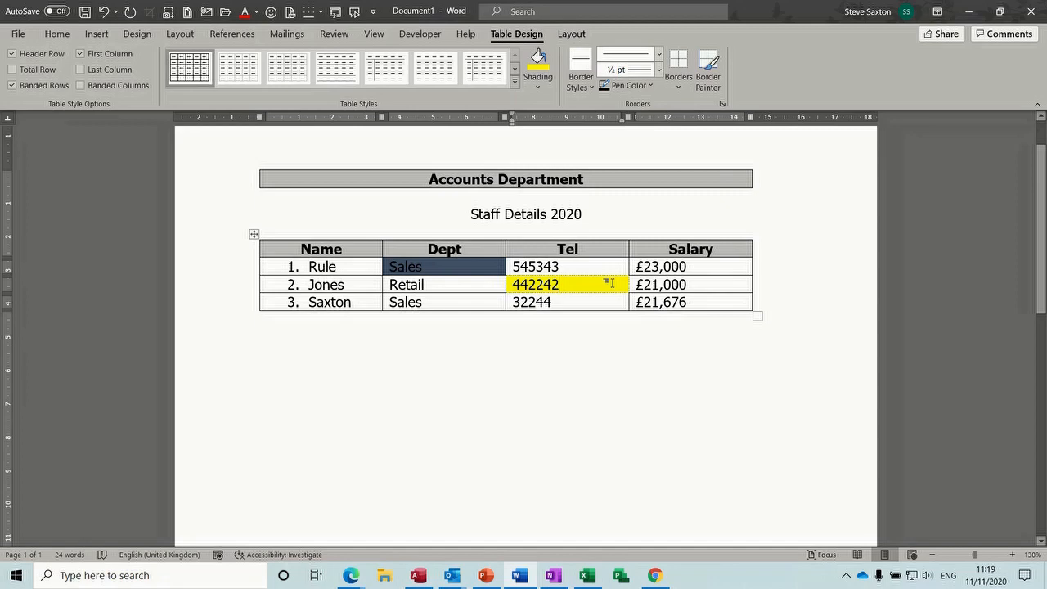
{"action": "left_click", "coordinate": [571, 34]}
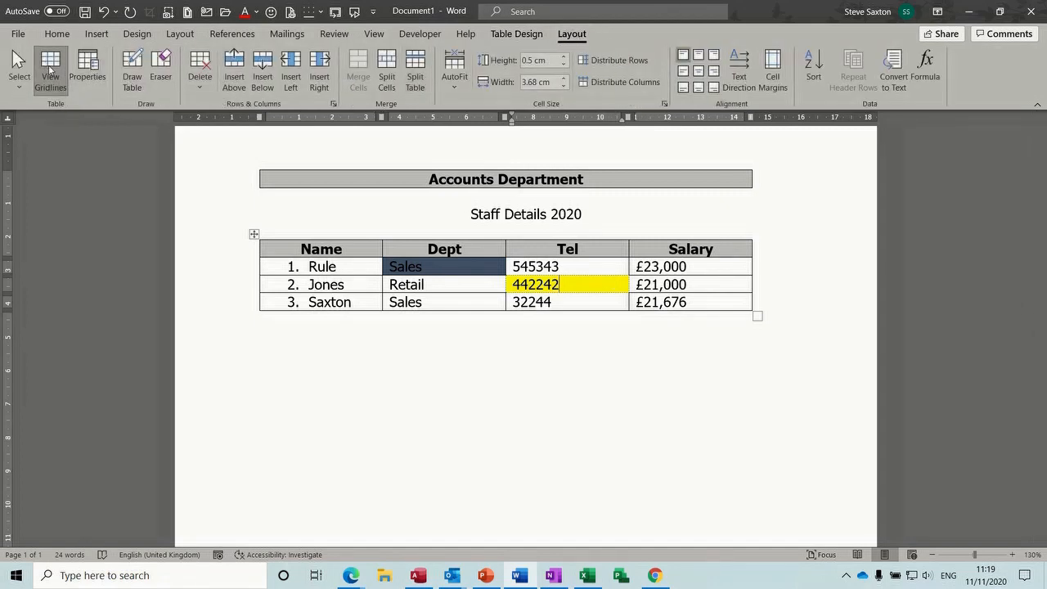
Select the entire staff table and apply No Border to all its cells
{"action": "left_click", "coordinate": [253, 233]}
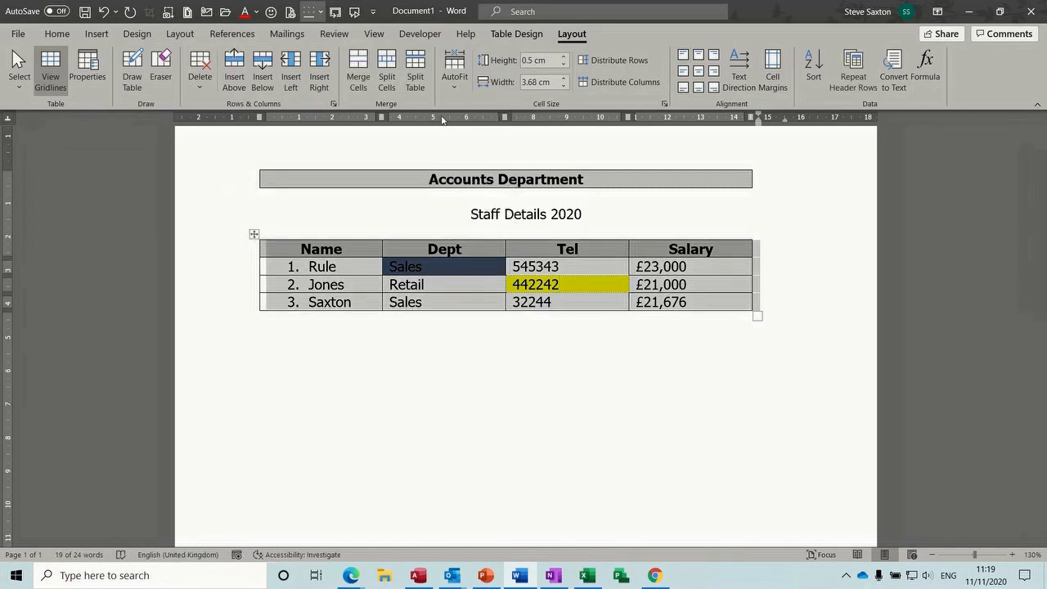
{"action": "left_click", "coordinate": [516, 33]}
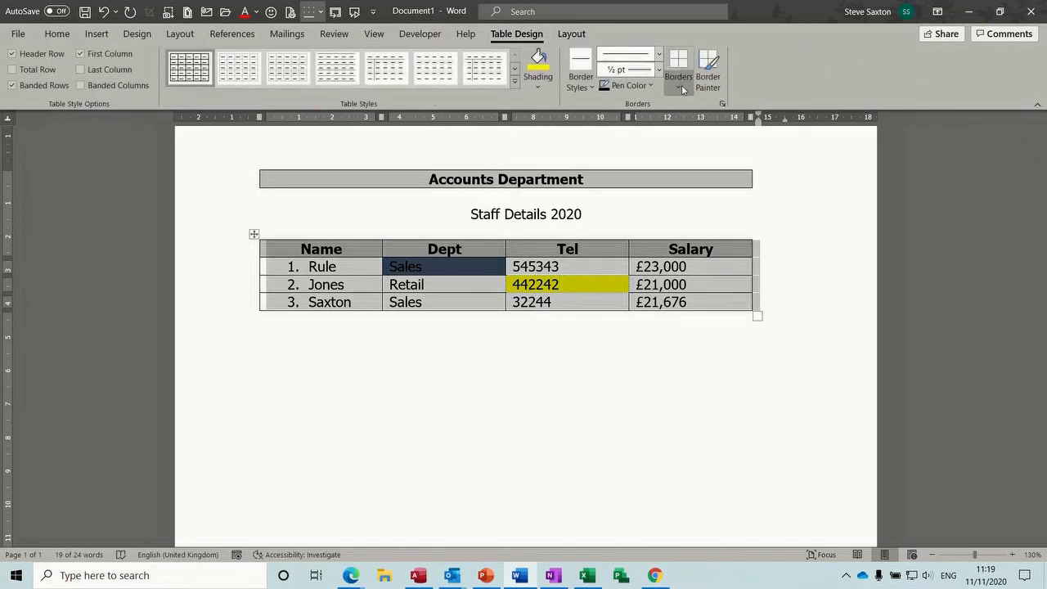
{"action": "left_click", "coordinate": [680, 85]}
{"action": "left_click", "coordinate": [707, 182]}
{"action": "left_click", "coordinate": [520, 352]}
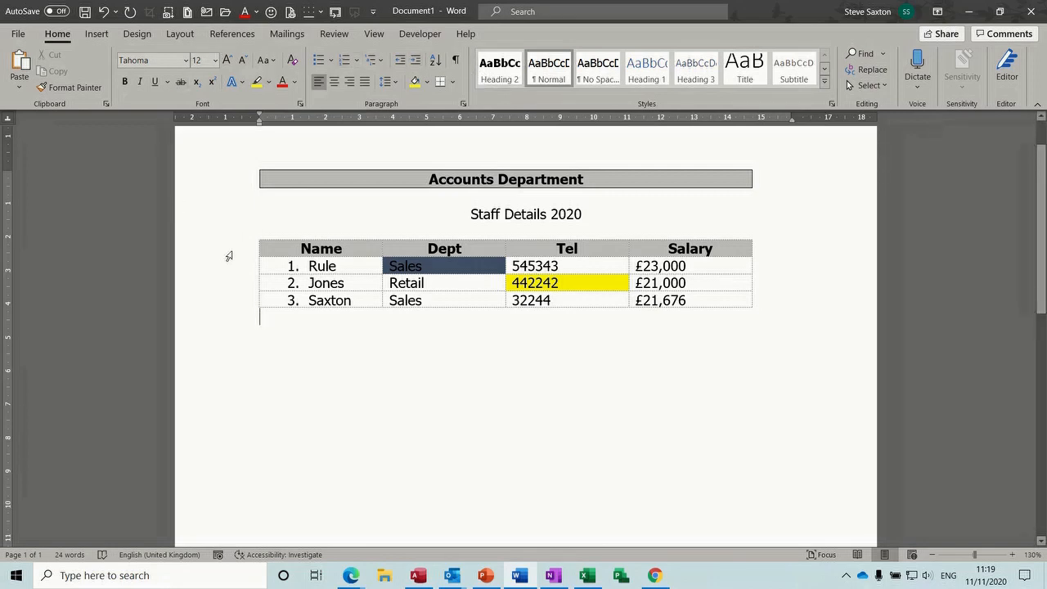
{"action": "key", "text": "ctrl+p"}
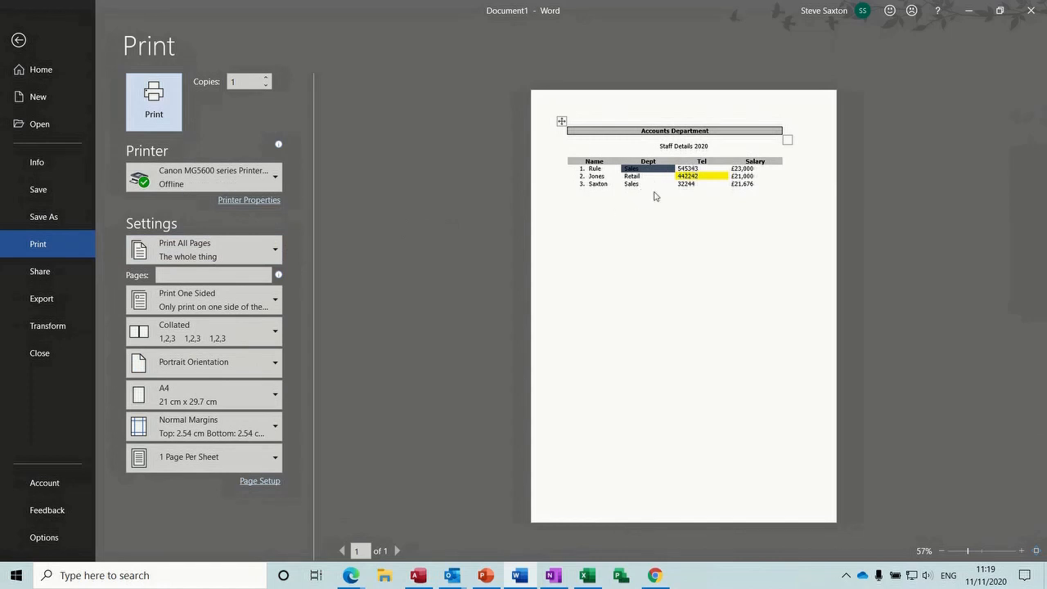
{"action": "left_click", "coordinate": [18, 41]}
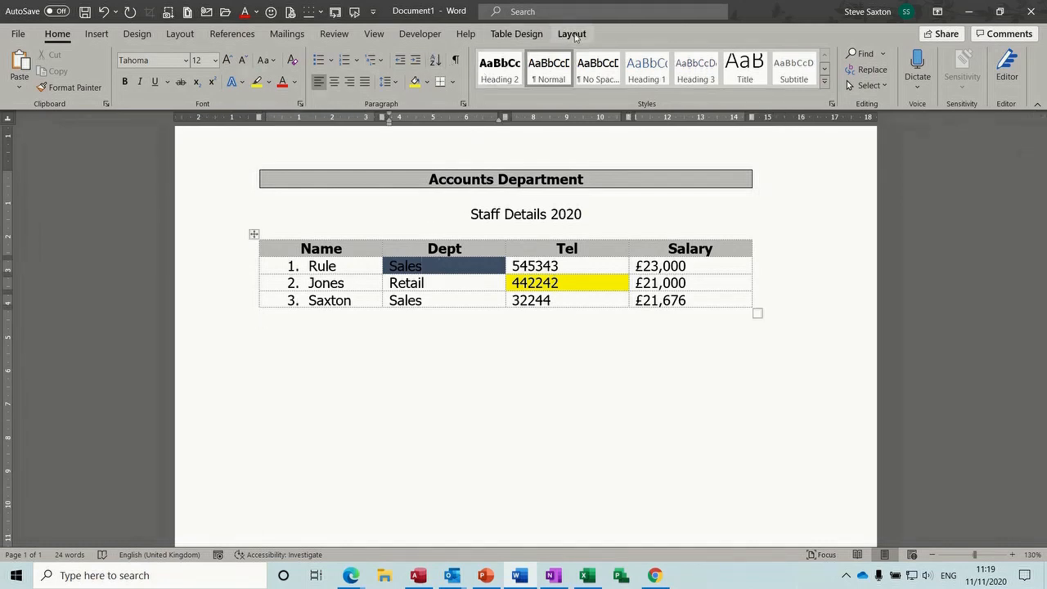
{"action": "left_click", "coordinate": [573, 35]}
{"action": "left_click", "coordinate": [49, 66]}
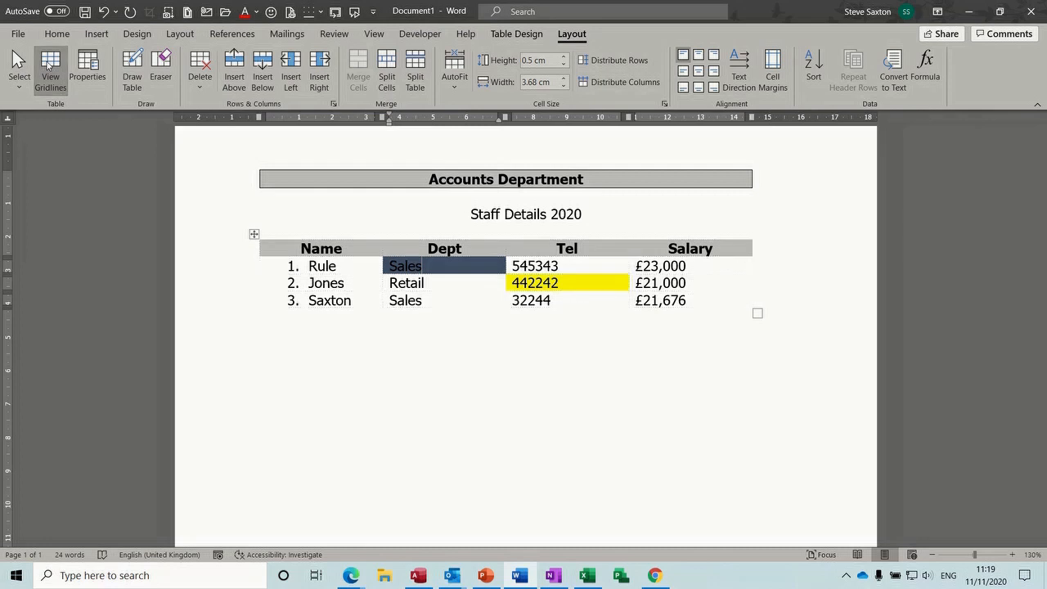
{"action": "left_click", "coordinate": [443, 300]}
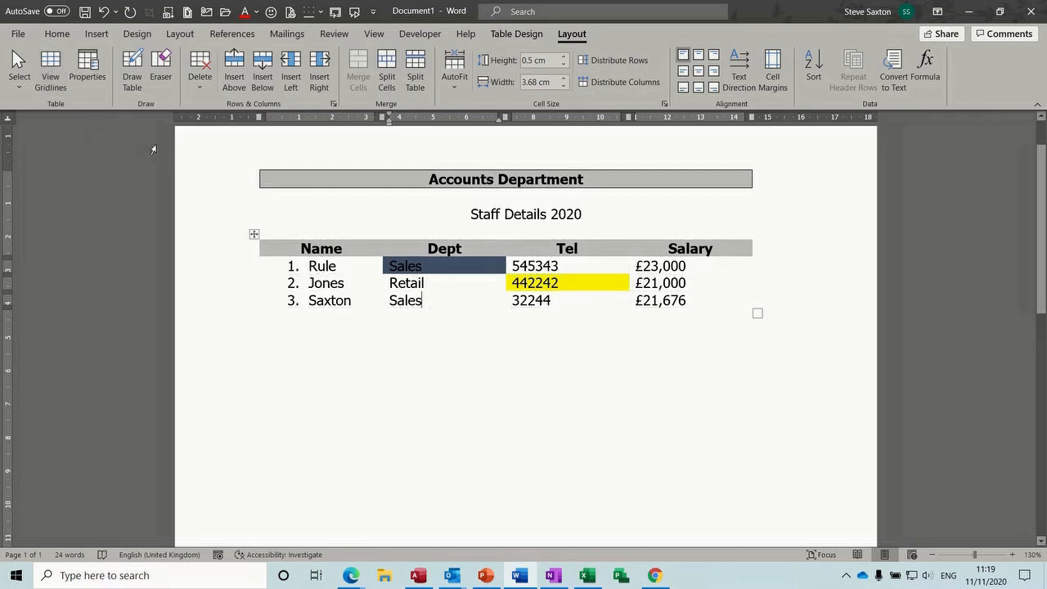
{"action": "left_click", "coordinate": [51, 69]}
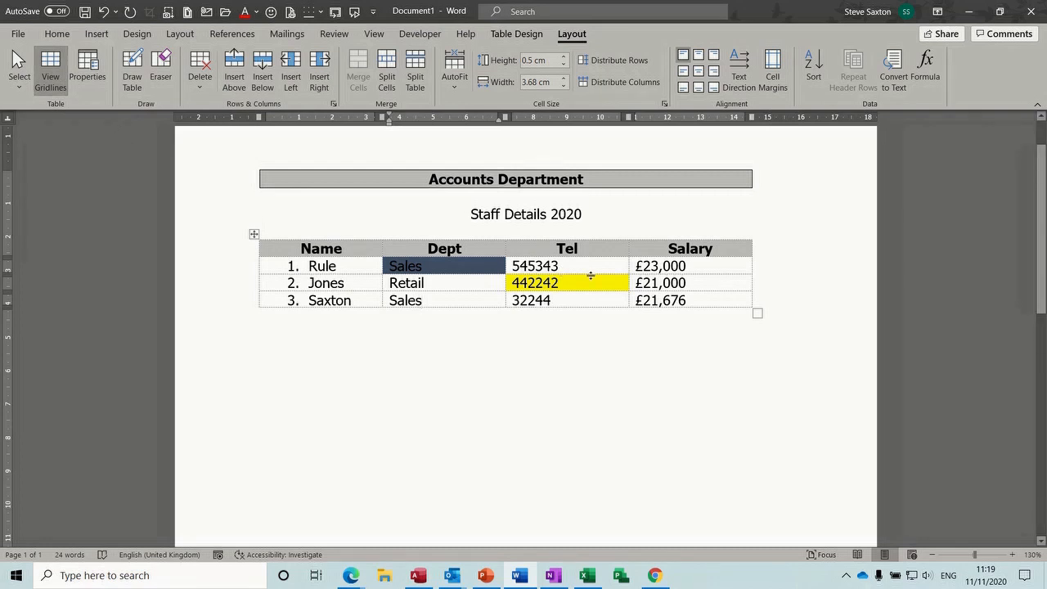
{"action": "left_click", "coordinate": [678, 283]}
{"action": "left_click", "coordinate": [527, 38]}
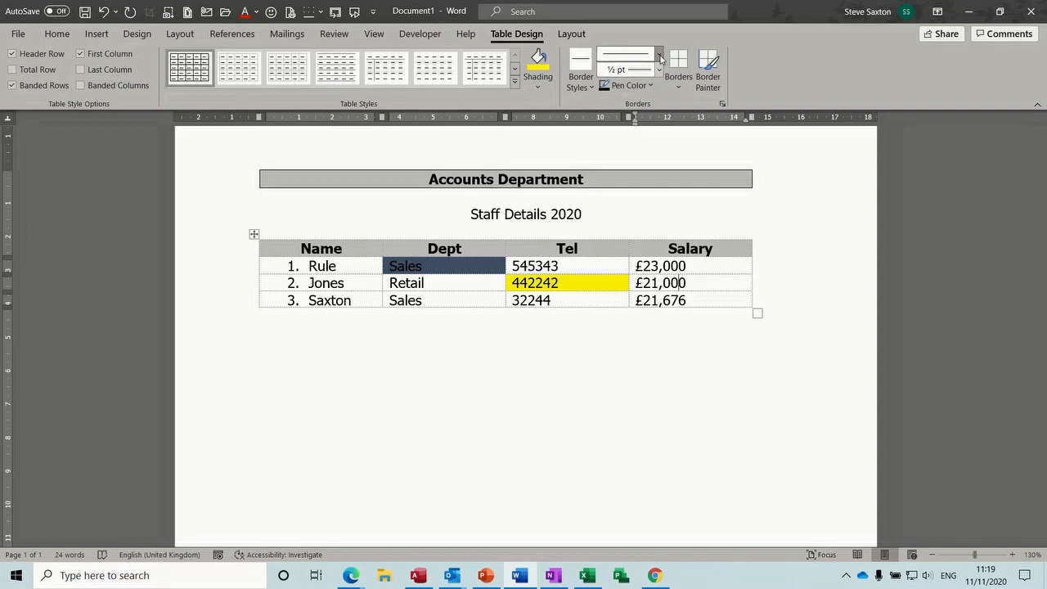
Outline the £21,000 cell on all sides with a thick 3 pt red border
{"action": "left_click", "coordinate": [659, 55]}
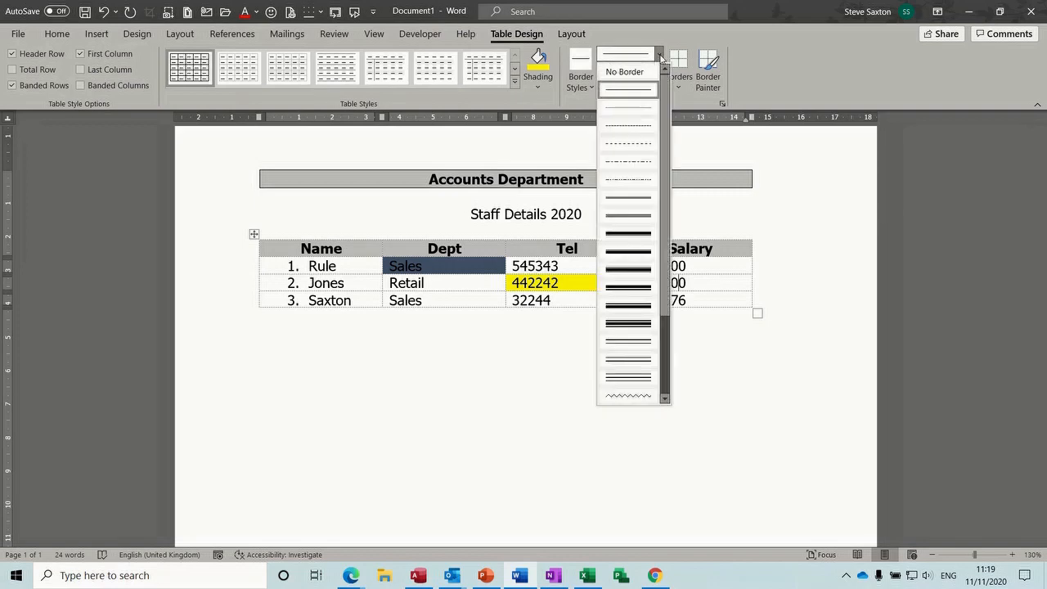
{"action": "left_click", "coordinate": [640, 233]}
{"action": "left_click", "coordinate": [655, 87]}
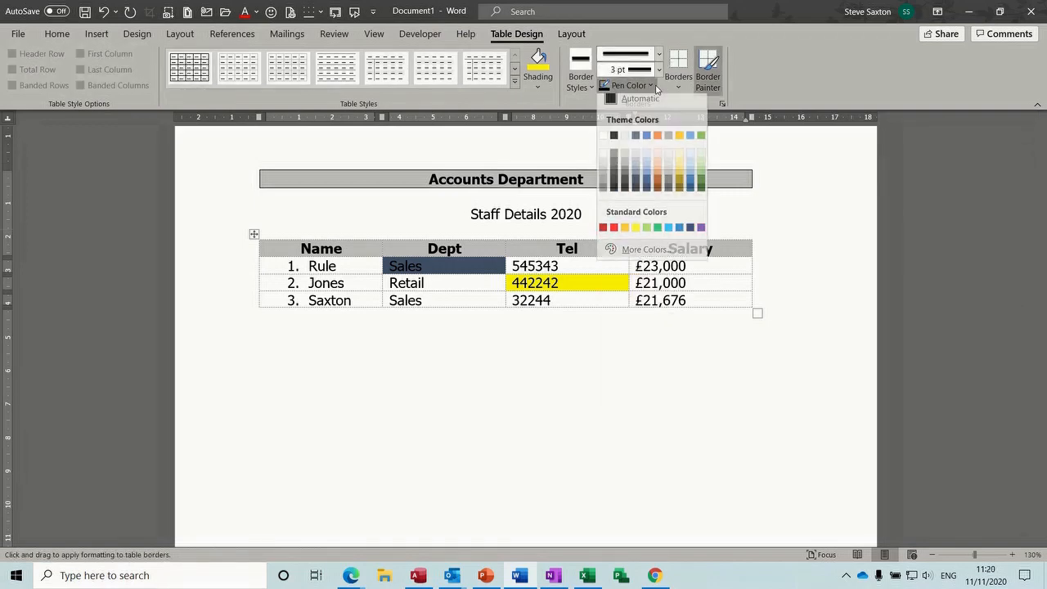
{"action": "left_click", "coordinate": [614, 228]}
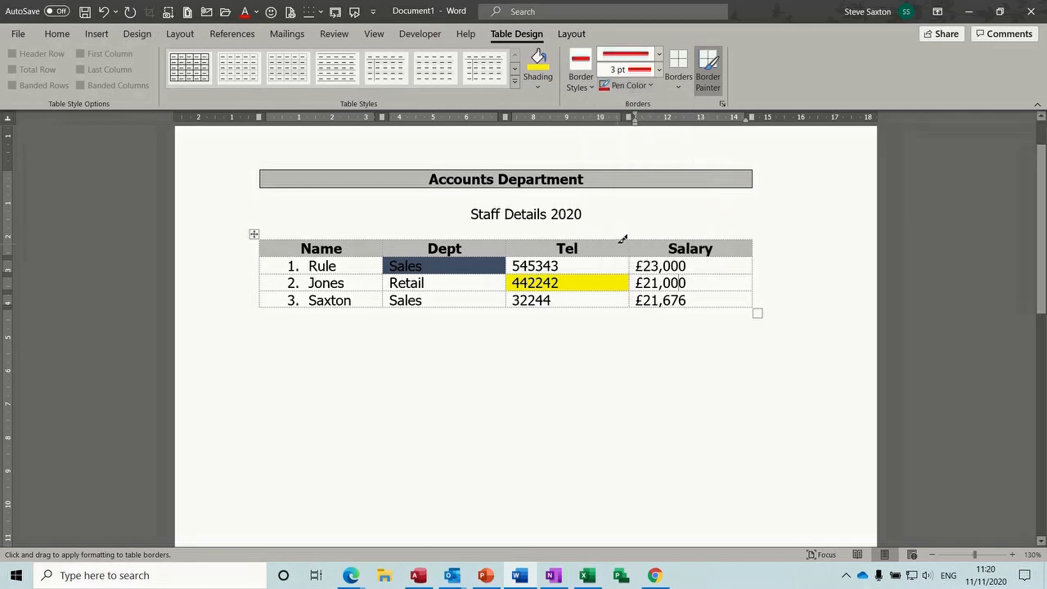
{"action": "left_click", "coordinate": [679, 292]}
{"action": "left_click", "coordinate": [678, 80]}
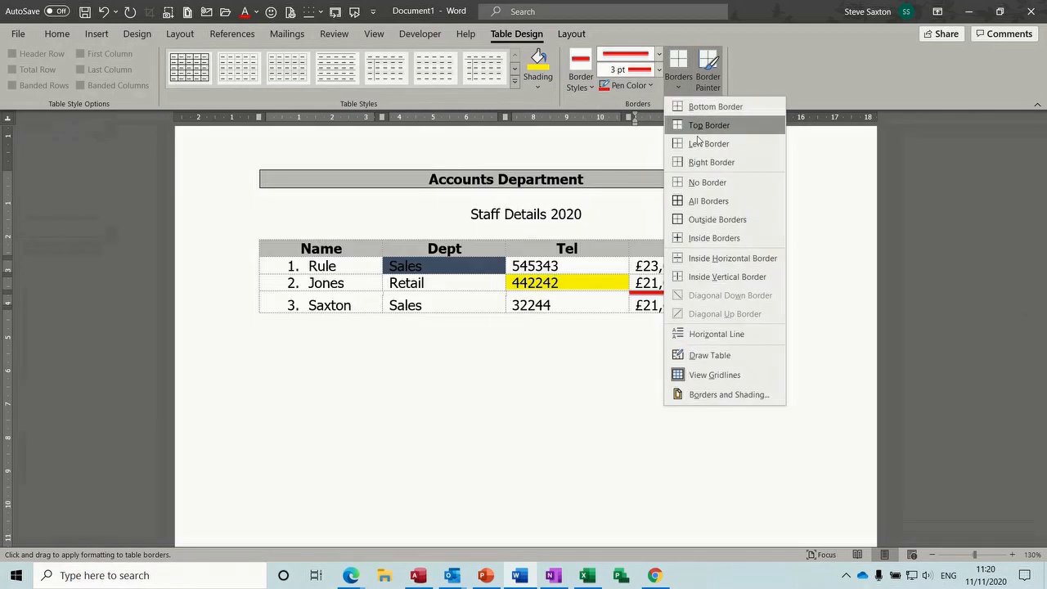
{"action": "left_click", "coordinate": [706, 201]}
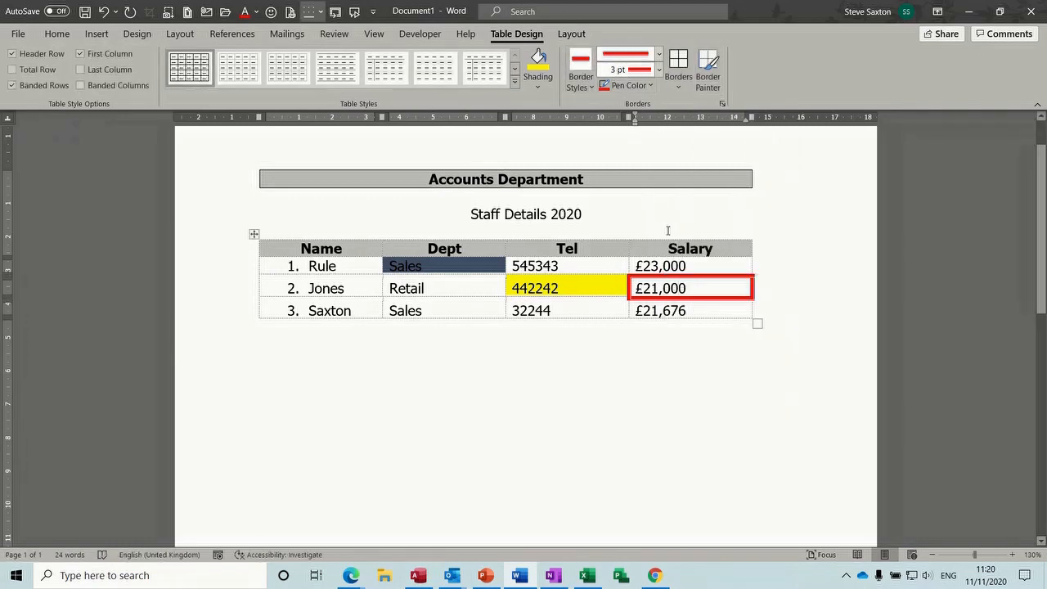
Give the bottom-row Sales cell a thin ½ pt dark blue border and enlarge the table slightly
{"action": "left_click", "coordinate": [477, 303]}
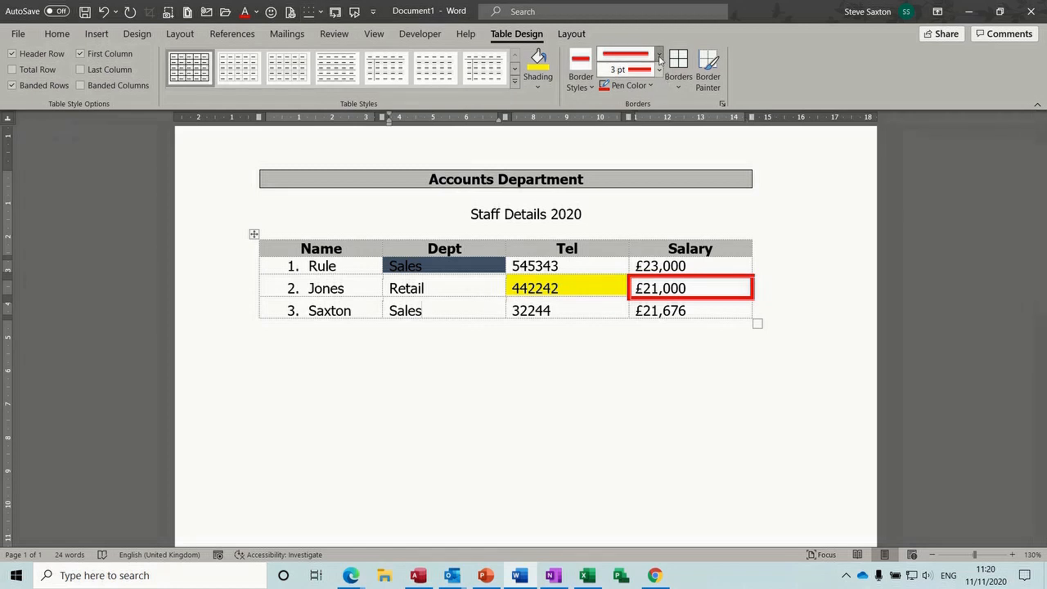
{"action": "left_click", "coordinate": [659, 57]}
{"action": "left_click", "coordinate": [639, 90]}
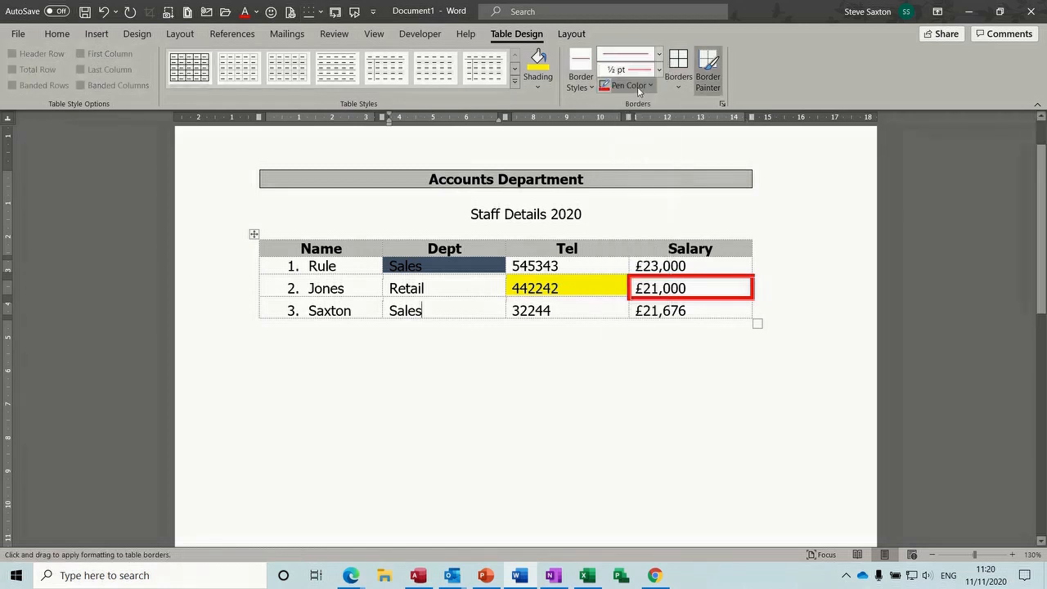
{"action": "left_click", "coordinate": [639, 90]}
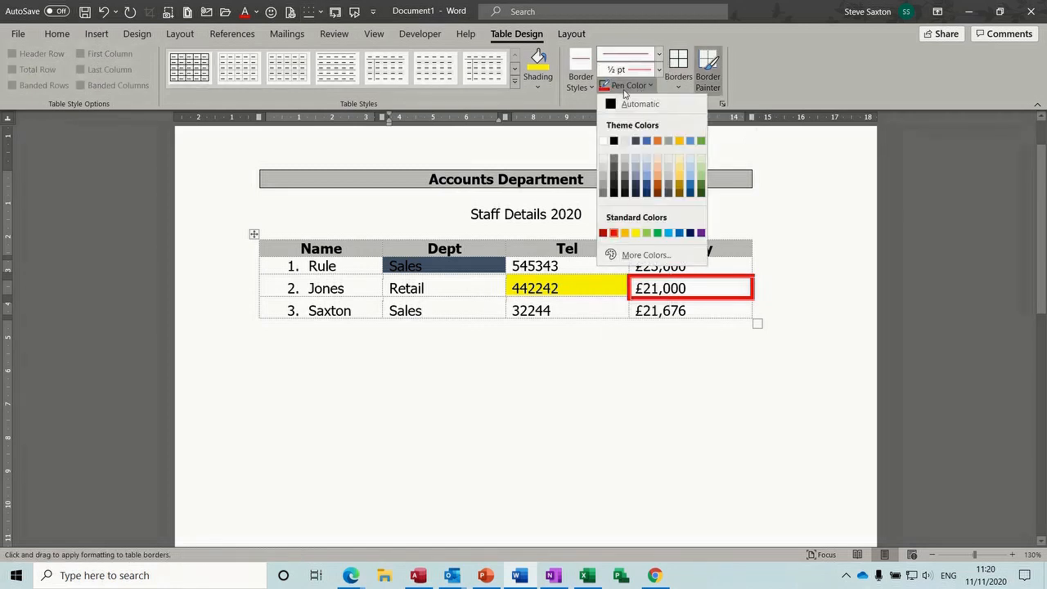
{"action": "left_click", "coordinate": [646, 189]}
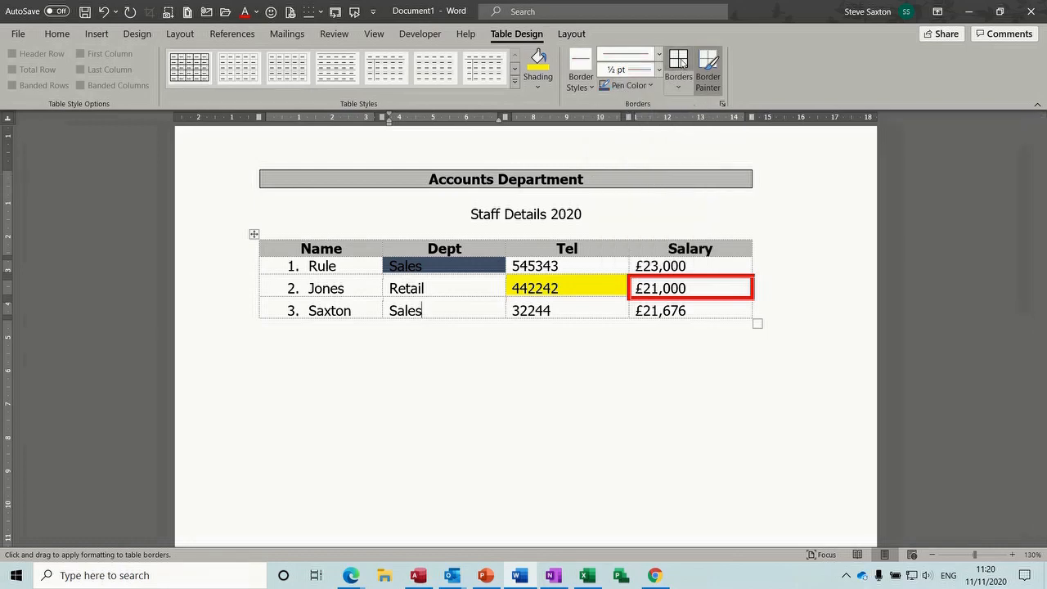
{"action": "left_click", "coordinate": [681, 61]}
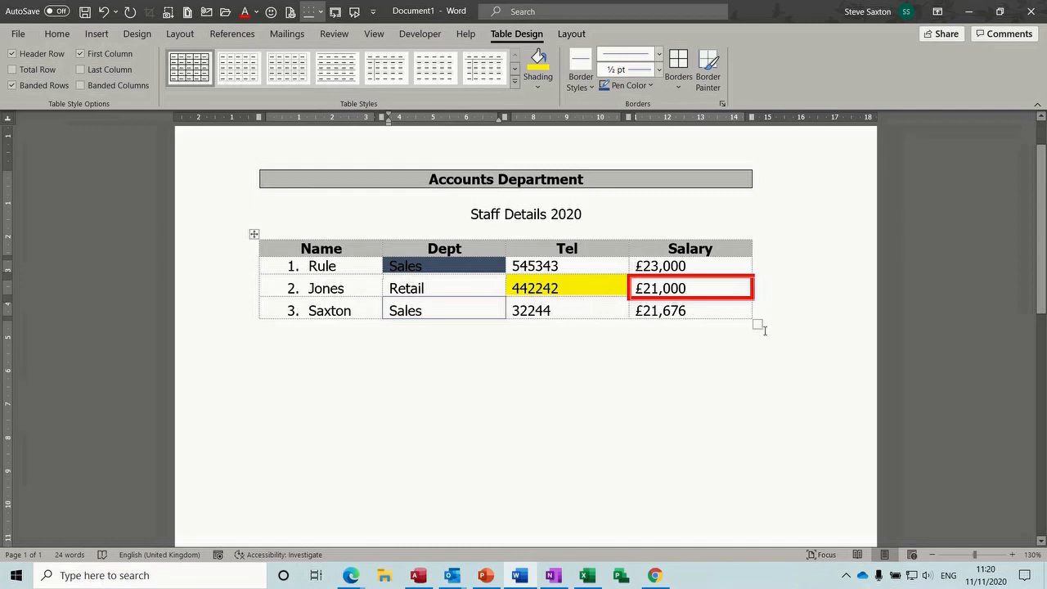
{"action": "mouse_move", "coordinate": [759, 325]}
{"action": "left_mouse_down"}
{"action": "mouse_move", "coordinate": [780, 350]}
{"action": "mouse_move", "coordinate": [750, 328]}
{"action": "left_mouse_up"}
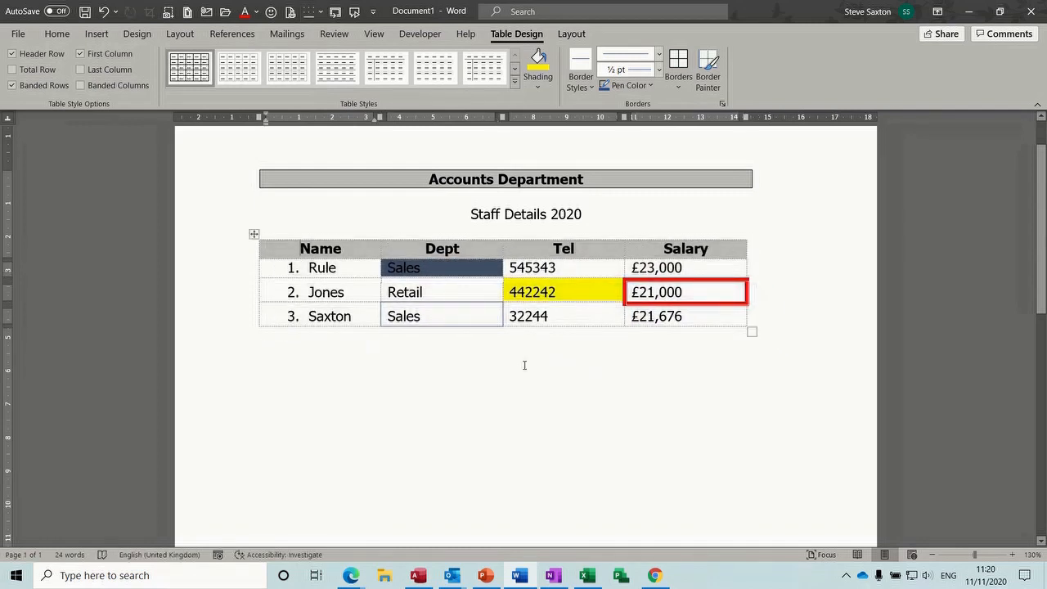
Clear the staff table's contents and cut the whole staff table from the page
{"action": "left_click", "coordinate": [254, 234]}
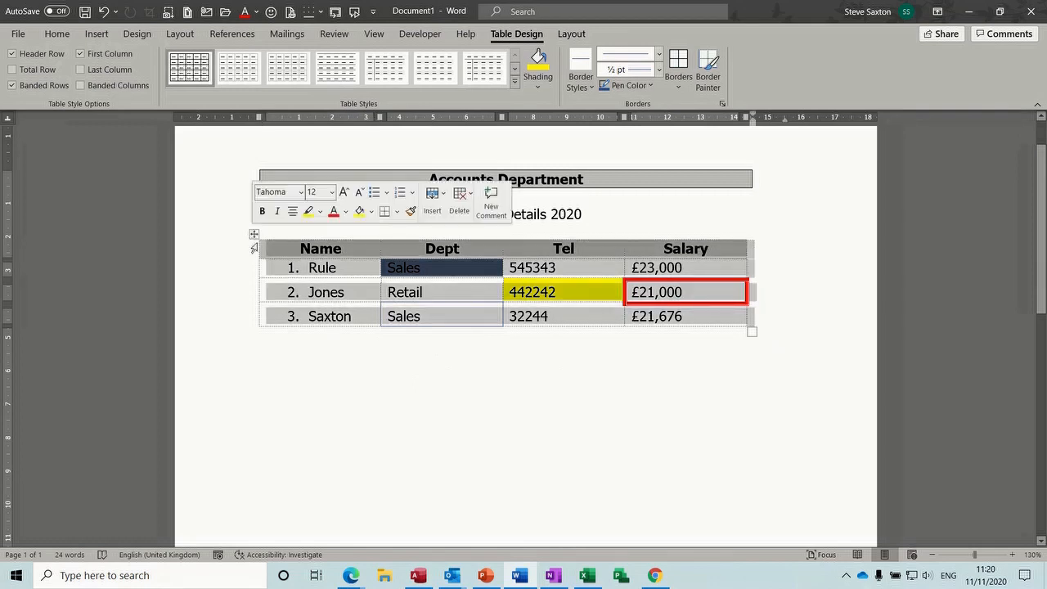
{"action": "key", "text": "Delete"}
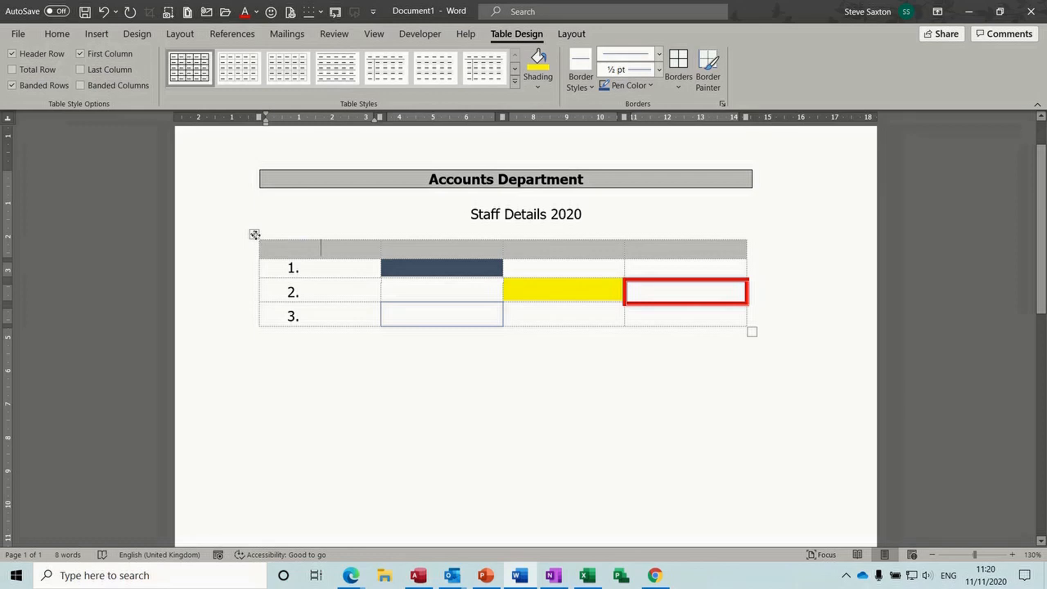
{"action": "left_click", "coordinate": [255, 234]}
{"action": "key", "text": "Left"}
{"action": "right_click", "coordinate": [254, 234]}
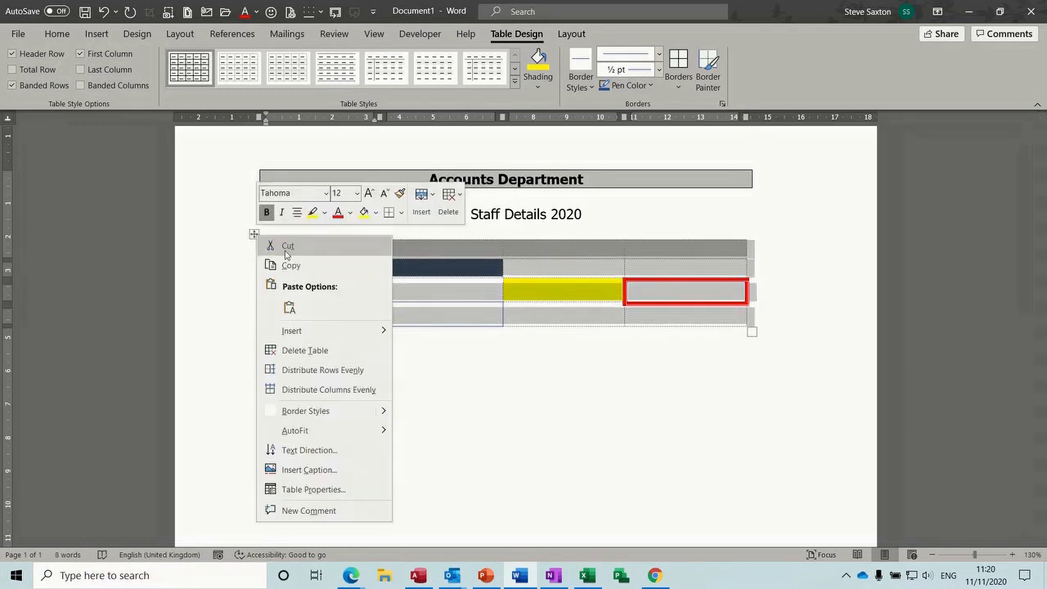
{"action": "left_click", "coordinate": [286, 245]}
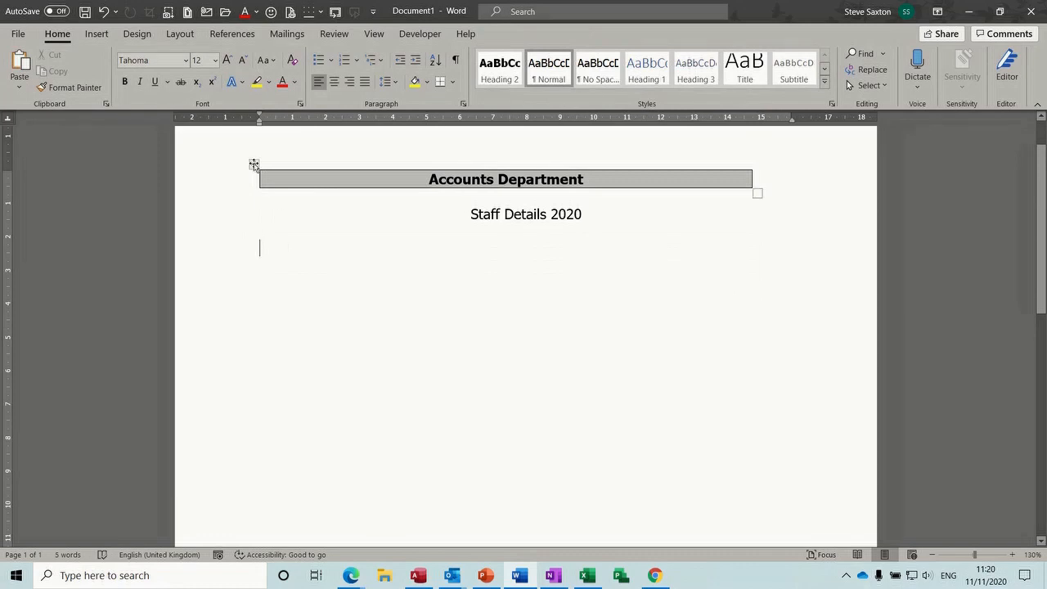
Cut the Accounts Department table and delete the Staff Details 2020 heading
{"action": "left_click", "coordinate": [254, 164]}
{"action": "right_click", "coordinate": [253, 164]}
{"action": "left_click", "coordinate": [275, 174]}
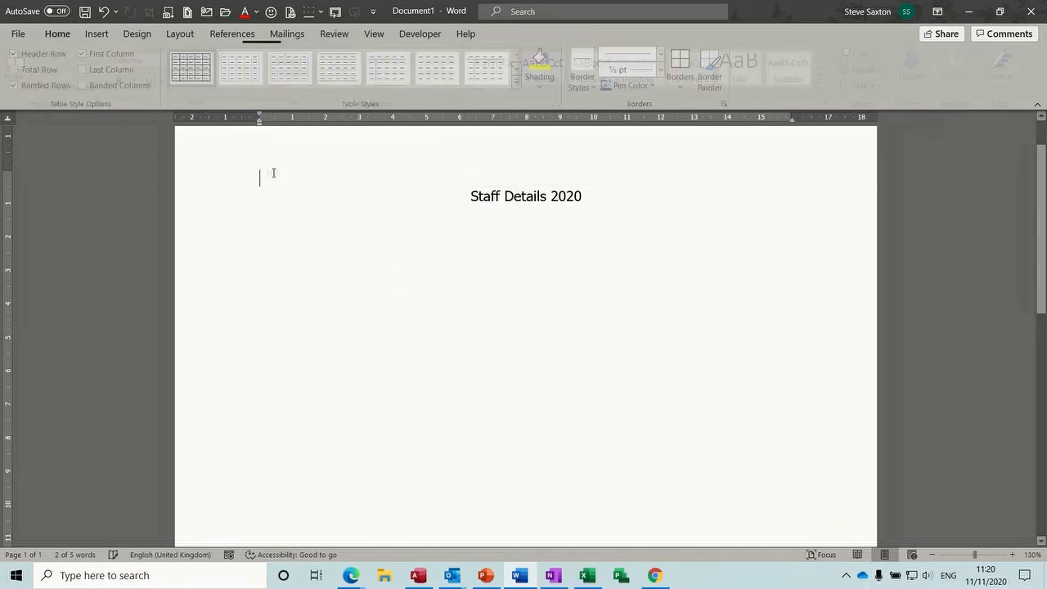
{"action": "left_click_drag", "start_coordinate": [428, 187], "coordinate": [694, 208]}
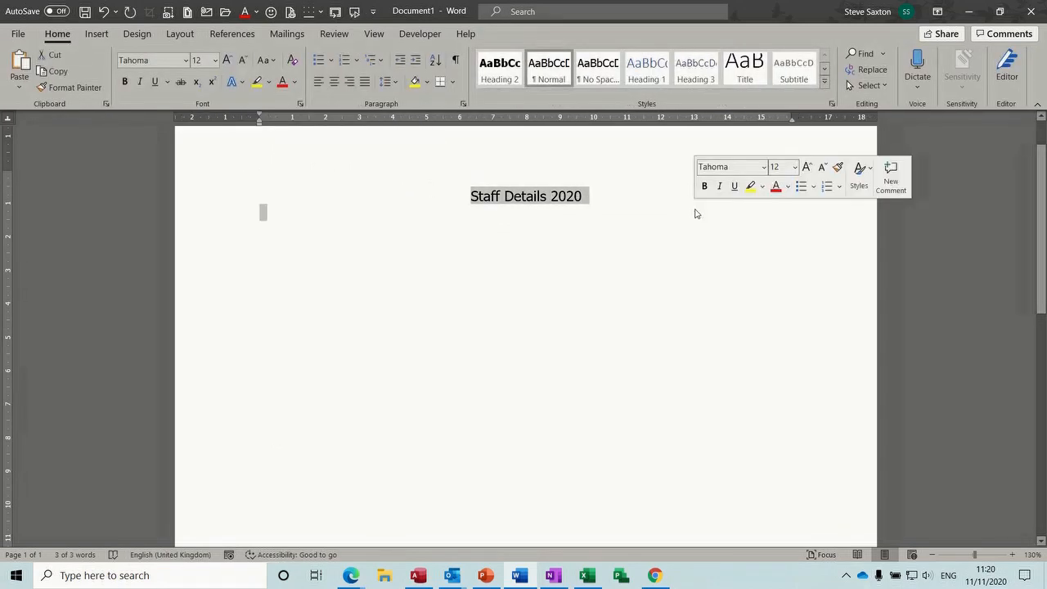
{"action": "key", "text": "Delete"}
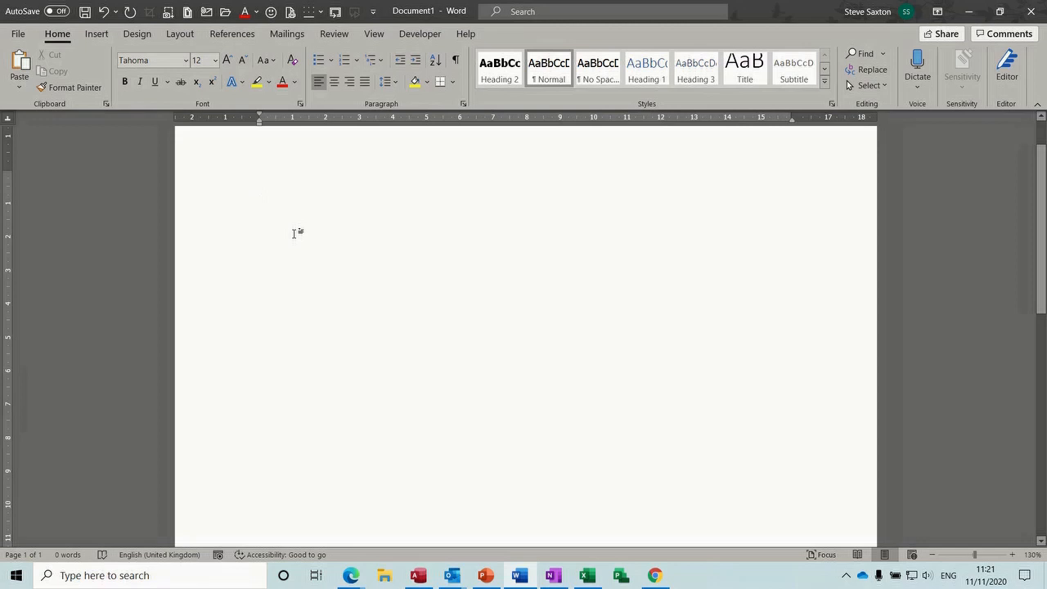
Switch to Draw Table and draw the outer box of a new table
{"action": "left_click", "coordinate": [96, 33]}
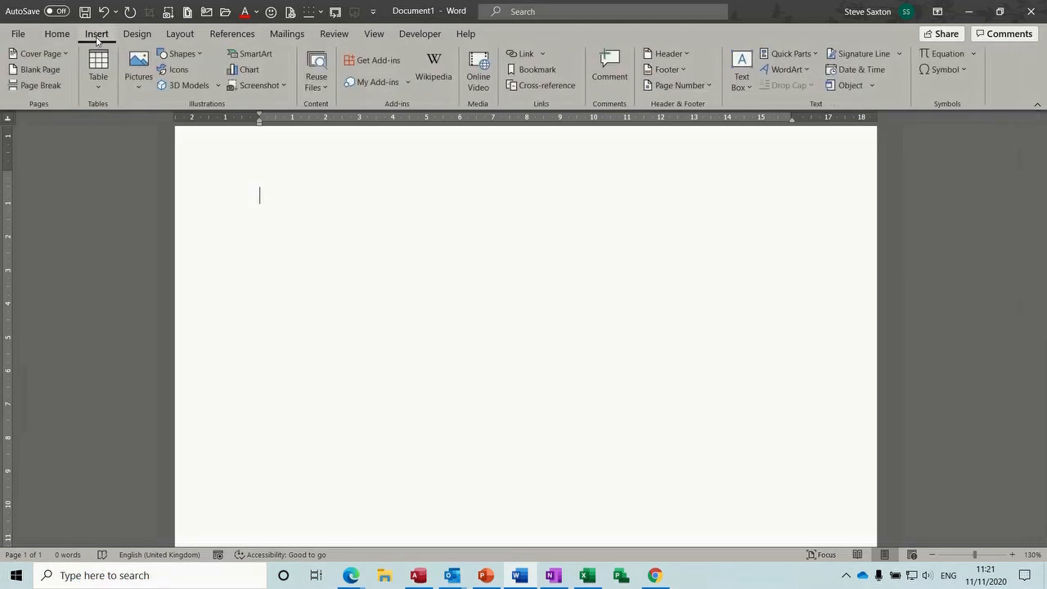
{"action": "left_click", "coordinate": [106, 92]}
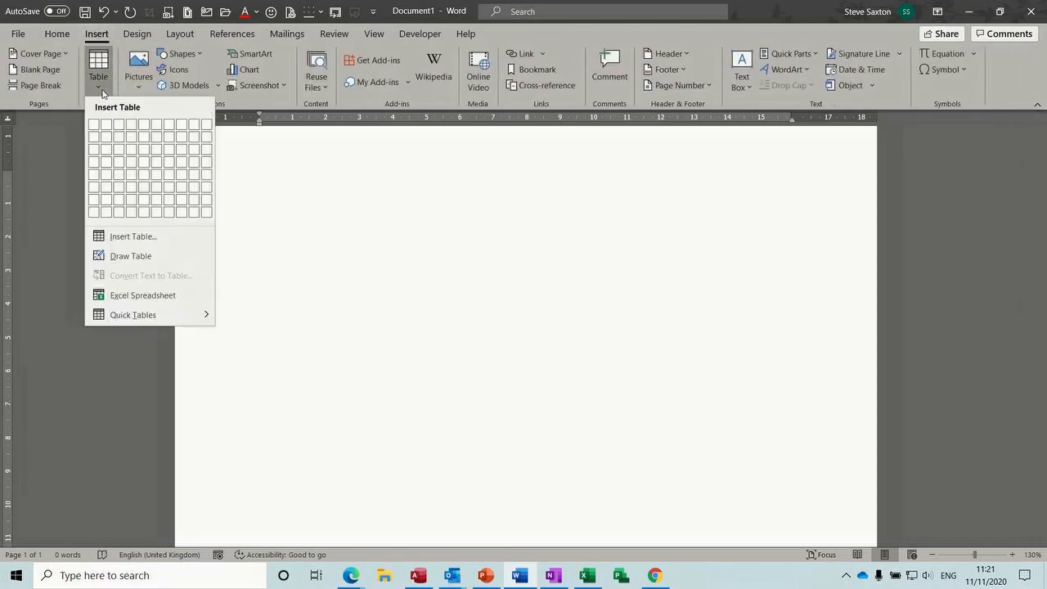
{"action": "left_click", "coordinate": [125, 259]}
{"action": "mouse_move", "coordinate": [264, 188]}
{"action": "left_mouse_down"}
{"action": "mouse_move", "coordinate": [568, 320]}
{"action": "mouse_move", "coordinate": [704, 353]}
{"action": "left_mouse_up"}
Draw three vertical dividers and three horizontal lines to make four columns and four rows
{"action": "left_click_drag", "start_coordinate": [298, 187], "coordinate": [308, 325]}
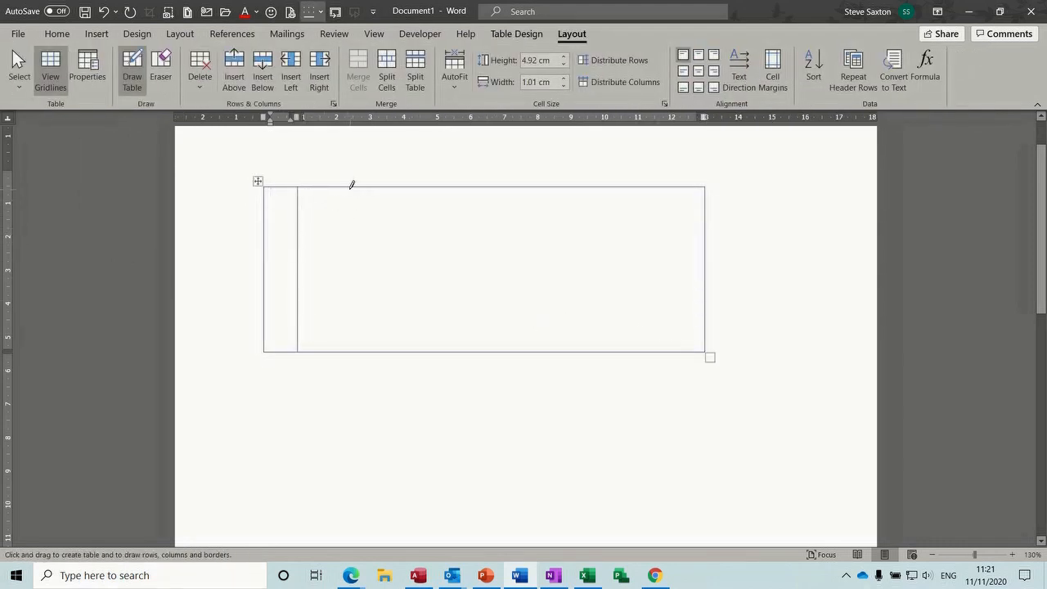
{"action": "left_click_drag", "start_coordinate": [345, 185], "coordinate": [351, 330]}
{"action": "left_click_drag", "start_coordinate": [397, 187], "coordinate": [398, 322]}
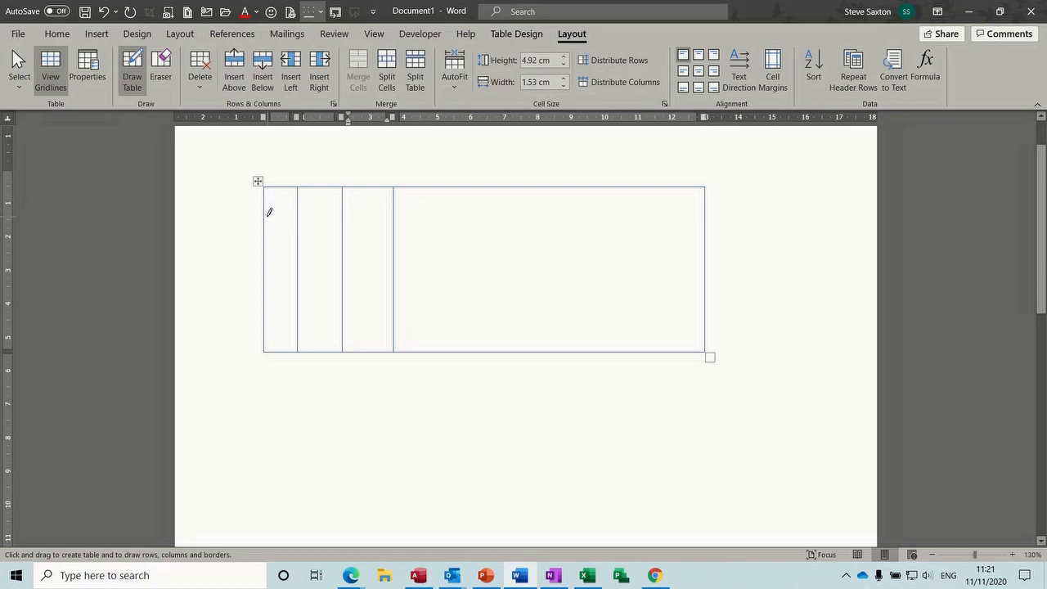
{"action": "left_click_drag", "start_coordinate": [269, 212], "coordinate": [586, 208]}
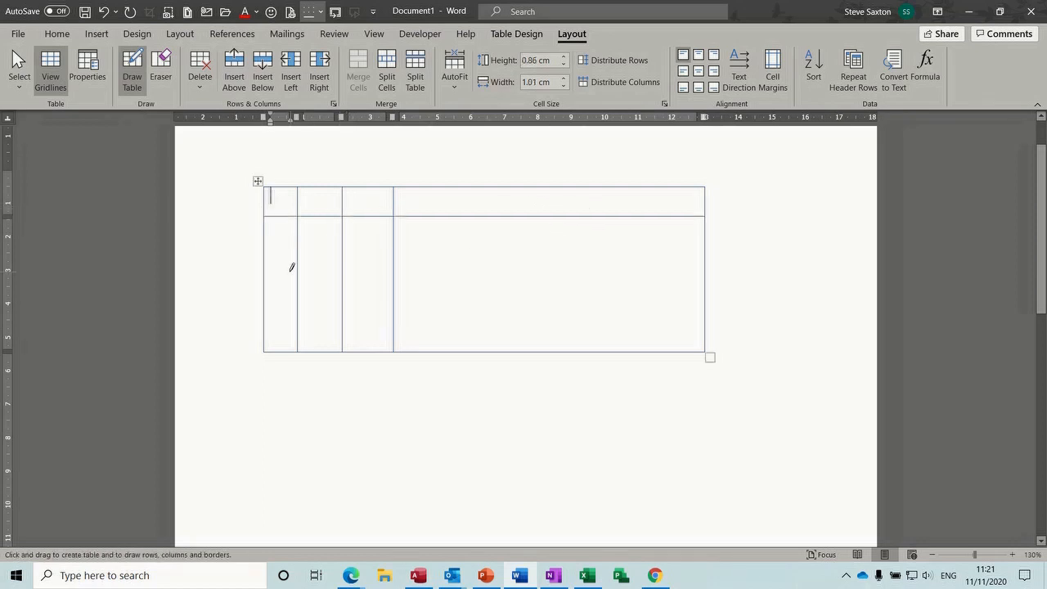
{"action": "left_click_drag", "start_coordinate": [271, 257], "coordinate": [631, 259]}
{"action": "left_click_drag", "start_coordinate": [269, 294], "coordinate": [655, 291]}
Make the first three columns equal width at 1.29 cm each
{"action": "left_click", "coordinate": [131, 74]}
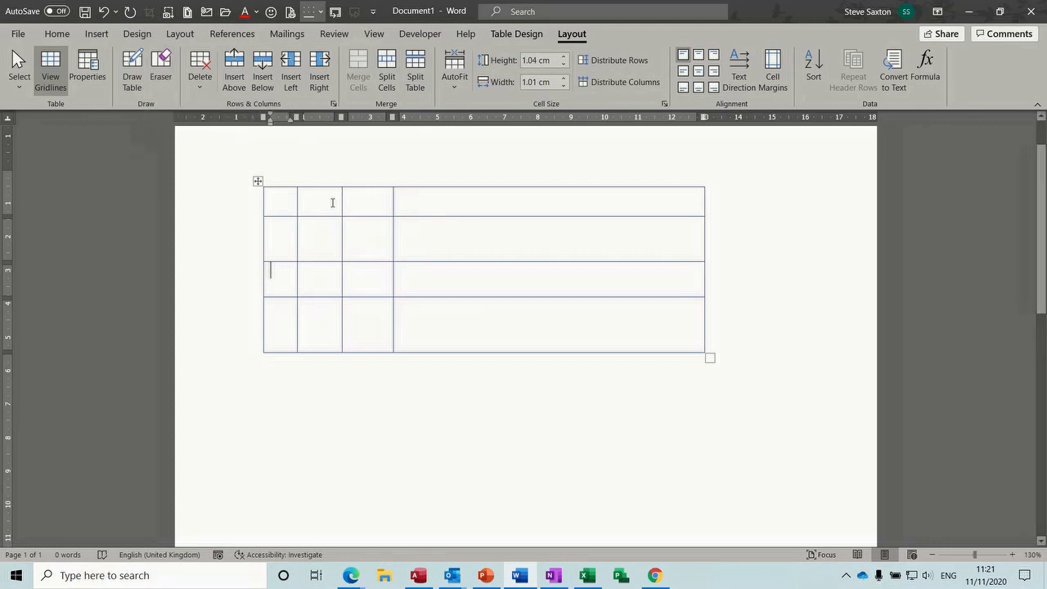
{"action": "mouse_move", "coordinate": [281, 201]}
{"action": "left_mouse_down"}
{"action": "mouse_move", "coordinate": [322, 234]}
{"action": "mouse_move", "coordinate": [357, 290]}
{"action": "mouse_move", "coordinate": [365, 329]}
{"action": "left_mouse_up"}
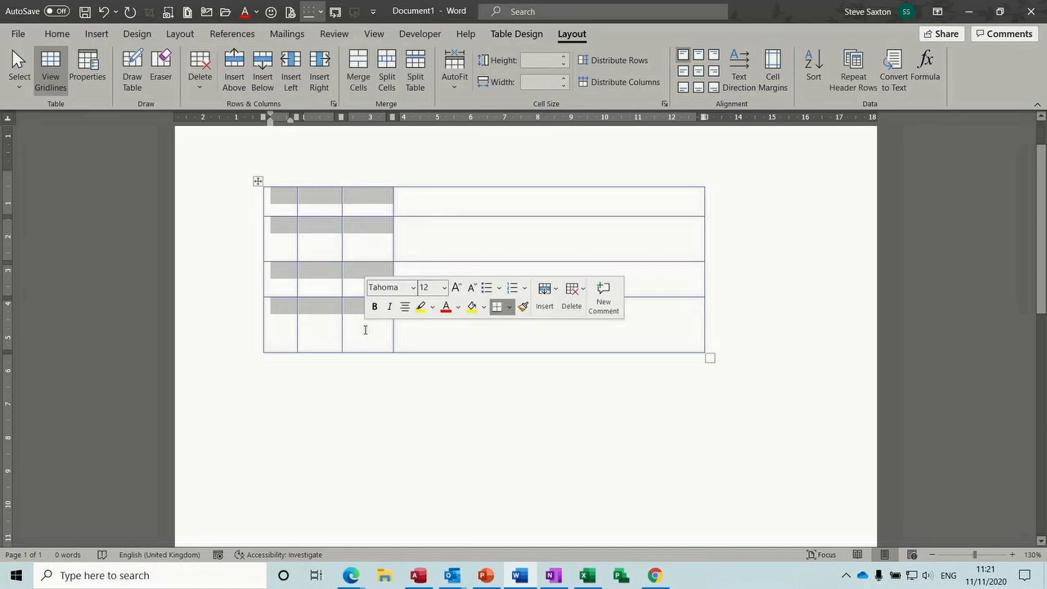
{"action": "left_click", "coordinate": [642, 85]}
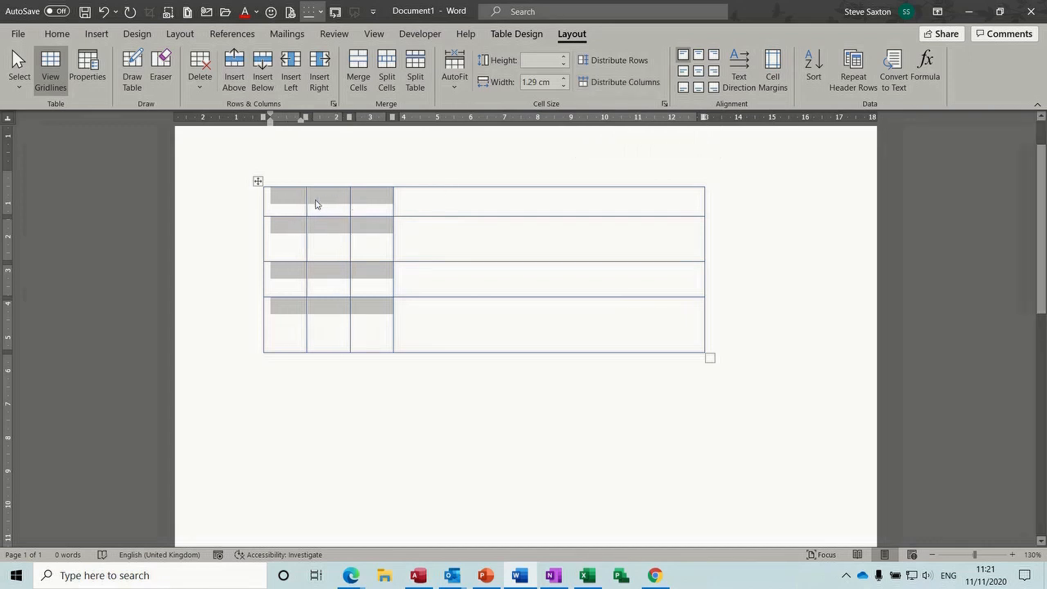
Make all four table rows equal height at 1.22 cm each
{"action": "left_click_drag", "start_coordinate": [266, 205], "coordinate": [450, 353]}
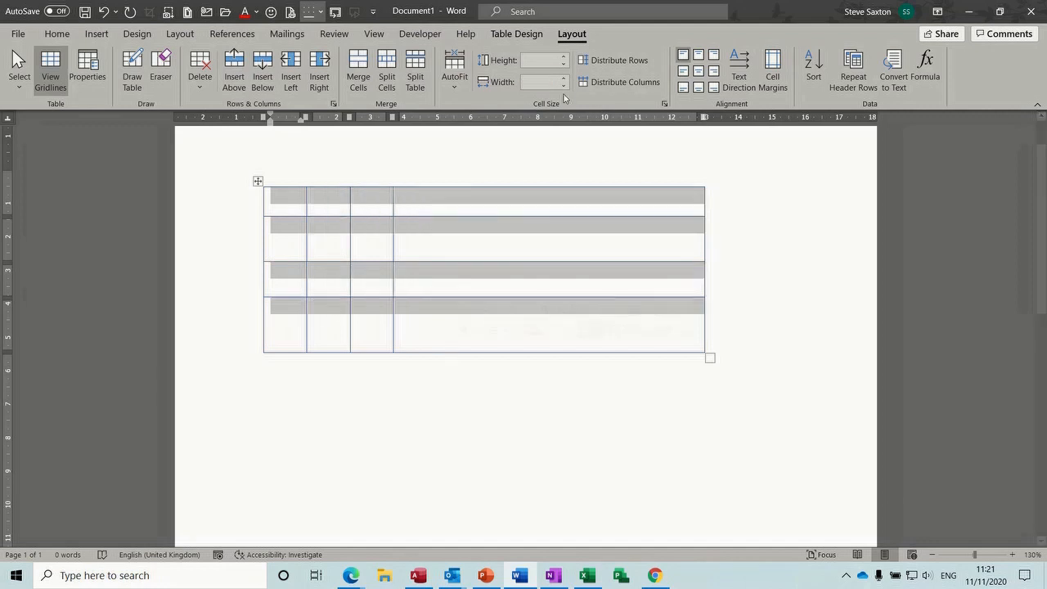
{"action": "left_click", "coordinate": [623, 60]}
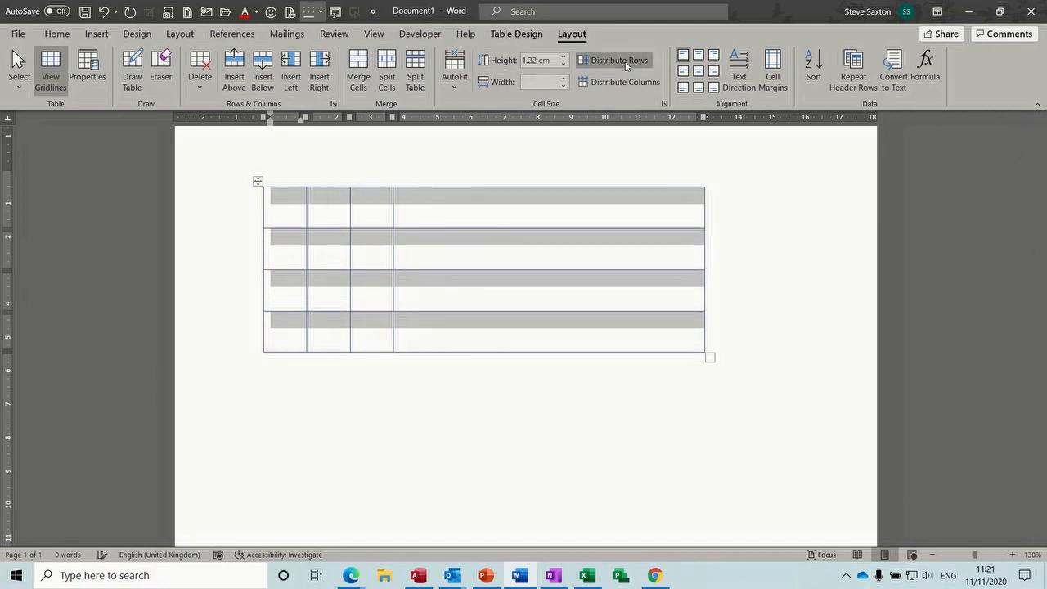
{"action": "left_click", "coordinate": [517, 255]}
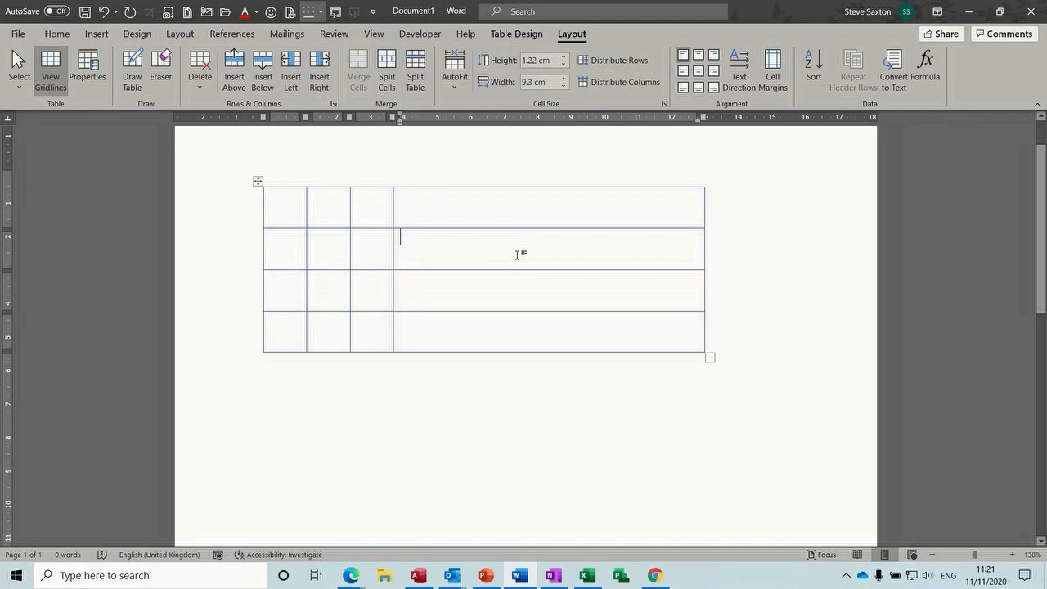
Type a first name in the top wide cell and try top-centre, top-right, centre and top-left alignments
{"action": "left_click", "coordinate": [452, 212]}
{"action": "type", "text": "steve"}
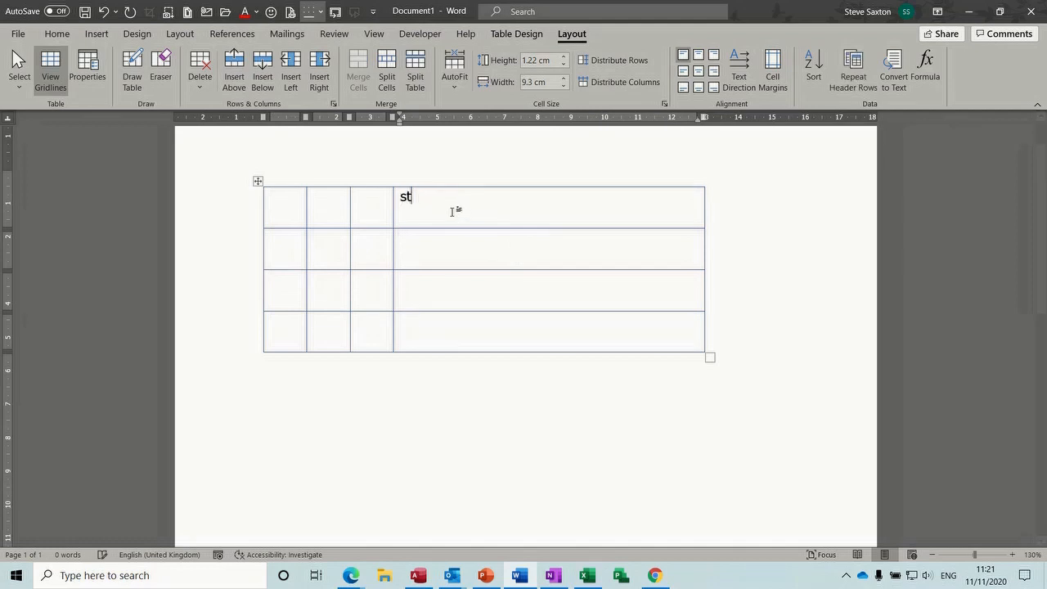
{"action": "left_click", "coordinate": [462, 247]}
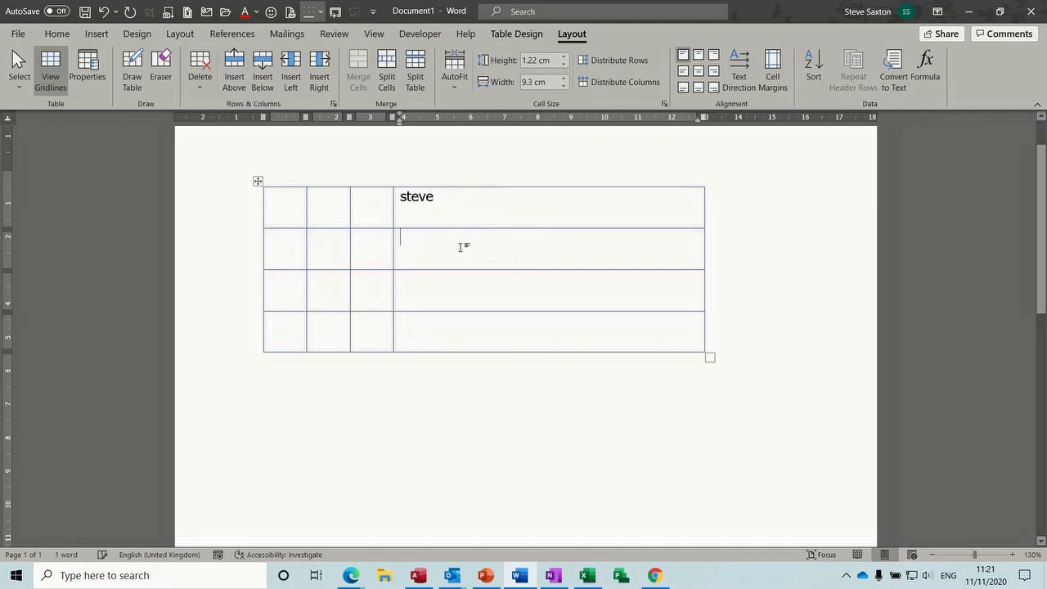
{"action": "left_click", "coordinate": [455, 202]}
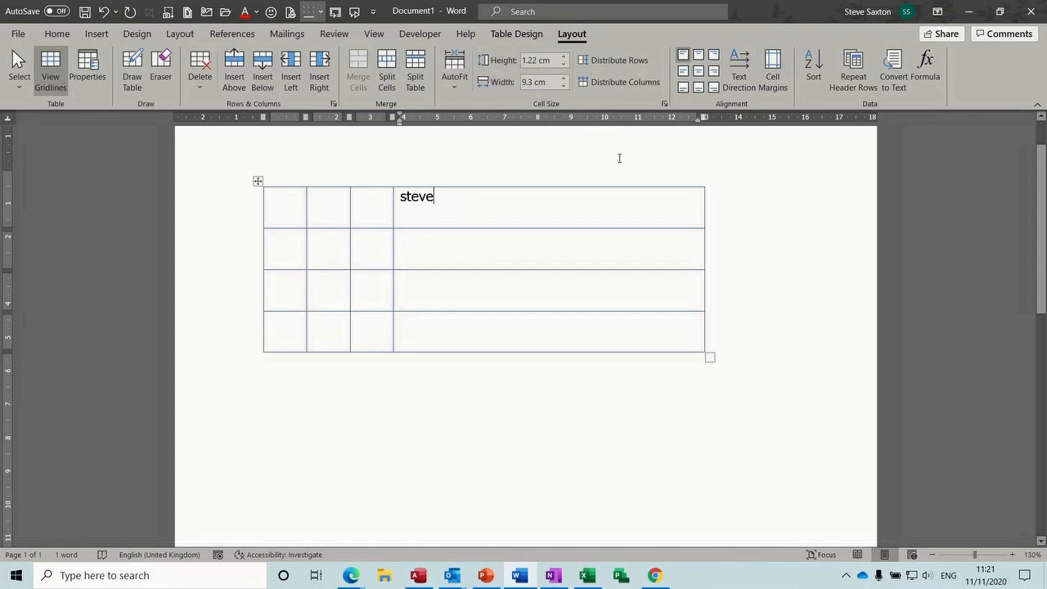
{"action": "left_click", "coordinate": [699, 55]}
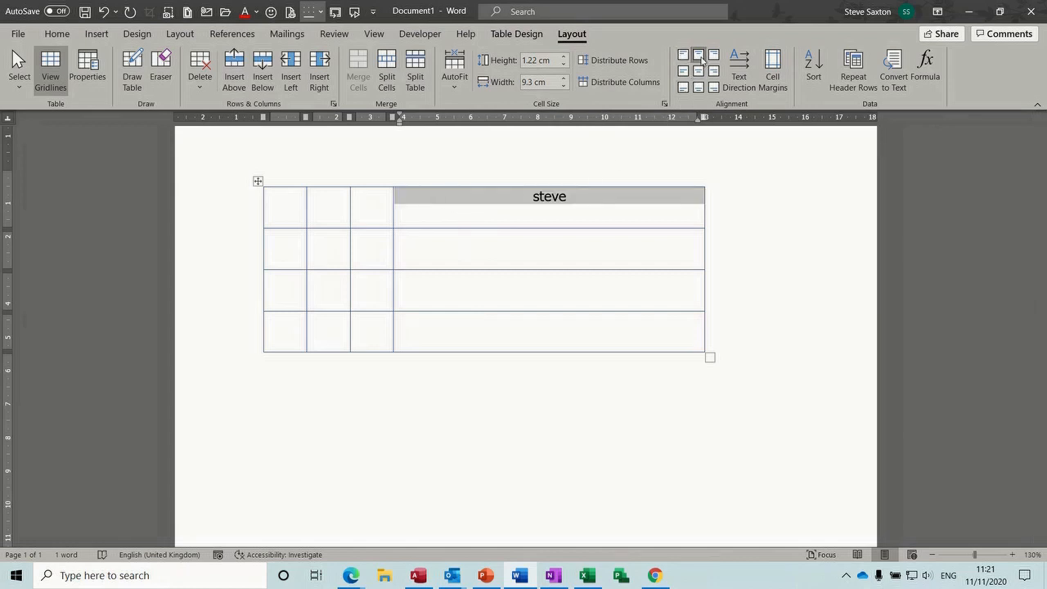
{"action": "left_click", "coordinate": [714, 54]}
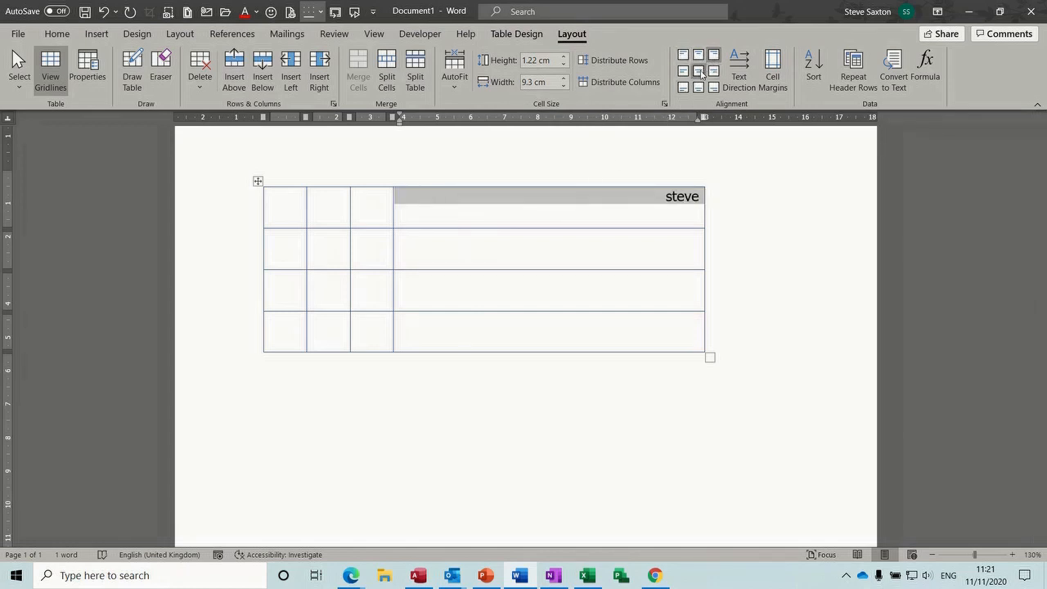
{"action": "left_click", "coordinate": [699, 71]}
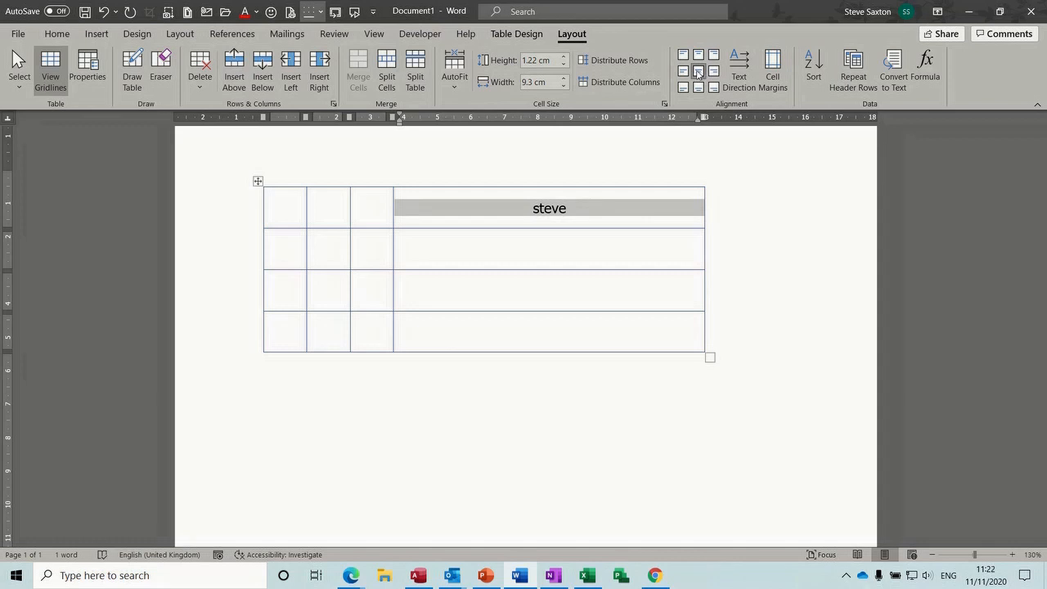
{"action": "left_click", "coordinate": [683, 54]}
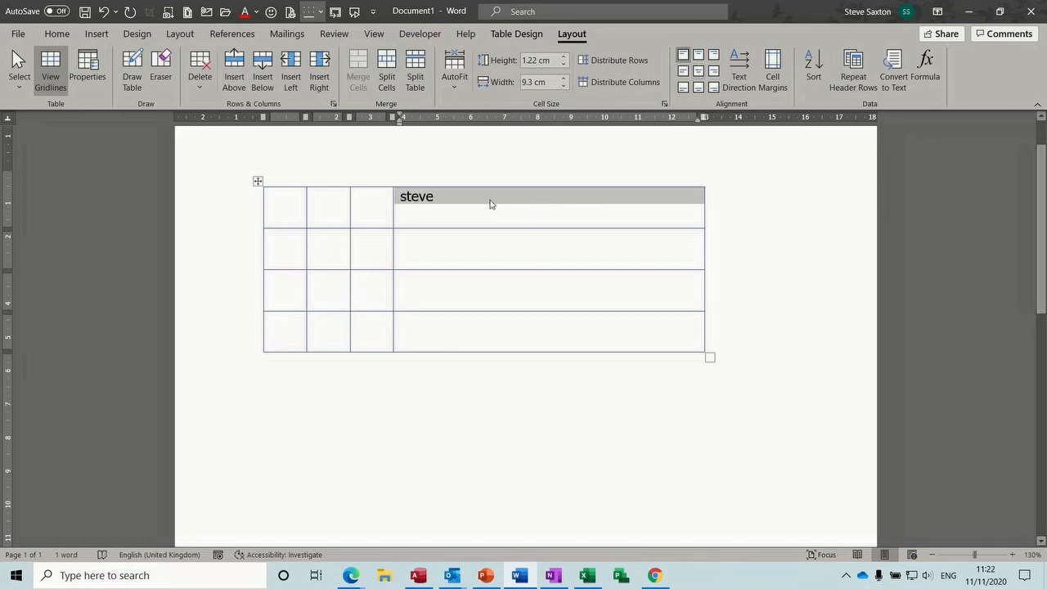
Add a new line after the name and centre it horizontally and vertically in the cell
{"action": "left_click", "coordinate": [491, 196]}
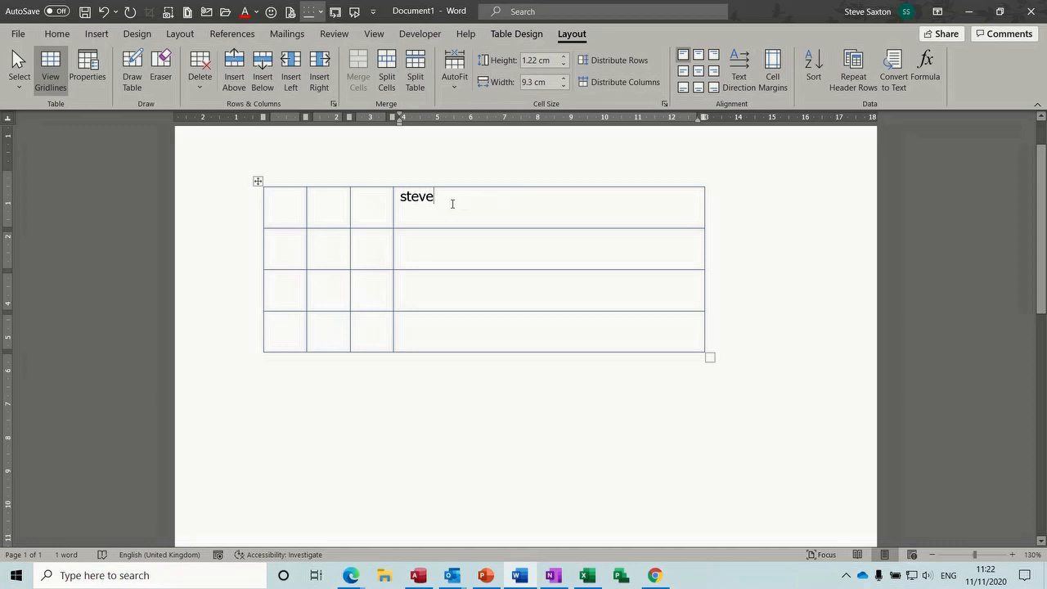
{"action": "key", "text": "Return"}
{"action": "left_click", "coordinate": [703, 72]}
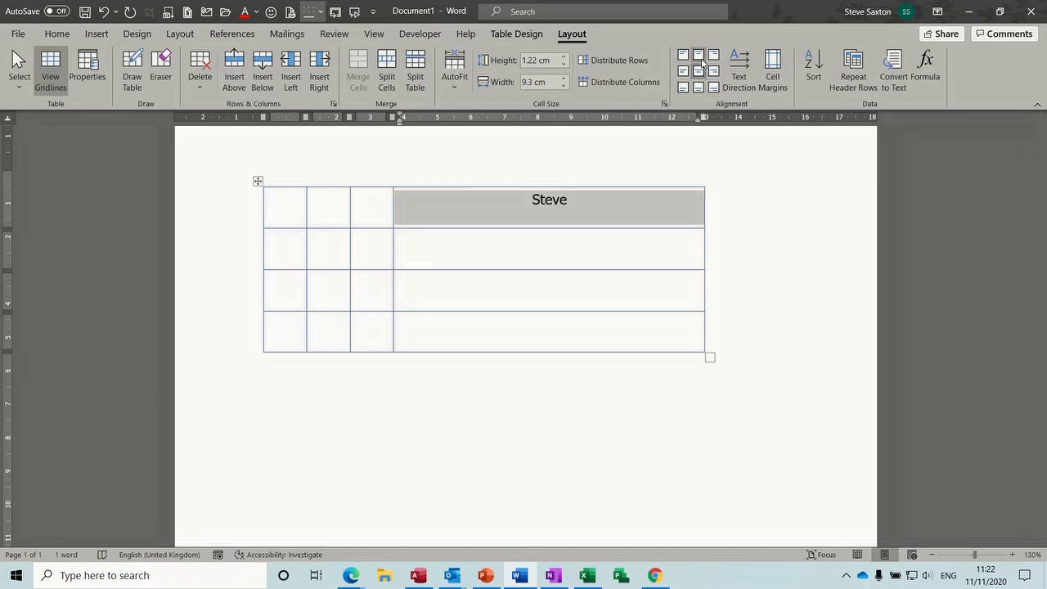
{"action": "left_click", "coordinate": [700, 58]}
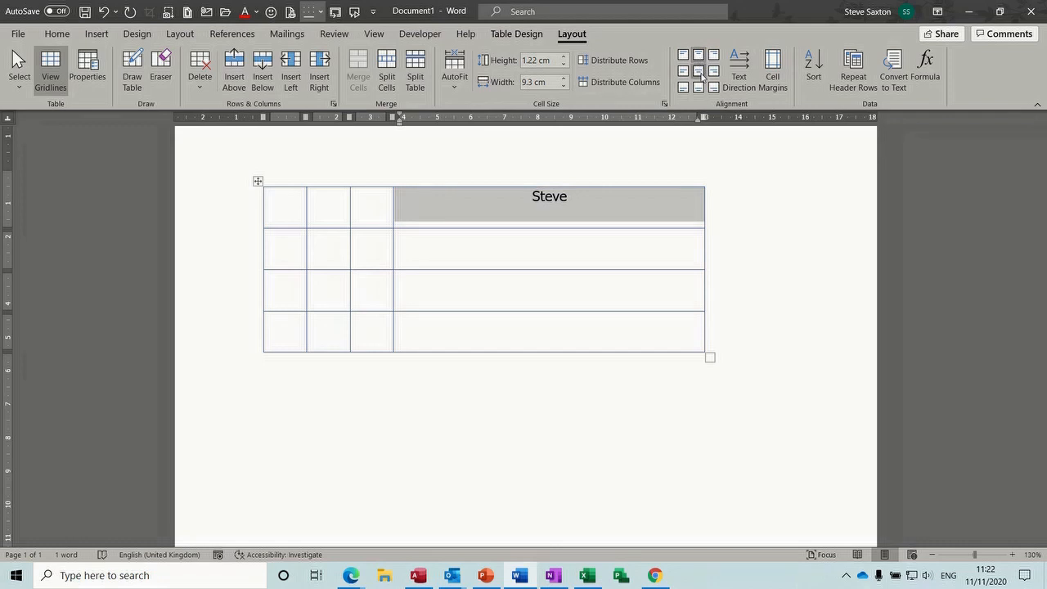
{"action": "left_click", "coordinate": [700, 73]}
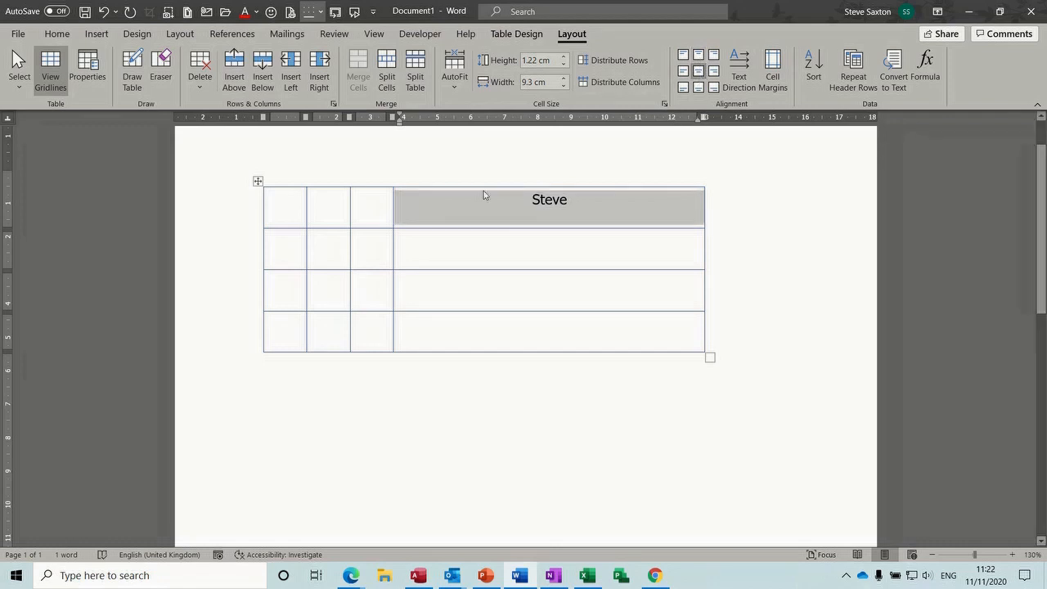
Delete the empty paragraph under the name with Show/Hide ¶ marks visible, then hide them
{"action": "left_click", "coordinate": [57, 35]}
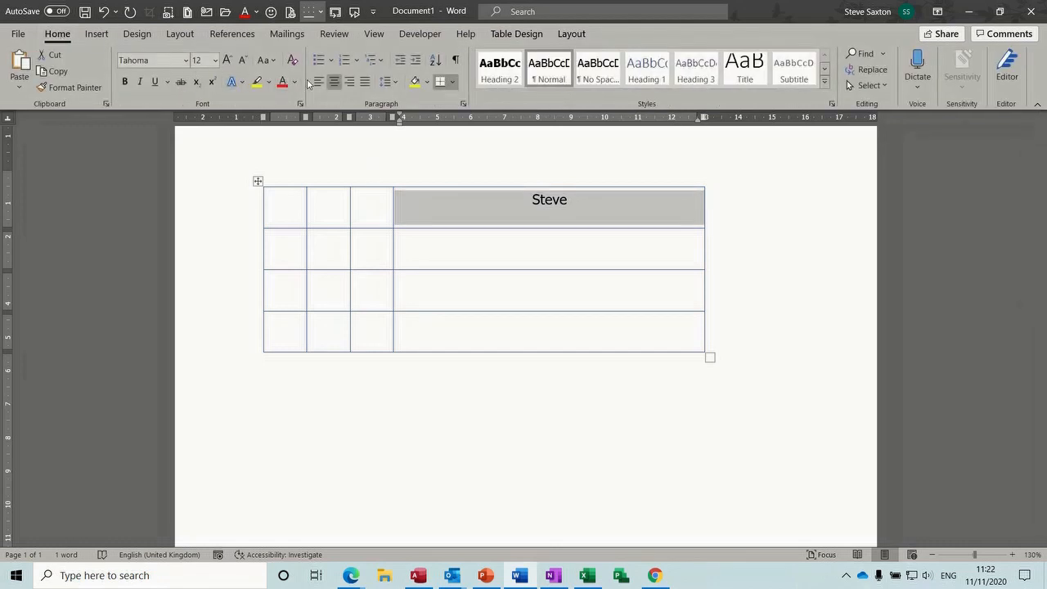
{"action": "left_click", "coordinate": [453, 62]}
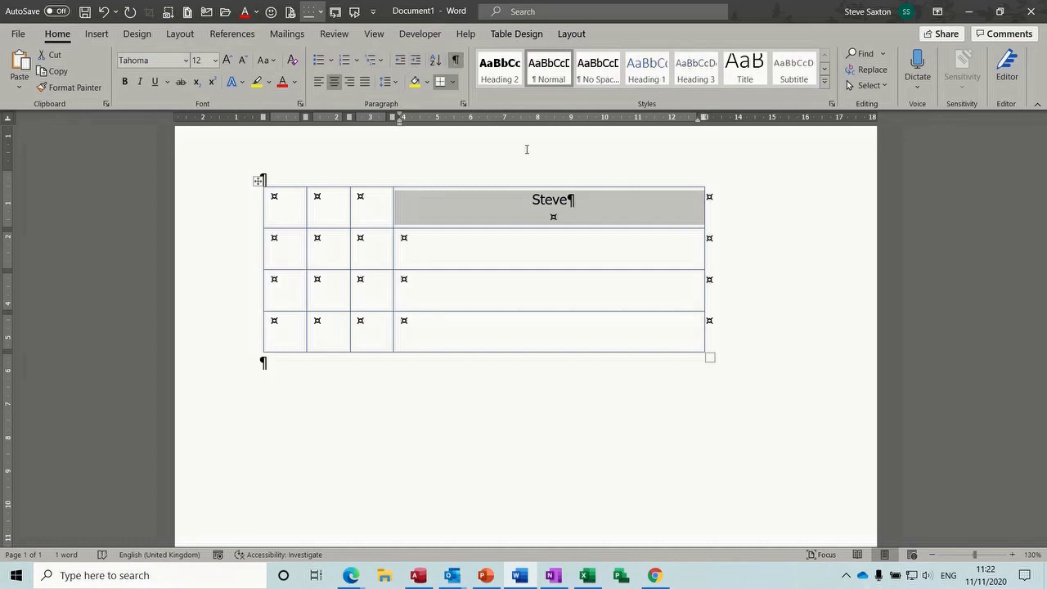
{"action": "left_click", "coordinate": [561, 217]}
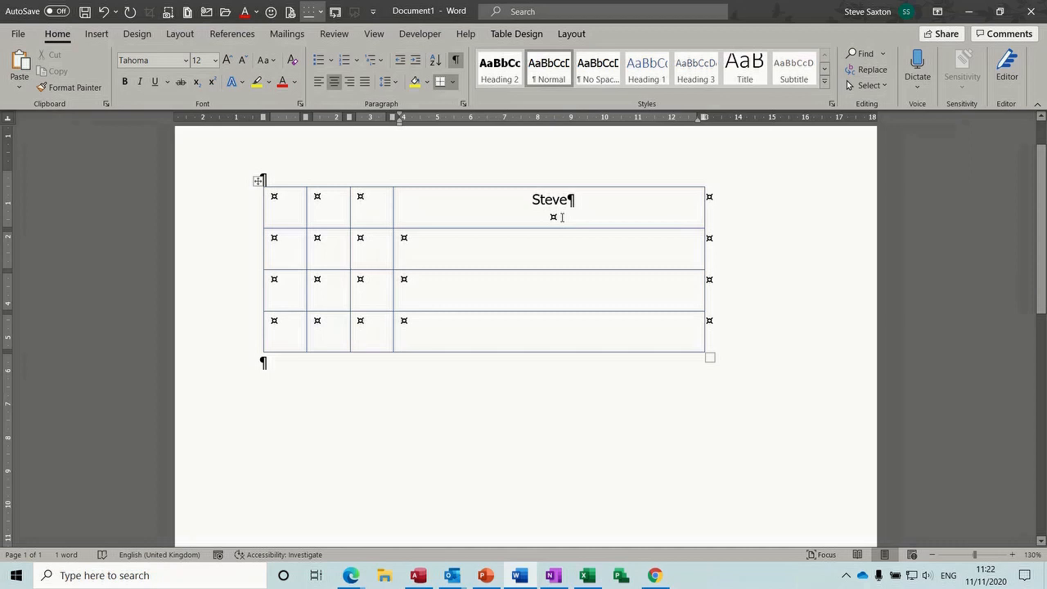
{"action": "key", "text": "BackSpace"}
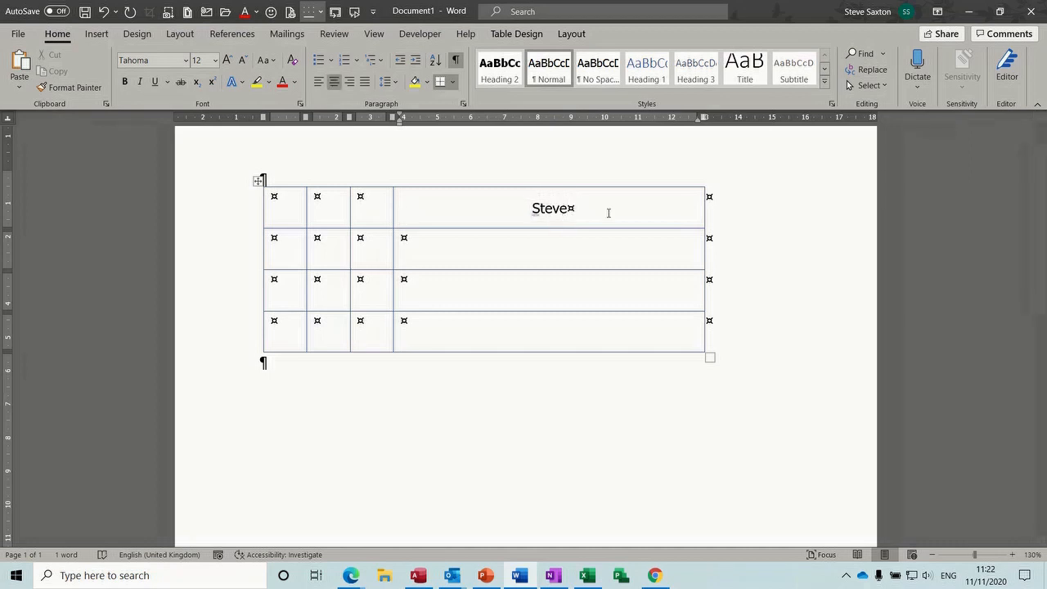
{"action": "left_click", "coordinate": [456, 62]}
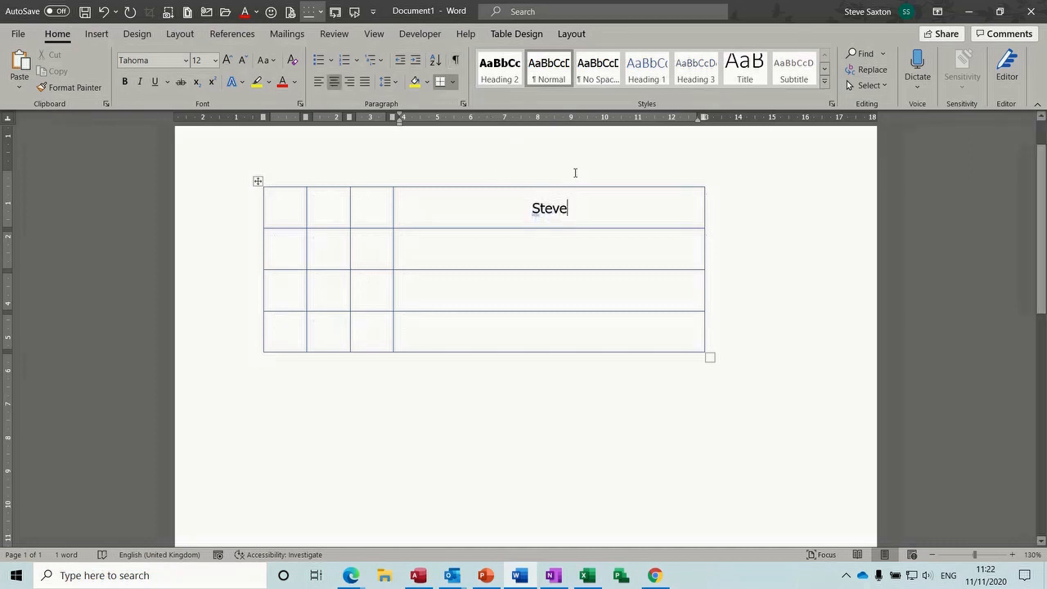
{"action": "left_click", "coordinate": [516, 34]}
{"action": "left_click", "coordinate": [571, 35]}
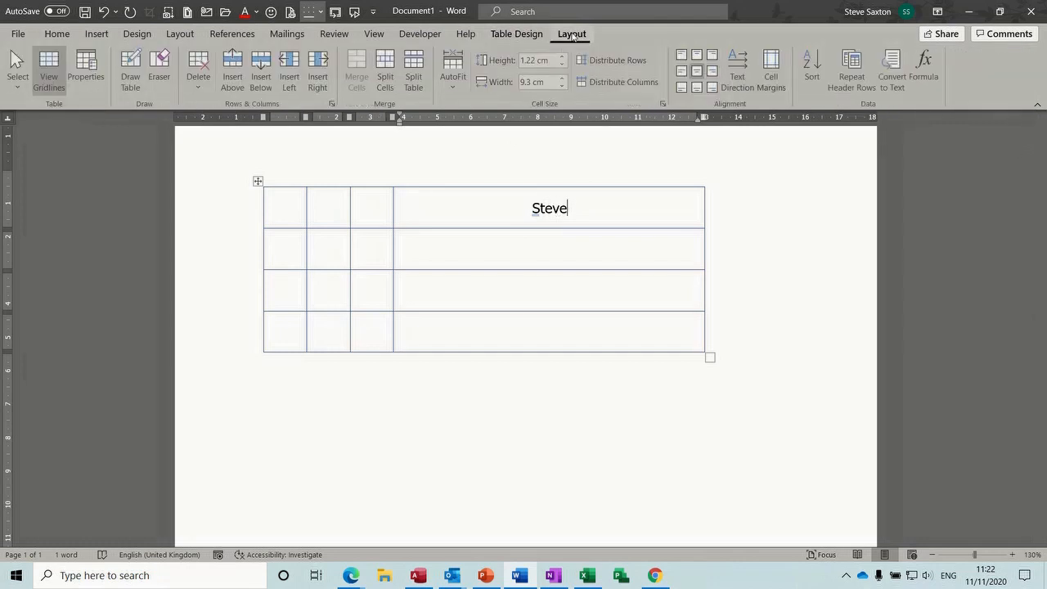
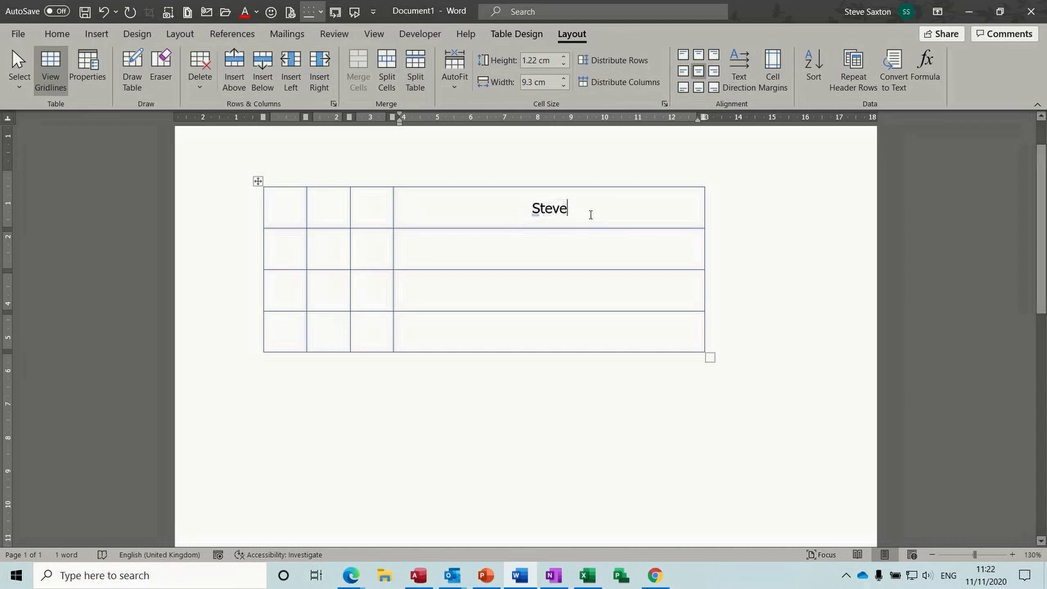
Rotate the name to vertical, flip it, then return it to horizontal text
{"action": "left_click", "coordinate": [739, 70]}
{"action": "left_click", "coordinate": [739, 70]}
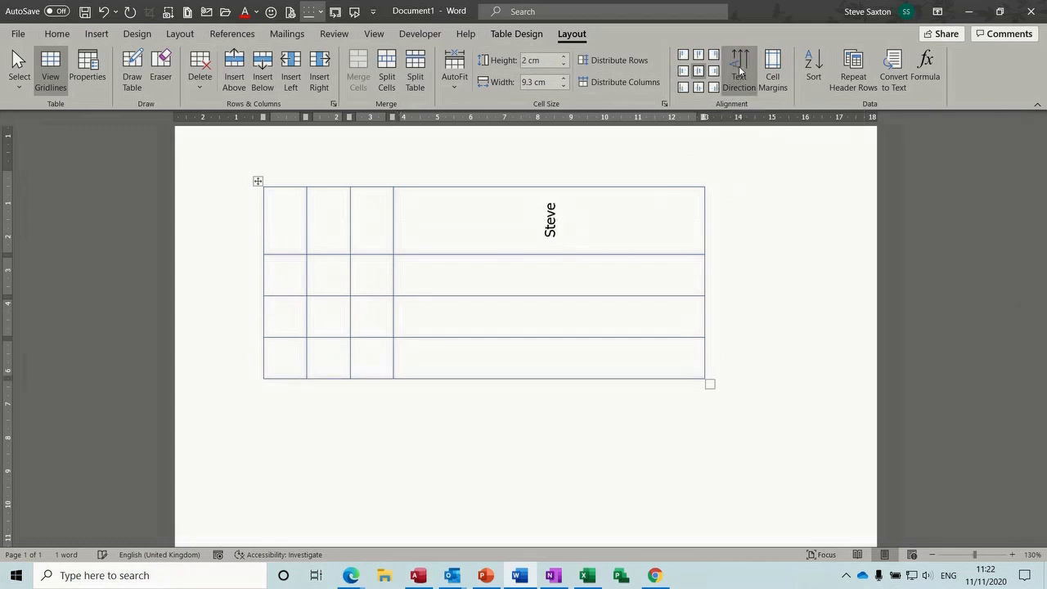
{"action": "left_click", "coordinate": [739, 71]}
Type Income in the third top cell, rotate it vertical and centre it
{"action": "left_click", "coordinate": [379, 206]}
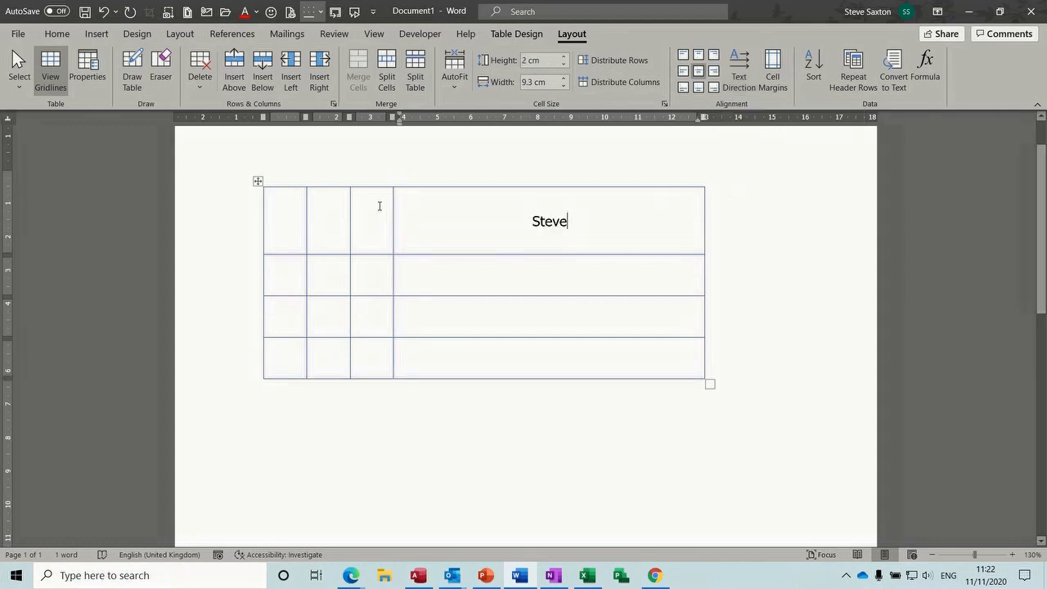
{"action": "type", "text": "Income"}
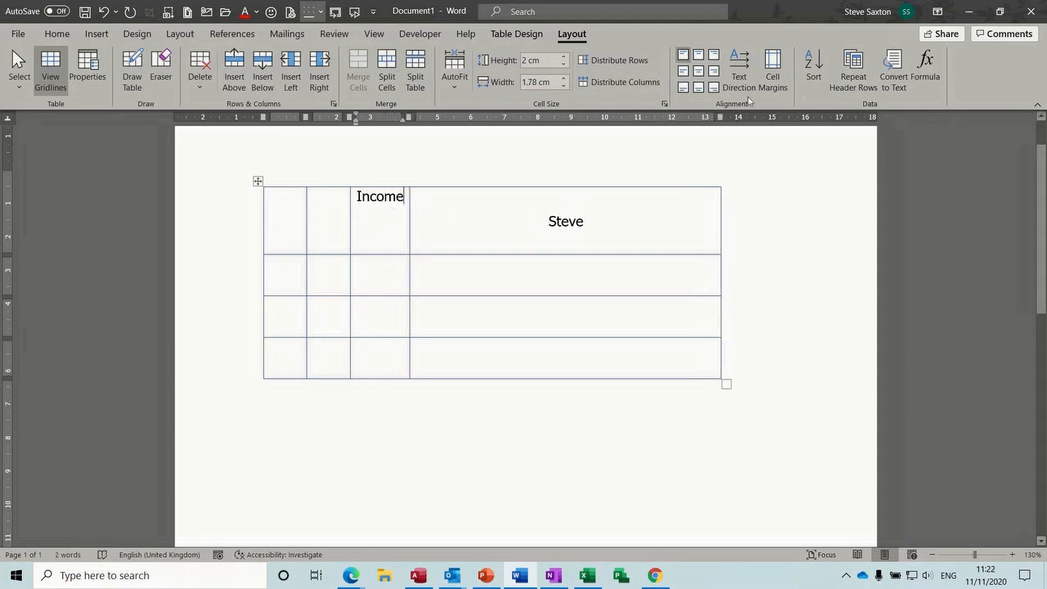
{"action": "left_click", "coordinate": [737, 68]}
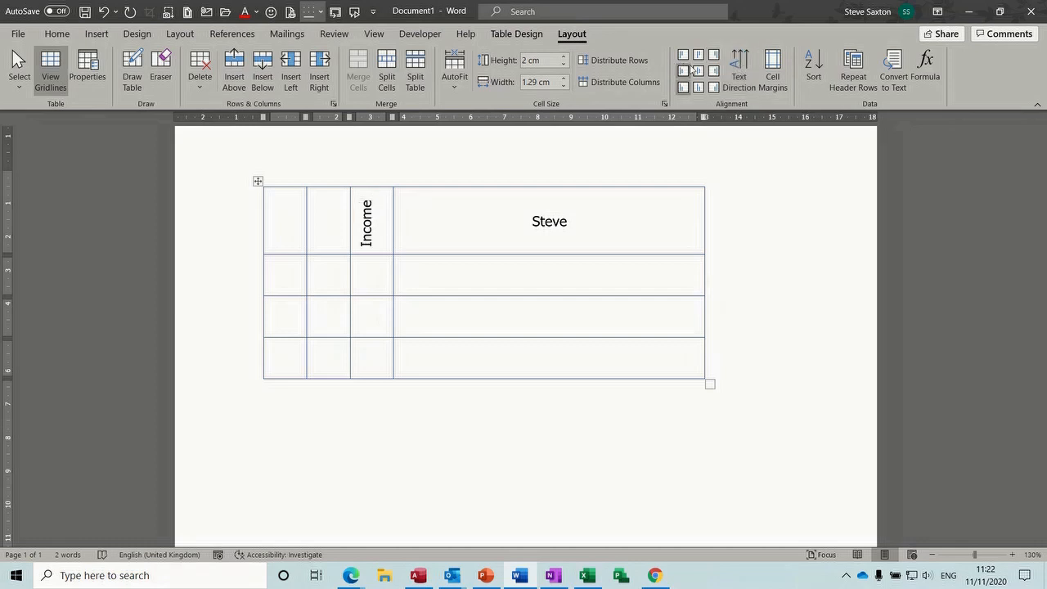
{"action": "left_click", "coordinate": [700, 72]}
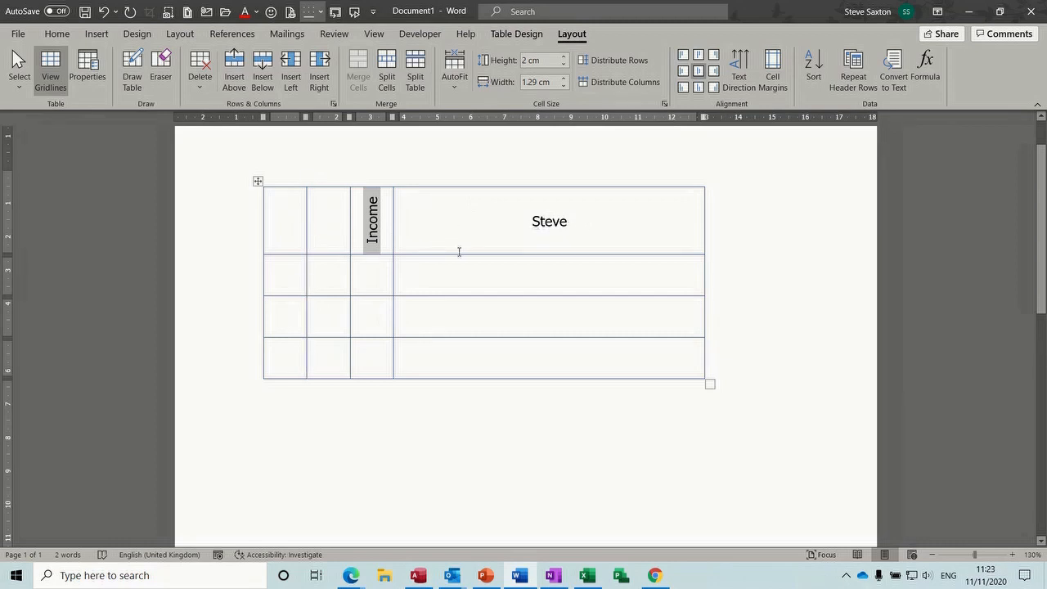
Set the table's alignment to Center in Table Properties
{"action": "left_click", "coordinate": [456, 95]}
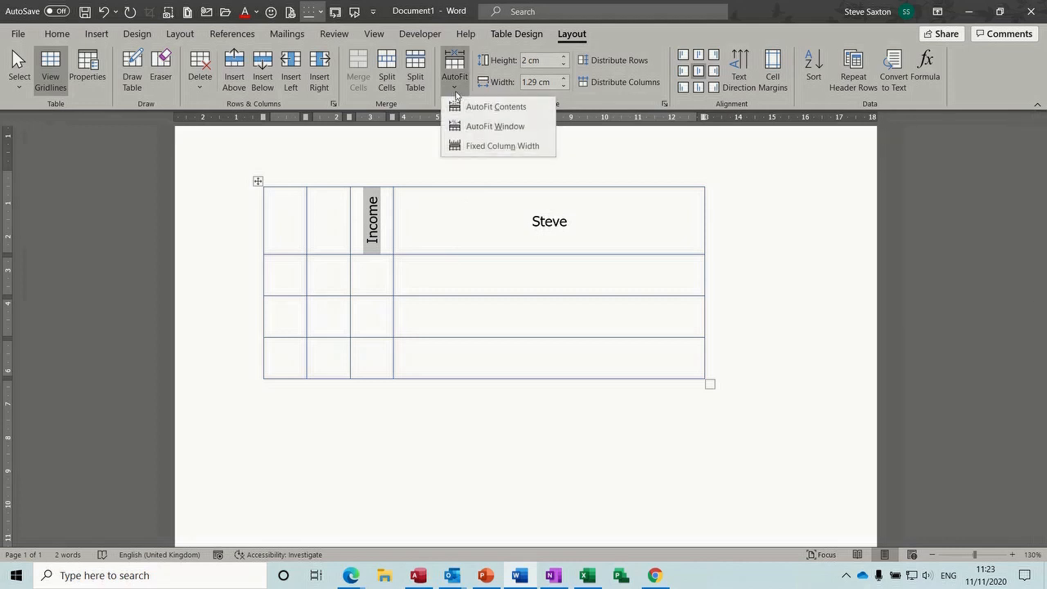
{"action": "left_click", "coordinate": [536, 210]}
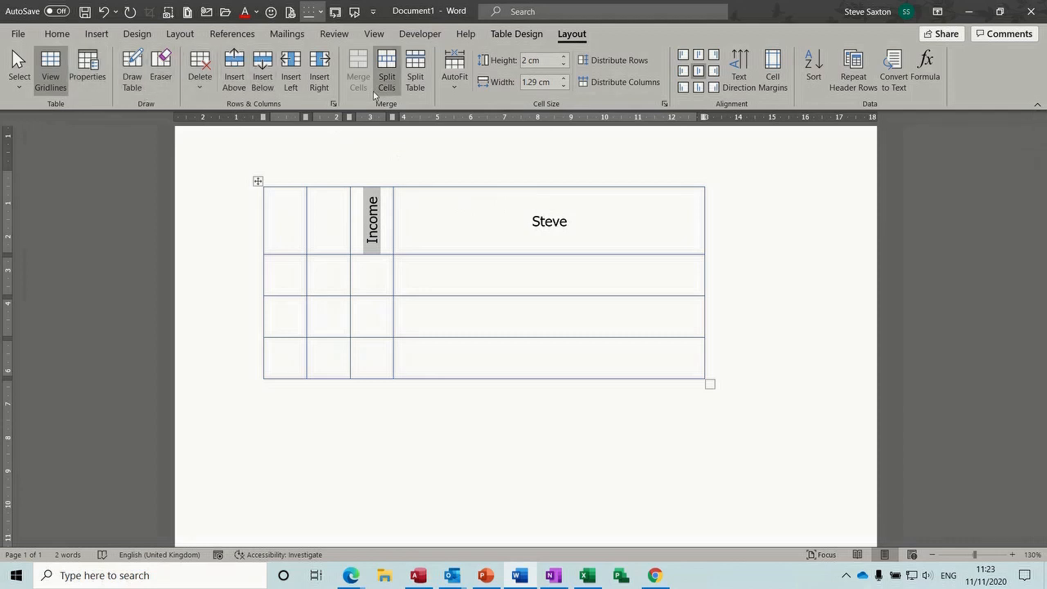
{"action": "left_click", "coordinate": [88, 70]}
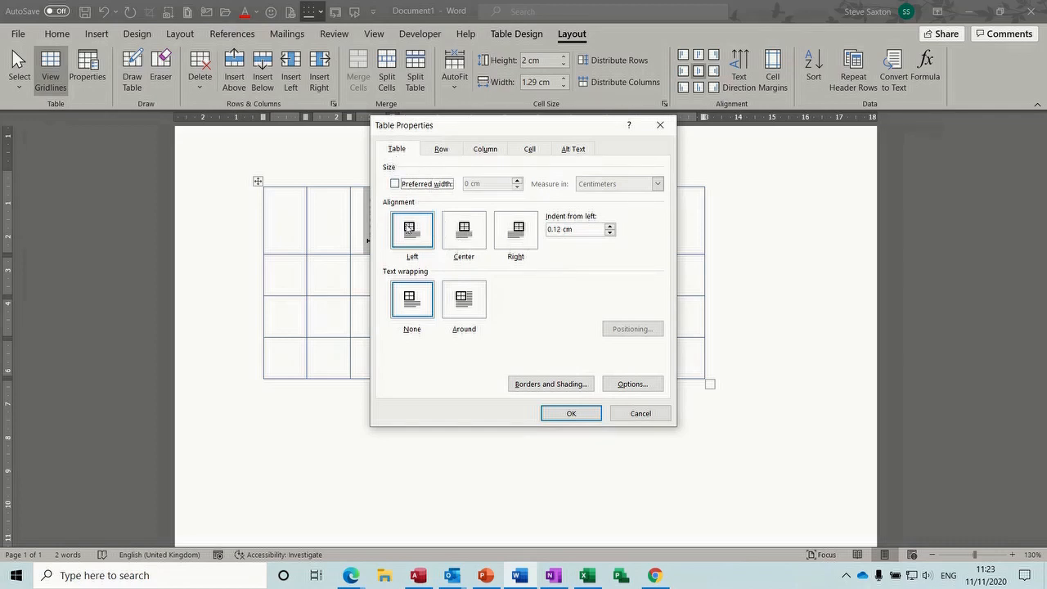
{"action": "left_click", "coordinate": [467, 231]}
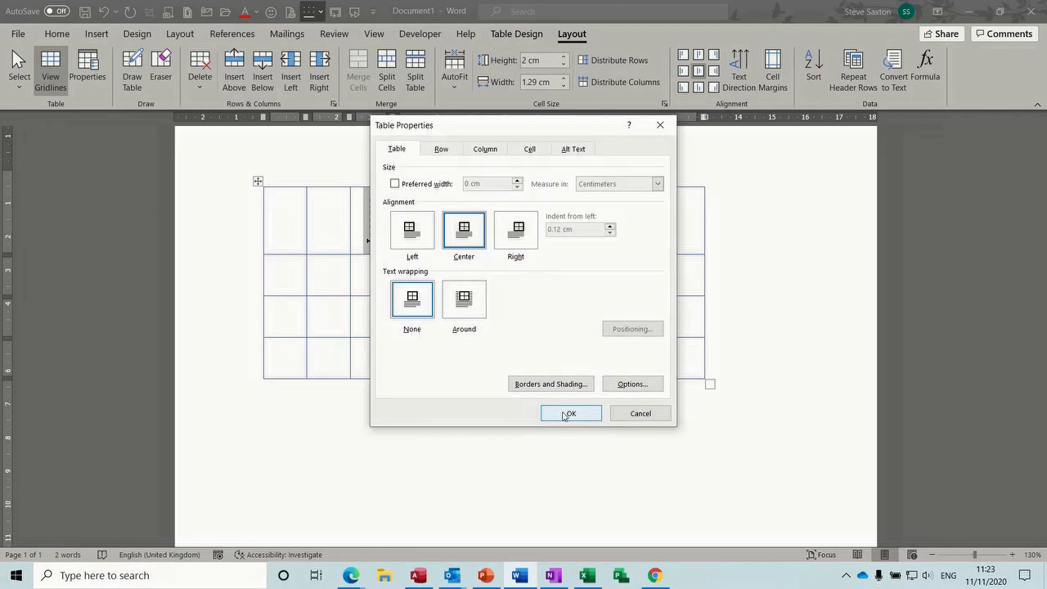
{"action": "left_click", "coordinate": [566, 414]}
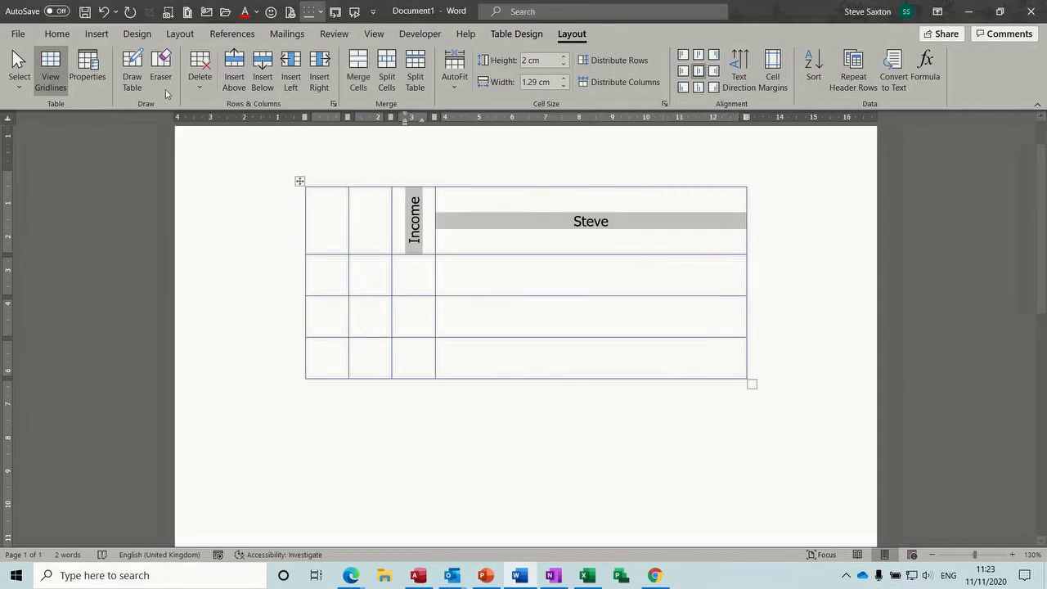
Review the Row, Column and Cell tabs of Table Properties, then cancel without changes
{"action": "left_click", "coordinate": [88, 72]}
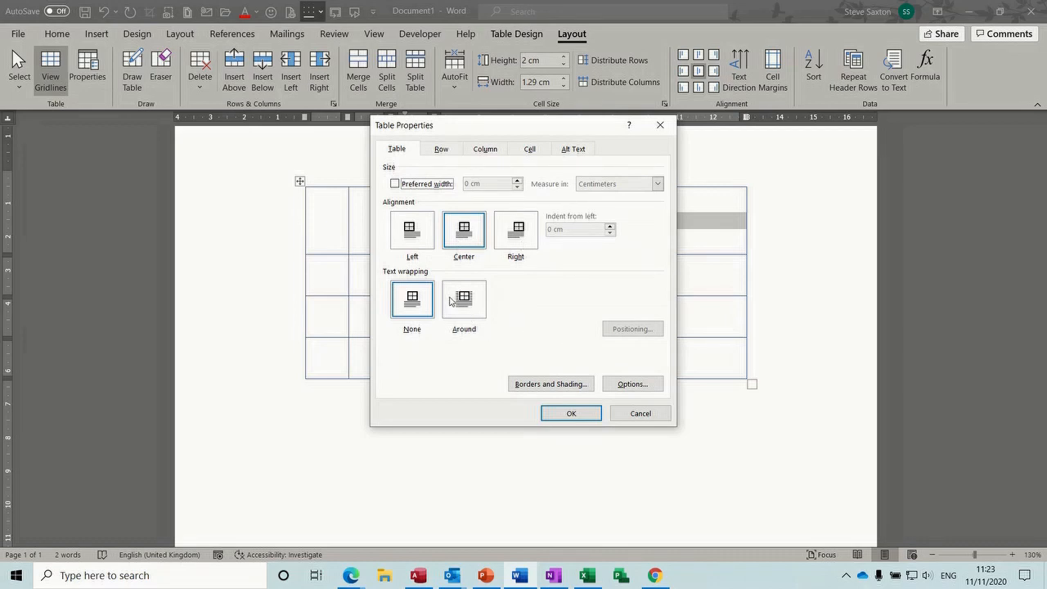
{"action": "left_click", "coordinate": [441, 149]}
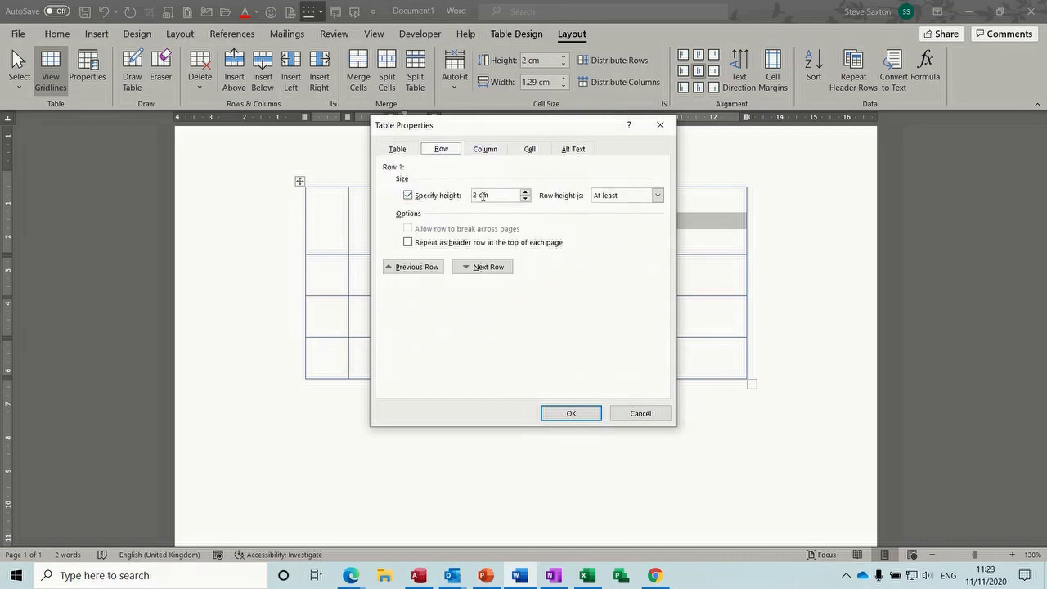
{"action": "left_click", "coordinate": [485, 149]}
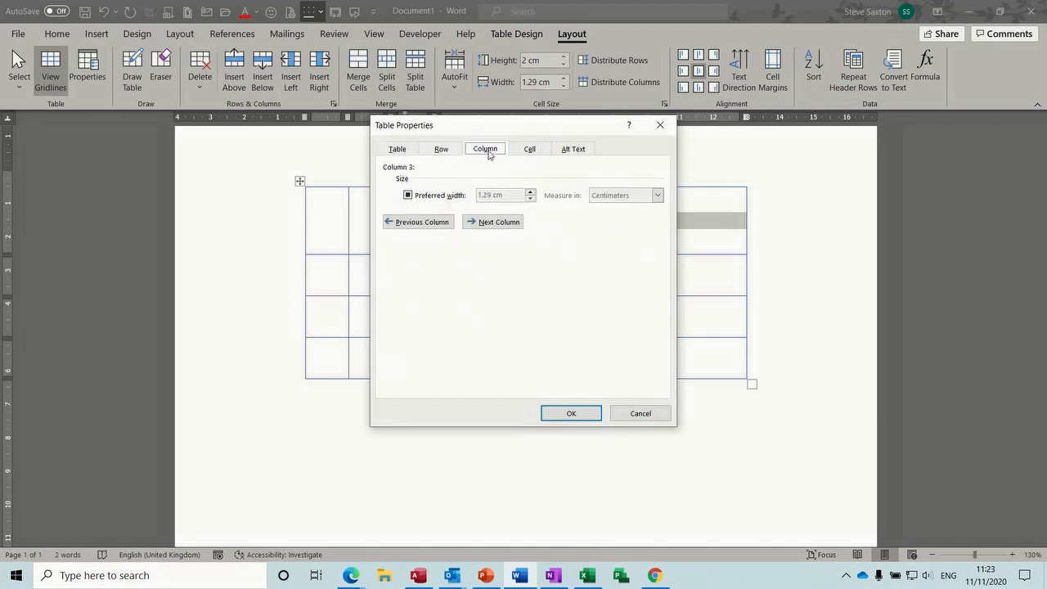
{"action": "left_click", "coordinate": [529, 149]}
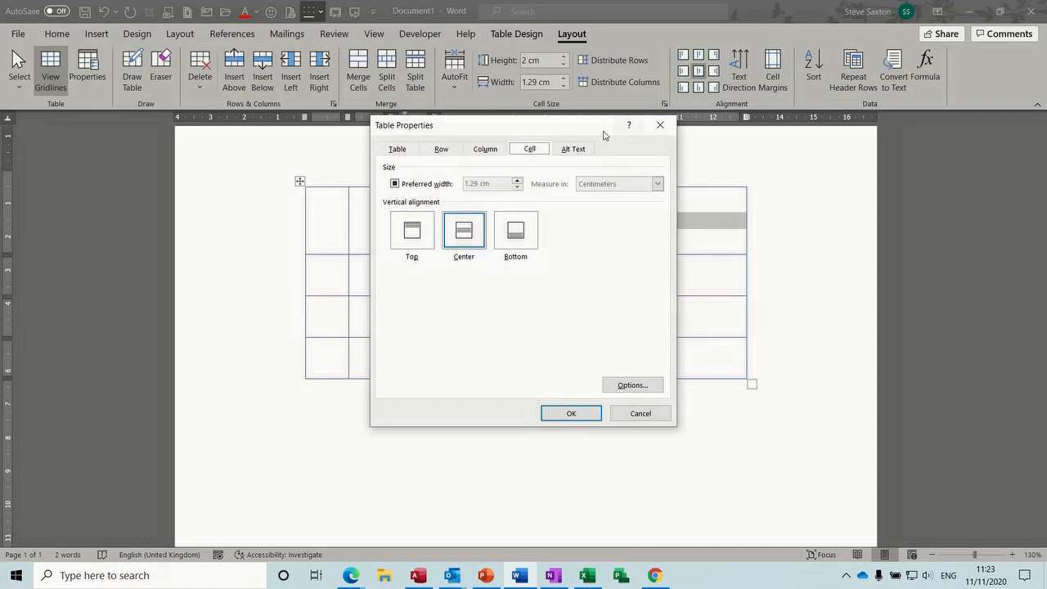
{"action": "left_click", "coordinate": [628, 412]}
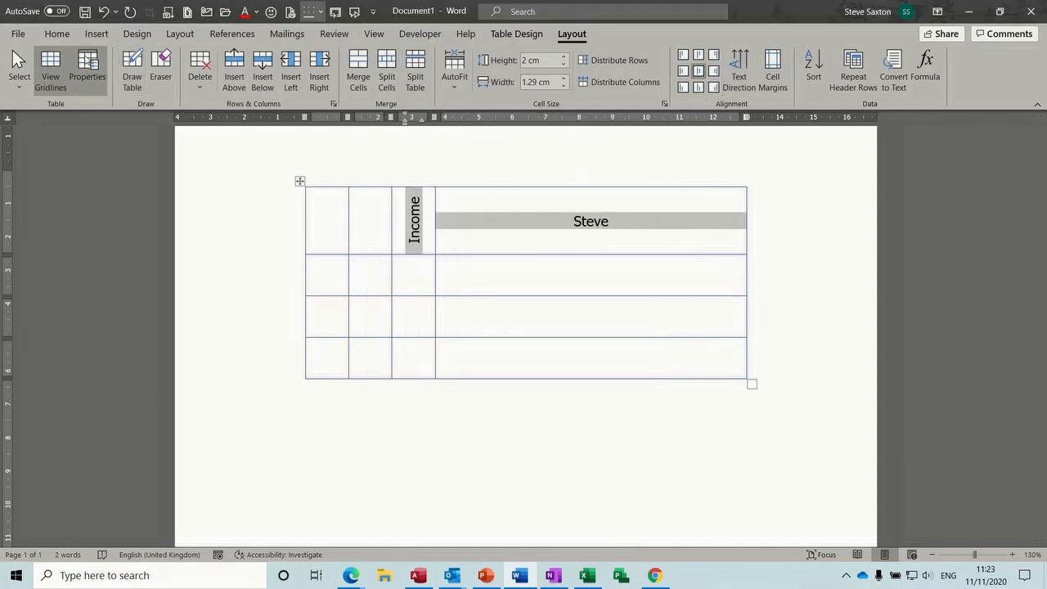
{"action": "left_click", "coordinate": [517, 34]}
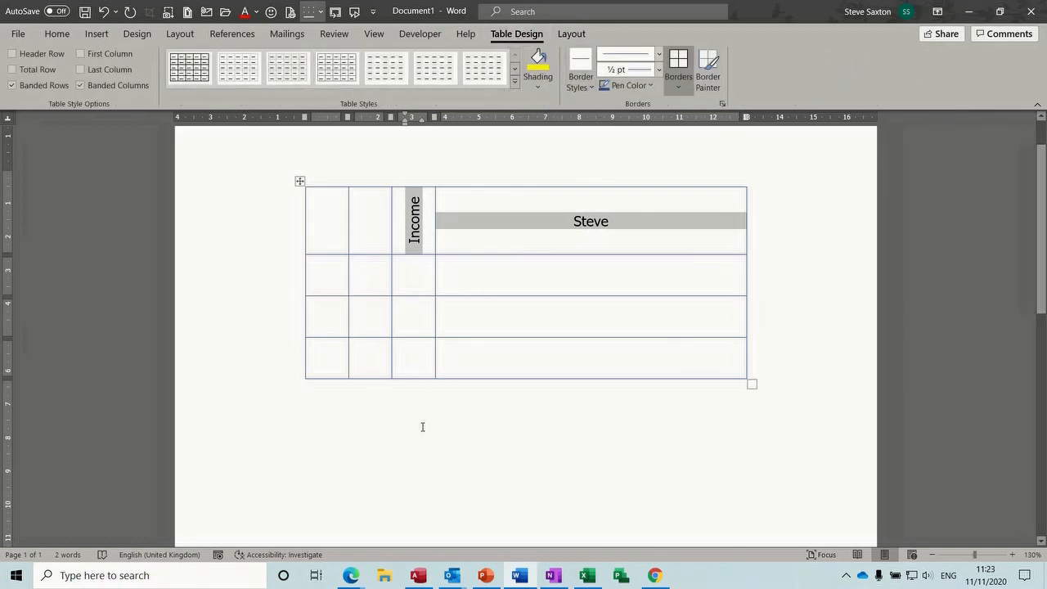
{"action": "left_click", "coordinate": [300, 182]}
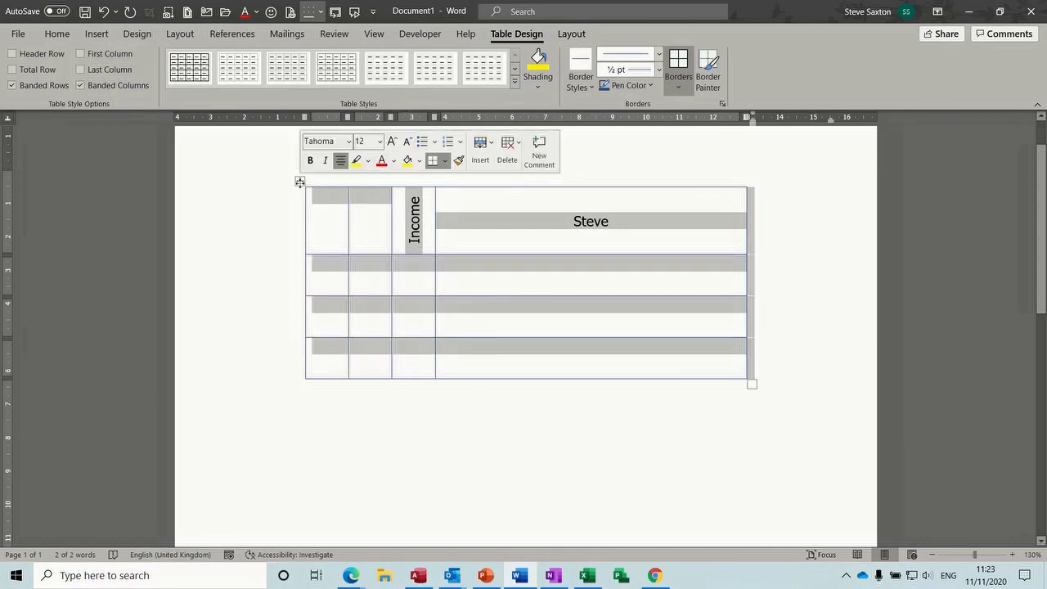
{"action": "left_click", "coordinate": [372, 241]}
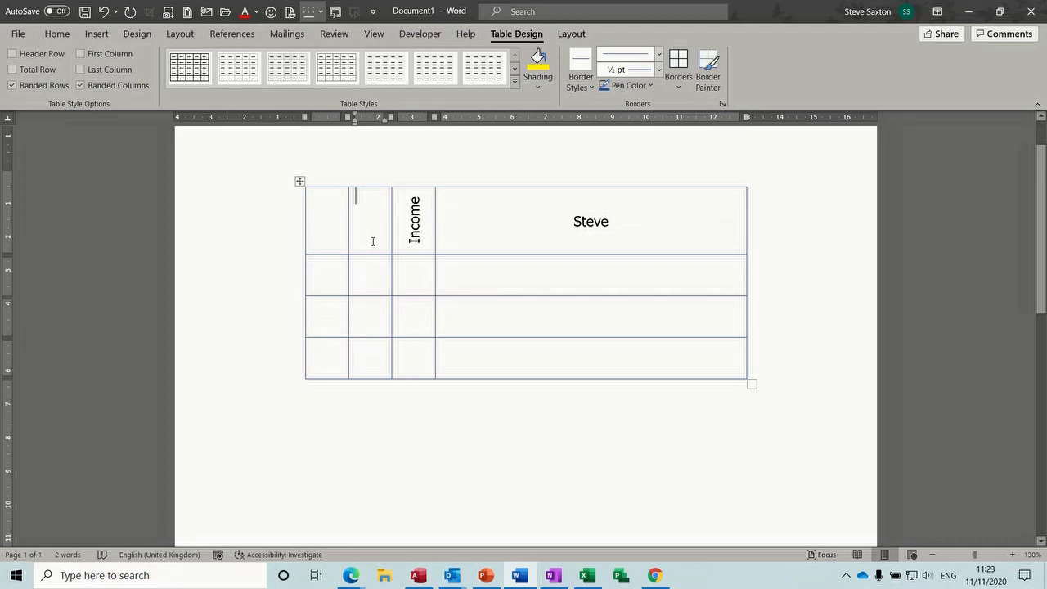
{"action": "left_click", "coordinate": [97, 34]}
{"action": "left_click", "coordinate": [95, 87]}
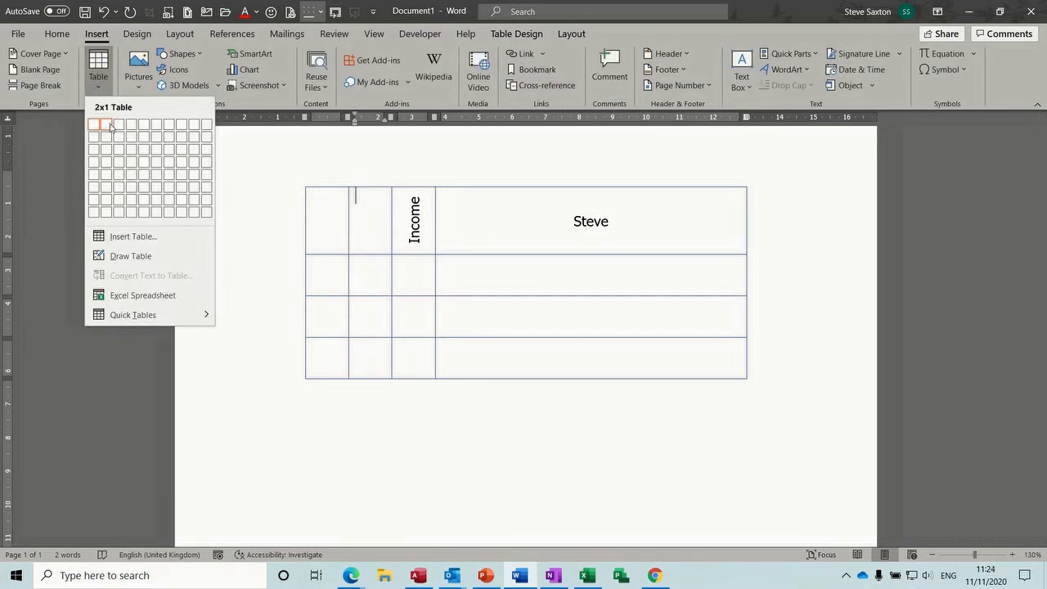
{"action": "left_click", "coordinate": [119, 155]}
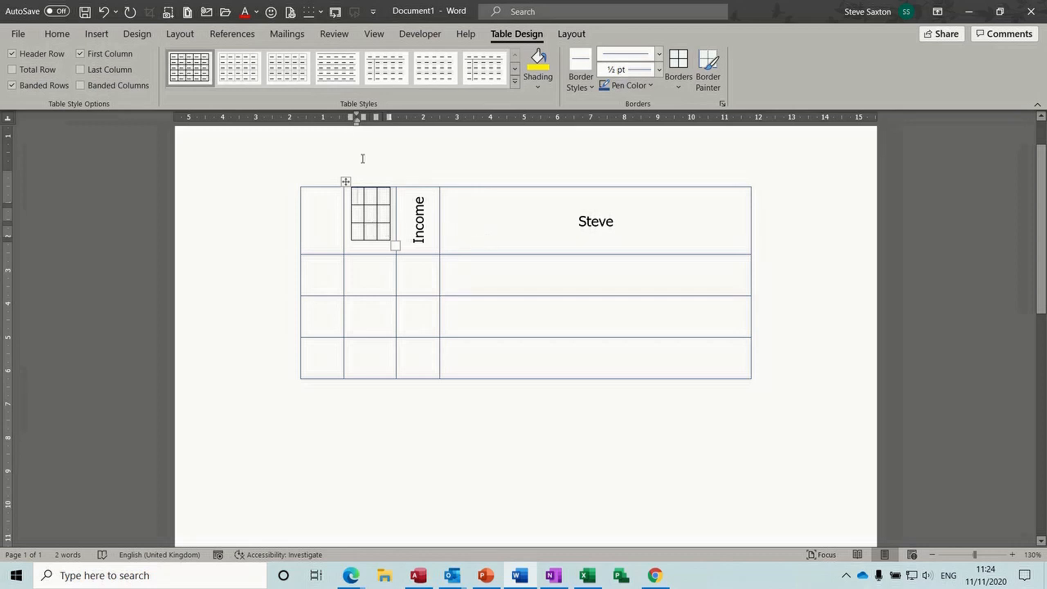
{"action": "left_click", "coordinate": [346, 180]}
{"action": "left_click", "coordinate": [345, 180]}
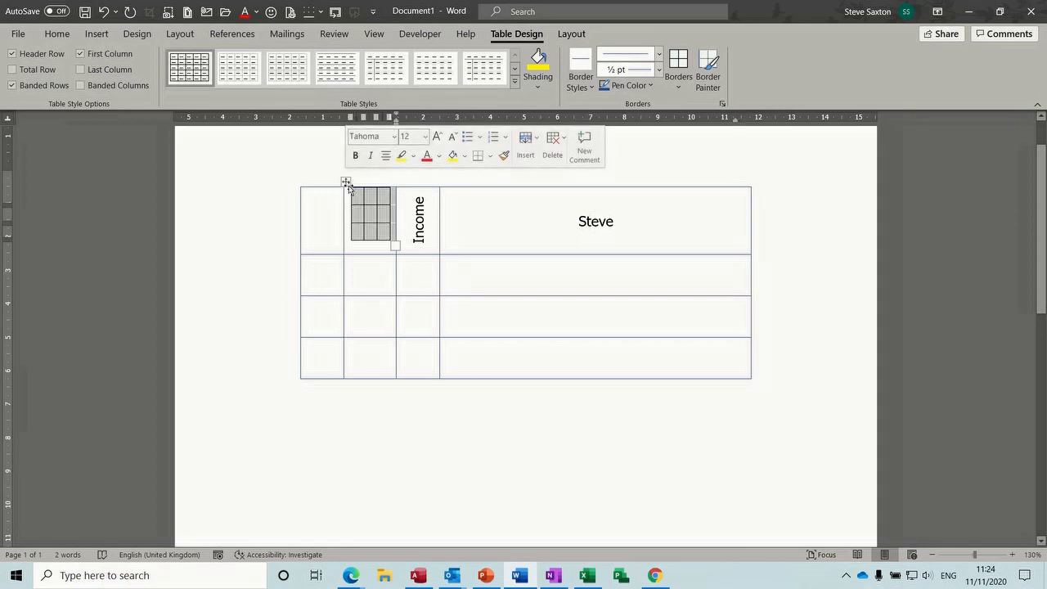
{"action": "left_click", "coordinate": [345, 181]}
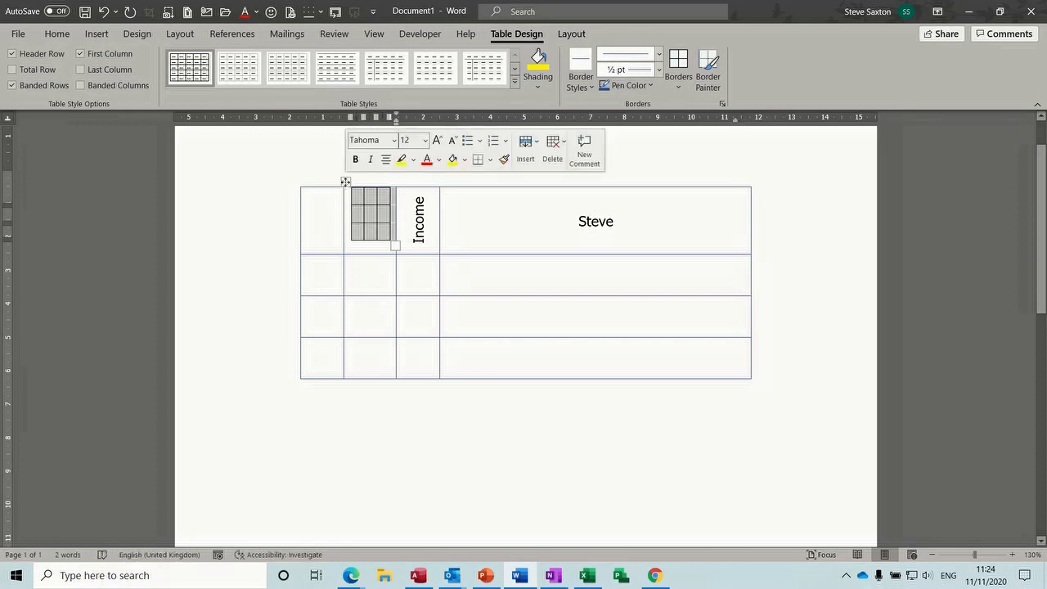
{"action": "right_click", "coordinate": [345, 181]}
{"action": "left_click", "coordinate": [364, 191]}
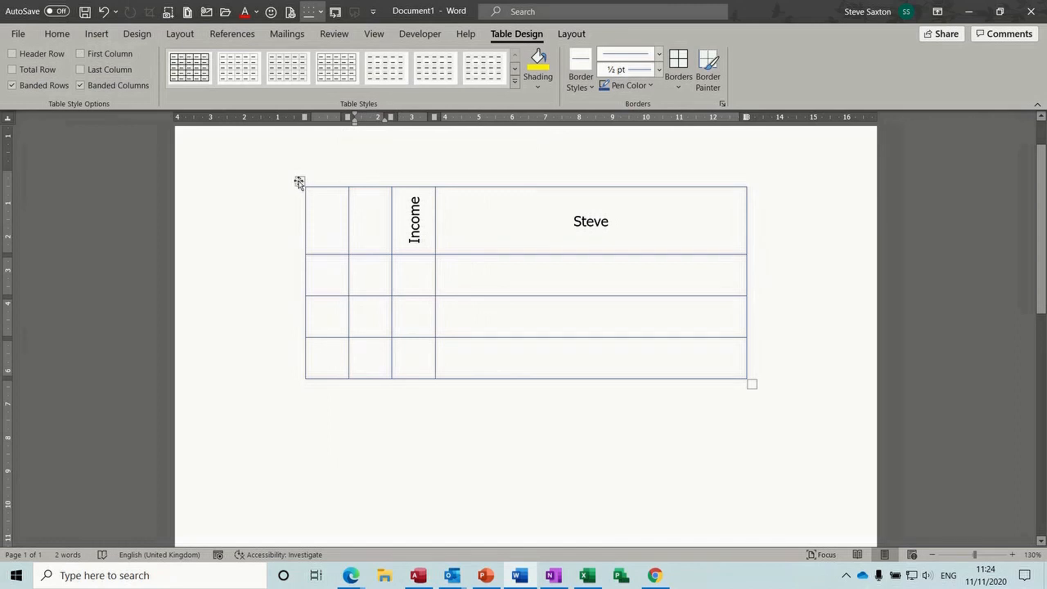
{"action": "left_click", "coordinate": [299, 181]}
{"action": "right_click", "coordinate": [299, 181]}
Cut the old table and insert a new 3x3 table
{"action": "left_click", "coordinate": [319, 191]}
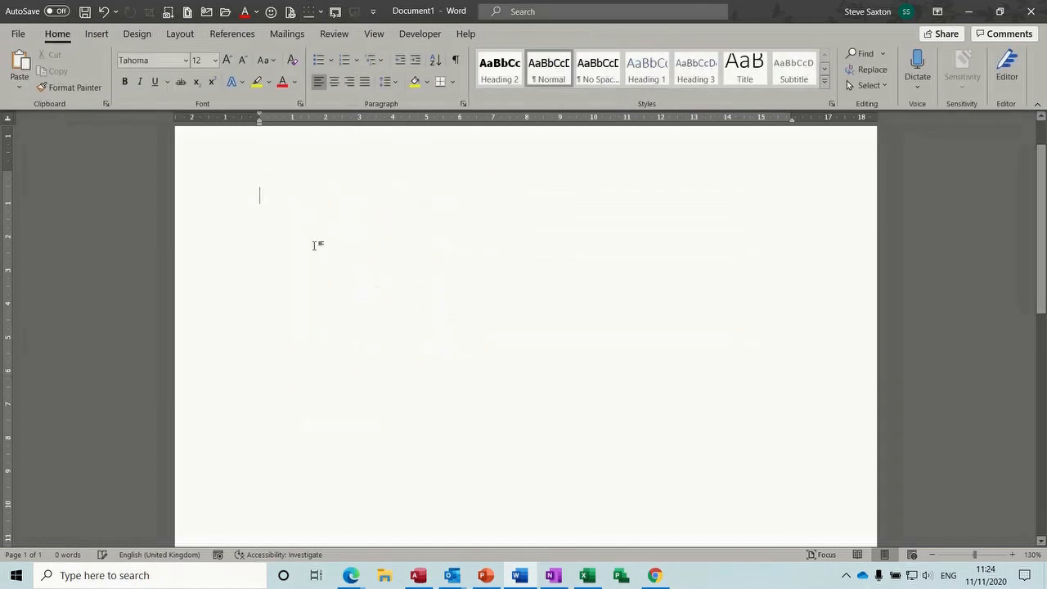
{"action": "left_click", "coordinate": [97, 33]}
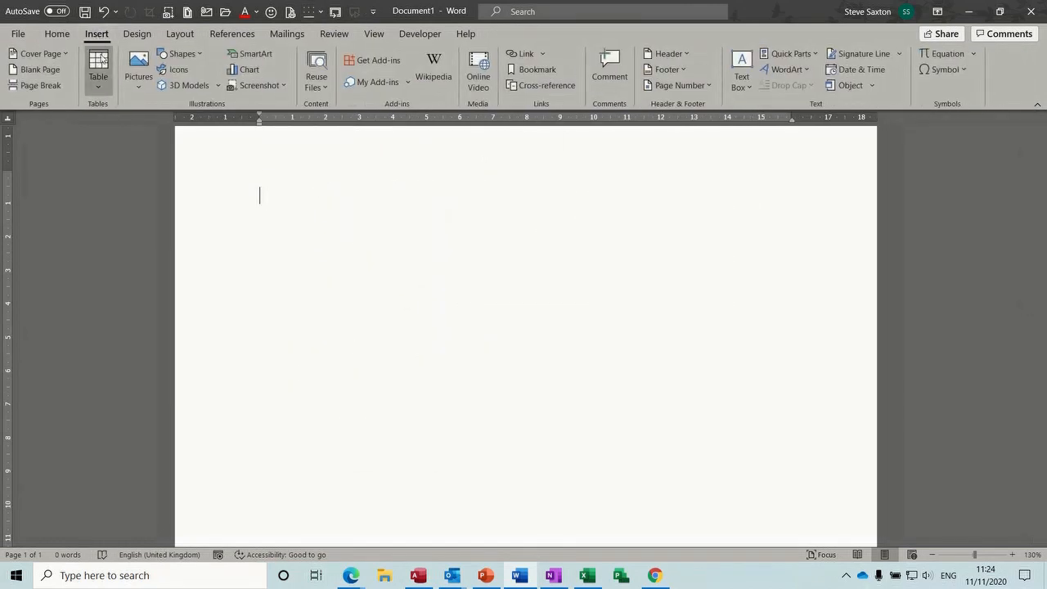
{"action": "left_click", "coordinate": [98, 80]}
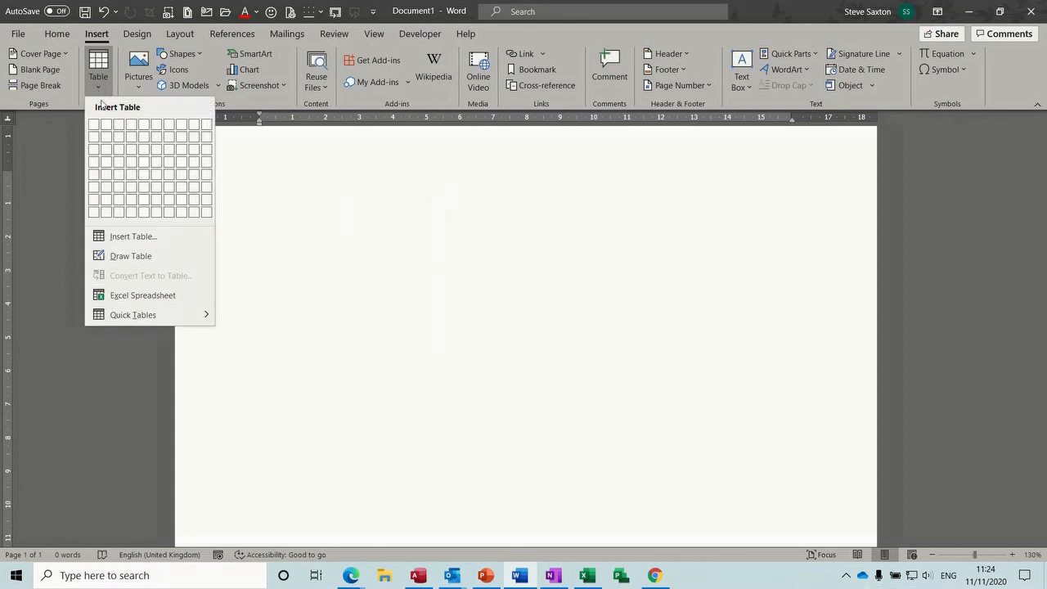
{"action": "left_click", "coordinate": [118, 149]}
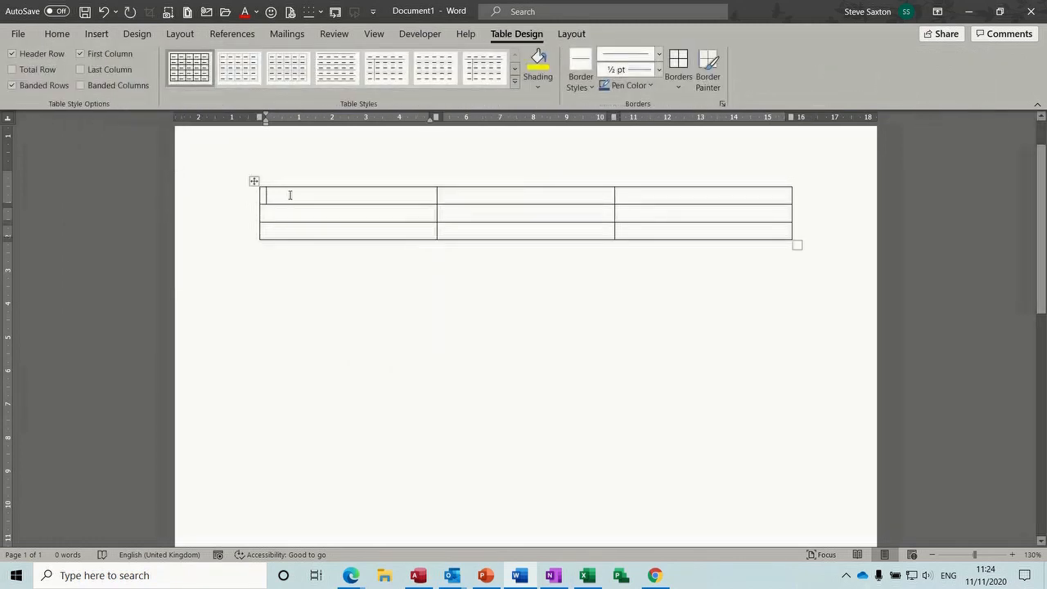
Enter Name, Steve and Bob in the first column and head the second column Salary
{"action": "type", "text": "Name "}
{"action": "type", "text": "Steve"}
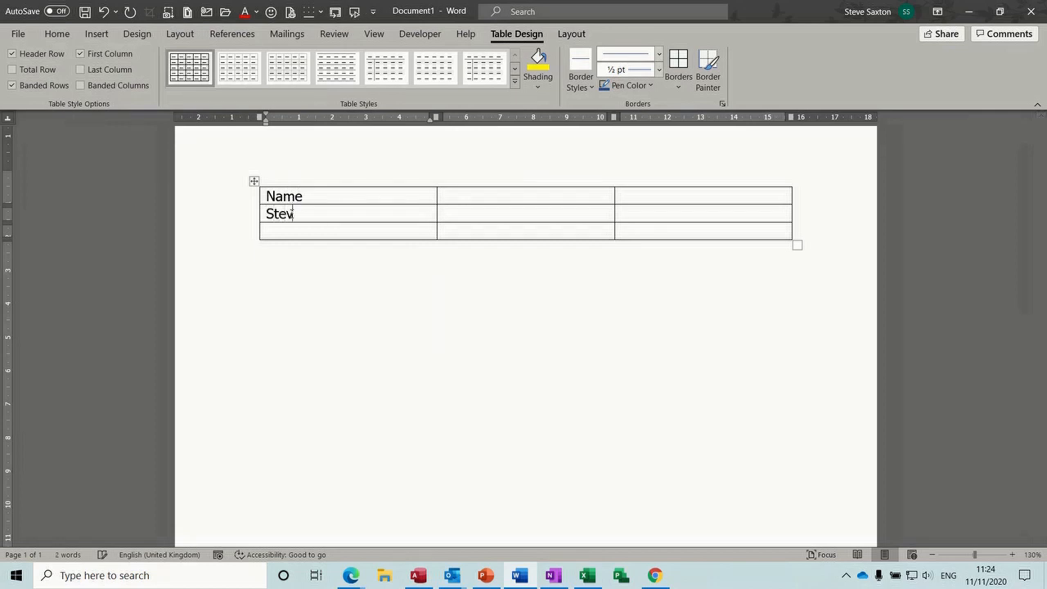
{"action": "key", "text": "Tab"}
{"action": "key", "text": "Tab"}
{"action": "key", "text": "Tab"}
{"action": "key", "text": "Tab"}
{"action": "left_click", "coordinate": [272, 229]}
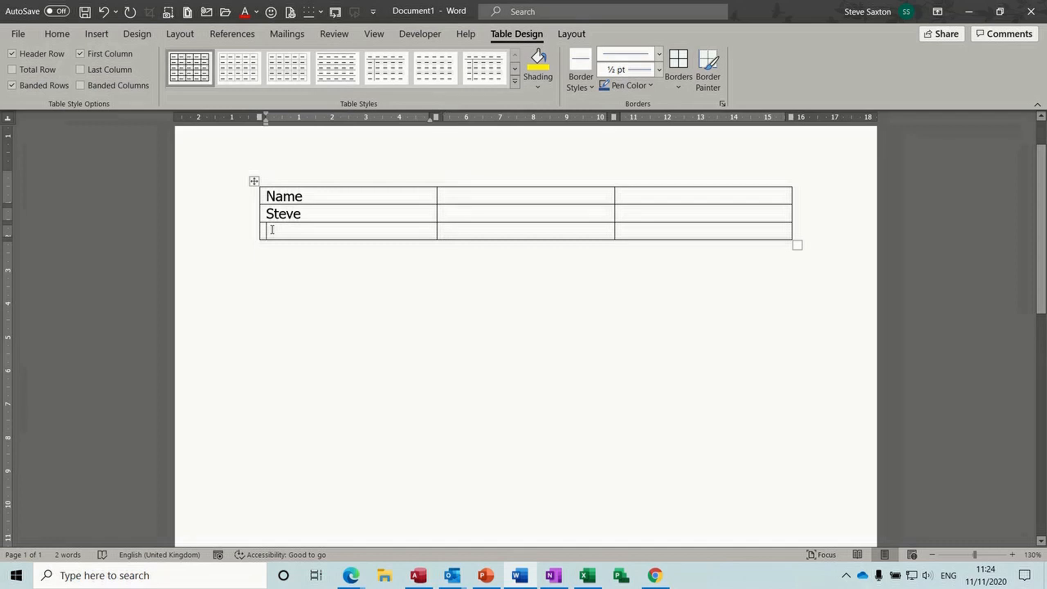
{"action": "type", "text": "Bob"}
{"action": "left_click", "coordinate": [449, 194]}
{"action": "type", "text": "Saary"}
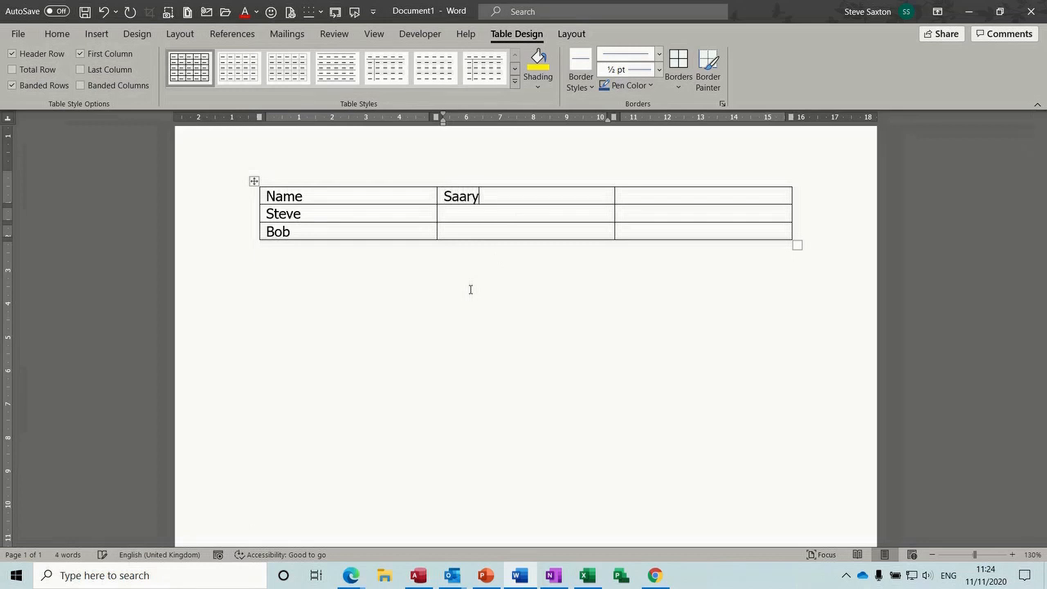
{"action": "key", "text": "BackSpace"}
{"action": "key", "text": "BackSpace"}
{"action": "key", "text": "BackSpace"}
{"action": "type", "text": "lary"}
Enter salaries £21,000 for Steve and £21,890 for Bob
{"action": "left_click", "coordinate": [449, 215]}
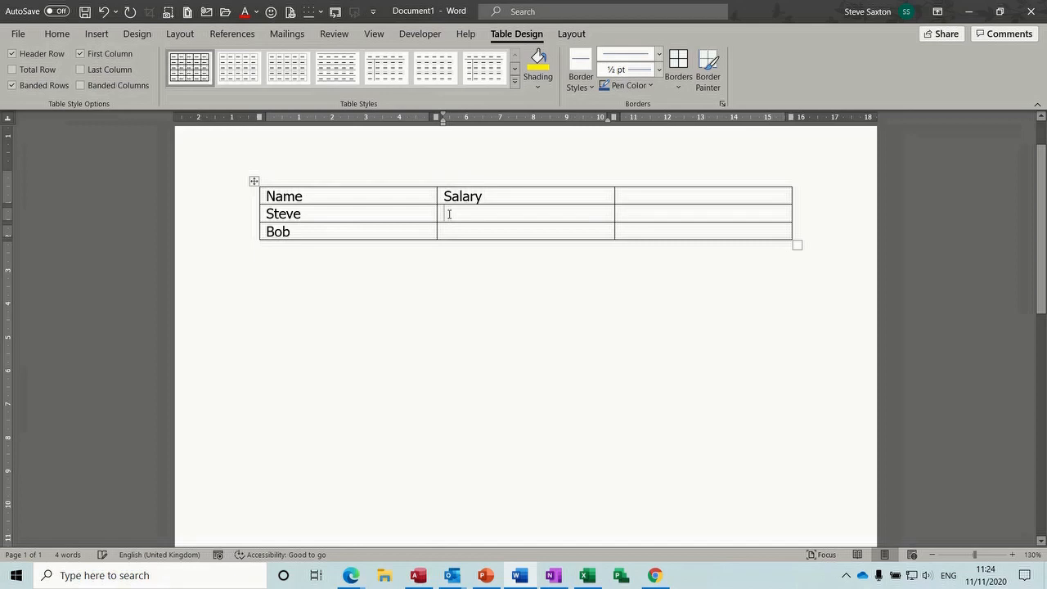
{"action": "type", "text": "£"}
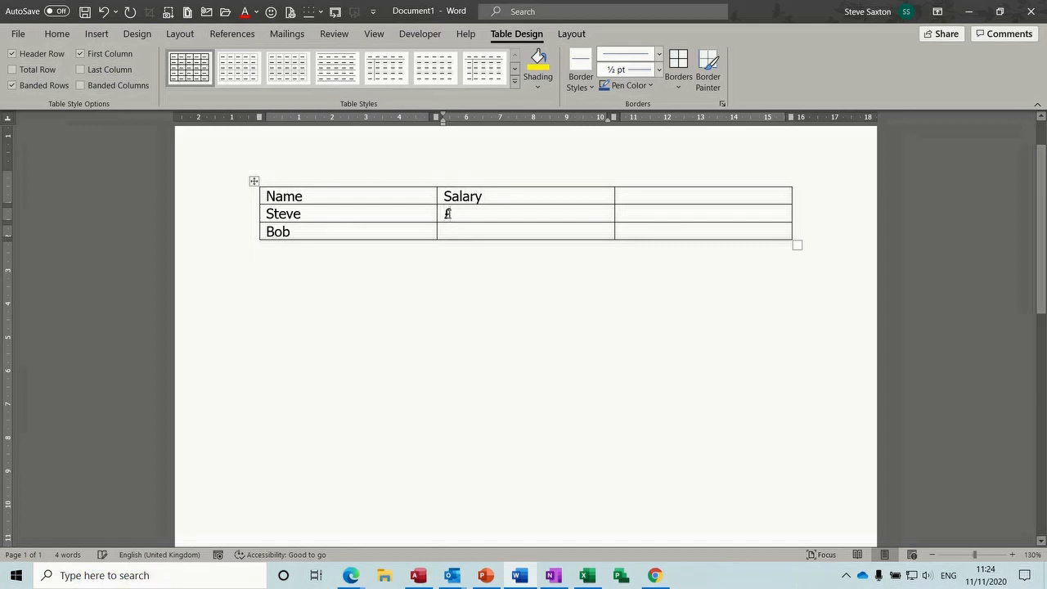
{"action": "type", "text": "21,000"}
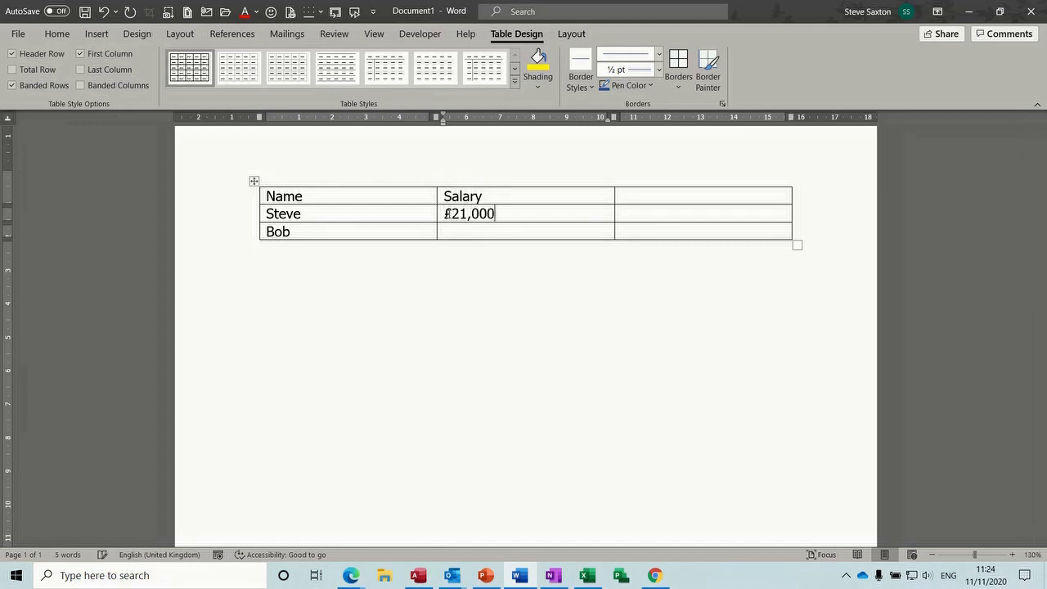
{"action": "left_click", "coordinate": [449, 231]}
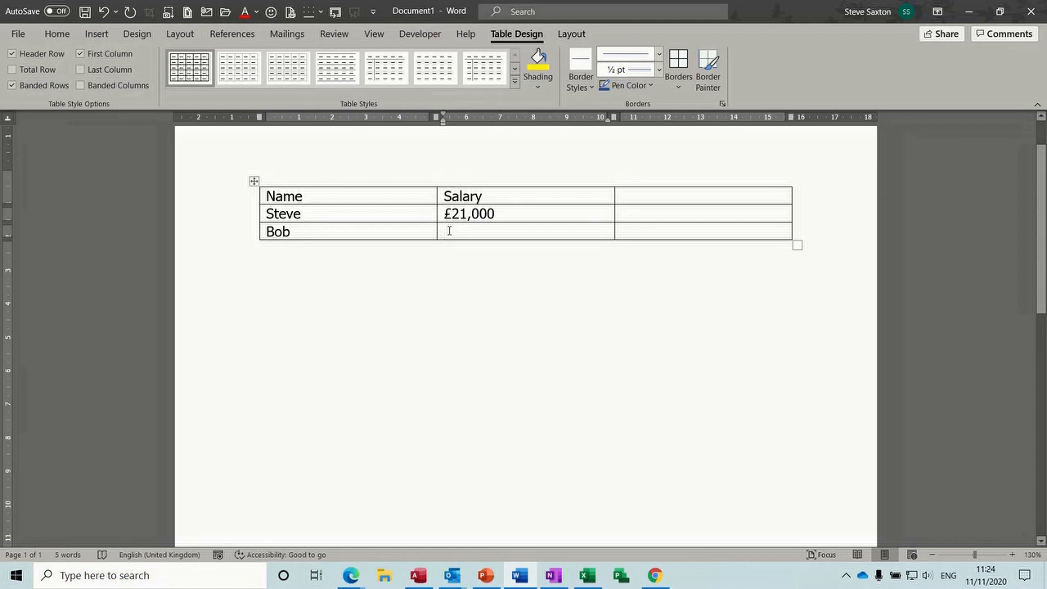
{"action": "type", "text": "£21,890"}
Add a new bottom row labelled Totals
{"action": "left_click", "coordinate": [632, 229]}
{"action": "key", "text": "Tab"}
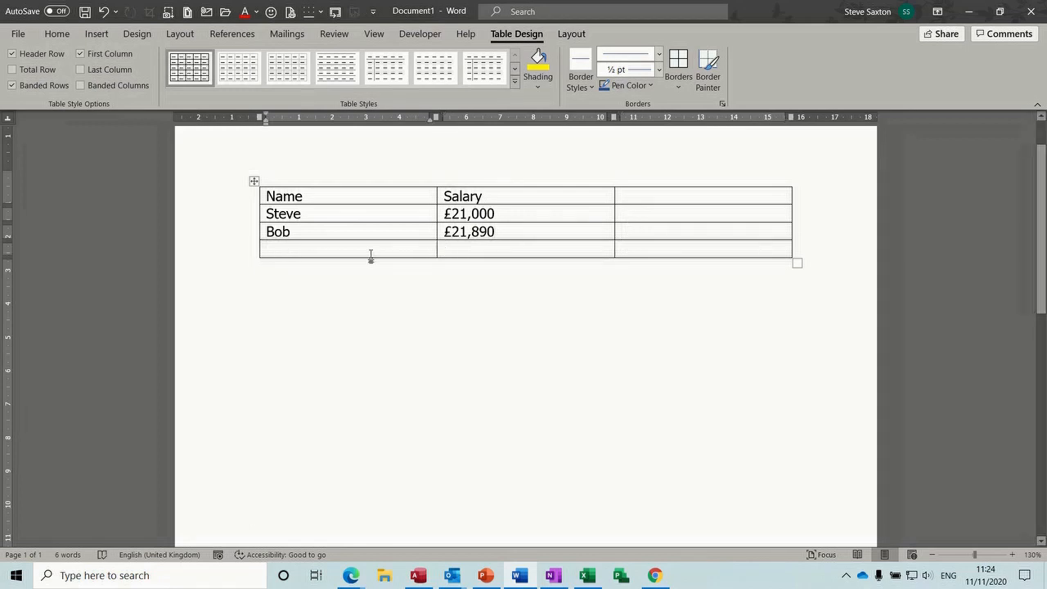
{"action": "type", "text": "Totals"}
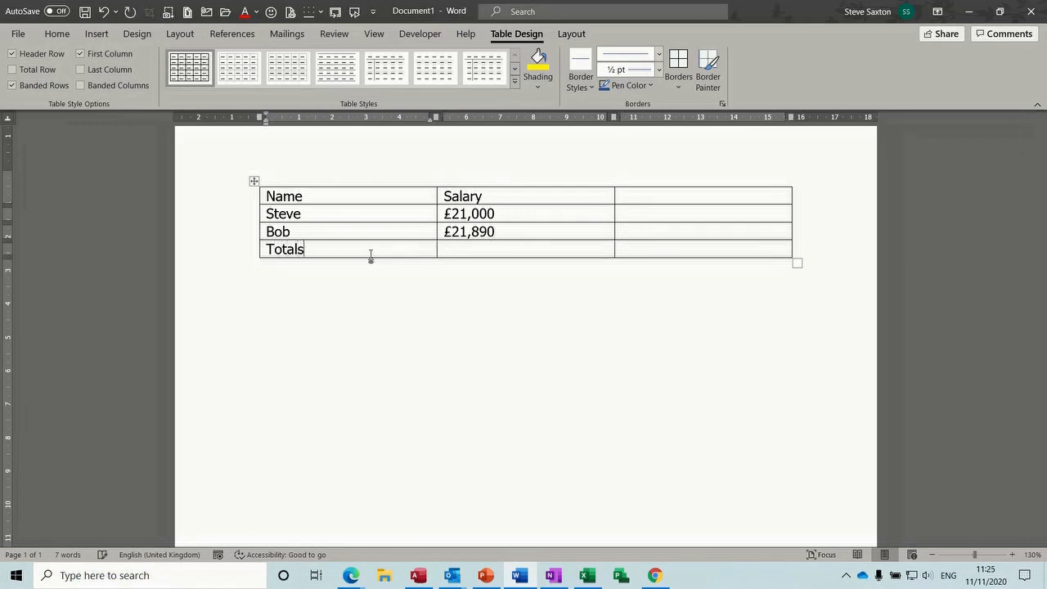
Head the third column Monthly
{"action": "left_click", "coordinate": [522, 245]}
{"action": "left_click", "coordinate": [642, 193]}
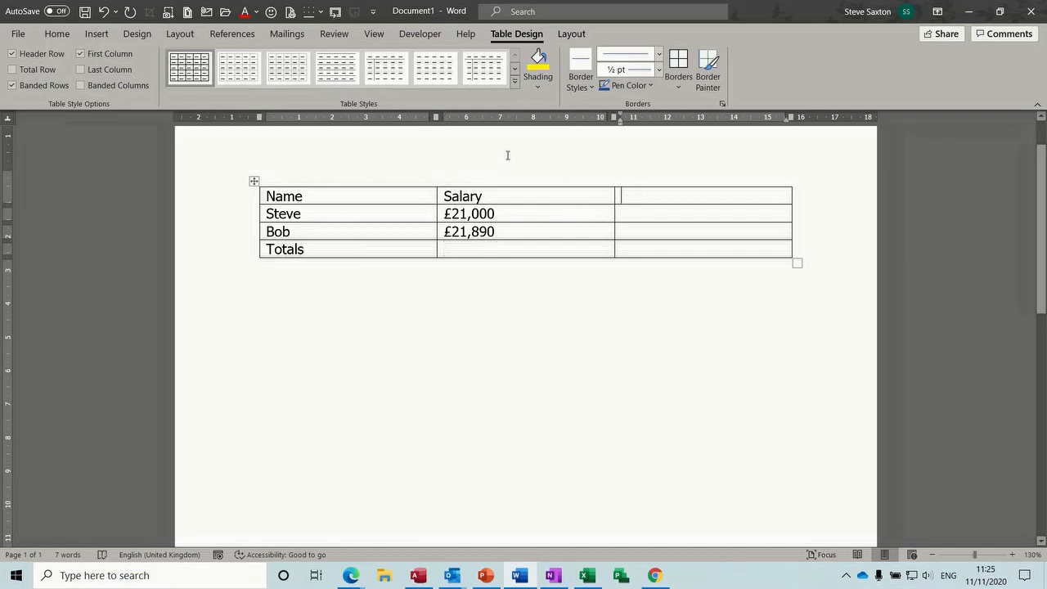
{"action": "type", "text": "Anu"}
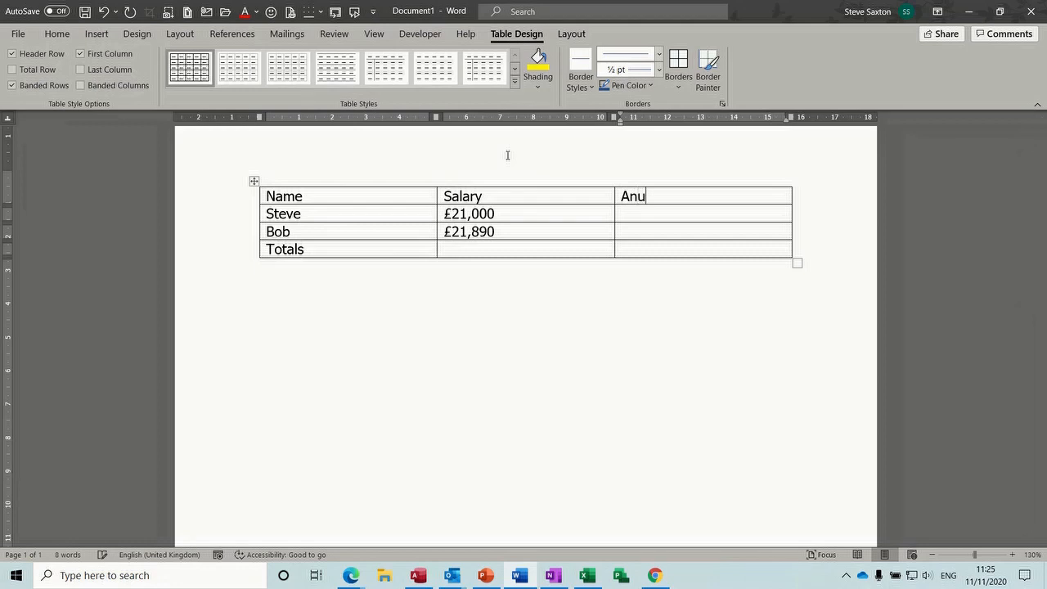
{"action": "key", "text": "BackSpace"}
{"action": "key", "text": "BackSpace"}
{"action": "key", "text": "BackSpace"}
{"action": "type", "text": "Monthly"}
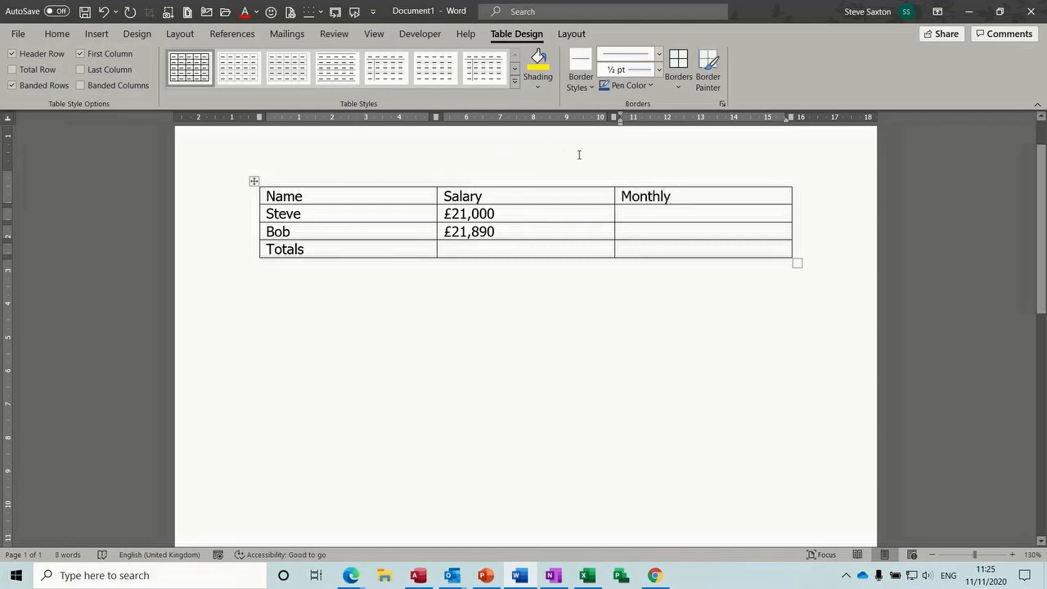
{"action": "left_click", "coordinate": [628, 213]}
Insert =SUM(ABOVE) in the Totals Salary cell with £#,##0.00 format, giving £42,890.00
{"action": "left_click", "coordinate": [452, 249]}
{"action": "left_click", "coordinate": [570, 36]}
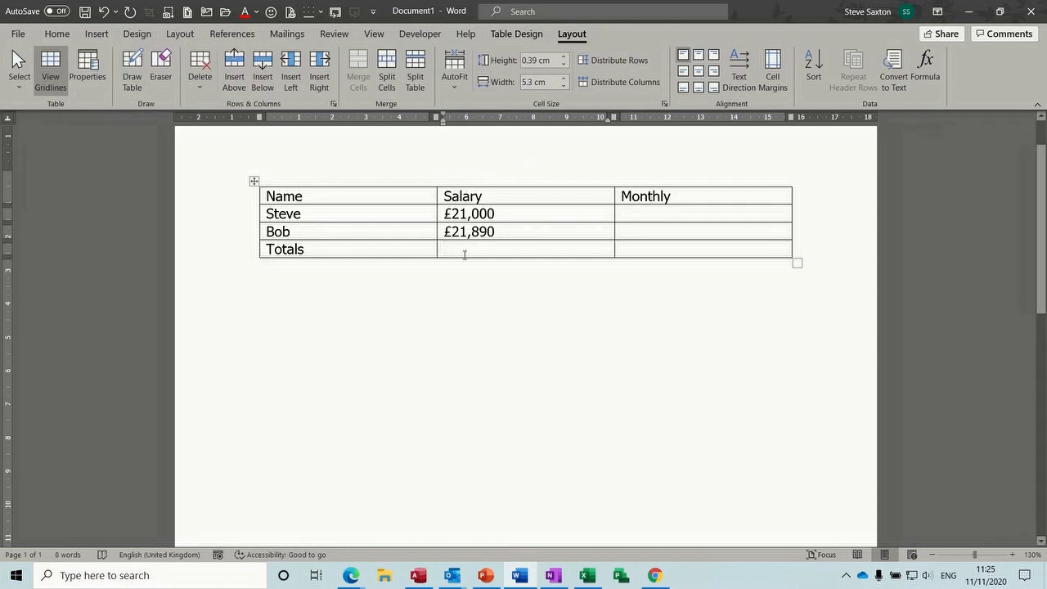
{"action": "left_click", "coordinate": [925, 64]}
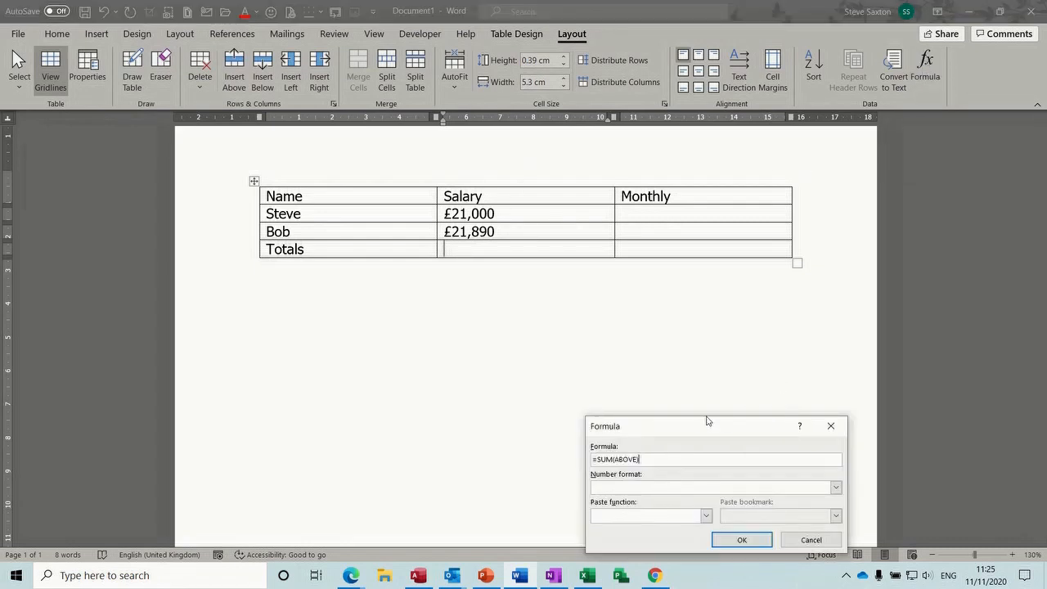
{"action": "left_click_drag", "start_coordinate": [700, 428], "coordinate": [492, 301]}
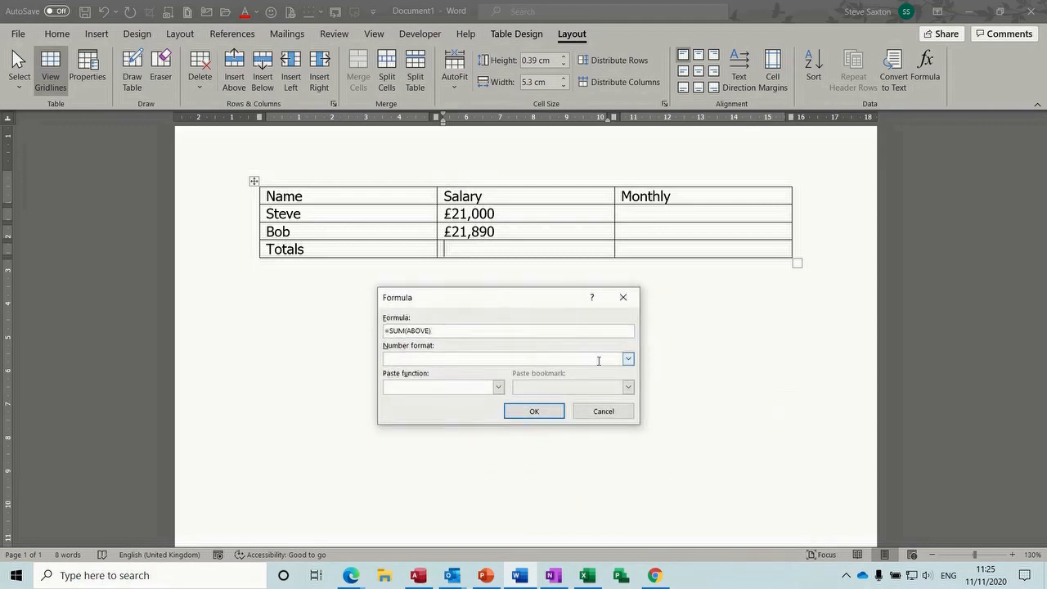
{"action": "left_click", "coordinate": [627, 359]}
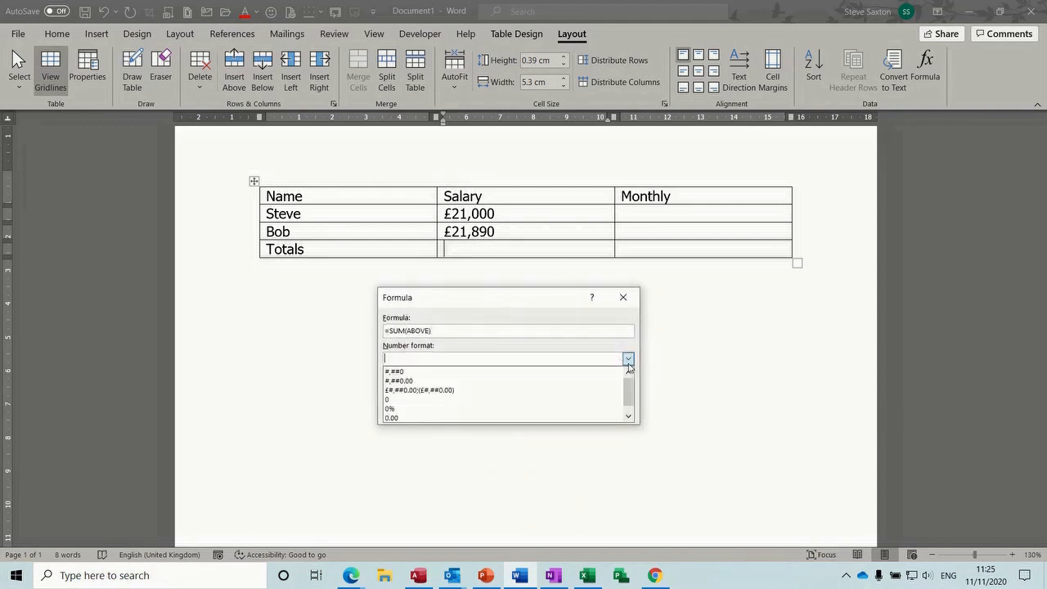
{"action": "left_click", "coordinate": [474, 390]}
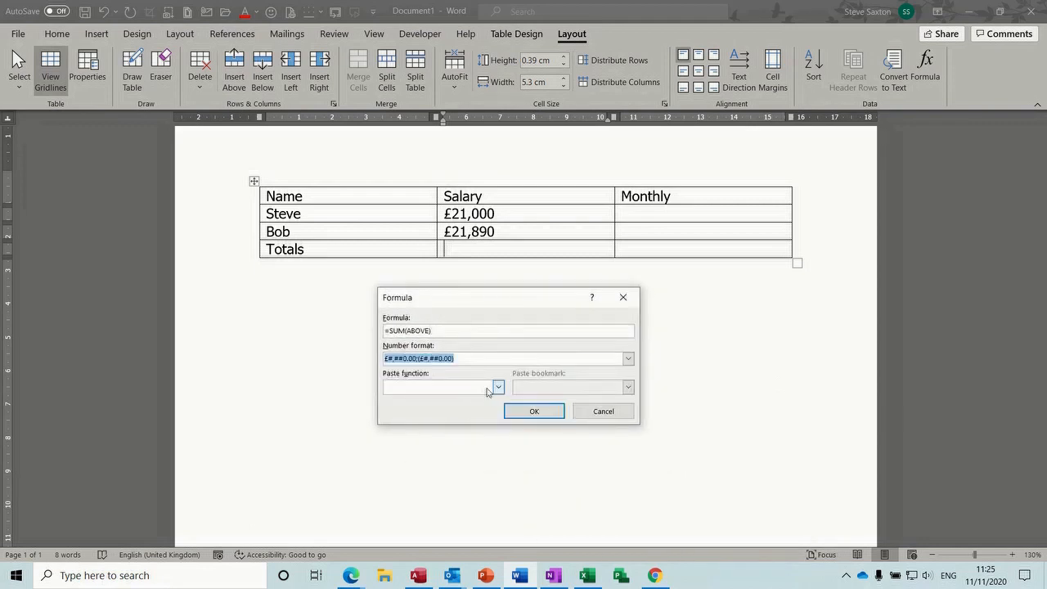
{"action": "left_click", "coordinate": [497, 390]}
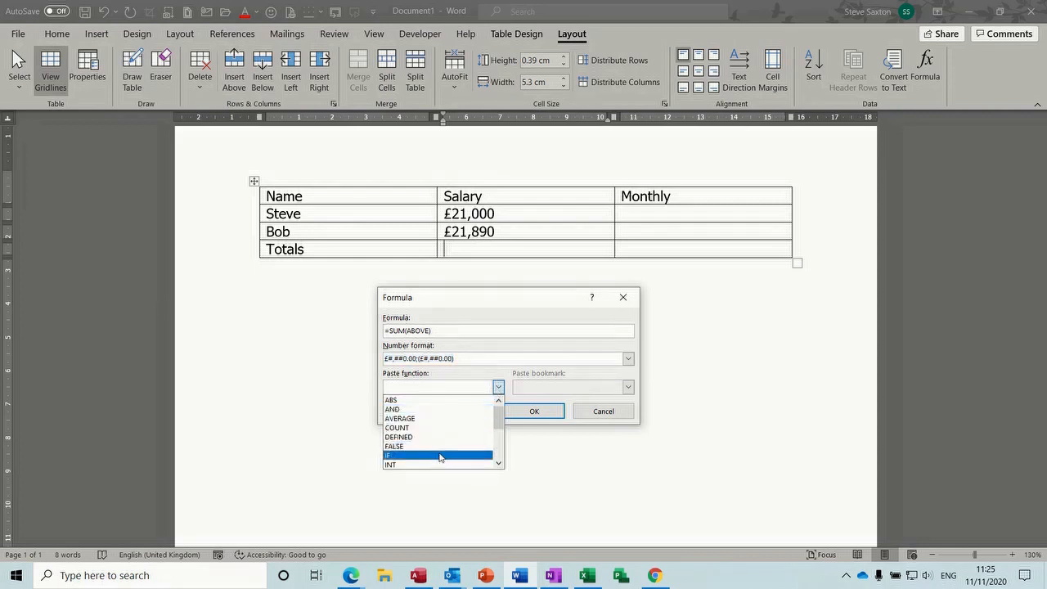
{"action": "mouse_move", "coordinate": [496, 416]}
{"action": "left_mouse_down"}
{"action": "mouse_move", "coordinate": [496, 449]}
{"action": "mouse_move", "coordinate": [495, 397]}
{"action": "left_mouse_up"}
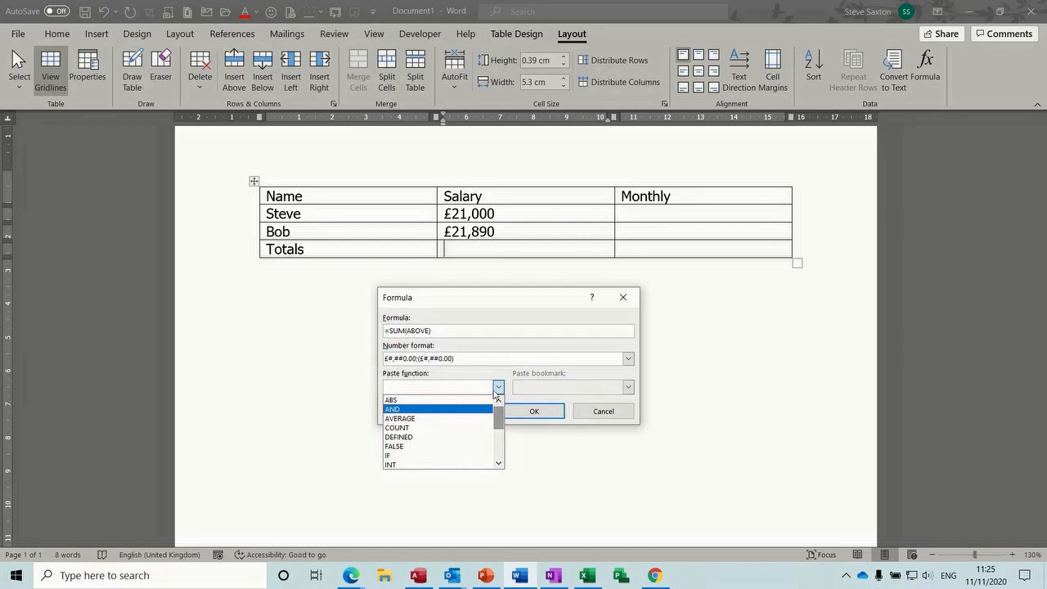
{"action": "left_click", "coordinate": [518, 391]}
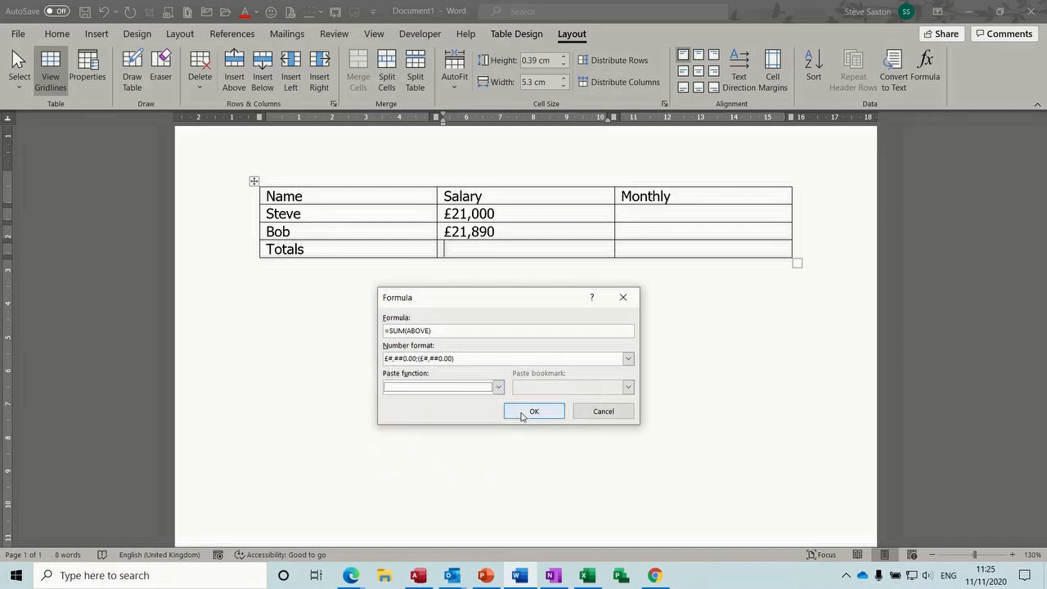
{"action": "left_click", "coordinate": [528, 412]}
Add .00 to both salaries and change the first to £25,000.00
{"action": "left_click", "coordinate": [497, 215]}
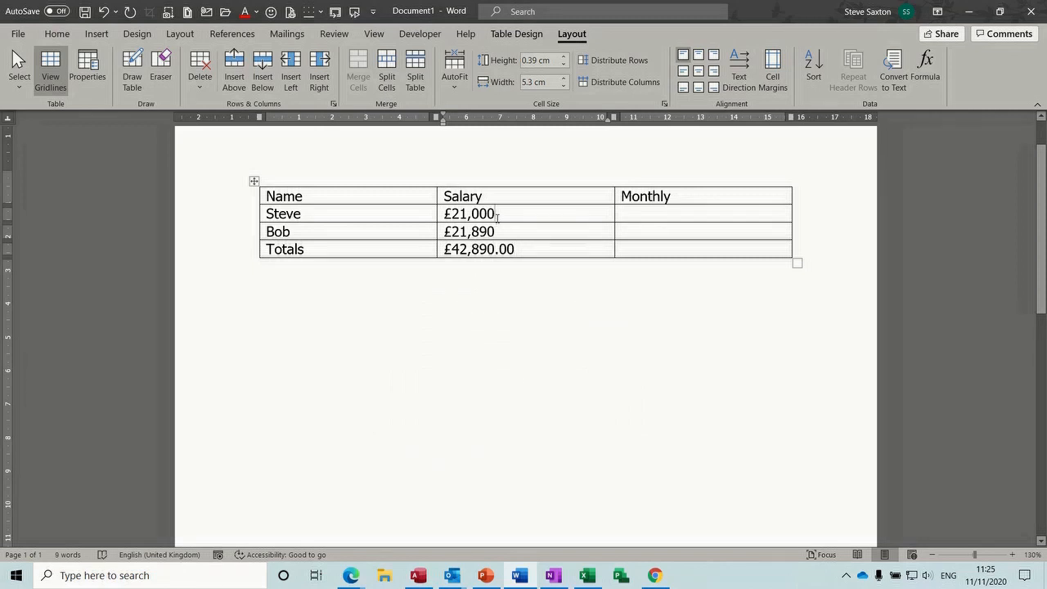
{"action": "type", "text": ".00"}
{"action": "left_click", "coordinate": [498, 231]}
{"action": "type", "text": ".00"}
{"action": "left_click", "coordinate": [466, 214]}
{"action": "key", "text": "BackSpace"}
{"action": "type", "text": "5"}
Update the total field with F9 so it reads £46,890.00
{"action": "left_click", "coordinate": [514, 249]}
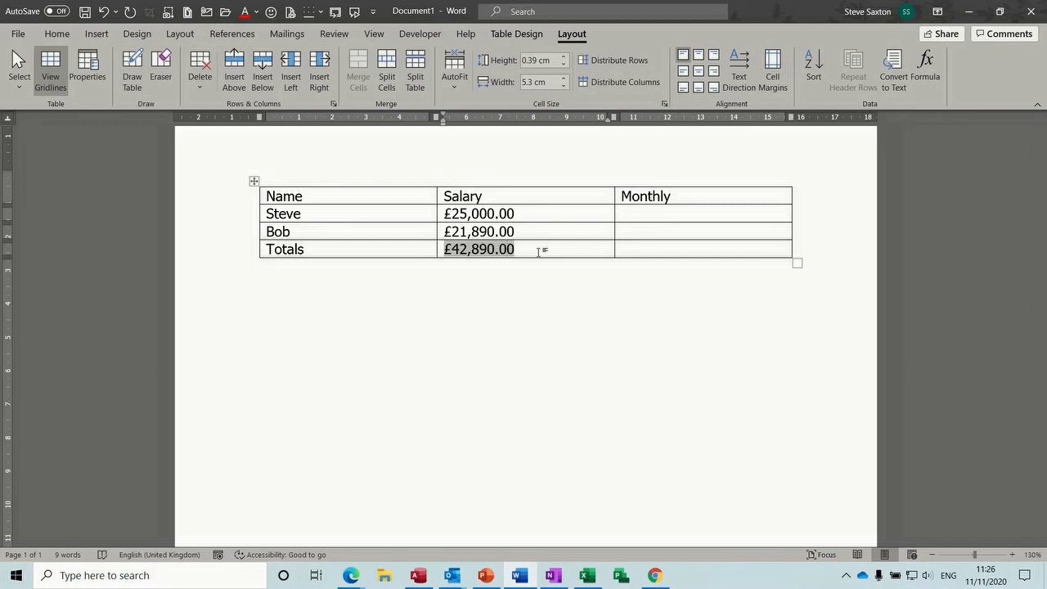
{"action": "key", "text": "F9"}
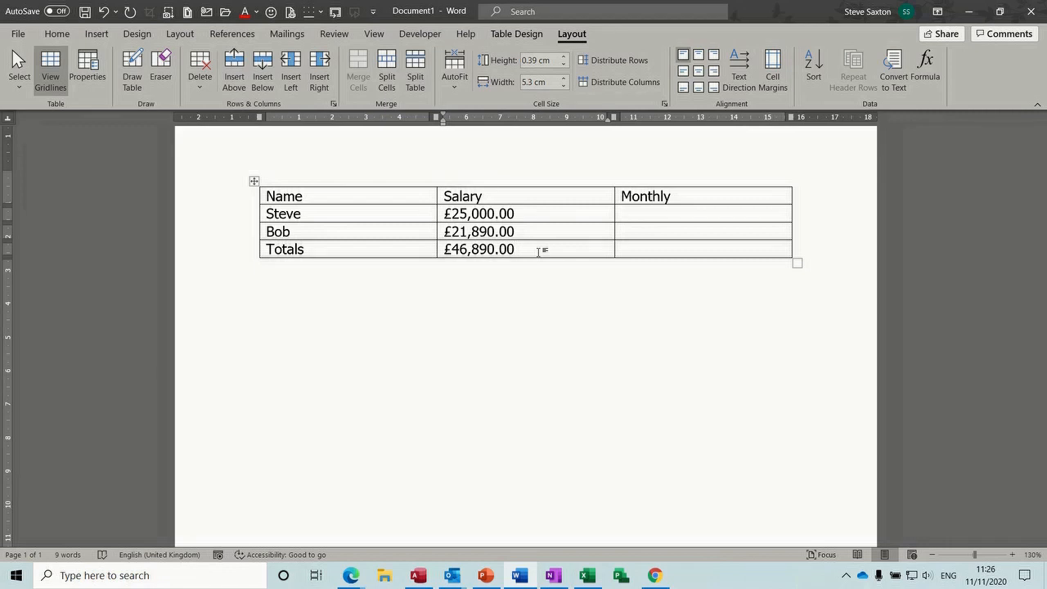
{"action": "key", "text": "ctrl+z"}
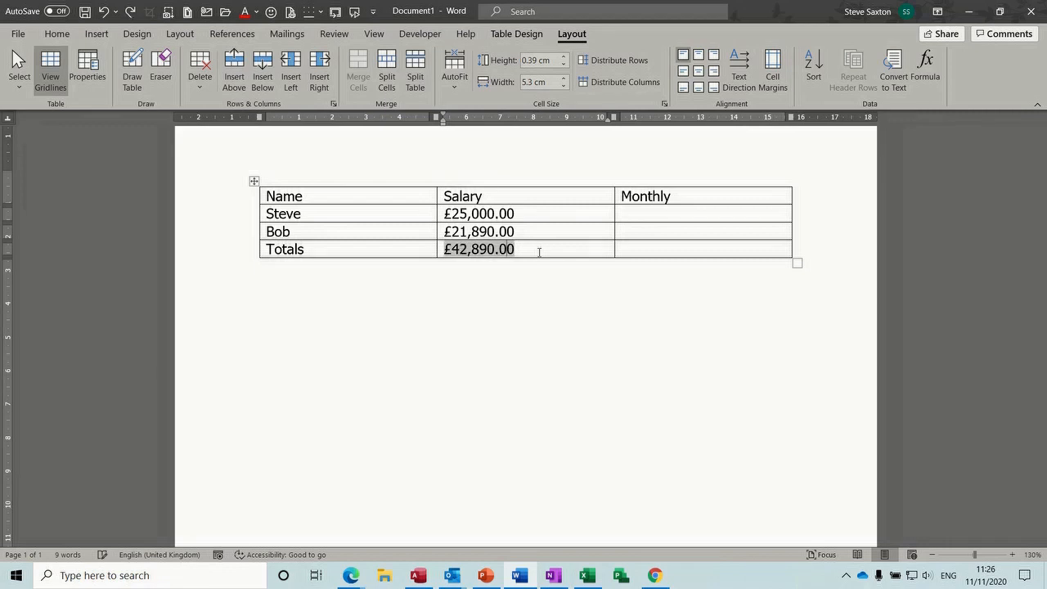
{"action": "key", "text": "F9"}
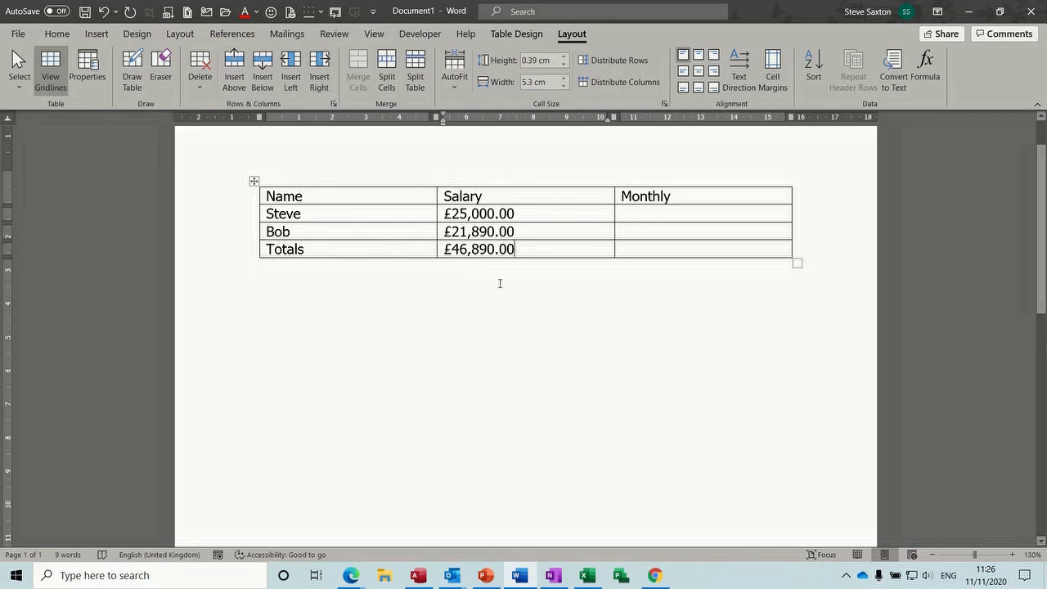
{"action": "left_click", "coordinate": [630, 214]}
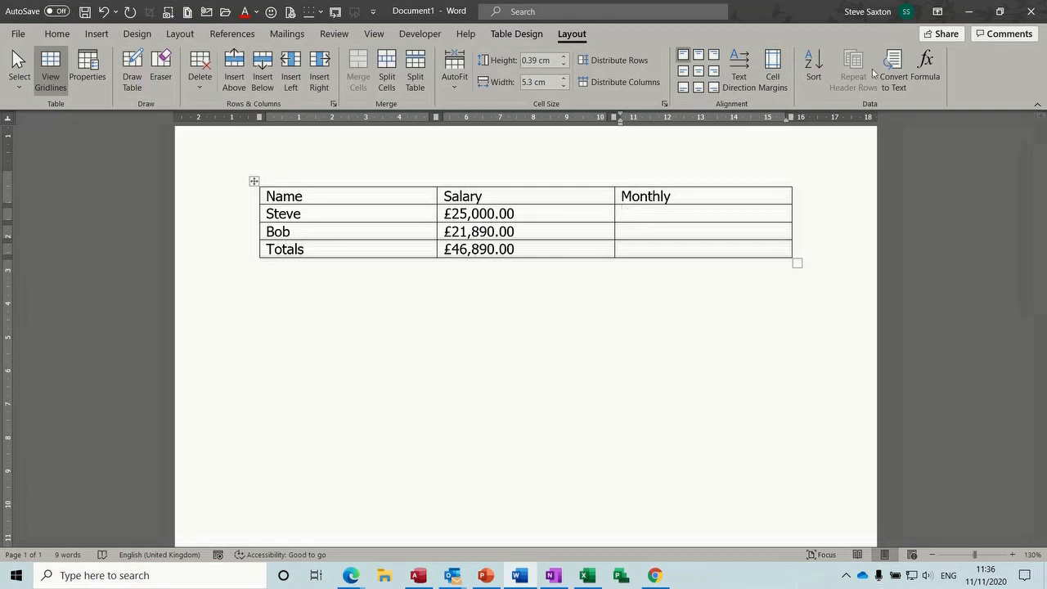
Enter =b2/12 in Steve's Monthly cell with £#,##0.00 format, showing £2,083.33
{"action": "left_click", "coordinate": [924, 70]}
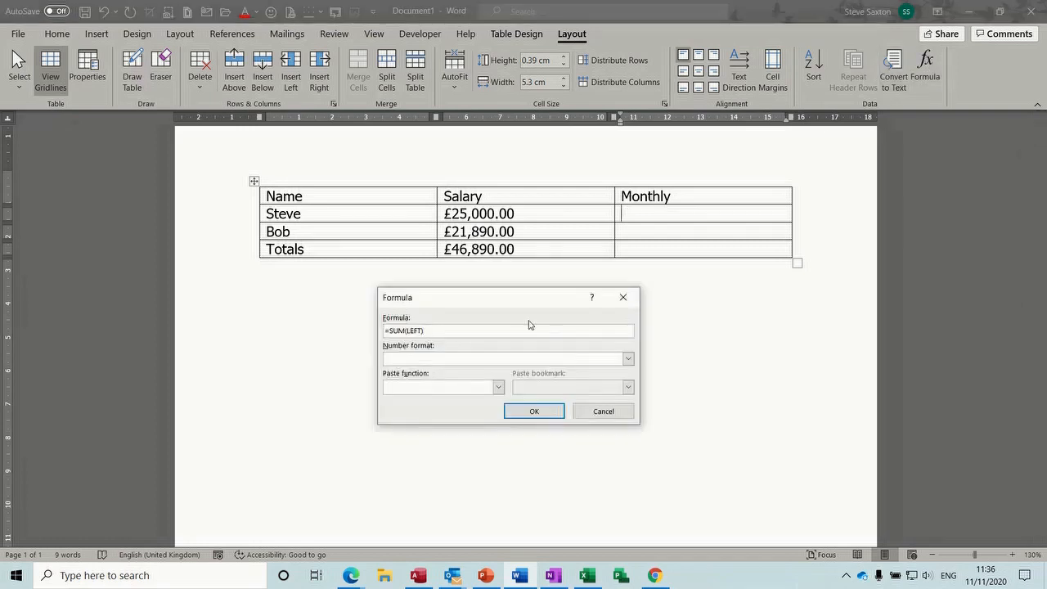
{"action": "left_click_drag", "start_coordinate": [524, 300], "coordinate": [649, 300]}
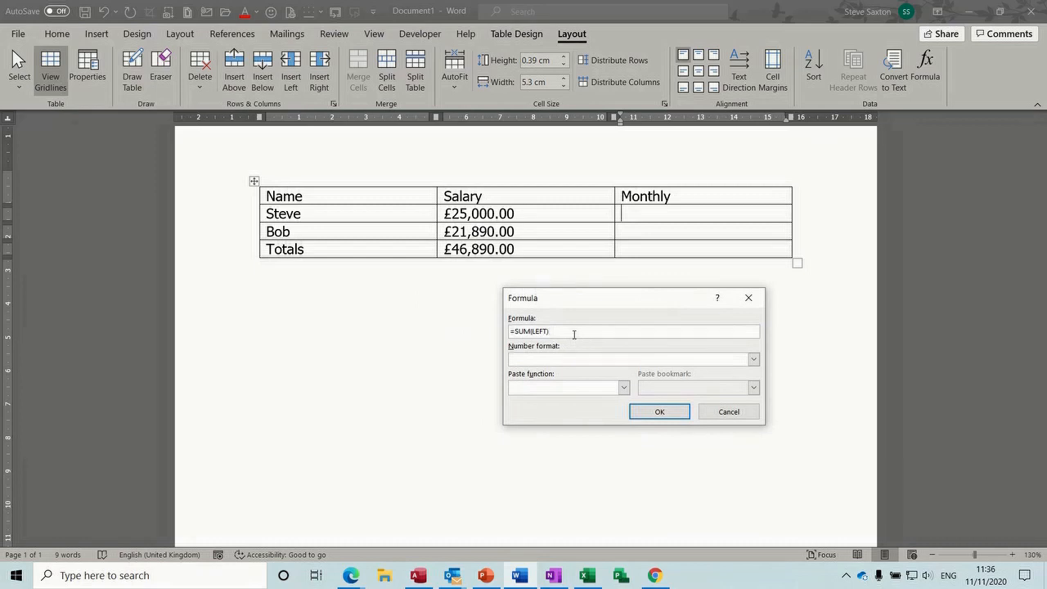
{"action": "left_click_drag", "start_coordinate": [573, 331], "coordinate": [517, 331]}
{"action": "key", "text": "BackSpace"}
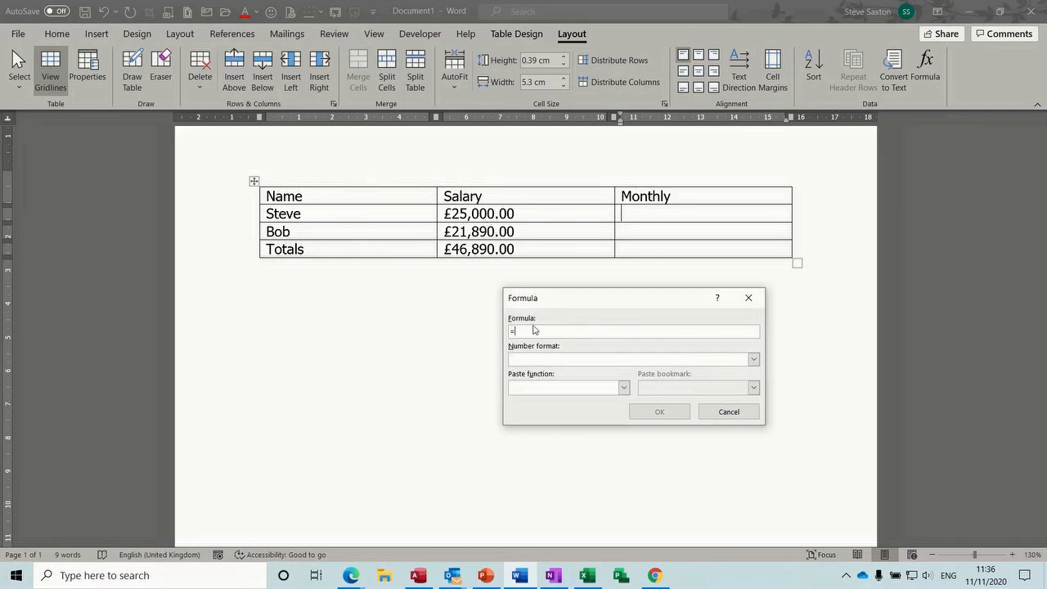
{"action": "type", "text": "b2/12"}
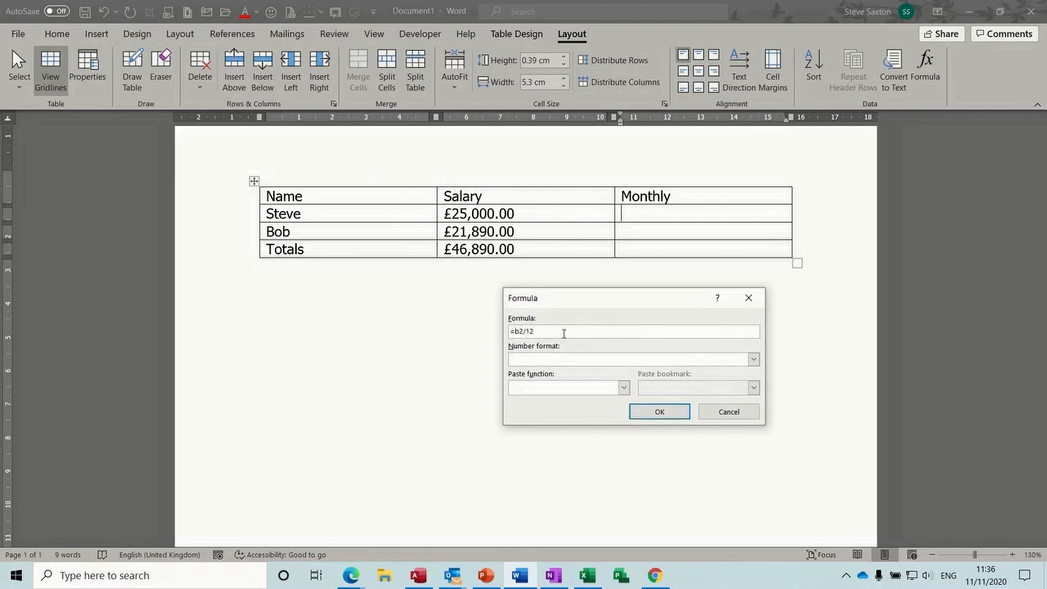
{"action": "left_click", "coordinate": [753, 360]}
{"action": "left_click", "coordinate": [630, 391]}
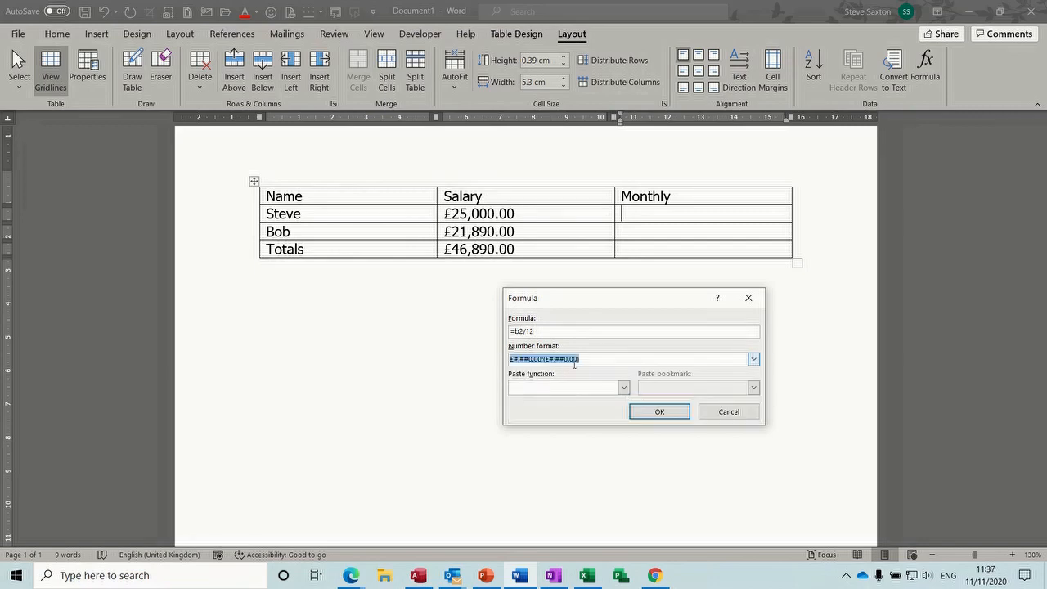
{"action": "left_click", "coordinate": [658, 411]}
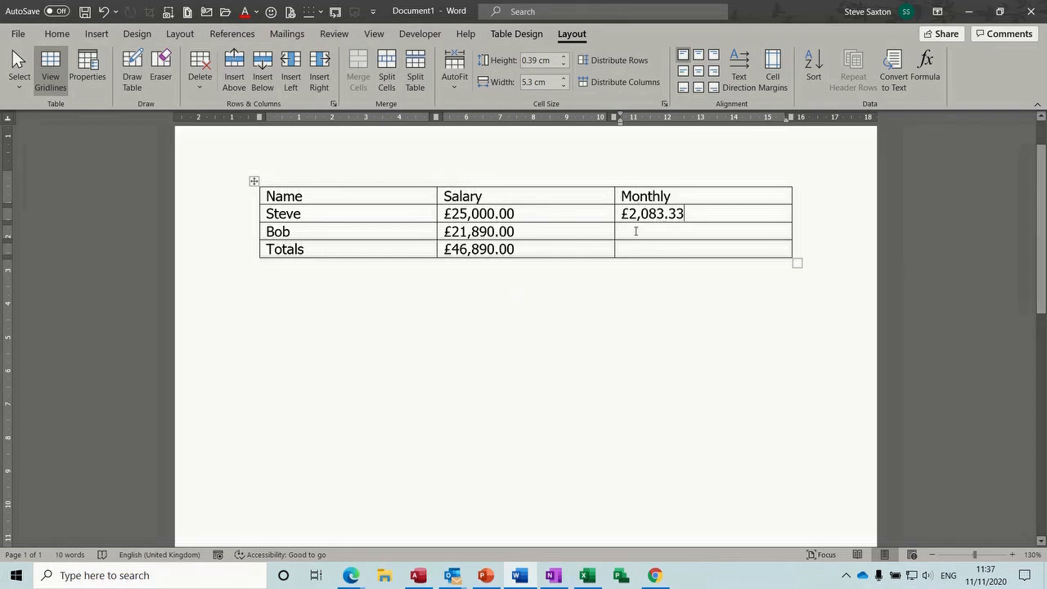
Copy Steve's £2,083.33 Monthly field into Bob's Monthly cell
{"action": "left_click_drag", "start_coordinate": [623, 213], "coordinate": [687, 215]}
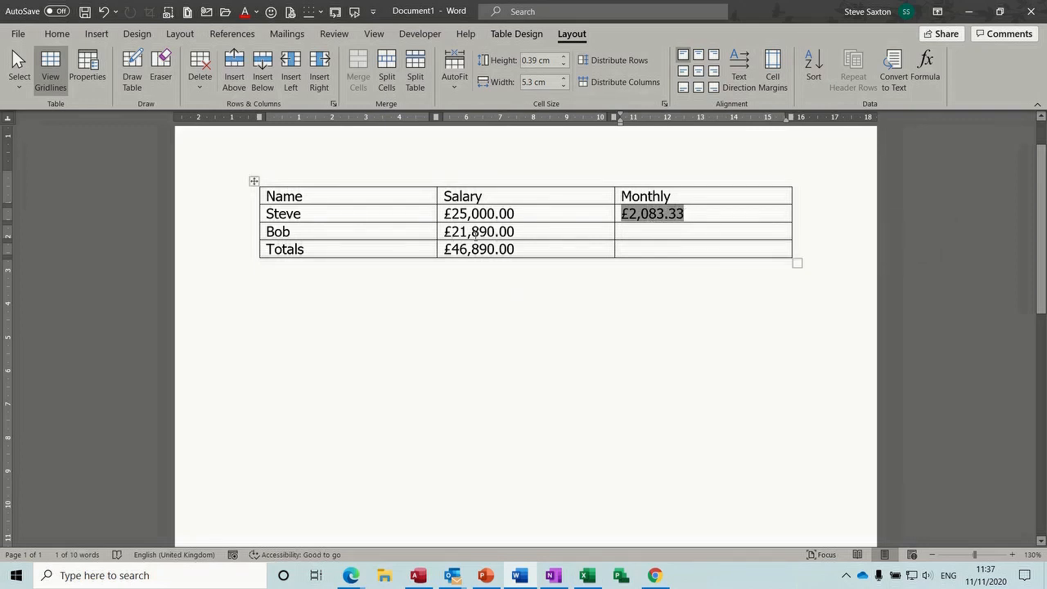
{"action": "left_click_drag", "start_coordinate": [633, 219], "coordinate": [629, 237]}
{"action": "key", "text": "ctrl"}
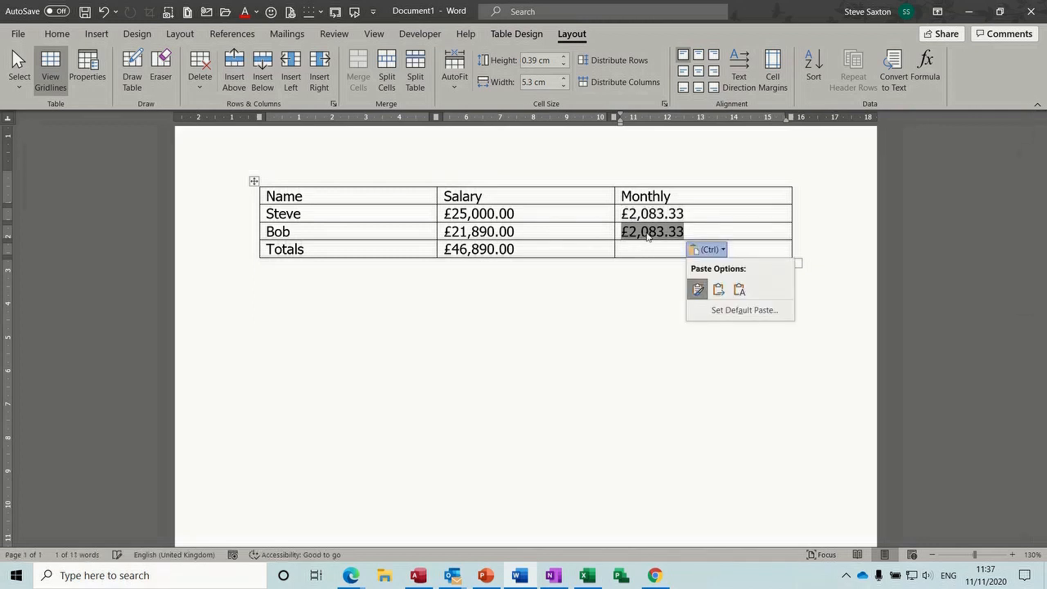
Change the copied formula to b3/12, giving £1,824.17, then toggle field codes with Alt+F9
{"action": "left_click", "coordinate": [925, 68]}
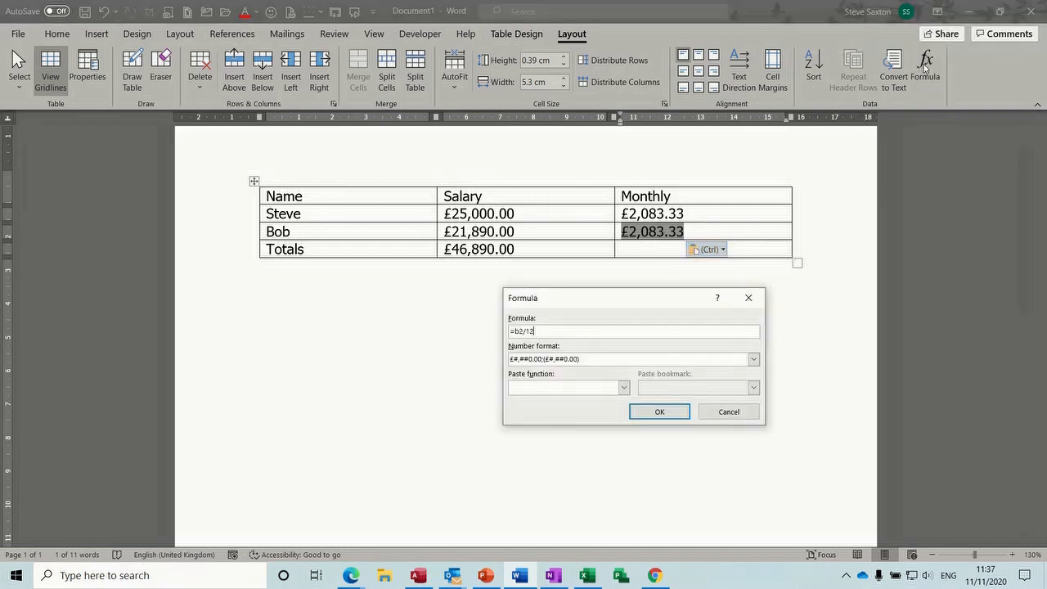
{"action": "left_click", "coordinate": [523, 332]}
{"action": "key", "text": "BackSpace"}
{"action": "type", "text": "3"}
{"action": "left_click", "coordinate": [659, 412]}
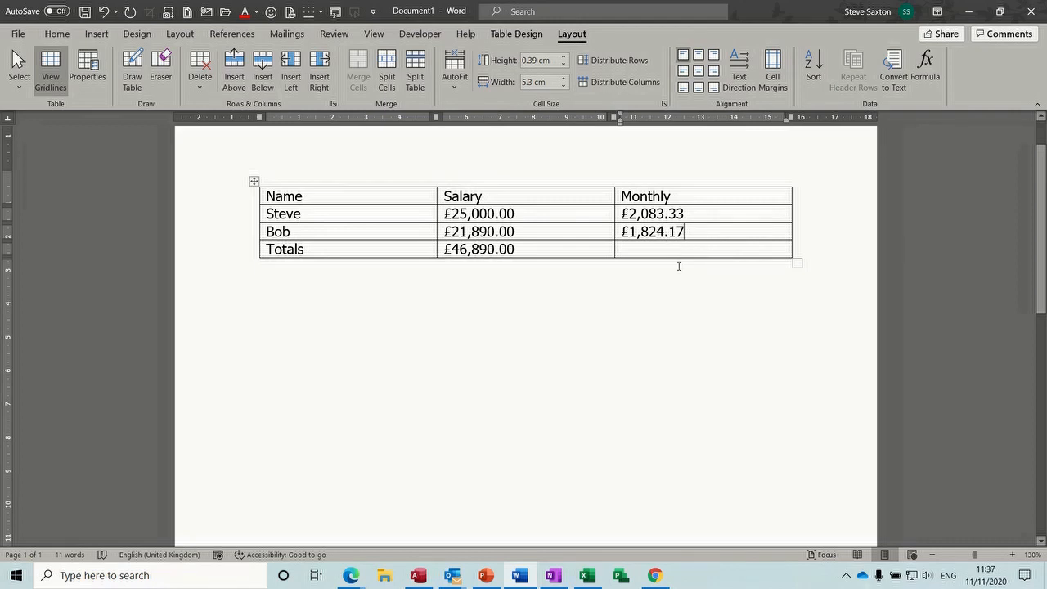
{"action": "key", "text": "alt+F9"}
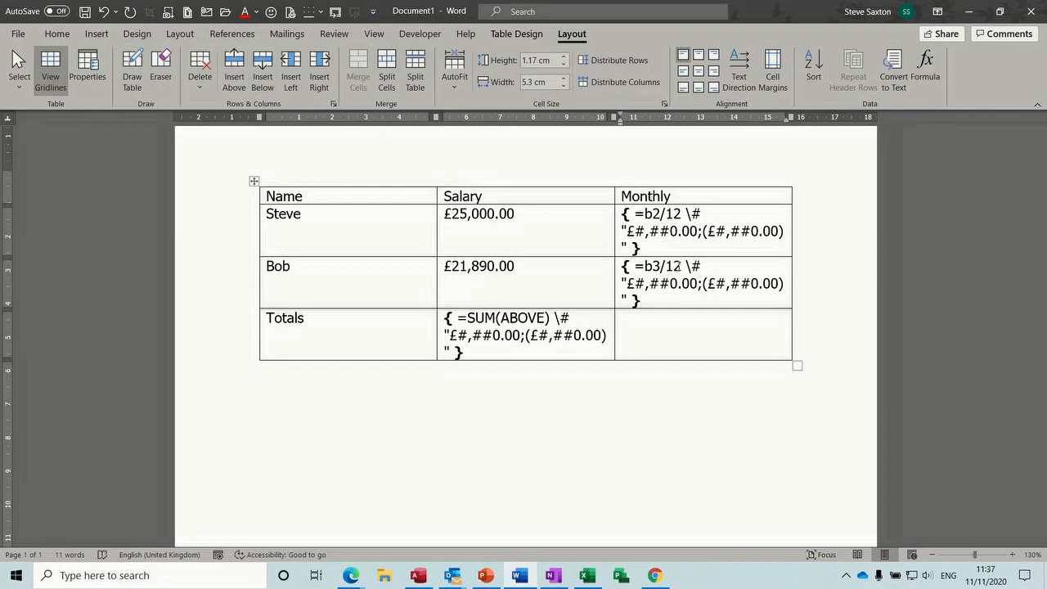
{"action": "key", "text": "alt+F9"}
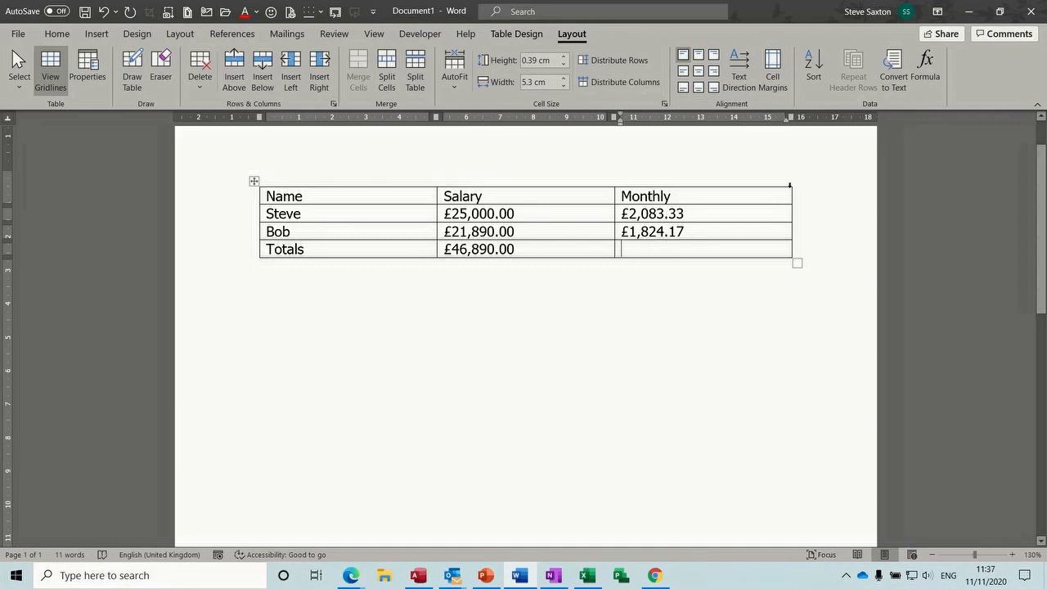
Total the Monthly column with =SUM(ABOVE) in £ format, giving £3,907.50
{"action": "left_click", "coordinate": [925, 62]}
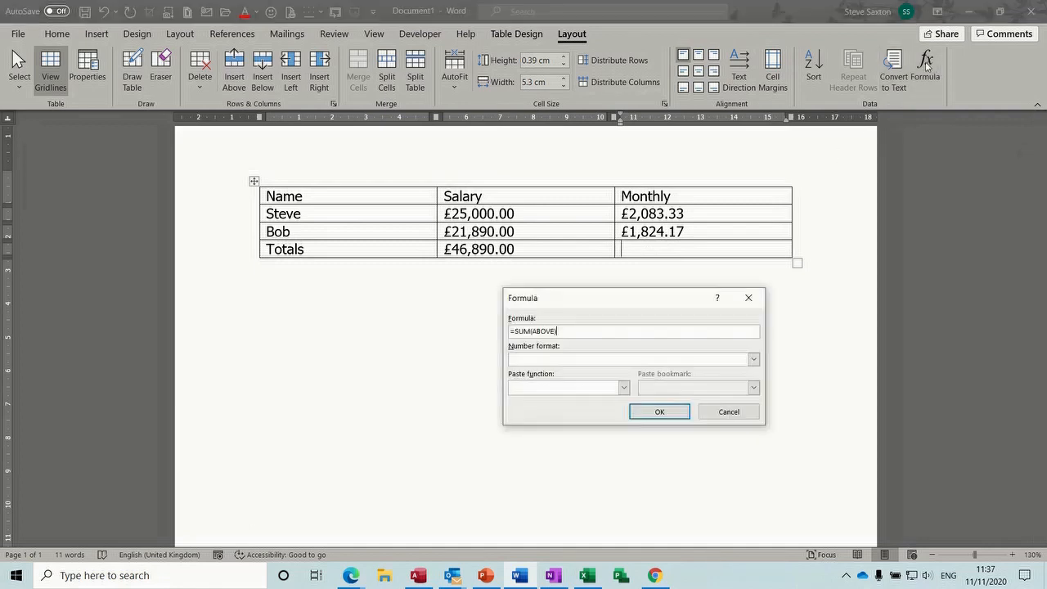
{"action": "left_click", "coordinate": [753, 359]}
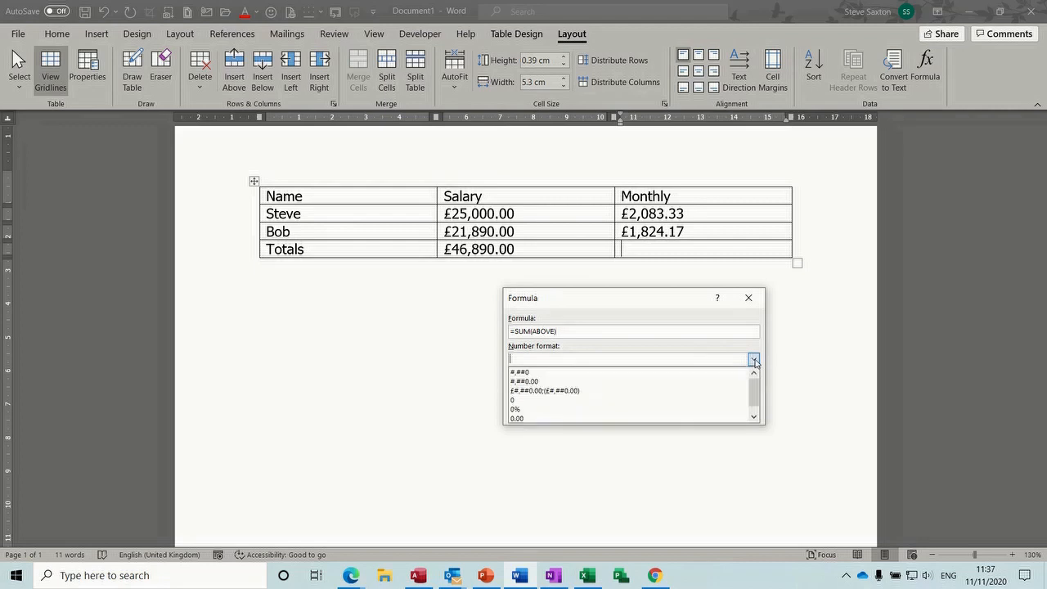
{"action": "left_click", "coordinate": [643, 391]}
{"action": "left_click", "coordinate": [660, 411]}
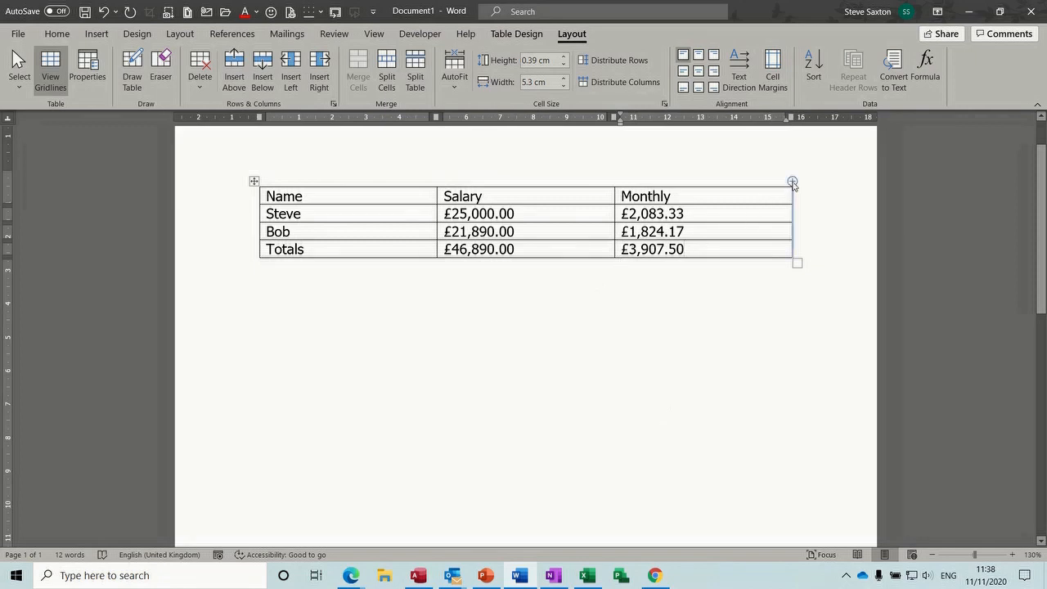
Insert a fourth column and head it Bonus
{"action": "left_click", "coordinate": [792, 181]}
{"action": "left_click", "coordinate": [705, 196]}
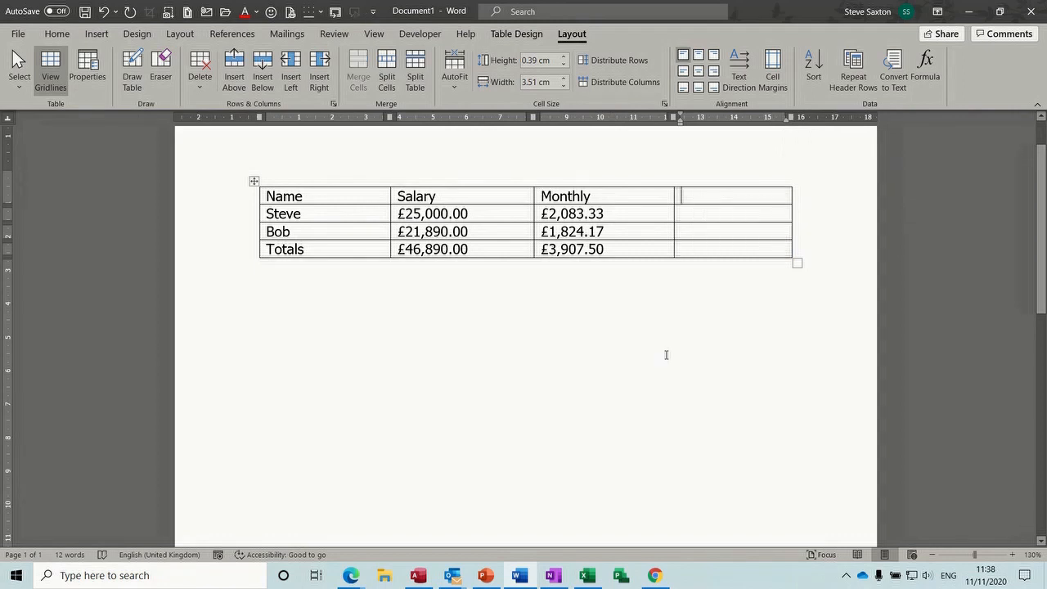
{"action": "type", "text": "Bonus"}
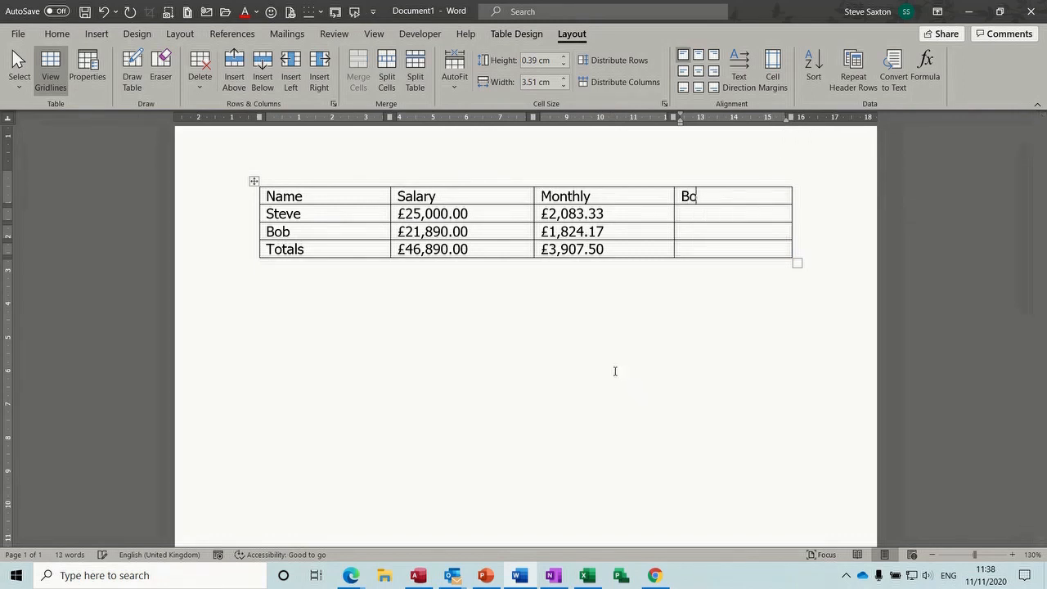
{"action": "left_click", "coordinate": [702, 214]}
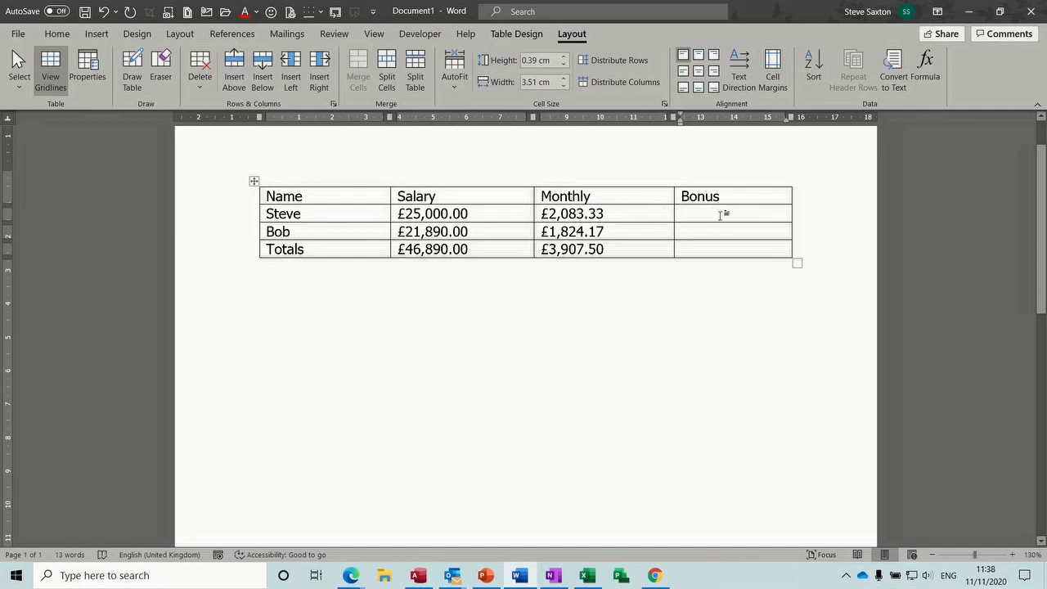
Enter =IF(b2>20000,b2*.1,0) in Steve's Bonus cell in £ format, giving £2,500.00
{"action": "left_click", "coordinate": [922, 71]}
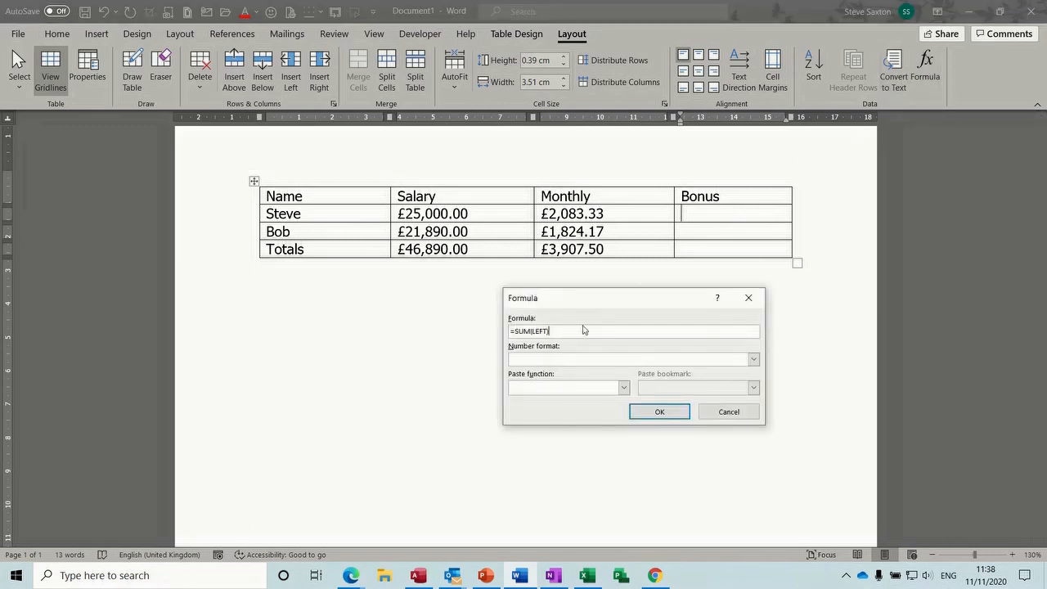
{"action": "key", "text": "BackSpace"}
{"action": "key", "text": "BackSpace"}
{"action": "key", "text": "BackSpace"}
{"action": "key", "text": "BackSpace"}
{"action": "key", "text": "BackSpace"}
{"action": "left_click", "coordinate": [623, 388]}
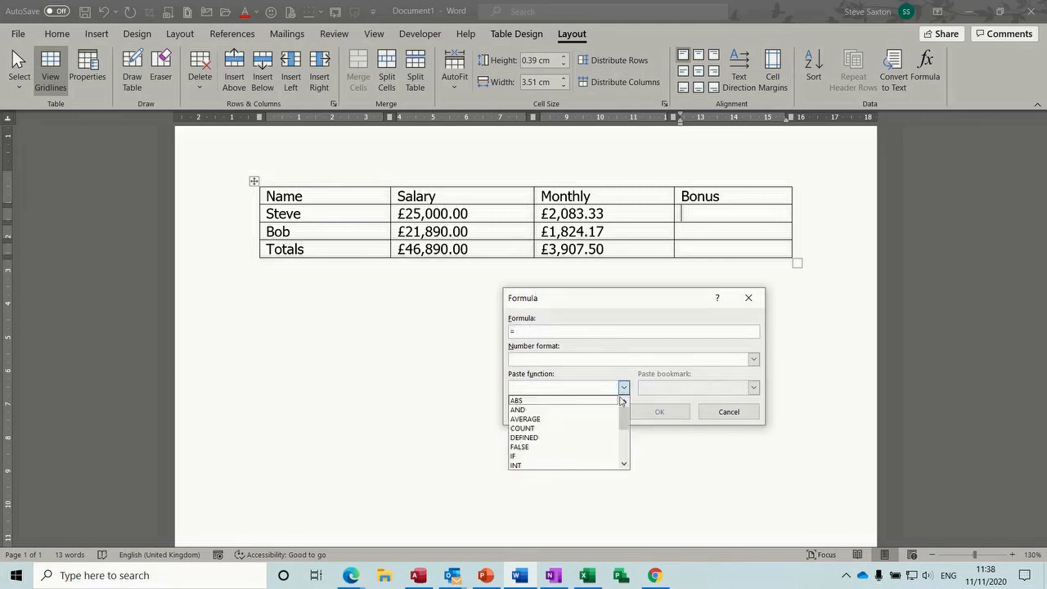
{"action": "left_click", "coordinate": [552, 456]}
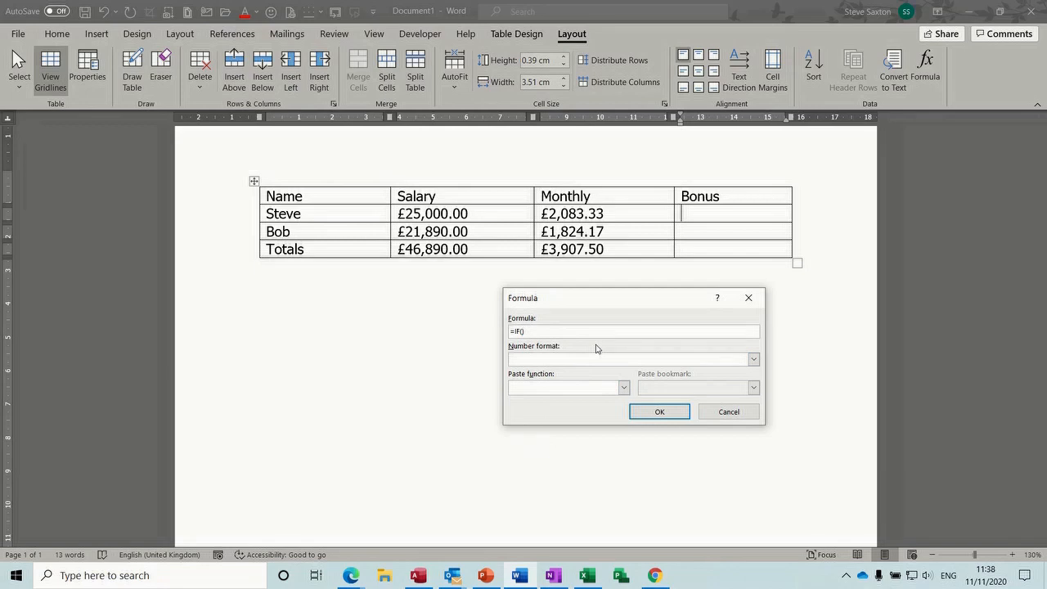
{"action": "type", "text": "b2>20000,b2*.1,0"}
{"action": "left_click", "coordinate": [754, 361]}
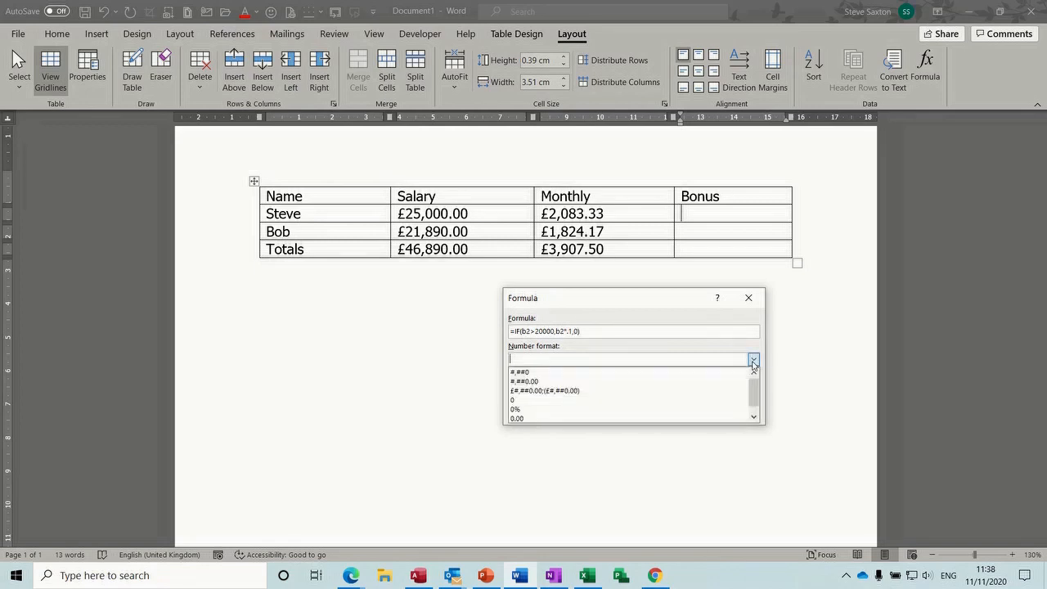
{"action": "left_click", "coordinate": [605, 391]}
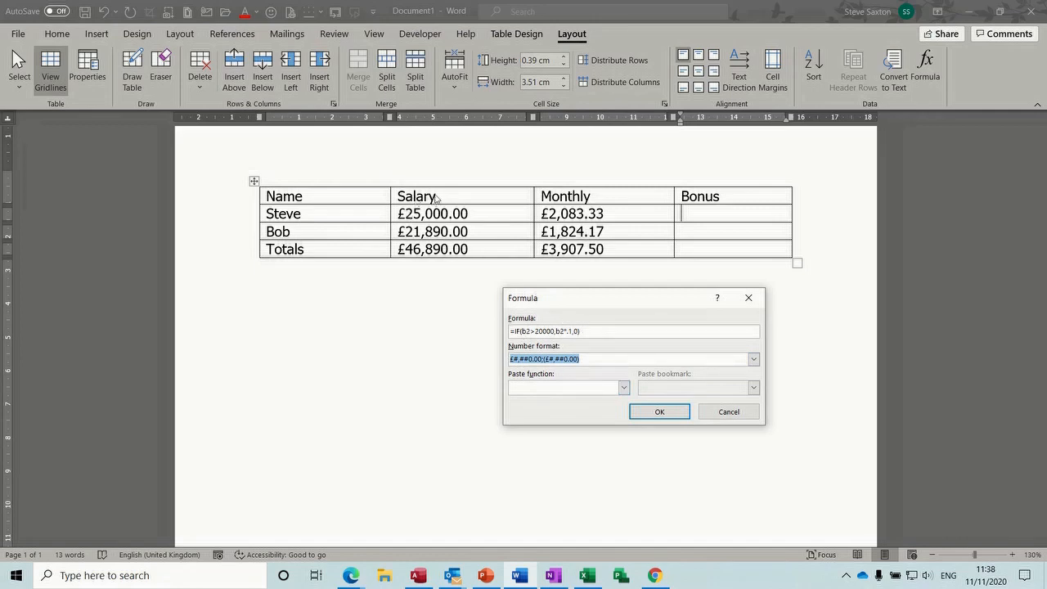
{"action": "left_click", "coordinate": [642, 410]}
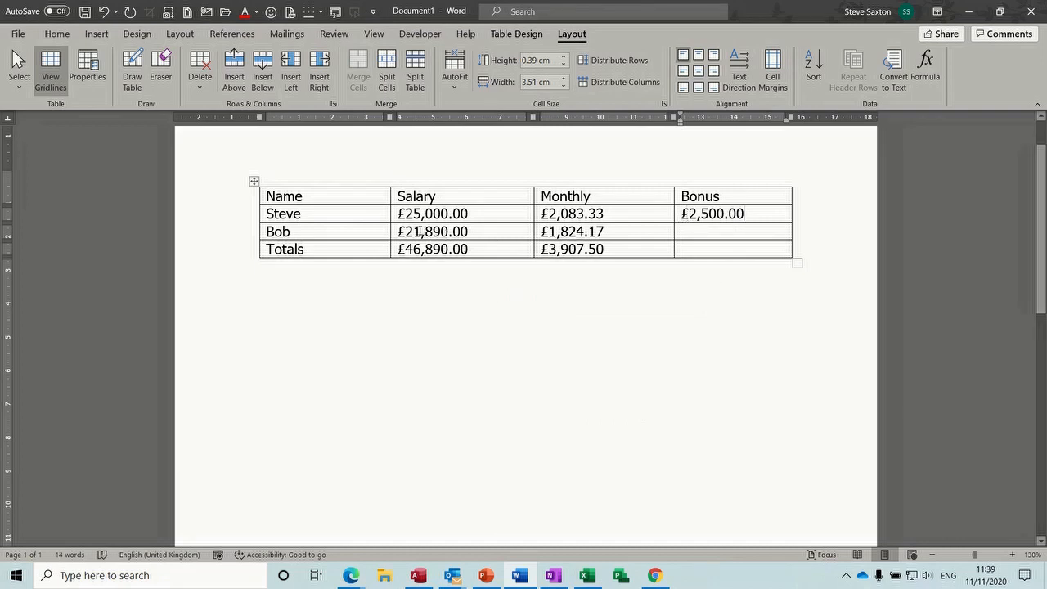
Lower Bob's salary to £19,890.00
{"action": "left_click_drag", "start_coordinate": [417, 231], "coordinate": [405, 233]}
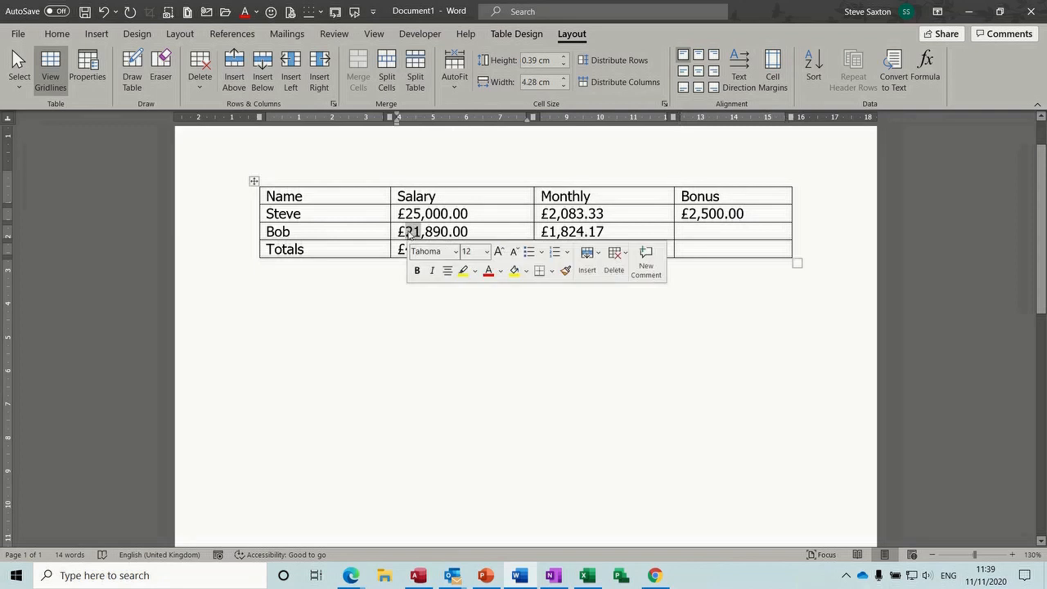
{"action": "type", "text": "19"}
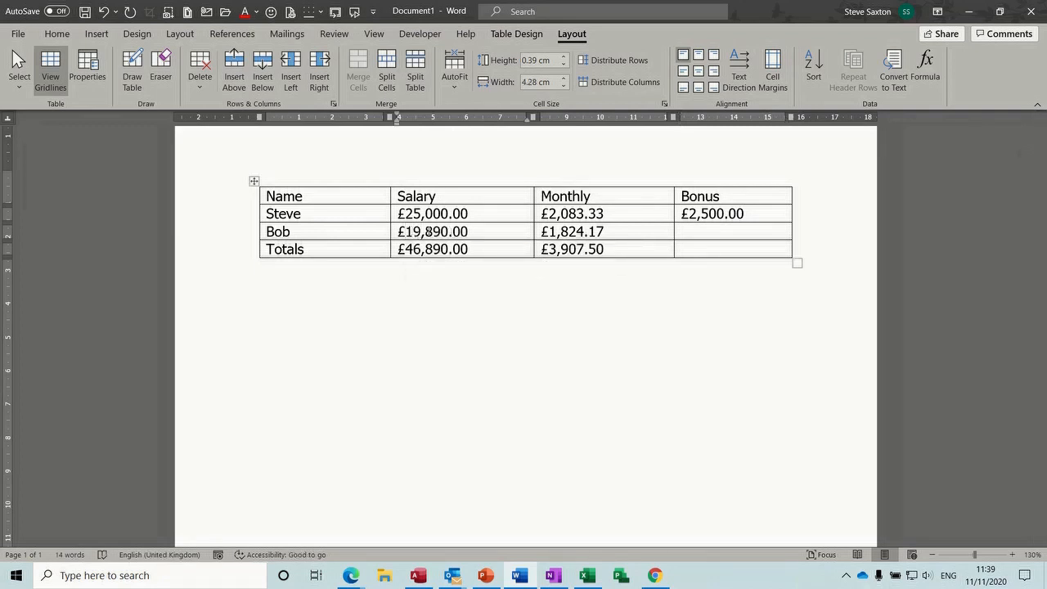
{"action": "left_click", "coordinate": [693, 228]}
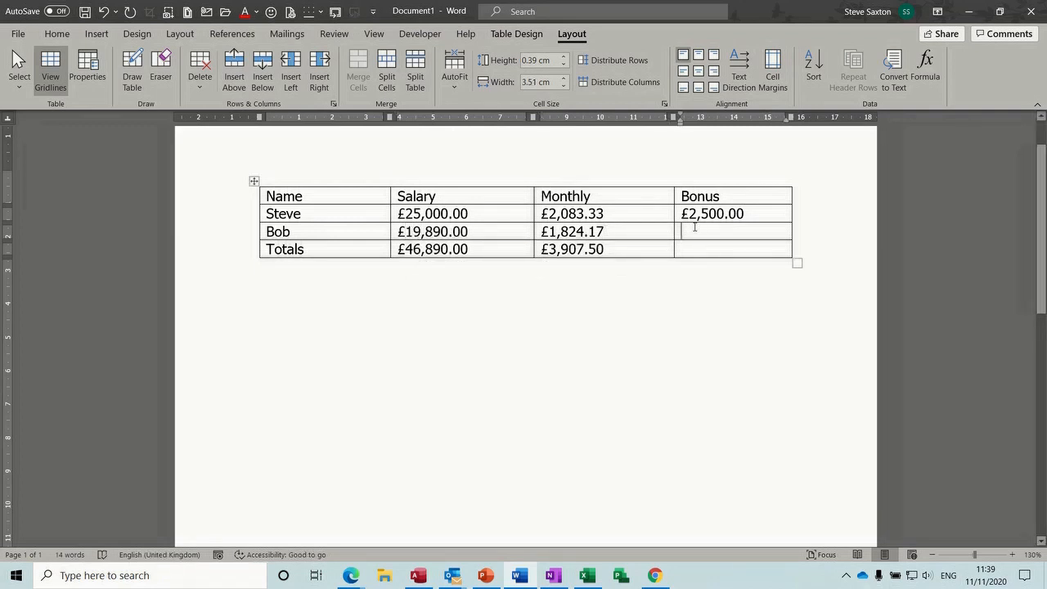
Copy Steve's bonus field to Bob's Bonus cell and change both b2 references to b3
{"action": "left_click_drag", "start_coordinate": [681, 213], "coordinate": [714, 234]}
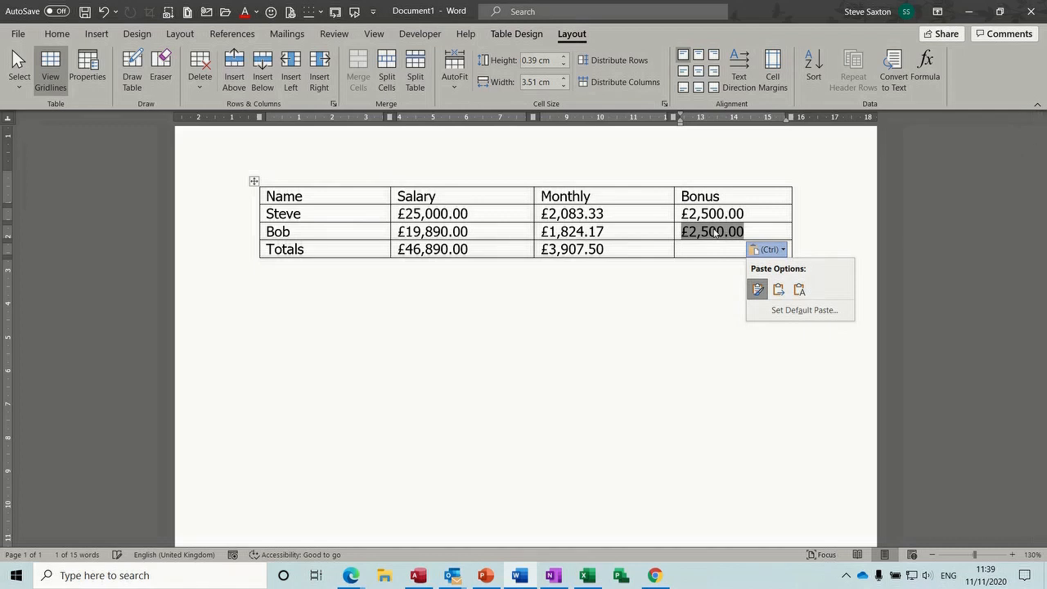
{"action": "left_click", "coordinate": [925, 65]}
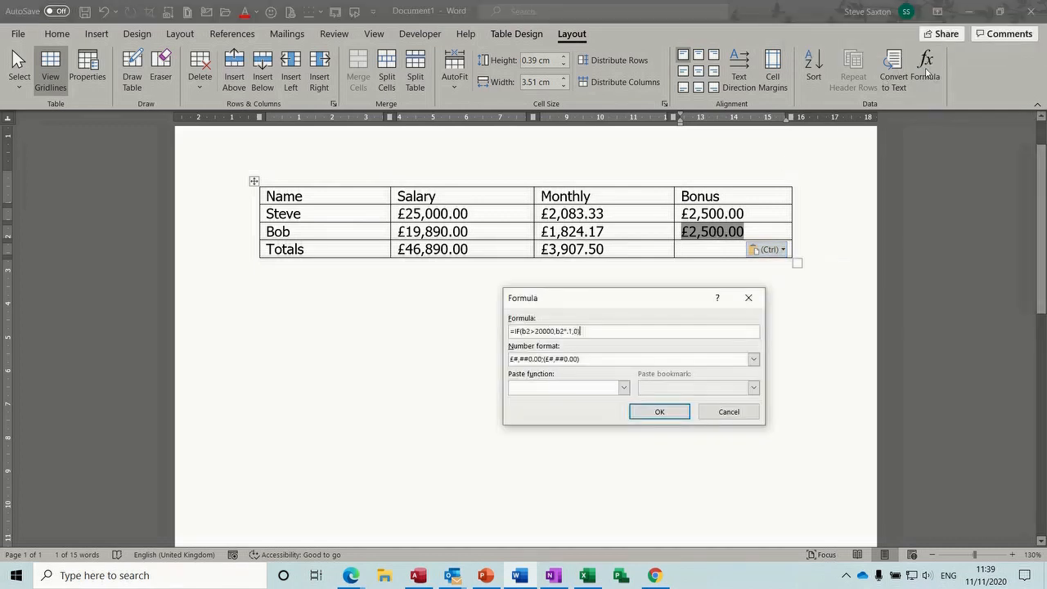
{"action": "left_click", "coordinate": [529, 330]}
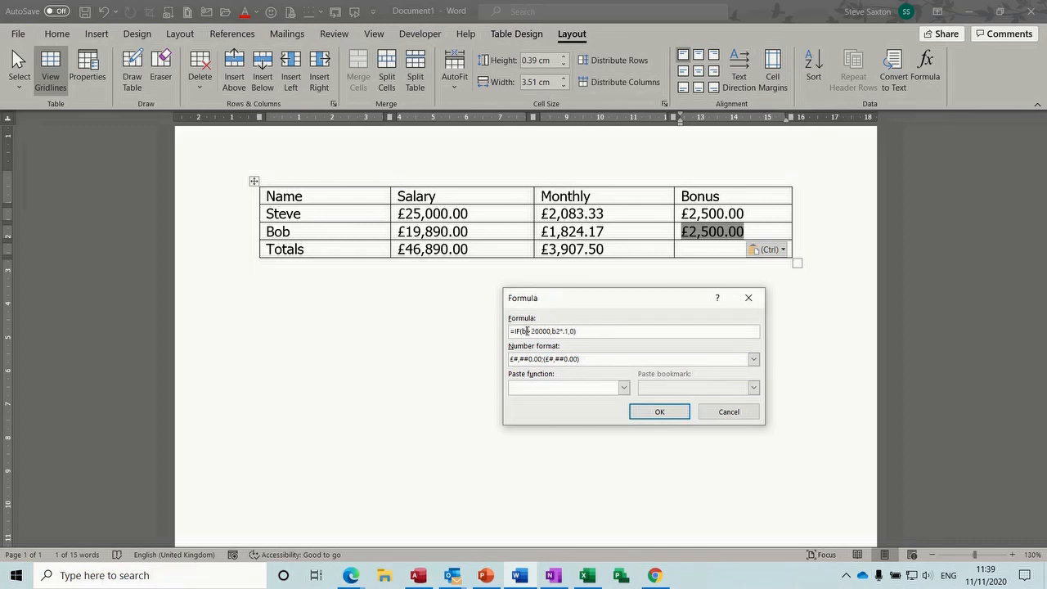
{"action": "key", "text": "BackSpace"}
{"action": "type", "text": "3"}
{"action": "left_click", "coordinate": [561, 330]}
{"action": "key", "text": "BackSpace"}
{"action": "type", "text": "3"}
{"action": "left_click", "coordinate": [656, 411]}
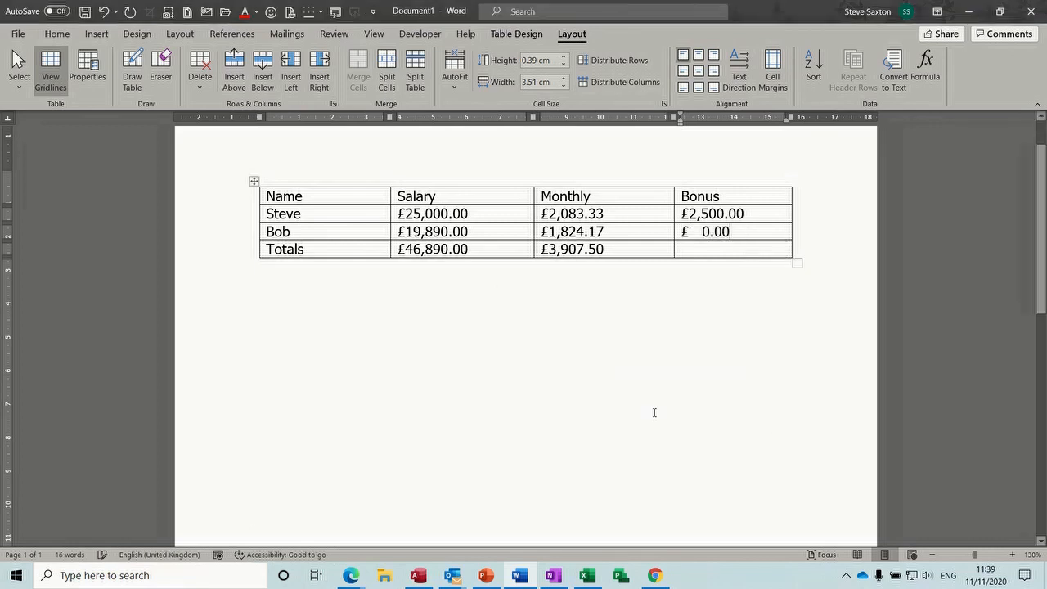
Recalculate the table, restore Bob's salary to £21,890.00, and recalculate so totals read £46,890.00 and £3,907.50
{"action": "left_click", "coordinate": [255, 182]}
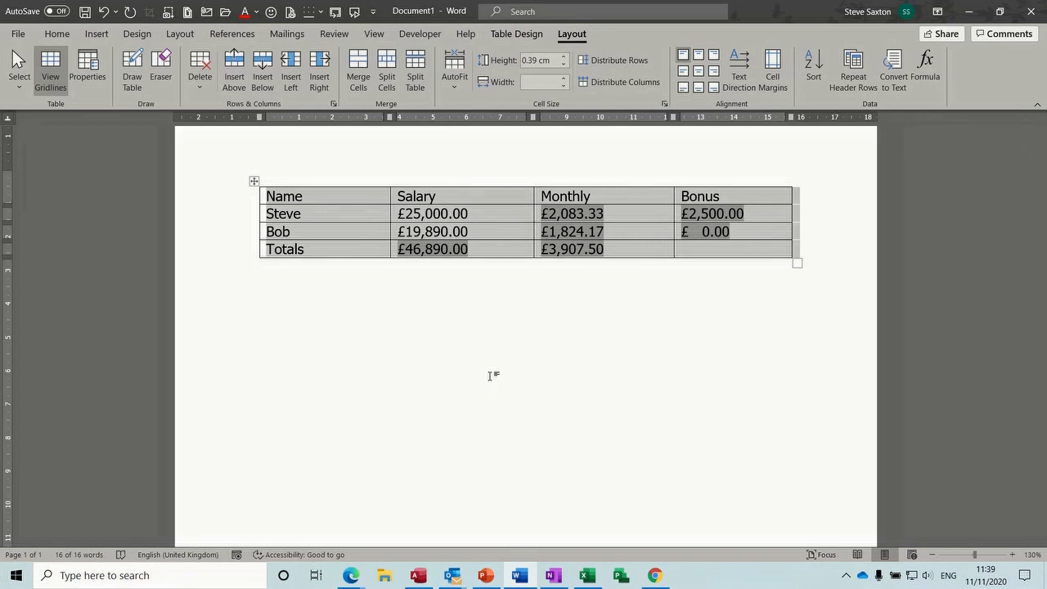
{"action": "key", "text": "F9"}
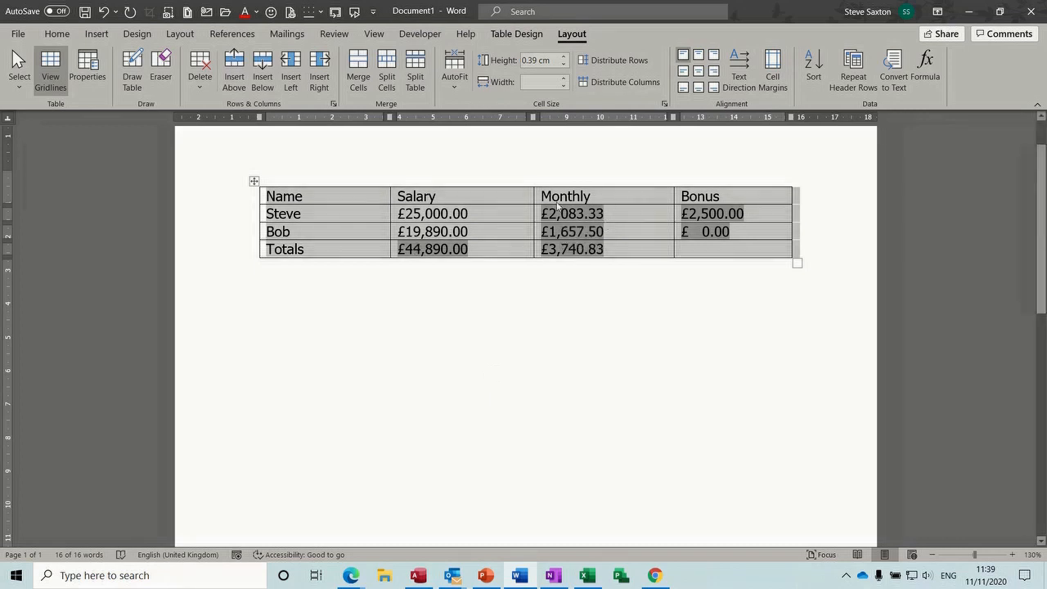
{"action": "left_click", "coordinate": [417, 234]}
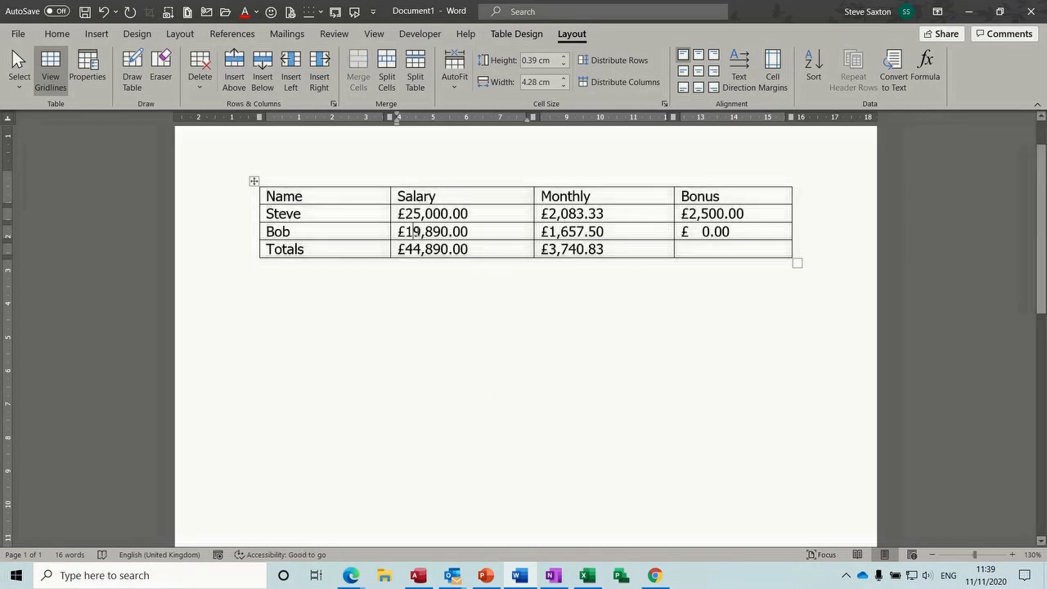
{"action": "left_click_drag", "start_coordinate": [417, 231], "coordinate": [406, 232]}
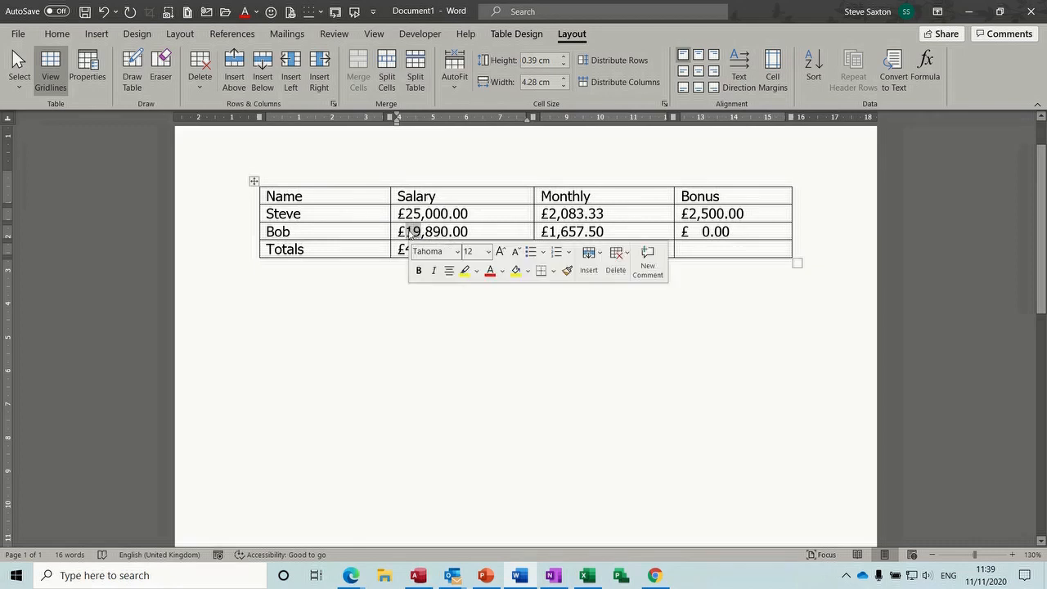
{"action": "type", "text": "21"}
{"action": "left_click", "coordinate": [469, 249]}
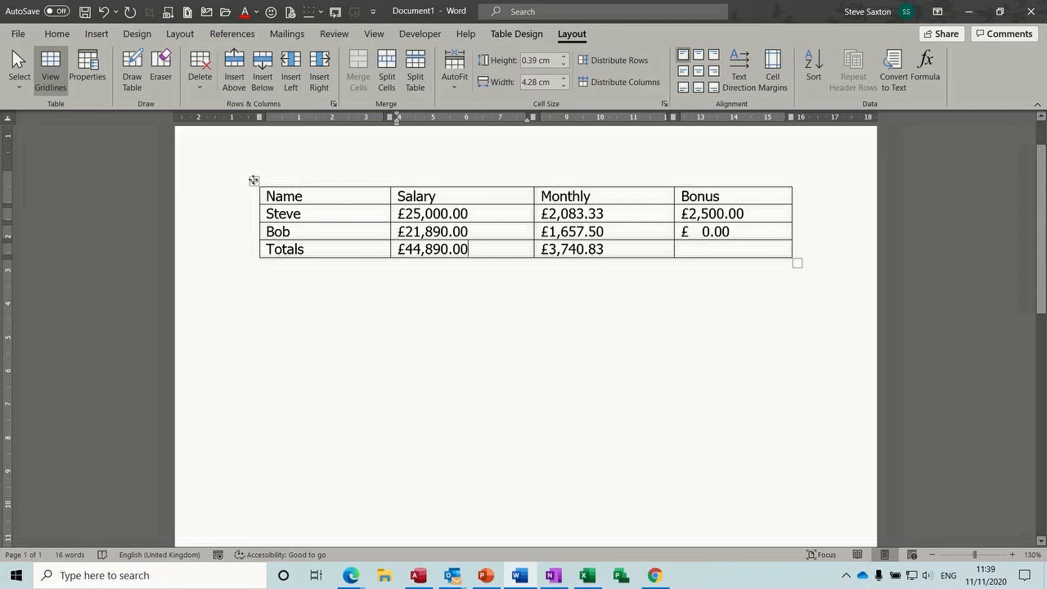
{"action": "left_click", "coordinate": [253, 181]}
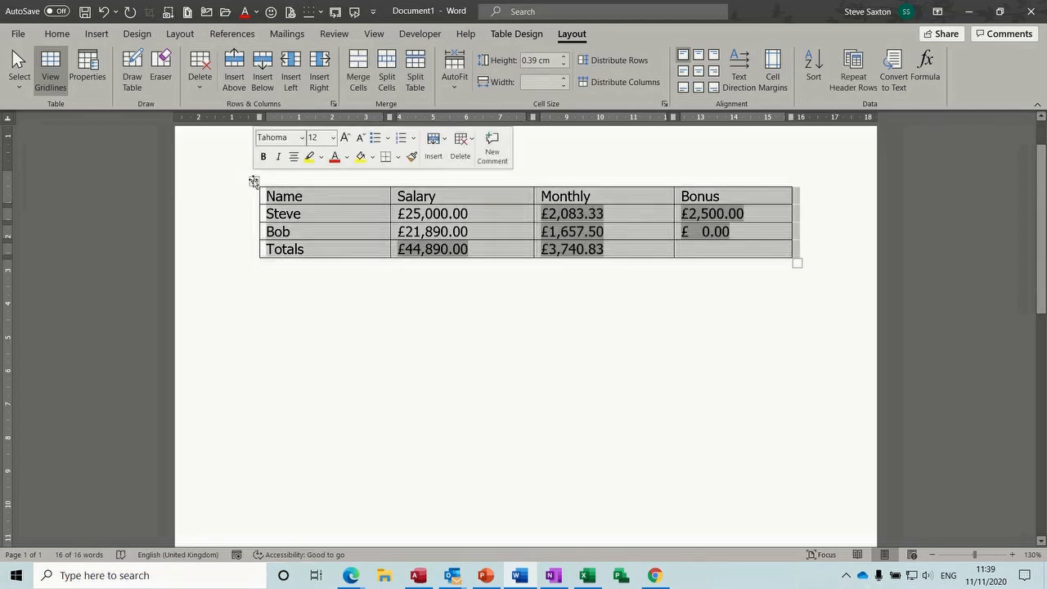
{"action": "key", "text": "F9"}
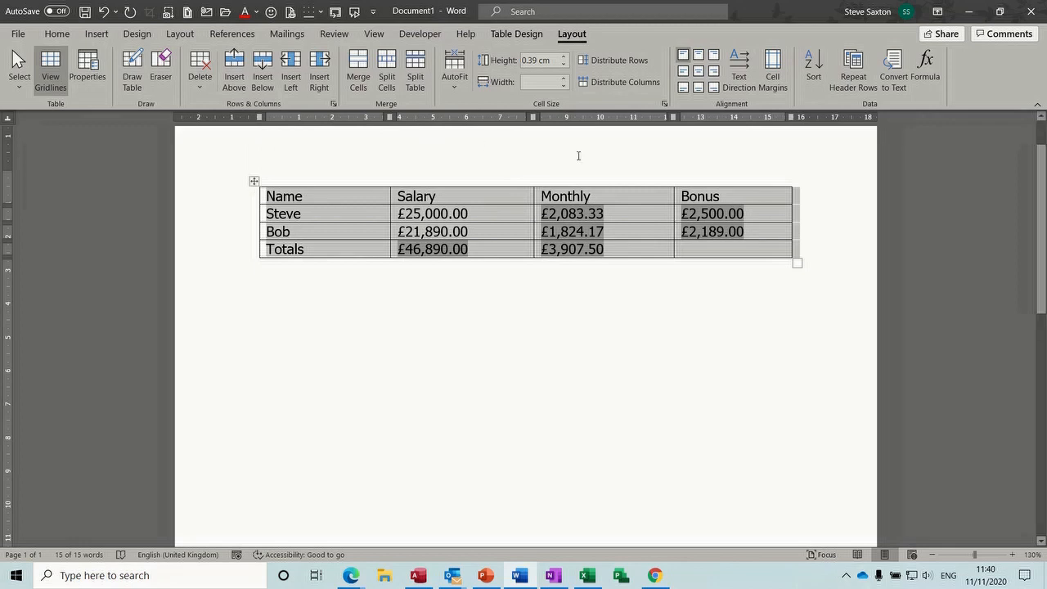
{"action": "left_click", "coordinate": [692, 249]}
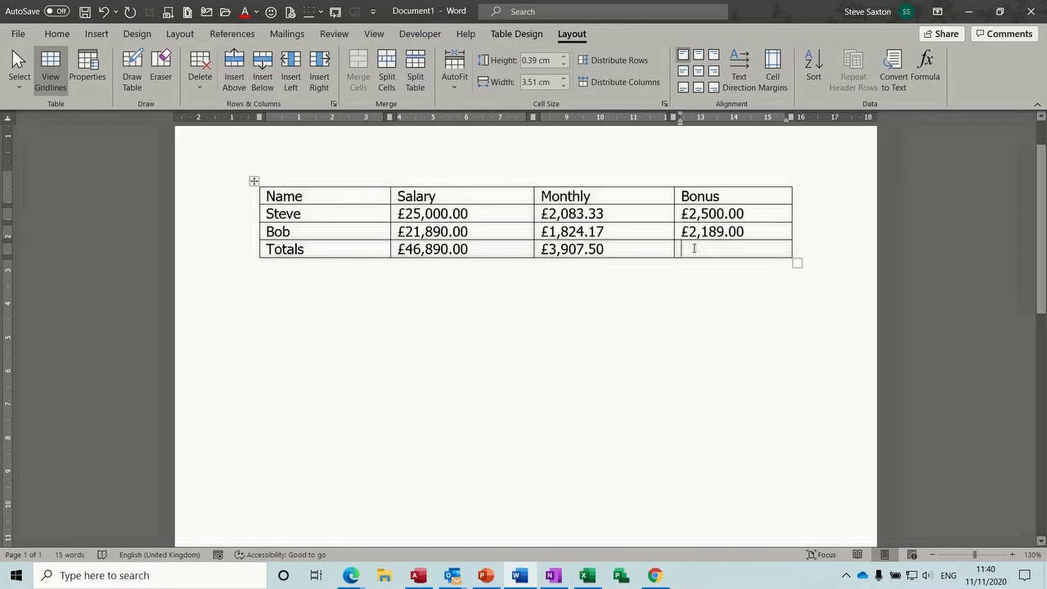
Insert a =SUM(ABOVE) Bonus total in £#,##0.00;(£#,##0.00) format, showing £4,689.00
{"action": "left_click", "coordinate": [924, 70]}
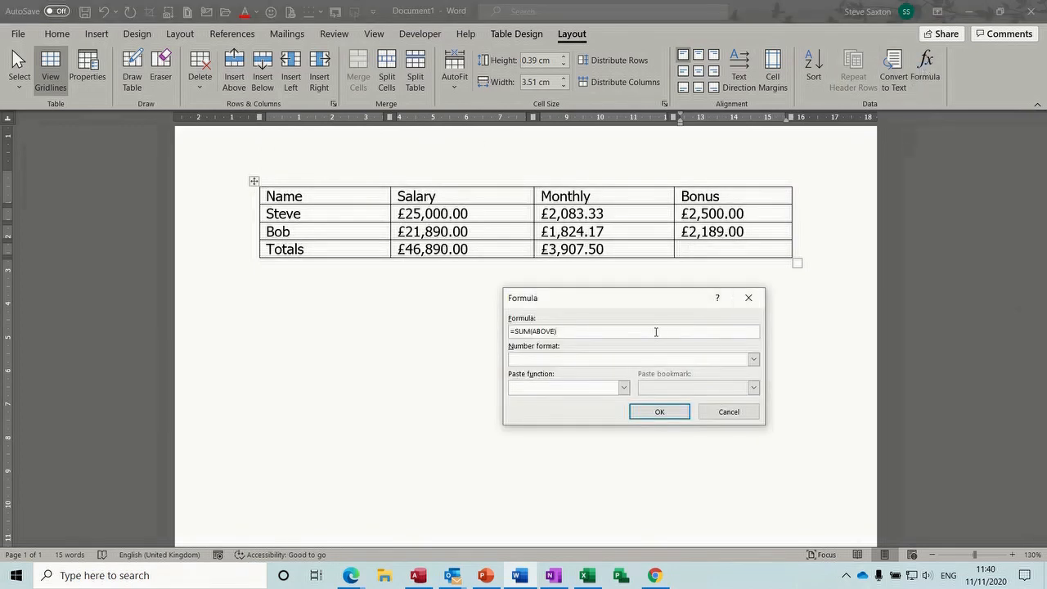
{"action": "left_click", "coordinate": [754, 360]}
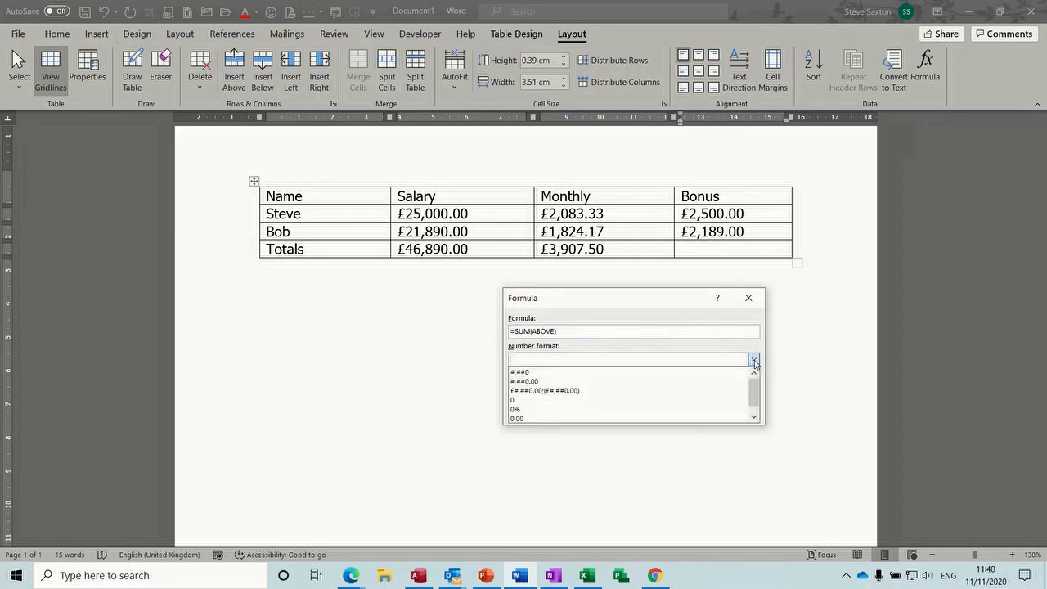
{"action": "left_click", "coordinate": [604, 394]}
{"action": "left_click", "coordinate": [663, 413]}
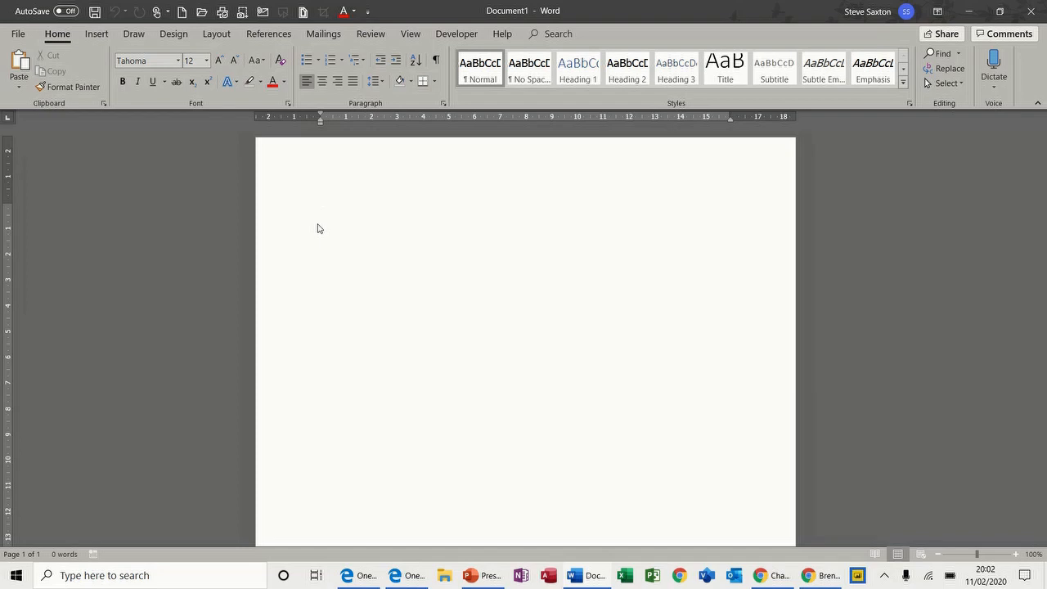
Insert a new three-column, four-row table
{"action": "left_click", "coordinate": [97, 34]}
{"action": "left_click", "coordinate": [94, 67]}
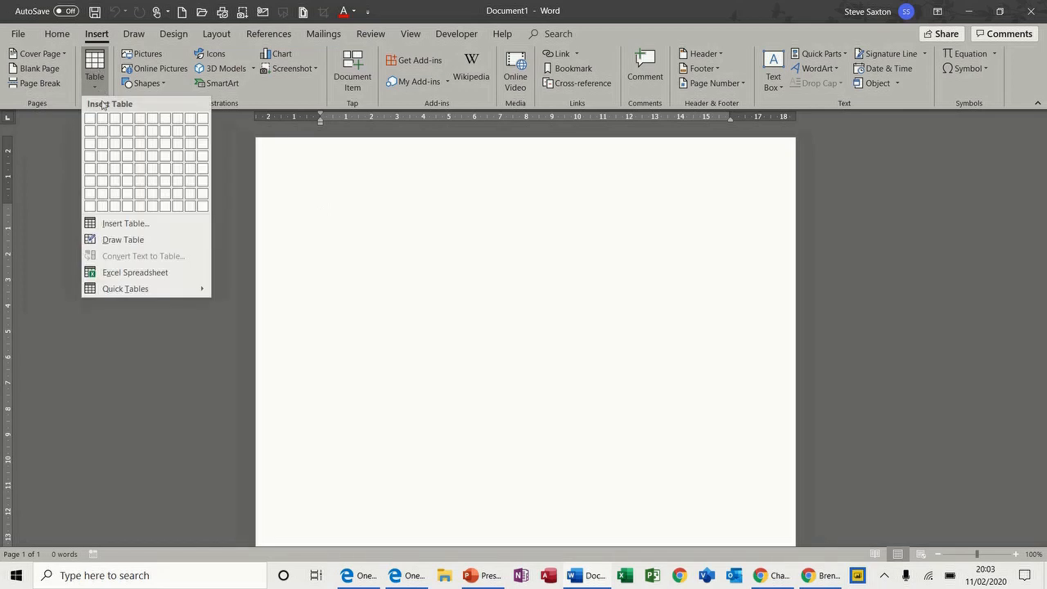
{"action": "left_click", "coordinate": [117, 156]}
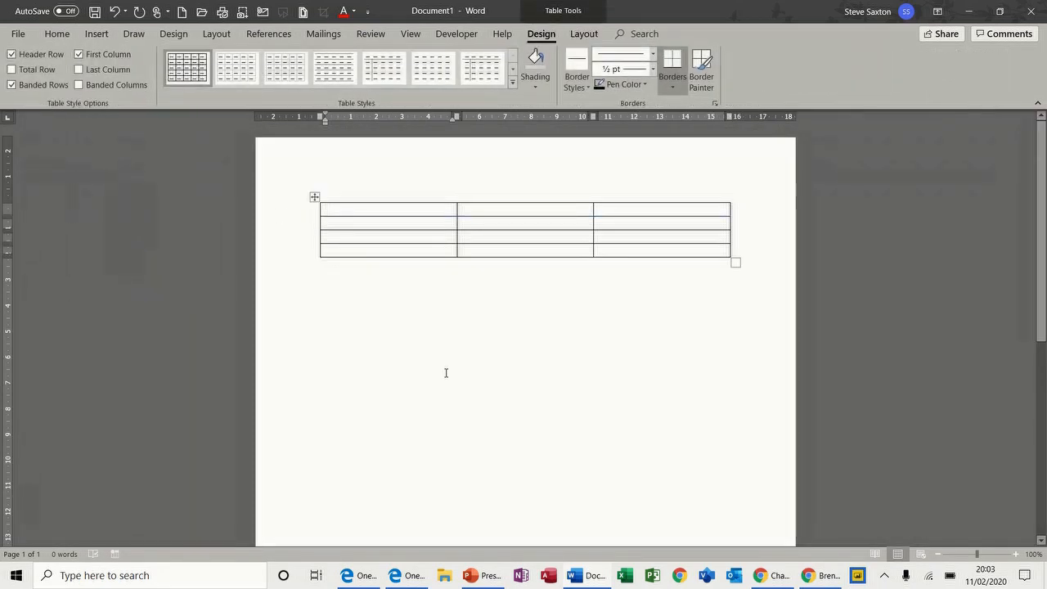
Enter 1234, 33 and 313 down the first column
{"action": "type", "text": "1234"}
{"action": "key", "text": "Down"}
{"action": "type", "text": "33"}
{"action": "key", "text": "Down"}
{"action": "type", "text": "313"}
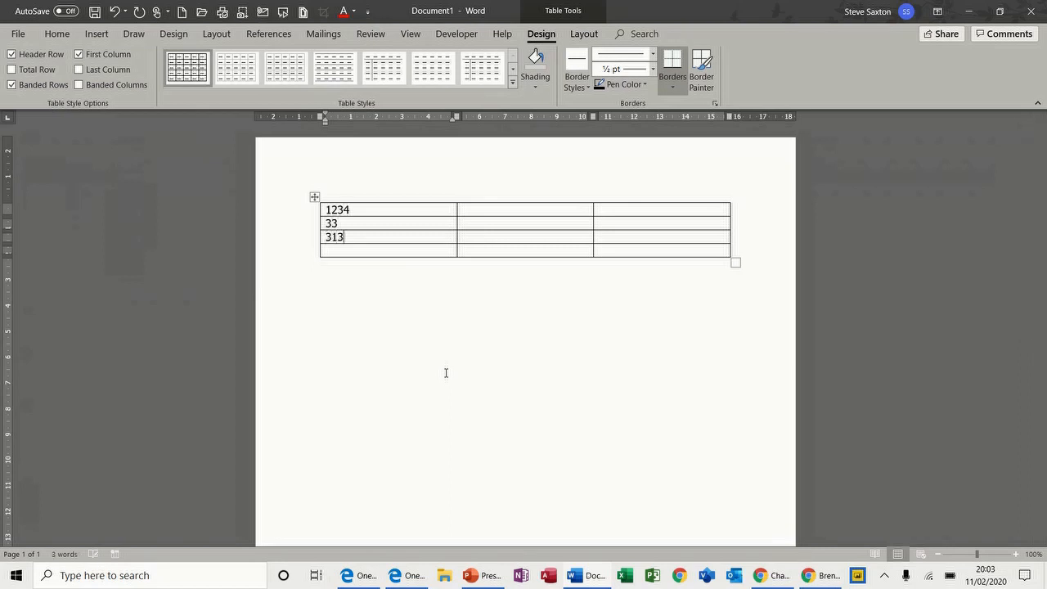
{"action": "key", "text": "Down"}
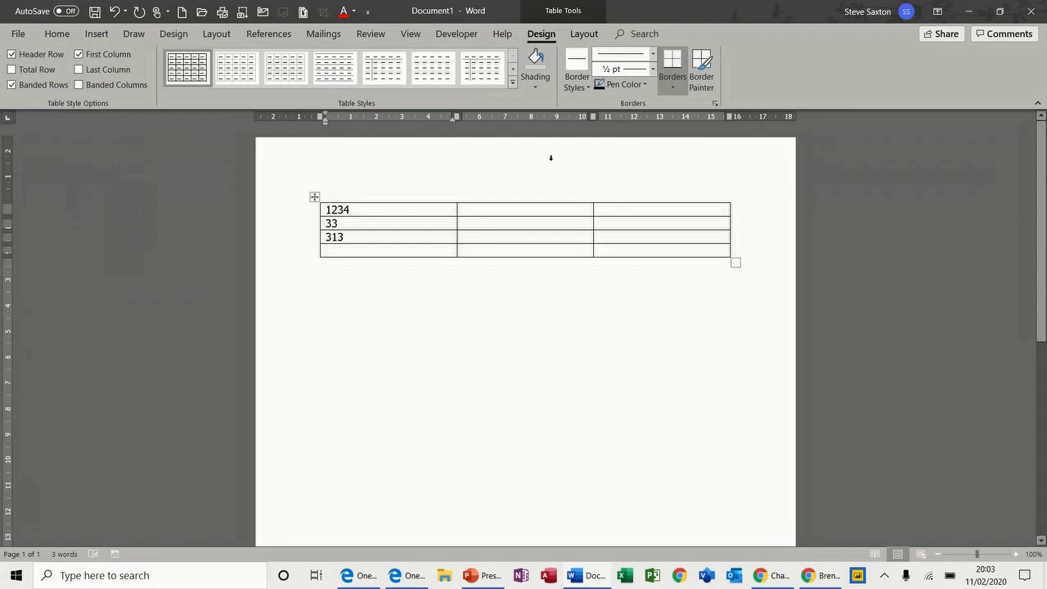
Total the first column with =SUM(ABOVE) in £#,##0.00 format (£1,580.00), then change 33 to 333
{"action": "left_click", "coordinate": [579, 34]}
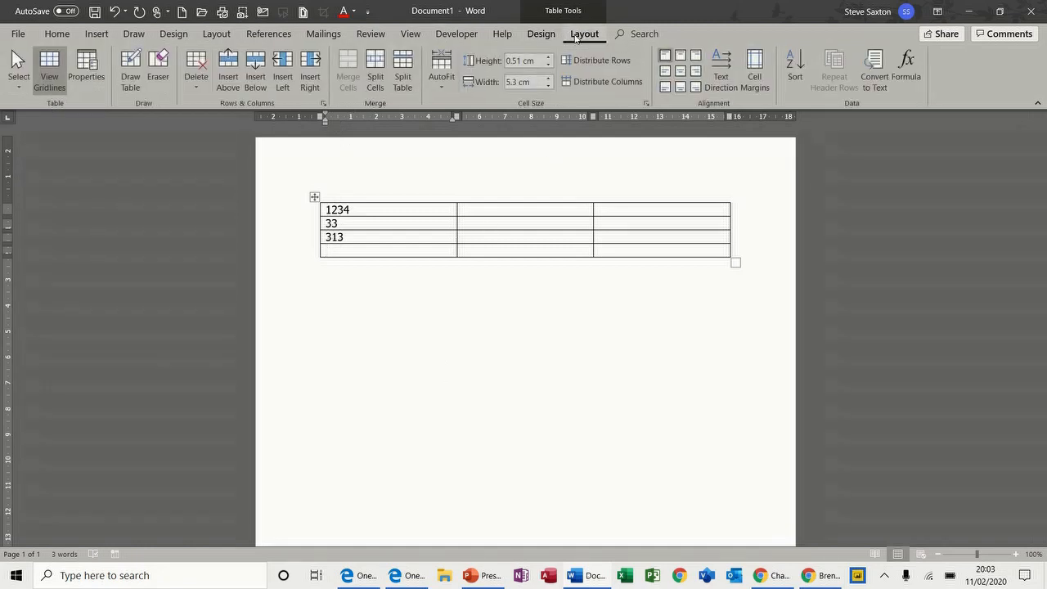
{"action": "left_click", "coordinate": [907, 65]}
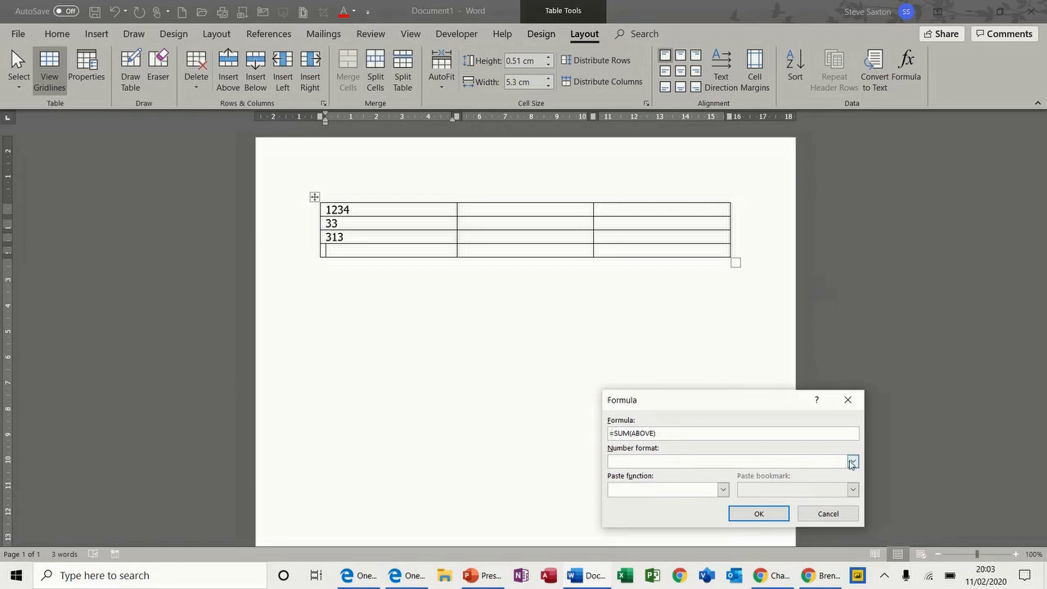
{"action": "left_click", "coordinate": [853, 460]}
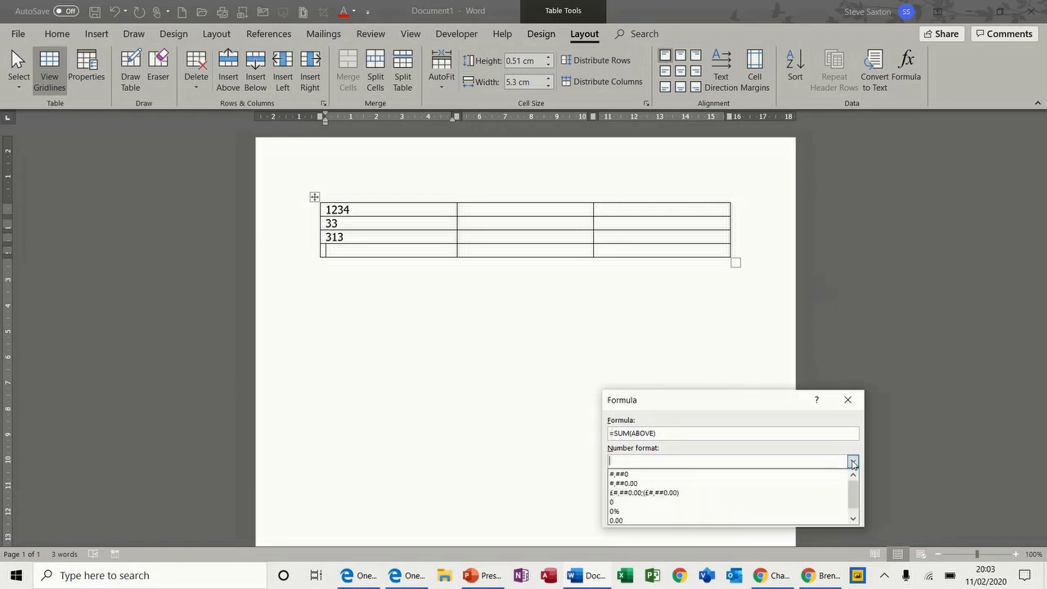
{"action": "left_click", "coordinate": [691, 493]}
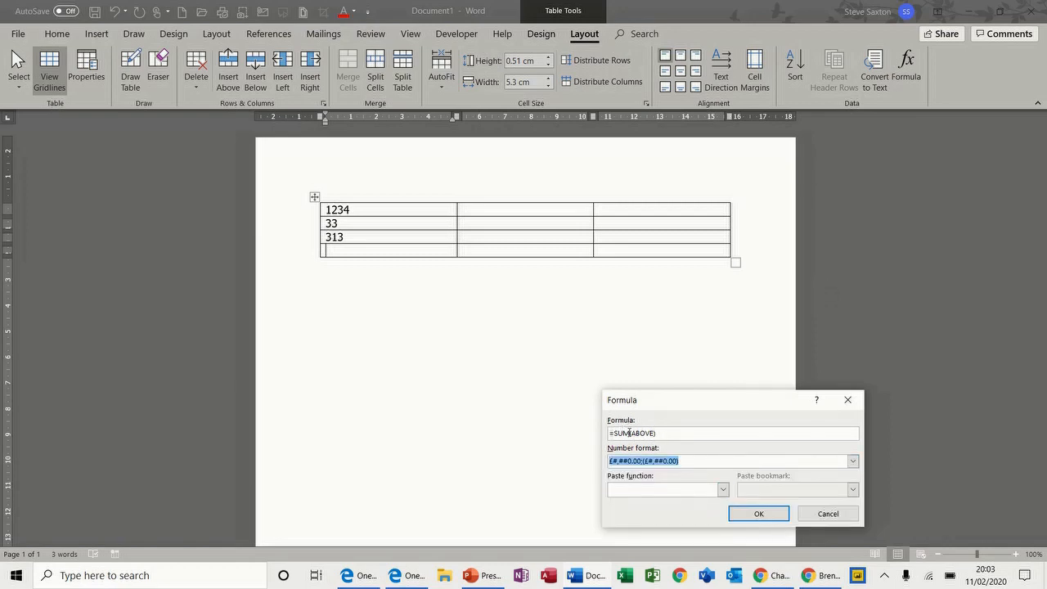
{"action": "left_click", "coordinate": [744, 510]}
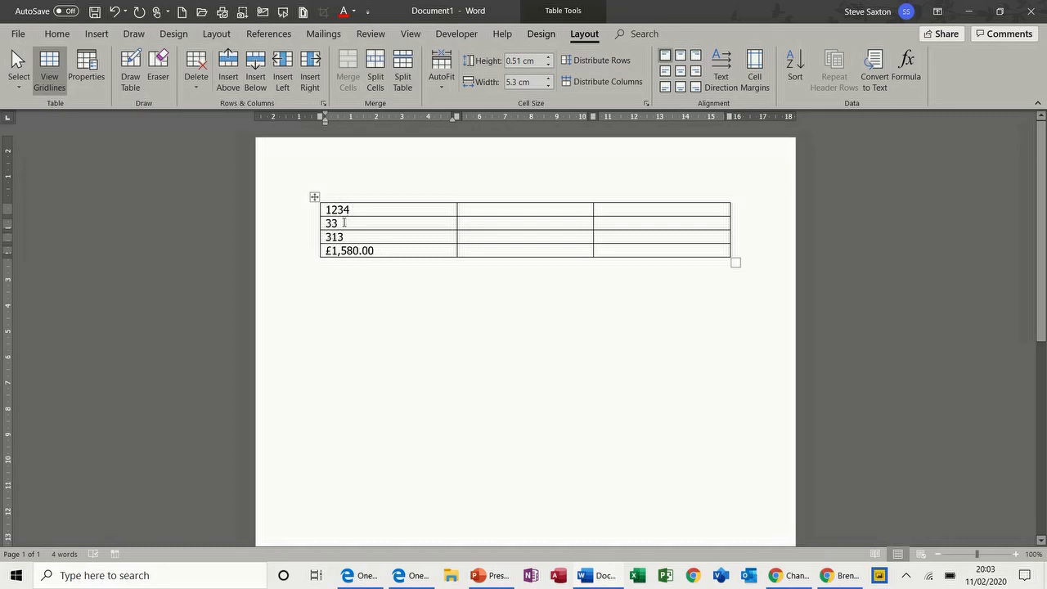
{"action": "left_click", "coordinate": [344, 223]}
{"action": "type", "text": "3"}
Update the column total, shorten 1234 to 12, and refresh the total to £ 658.00
{"action": "double_click", "coordinate": [372, 251]}
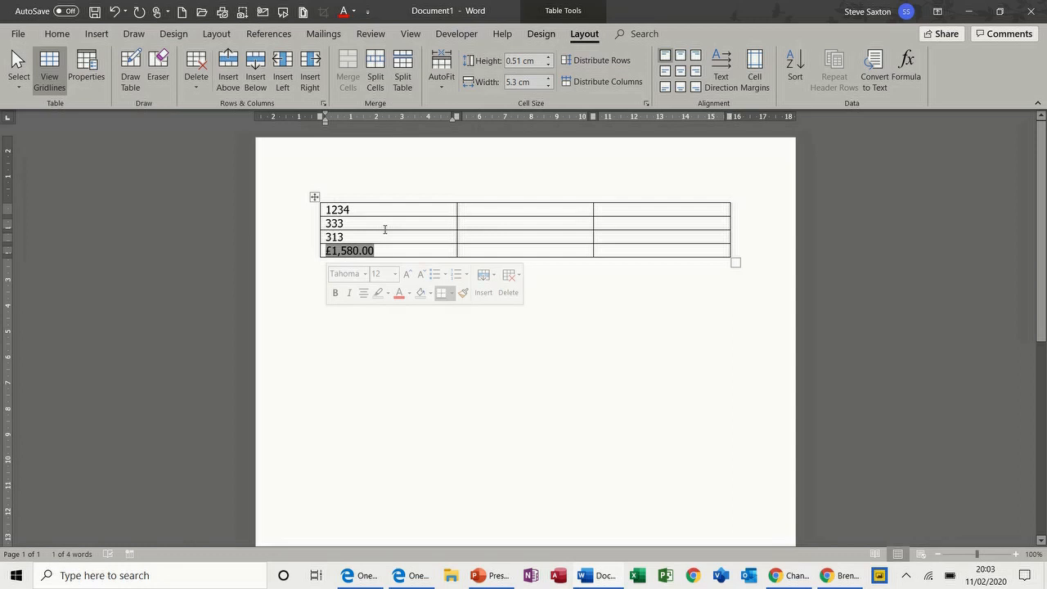
{"action": "key", "text": "F9"}
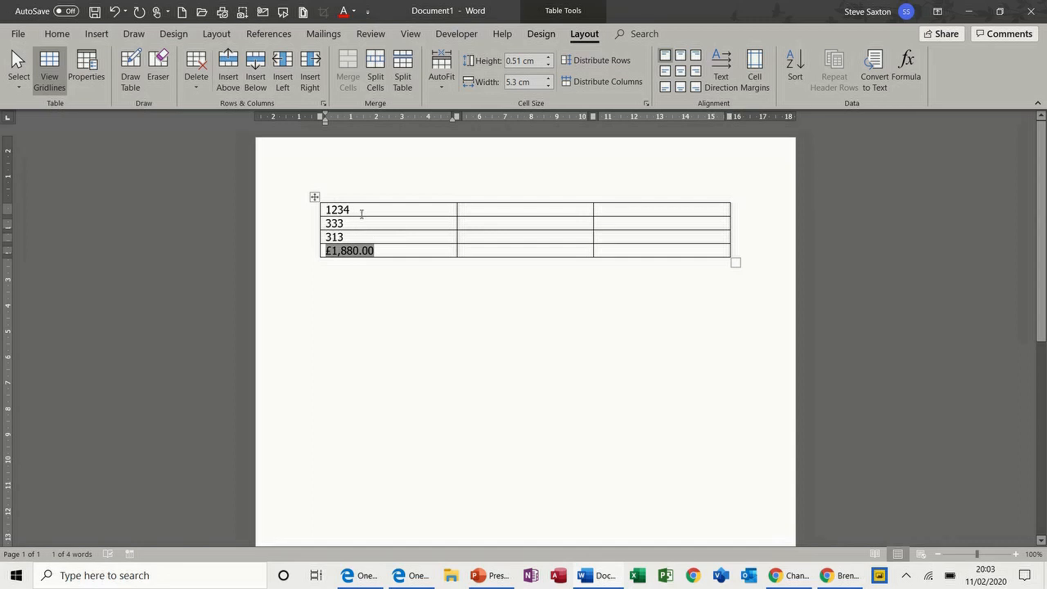
{"action": "left_click_drag", "start_coordinate": [359, 211], "coordinate": [340, 212]}
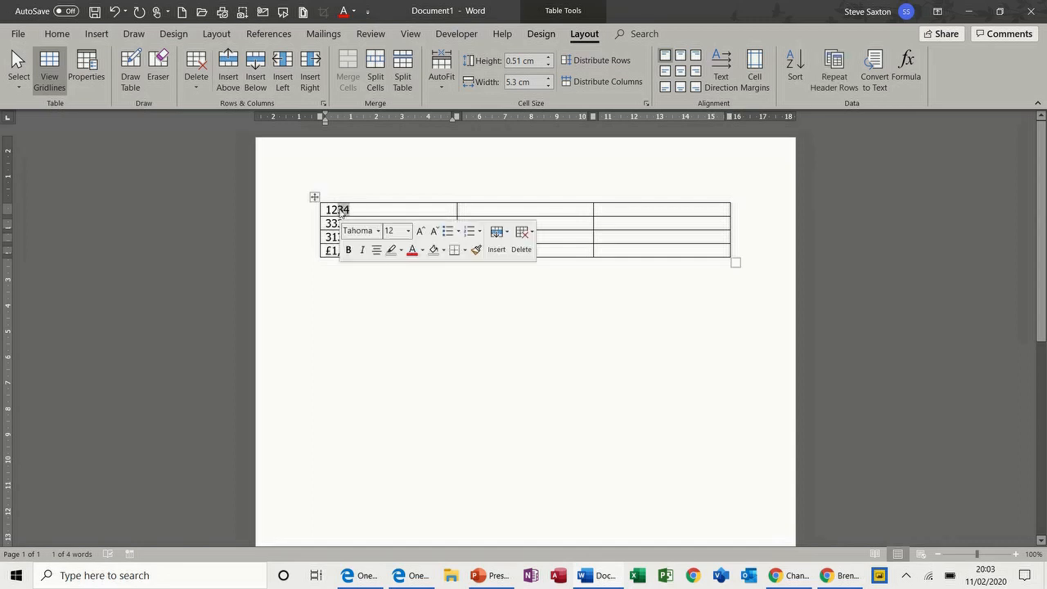
{"action": "key", "text": "Delete"}
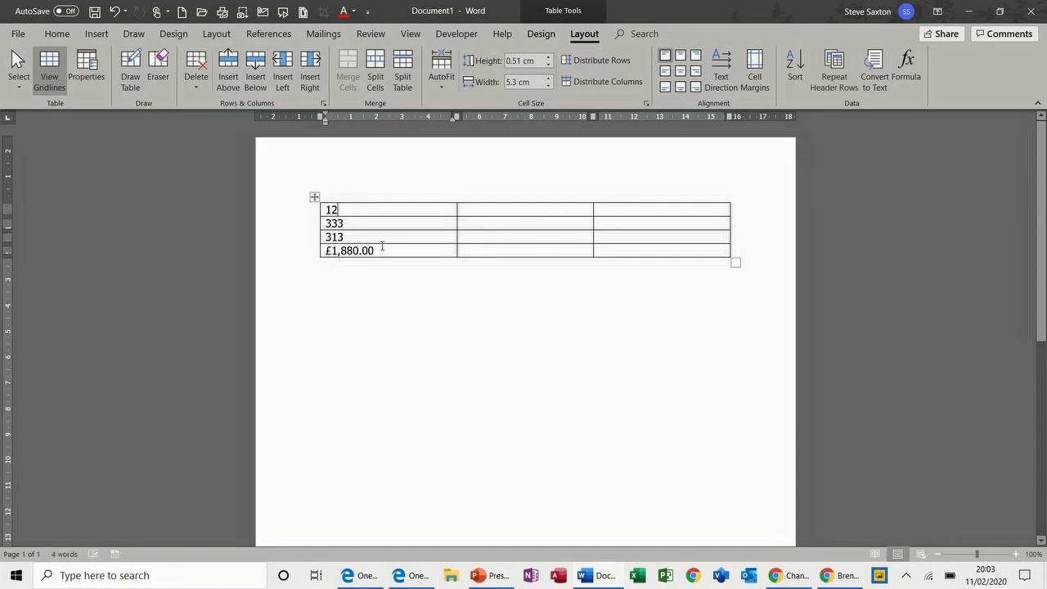
{"action": "left_click_drag", "start_coordinate": [382, 251], "coordinate": [326, 255]}
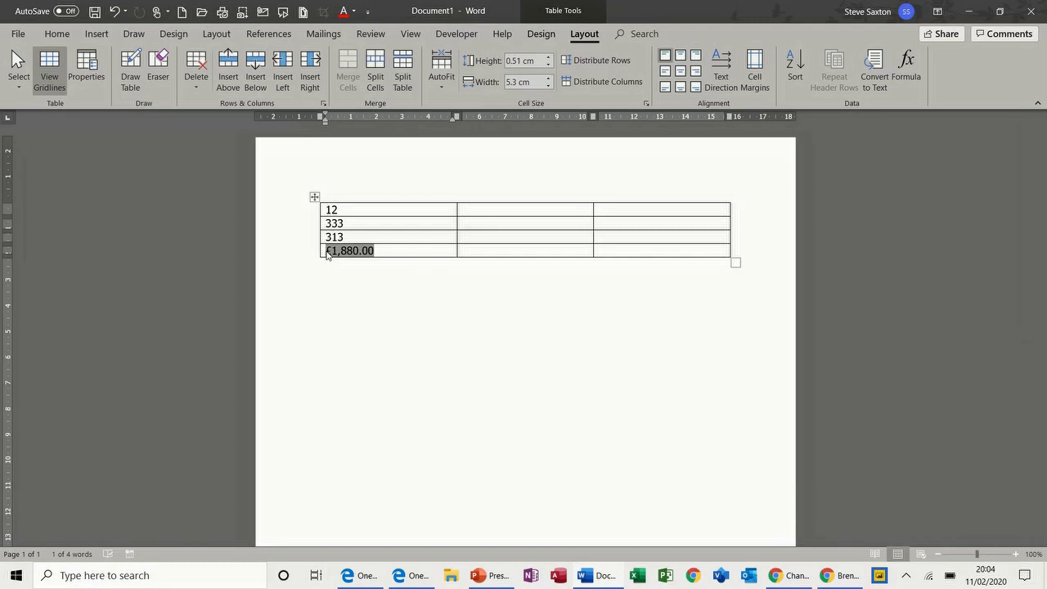
{"action": "key", "text": "F9"}
Enter 12, 44 and 34 down the middle column
{"action": "left_click", "coordinate": [486, 212]}
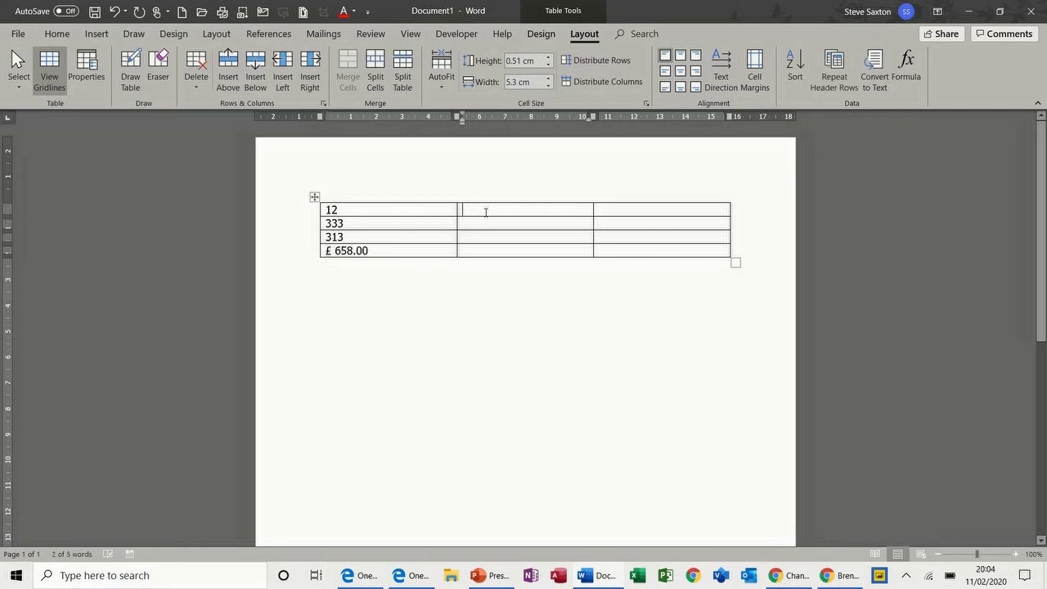
{"action": "type", "text": "12"}
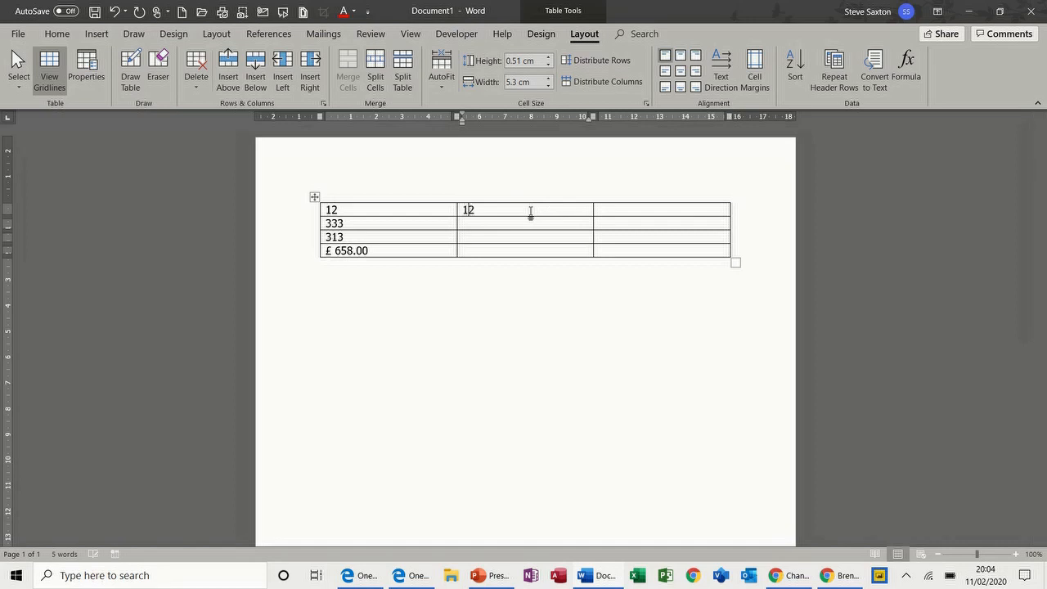
{"action": "left_click", "coordinate": [515, 226]}
{"action": "type", "text": "44"}
{"action": "key", "text": "Return"}
{"action": "type", "text": "3"}
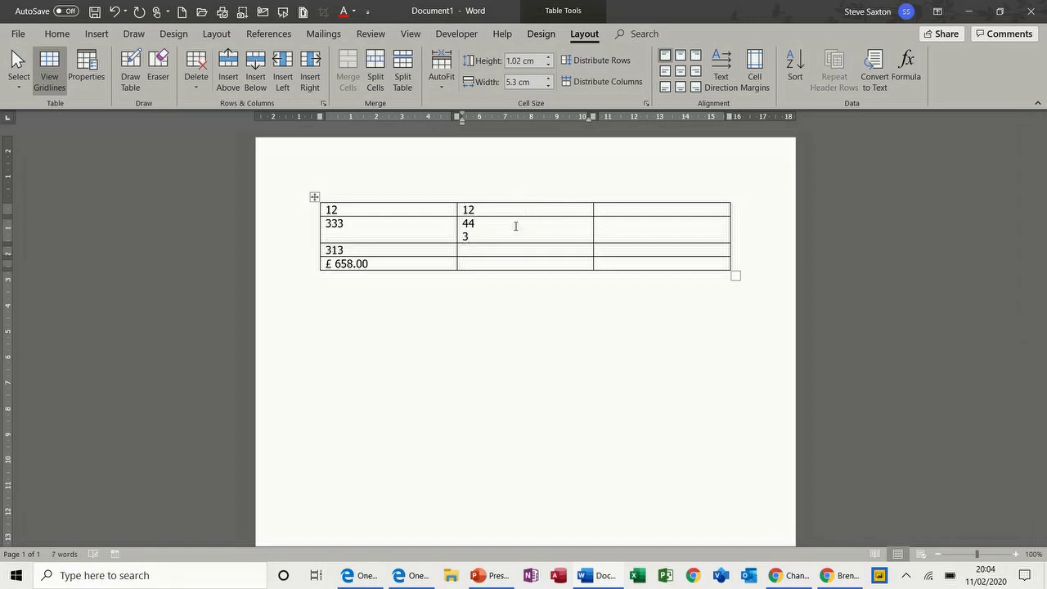
{"action": "key", "text": "BackSpace"}
{"action": "key", "text": "BackSpace"}
{"action": "left_click", "coordinate": [508, 236]}
{"action": "type", "text": "34"}
{"action": "left_click", "coordinate": [497, 251]}
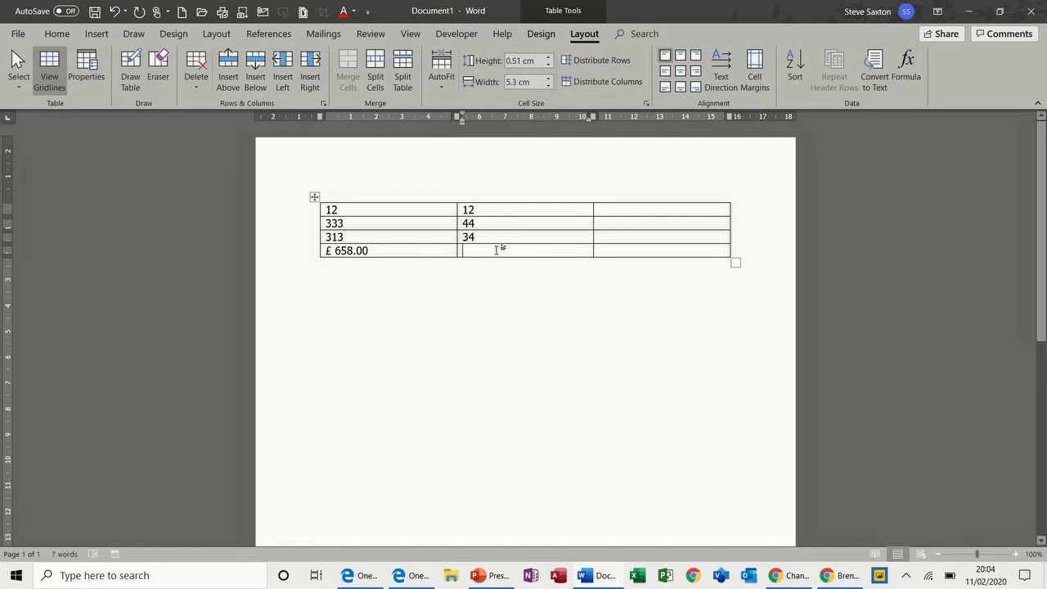
Total the middle column with =SUM(ABOVE) in pound format, giving £ 90.00
{"action": "left_click", "coordinate": [906, 67]}
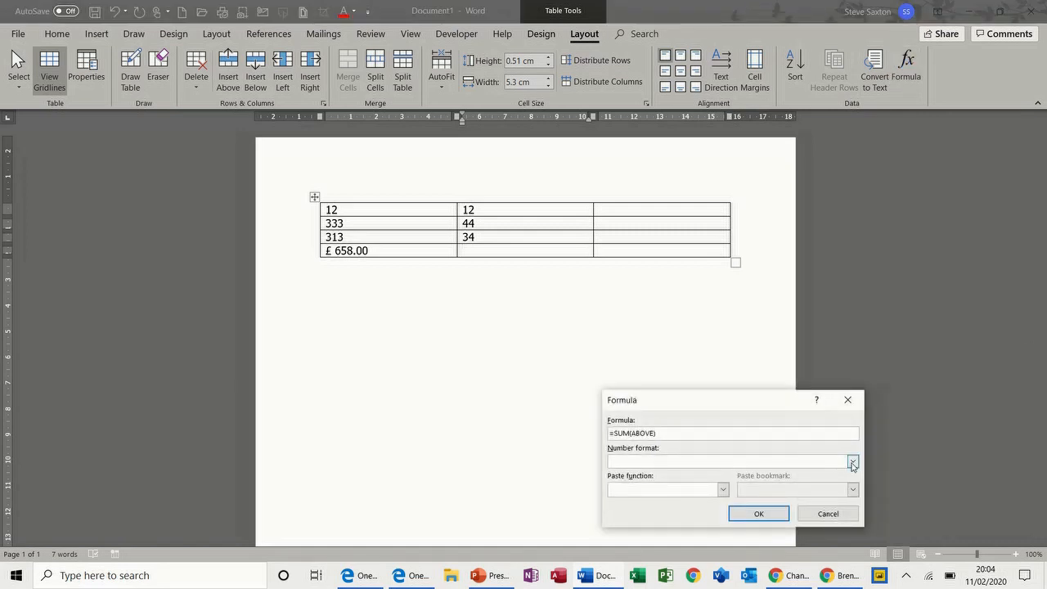
{"action": "left_click", "coordinate": [853, 463]}
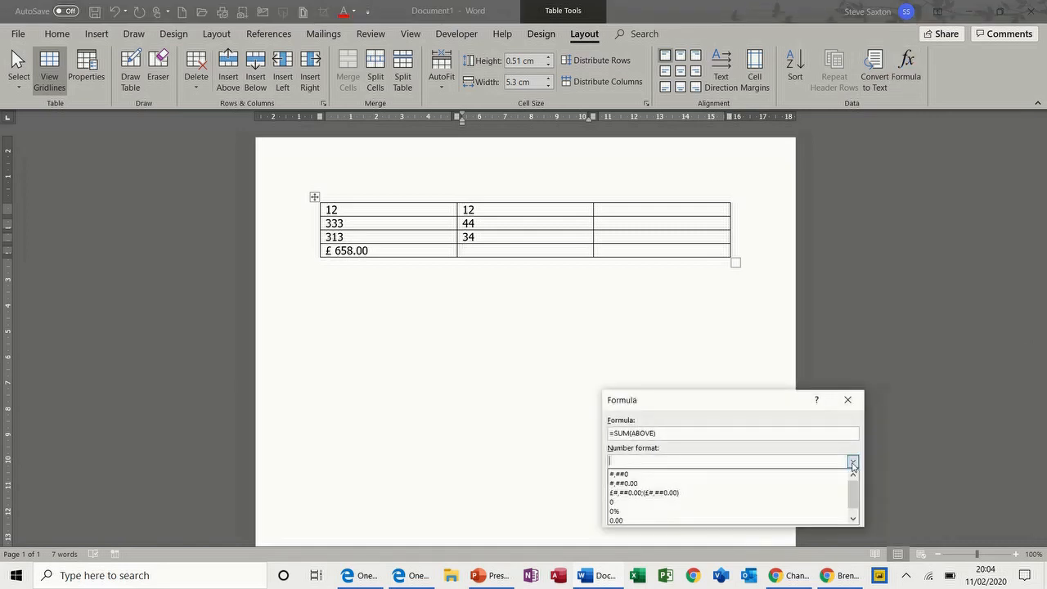
{"action": "left_click", "coordinate": [676, 493]}
{"action": "left_click", "coordinate": [758, 516]}
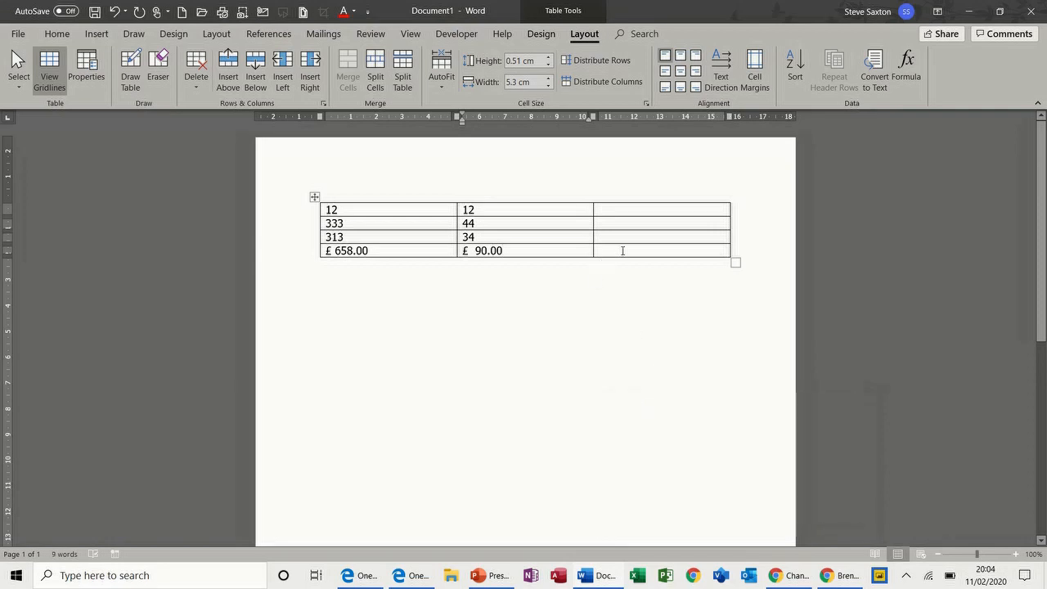
{"action": "left_click", "coordinate": [613, 212]}
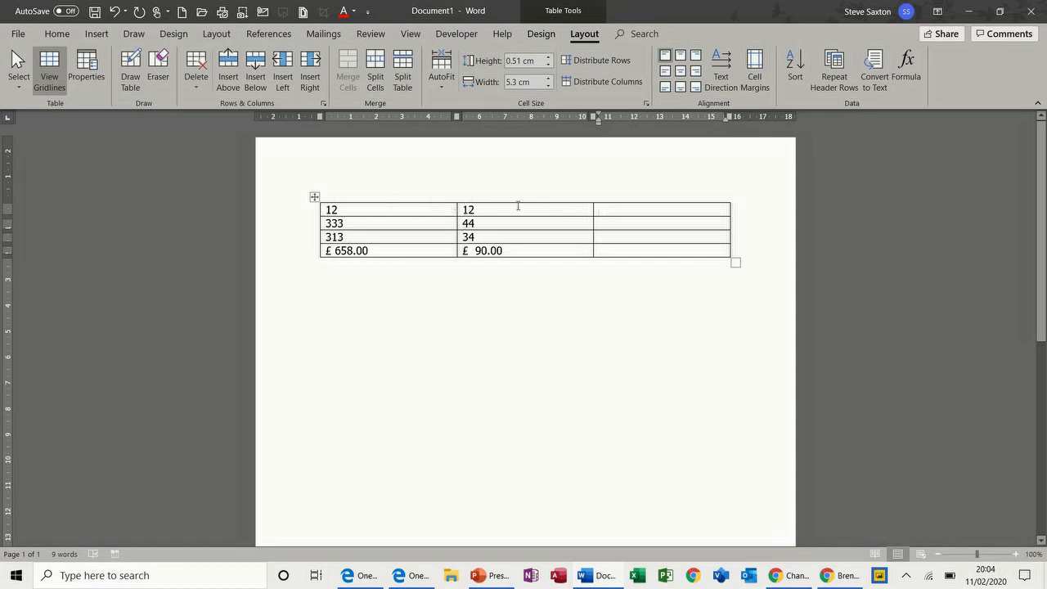
Change 12 to 123 and give the top-right cell =A1-B1 in pound format, showing £ 111.00
{"action": "left_click", "coordinate": [365, 209]}
{"action": "type", "text": "3"}
{"action": "left_click", "coordinate": [605, 208]}
{"action": "left_click", "coordinate": [908, 67]}
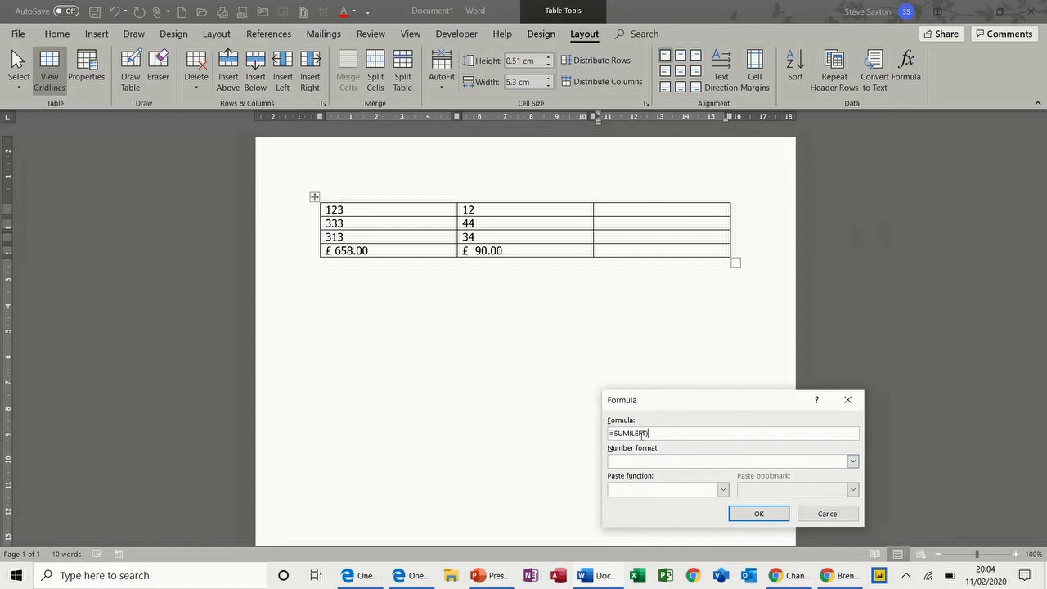
{"action": "left_click_drag", "start_coordinate": [660, 433], "coordinate": [622, 432]}
{"action": "type", "text": "A1-b1"}
{"action": "left_click", "coordinate": [852, 461]}
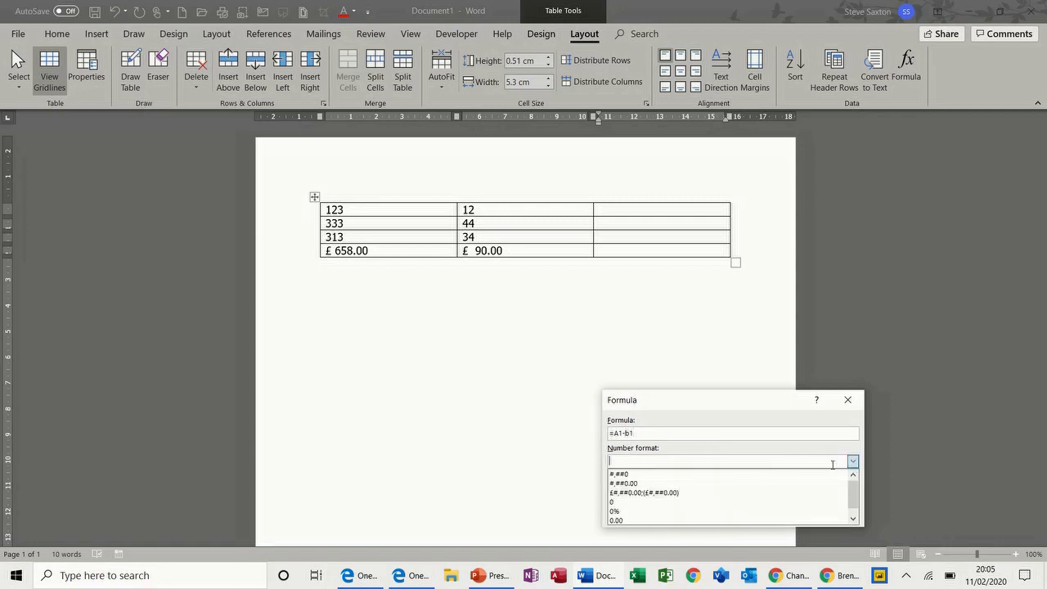
{"action": "left_click", "coordinate": [723, 492]}
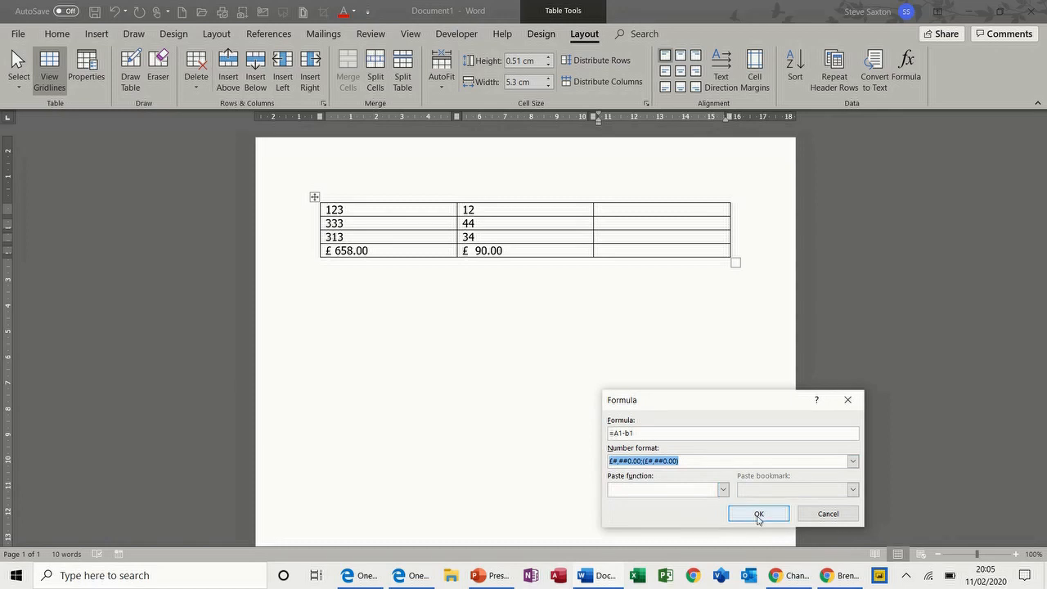
{"action": "left_click", "coordinate": [758, 515]}
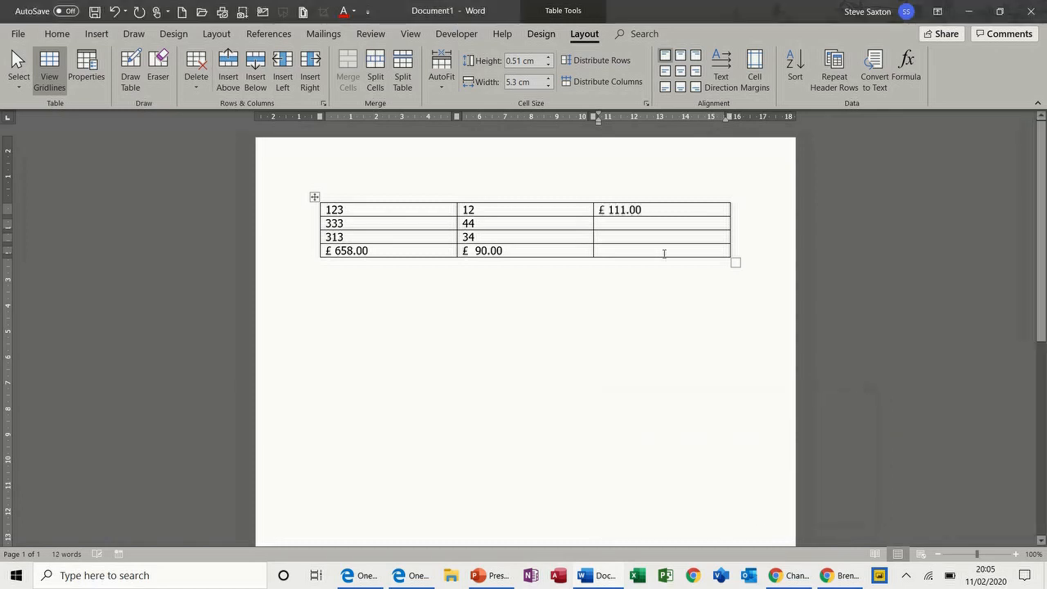
{"action": "left_click", "coordinate": [614, 225]}
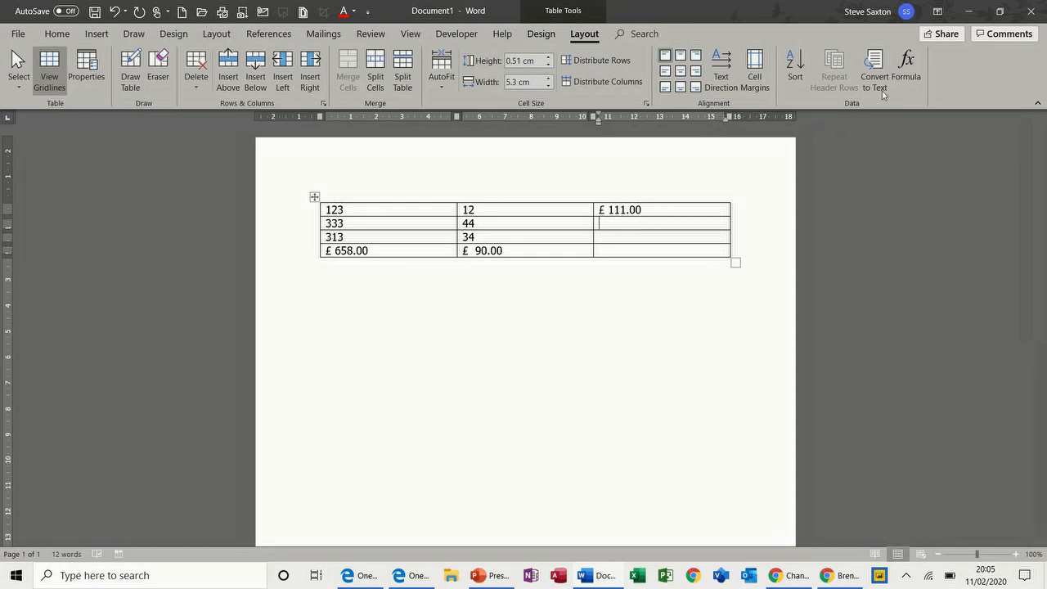
Replace the default sum with the IF function and build =IF(A2>100,1,0) in the second-row right cell
{"action": "left_click", "coordinate": [904, 70]}
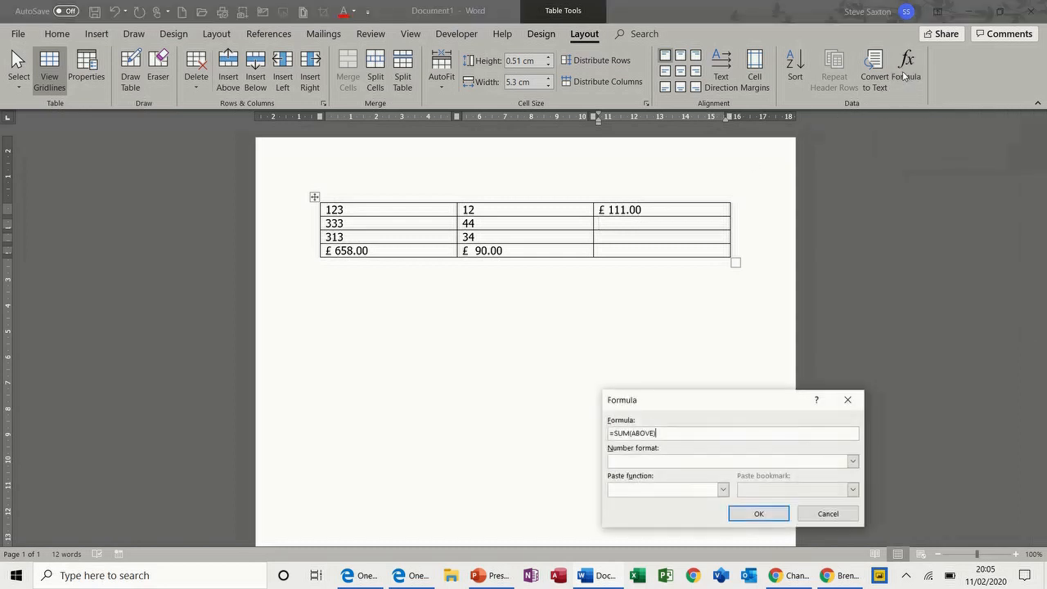
{"action": "left_click_drag", "start_coordinate": [657, 434], "coordinate": [616, 438]}
{"action": "key", "text": "BackSpace"}
{"action": "left_click", "coordinate": [723, 489]}
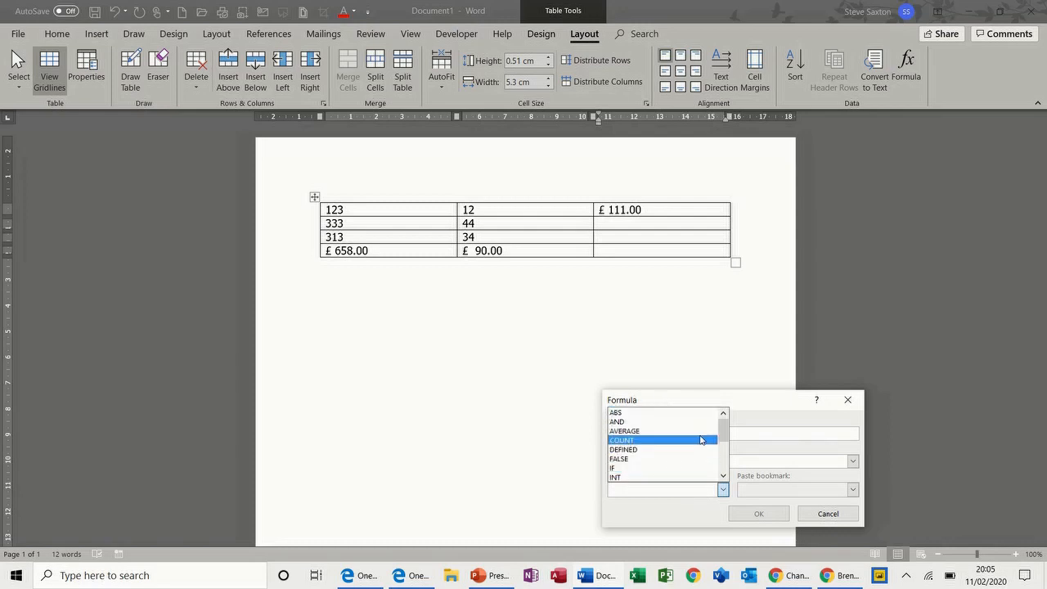
{"action": "mouse_move", "coordinate": [725, 438]}
{"action": "left_mouse_down"}
{"action": "mouse_move", "coordinate": [725, 466]}
{"action": "mouse_move", "coordinate": [725, 439]}
{"action": "left_mouse_up"}
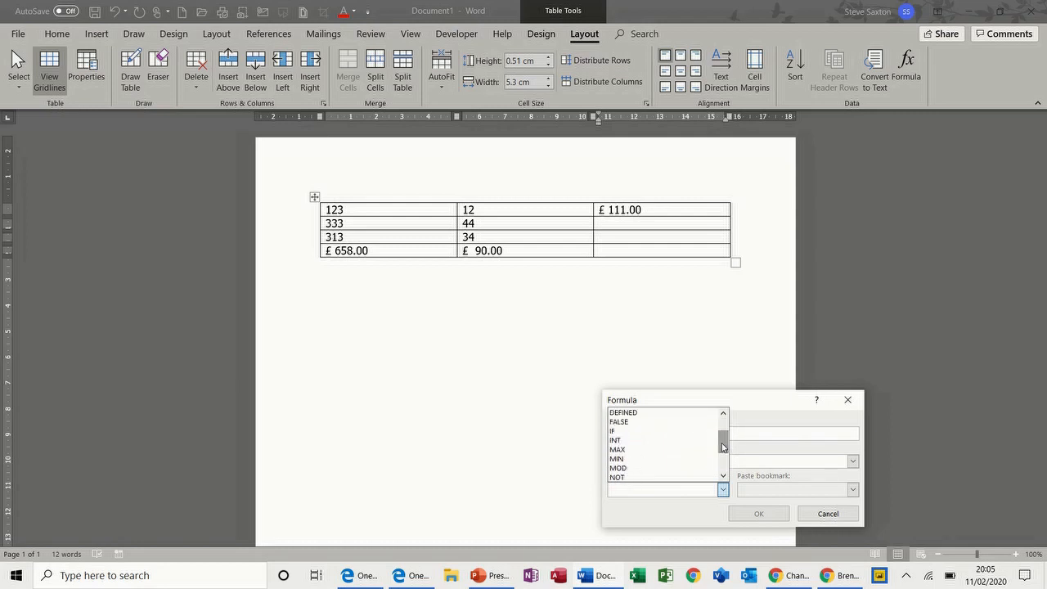
{"action": "left_click", "coordinate": [641, 432]}
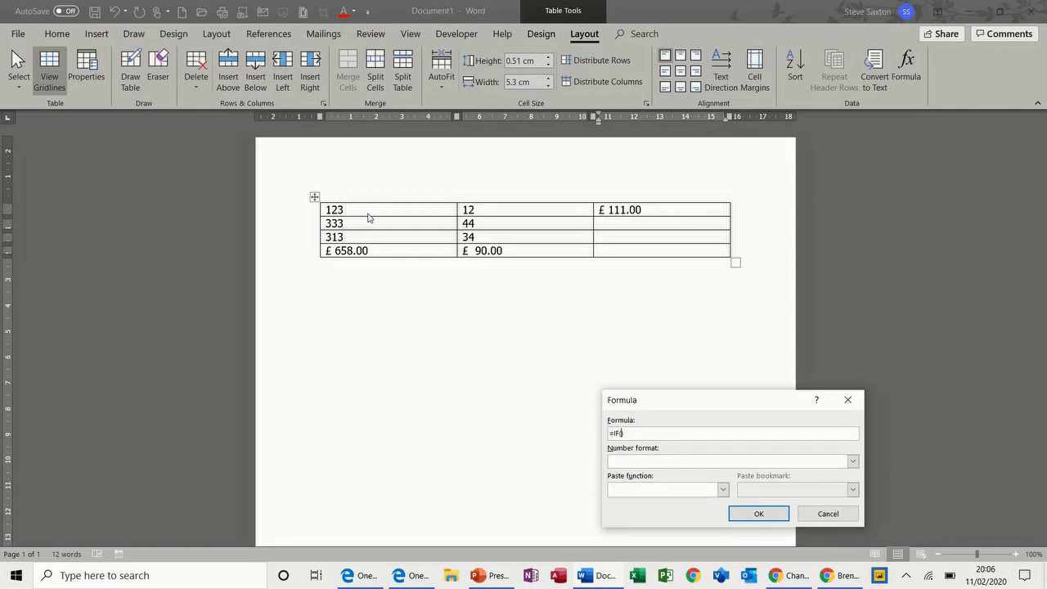
{"action": "type", "text": "A"}
{"action": "type", "text": "1>"}
{"action": "type", "text": "100"}
{"action": "type", "text": ",1,0"}
Confirm the IF formula, edit row two's first value, and refresh the IF result
{"action": "left_click", "coordinate": [750, 514]}
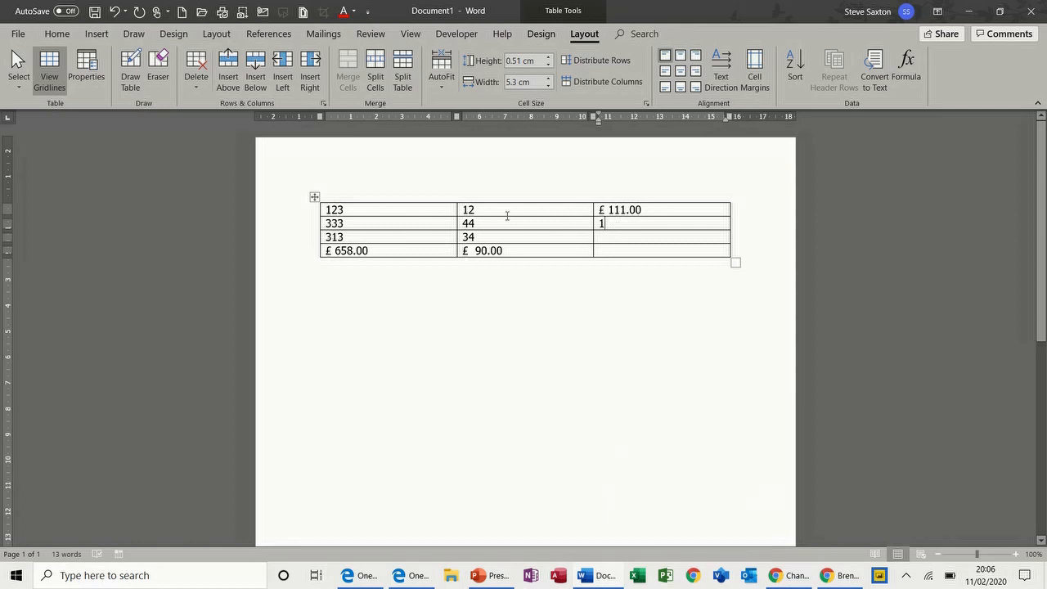
{"action": "double_click", "coordinate": [339, 223]}
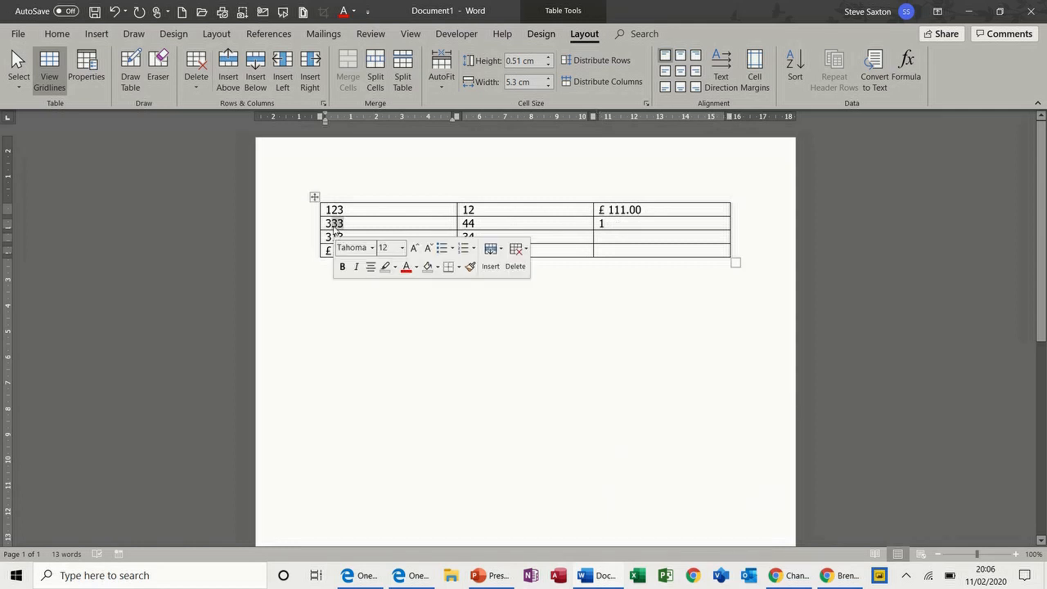
{"action": "type", "text": "3"}
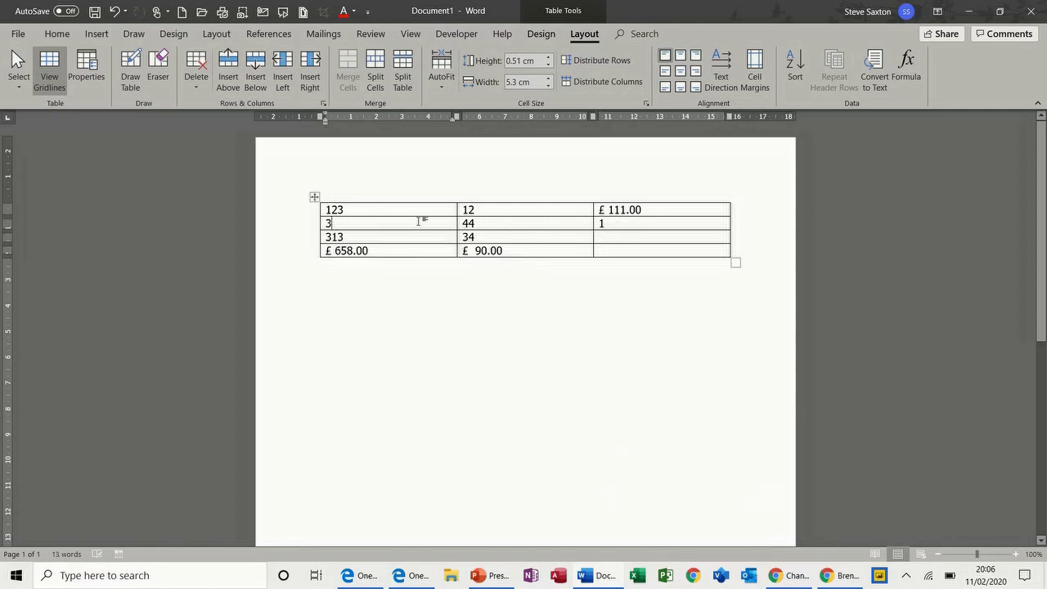
{"action": "double_click", "coordinate": [601, 223]}
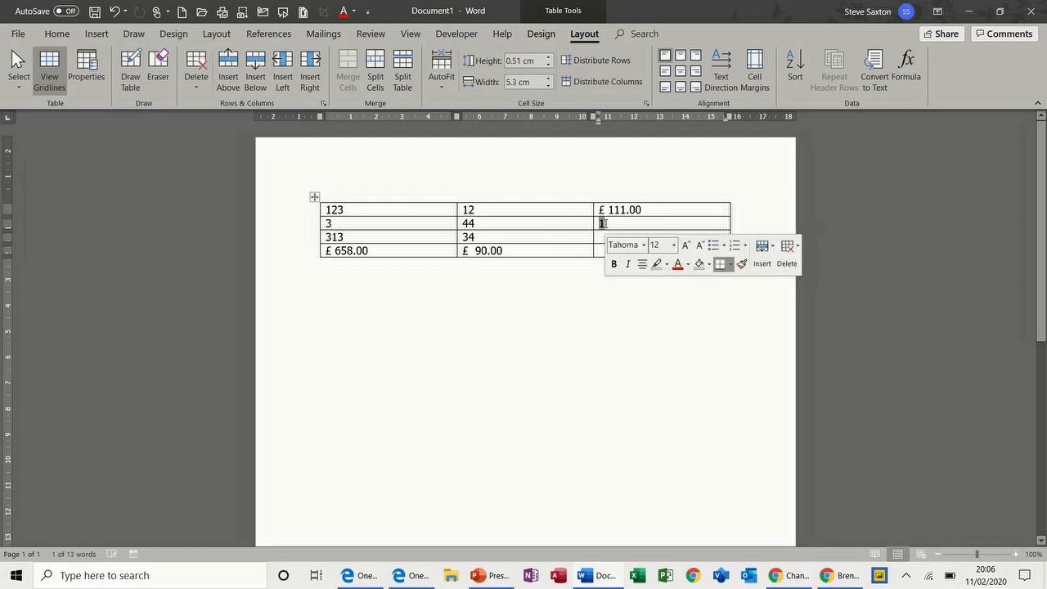
{"action": "key", "text": "F9"}
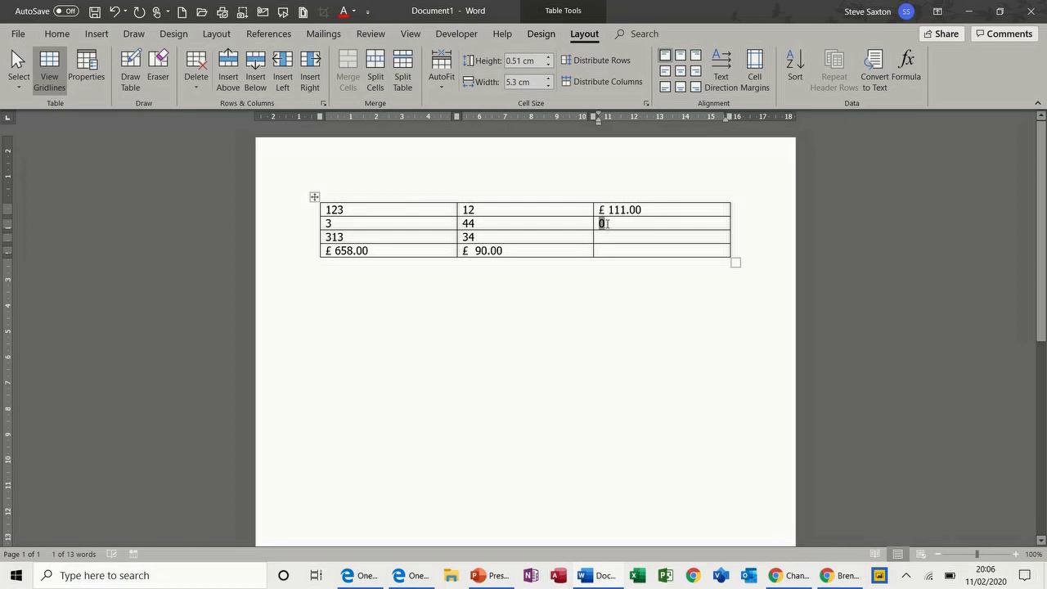
Set row two's first value to 334 and overtype its third cell with a plain 1
{"action": "left_click", "coordinate": [334, 223]}
{"action": "type", "text": "4"}
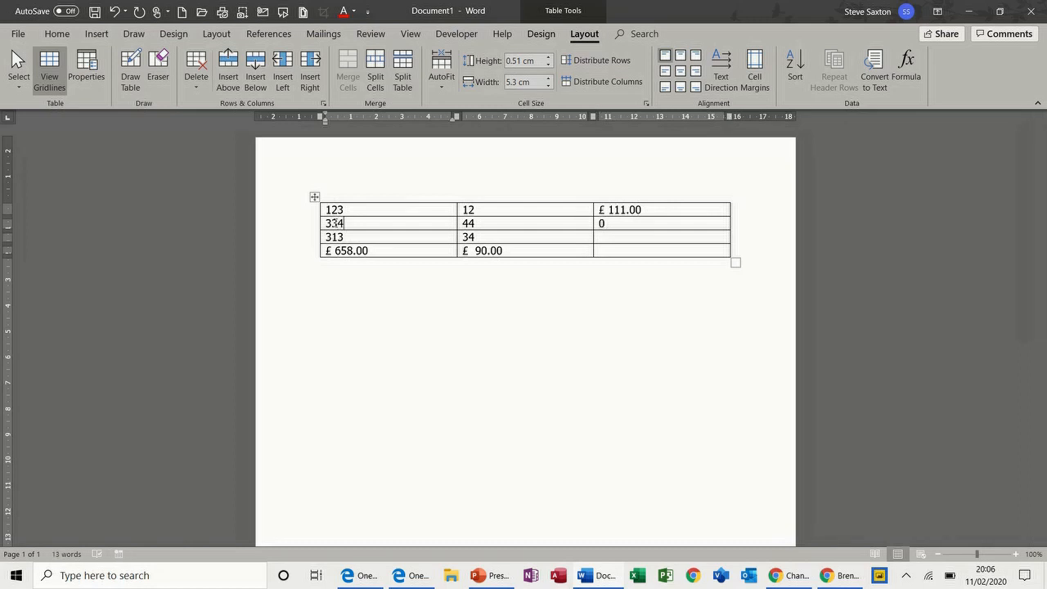
{"action": "left_click", "coordinate": [603, 224]}
{"action": "double_click", "coordinate": [601, 223]}
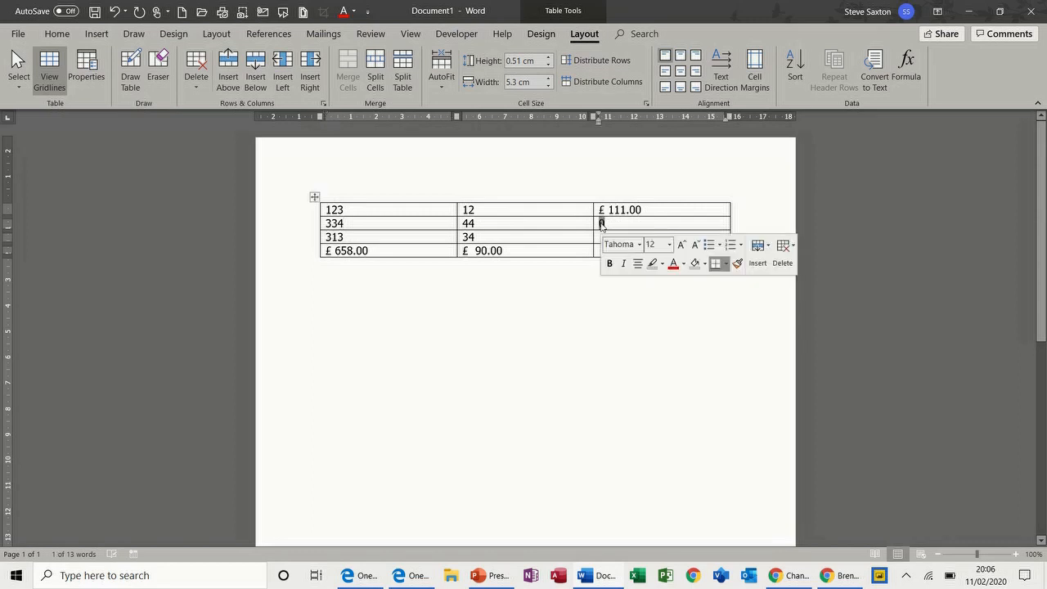
{"action": "type", "text": "1"}
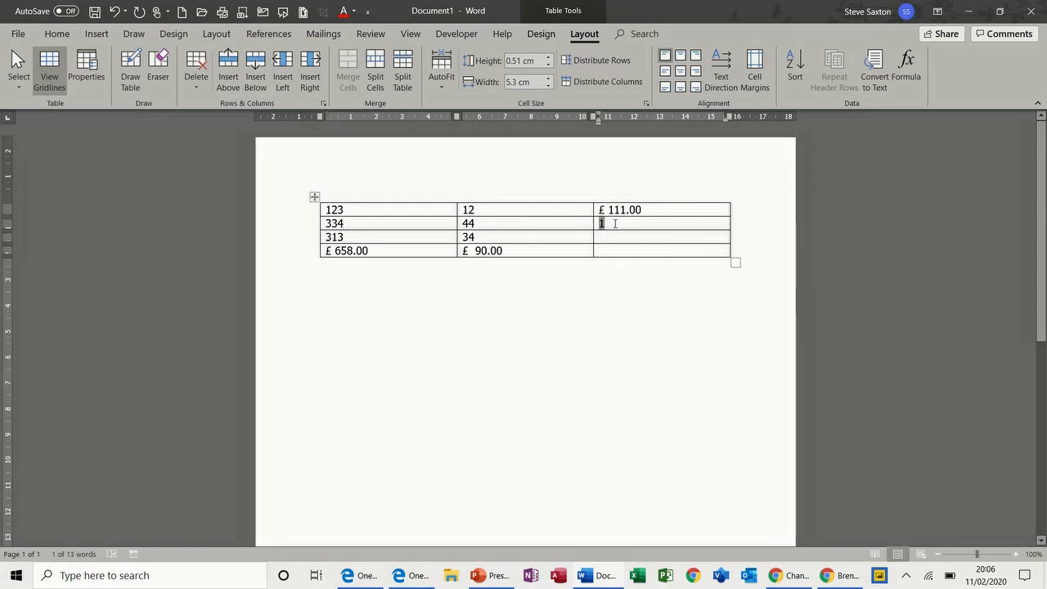
{"action": "left_click", "coordinate": [616, 238]}
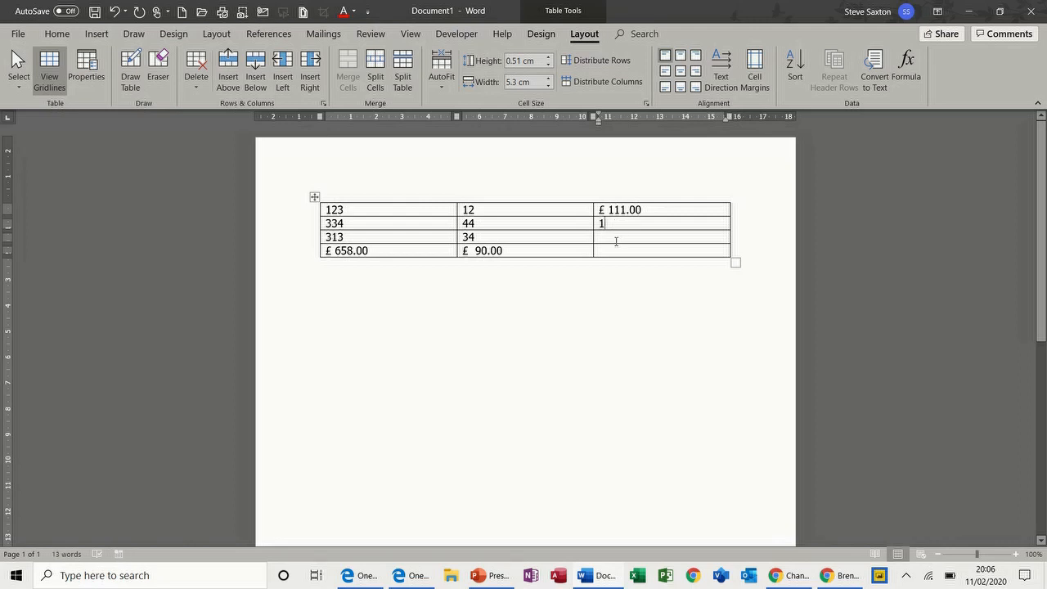
Enter =AVERAGE(a3:b3) in the third-row right cell, giving 173.5
{"action": "left_click", "coordinate": [908, 69]}
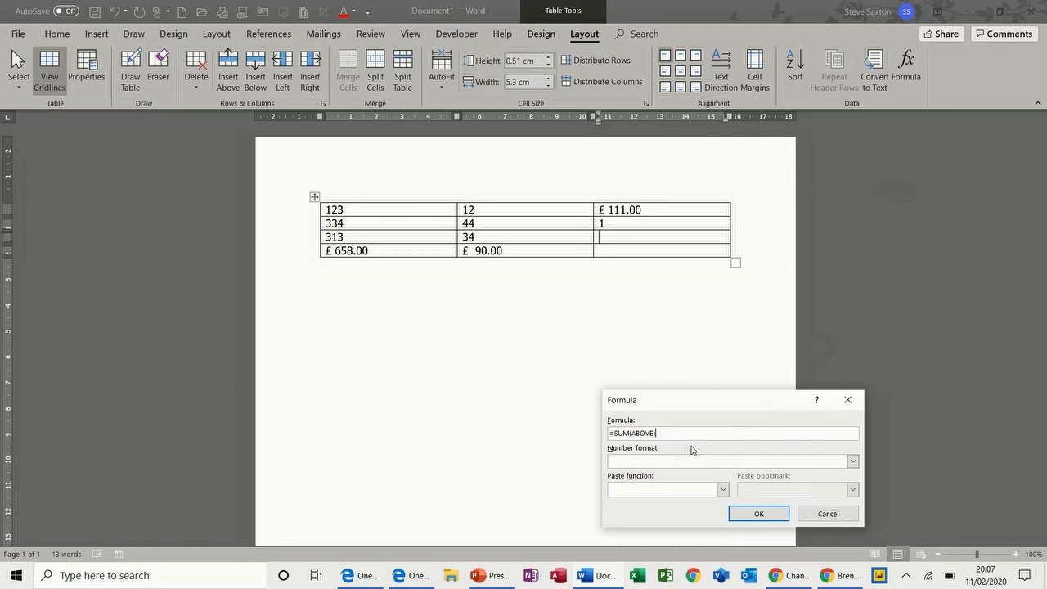
{"action": "left_click_drag", "start_coordinate": [655, 433], "coordinate": [621, 434]}
{"action": "key", "text": "BackSpace"}
{"action": "left_click", "coordinate": [722, 489]}
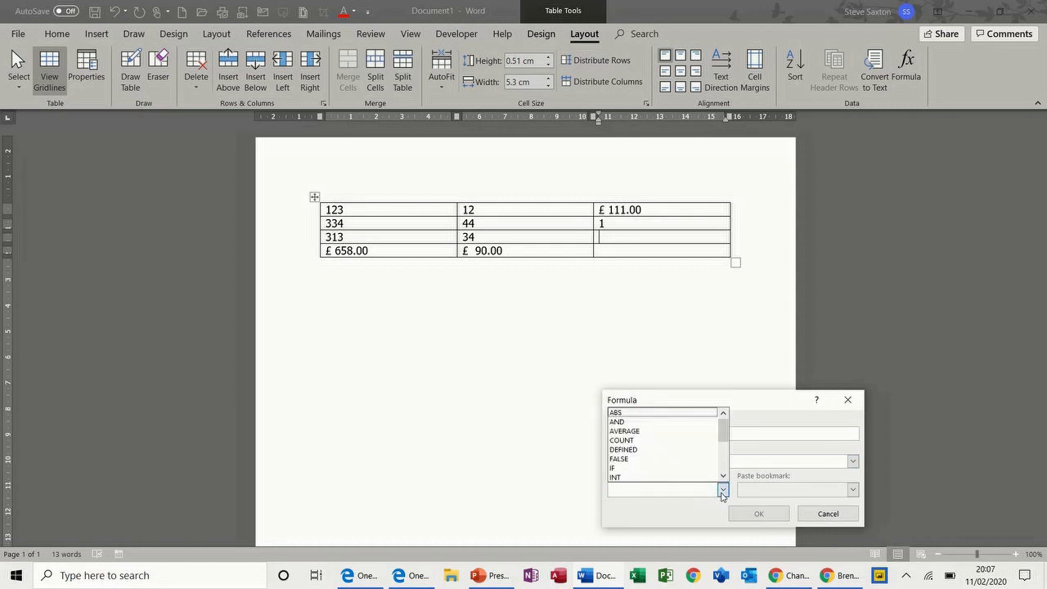
{"action": "left_click", "coordinate": [648, 431]}
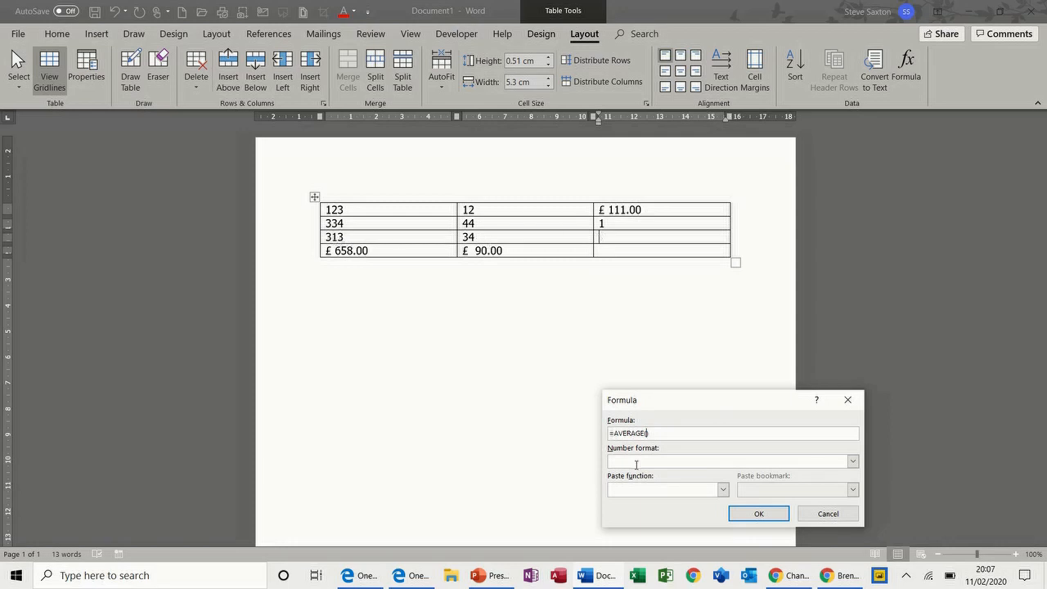
{"action": "type", "text": "a3:b3"}
{"action": "left_click", "coordinate": [755, 512]}
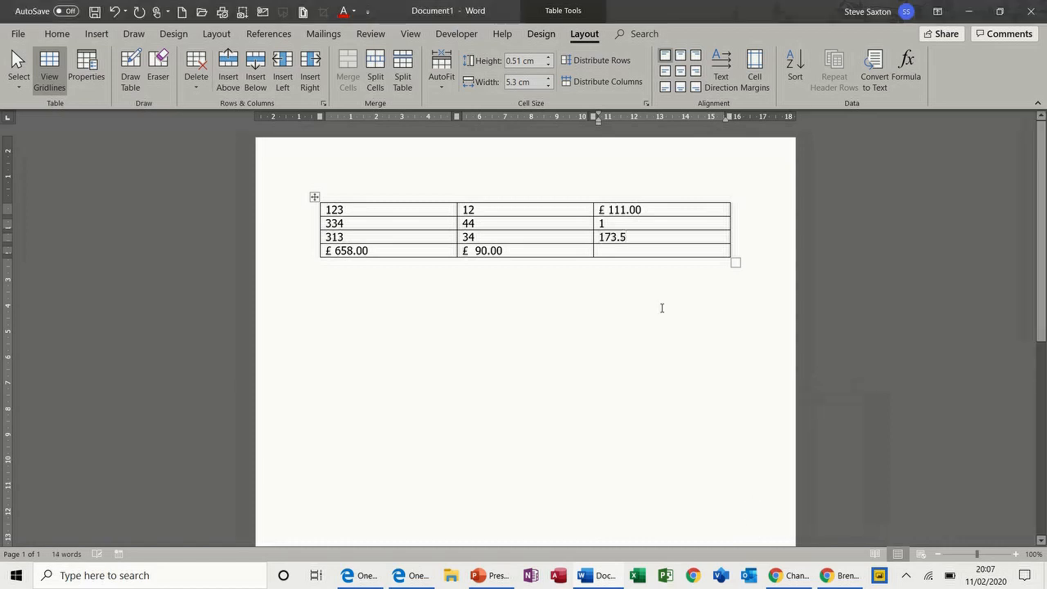
Overwrite the third row with 100, 50 and 75, then view the =AVERAGE(a3:b3) formula
{"action": "left_click_drag", "start_coordinate": [343, 236], "coordinate": [327, 238]}
{"action": "type", "text": "100"}
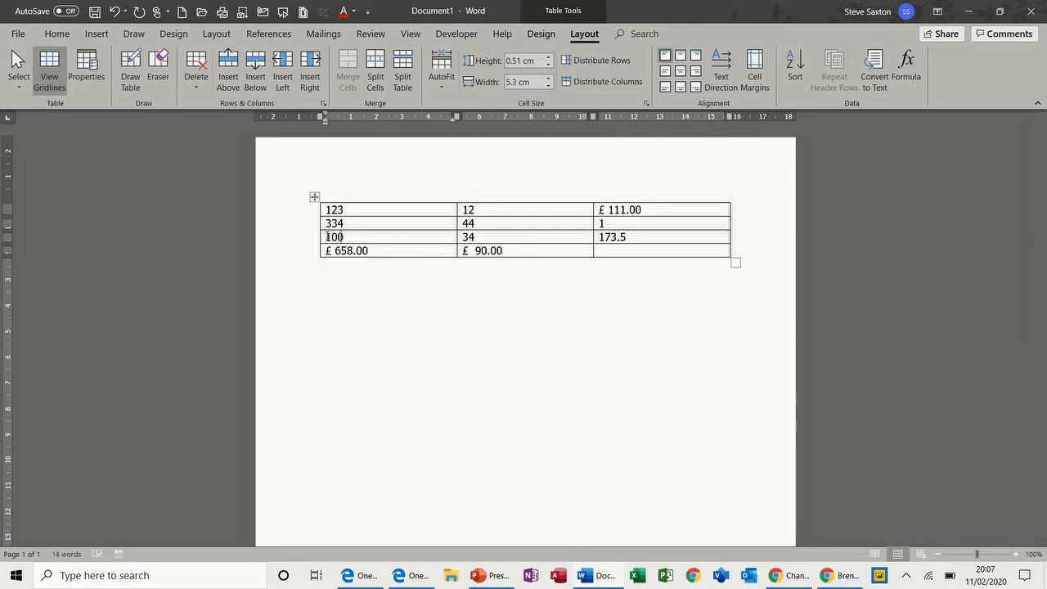
{"action": "left_click_drag", "start_coordinate": [476, 236], "coordinate": [466, 237]}
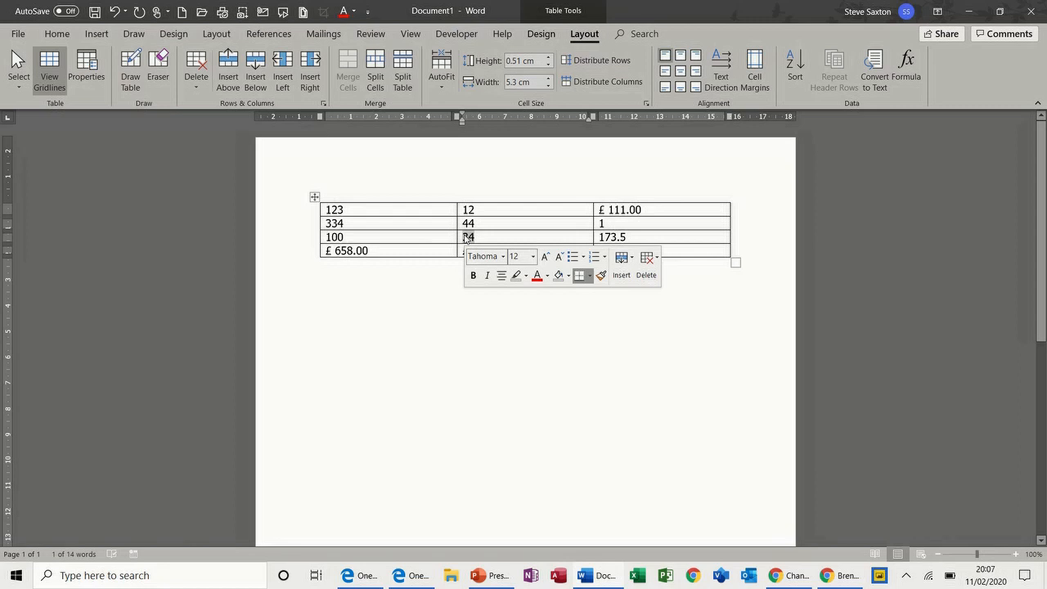
{"action": "type", "text": "50"}
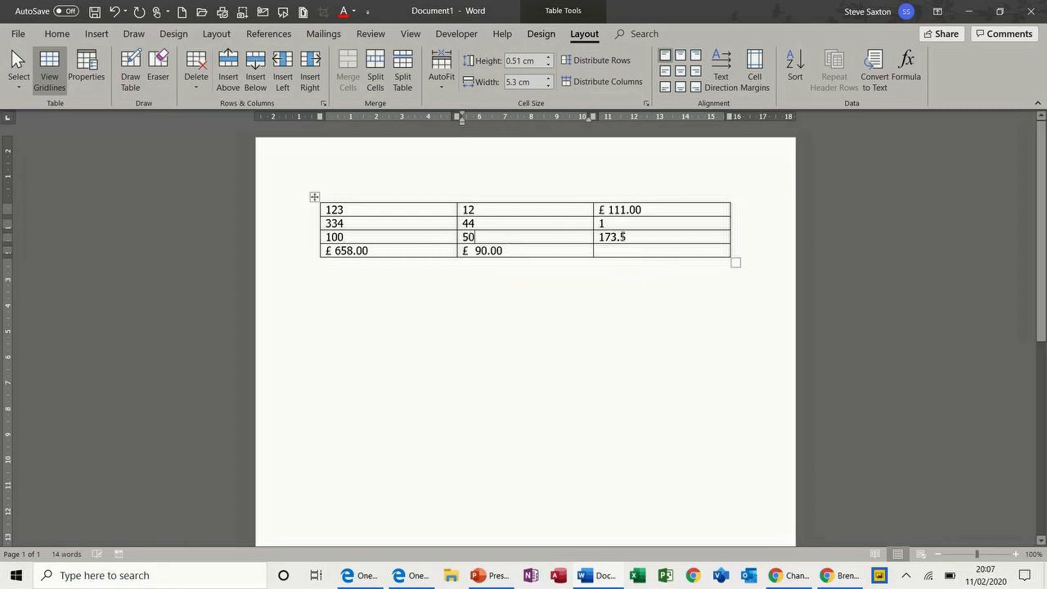
{"action": "left_click_drag", "start_coordinate": [627, 237], "coordinate": [596, 237]}
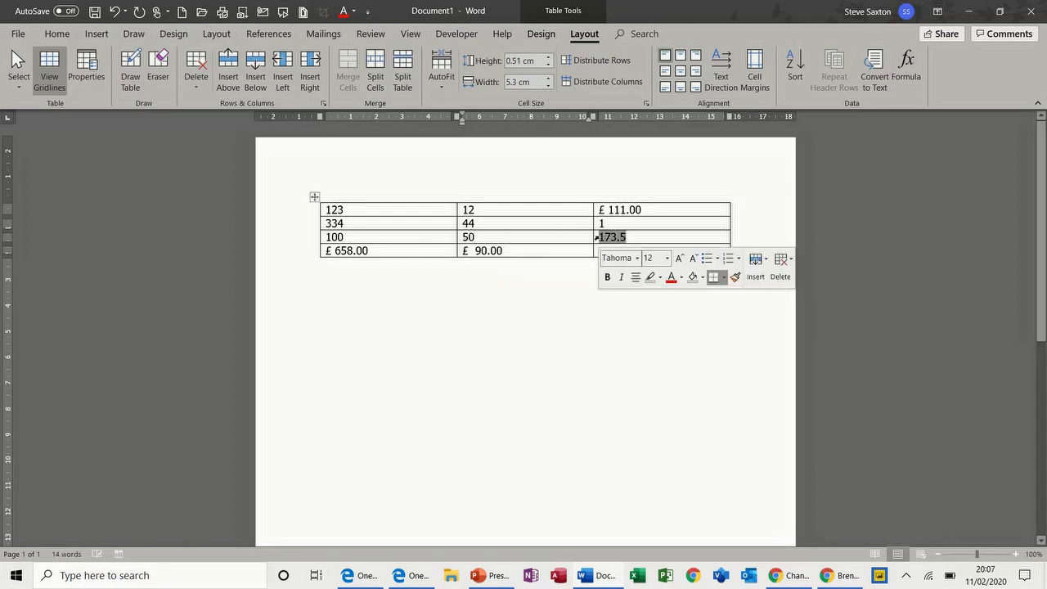
{"action": "type", "text": "75"}
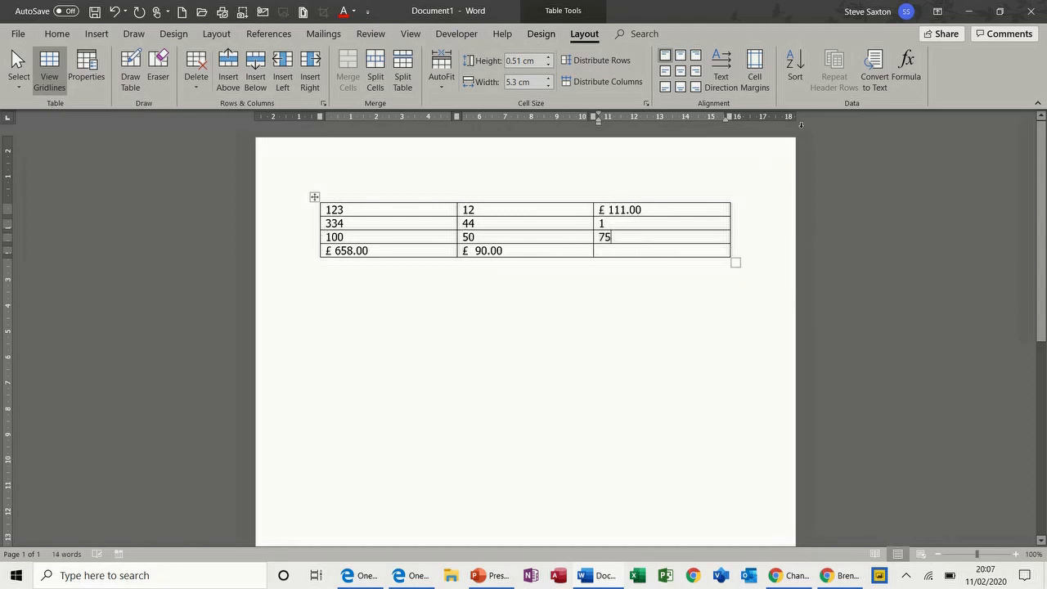
{"action": "left_click", "coordinate": [908, 68]}
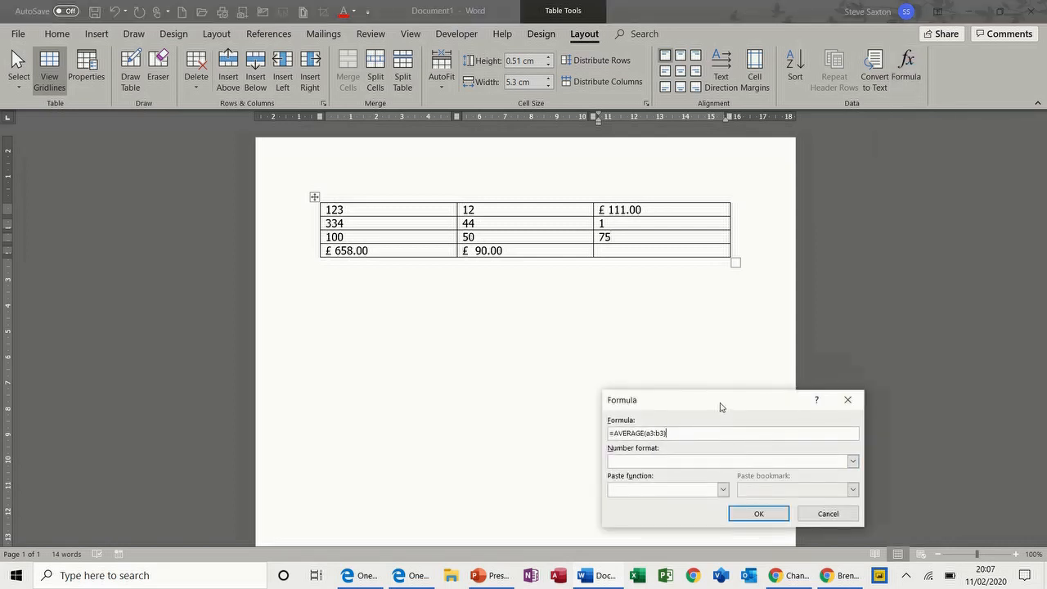
Move the Formula dialog beside the table and cancel it without changes
{"action": "left_click_drag", "start_coordinate": [720, 412], "coordinate": [751, 200]}
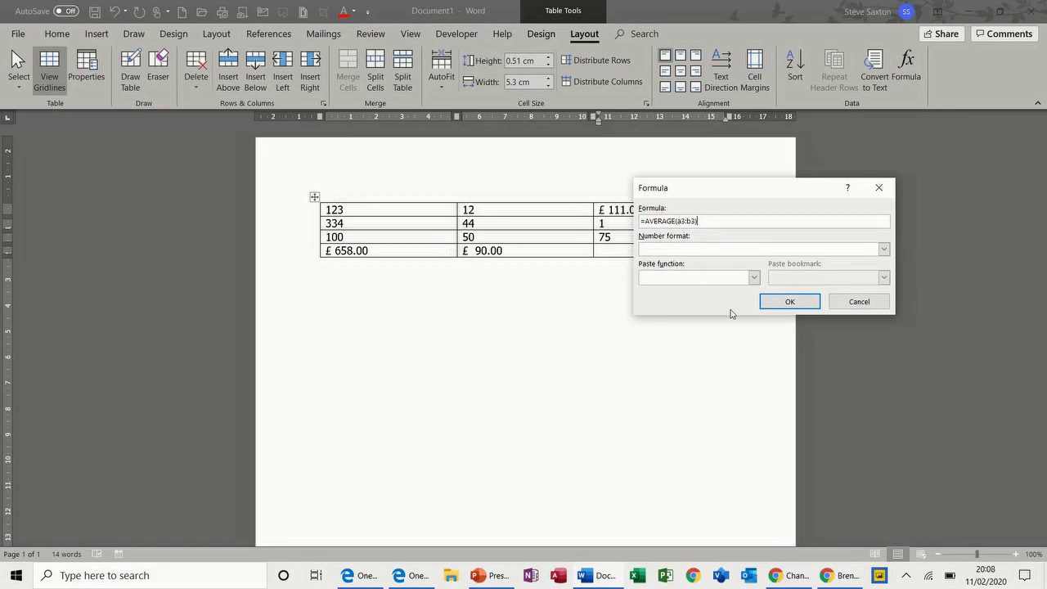
{"action": "left_click", "coordinate": [857, 303]}
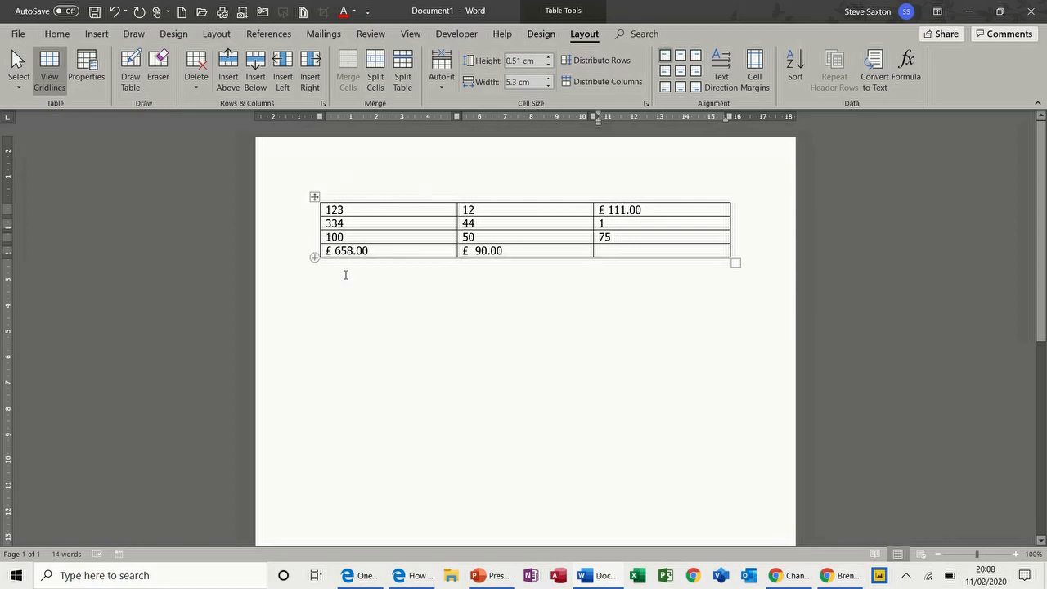
Delete 123, 334, 100, 12, 44 and 50 from the first two columns
{"action": "double_click", "coordinate": [629, 208]}
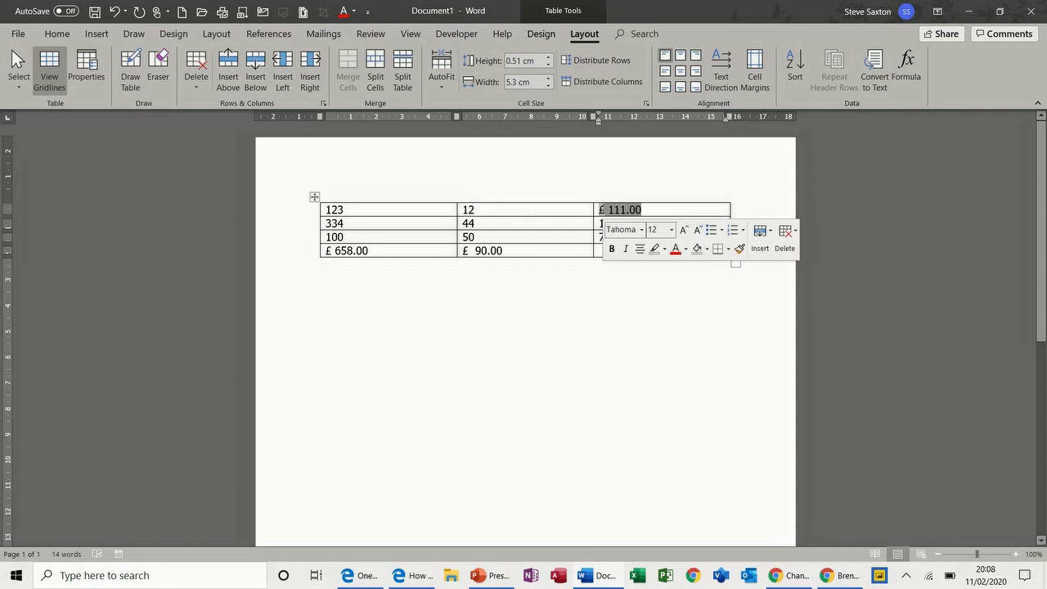
{"action": "double_click", "coordinate": [327, 209]}
{"action": "key", "text": "Delete"}
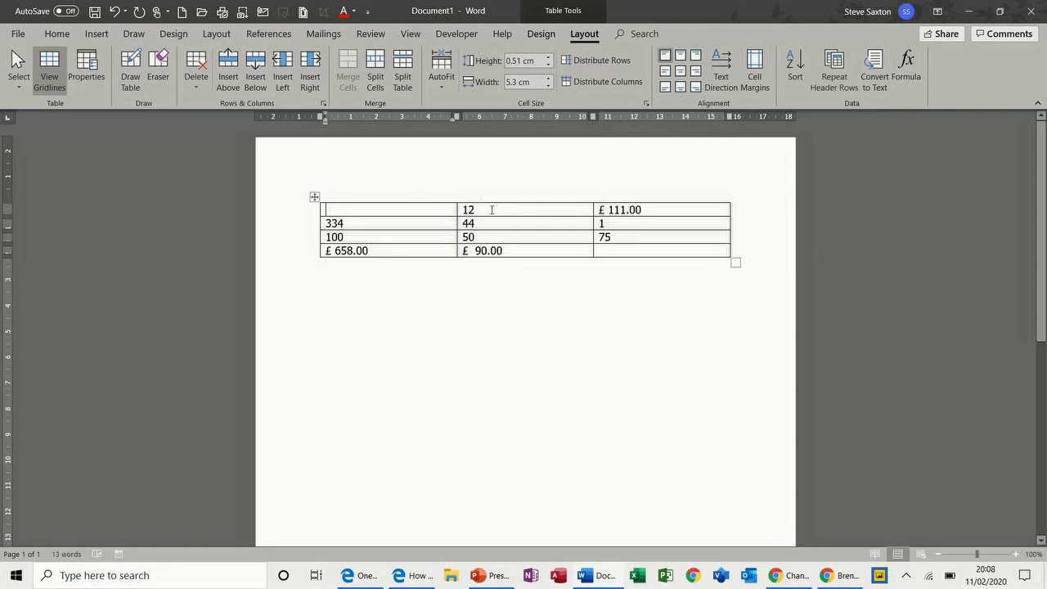
{"action": "left_click_drag", "start_coordinate": [464, 211], "coordinate": [464, 239]}
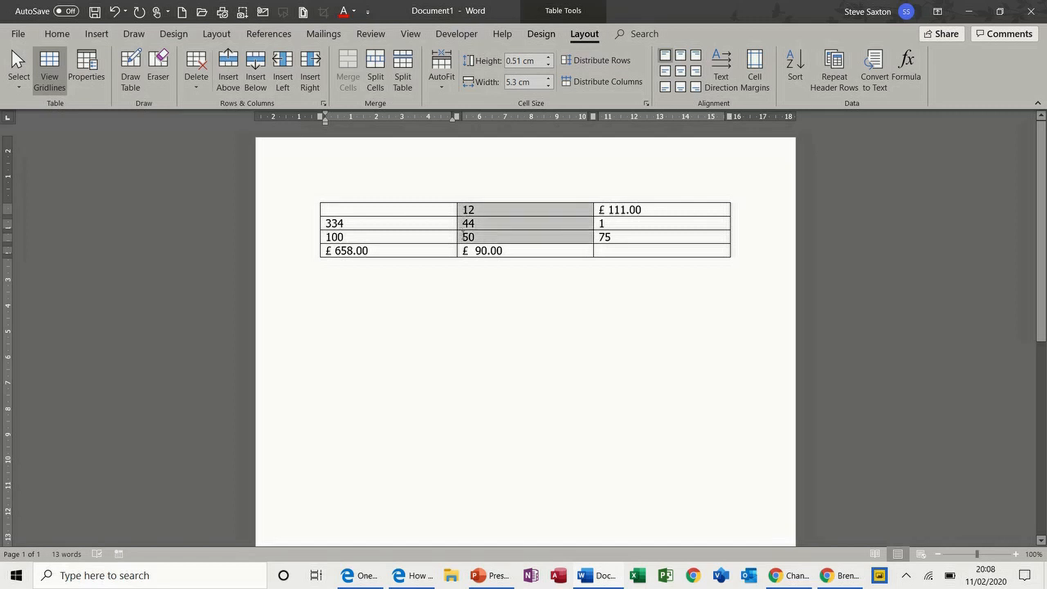
{"action": "key", "text": "Delete"}
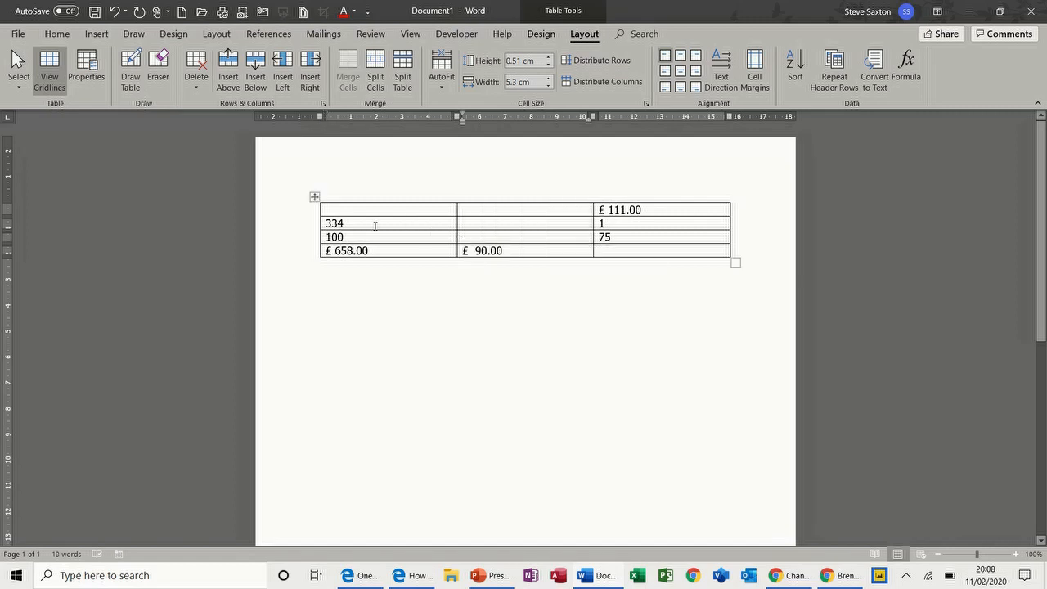
{"action": "left_click_drag", "start_coordinate": [351, 226], "coordinate": [337, 243]}
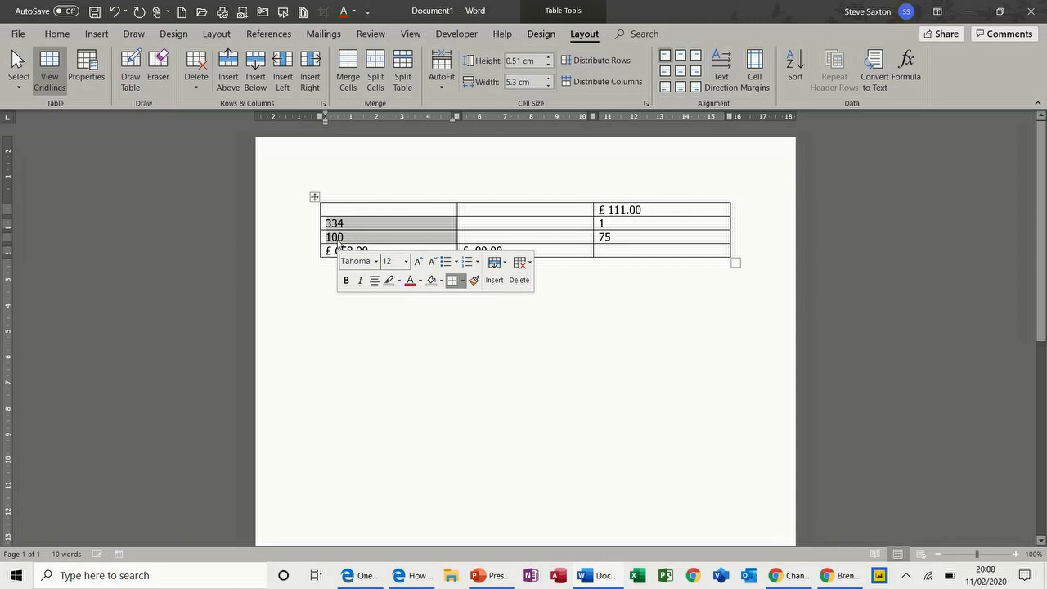
{"action": "key", "text": "BackSpace"}
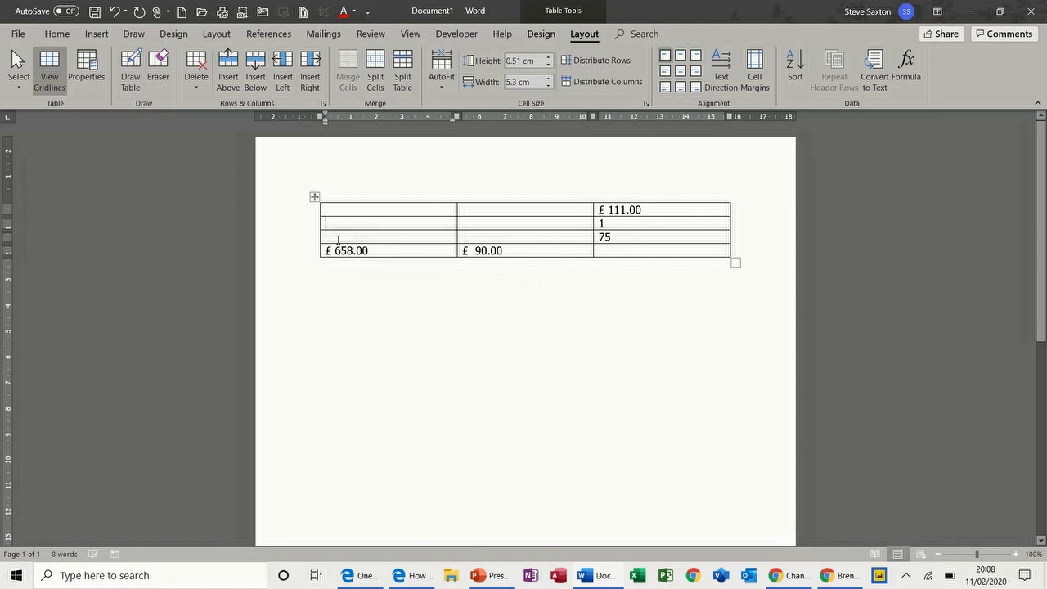
Refresh the top-right formula field so it shows £ 0.00
{"action": "left_click", "coordinate": [315, 198]}
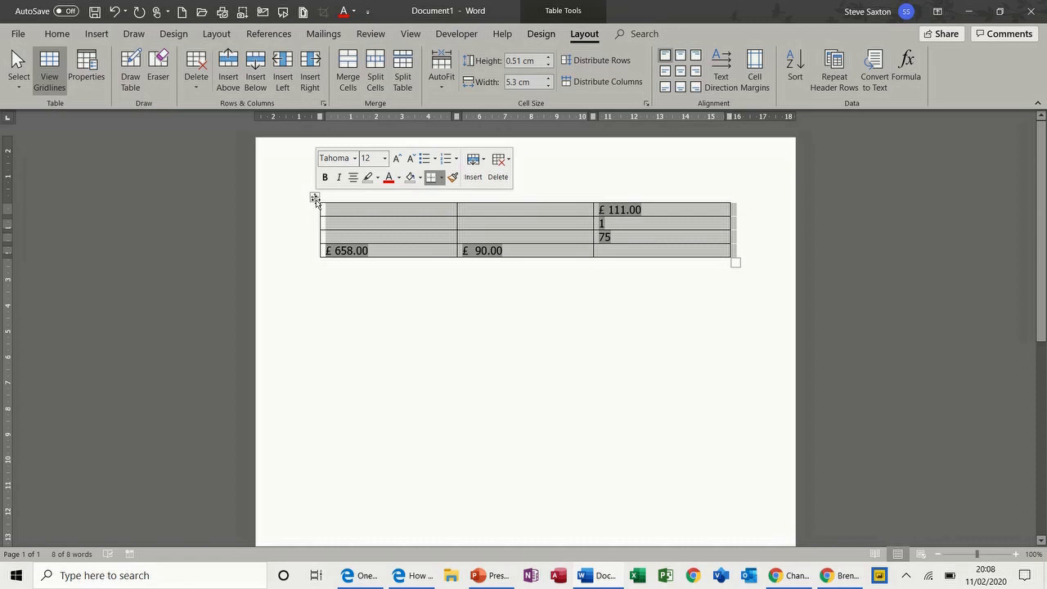
{"action": "key", "text": "alt"}
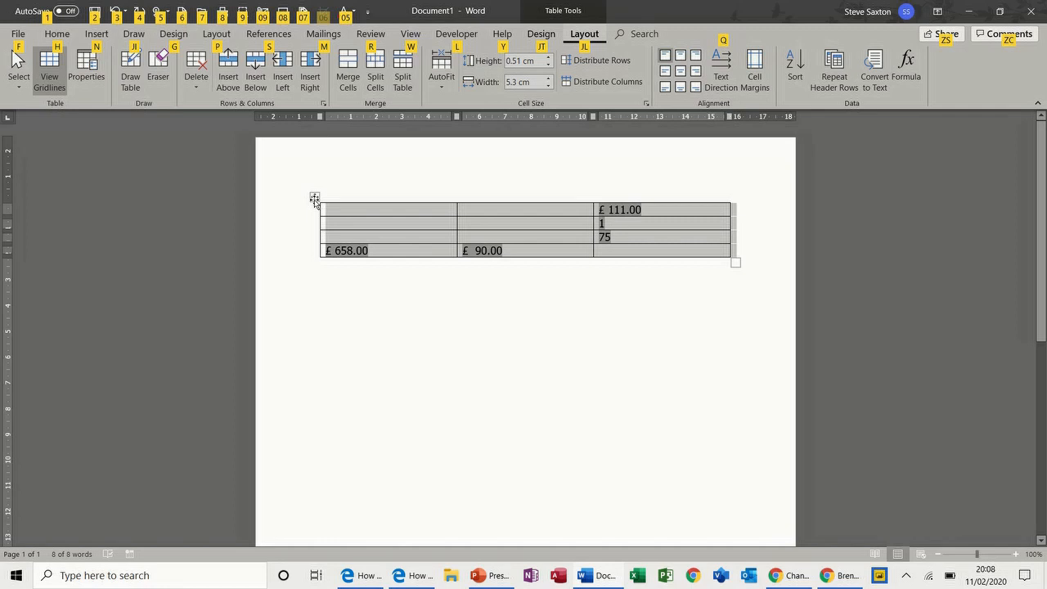
{"action": "left_click", "coordinate": [335, 213]}
{"action": "left_click_drag", "start_coordinate": [596, 211], "coordinate": [641, 213]}
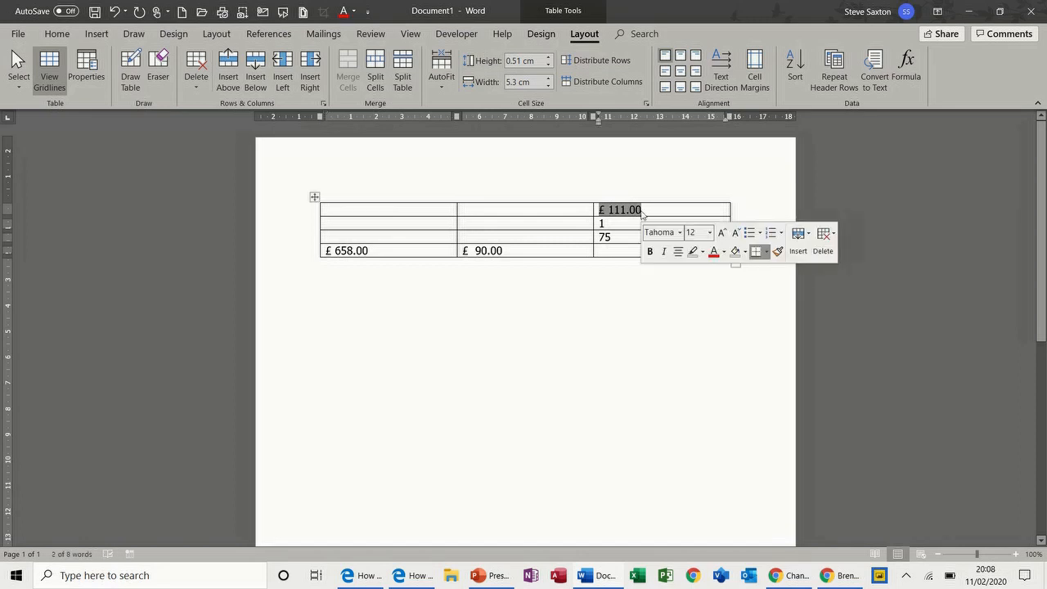
{"action": "key", "text": "F9"}
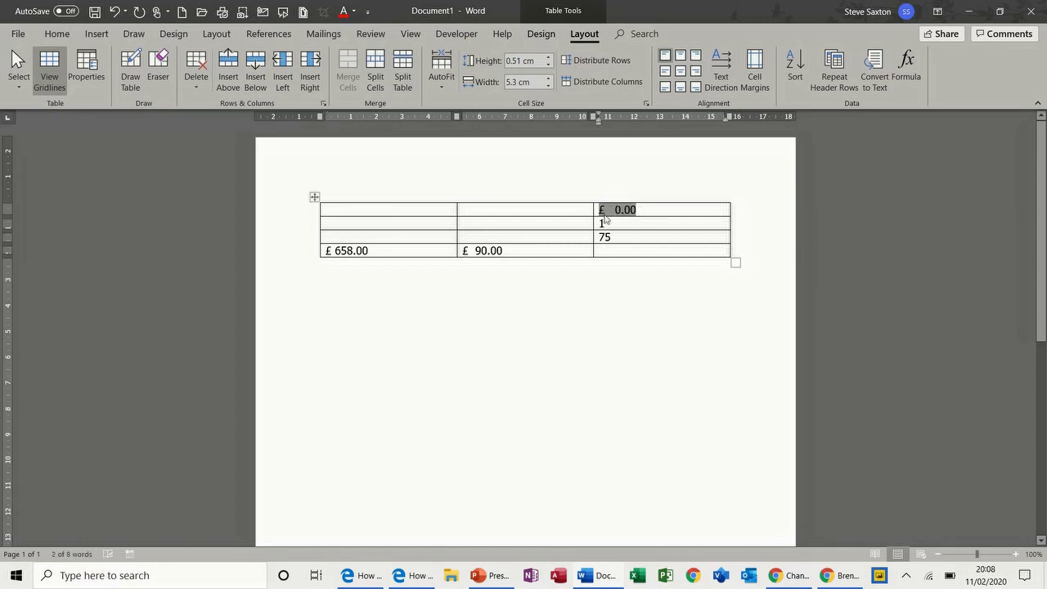
Replace the 1 and 75 cells with 0 and refresh both bottom totals to £ 0.00
{"action": "left_click_drag", "start_coordinate": [600, 224], "coordinate": [608, 239]}
{"action": "type", "text": "0"}
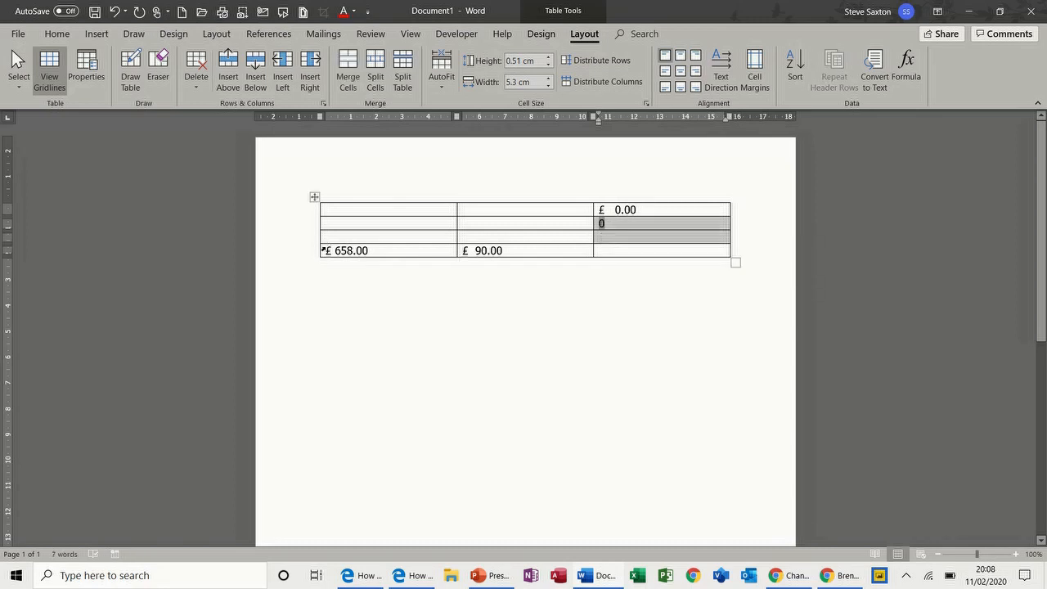
{"action": "left_click_drag", "start_coordinate": [323, 249], "coordinate": [491, 254]}
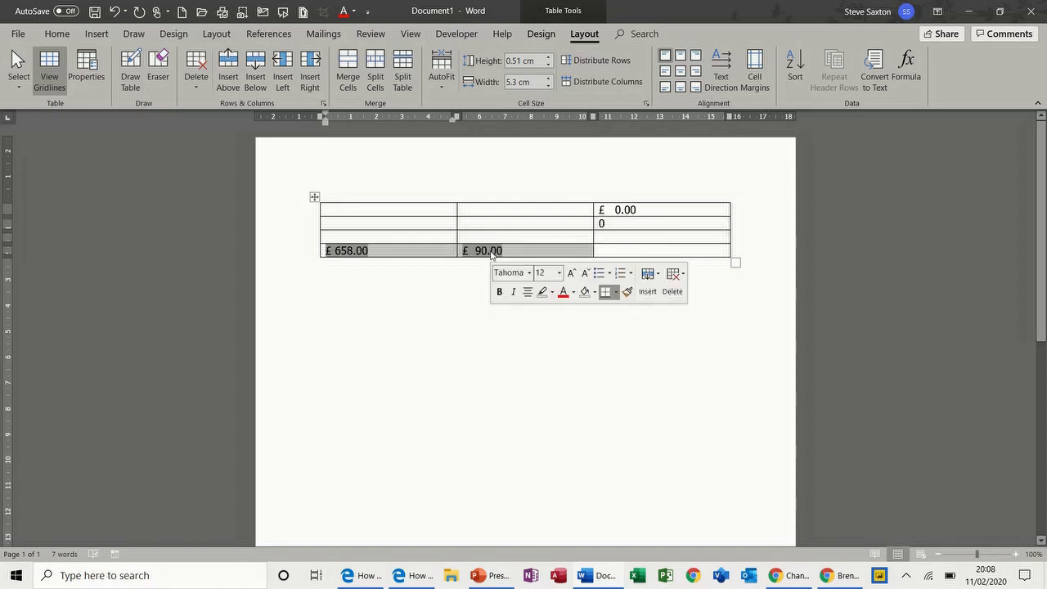
{"action": "key", "text": "F9"}
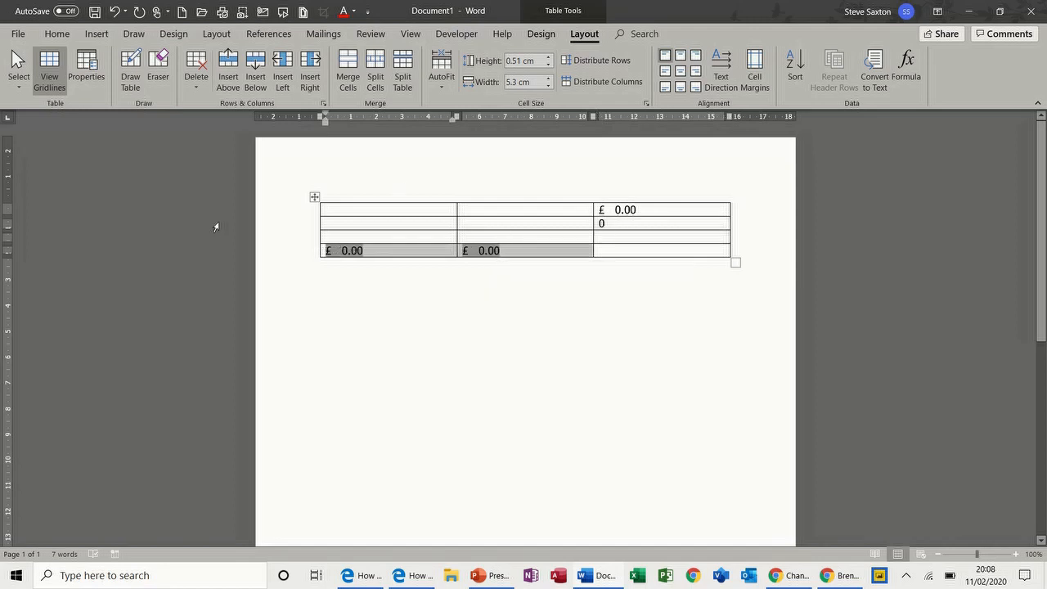
Enter 34, 44 and 4 down the first column and recalculate its total to £ 82.00
{"action": "left_click", "coordinate": [343, 211]}
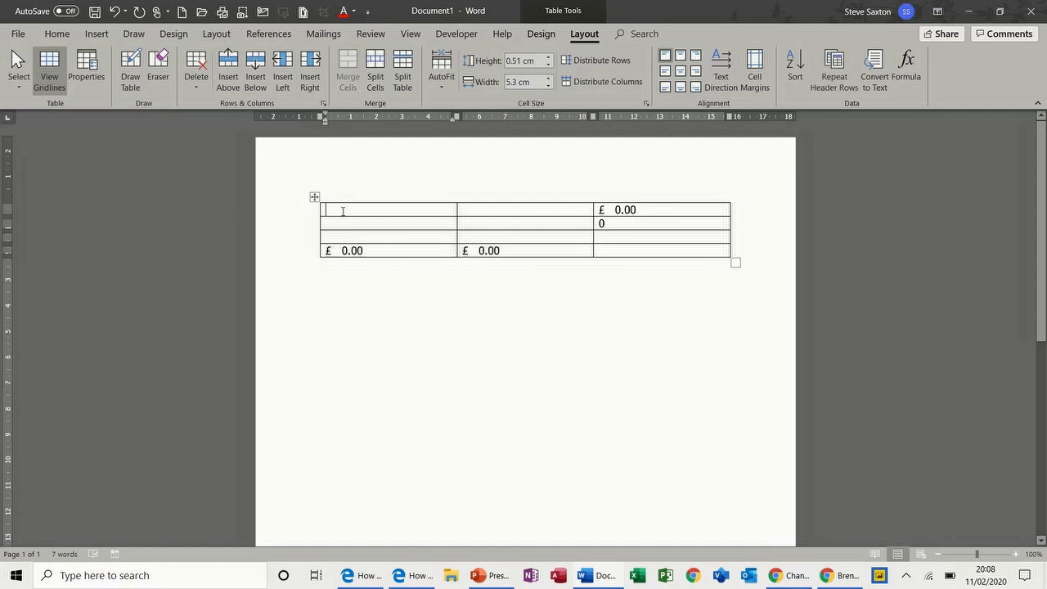
{"action": "type", "text": "34"}
{"action": "key", "text": "Down"}
{"action": "type", "text": "44"}
{"action": "key", "text": "Down"}
{"action": "type", "text": "4"}
{"action": "key", "text": "Down"}
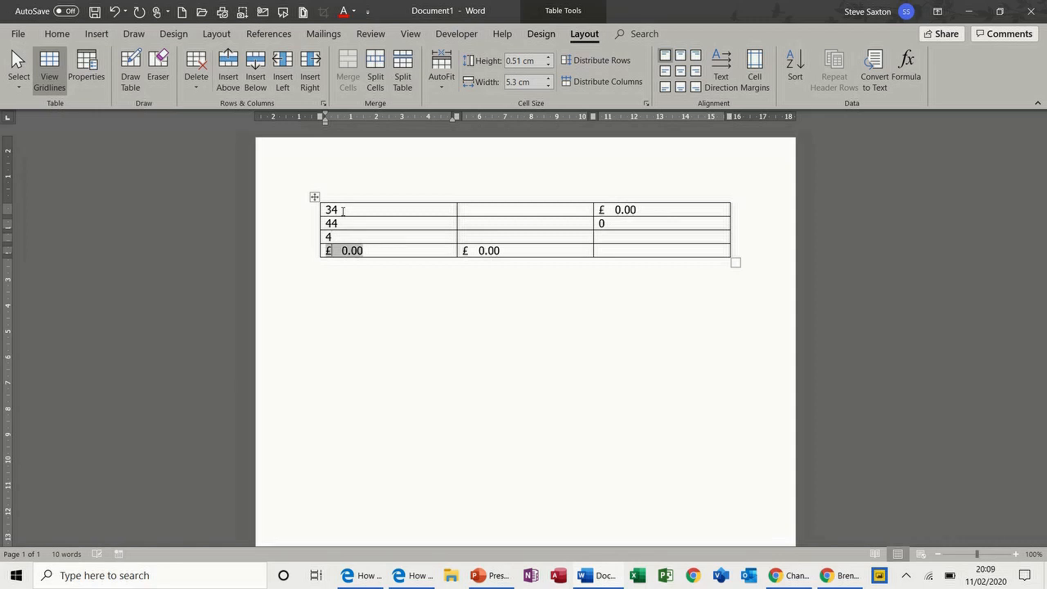
{"action": "key", "text": "F9"}
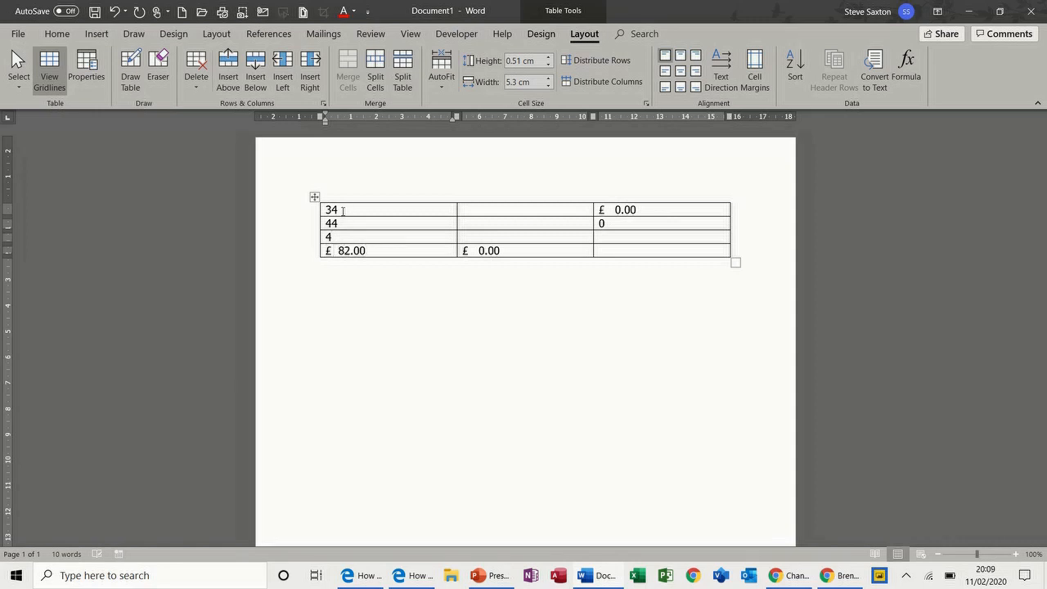
Enter 34, 44 and 44 down the middle column and recalculate its total to £ 122.00
{"action": "left_click", "coordinate": [492, 211]}
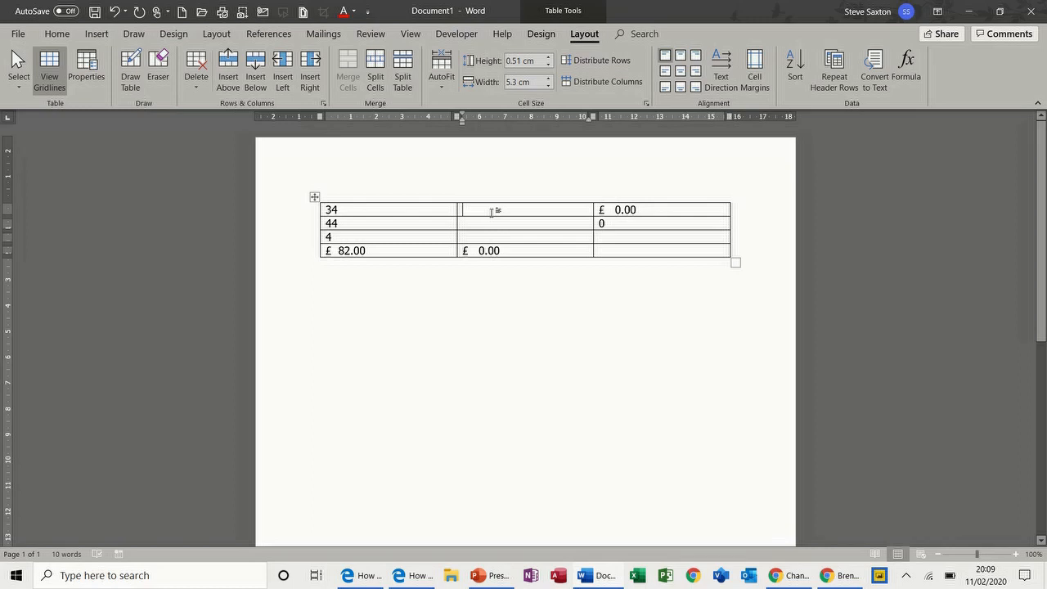
{"action": "type", "text": "34"}
{"action": "key", "text": "Down"}
{"action": "type", "text": "44"}
{"action": "key", "text": "Down"}
{"action": "type", "text": "44"}
{"action": "key", "text": "Down"}
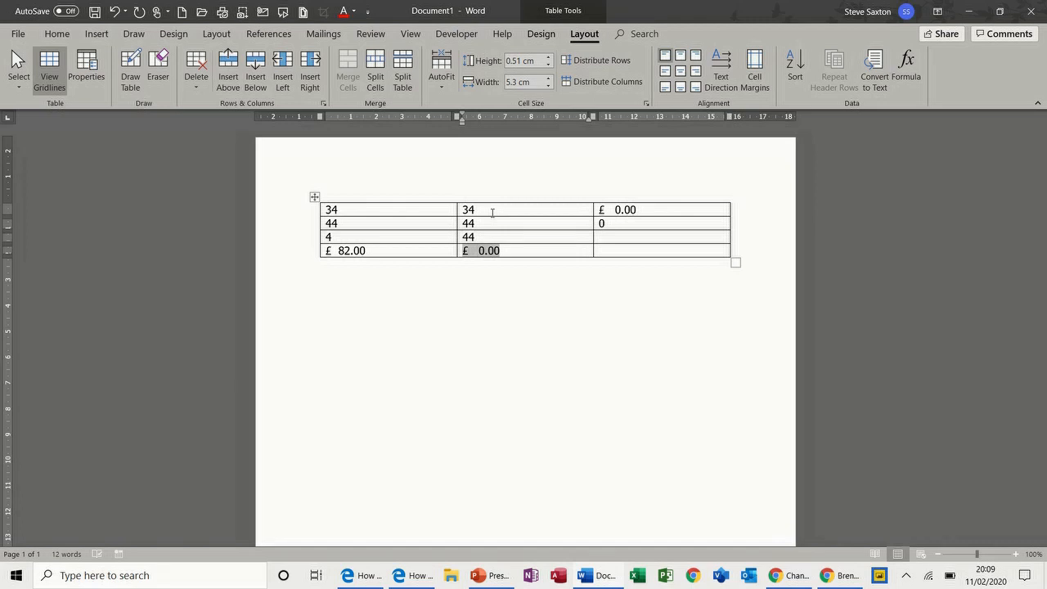
{"action": "key", "text": "F9"}
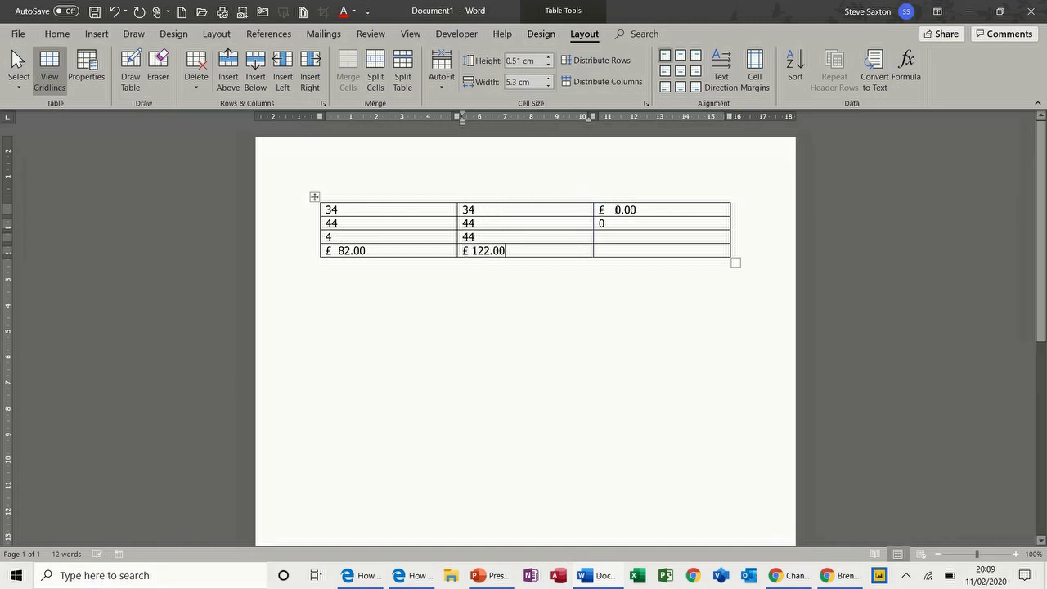
Select the £ 0.00 result in the top-right cell
{"action": "left_click_drag", "start_coordinate": [609, 210], "coordinate": [638, 210]}
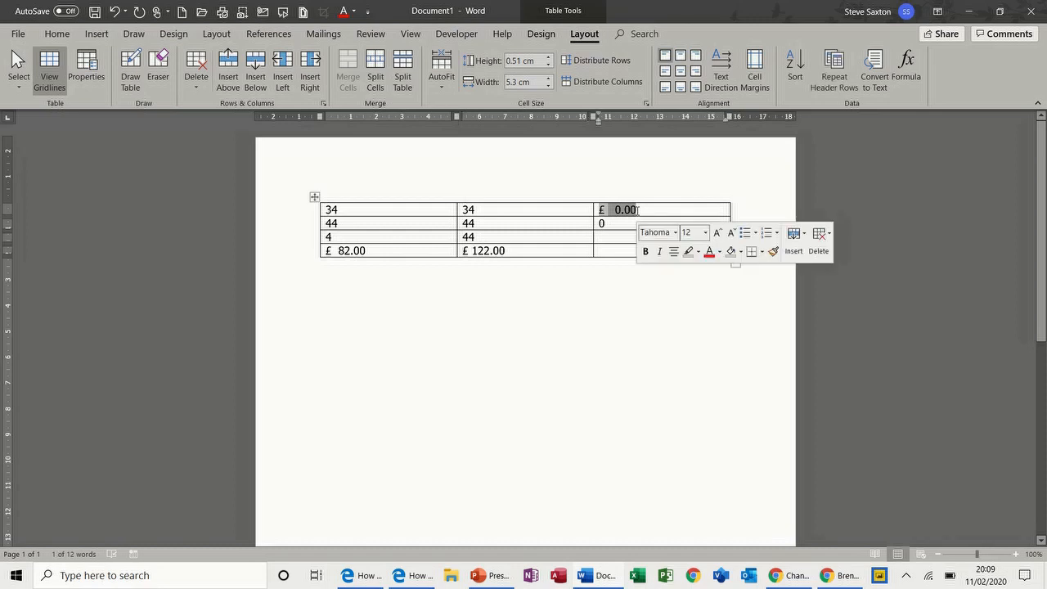
{"action": "left_click", "coordinate": [638, 210]}
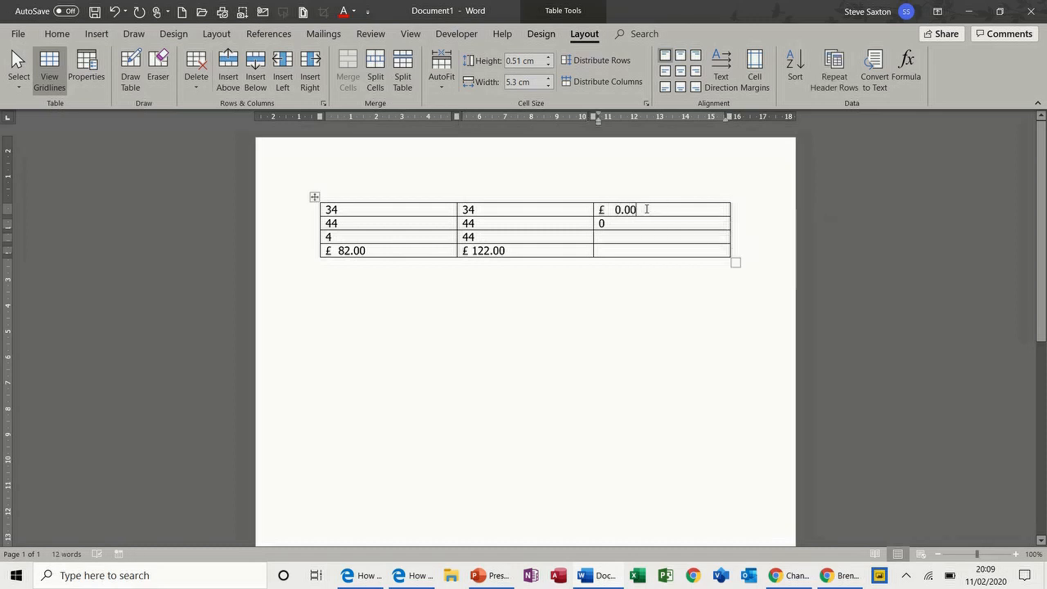
{"action": "left_click_drag", "start_coordinate": [640, 209], "coordinate": [600, 211]}
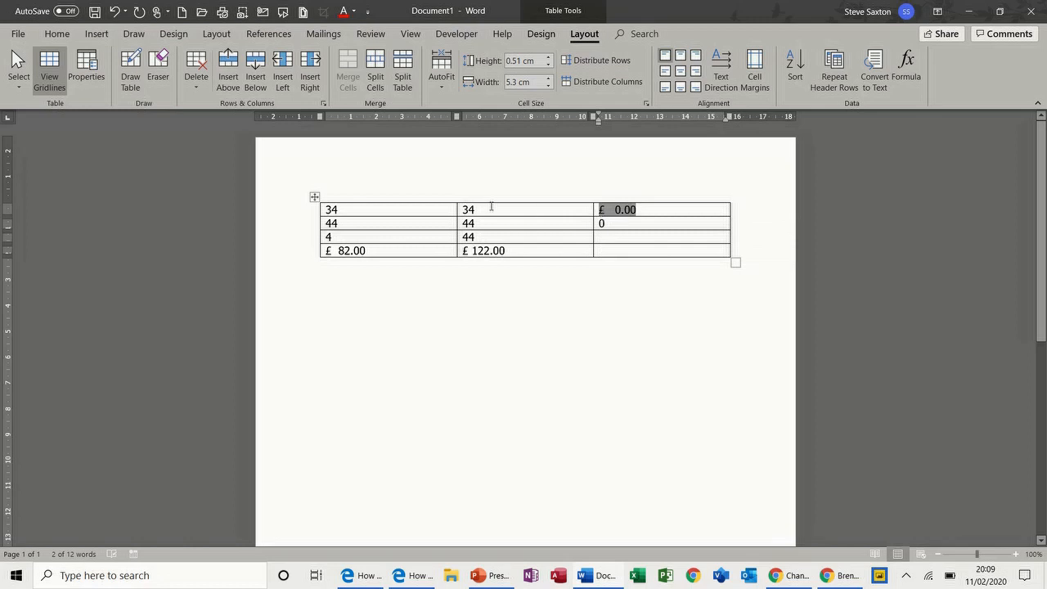
{"action": "left_click", "coordinate": [612, 211]}
{"action": "left_click_drag", "start_coordinate": [613, 211], "coordinate": [636, 211]}
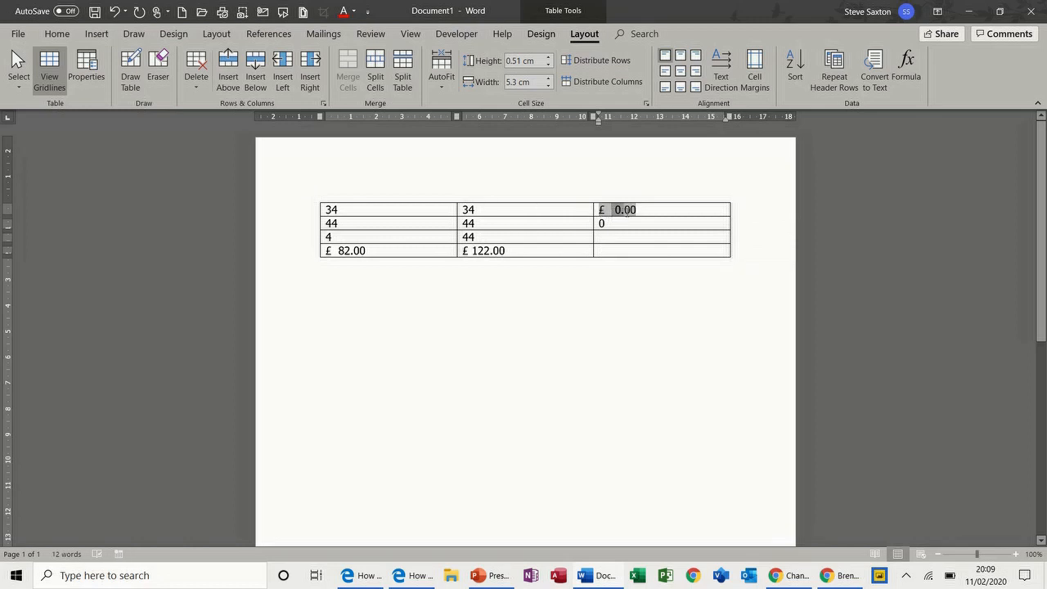
Inspect the IF formula behind row 2's last-cell 0 result without changing it
{"action": "left_click", "coordinate": [600, 211], "text": "shift"}
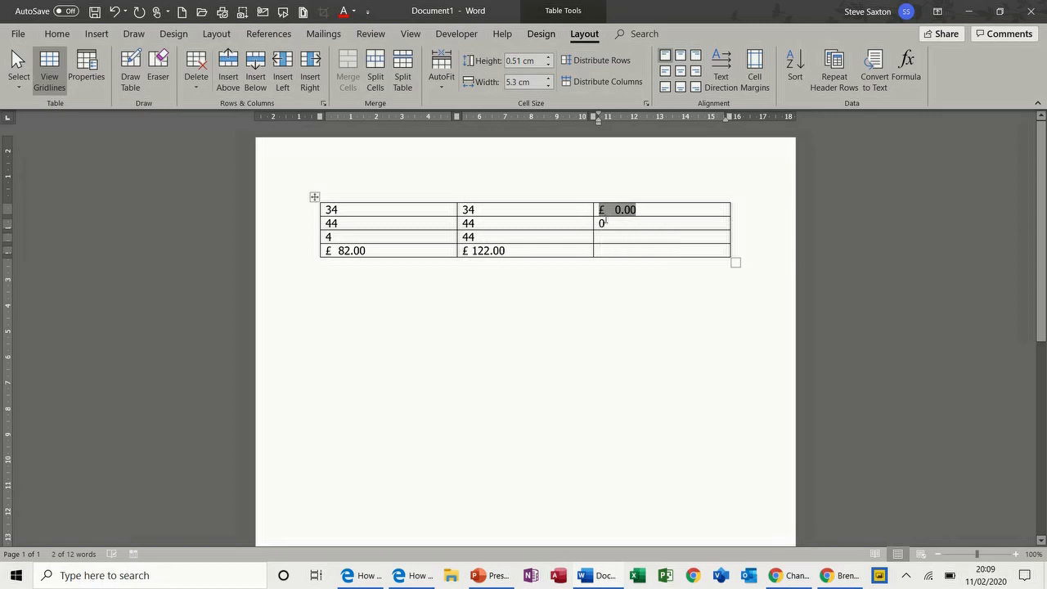
{"action": "left_click_drag", "start_coordinate": [606, 223], "coordinate": [597, 223]}
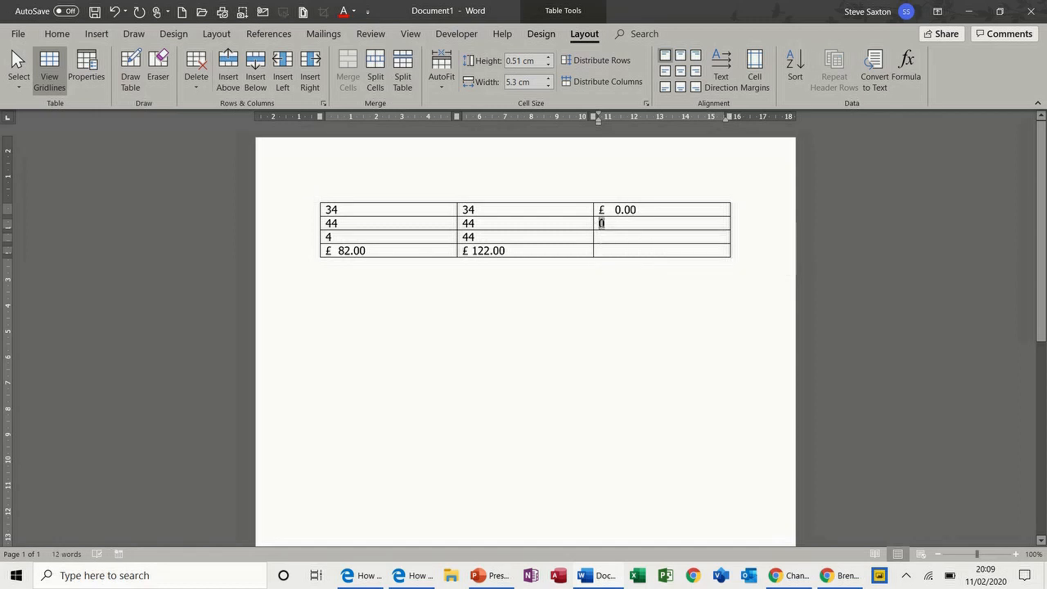
{"action": "left_click", "coordinate": [905, 70]}
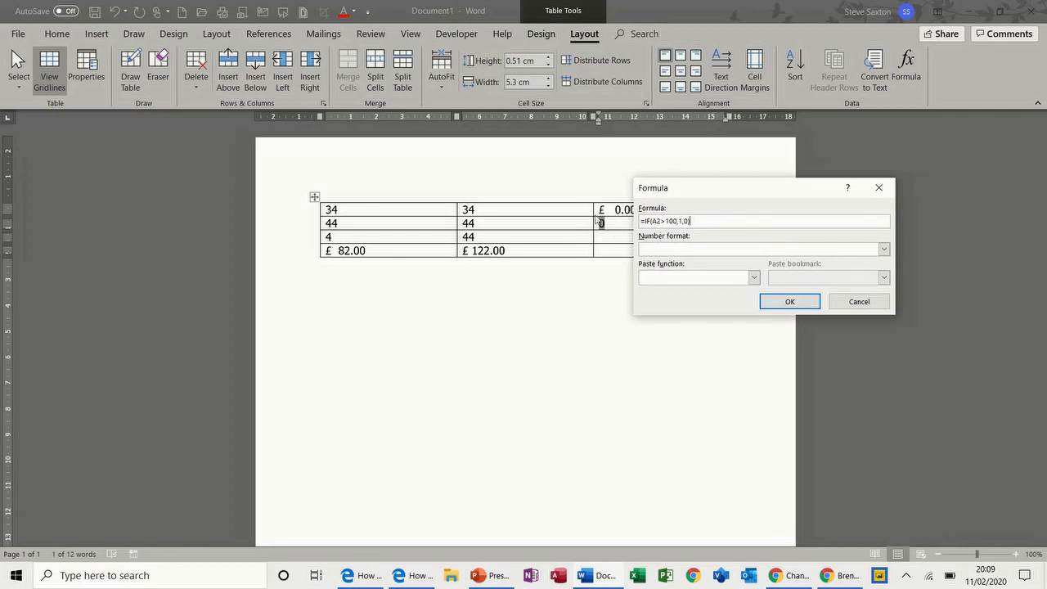
{"action": "left_click", "coordinate": [778, 301]}
Change row 2's 44 to 444 and refresh the IF field so it shows 1
{"action": "left_click", "coordinate": [373, 223]}
{"action": "type", "text": "4"}
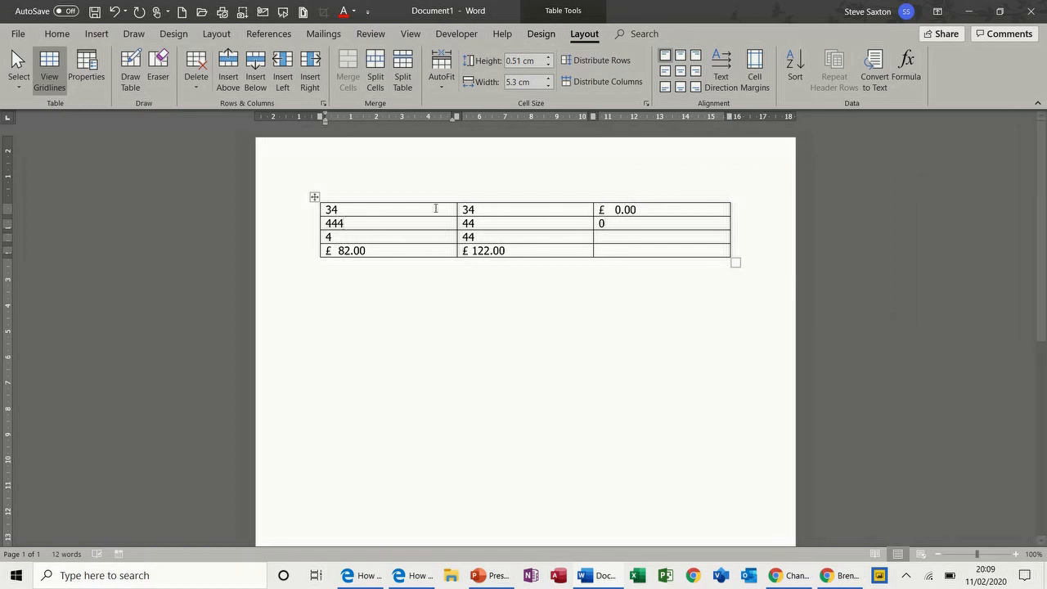
{"action": "double_click", "coordinate": [602, 223]}
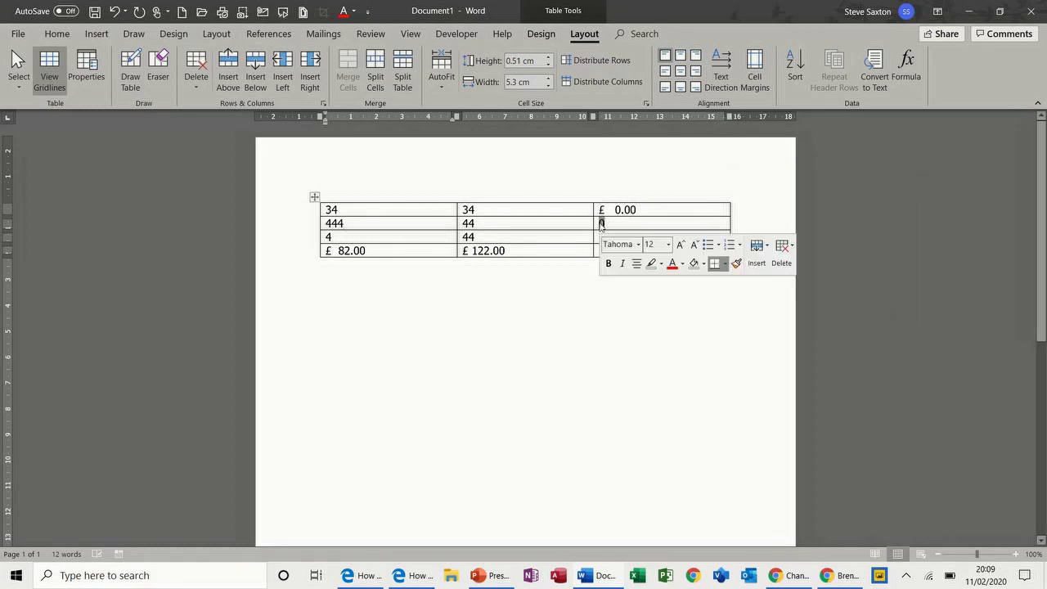
{"action": "key", "text": "F9"}
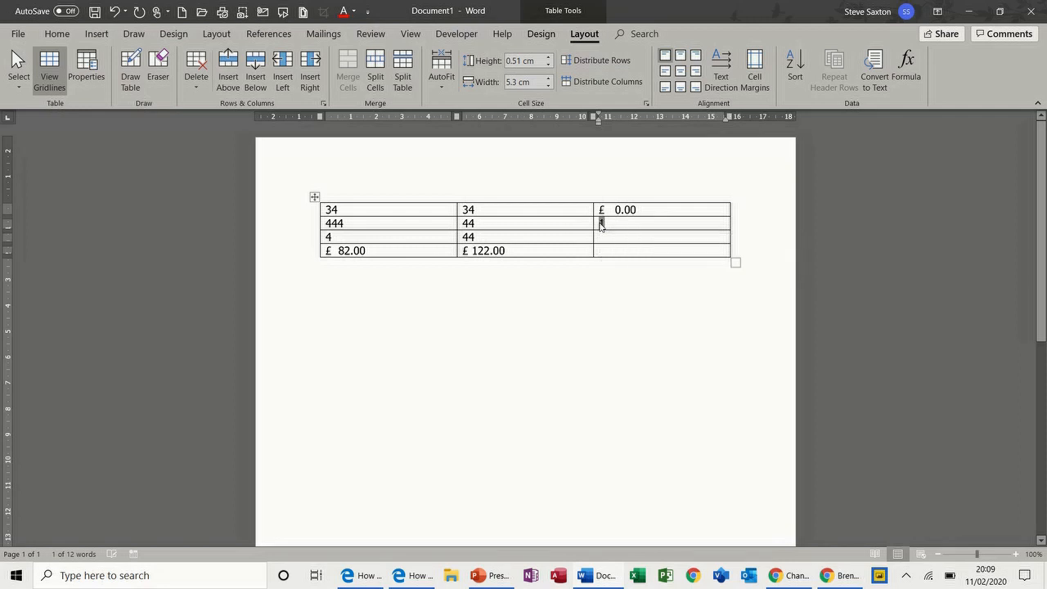
{"action": "left_click_drag", "start_coordinate": [639, 208], "coordinate": [600, 211]}
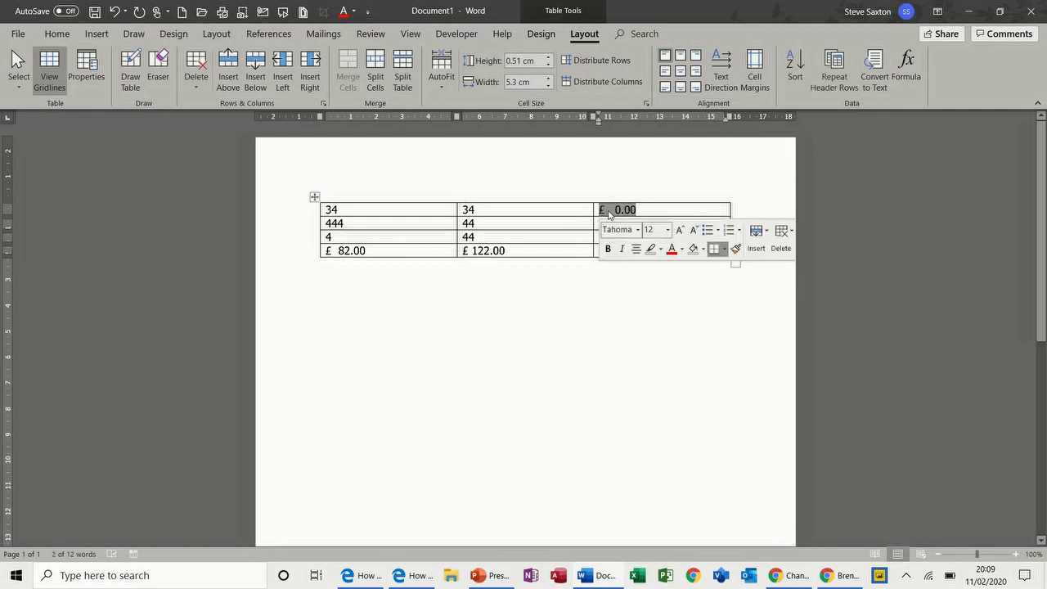
Check the top-right field's =A1-B1 formula, leaving it unchanged
{"action": "left_click", "coordinate": [908, 75]}
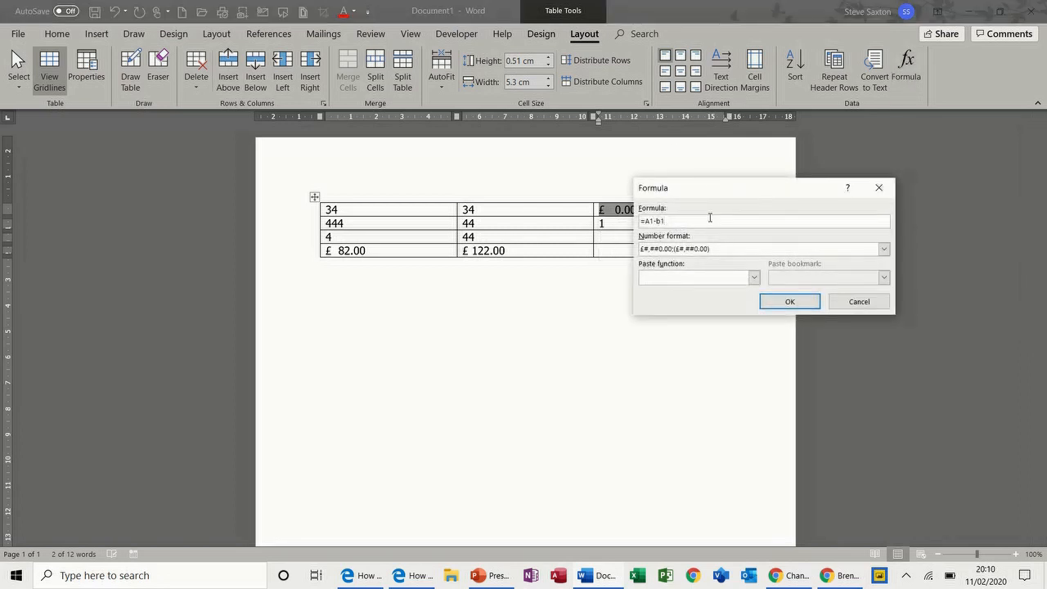
{"action": "left_click_drag", "start_coordinate": [725, 197], "coordinate": [560, 305]}
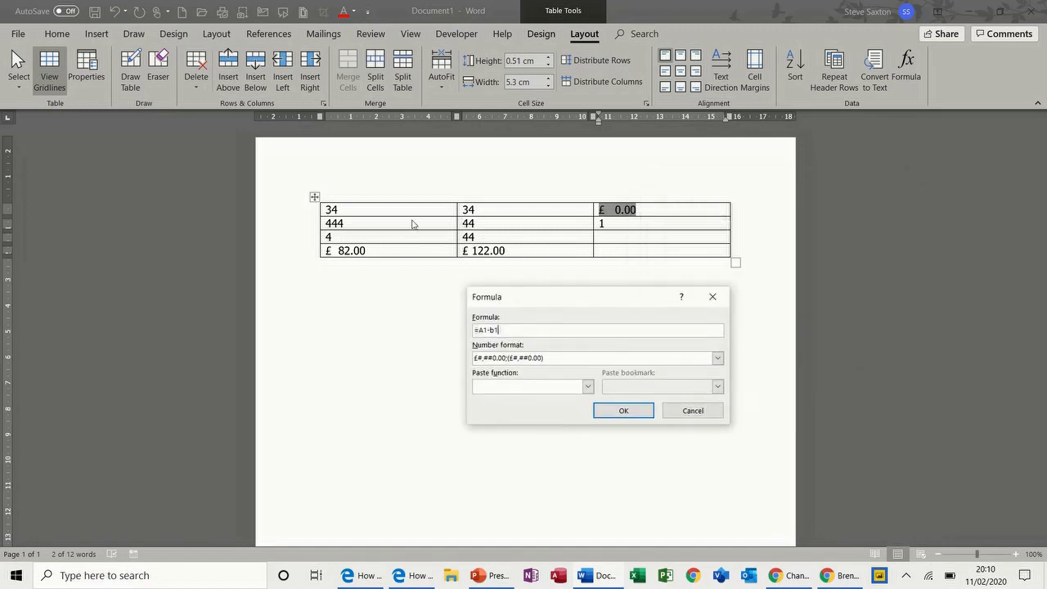
{"action": "left_click", "coordinate": [622, 409]}
Change the top-left 34 to 344 and refresh the top-right field to £ 310.00
{"action": "left_click", "coordinate": [349, 208]}
{"action": "type", "text": "4"}
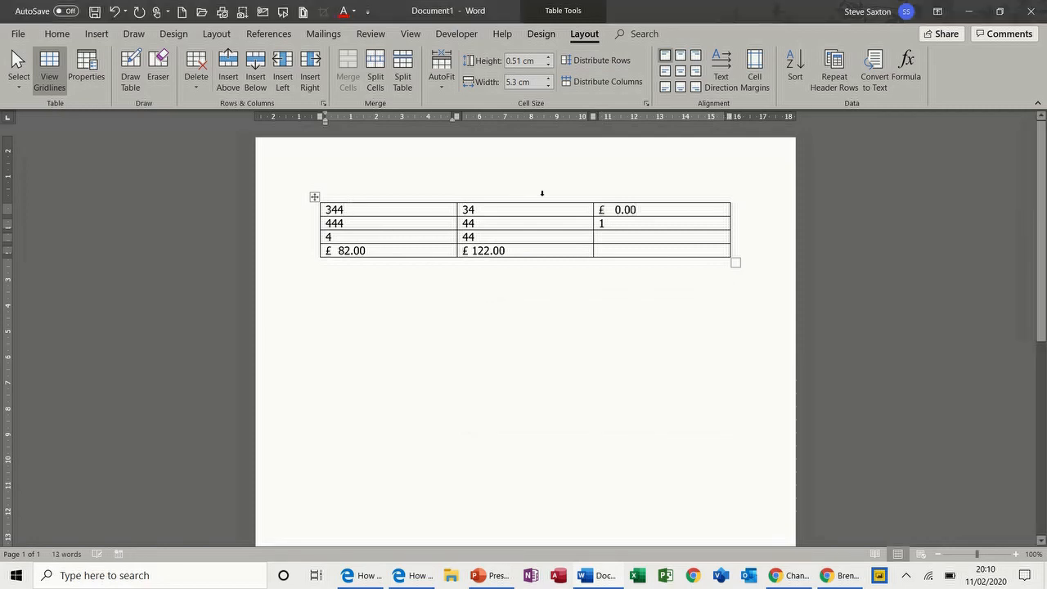
{"action": "left_click_drag", "start_coordinate": [637, 211], "coordinate": [600, 215]}
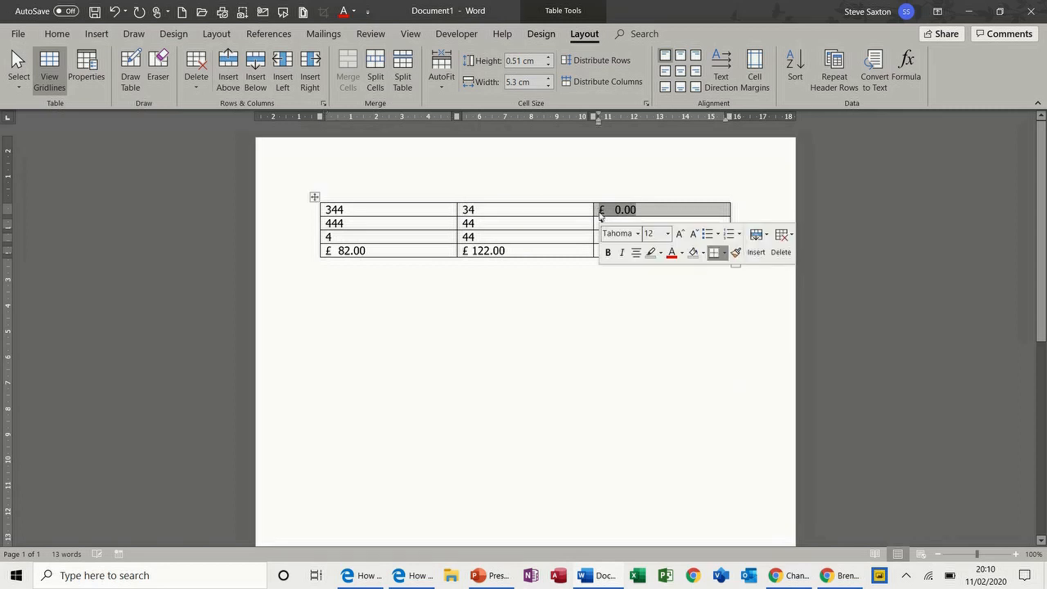
{"action": "left_click", "coordinate": [604, 212]}
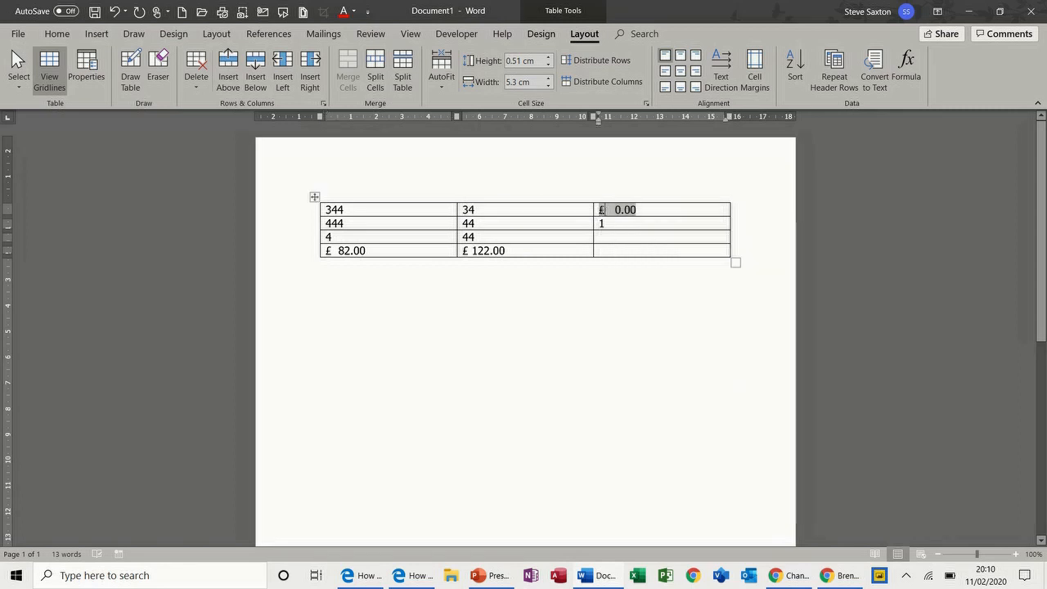
{"action": "left_click_drag", "start_coordinate": [603, 210], "coordinate": [634, 211]}
{"action": "key", "text": "F9"}
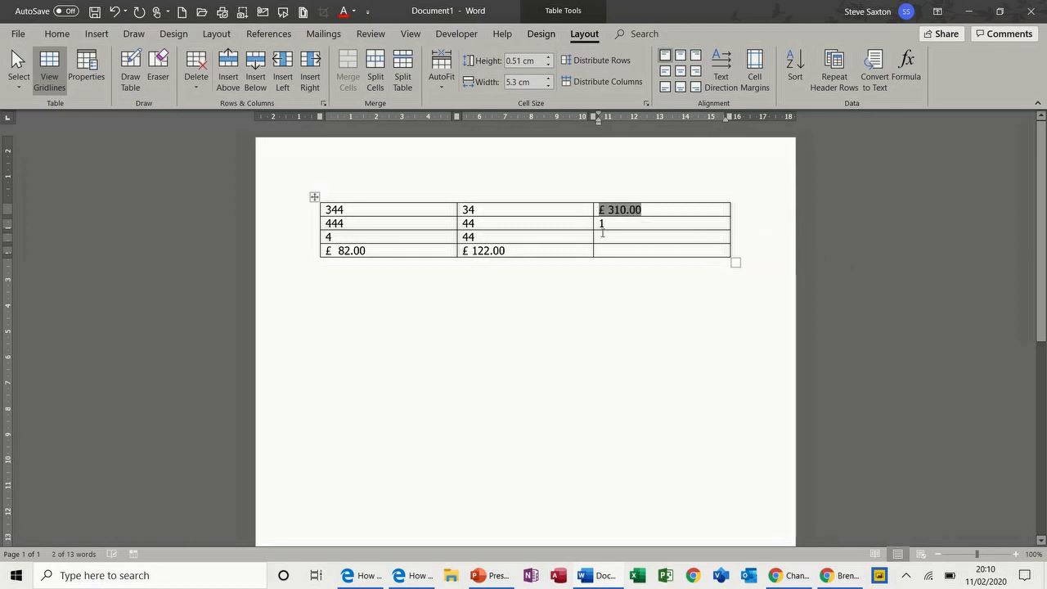
{"action": "left_click", "coordinate": [532, 247]}
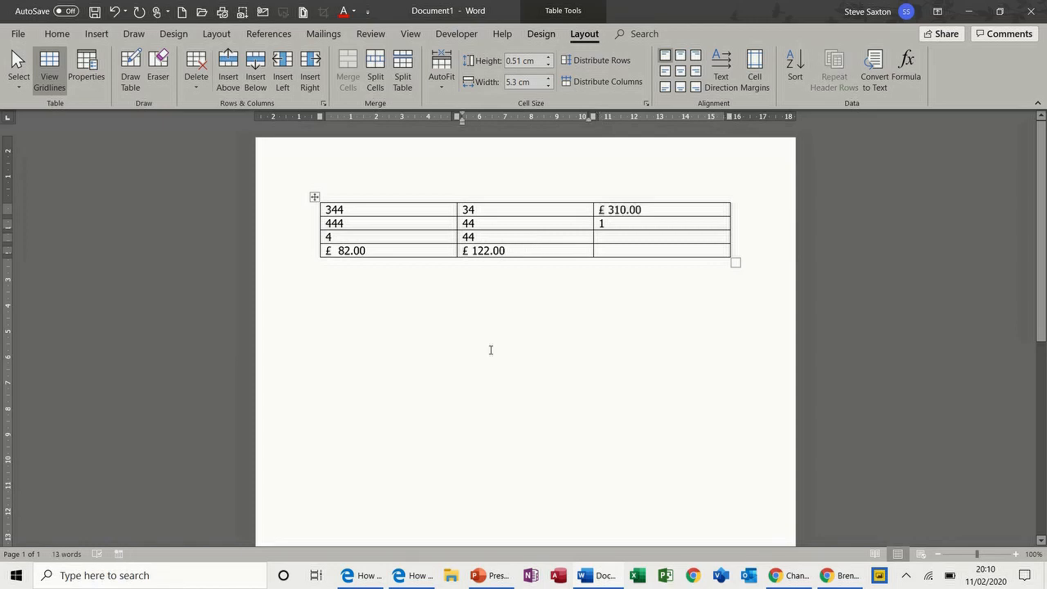
{"action": "left_click", "coordinate": [332, 285]}
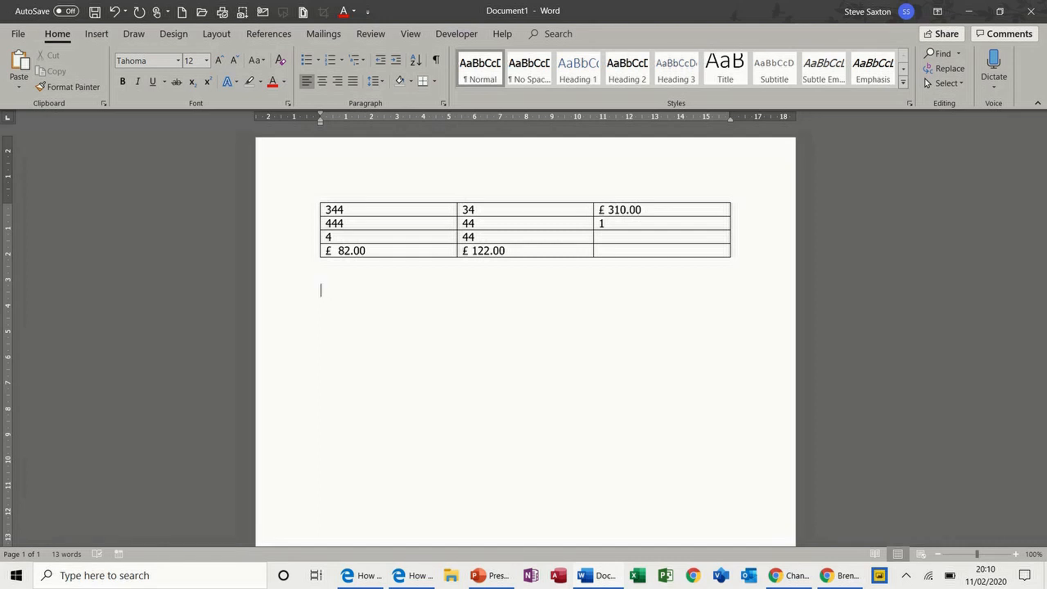
Type 'Income 200' below the table and select the 200
{"action": "type", "text": "Income 200"}
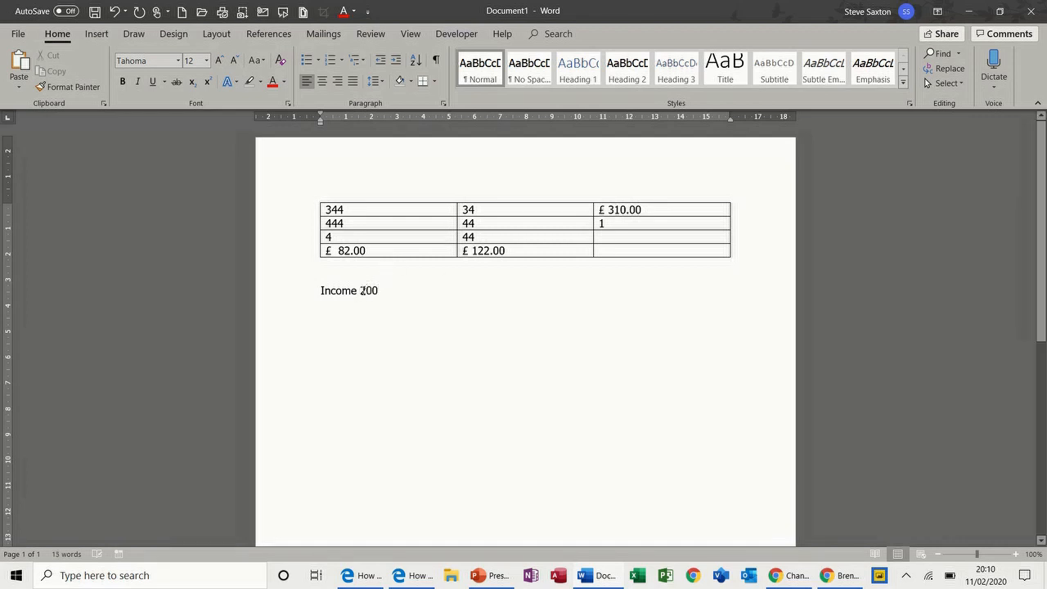
{"action": "left_click_drag", "start_coordinate": [361, 290], "coordinate": [380, 290]}
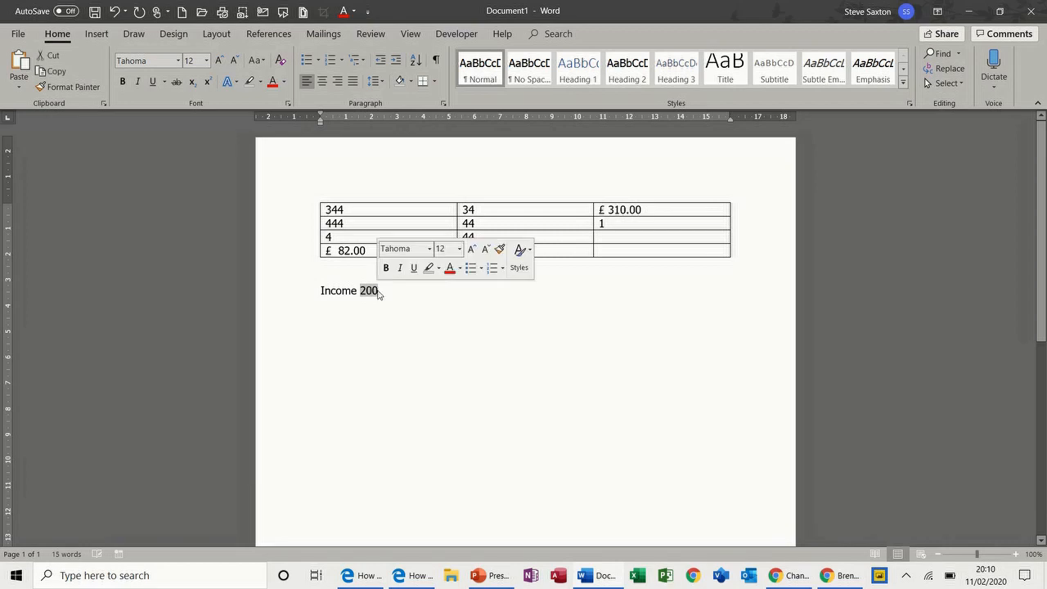
{"action": "left_click", "coordinate": [95, 34]}
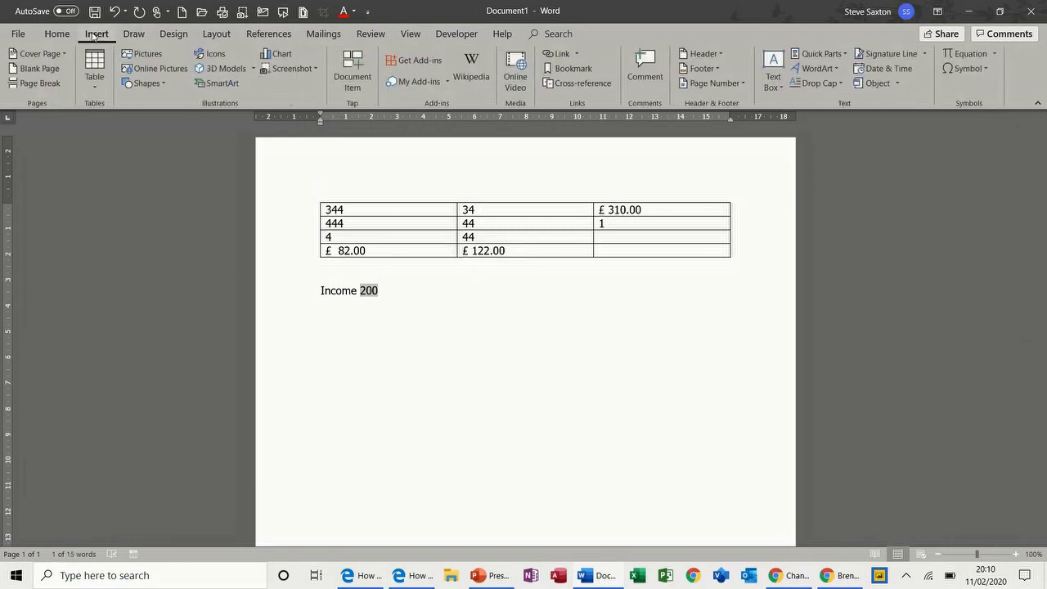
Save the selected 200 as a bookmark named 'income'
{"action": "left_click", "coordinate": [573, 68]}
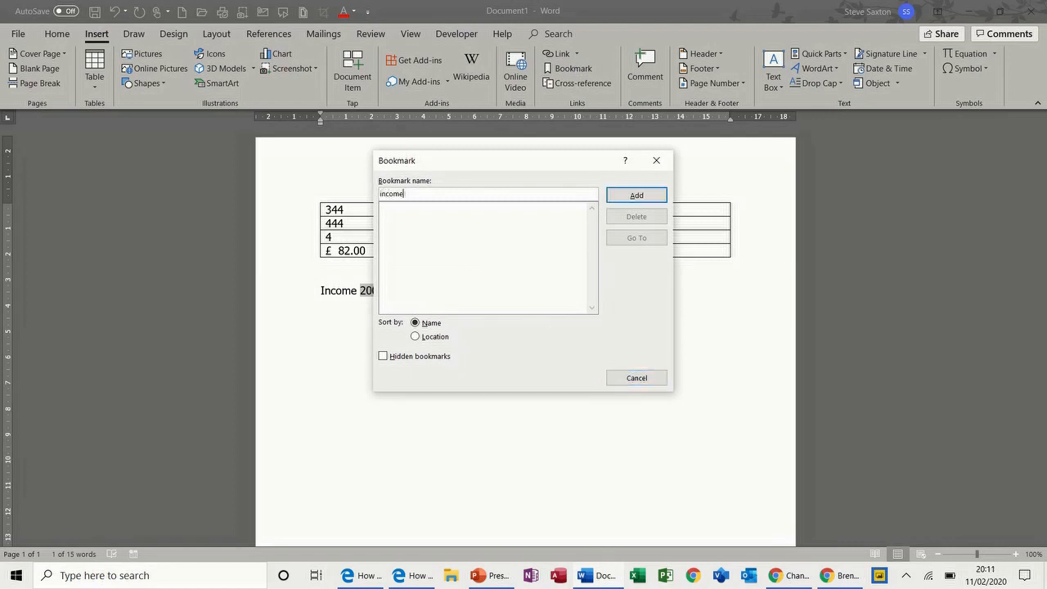
{"action": "left_click", "coordinate": [650, 195]}
{"action": "left_click", "coordinate": [450, 295]}
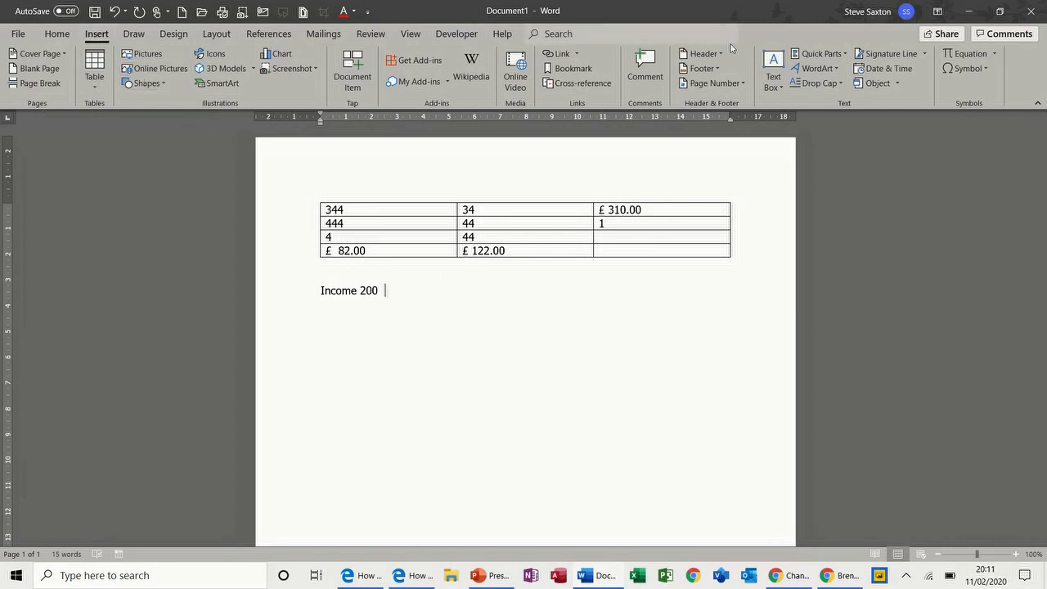
Insert a =income*1.1 formula field after Income 200, showing 220, and start a new line
{"action": "left_click", "coordinate": [846, 54]}
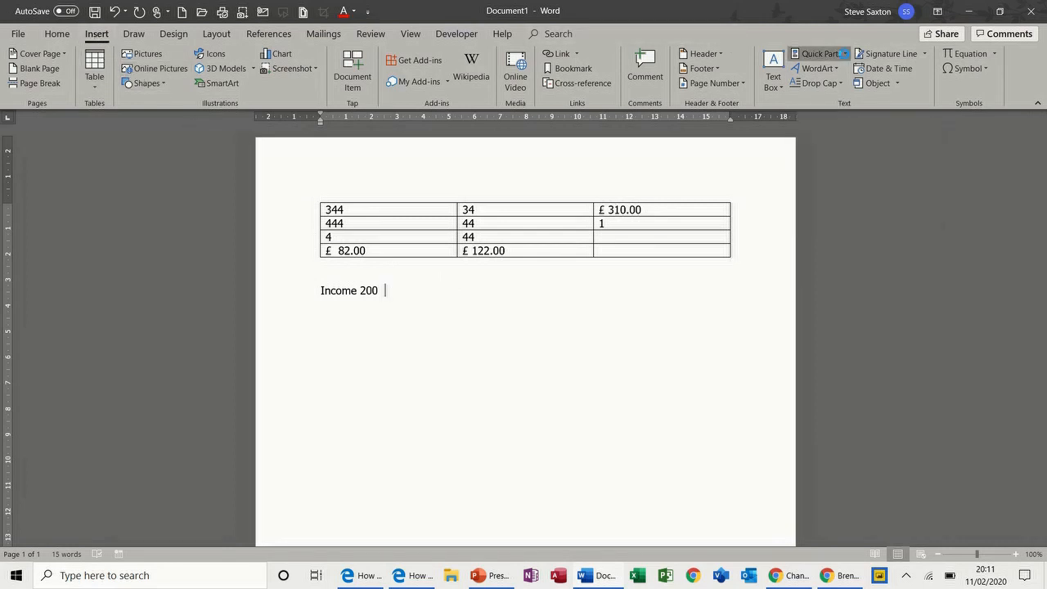
{"action": "left_click", "coordinate": [846, 55]}
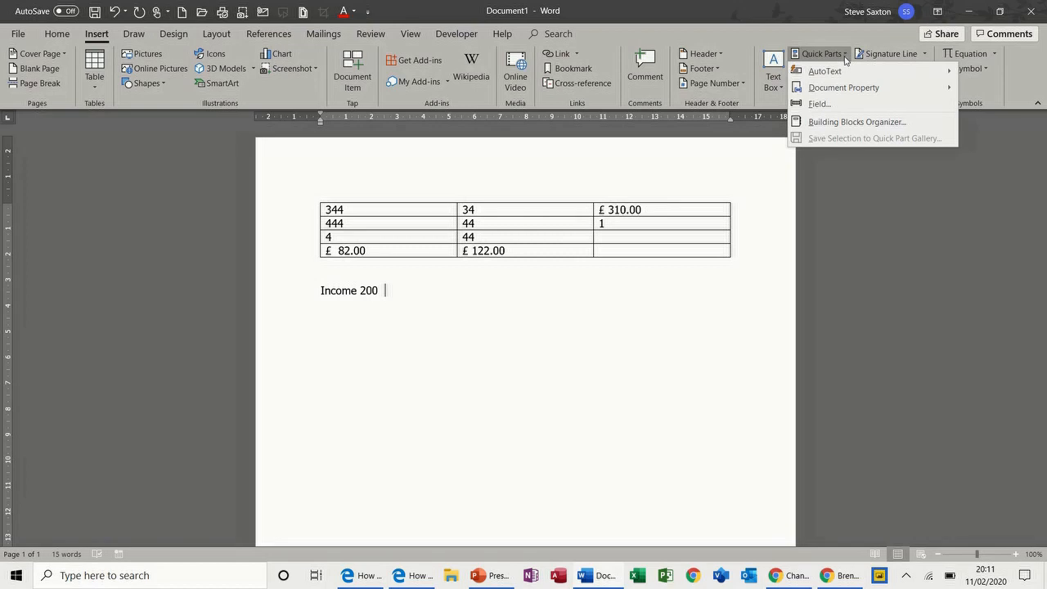
{"action": "left_click", "coordinate": [819, 103]}
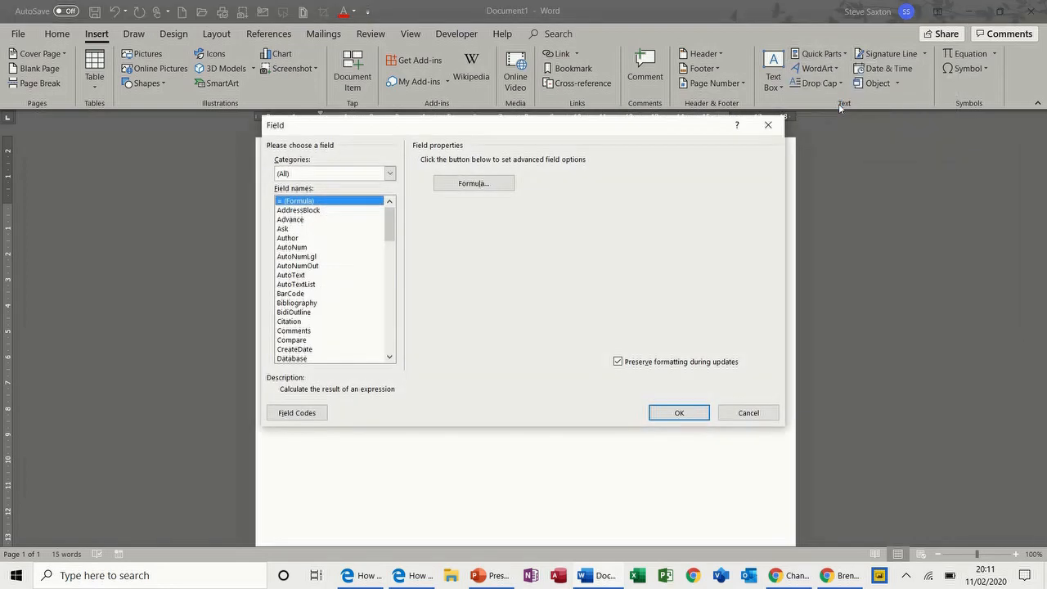
{"action": "left_click", "coordinate": [485, 188]}
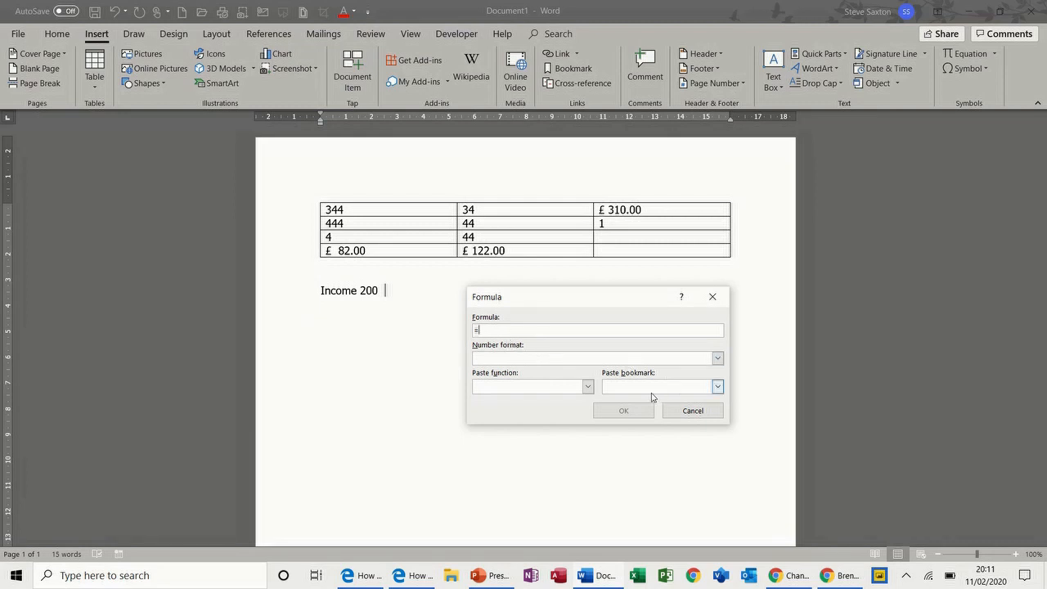
{"action": "left_click", "coordinate": [717, 386]}
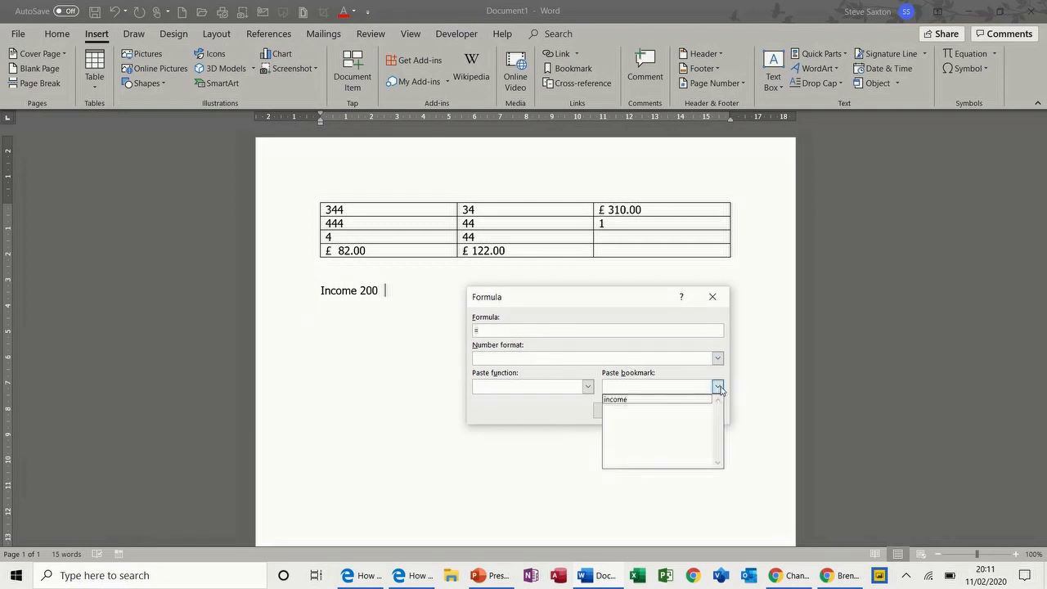
{"action": "left_click", "coordinate": [661, 402]}
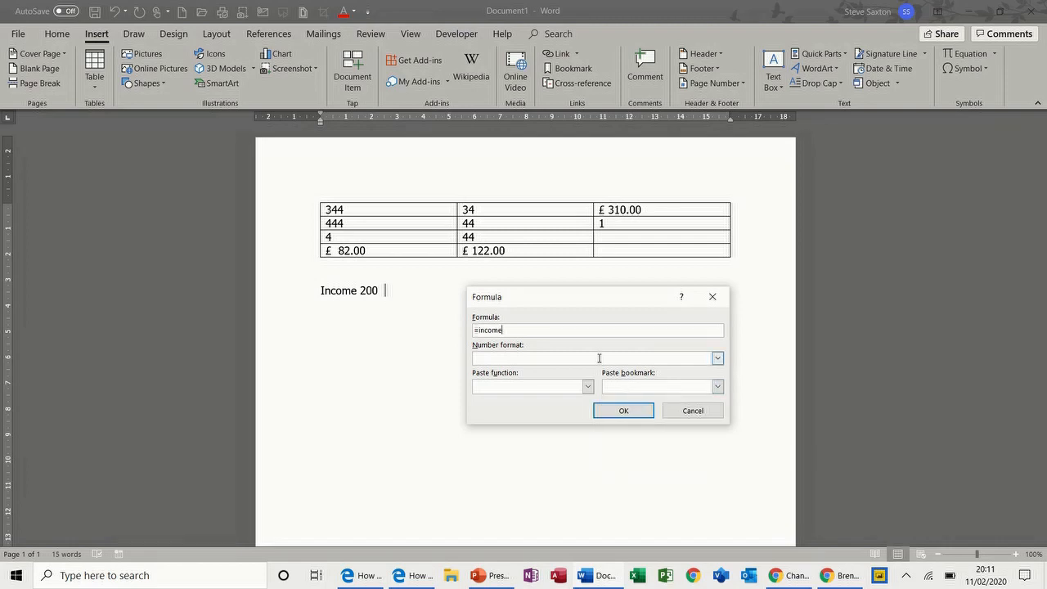
{"action": "type", "text": "*1.1"}
{"action": "left_click", "coordinate": [611, 410]}
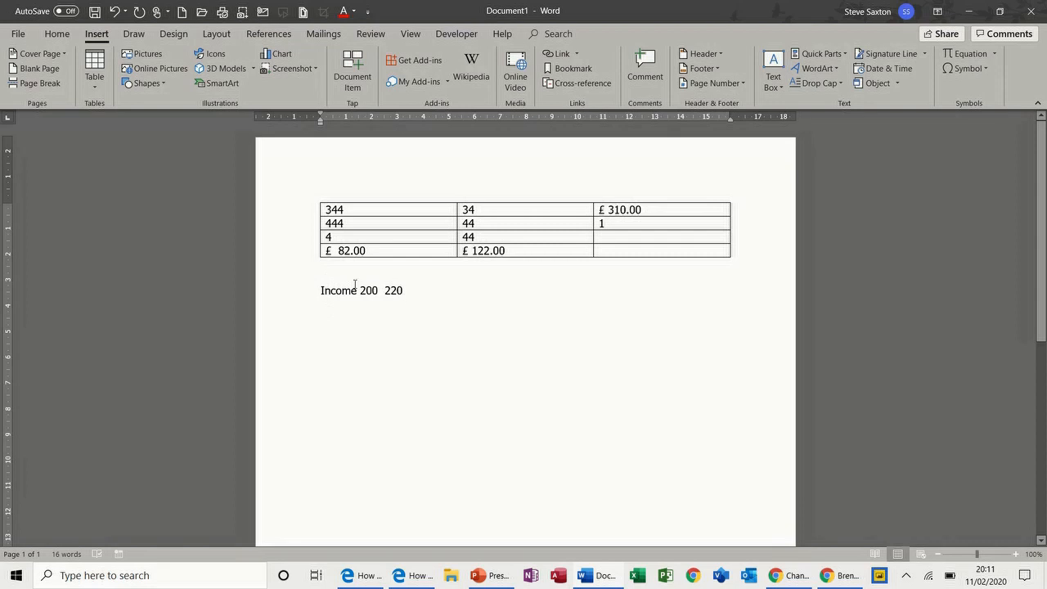
{"action": "key", "text": "Return"}
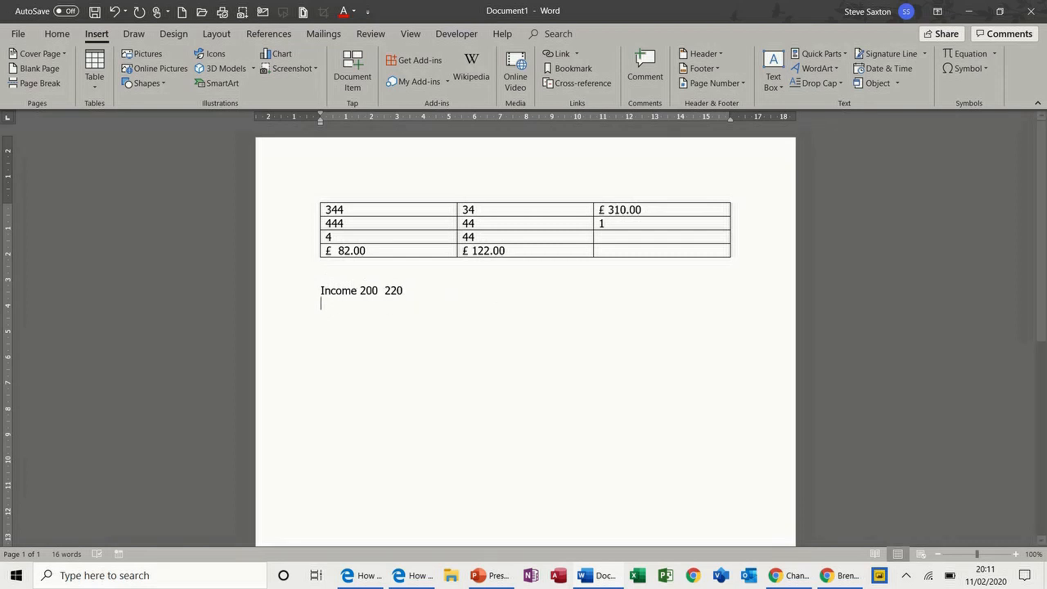
Change the income amount 200 to 250 and the calculated 220 to 275, then add a new line
{"action": "type", "text": "intro"}
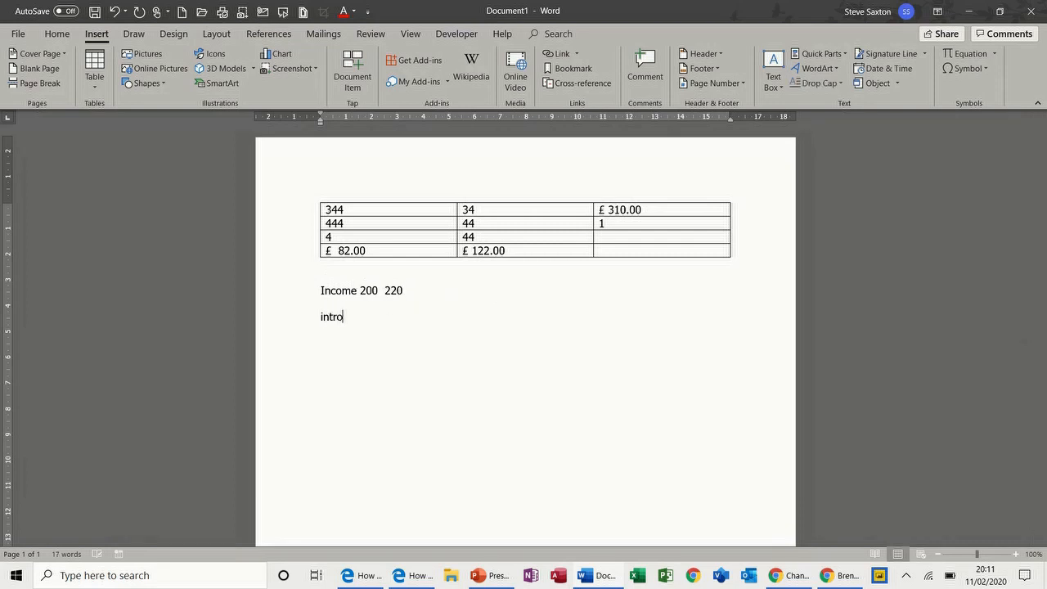
{"action": "key", "text": "BackSpace"}
{"action": "key", "text": "BackSpace"}
{"action": "key", "text": "BackSpace"}
{"action": "key", "text": "BackSpace"}
{"action": "key", "text": "BackSpace"}
{"action": "double_click", "coordinate": [370, 291]}
{"action": "type", "text": "250"}
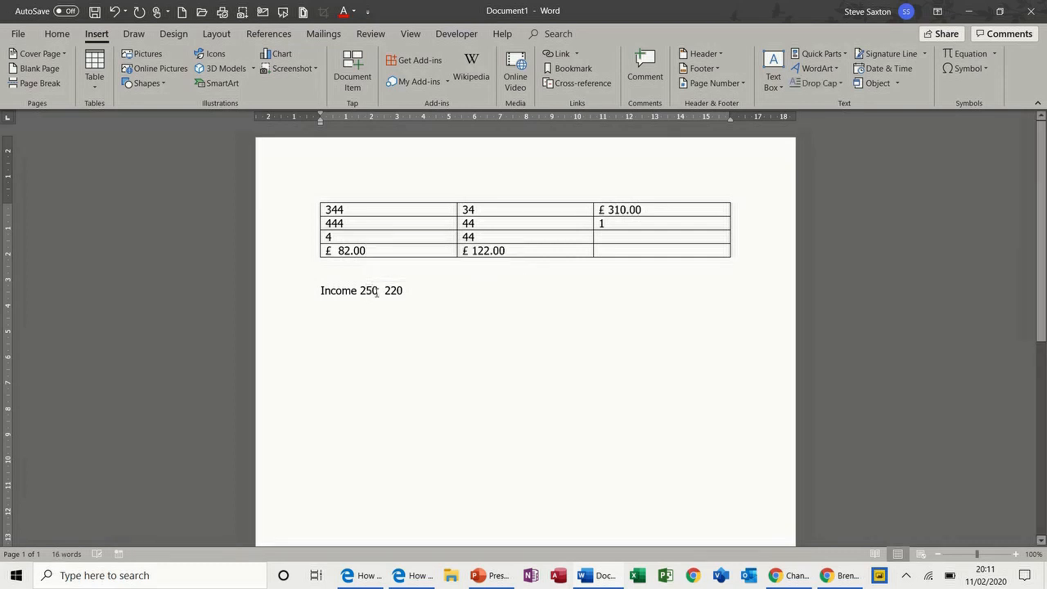
{"action": "double_click", "coordinate": [389, 291]}
{"action": "type", "text": "275"}
{"action": "double_click", "coordinate": [394, 291]}
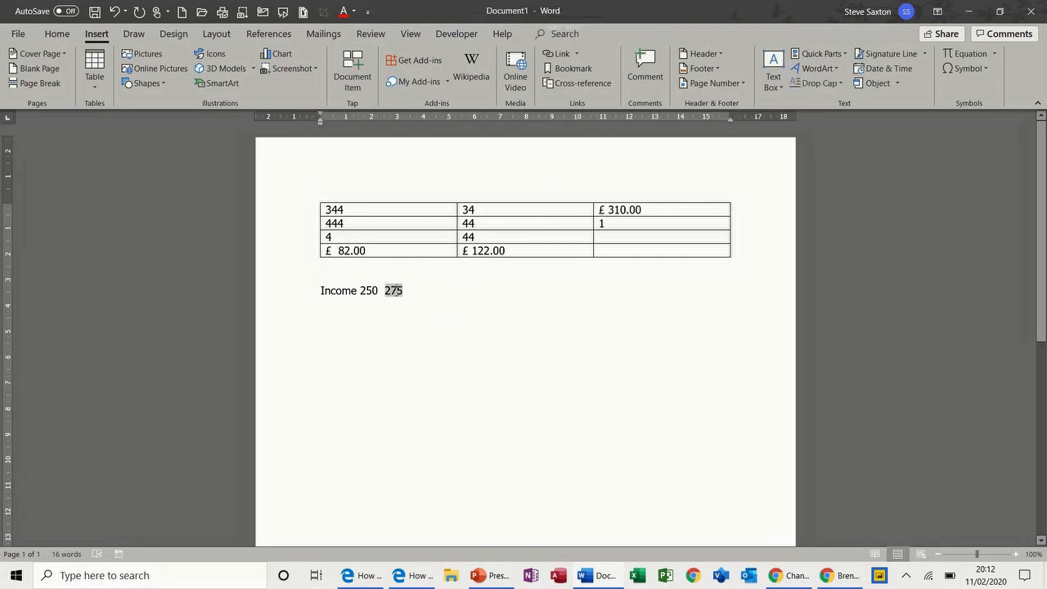
{"action": "left_click", "coordinate": [419, 292]}
{"action": "key", "text": "Return"}
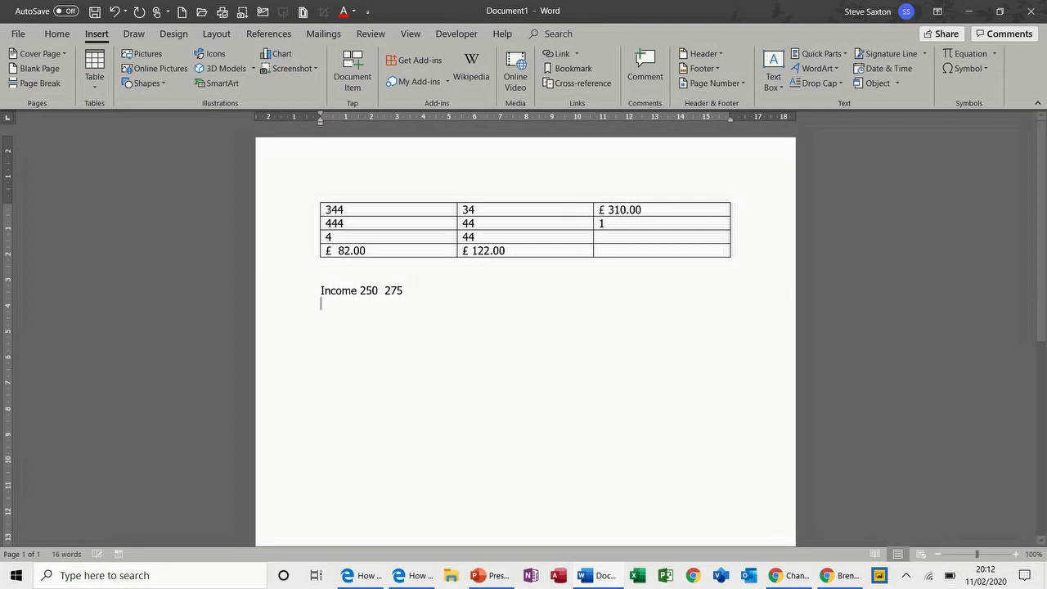
Type 'Expense 350', save its 350 as a bookmark named 'expense', and place the caret after it
{"action": "type", "text": "Expense"}
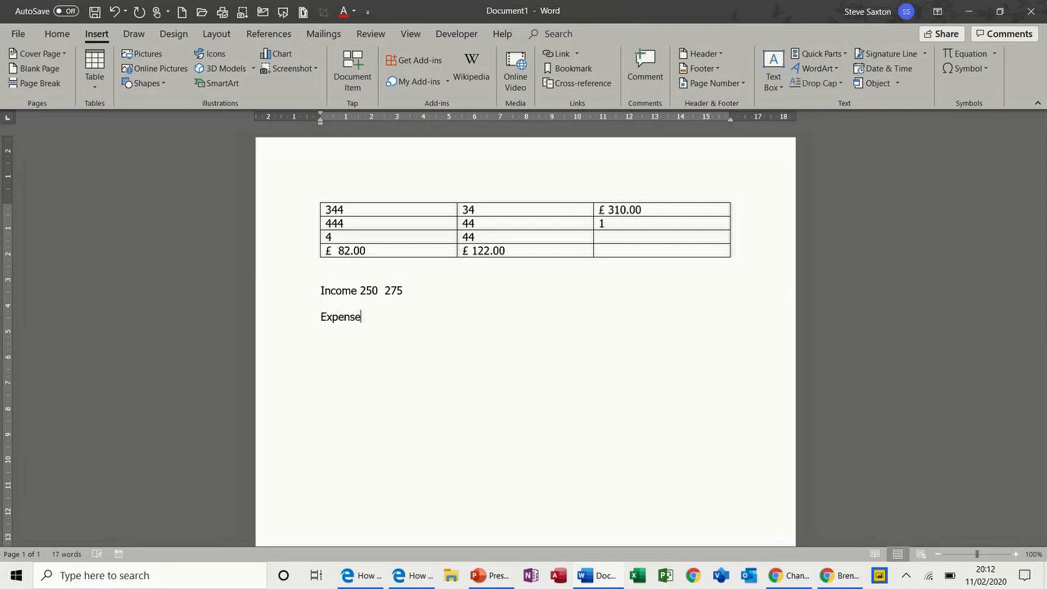
{"action": "type", "text": " 350"}
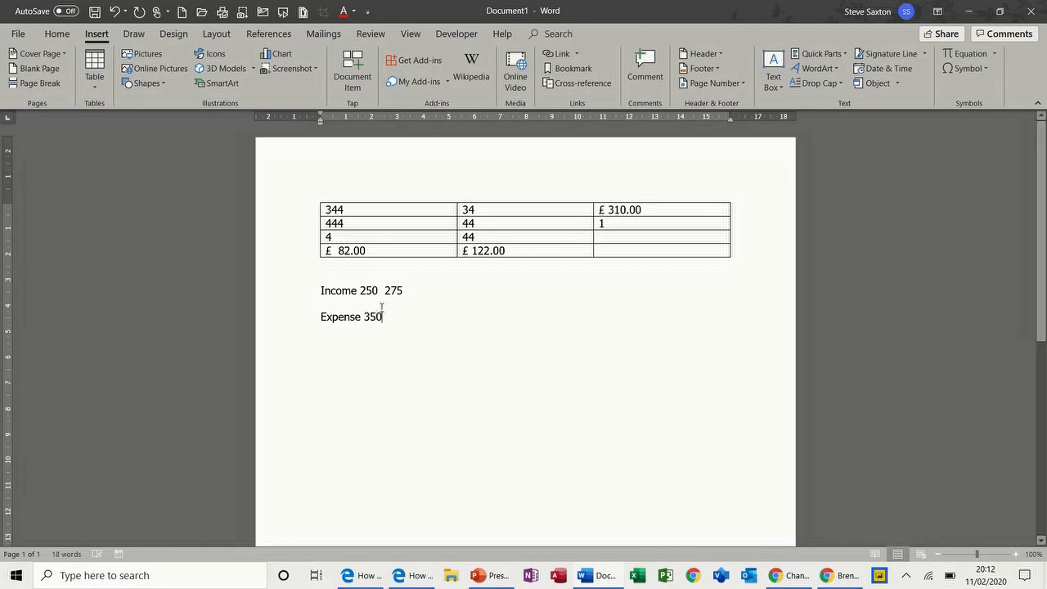
{"action": "left_click_drag", "start_coordinate": [365, 316], "coordinate": [383, 316]}
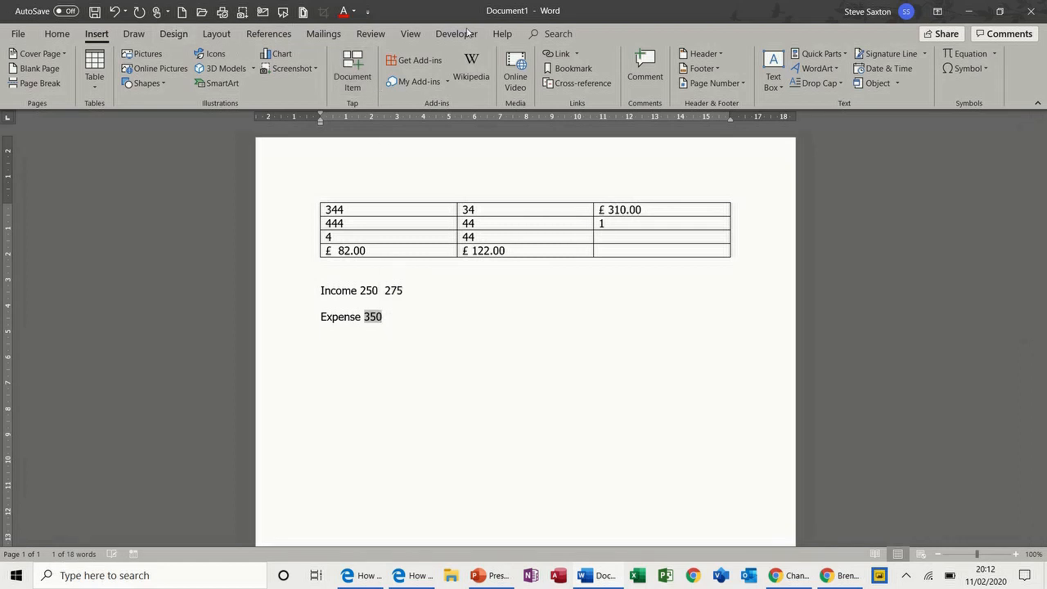
{"action": "left_click", "coordinate": [587, 71]}
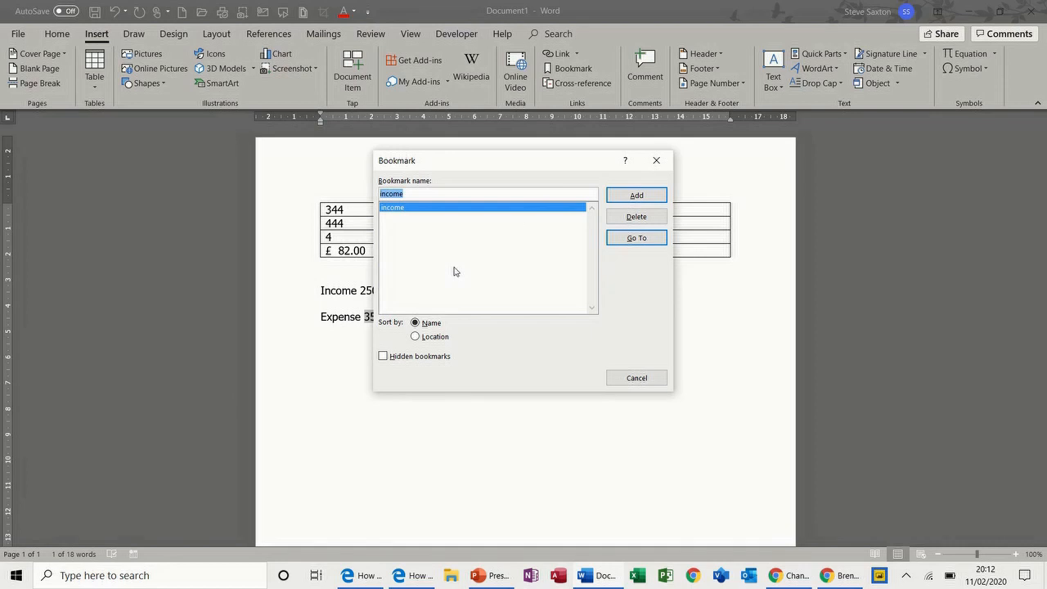
{"action": "type", "text": "expense"}
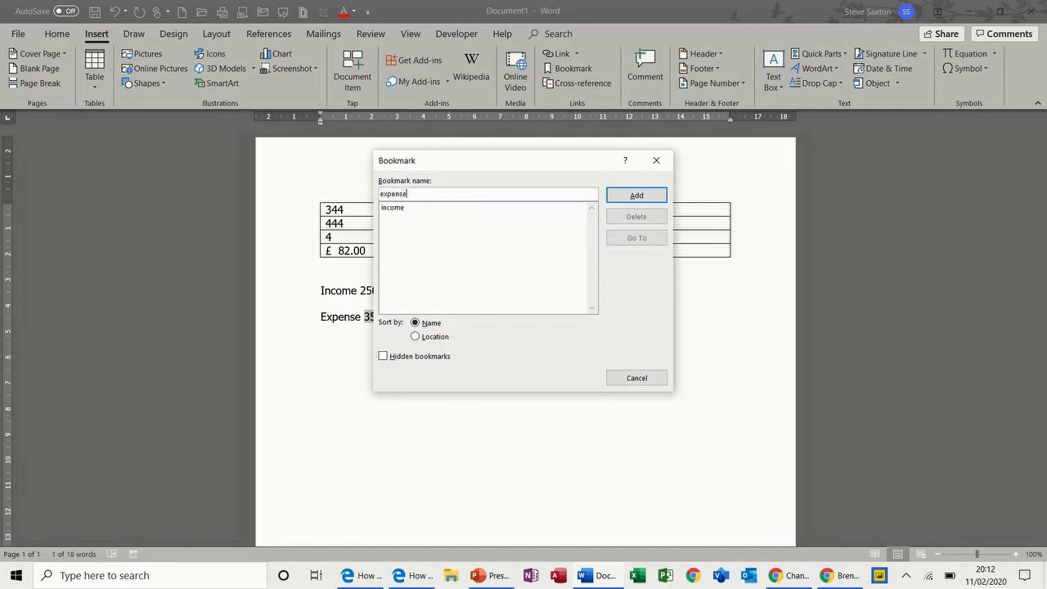
{"action": "left_click", "coordinate": [620, 196]}
{"action": "left_click", "coordinate": [422, 323]}
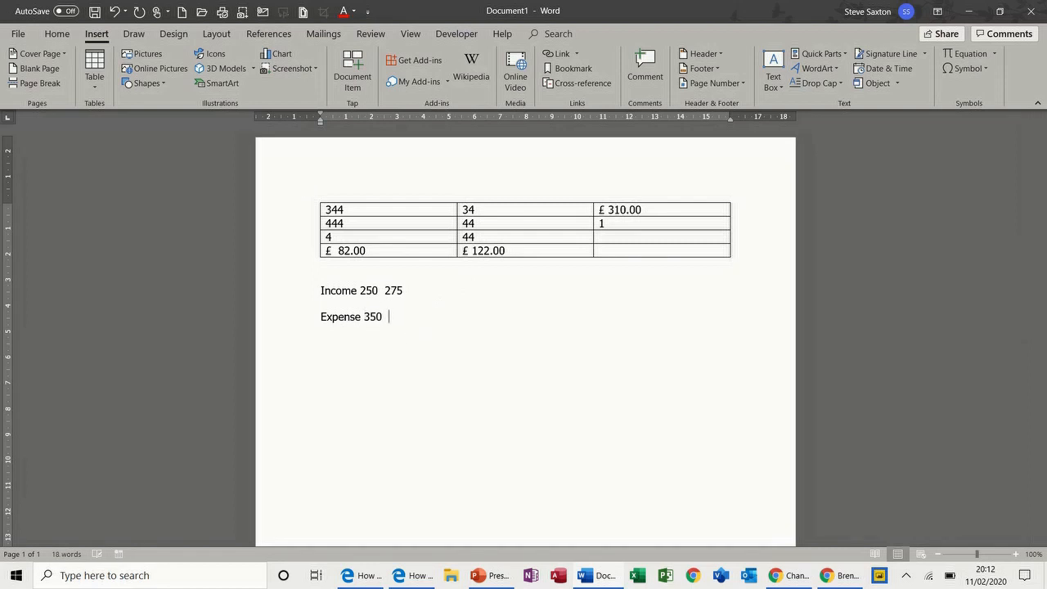
Insert a formula field =expense-income after the 350, which displays 100
{"action": "left_click", "coordinate": [847, 55]}
{"action": "left_click", "coordinate": [826, 105]}
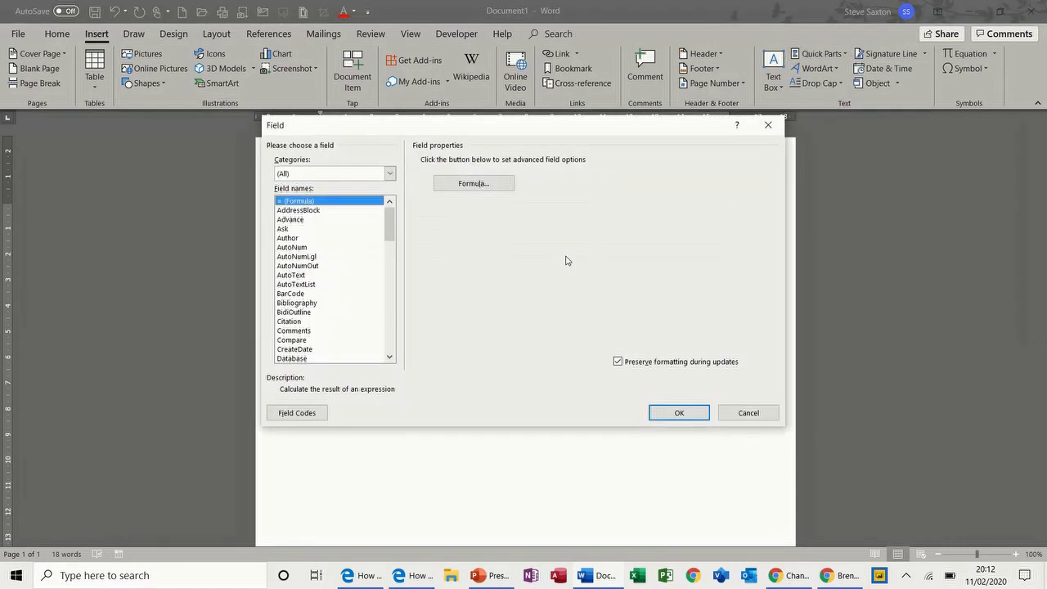
{"action": "left_click", "coordinate": [490, 185]}
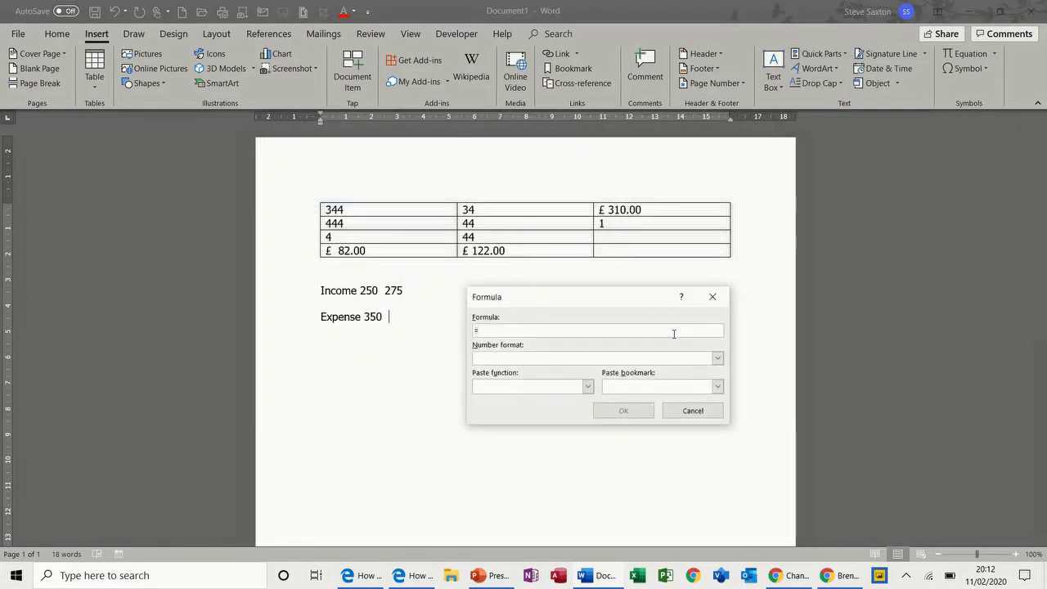
{"action": "left_click", "coordinate": [717, 388]}
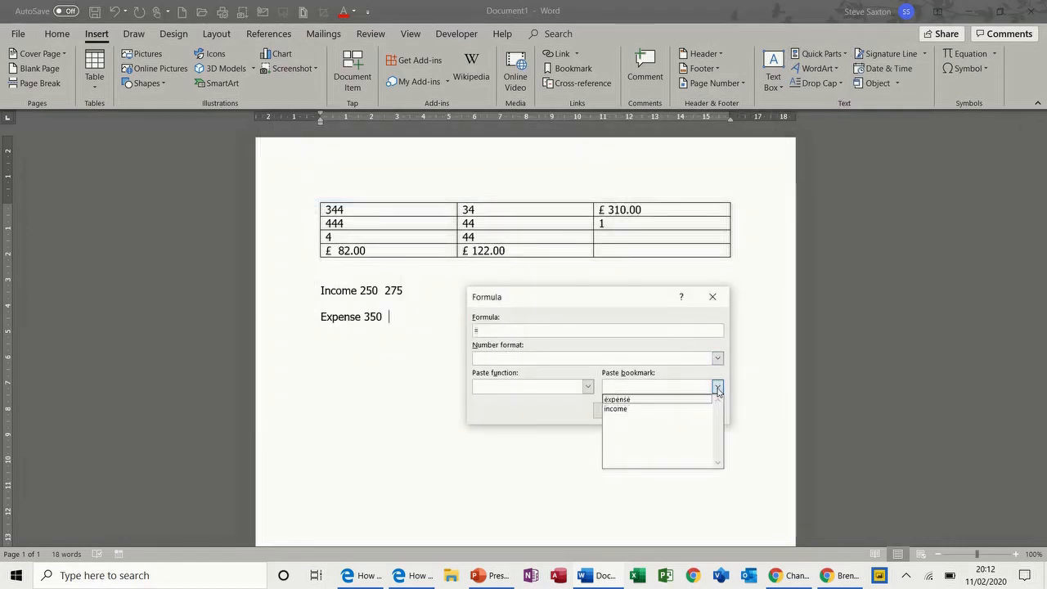
{"action": "left_click", "coordinate": [658, 401]}
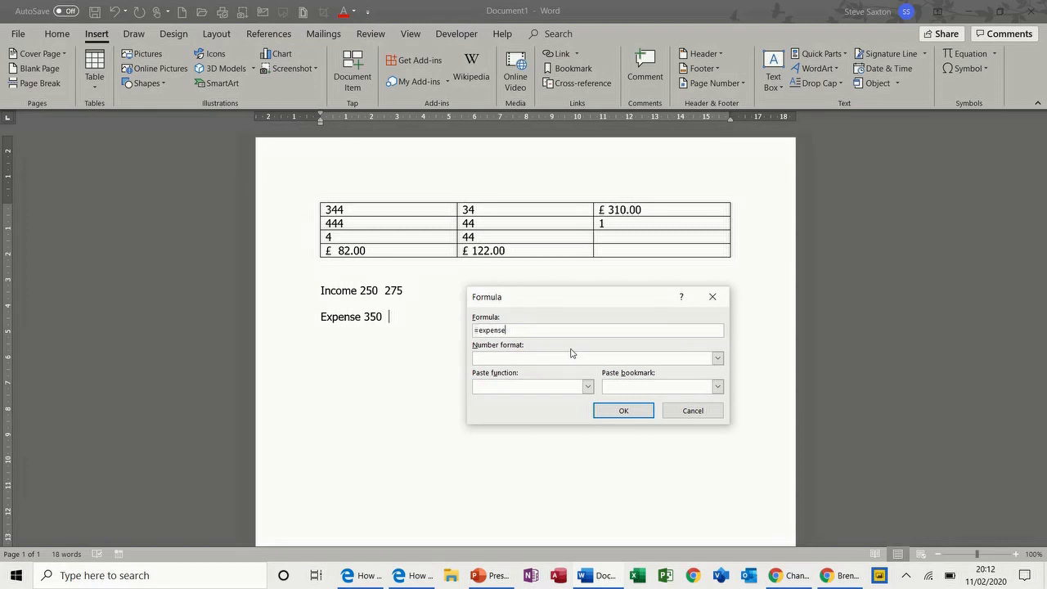
{"action": "type", "text": "-"}
{"action": "left_click", "coordinate": [717, 387]}
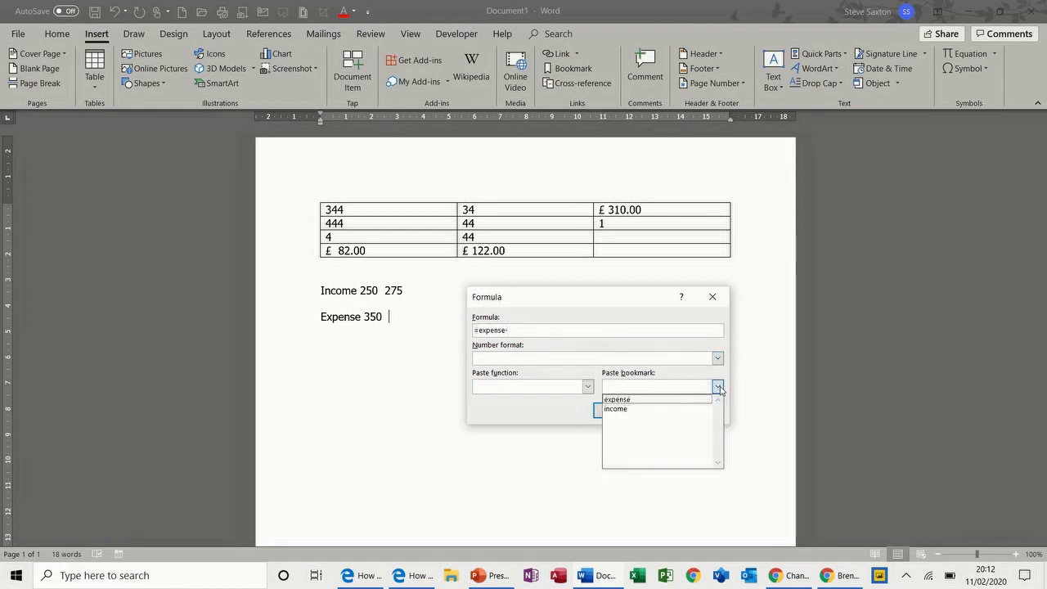
{"action": "left_click", "coordinate": [663, 408]}
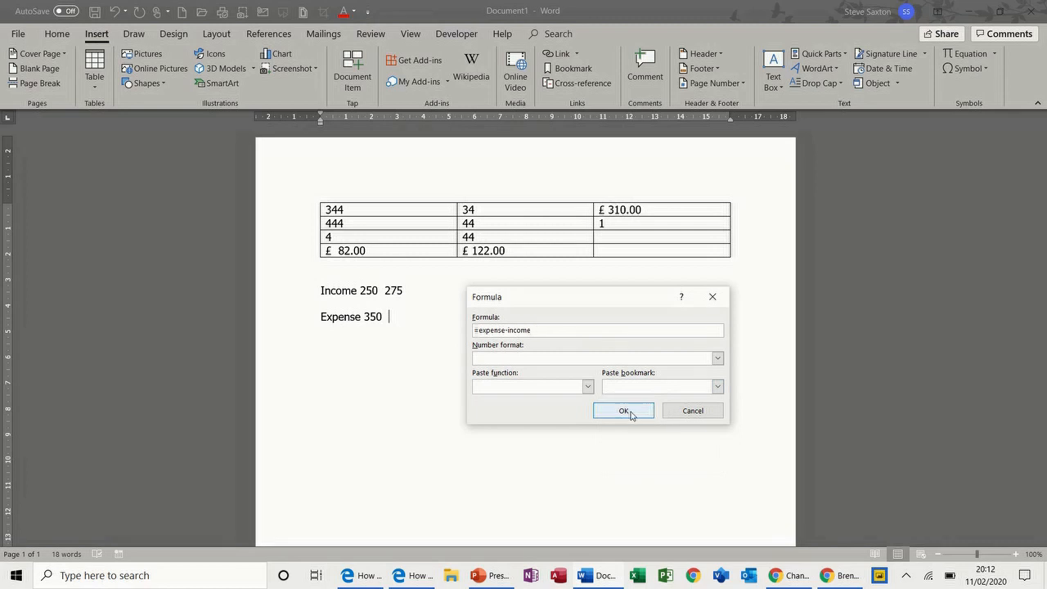
{"action": "left_click", "coordinate": [624, 410]}
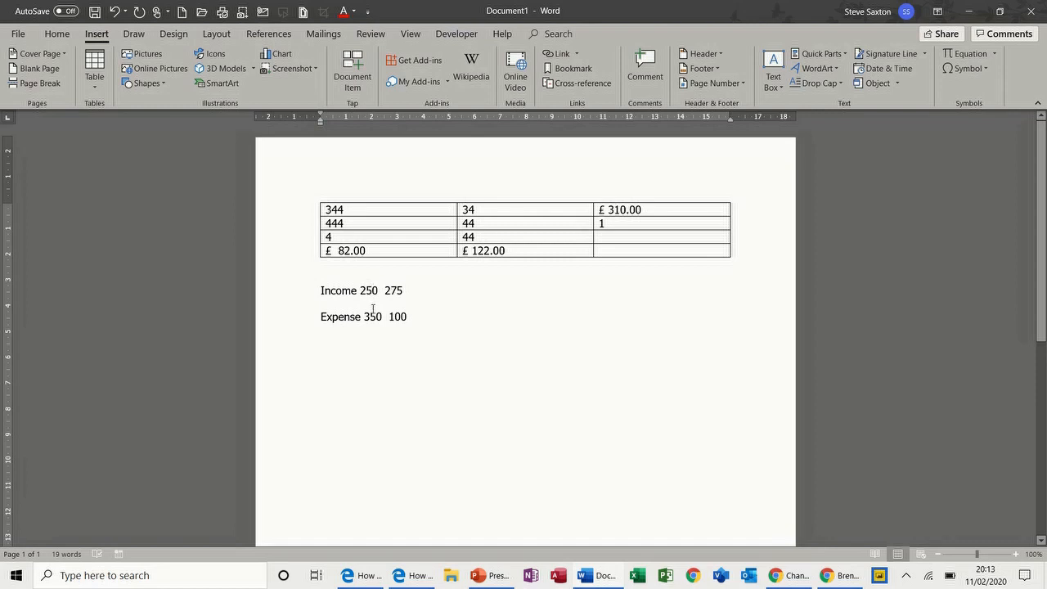
{"action": "left_click_drag", "start_coordinate": [389, 317], "coordinate": [409, 317]}
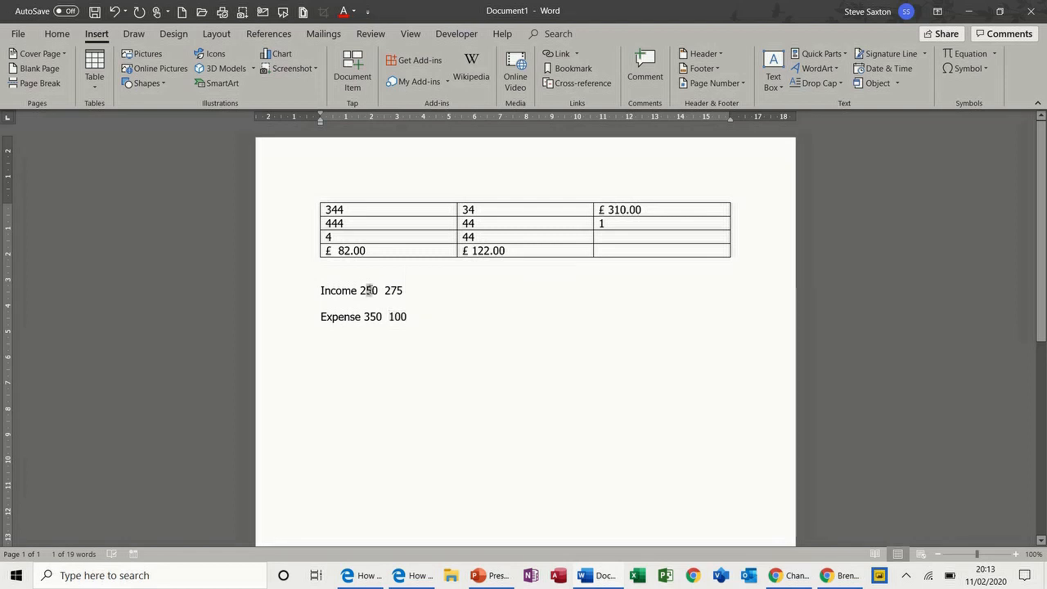
{"action": "left_click", "coordinate": [367, 289]}
{"action": "left_click_drag", "start_coordinate": [367, 289], "coordinate": [361, 291]}
{"action": "type", "text": "4"}
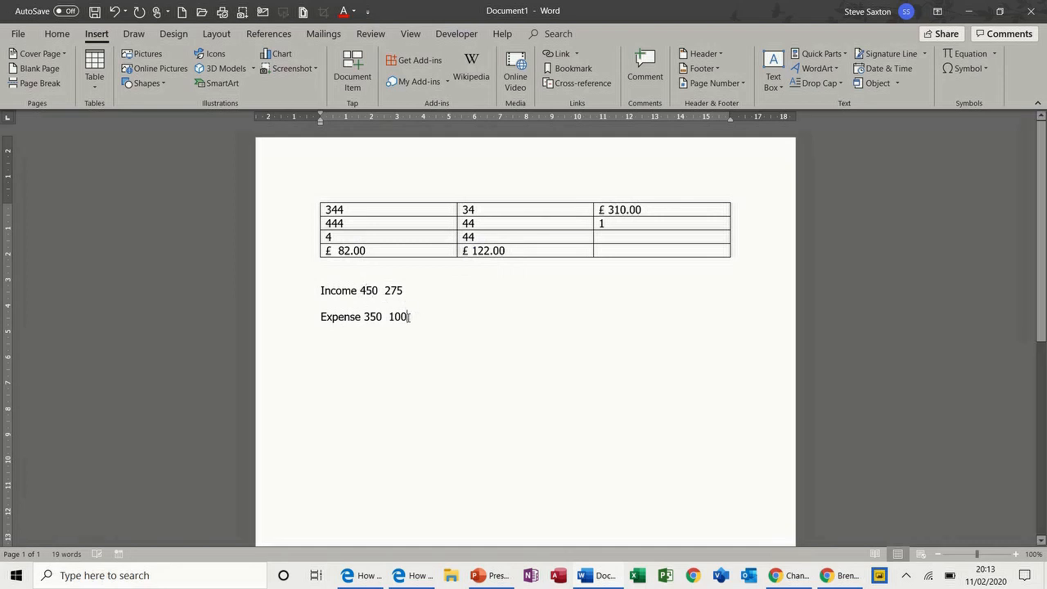
{"action": "double_click", "coordinate": [401, 317]}
{"action": "type", "text": "-100"}
{"action": "mouse_move", "coordinate": [423, 320]}
{"action": "left_mouse_down"}
{"action": "mouse_move", "coordinate": [367, 289]}
{"action": "mouse_move", "coordinate": [424, 302]}
{"action": "mouse_move", "coordinate": [435, 319]}
{"action": "left_mouse_up"}
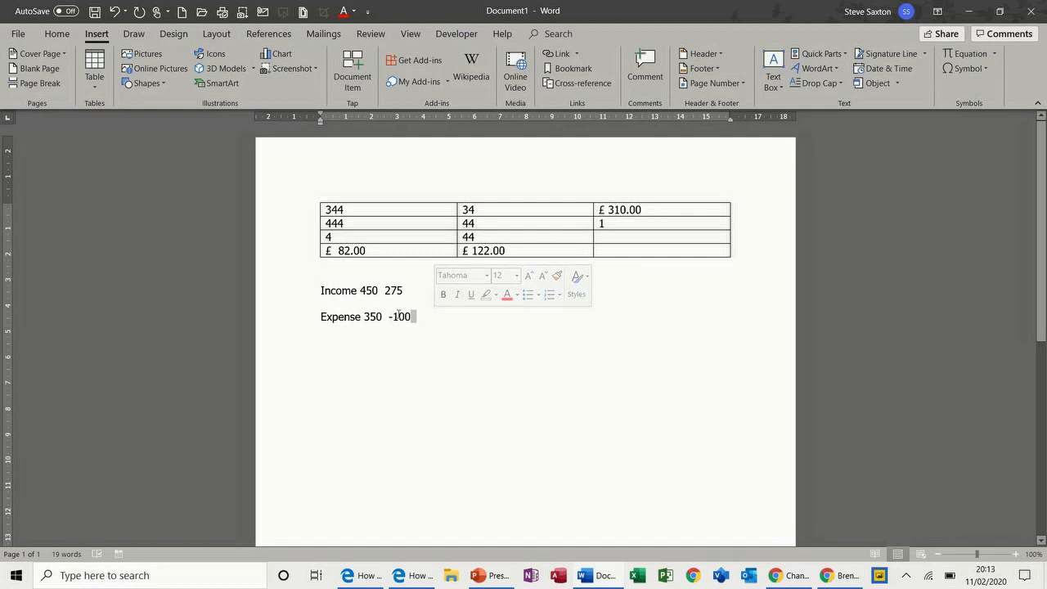
{"action": "left_click_drag", "start_coordinate": [365, 287], "coordinate": [361, 289]}
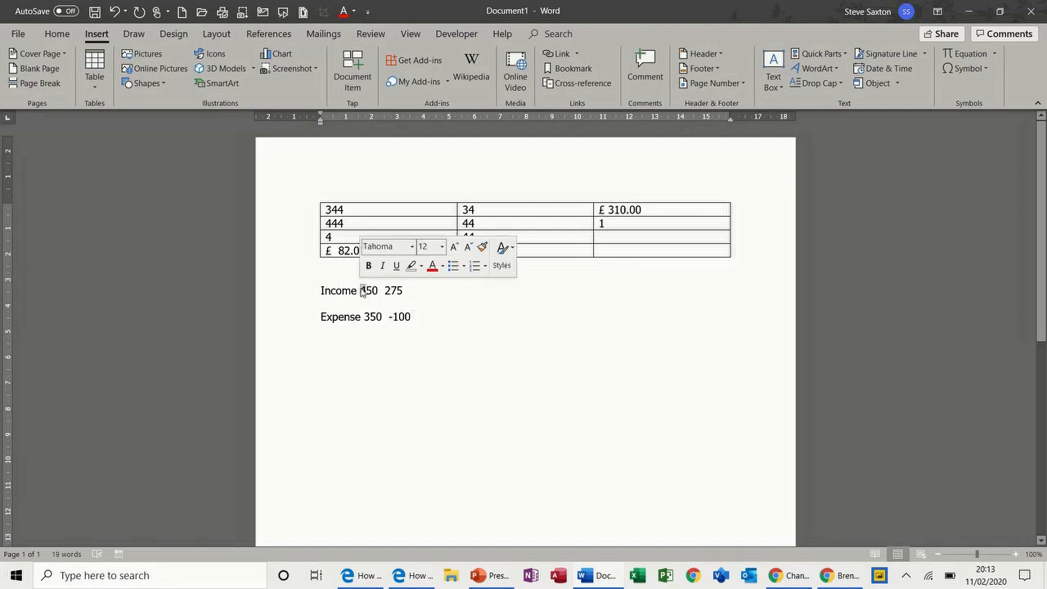
{"action": "double_click", "coordinate": [398, 316]}
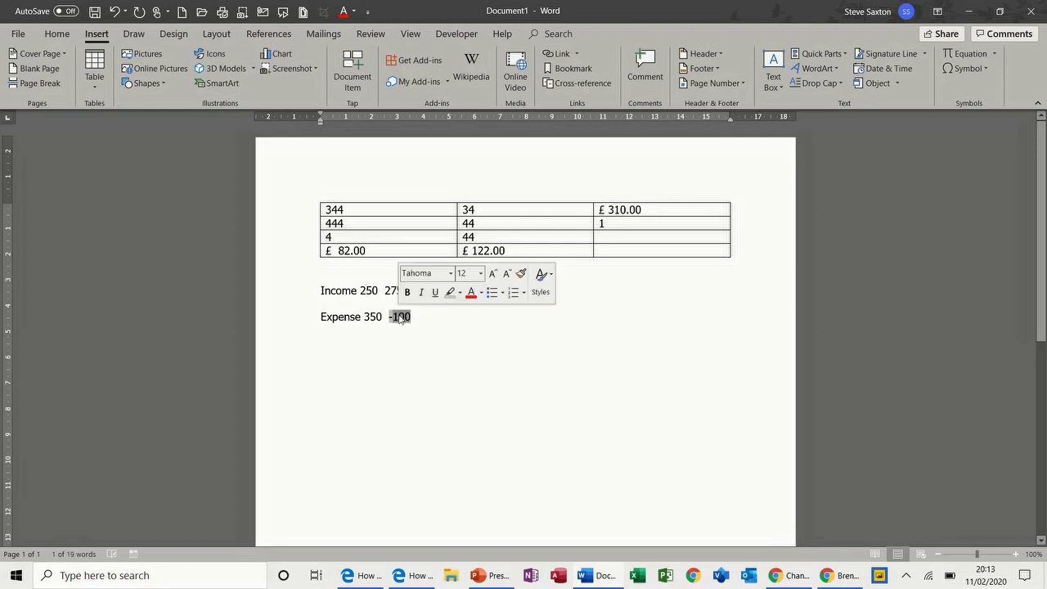
{"action": "type", "text": "100"}
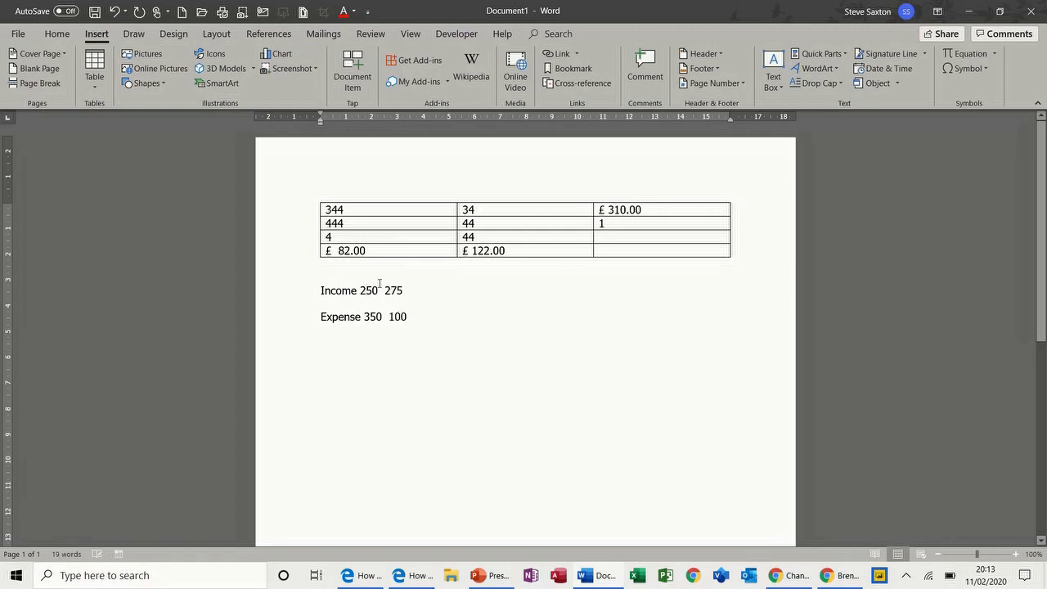
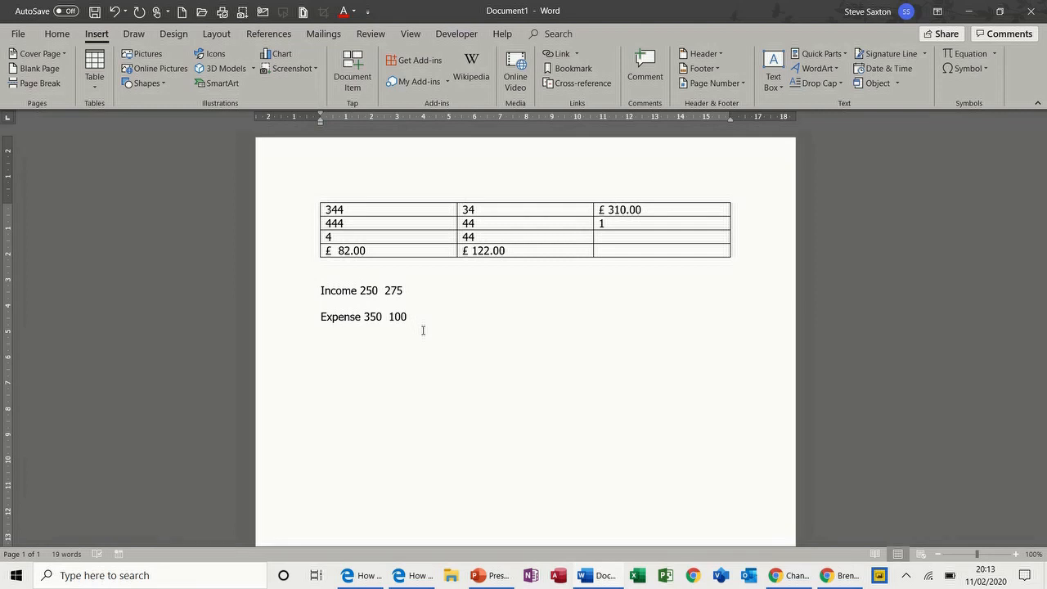
Open the Field dialog's formula options, then cancel without inserting another formula
{"action": "left_click", "coordinate": [840, 59]}
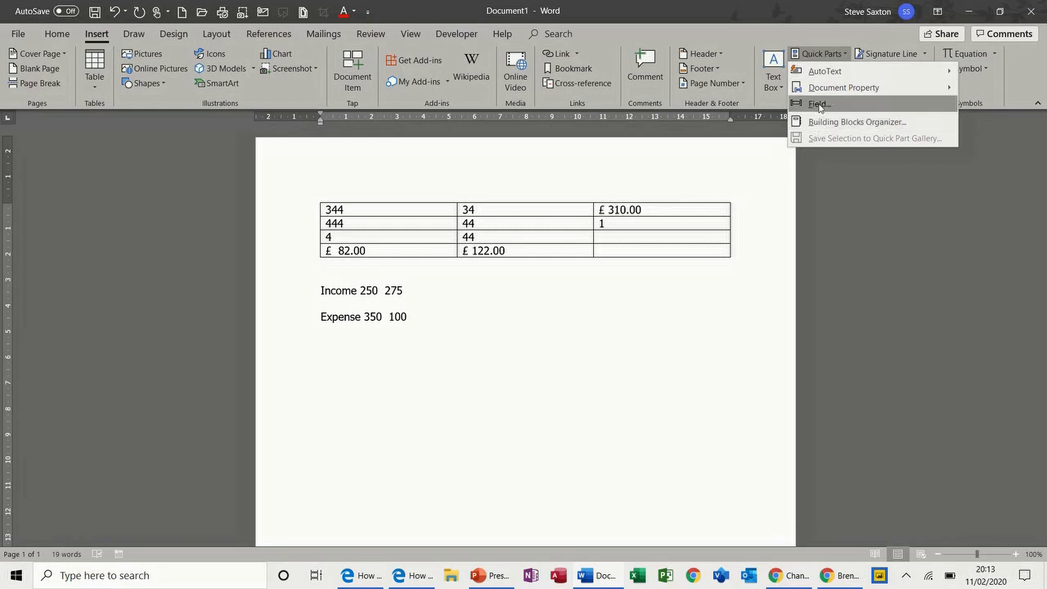
{"action": "left_click", "coordinate": [819, 105]}
{"action": "left_click", "coordinate": [484, 183]}
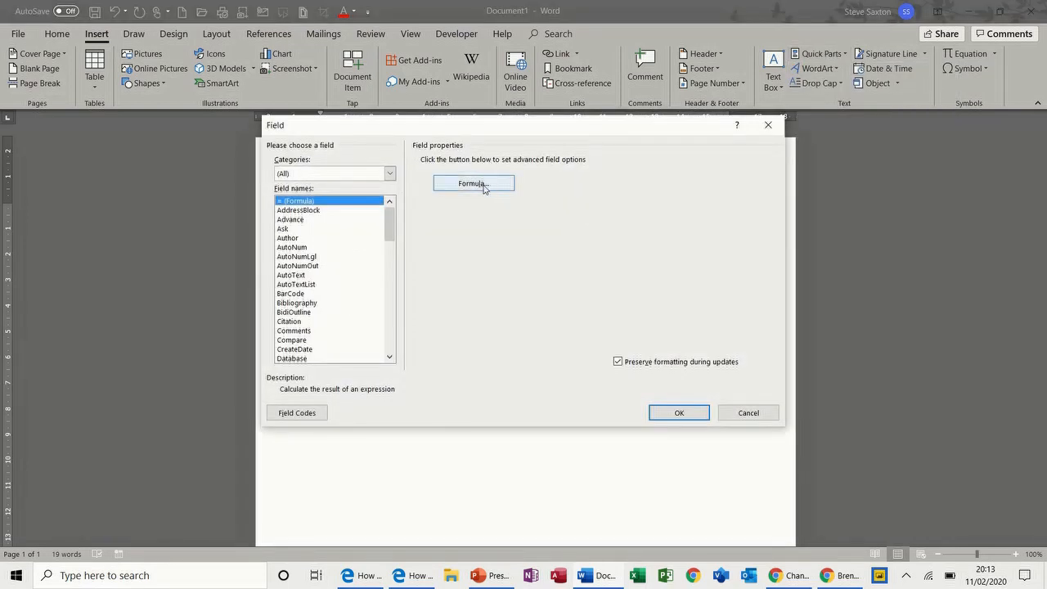
{"action": "left_click_drag", "start_coordinate": [596, 298], "coordinate": [581, 321]}
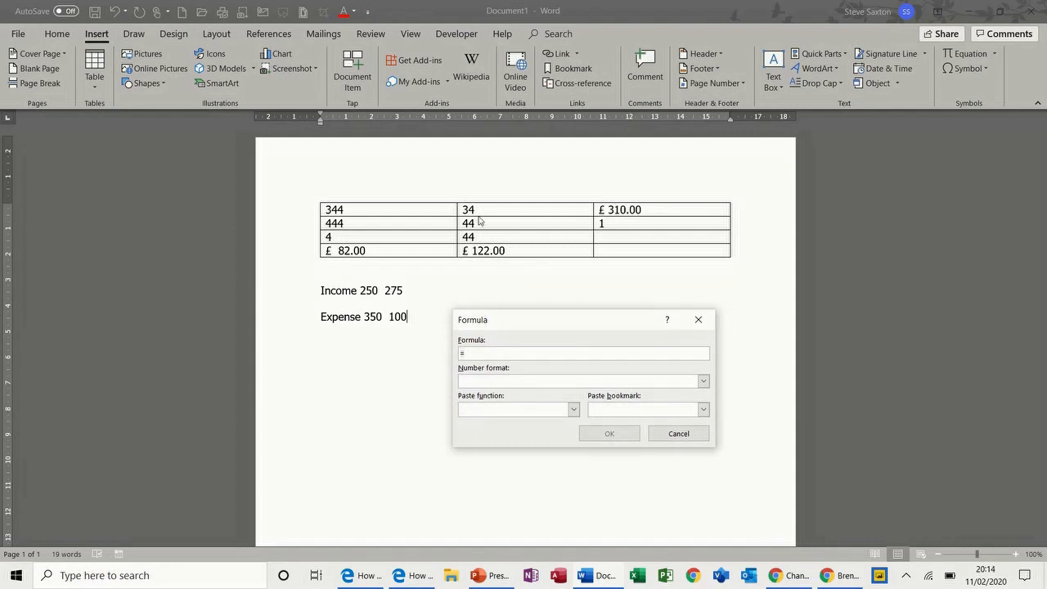
{"action": "left_click", "coordinate": [678, 434]}
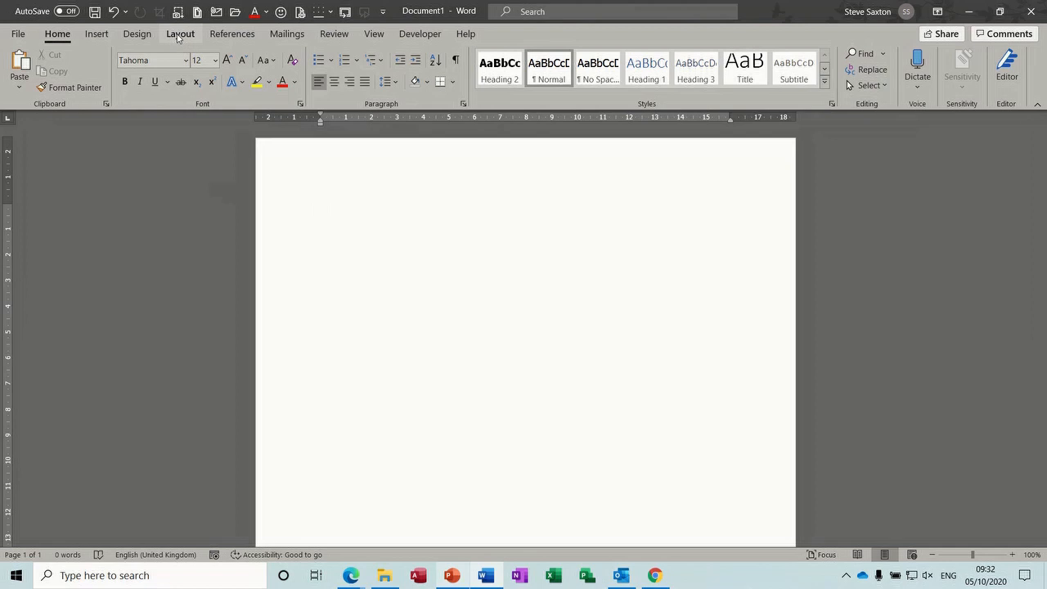
Split the new page into three columns and type sample text 'Fjhhcjhb…' in the first
{"action": "left_click", "coordinate": [179, 34]}
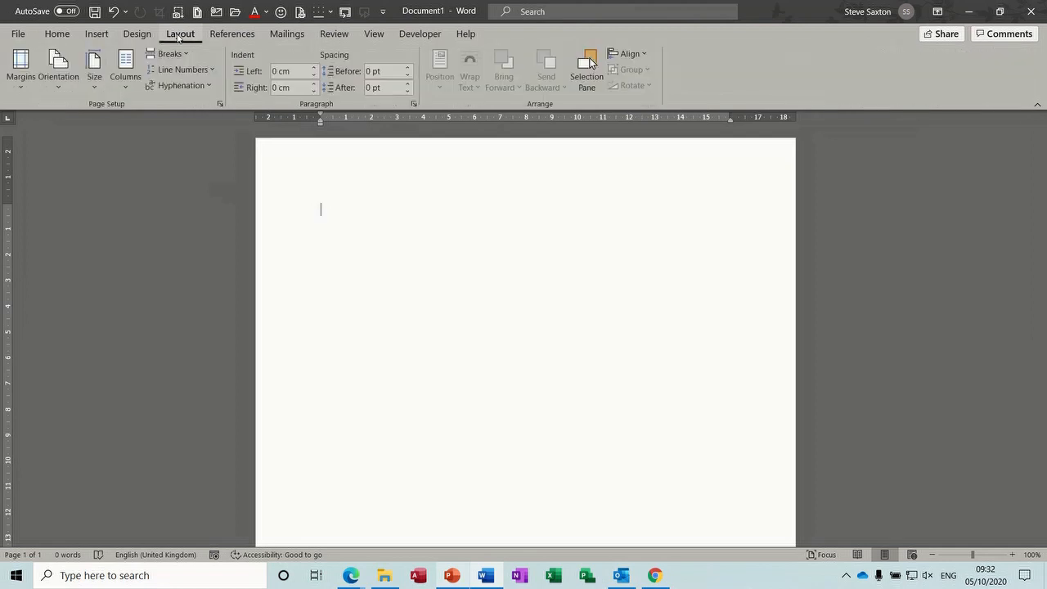
{"action": "left_click", "coordinate": [124, 88]}
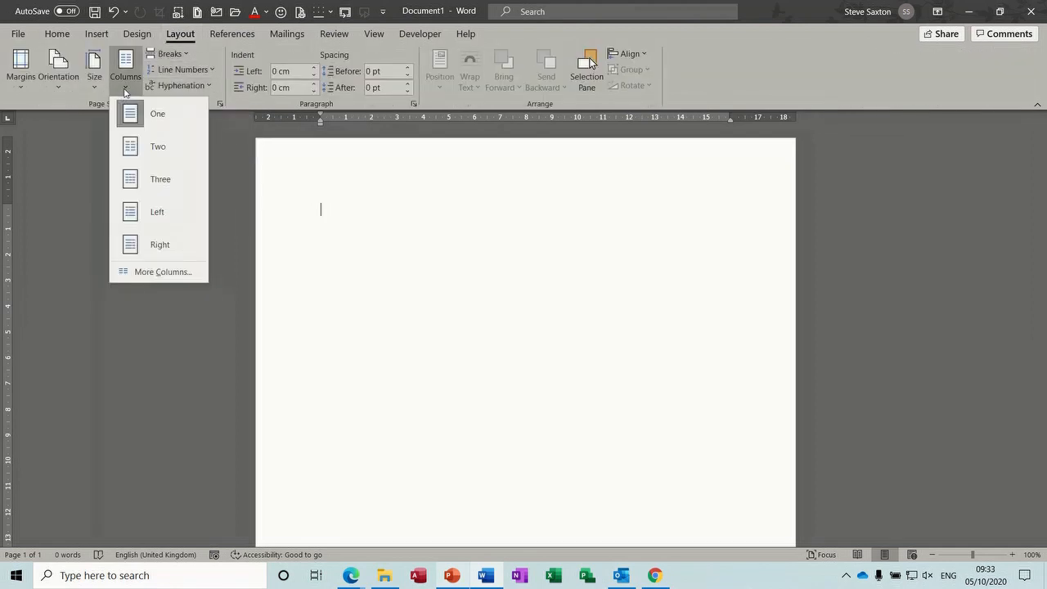
{"action": "left_click", "coordinate": [138, 179]}
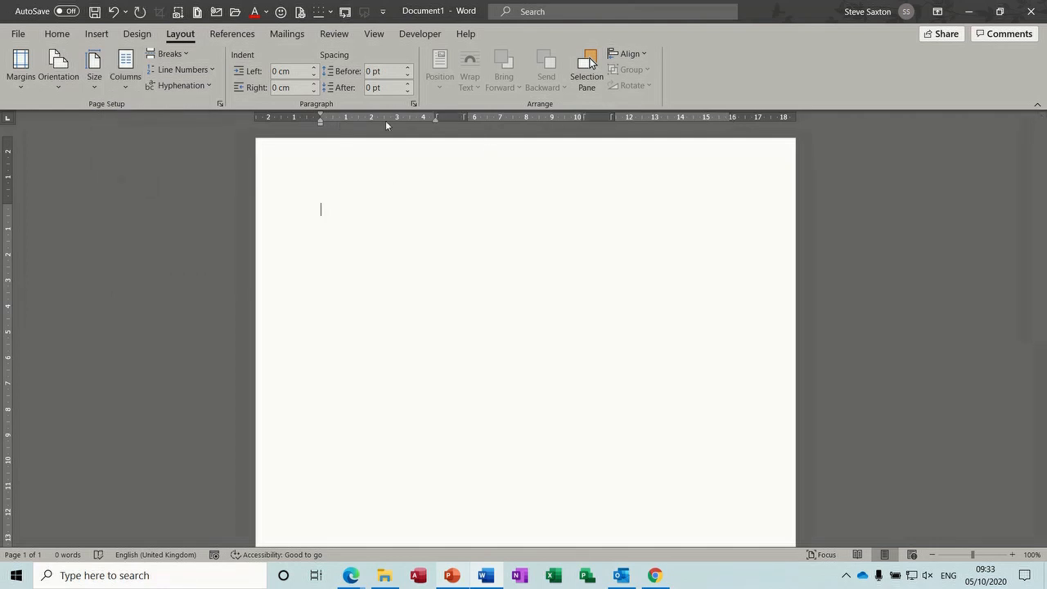
{"action": "left_click", "coordinate": [374, 34]}
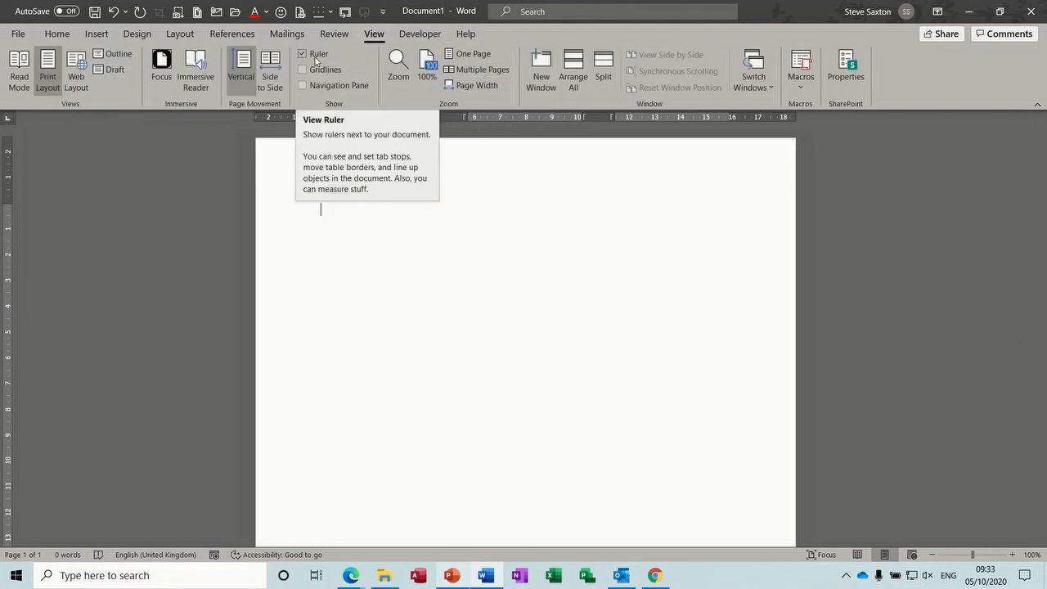
{"action": "left_click", "coordinate": [182, 36]}
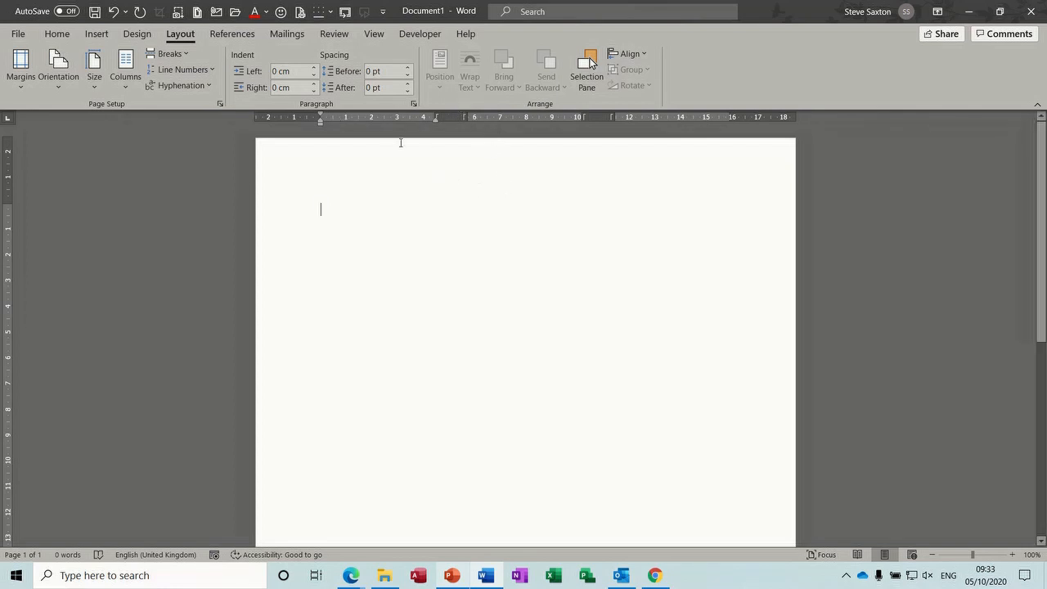
{"action": "type", "text": "Fjhhcjhb jb eb efbedb"}
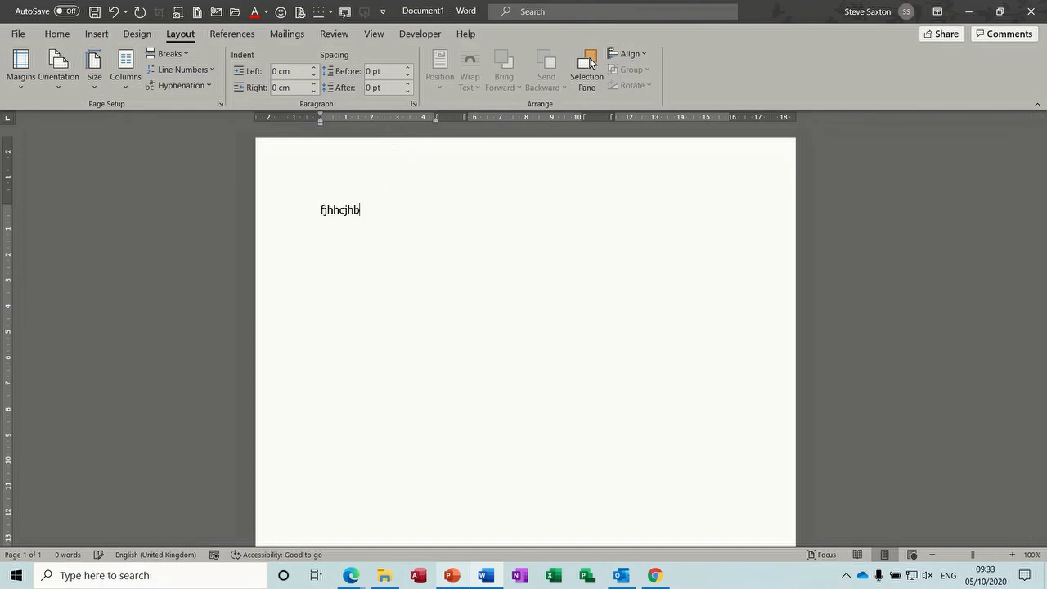
{"action": "type", "text": "efefefkjefkjenf"}
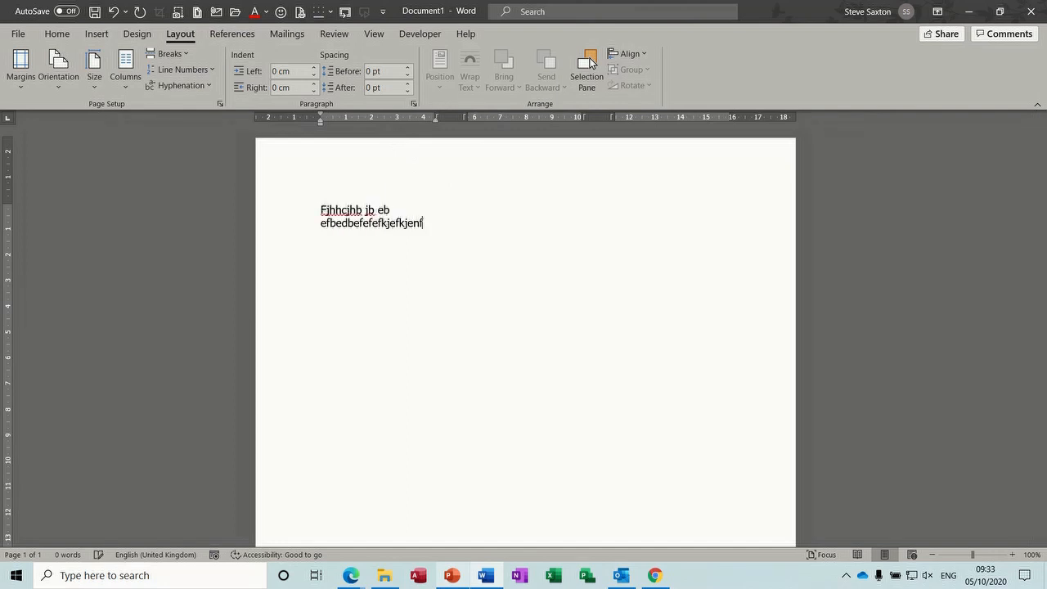
{"action": "type", "text": "ne fk k ek nfken fke fe kfke nfken fk"}
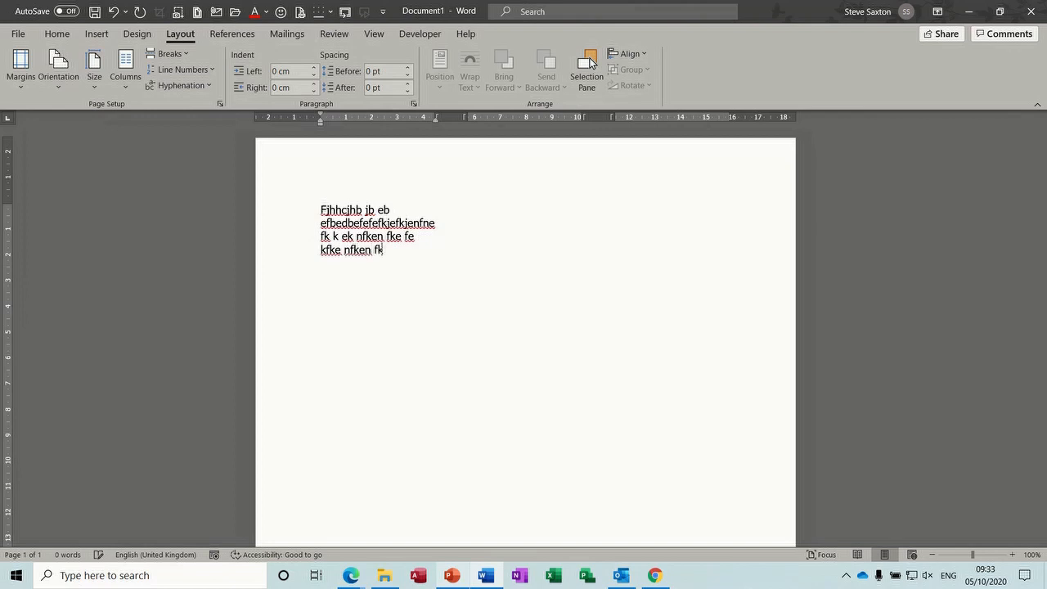
{"action": "type", "text": "en fkne kfnek nke nkjenkjen knenekn"}
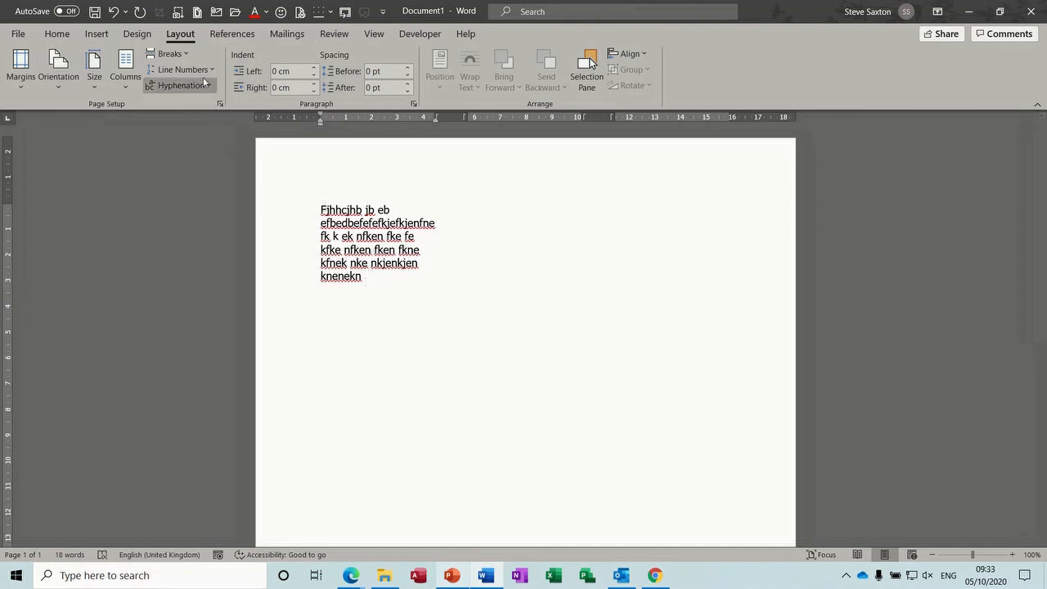
Insert a column break and type sample text 'dfbedffdf…' in the second column
{"action": "left_click", "coordinate": [187, 57]}
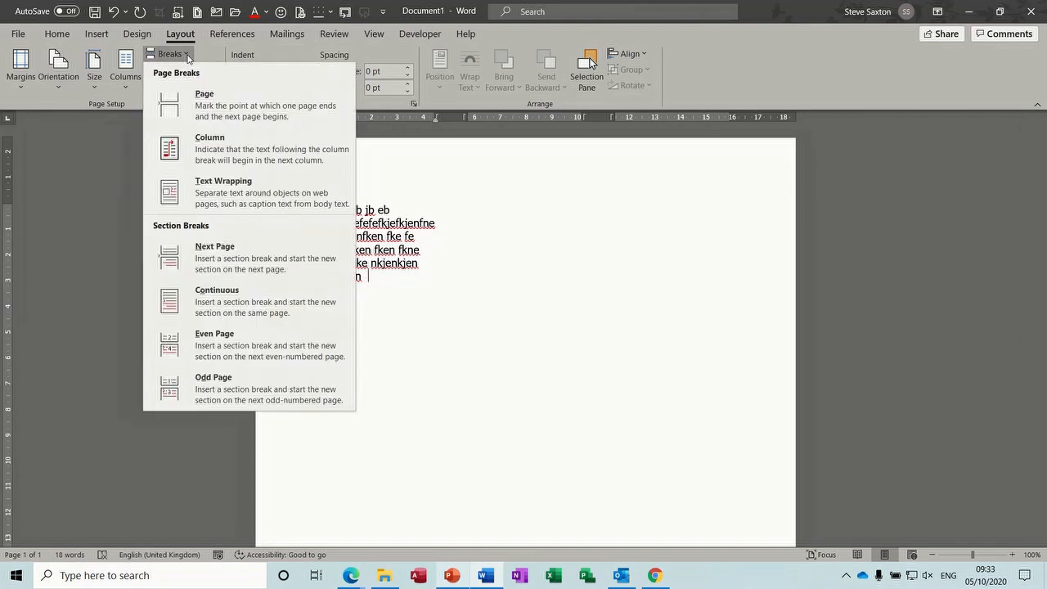
{"action": "left_click", "coordinate": [233, 150]}
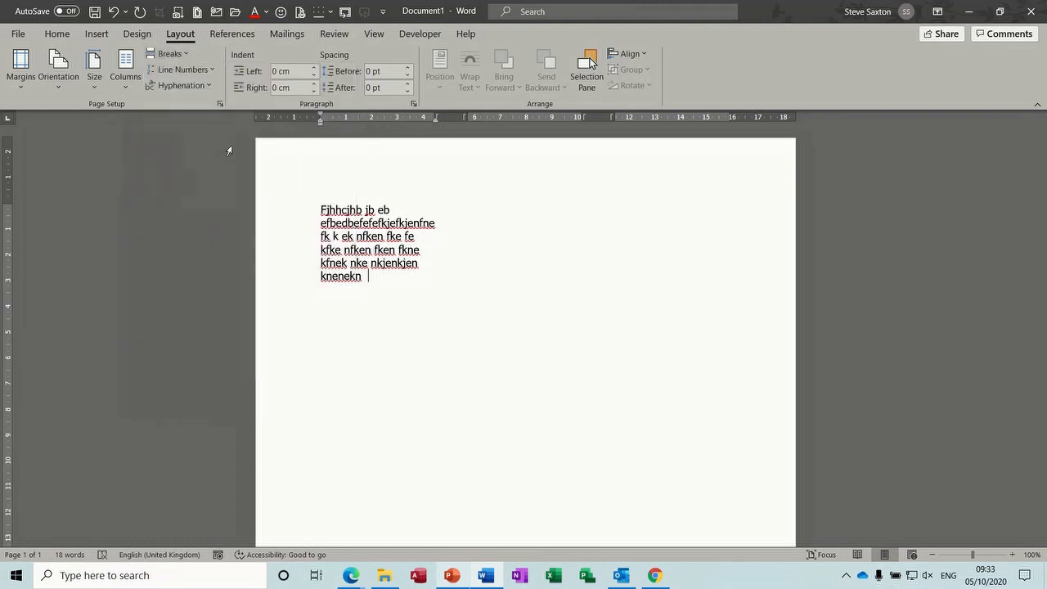
{"action": "type", "text": "dfbedffdf"}
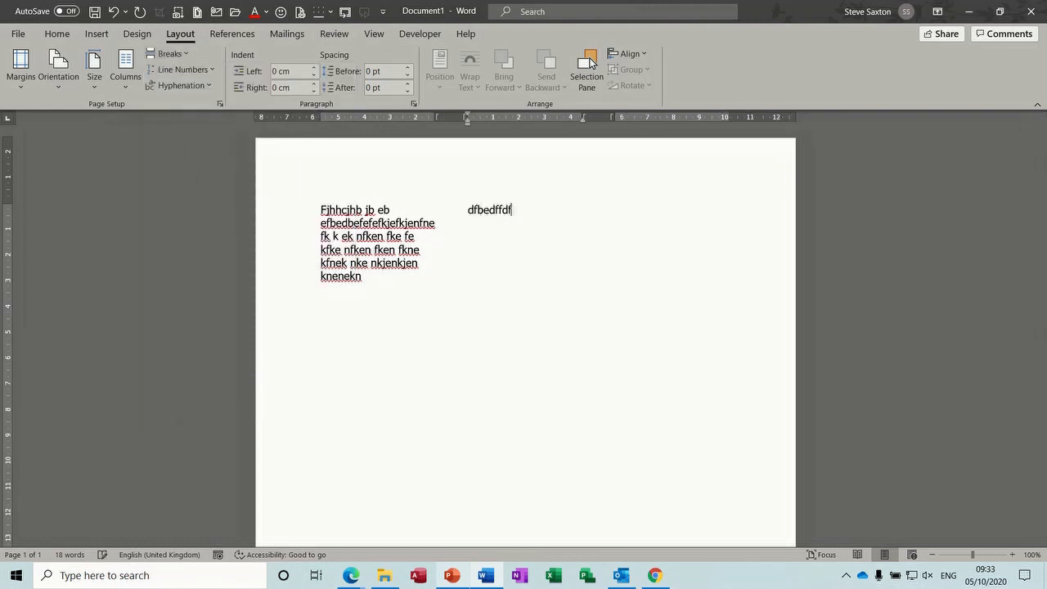
{"action": "type", "text": " uk fbefeb fbejhbjhe brjebrj bejr behjbr"}
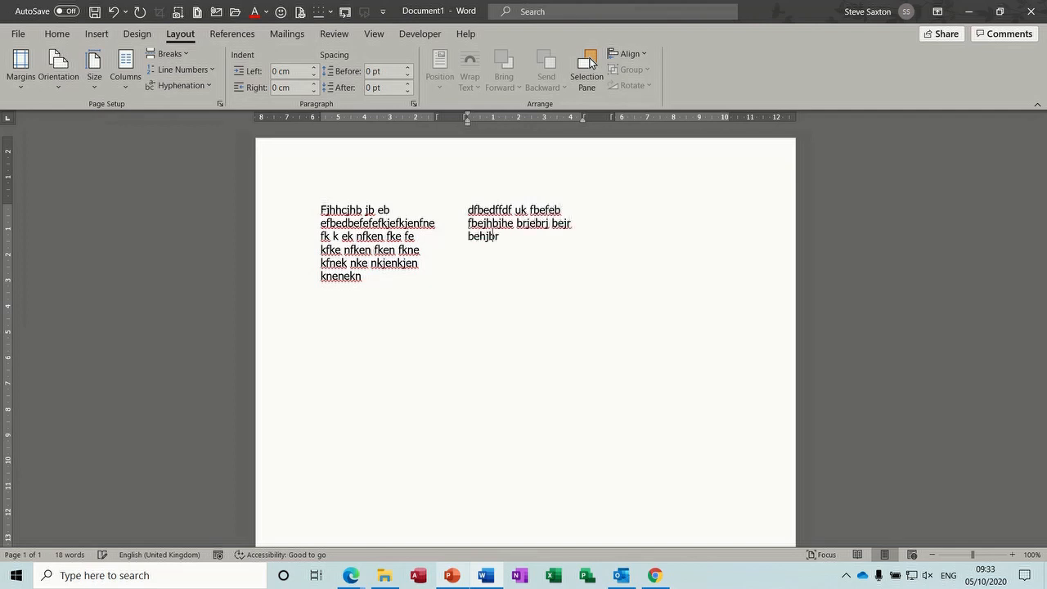
{"action": "type", "text": " jhbrjhbrhjbk rbkrbhbhkjr"}
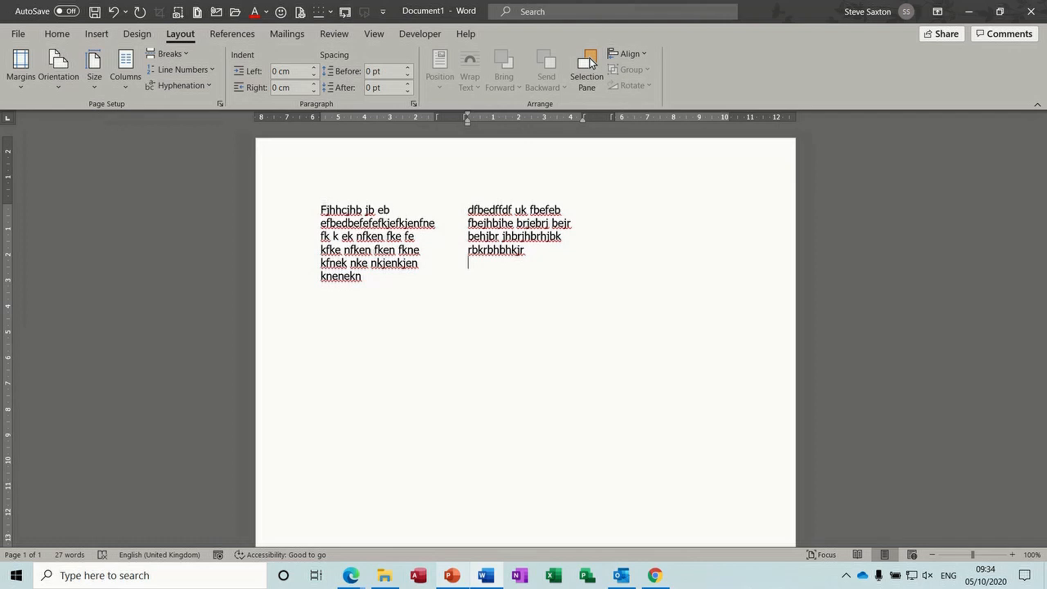
Break to the third column, type sample text there, then add a continuous section break
{"action": "left_click", "coordinate": [171, 53]}
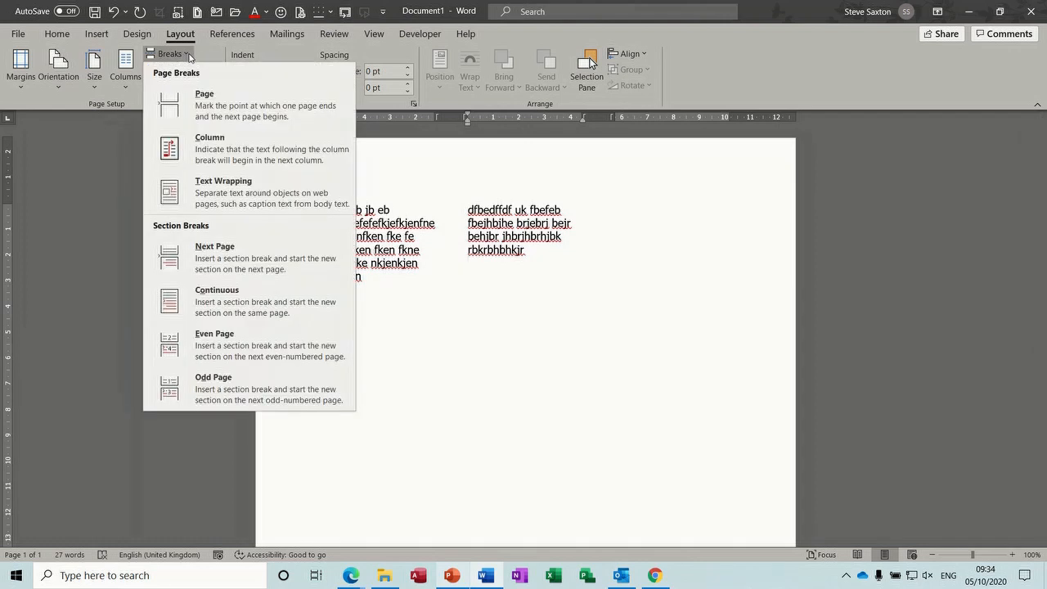
{"action": "left_click", "coordinate": [211, 147]}
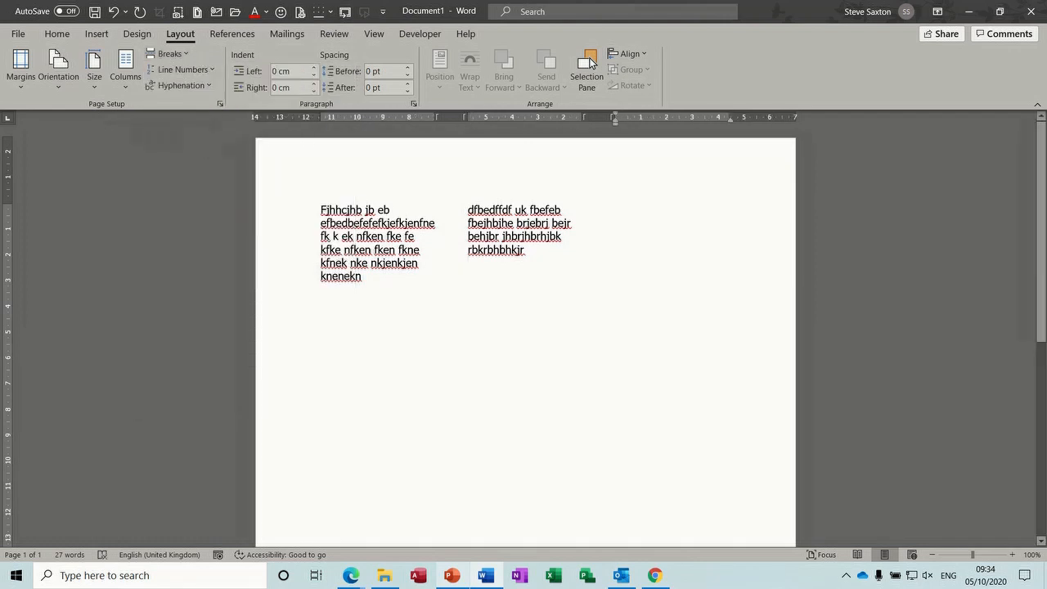
{"action": "type", "text": "Dfeiuehfehrfhu4h4 rre e bbrbtky bjhj bhjr bjhb jbjhb hbr hbh jr bhkr brb jb rjbrjbr brb r "}
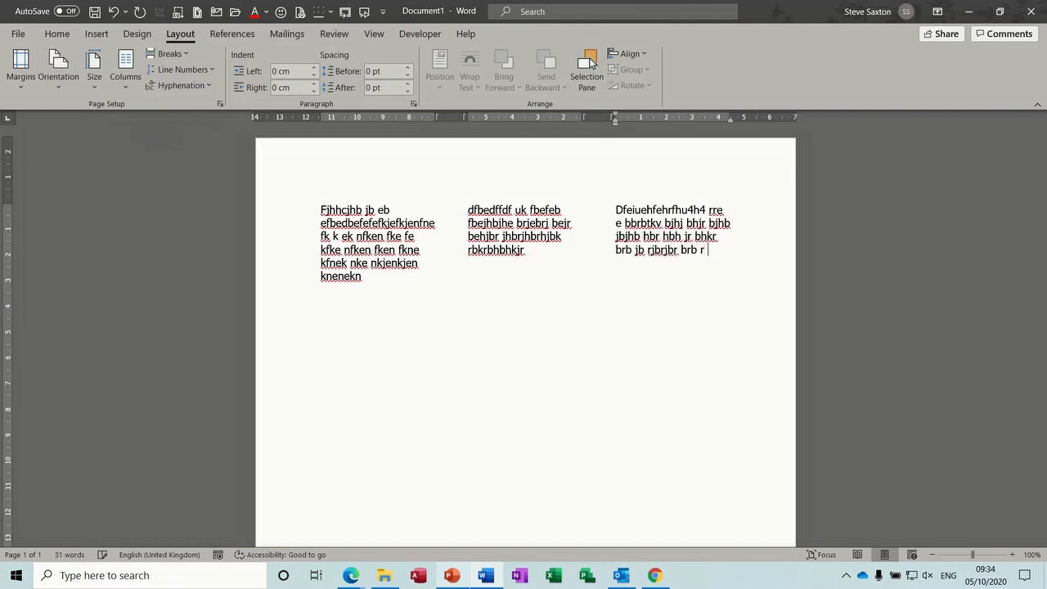
{"action": "type", "text": "r"}
{"action": "left_click", "coordinate": [186, 56]}
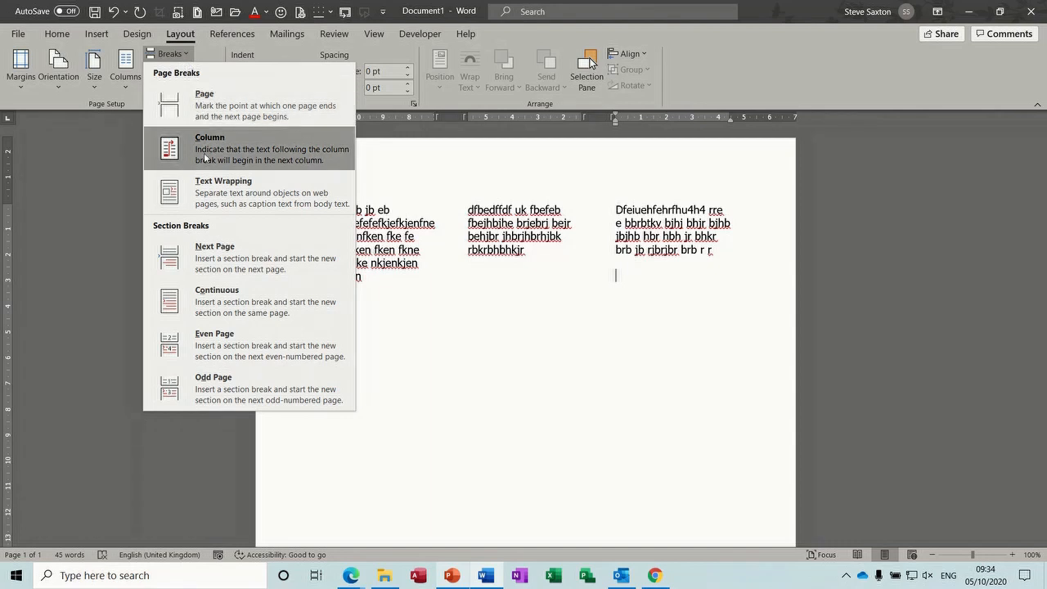
{"action": "left_click", "coordinate": [203, 304]}
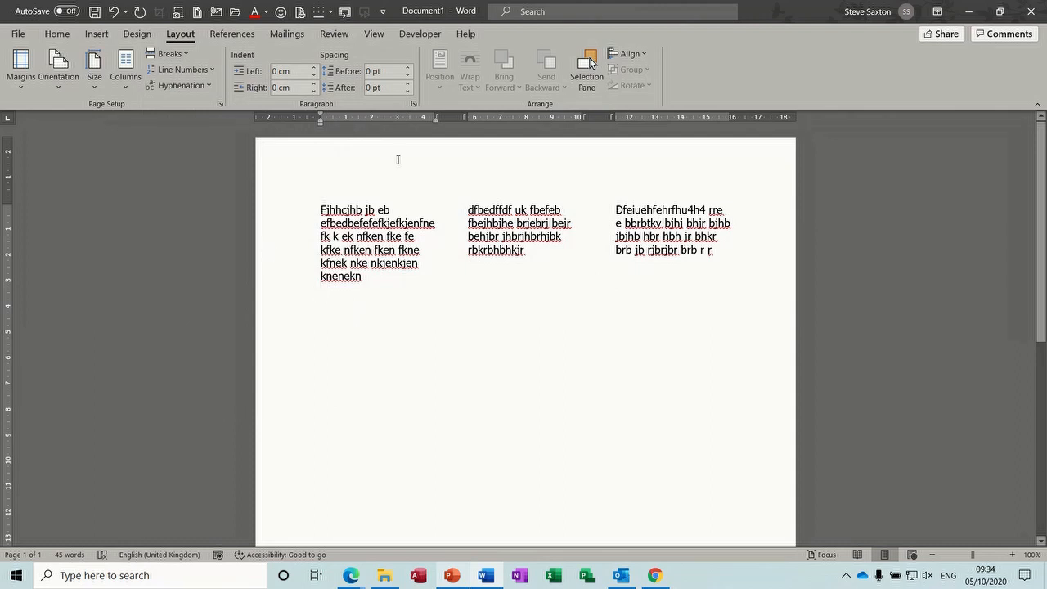
Make the new section one column and type a full-width line of sample text
{"action": "left_click", "coordinate": [124, 78]}
{"action": "left_click", "coordinate": [144, 122]}
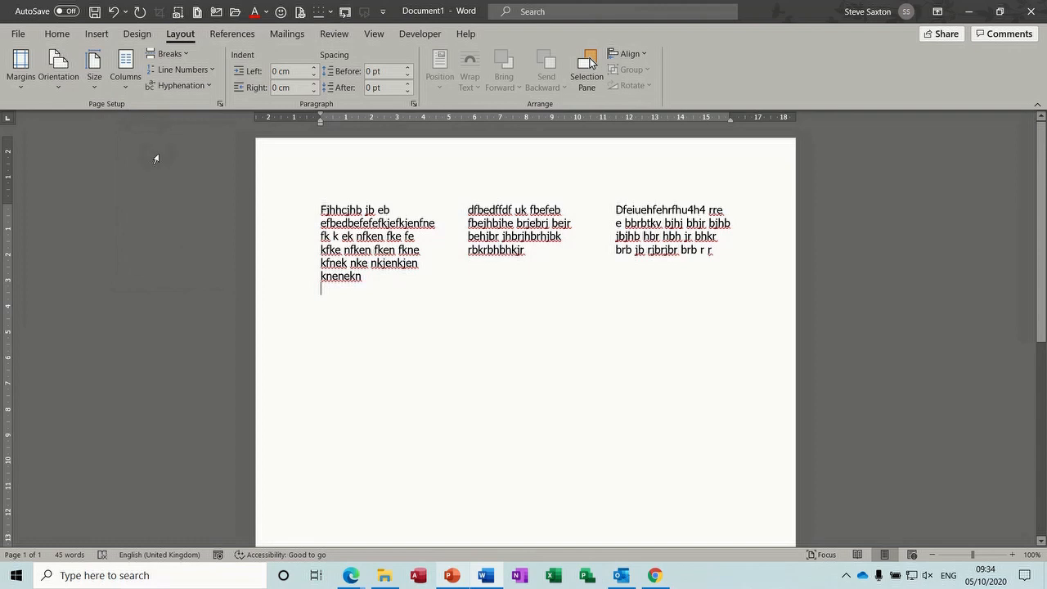
{"action": "type", "text": "dfdfjbd"}
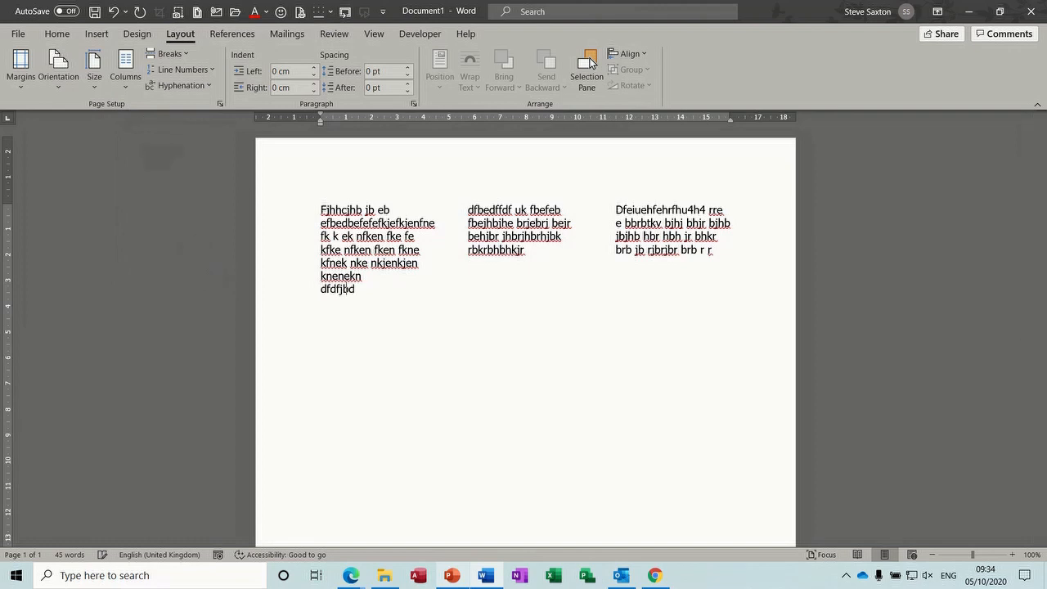
{"action": "type", "text": "fbdfbdfdkvdkvdbvdbvbdvbkdbvkj"}
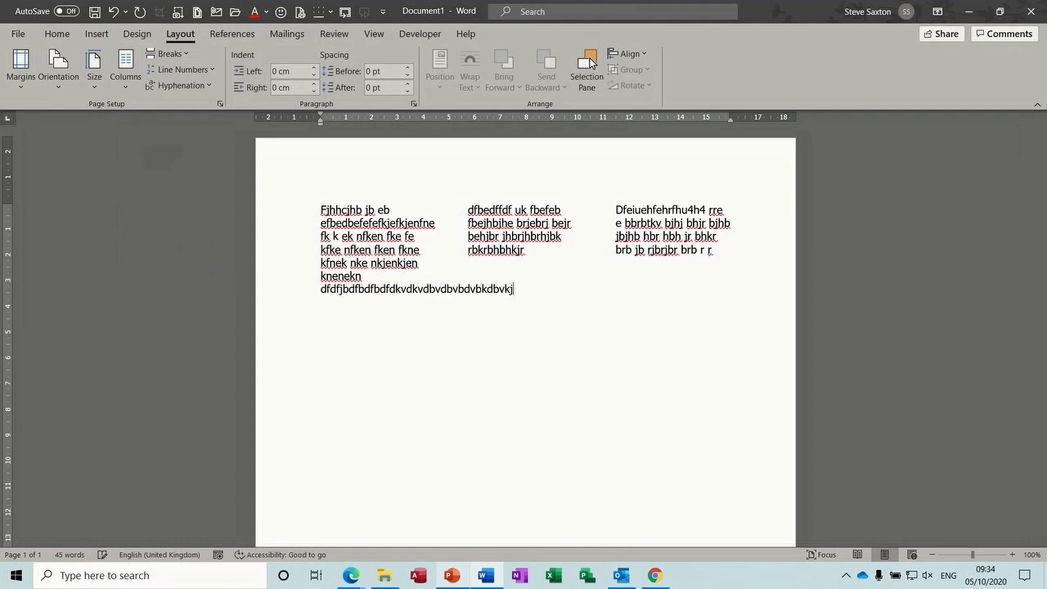
{"action": "type", "text": " kbkbfbkfkj bgkbfkgbrkjbkrfjbkjrf bgkjbkj fbk"}
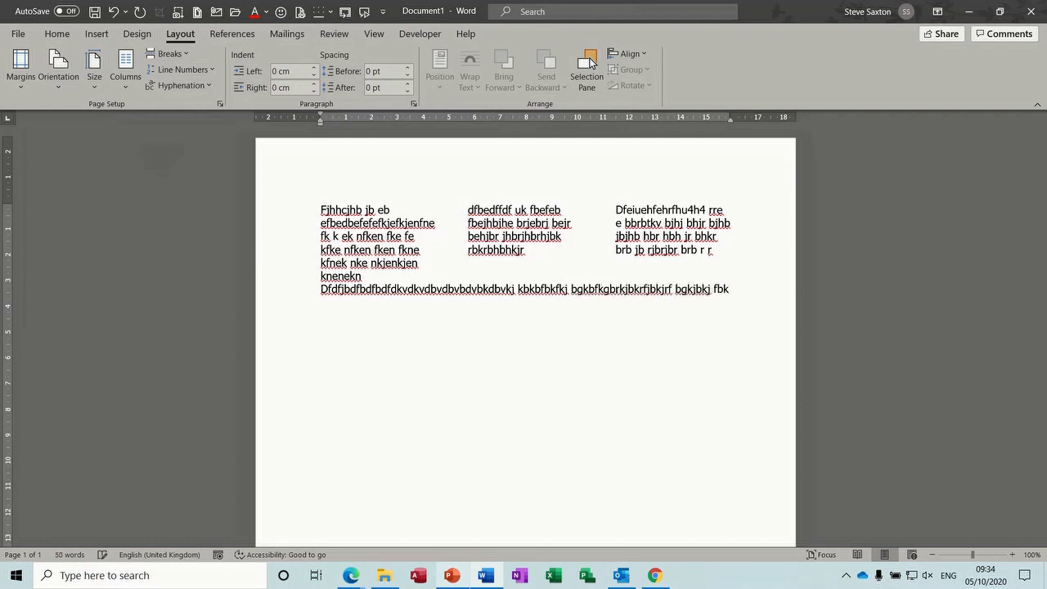
{"action": "key", "text": "Return"}
Append more sample text to the ends of columns two and three
{"action": "left_click", "coordinate": [463, 256]}
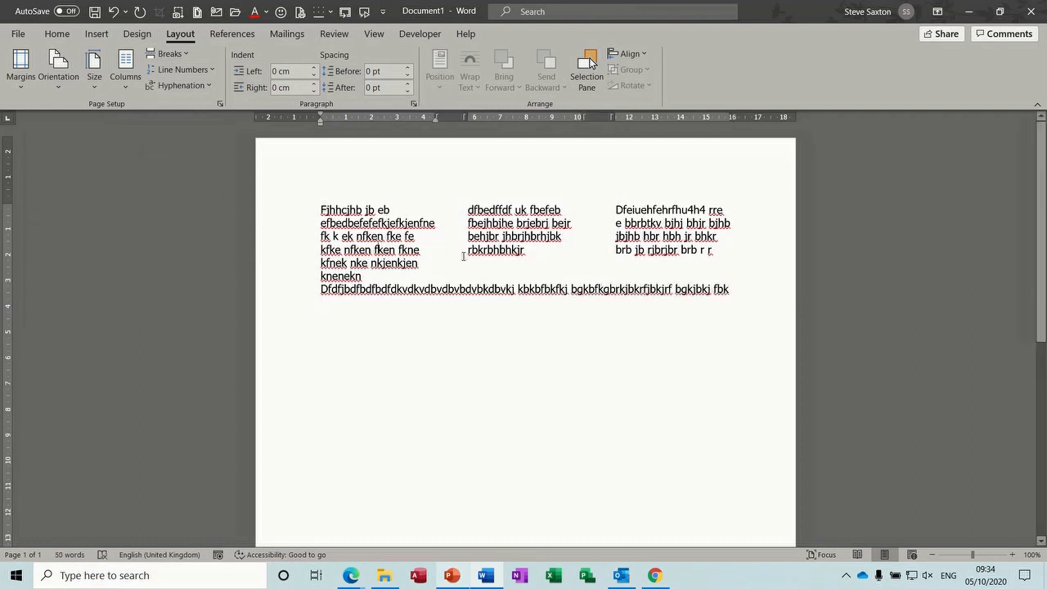
{"action": "left_click", "coordinate": [538, 252]}
{"action": "type", "text": "dfjb"}
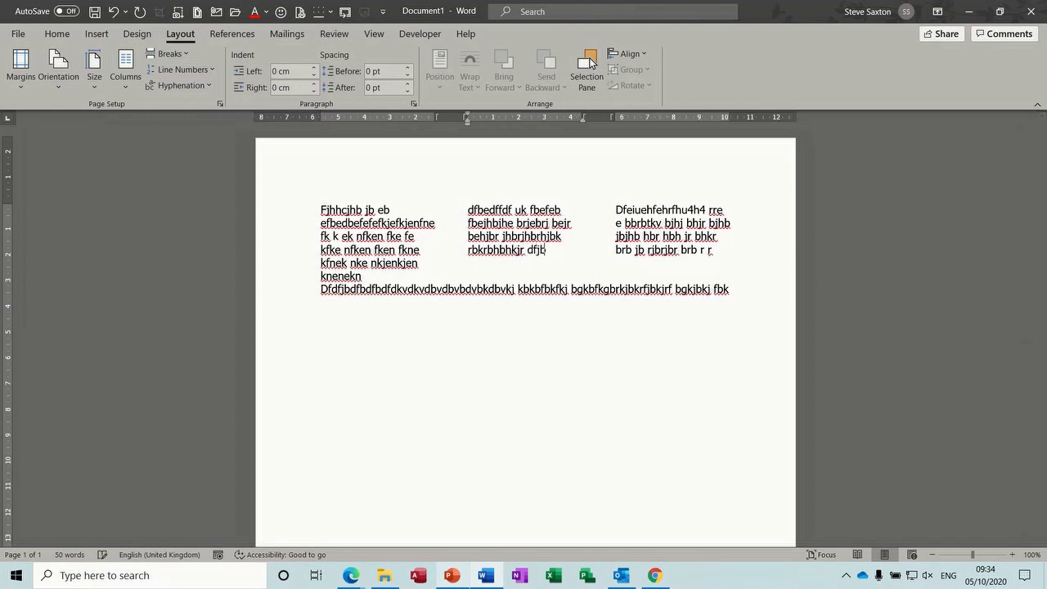
{"action": "type", "text": "dfbdfbdfjdbfbdfbdfdfddjbdvjnkdkndf"}
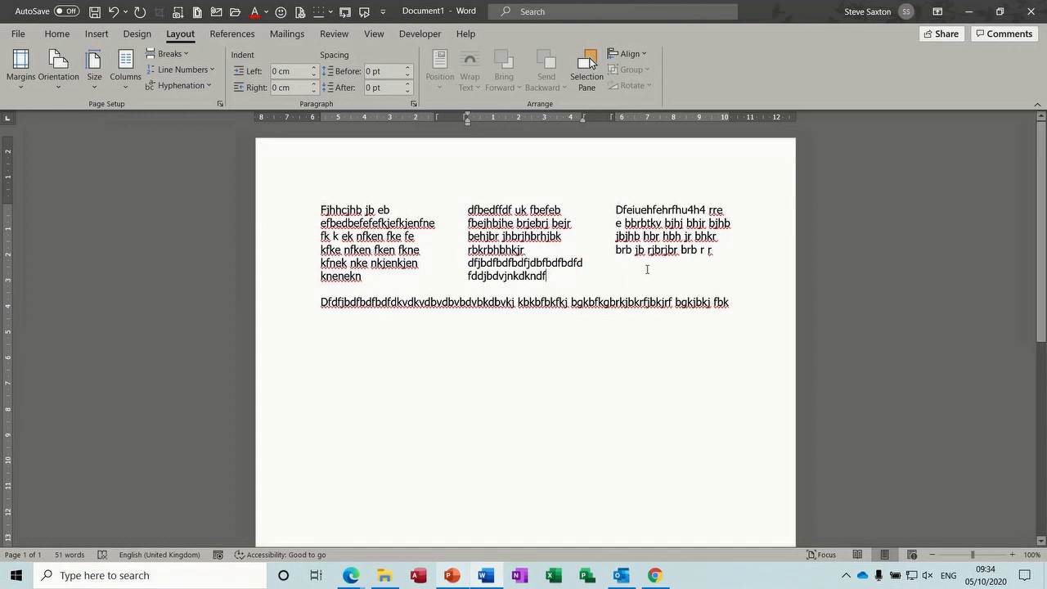
{"action": "left_click", "coordinate": [708, 259]}
{"action": "type", "text": "fuh r br b rjkrjbrb"}
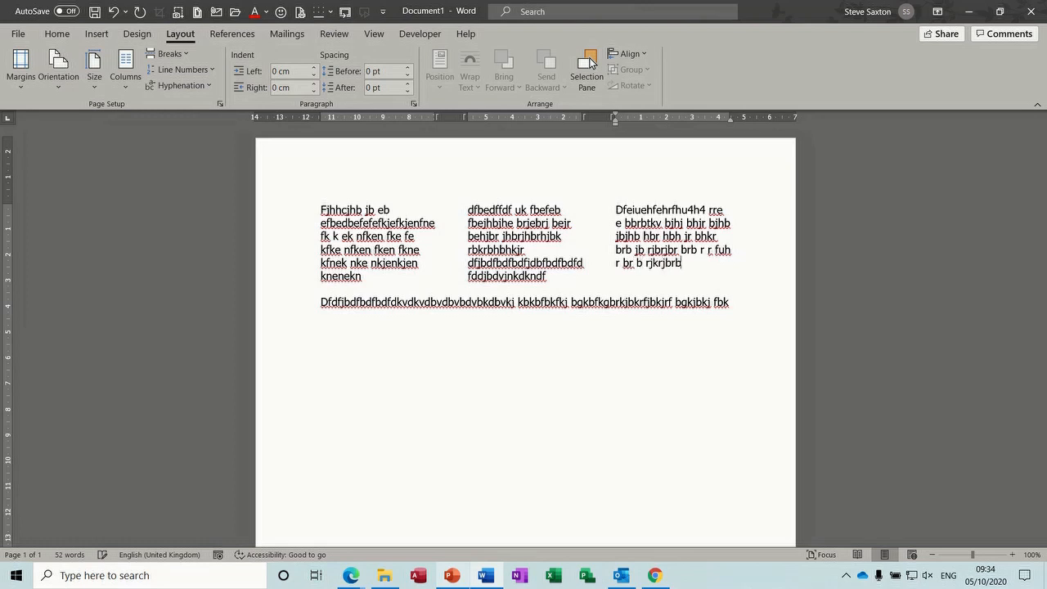
{"action": "type", "text": "rbjrjrjb rjbrj bjr"}
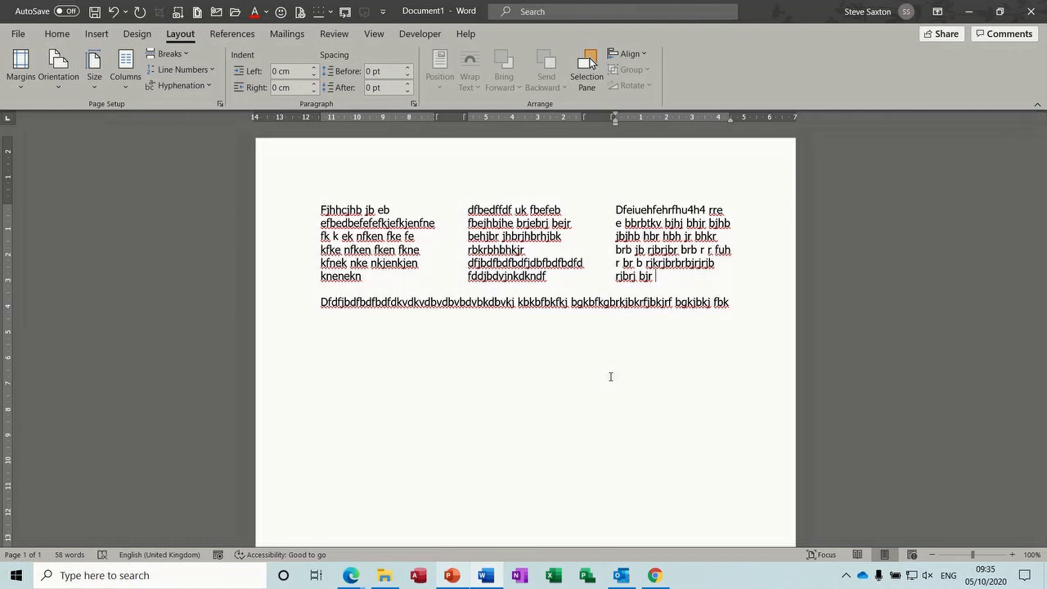
Close the column practice document without saving and start a new blank document
{"action": "key", "text": "ctrl+w"}
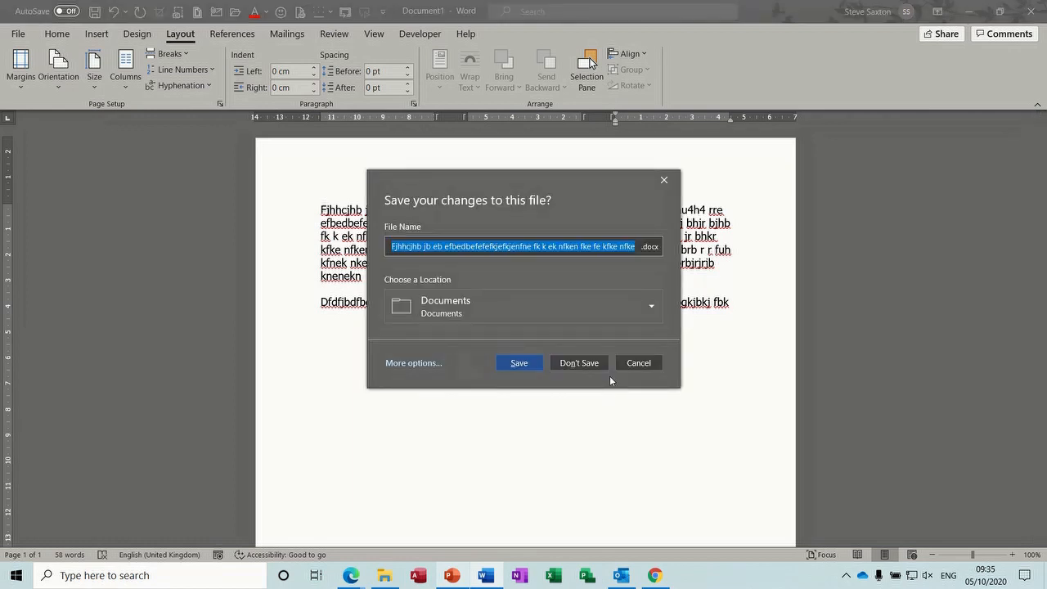
{"action": "left_click", "coordinate": [582, 365]}
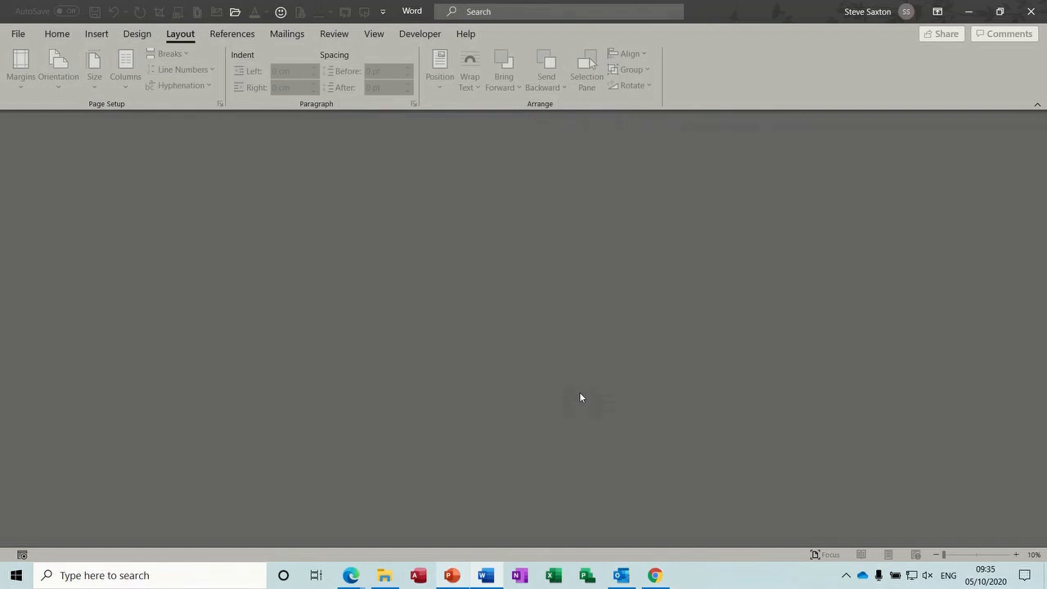
{"action": "key", "text": "ctrl+n"}
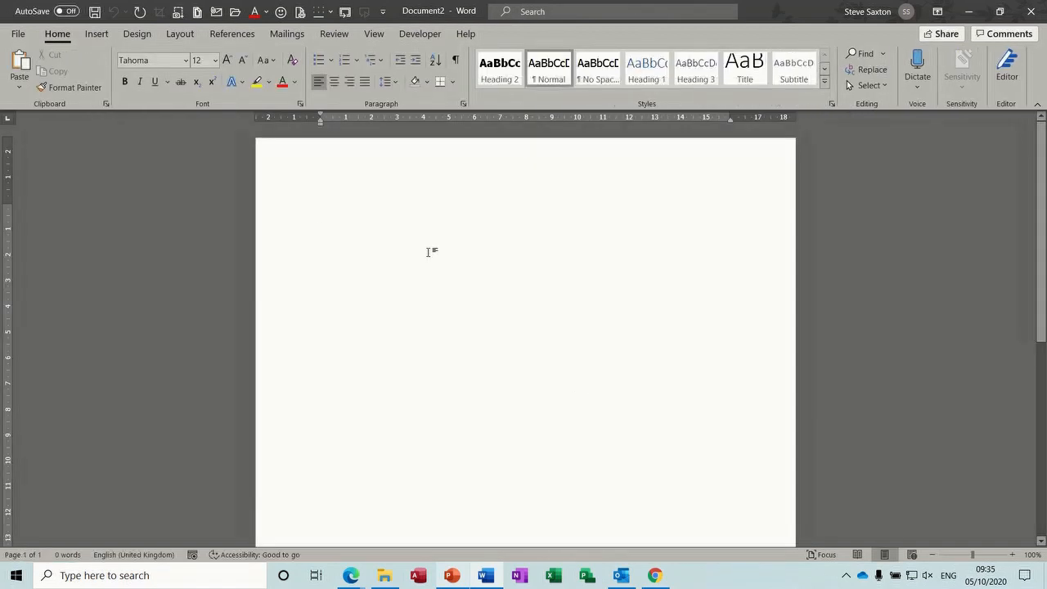
Draw a text box near the top left of the page
{"action": "left_click", "coordinate": [97, 34]}
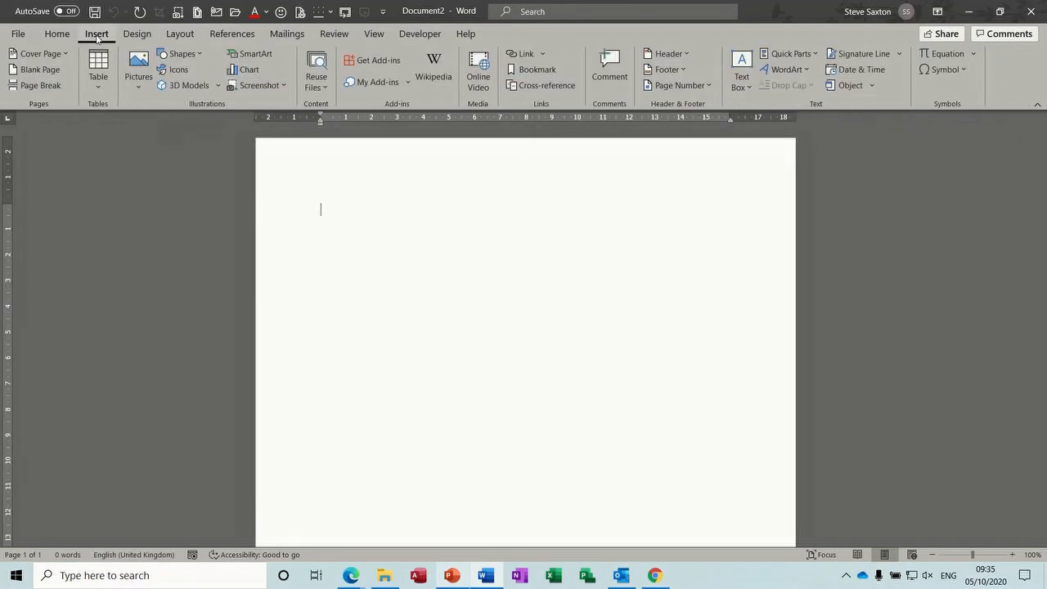
{"action": "left_click", "coordinate": [742, 80]}
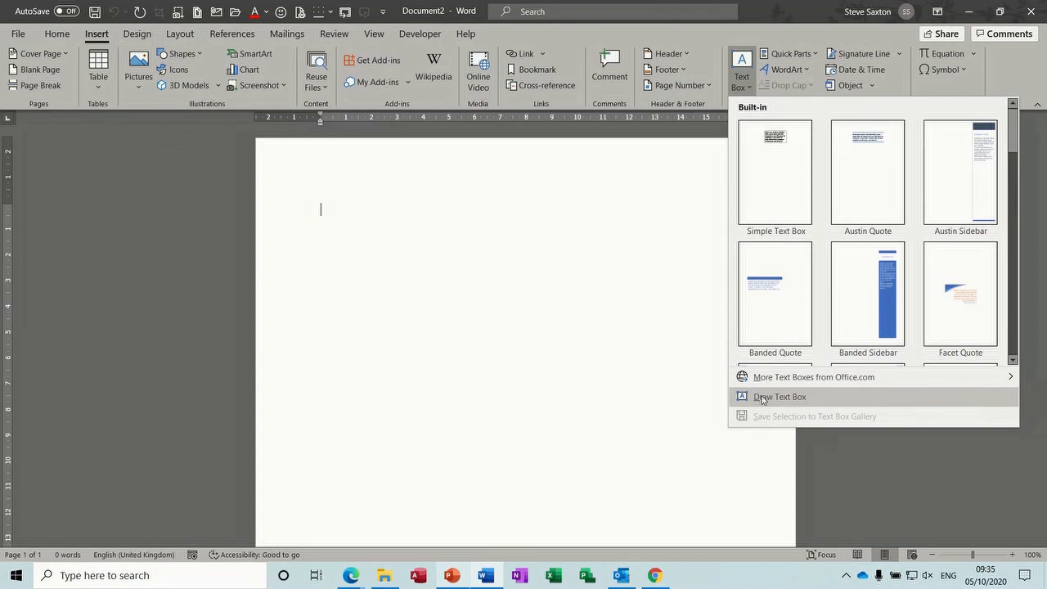
{"action": "left_click", "coordinate": [786, 398]}
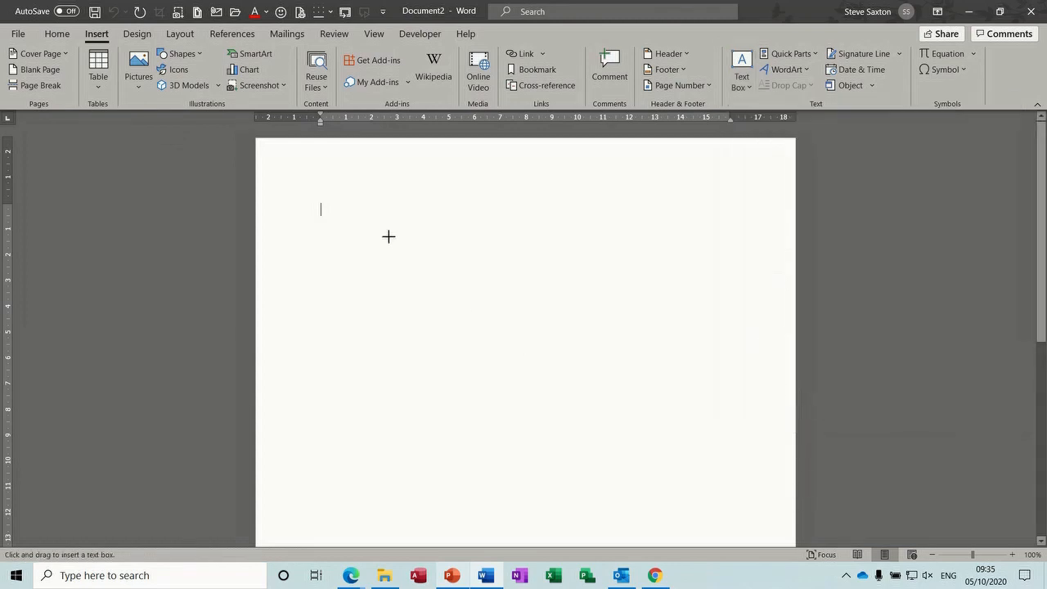
{"action": "left_click_drag", "start_coordinate": [365, 209], "coordinate": [496, 305]}
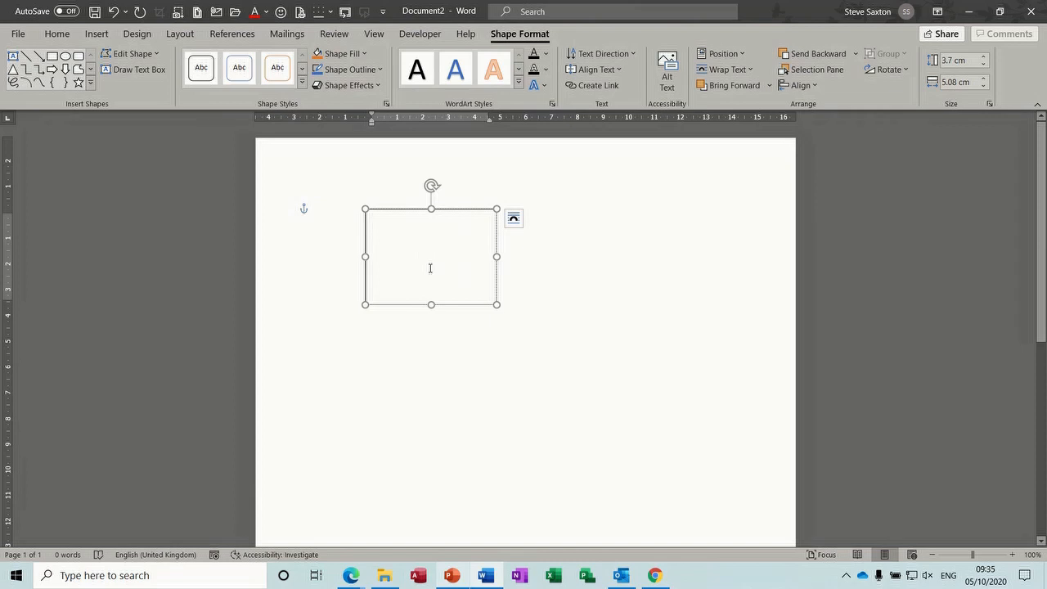
{"action": "mouse_move", "coordinate": [453, 303]}
{"action": "left_mouse_down"}
{"action": "mouse_move", "coordinate": [546, 329]}
{"action": "mouse_move", "coordinate": [610, 294]}
{"action": "mouse_move", "coordinate": [641, 331]}
{"action": "mouse_move", "coordinate": [443, 303]}
{"action": "left_mouse_up"}
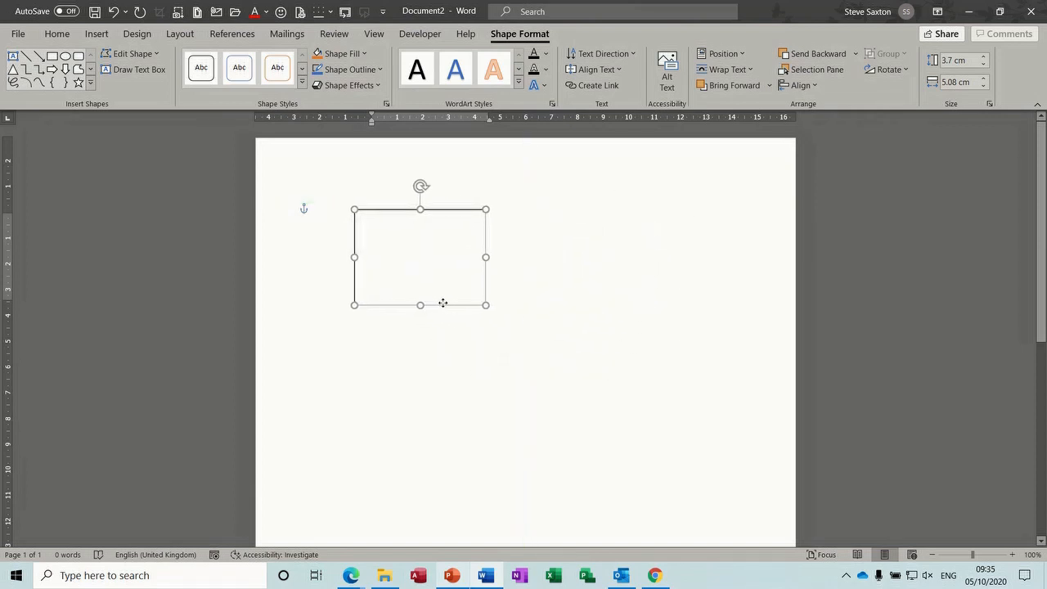
Type the sender's name and three-line postal address on separate lines in the text box
{"action": "left_click", "coordinate": [383, 226]}
{"action": "type", "text": "Mr"}
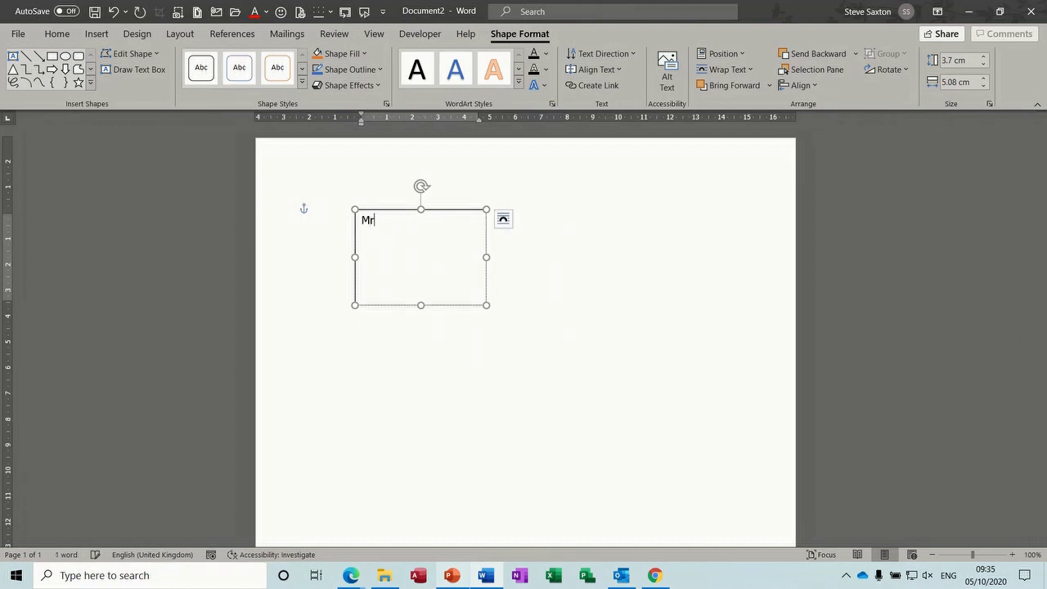
{"action": "type", "text": " S Saxt"}
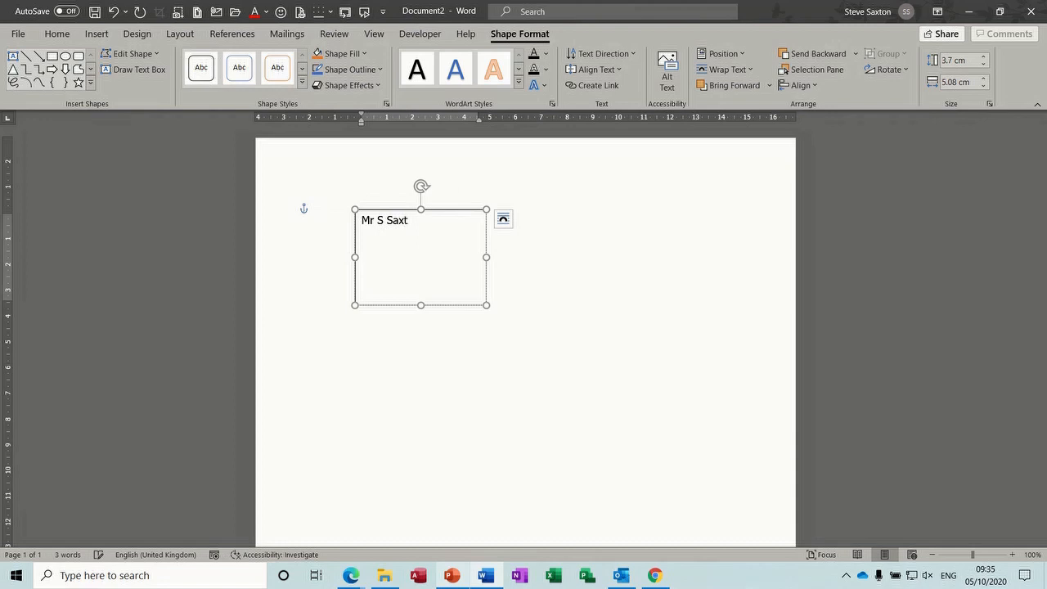
{"action": "type", "text": "on"}
{"action": "key", "text": "Return"}
{"action": "key", "text": "Return"}
{"action": "type", "text": "Wi"}
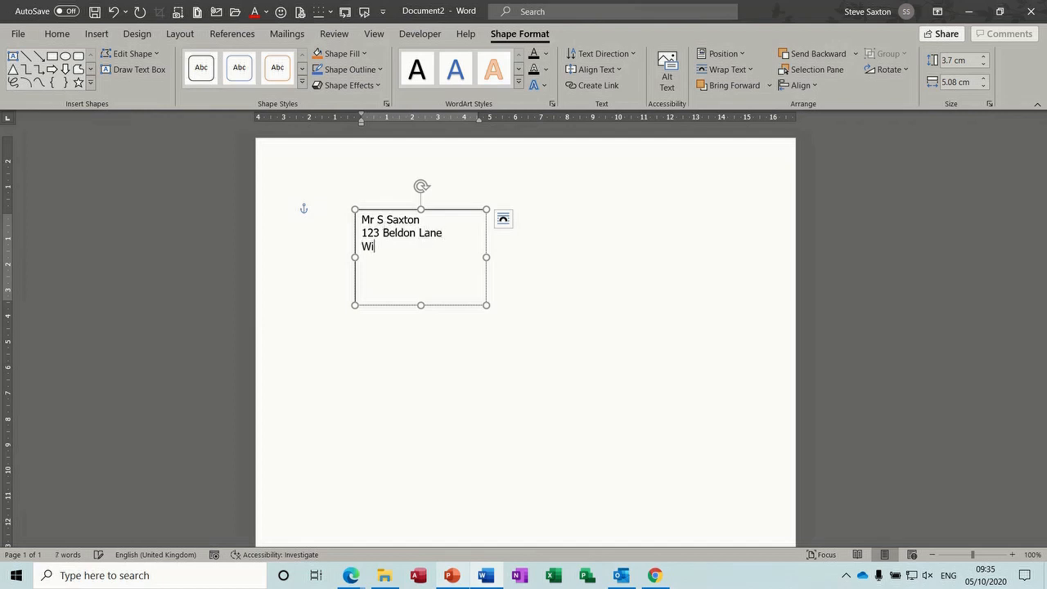
{"action": "type", "text": "bsey"}
{"action": "key", "text": "Return"}
{"action": "type", "text": "Bradford"}
Move the address box to the top right and remove its outline
{"action": "left_click_drag", "start_coordinate": [438, 308], "coordinate": [670, 271]}
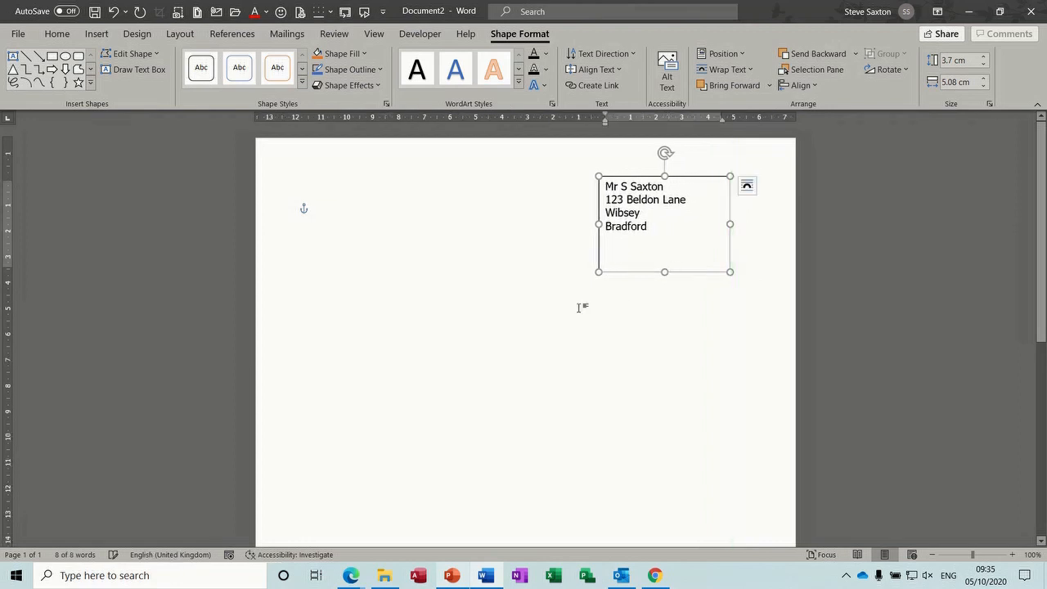
{"action": "left_click", "coordinate": [493, 275]}
{"action": "left_click", "coordinate": [611, 273]}
{"action": "left_click", "coordinate": [378, 71]}
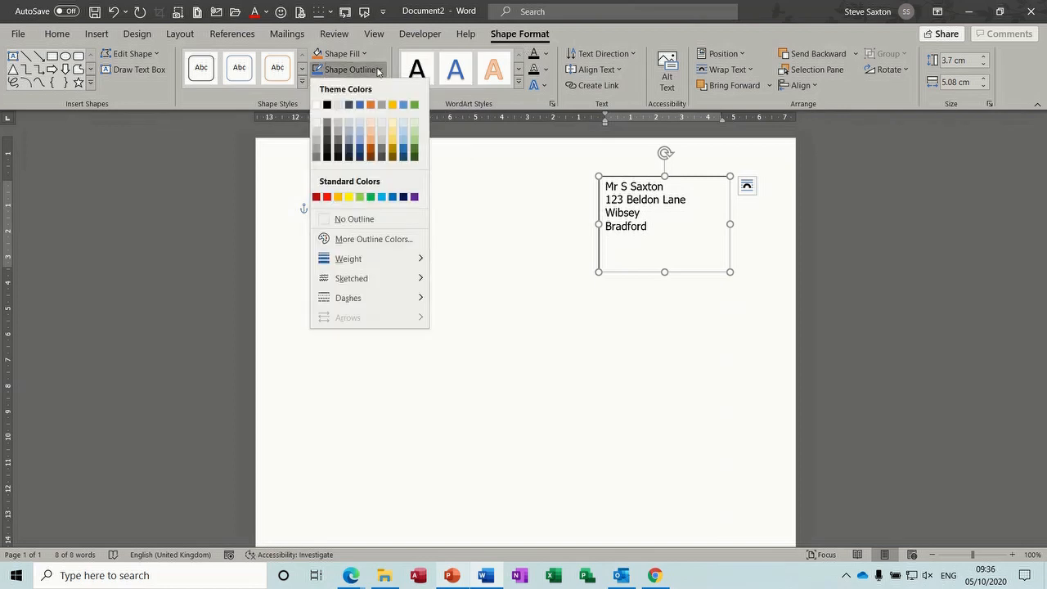
{"action": "left_click", "coordinate": [359, 221]}
{"action": "left_click", "coordinate": [679, 327]}
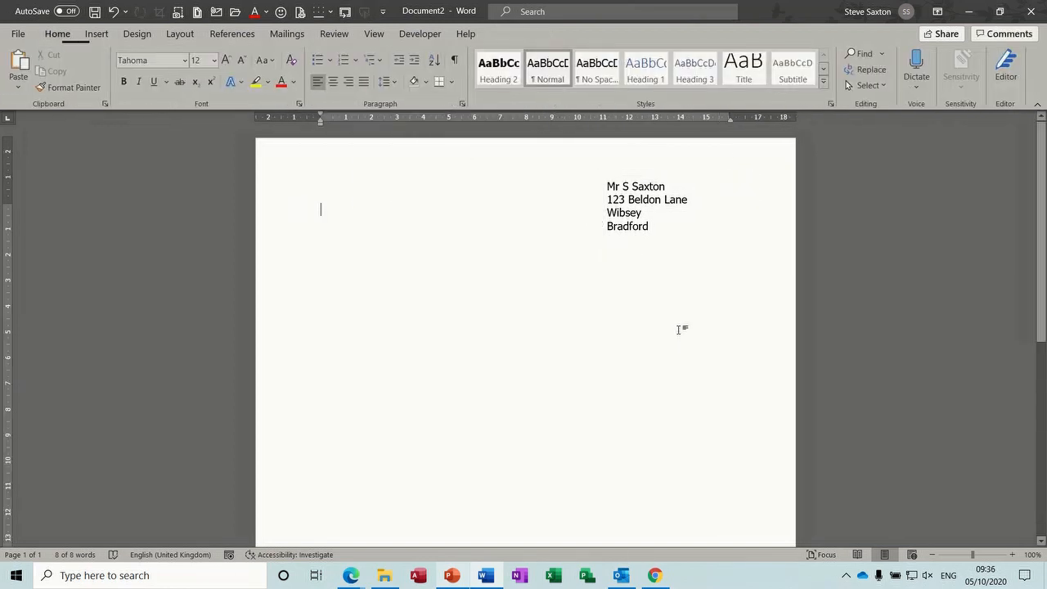
{"action": "left_click", "coordinate": [657, 242]}
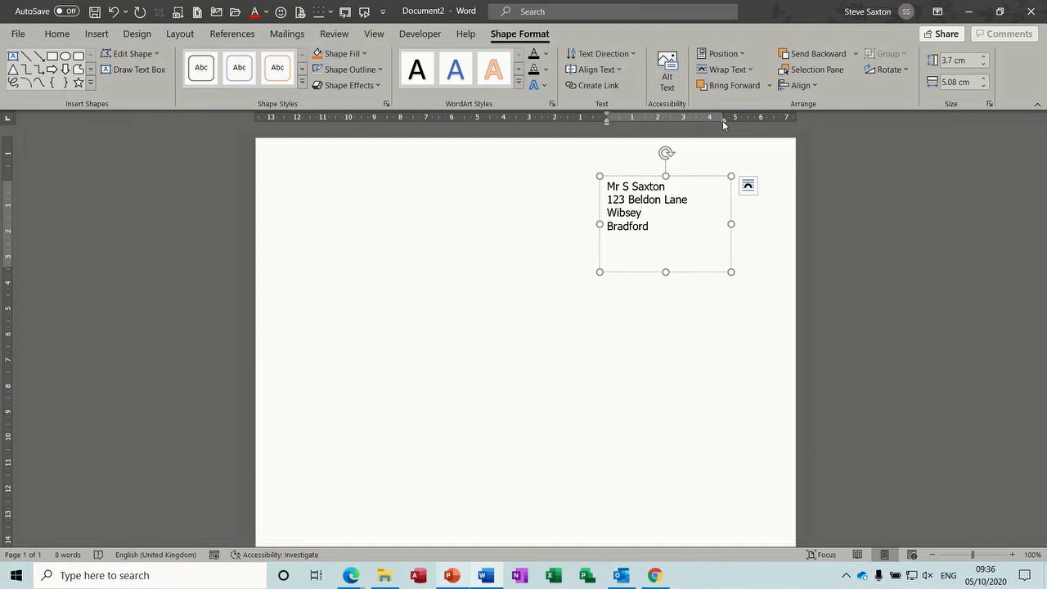
Correct a stray letter typed into the street line of the address
{"action": "type", "text": "ss"}
{"action": "left_click", "coordinate": [651, 216]}
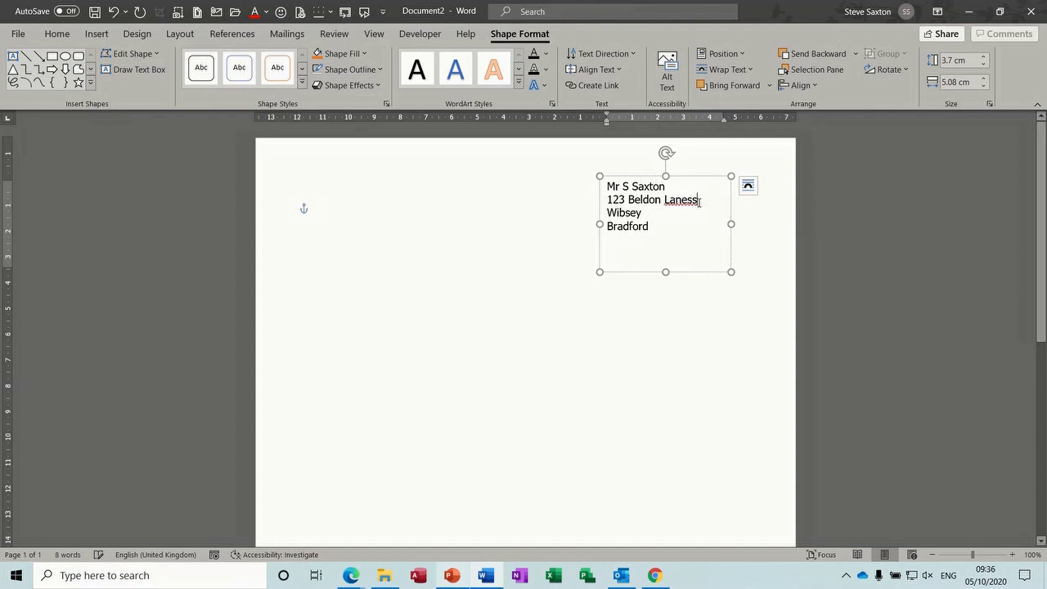
{"action": "key", "text": "BackSpace"}
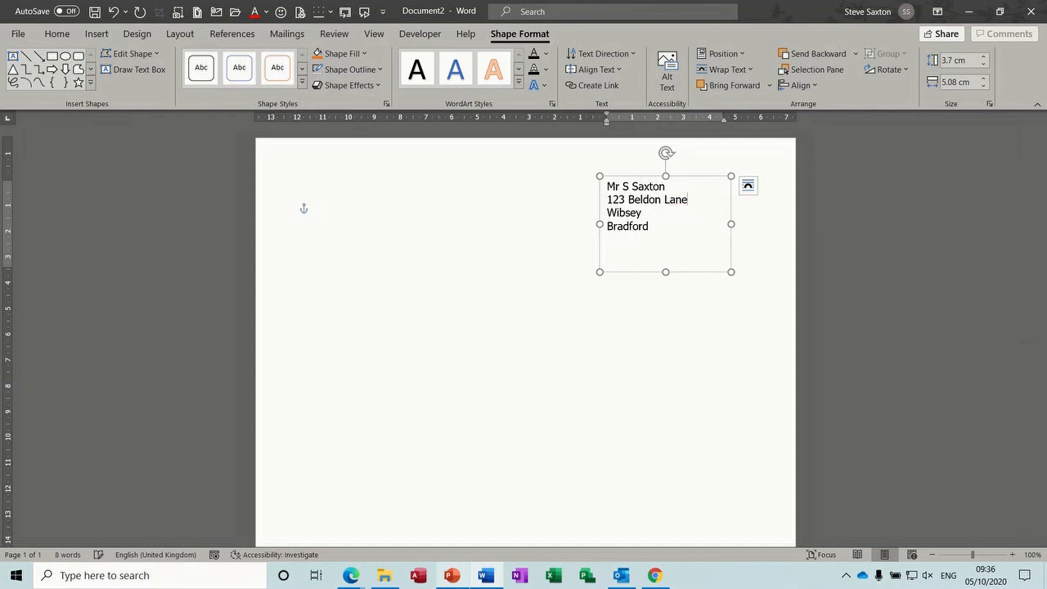
{"action": "left_click", "coordinate": [433, 251]}
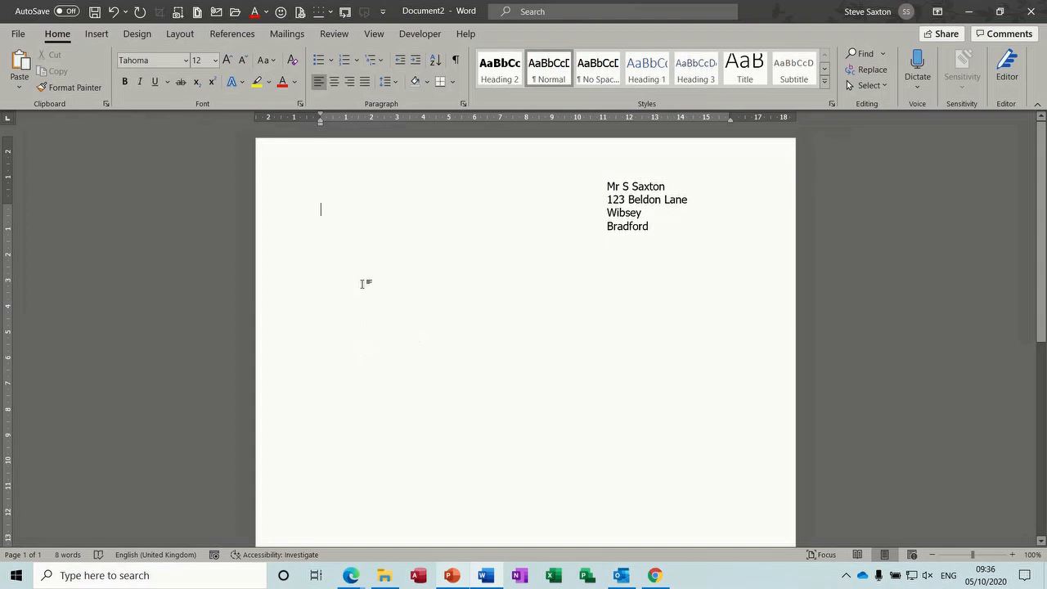
{"action": "double_click", "coordinate": [614, 215]}
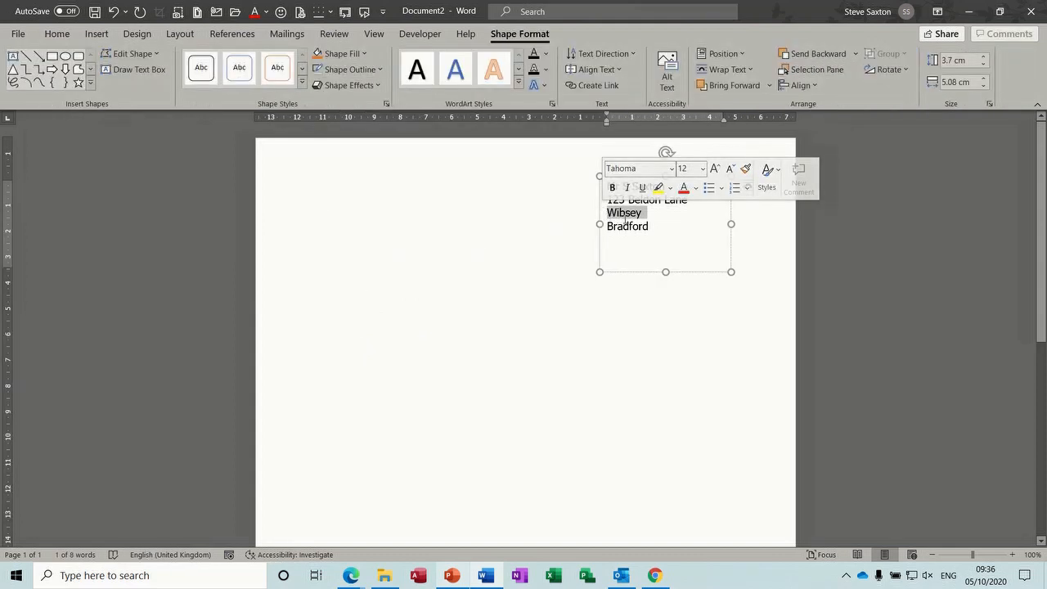
{"action": "left_click", "coordinate": [373, 273]}
Raise the address box's bottom edge so it just fits the four lines
{"action": "left_click", "coordinate": [632, 266]}
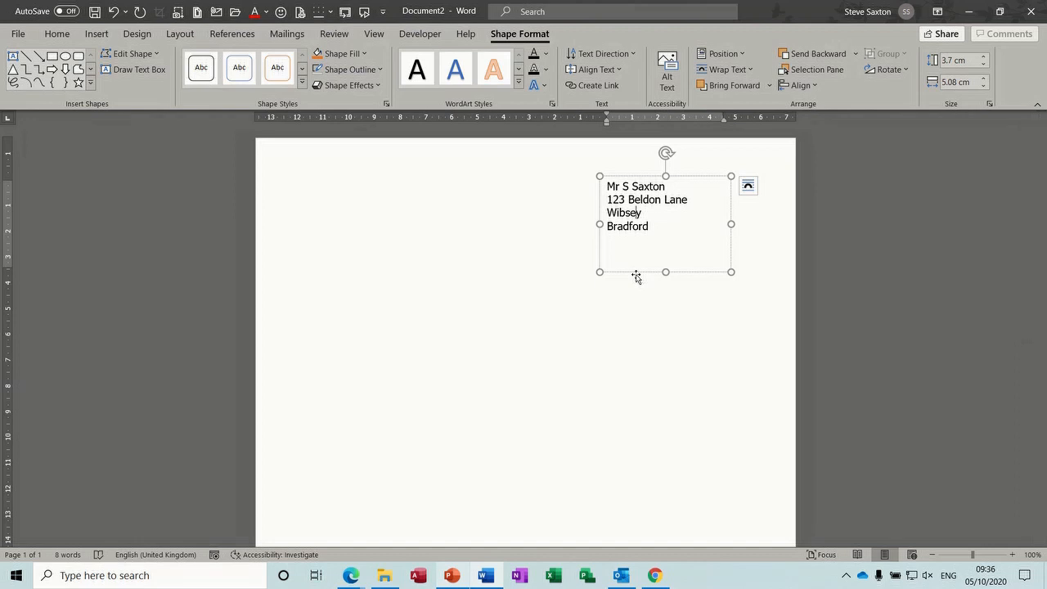
{"action": "left_click_drag", "start_coordinate": [666, 272], "coordinate": [664, 240]}
{"action": "left_click", "coordinate": [420, 280]}
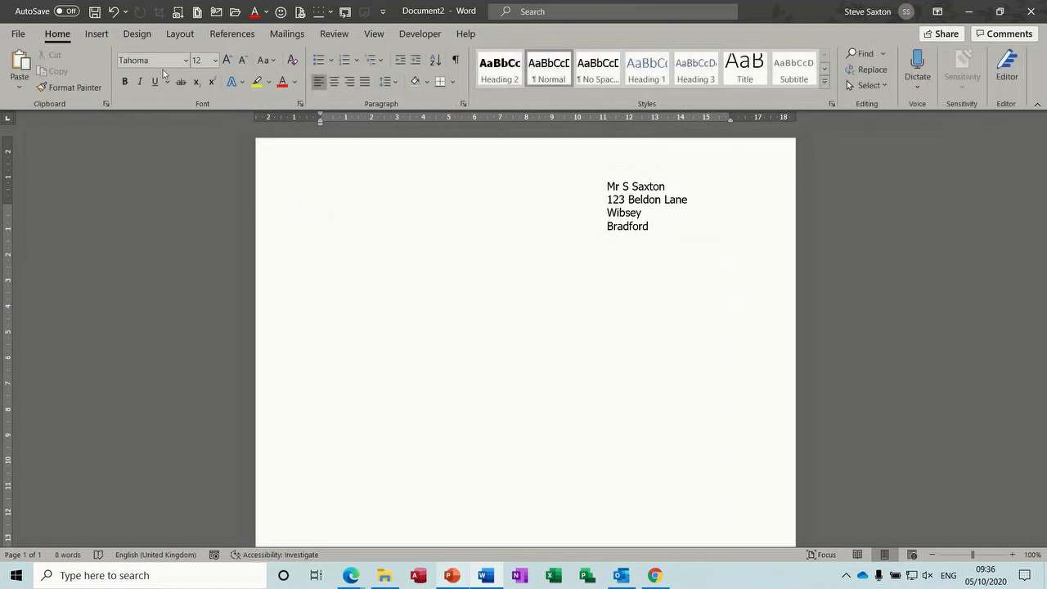
Draw a bordered text box below the address on the left side and select it
{"action": "left_click", "coordinate": [96, 34]}
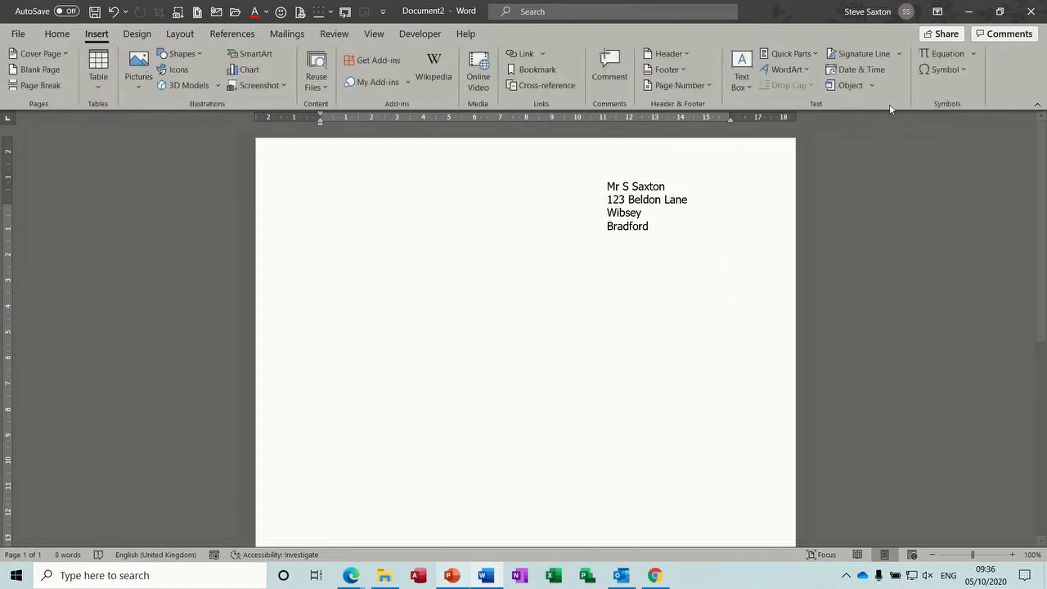
{"action": "left_click", "coordinate": [741, 78]}
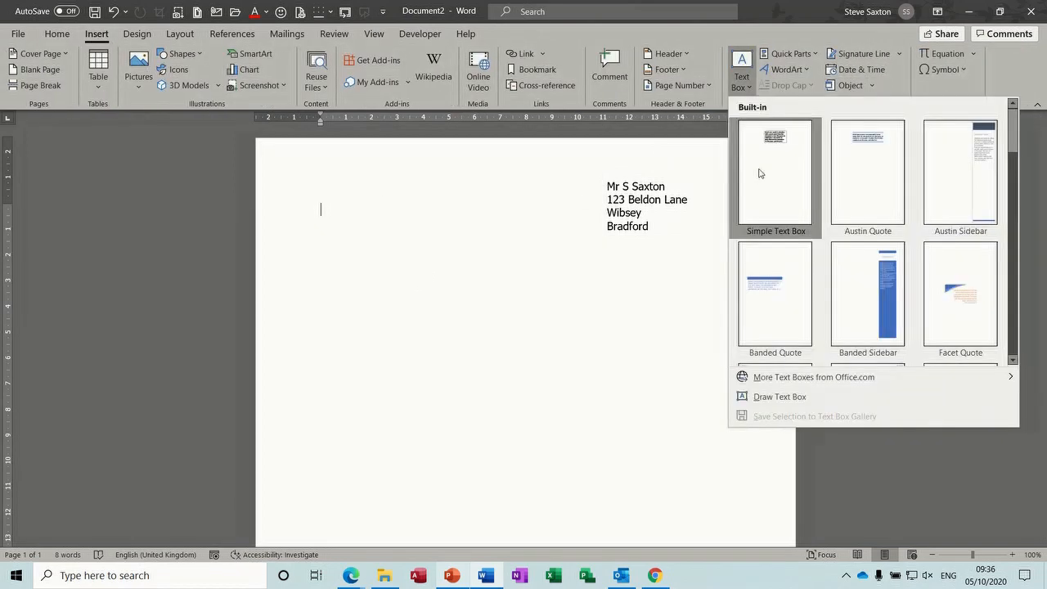
{"action": "left_click", "coordinate": [776, 397]}
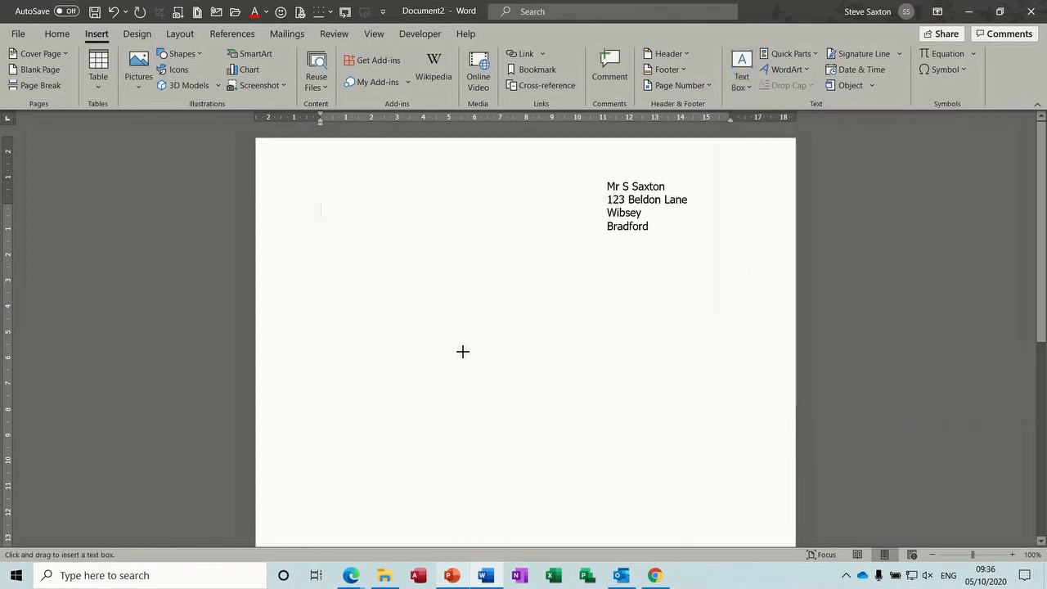
{"action": "left_click_drag", "start_coordinate": [345, 263], "coordinate": [525, 409]}
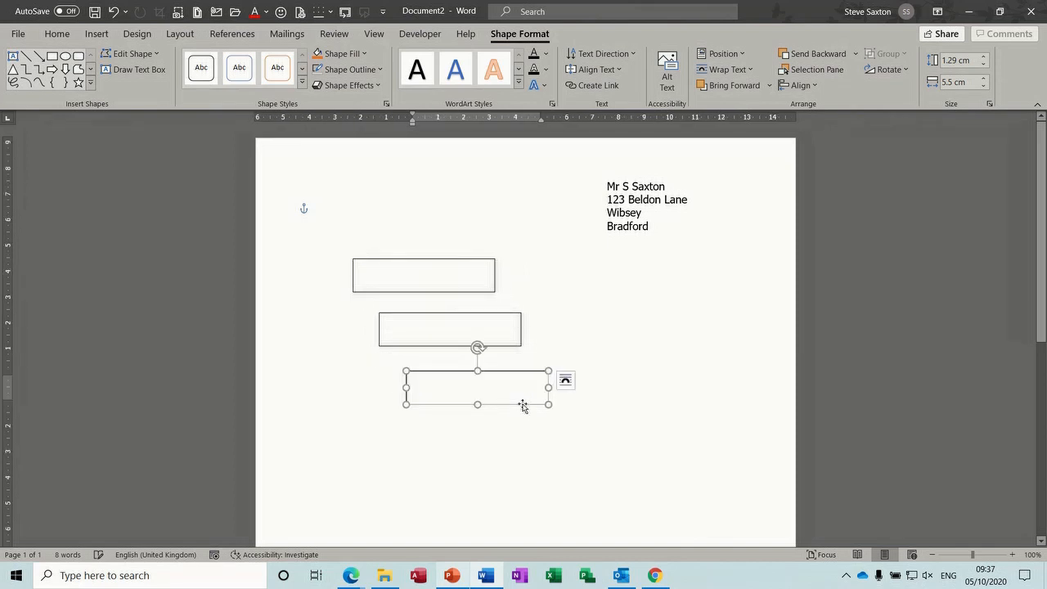
{"action": "left_click", "coordinate": [402, 279]}
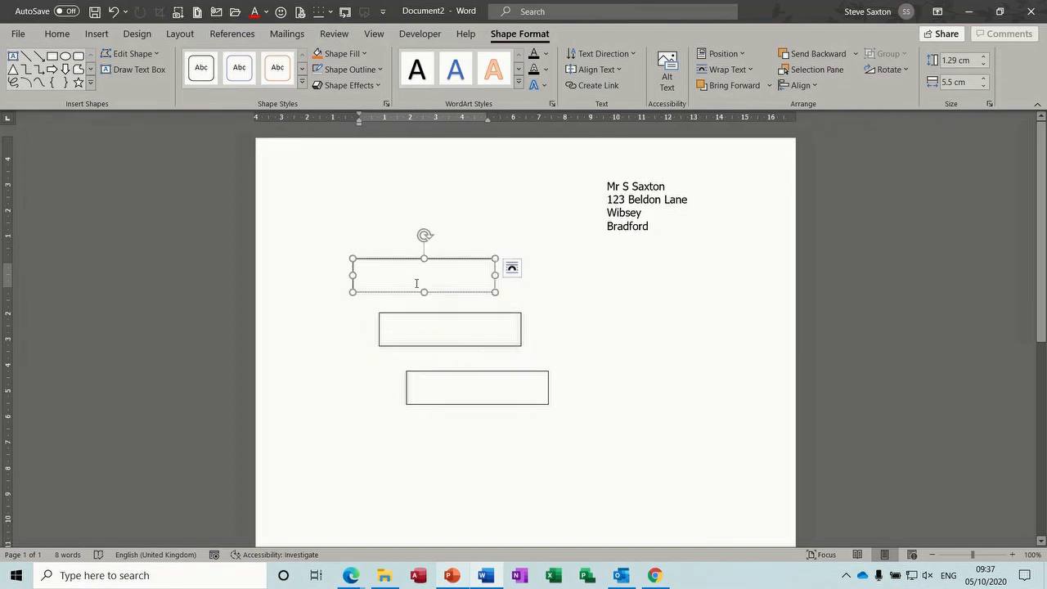
Link the first text box to the second, and the second to the third
{"action": "left_click", "coordinate": [583, 86]}
{"action": "left_click", "coordinate": [445, 327]}
{"action": "left_click", "coordinate": [461, 317]}
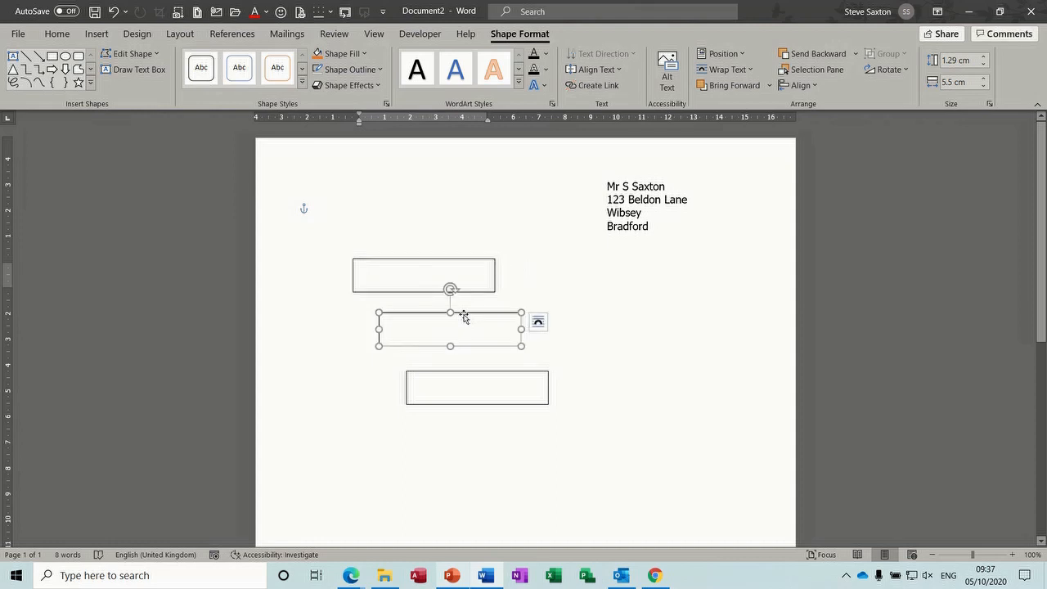
{"action": "left_click", "coordinate": [586, 87]}
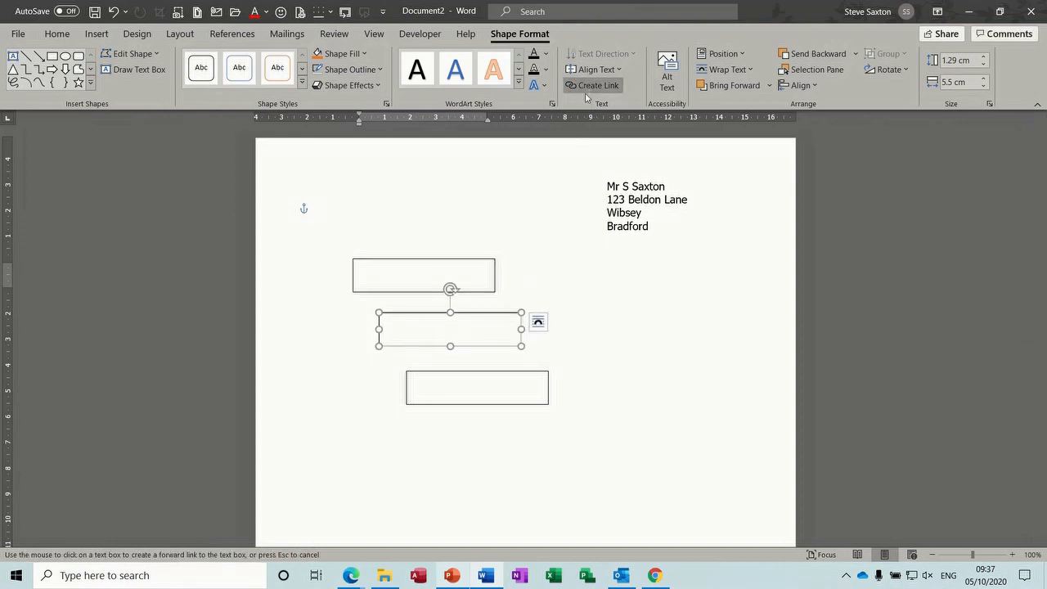
{"action": "left_click", "coordinate": [477, 384]}
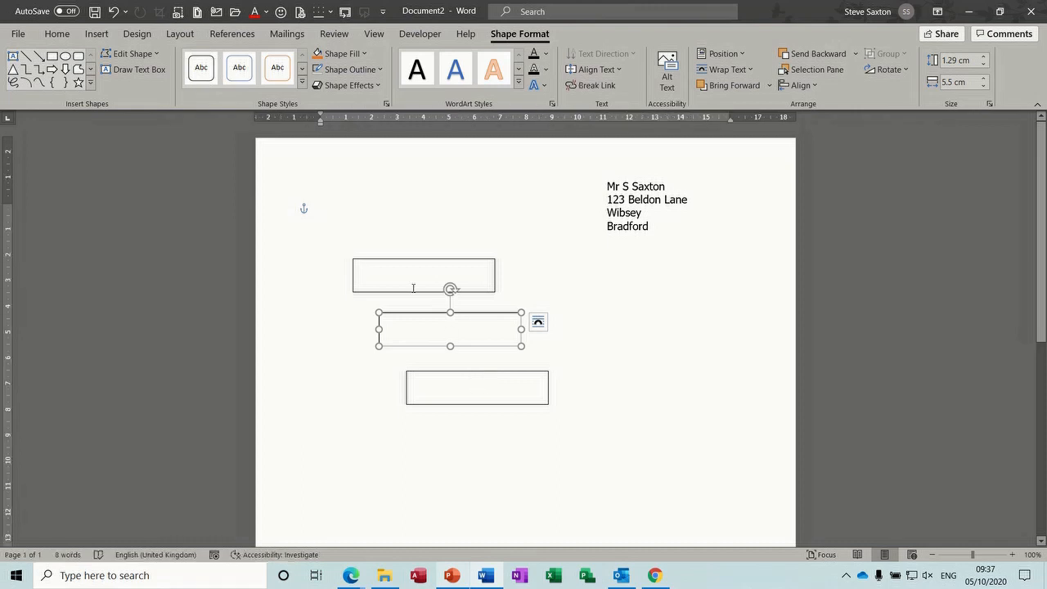
Type test text 'Dffib eubebeb…' in the top box to check the flow
{"action": "left_click", "coordinate": [390, 273]}
{"action": "type", "text": "Dffib  eubebe"}
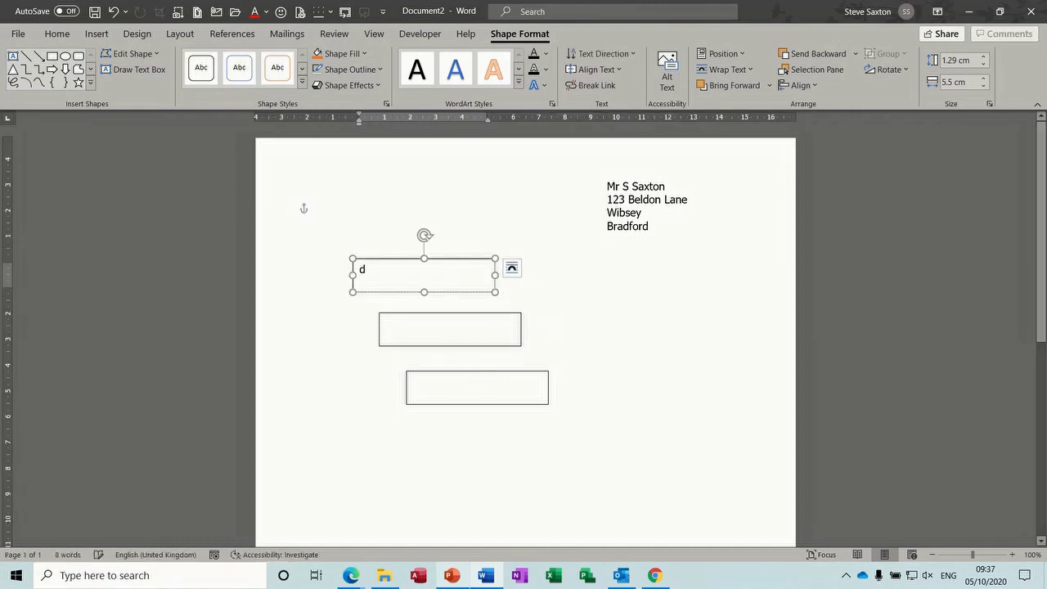
{"action": "type", "text": "bebebebebebeb"}
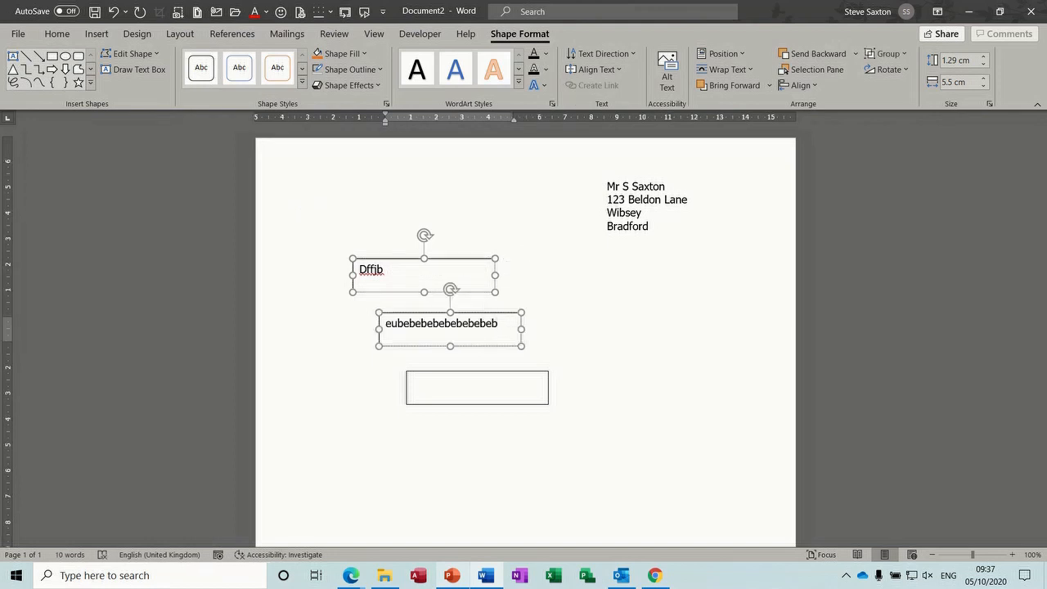
{"action": "type", "text": "eb ku b  b"}
{"action": "type", "text": "b k k k j"}
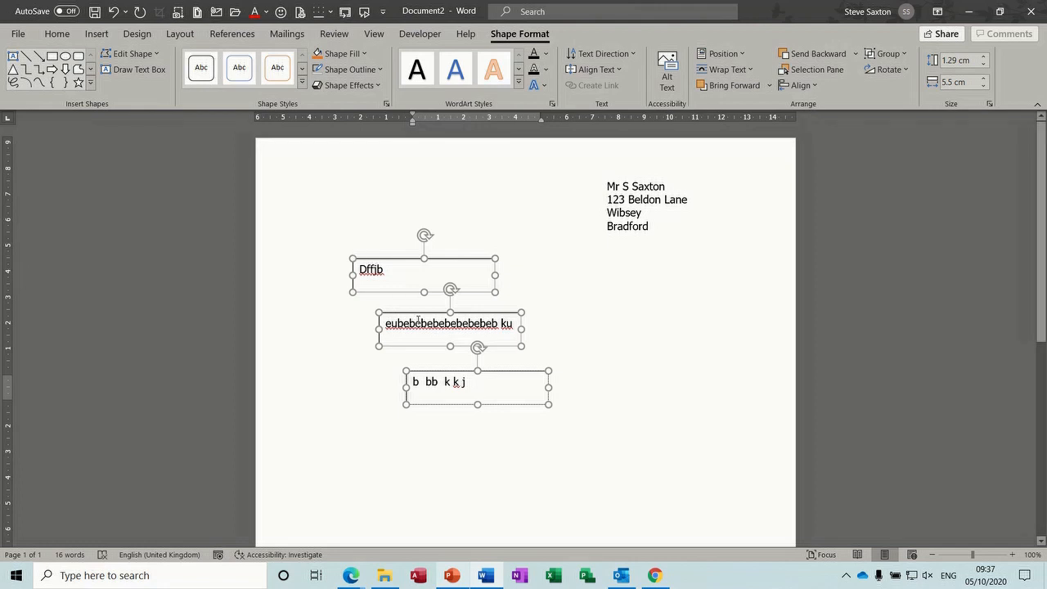
{"action": "left_click", "coordinate": [418, 321]}
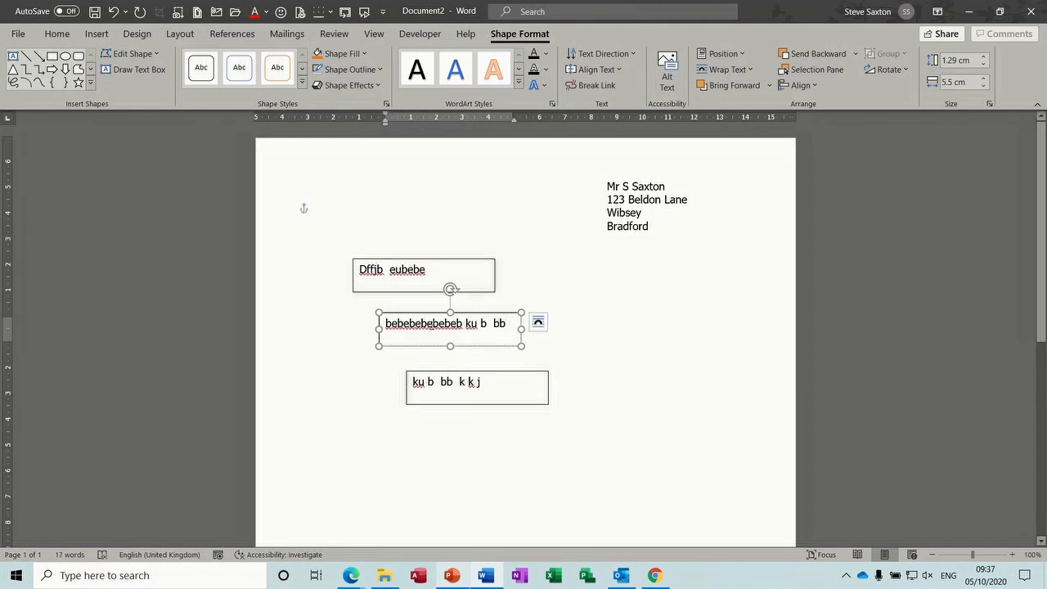
{"action": "left_click", "coordinate": [433, 322]}
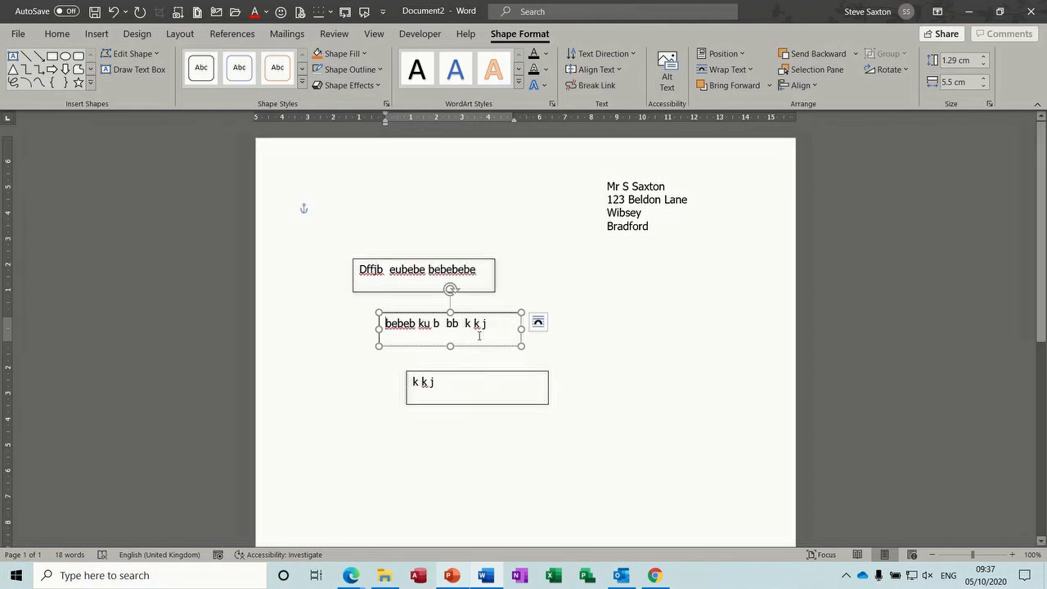
Move the third box lower right and add 'jfjbfjfjbdfjhbdfj' to the middle box
{"action": "left_click_drag", "start_coordinate": [478, 373], "coordinate": [562, 401]}
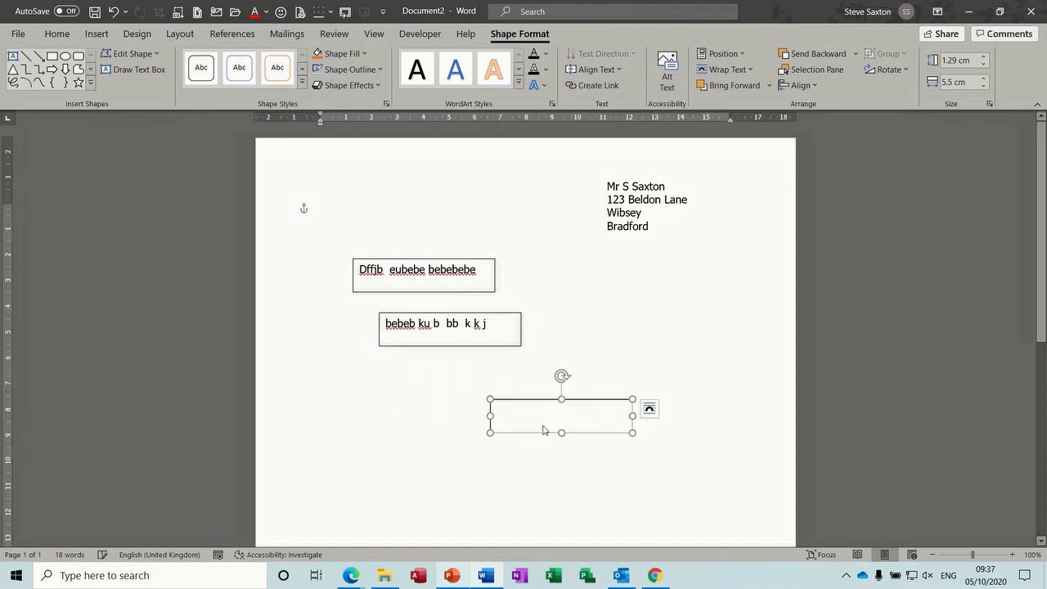
{"action": "left_click", "coordinate": [494, 331]}
{"action": "type", "text": "jfjbfjfjbdfjhbdfj"}
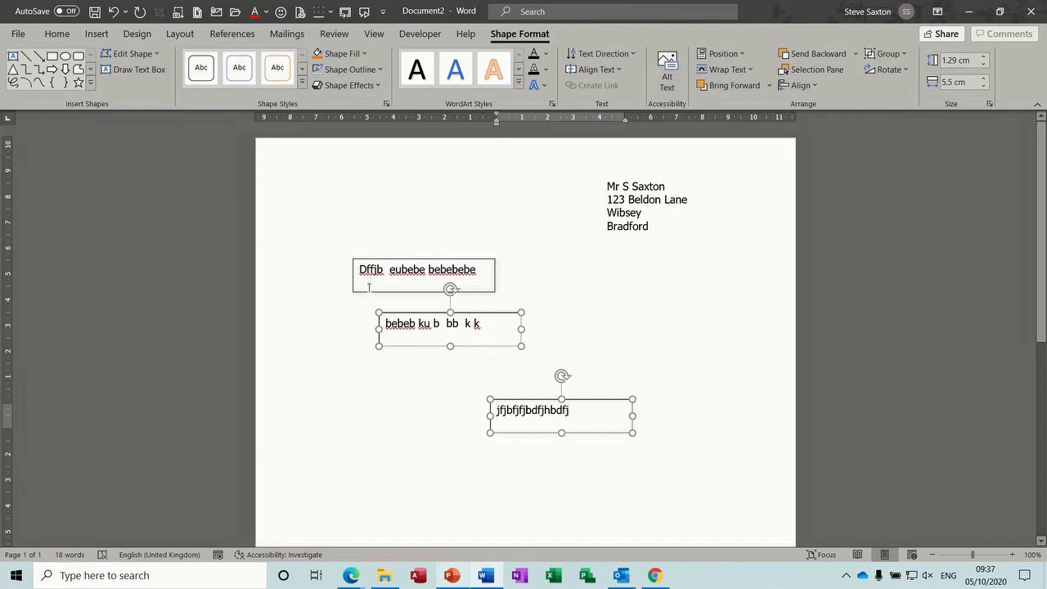
Arrange the three linked boxes edge to edge in one row below the address
{"action": "left_click", "coordinate": [369, 291]}
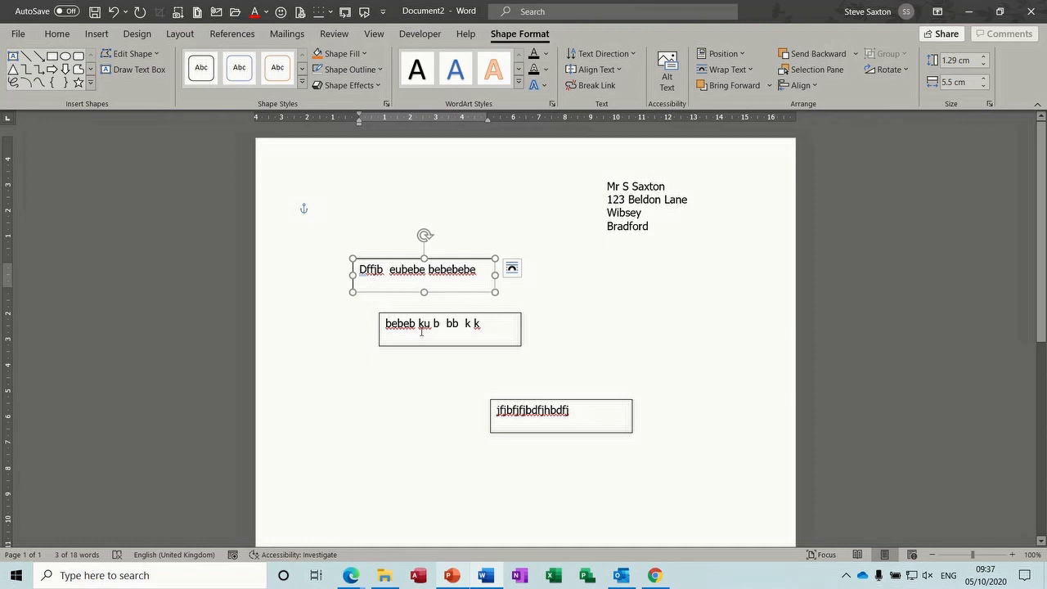
{"action": "left_click_drag", "start_coordinate": [423, 315], "coordinate": [547, 261]}
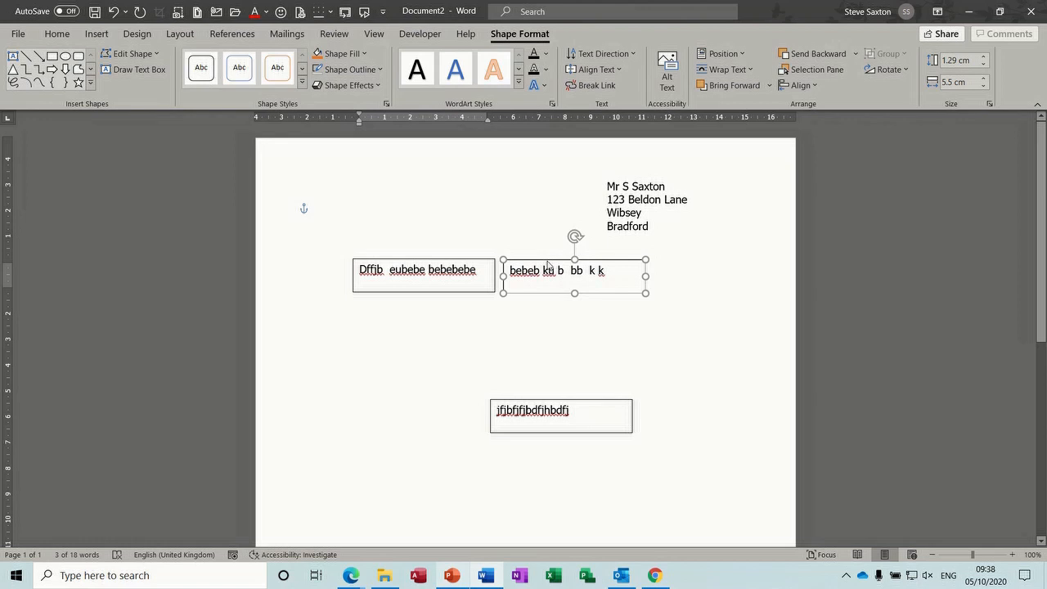
{"action": "left_click_drag", "start_coordinate": [583, 402], "coordinate": [746, 262]}
{"action": "left_click_drag", "start_coordinate": [456, 260], "coordinate": [425, 260]}
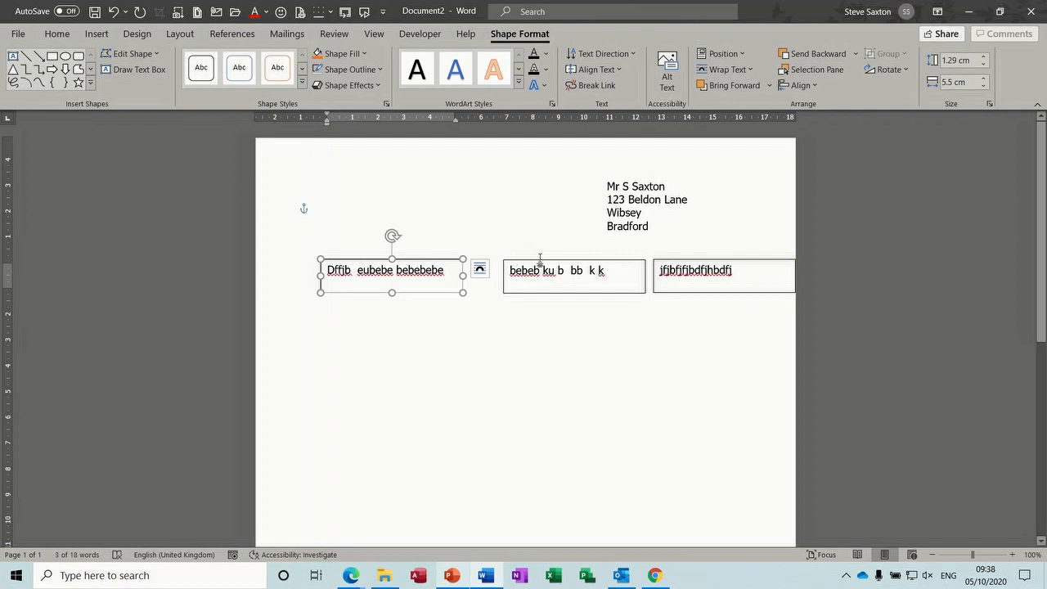
{"action": "left_click_drag", "start_coordinate": [540, 260], "coordinate": [505, 259]}
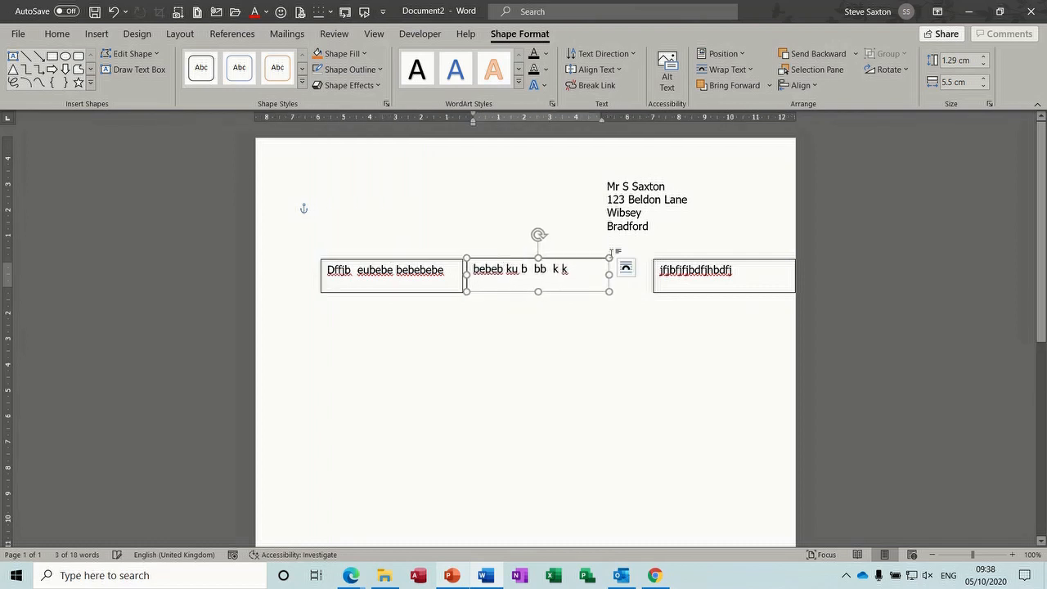
{"action": "left_click_drag", "start_coordinate": [683, 261], "coordinate": [645, 260]}
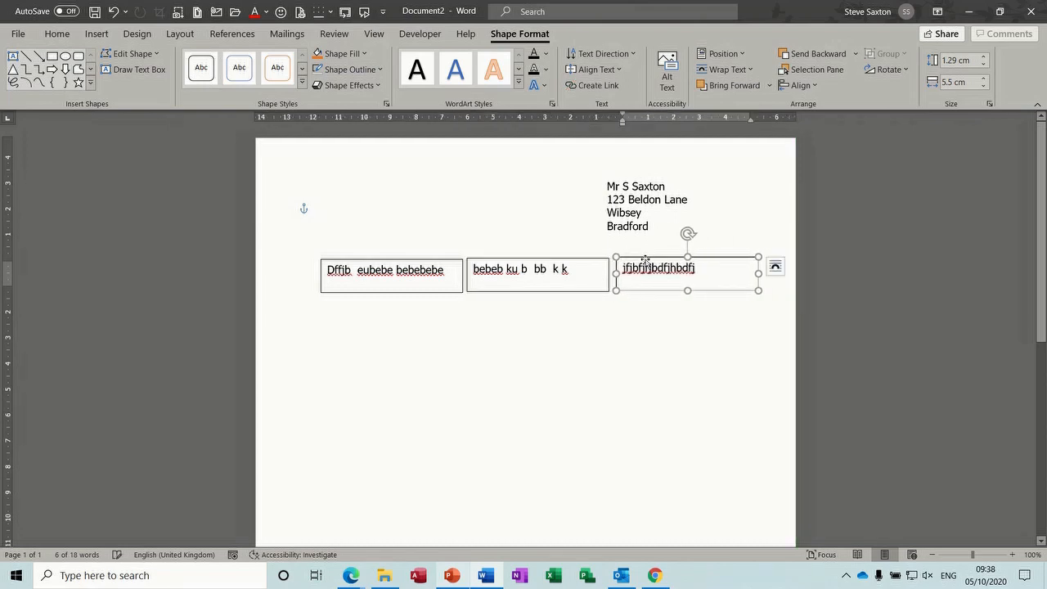
Add 'djdbdbd be ebe' to the first box, then undo an accidental box resize
{"action": "left_click", "coordinate": [507, 332]}
{"action": "left_click", "coordinate": [449, 274]}
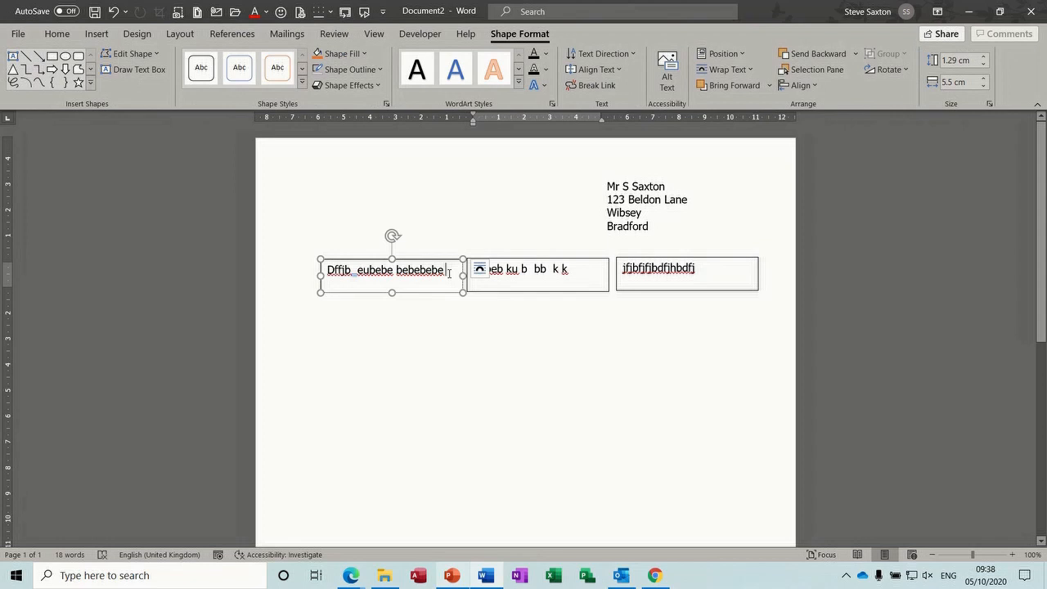
{"action": "type", "text": "djdbdbd "}
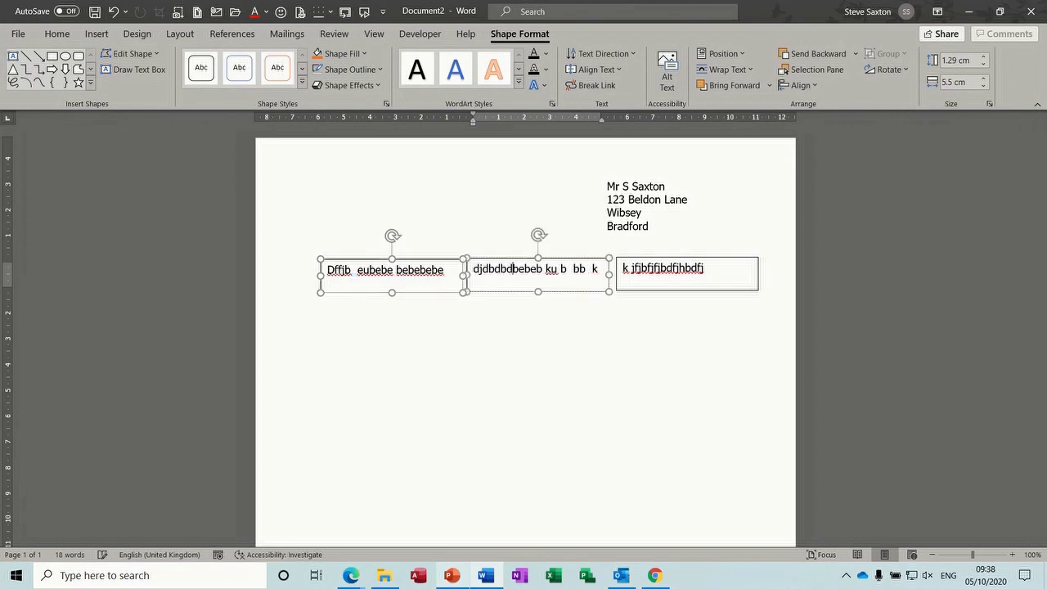
{"action": "type", "text": "be ebebe"}
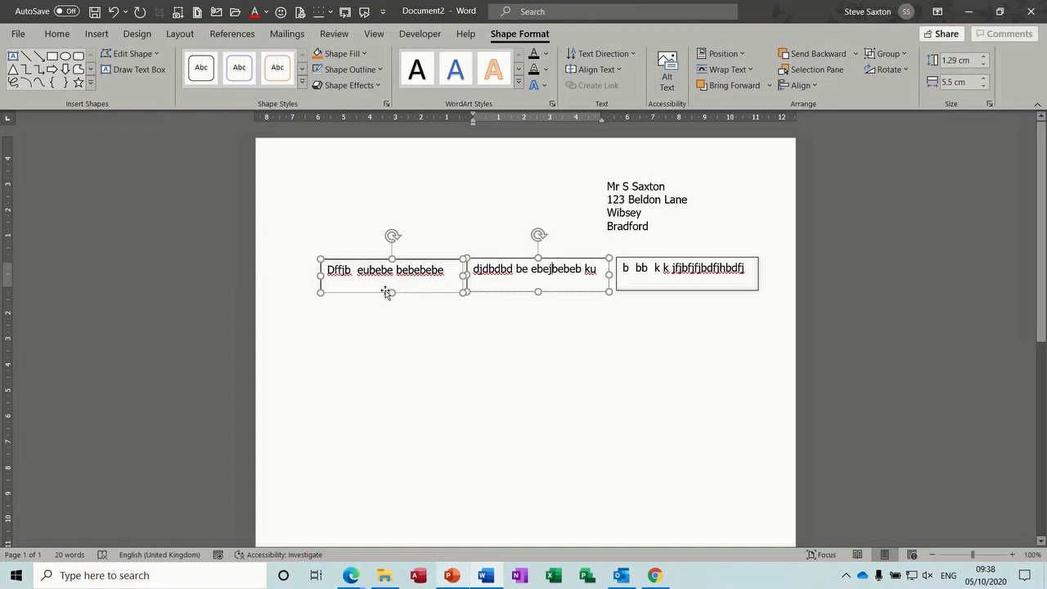
{"action": "left_click_drag", "start_coordinate": [391, 294], "coordinate": [394, 339]}
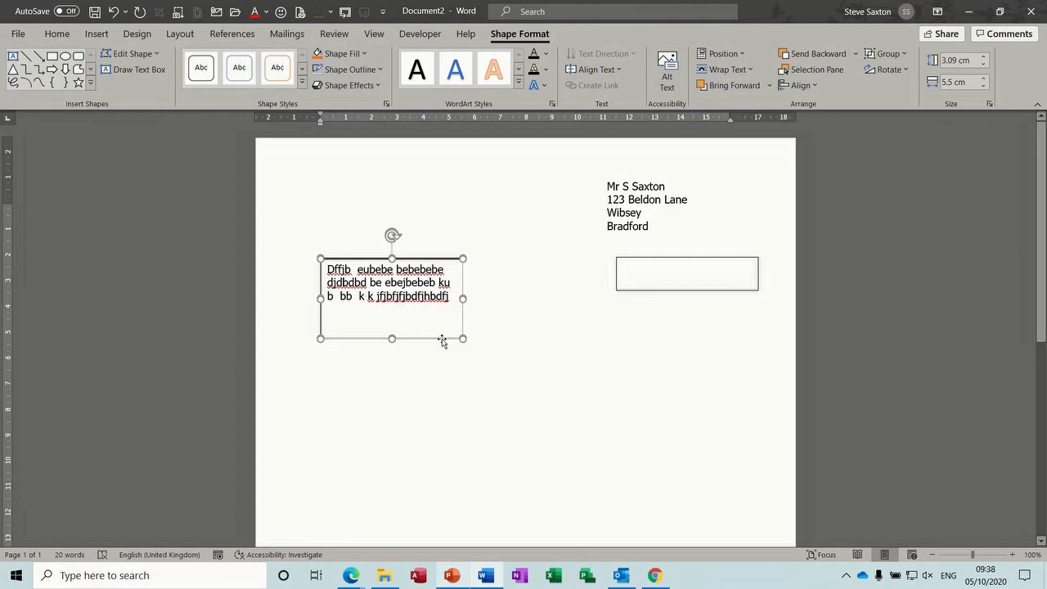
{"action": "left_click_drag", "start_coordinate": [441, 341], "coordinate": [437, 345]}
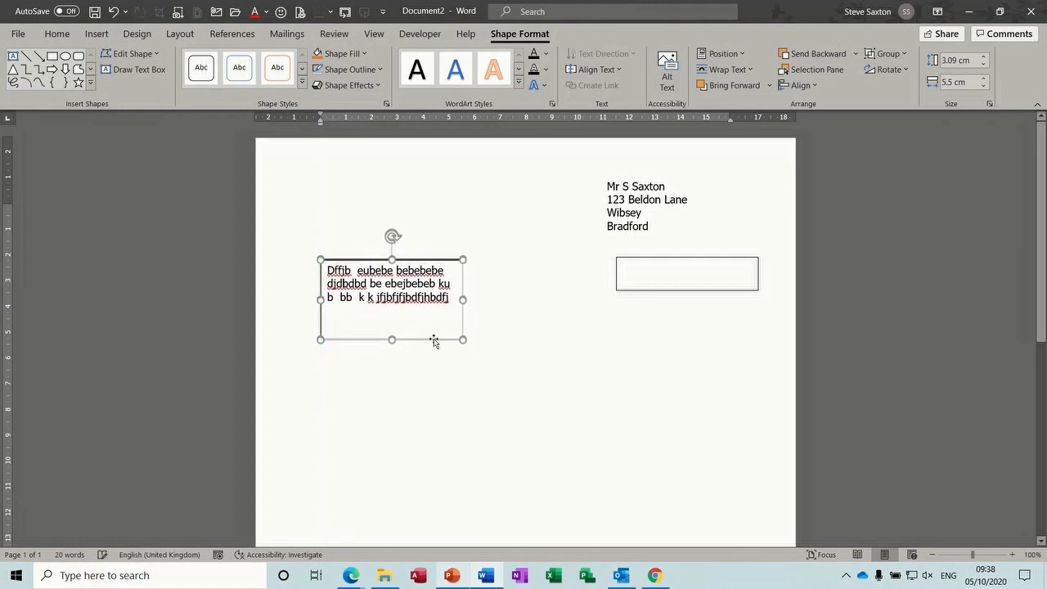
{"action": "key", "text": "ctrl+z"}
{"action": "key", "text": "ctrl+z"}
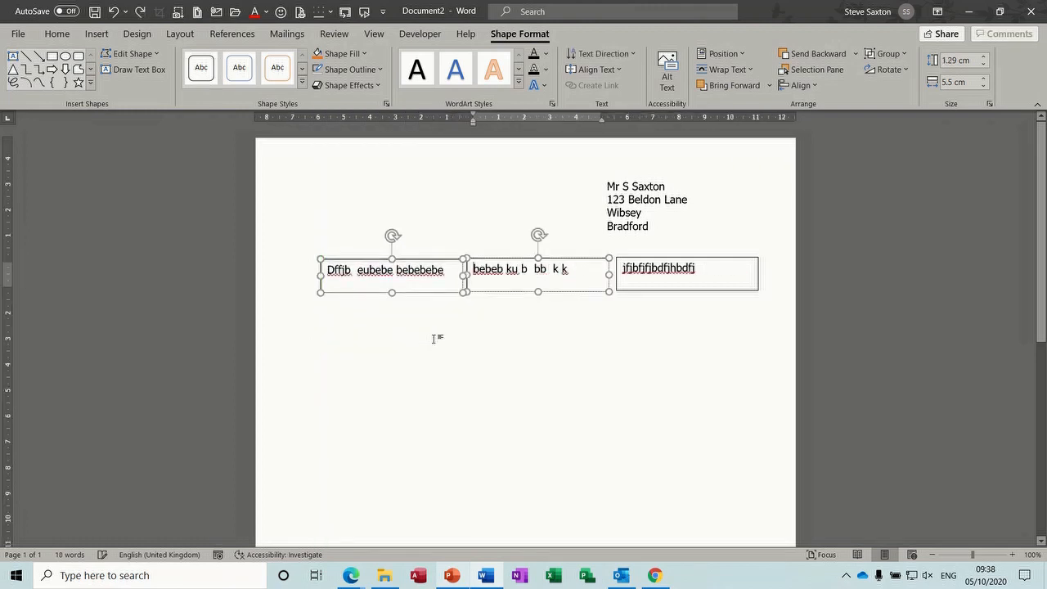
Make the first and middle boxes taller and type more sample text into the first
{"action": "left_click", "coordinate": [502, 335]}
{"action": "left_click", "coordinate": [409, 286]}
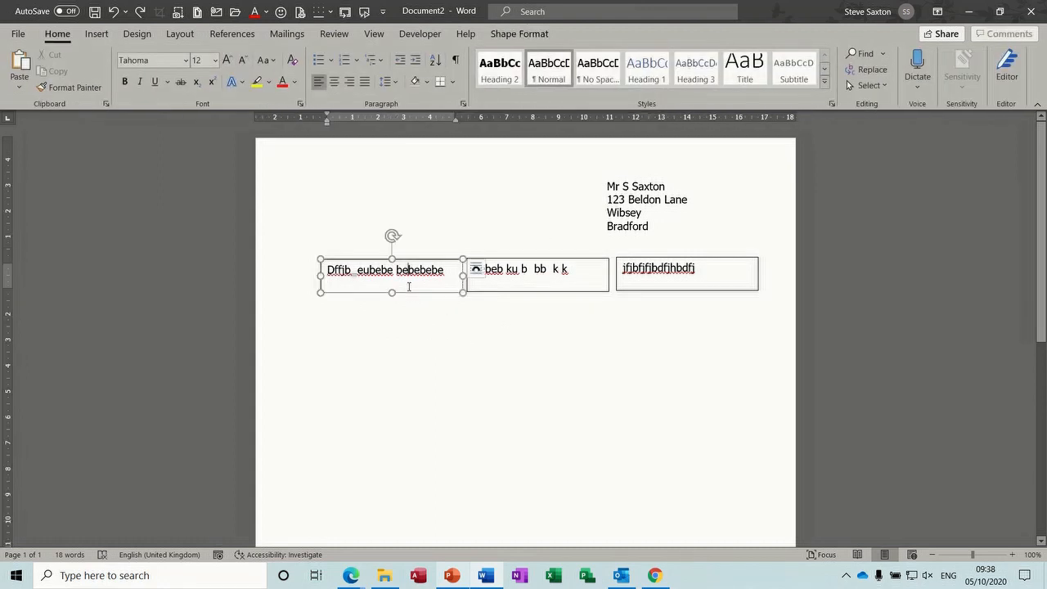
{"action": "left_click_drag", "start_coordinate": [392, 292], "coordinate": [392, 325]}
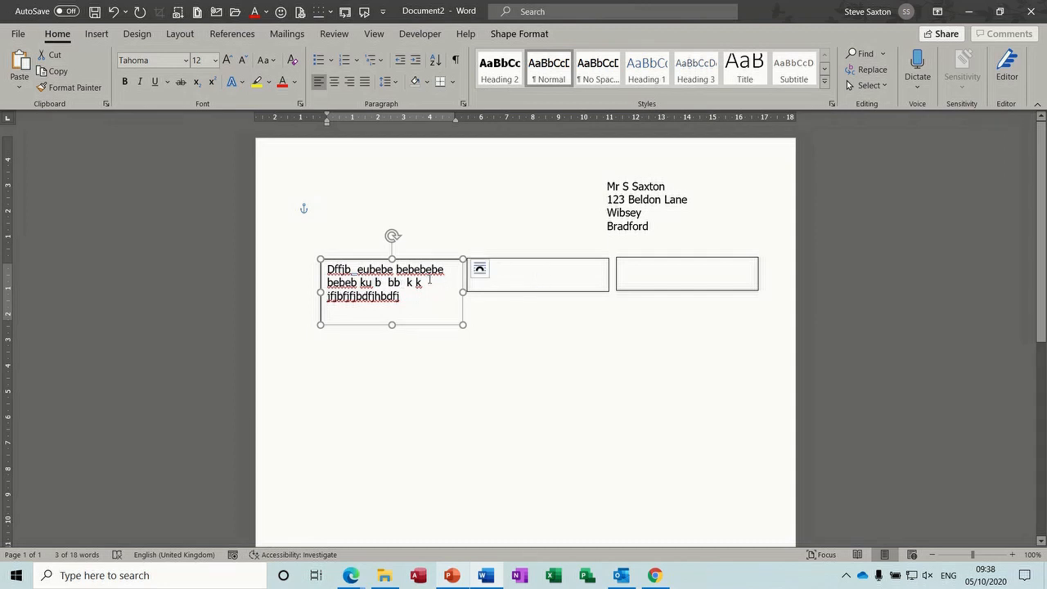
{"action": "left_click", "coordinate": [430, 302]}
{"action": "type", "text": "fjhbjhb"}
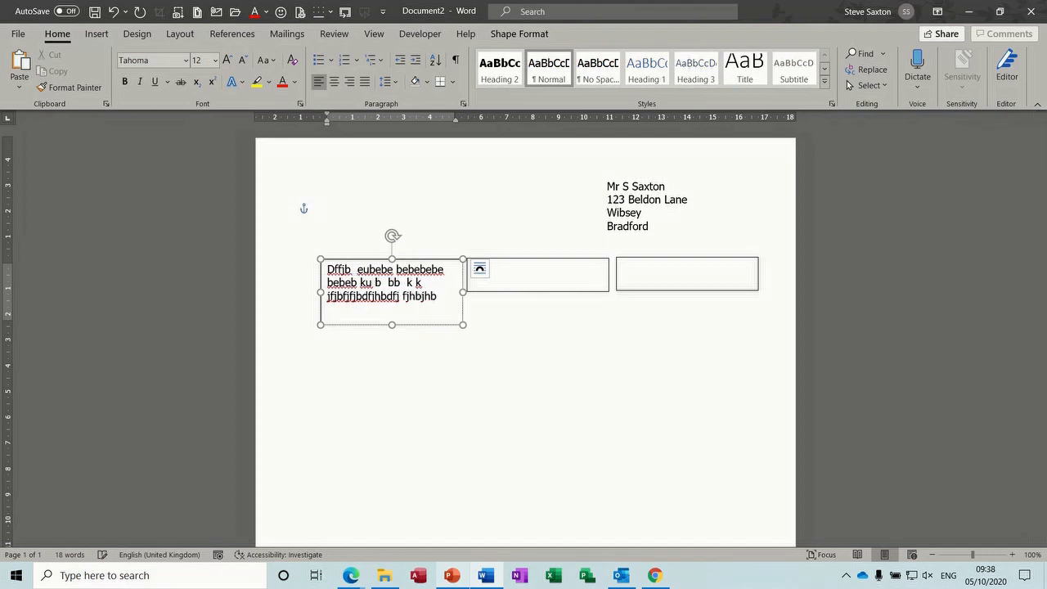
{"action": "type", "text": "fhjbsjbjbjbdjd"}
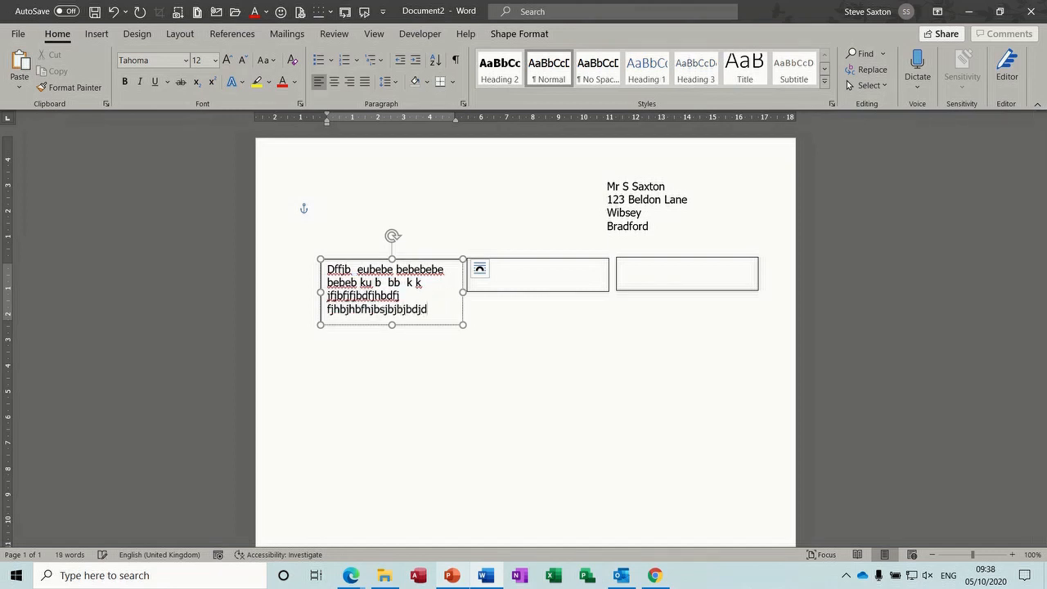
{"action": "type", "text": " jhe eje"}
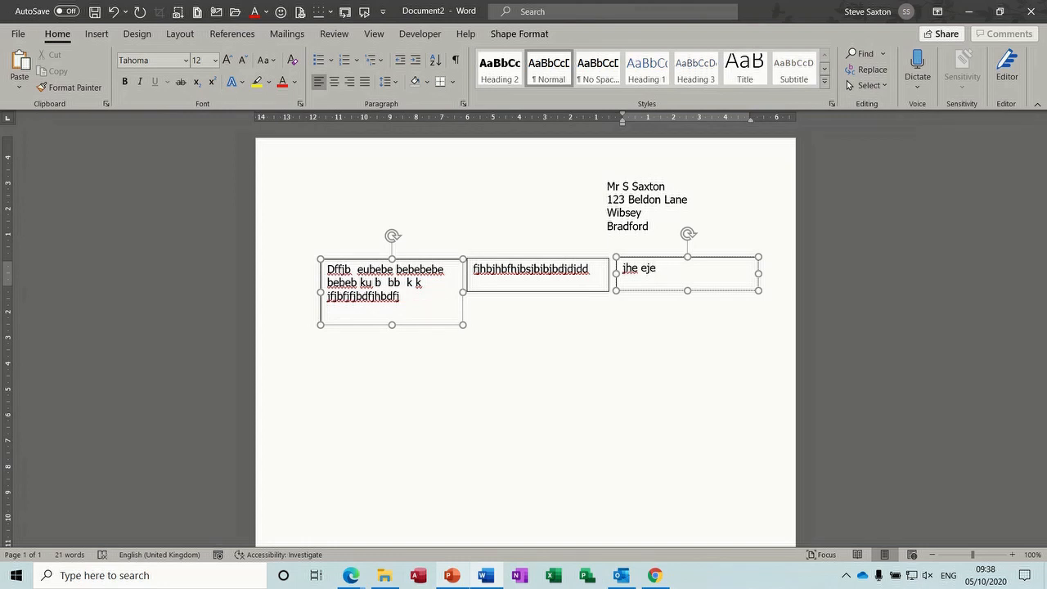
{"action": "left_click", "coordinate": [527, 286]}
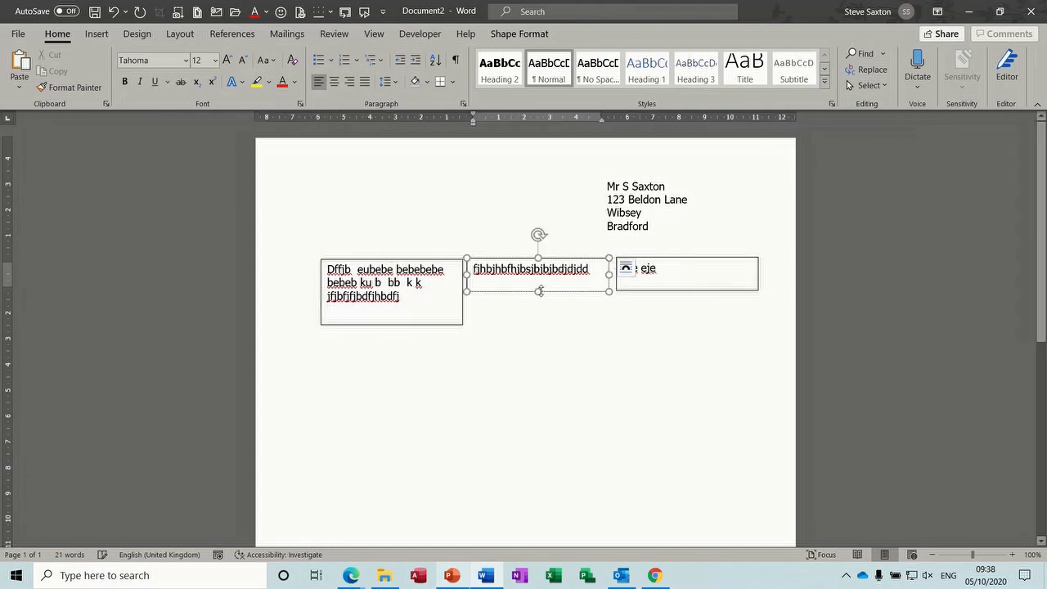
{"action": "left_click_drag", "start_coordinate": [538, 292], "coordinate": [538, 321]}
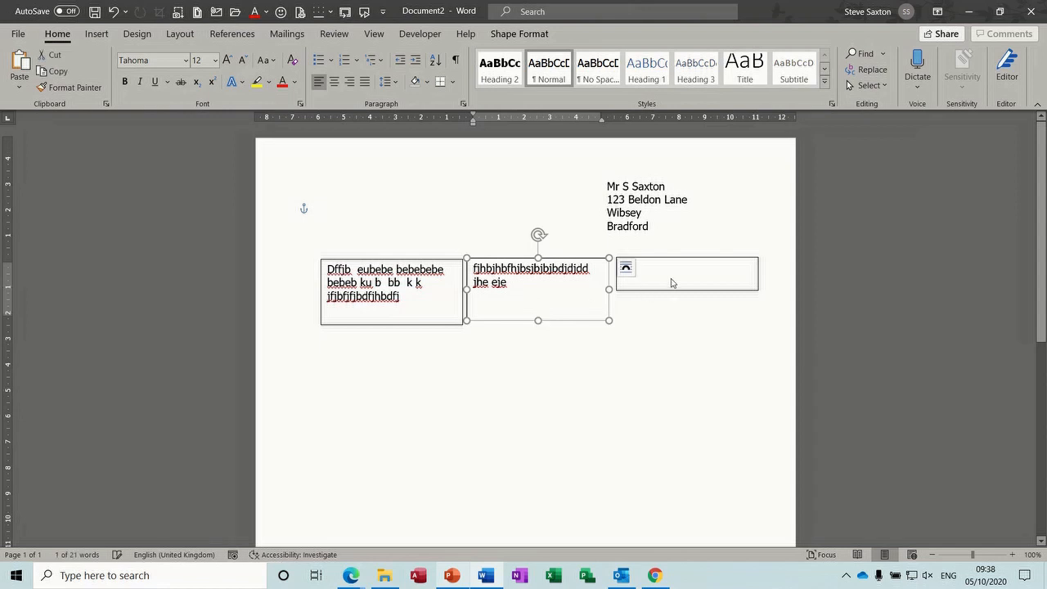
{"action": "left_click_drag", "start_coordinate": [538, 323], "coordinate": [537, 325]}
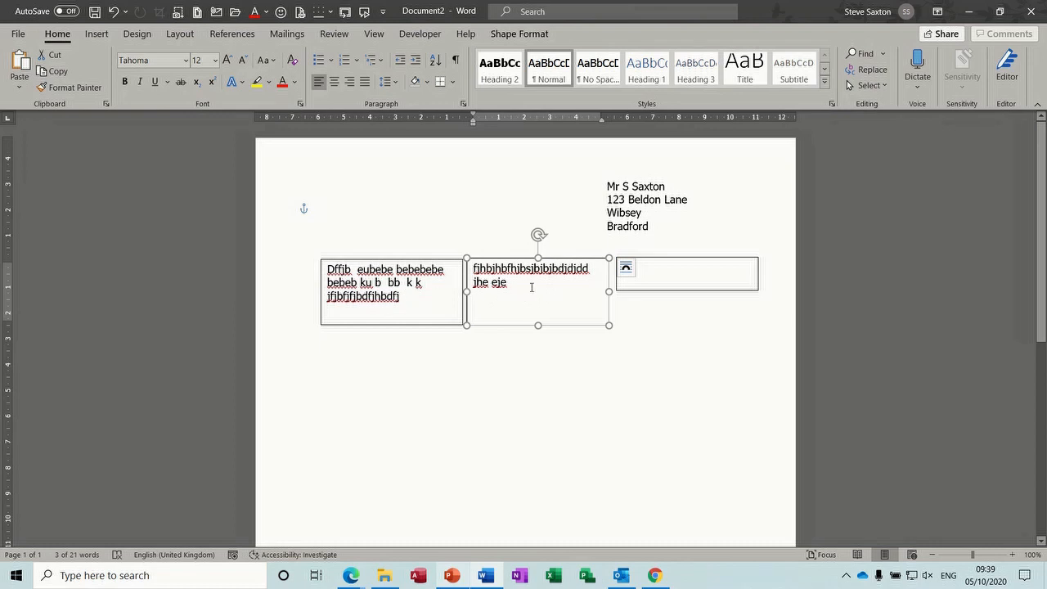
Nudge the address box right and move the middle text box down and right
{"action": "left_click", "coordinate": [650, 199]}
{"action": "left_click_drag", "start_coordinate": [641, 175], "coordinate": [655, 175]}
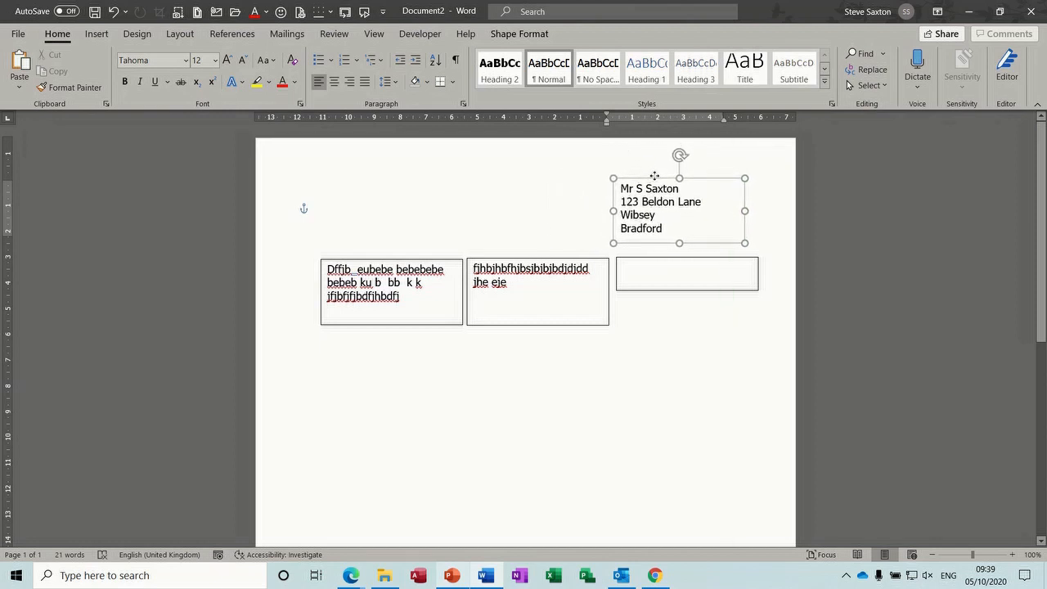
{"action": "left_click", "coordinate": [519, 287]}
{"action": "left_click_drag", "start_coordinate": [510, 326], "coordinate": [541, 432]}
Type 'dfbe' at the start of the lower box's text and move that box up slightly
{"action": "left_click", "coordinate": [409, 297]}
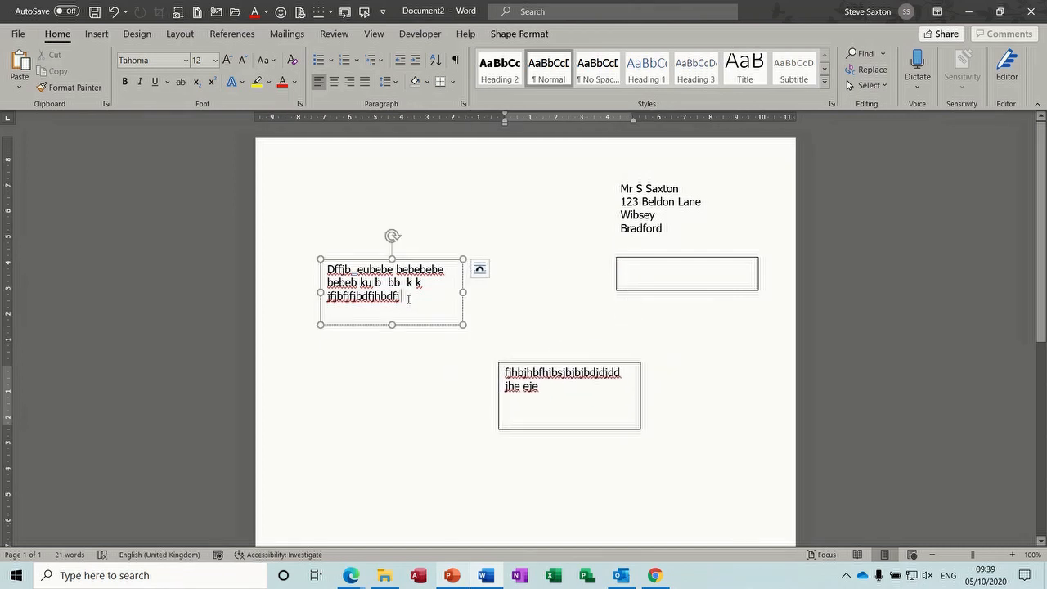
{"action": "left_click", "coordinate": [502, 372]}
{"action": "type", "text": "dfbe"}
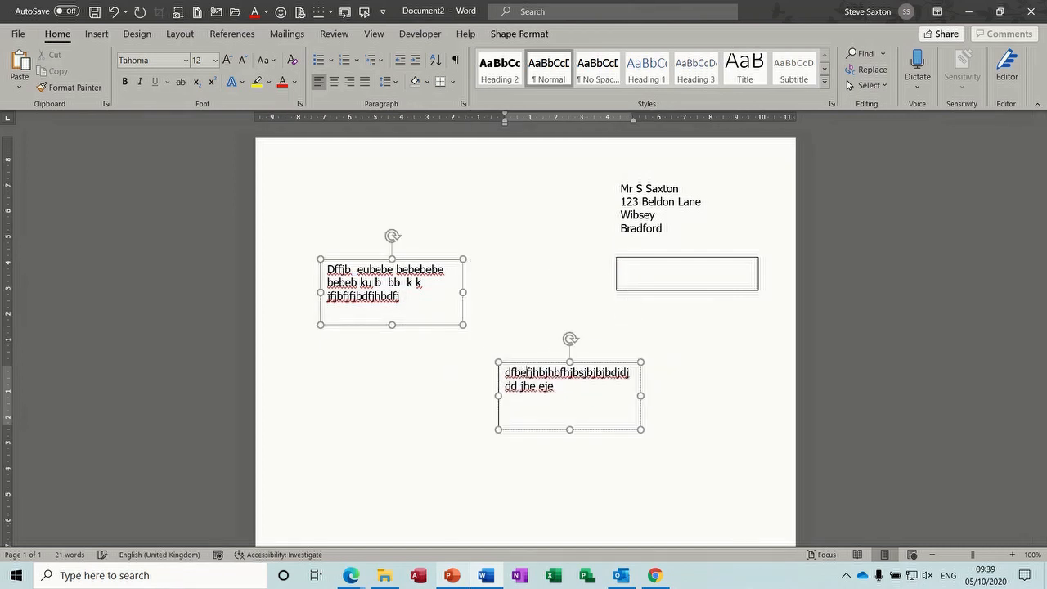
{"action": "left_click", "coordinate": [414, 299]}
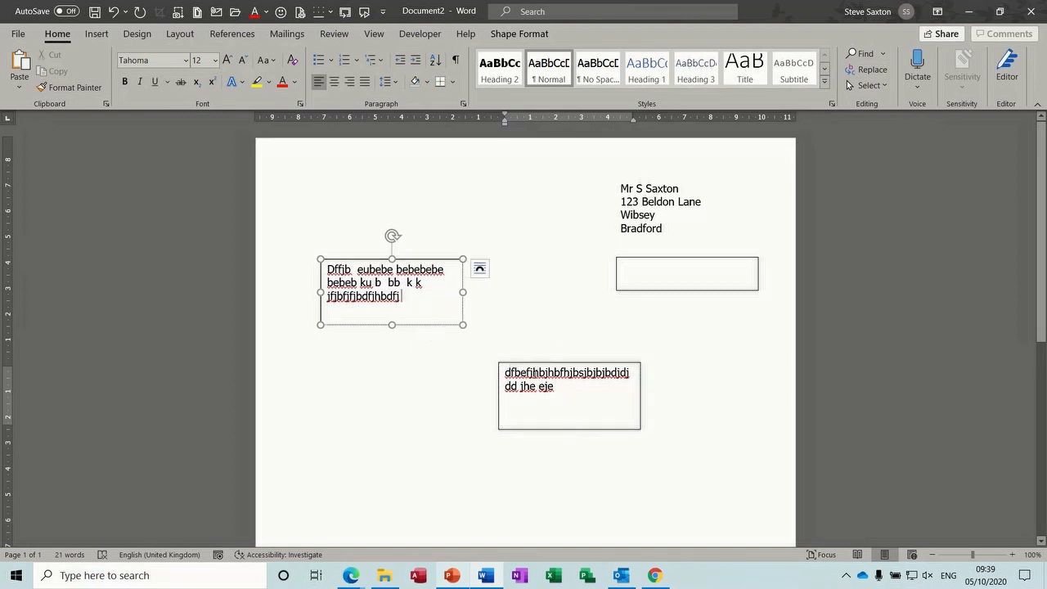
{"action": "left_click", "coordinate": [544, 377]}
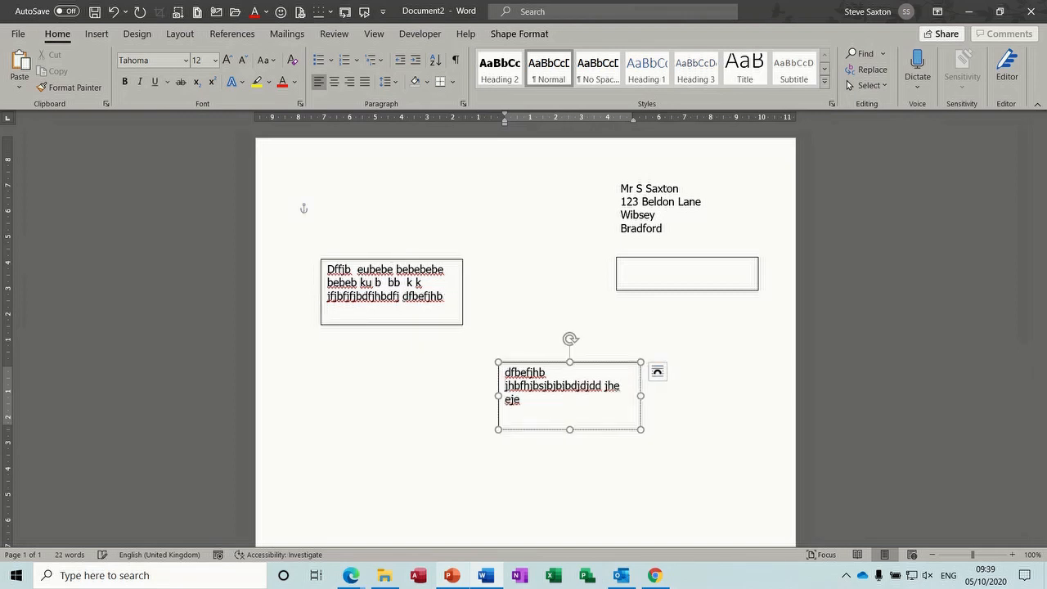
{"action": "left_click", "coordinate": [533, 386]}
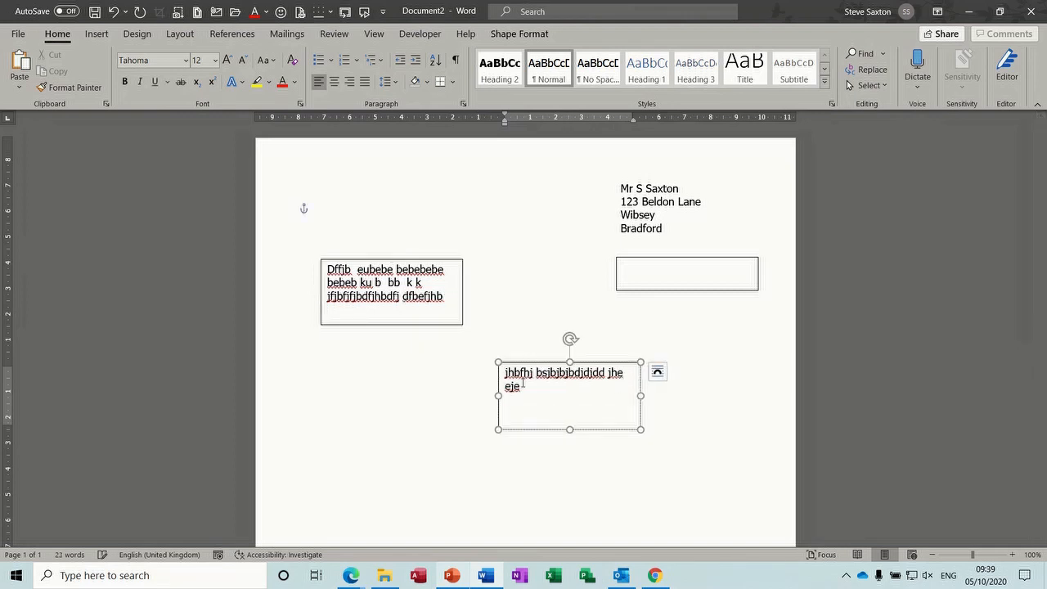
{"action": "left_click", "coordinate": [370, 296]}
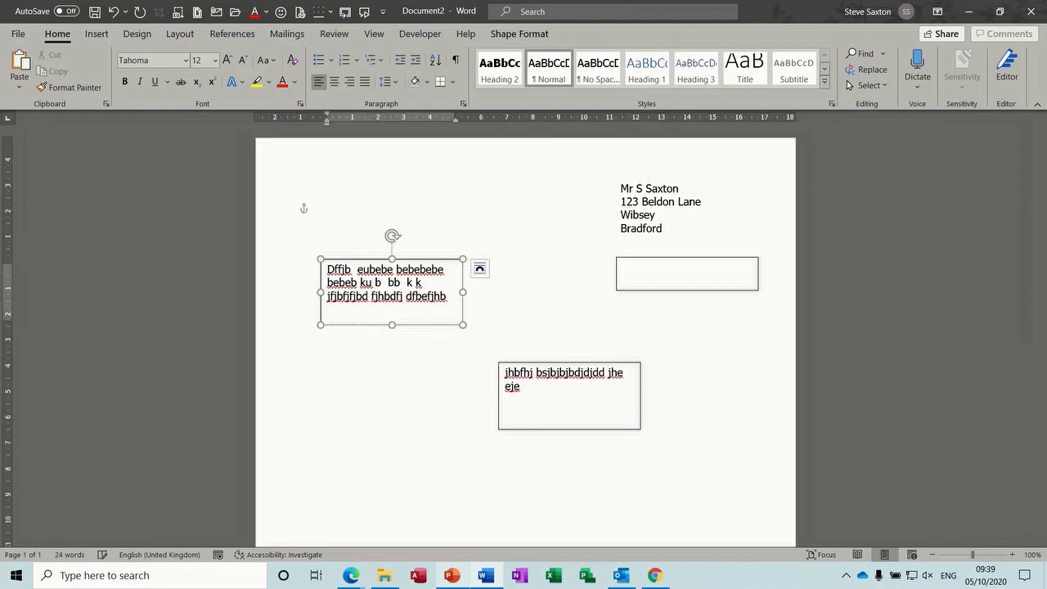
{"action": "left_click", "coordinate": [546, 395]}
{"action": "mouse_move", "coordinate": [544, 363]}
{"action": "left_mouse_down"}
{"action": "mouse_move", "coordinate": [602, 367]}
{"action": "mouse_move", "coordinate": [531, 293]}
{"action": "mouse_move", "coordinate": [545, 344]}
{"action": "left_mouse_up"}
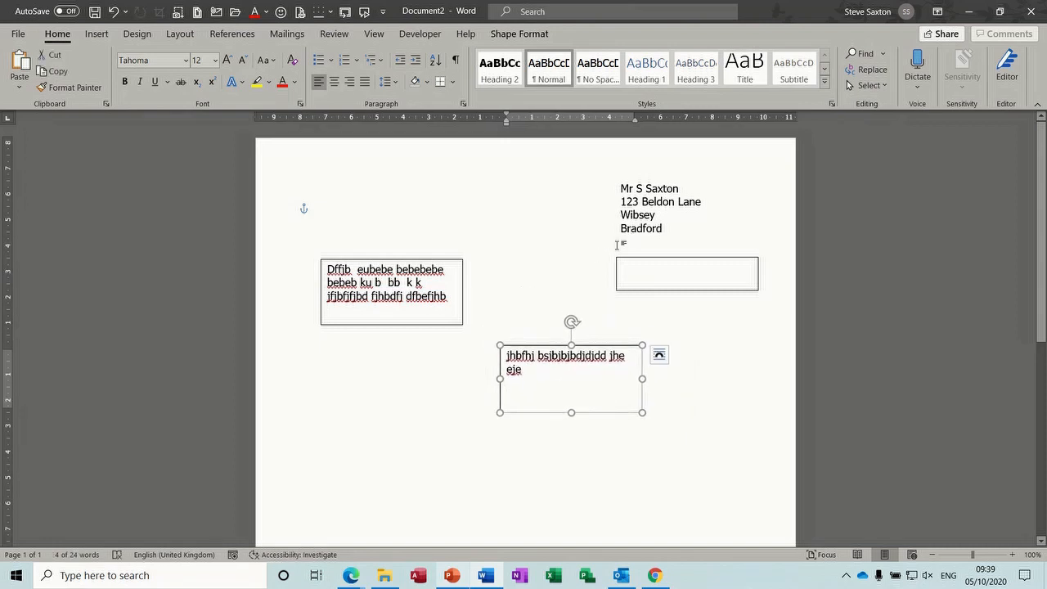
Delete all sample text, discard the practice document unsaved, and open blank Document3
{"action": "key", "text": "ctrl+a"}
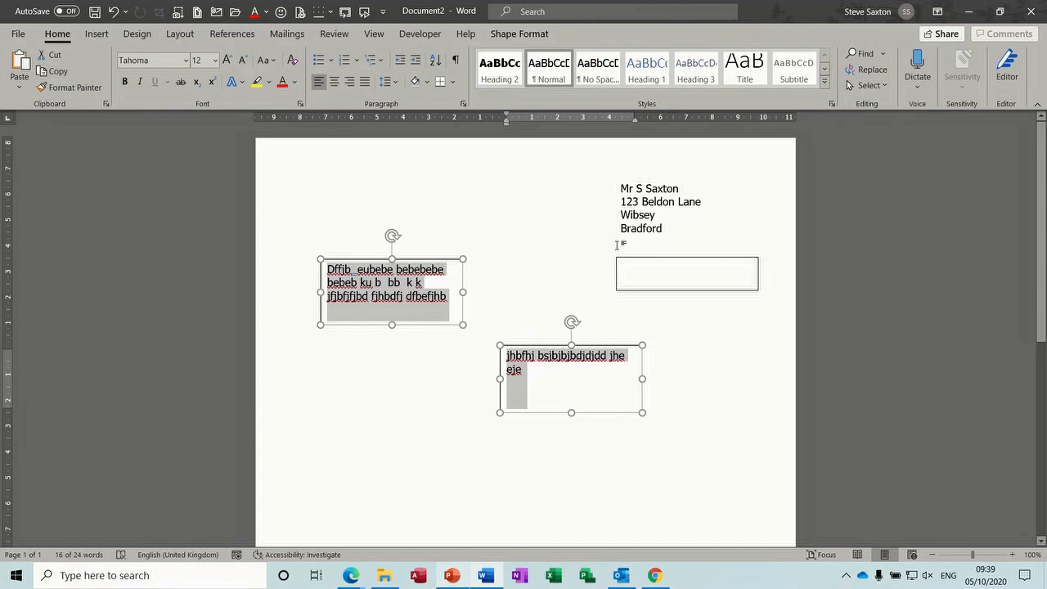
{"action": "key", "text": "Delete"}
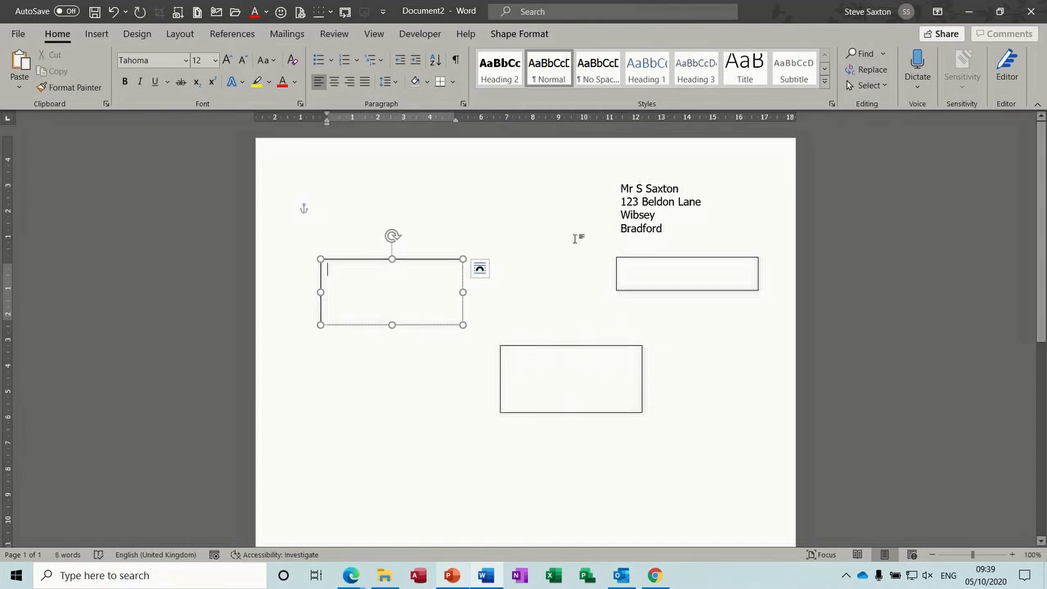
{"action": "key", "text": "alt+F4"}
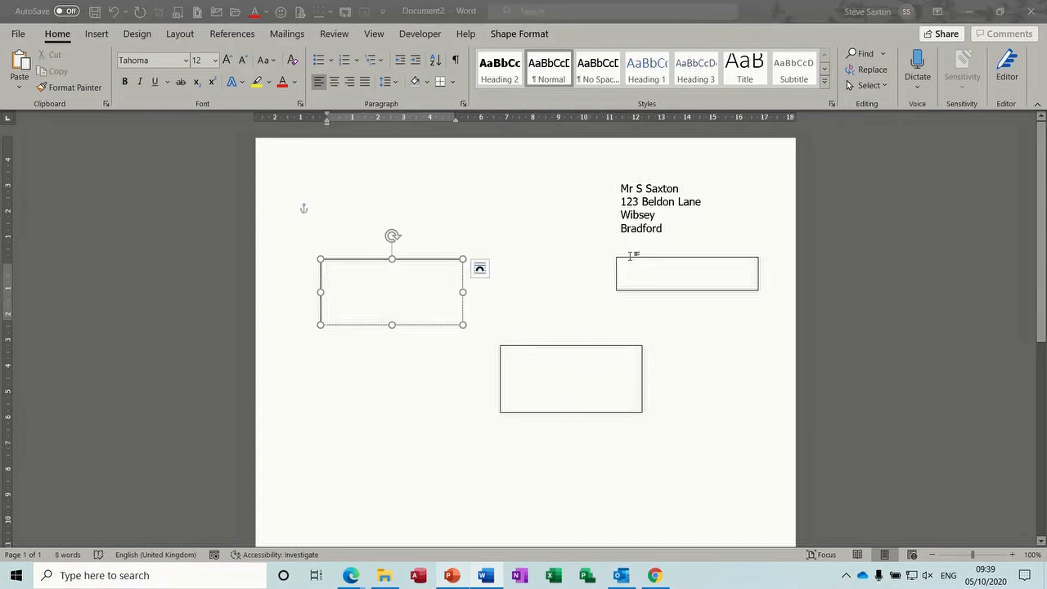
{"action": "left_click", "coordinate": [579, 363]}
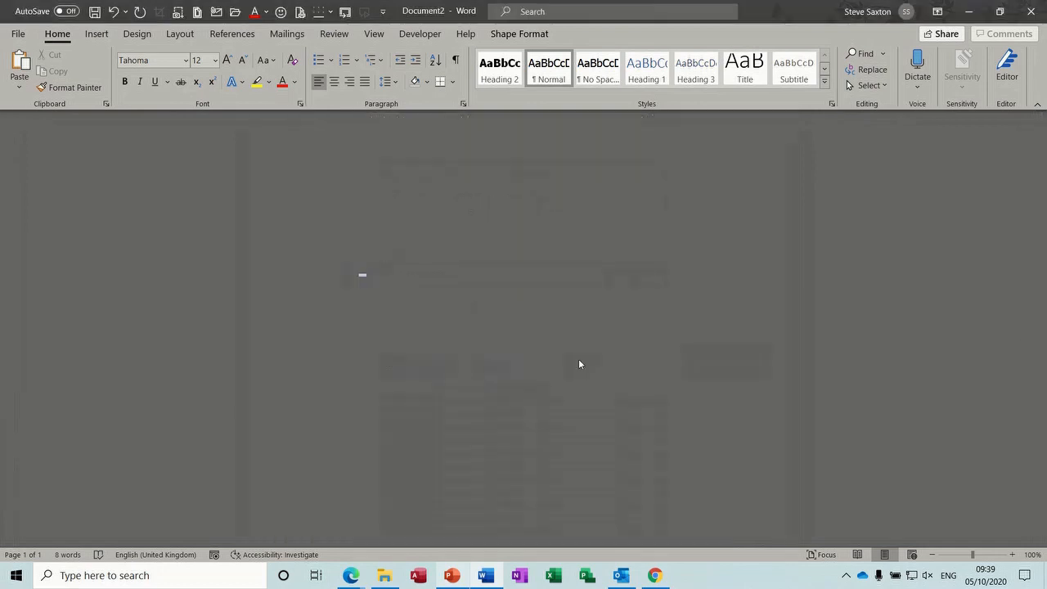
{"action": "key", "text": "ctrl+n"}
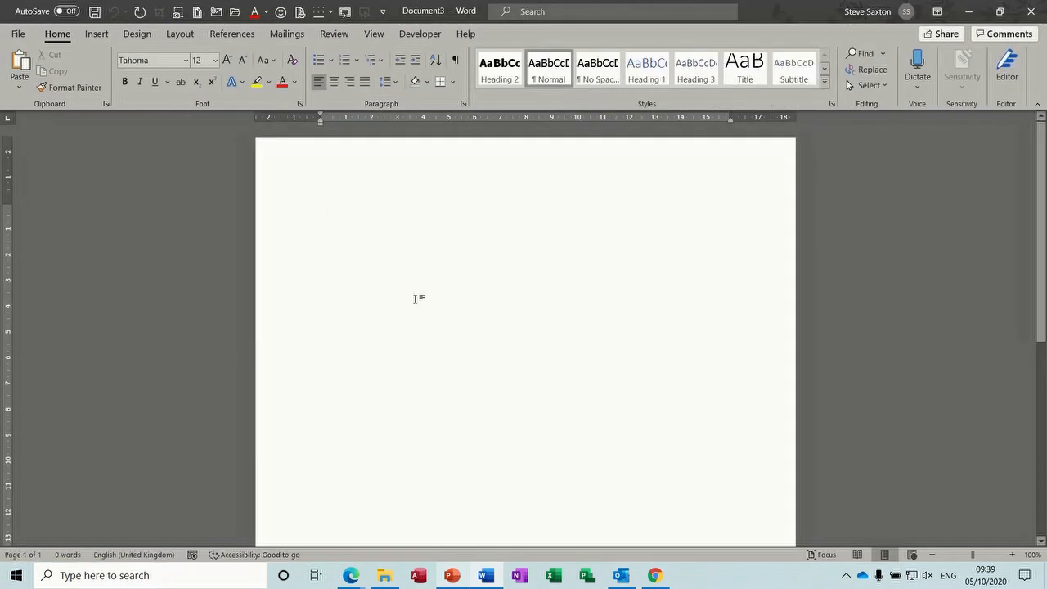
Insert a three-column, one-row table and type placeholder text in the first cell
{"action": "left_click", "coordinate": [96, 34]}
{"action": "left_click", "coordinate": [101, 87]}
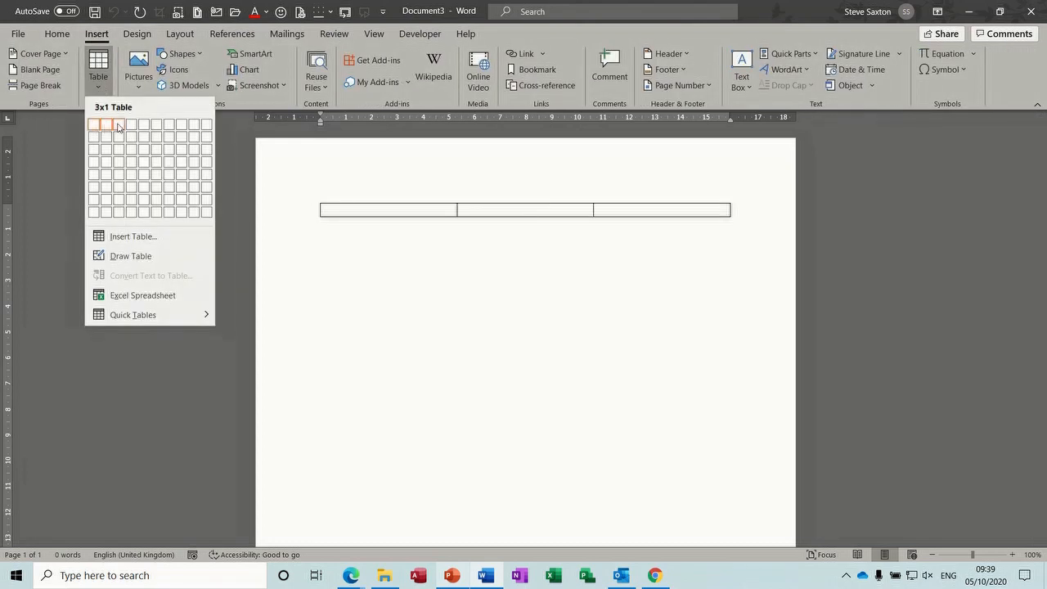
{"action": "left_click", "coordinate": [119, 125]}
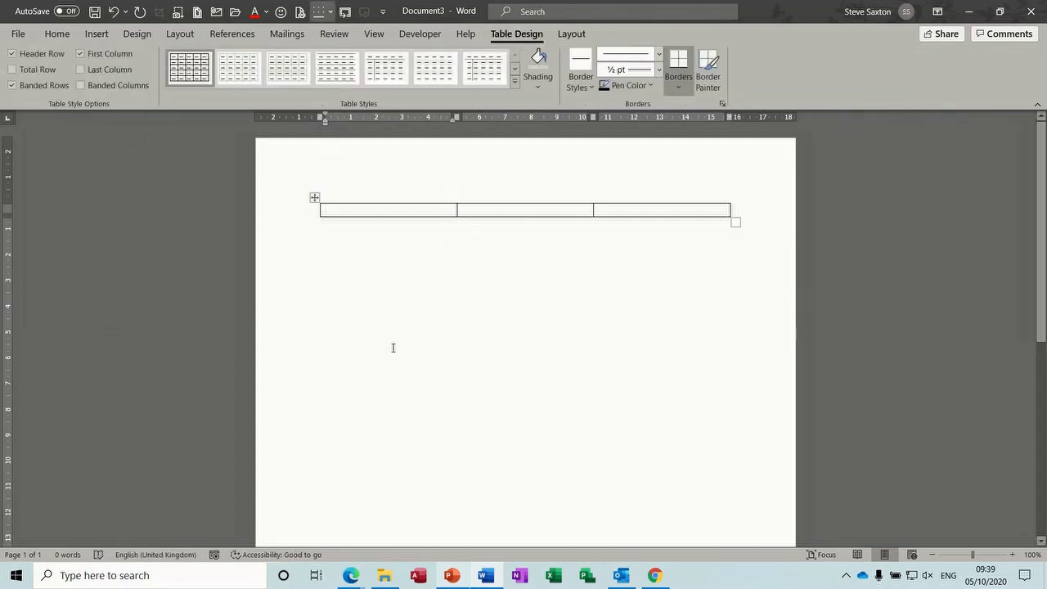
{"action": "type", "text": "Ff jb webwefjbwe fjh"}
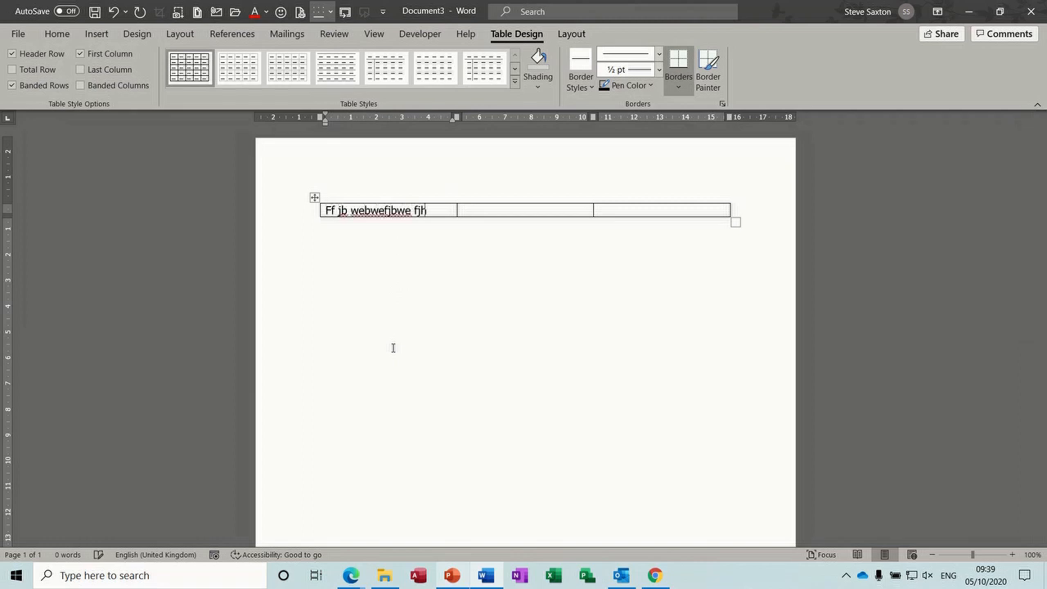
{"action": "type", "text": "bwf jbwf jwefjbwe fjbwefjhwe fjwb efjwef jwwewefw"}
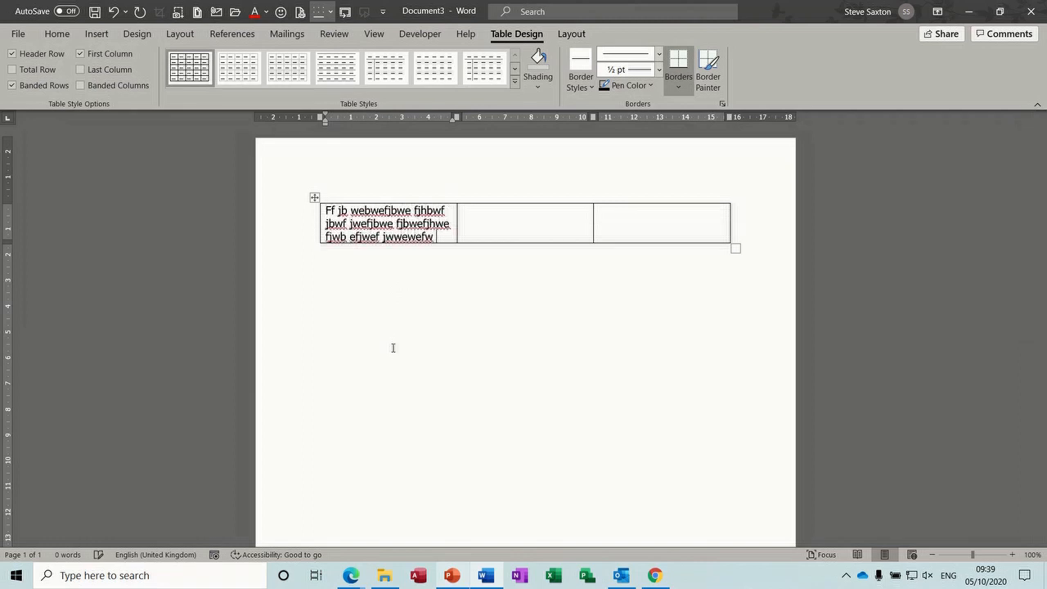
Fill the second and third cells with placeholder text, then add new rows below the table
{"action": "left_click", "coordinate": [485, 222]}
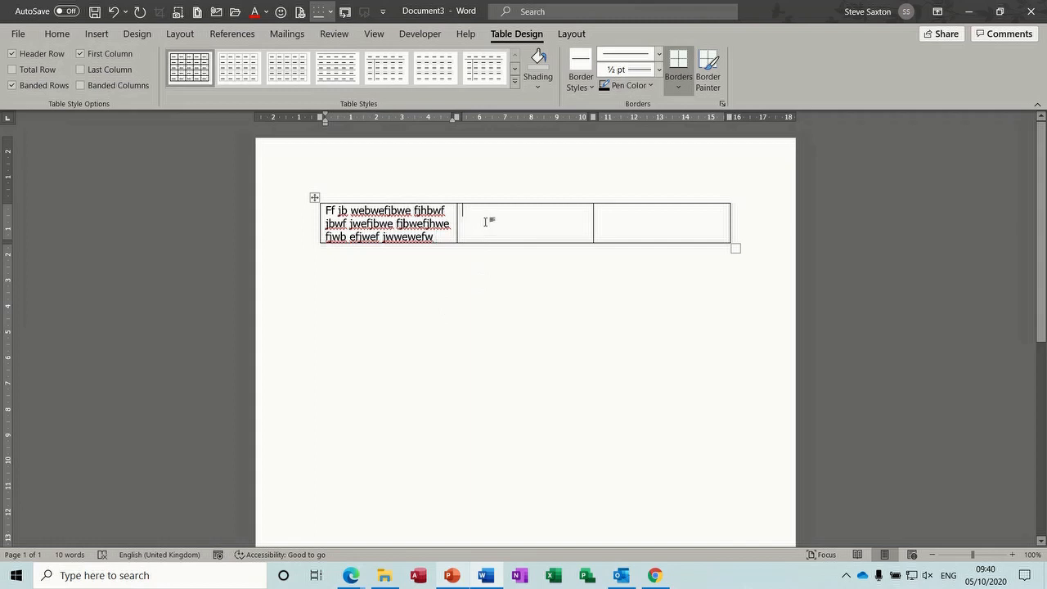
{"action": "type", "text": "Weeifuhwefue b rb b fjbefb"}
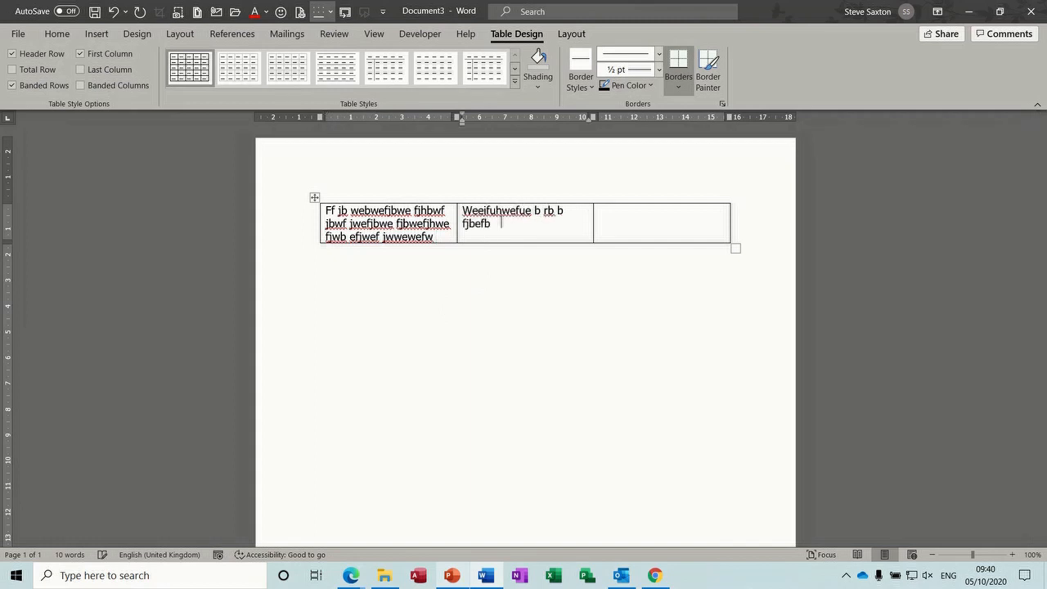
{"action": "type", "text": "j fje fbj bfjb fjbf j"}
{"action": "left_click", "coordinate": [639, 219]}
{"action": "type", "text": "Effb fb j rjb"}
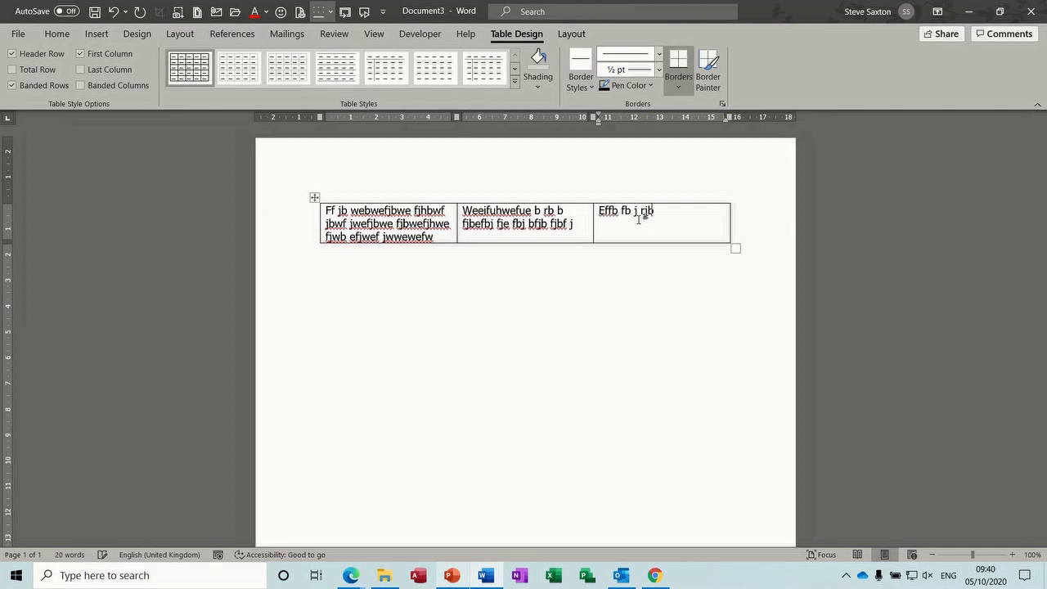
{"action": "type", "text": "fbj brb jb fbfbjhfbejbjbfjbjbj"}
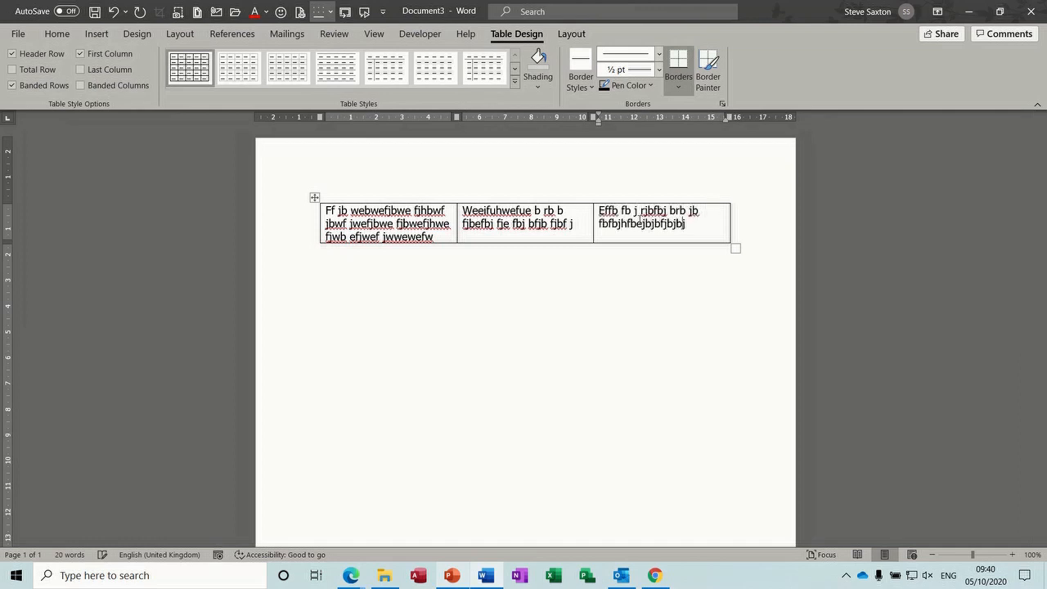
{"action": "type", "text": "bjfbfjbfjfbfbf"}
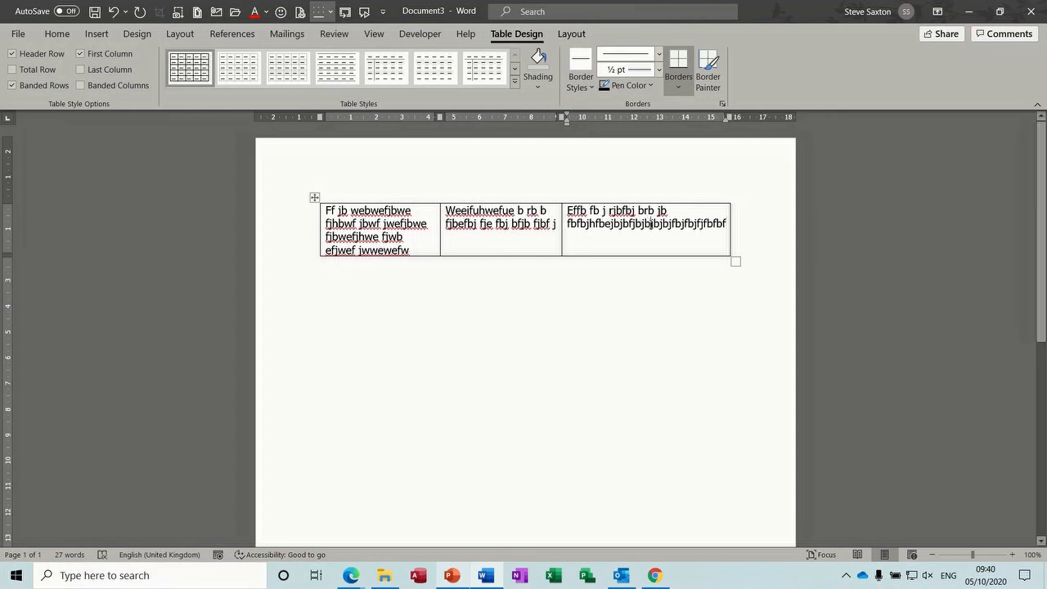
{"action": "left_click", "coordinate": [651, 223]}
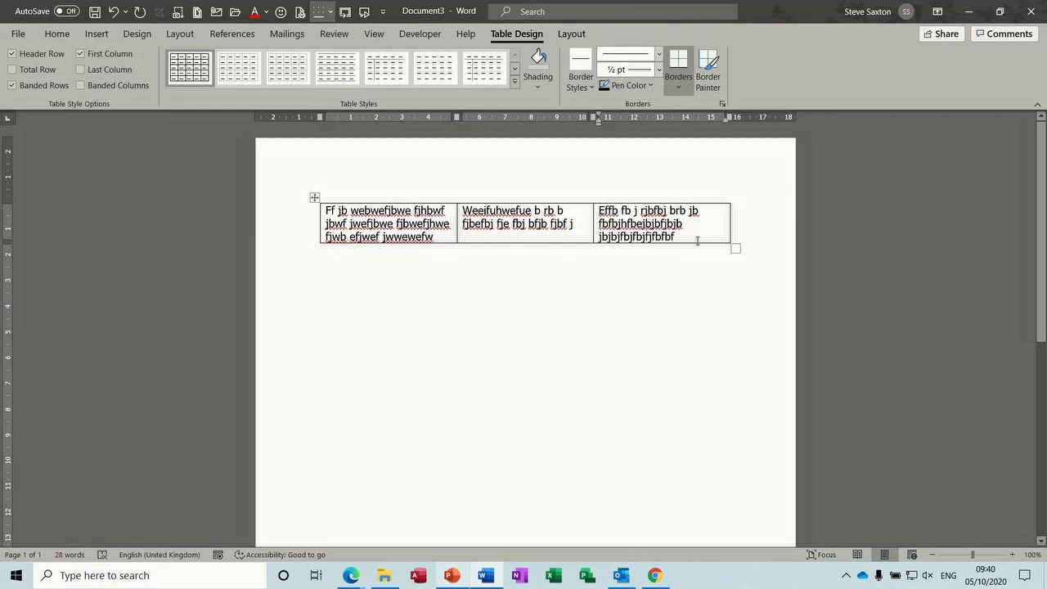
{"action": "key", "text": "Tab"}
{"action": "key", "text": "Tab"}
{"action": "key", "text": "Tab"}
{"action": "key", "text": "Tab"}
{"action": "key", "text": "Tab"}
{"action": "key", "text": "Tab"}
{"action": "key", "text": "Tab"}
{"action": "key", "text": "Tab"}
{"action": "key", "text": "Tab"}
{"action": "key", "text": "Tab"}
{"action": "key", "text": "Tab"}
{"action": "key", "text": "Tab"}
{"action": "key", "text": "Tab"}
{"action": "key", "text": "Tab"}
{"action": "key", "text": "Tab"}
{"action": "key", "text": "Tab"}
{"action": "key", "text": "Tab"}
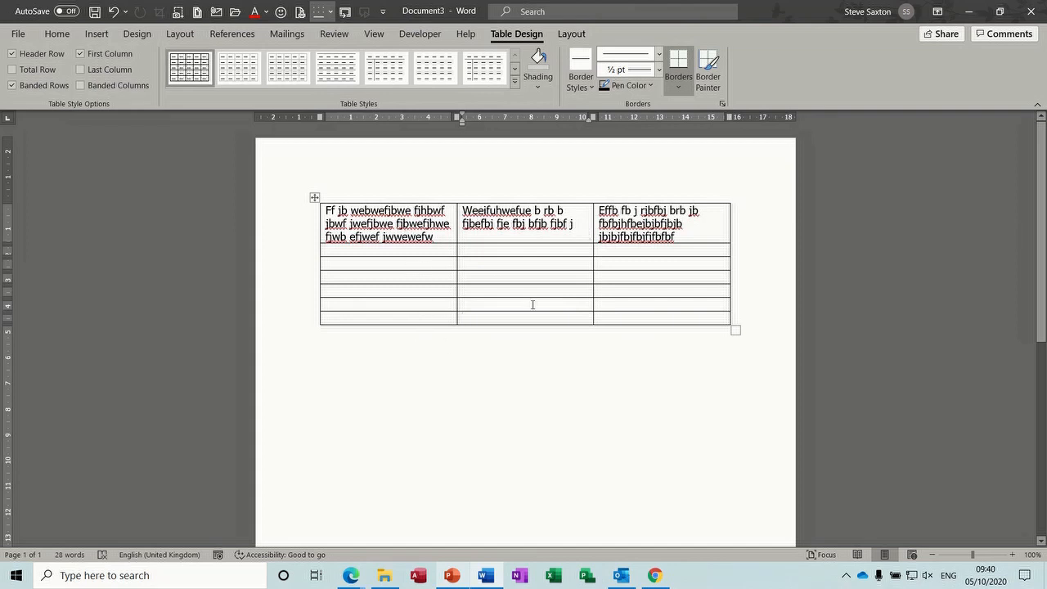
{"action": "left_click", "coordinate": [315, 198]}
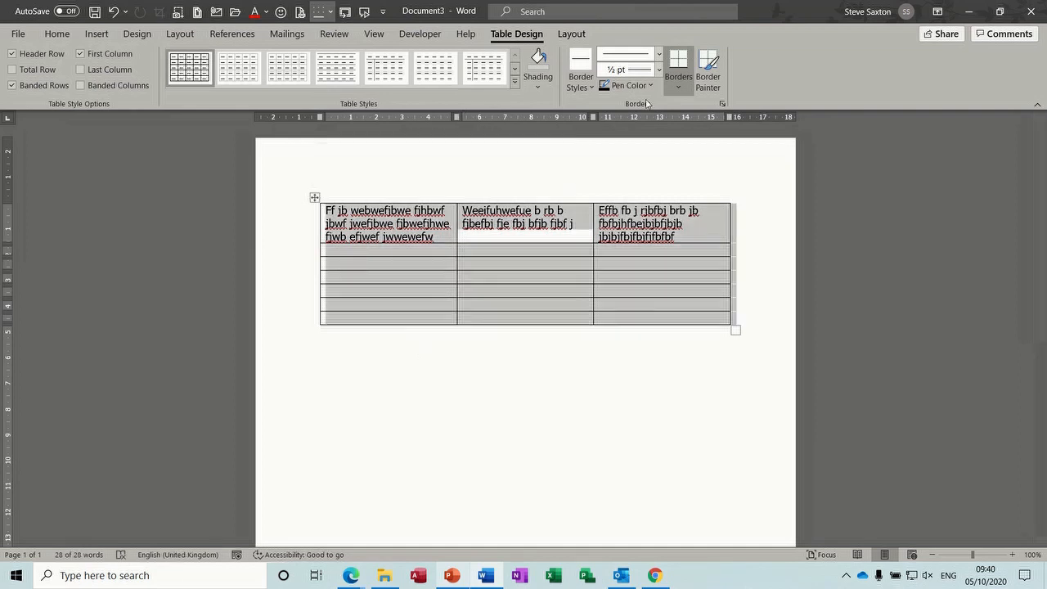
{"action": "left_click", "coordinate": [678, 86]}
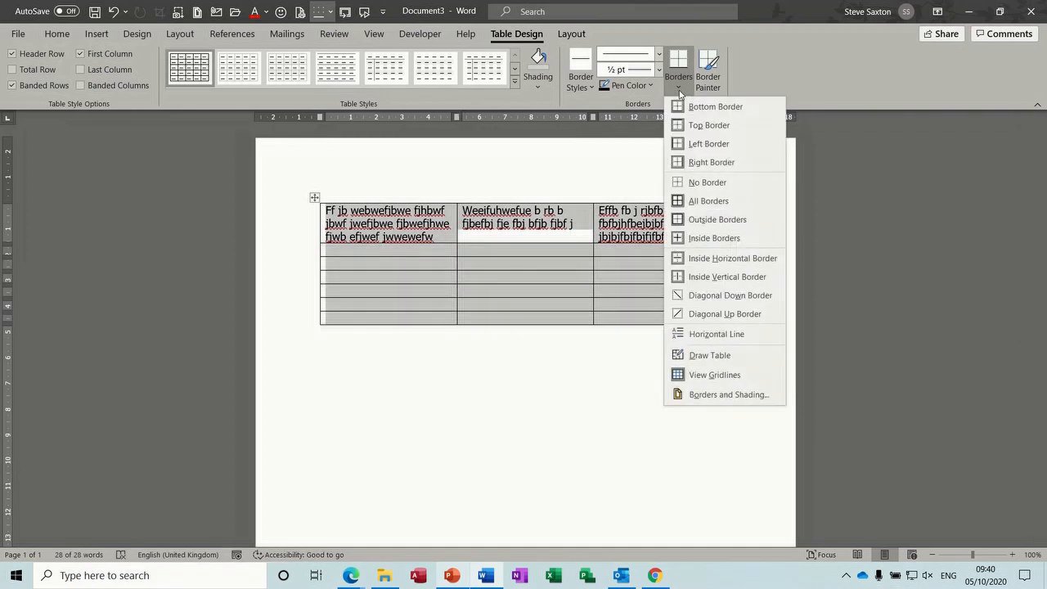
{"action": "left_click", "coordinate": [710, 183]}
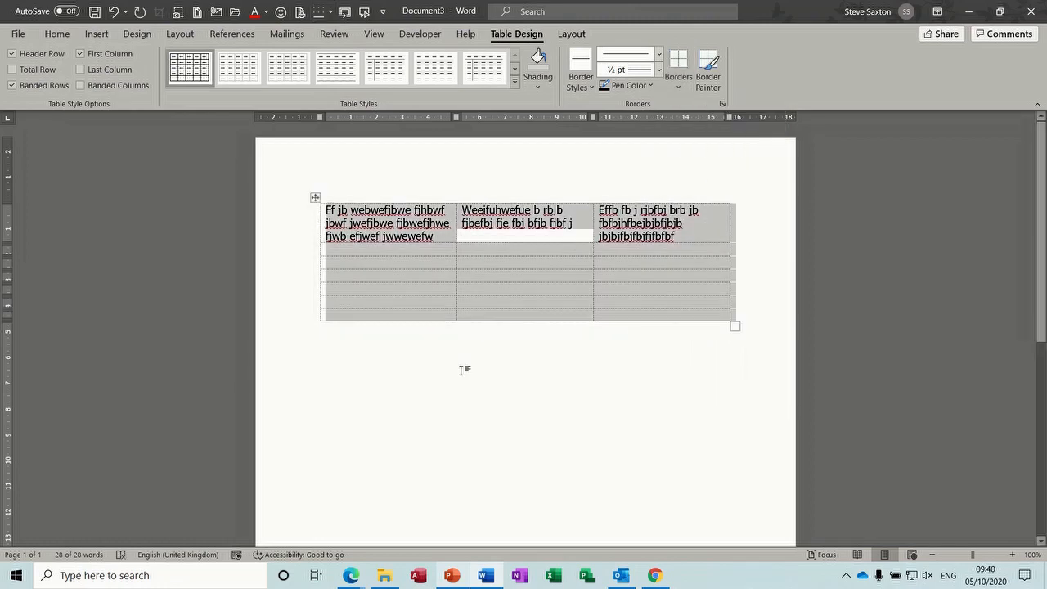
{"action": "left_click", "coordinate": [461, 370]}
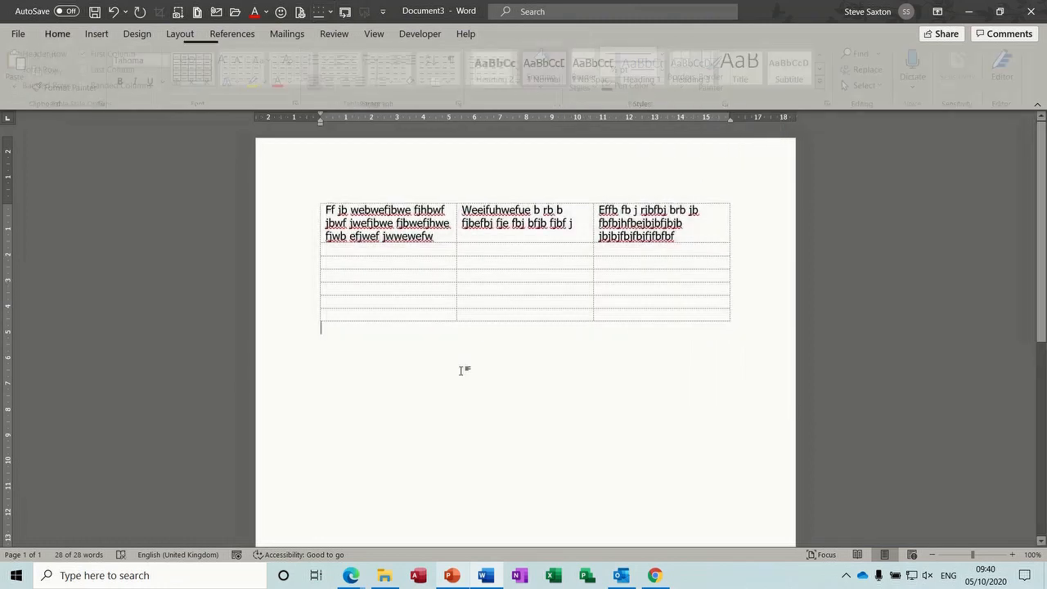
{"action": "left_click", "coordinate": [481, 262]}
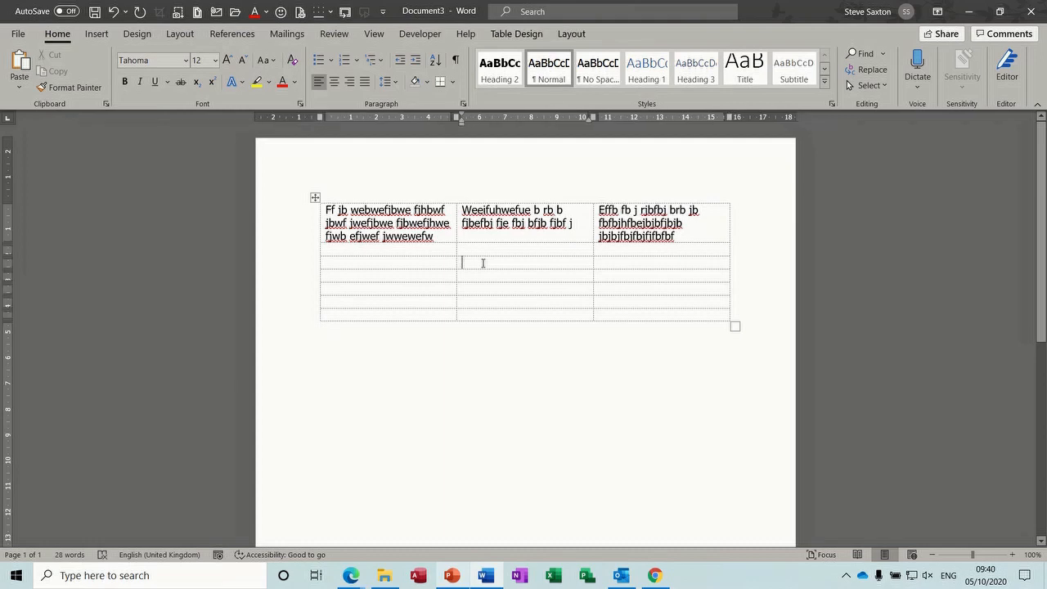
{"action": "left_click", "coordinate": [565, 35]}
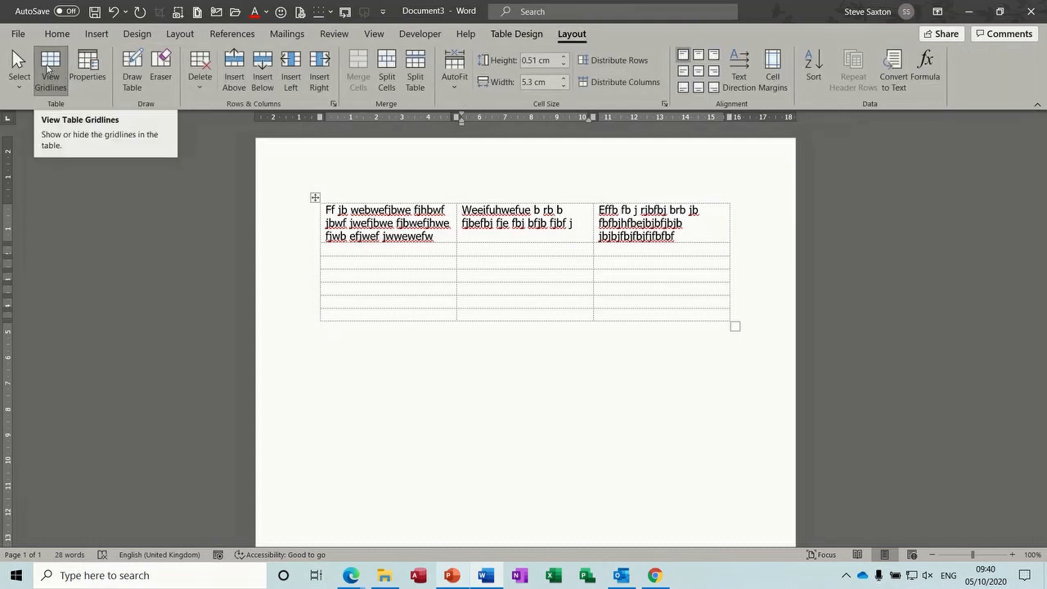
{"action": "left_click", "coordinate": [49, 68]}
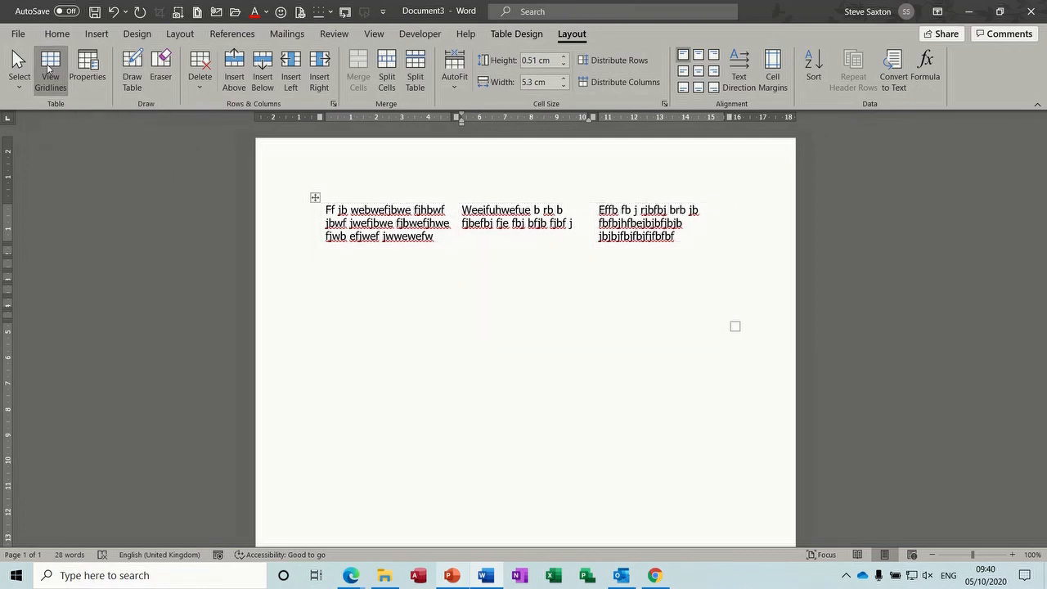
{"action": "left_click", "coordinate": [421, 397]}
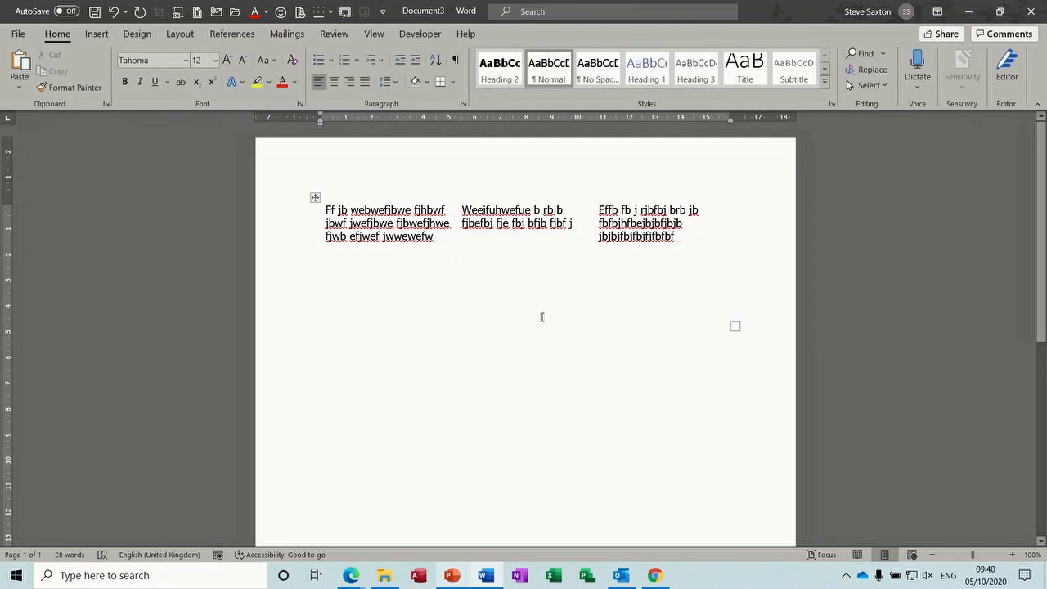
{"action": "left_click", "coordinate": [562, 231]}
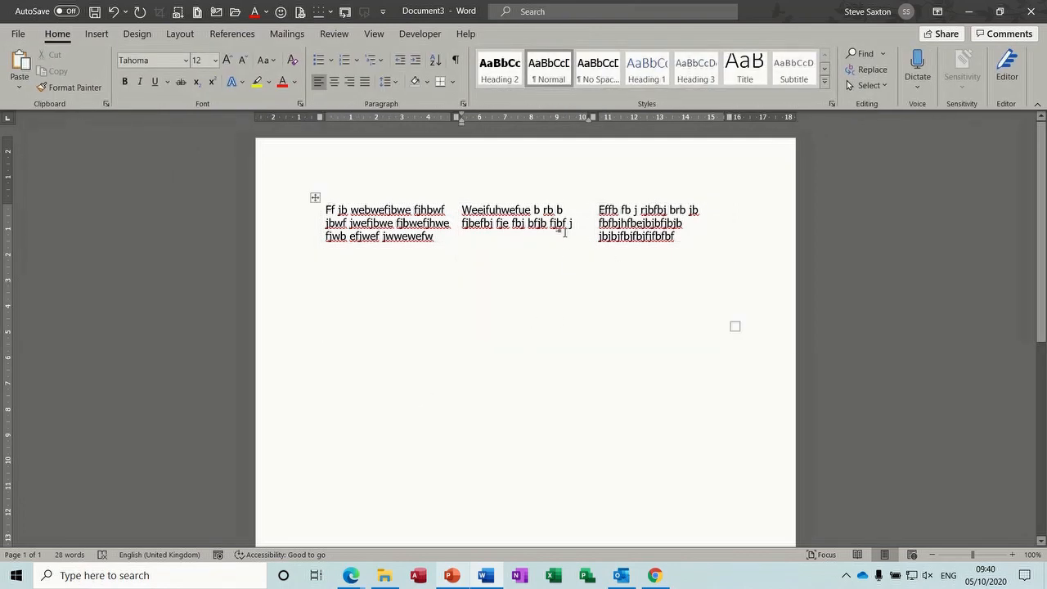
{"action": "left_click", "coordinate": [537, 462]}
{"action": "left_click", "coordinate": [518, 294]}
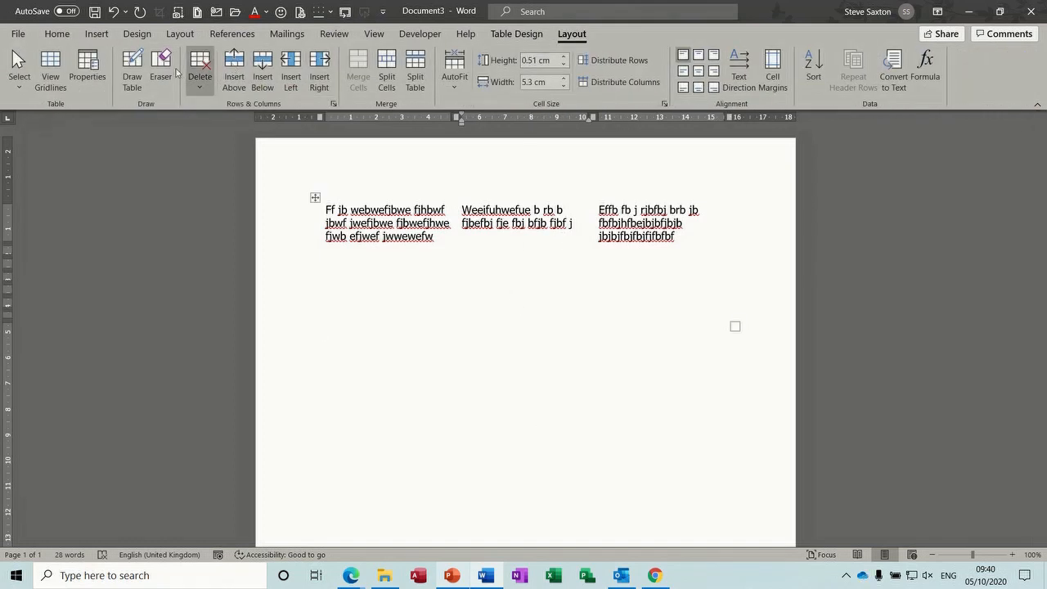
{"action": "left_click", "coordinate": [50, 71]}
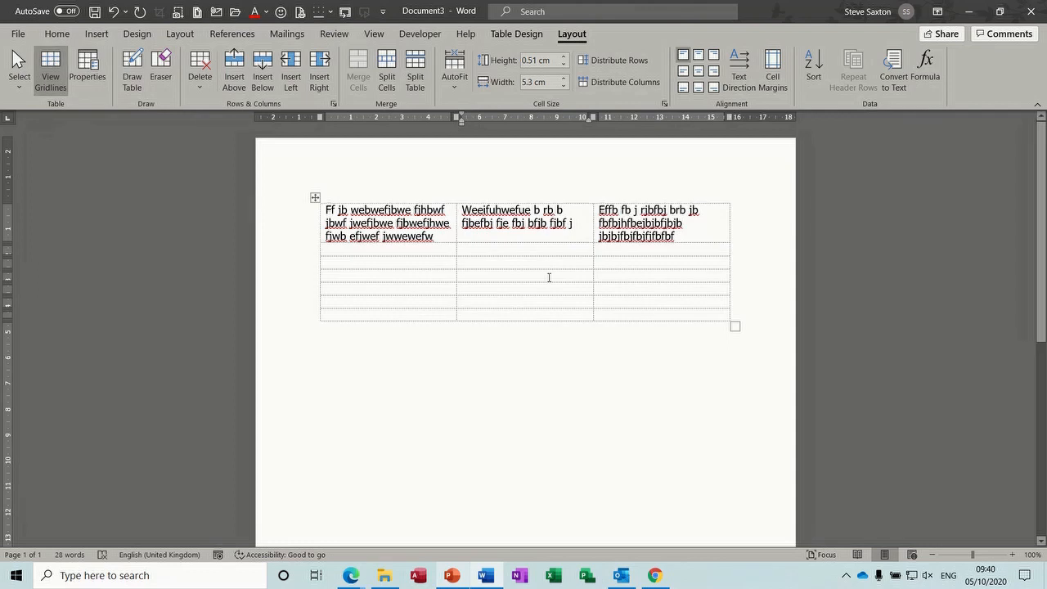
{"action": "left_click", "coordinate": [747, 347]}
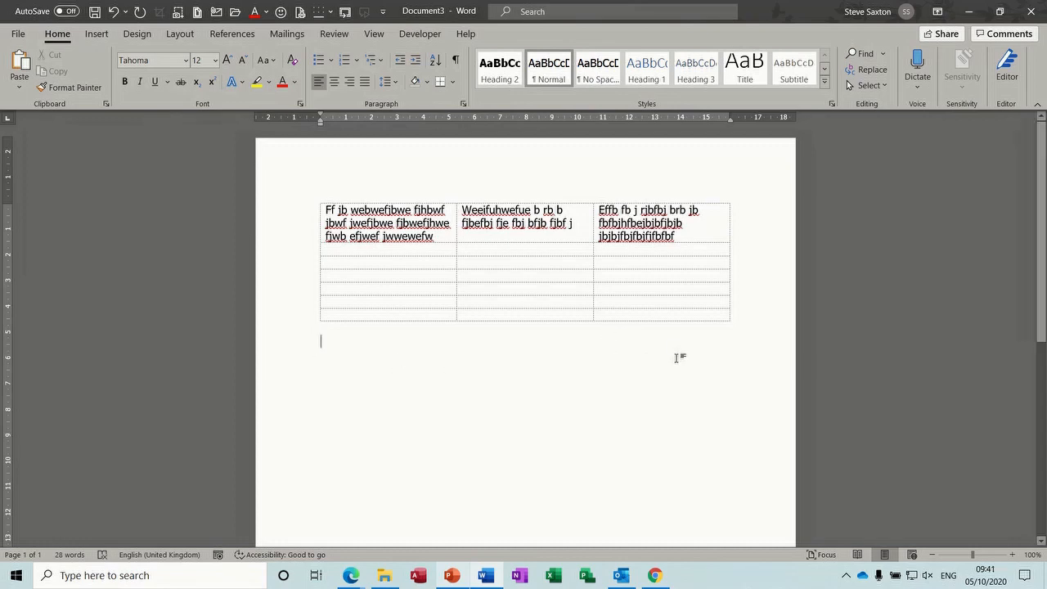
Insert a 3x1 table with the sender's name in cell 1 and the recipient's name started in cell 3
{"action": "left_click", "coordinate": [94, 35]}
{"action": "left_click", "coordinate": [96, 90]}
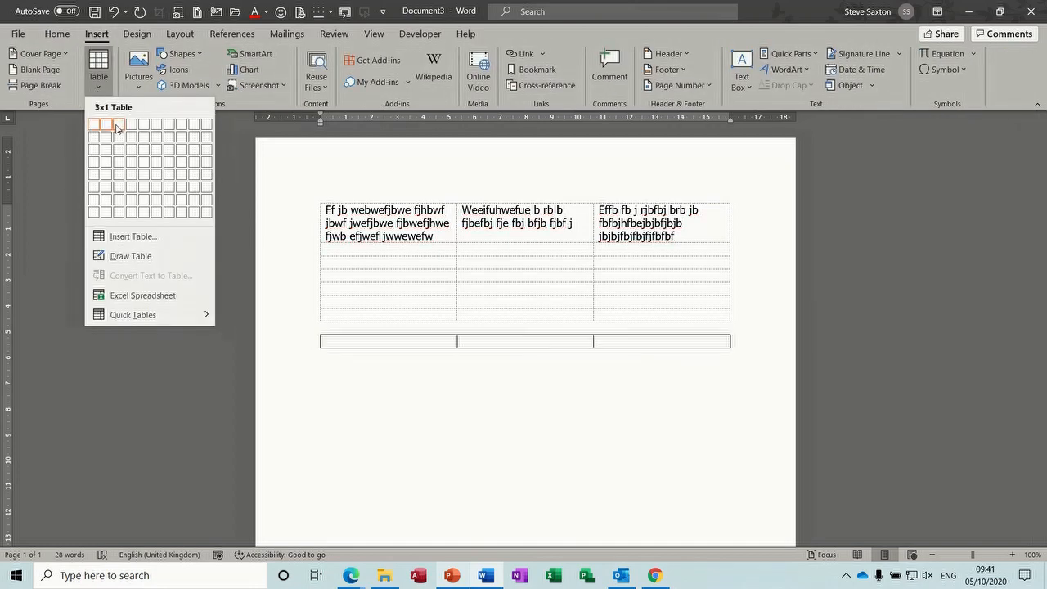
{"action": "left_click", "coordinate": [117, 127]}
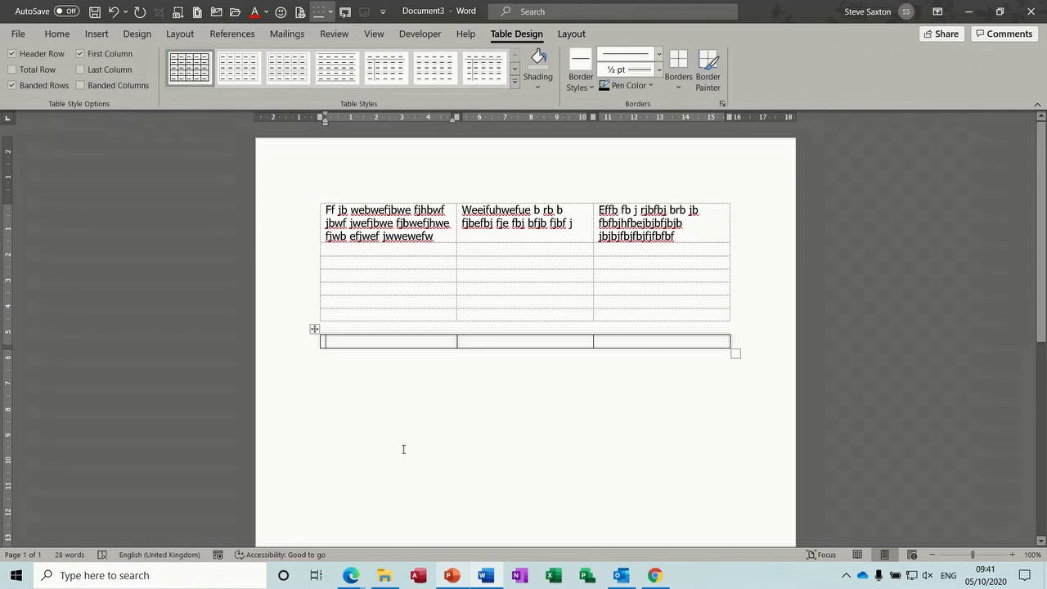
{"action": "type", "text": "Mr S"}
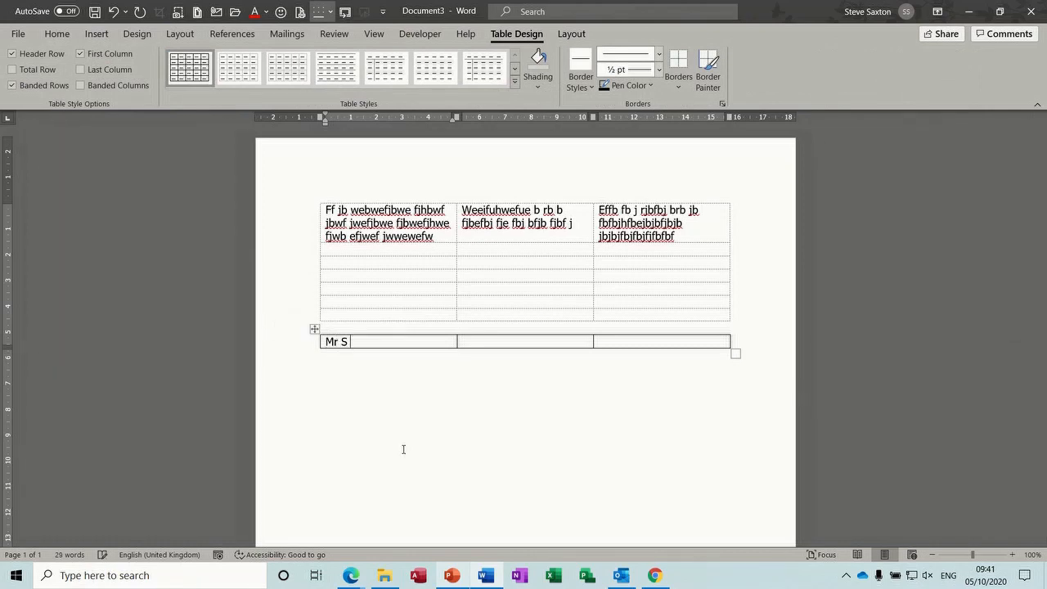
{"action": "type", "text": " Saxton"}
{"action": "key", "text": "Tab"}
{"action": "key", "text": "Tab"}
{"action": "type", "text": "Mr B Green"}
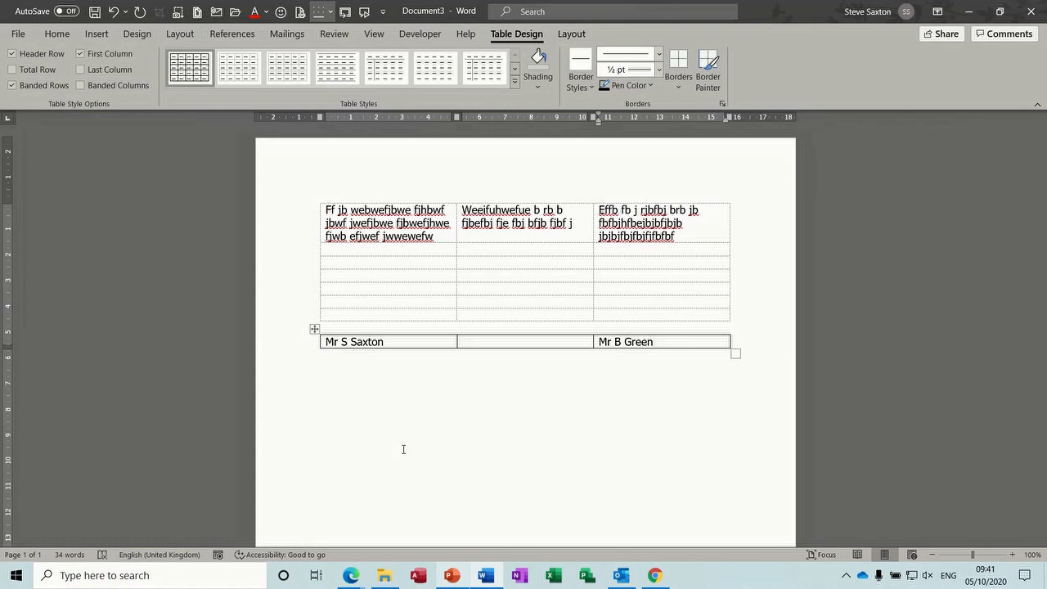
Add the sender's street line below the name, then begin the recipient's street line
{"action": "left_click", "coordinate": [391, 346]}
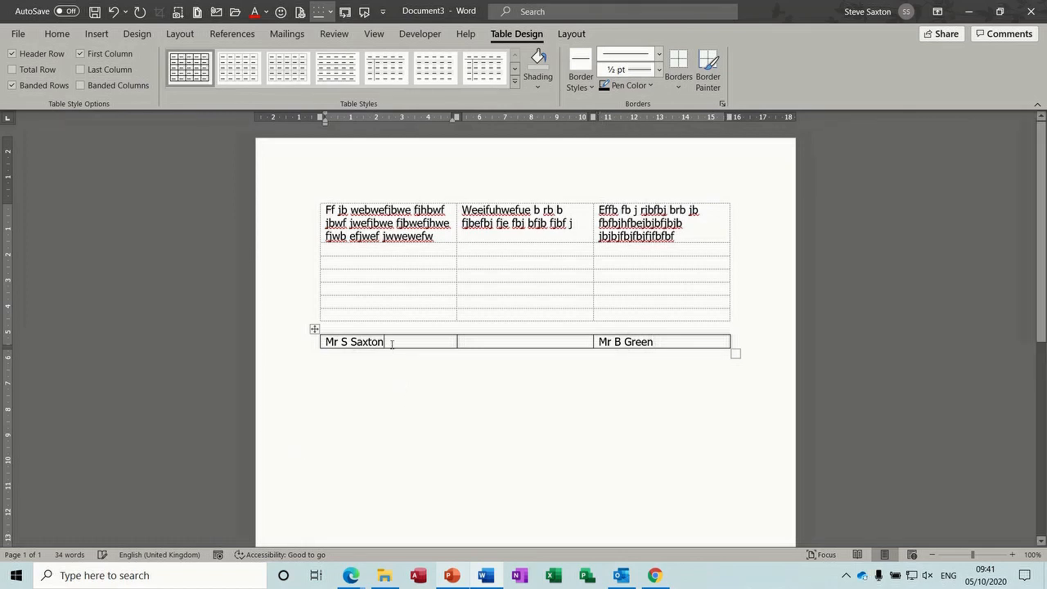
{"action": "key", "text": "Return"}
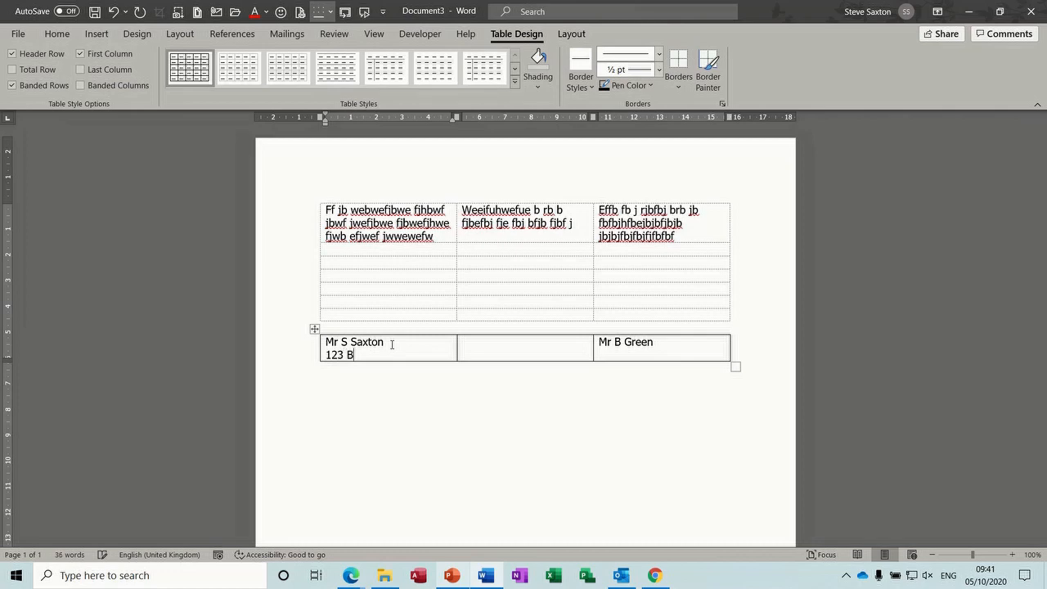
{"action": "key", "text": "Tab"}
{"action": "key", "text": "Tab"}
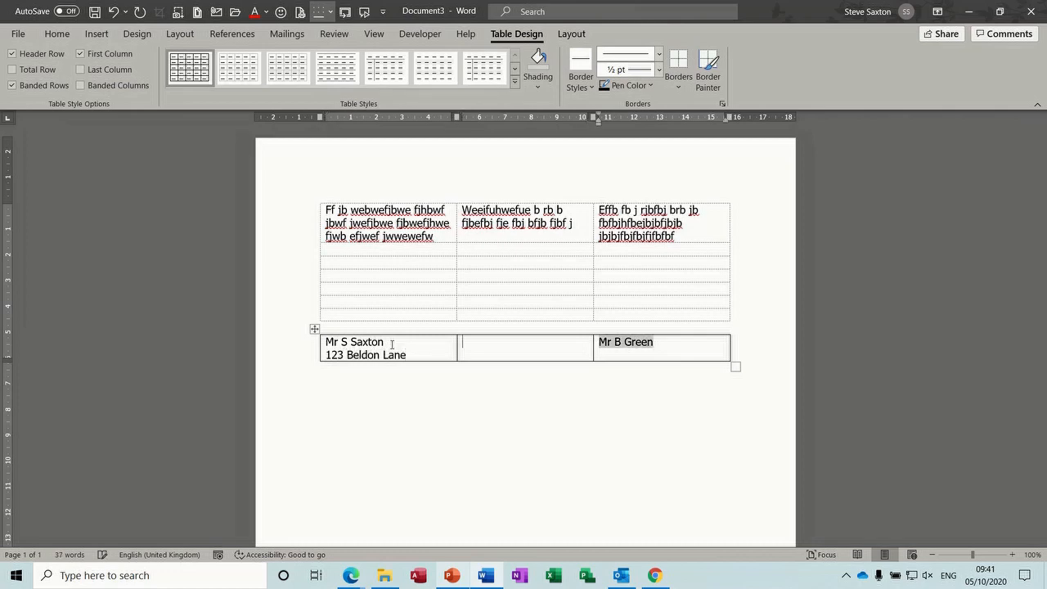
{"action": "left_click", "coordinate": [610, 351]}
{"action": "left_click", "coordinate": [655, 344]}
{"action": "key", "text": "Return"}
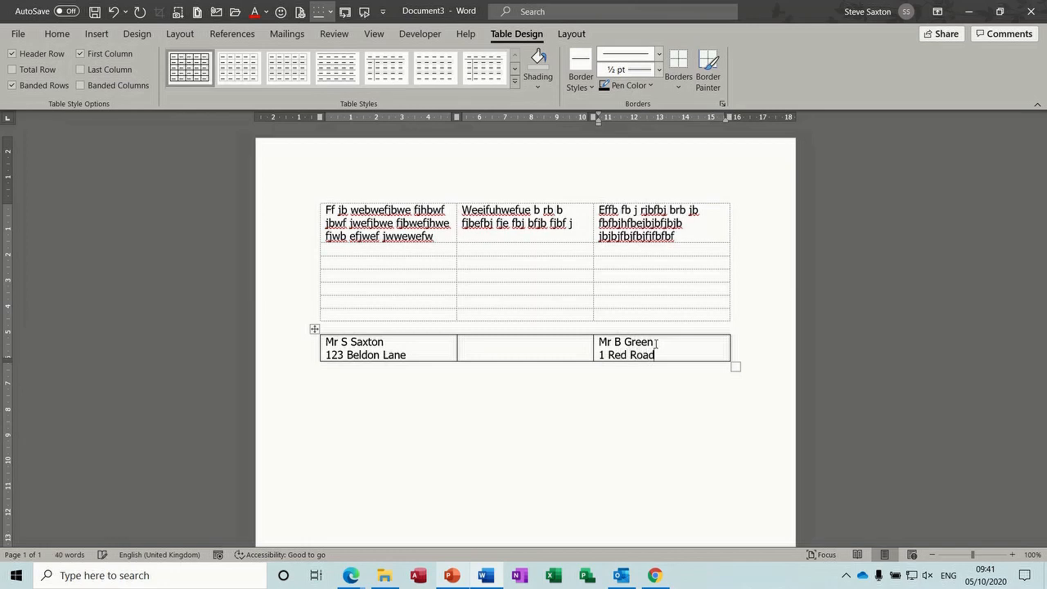
Set the whole address table to No Border, leaving only faint gridlines
{"action": "left_click", "coordinate": [507, 348]}
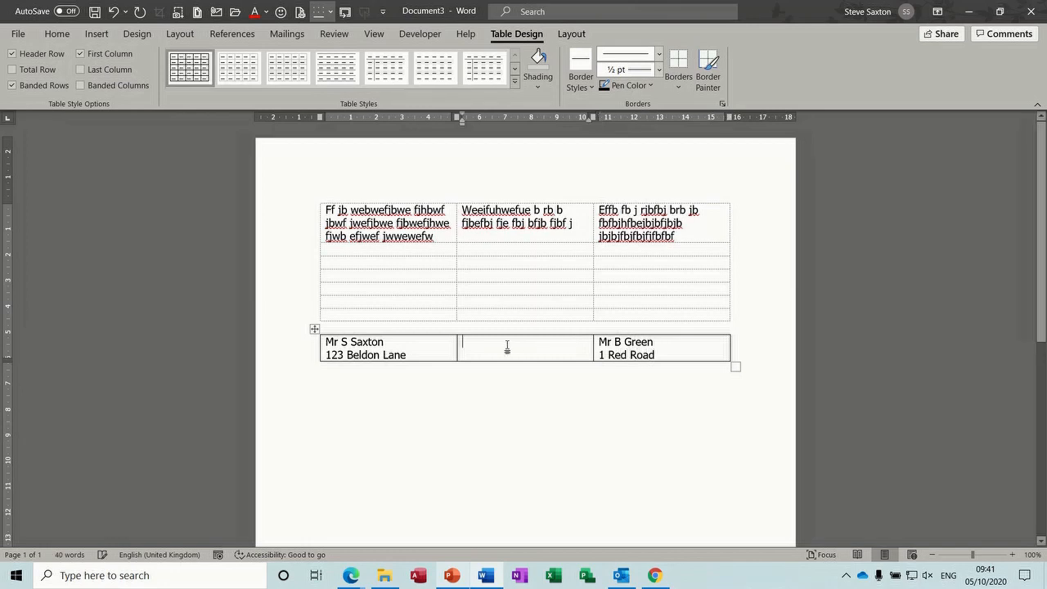
{"action": "left_click", "coordinate": [315, 329]}
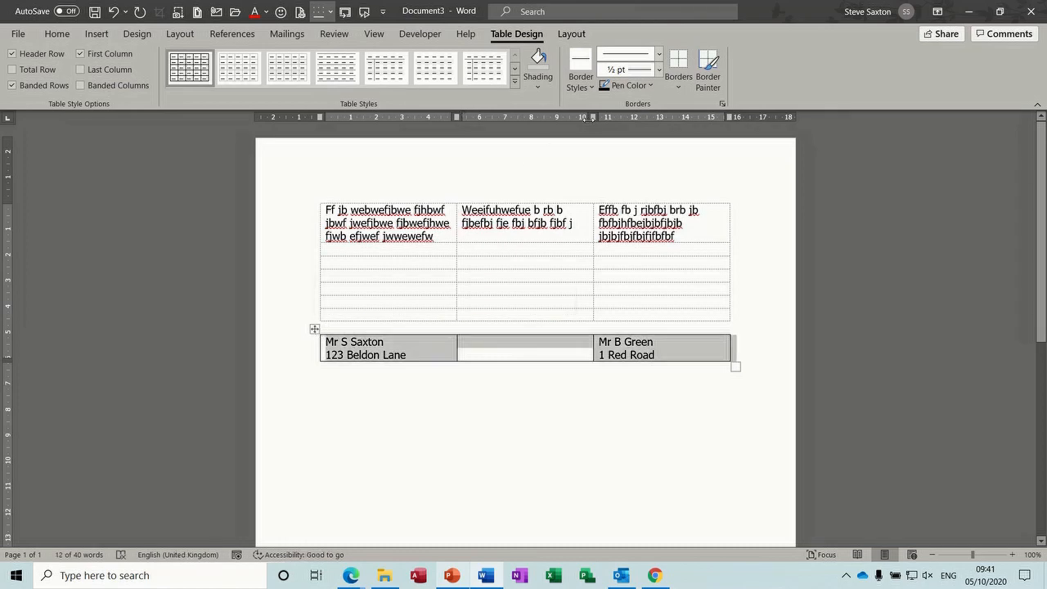
{"action": "left_click", "coordinate": [679, 82]}
{"action": "left_click", "coordinate": [691, 201]}
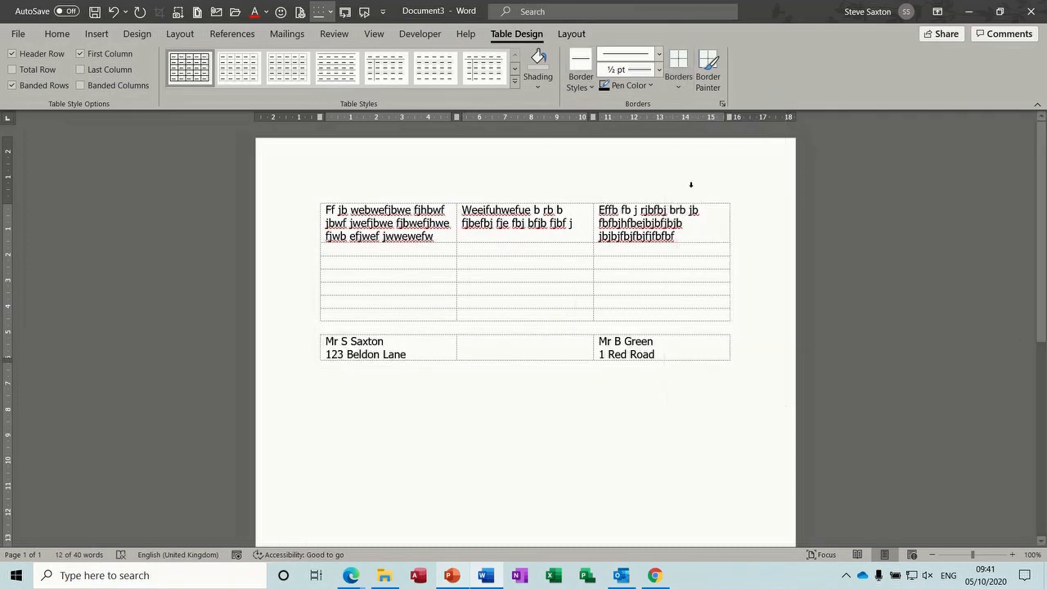
{"action": "left_click", "coordinate": [466, 420]}
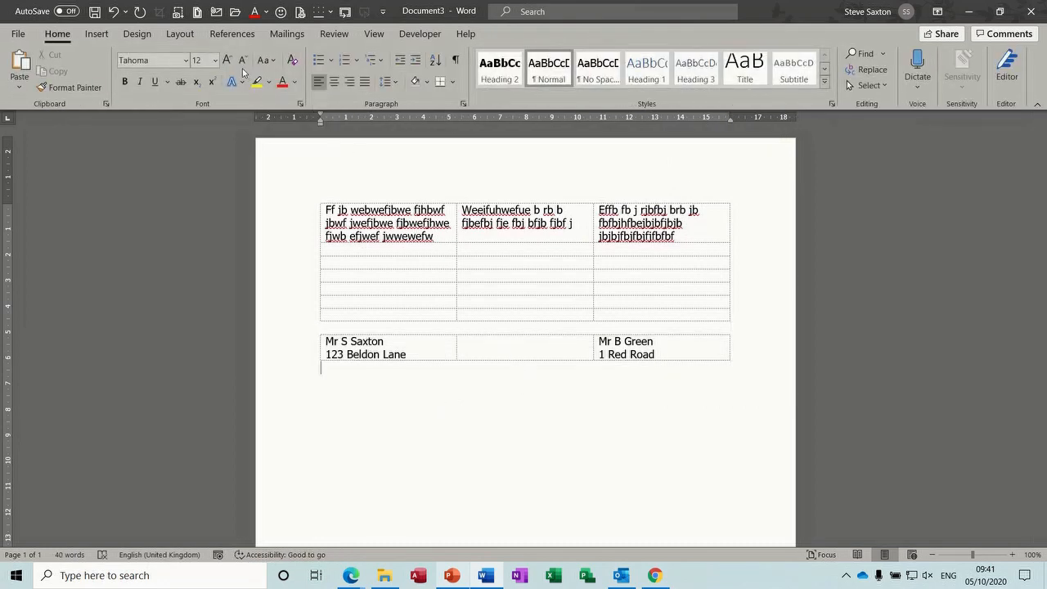
{"action": "key", "text": "ctrl+p"}
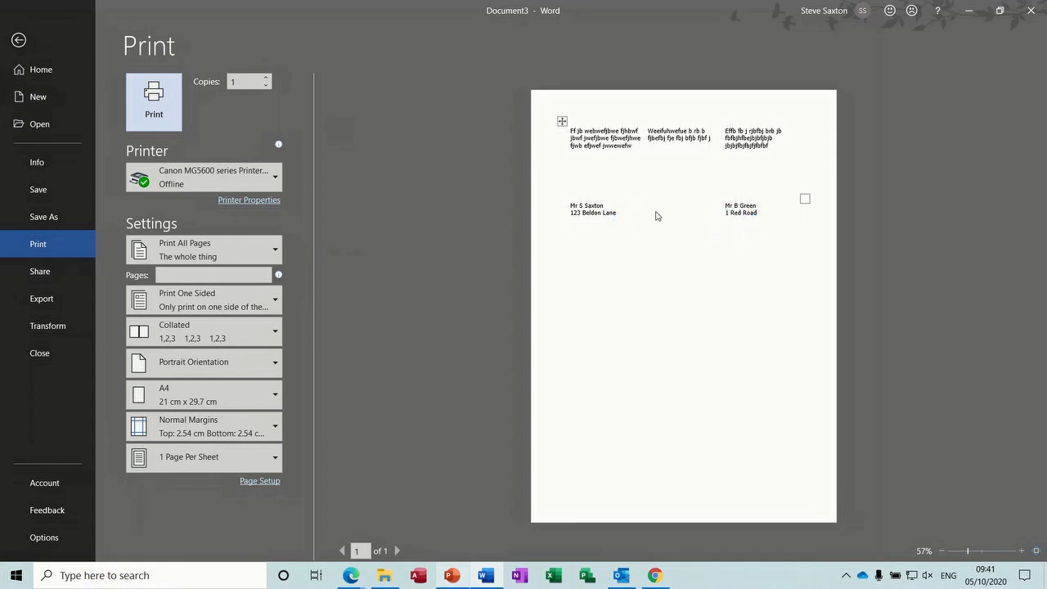
{"action": "left_click", "coordinate": [18, 40]}
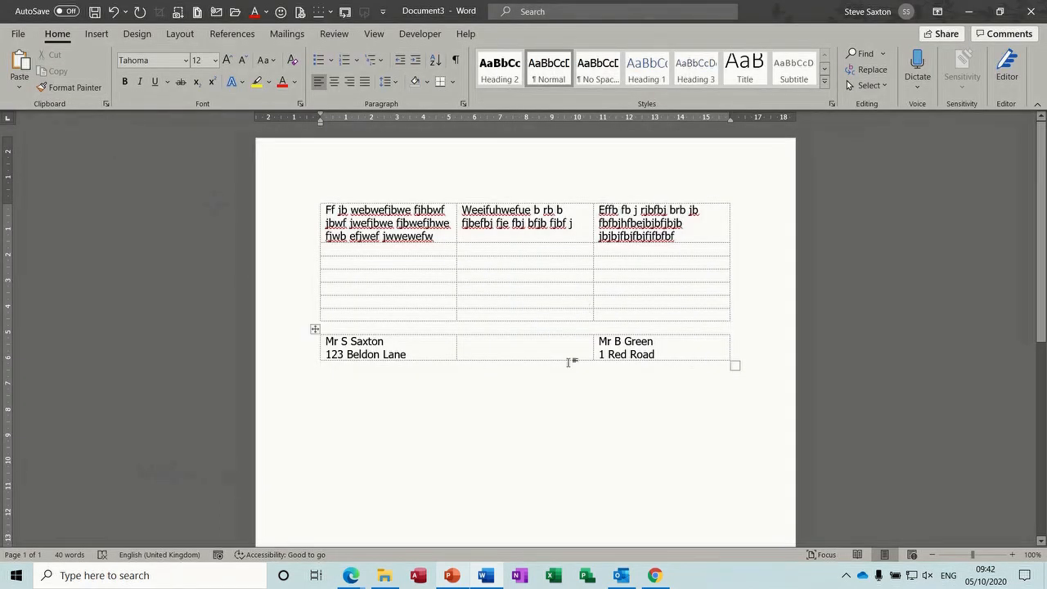
Drag the recipient column's left edge rightward to narrow it, then close the document
{"action": "left_click", "coordinate": [388, 351]}
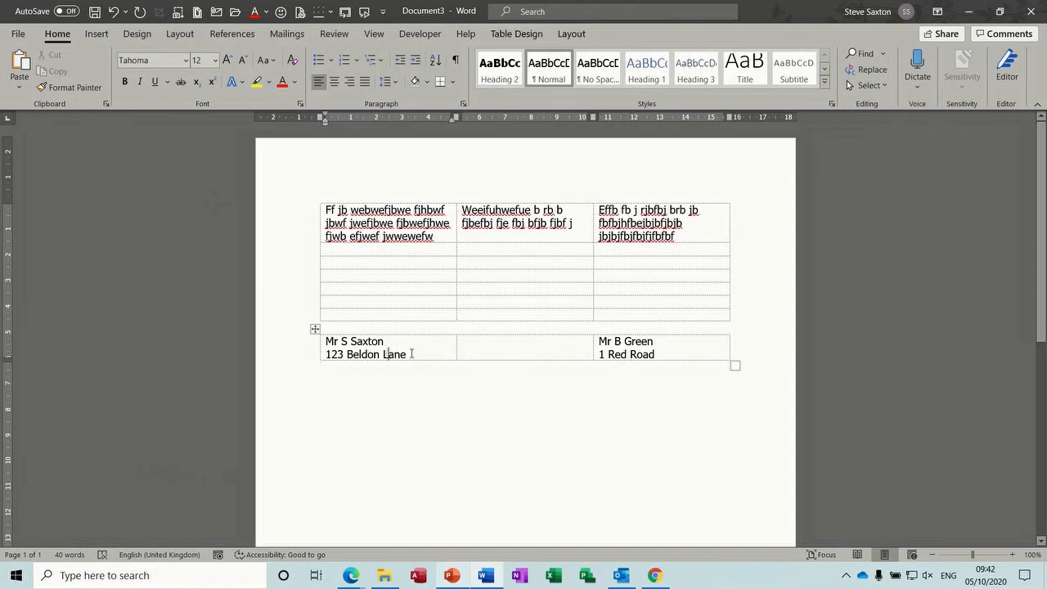
{"action": "left_click", "coordinate": [664, 355]}
{"action": "left_click", "coordinate": [592, 345]}
{"action": "left_click_drag", "start_coordinate": [592, 343], "coordinate": [617, 344]}
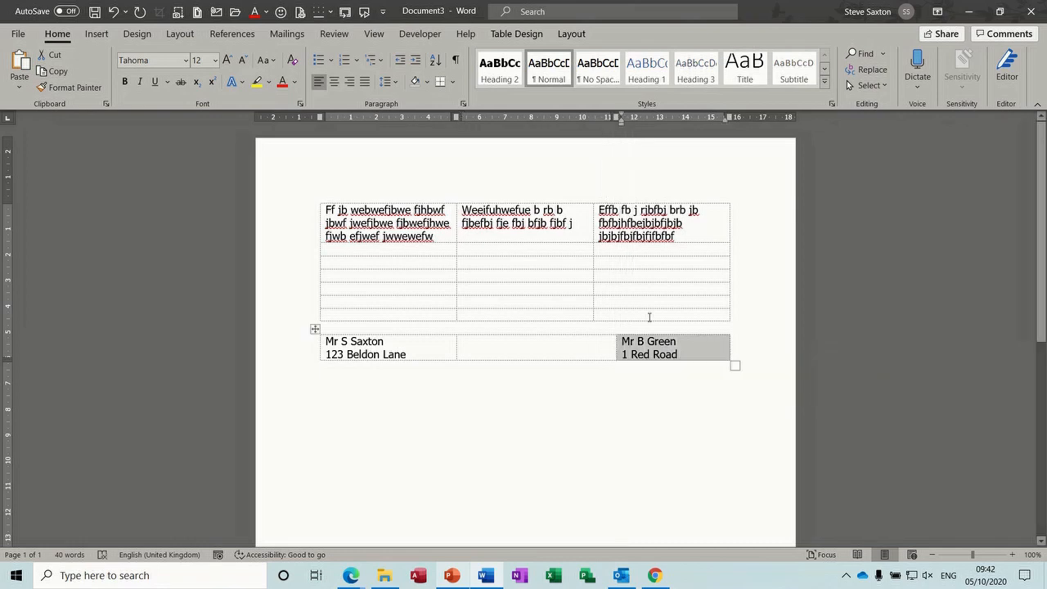
{"action": "left_click", "coordinate": [581, 345]}
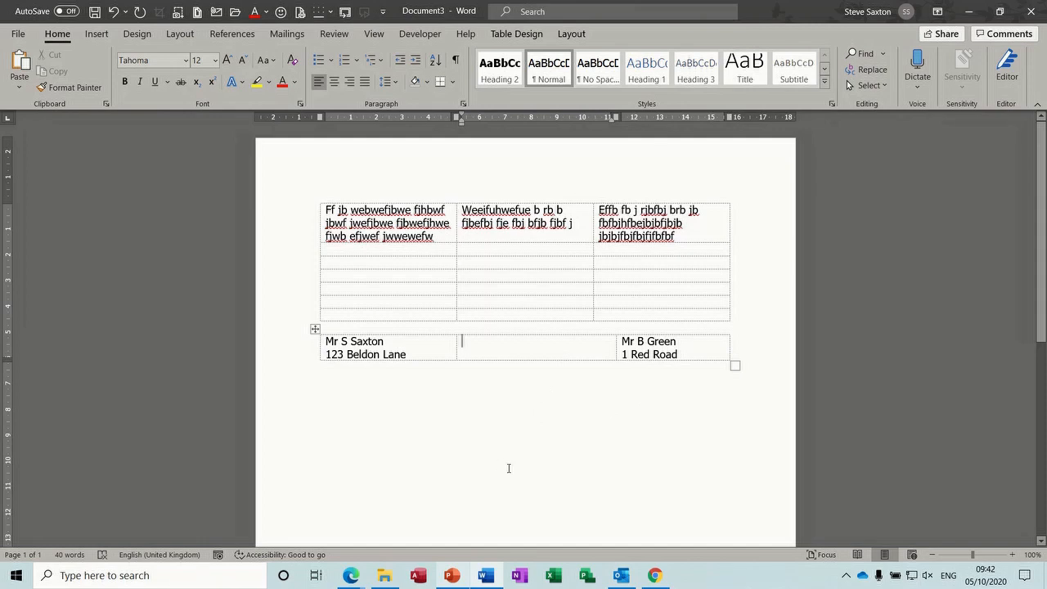
{"action": "key", "text": "alt+F4"}
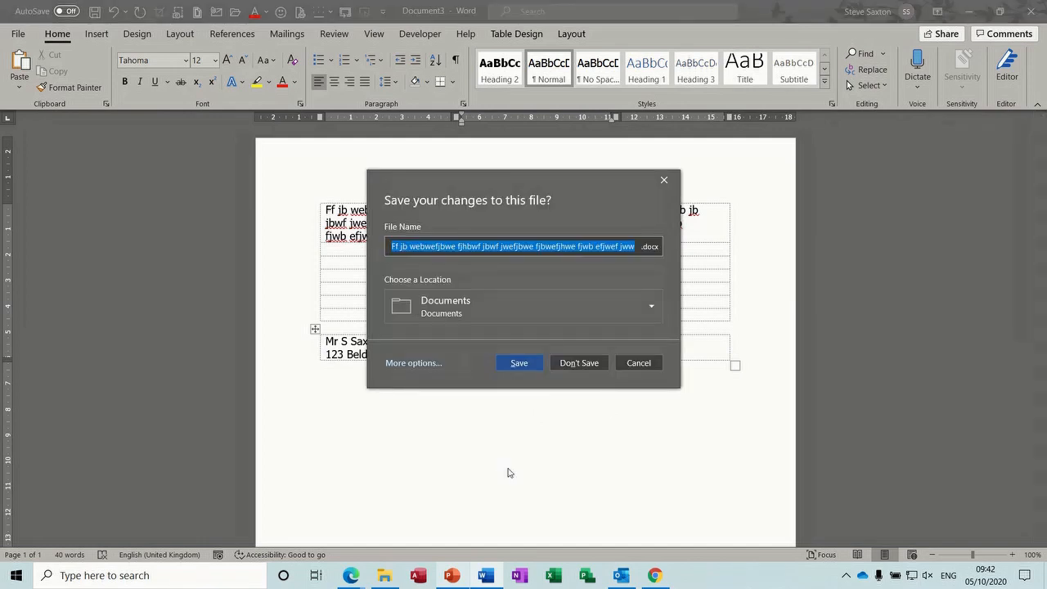
Discard the old document and start a new one with the paragraph indented about 10 cm
{"action": "left_click", "coordinate": [575, 364]}
{"action": "key", "text": "ctrl+n"}
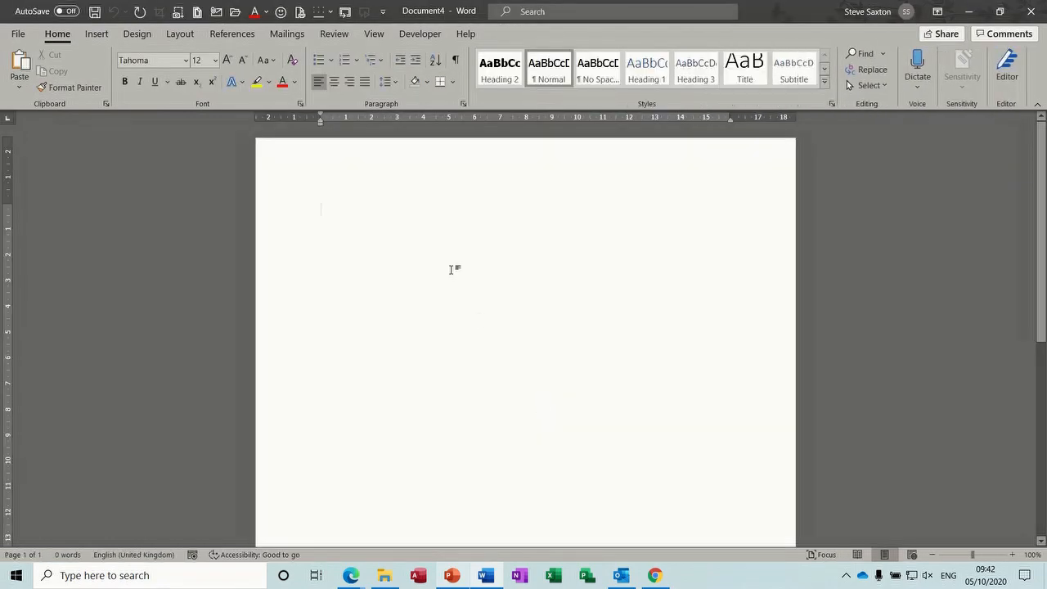
{"action": "left_click_drag", "start_coordinate": [320, 125], "coordinate": [603, 131]}
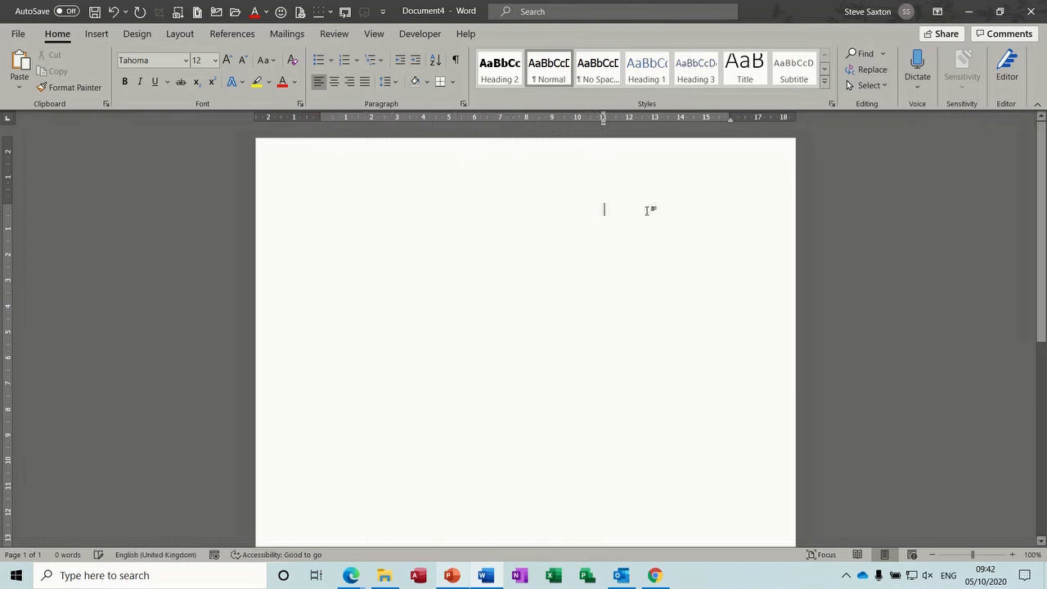
Type the sender's name and three-line address, each on its own indented line
{"action": "type", "text": "Mr "}
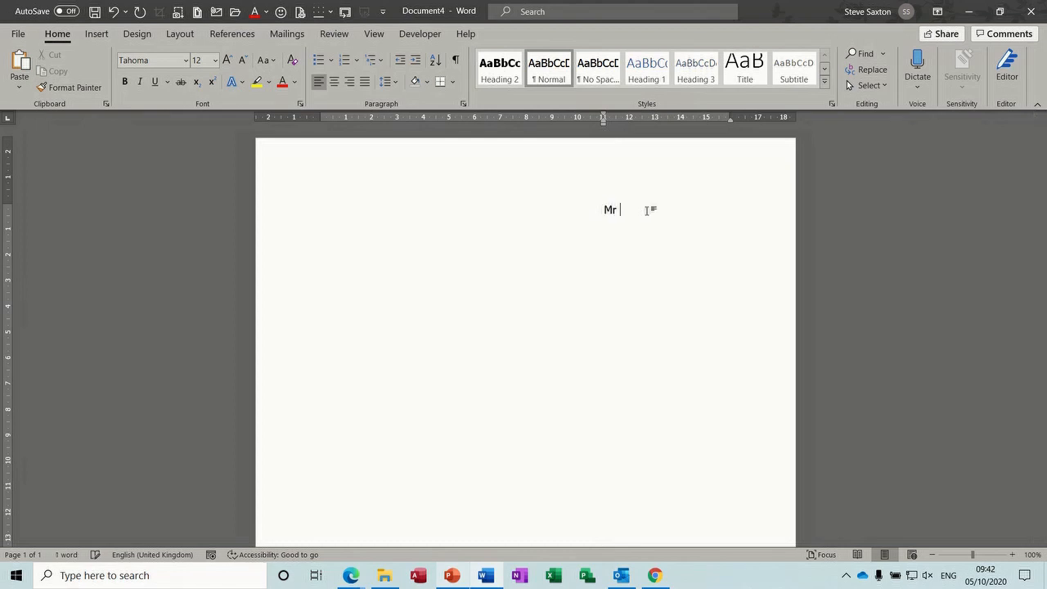
{"action": "type", "text": "S Saxton"}
{"action": "key", "text": "Return"}
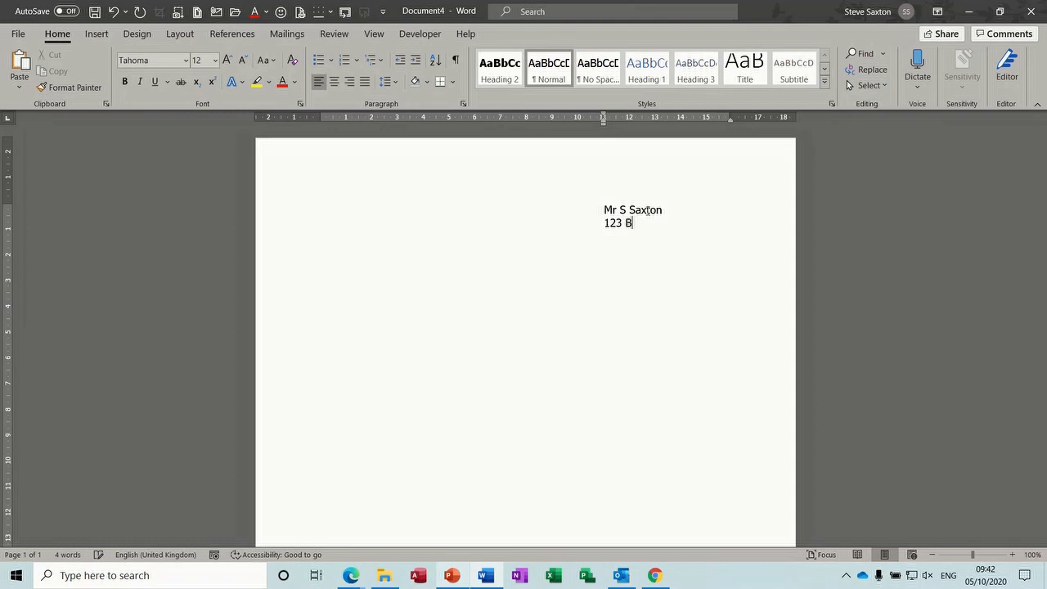
{"action": "key", "text": "Return"}
{"action": "type", "text": "Wibsey"}
{"action": "key", "text": "Return"}
{"action": "type", "text": "Bradford"}
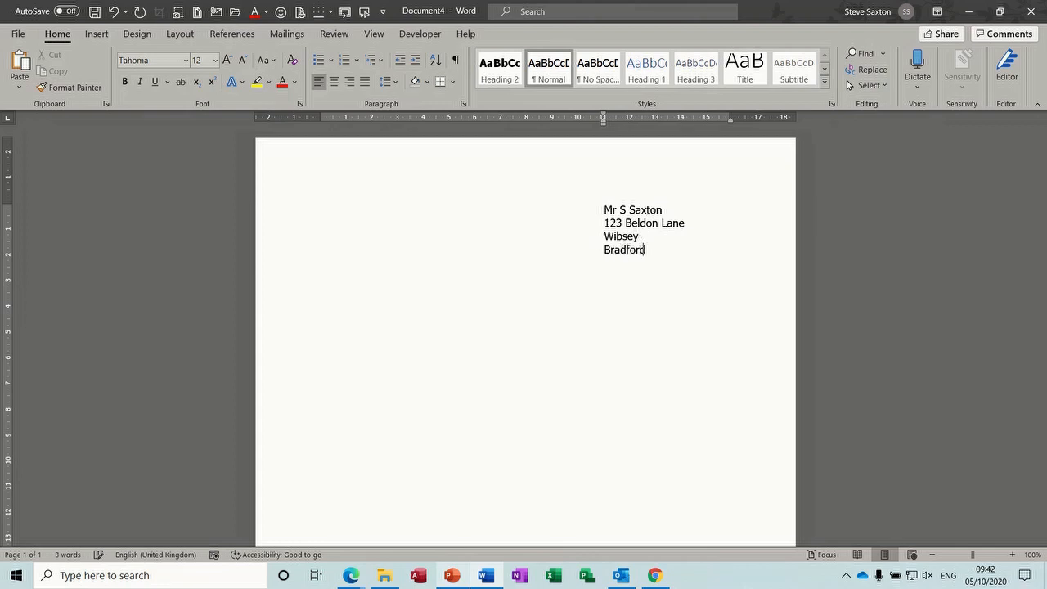
{"action": "key", "text": "Return"}
Return the new line's indent to the left margin and type 'Dear Sir'
{"action": "left_click_drag", "start_coordinate": [603, 121], "coordinate": [320, 115]}
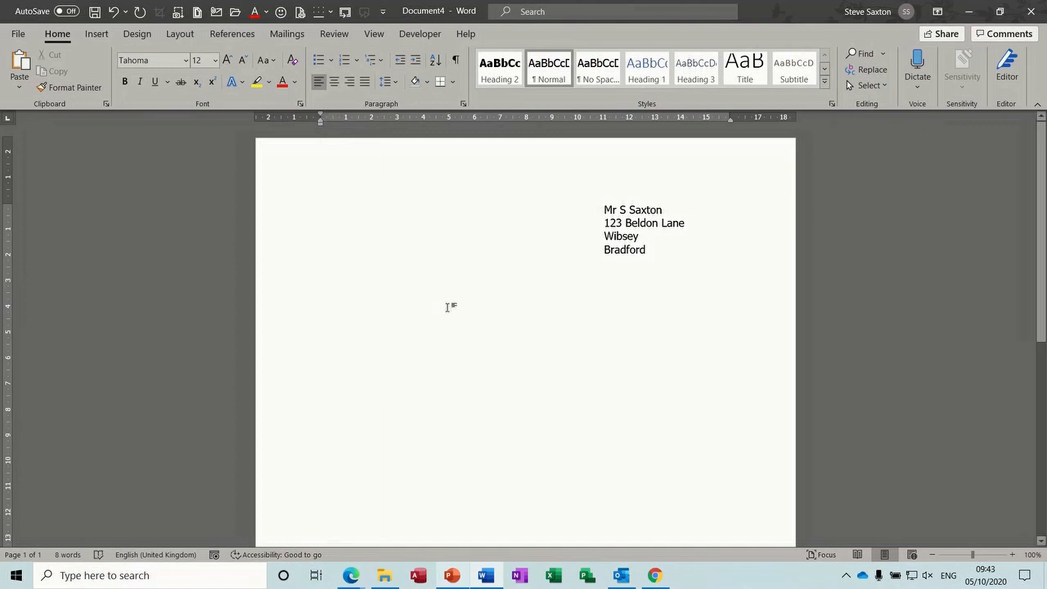
{"action": "type", "text": "Dea"}
{"action": "type", "text": "S"}
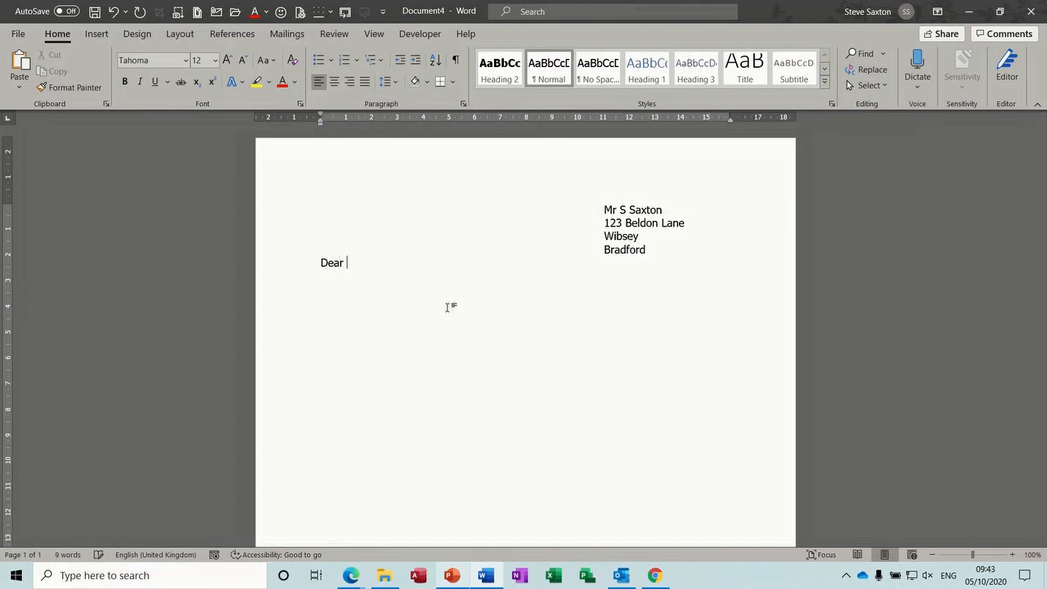
{"action": "type", "text": "ir"}
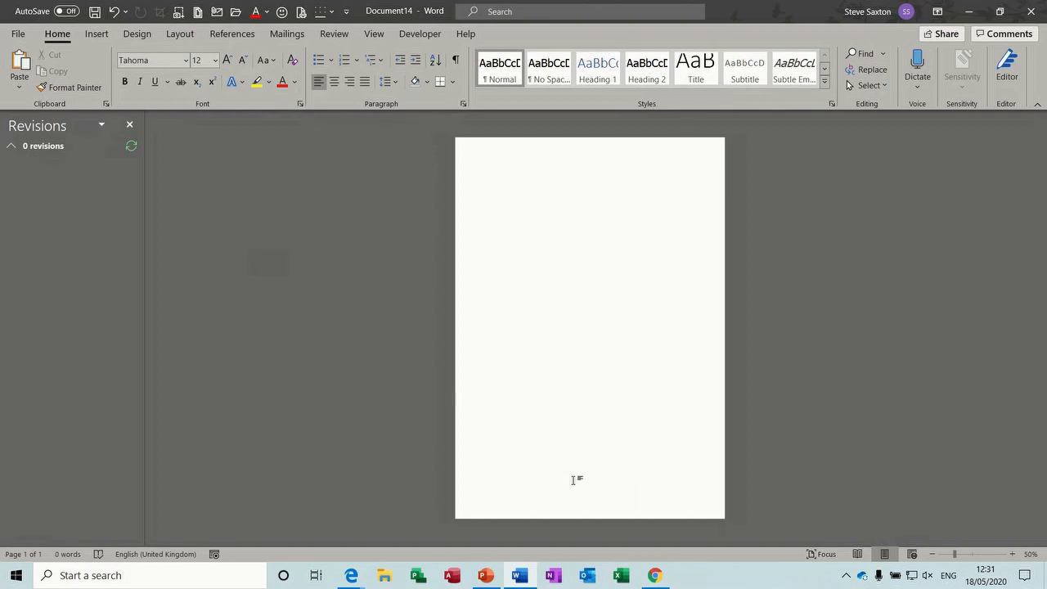
Open the footer and add a Plain Number 3 page number at the bottom of the page
{"action": "double_click", "coordinate": [638, 505]}
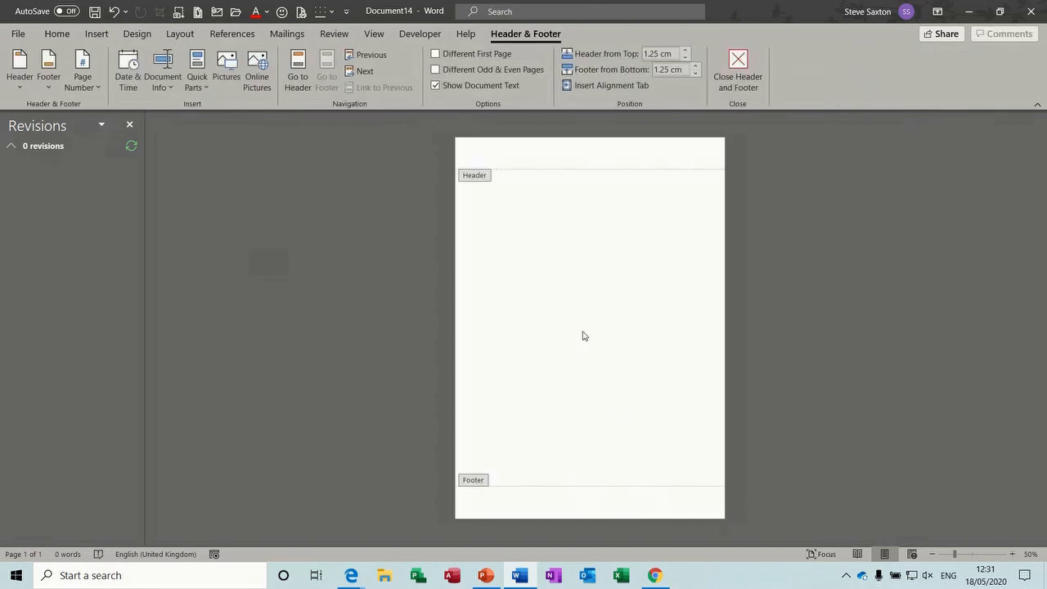
{"action": "left_click", "coordinate": [91, 87]}
{"action": "mouse_move", "coordinate": [144, 128]}
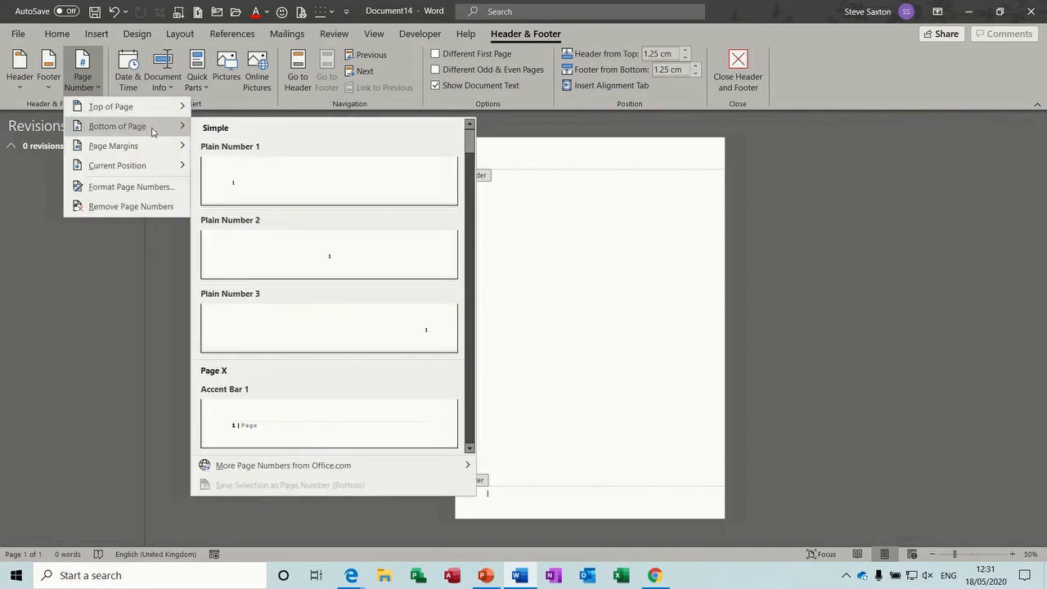
{"action": "left_click", "coordinate": [423, 321]}
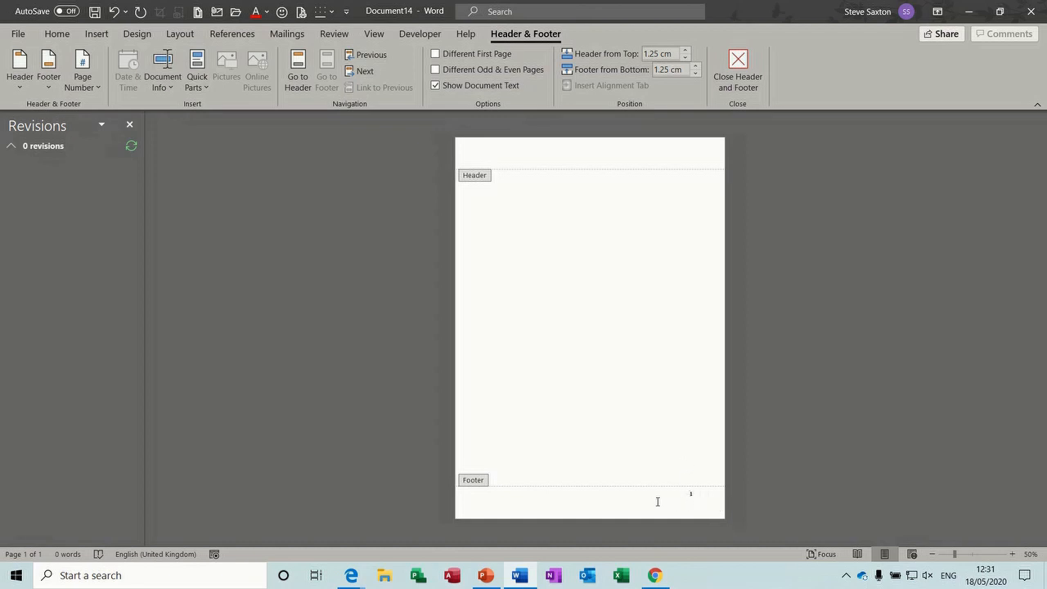
Delete the page number so the footer is empty, and bring up Quick Parts
{"action": "key", "text": "ctrl+a"}
{"action": "key", "text": "Delete"}
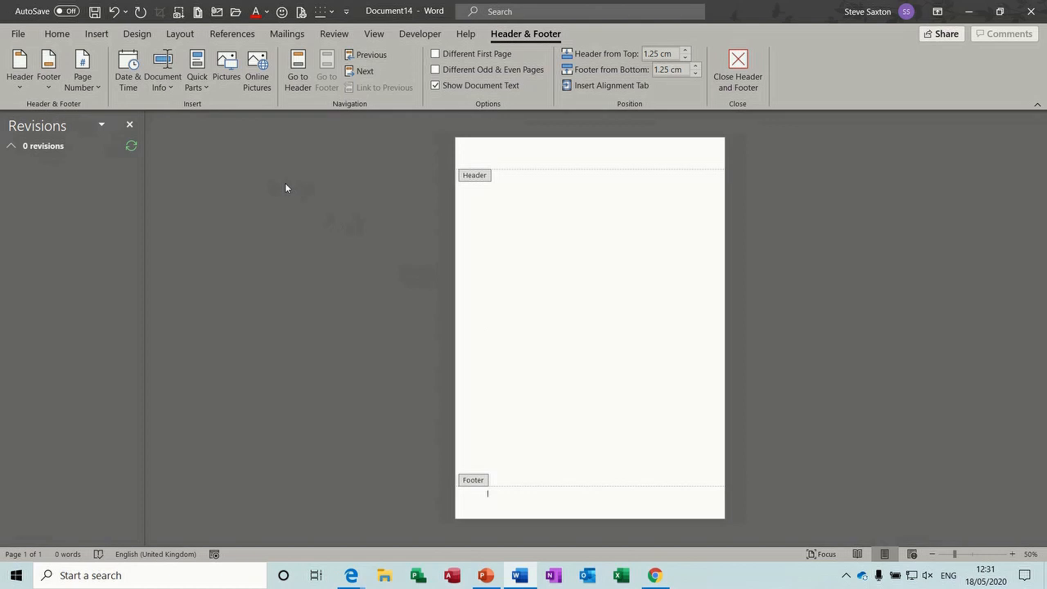
{"action": "left_click", "coordinate": [206, 88]}
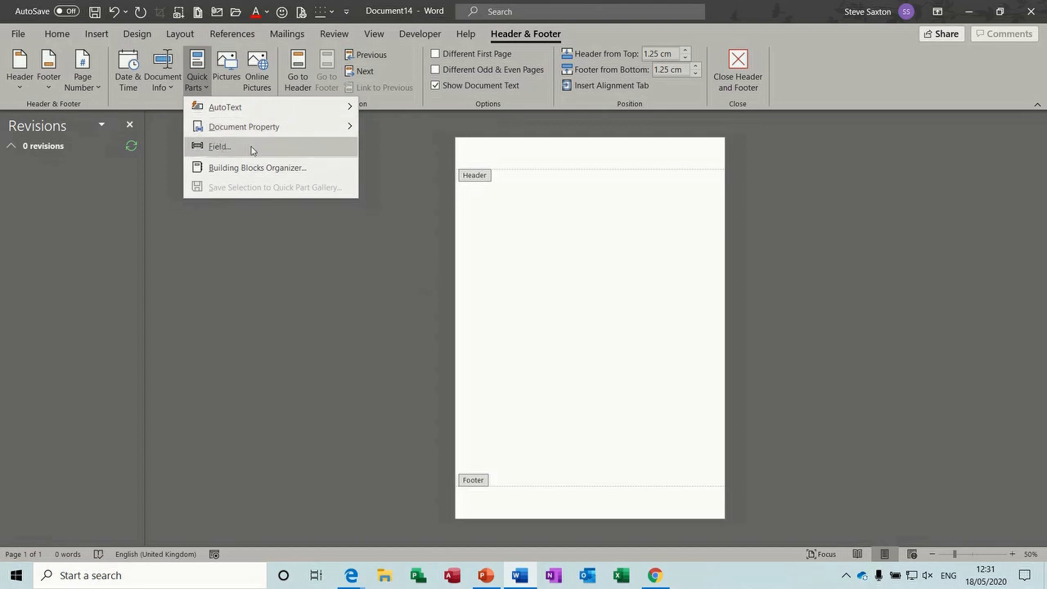
Insert a Numbering category Section field in 1, 2, 3 format and tab it right
{"action": "left_click", "coordinate": [222, 146]}
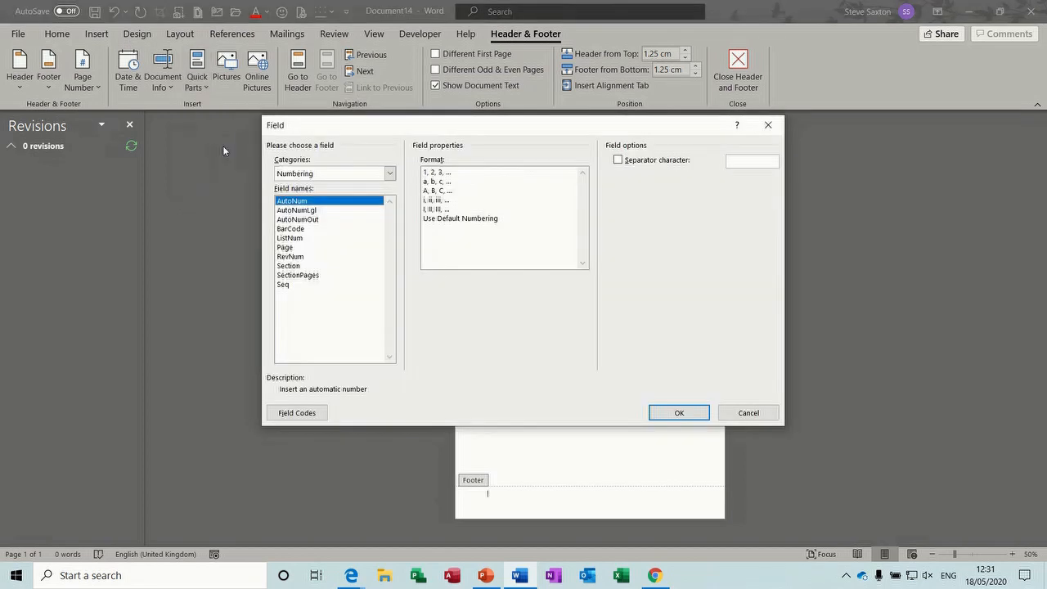
{"action": "left_click", "coordinate": [390, 174]}
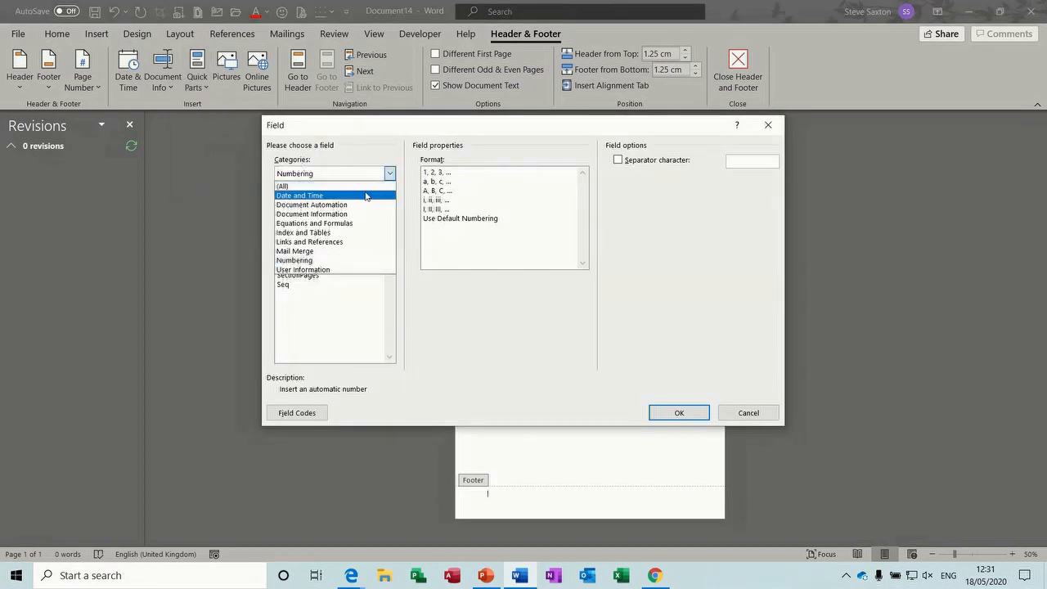
{"action": "left_click", "coordinate": [365, 187]}
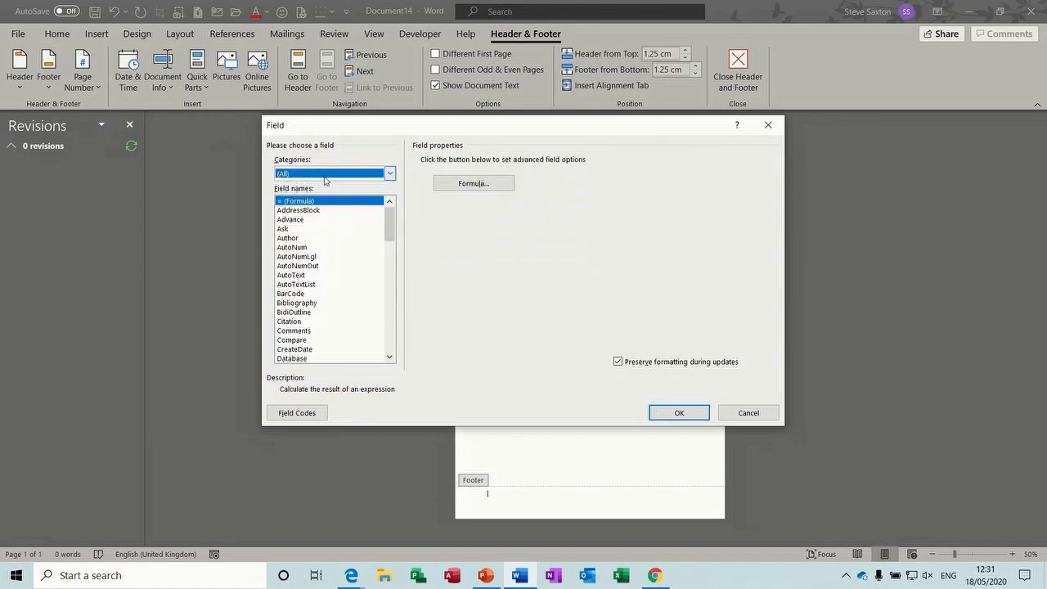
{"action": "left_click", "coordinate": [390, 175]}
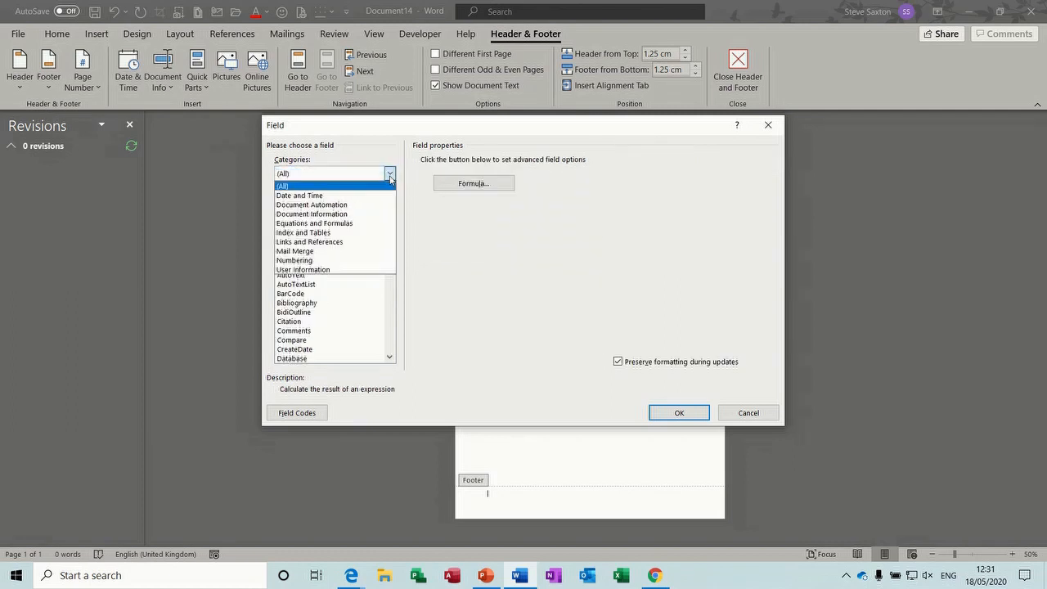
{"action": "left_click", "coordinate": [342, 260]}
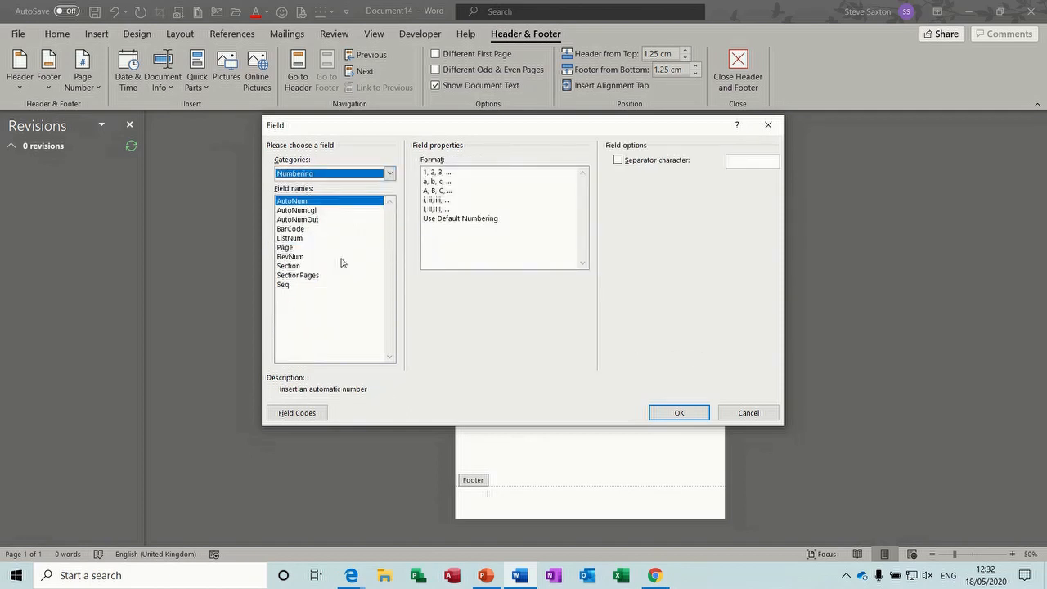
{"action": "left_click", "coordinate": [288, 268]}
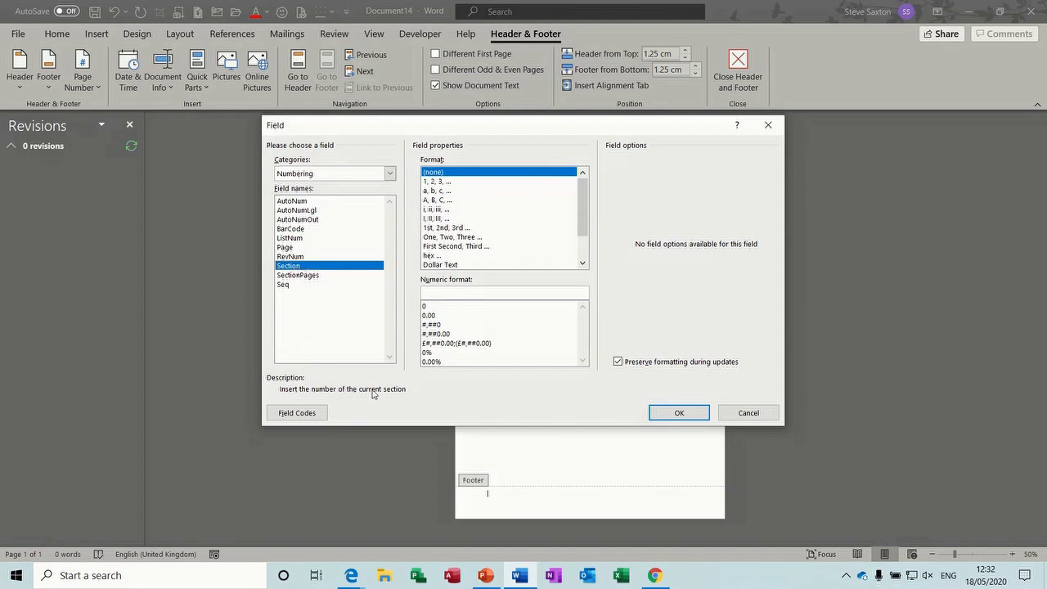
{"action": "left_click", "coordinate": [308, 276]}
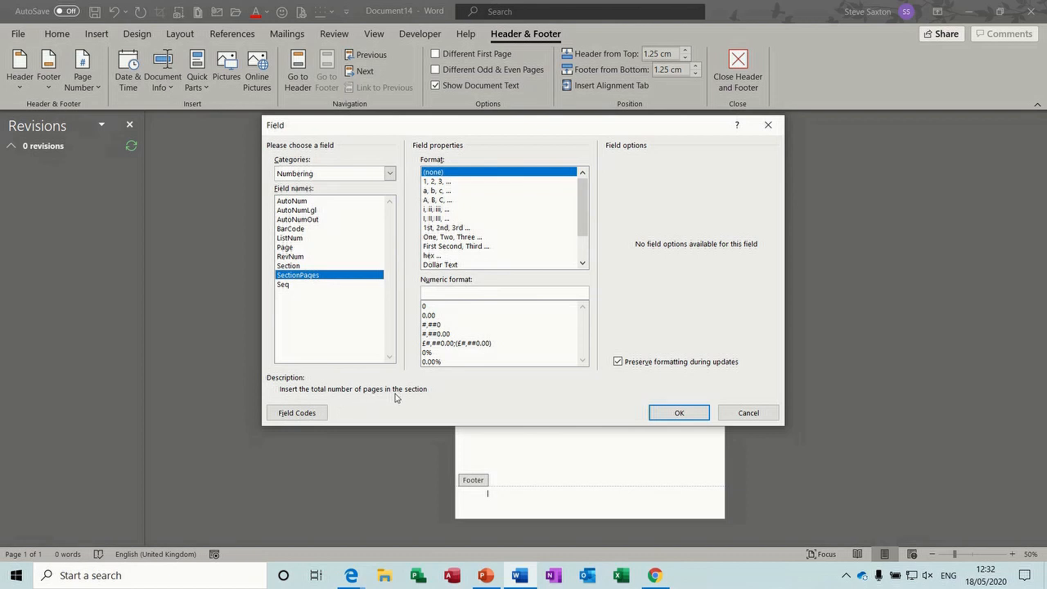
{"action": "left_click", "coordinate": [293, 268]}
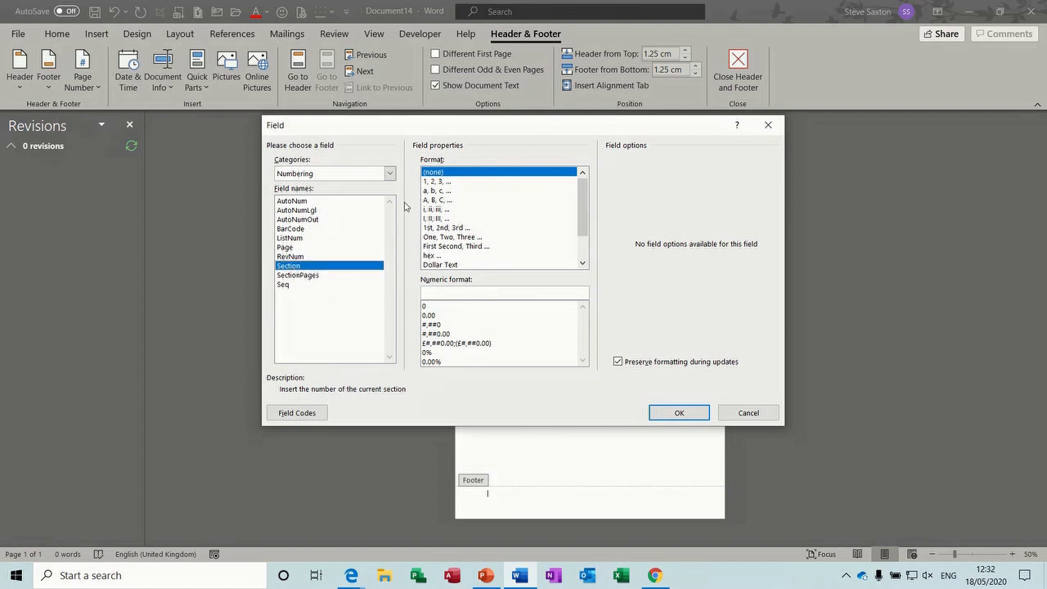
{"action": "left_click", "coordinate": [443, 182]}
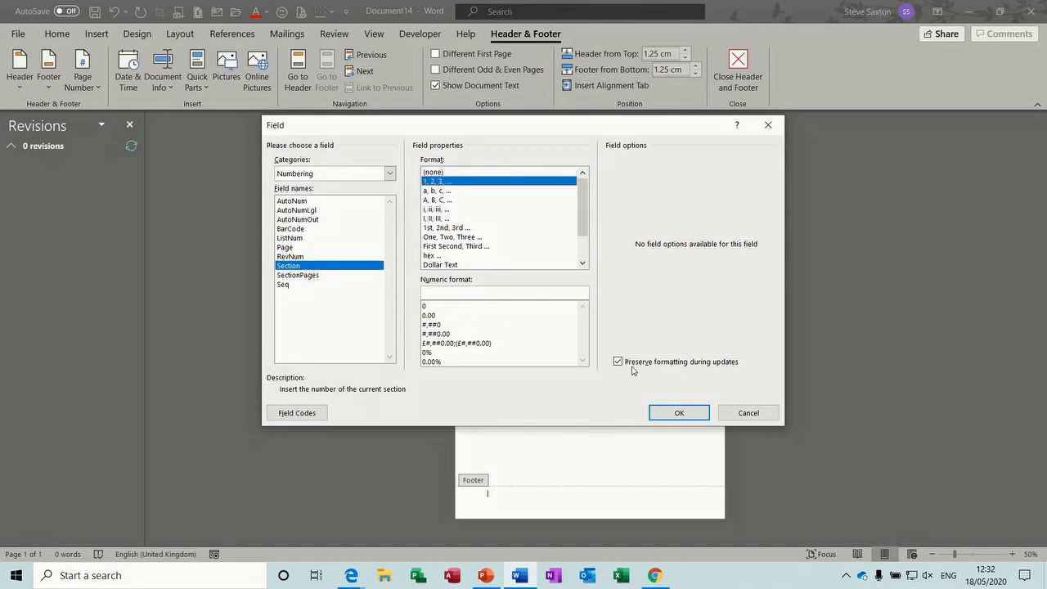
{"action": "left_click", "coordinate": [678, 413]}
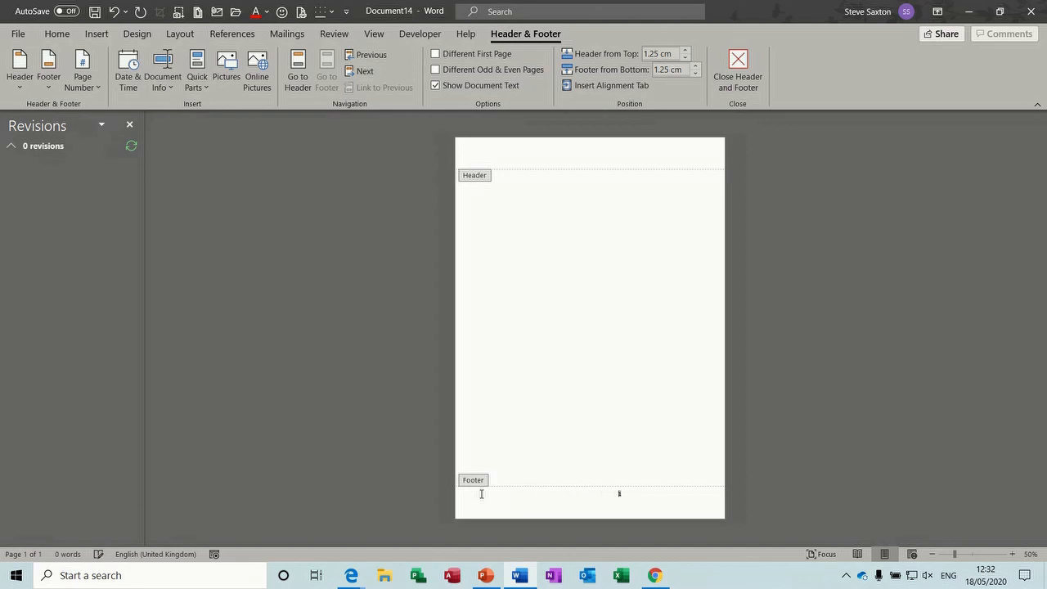
{"action": "key", "text": "Tab"}
Insert a Page field in a, b, c format and join it to the section number's line
{"action": "left_click", "coordinate": [203, 87]}
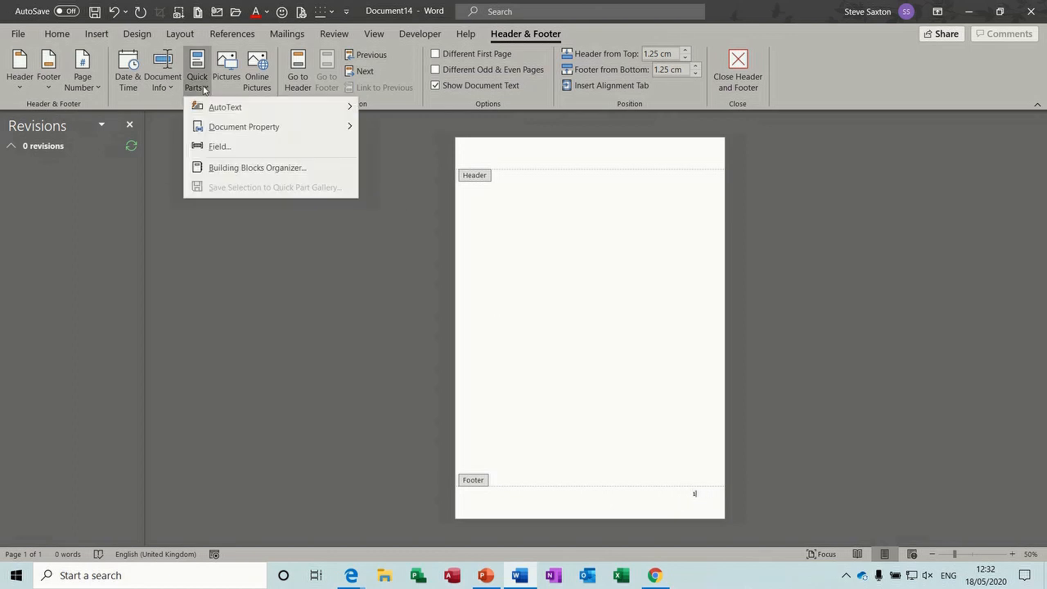
{"action": "left_click", "coordinate": [219, 146]}
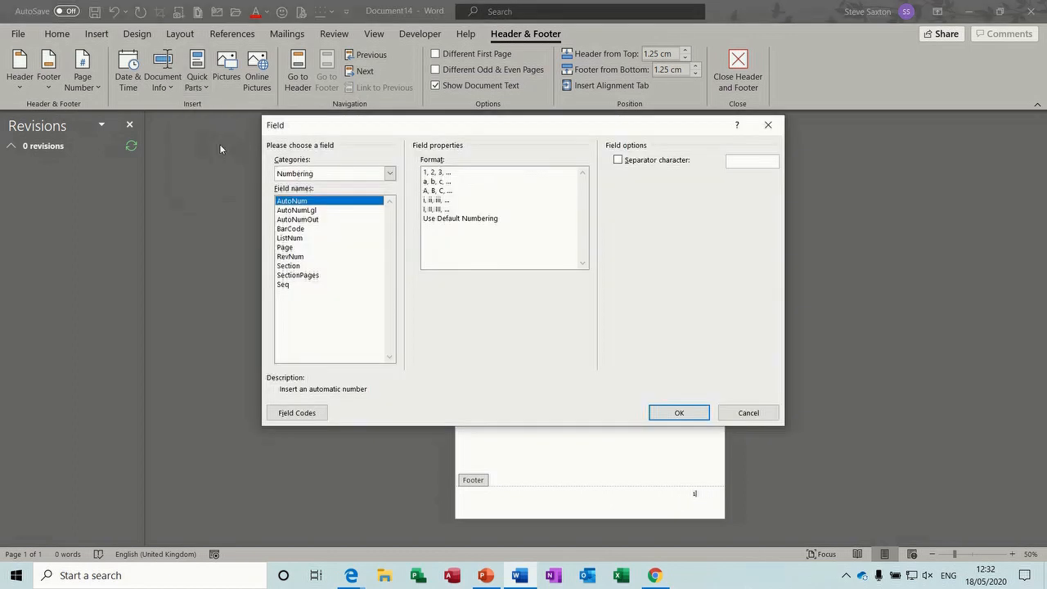
{"action": "left_click", "coordinate": [294, 267]}
{"action": "left_click", "coordinate": [299, 275]}
{"action": "left_click", "coordinate": [298, 267]}
{"action": "left_click", "coordinate": [289, 248]}
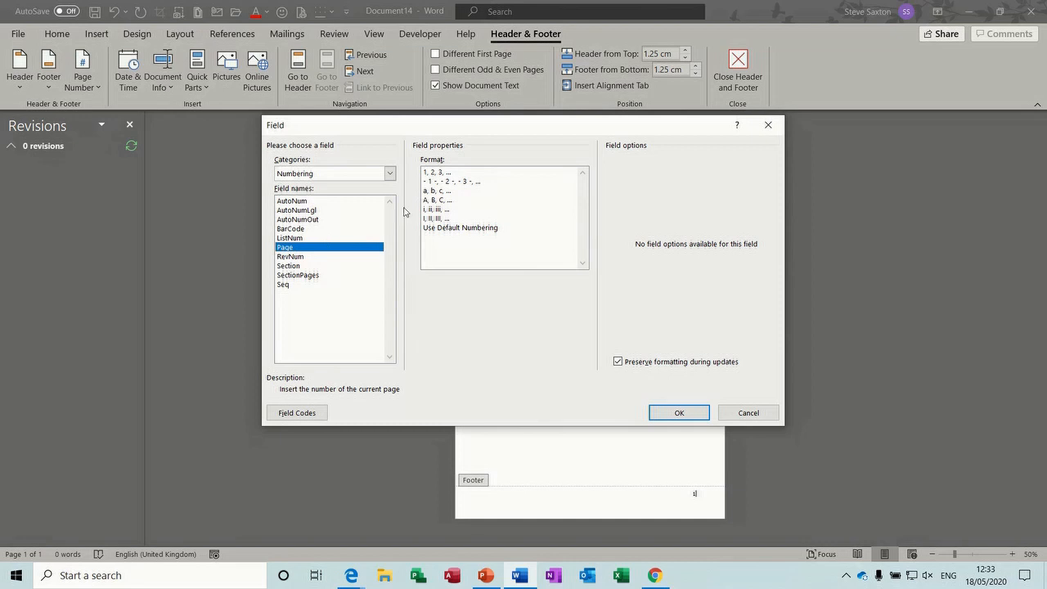
{"action": "left_click", "coordinate": [438, 193]}
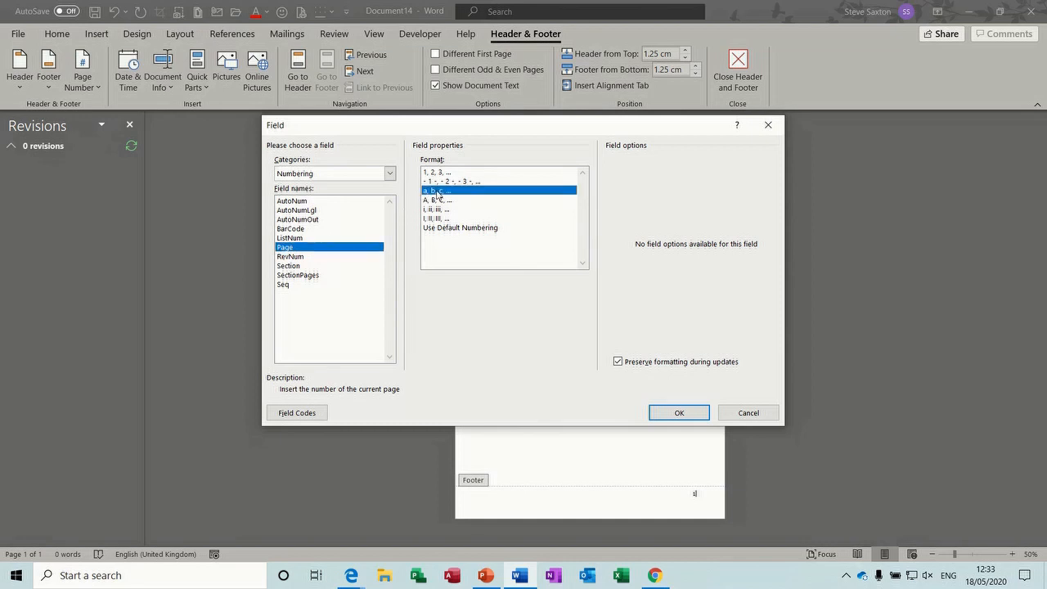
{"action": "left_click", "coordinate": [676, 412]}
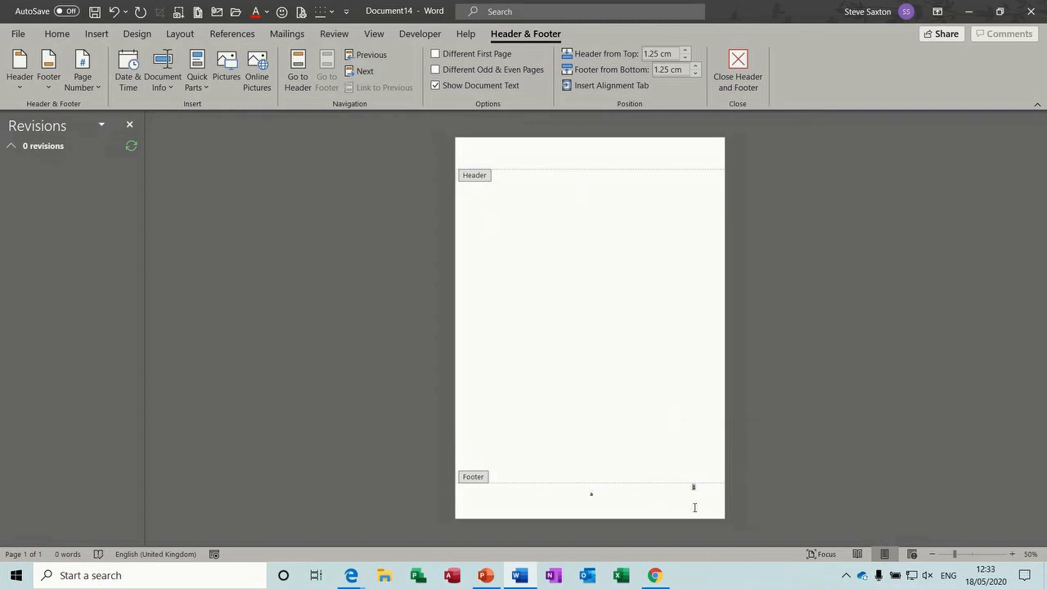
{"action": "key", "text": "Delete"}
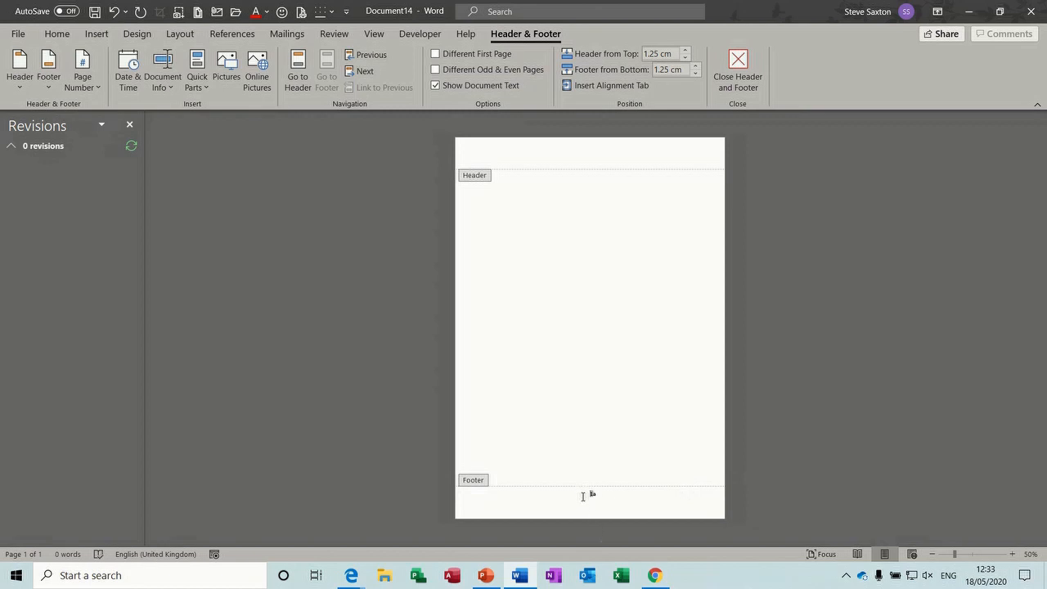
Move the footer number right, add two page breaks for three pages, and open Layout Breaks
{"action": "key", "text": "Tab"}
{"action": "key", "text": "Tab"}
{"action": "key", "text": "Tab"}
{"action": "key", "text": "Tab"}
{"action": "key", "text": "Tab"}
{"action": "double_click", "coordinate": [617, 350]}
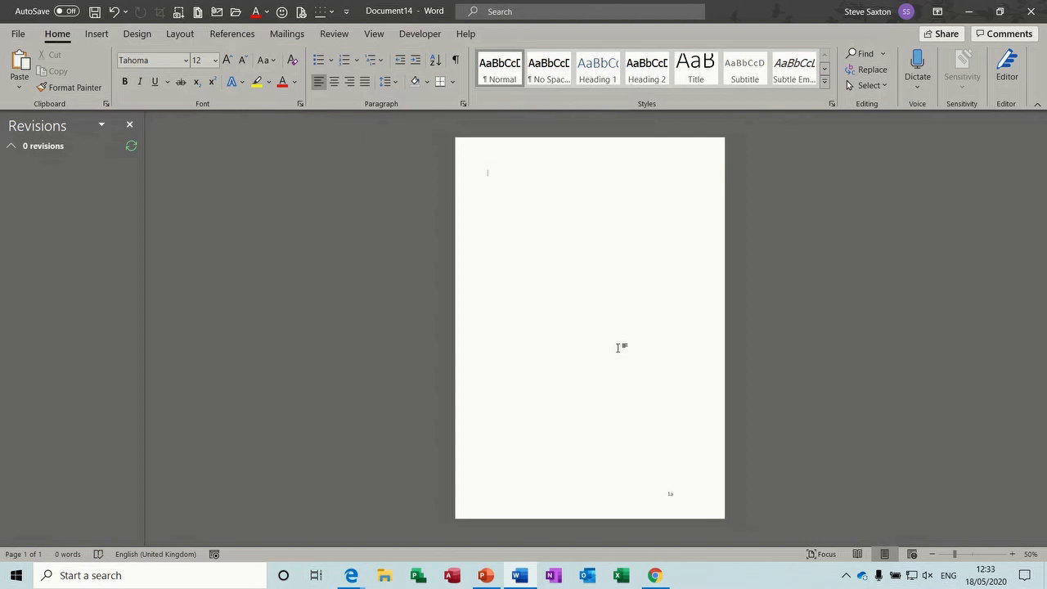
{"action": "key", "text": "ctrl+Return"}
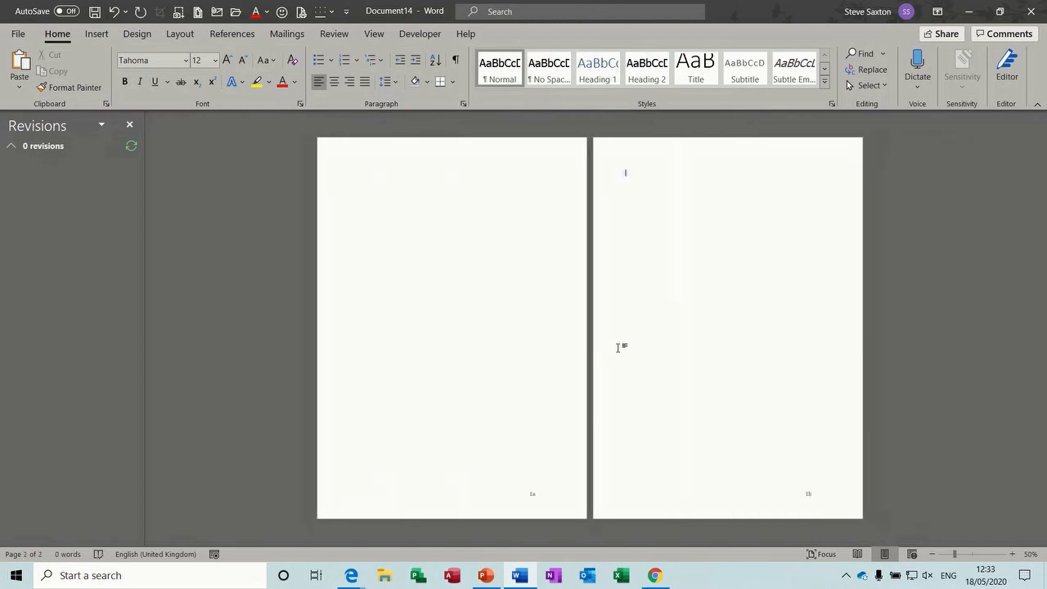
{"action": "key", "text": "ctrl+Return"}
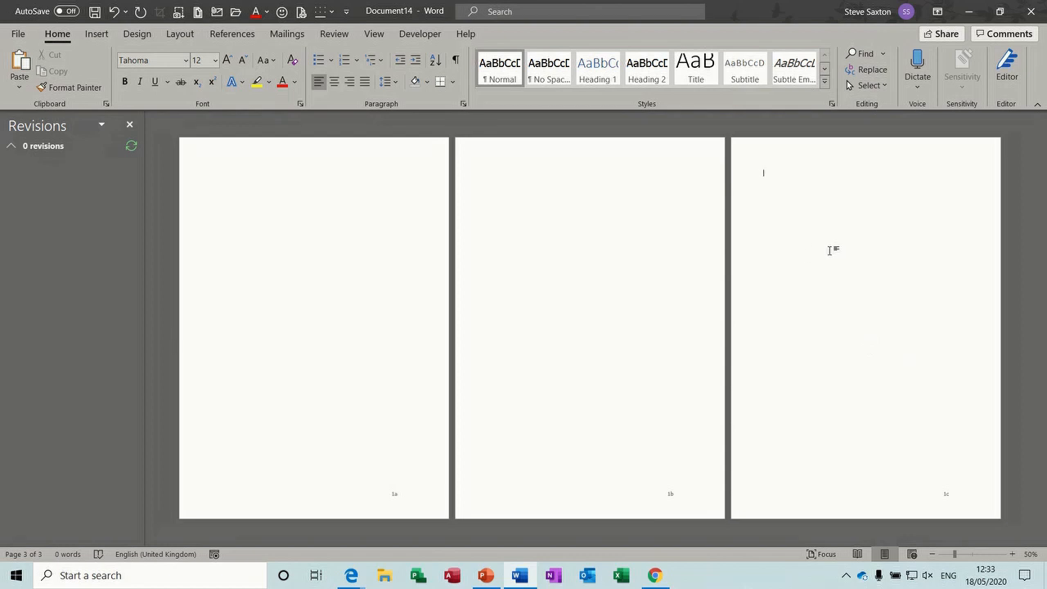
{"action": "left_click", "coordinate": [177, 34]}
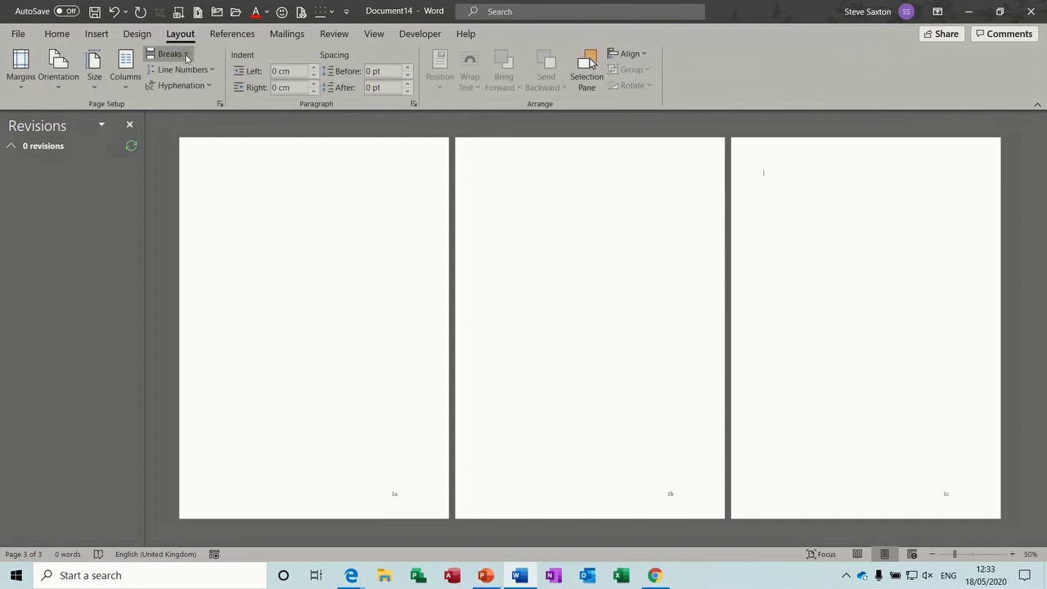
{"action": "left_click", "coordinate": [186, 56]}
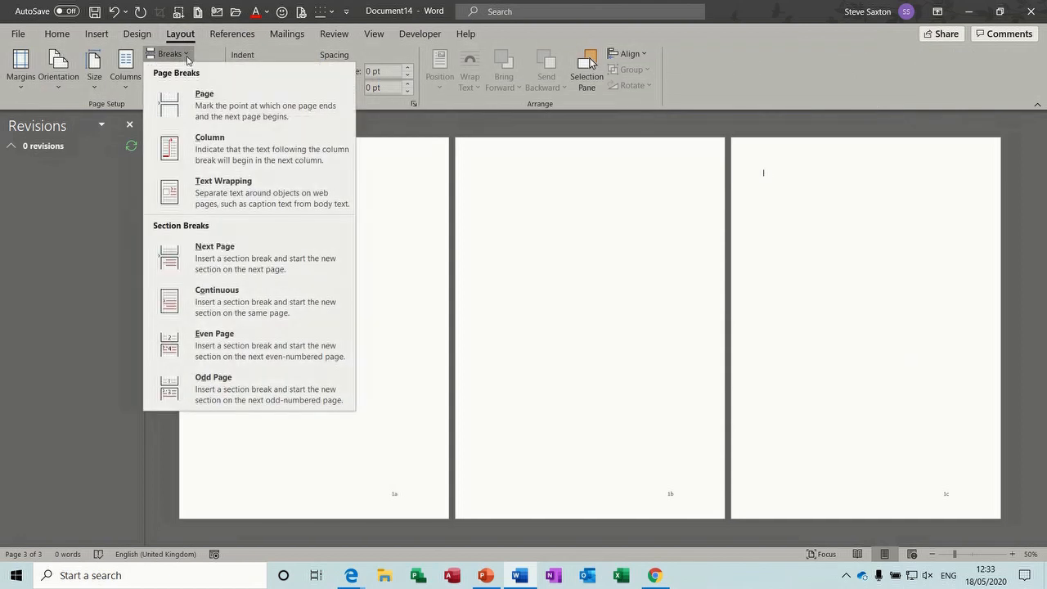
Insert a Next Page section break for page 3 and unlink its footer from the previous section
{"action": "left_click", "coordinate": [222, 256]}
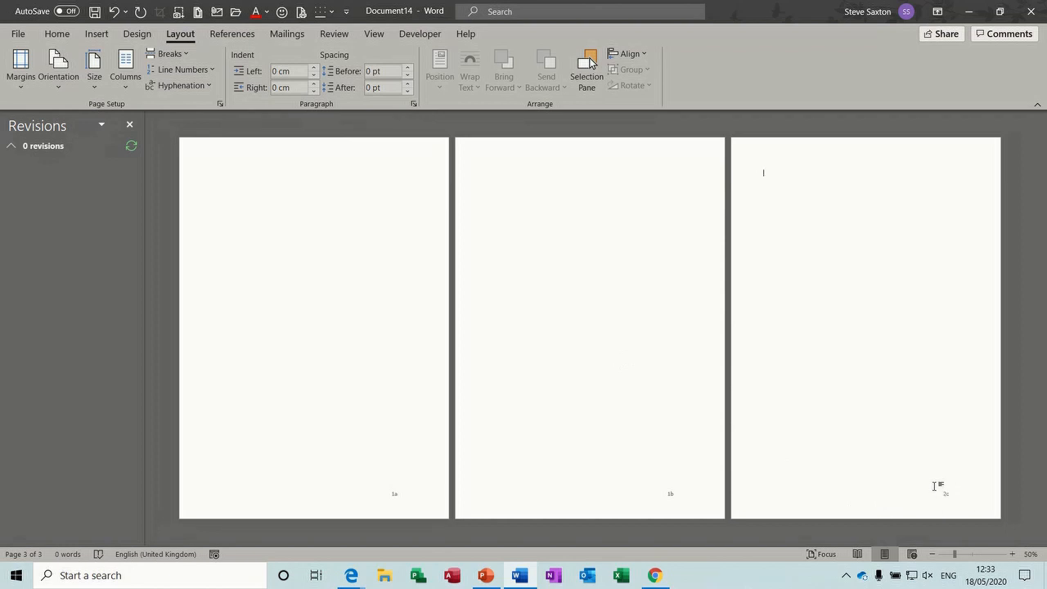
{"action": "double_click", "coordinate": [890, 501]}
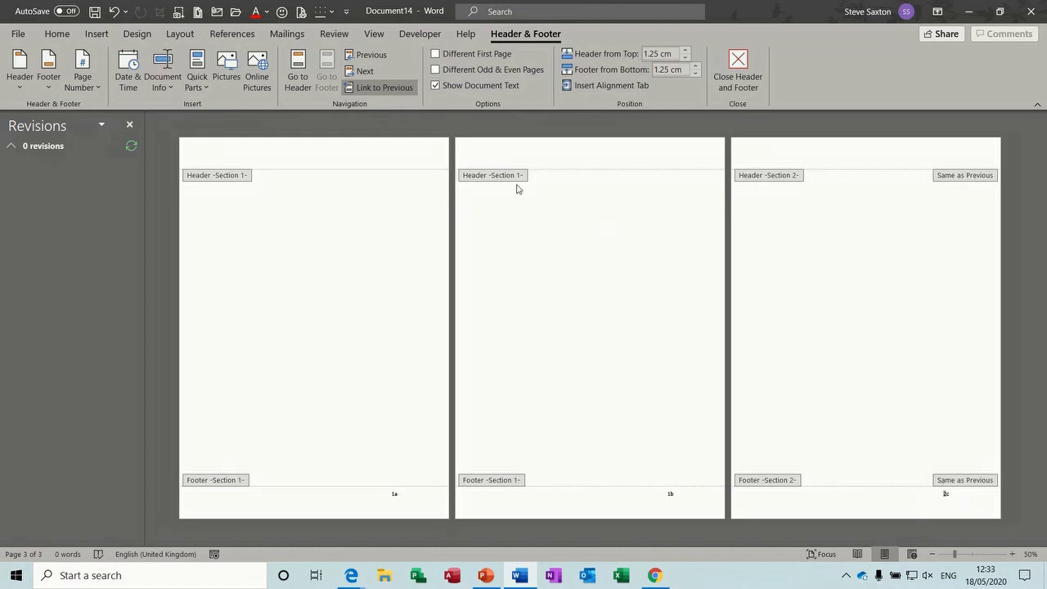
{"action": "left_click", "coordinate": [400, 89]}
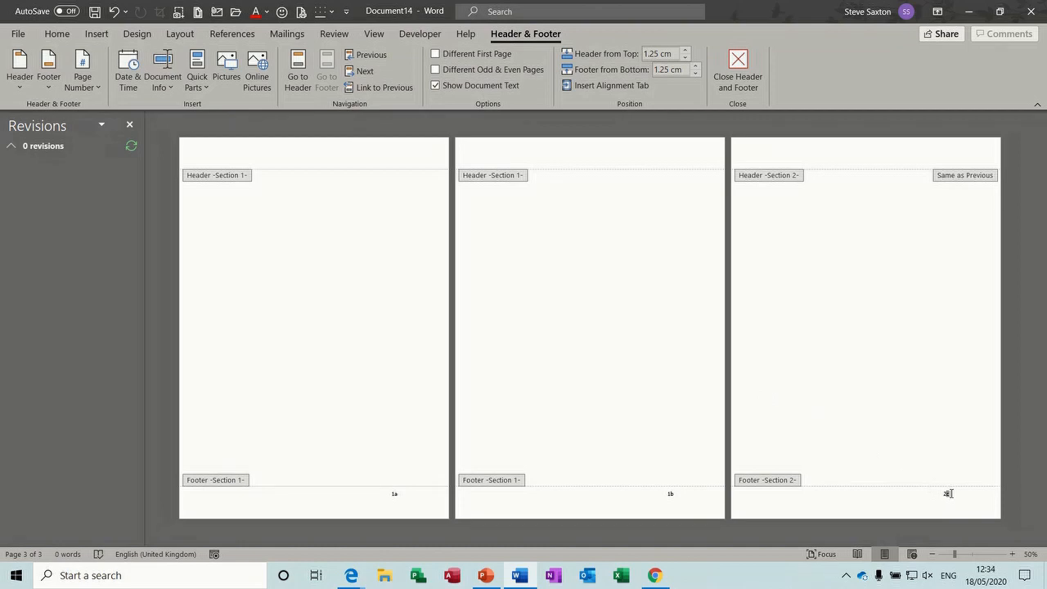
Format page 3's page numbers as a, b, c restarting at a, so it reads 2a
{"action": "double_click", "coordinate": [947, 494]}
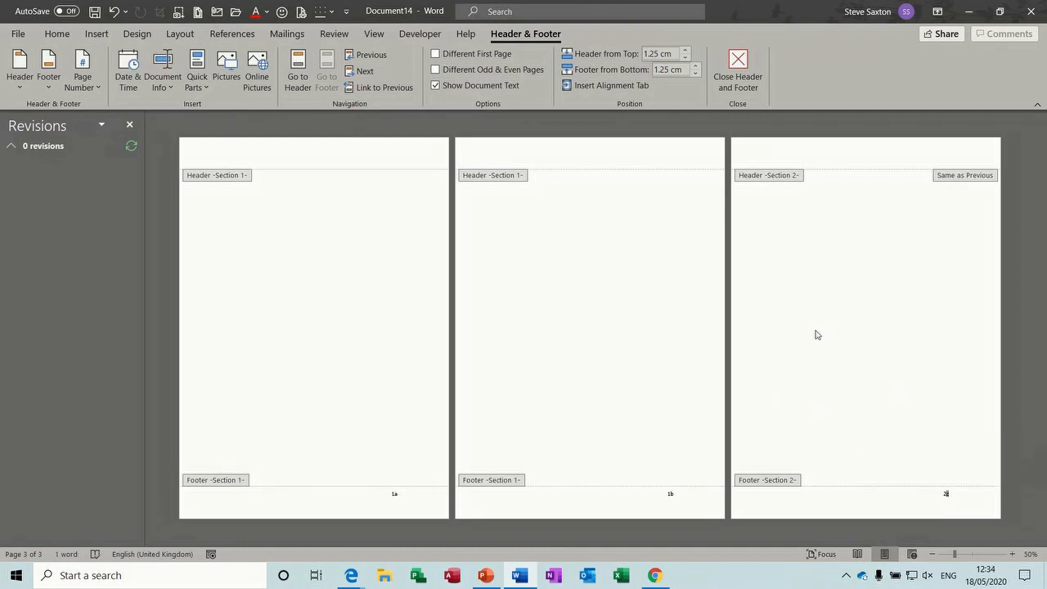
{"action": "left_click", "coordinate": [89, 82]}
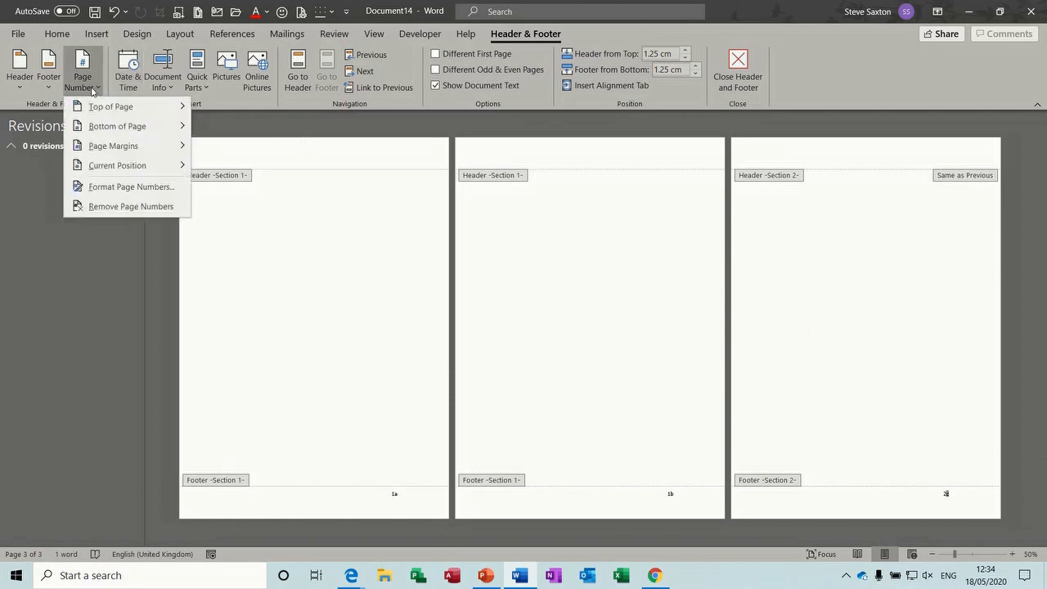
{"action": "mouse_move", "coordinate": [116, 150]}
{"action": "left_click", "coordinate": [120, 187]}
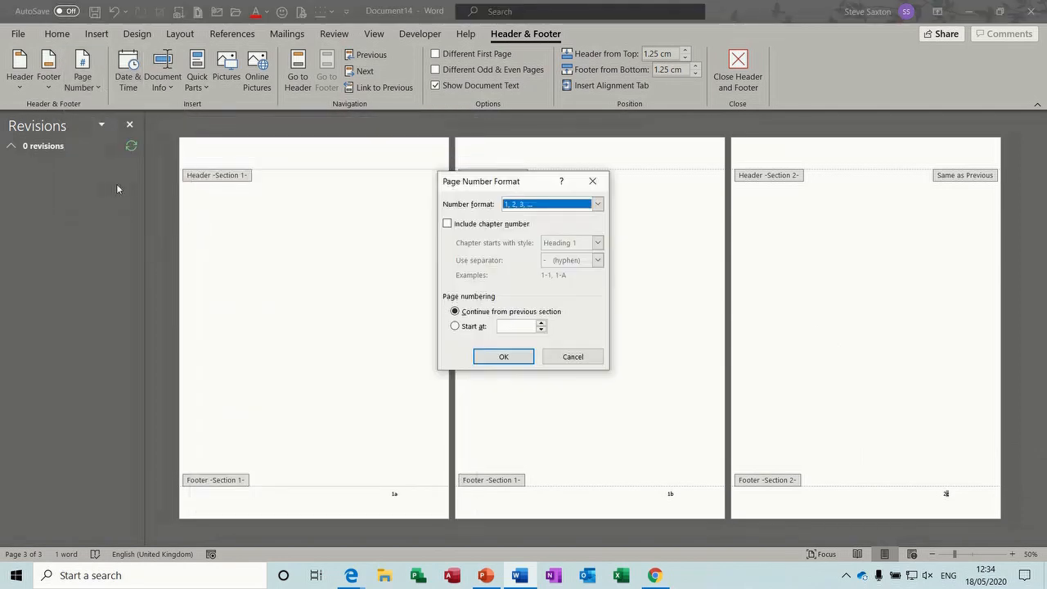
{"action": "left_click", "coordinate": [598, 204]}
{"action": "left_click", "coordinate": [540, 235]}
{"action": "left_click", "coordinate": [459, 328]}
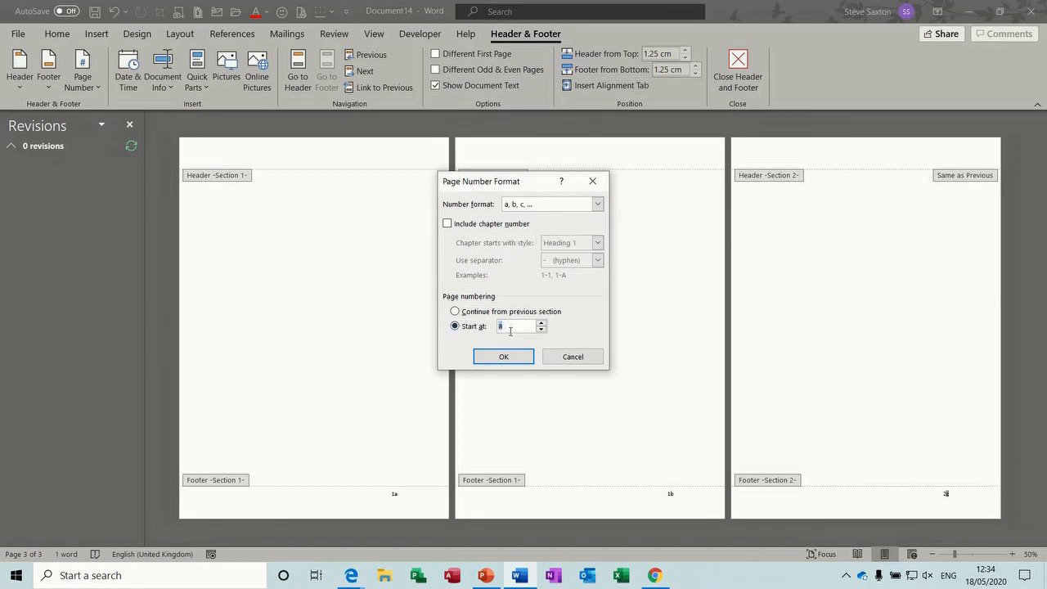
{"action": "left_click", "coordinate": [503, 358]}
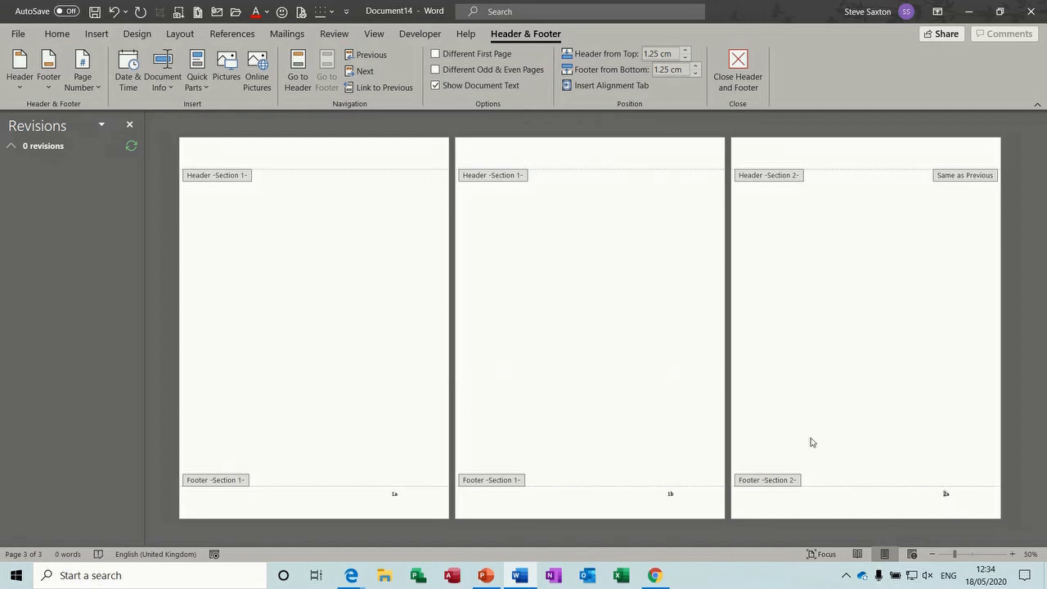
{"action": "double_click", "coordinate": [848, 377]}
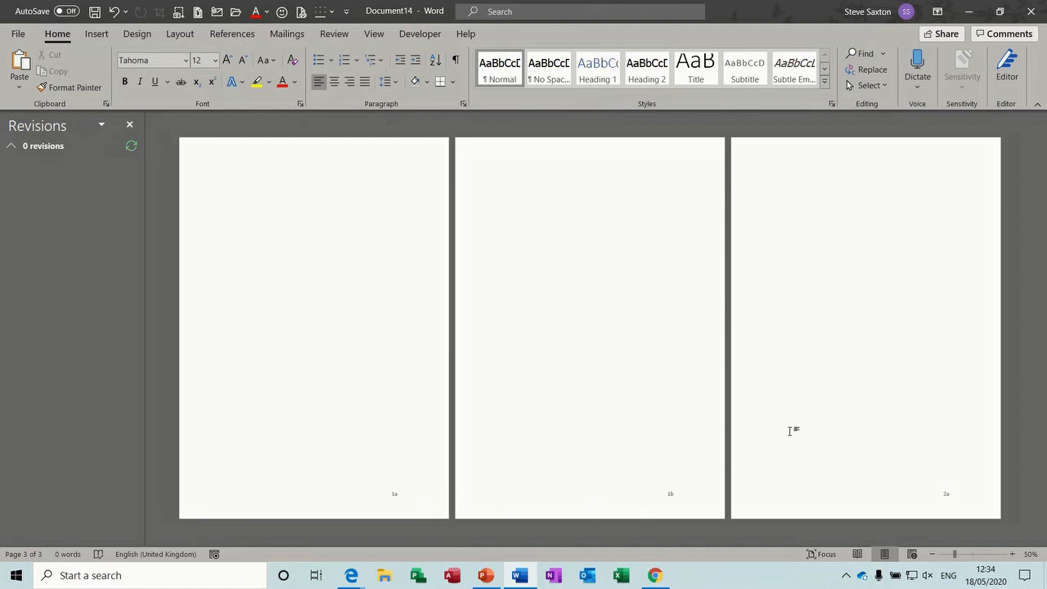
Add a page break and two Next Page section breaks to create pages 3b and 4a
{"action": "key", "text": "ctrl+Return"}
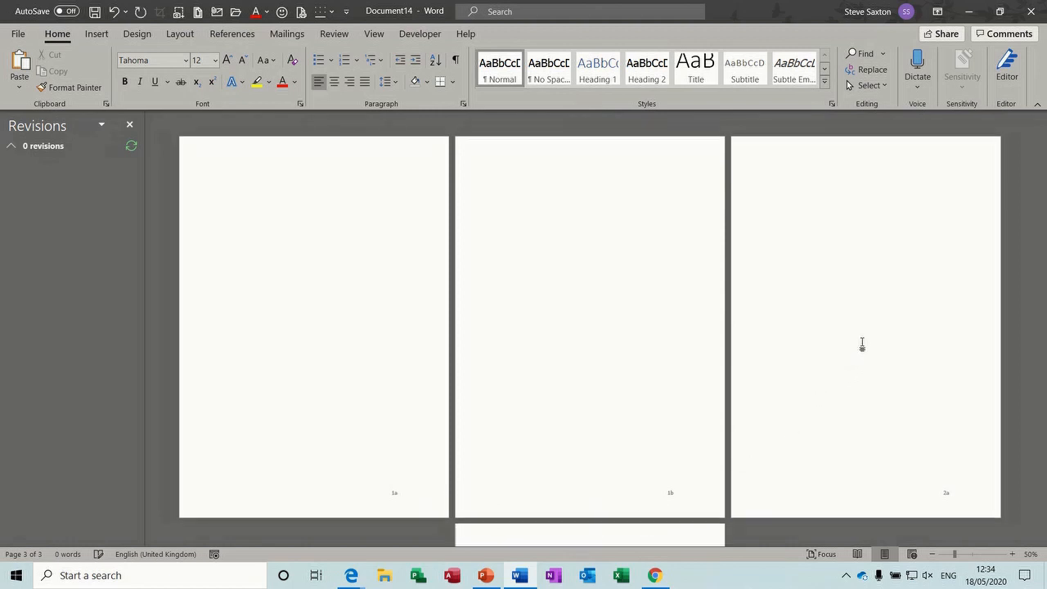
{"action": "left_click_drag", "start_coordinate": [1043, 241], "coordinate": [1046, 471]}
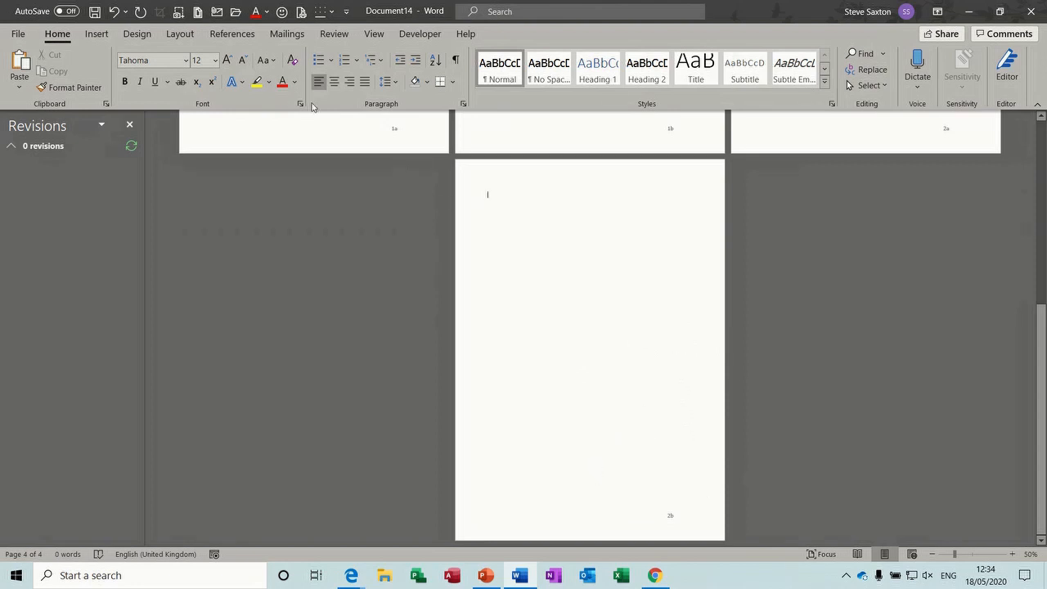
{"action": "left_click", "coordinate": [179, 36]}
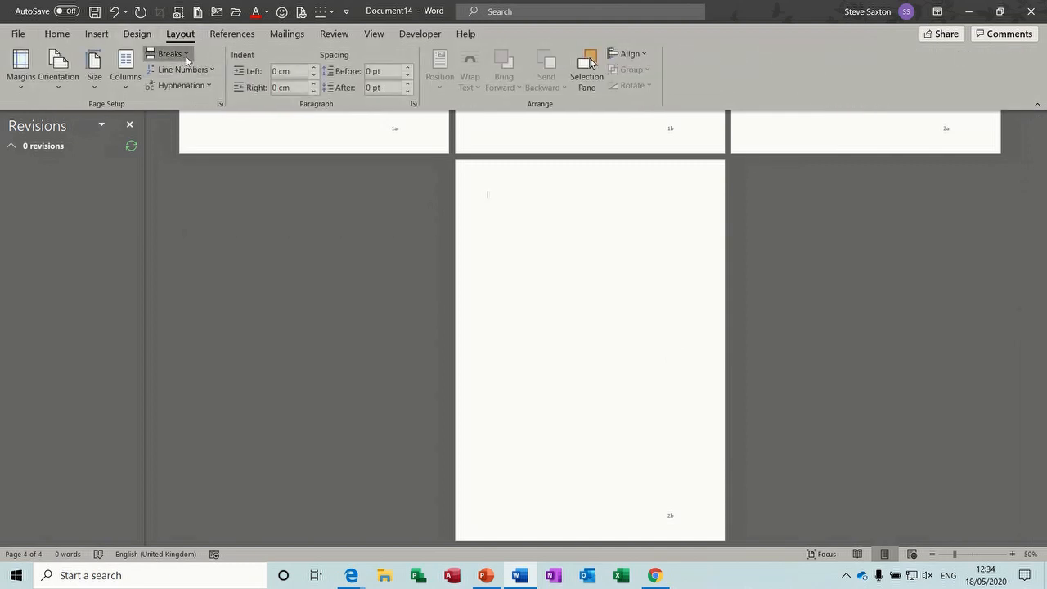
{"action": "left_click", "coordinate": [171, 55]}
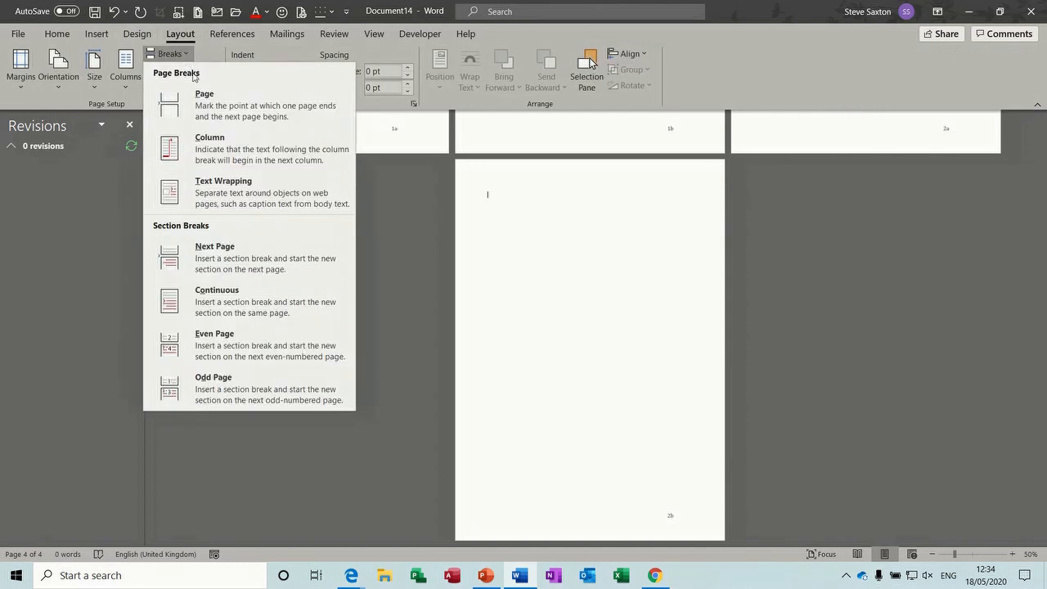
{"action": "left_click", "coordinate": [229, 245]}
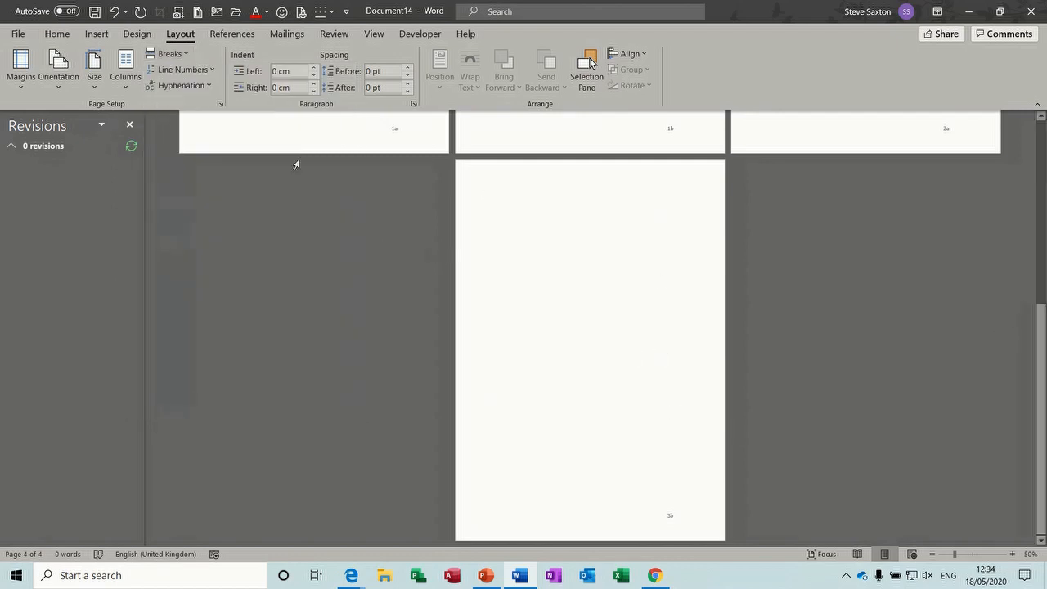
{"action": "left_click", "coordinate": [184, 54]}
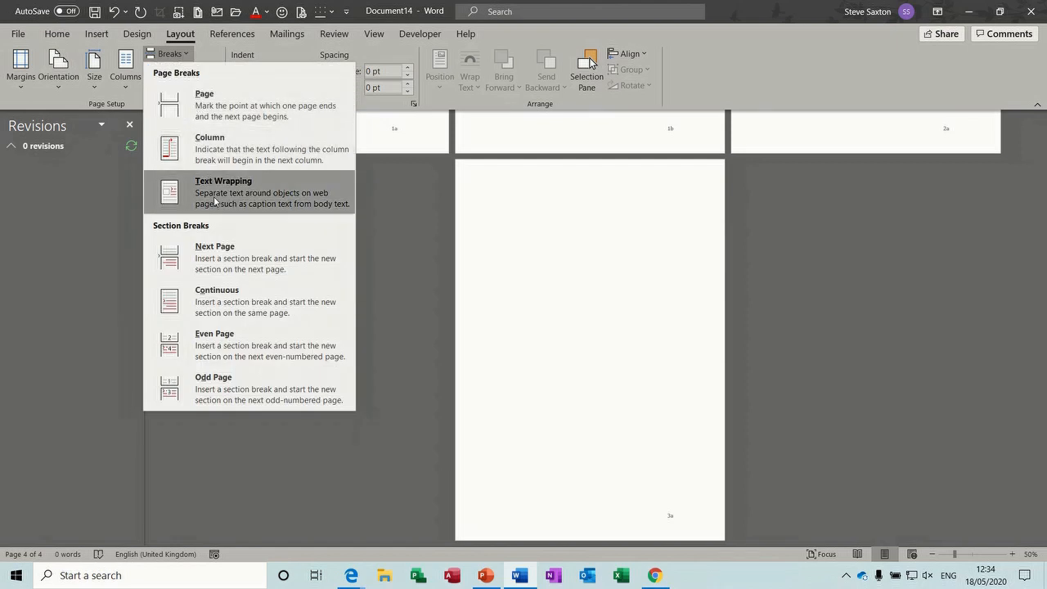
{"action": "left_click", "coordinate": [225, 247]}
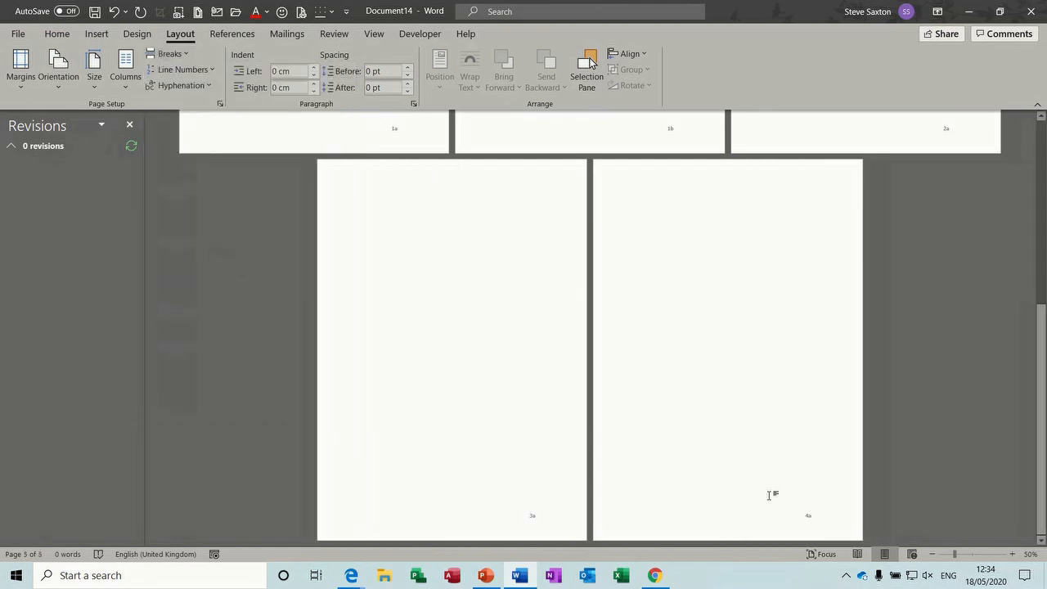
Turn off Link to Previous in section 4's footer and close the footer
{"action": "double_click", "coordinate": [761, 524]}
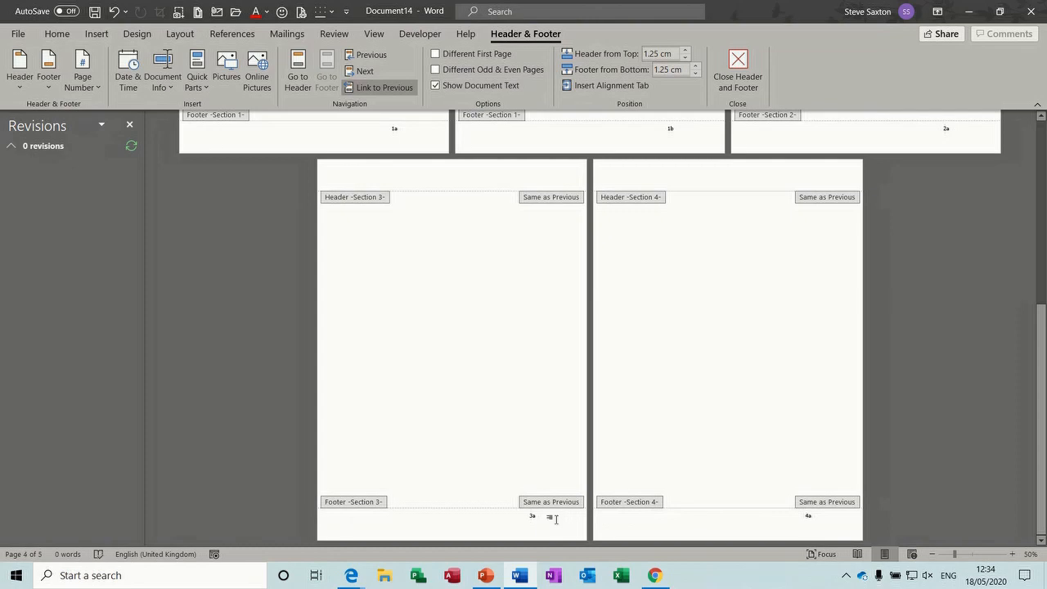
{"action": "double_click", "coordinate": [529, 394]}
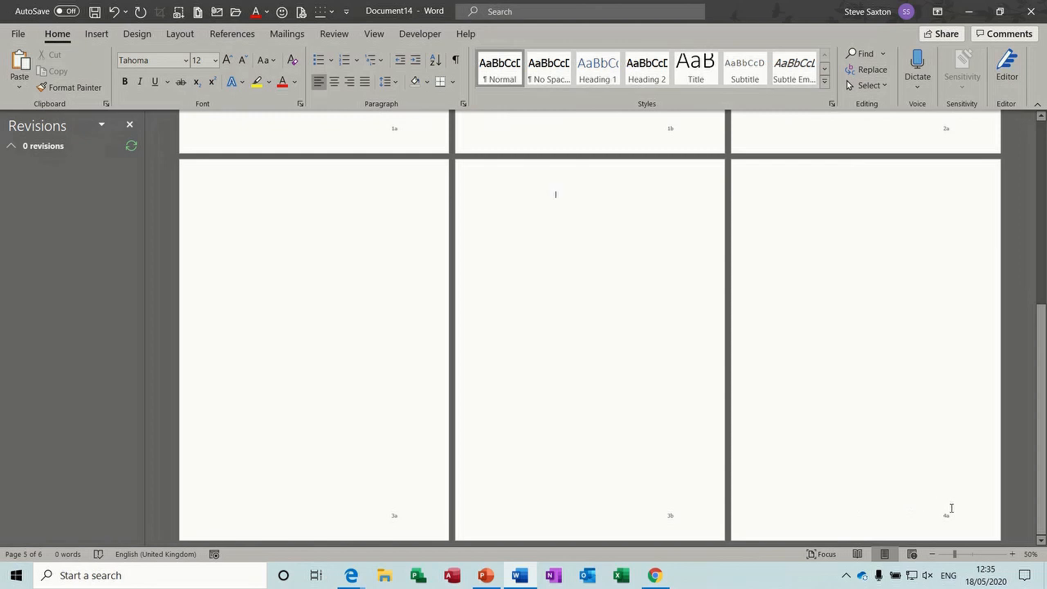
{"action": "double_click", "coordinate": [869, 528]}
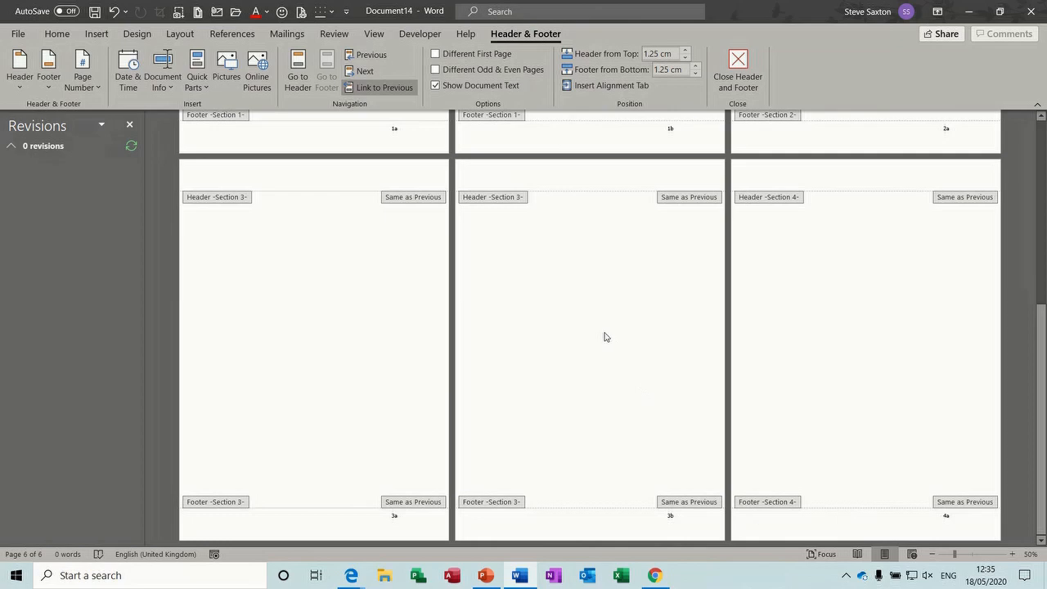
{"action": "left_click", "coordinate": [389, 94]}
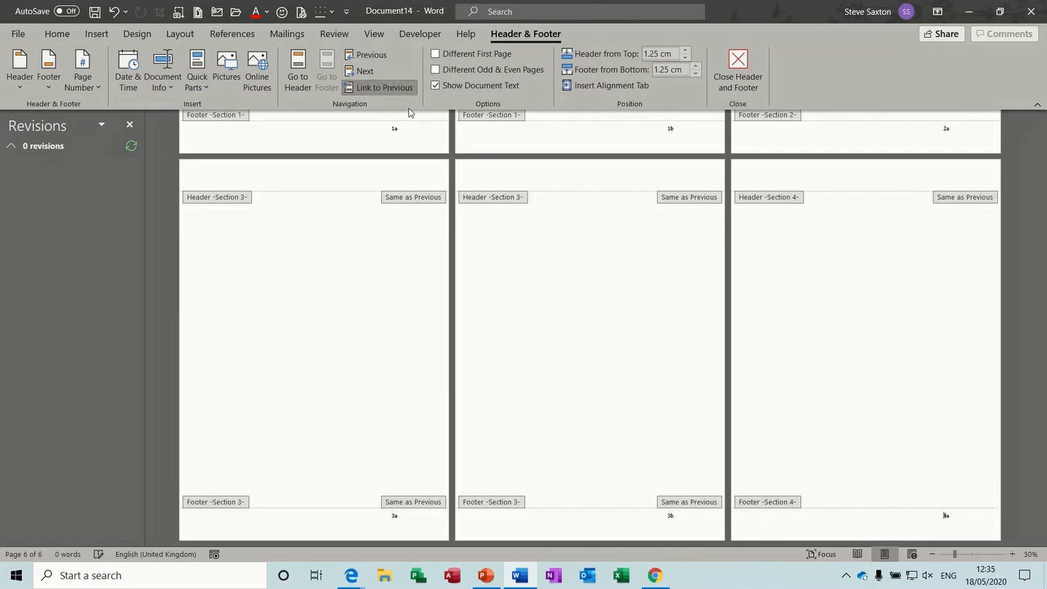
{"action": "double_click", "coordinate": [904, 440]}
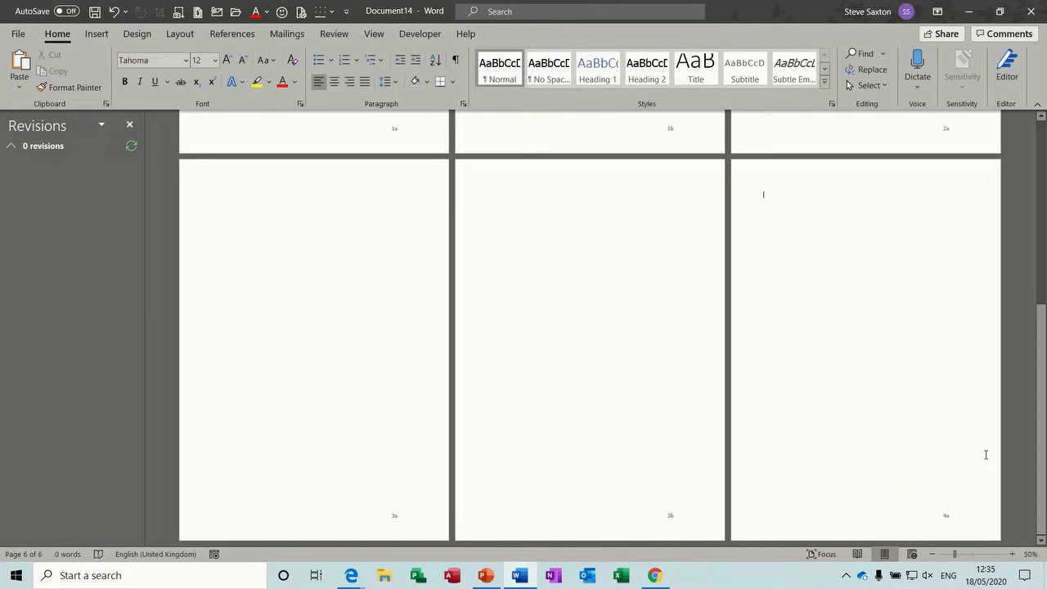
{"action": "left_click_drag", "start_coordinate": [1043, 442], "coordinate": [1039, 137]}
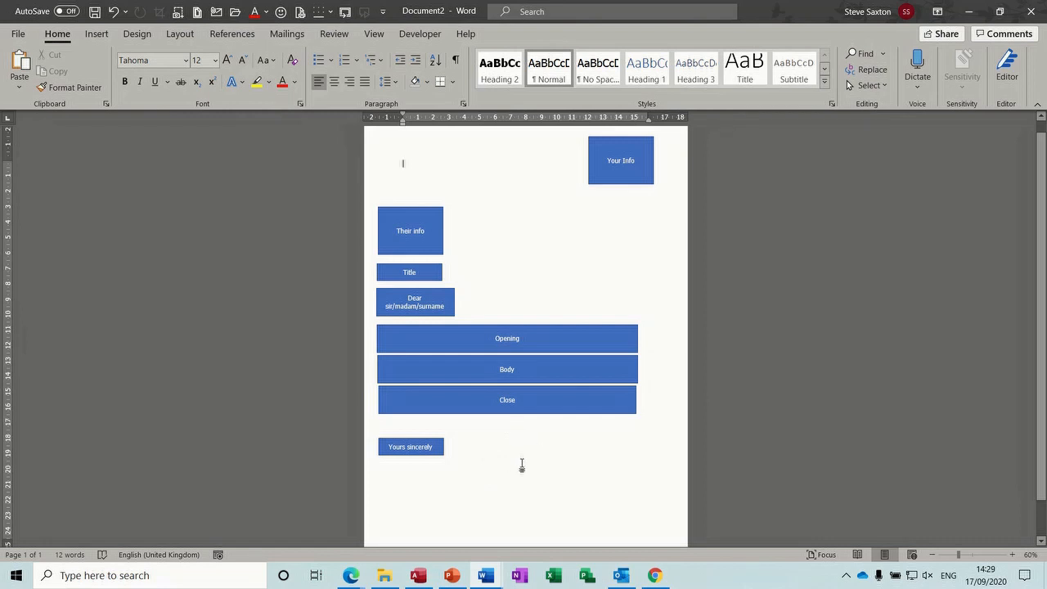
Create a new blank document (Document3) with Ctrl+N
{"action": "key", "text": "ctrl+n"}
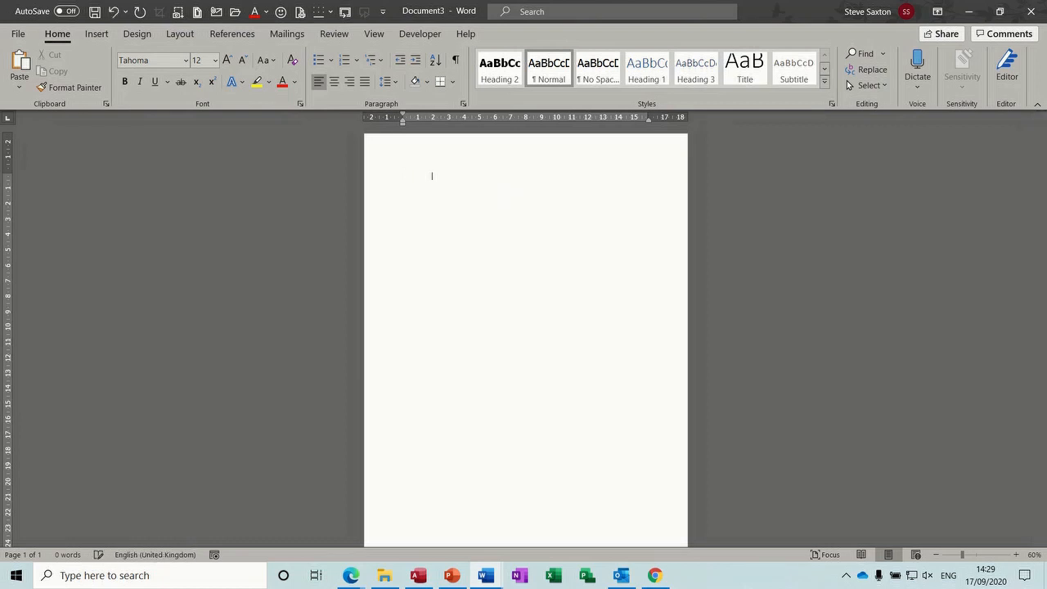
Show formatting marks, clear the stray spaces and tabs, and right-align the first line
{"action": "left_click", "coordinate": [456, 59]}
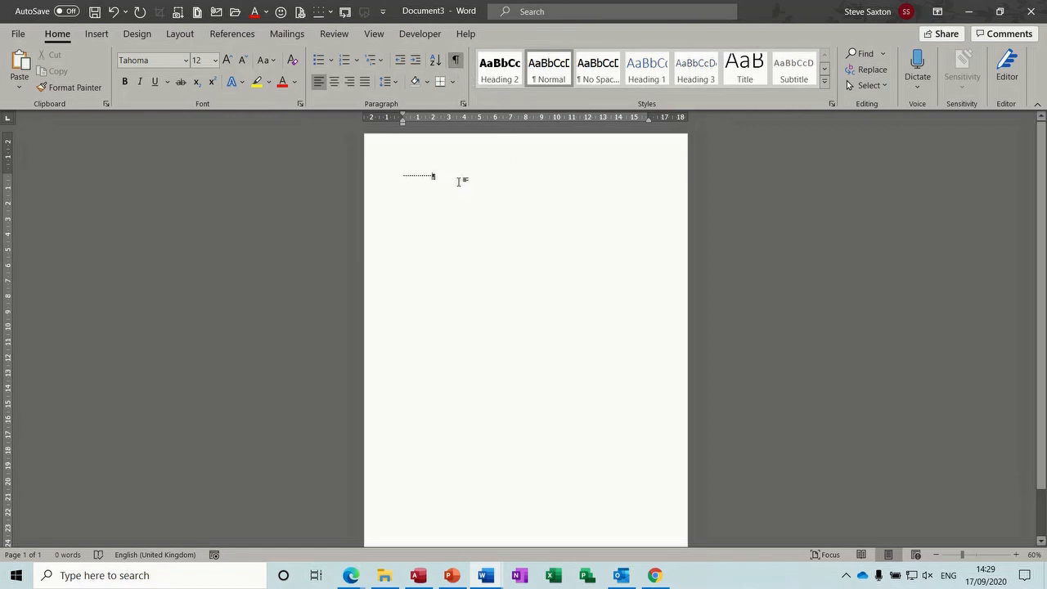
{"action": "key", "text": "BackSpace"}
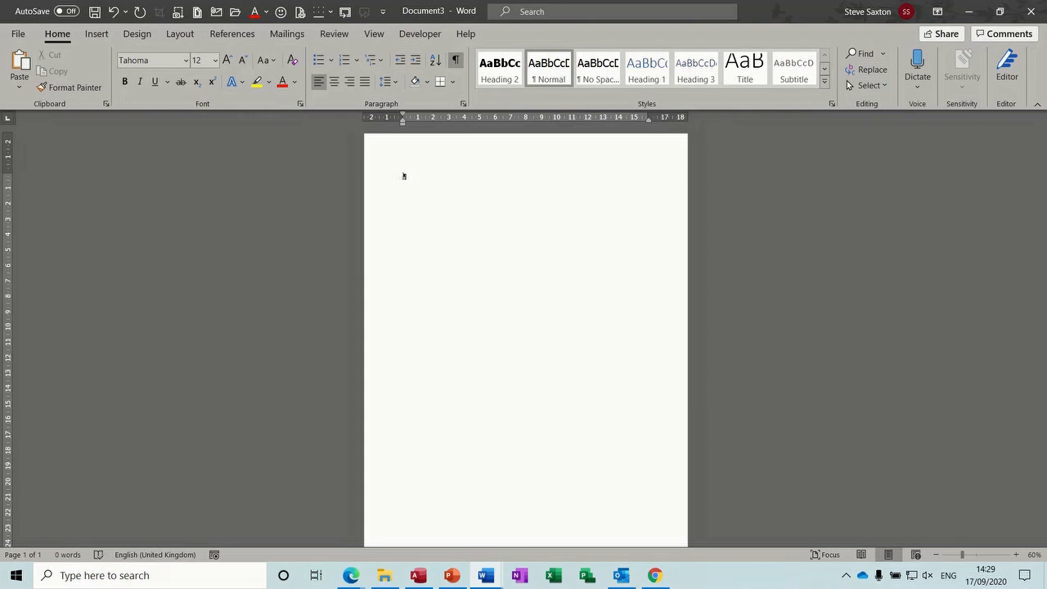
{"action": "key", "text": "Tab"}
{"action": "key", "text": "Tab"}
{"action": "key", "text": "Tab"}
{"action": "key", "text": "Tab"}
{"action": "key", "text": "Tab"}
{"action": "key", "text": "Tab"}
{"action": "key", "text": "BackSpace"}
{"action": "key", "text": "BackSpace"}
{"action": "key", "text": "BackSpace"}
{"action": "key", "text": "BackSpace"}
{"action": "key", "text": "BackSpace"}
{"action": "key", "text": "BackSpace"}
{"action": "key", "text": "BackSpace"}
{"action": "key", "text": "BackSpace"}
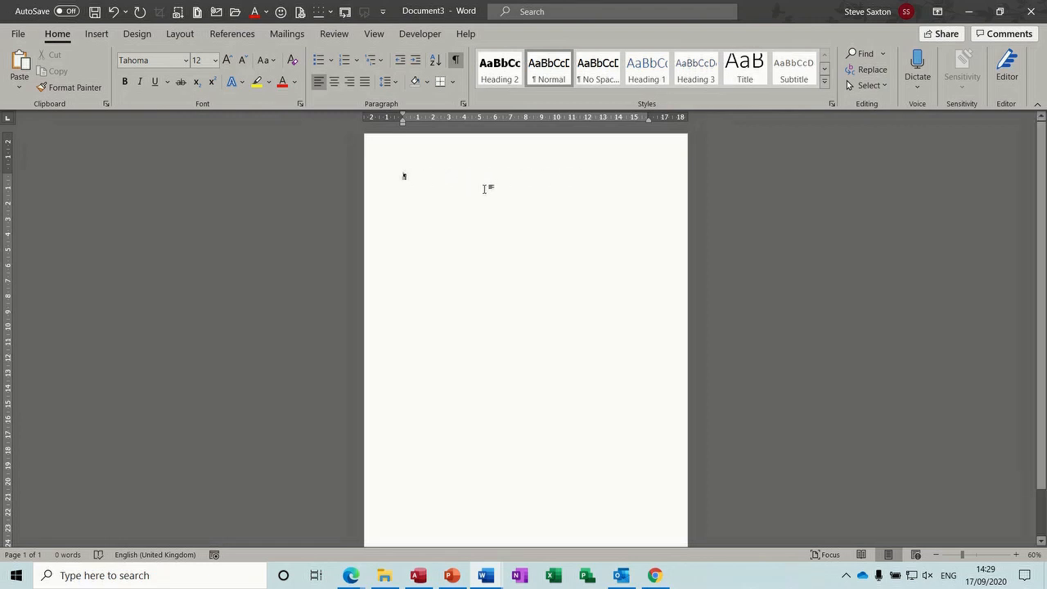
{"action": "left_click", "coordinate": [352, 85]}
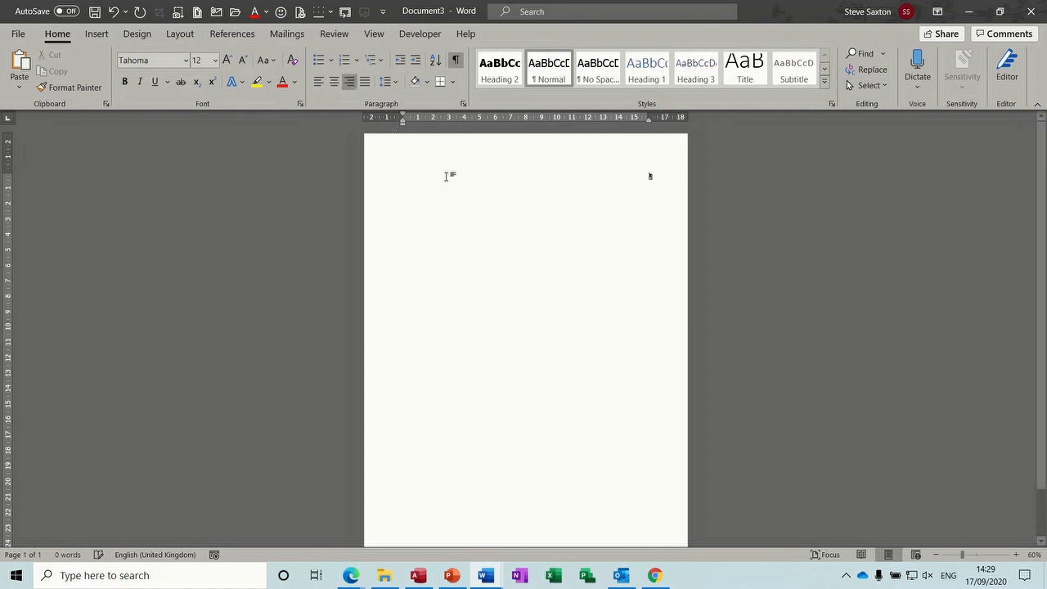
Type the sender's name and two address lines, hide formatting marks, and zoom in
{"action": "type", "text": "Mr"}
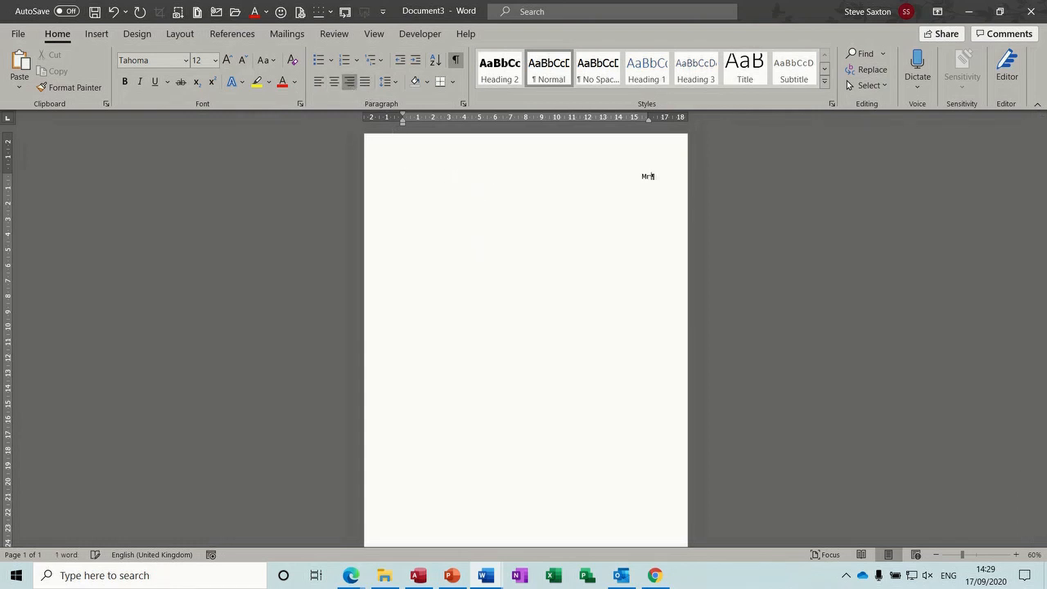
{"action": "type", "text": " S Saxton"}
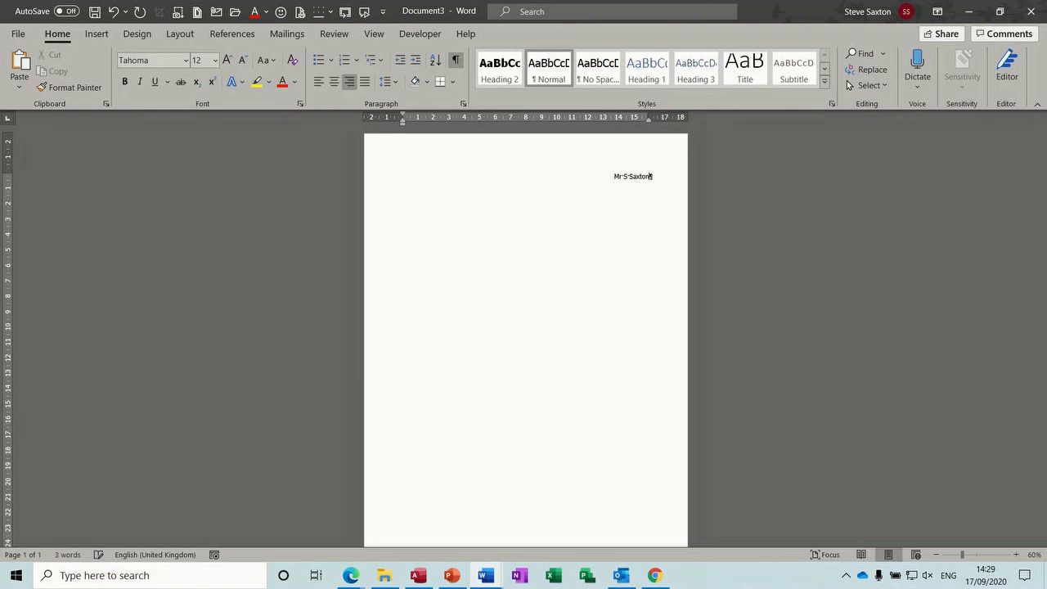
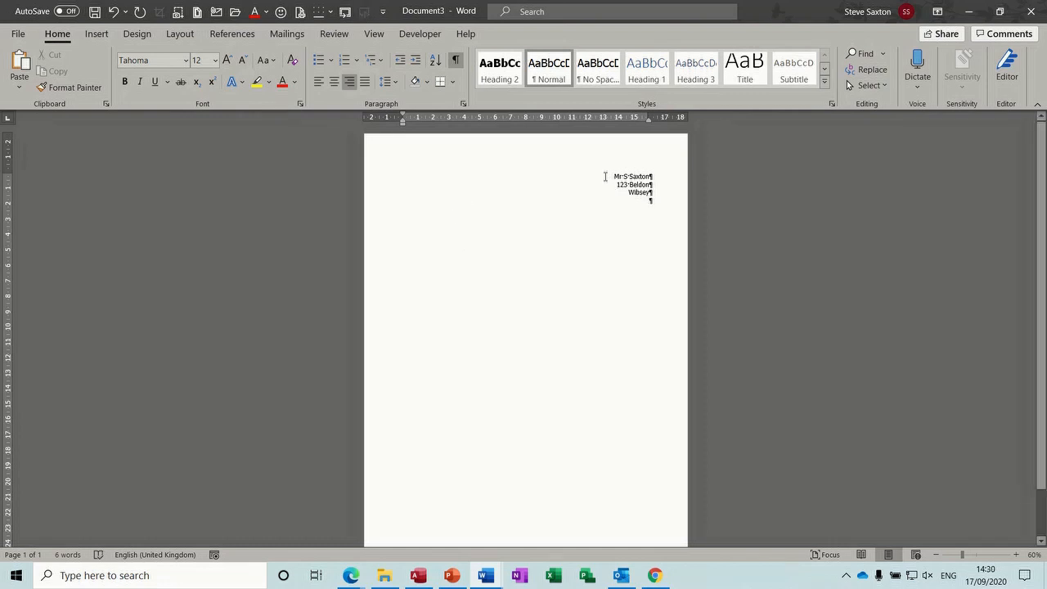
{"action": "left_click", "coordinate": [456, 60]}
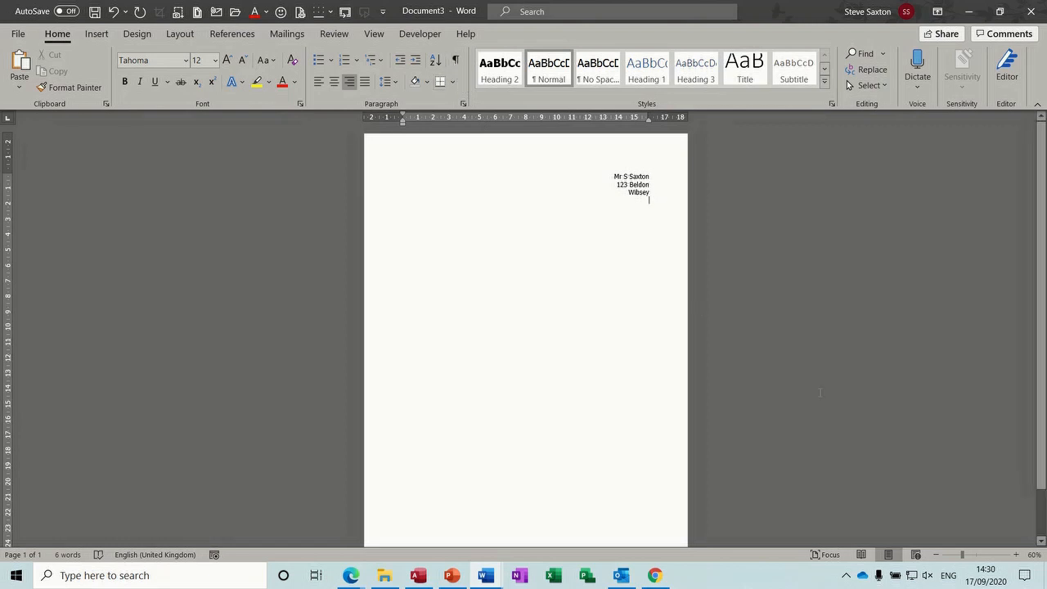
{"action": "left_click", "coordinate": [1017, 555]}
{"action": "left_click", "coordinate": [1017, 555]}
{"action": "left_click", "coordinate": [1018, 555]}
{"action": "left_click", "coordinate": [1017, 555]}
{"action": "left_click", "coordinate": [1018, 555]}
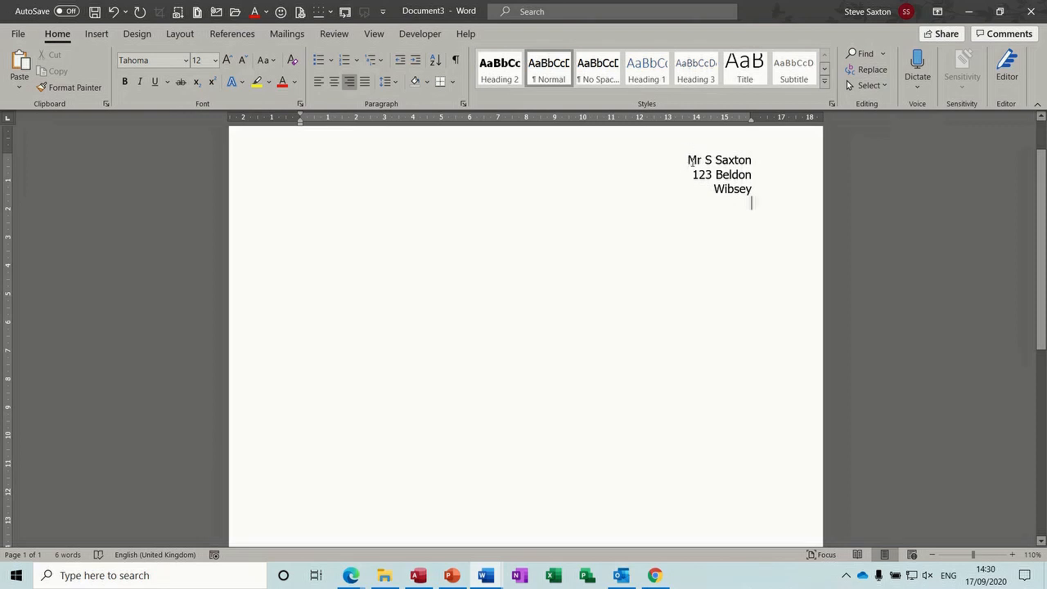
Delete the right-aligned address lines and make the empty line left-aligned
{"action": "left_click_drag", "start_coordinate": [754, 200], "coordinate": [687, 164]}
{"action": "key", "text": "Delete"}
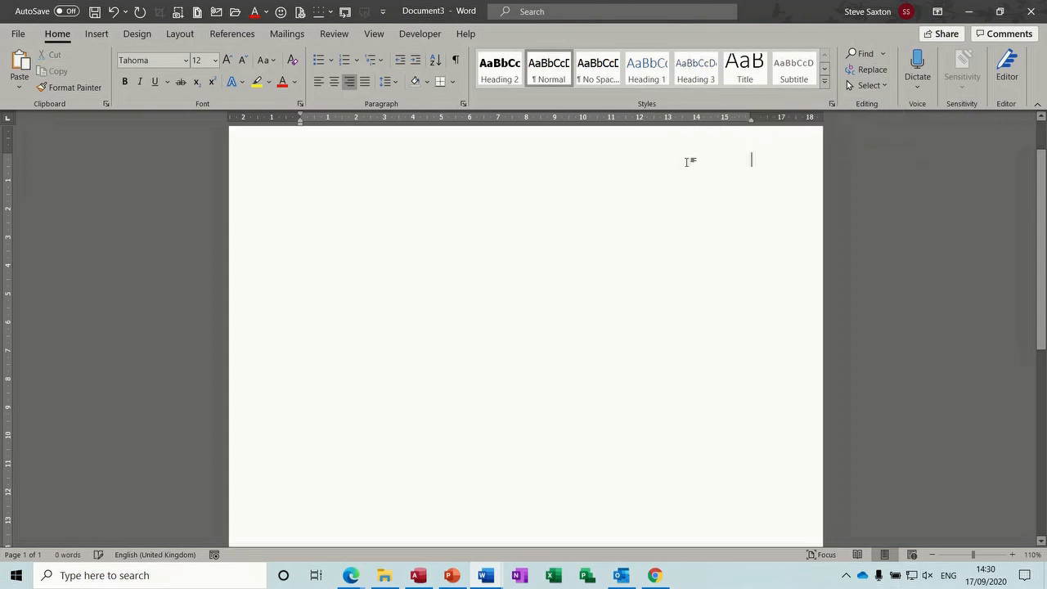
{"action": "key", "text": "ctrl+e"}
{"action": "key", "text": "ctrl+l"}
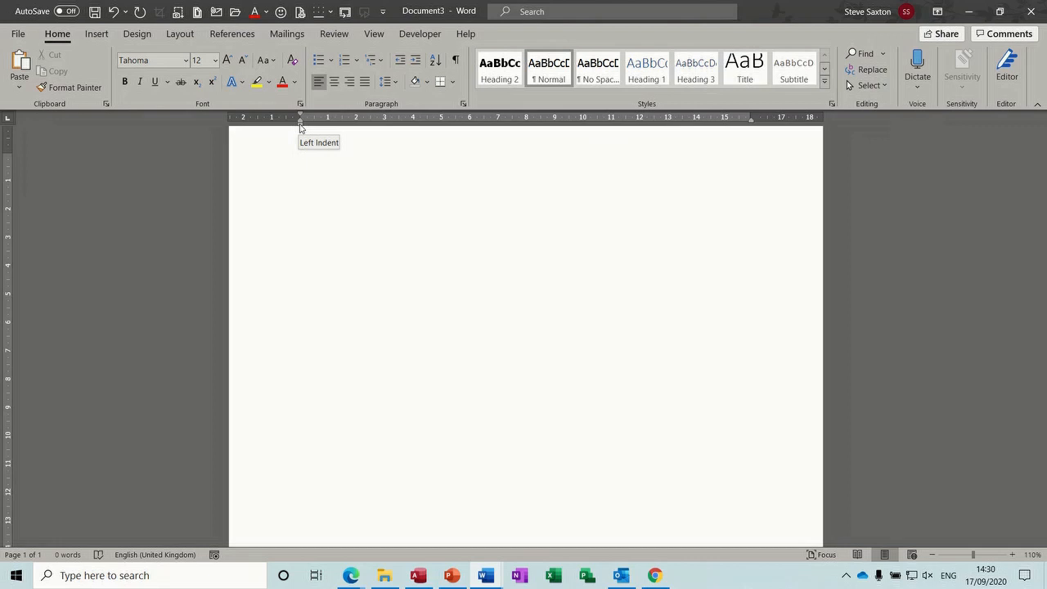
Test-drag the ruler's Left Indent with throwaway text, then delete the test text
{"action": "left_click_drag", "start_coordinate": [301, 125], "coordinate": [610, 134]}
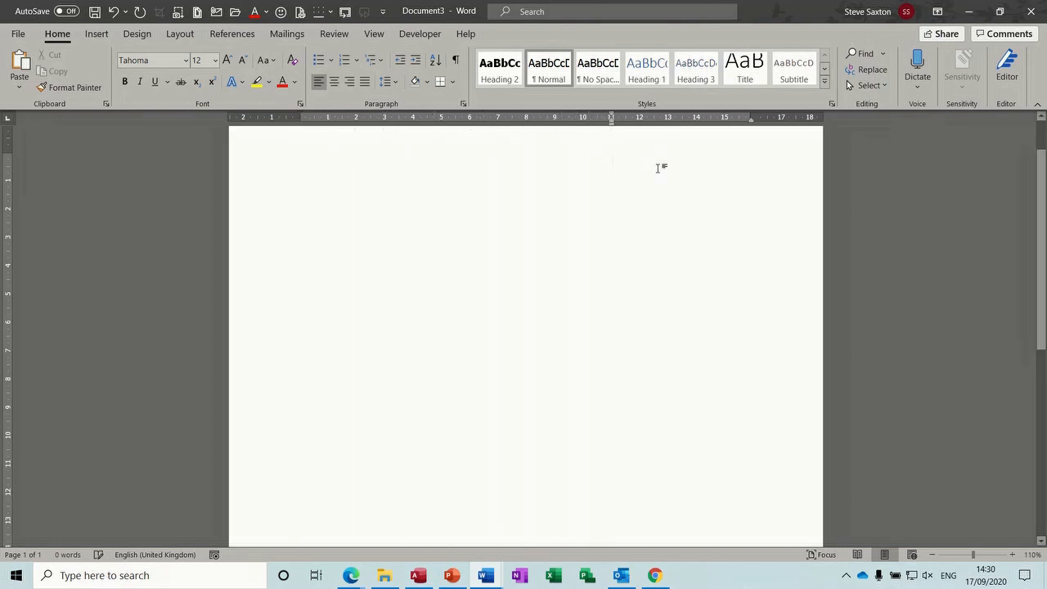
{"action": "type", "text": "gfkj kh rgkhr  e fe kue k"}
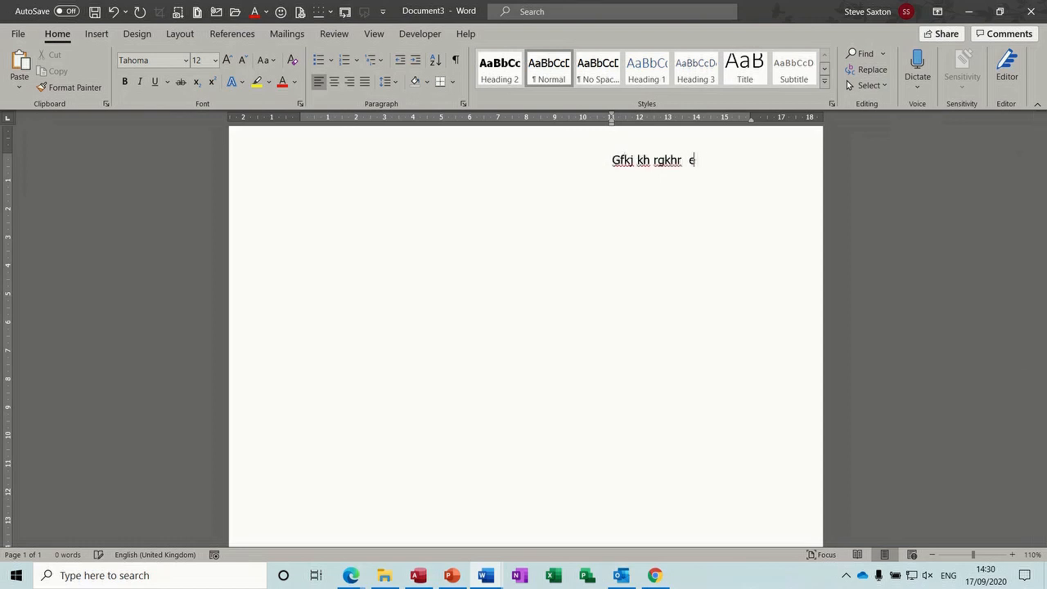
{"action": "type", "text": "h rtherher he rbe k k rk"}
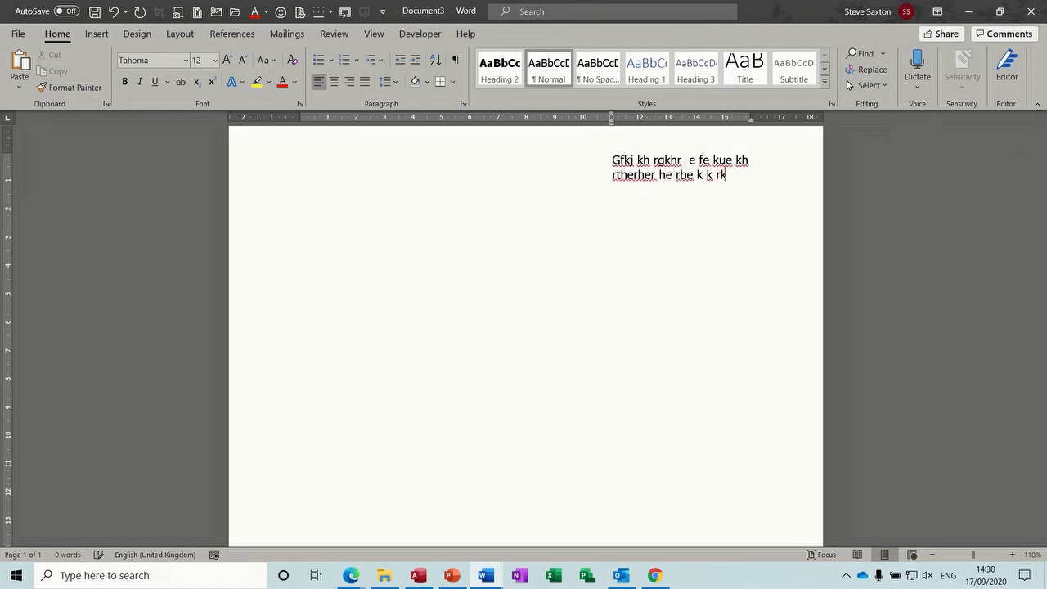
{"action": "type", "text": "e rke ke kek ke kje k eke k eke k"}
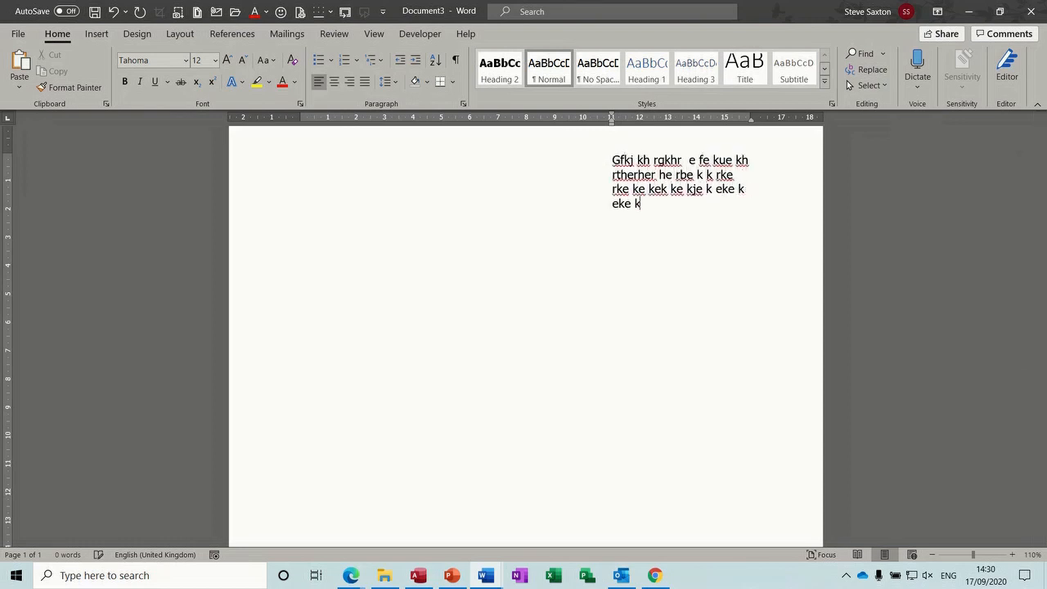
{"action": "type", "text": "ek ke ke ke"}
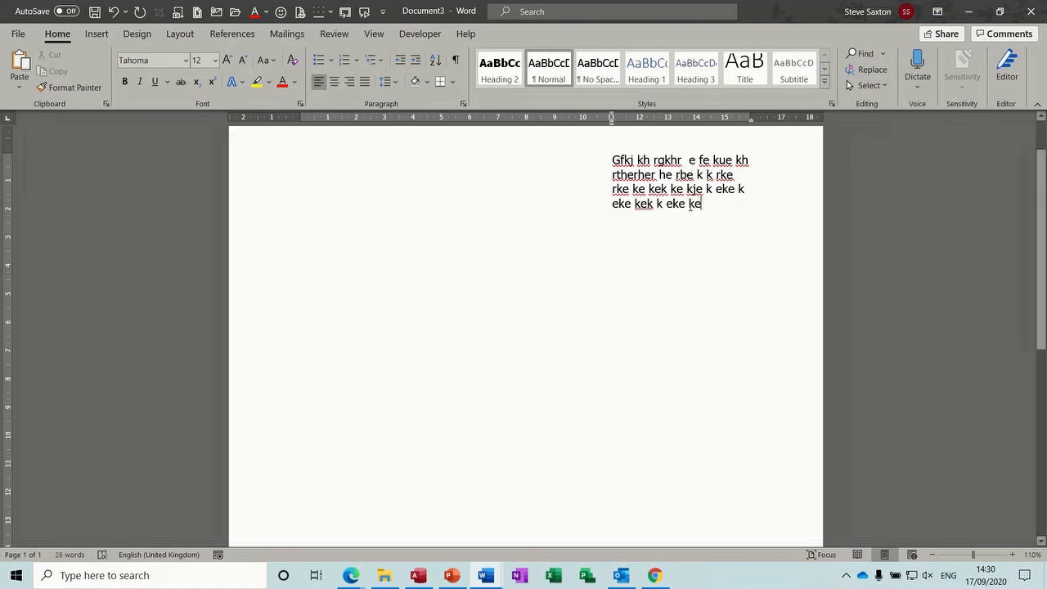
{"action": "left_click", "coordinate": [668, 177]}
{"action": "type", "text": "dfehfefhdfhdffuhfuehfe"}
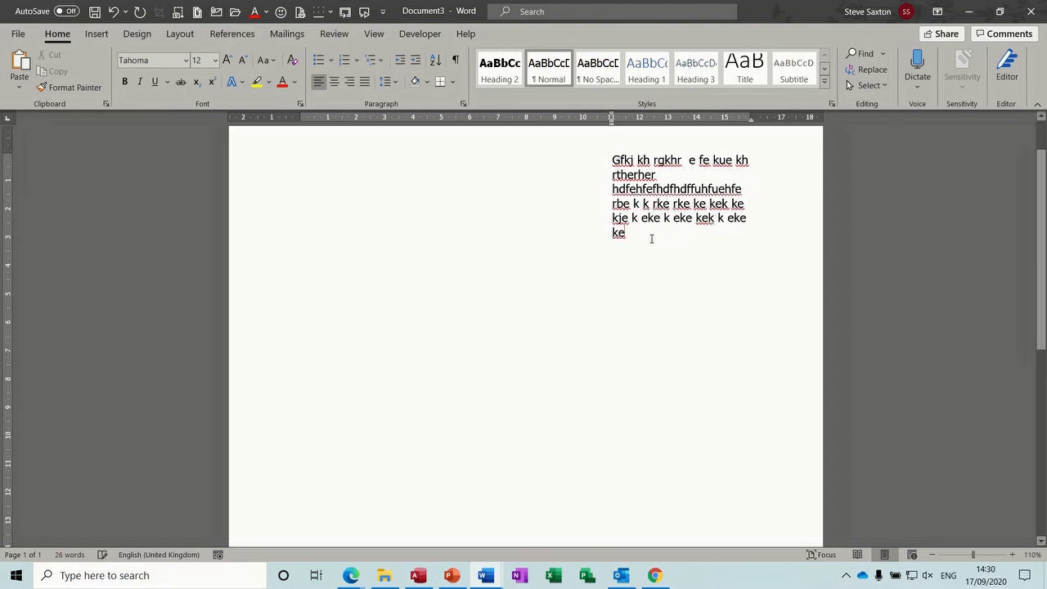
{"action": "left_click_drag", "start_coordinate": [651, 239], "coordinate": [612, 162]}
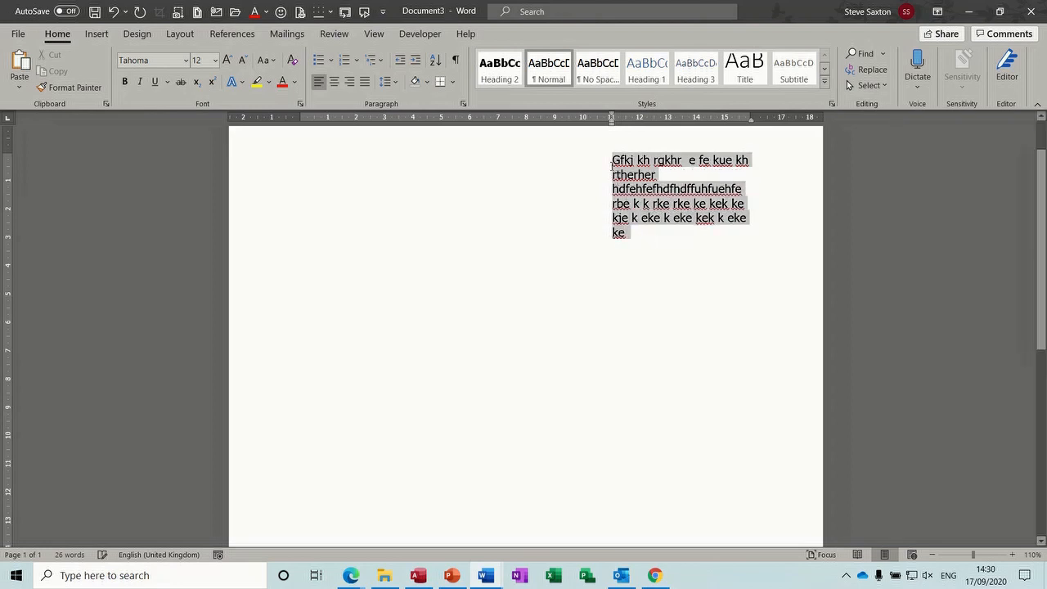
{"action": "key", "text": "BackSpace"}
{"action": "key", "text": "BackSpace"}
{"action": "key", "text": "BackSpace"}
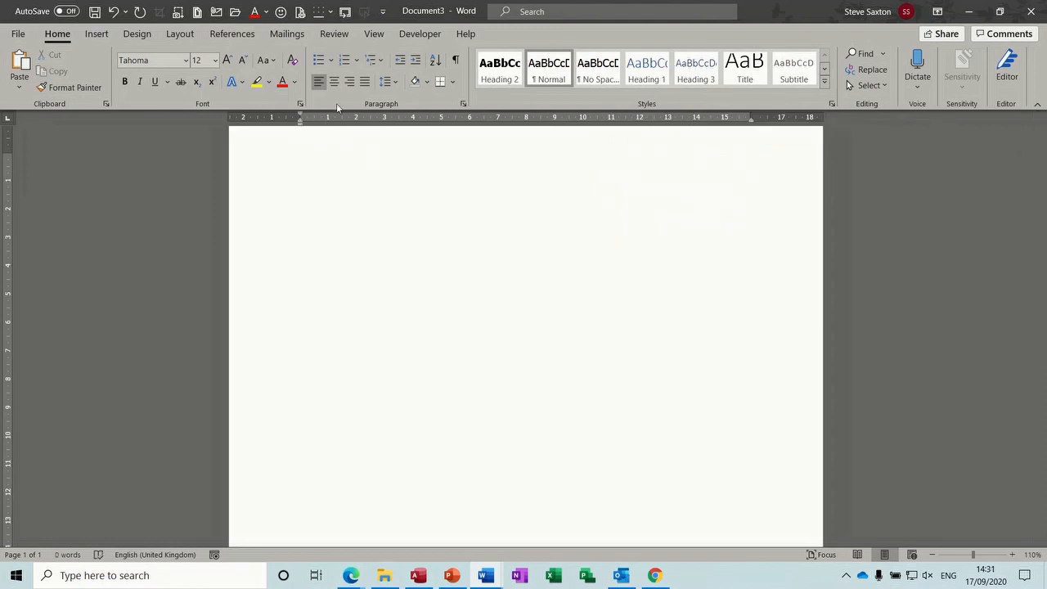
Increase the empty paragraph's indent seven steps to about 10 cm
{"action": "left_click", "coordinate": [416, 61]}
{"action": "left_click", "coordinate": [415, 60]}
{"action": "left_click", "coordinate": [415, 60]}
{"action": "left_click", "coordinate": [415, 61]}
{"action": "left_click", "coordinate": [415, 60]}
{"action": "left_click", "coordinate": [415, 61]}
{"action": "left_click", "coordinate": [415, 61]}
{"action": "left_click", "coordinate": [415, 61]}
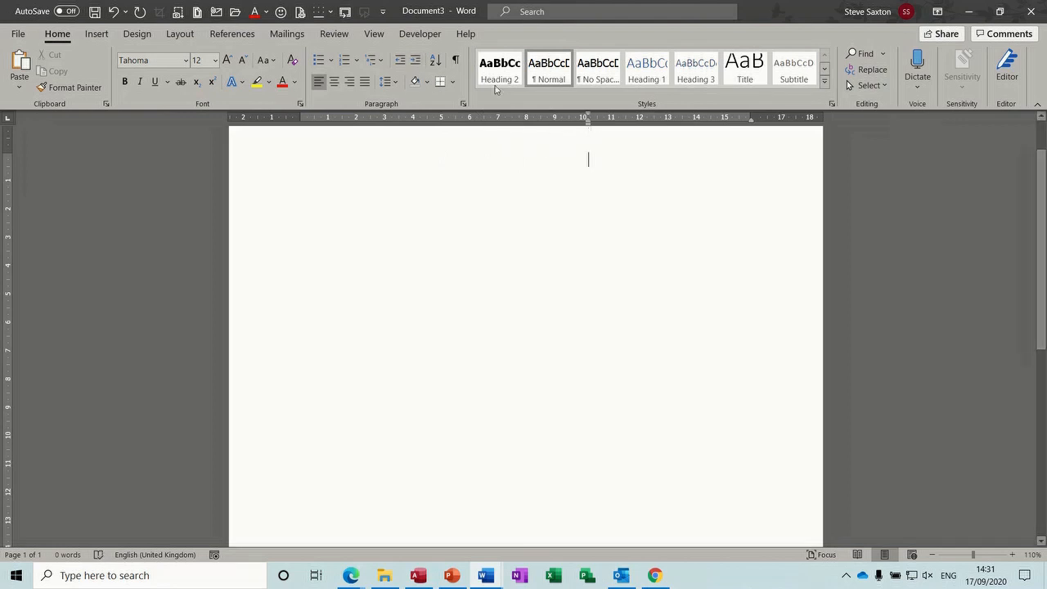
Set the empty paragraph's left indent to 11 cm in the Paragraph dialog and fine-tune it on the ruler
{"action": "left_click", "coordinate": [417, 62]}
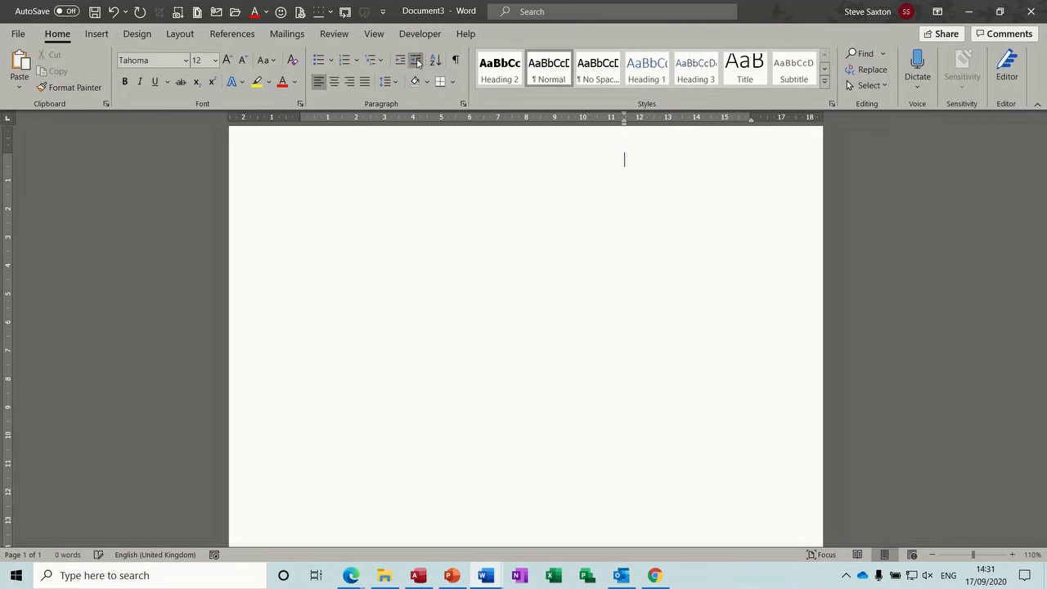
{"action": "left_click_drag", "start_coordinate": [625, 126], "coordinate": [613, 128]}
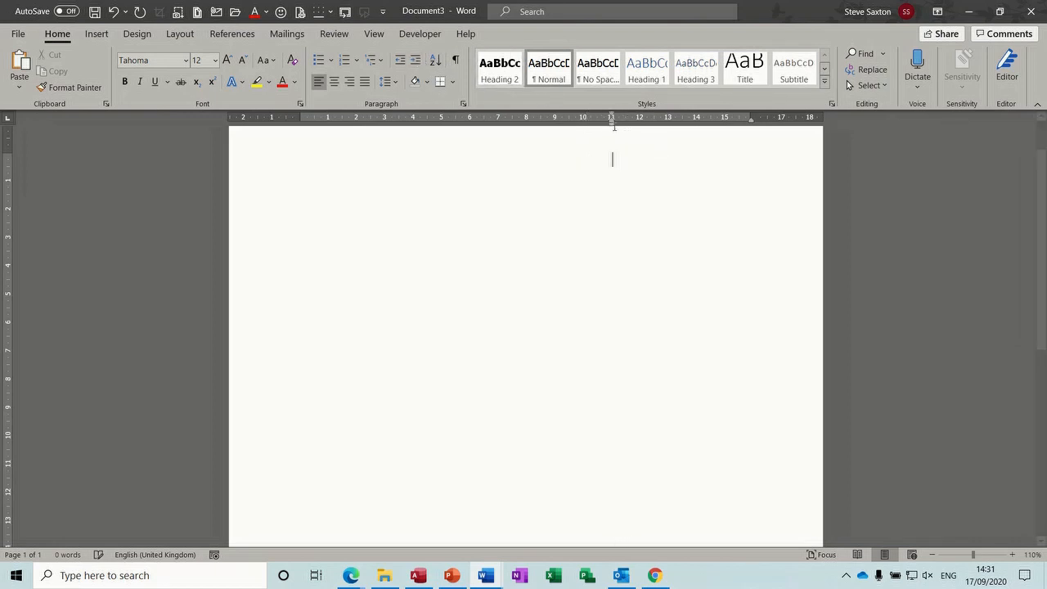
{"action": "left_click", "coordinate": [463, 104]}
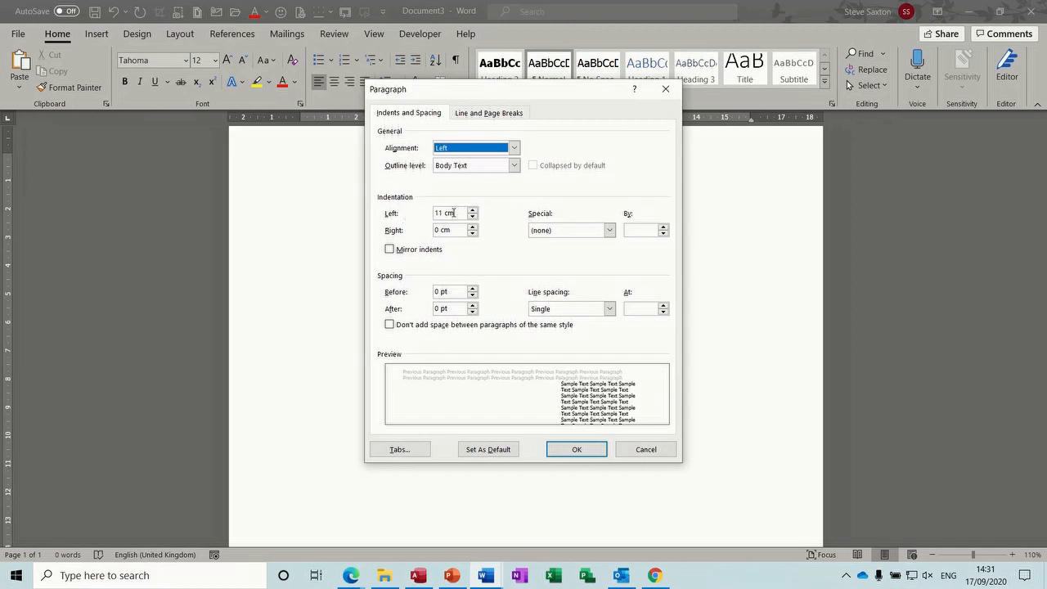
{"action": "left_click", "coordinate": [575, 450]}
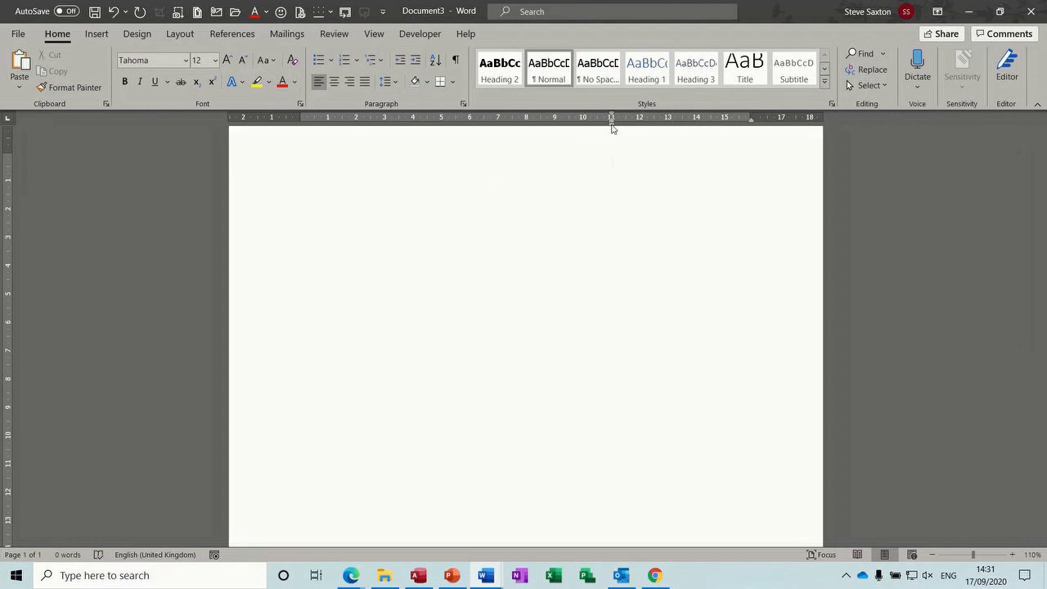
{"action": "mouse_move", "coordinate": [612, 126]}
{"action": "left_mouse_down"}
{"action": "mouse_move", "coordinate": [580, 131]}
{"action": "mouse_move", "coordinate": [589, 134]}
{"action": "left_mouse_up"}
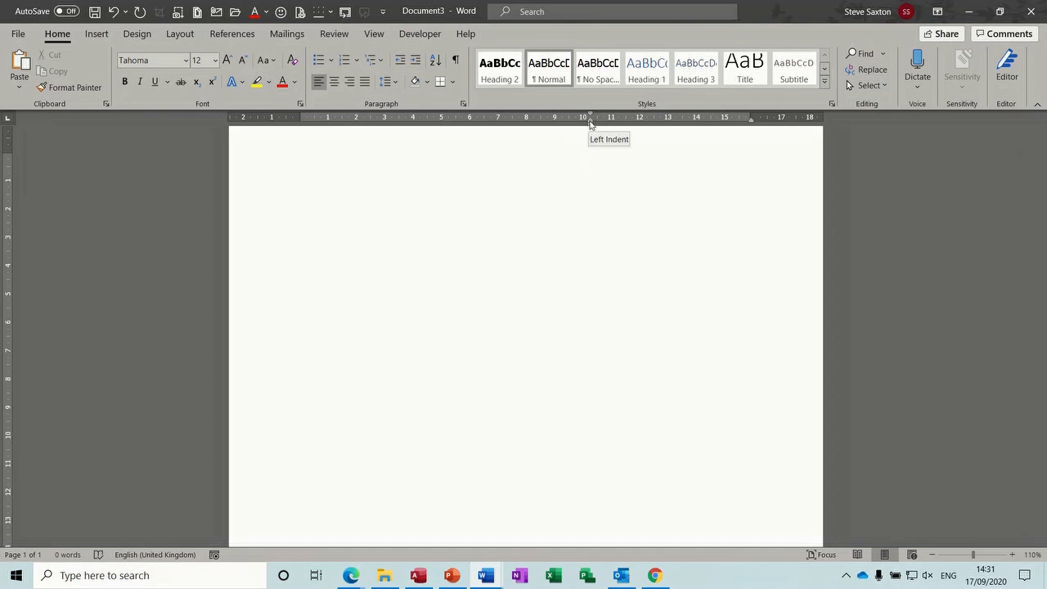
{"action": "mouse_move", "coordinate": [590, 123]}
{"action": "left_mouse_down"}
{"action": "mouse_move", "coordinate": [606, 122]}
{"action": "mouse_move", "coordinate": [570, 123]}
{"action": "mouse_move", "coordinate": [606, 116]}
{"action": "mouse_move", "coordinate": [546, 116]}
{"action": "mouse_move", "coordinate": [612, 132]}
{"action": "left_mouse_up"}
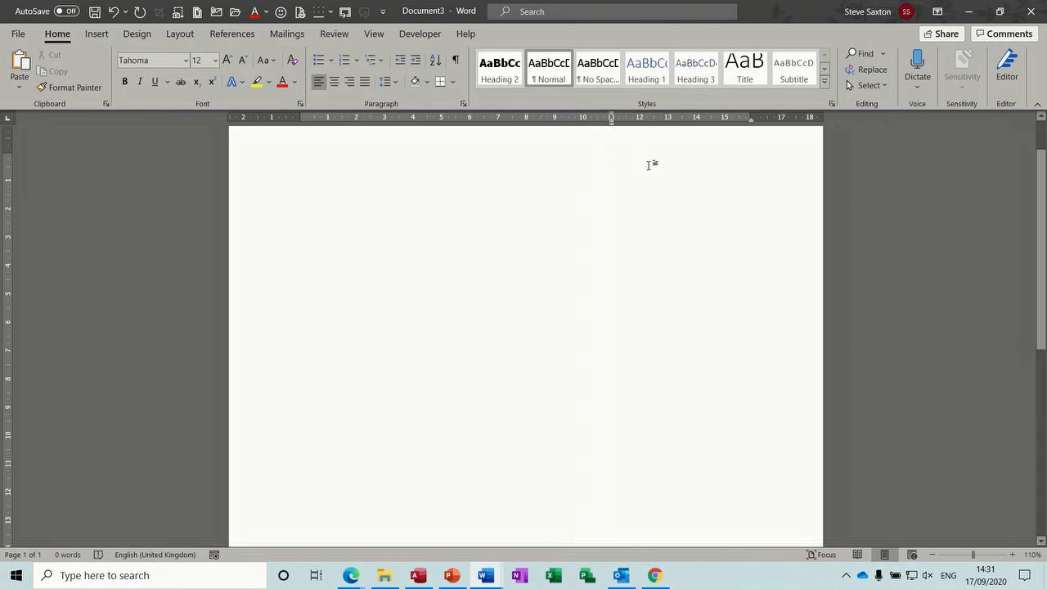
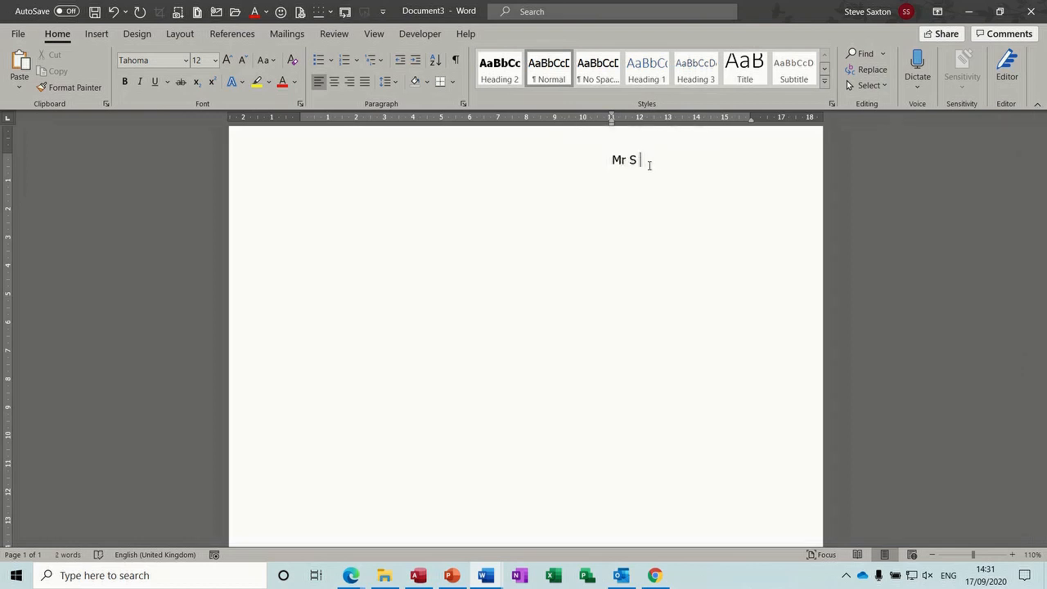
Type the sender's name and four-line postal address at the indent, fixing the surname typo, plus a blank line
{"action": "key", "text": "BackSpace"}
{"action": "key", "text": "BackSpace"}
{"action": "key", "text": "BackSpace"}
{"action": "key", "text": "BackSpace"}
{"action": "key", "text": "BackSpace"}
{"action": "key", "text": "Return"}
{"action": "key", "text": "Return"}
{"action": "key", "text": "Return"}
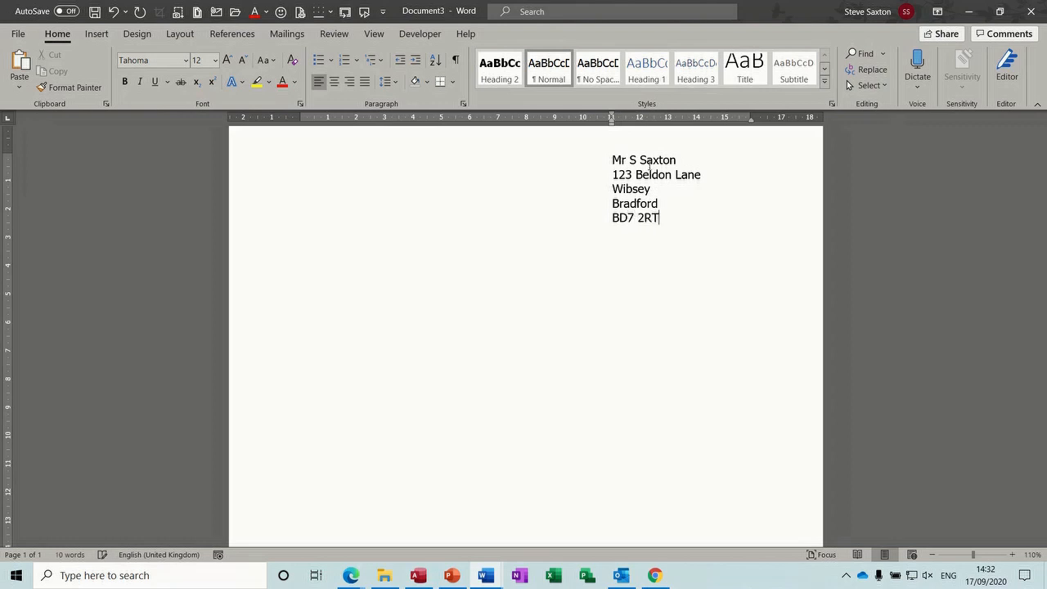
{"action": "key", "text": "Return"}
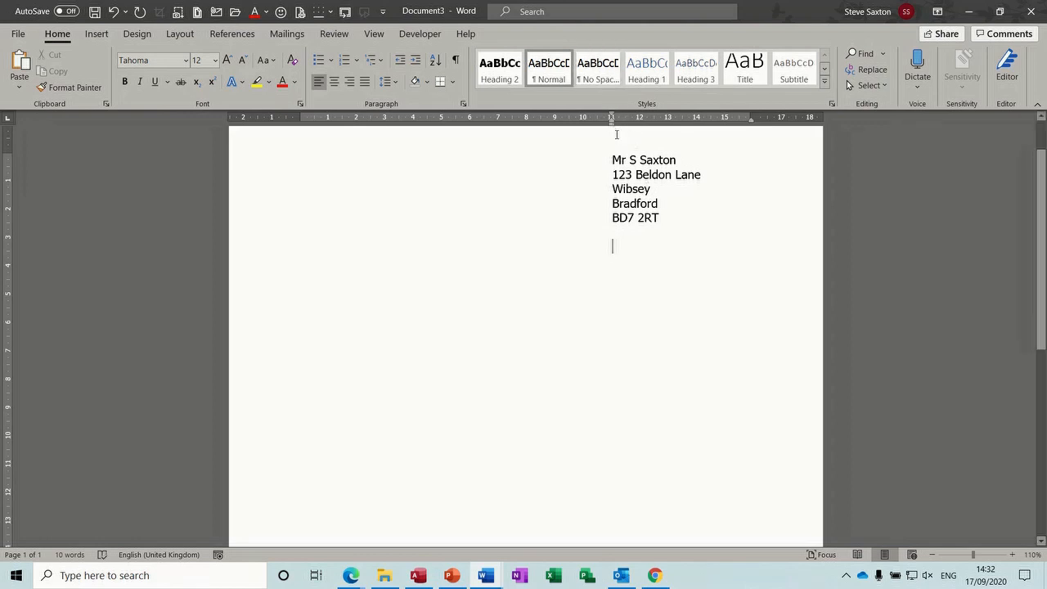
Insert the date in the format Thursday, 17 September 2020 below the address
{"action": "left_click", "coordinate": [94, 34]}
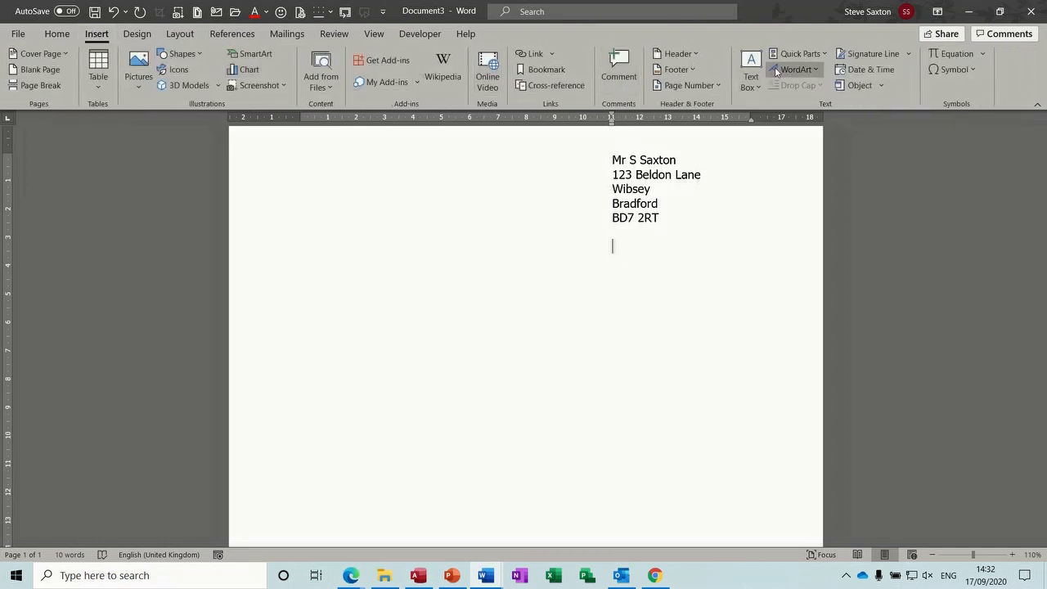
{"action": "left_click", "coordinate": [850, 71]}
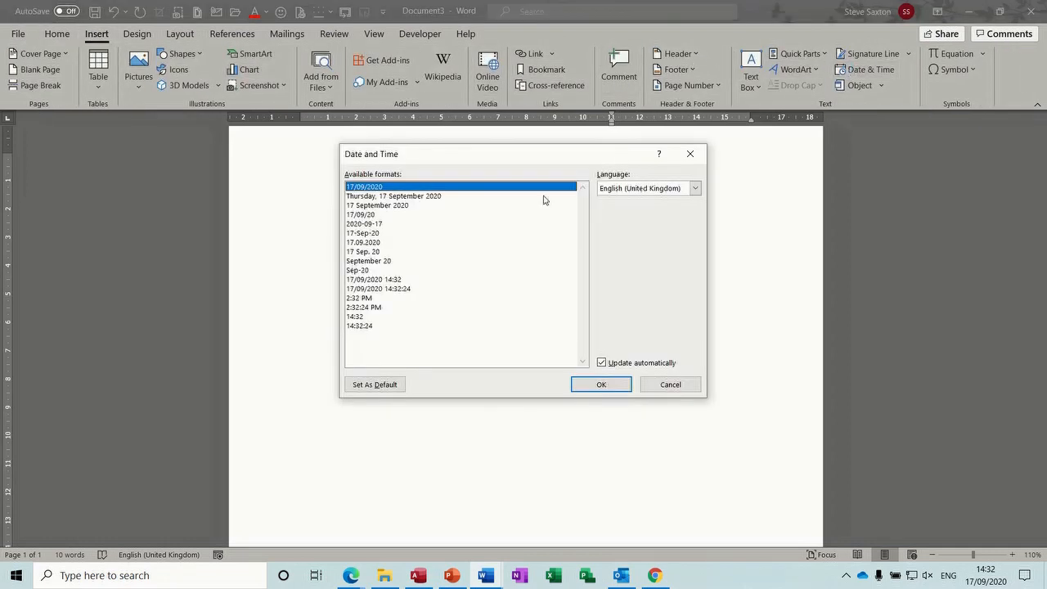
{"action": "left_click", "coordinate": [439, 198]}
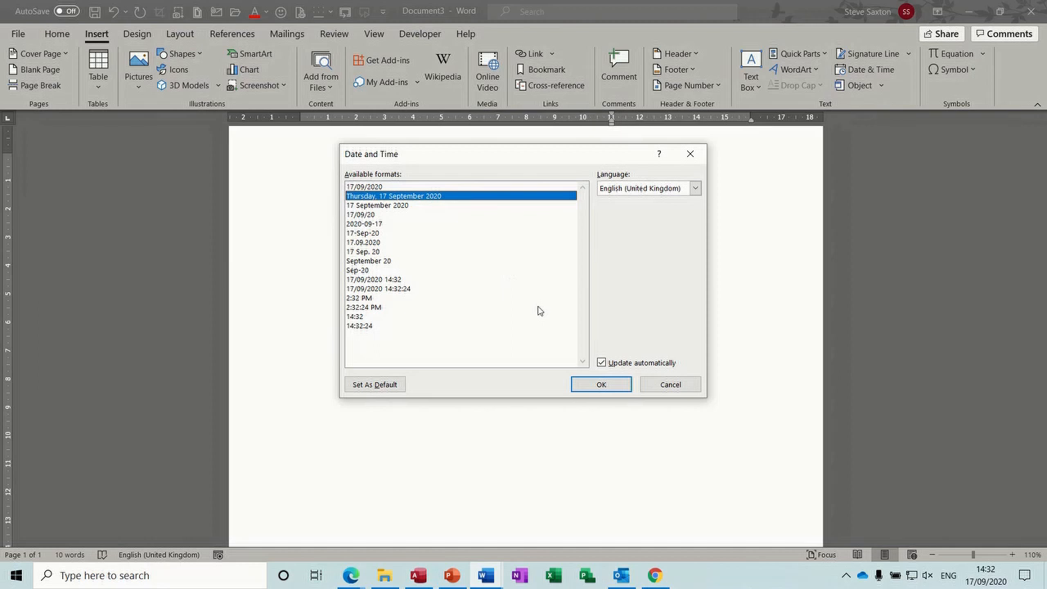
{"action": "left_click", "coordinate": [590, 384]}
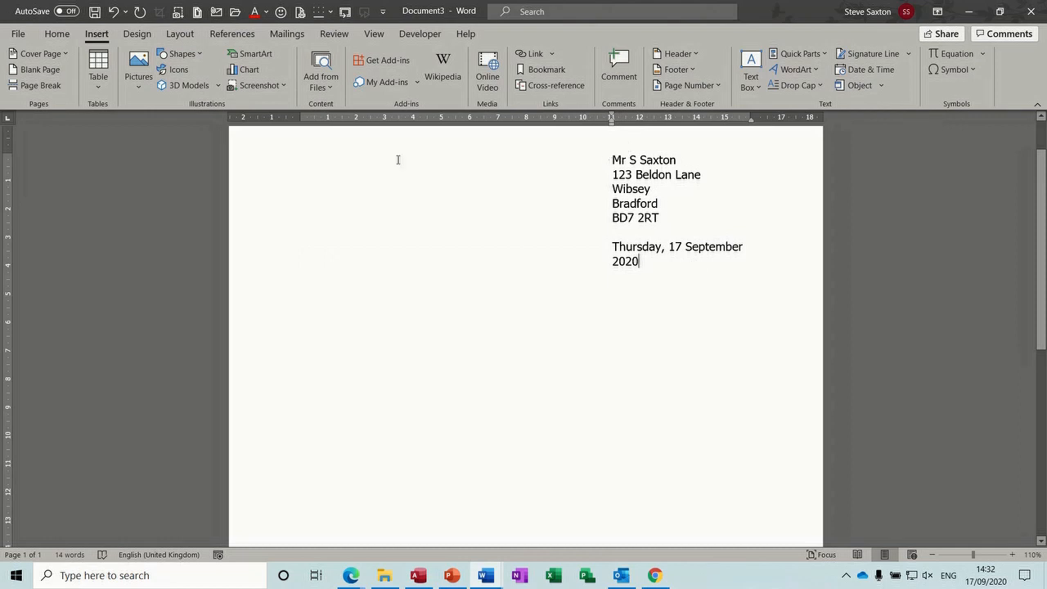
Nudge the address and date block left, then add a new line at the left margin
{"action": "left_click_drag", "start_coordinate": [265, 164], "coordinate": [266, 259]}
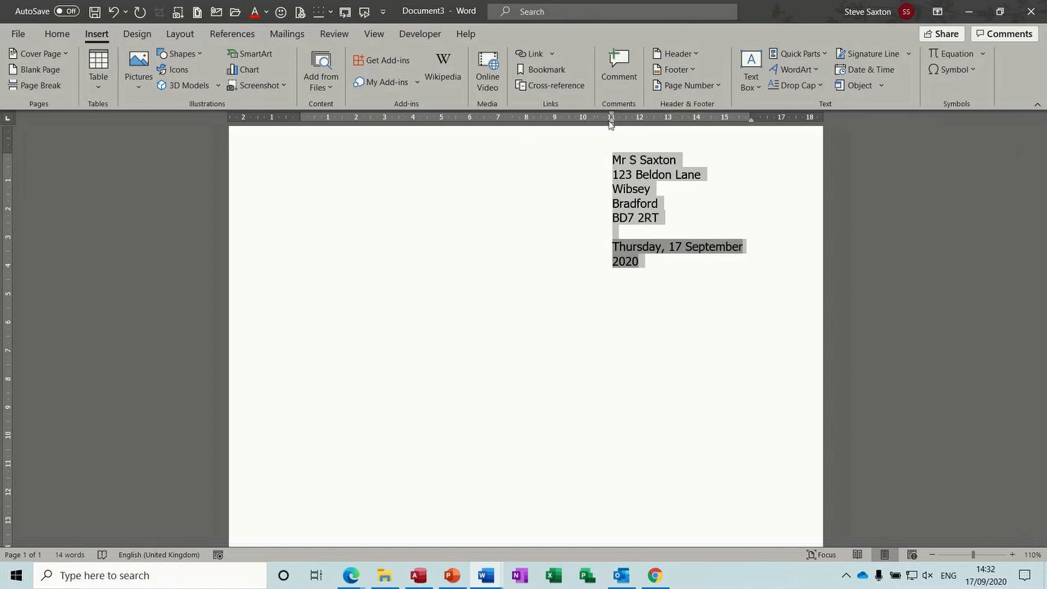
{"action": "left_click_drag", "start_coordinate": [611, 125], "coordinate": [584, 128]}
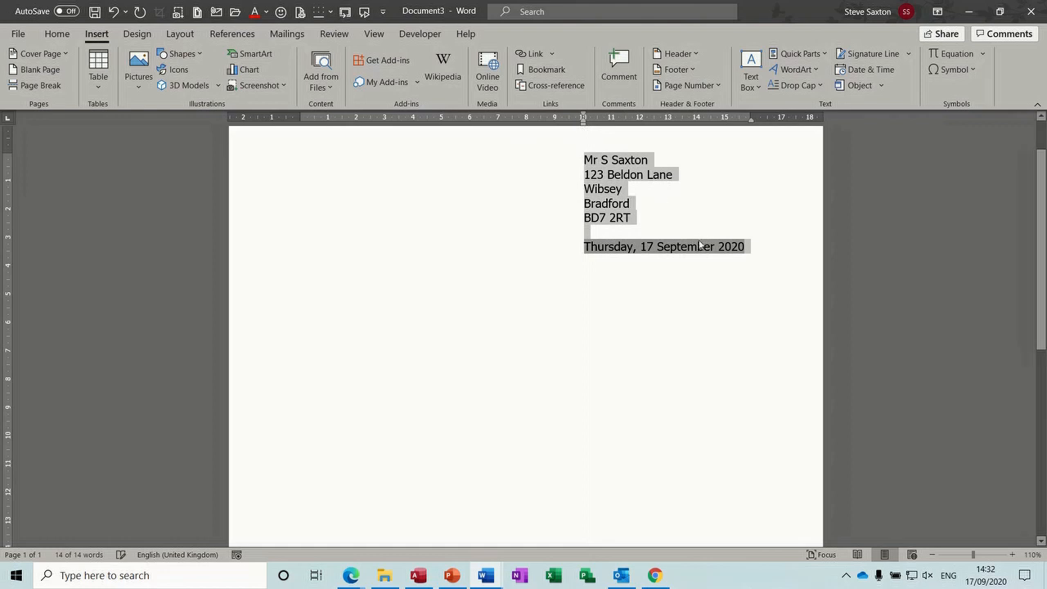
{"action": "left_click", "coordinate": [762, 249]}
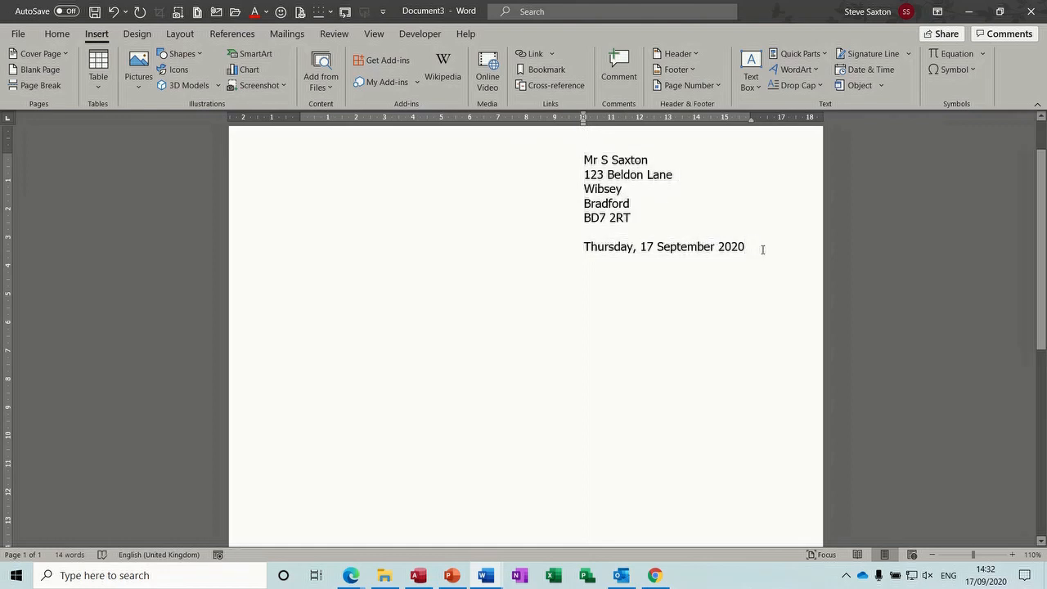
{"action": "key", "text": "Return"}
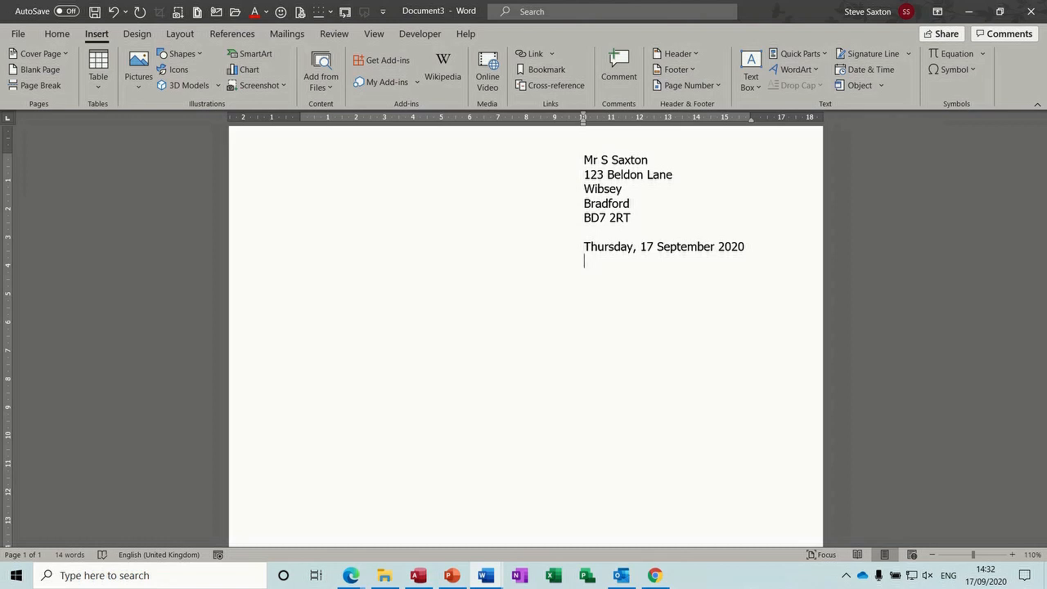
{"action": "key", "text": "BackSpace"}
Type the recipient's three-line name and address at the left, followed by a blank line
{"action": "left_click", "coordinate": [57, 33]}
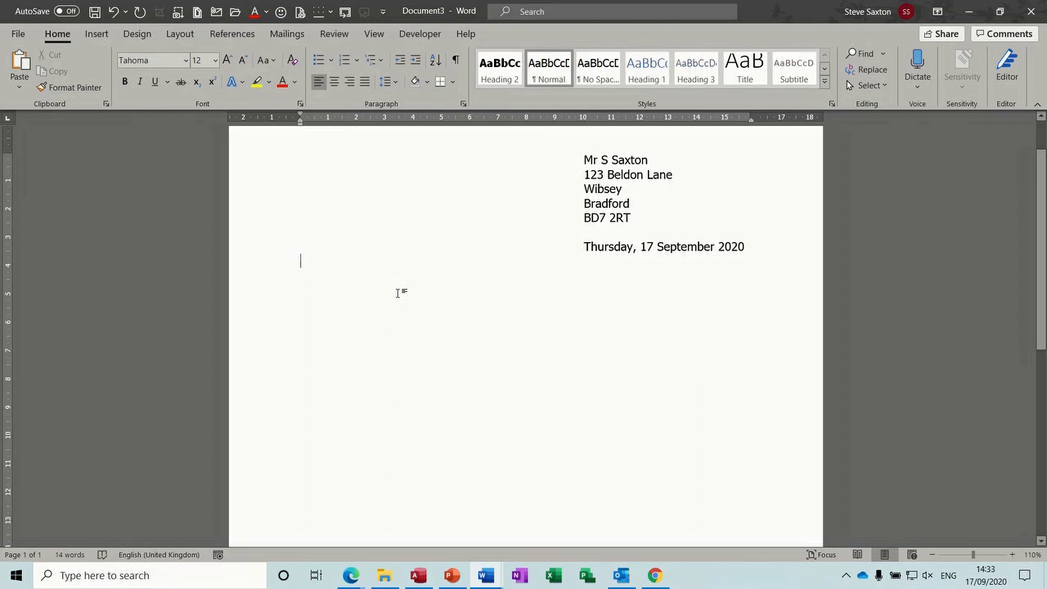
{"action": "type", "text": "Mr"}
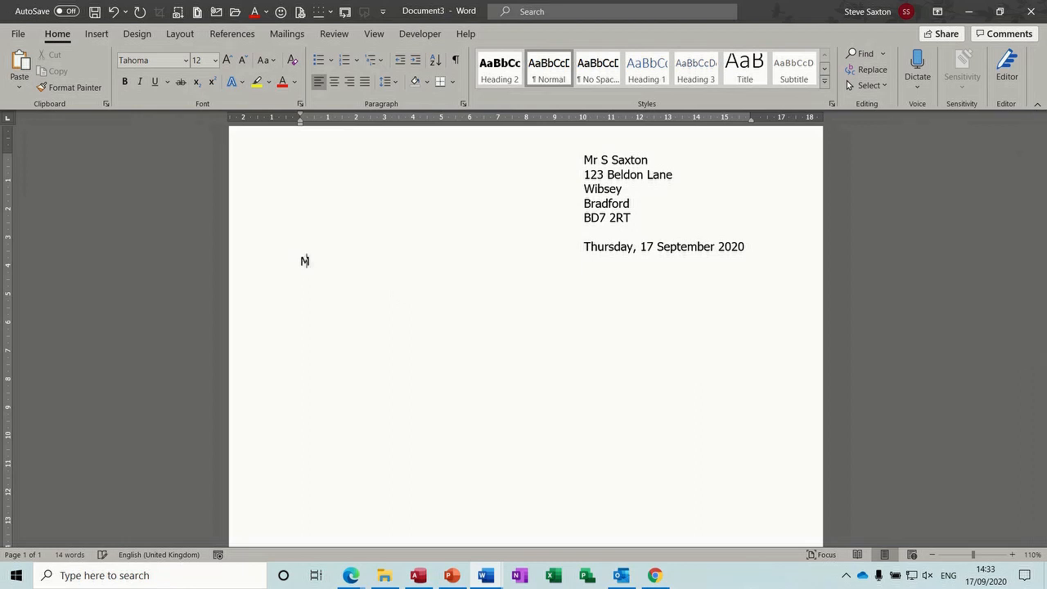
{"action": "type", "text": "mith"}
{"action": "key", "text": "Return"}
{"action": "key", "text": "Return"}
{"action": "type", "text": "Leeds"}
{"action": "key", "text": "Return"}
{"action": "key", "text": "Return"}
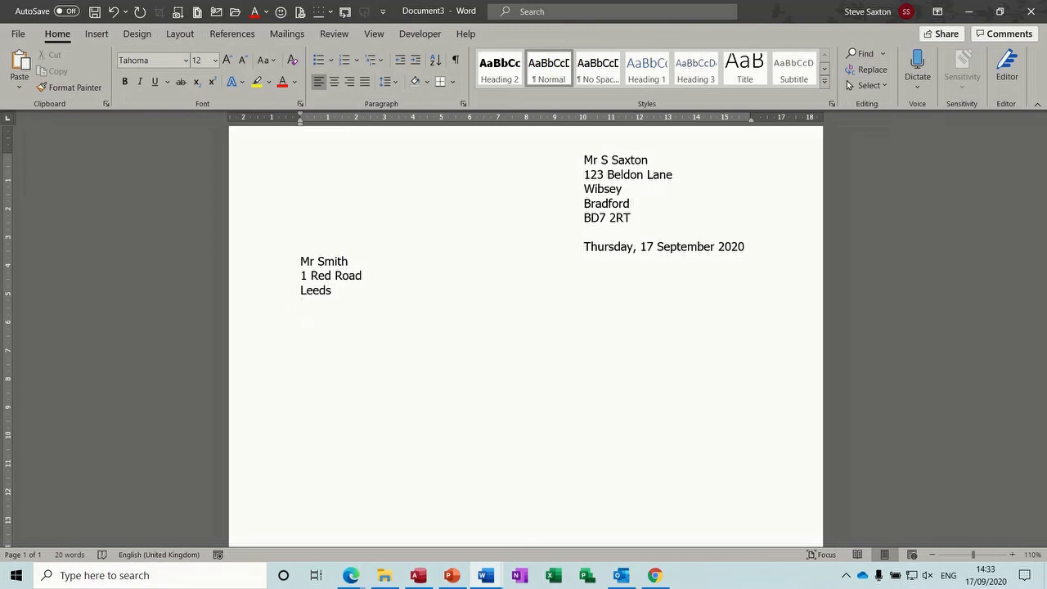
Add a bold underlined 'Re: Job Application' line and a Dear greeting addressed to the recipient
{"action": "key", "text": "ctrl+b"}
{"action": "key", "text": "ctrl+u"}
{"action": "type", "text": "Re:"}
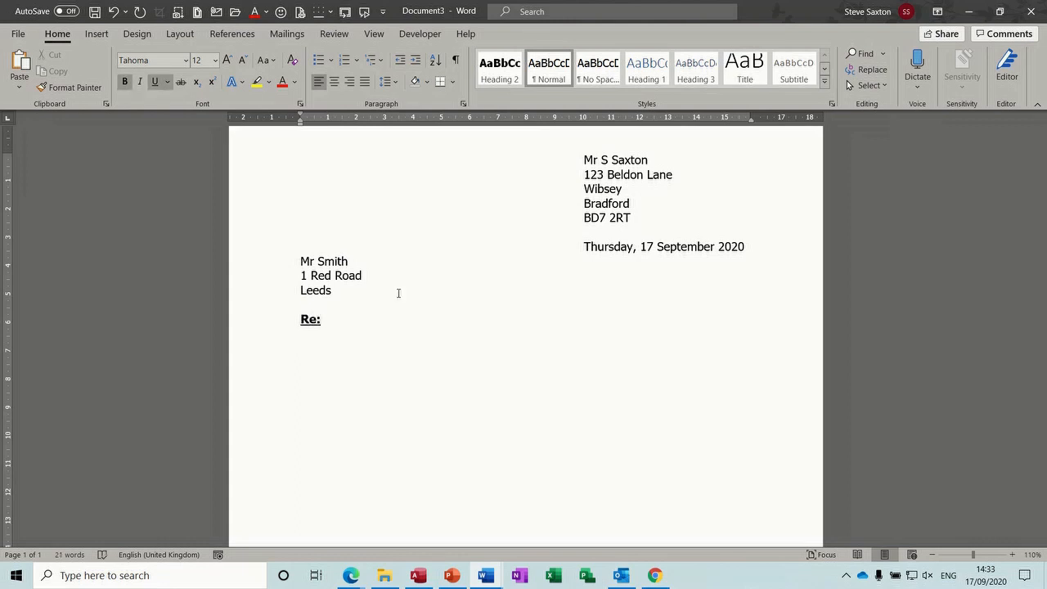
{"action": "type", "text": " Job Application"}
{"action": "key", "text": "ctrl+b"}
{"action": "key", "text": "ctrl+u"}
{"action": "key", "text": "Return"}
{"action": "type", "text": "D"}
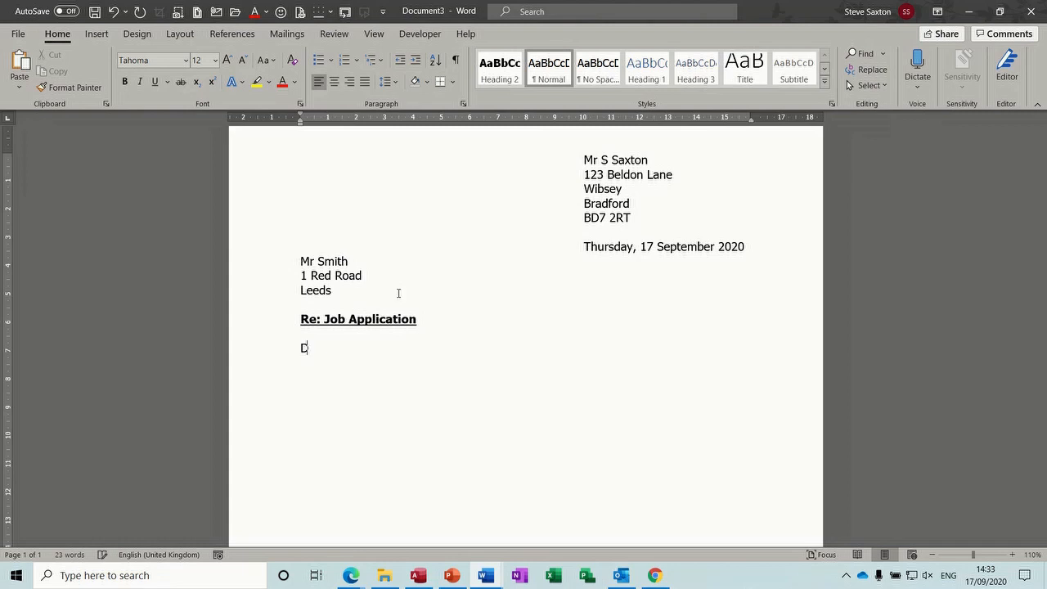
{"action": "type", "text": "ear Mr Smith"}
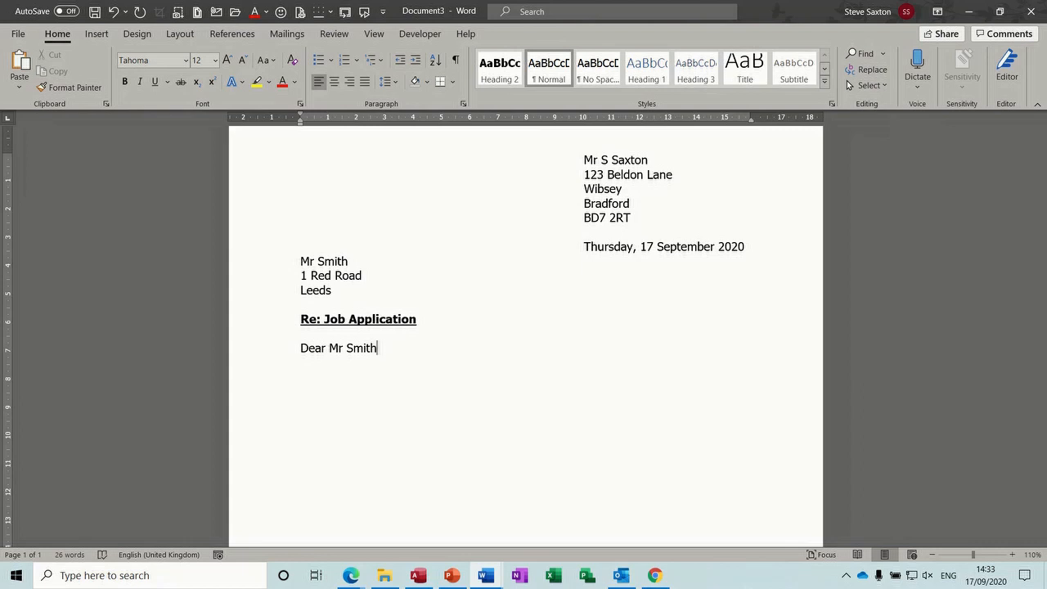
{"action": "key", "text": "Return"}
Insert the first body paragraph from the 'Intro' AutoText entry with F3
{"action": "type", "text": "Introdu"}
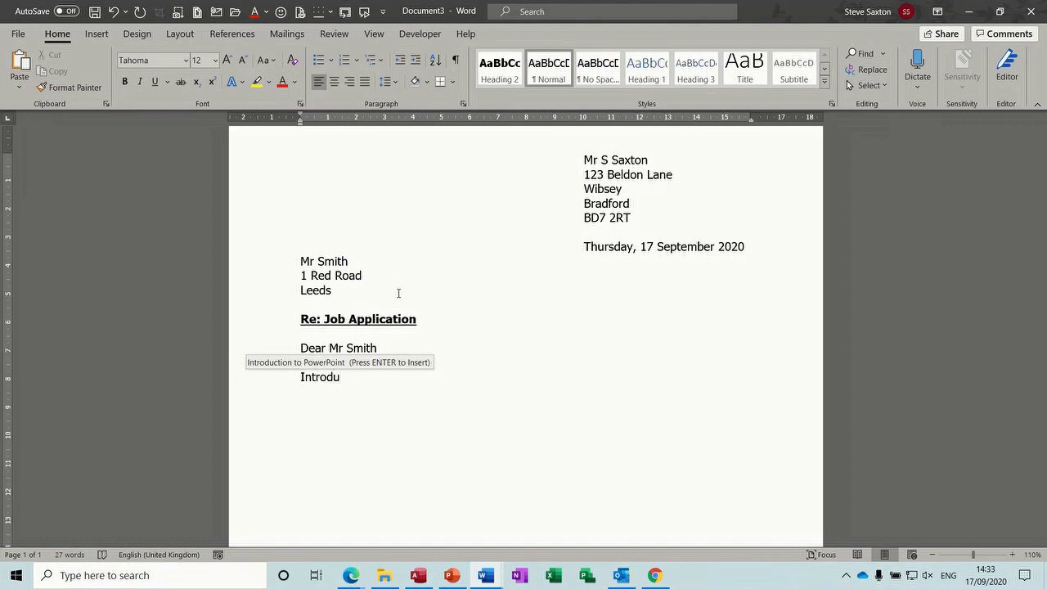
{"action": "key", "text": "Return"}
{"action": "key", "text": "Return"}
{"action": "key", "text": "BackSpace"}
{"action": "key", "text": "BackSpace"}
{"action": "key", "text": "BackSpace"}
{"action": "key", "text": "BackSpace"}
{"action": "key", "text": "BackSpace"}
{"action": "key", "text": "BackSpace"}
{"action": "key", "text": "BackSpace"}
{"action": "key", "text": "BackSpace"}
{"action": "key", "text": "BackSpace"}
{"action": "key", "text": "BackSpace"}
{"action": "key", "text": "BackSpace"}
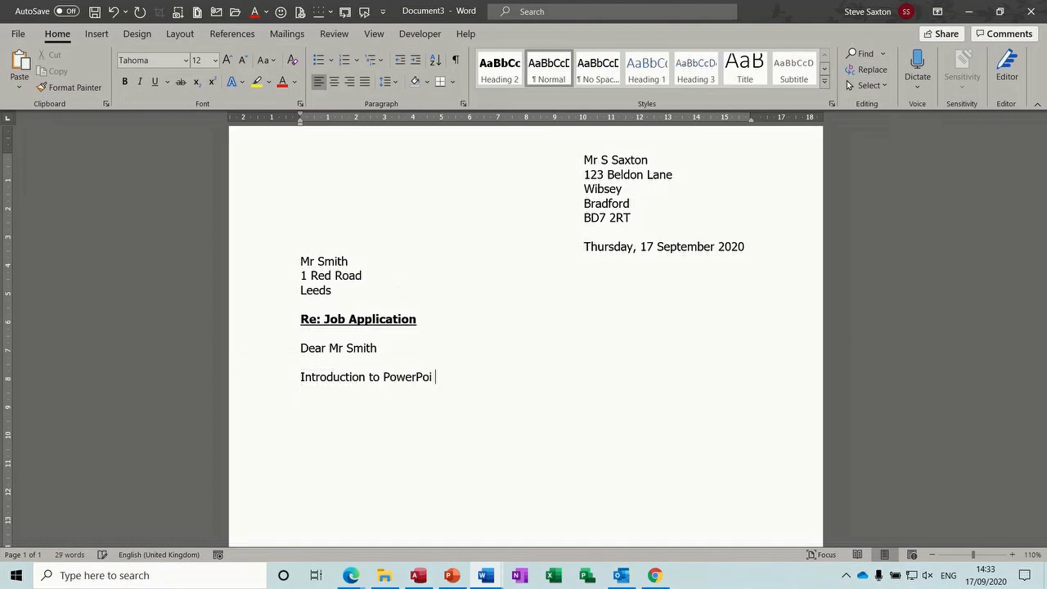
{"action": "key", "text": "BackSpace"}
{"action": "key", "text": "BackSpace"}
{"action": "key", "text": "BackSpace"}
{"action": "key", "text": "BackSpace"}
{"action": "key", "text": "BackSpace"}
{"action": "key", "text": "BackSpace"}
{"action": "key", "text": "BackSpace"}
{"action": "key", "text": "BackSpace"}
{"action": "key", "text": "BackSpace"}
{"action": "key", "text": "BackSpace"}
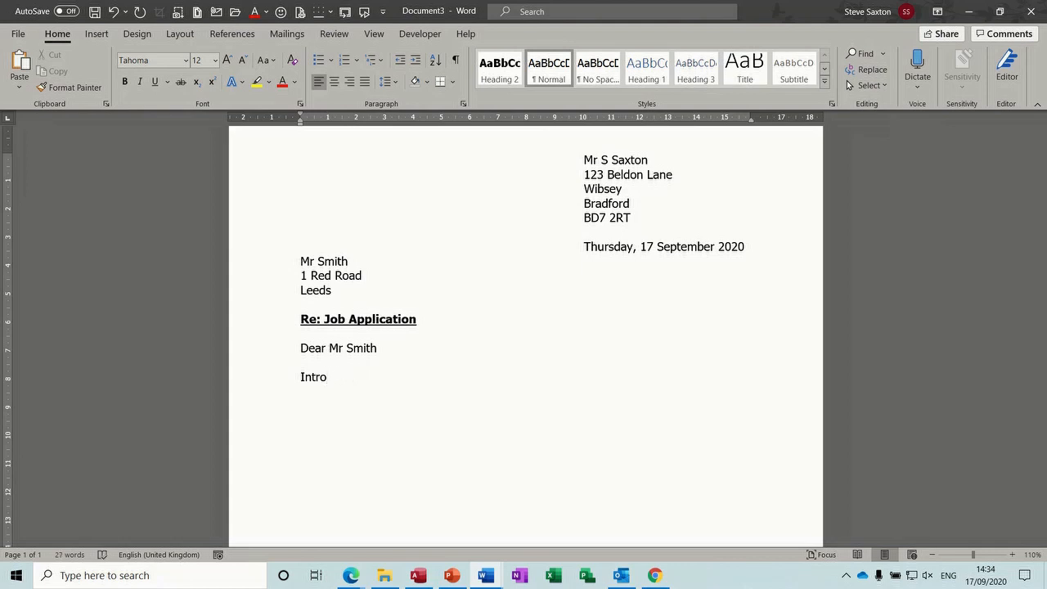
{"action": "key", "text": "F3"}
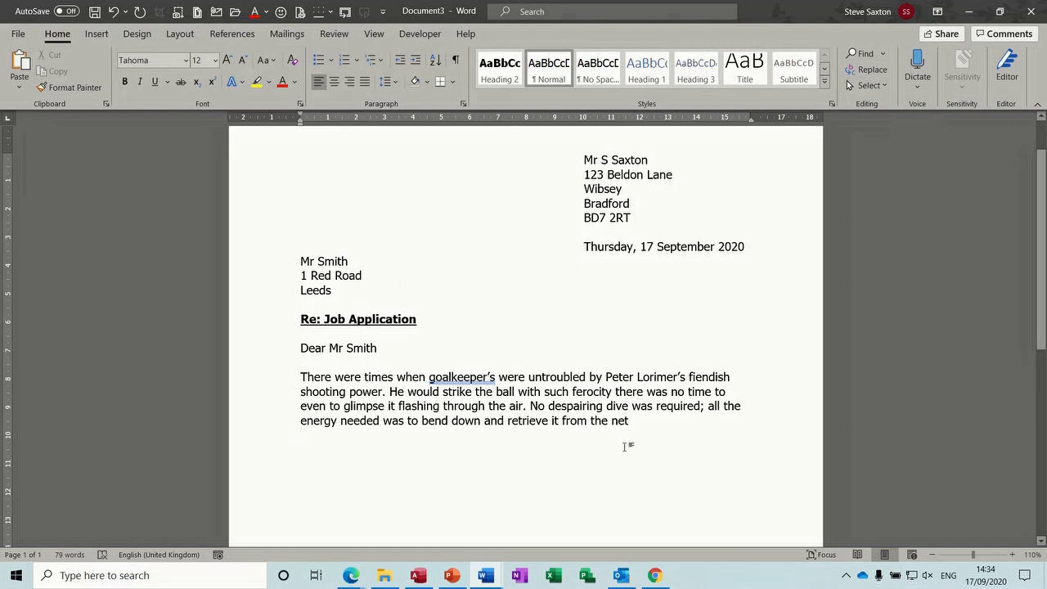
{"action": "key", "text": "Return"}
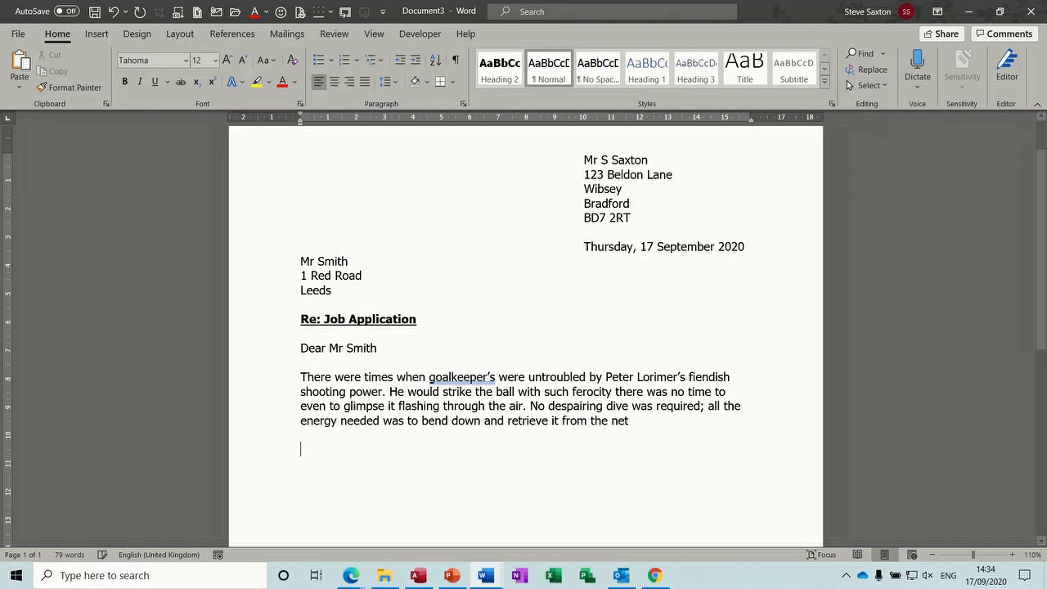
Add the second and third body paragraphs, then type 'Yours sincerely' with signing space below
{"action": "type", "text": "end"}
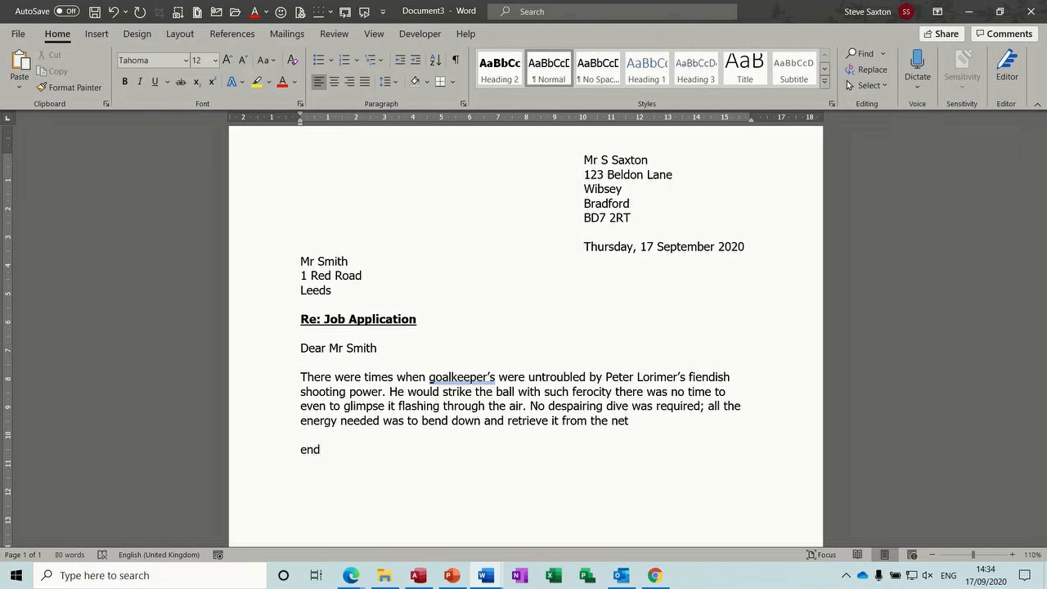
{"action": "key", "text": "shift+Home"}
{"action": "type", "text": "It may be of interest - though perhaps little consolation  - to goalkeepers of Peter Lorimer’s era that his high velocity shots issued from a dainty right foot. A player born to strike the ball with power and precision, Lorimer’s end of season 176 goal tally for his school in Dundee more resembled a cricket score and cost his father a shilling a time. And while his other skills were less artistic than those of Eddie Gray, as Lorimer matured, he became a right-winger fit to grace any occasion."}
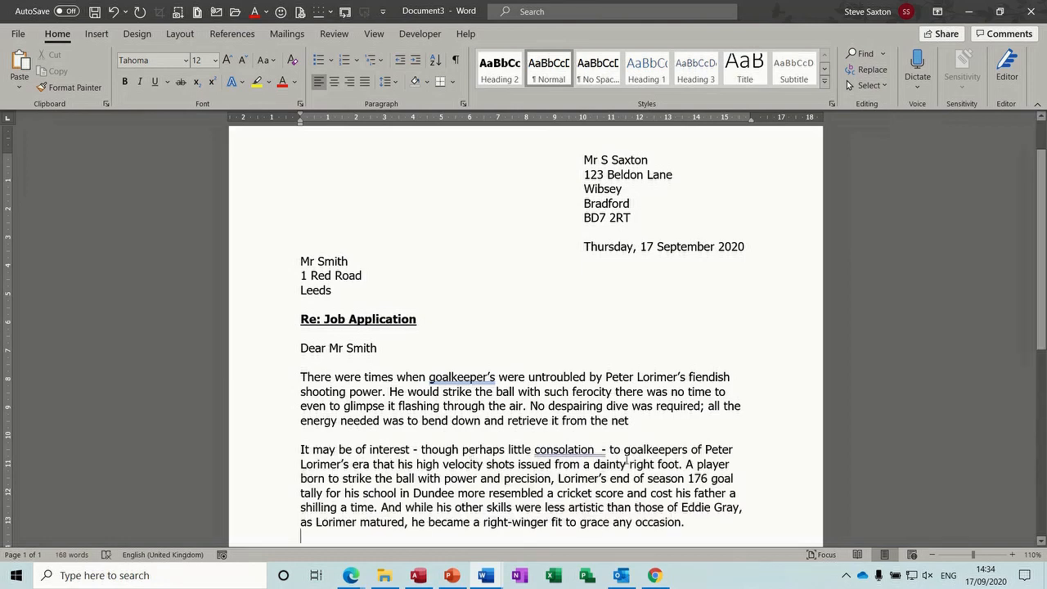
{"action": "scroll", "coordinate": [1002, 336], "scroll_direction": "down", "scroll_amount": 3}
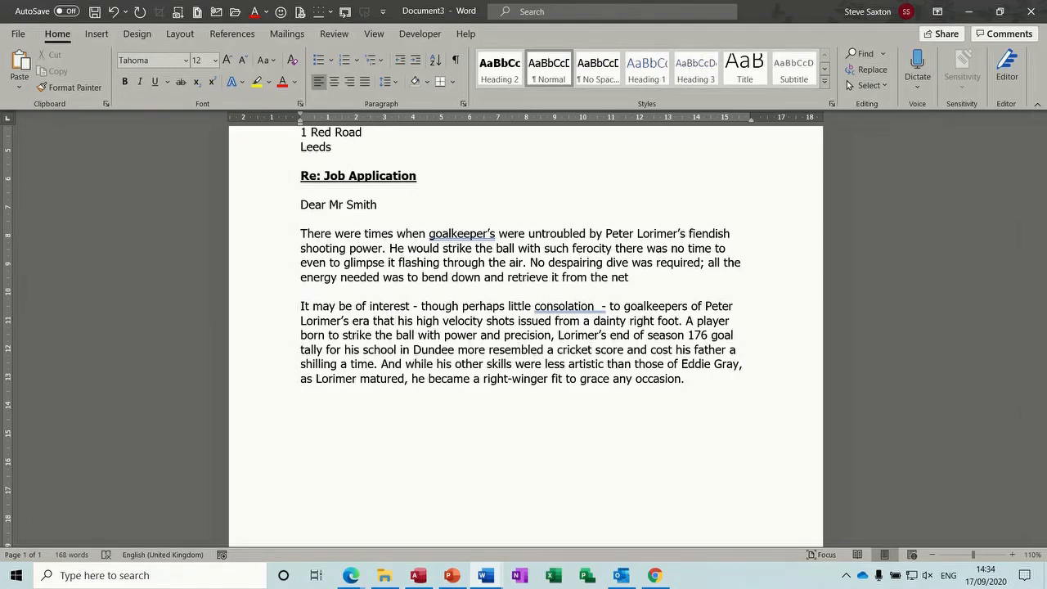
{"action": "type", "text": "intro"}
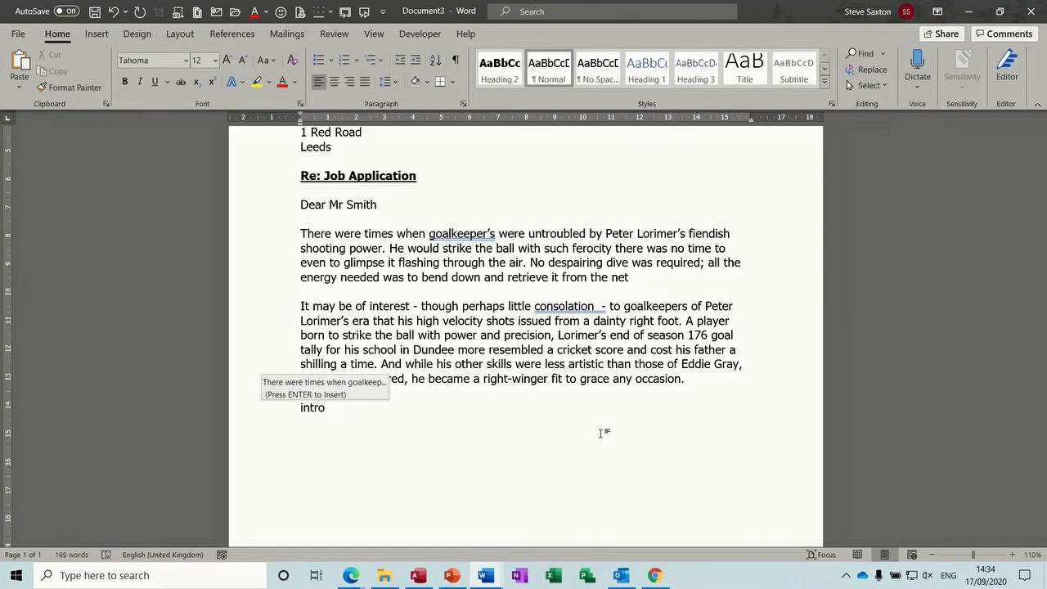
{"action": "key", "text": "Return"}
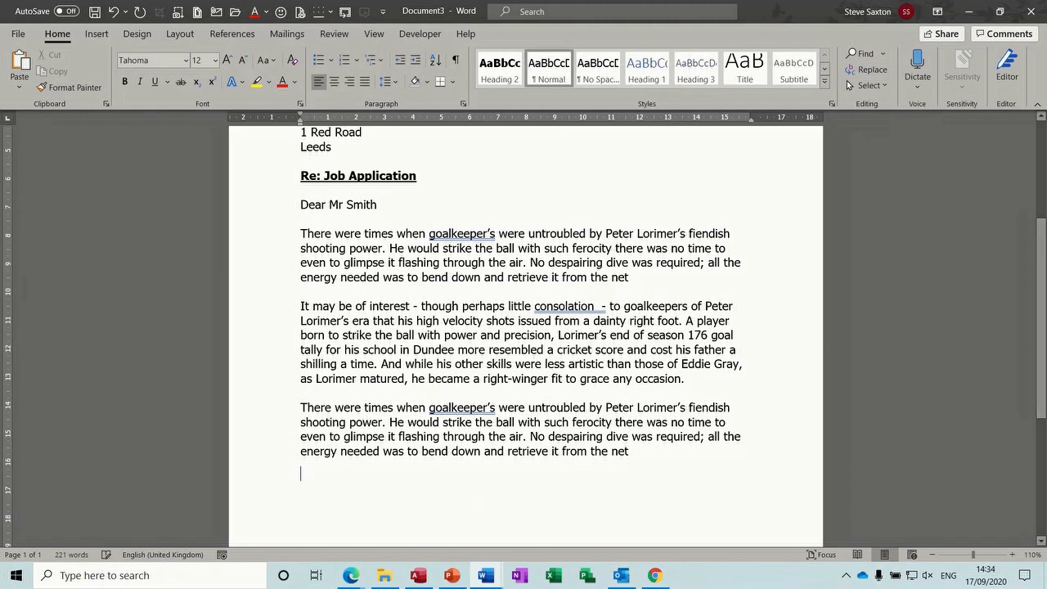
{"action": "type", "text": "you"}
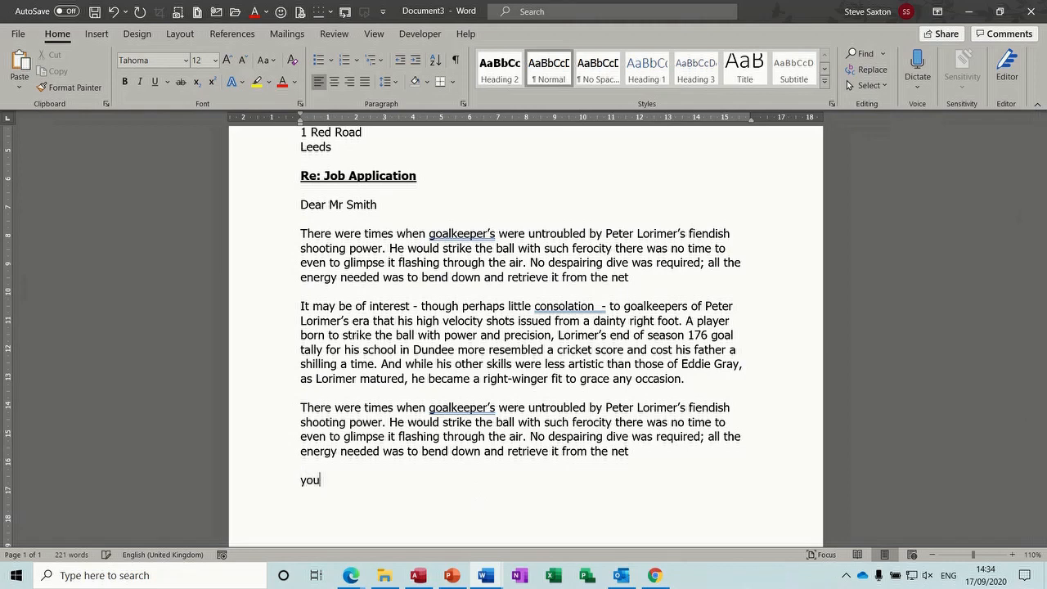
{"action": "type", "text": "rs sincerely"}
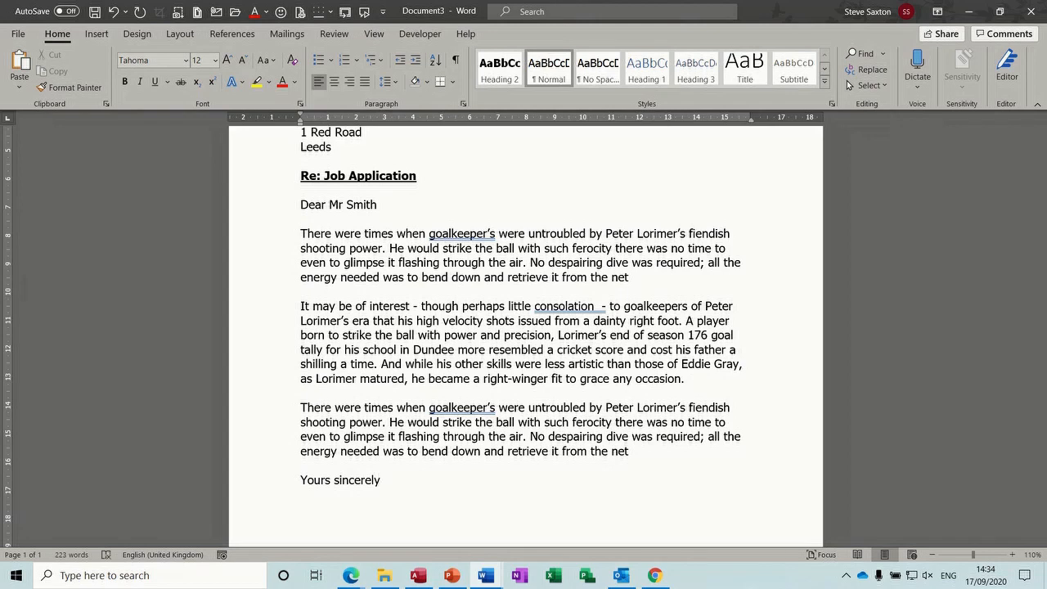
{"action": "key", "text": "Return"}
{"action": "key", "text": "Return"}
{"action": "key", "text": "Return"}
{"action": "key", "text": "Return"}
{"action": "key", "text": "Return"}
{"action": "key", "text": "Return"}
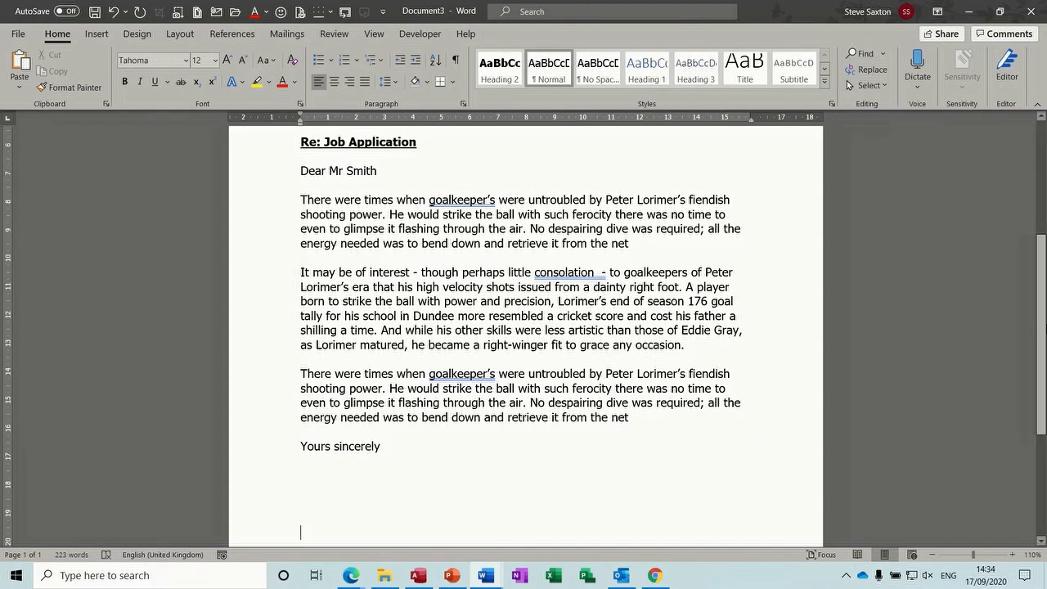
Type the sender's name two lines below Yours sincerely, then return to the top of the page
{"action": "scroll", "coordinate": [437, 398], "scroll_direction": "down", "scroll_amount": 2}
{"action": "left_click", "coordinate": [390, 374]}
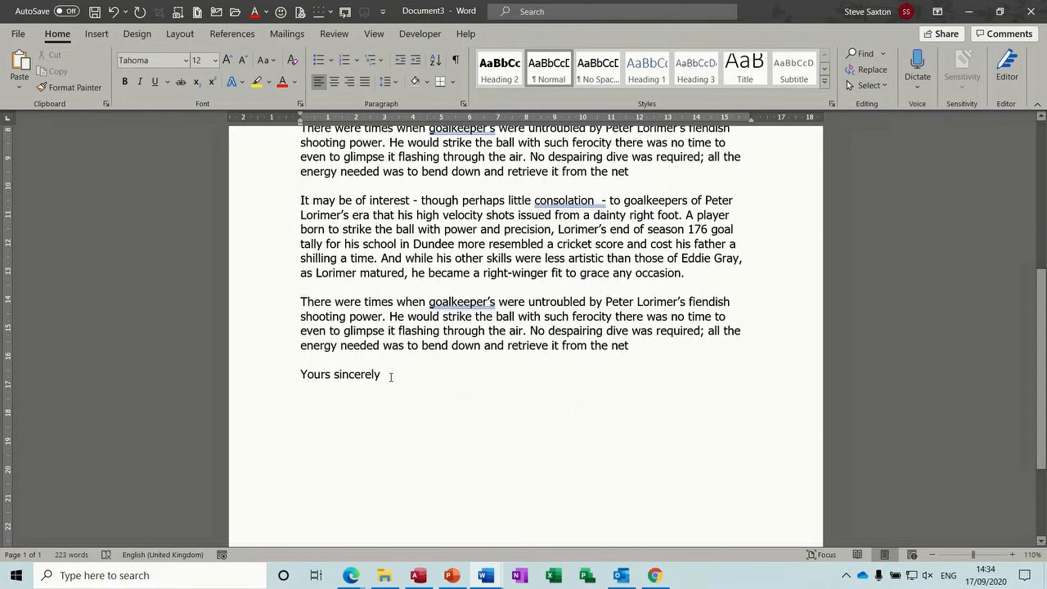
{"action": "key", "text": "Down"}
{"action": "key", "text": "Down"}
{"action": "key", "text": "Down"}
{"action": "key", "text": "Down"}
{"action": "key", "text": "Down"}
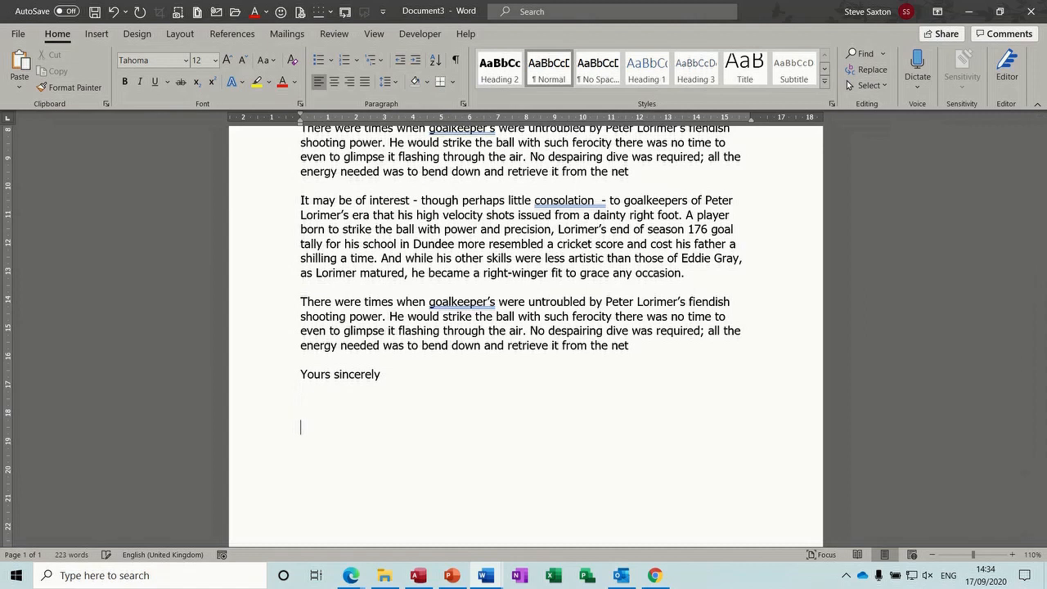
{"action": "key", "text": "Down"}
{"action": "type", "text": "S Saxton"}
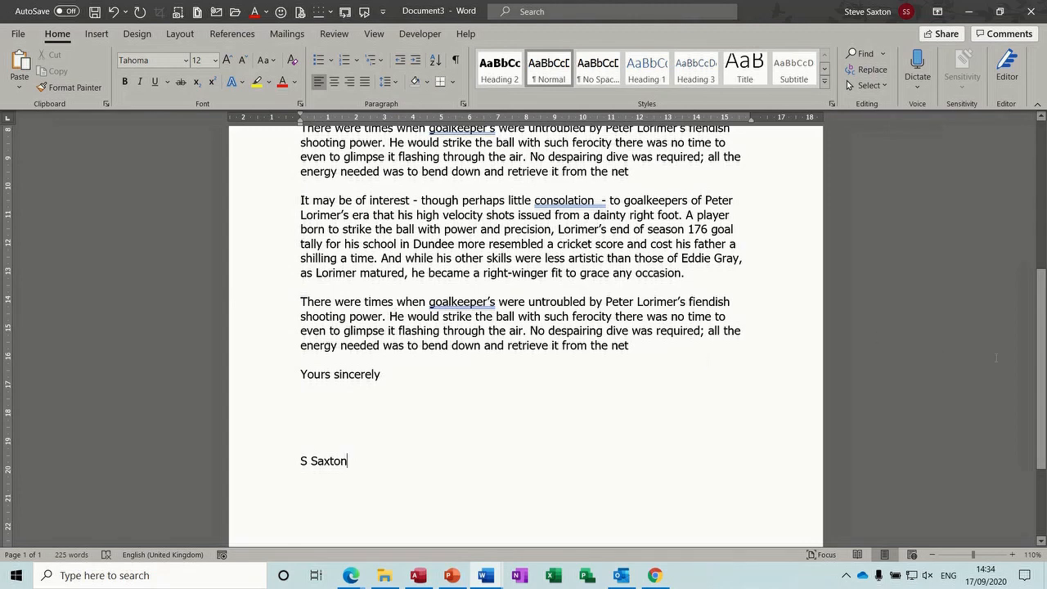
{"action": "scroll", "coordinate": [1042, 370], "scroll_direction": "up", "scroll_amount": 6}
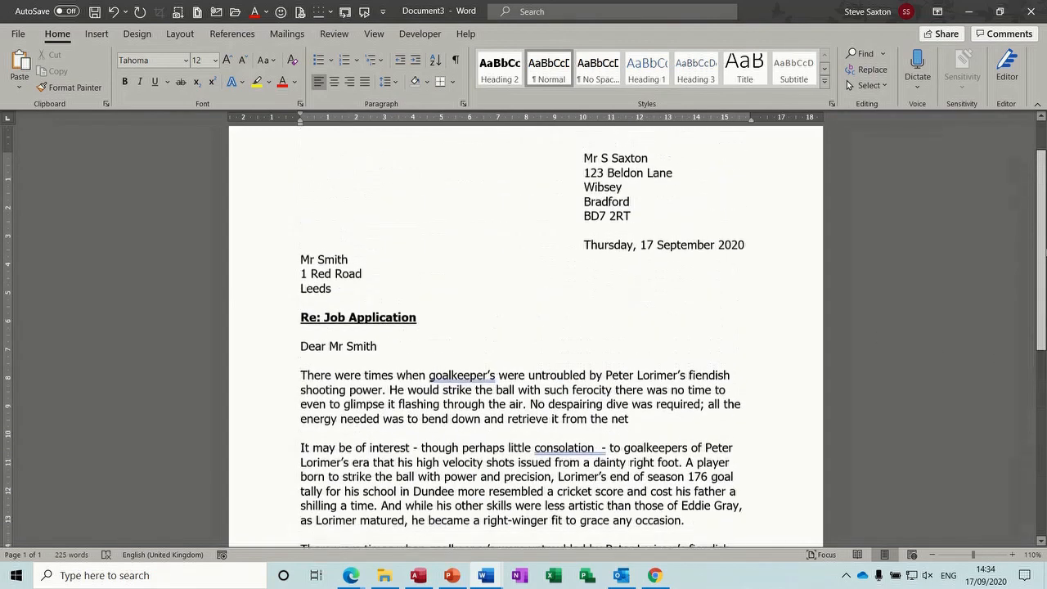
{"action": "scroll", "coordinate": [1042, 370], "scroll_direction": "up", "scroll_amount": 1}
{"action": "mouse_move", "coordinate": [1041, 246]}
{"action": "left_mouse_down"}
{"action": "mouse_move", "coordinate": [1041, 272]}
{"action": "mouse_move", "coordinate": [1042, 241]}
{"action": "left_mouse_up"}
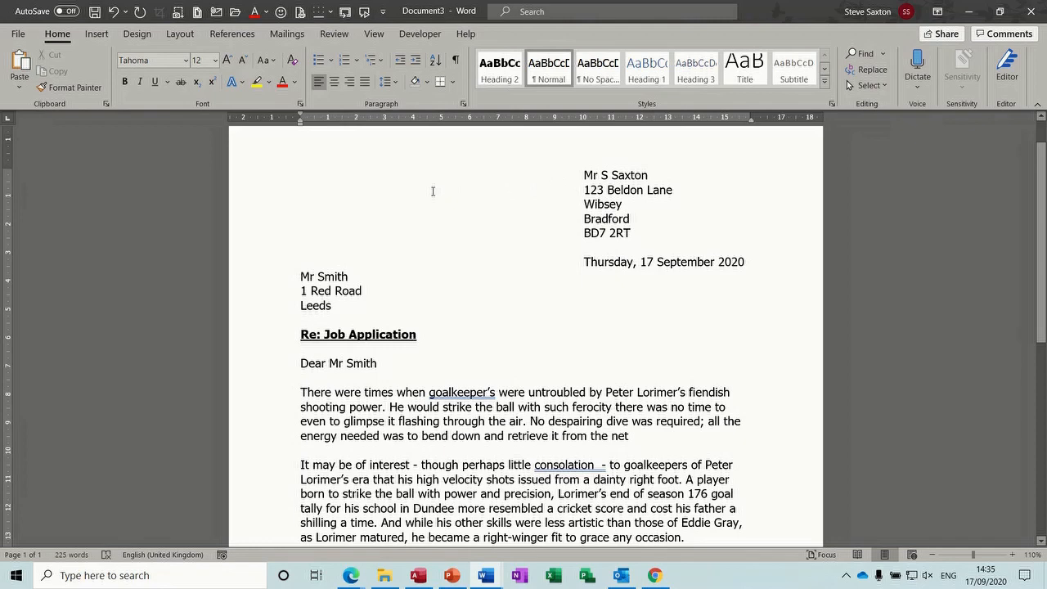
Create a new blank document (Document4) with Ctrl+N
{"action": "key", "text": "ctrl+n"}
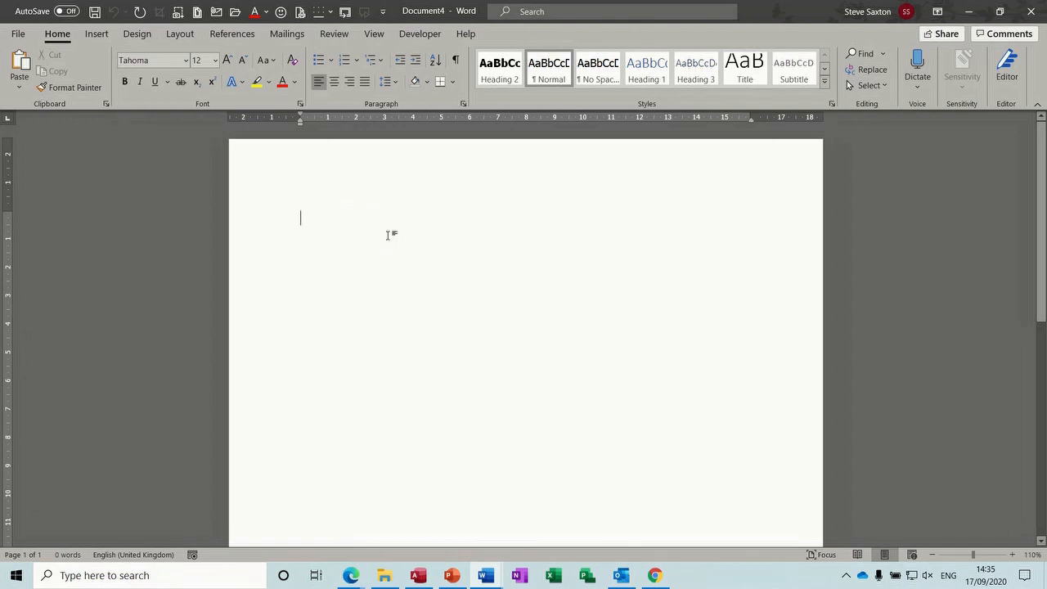
Type the recipient's name and street line, with the sender's name and street at the 10 cm tab stop
{"action": "type", "text": "Mr Smith"}
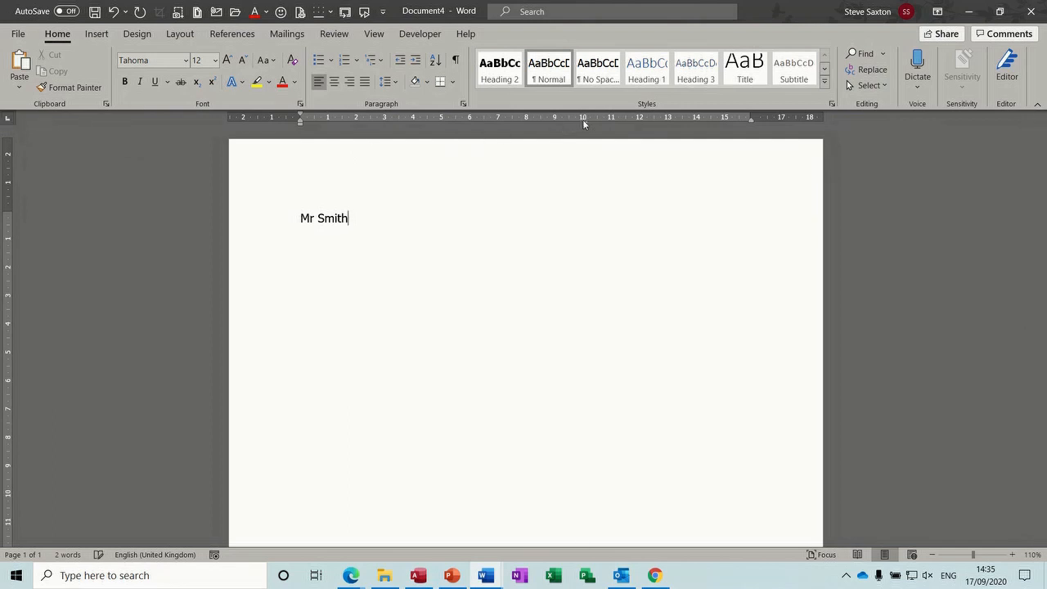
{"action": "key", "text": "Tab"}
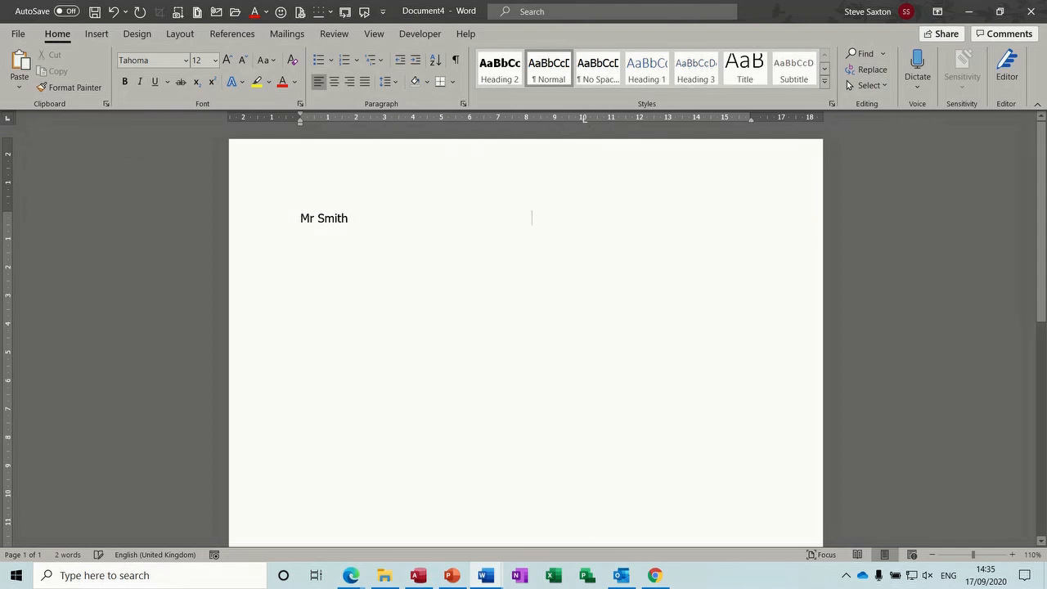
{"action": "type", "text": "Mr S Sax"}
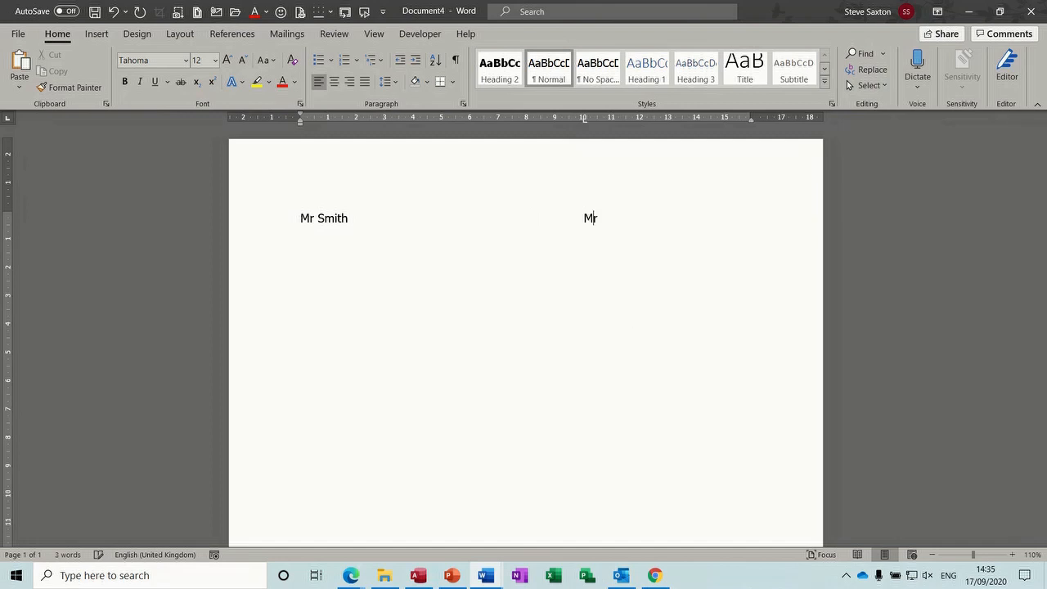
{"action": "type", "text": "ton"}
{"action": "key", "text": "Return"}
{"action": "key", "text": "Tab"}
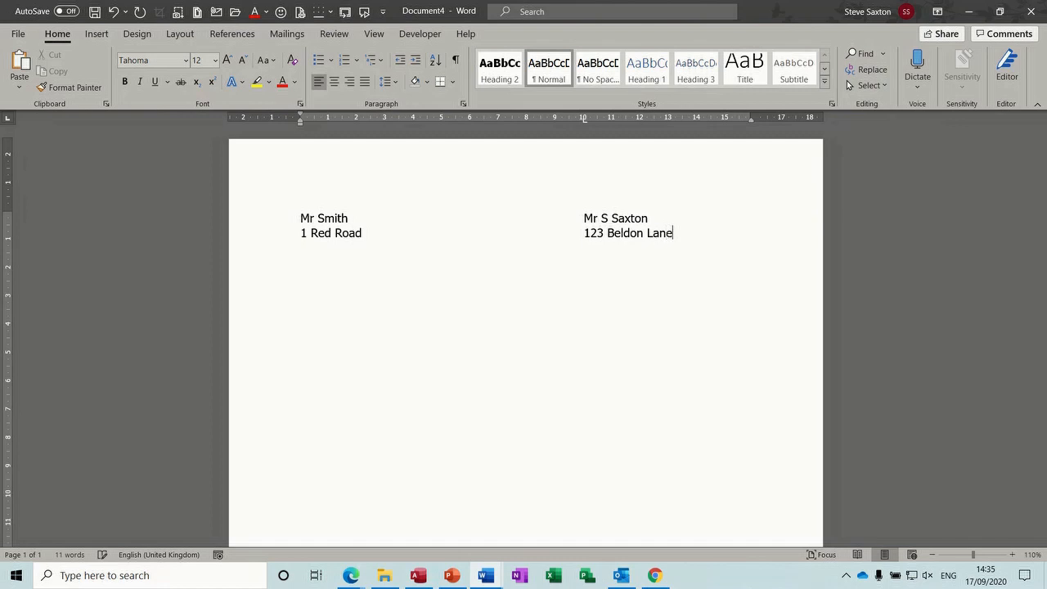
{"action": "key", "text": "Return"}
Add the town line for both addresses, capitalising the sender's town, and start a new line below
{"action": "type", "text": "Leeds"}
{"action": "key", "text": "Tab"}
{"action": "type", "text": "bradford"}
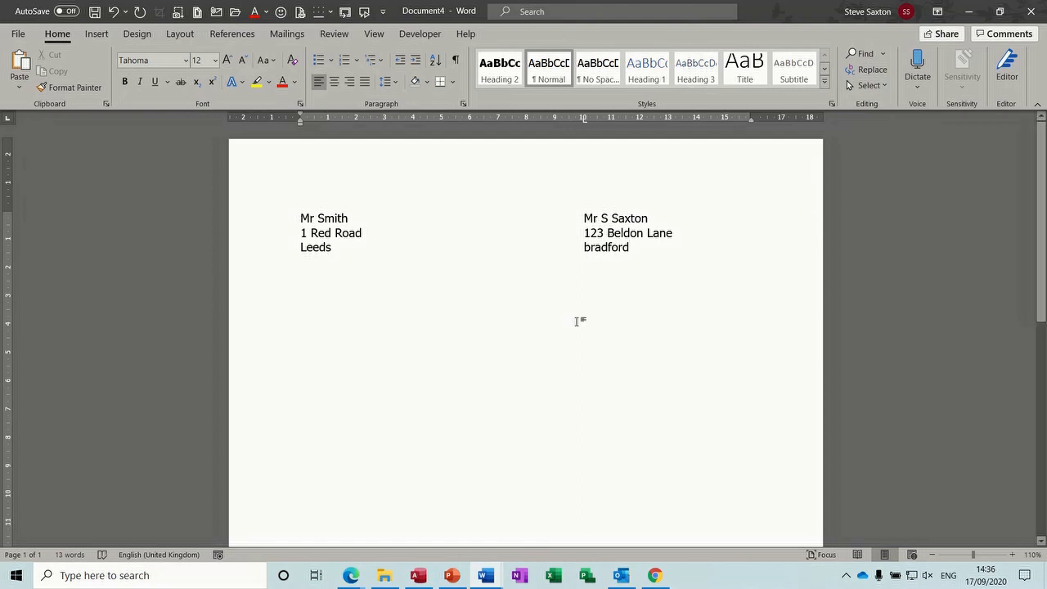
{"action": "left_click", "coordinate": [591, 248]}
{"action": "key", "text": "BackSpace"}
{"action": "type", "text": "B"}
{"action": "left_click", "coordinate": [634, 248]}
{"action": "key", "text": "Return"}
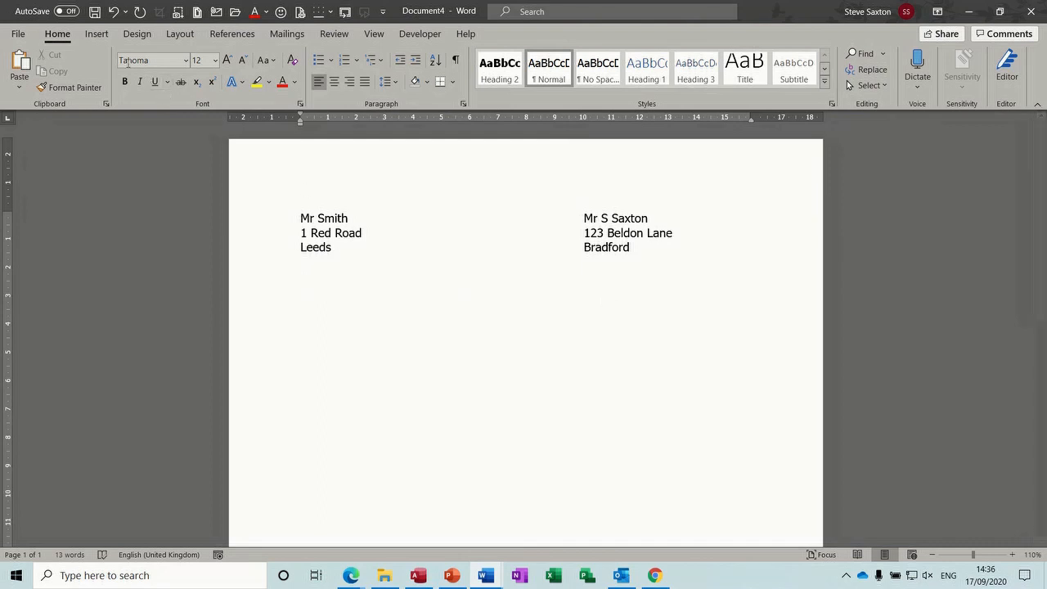
{"action": "left_click", "coordinate": [97, 33]}
Insert a two-column, one-row table below the addresses and remove the left cell's borders
{"action": "left_click", "coordinate": [99, 88]}
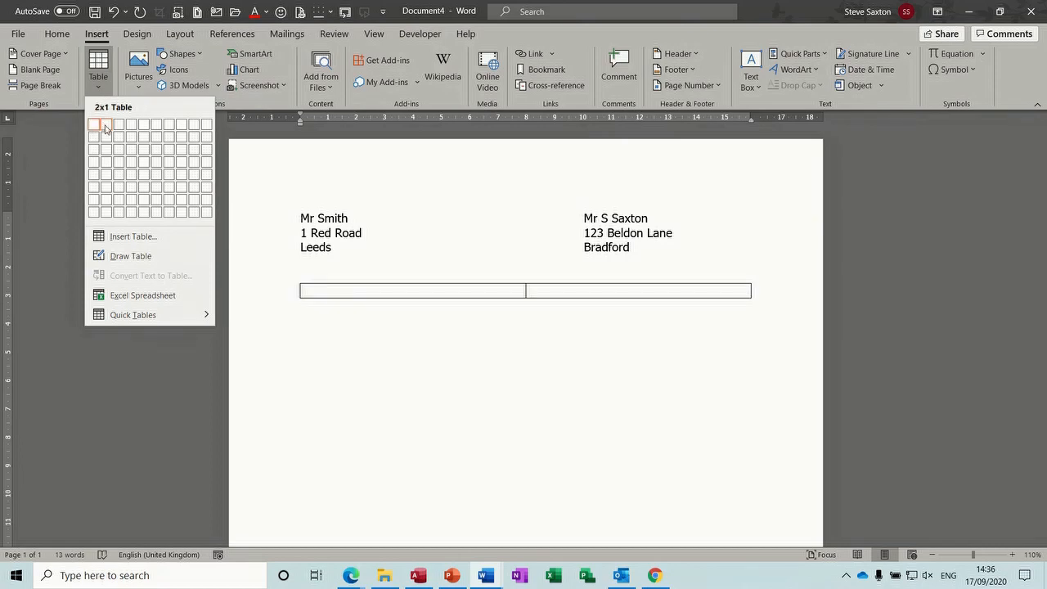
{"action": "left_click", "coordinate": [106, 129]}
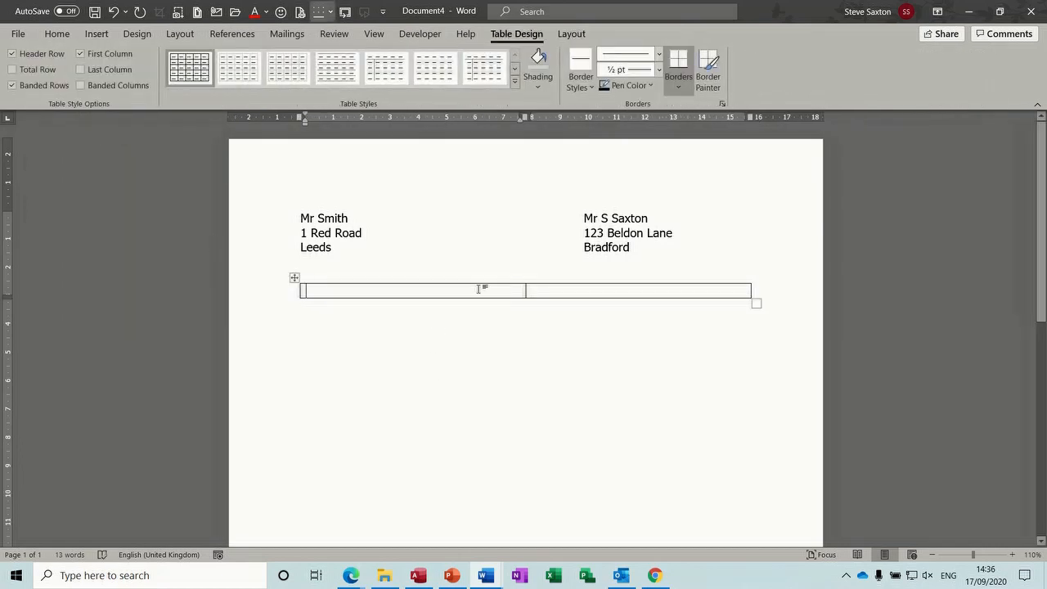
{"action": "left_click", "coordinate": [682, 95]}
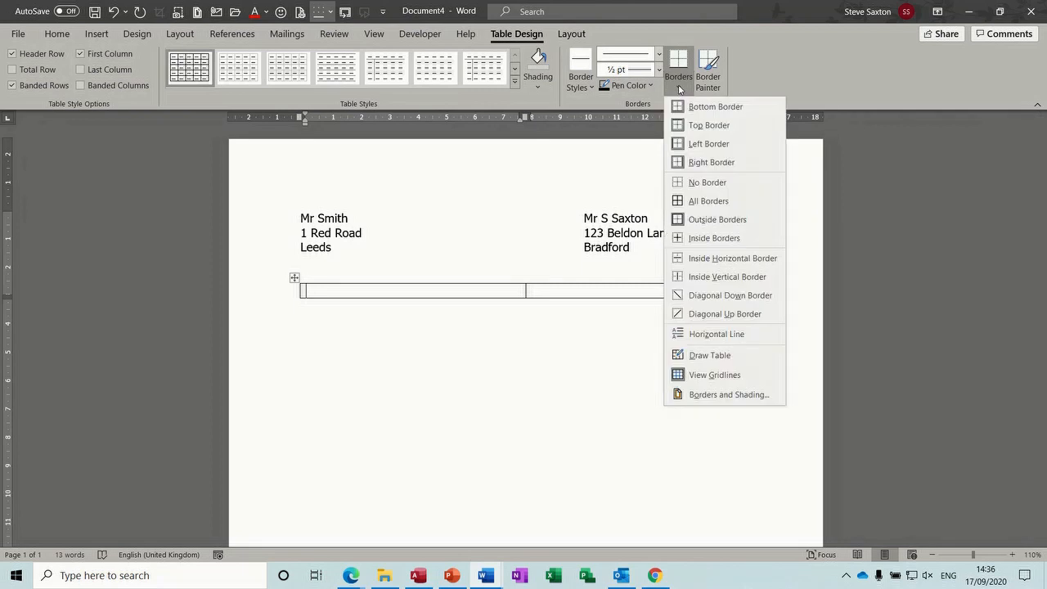
{"action": "left_click", "coordinate": [693, 184]}
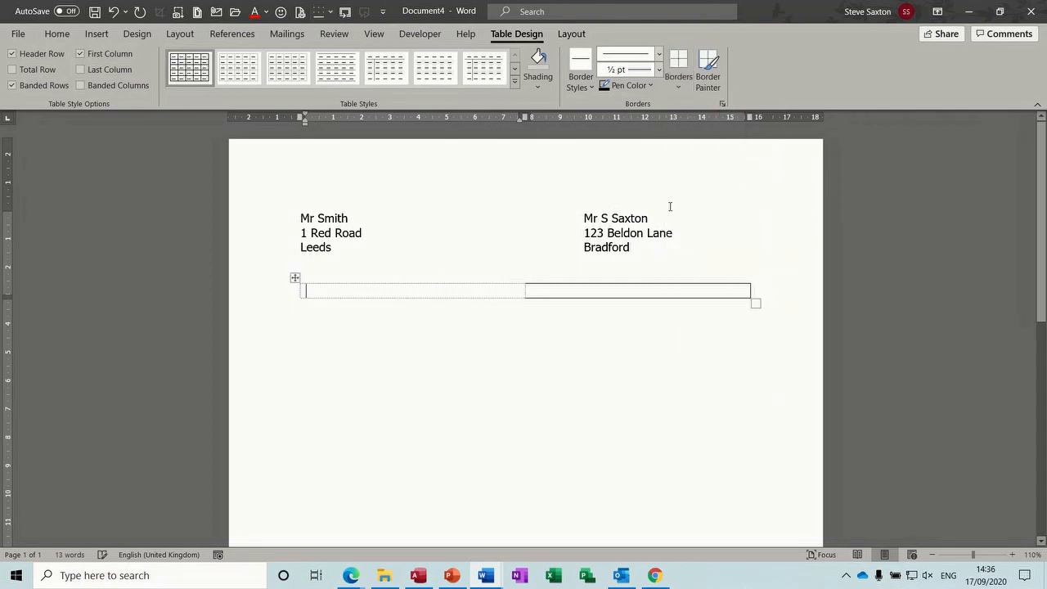
Remove all remaining borders from the table
{"action": "left_click", "coordinate": [577, 286]}
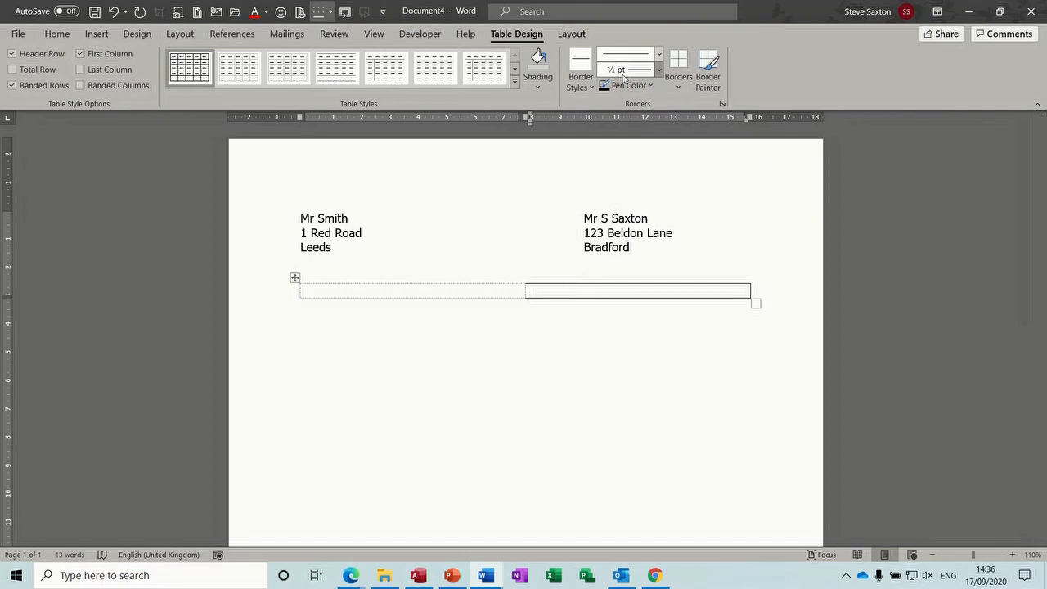
{"action": "left_click", "coordinate": [587, 89]}
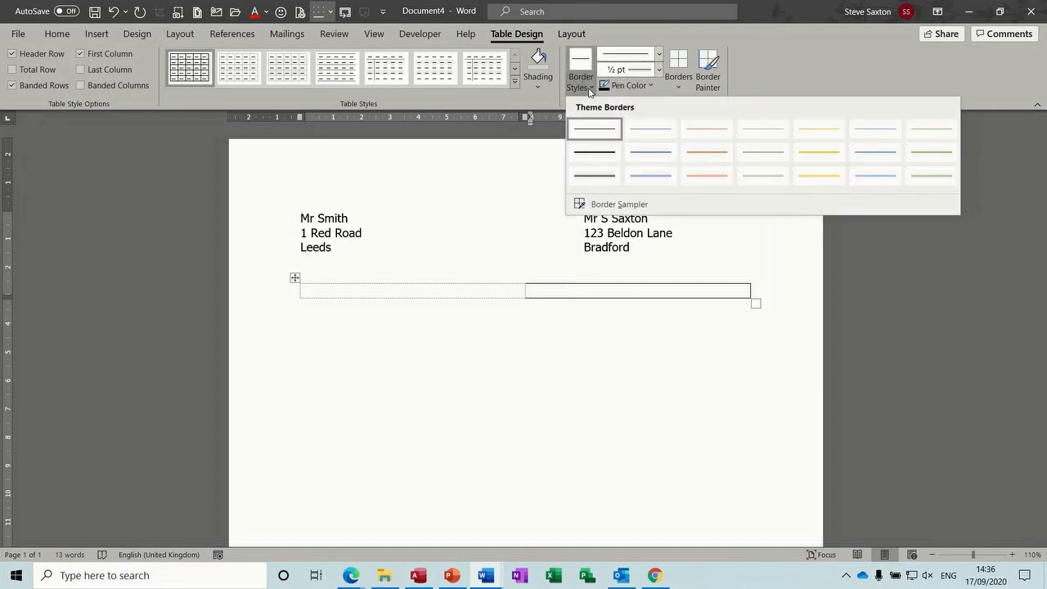
{"action": "left_click", "coordinate": [539, 88]}
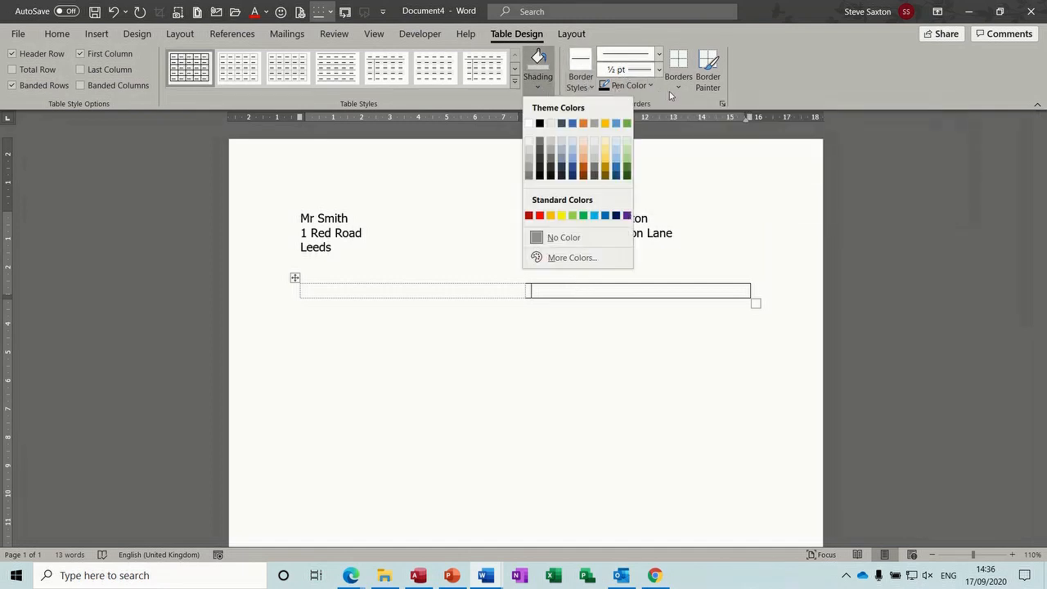
{"action": "left_click", "coordinate": [682, 95]}
{"action": "left_click", "coordinate": [691, 181]}
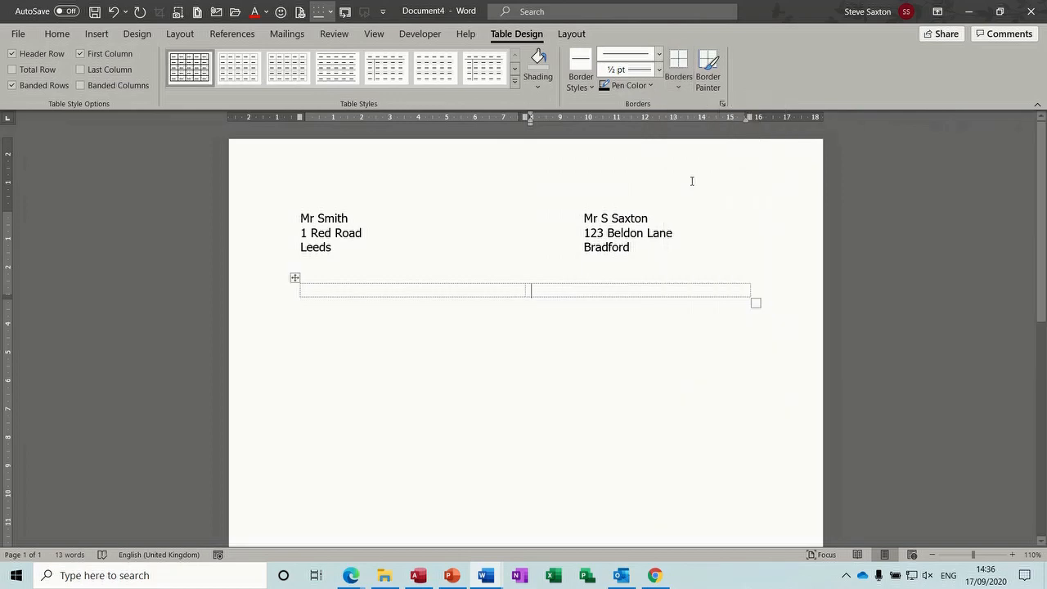
{"action": "left_click", "coordinate": [495, 298]}
{"action": "left_click", "coordinate": [466, 289]}
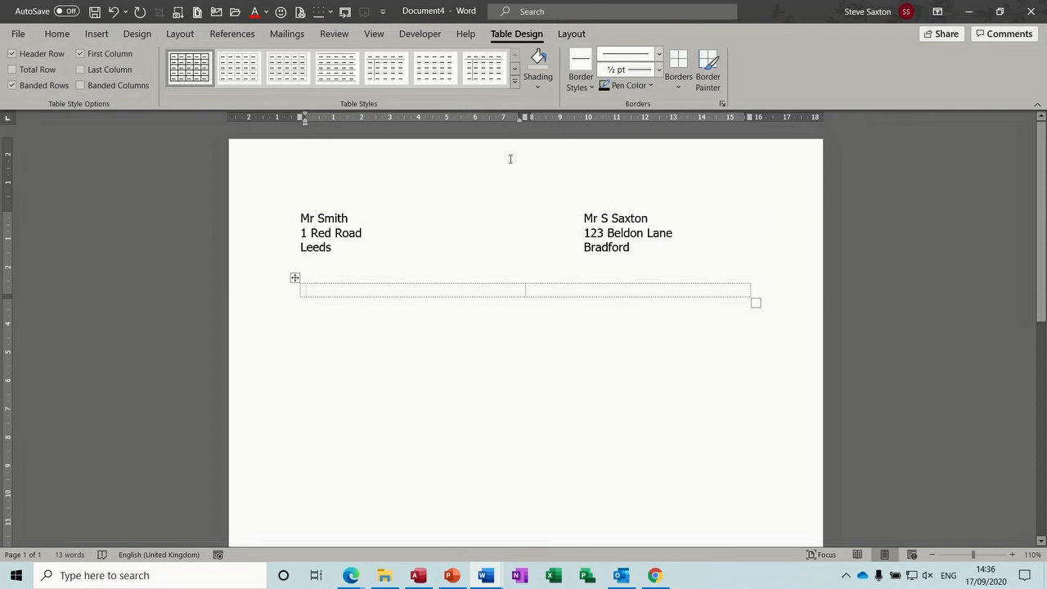
Hide the table gridlines, then show them again
{"action": "left_click", "coordinate": [570, 34]}
{"action": "left_click", "coordinate": [42, 78]}
{"action": "left_click", "coordinate": [44, 80]}
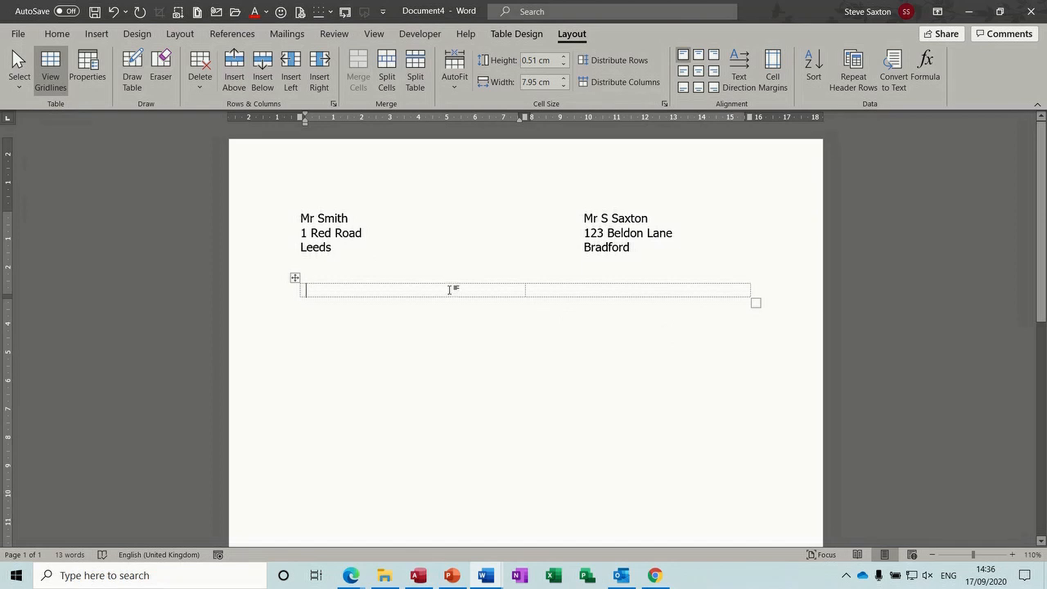
Type three lines of placeholder text in the left cell, starting with 'rererre'
{"action": "type", "text": "rererre"}
{"action": "key", "text": "Return"}
{"action": "type", "text": "er"}
{"action": "key", "text": "Return"}
{"action": "type", "text": "eret"}
{"action": "key", "text": "Return"}
{"action": "type", "text": "tr"}
{"action": "key", "text": "Return"}
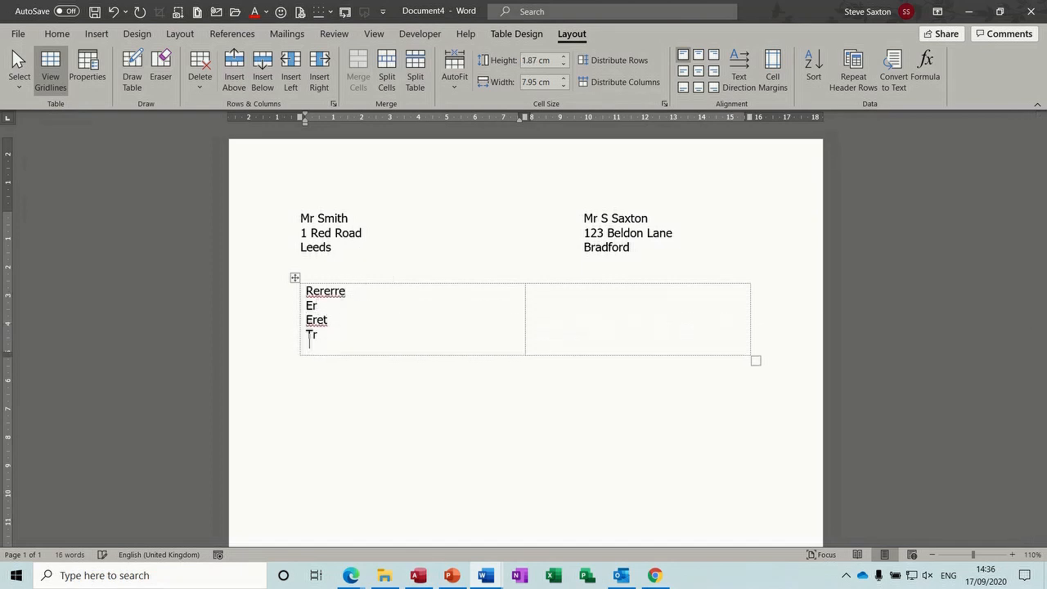
Try two right-aligned lines in the right cell, then delete them and return to left alignment
{"action": "left_click", "coordinate": [560, 299]}
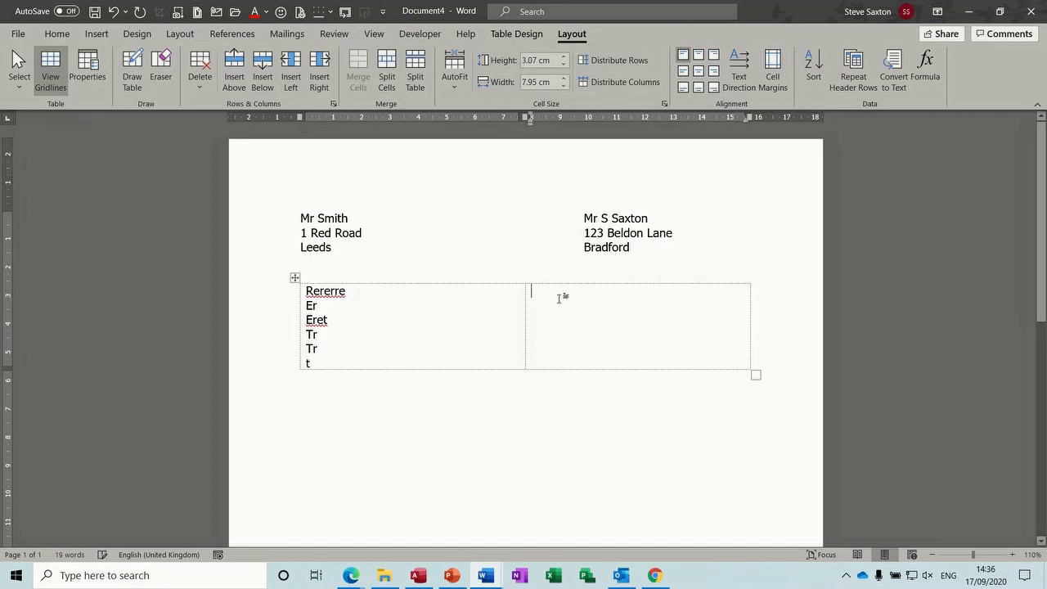
{"action": "type", "text": "wererert"}
{"action": "key", "text": "ctrl+r"}
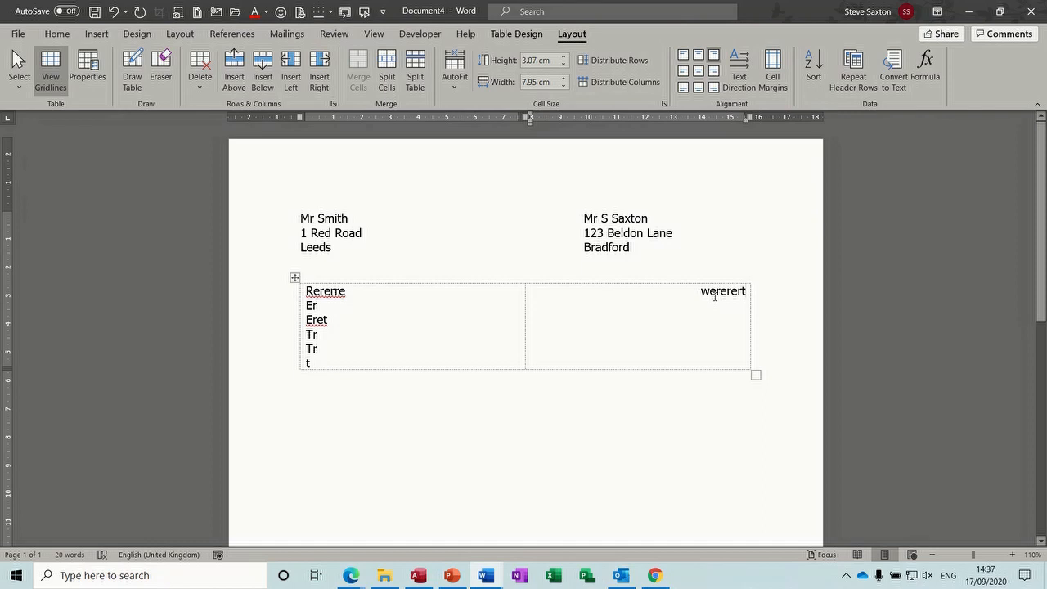
{"action": "key", "text": "Return"}
{"action": "type", "text": "fdf"}
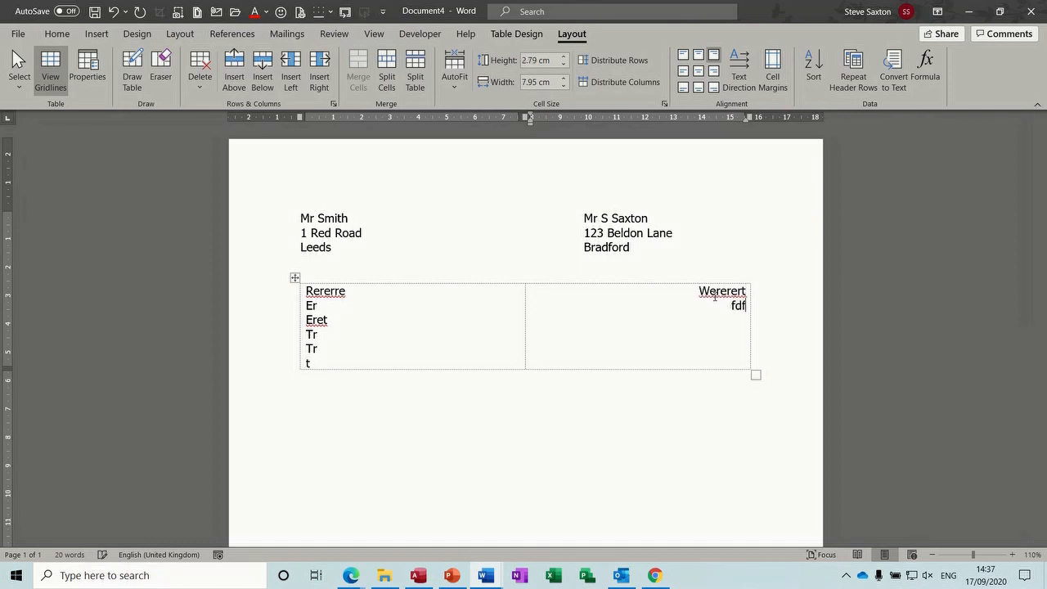
{"action": "type", "text": "dsfdsfffdf"}
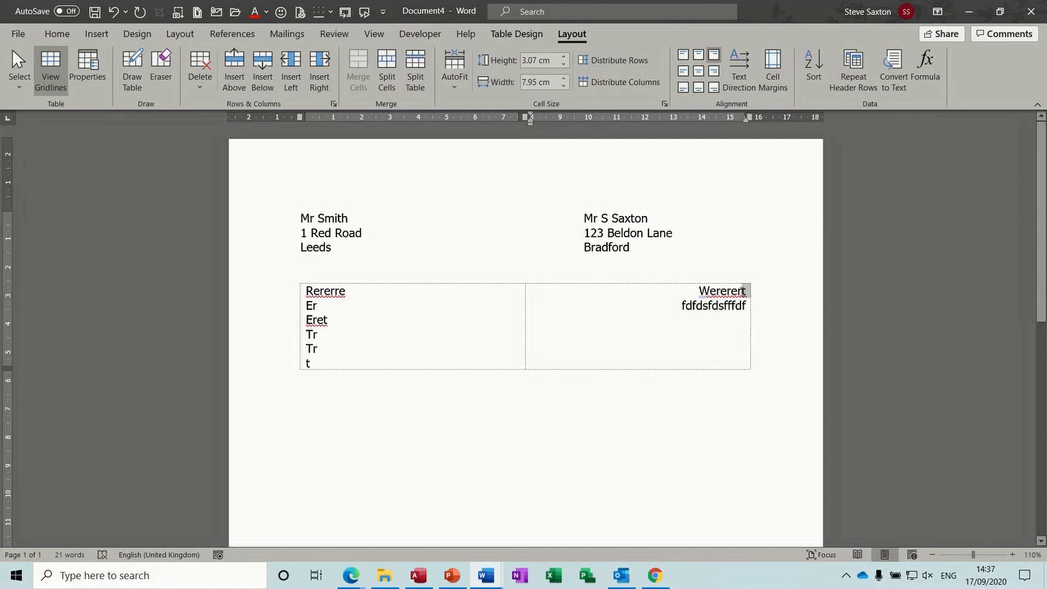
{"action": "left_click", "coordinate": [715, 323]}
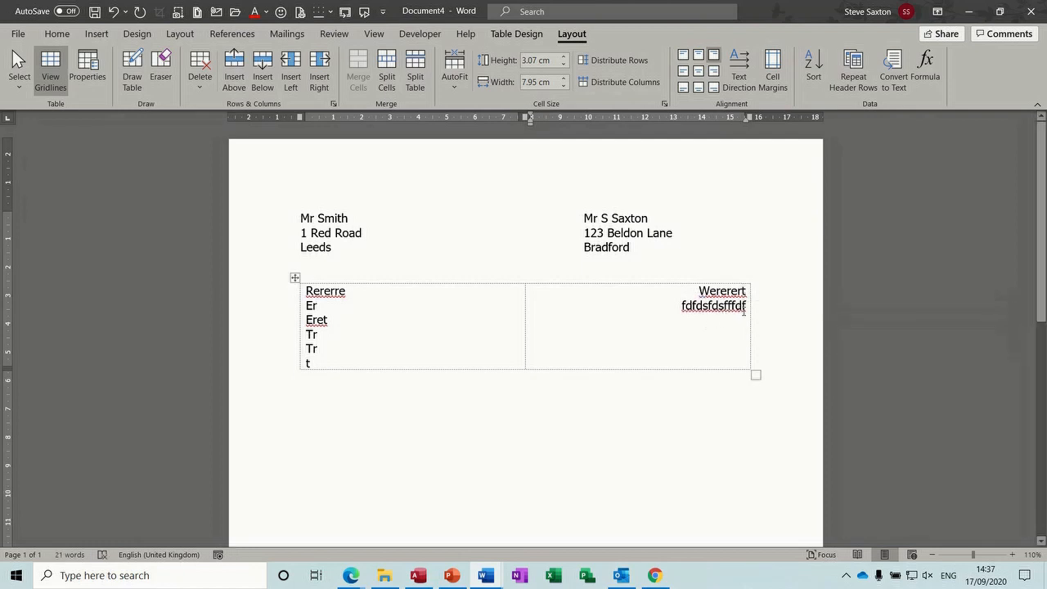
{"action": "left_click_drag", "start_coordinate": [746, 309], "coordinate": [700, 303]}
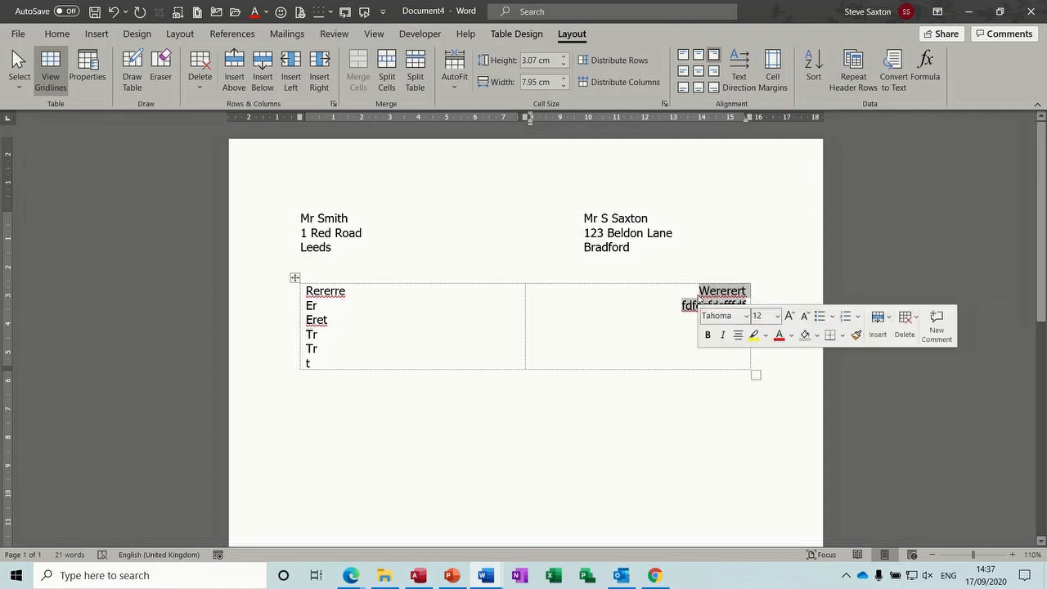
{"action": "key", "text": "Delete"}
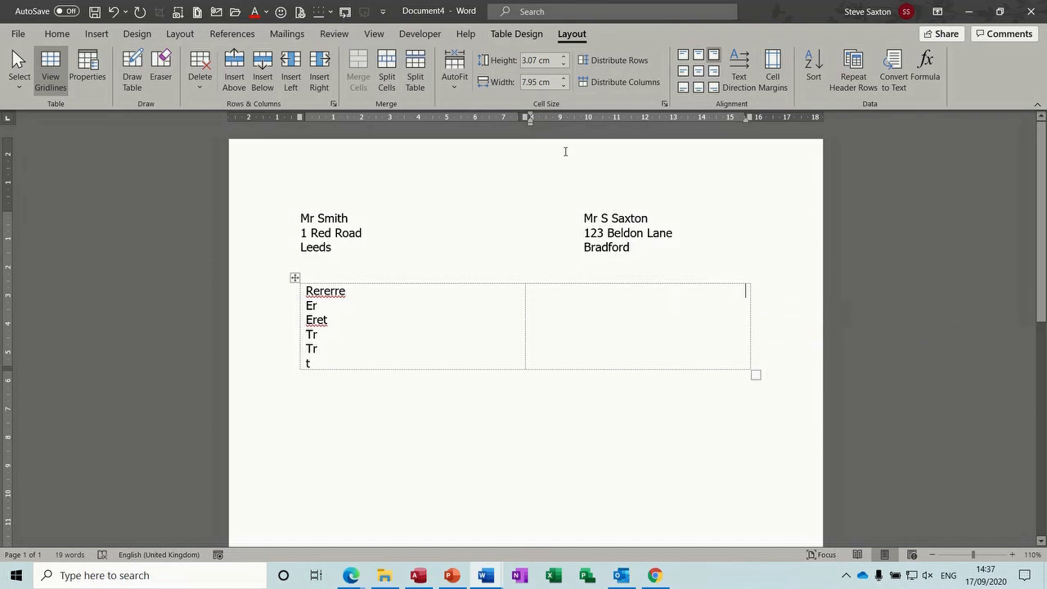
{"action": "key", "text": "ctrl+e"}
{"action": "key", "text": "ctrl+l"}
Indent the right cell to start mid-cell and type five placeholder lines there
{"action": "left_click_drag", "start_coordinate": [532, 128], "coordinate": [619, 127]}
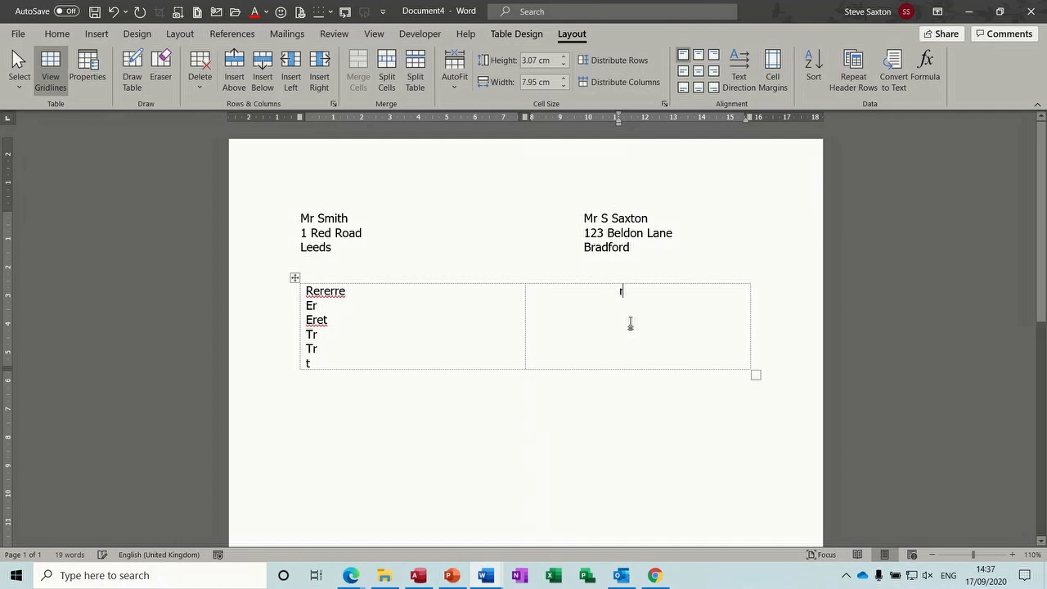
{"action": "type", "text": "rerereretr"}
{"action": "key", "text": "Return"}
{"action": "type", "text": "tretrtrryytyty"}
{"action": "key", "text": "Return"}
{"action": "type", "text": "rrytyty"}
{"action": "key", "text": "Return"}
{"action": "type", "text": "tytutuyuyuy"}
{"action": "key", "text": "Return"}
{"action": "type", "text": "ryttutuu"}
{"action": "key", "text": "Return"}
{"action": "mouse_move", "coordinate": [385, 575]}
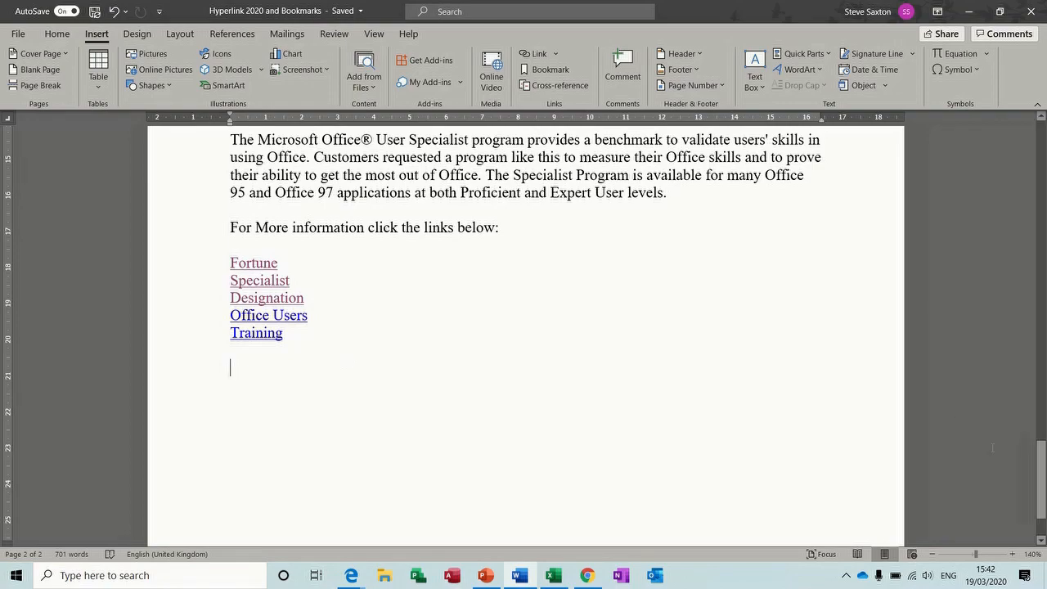
Insert Automatic Table 1 on a new blank line above the INTRODUCTION heading
{"action": "left_click_drag", "start_coordinate": [1042, 486], "coordinate": [1042, 167]}
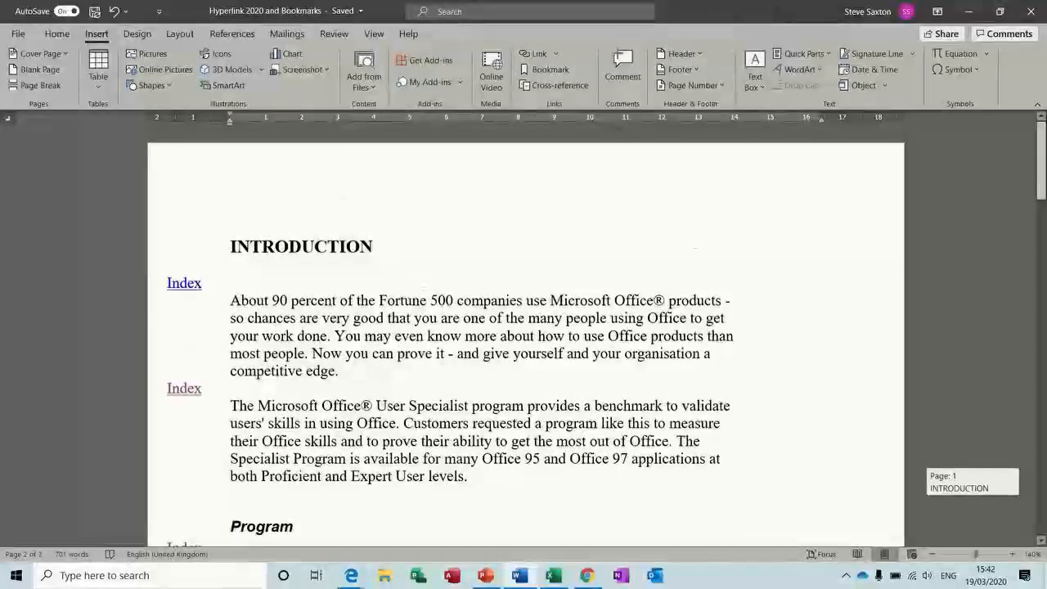
{"action": "left_click", "coordinate": [232, 245]}
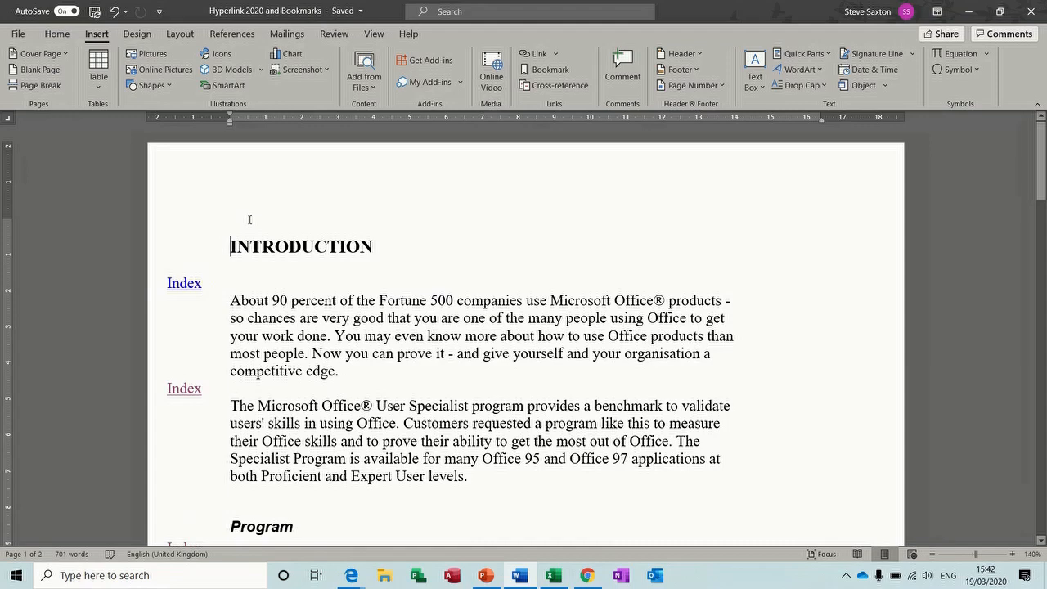
{"action": "key", "text": "Return"}
{"action": "left_click", "coordinate": [240, 226]}
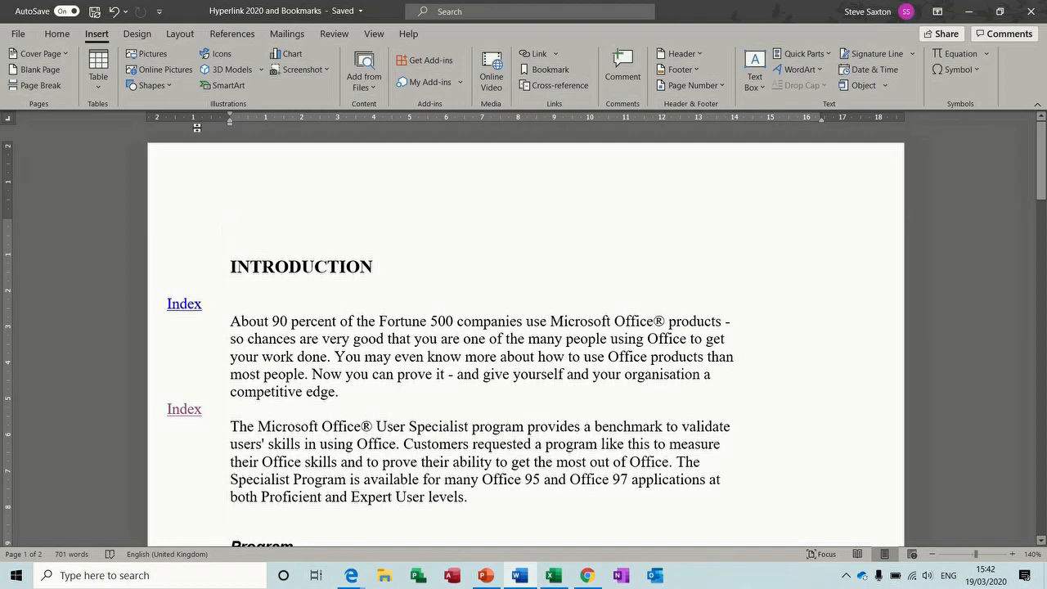
{"action": "left_click", "coordinate": [232, 33]}
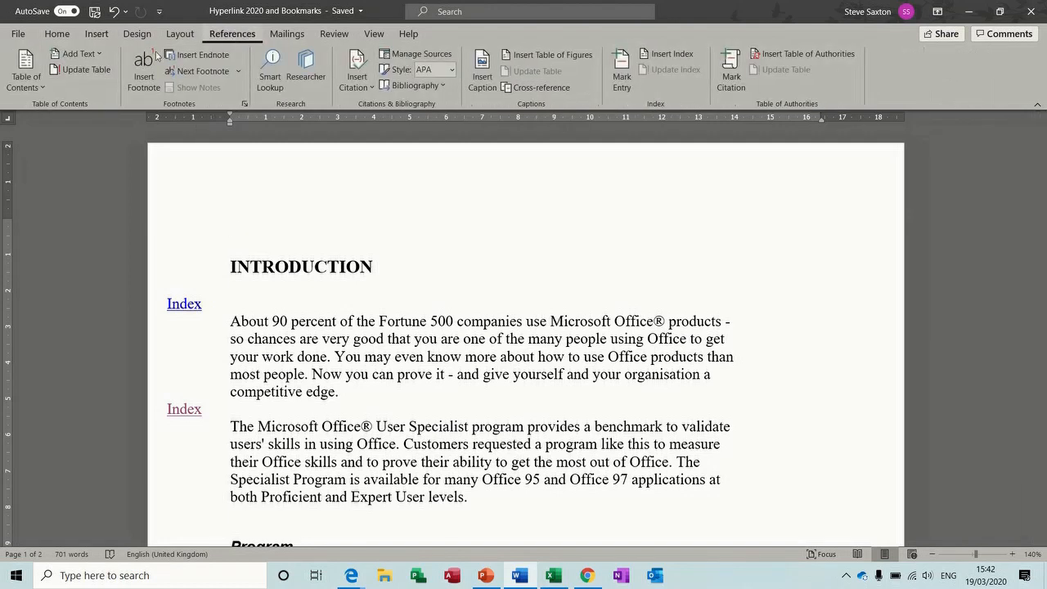
{"action": "left_click", "coordinate": [24, 74]}
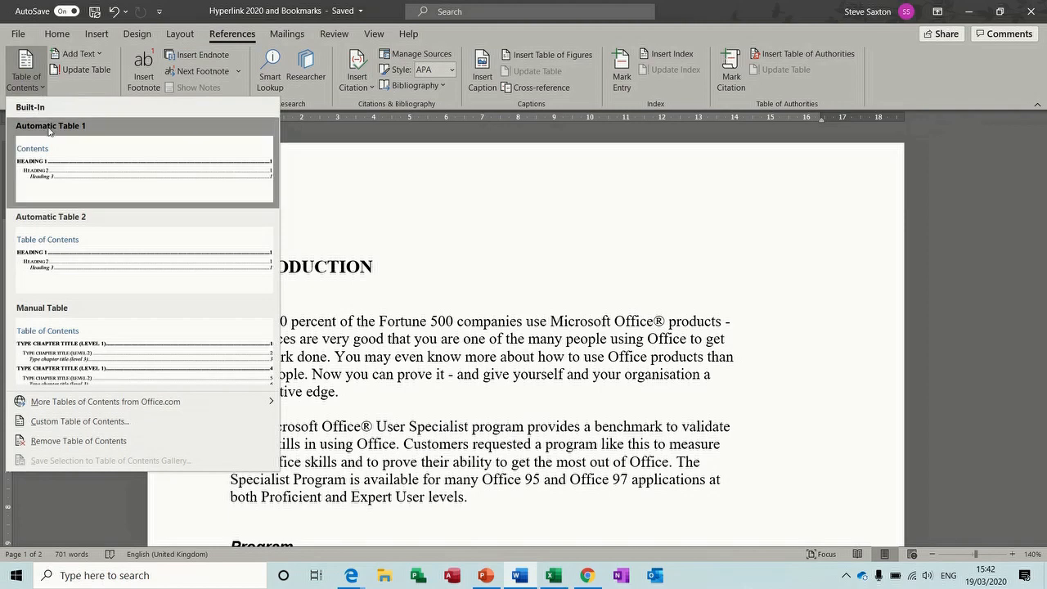
{"action": "left_click", "coordinate": [78, 181]}
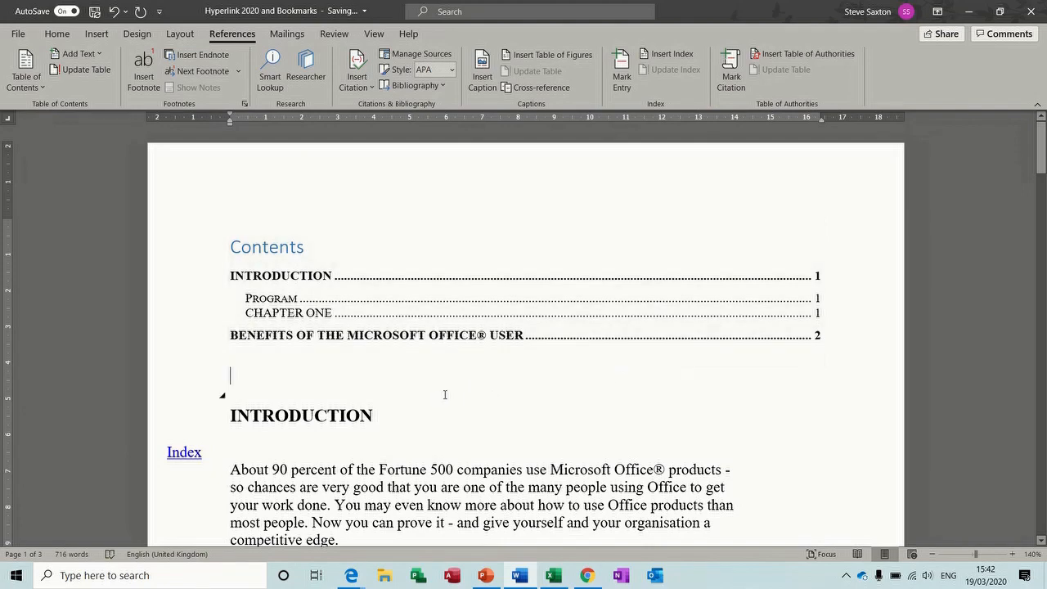
{"action": "left_click_drag", "start_coordinate": [1041, 147], "coordinate": [1041, 184]}
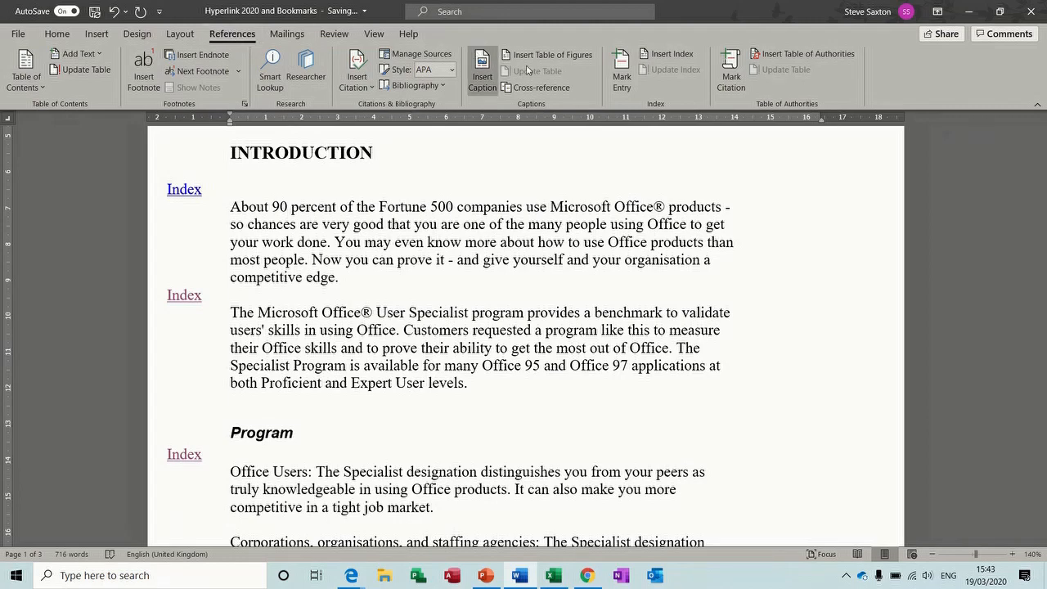
Mark 'Fortune' and 'User Specialist' as index entries with Mark Entry
{"action": "left_click", "coordinate": [622, 65]}
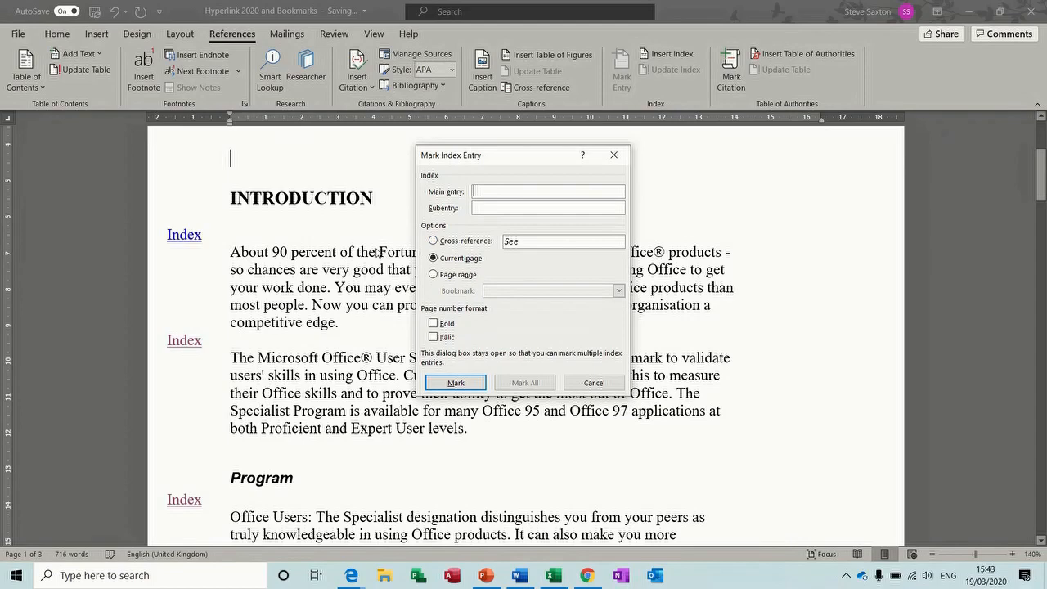
{"action": "double_click", "coordinate": [391, 253]}
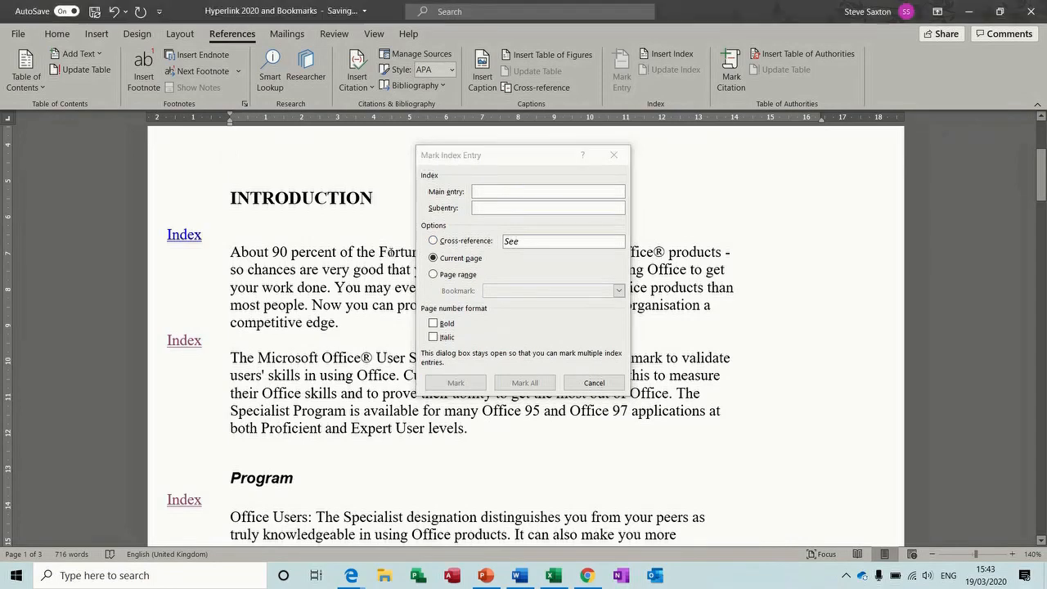
{"action": "left_click", "coordinate": [456, 385]}
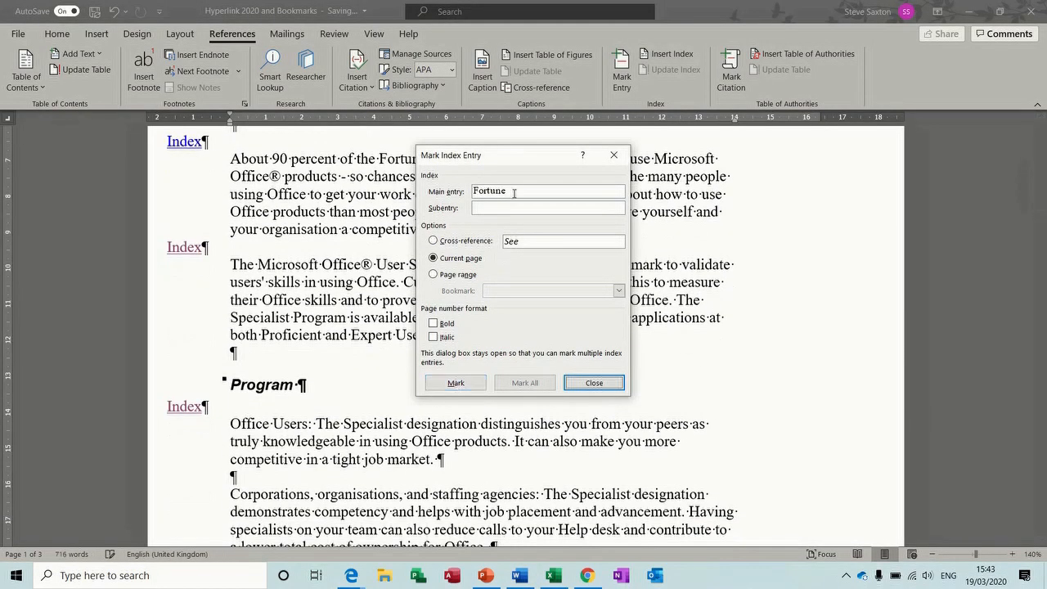
{"action": "left_click_drag", "start_coordinate": [516, 156], "coordinate": [740, 231]}
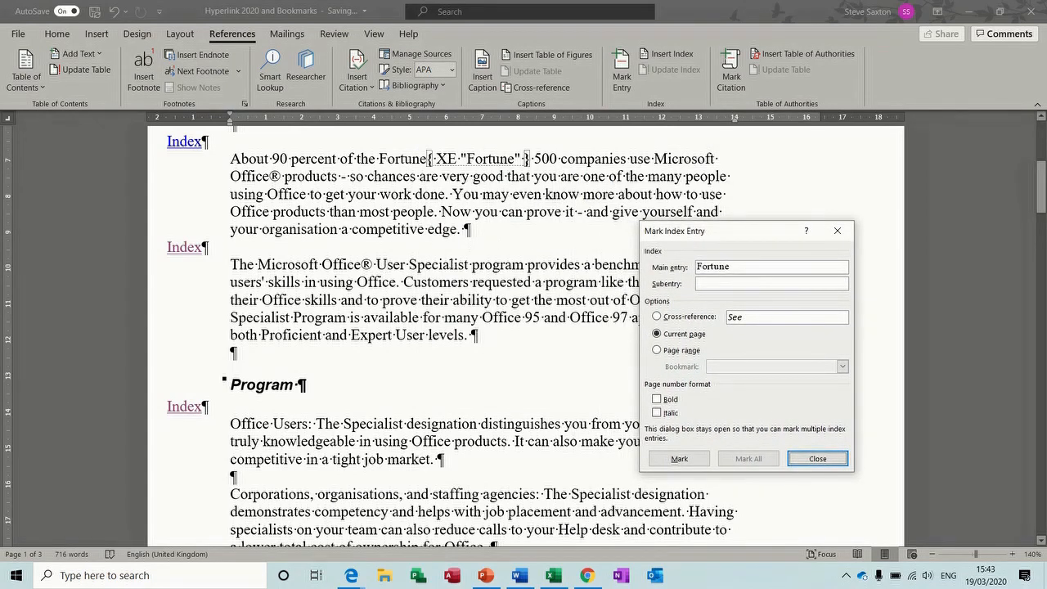
{"action": "left_click_drag", "start_coordinate": [376, 264], "coordinate": [444, 266]}
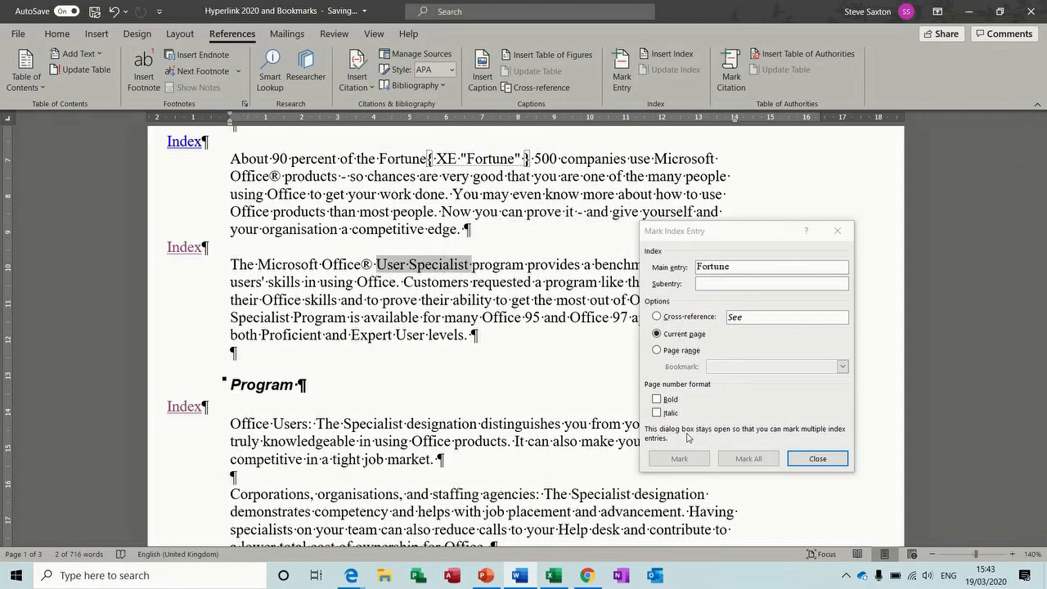
{"action": "left_click", "coordinate": [684, 458]}
{"action": "left_click", "coordinate": [680, 458]}
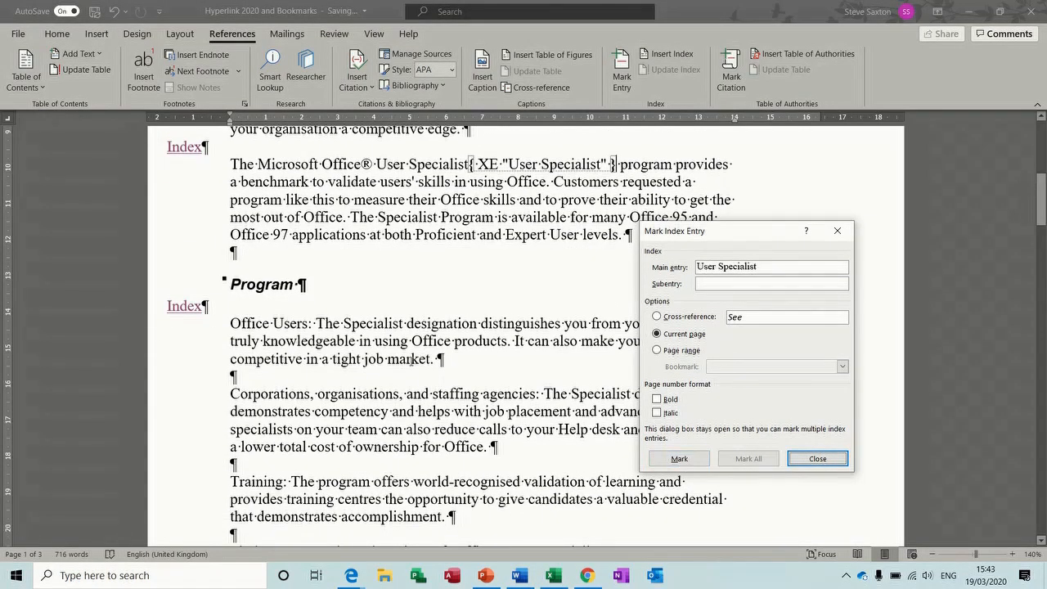
Mark 'designation', 'Training' and 'Benefits' as index entries, then close the Mark Entry dialog
{"action": "left_click", "coordinate": [438, 315]}
{"action": "double_click", "coordinate": [437, 315]}
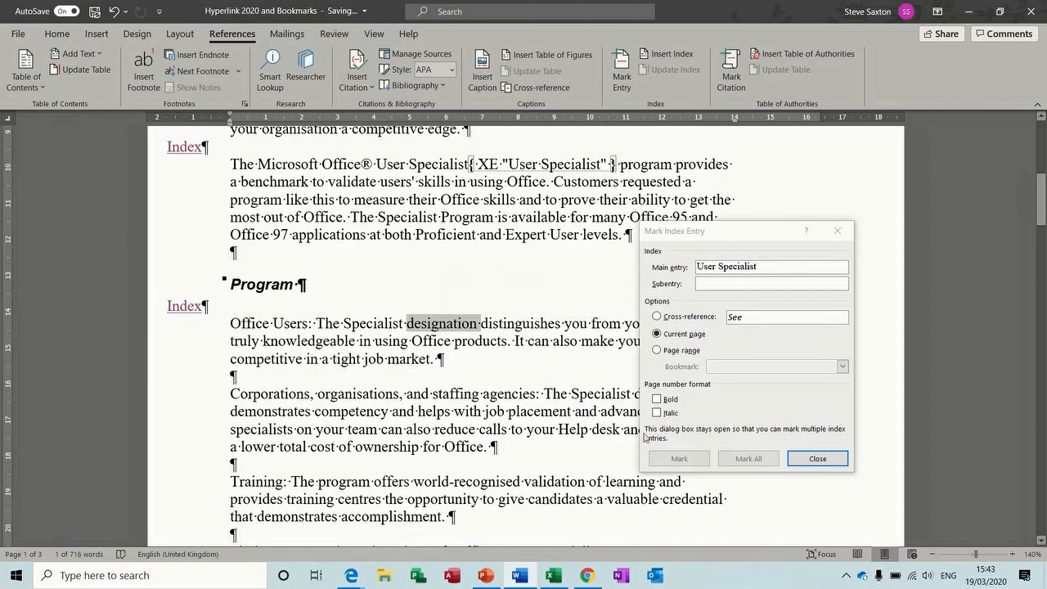
{"action": "left_click", "coordinate": [669, 460]}
{"action": "left_click", "coordinate": [669, 459]}
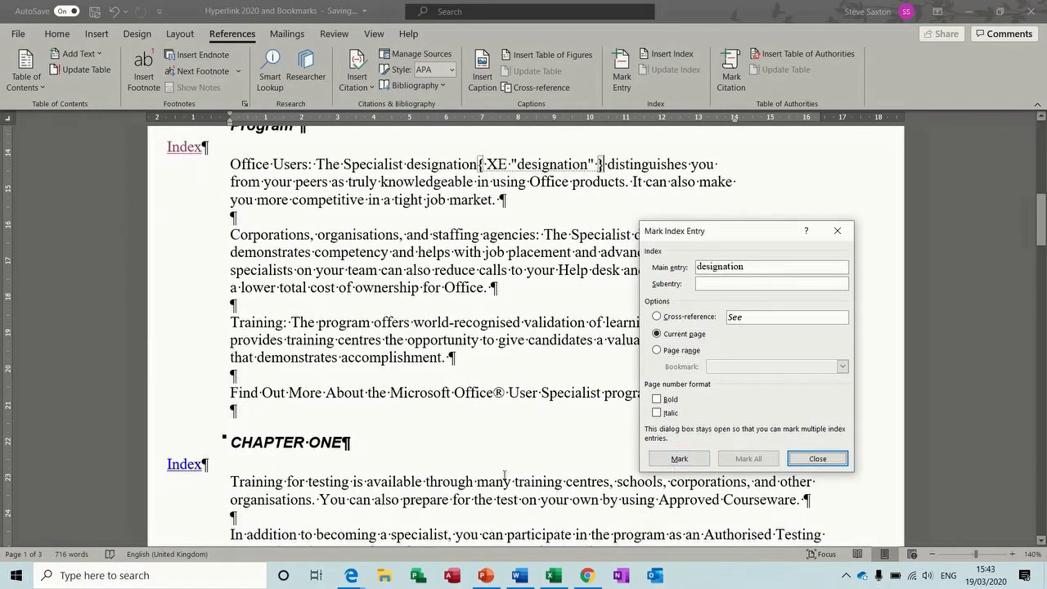
{"action": "left_click", "coordinate": [258, 482]}
{"action": "double_click", "coordinate": [258, 483]}
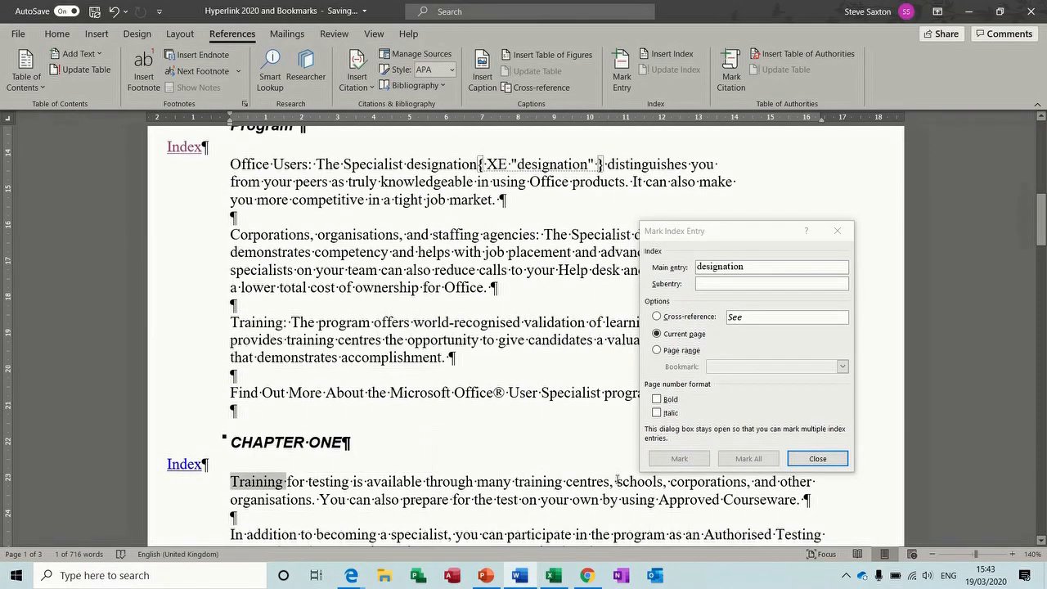
{"action": "left_click", "coordinate": [680, 460]}
{"action": "left_click", "coordinate": [680, 460]}
{"action": "scroll", "coordinate": [943, 362], "scroll_direction": "down", "scroll_amount": 5}
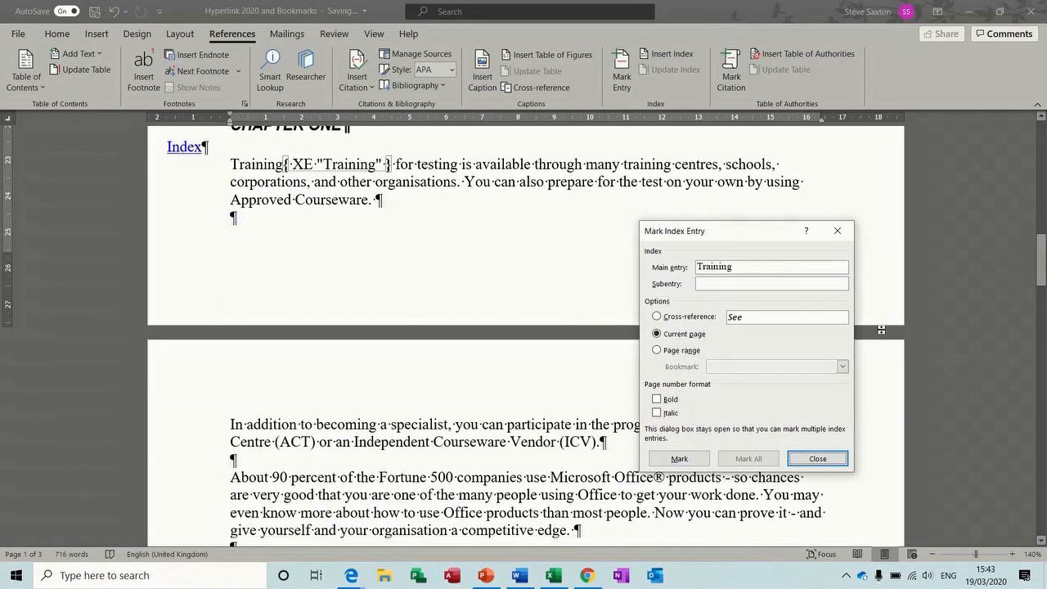
{"action": "left_click_drag", "start_coordinate": [1043, 262], "coordinate": [1043, 303]}
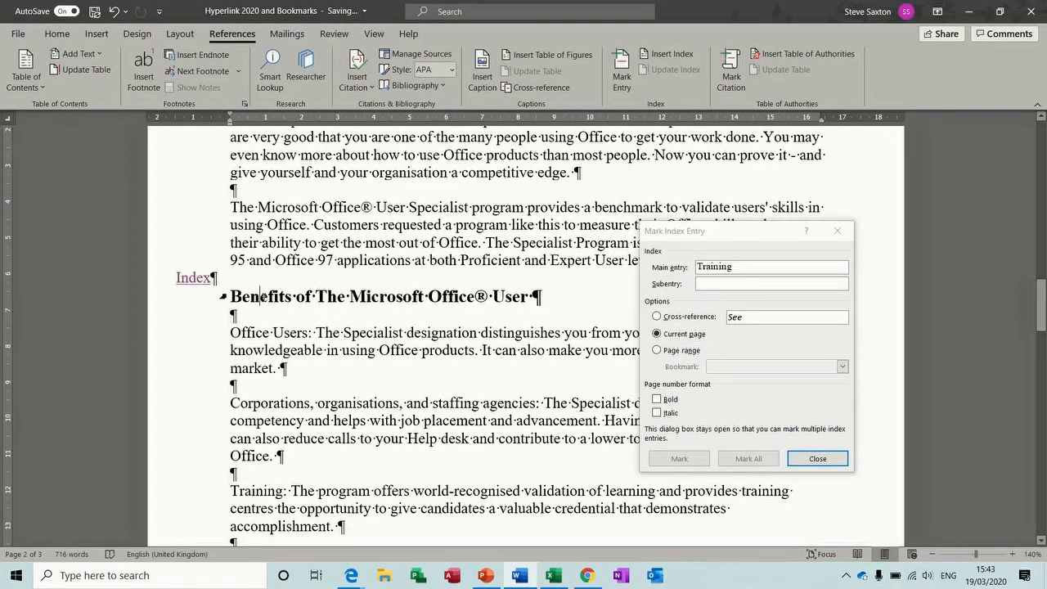
{"action": "double_click", "coordinate": [260, 296]}
{"action": "left_click", "coordinate": [678, 459]}
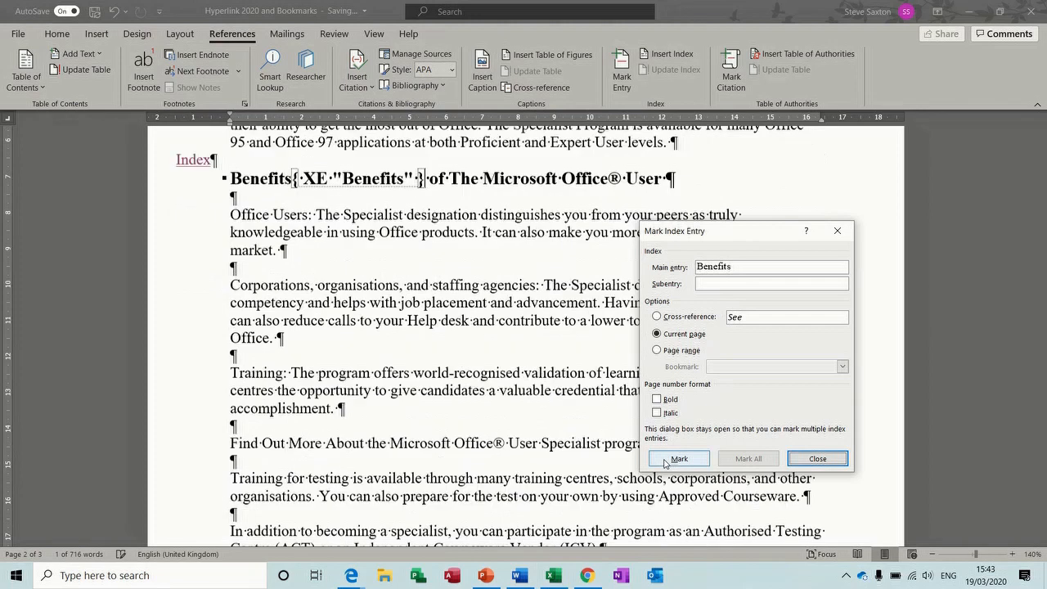
{"action": "left_click", "coordinate": [816, 459]}
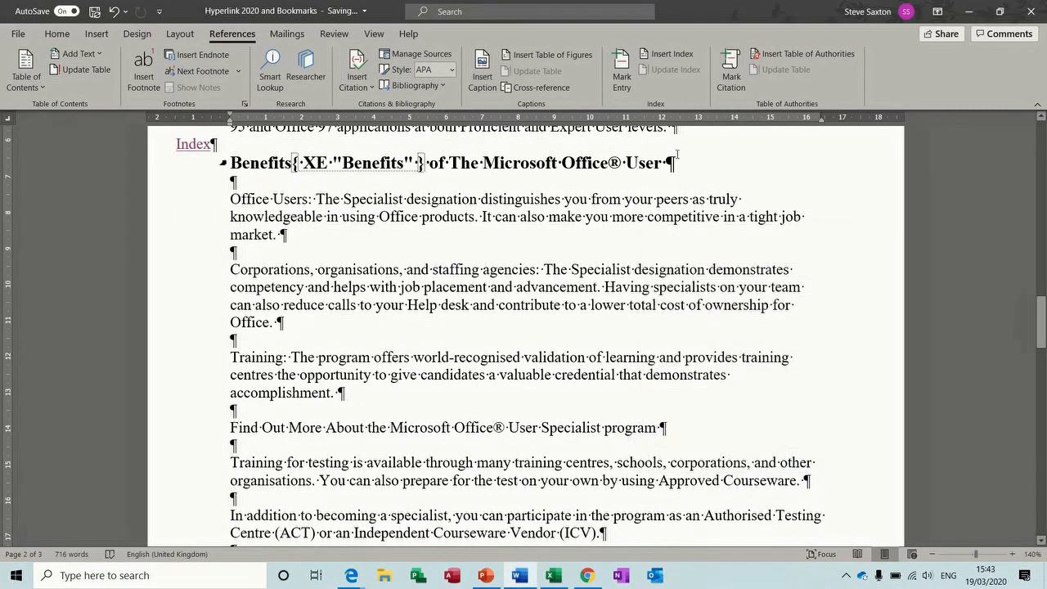
Hide formatting marks and type the heading 'Index' at the top of page 3
{"action": "left_click", "coordinate": [58, 34]}
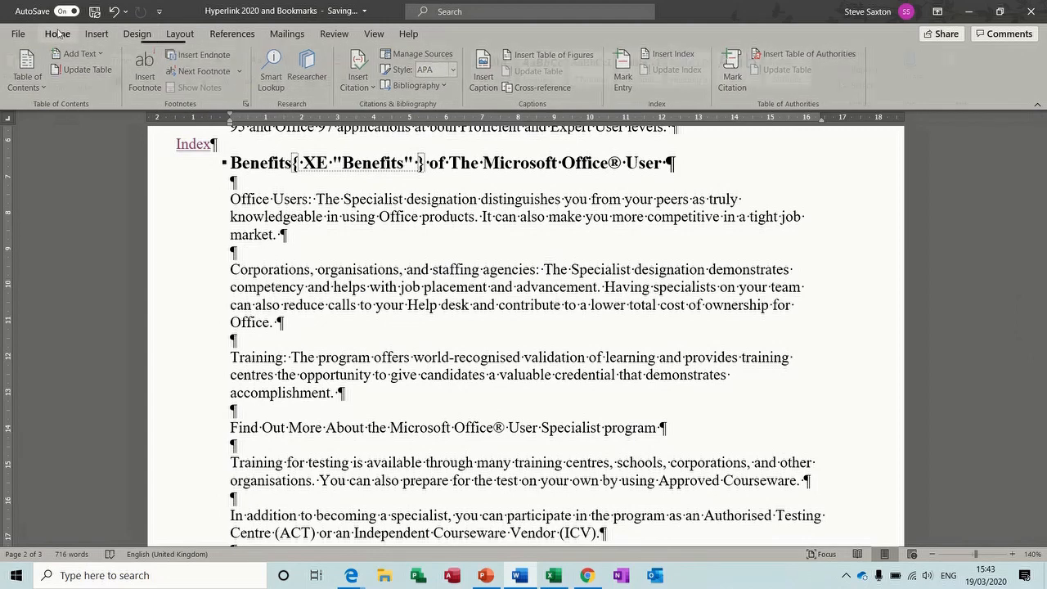
{"action": "left_click", "coordinate": [456, 59]}
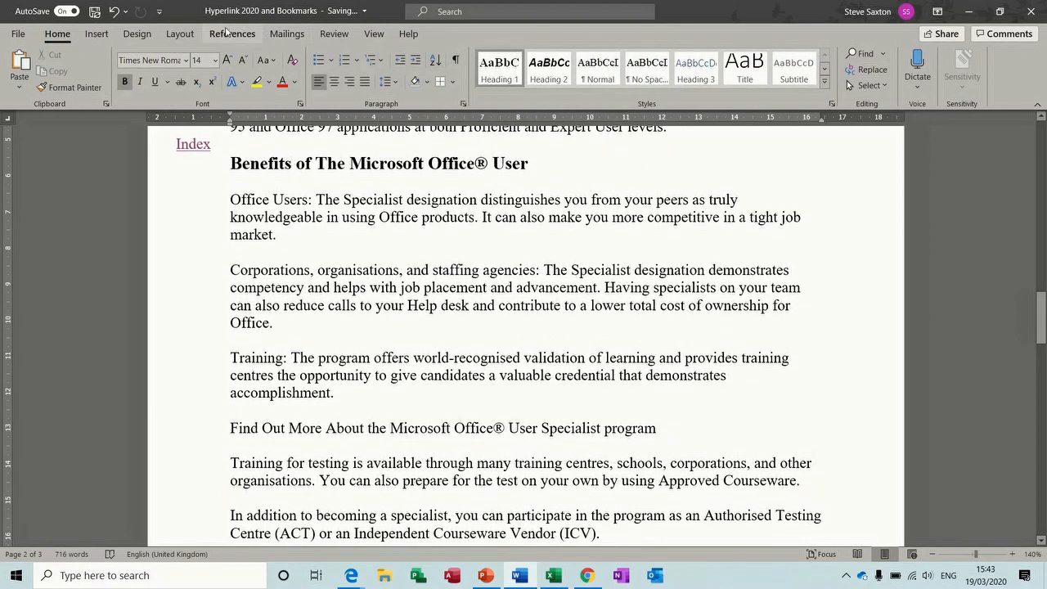
{"action": "left_click", "coordinate": [229, 34]}
{"action": "left_click_drag", "start_coordinate": [1040, 318], "coordinate": [1040, 381]}
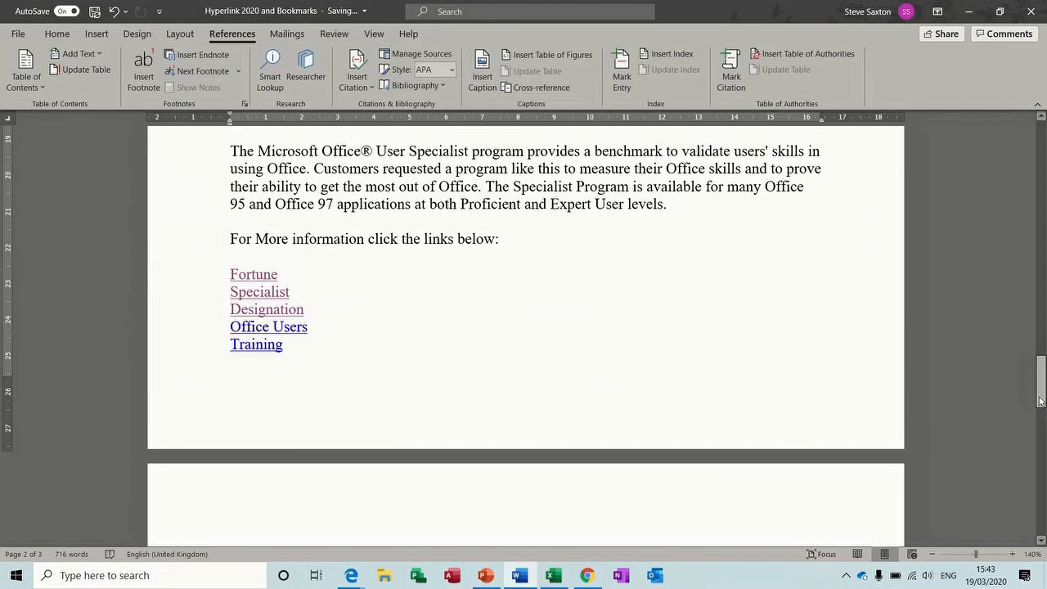
{"action": "left_click_drag", "start_coordinate": [1041, 390], "coordinate": [1044, 408]}
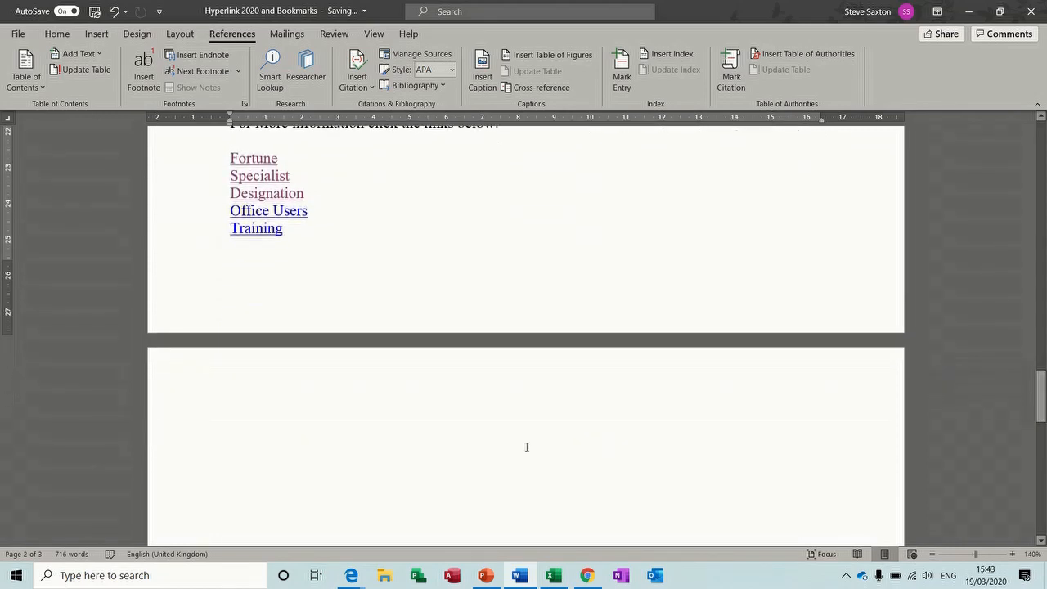
{"action": "left_click", "coordinate": [257, 411]}
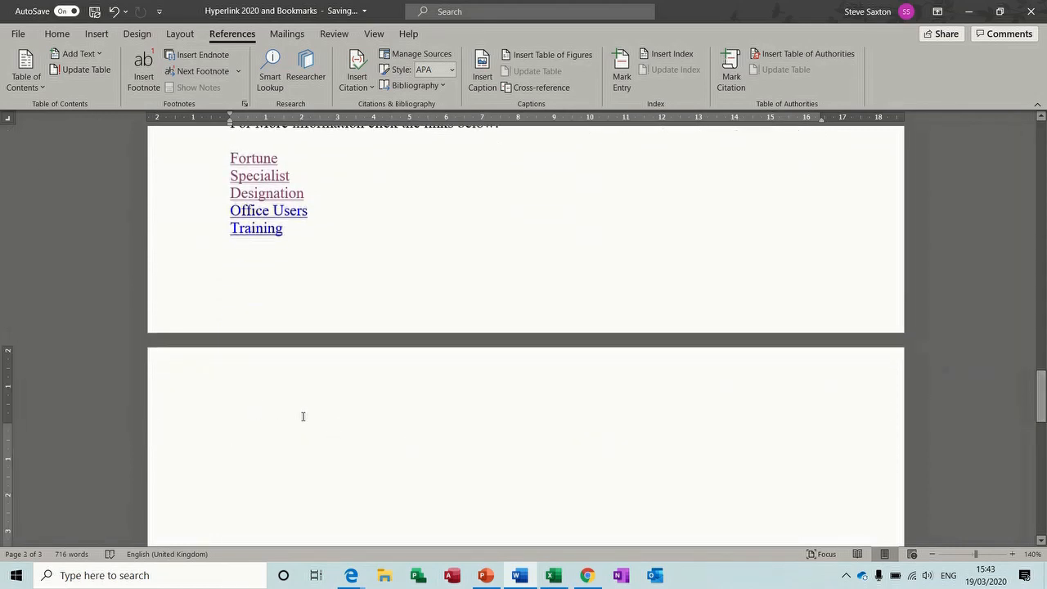
{"action": "type", "text": "Index"}
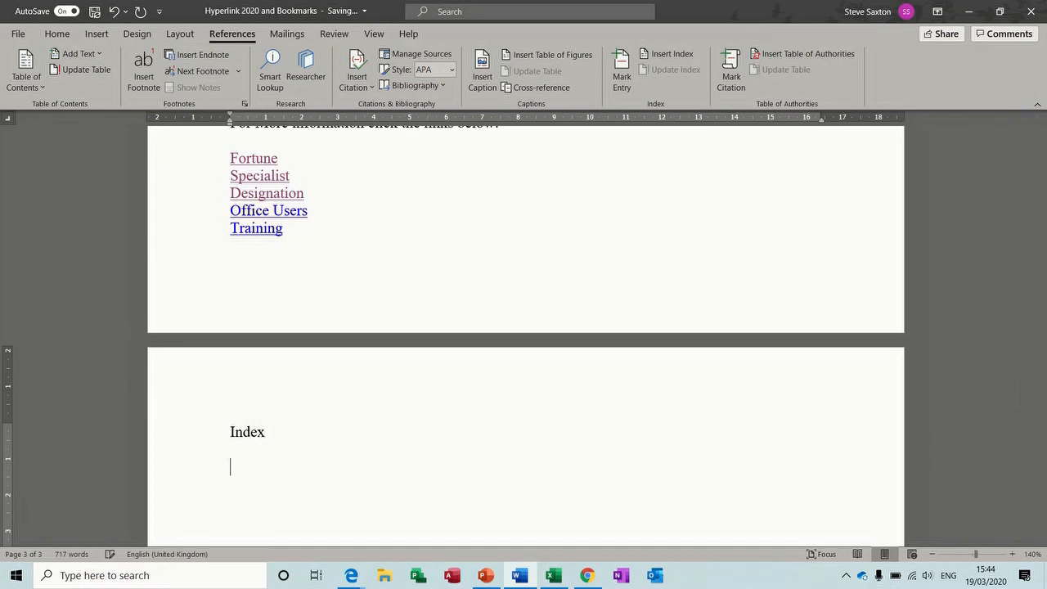
Insert a Formal-format index listing Benefits, designation, Fortune, Training and User Specialist
{"action": "left_click", "coordinate": [656, 57]}
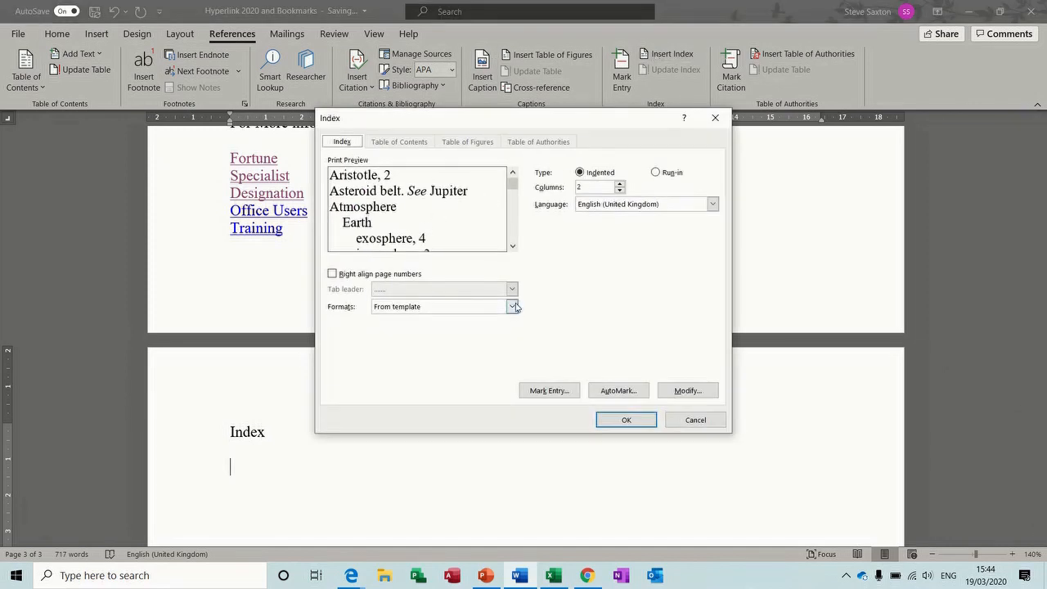
{"action": "left_click", "coordinate": [512, 308]}
{"action": "left_click", "coordinate": [513, 356]}
{"action": "left_click", "coordinate": [488, 356]}
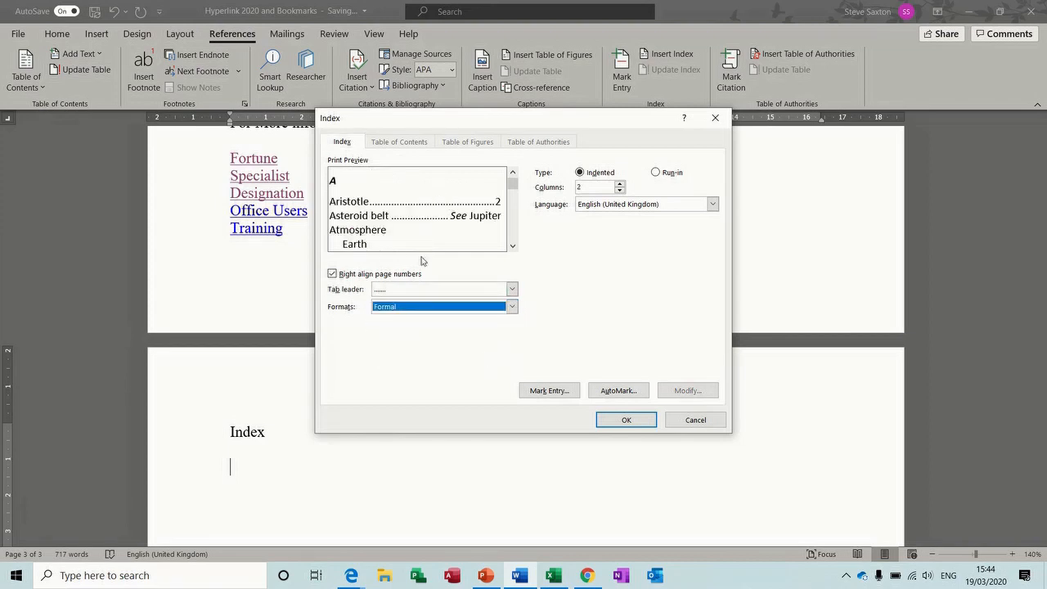
{"action": "left_click", "coordinate": [617, 424]}
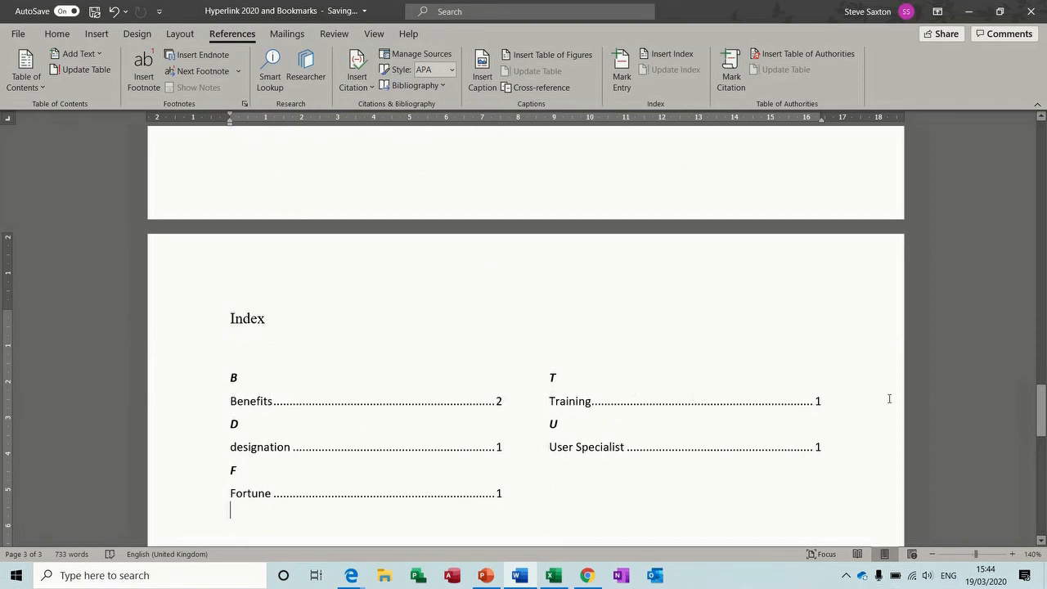
{"action": "left_click_drag", "start_coordinate": [1043, 406], "coordinate": [1042, 135]}
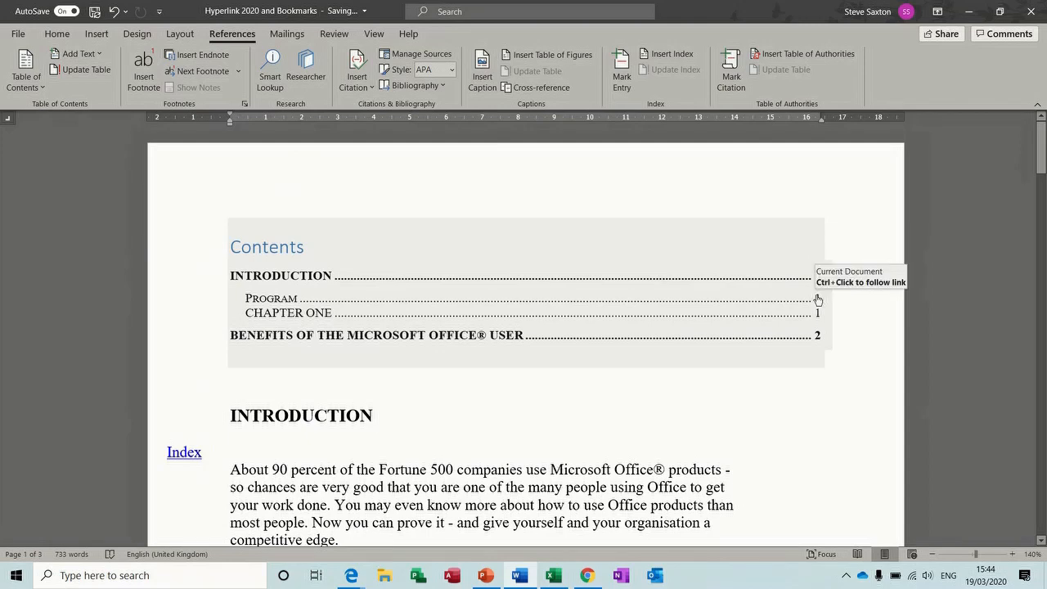
Jump through INTRODUCTION, Program, CHAPTER ONE and Benefits in the Navigation pane, ending on the Index page
{"action": "left_click", "coordinate": [818, 300], "text": "ctrl"}
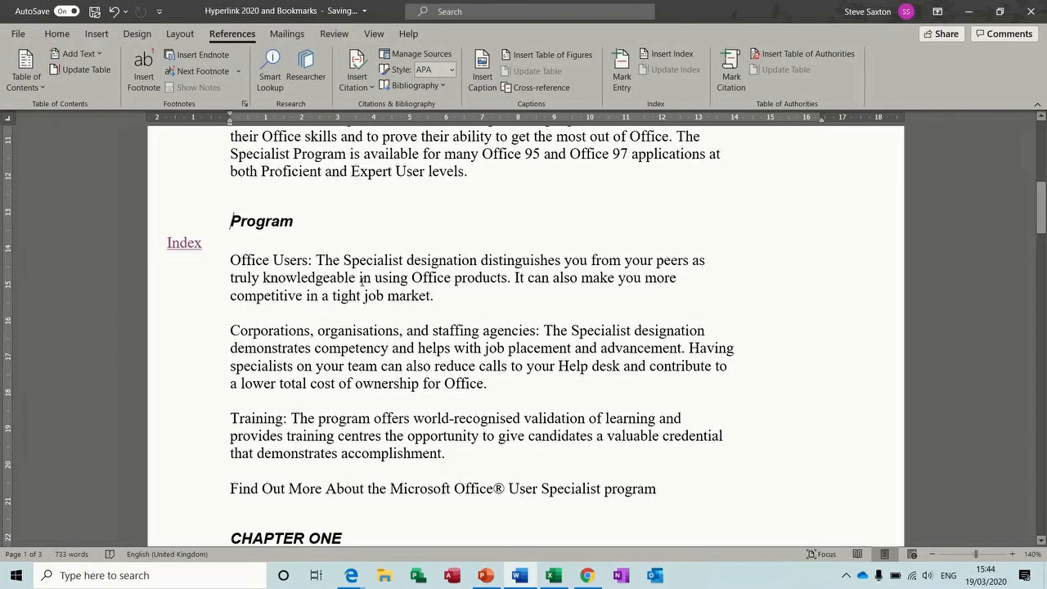
{"action": "left_click", "coordinate": [375, 34]}
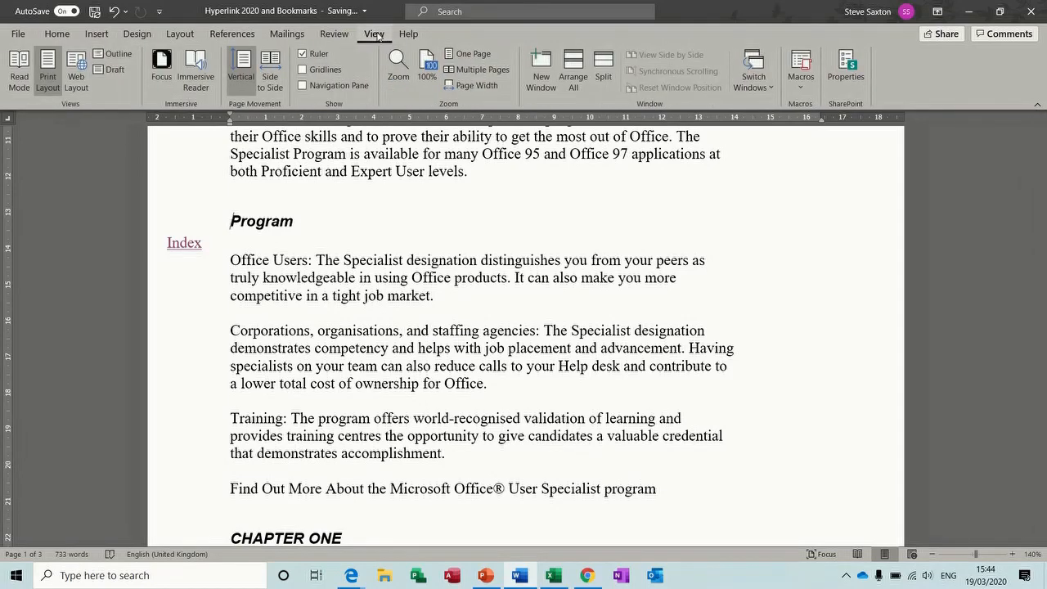
{"action": "left_click", "coordinate": [302, 85]}
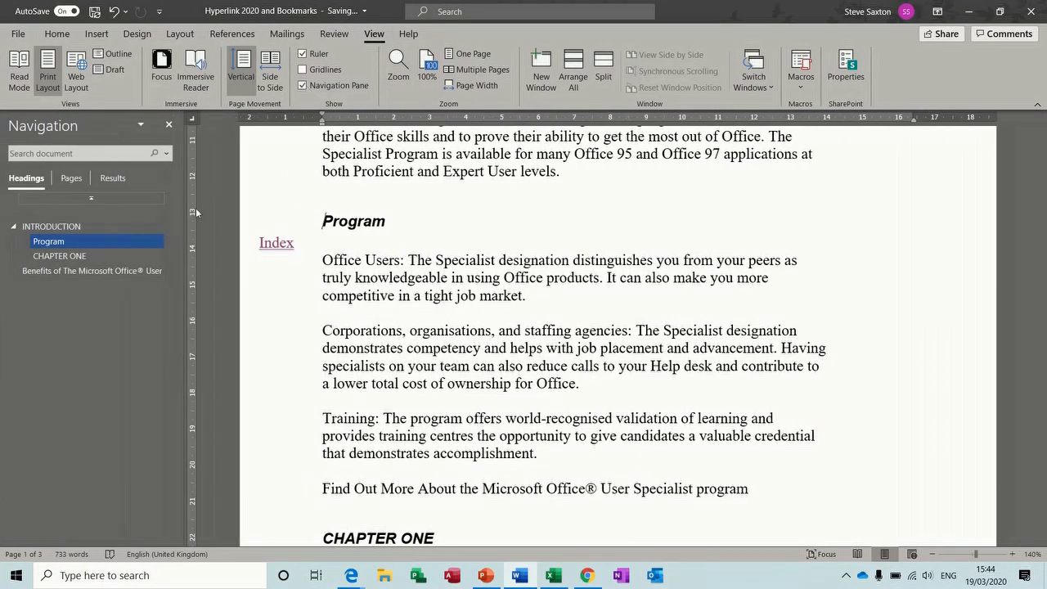
{"action": "left_click", "coordinate": [66, 259]}
{"action": "left_click", "coordinate": [66, 270]}
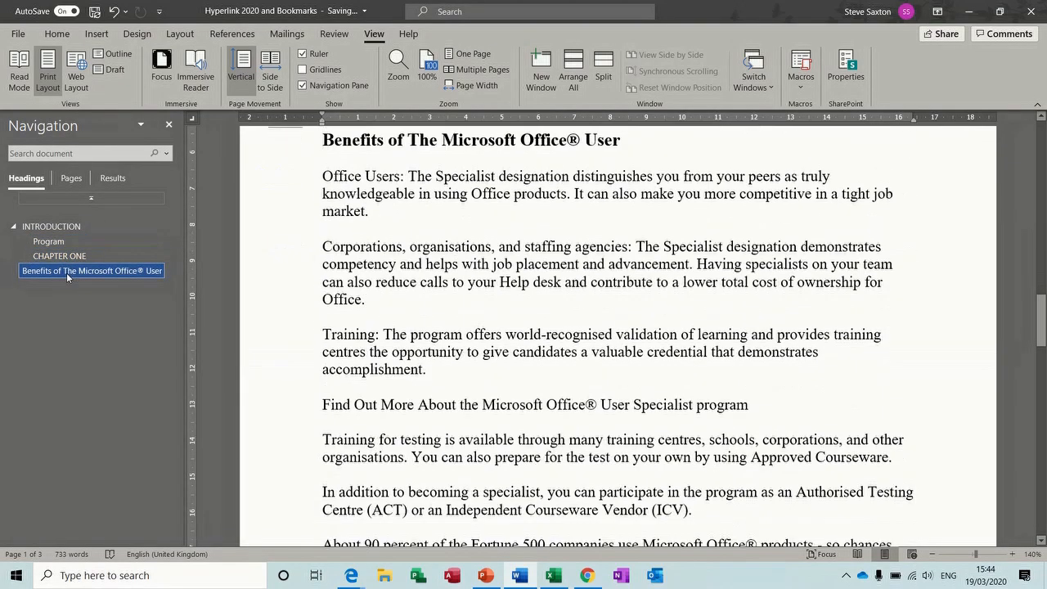
{"action": "left_click", "coordinate": [56, 227]}
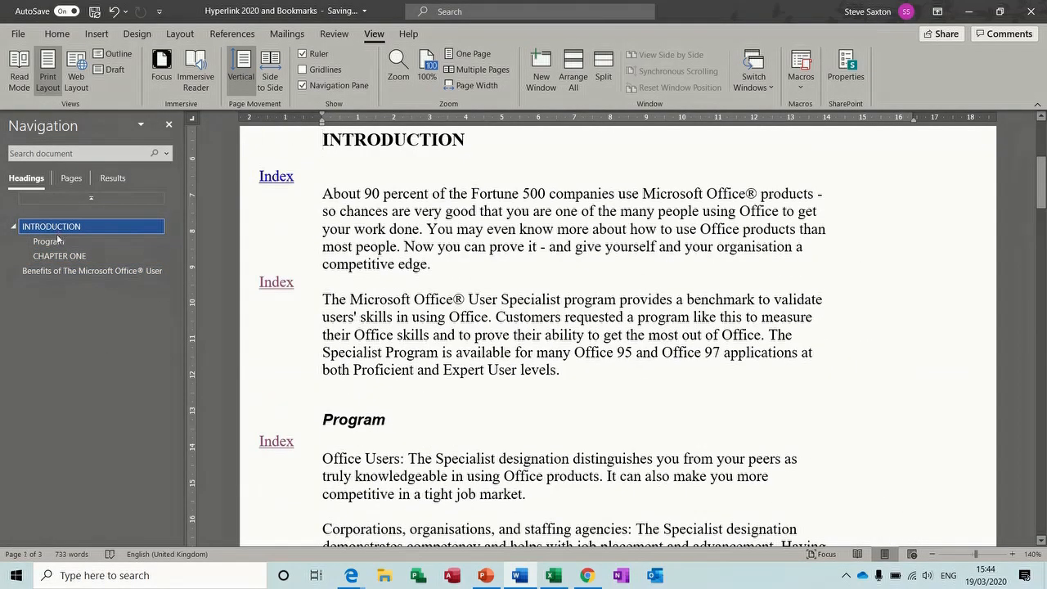
{"action": "left_click", "coordinate": [70, 242]}
{"action": "left_click", "coordinate": [61, 256]}
{"action": "left_click", "coordinate": [85, 269]}
{"action": "left_click", "coordinate": [71, 229]}
{"action": "left_click_drag", "start_coordinate": [1041, 182], "coordinate": [1041, 429]}
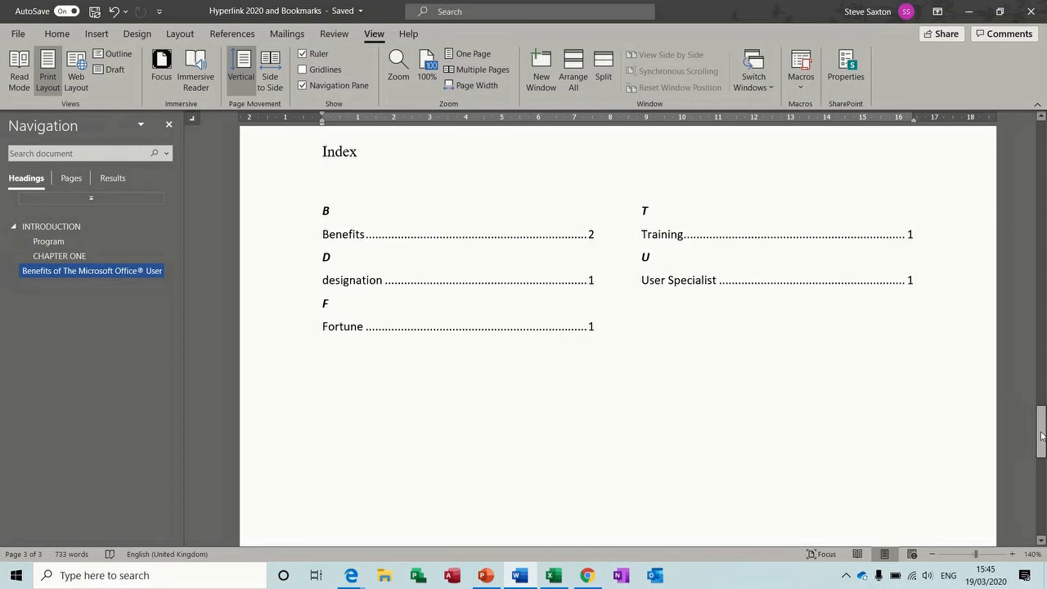
Follow the Fortune, Designation and Training links to their bookmarks, returning each time via the Index link
{"action": "left_click_drag", "start_coordinate": [1041, 436], "coordinate": [1041, 372]}
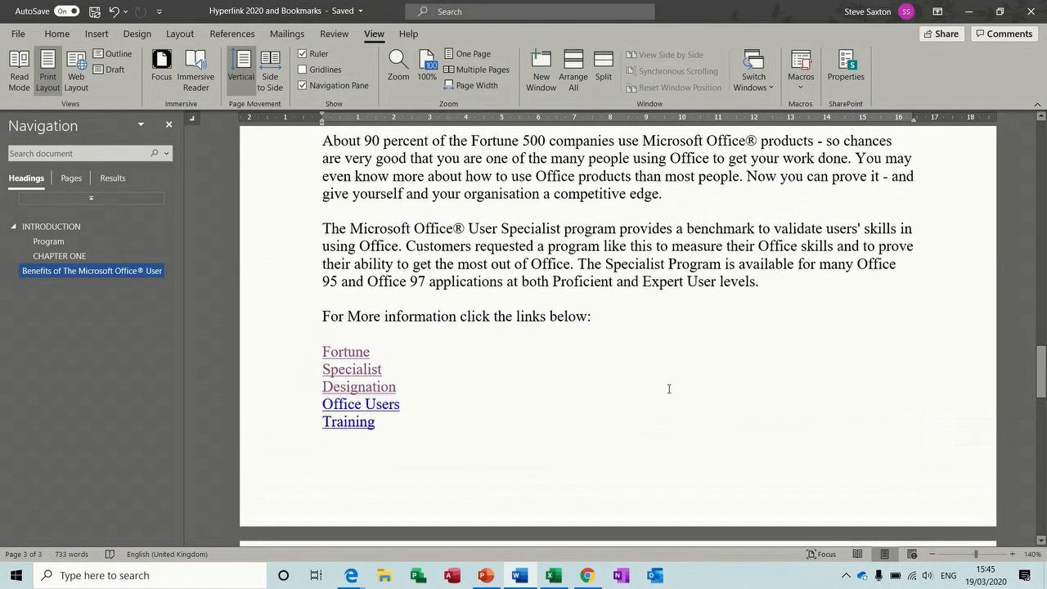
{"action": "left_click", "coordinate": [349, 354], "text": "ctrl"}
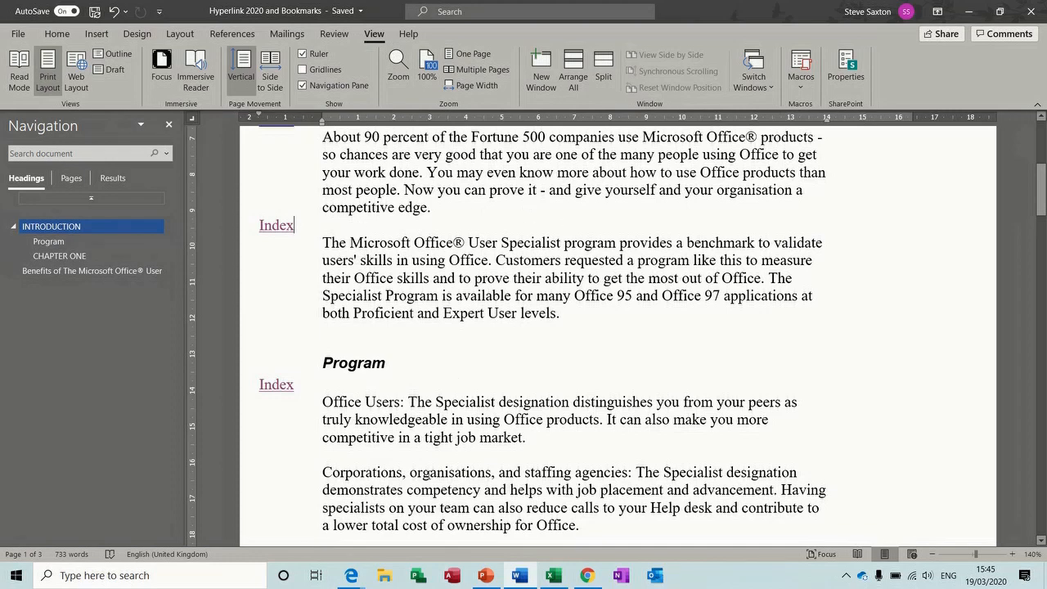
{"action": "left_click", "coordinate": [280, 384], "text": "ctrl"}
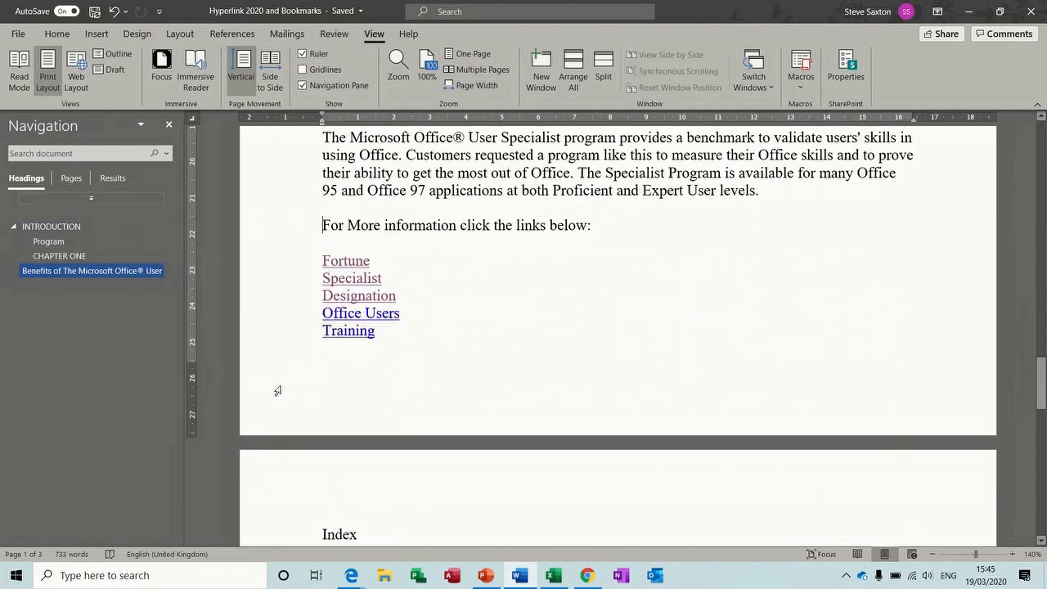
{"action": "double_click", "coordinate": [358, 299]}
{"action": "left_click", "coordinate": [358, 298], "text": "ctrl"}
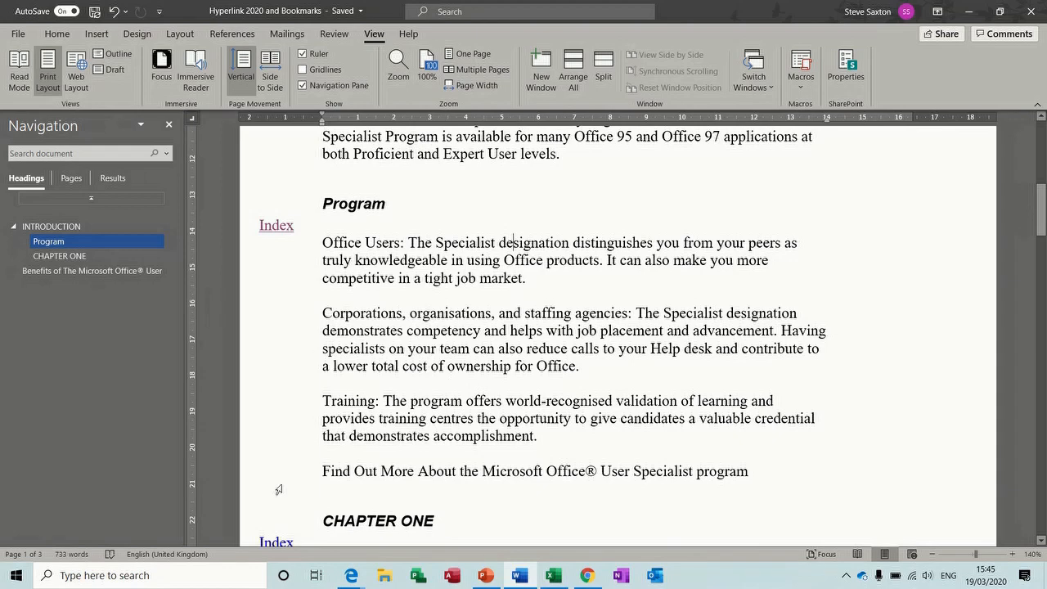
{"action": "left_click", "coordinate": [276, 226], "text": "ctrl"}
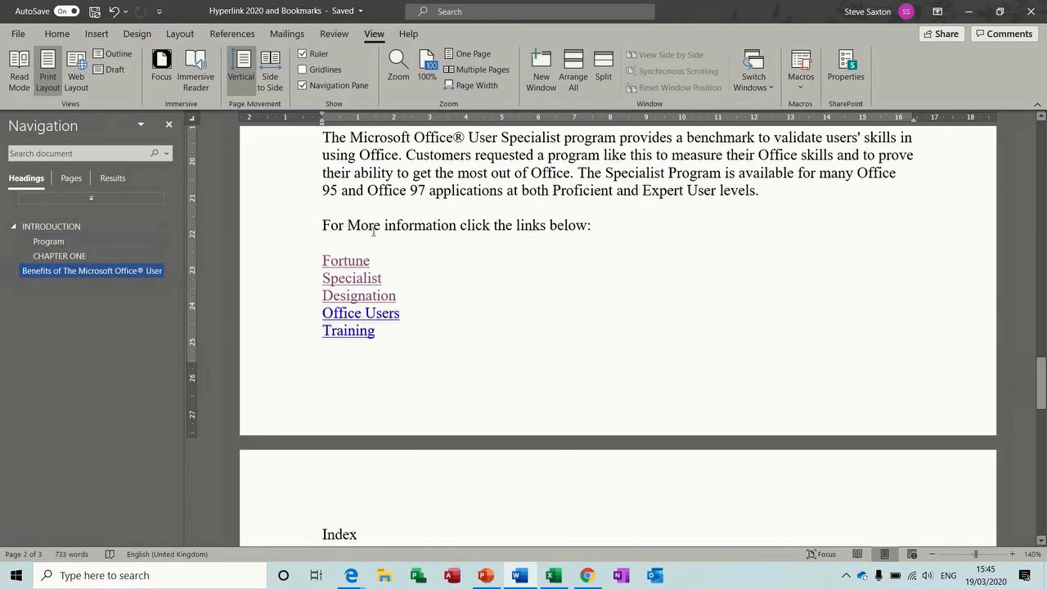
{"action": "left_click", "coordinate": [344, 331], "text": "ctrl"}
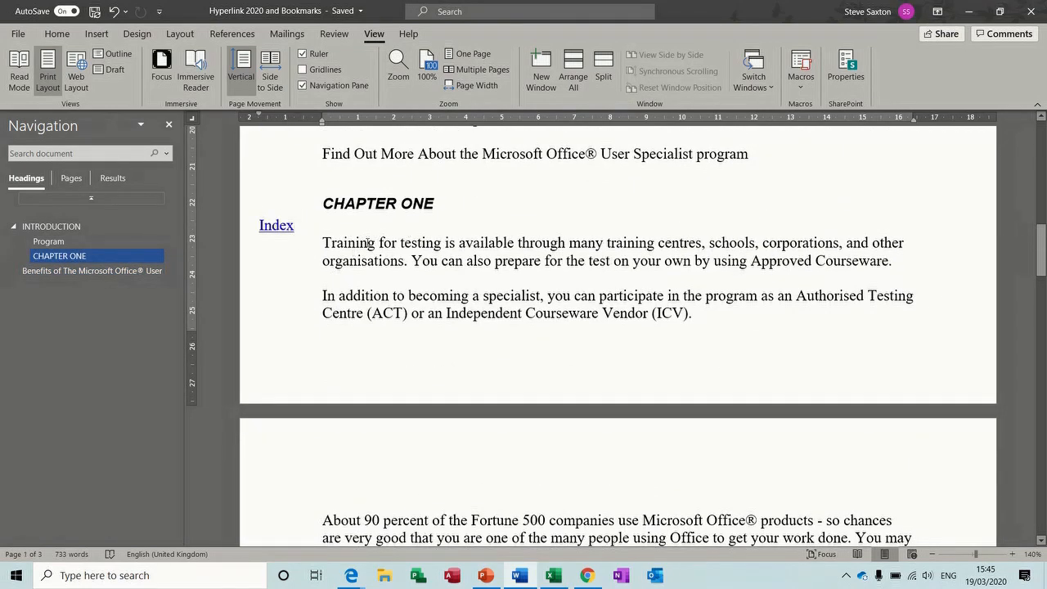
{"action": "left_click", "coordinate": [275, 227], "text": "ctrl"}
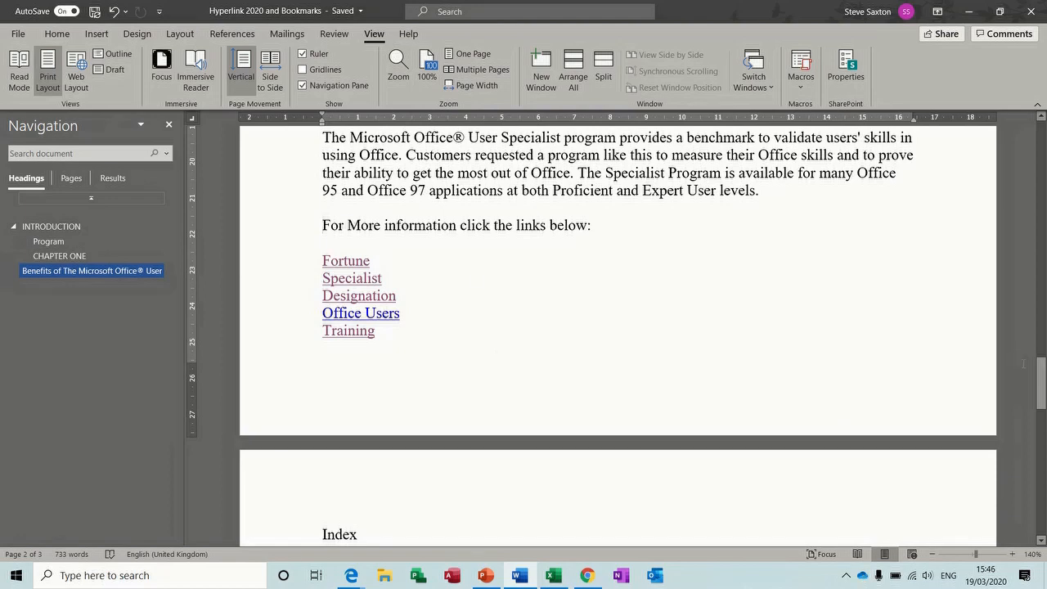
{"action": "left_click_drag", "start_coordinate": [1042, 384], "coordinate": [1042, 318]}
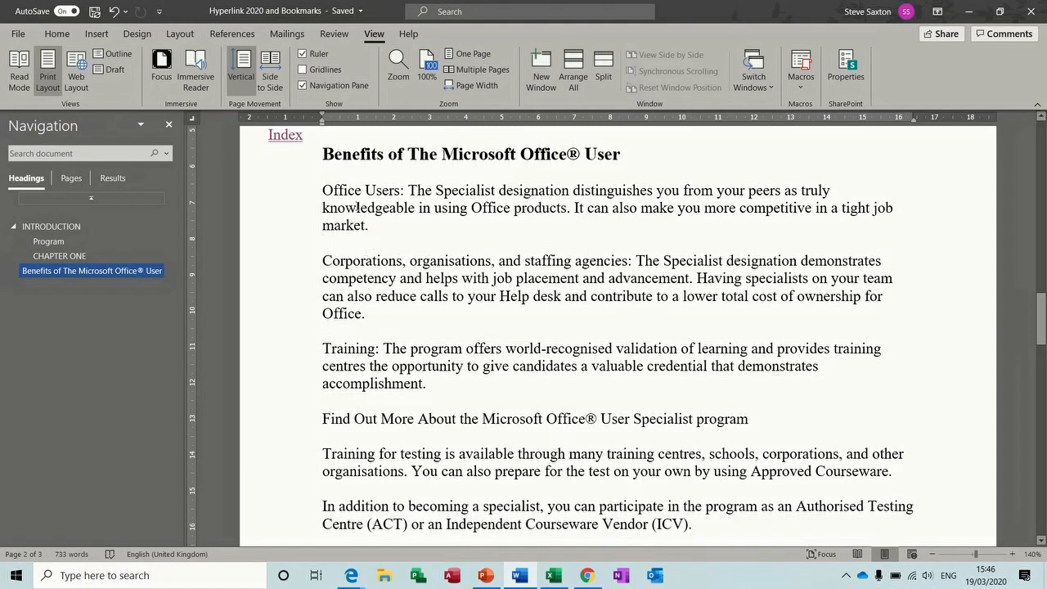
Type 'Index' beside the paragraph and bookmark the Corporations paragraph as 'corporations'
{"action": "left_click_drag", "start_coordinate": [321, 112], "coordinate": [270, 119]}
{"action": "type", "text": "Index"}
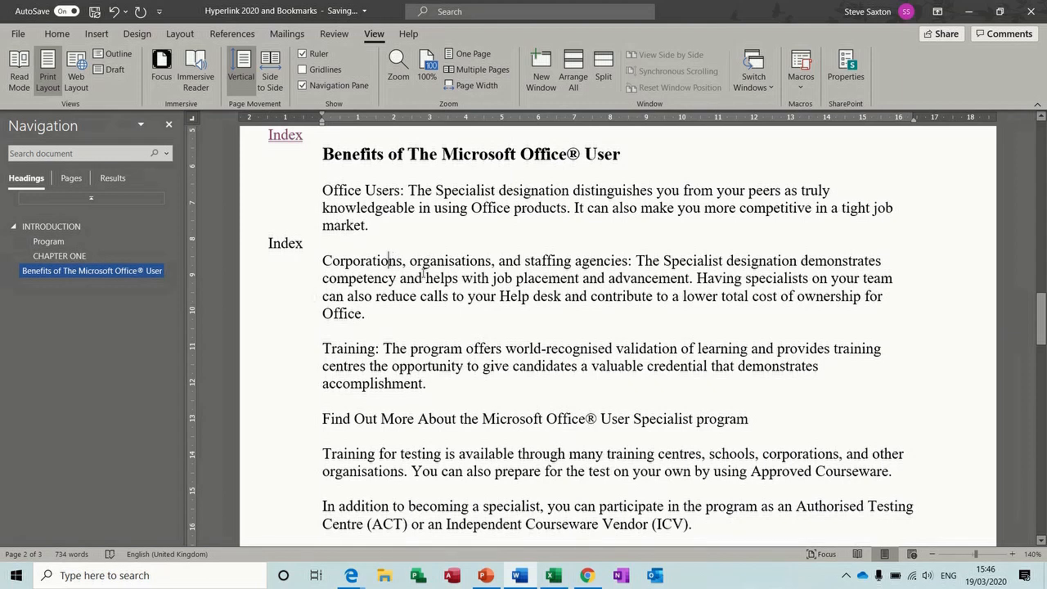
{"action": "double_click", "coordinate": [383, 260]}
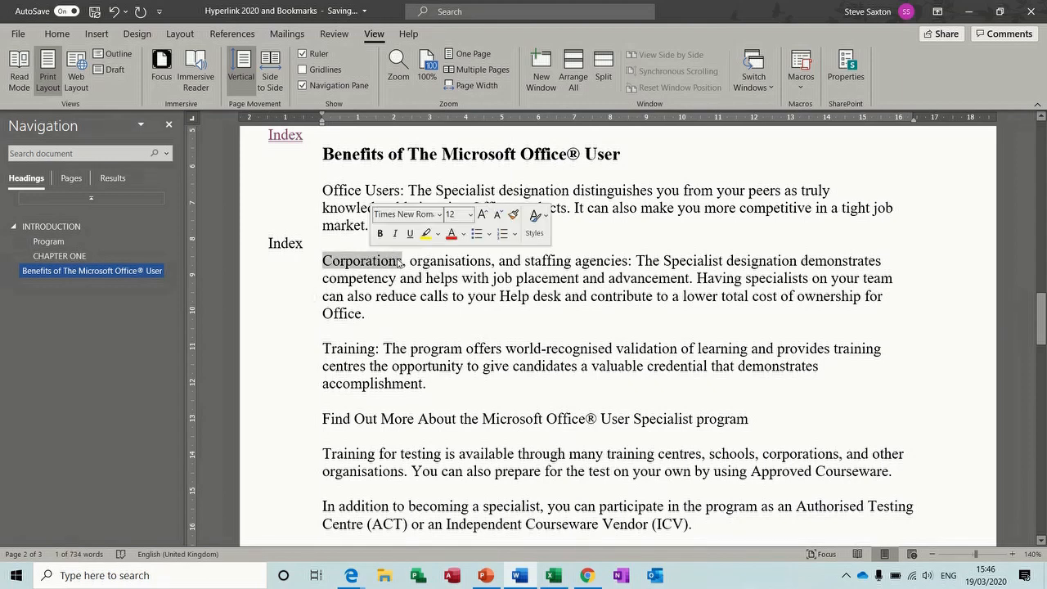
{"action": "left_click", "coordinate": [393, 260]}
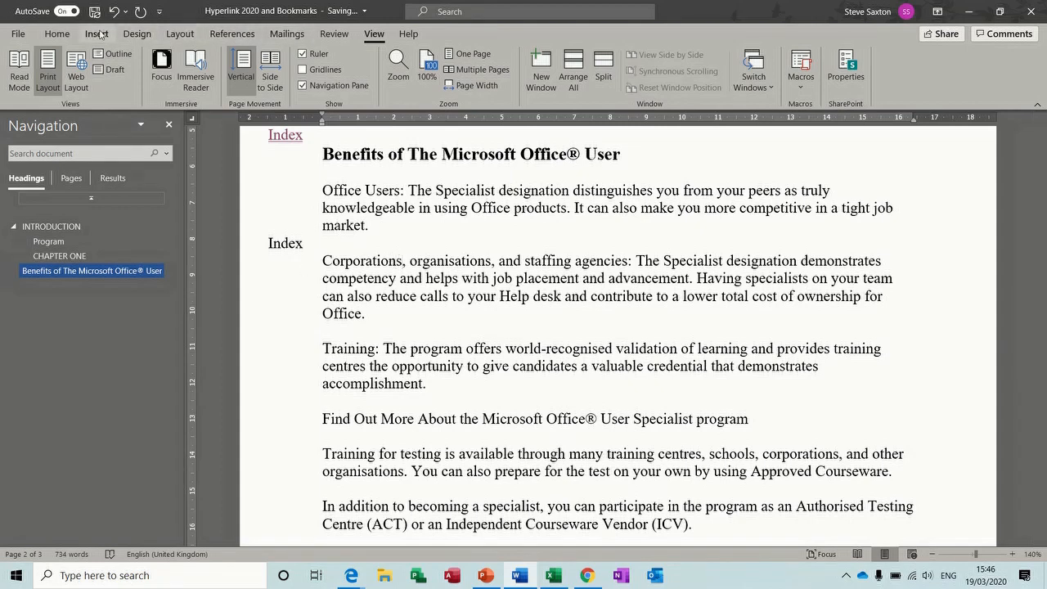
{"action": "left_click", "coordinate": [97, 33]}
{"action": "left_click", "coordinate": [538, 71]}
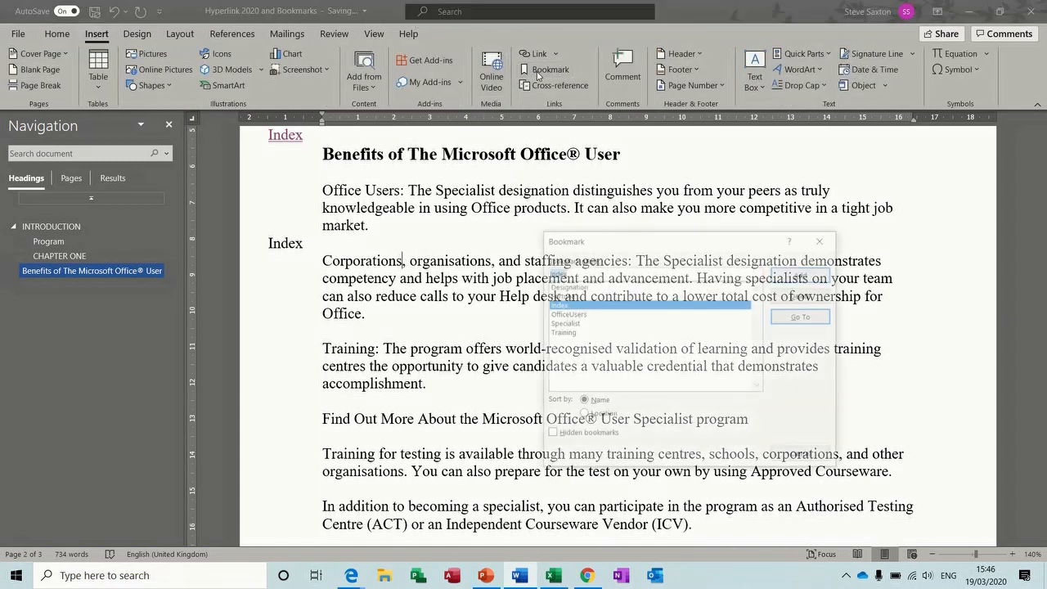
{"action": "type", "text": "corporations"}
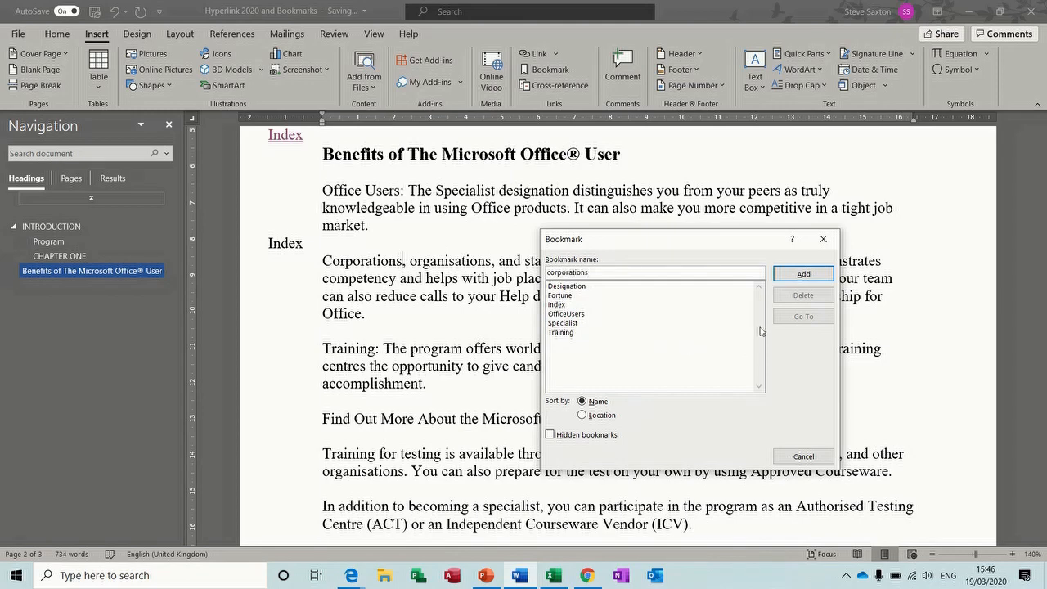
{"action": "left_click", "coordinate": [803, 273]}
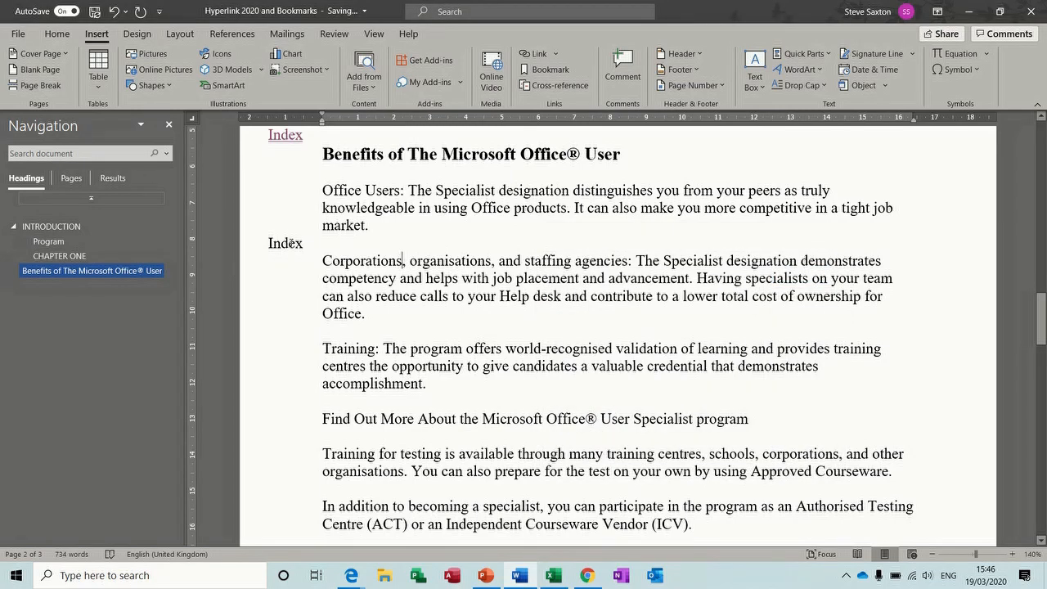
Hyperlink the new 'Index' text to the Index bookmark
{"action": "double_click", "coordinate": [291, 243]}
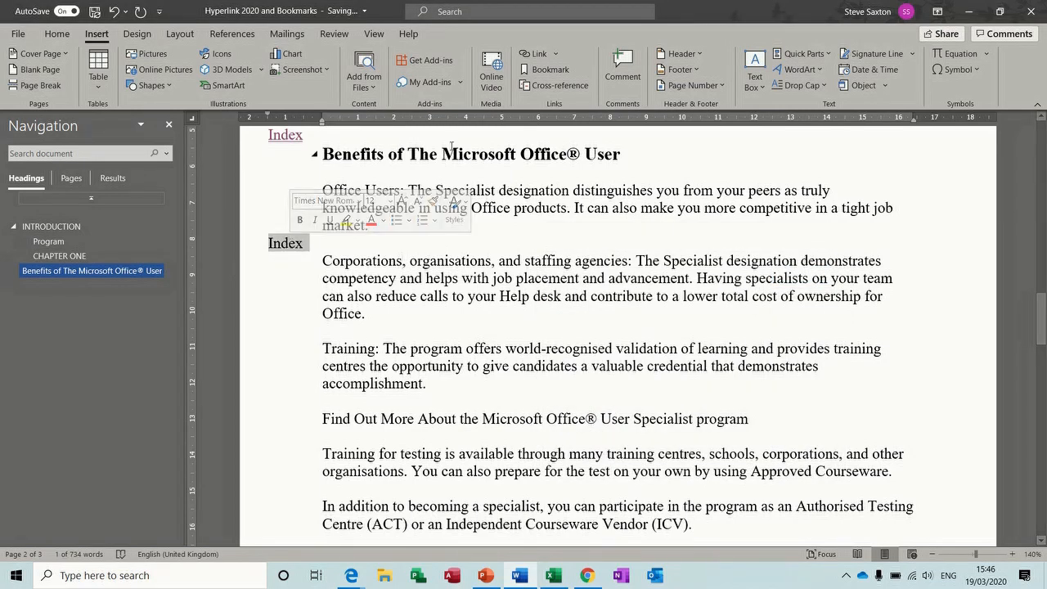
{"action": "left_click", "coordinate": [533, 55]}
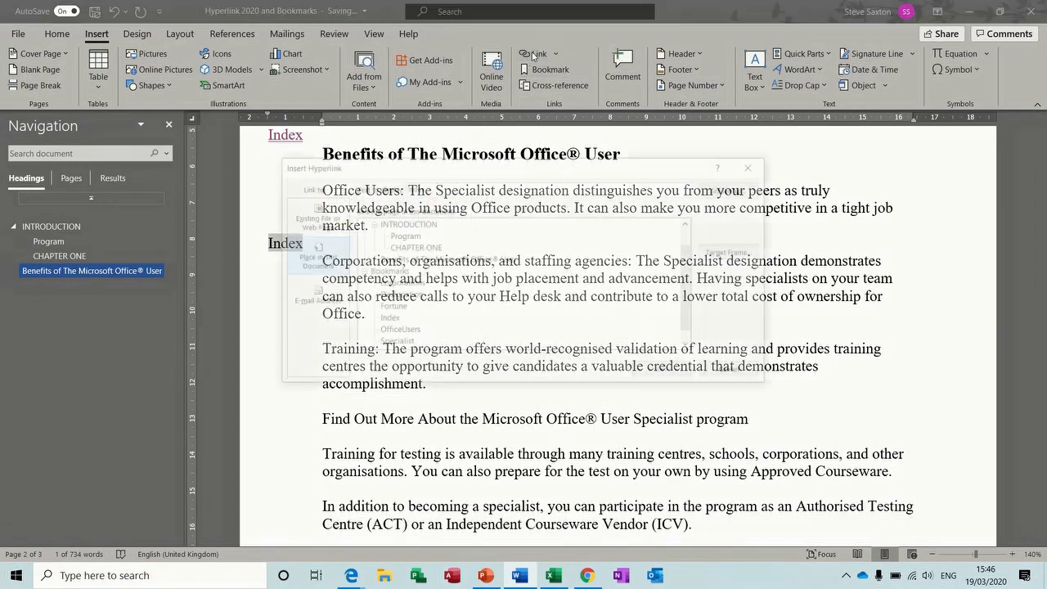
{"action": "left_click", "coordinate": [388, 319]}
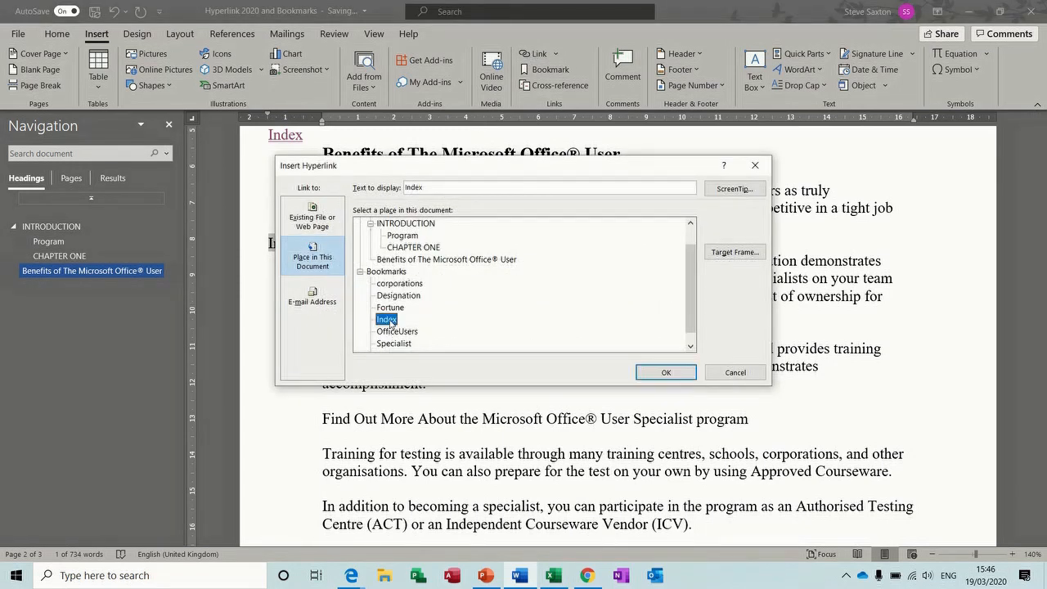
{"action": "left_click", "coordinate": [664, 373]}
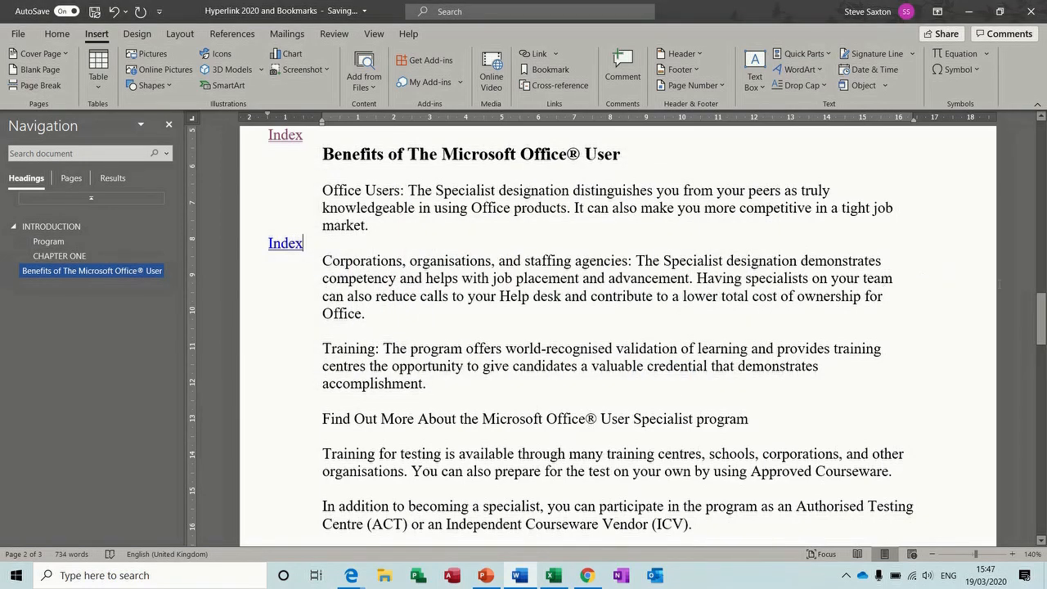
{"action": "left_click_drag", "start_coordinate": [1040, 318], "coordinate": [1040, 378]}
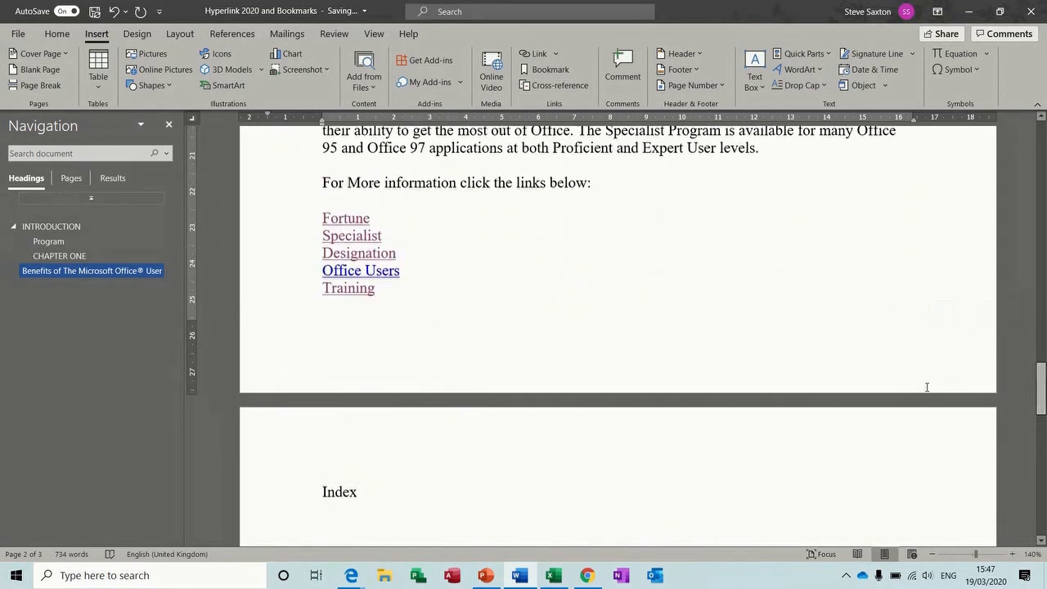
Add 'Corporation' below Training, link it to the corporations bookmark, and test the link
{"action": "left_click", "coordinate": [411, 293]}
{"action": "key", "text": "Return"}
{"action": "type", "text": "Corpora"}
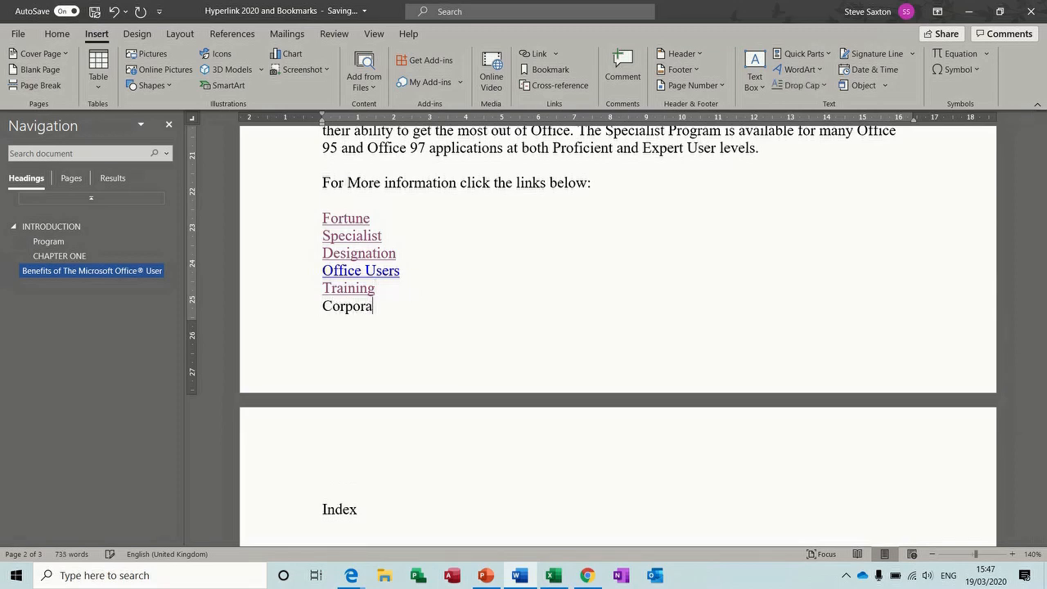
{"action": "type", "text": "tion"}
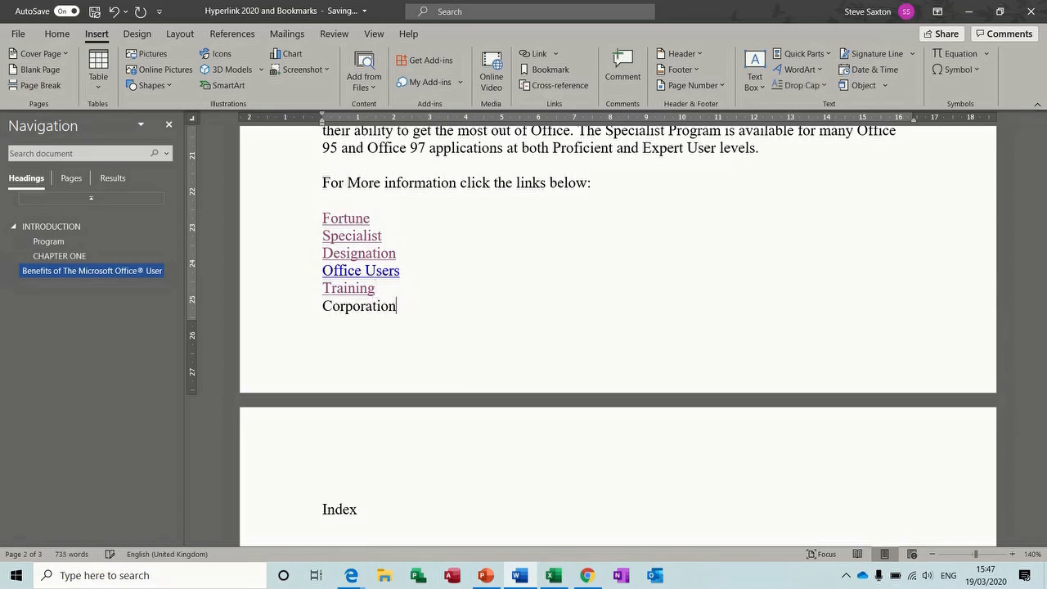
{"action": "double_click", "coordinate": [367, 305]}
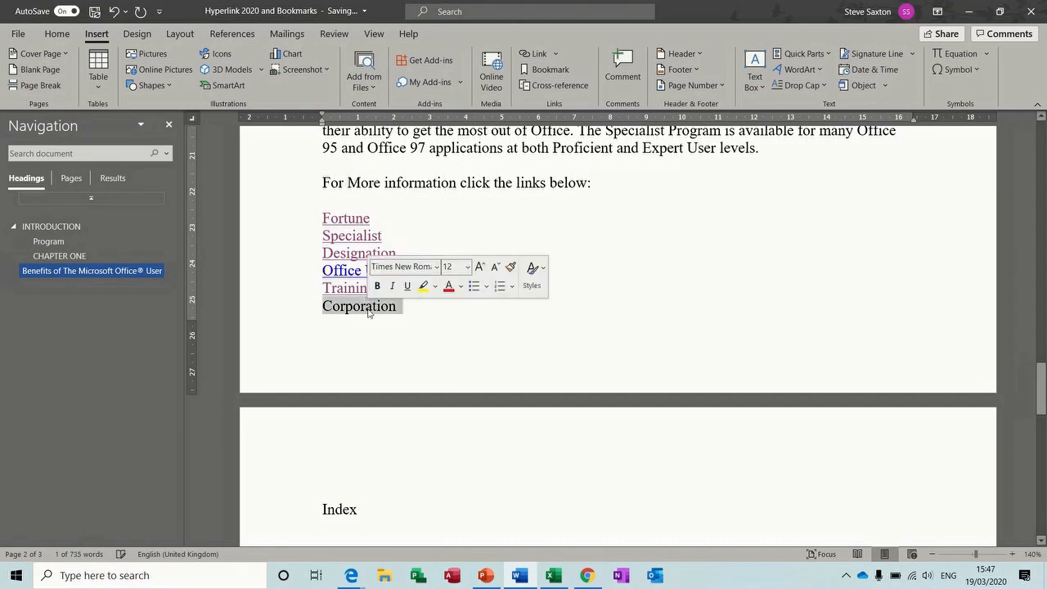
{"action": "left_click", "coordinate": [536, 55]}
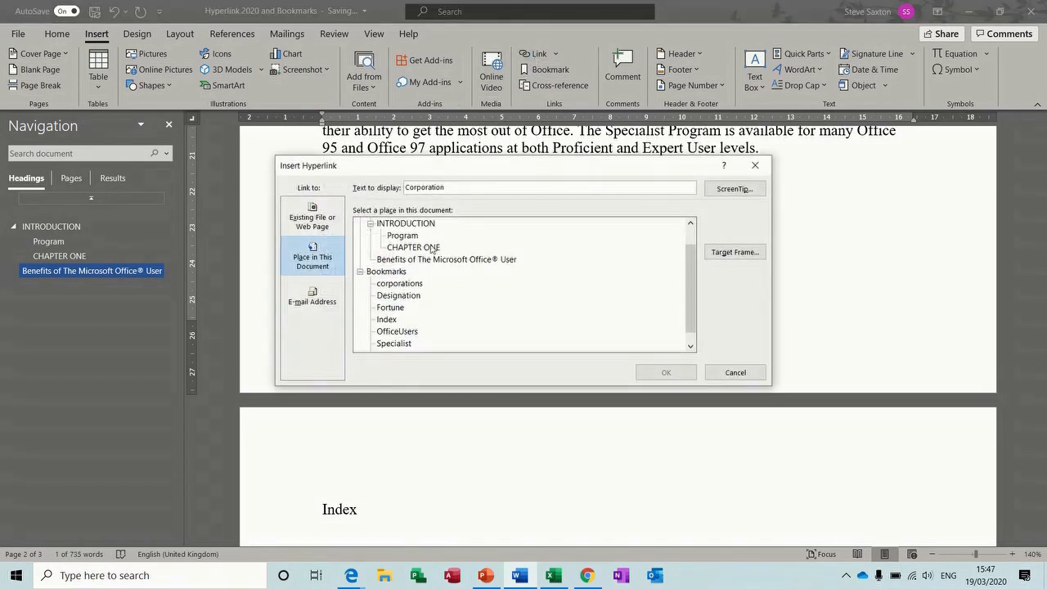
{"action": "left_click", "coordinate": [395, 286]}
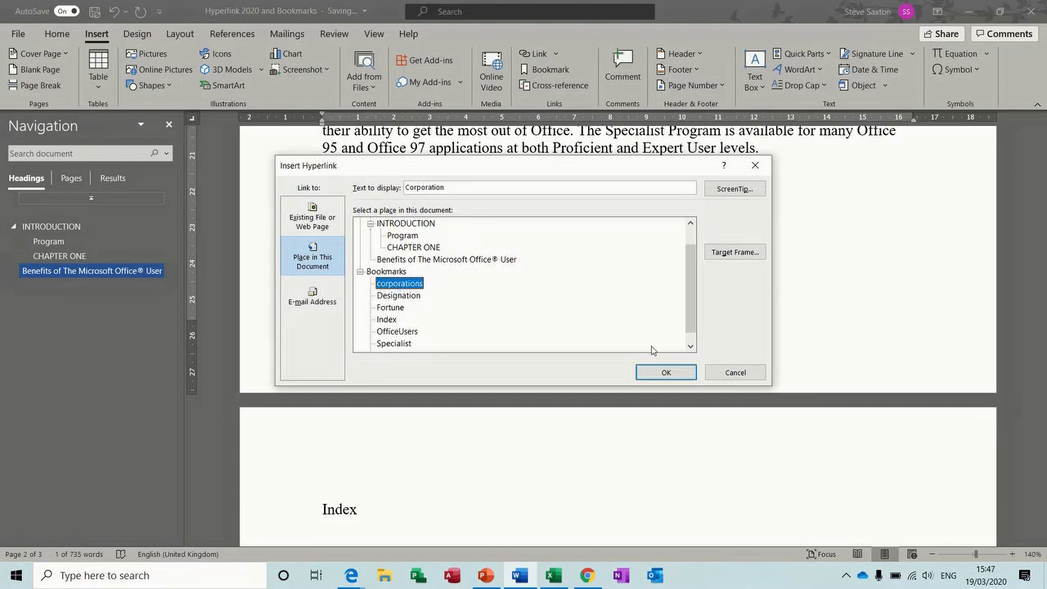
{"action": "left_click", "coordinate": [662, 372]}
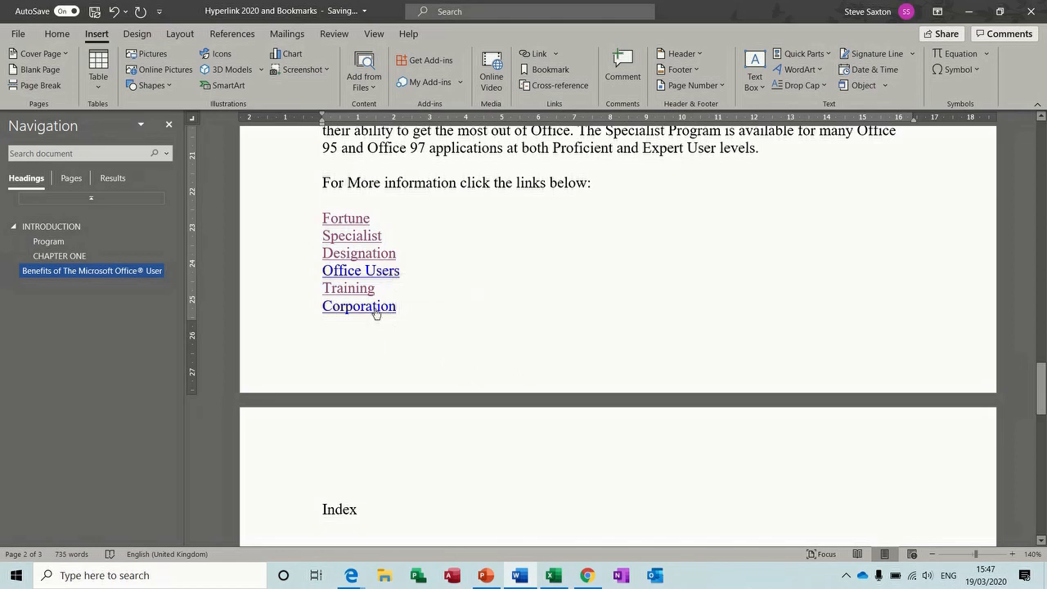
{"action": "double_click", "coordinate": [375, 309]}
{"action": "left_click", "coordinate": [375, 309], "text": "ctrl"}
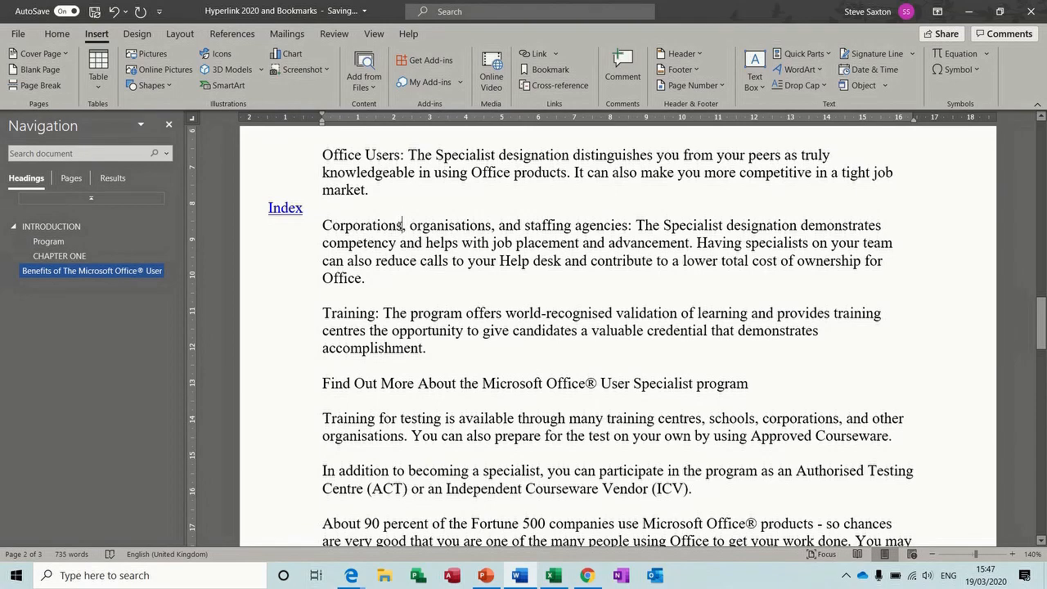
Follow the Index link back to the links list, then bring up 3.4 CONSOLIDATION EXERCISE TWO
{"action": "double_click", "coordinate": [286, 209]}
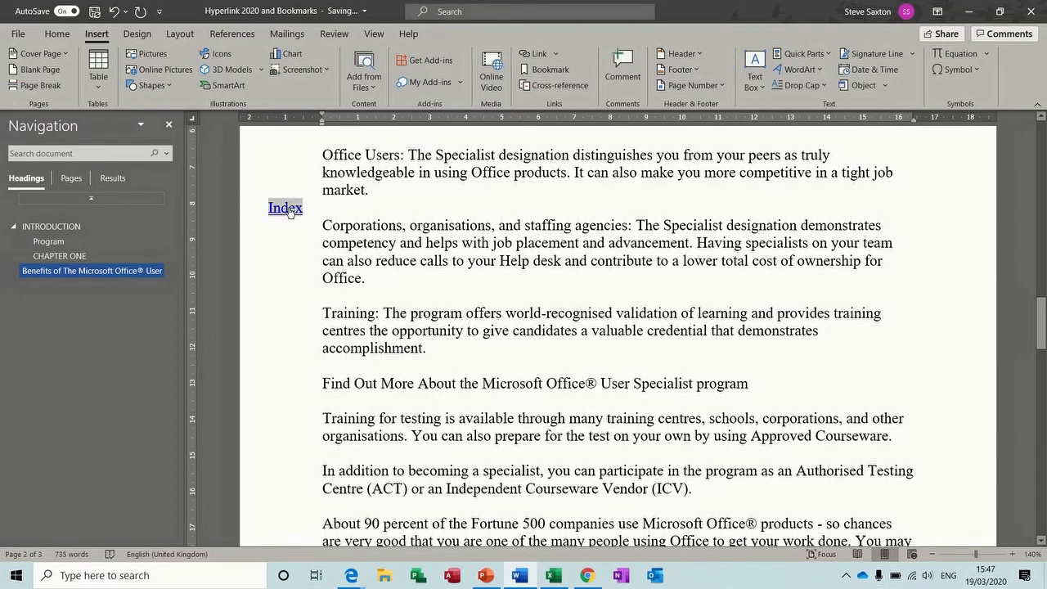
{"action": "left_click", "coordinate": [287, 209], "text": "ctrl"}
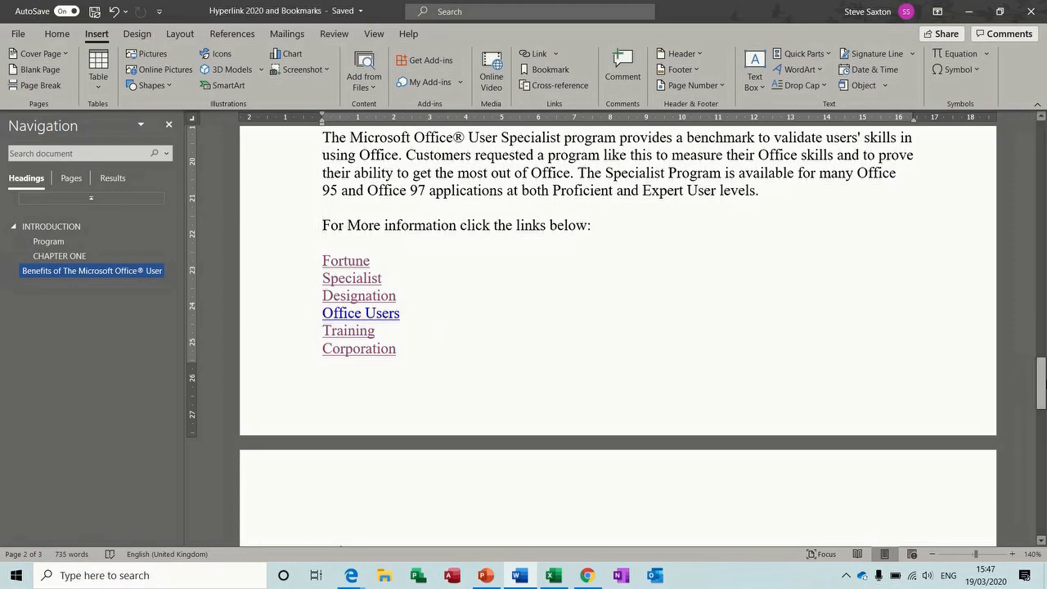
{"action": "left_click_drag", "start_coordinate": [1042, 385], "coordinate": [1041, 302]}
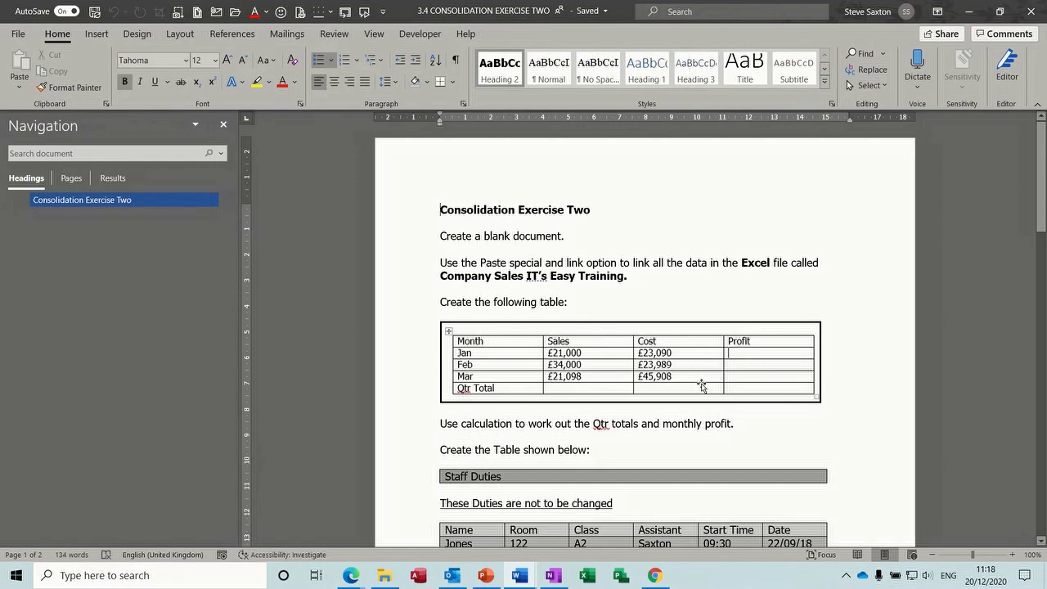
Select the Staff Duties table rows from the header, then scroll on to page 2
{"action": "left_click_drag", "start_coordinate": [1043, 173], "coordinate": [1042, 227]}
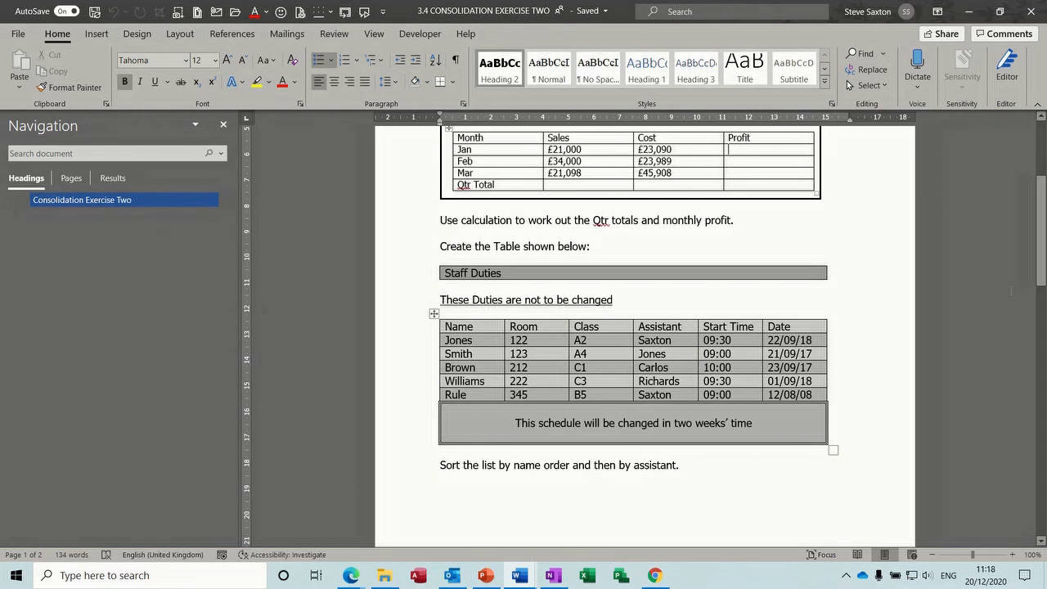
{"action": "left_click_drag", "start_coordinate": [1040, 233], "coordinate": [1044, 276]}
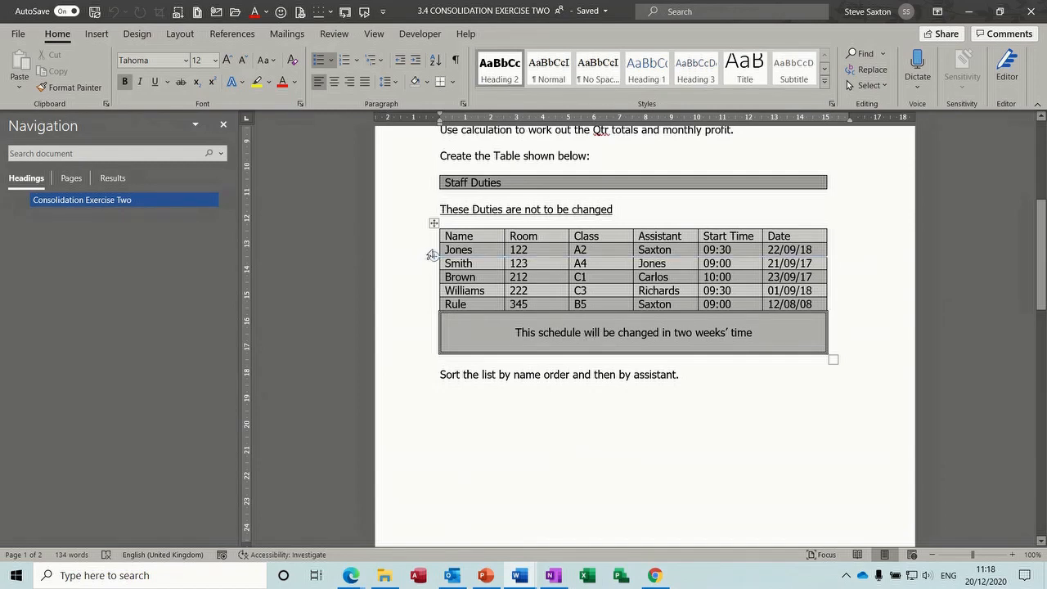
{"action": "left_click_drag", "start_coordinate": [442, 249], "coordinate": [796, 307]}
{"action": "left_click_drag", "start_coordinate": [424, 240], "coordinate": [750, 307]}
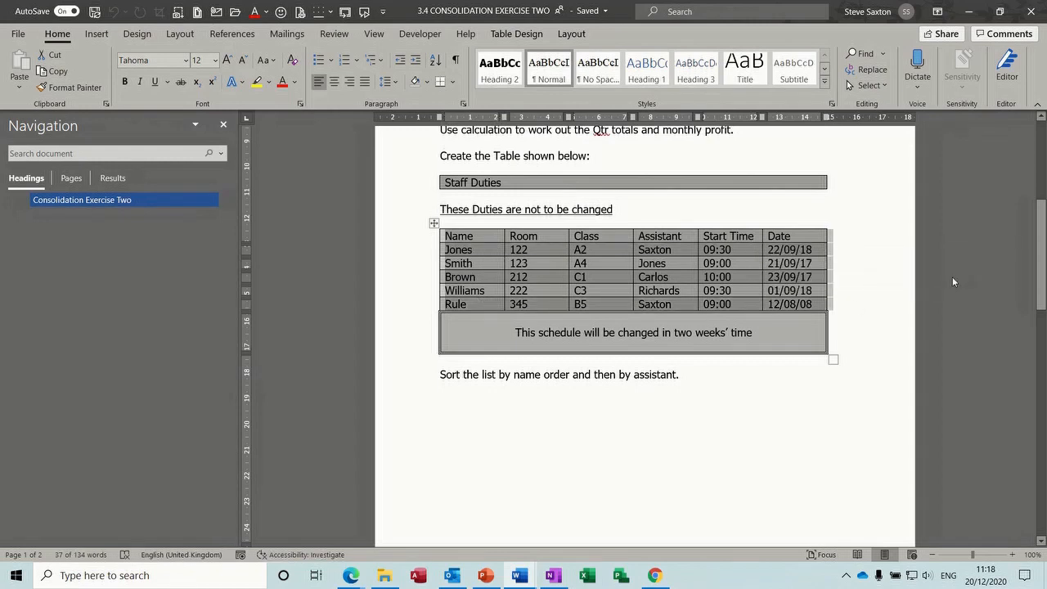
{"action": "left_click_drag", "start_coordinate": [1045, 255], "coordinate": [1043, 370]}
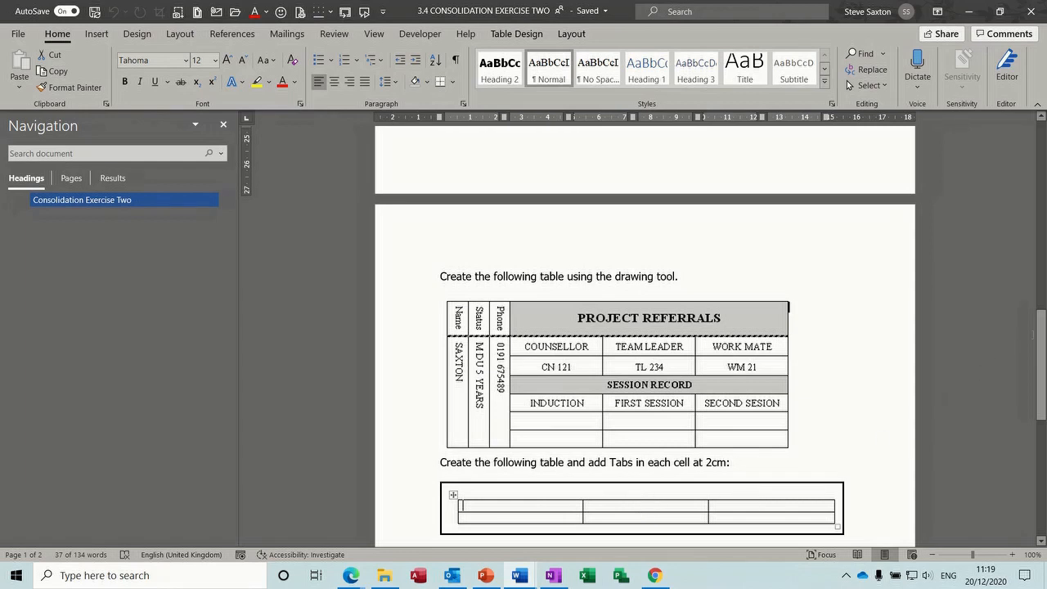
{"action": "left_click_drag", "start_coordinate": [1042, 347], "coordinate": [1041, 404]}
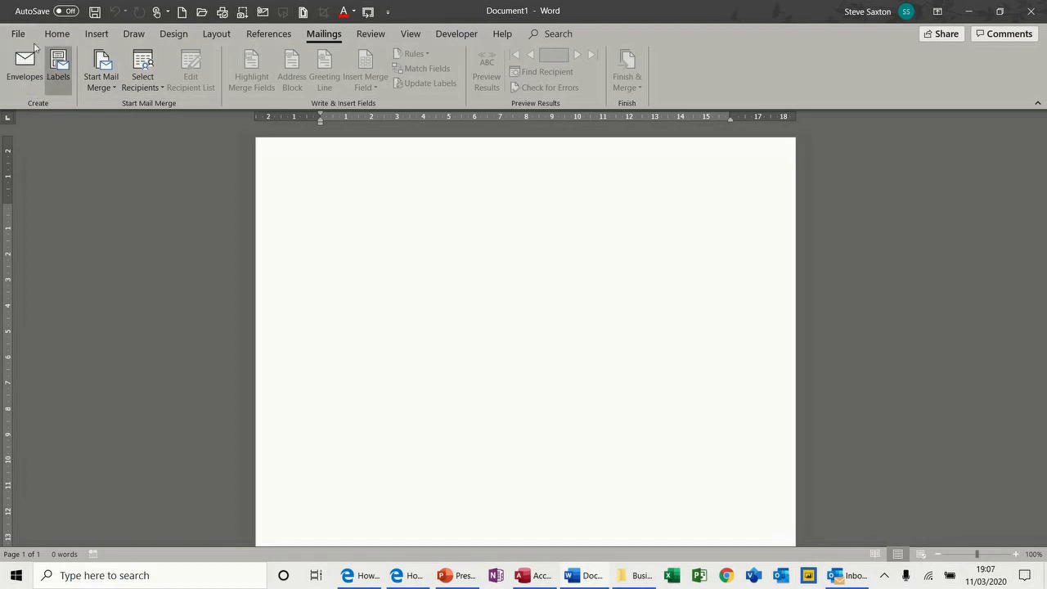
Start a Letters mail merge and bring up the Select Recipients choices
{"action": "left_click", "coordinate": [115, 90]}
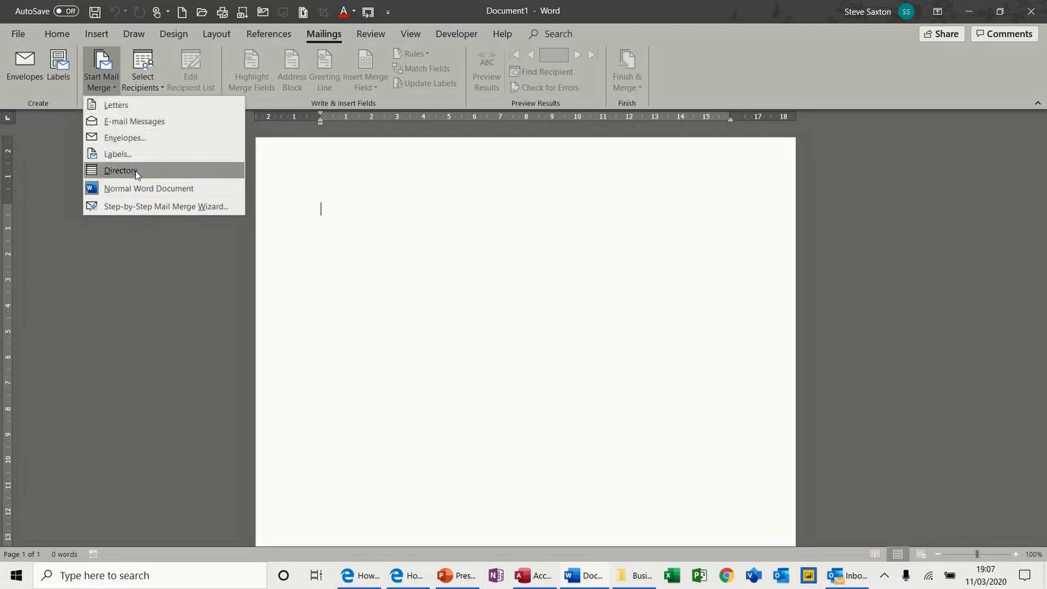
{"action": "left_click", "coordinate": [121, 109]}
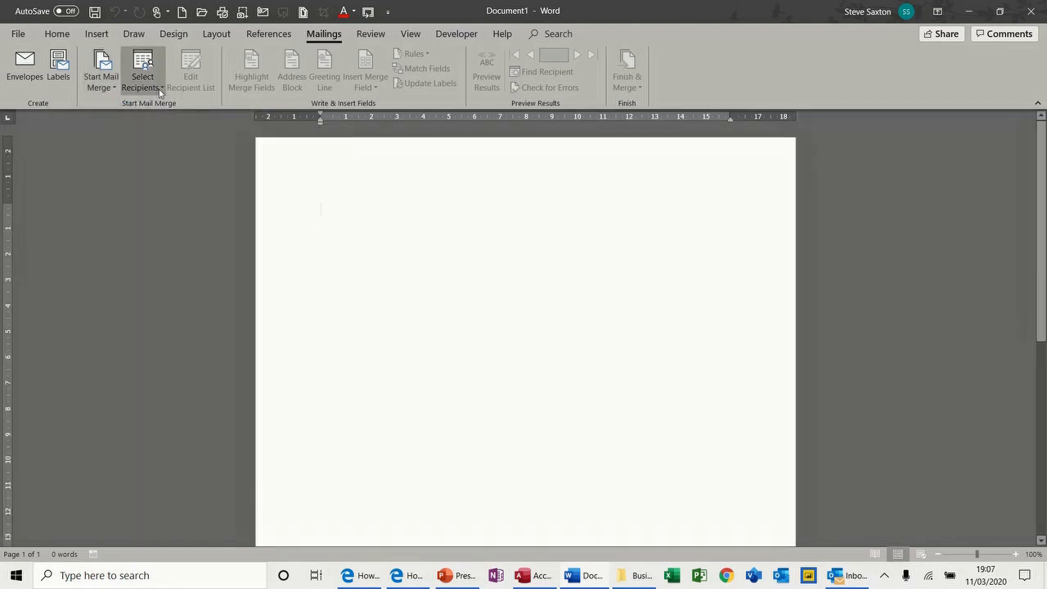
{"action": "left_click", "coordinate": [161, 92]}
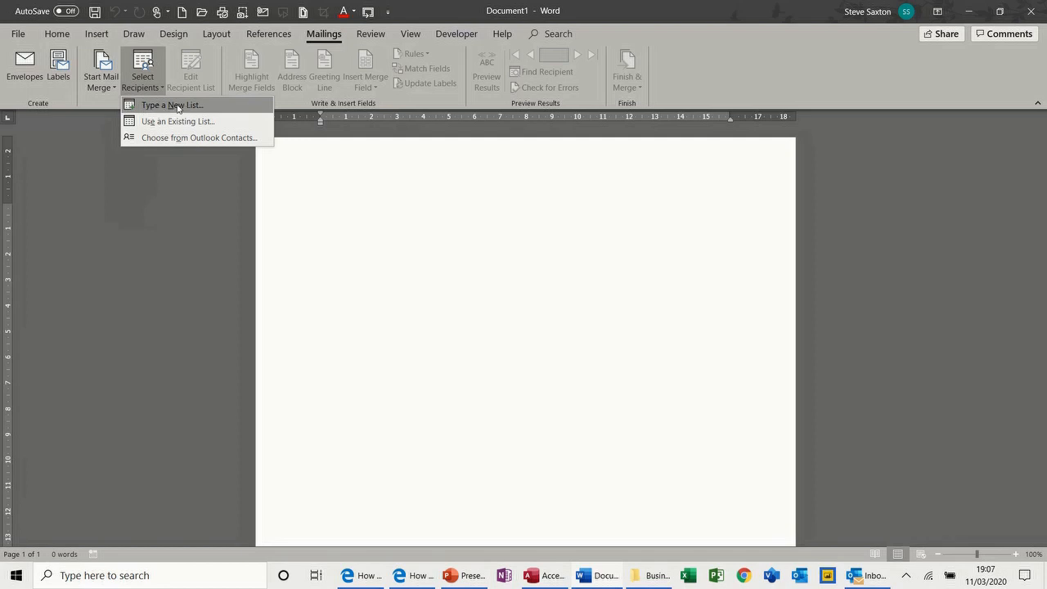
Type a new list, entering the first recipient's title Mr, name, company and address line 1
{"action": "left_click", "coordinate": [183, 105]}
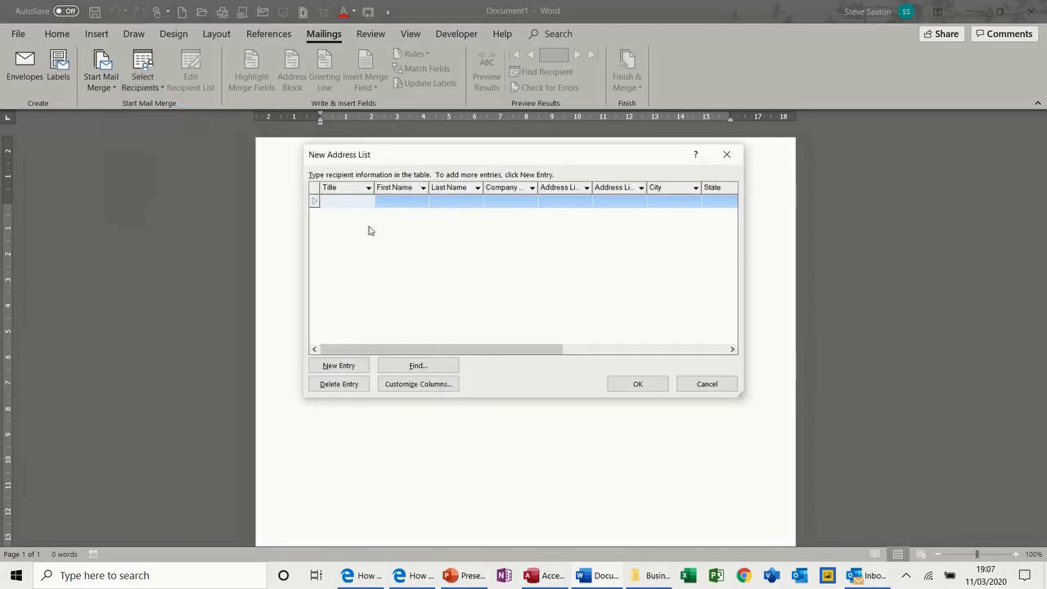
{"action": "type", "text": "Mr"}
{"action": "key", "text": "Tab"}
{"action": "type", "text": "Steve"}
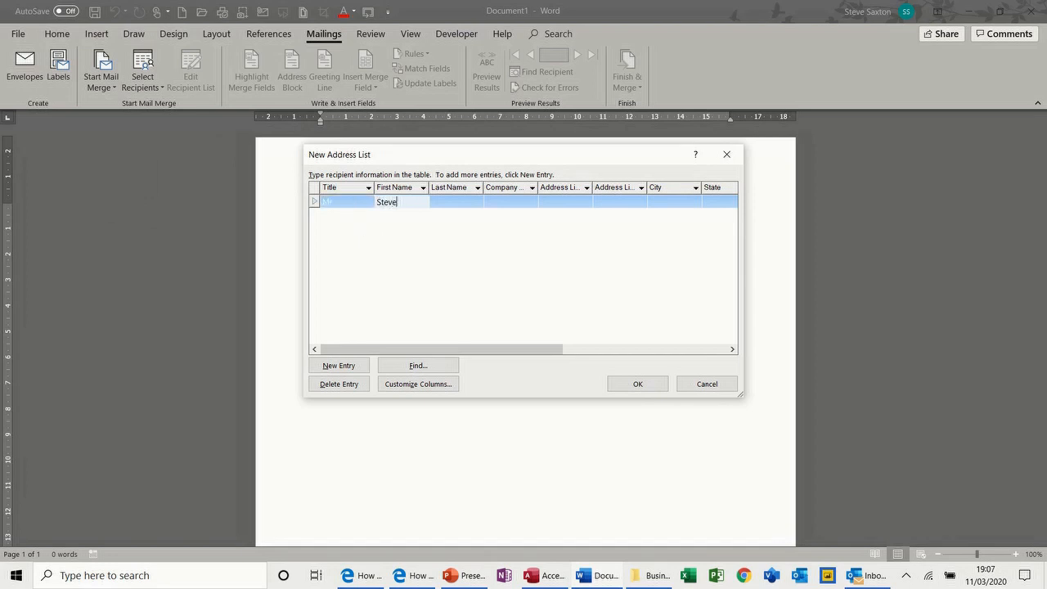
{"action": "key", "text": "Tab"}
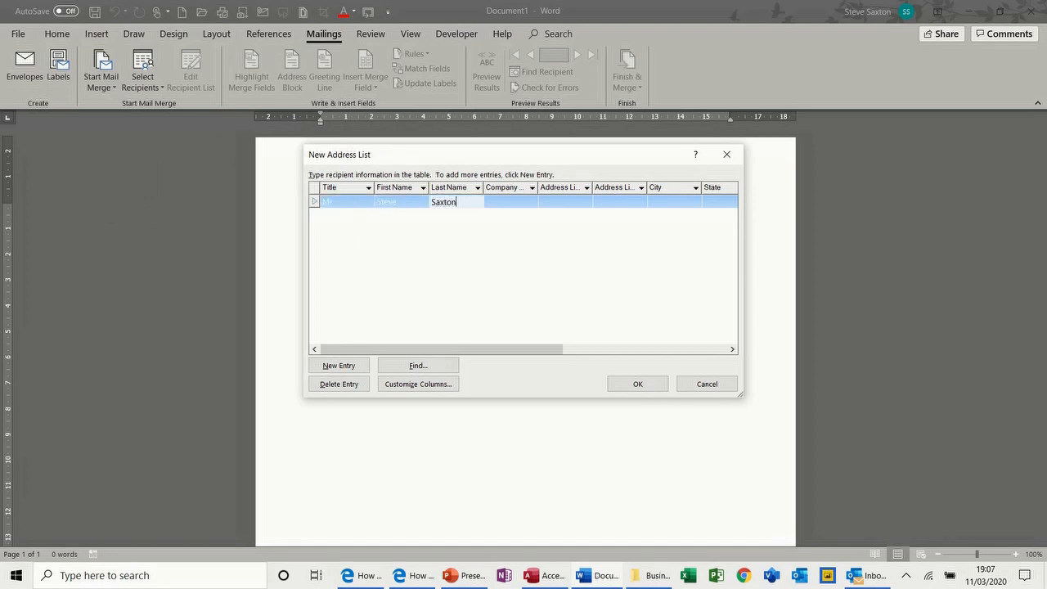
{"action": "key", "text": "Tab"}
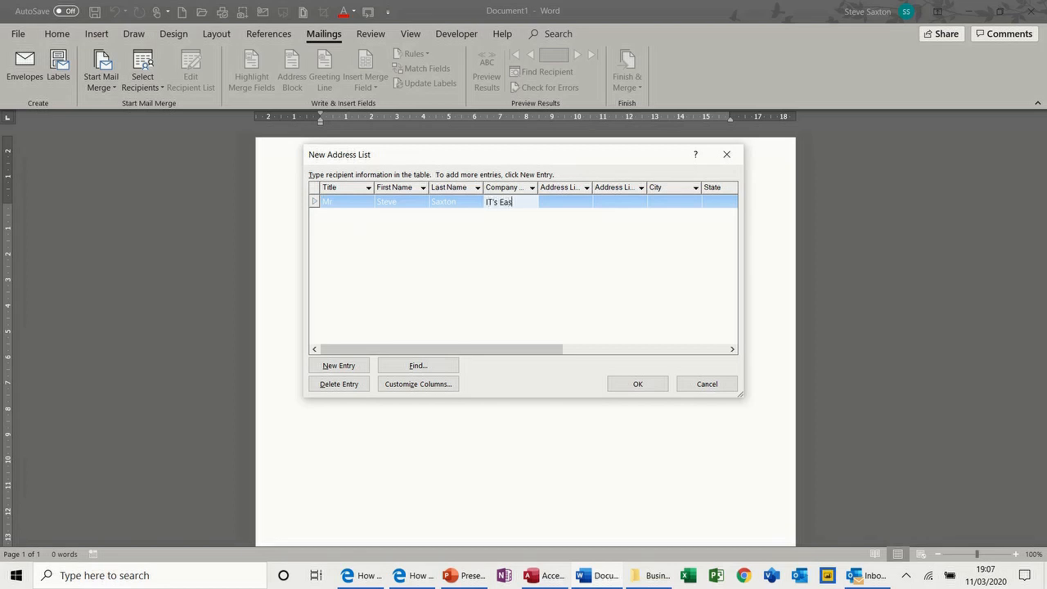
{"action": "key", "text": "Tab"}
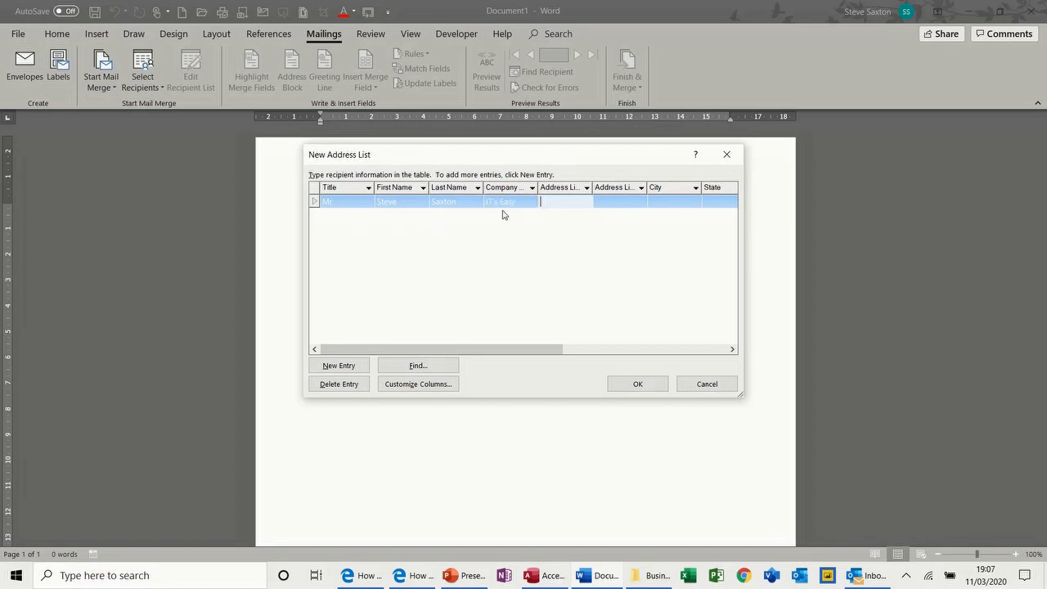
{"action": "key", "text": "Tab"}
{"action": "key", "text": "Tab"}
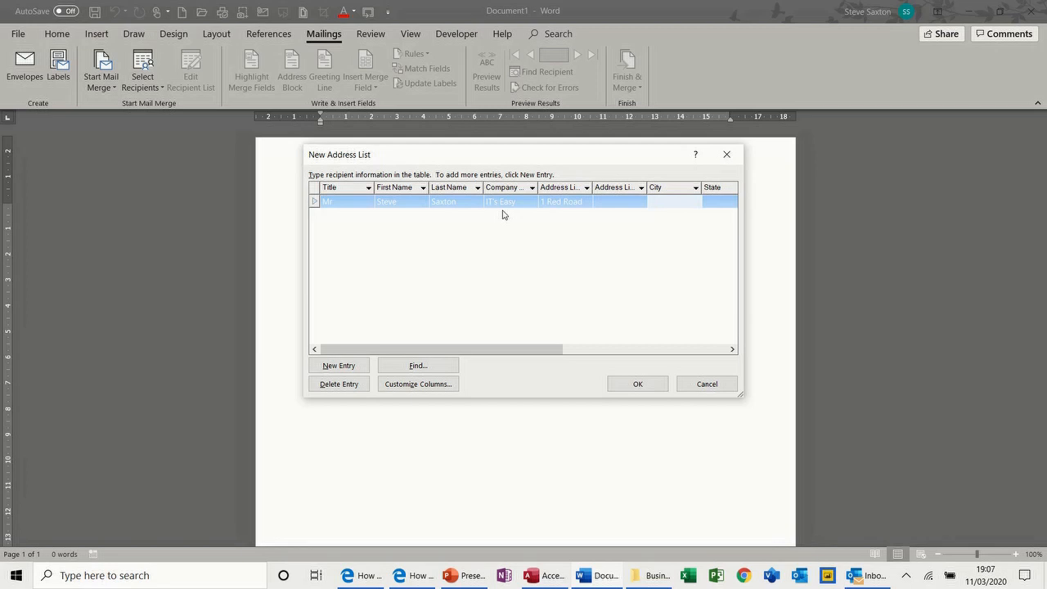
{"action": "key", "text": "Tab"}
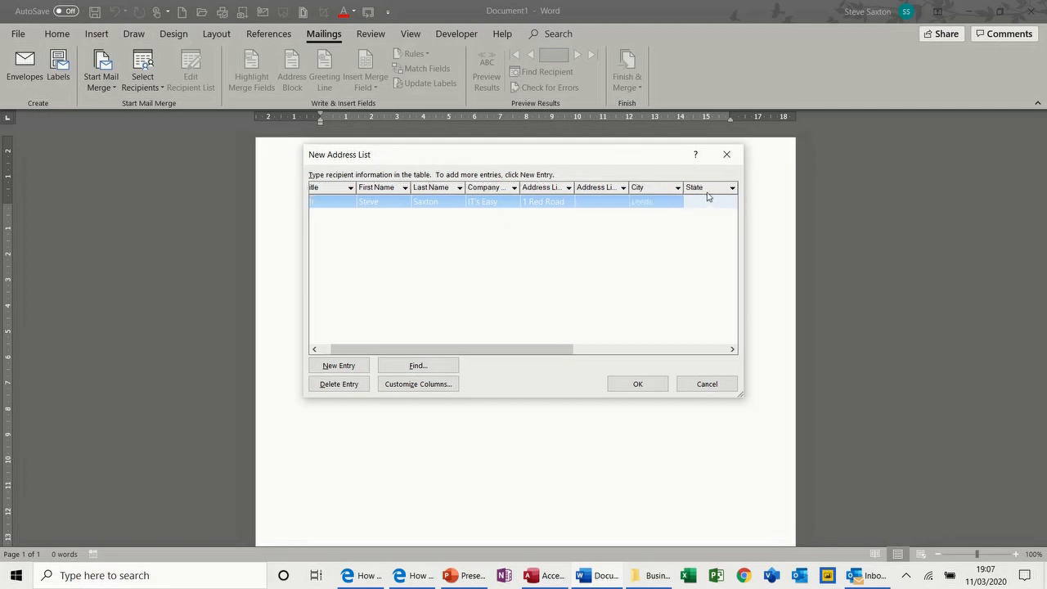
Use Customize Columns to rename State to County and ZIP Code to Post Code
{"action": "left_click", "coordinate": [410, 386]}
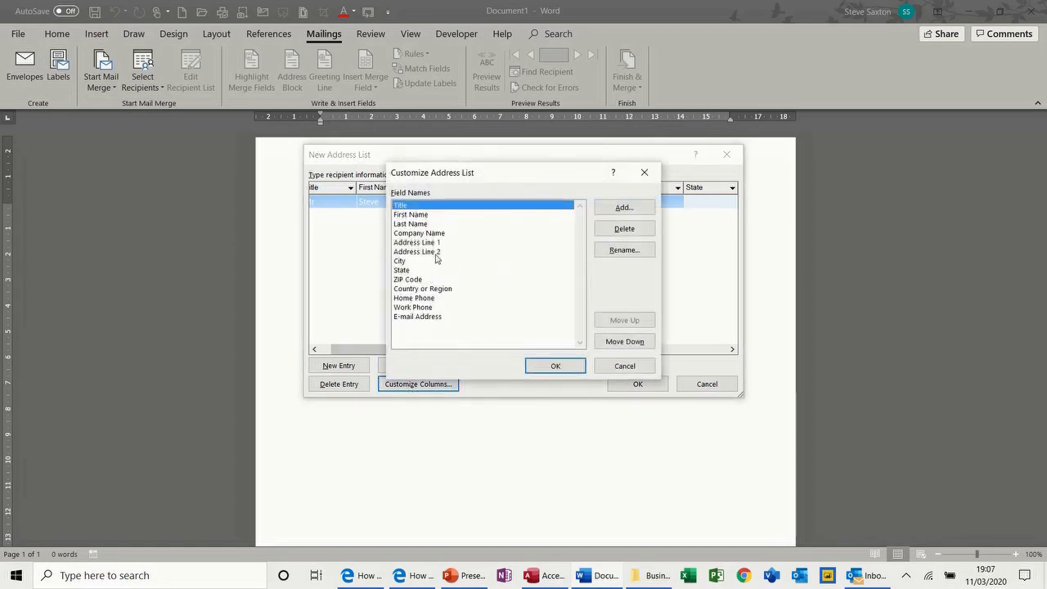
{"action": "left_click", "coordinate": [410, 270]}
{"action": "left_click", "coordinate": [620, 253]}
{"action": "type", "text": "County"}
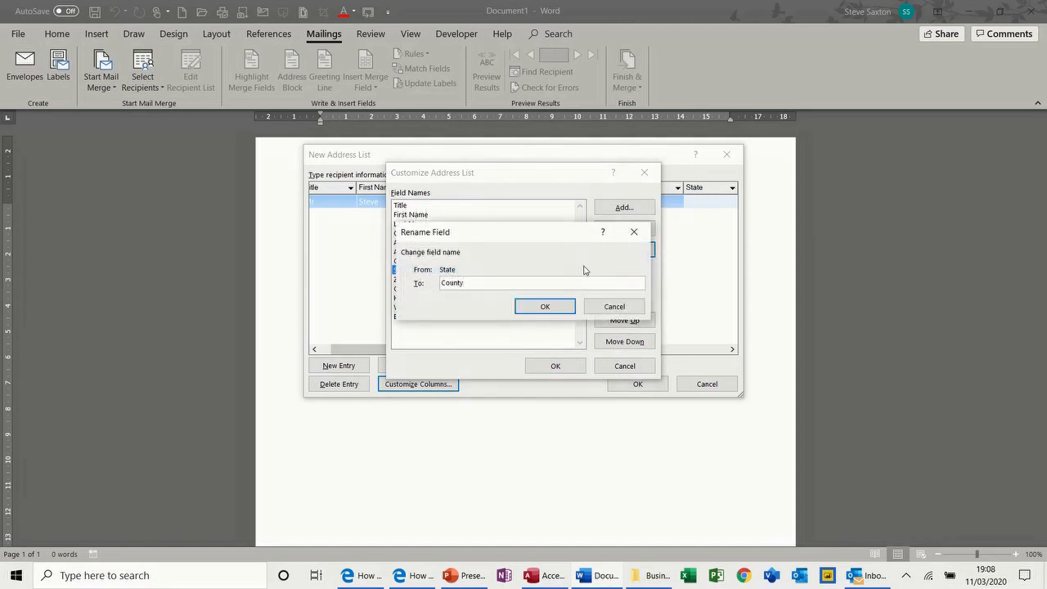
{"action": "left_click", "coordinate": [563, 307]}
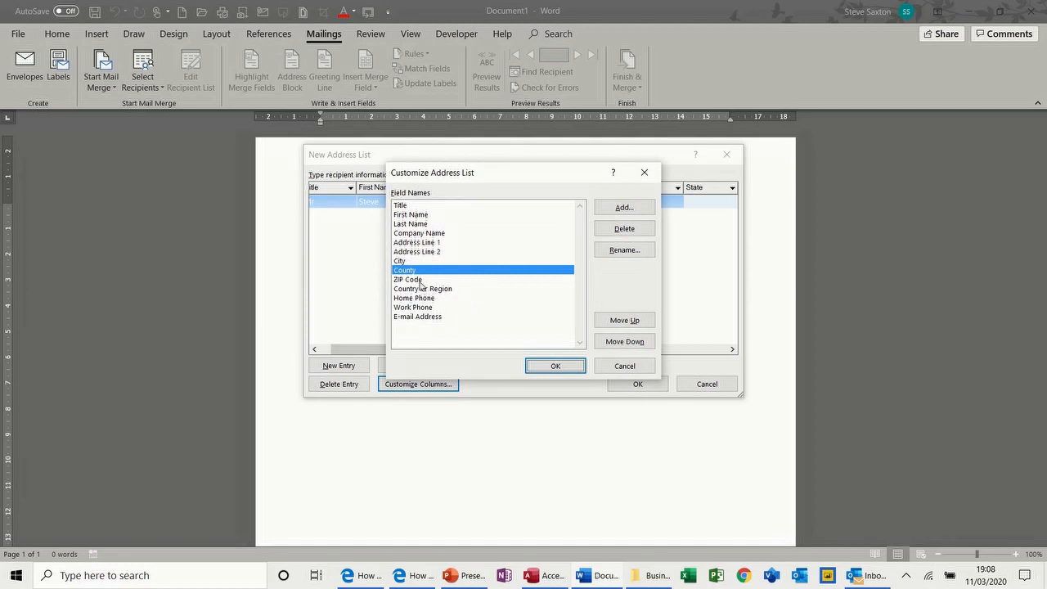
{"action": "left_click", "coordinate": [420, 280]}
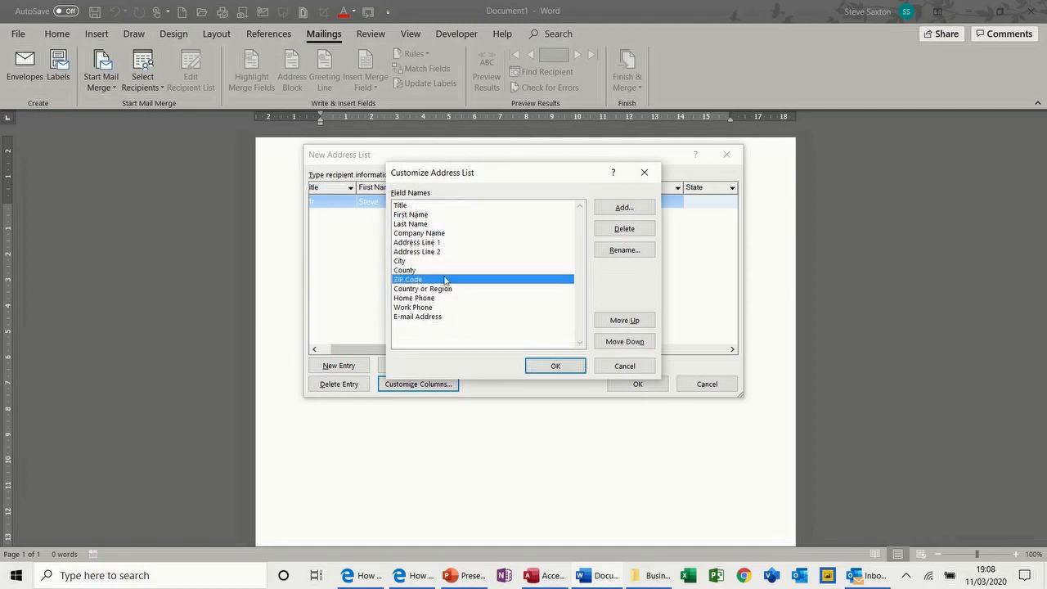
{"action": "left_click", "coordinate": [623, 250]}
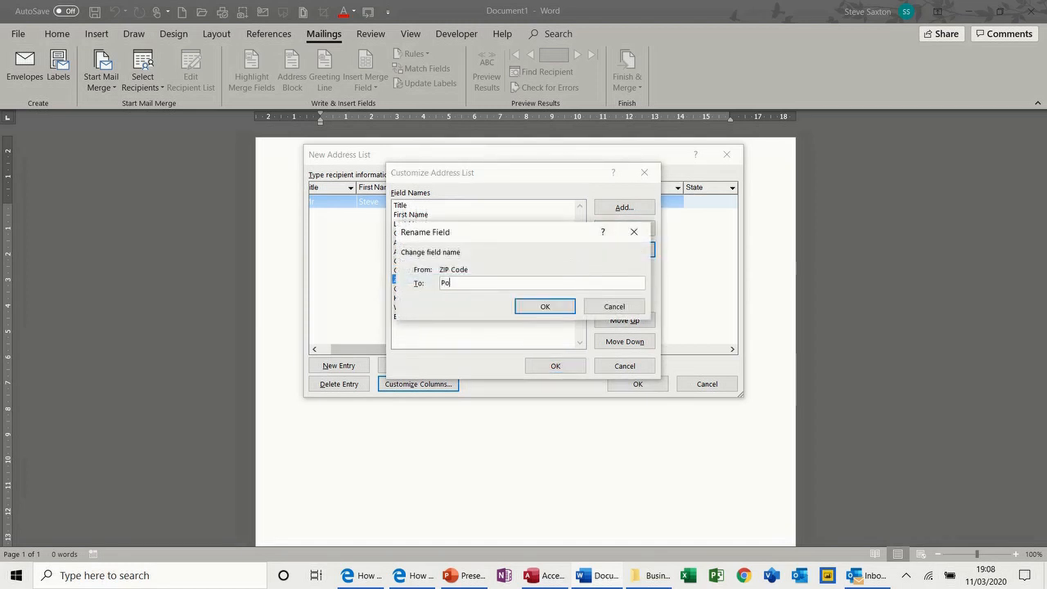
{"action": "type", "text": "od"}
{"action": "left_click", "coordinate": [554, 306]}
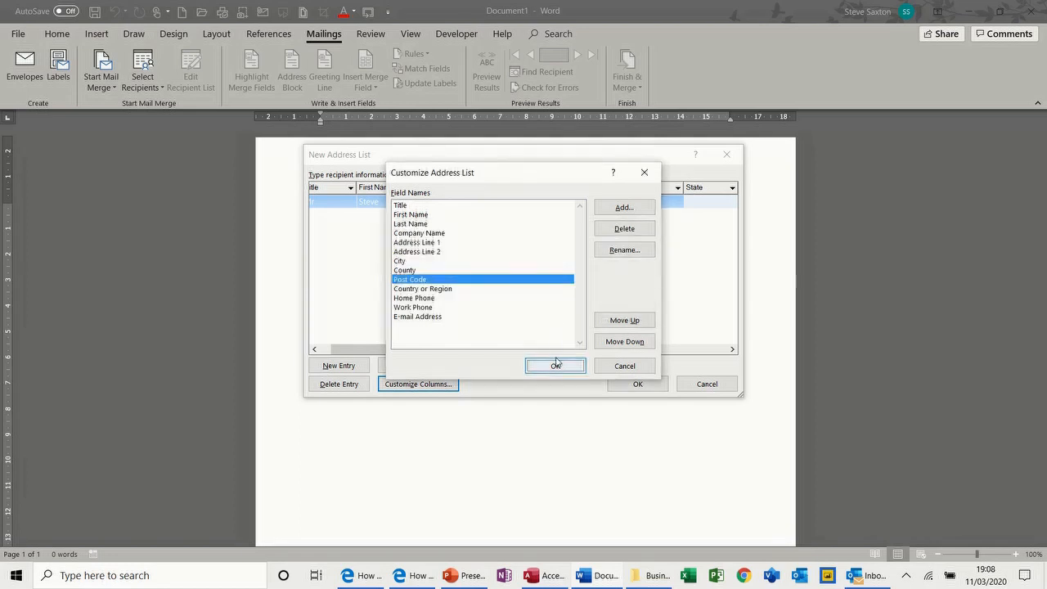
{"action": "left_click", "coordinate": [556, 366]}
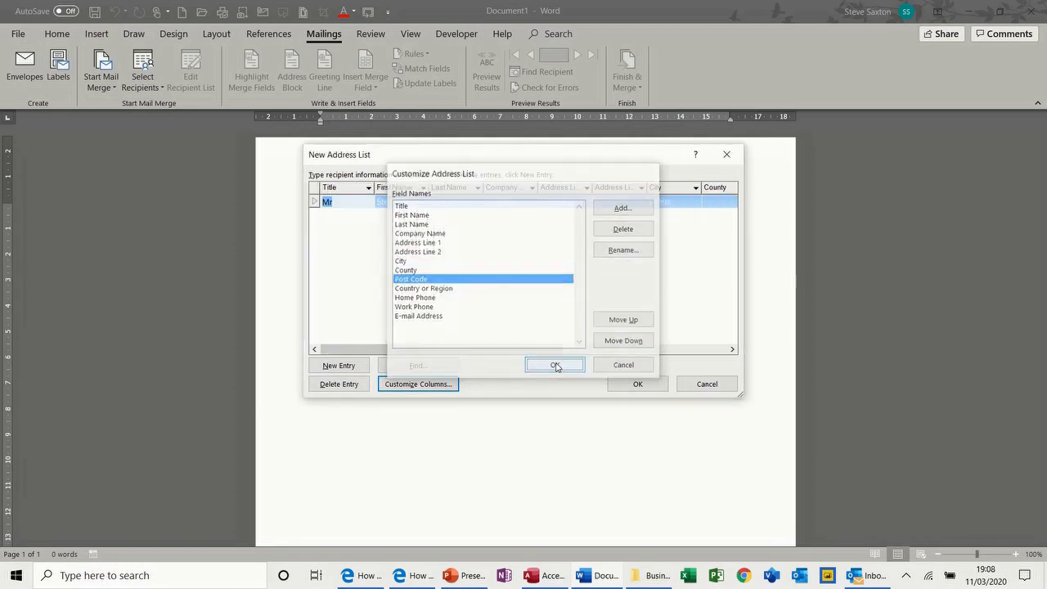
Complete the first recipient's County and Post Code cells
{"action": "left_click", "coordinate": [713, 201]}
{"action": "type", "text": "West Yor"}
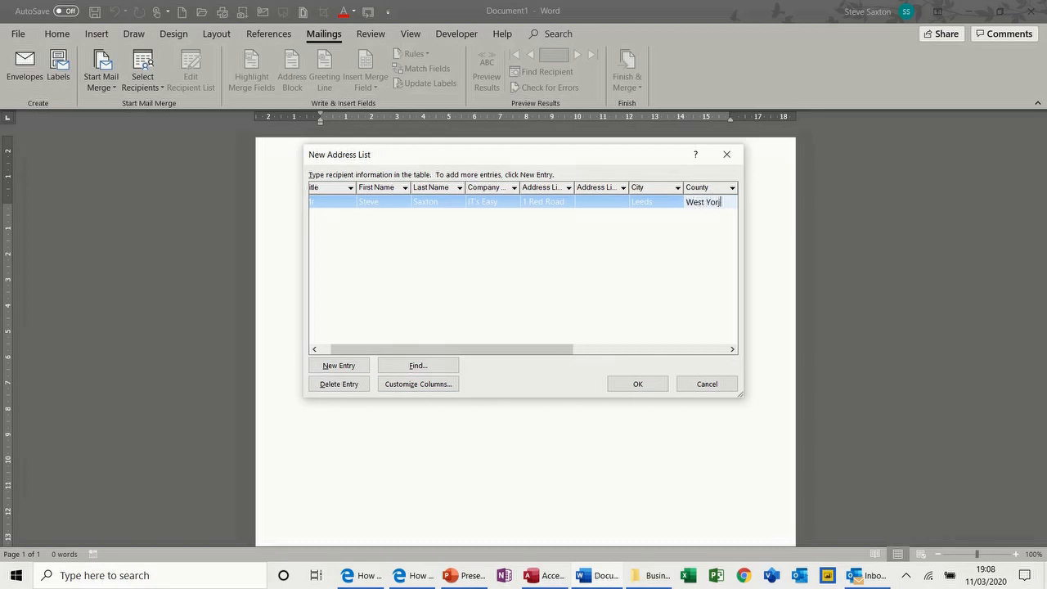
{"action": "type", "text": "kshire"}
{"action": "key", "text": "Tab"}
{"action": "type", "text": "L"}
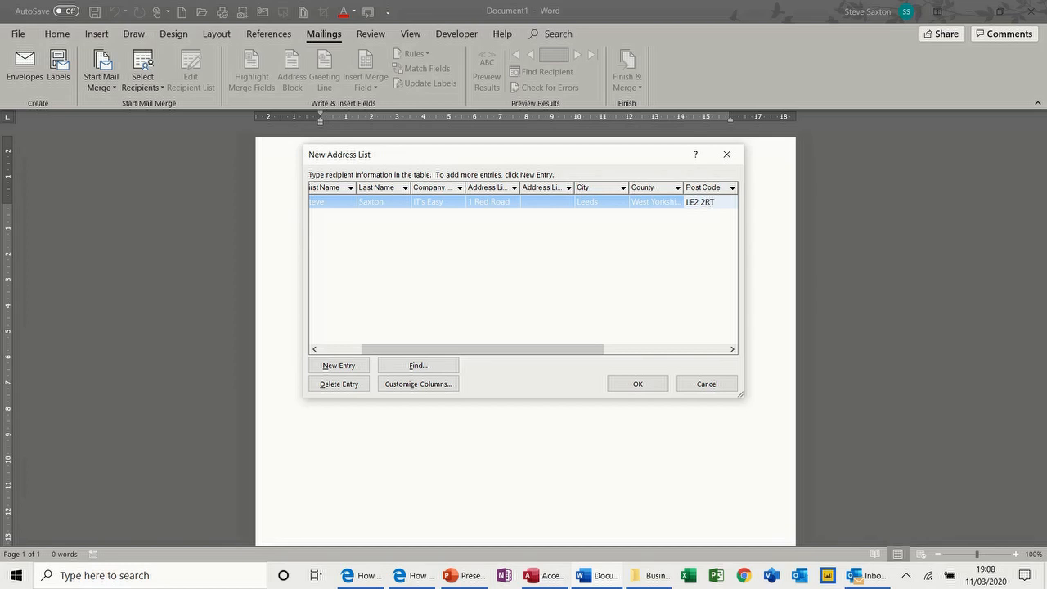
Add a second recipient with title Mr, first and last name, street address, city and county
{"action": "left_click", "coordinate": [350, 369]}
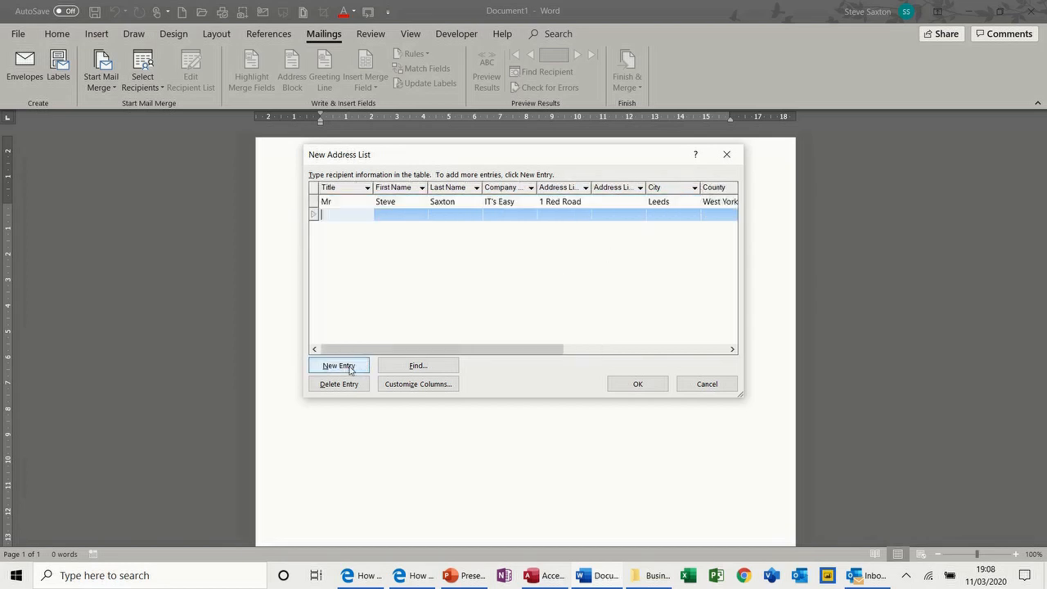
{"action": "type", "text": "Mrs"}
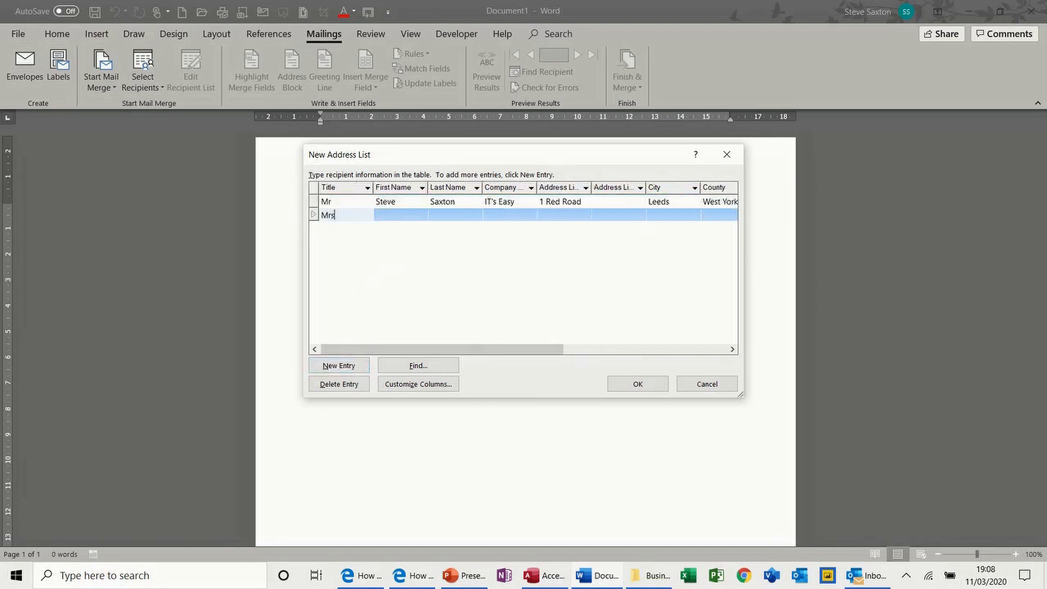
{"action": "key", "text": "Tab"}
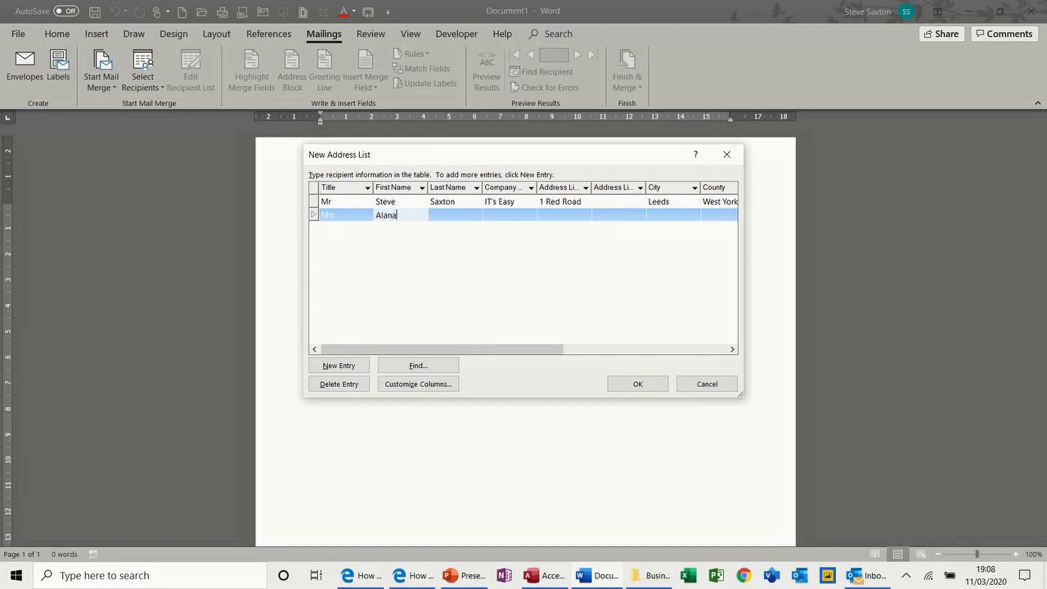
{"action": "key", "text": "Tab"}
{"action": "key", "text": "Tab"}
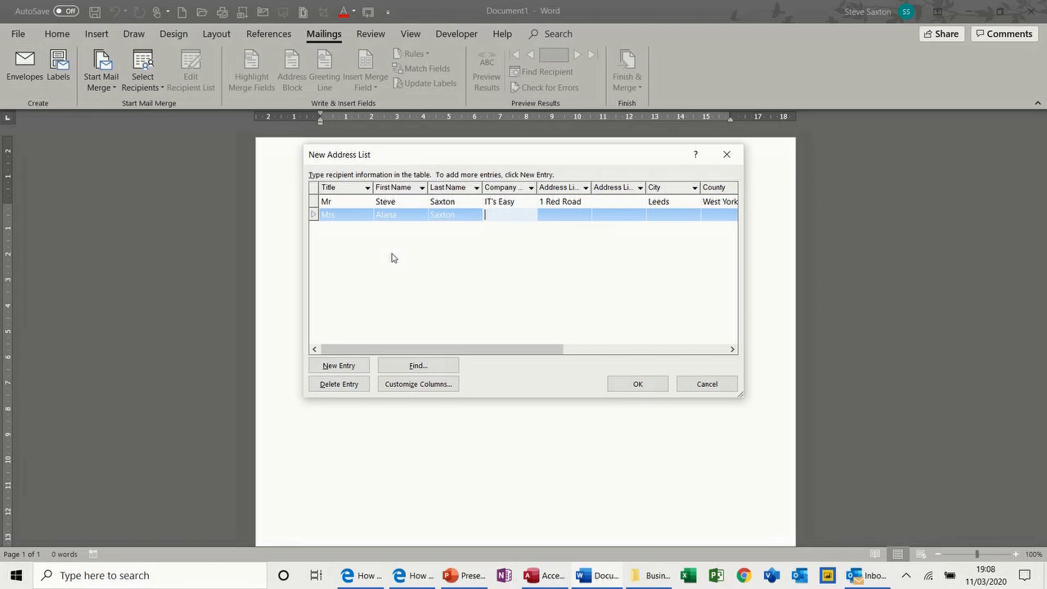
{"action": "key", "text": "Tab"}
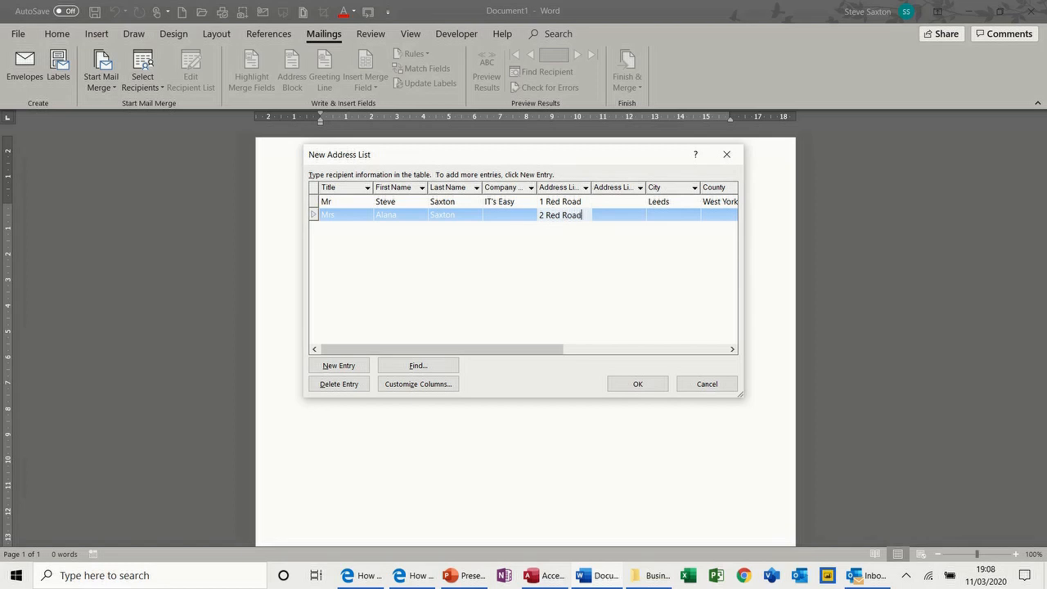
{"action": "key", "text": "Tab"}
{"action": "key", "text": "Tab"}
{"action": "type", "text": "B"}
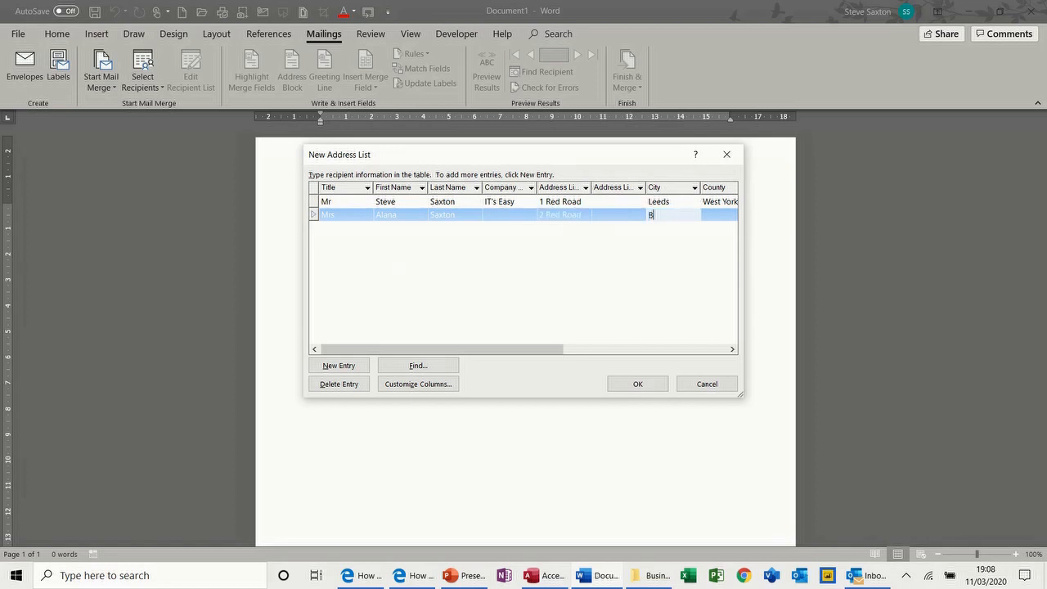
{"action": "type", "text": "radford"}
{"action": "key", "text": "Tab"}
{"action": "type", "text": "W"}
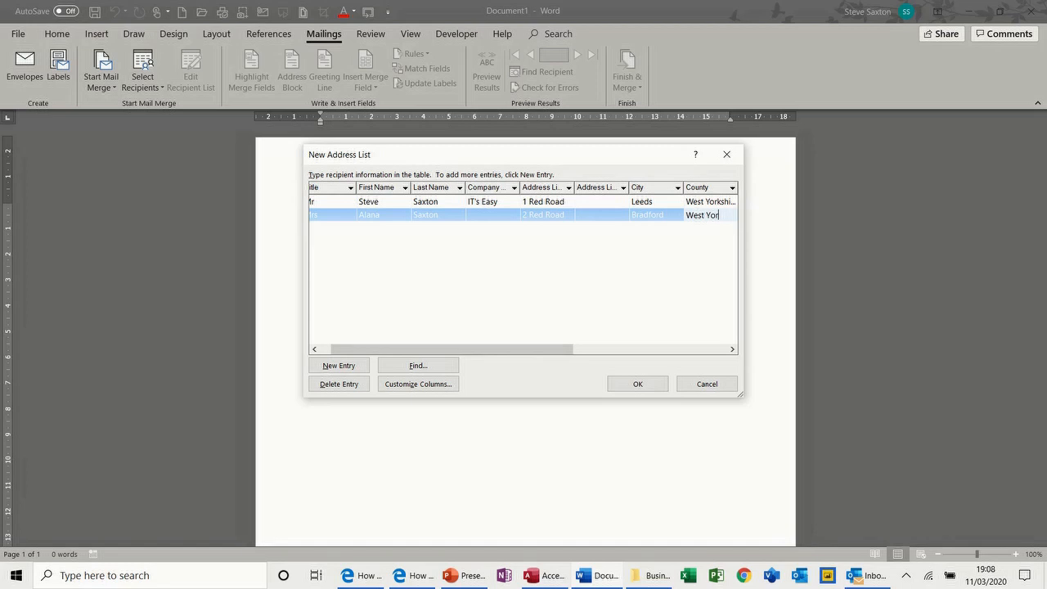
{"action": "type", "text": "est Yorkshire"}
{"action": "key", "text": "Tab"}
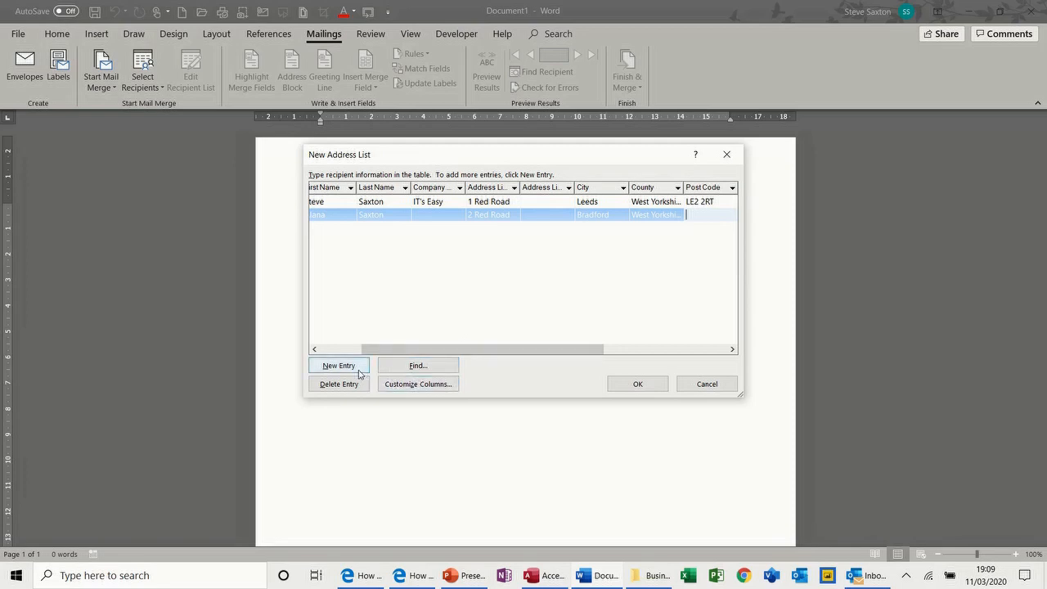
Save the address list as My Data.mdb, replacing the existing file
{"action": "left_click", "coordinate": [637, 386]}
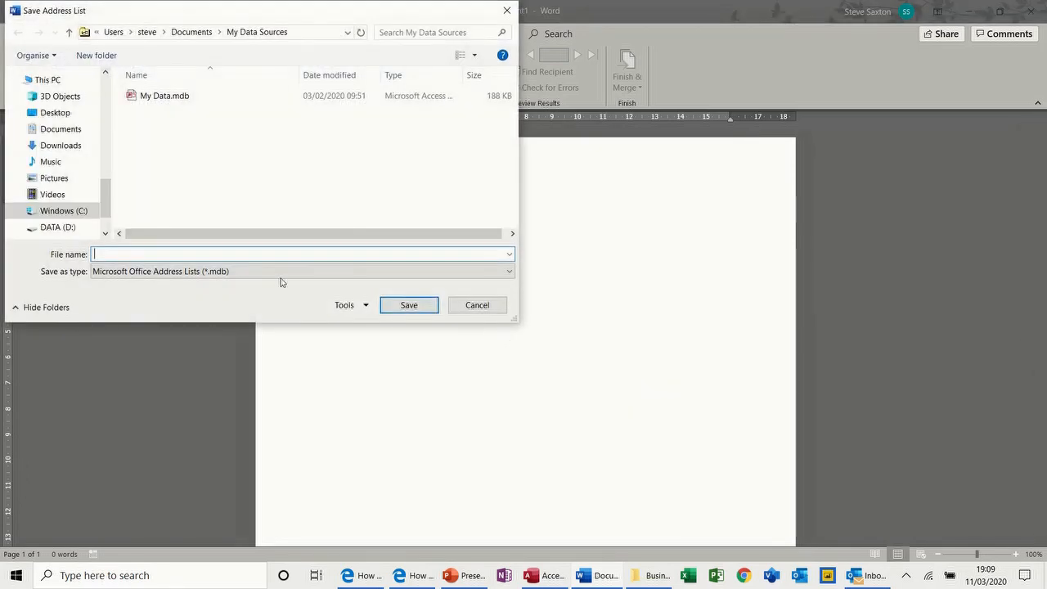
{"action": "left_click", "coordinate": [146, 98]}
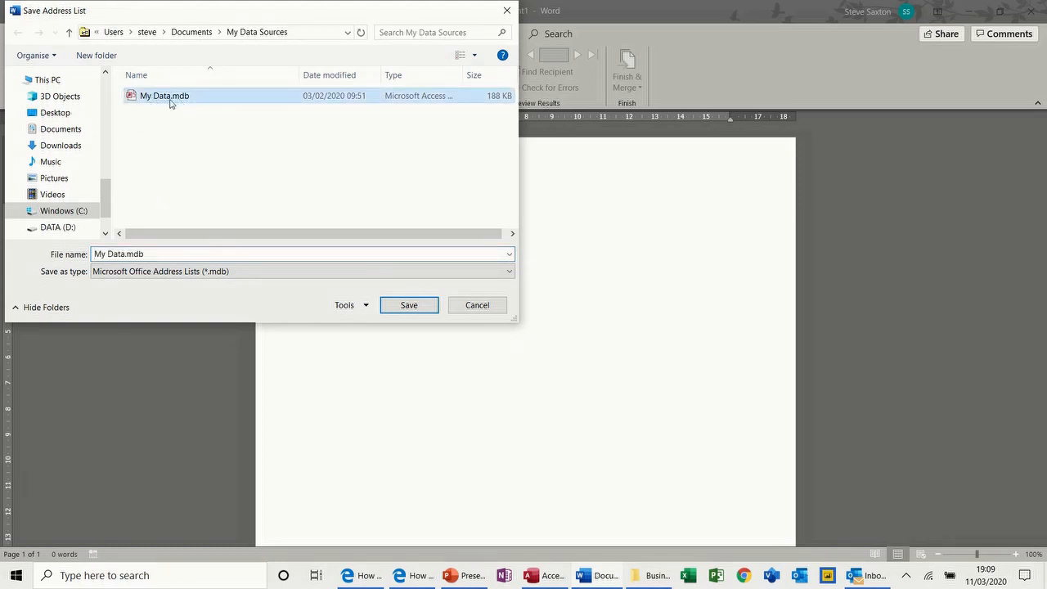
{"action": "left_click", "coordinate": [397, 307]}
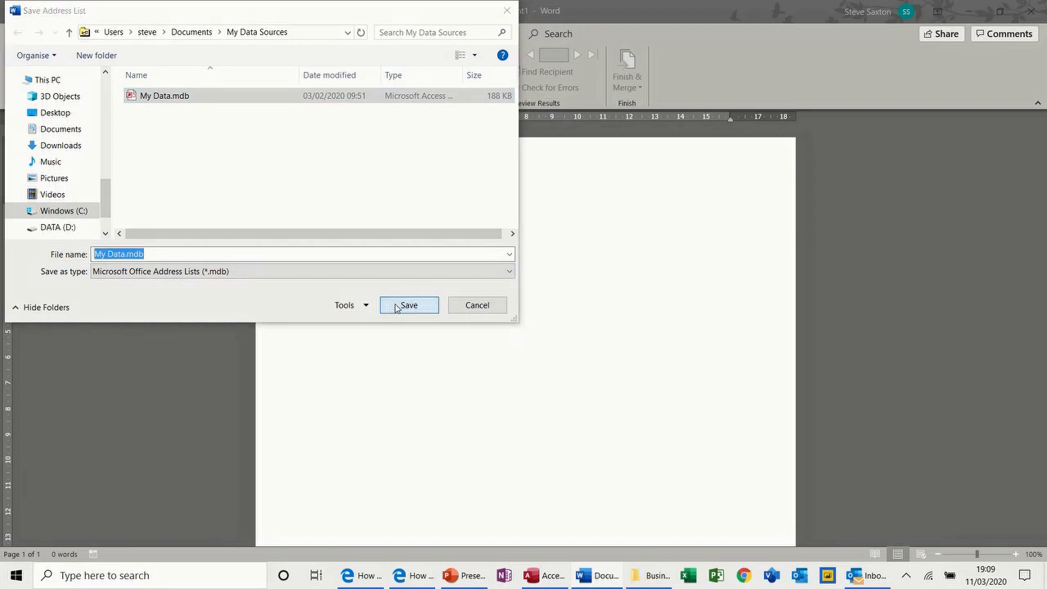
{"action": "left_click", "coordinate": [556, 289]}
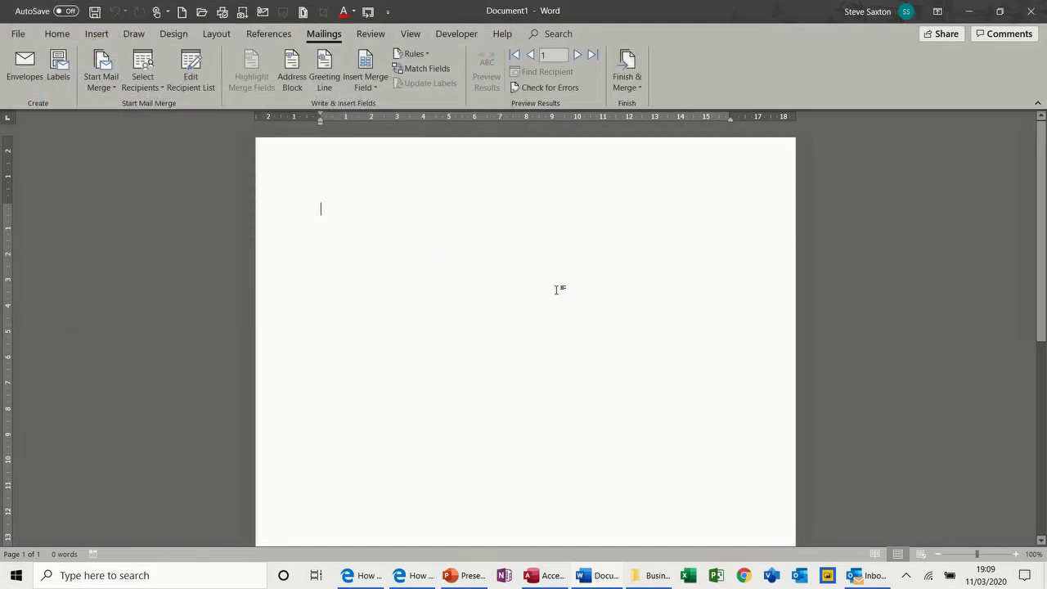
Confirm My Data.mdb as the data source in Edit Recipient List
{"action": "left_click", "coordinate": [195, 77]}
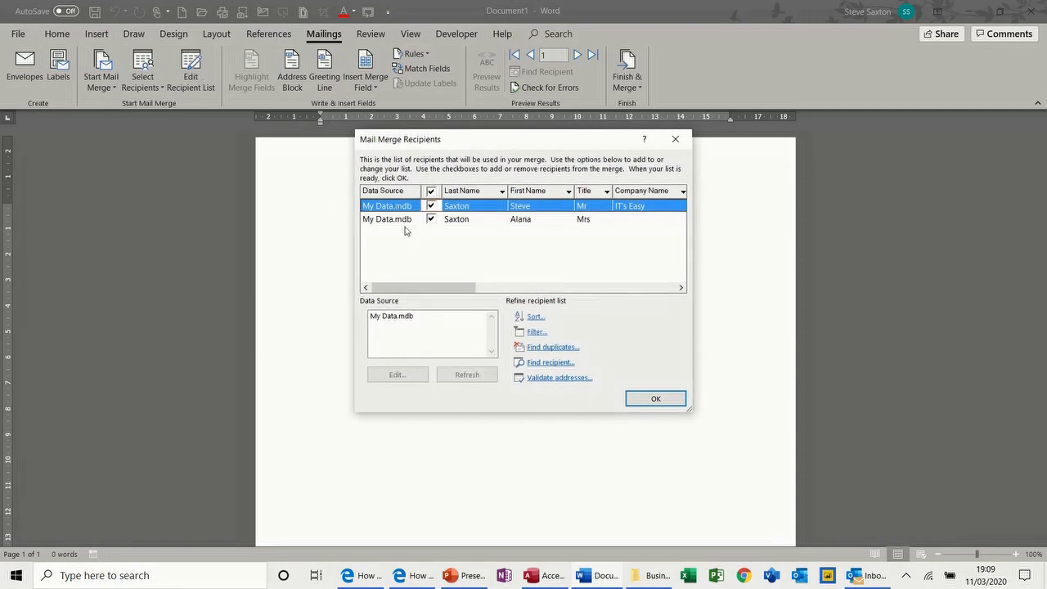
{"action": "left_click", "coordinate": [389, 317]}
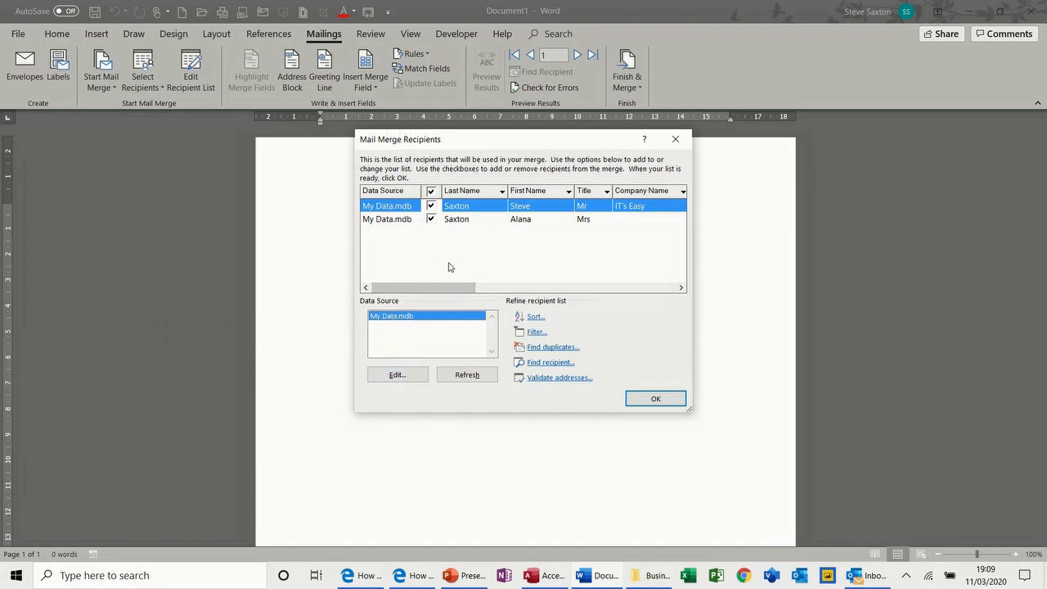
{"action": "left_click", "coordinate": [641, 401]}
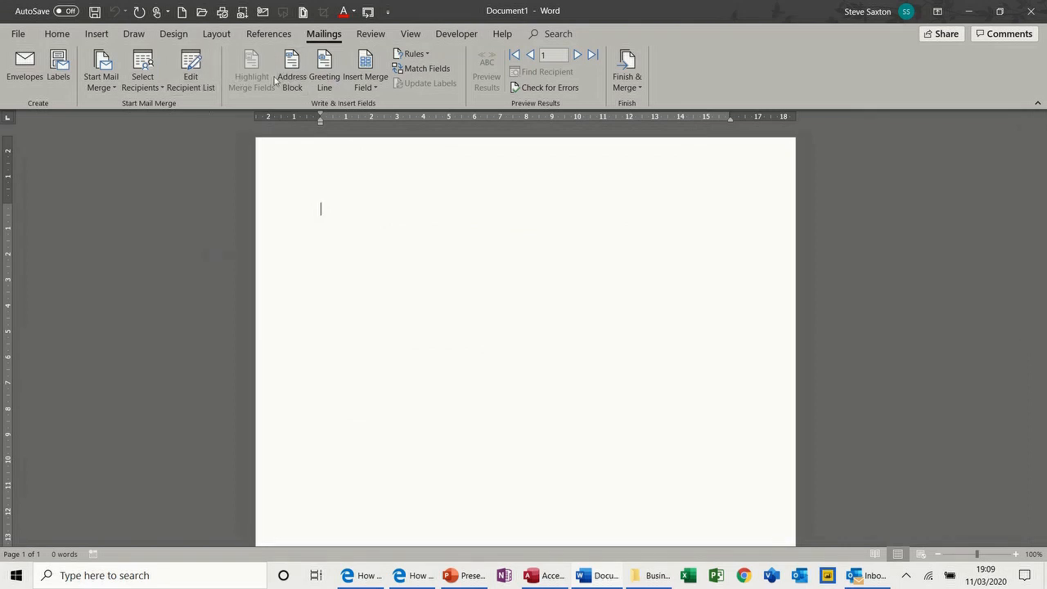
Insert an Address Block using the 'Mr. Joshua Randall Jr.' name format
{"action": "left_click", "coordinate": [370, 88]}
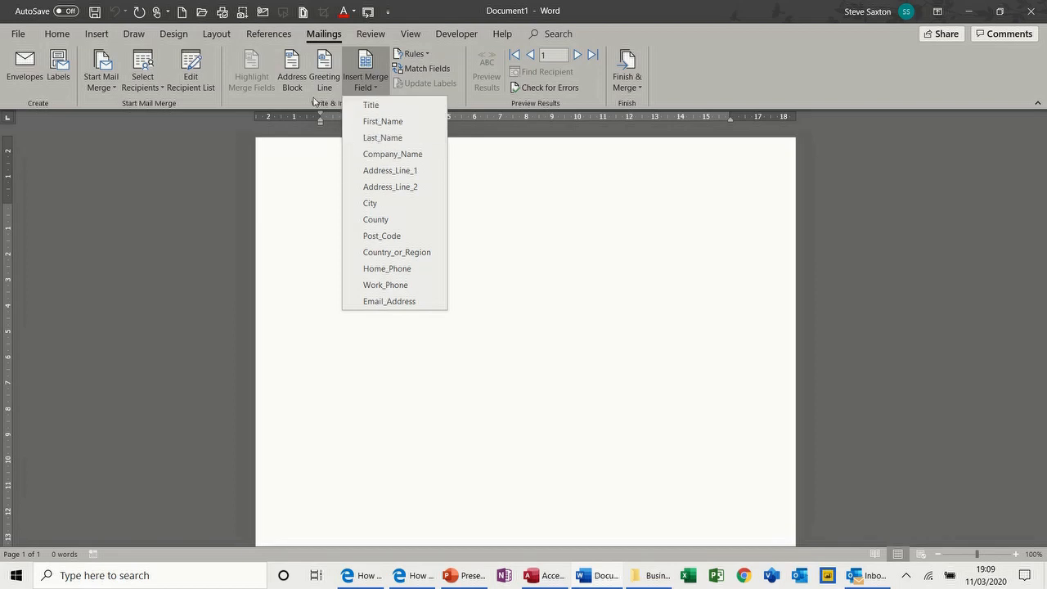
{"action": "left_click", "coordinate": [294, 70]}
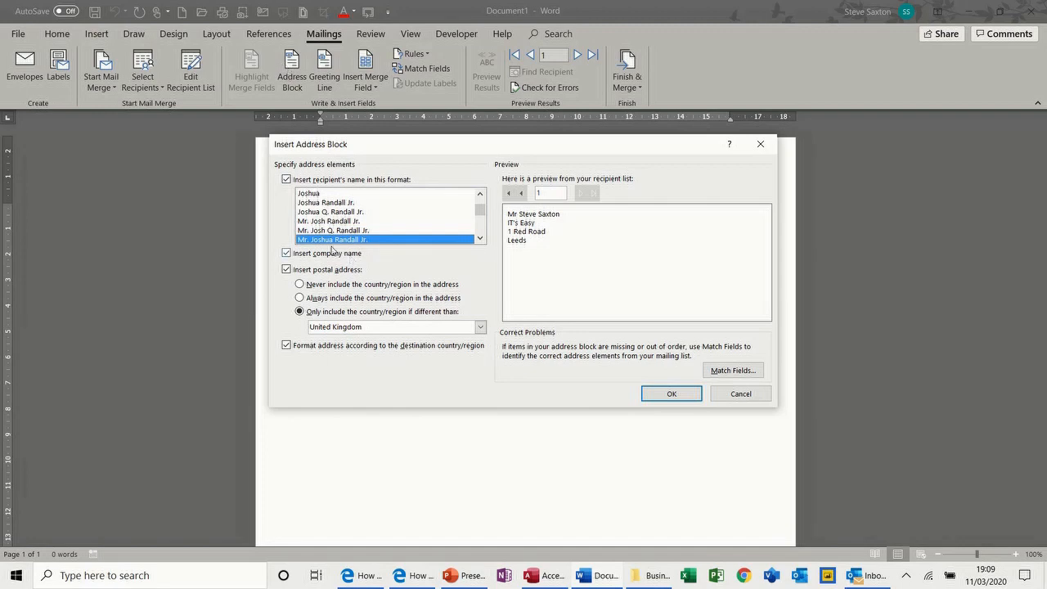
{"action": "left_click", "coordinate": [321, 229]}
{"action": "left_click", "coordinate": [322, 221]}
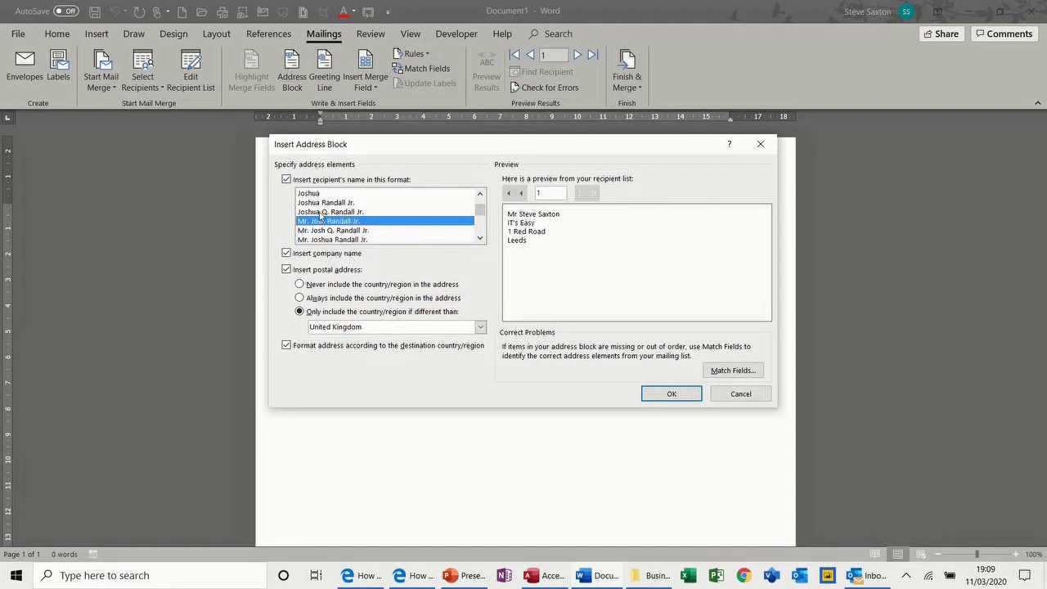
{"action": "left_click", "coordinate": [322, 212]}
{"action": "left_click", "coordinate": [322, 202]}
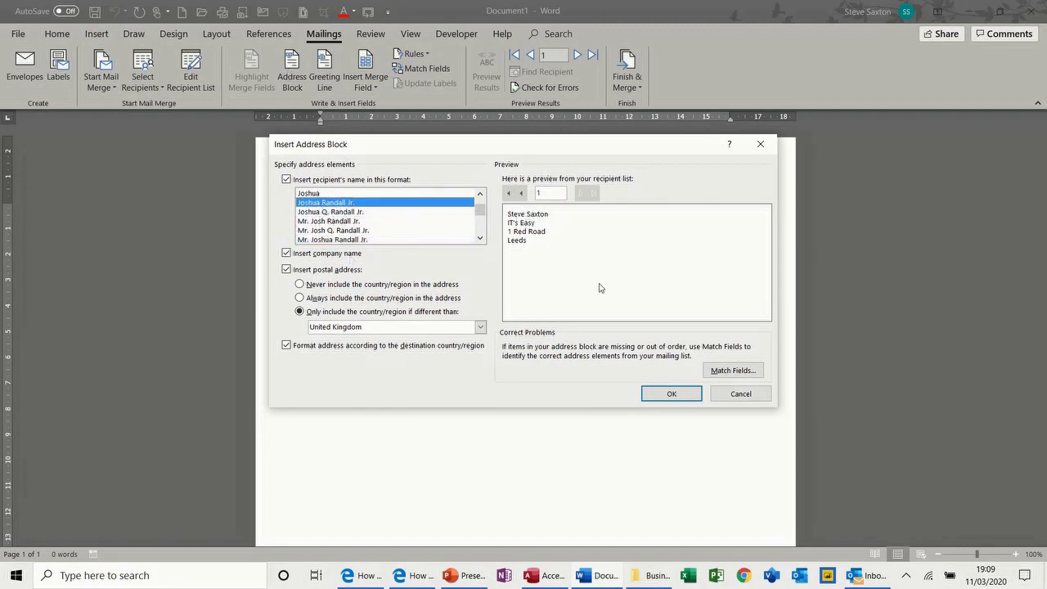
{"action": "left_click", "coordinate": [316, 240]}
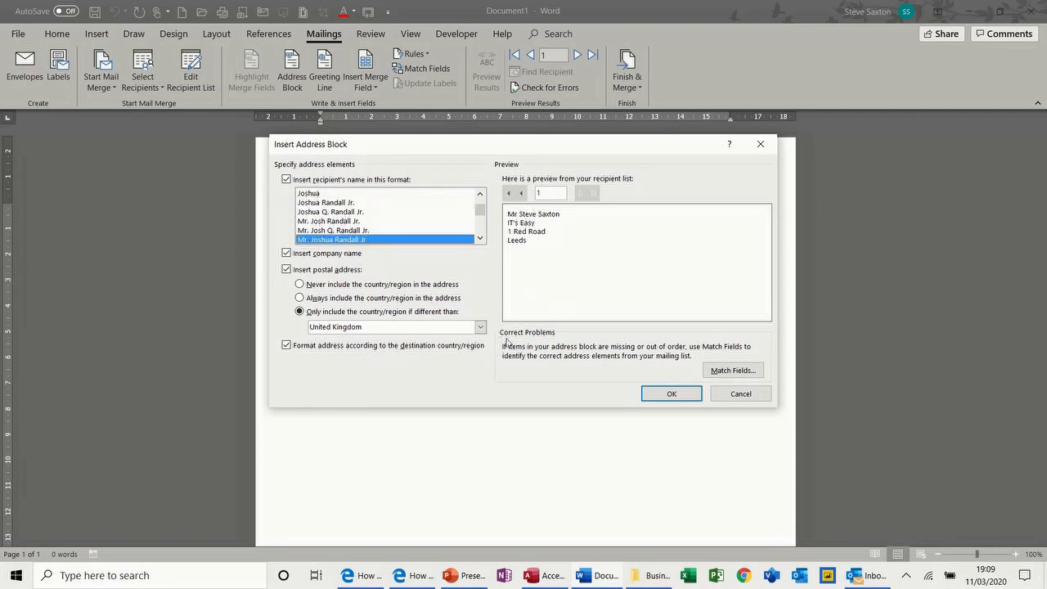
{"action": "left_click", "coordinate": [656, 393]}
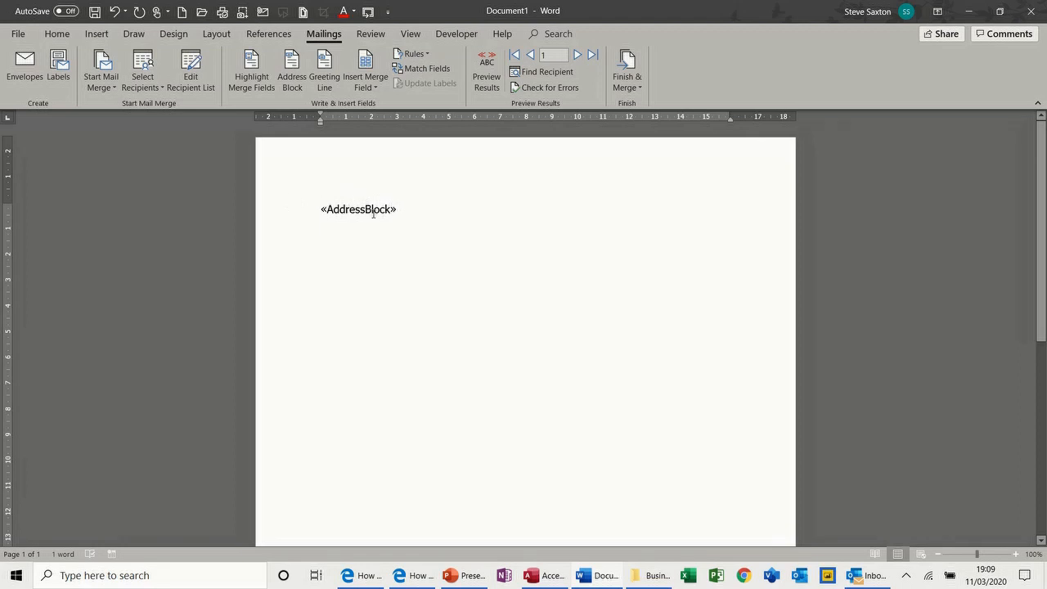
Preview real recipient addresses in the letter, add a blank line, and check both records
{"action": "left_click", "coordinate": [486, 68]}
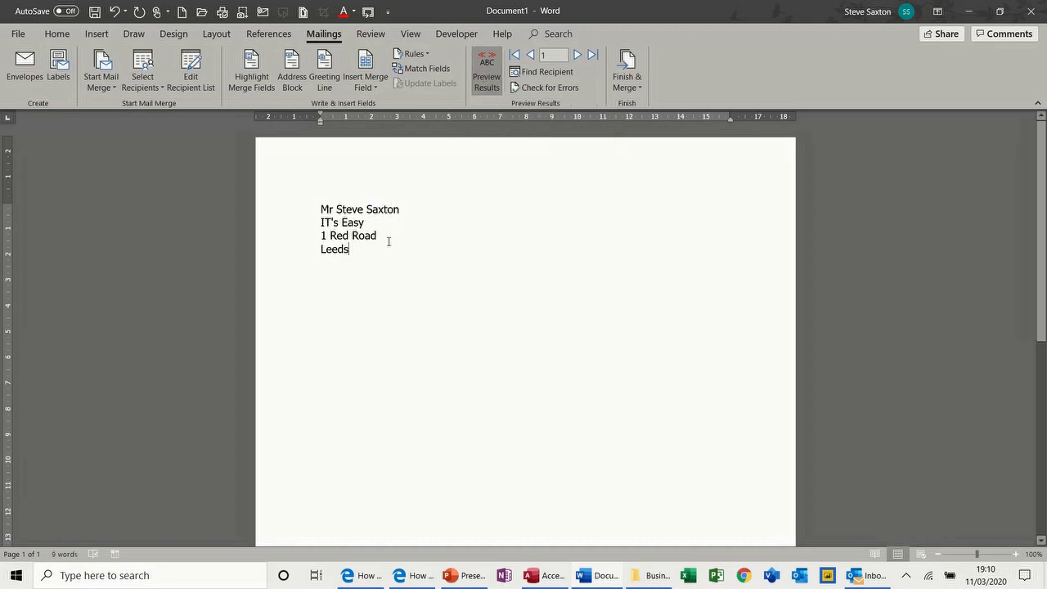
{"action": "key", "text": "Return"}
{"action": "key", "text": "Return"}
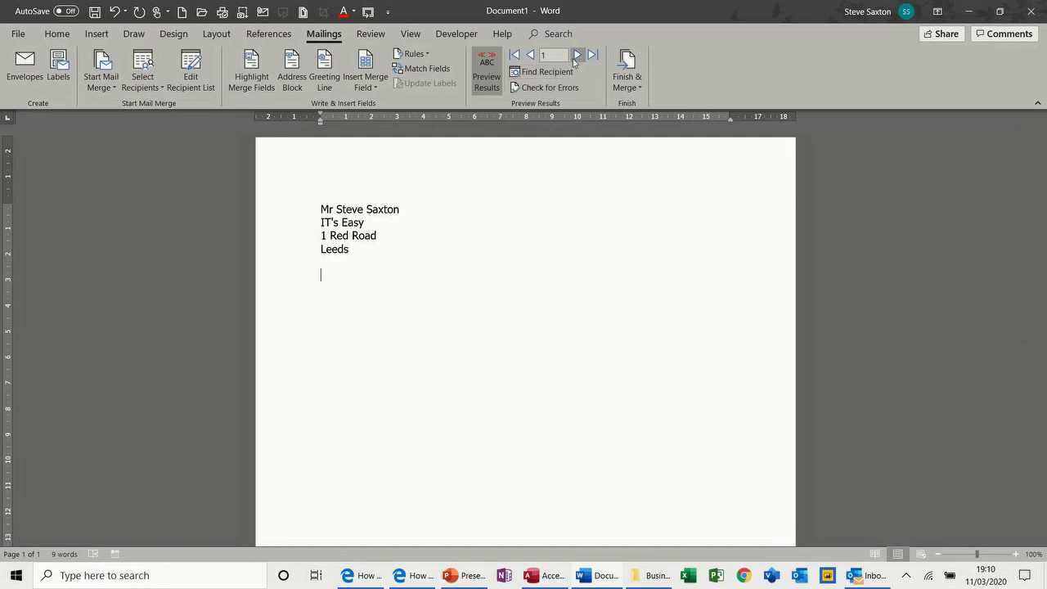
{"action": "left_click", "coordinate": [577, 54]}
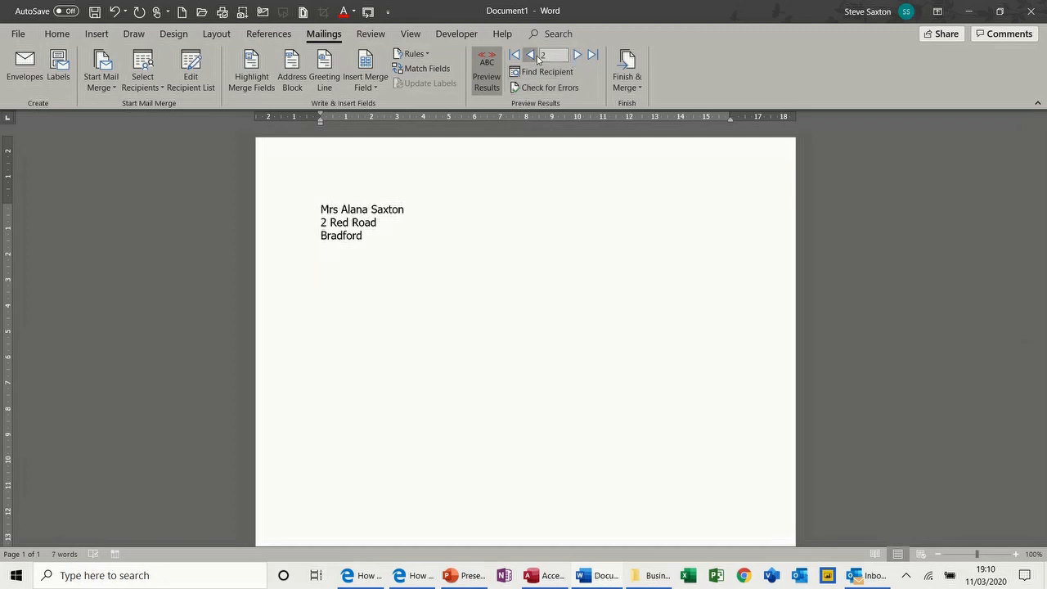
{"action": "left_click", "coordinate": [530, 55]}
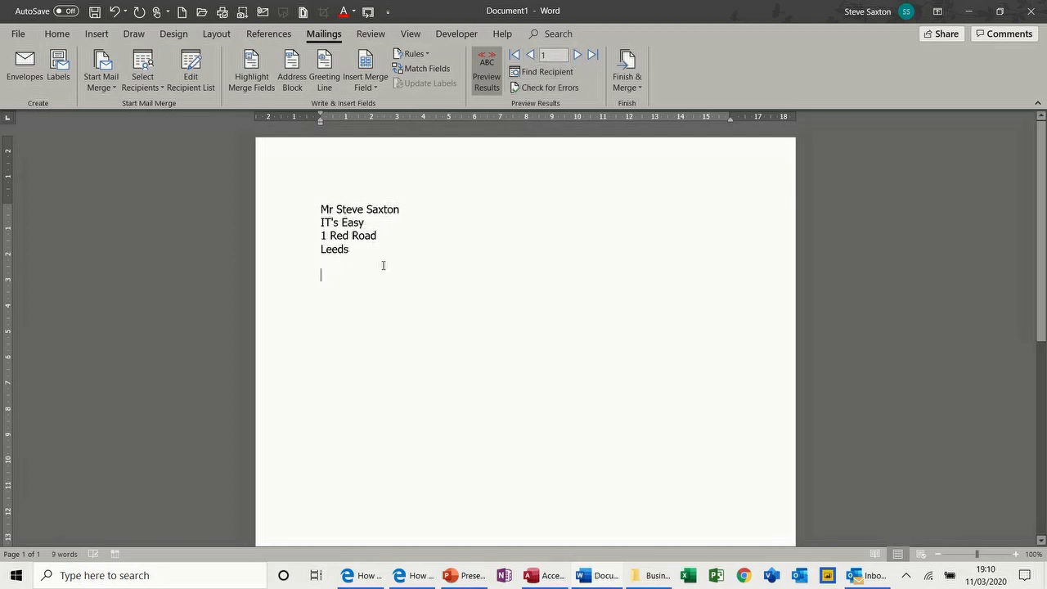
{"action": "left_click", "coordinate": [330, 67]}
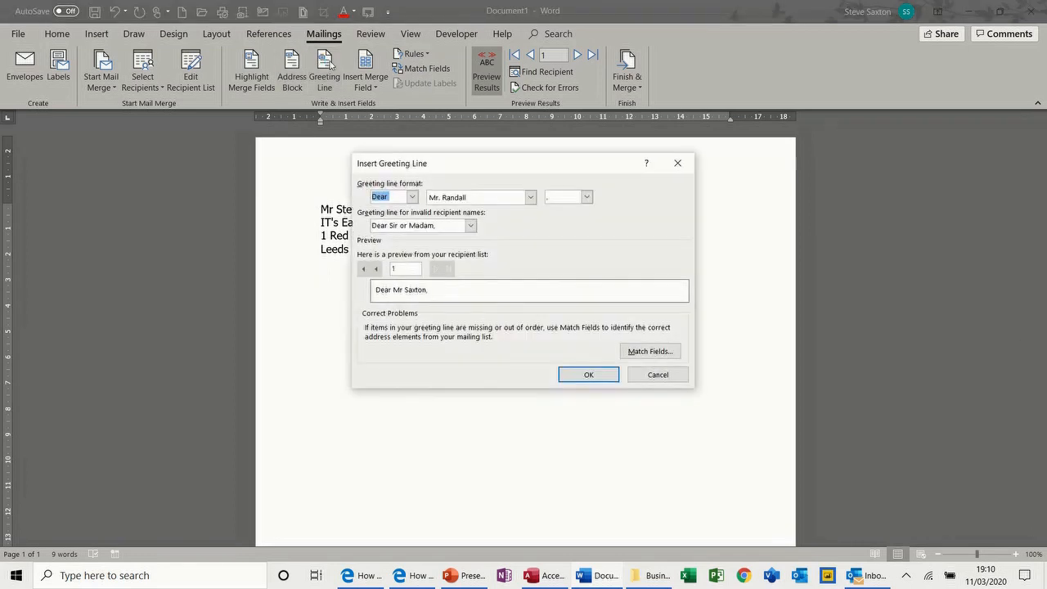
Insert the greeting line, then write 'How did you like «City» when you arrived'
{"action": "left_click", "coordinate": [571, 376]}
{"action": "key", "text": "Return"}
{"action": "key", "text": "Return"}
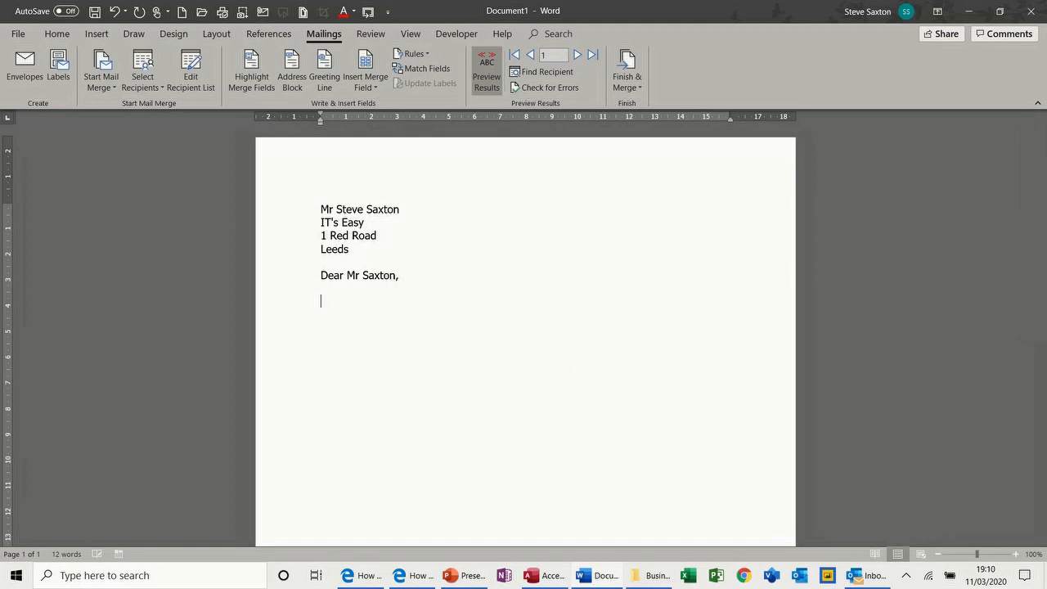
{"action": "type", "text": "How did you like"}
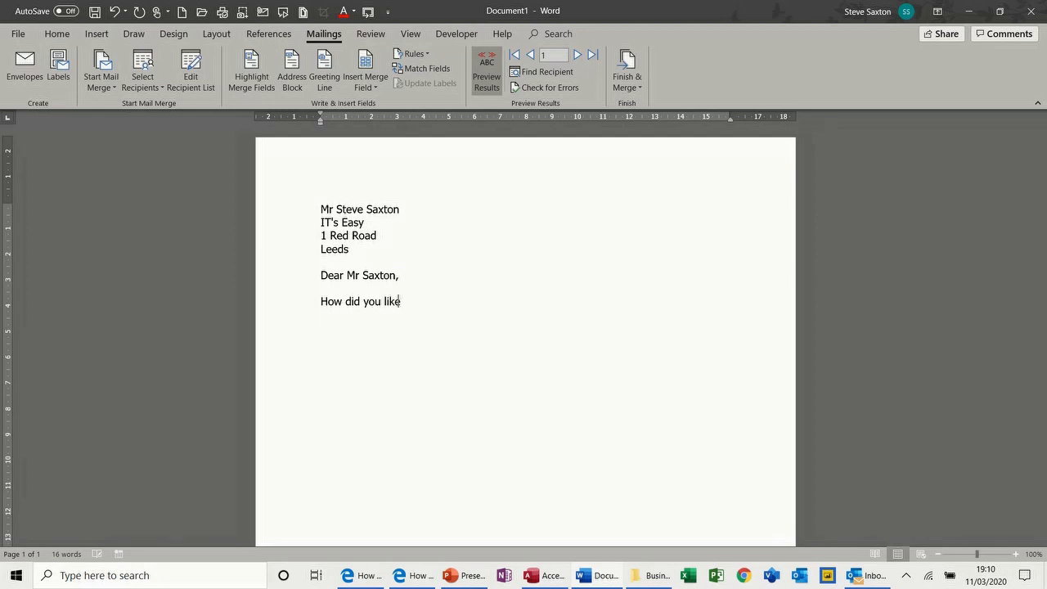
{"action": "left_click", "coordinate": [366, 77]}
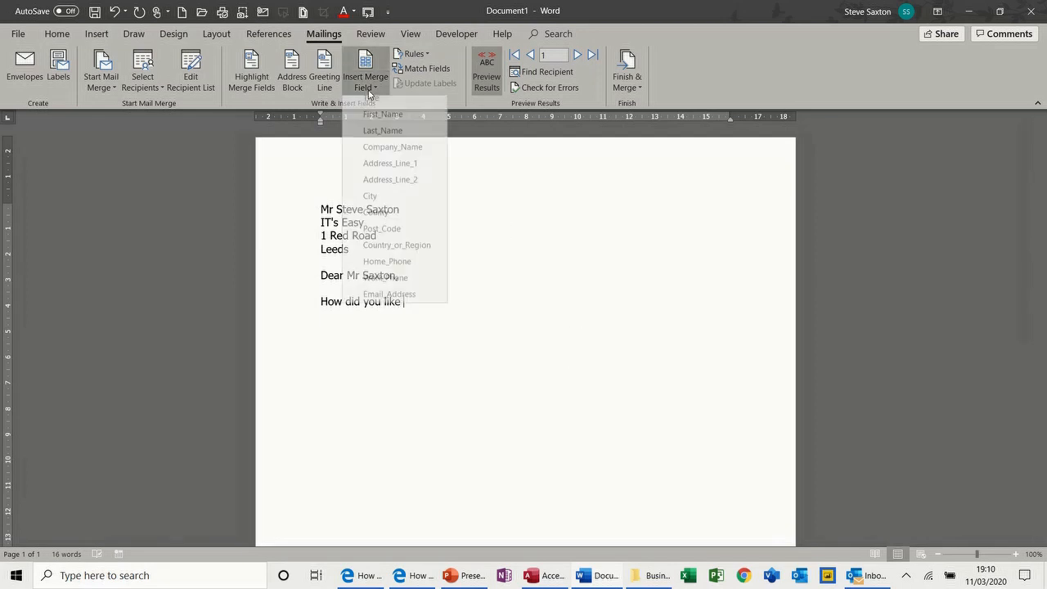
{"action": "left_click", "coordinate": [370, 203]}
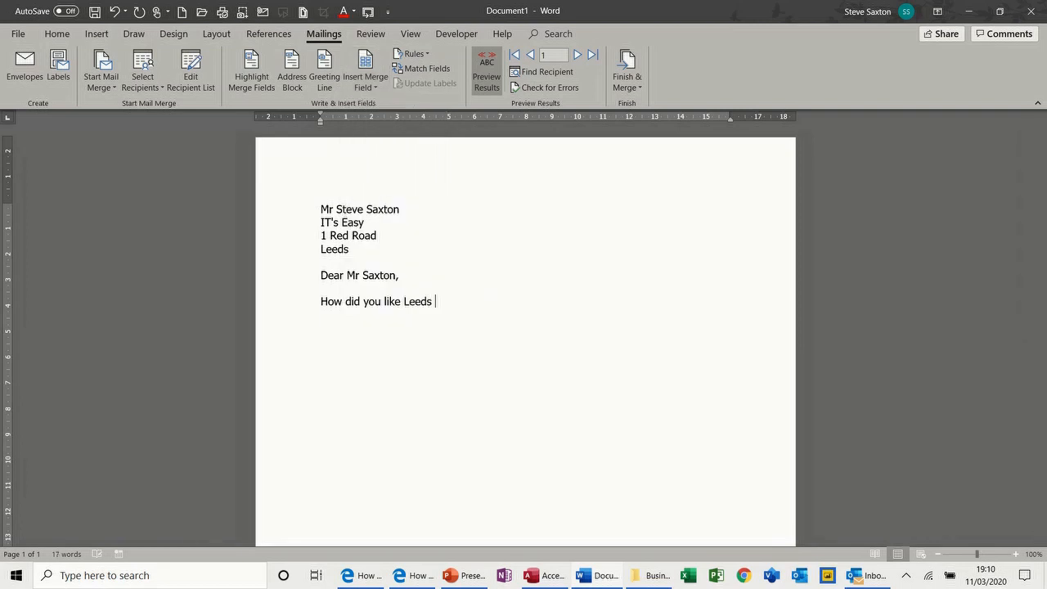
{"action": "type", "text": "when you "}
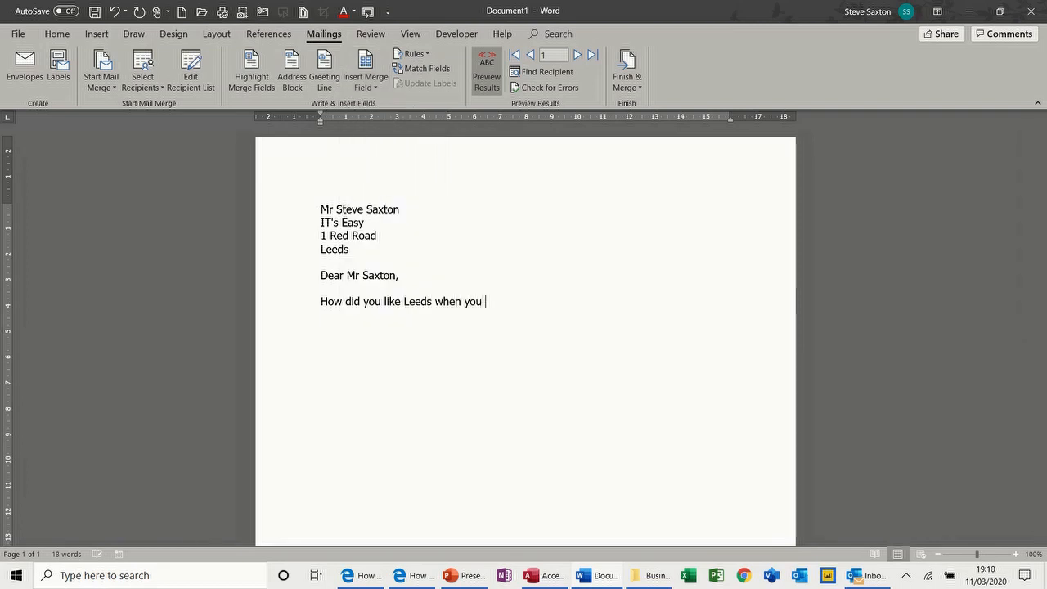
{"action": "type", "text": "arrived ……"}
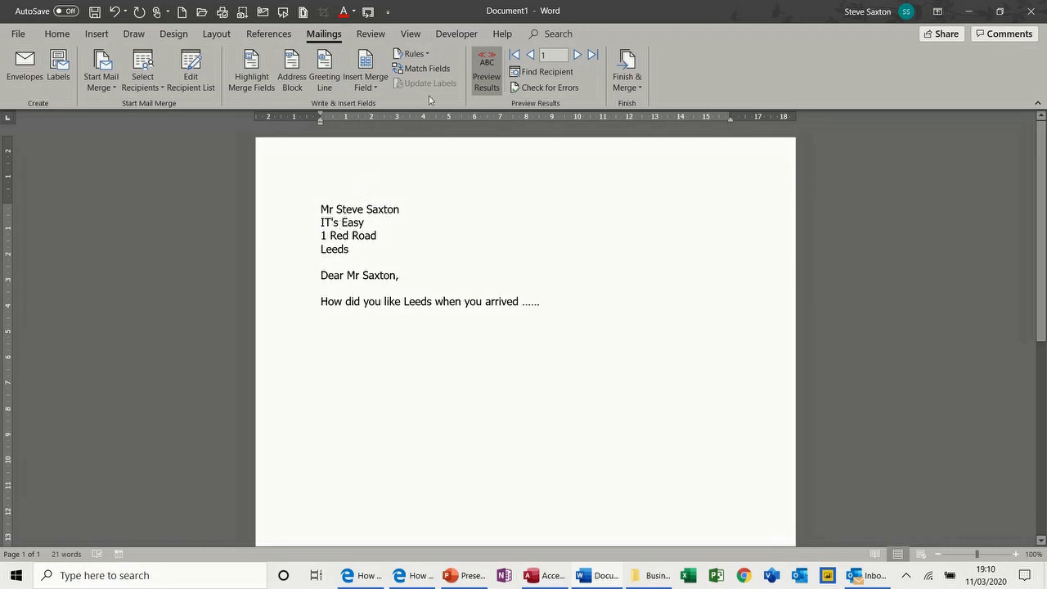
{"action": "left_click", "coordinate": [635, 80]}
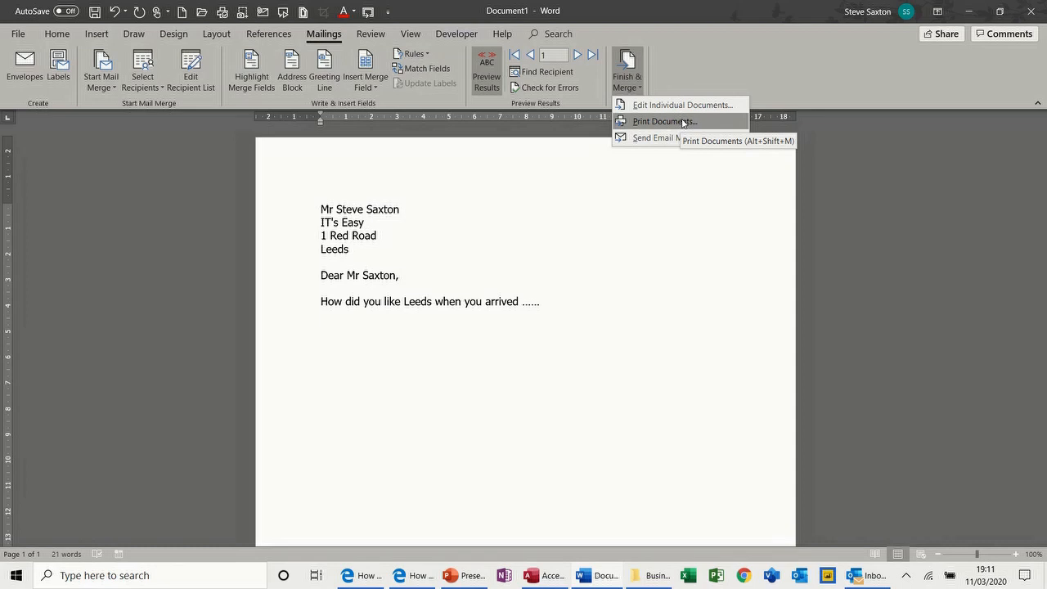
{"action": "left_click", "coordinate": [640, 110]}
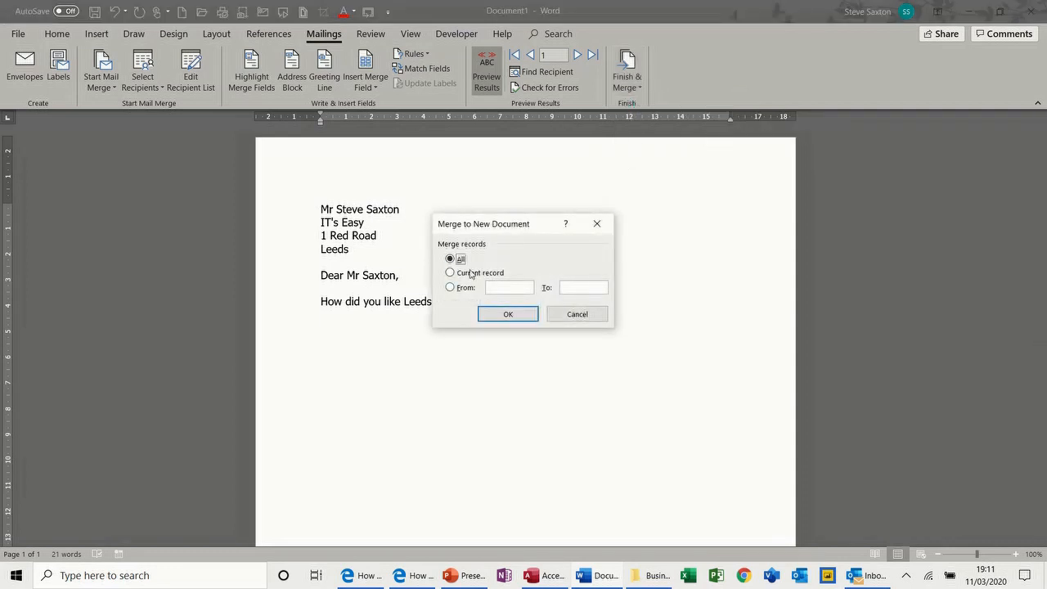
{"action": "left_click", "coordinate": [507, 317]}
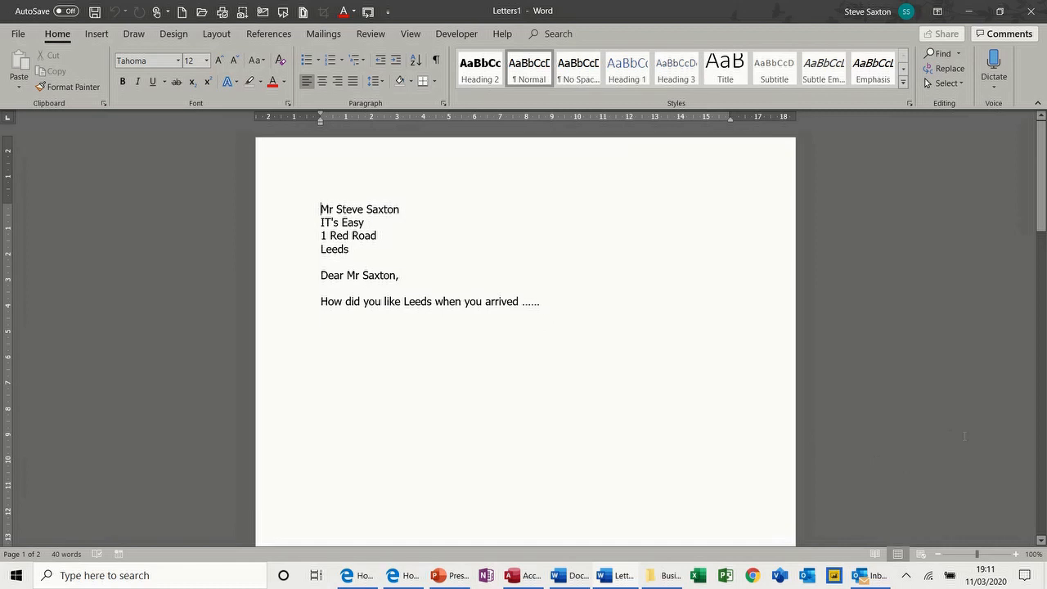
{"action": "left_click", "coordinate": [938, 554]}
{"action": "left_click", "coordinate": [938, 555]}
{"action": "left_click", "coordinate": [938, 555]}
{"action": "left_click", "coordinate": [938, 555]}
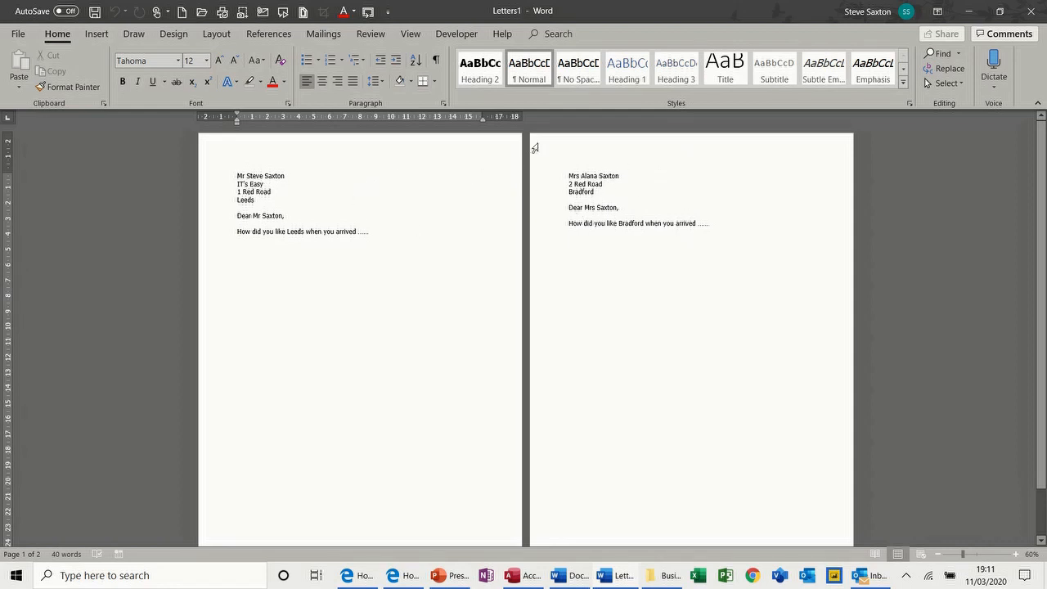
{"action": "mouse_move", "coordinate": [446, 45]}
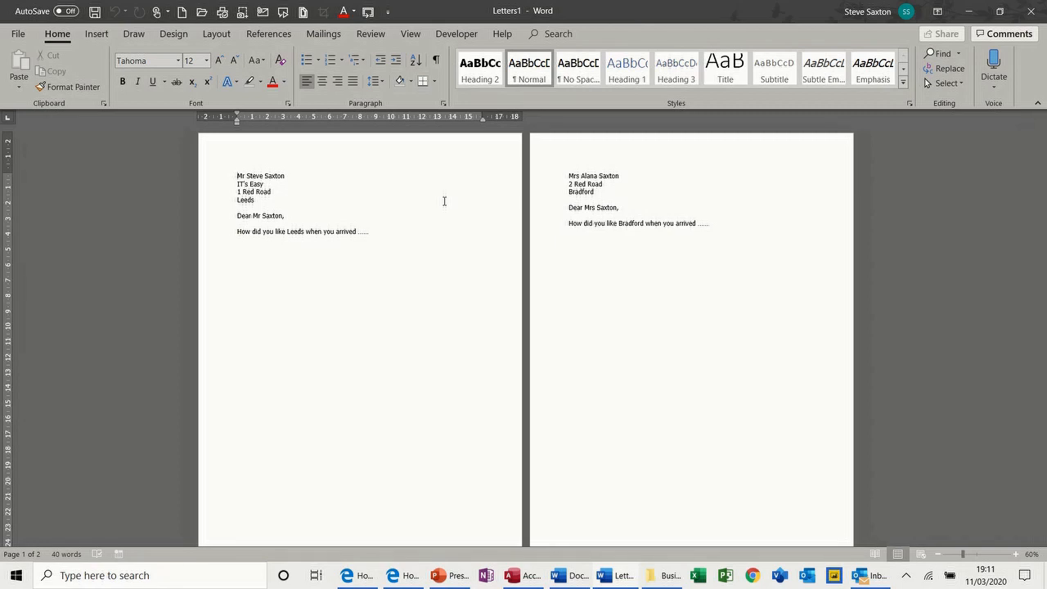
{"action": "key", "text": "ctrl+w"}
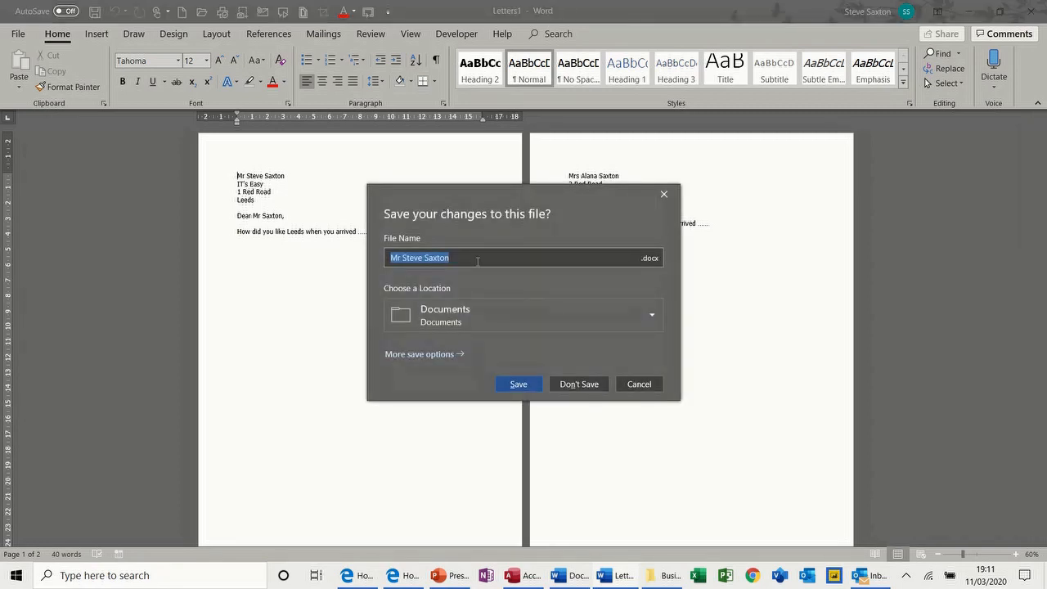
{"action": "left_click", "coordinate": [575, 384]}
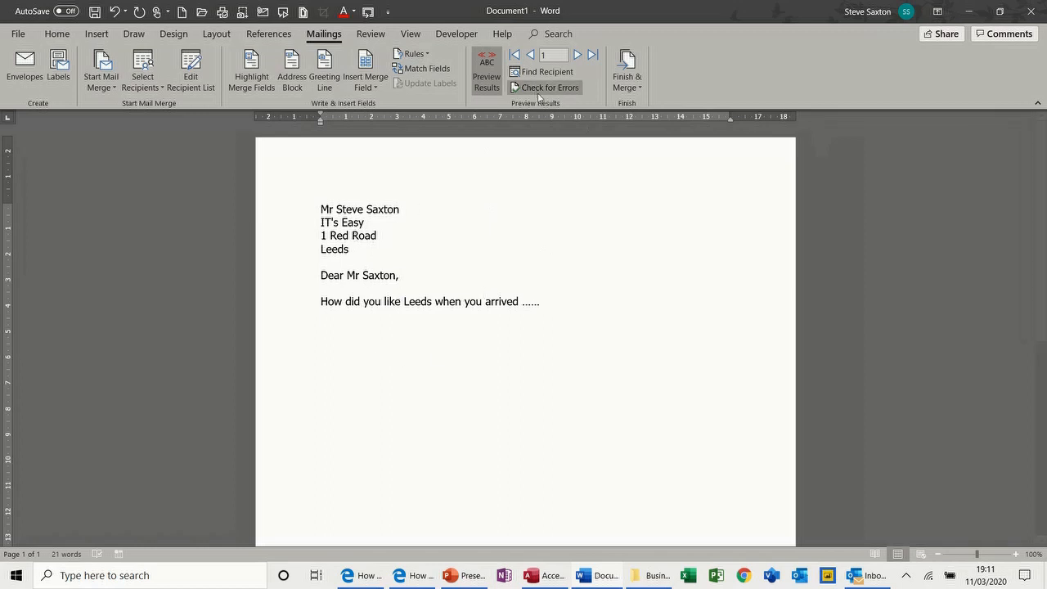
View the next merged letter, then close the letter document without saving
{"action": "left_click", "coordinate": [577, 54]}
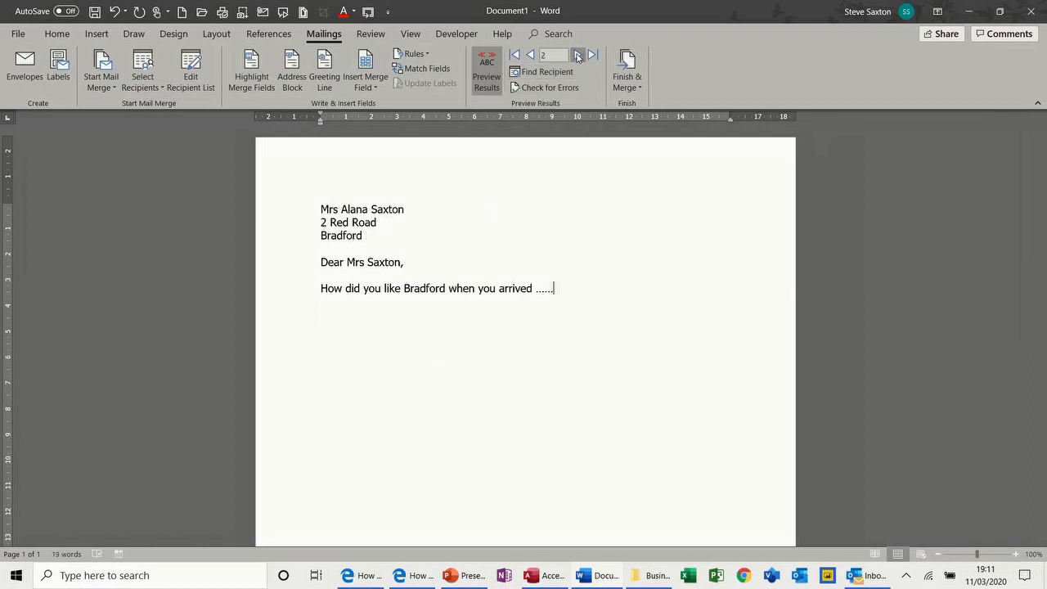
{"action": "left_click", "coordinate": [627, 84]}
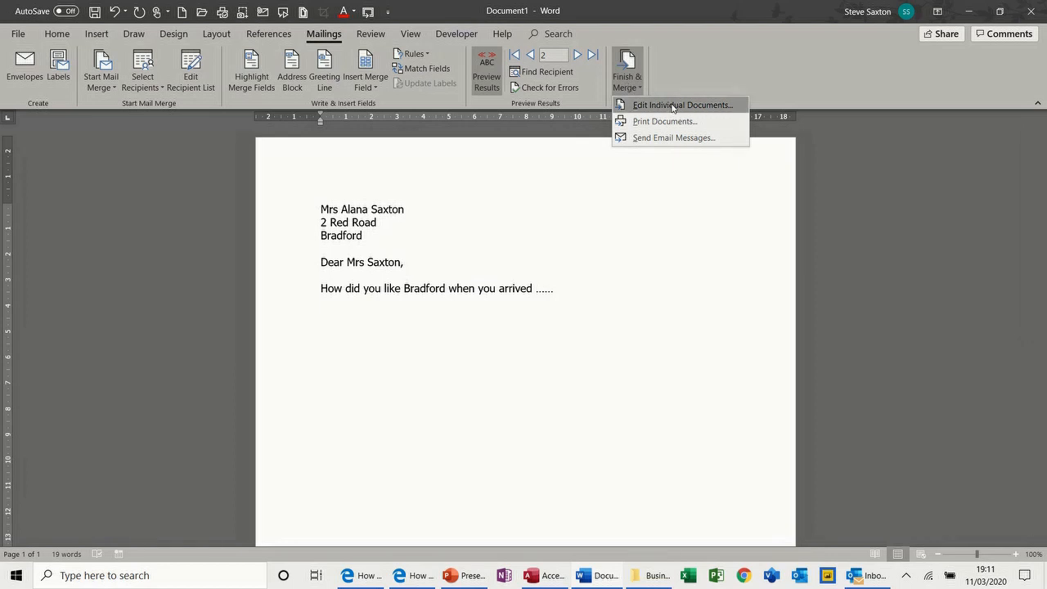
{"action": "left_click", "coordinate": [472, 323]}
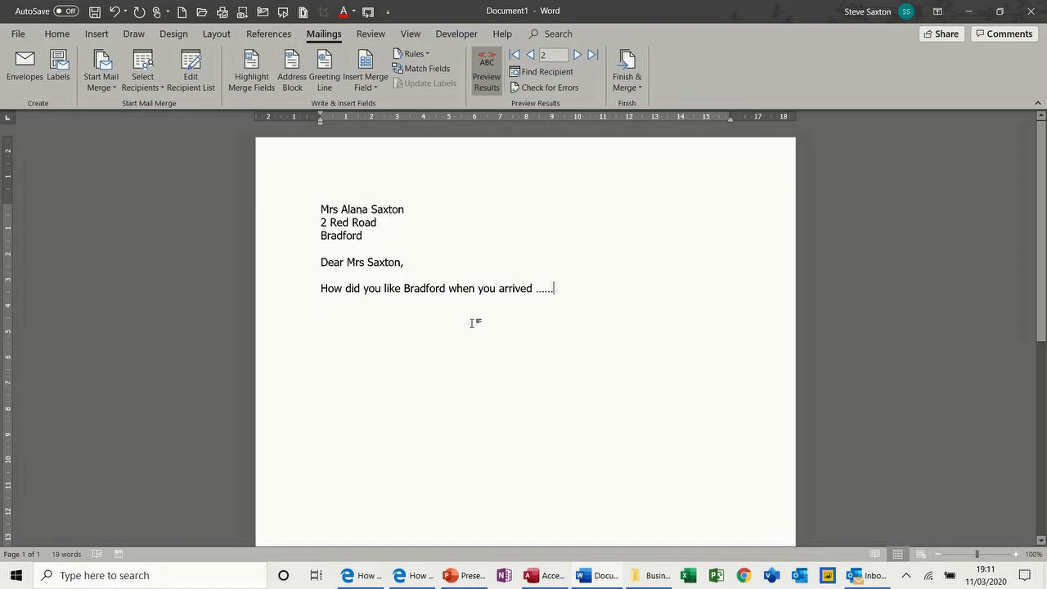
{"action": "key", "text": "ctrl+w"}
{"action": "left_click", "coordinate": [577, 384]}
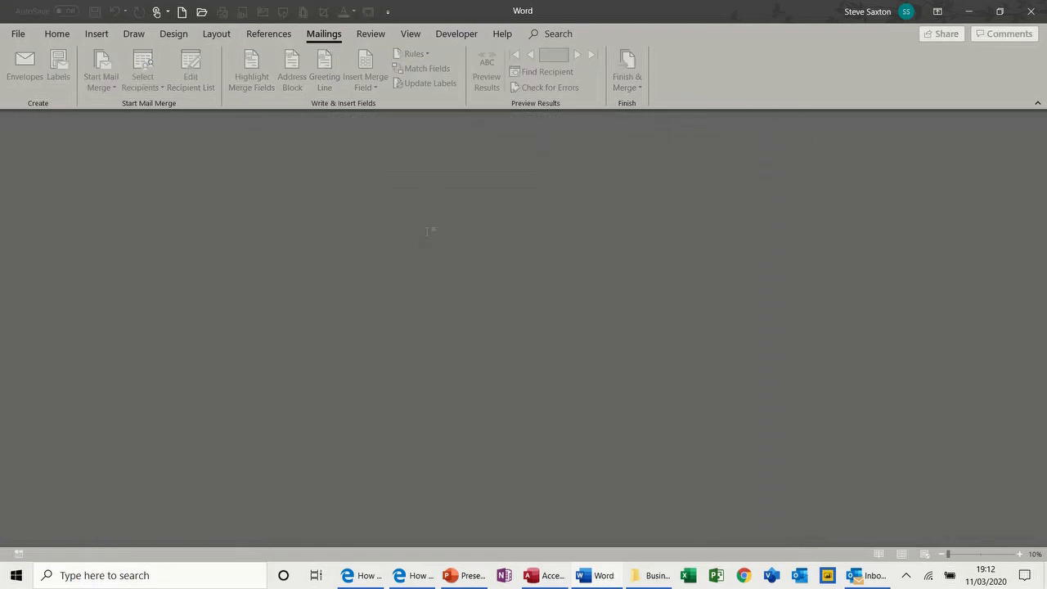
Create a new envelope merge document with default size and drag the address frame higher
{"action": "key", "text": "ctrl+n"}
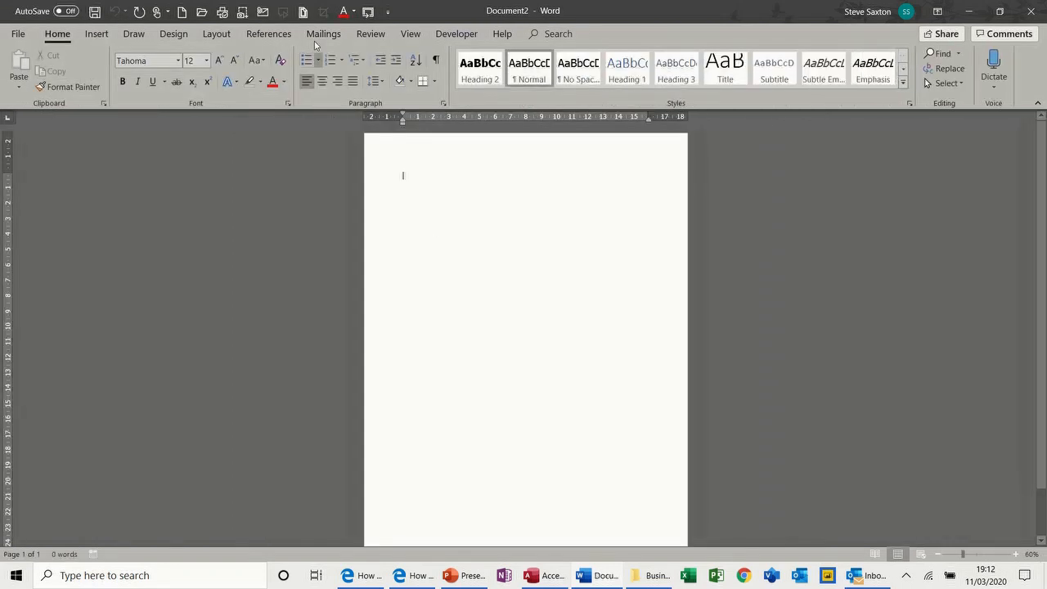
{"action": "left_click", "coordinate": [311, 36]}
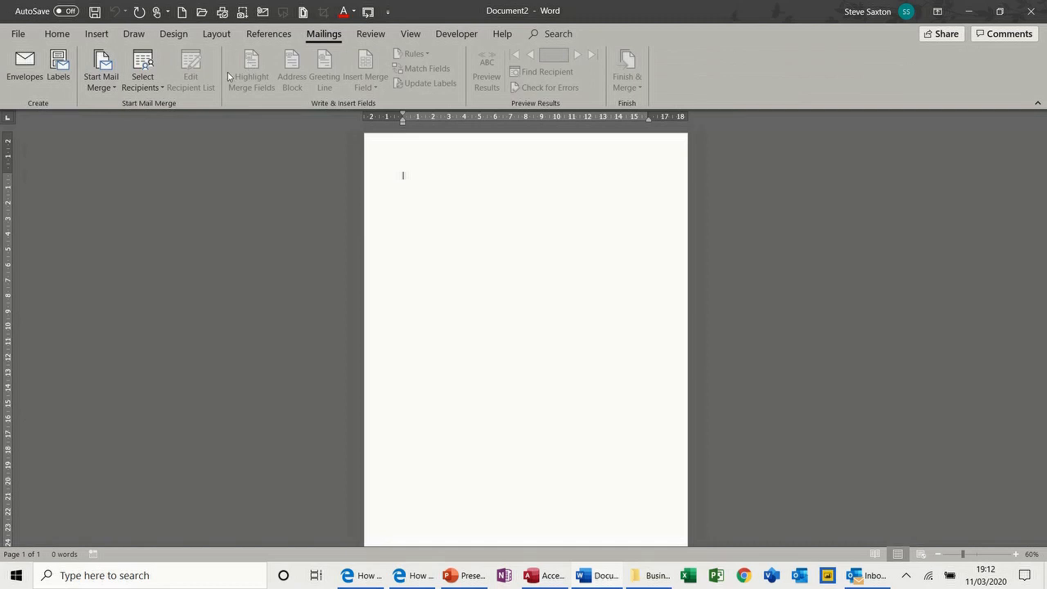
{"action": "left_click", "coordinate": [115, 92]}
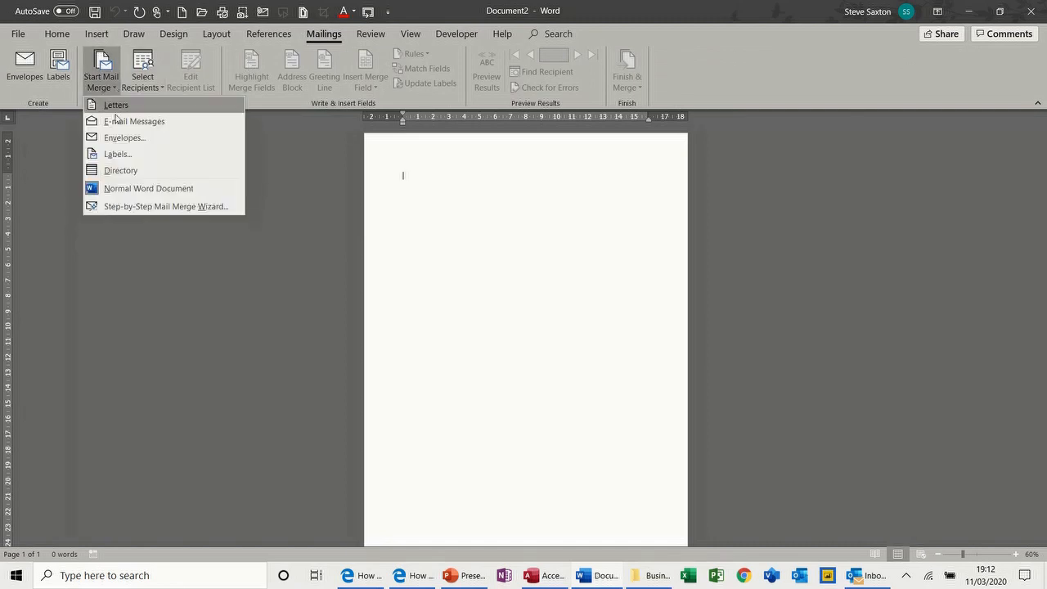
{"action": "left_click", "coordinate": [117, 135]}
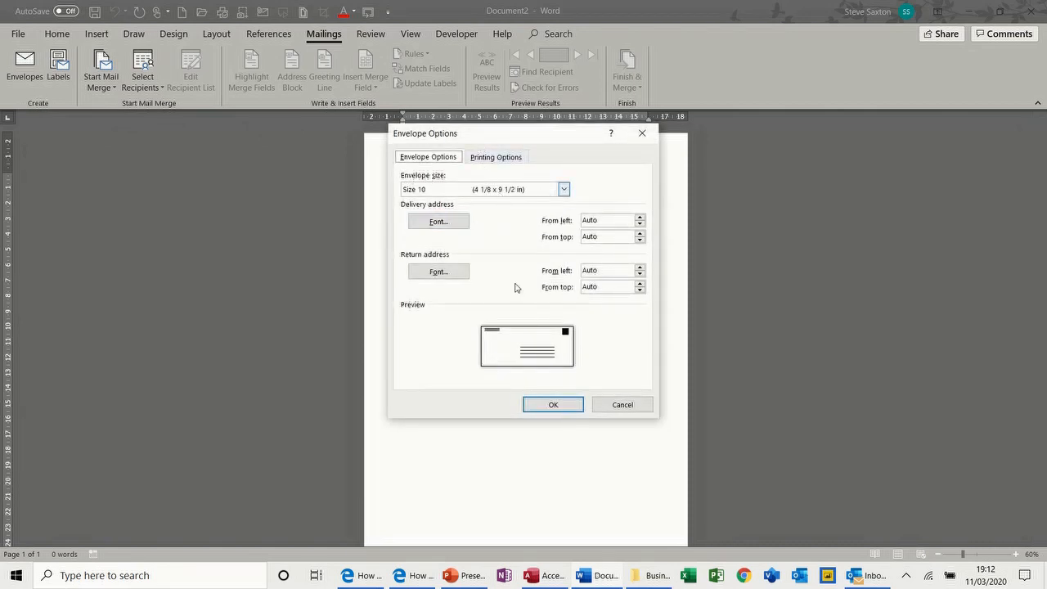
{"action": "left_click", "coordinate": [553, 405]}
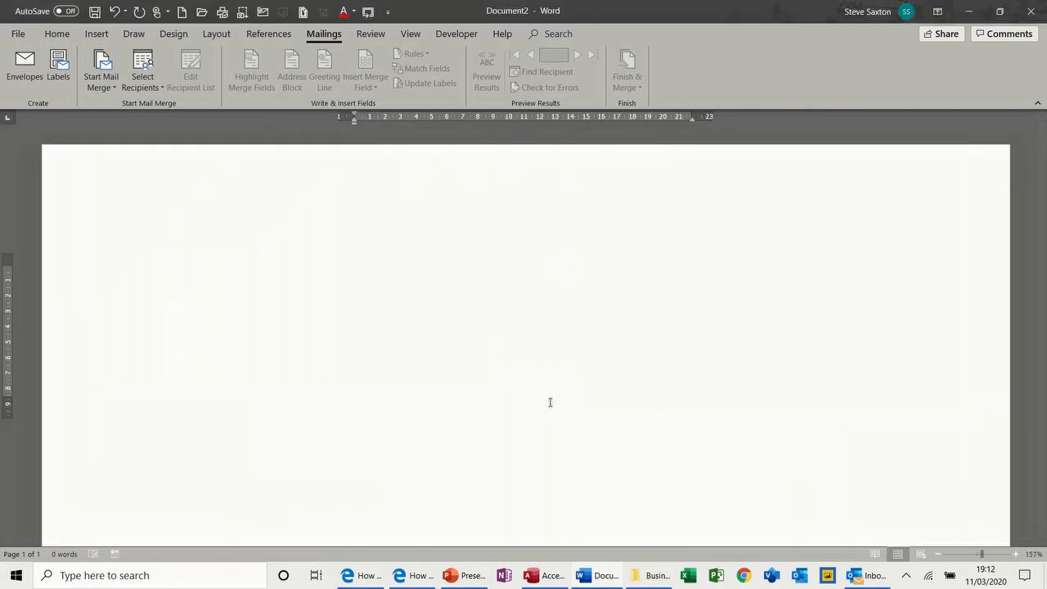
{"action": "left_click", "coordinate": [493, 411]}
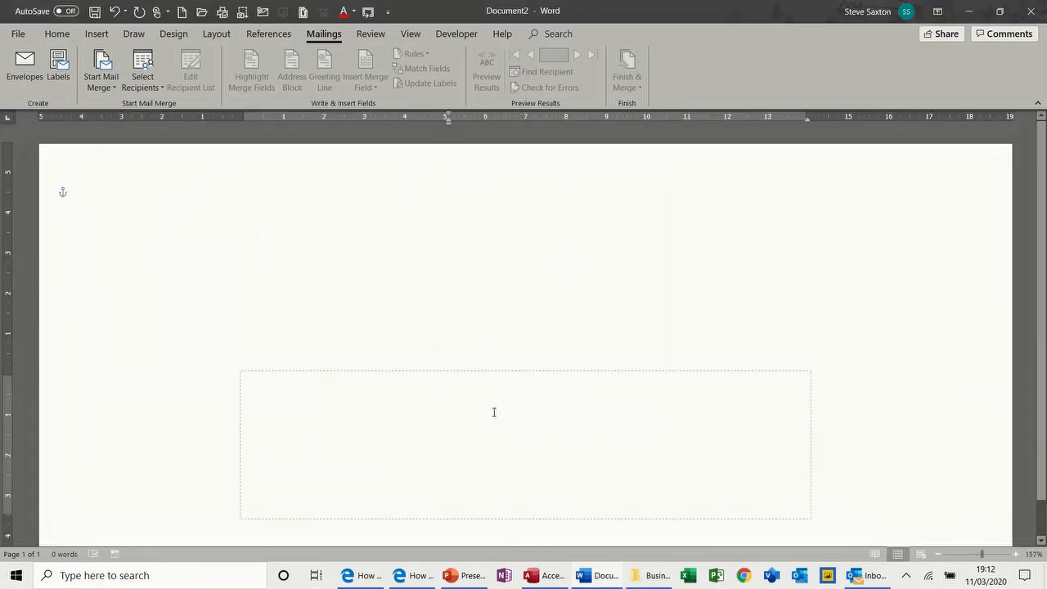
{"action": "left_click_drag", "start_coordinate": [482, 373], "coordinate": [483, 299]}
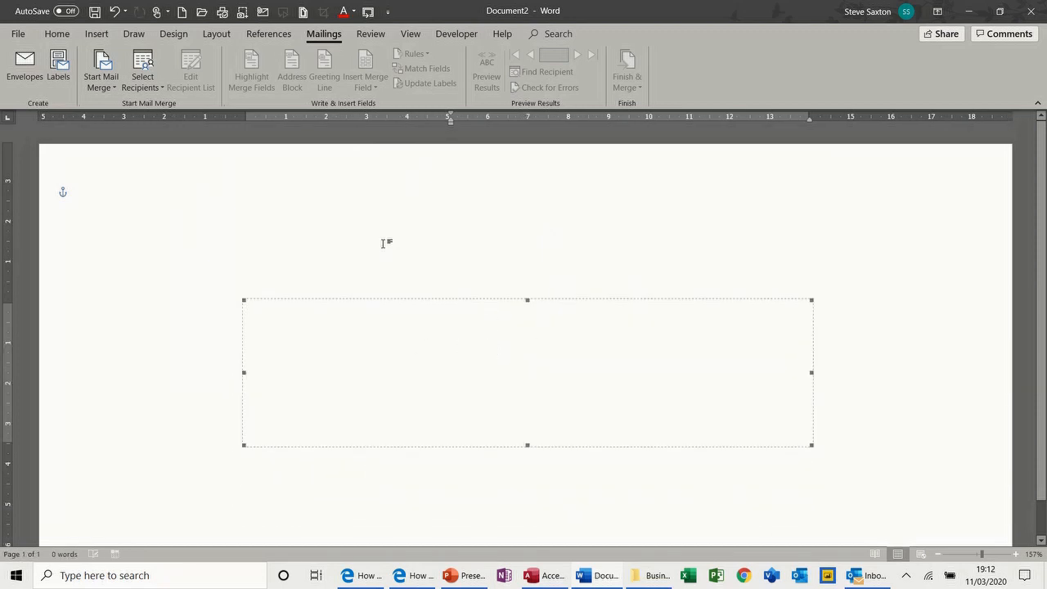
{"action": "left_click", "coordinate": [148, 92]}
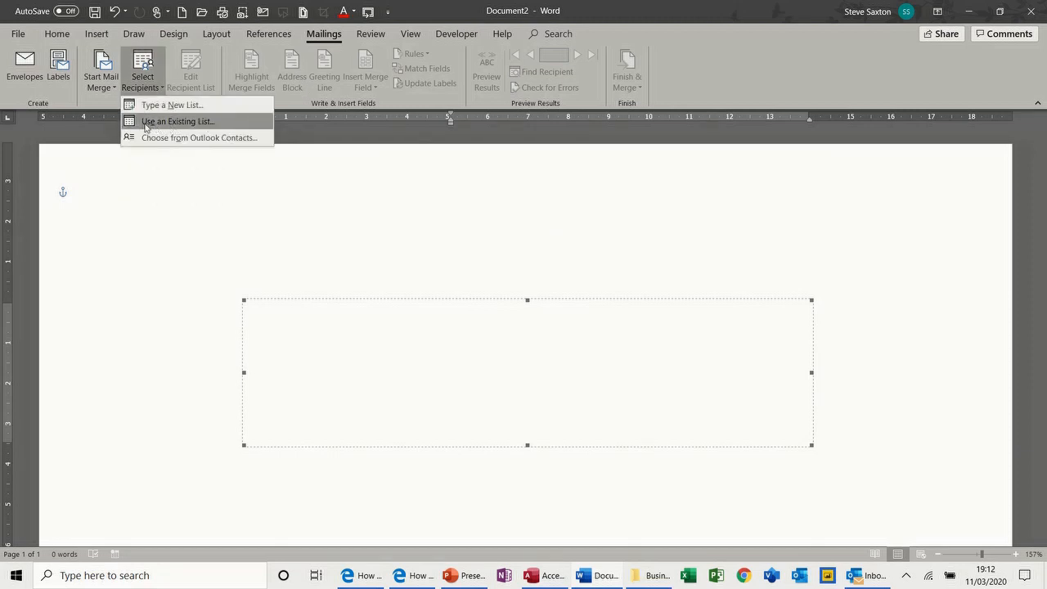
Use the TblAddressDetails table from Examples > Access 2018 > CompanyRecords.accdb as the recipient list
{"action": "left_click", "coordinate": [179, 123]}
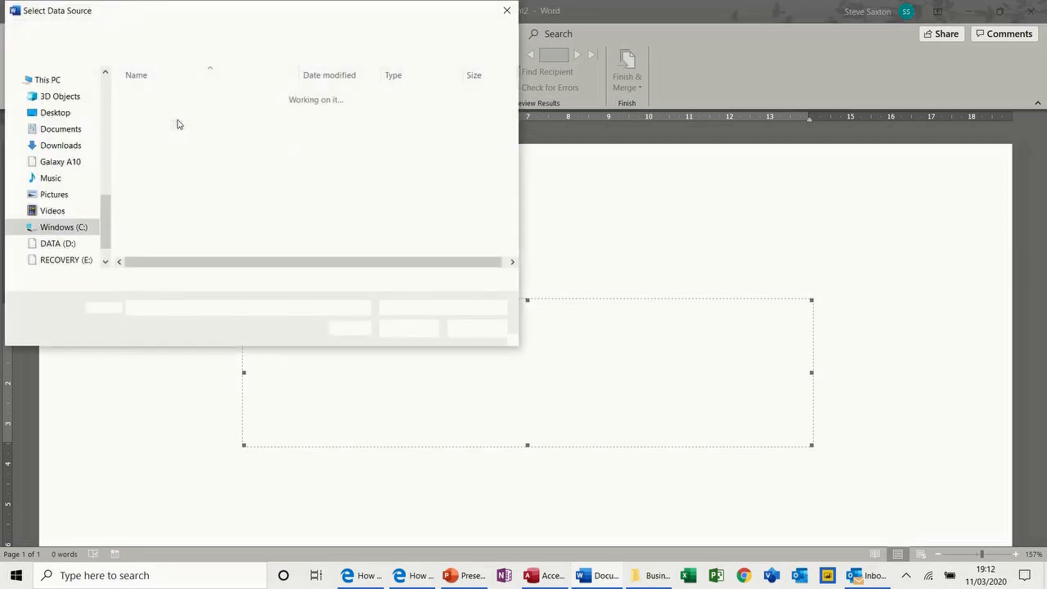
{"action": "left_click_drag", "start_coordinate": [108, 219], "coordinate": [108, 154]}
{"action": "left_click", "coordinate": [72, 147]}
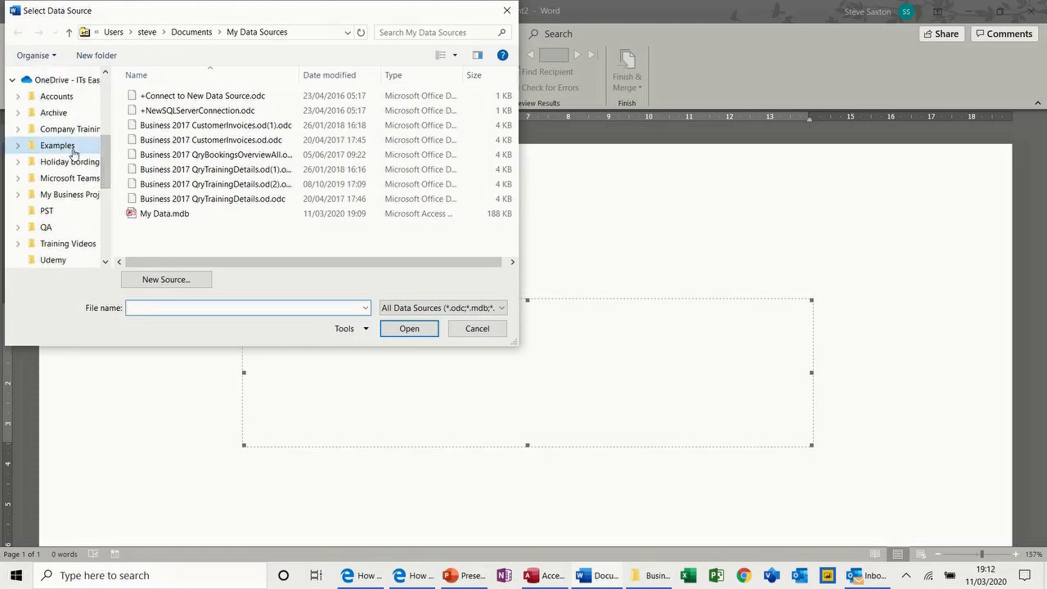
{"action": "double_click", "coordinate": [157, 125]}
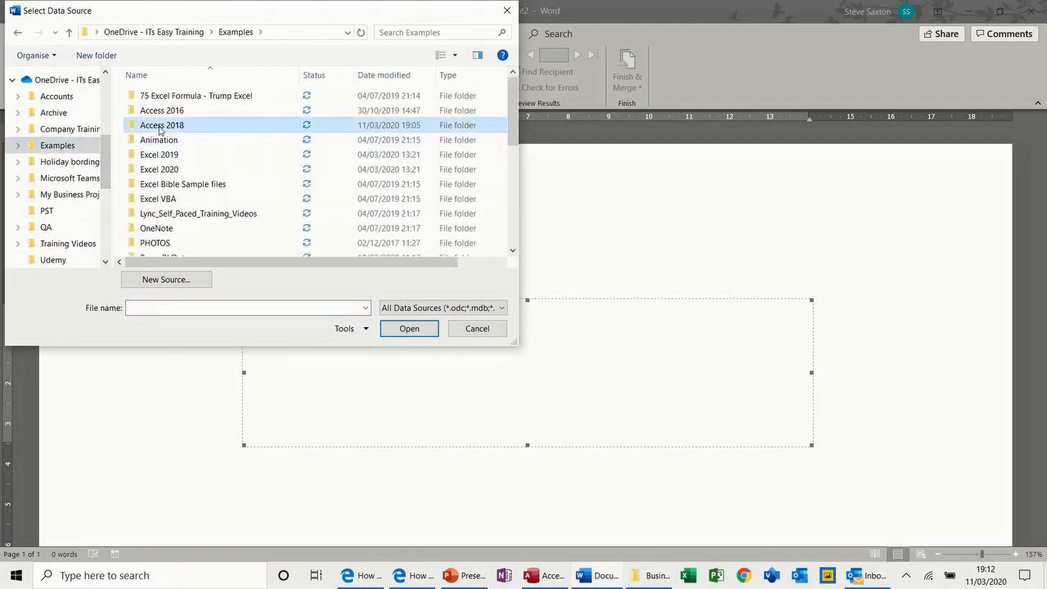
{"action": "double_click", "coordinate": [166, 155]}
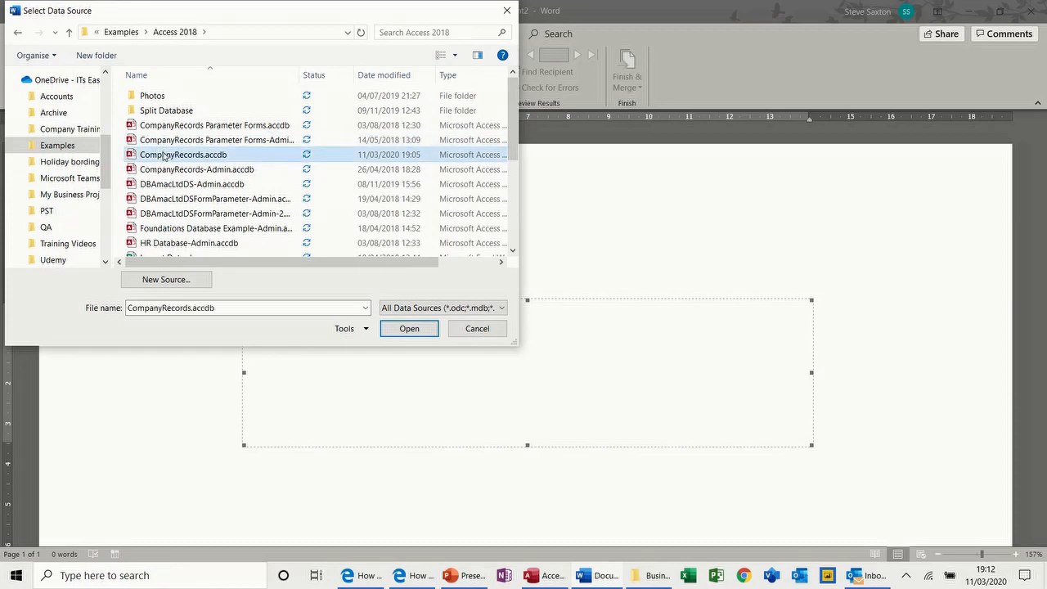
{"action": "mouse_move", "coordinate": [459, 204]}
{"action": "left_mouse_down"}
{"action": "mouse_move", "coordinate": [448, 201]}
{"action": "mouse_move", "coordinate": [453, 187]}
{"action": "left_mouse_up"}
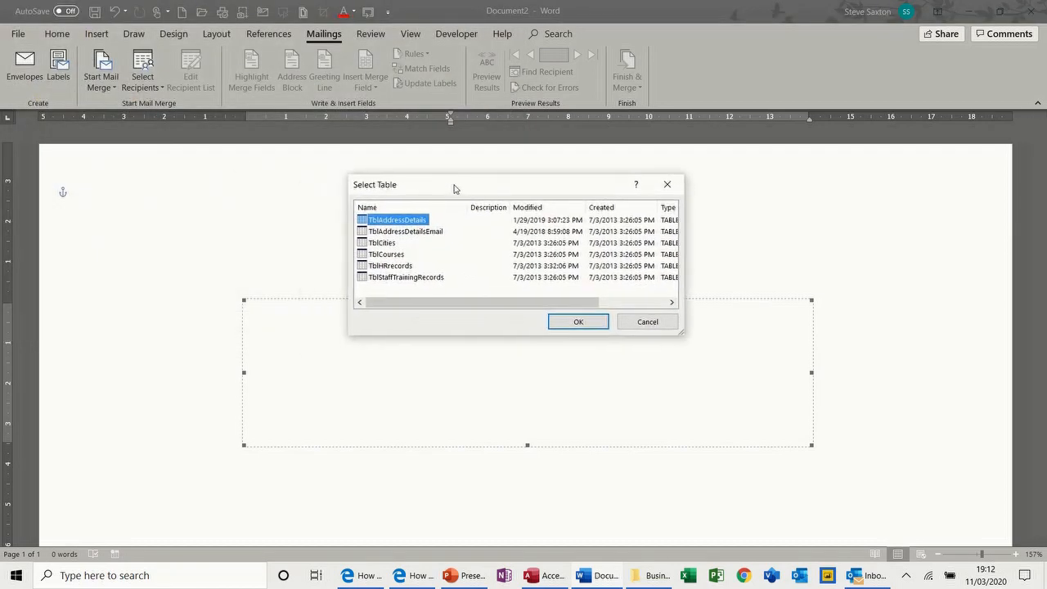
{"action": "double_click", "coordinate": [363, 220]}
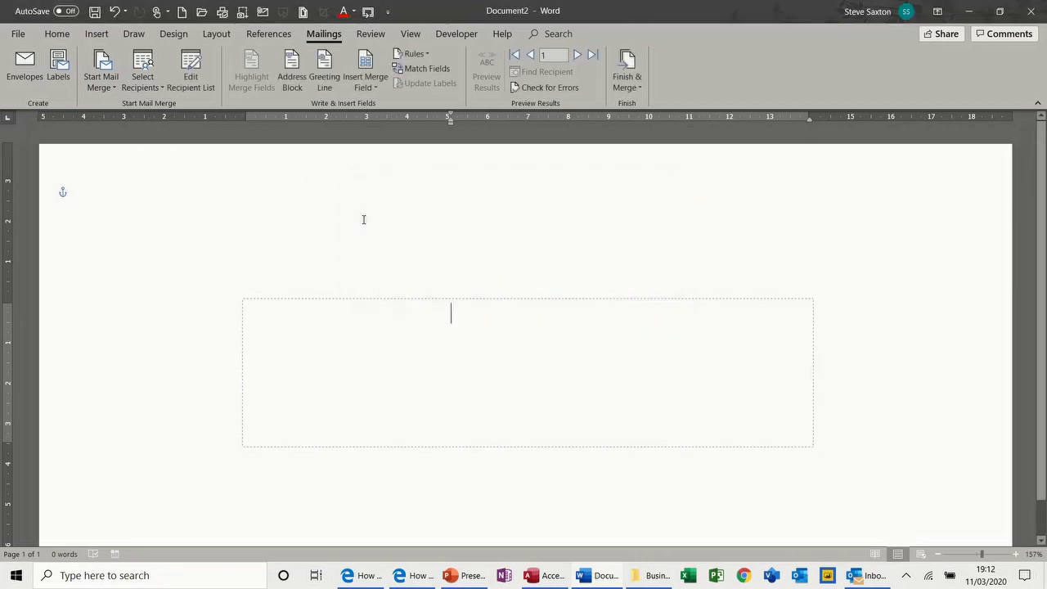
{"action": "left_click", "coordinate": [195, 82]}
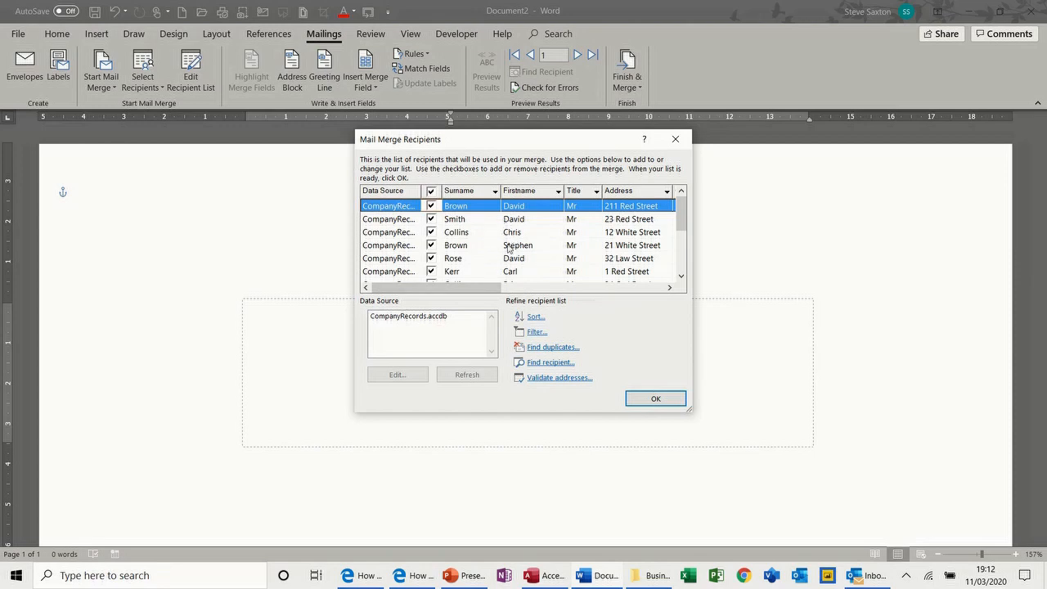
{"action": "left_click", "coordinate": [643, 398]}
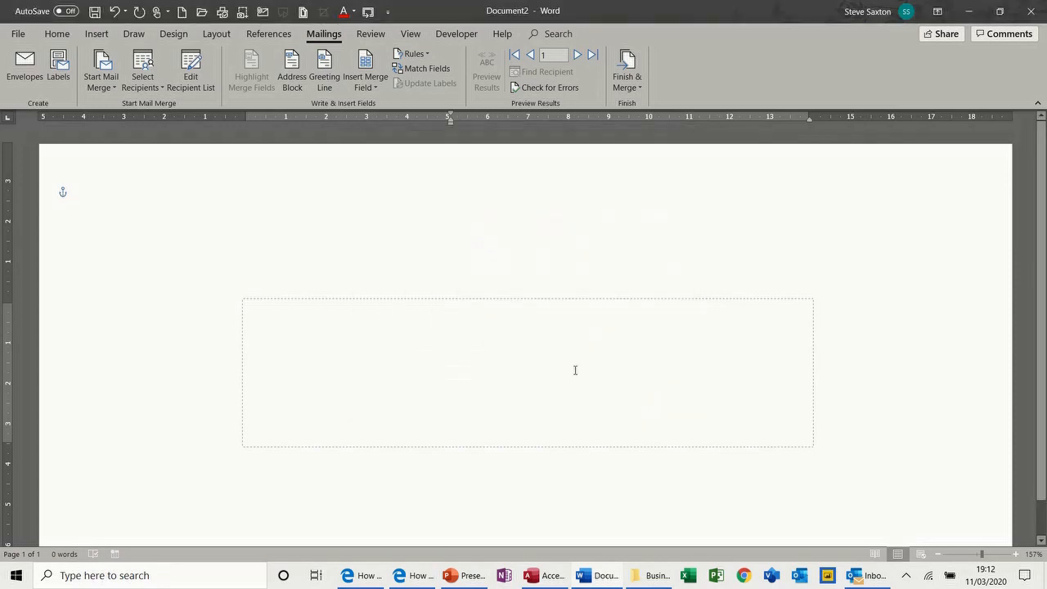
Insert the address block, preview three recipients' envelopes, and choose Edit Individual Documents
{"action": "left_click", "coordinate": [292, 73]}
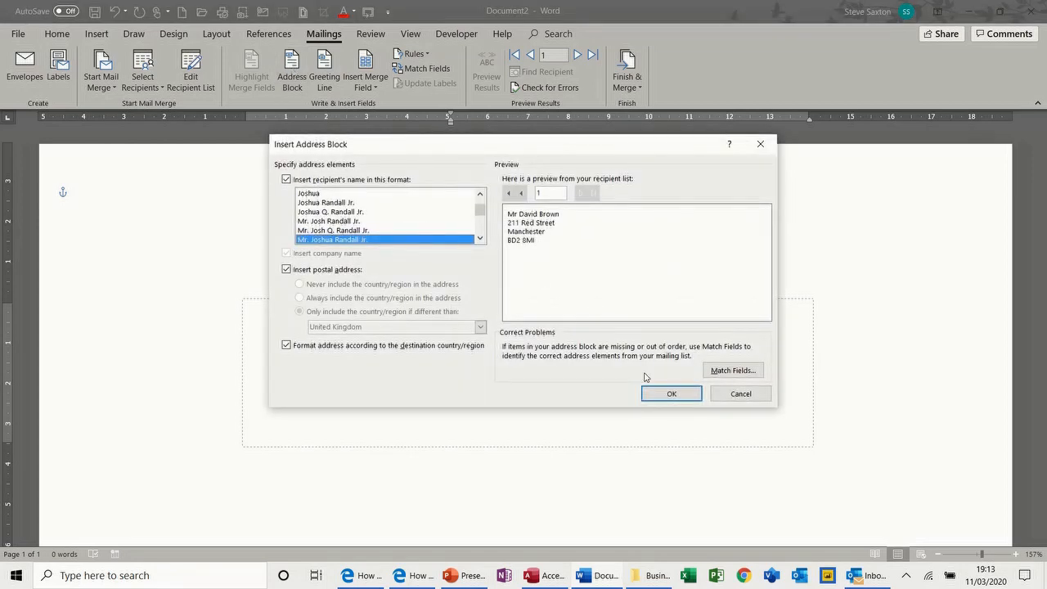
{"action": "left_click", "coordinate": [659, 393]}
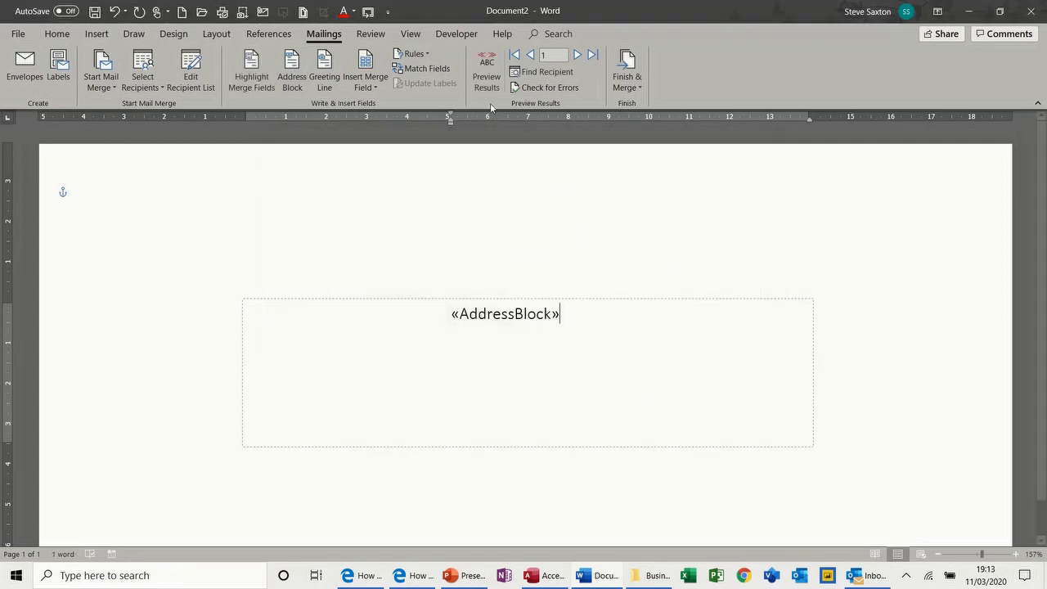
{"action": "left_click", "coordinate": [487, 79]}
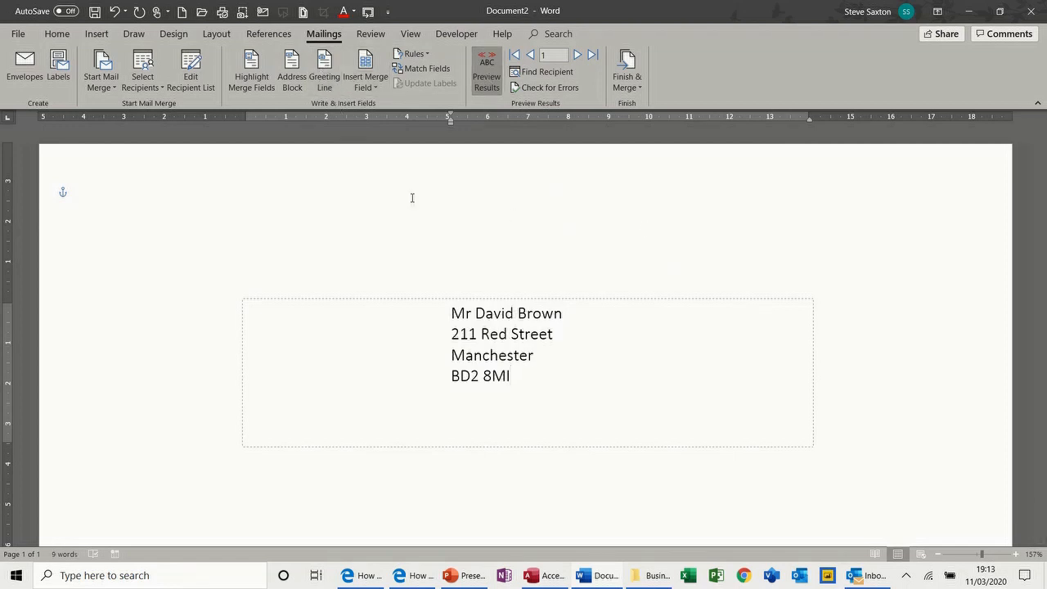
{"action": "left_click", "coordinate": [576, 55]}
{"action": "left_click", "coordinate": [577, 55]}
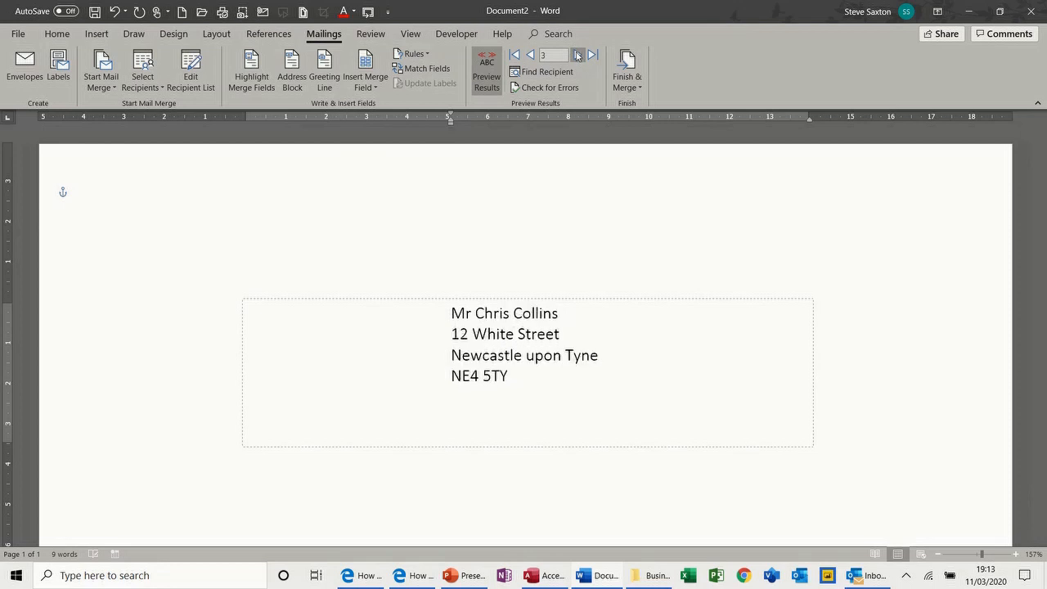
{"action": "left_click", "coordinate": [627, 87]}
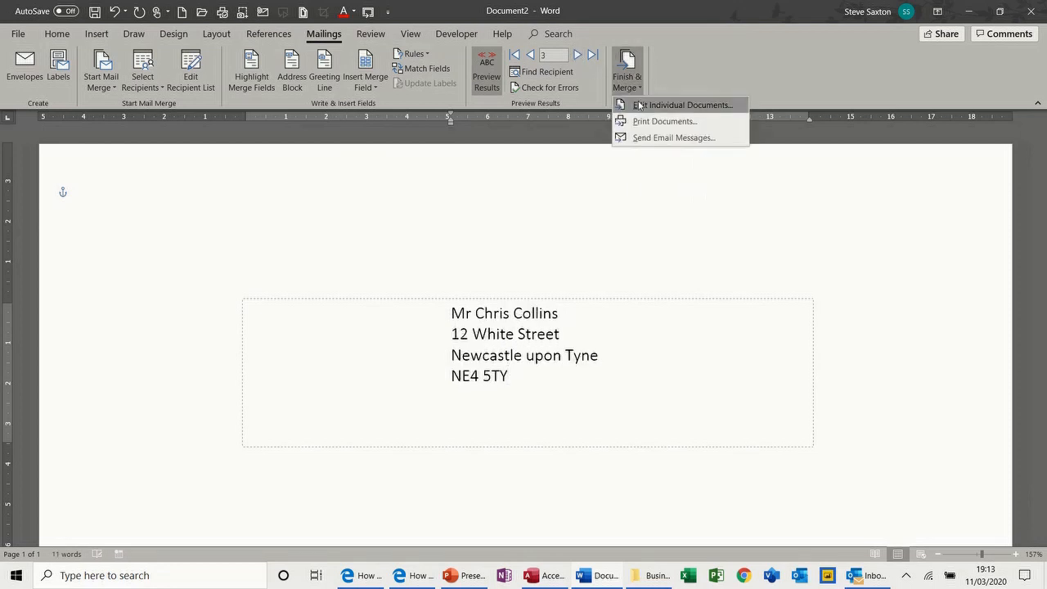
{"action": "left_click", "coordinate": [639, 104]}
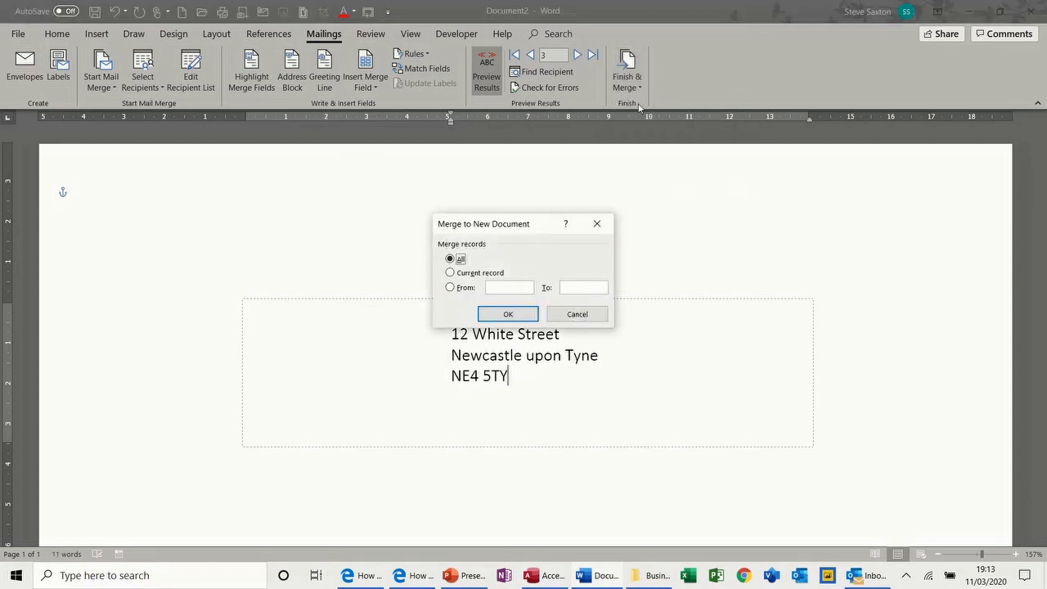
Merge all records into Envelopes2 and zoom out to show envelopes two across
{"action": "left_click", "coordinate": [506, 314]}
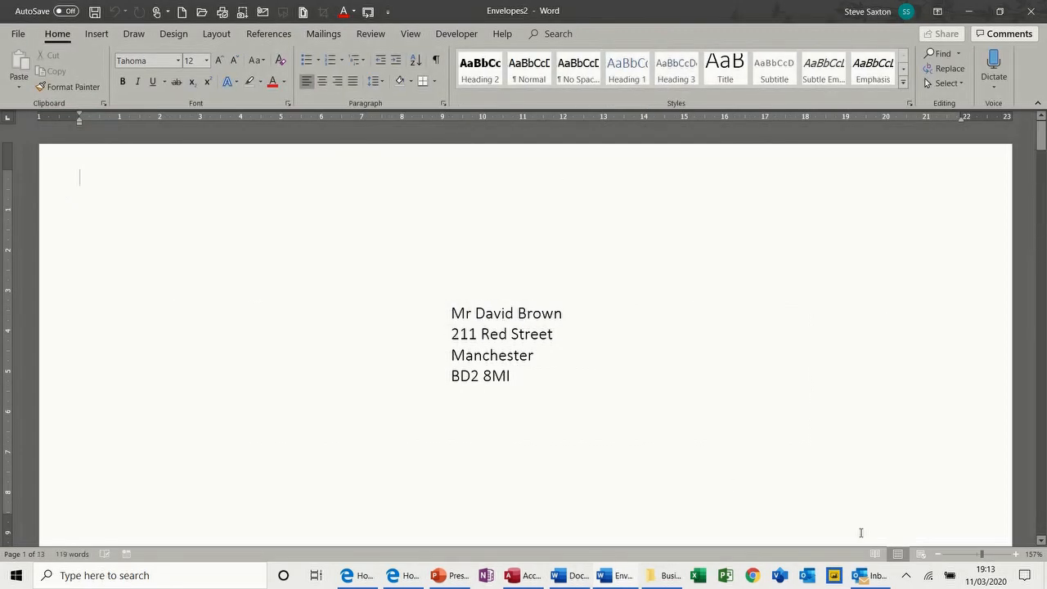
{"action": "left_click", "coordinate": [937, 558]}
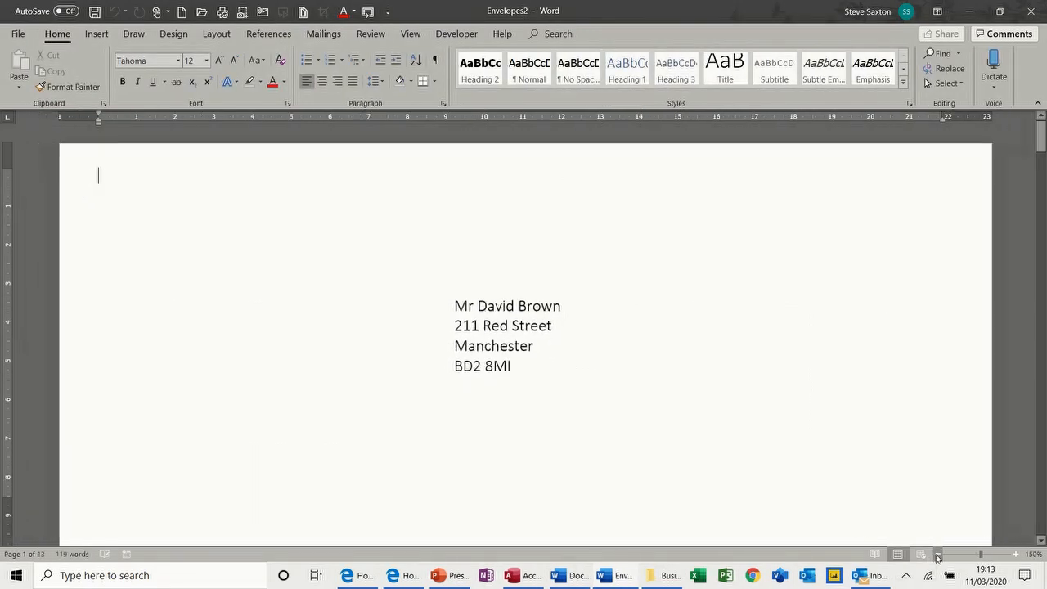
{"action": "left_click", "coordinate": [937, 557]}
{"action": "left_click", "coordinate": [937, 558]}
{"action": "left_click", "coordinate": [938, 558]}
{"action": "left_click", "coordinate": [938, 557]}
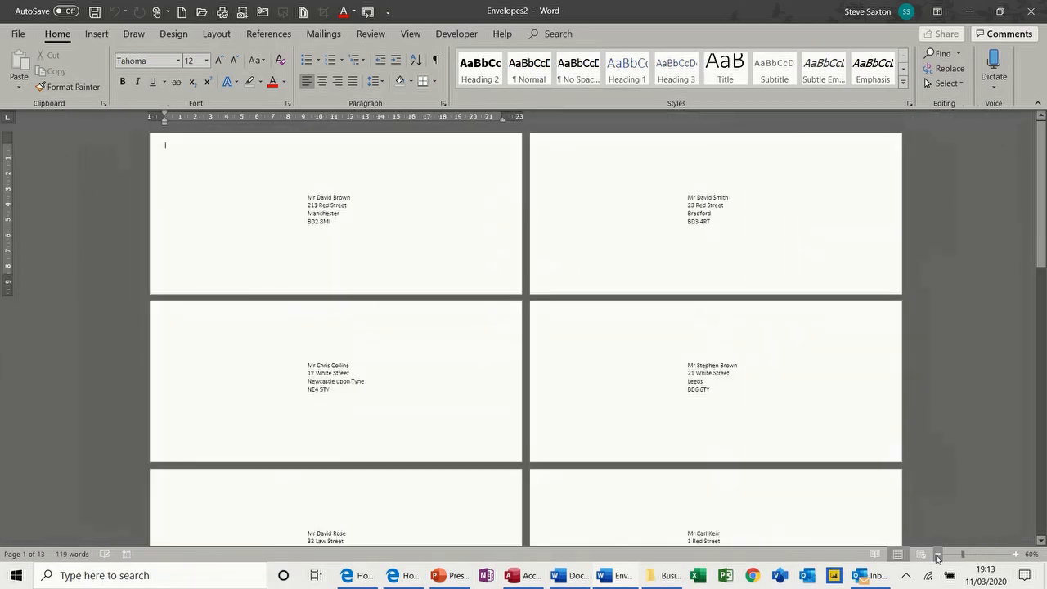
Close the merged envelopes and the envelope document without saving, then start a blank document
{"action": "key", "text": "ctrl+w"}
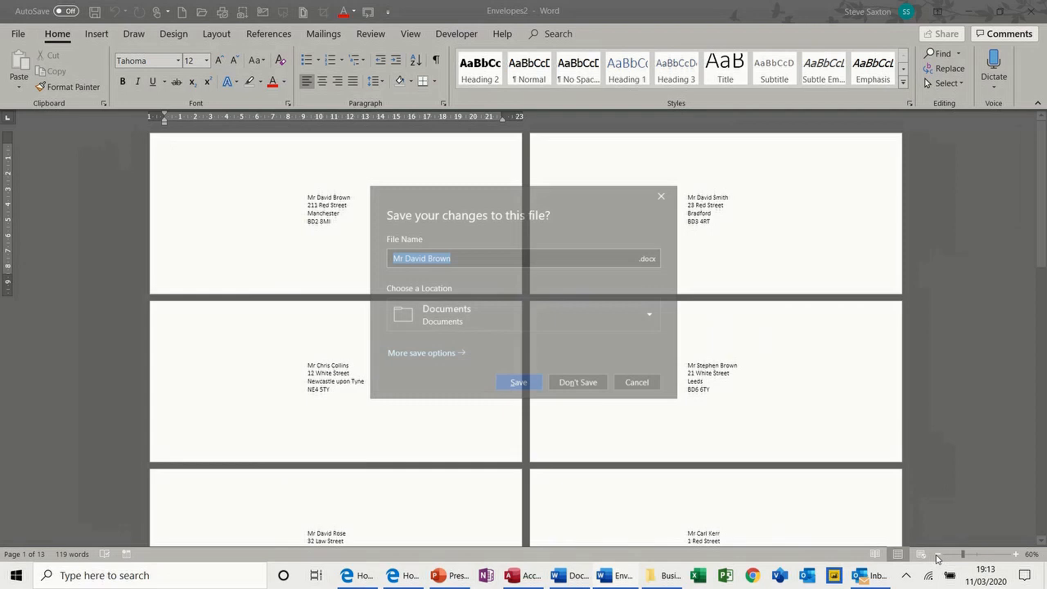
{"action": "left_click", "coordinate": [579, 383]}
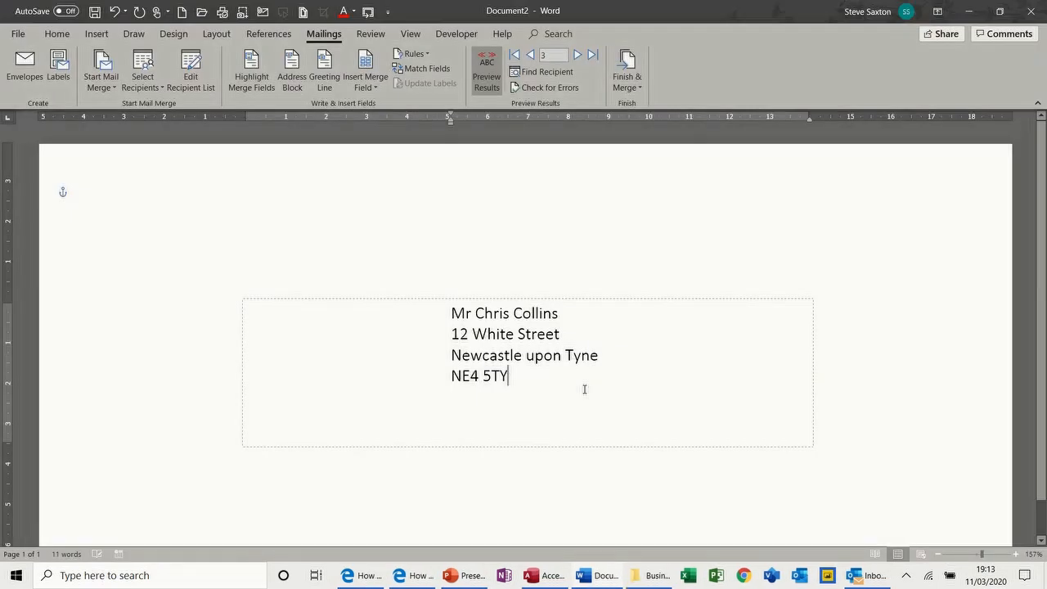
{"action": "key", "text": "ctrl+w"}
{"action": "left_click", "coordinate": [581, 384]}
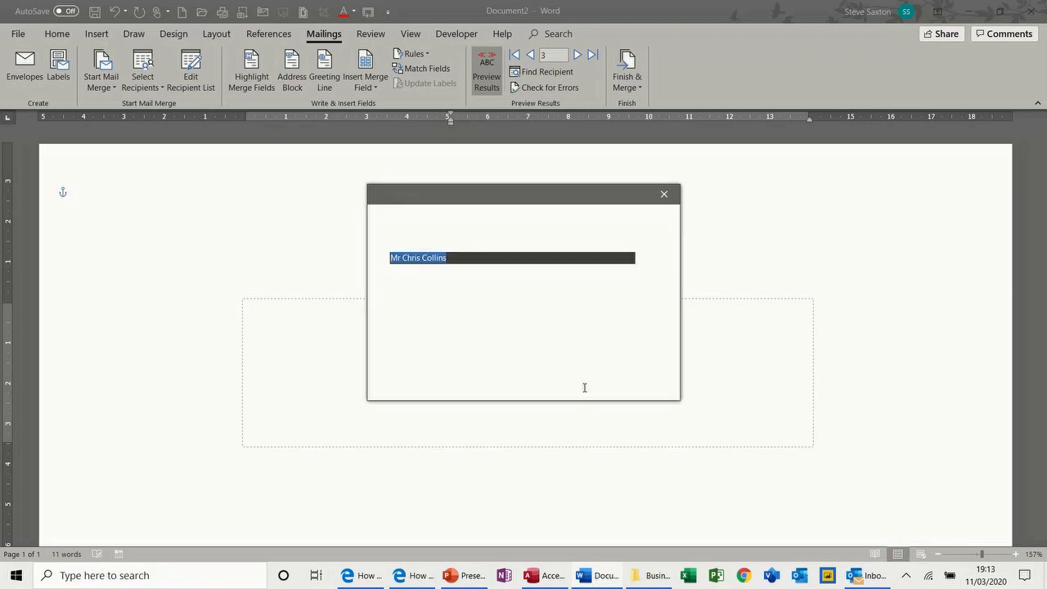
{"action": "key", "text": "ctrl+n"}
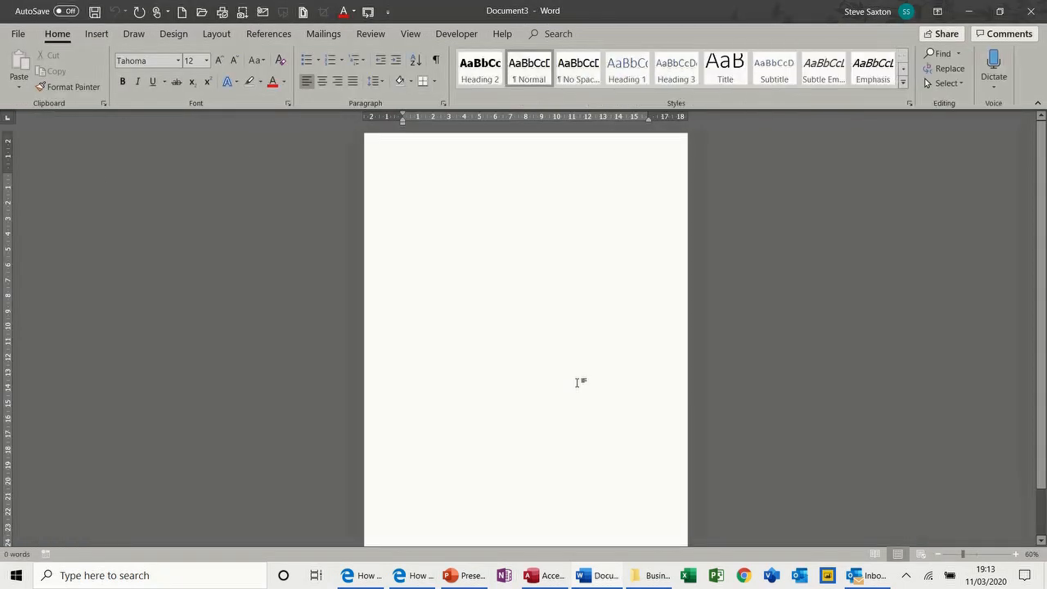
Start a Labels mail merge from the Mailings tab
{"action": "left_click", "coordinate": [323, 33]}
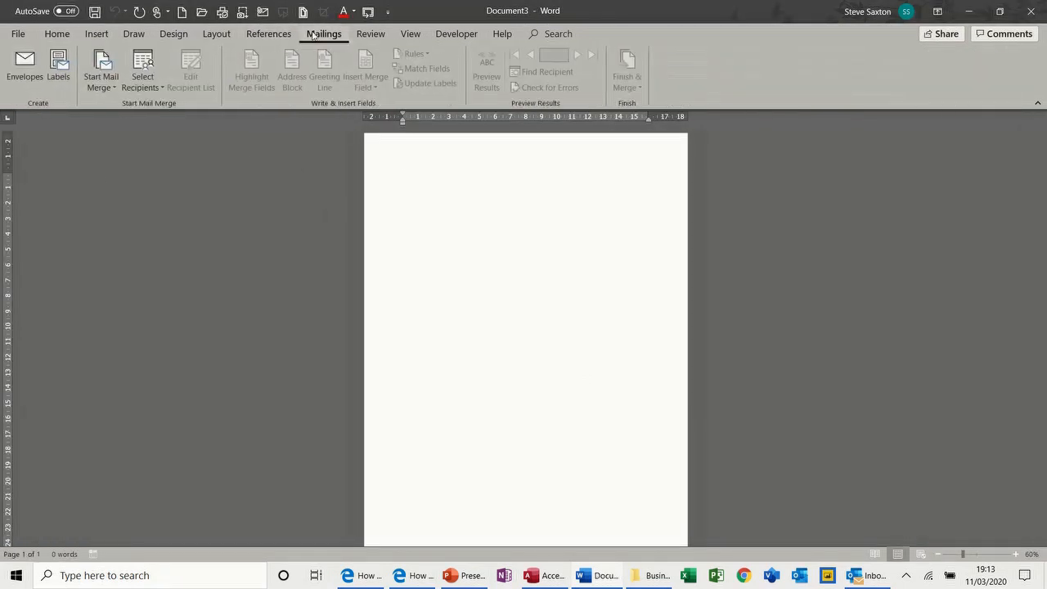
{"action": "left_click", "coordinate": [115, 89]}
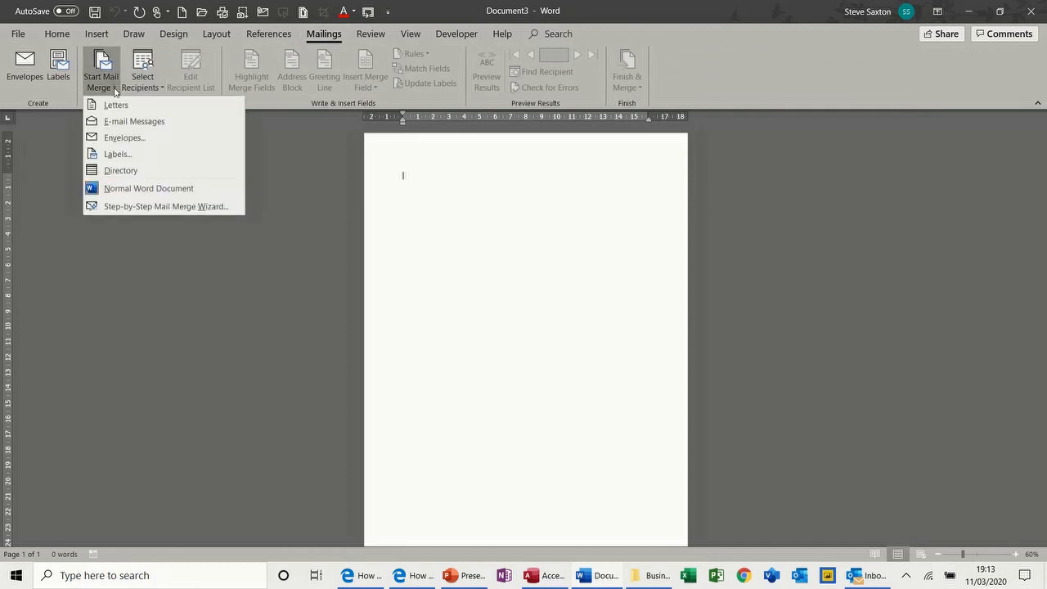
{"action": "left_click", "coordinate": [117, 155]}
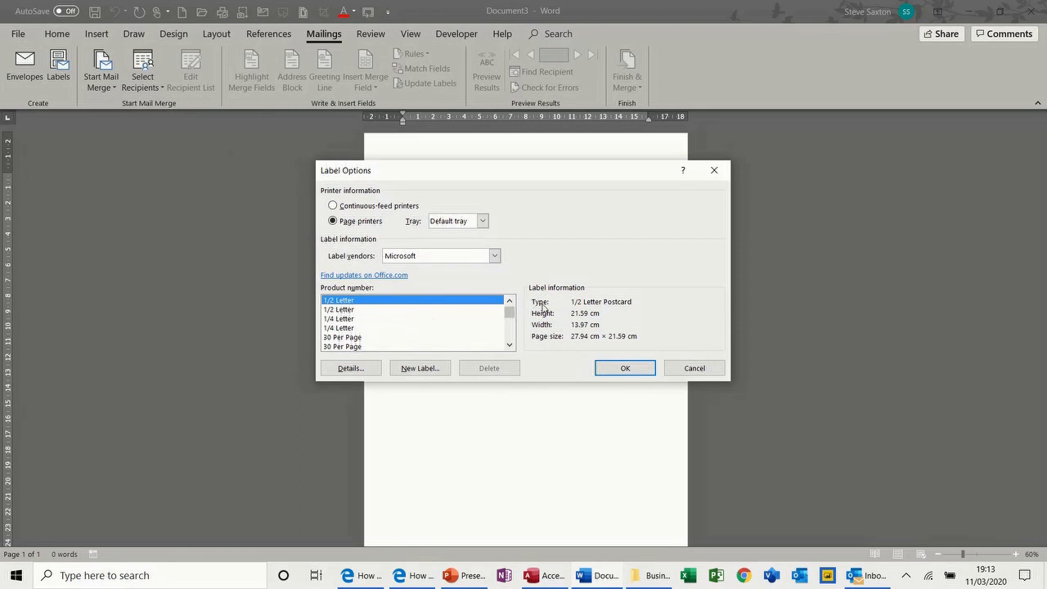
Choose vendor Avery A4/A5 and view details of product 01812061 (2.88 × 9 cm labels)
{"action": "left_click", "coordinate": [494, 256]}
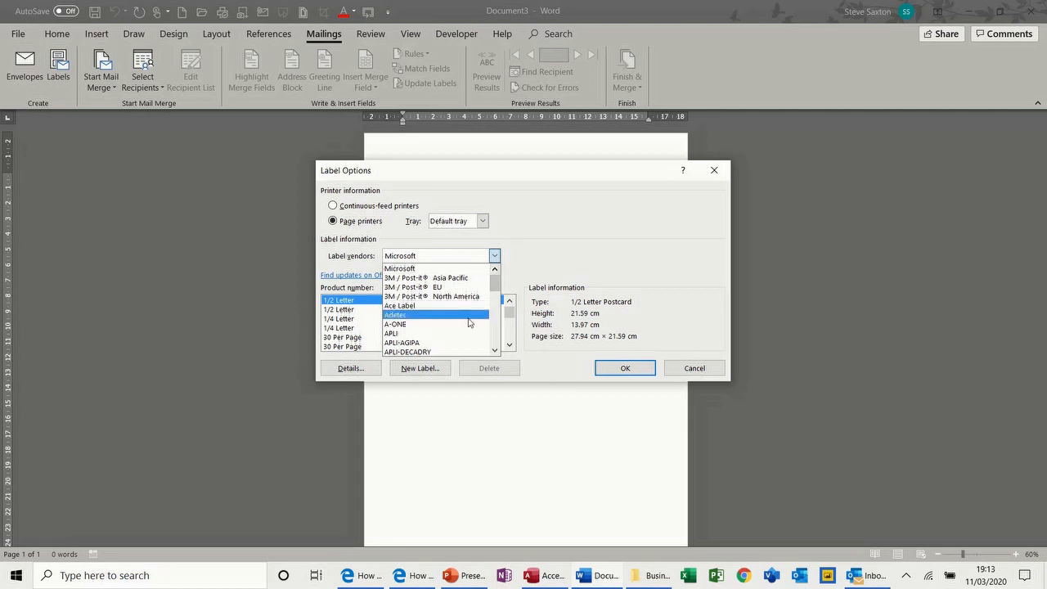
{"action": "left_click", "coordinate": [495, 350]}
{"action": "left_click", "coordinate": [495, 350]}
{"action": "left_click", "coordinate": [495, 350]}
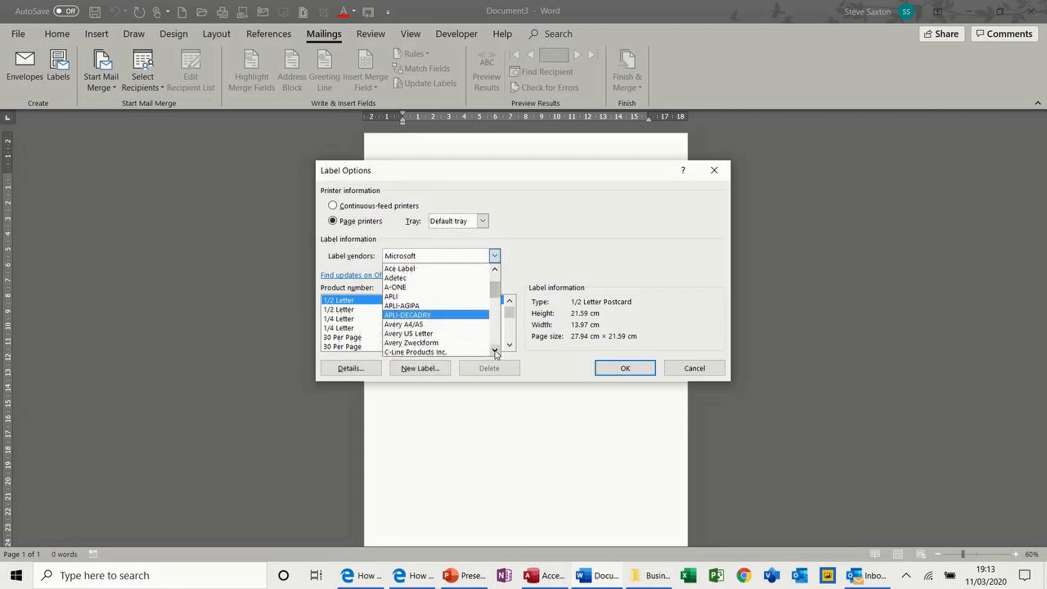
{"action": "left_click", "coordinate": [453, 328]}
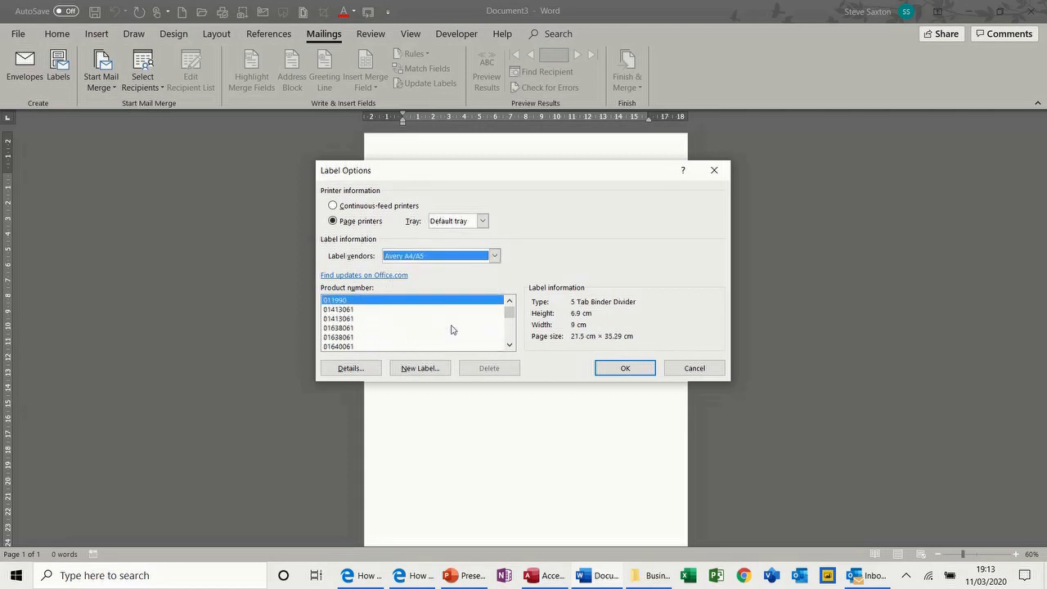
{"action": "left_click", "coordinate": [509, 344]}
{"action": "left_click", "coordinate": [509, 345]}
{"action": "left_click", "coordinate": [508, 346]}
{"action": "left_click", "coordinate": [509, 346]}
{"action": "left_click", "coordinate": [344, 319]}
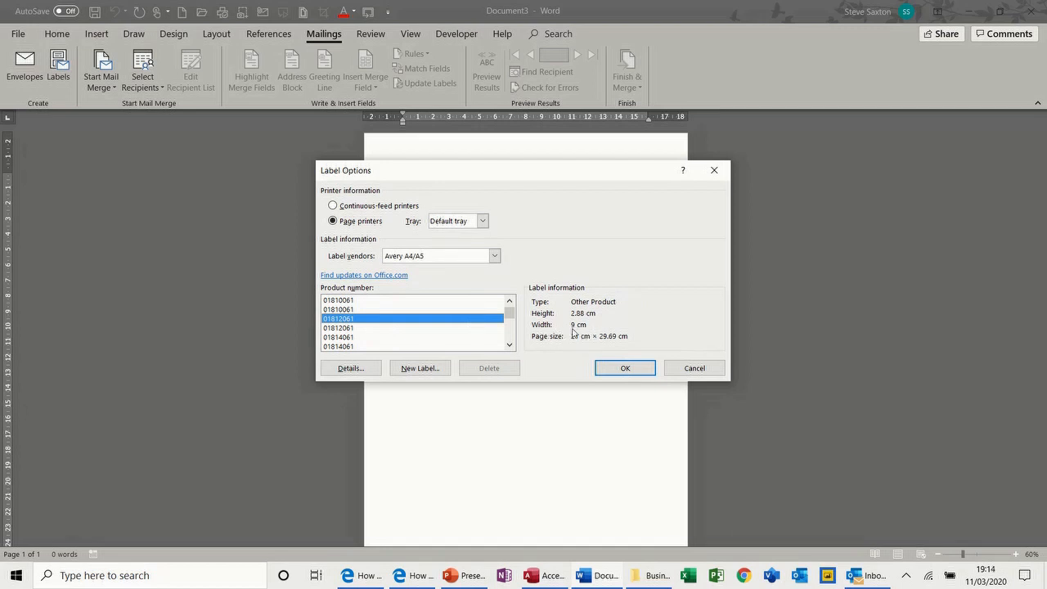
{"action": "left_click", "coordinate": [355, 368]}
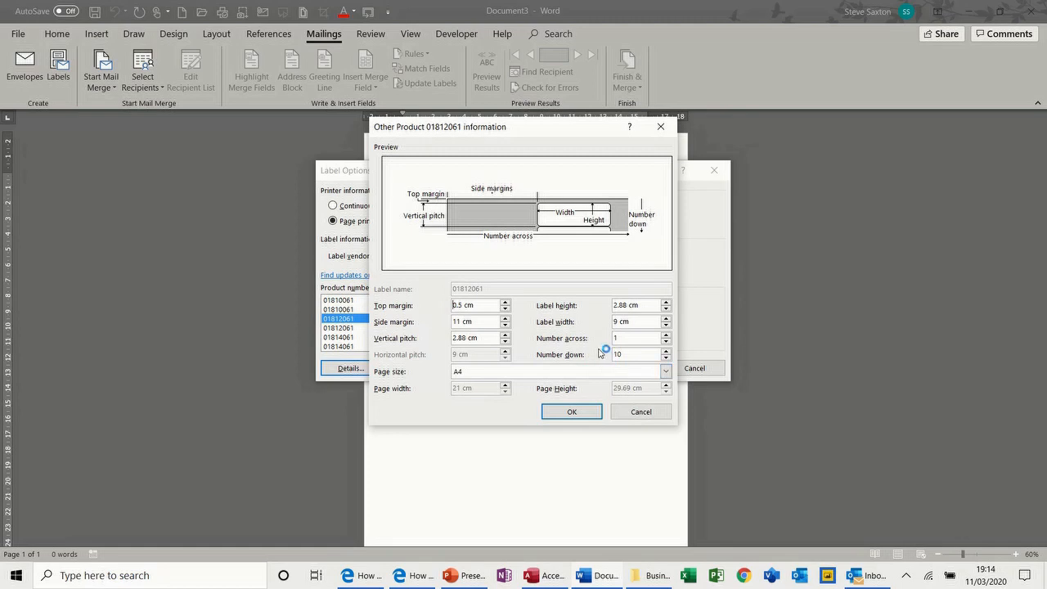
Scroll the Avery A4/A5 products and check the L7101 ID label measurements
{"action": "left_click", "coordinate": [634, 412]}
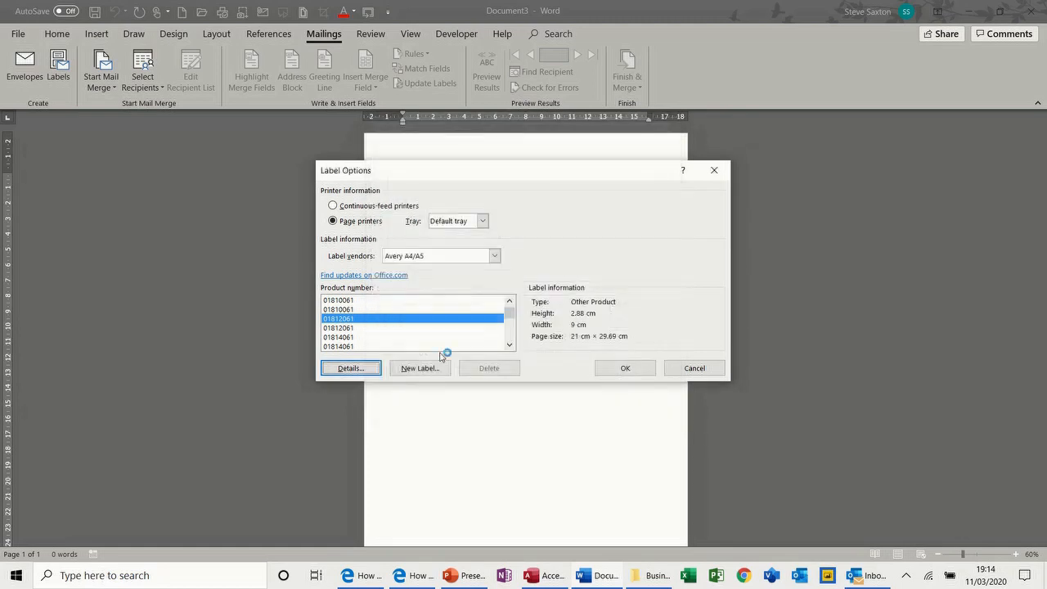
{"action": "left_click", "coordinate": [510, 344]}
{"action": "left_click", "coordinate": [510, 344]}
{"action": "left_click", "coordinate": [509, 345]}
{"action": "left_click_drag", "start_coordinate": [511, 348], "coordinate": [507, 332]}
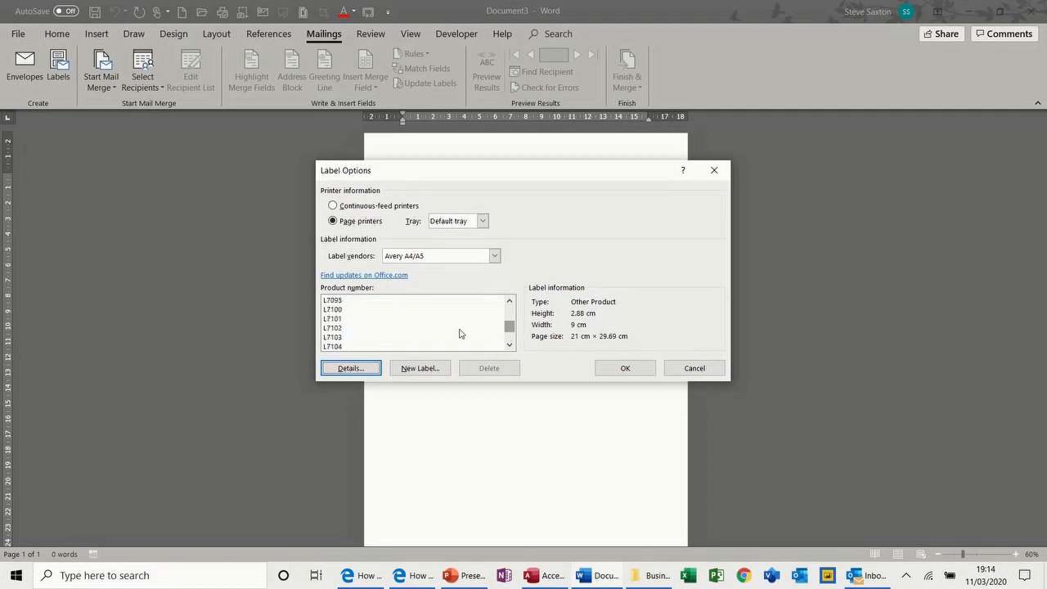
{"action": "left_click", "coordinate": [329, 322]}
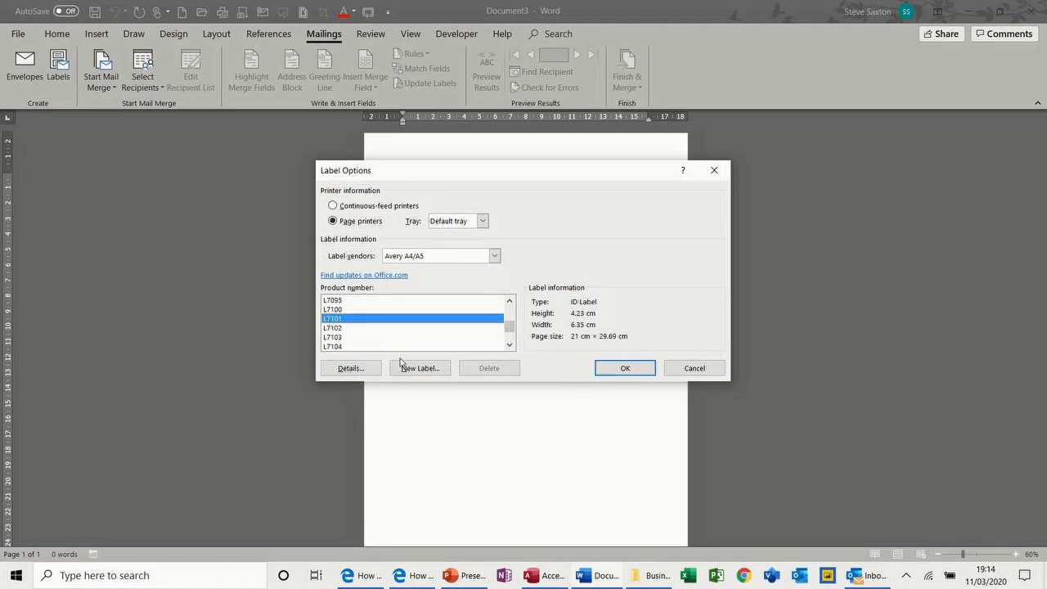
{"action": "left_click", "coordinate": [350, 368]}
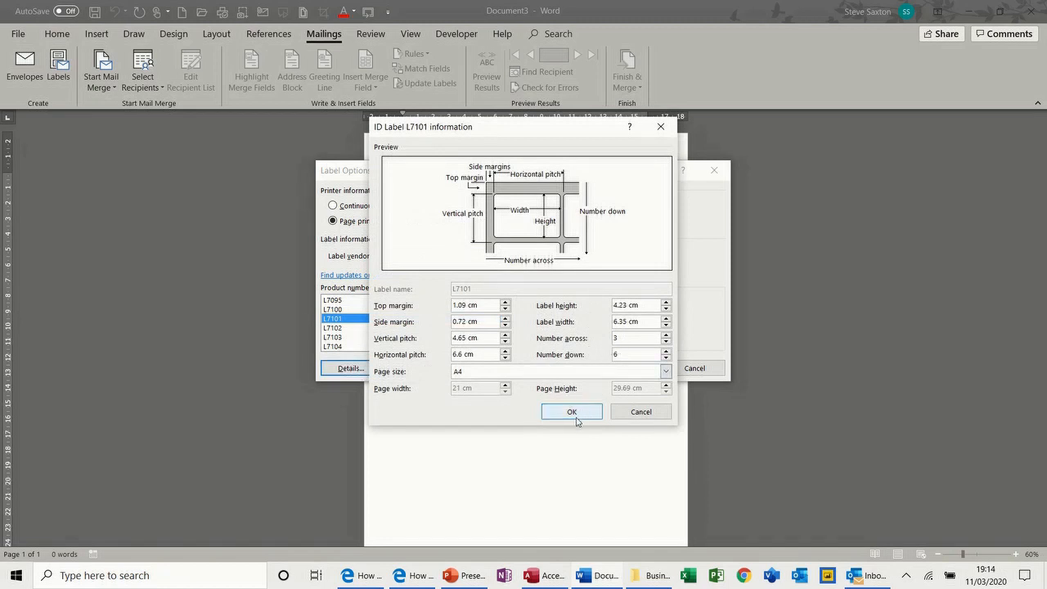
{"action": "left_click", "coordinate": [635, 411]}
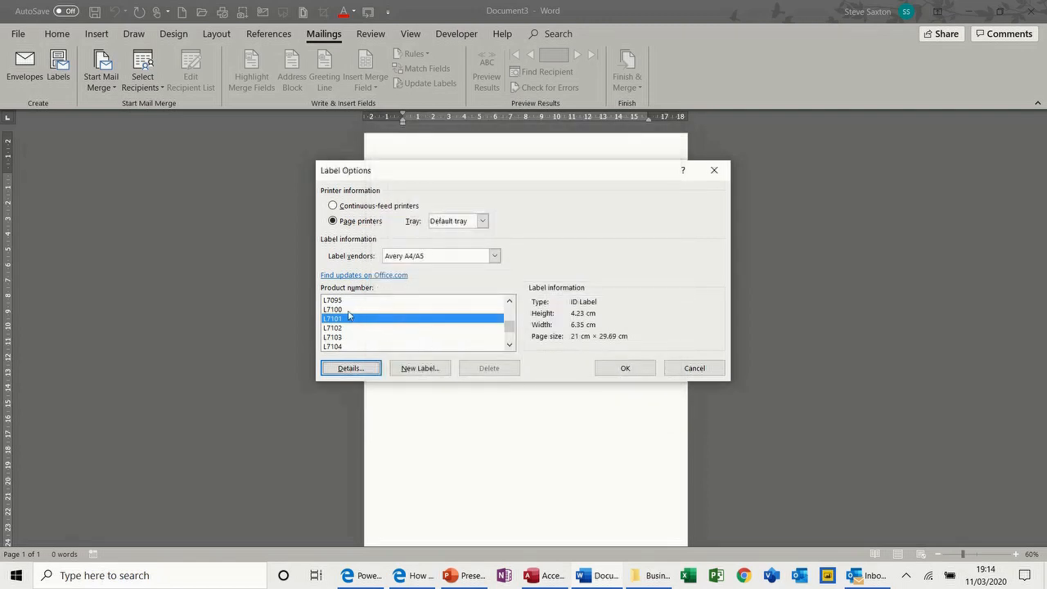
Compare L7104 and L7100 details, then apply L7101 labels, three across and six down
{"action": "left_click", "coordinate": [343, 345]}
{"action": "left_click", "coordinate": [351, 369]}
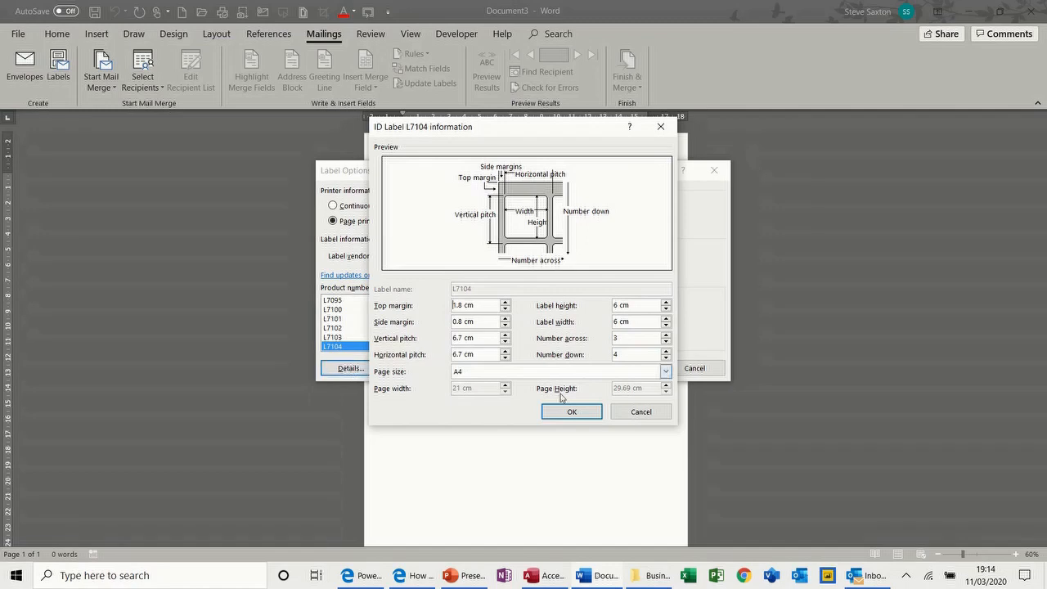
{"action": "left_click", "coordinate": [626, 416]}
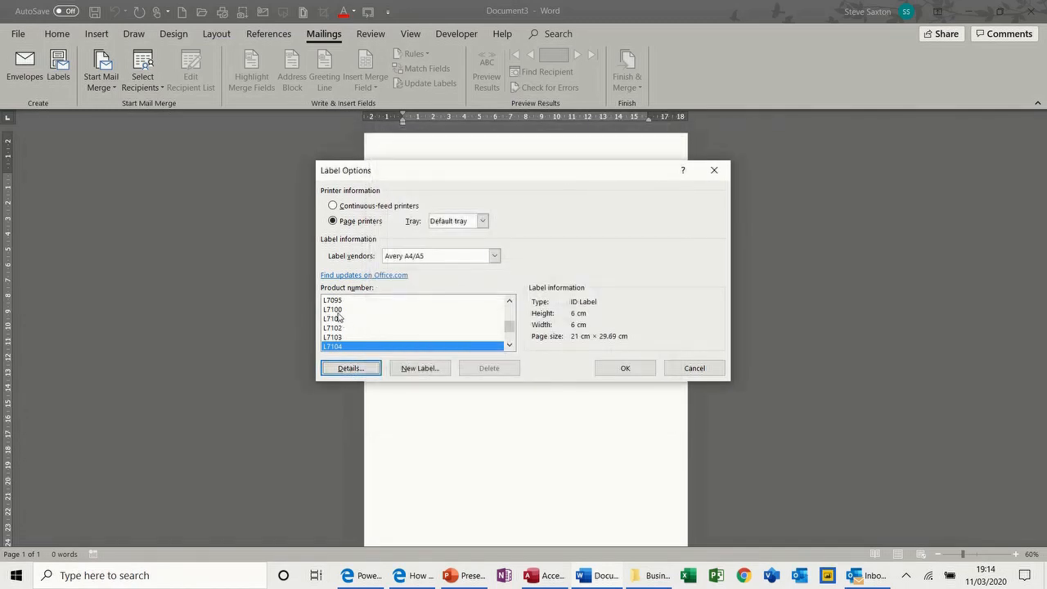
{"action": "left_click", "coordinate": [339, 310]}
{"action": "left_click", "coordinate": [363, 372]}
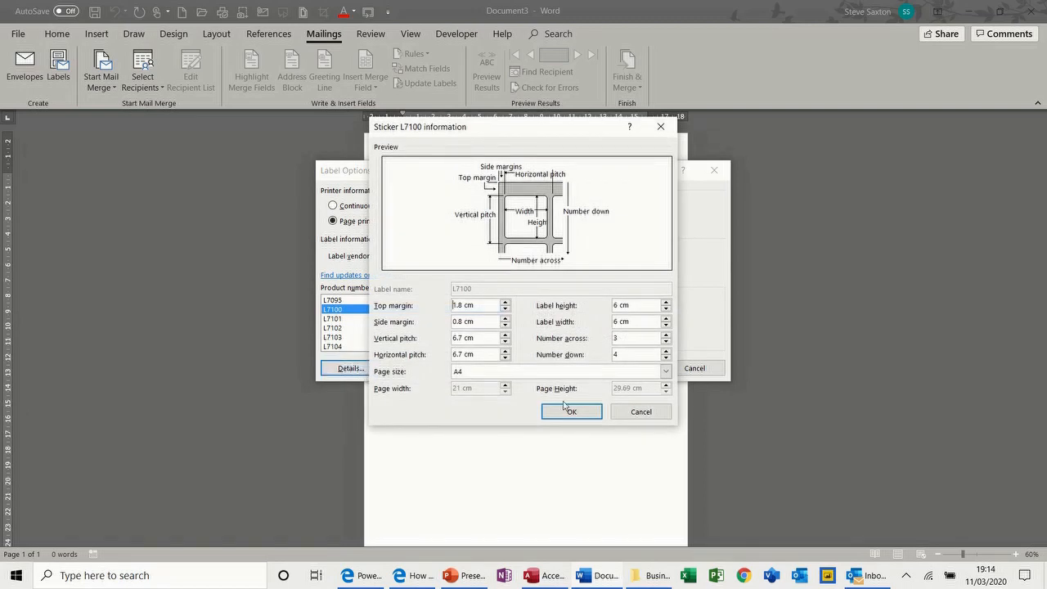
{"action": "left_click", "coordinate": [646, 413]}
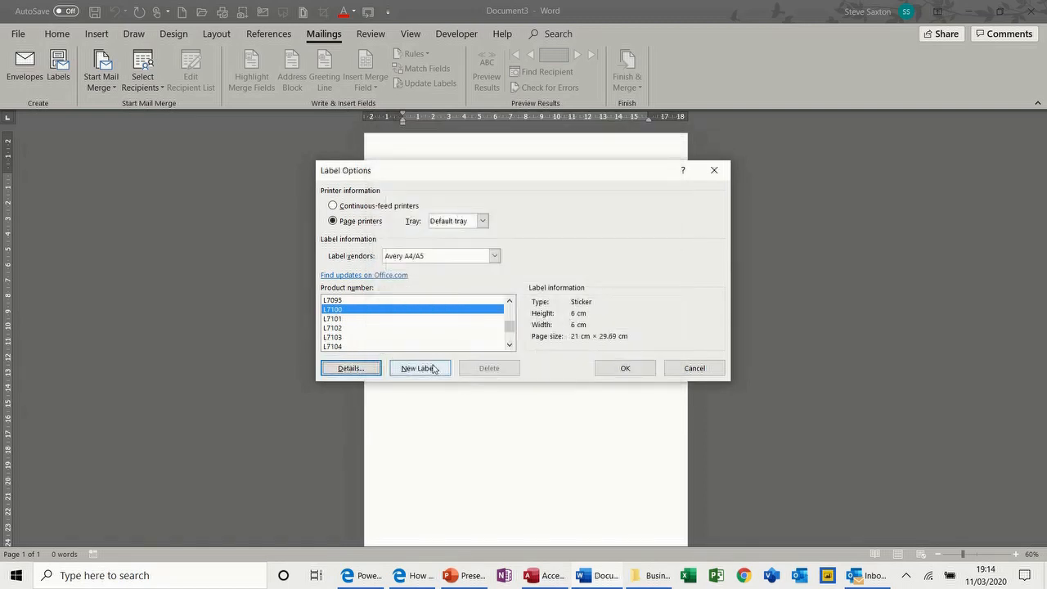
{"action": "left_click", "coordinate": [352, 319]}
{"action": "left_click", "coordinate": [361, 369]}
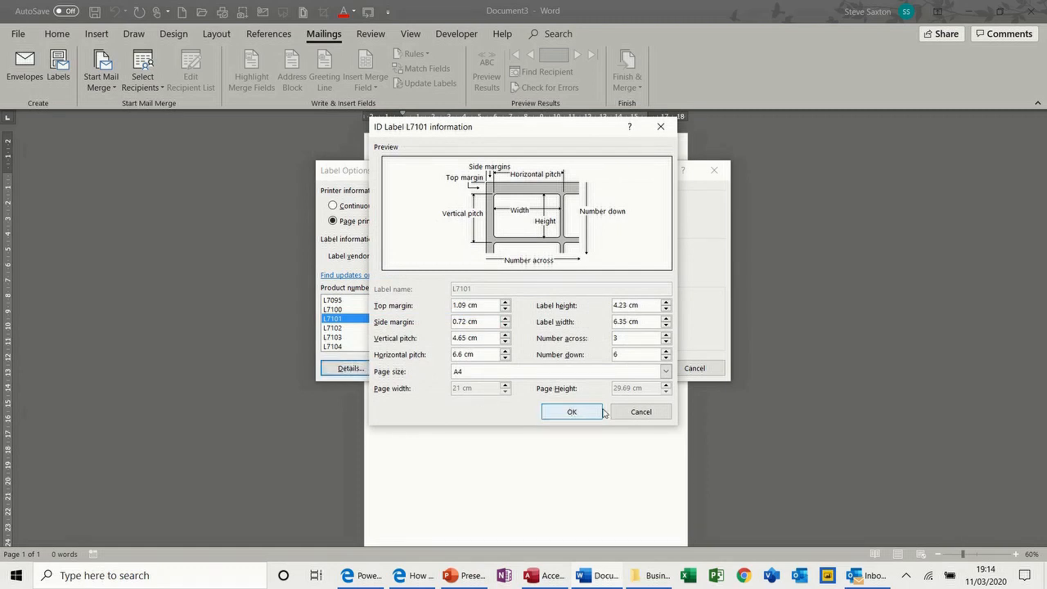
{"action": "left_click", "coordinate": [632, 415]}
{"action": "left_click", "coordinate": [620, 368]}
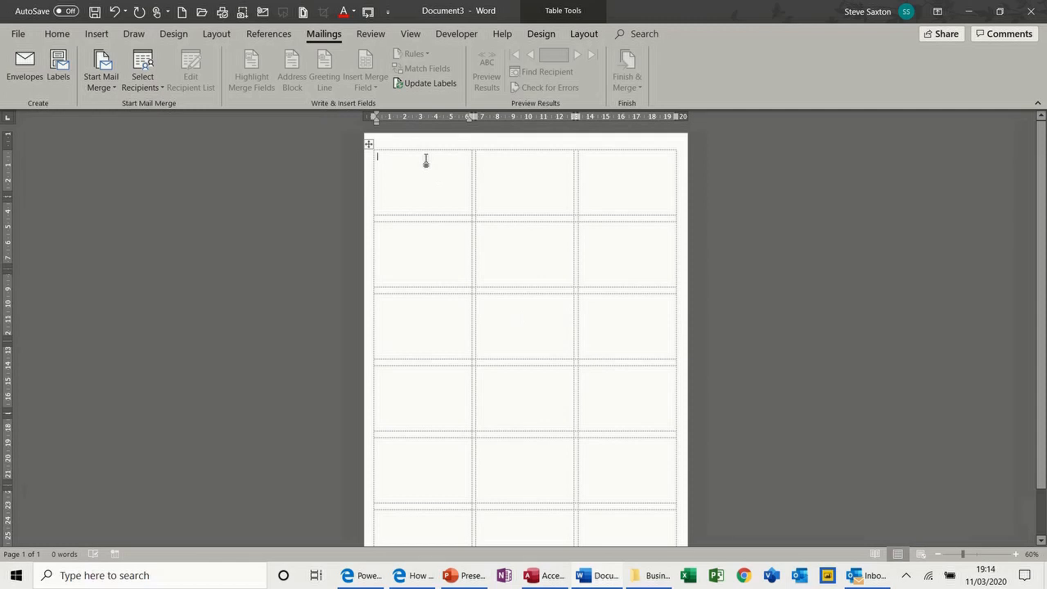
Take label recipients from the TblAddressDetails table in Access 2018 > CompanyRecords.accdb
{"action": "left_click", "coordinate": [154, 87]}
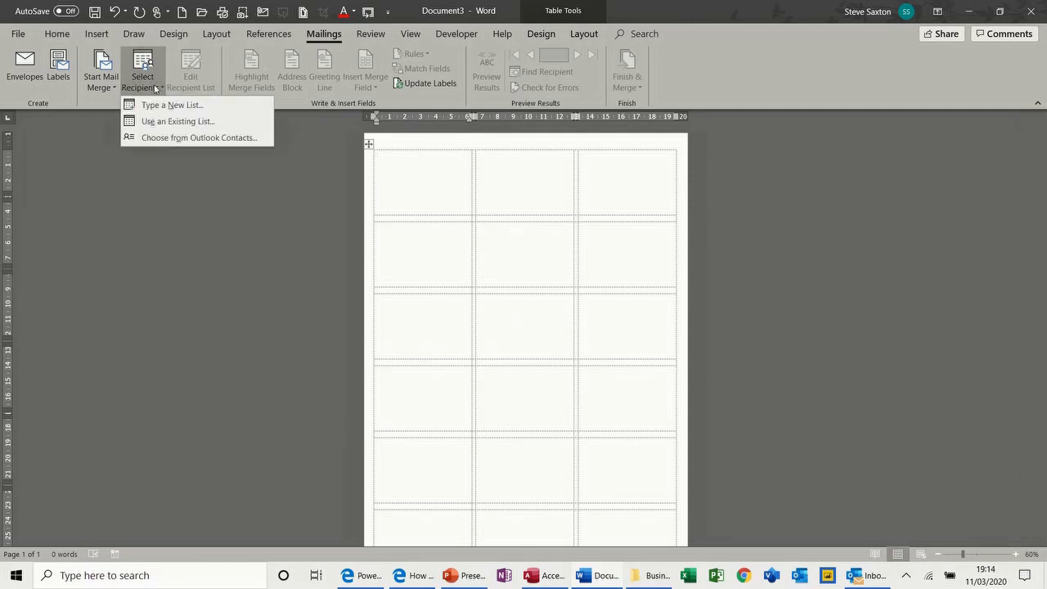
{"action": "left_click", "coordinate": [159, 121]}
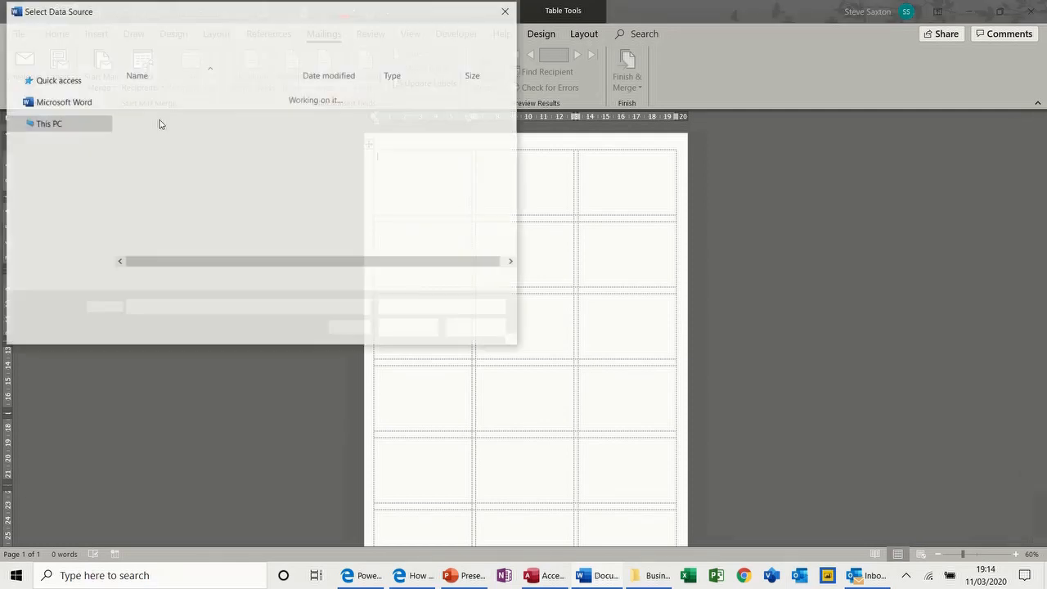
{"action": "left_click_drag", "start_coordinate": [104, 214], "coordinate": [104, 151]}
{"action": "left_click", "coordinate": [68, 201]}
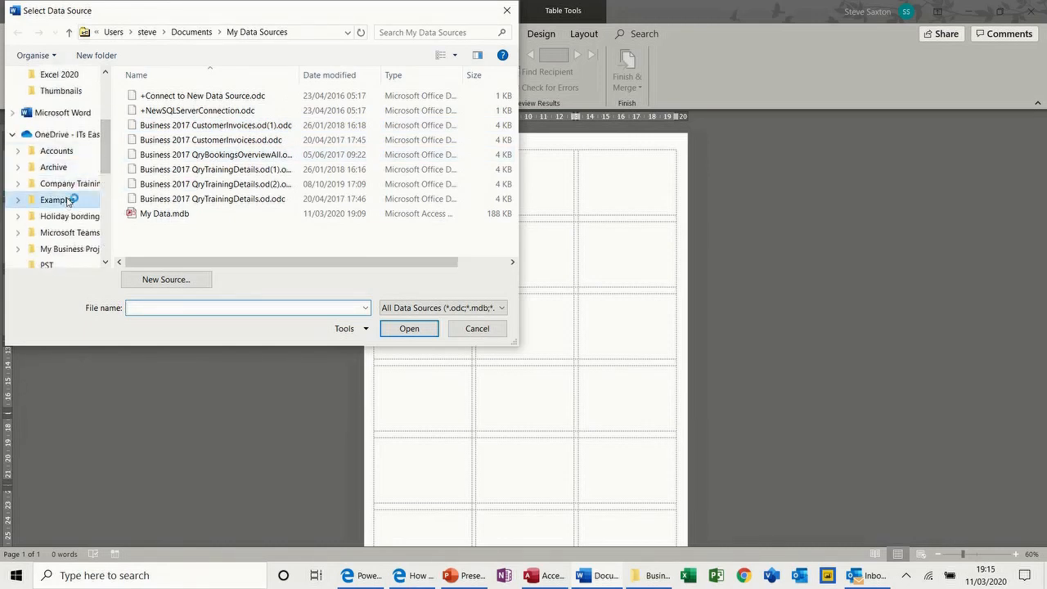
{"action": "double_click", "coordinate": [152, 126]}
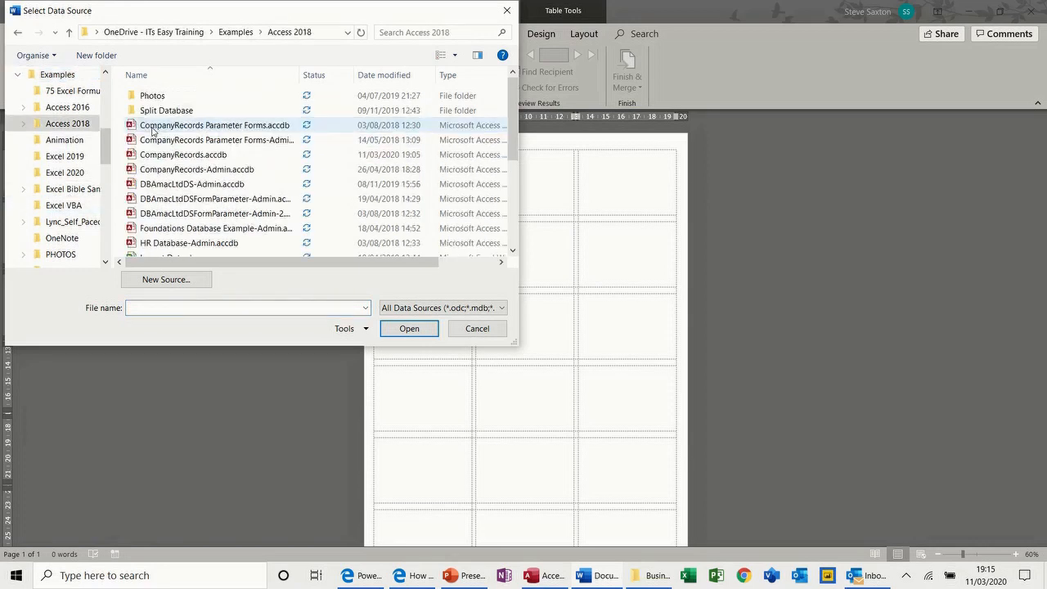
{"action": "double_click", "coordinate": [152, 155]}
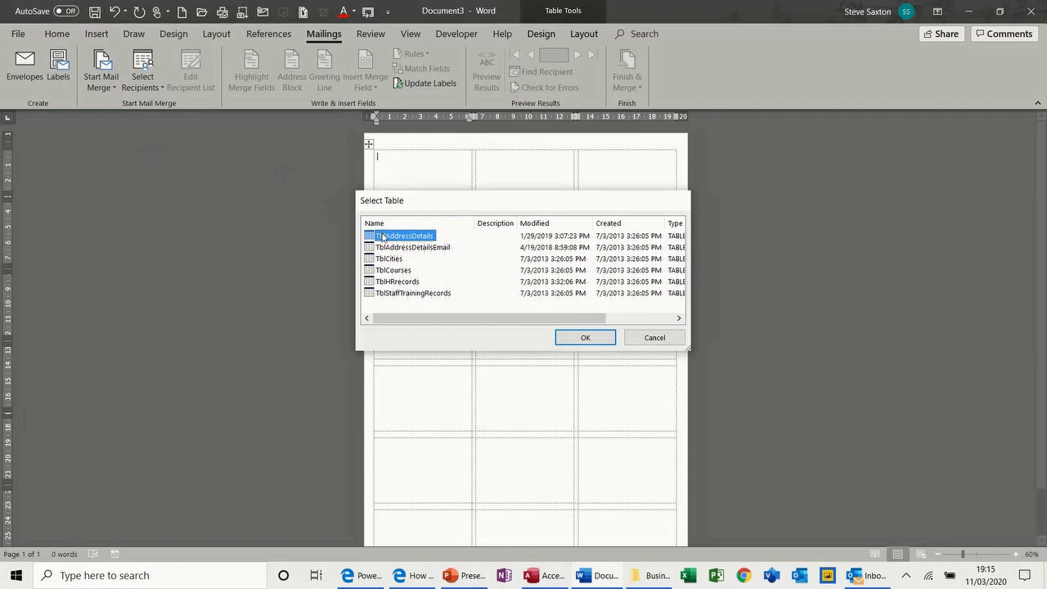
{"action": "double_click", "coordinate": [382, 236]}
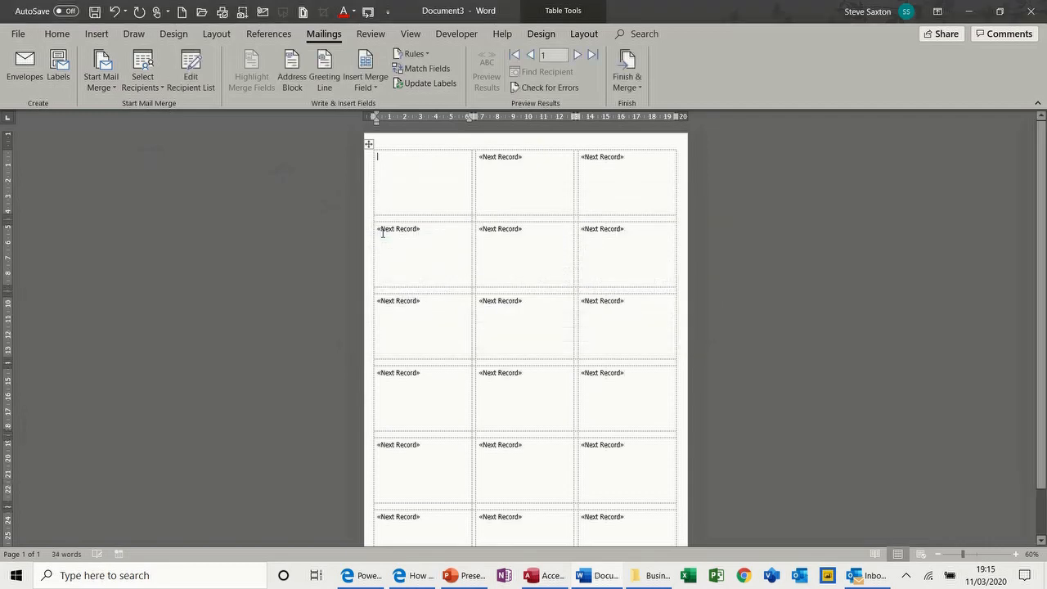
Add the address block, preview real addresses, update all labels, then close without saving
{"action": "left_click", "coordinate": [298, 79]}
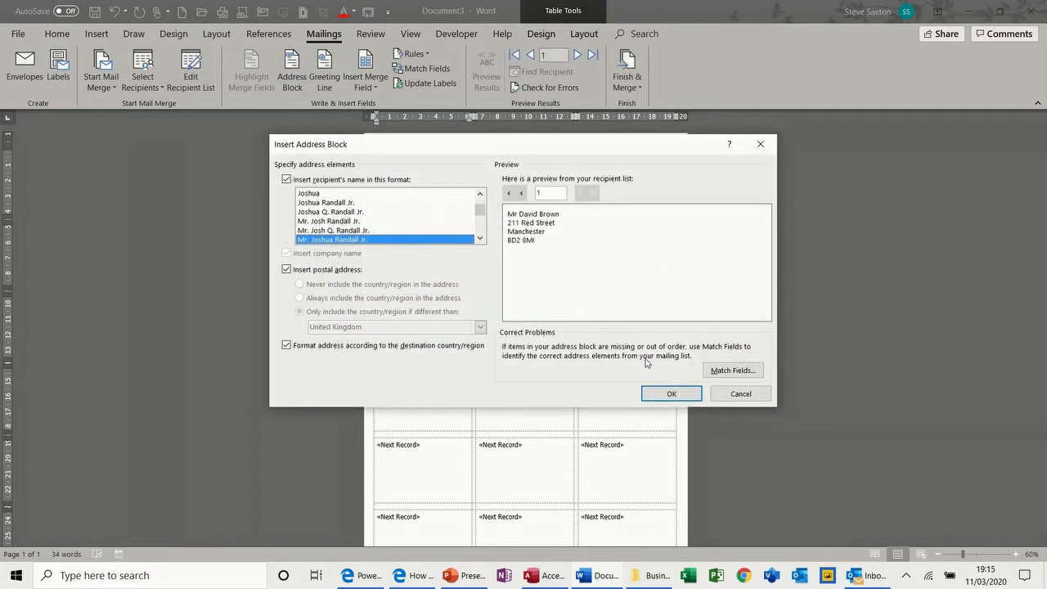
{"action": "left_click", "coordinate": [669, 393]}
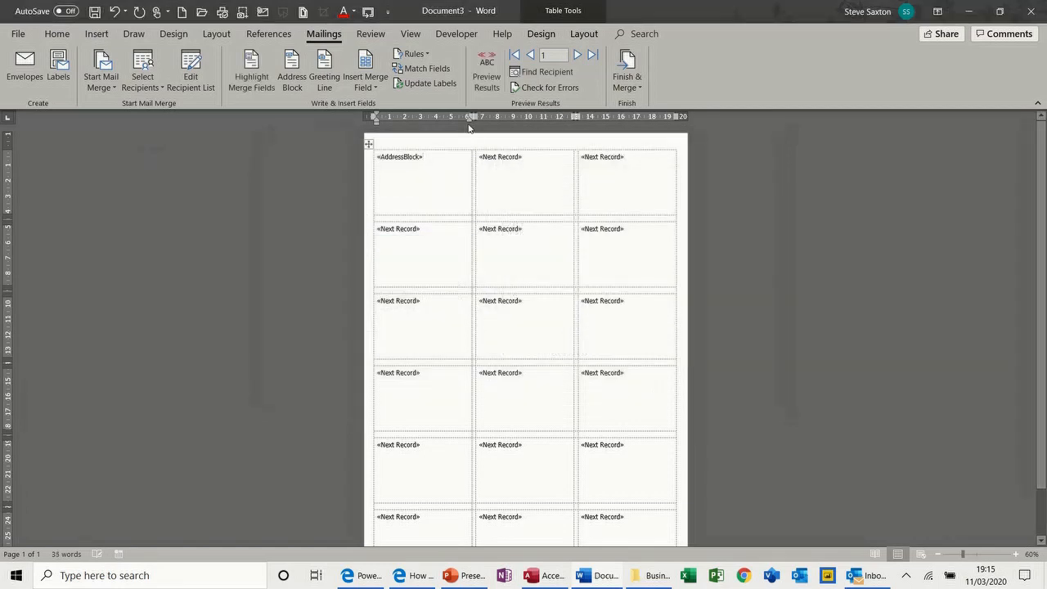
{"action": "left_click", "coordinate": [487, 76]}
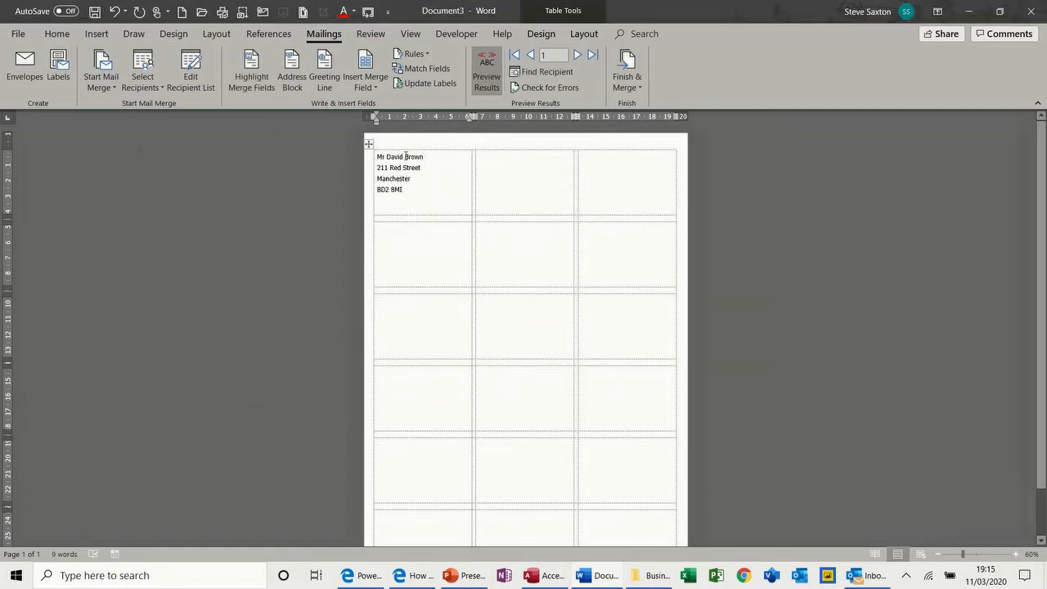
{"action": "left_click", "coordinate": [413, 85]}
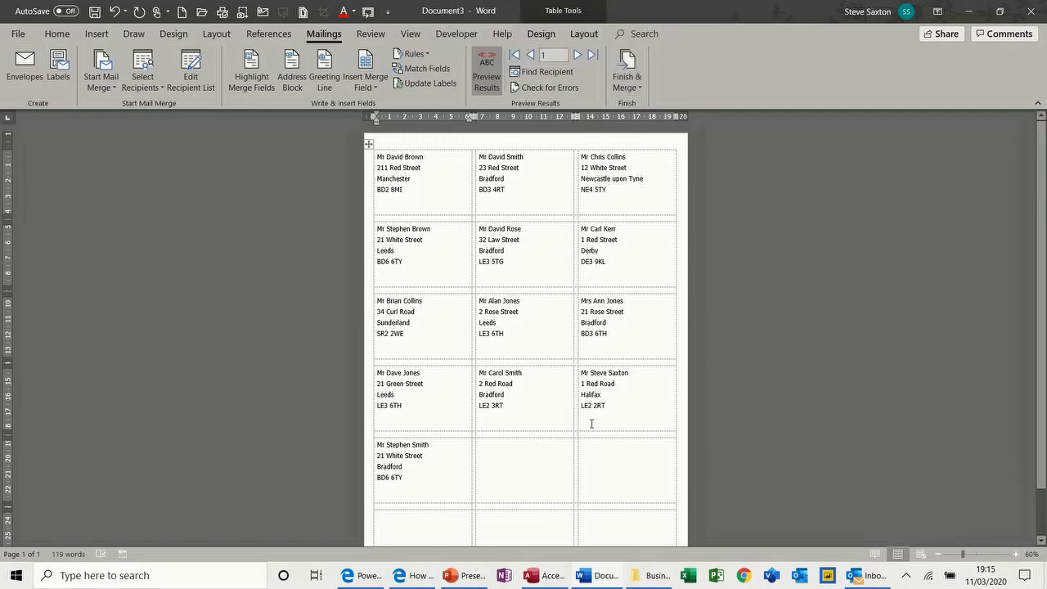
{"action": "key", "text": "ctrl+w"}
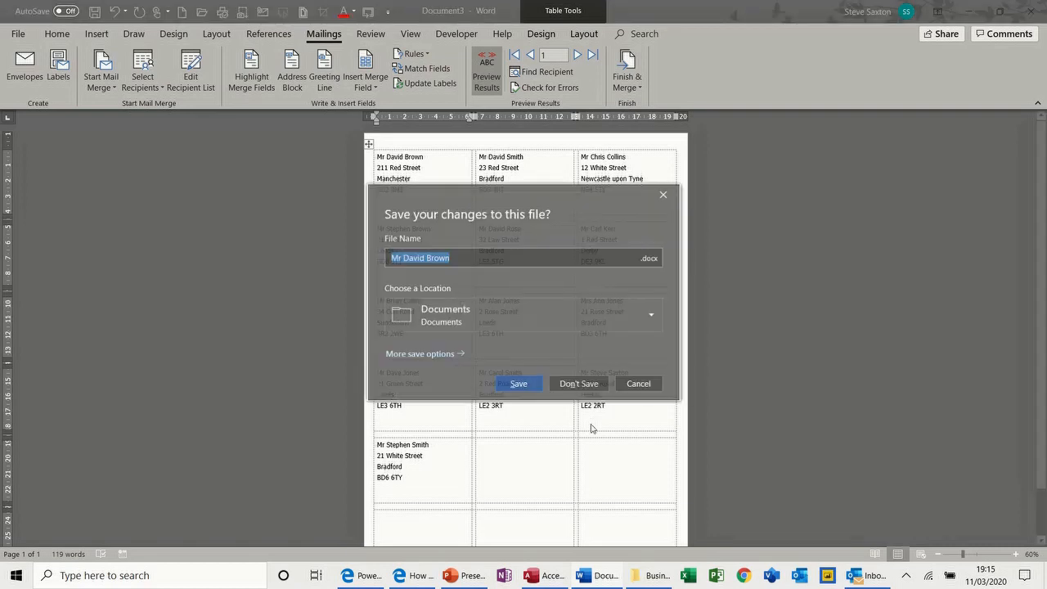
{"action": "left_click", "coordinate": [578, 384]}
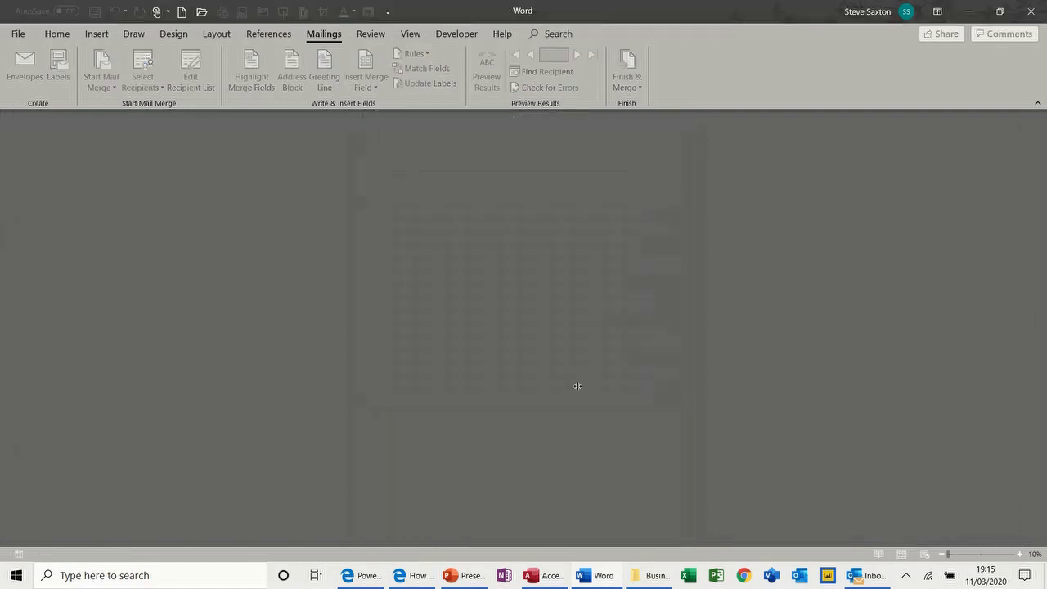
Start a new blank document and check the envelope settings, leaving them unchanged
{"action": "key", "text": "ctrl+n"}
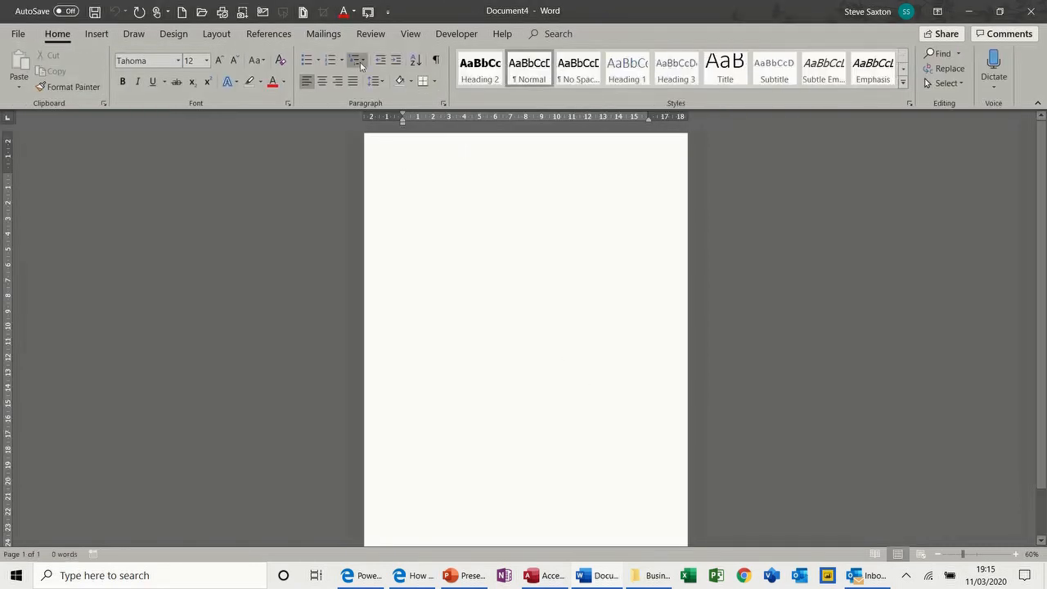
{"action": "left_click", "coordinate": [333, 40]}
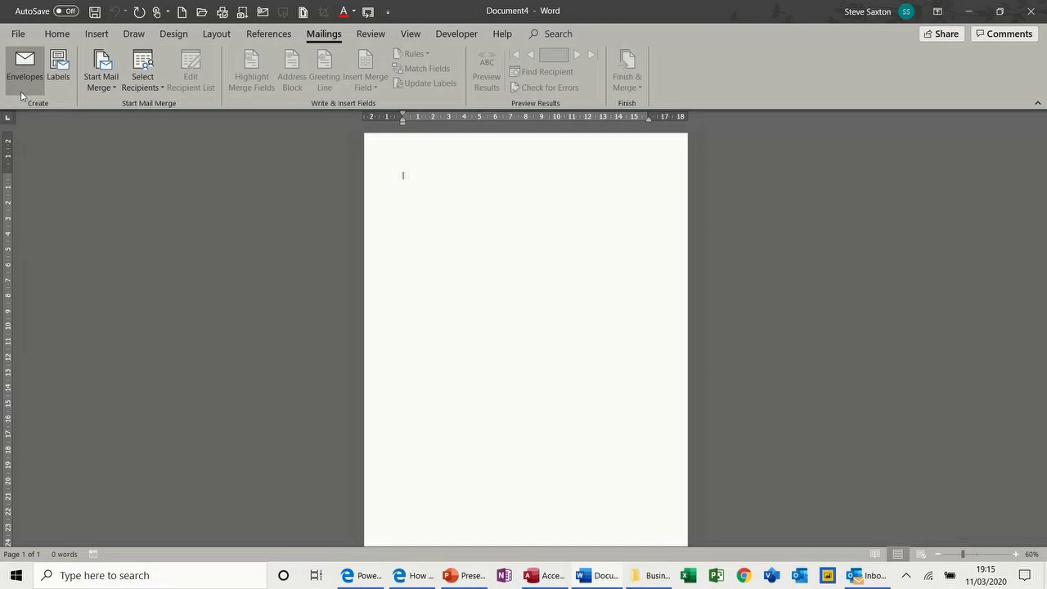
{"action": "left_click", "coordinate": [25, 71]}
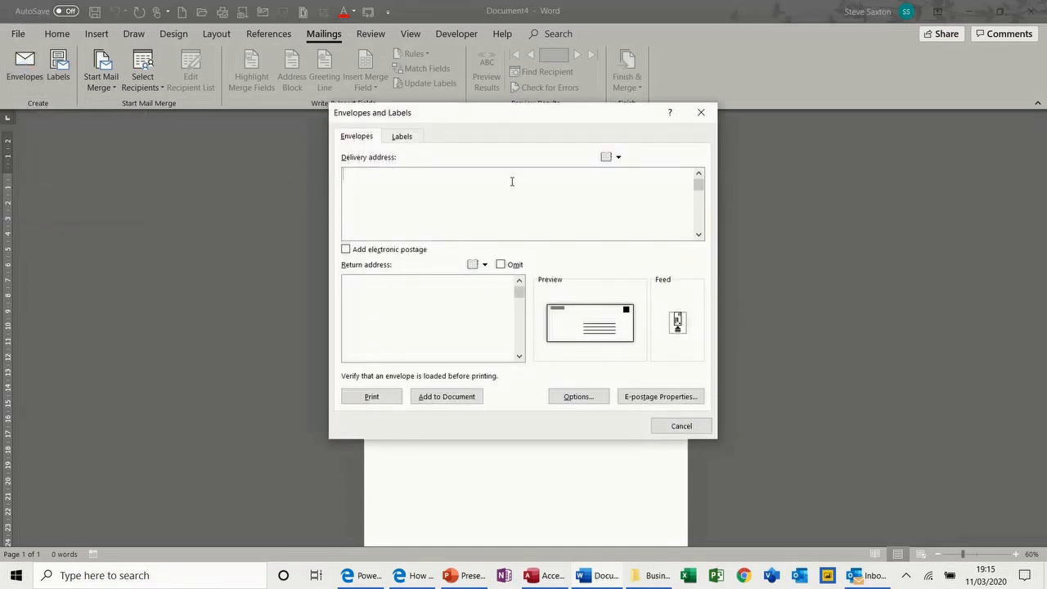
{"action": "left_click", "coordinate": [679, 426]}
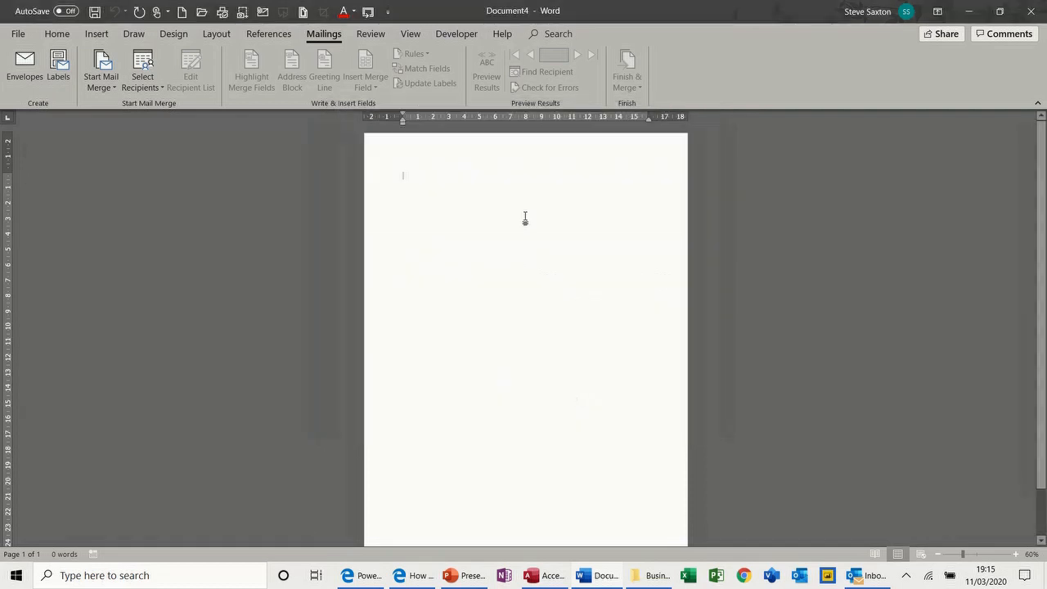
Indent the first line to about 10 cm and type a three-line recipient name and postal address
{"action": "type", "text": "le"}
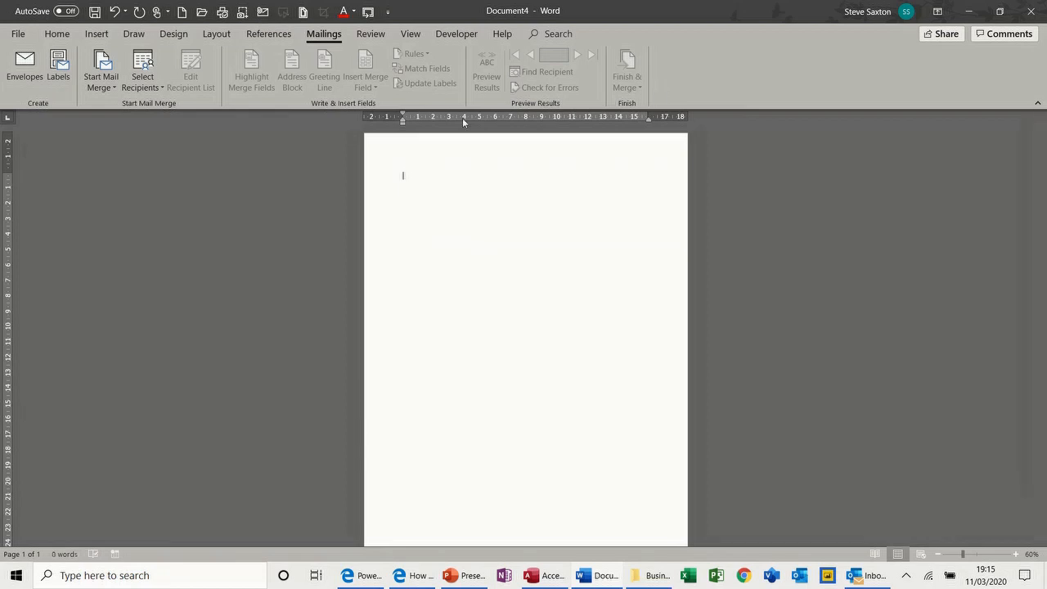
{"action": "left_click_drag", "start_coordinate": [402, 122], "coordinate": [558, 125]}
{"action": "type", "text": "Mr S Saxton"}
{"action": "key", "text": "Return"}
{"action": "key", "text": "Return"}
{"action": "type", "text": "Wibsey "}
{"action": "type", "text": "Bradford"}
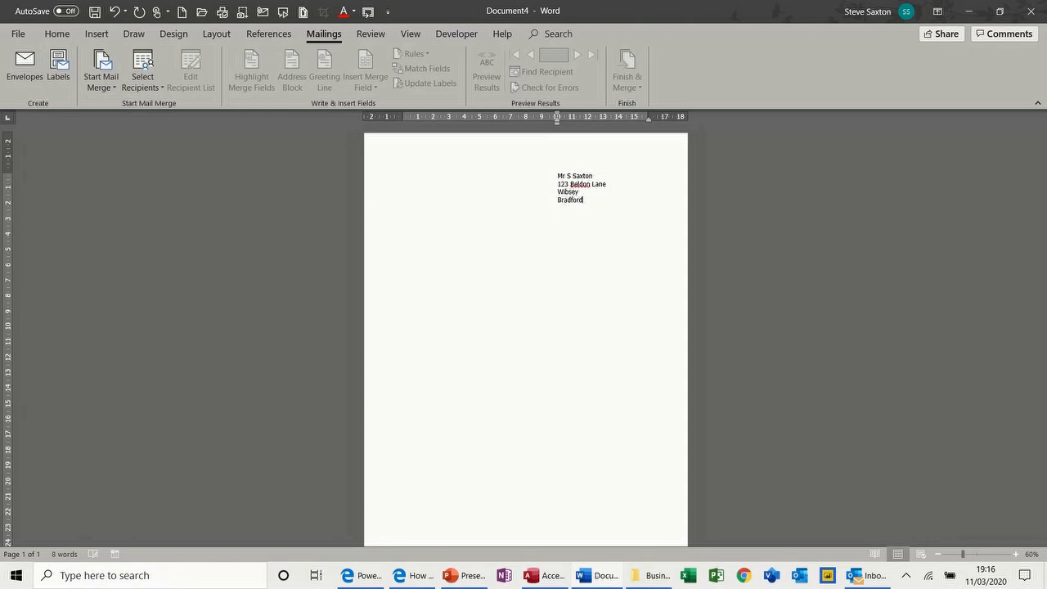
{"action": "key", "text": "Return"}
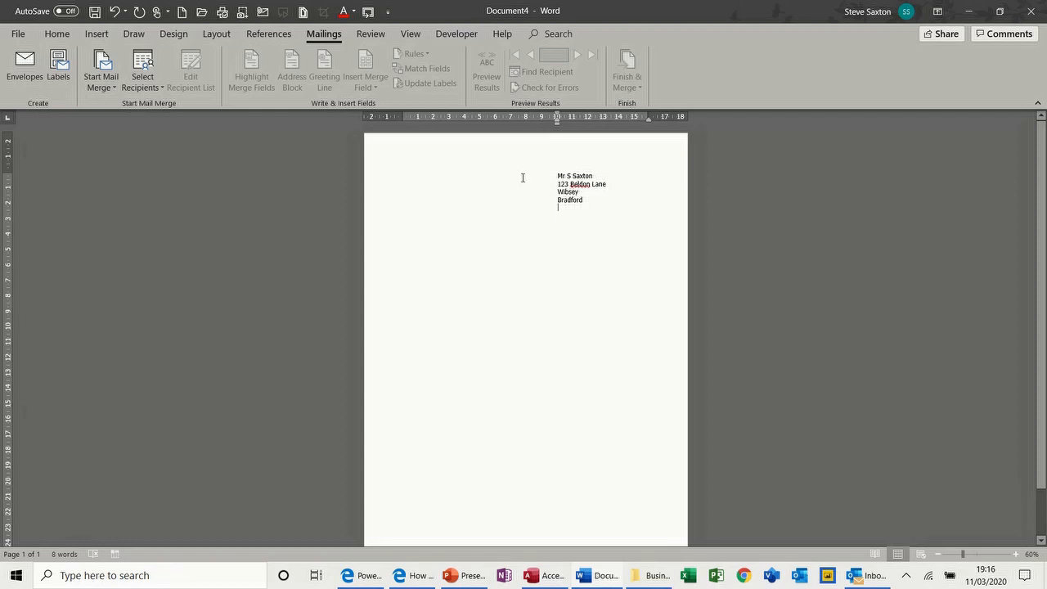
Add an envelope for the selected address to the document and move its delivery address higher
{"action": "left_click_drag", "start_coordinate": [381, 177], "coordinate": [383, 204]}
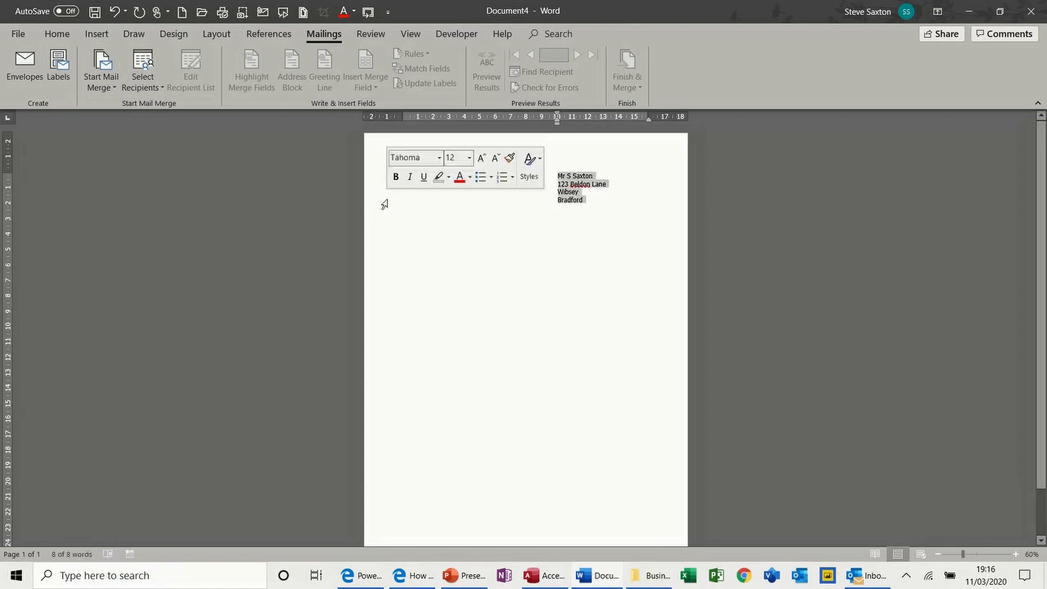
{"action": "left_click", "coordinate": [38, 76]}
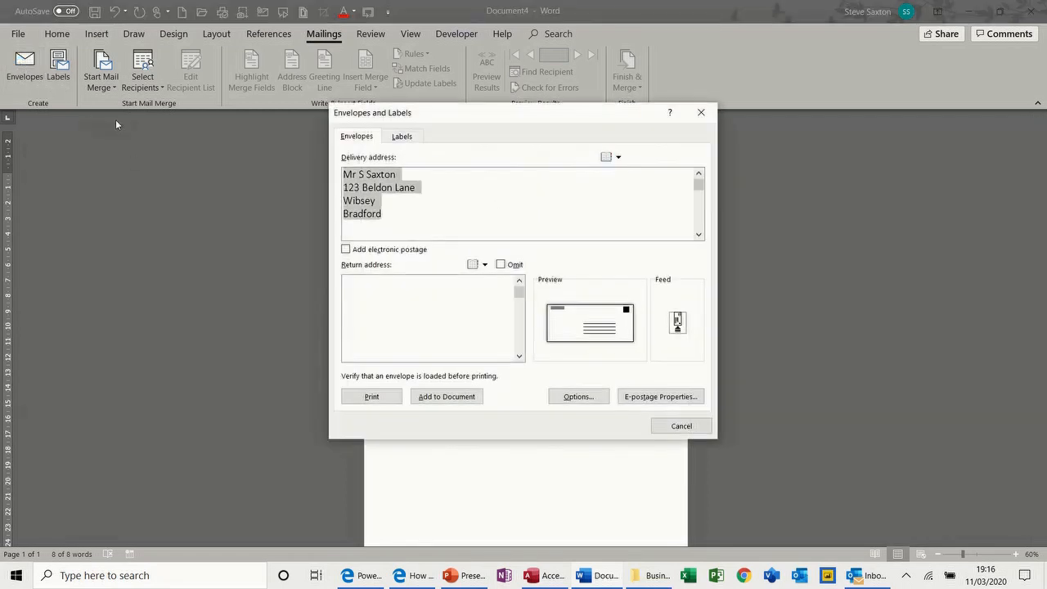
{"action": "left_click", "coordinate": [449, 397]}
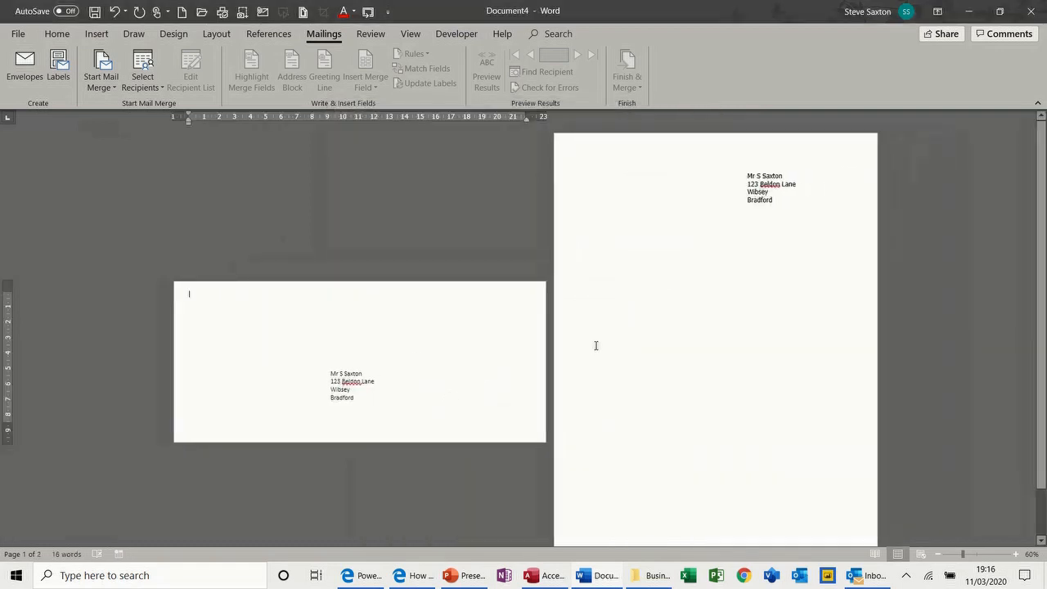
{"action": "left_click", "coordinate": [376, 375]}
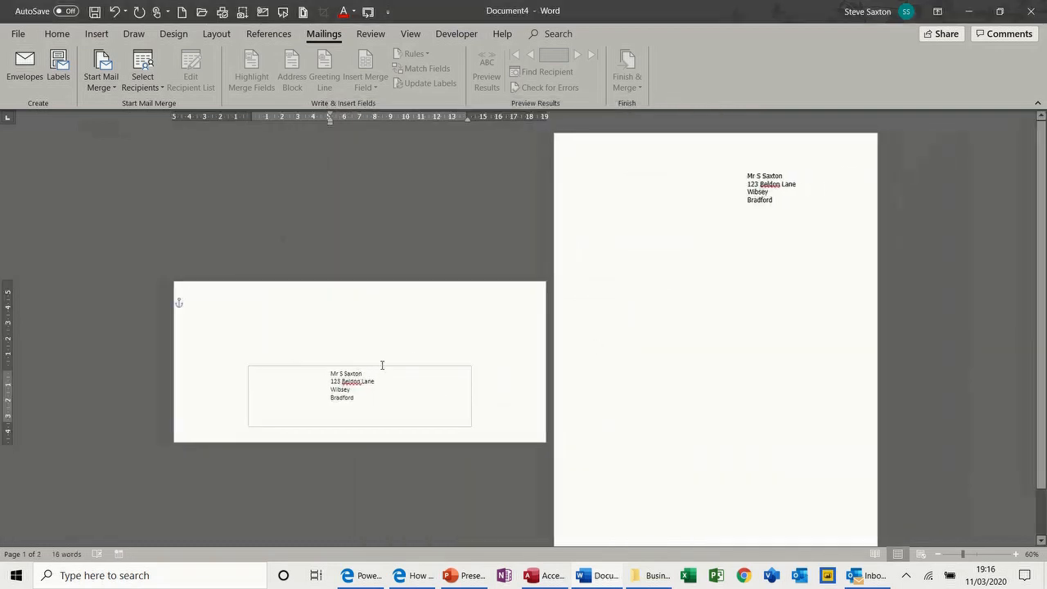
{"action": "left_click_drag", "start_coordinate": [382, 368], "coordinate": [384, 337]}
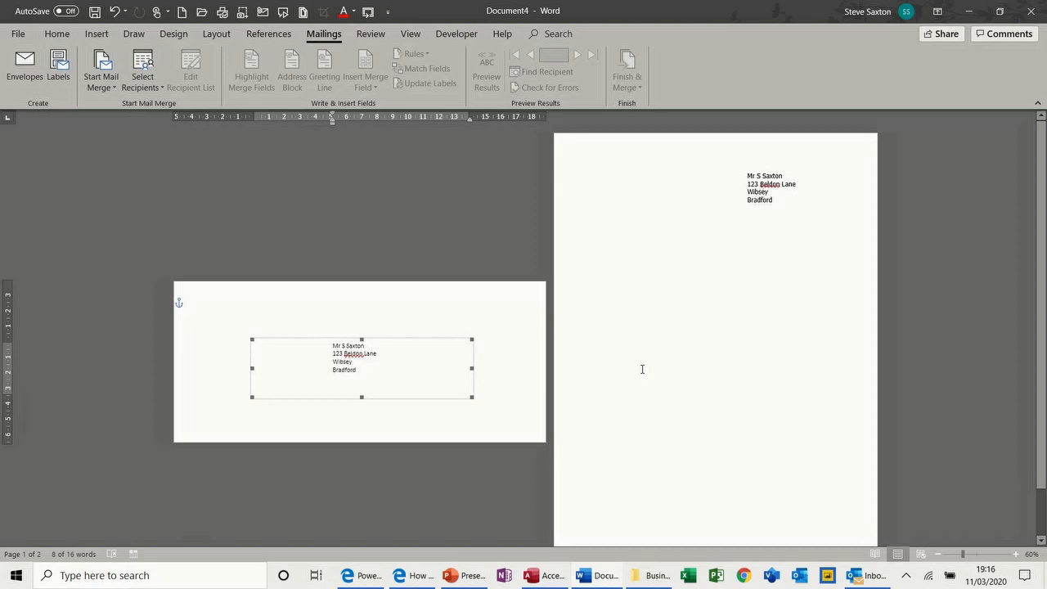
Close the envelope document without saving and start a new blank document
{"action": "key", "text": "ctrl+w"}
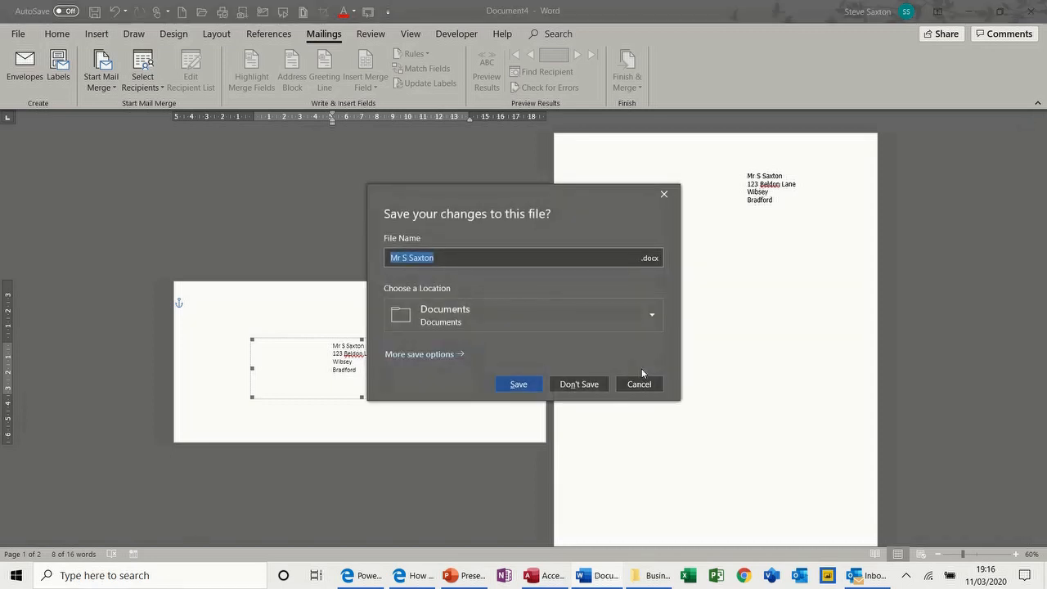
{"action": "left_click", "coordinate": [592, 383]}
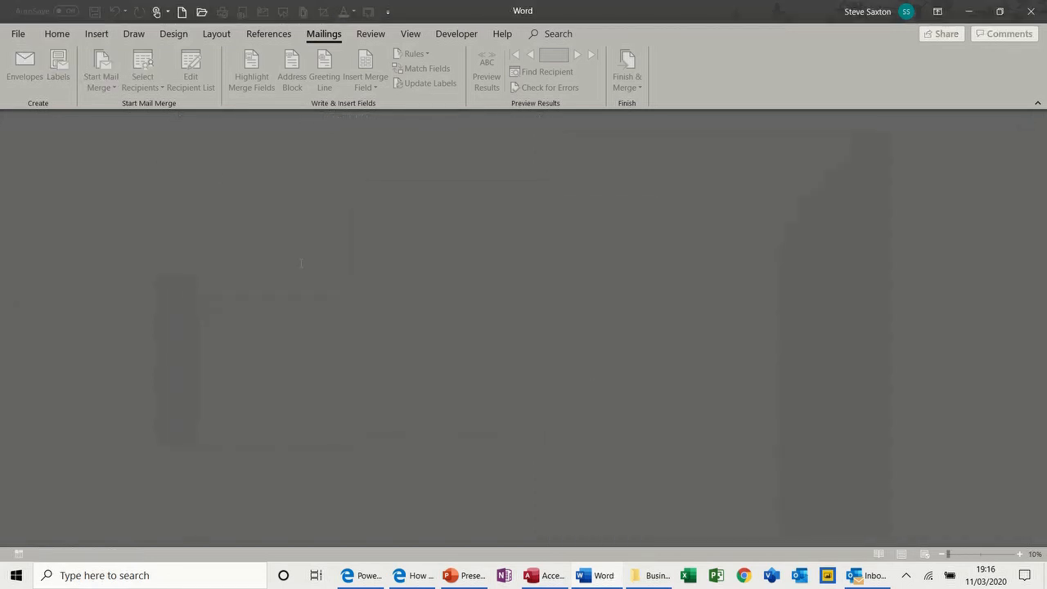
{"action": "key", "text": "ctrl+n"}
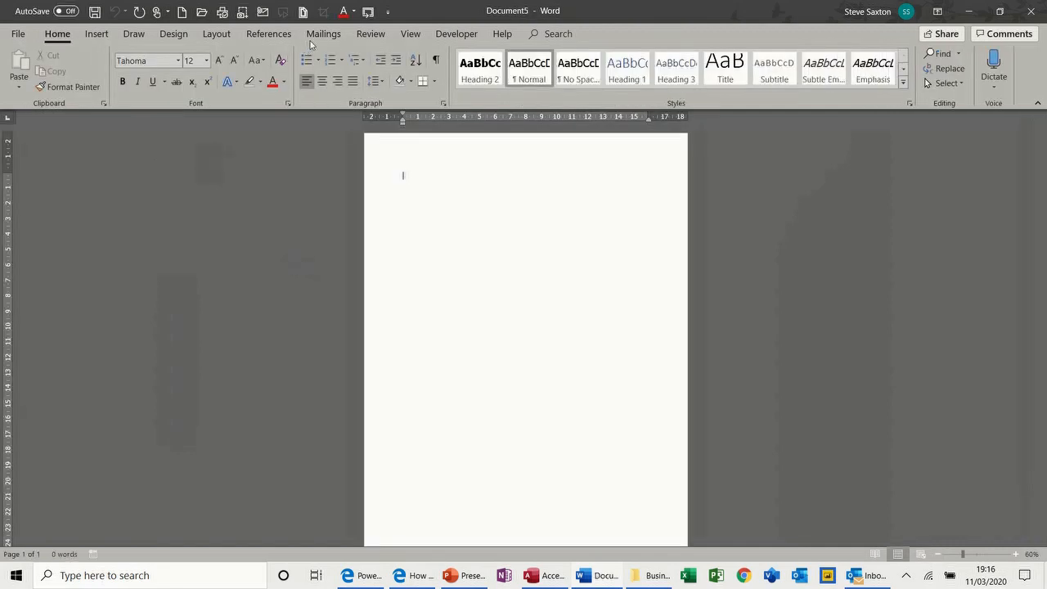
Review the label and envelope settings, closing them without changes
{"action": "left_click", "coordinate": [323, 33]}
{"action": "left_click", "coordinate": [64, 72]}
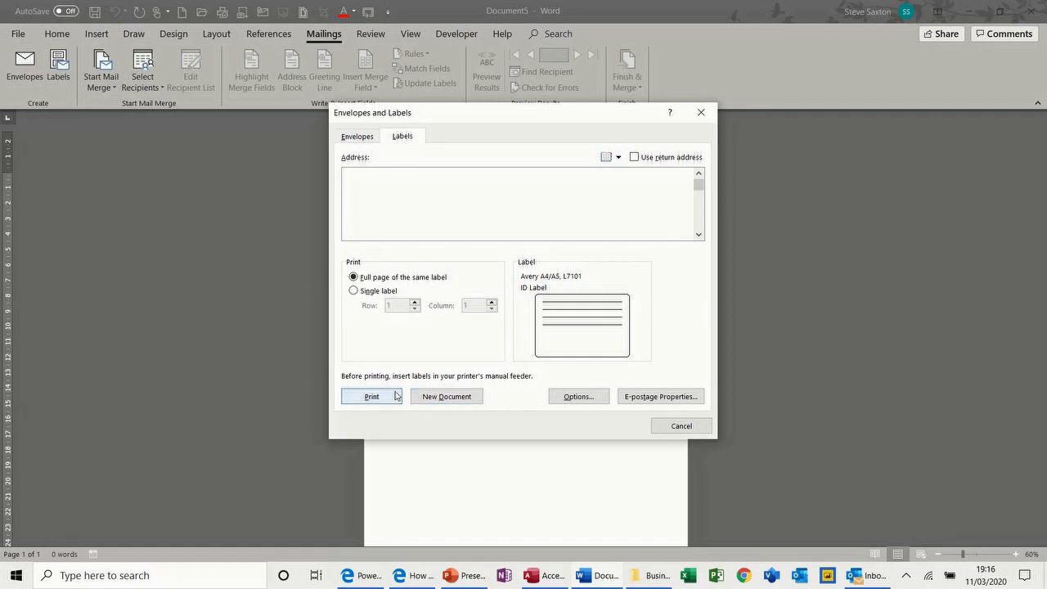
{"action": "left_click", "coordinate": [364, 137]}
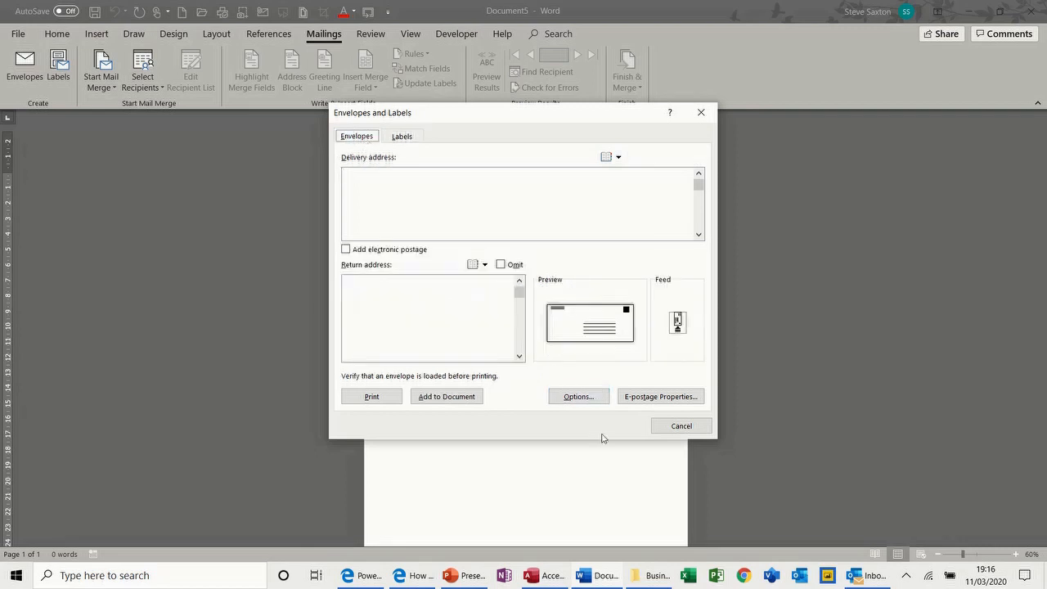
{"action": "left_click", "coordinate": [675, 426]}
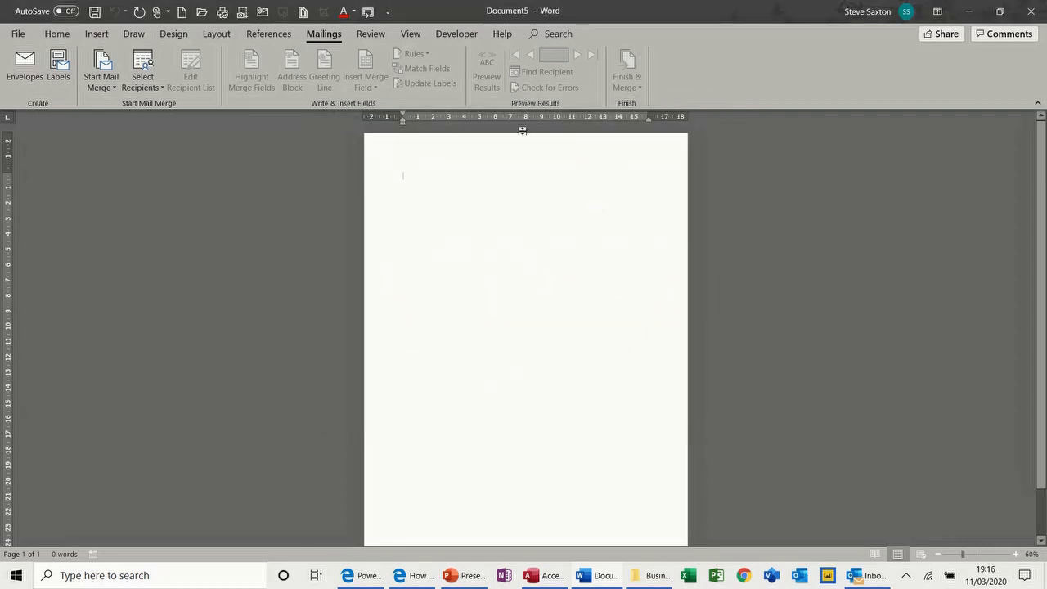
Indent the first line to about 10 cm and type a recipient name, street and town
{"action": "left_click_drag", "start_coordinate": [399, 122], "coordinate": [557, 128]}
{"action": "type", "text": "Mr S S"}
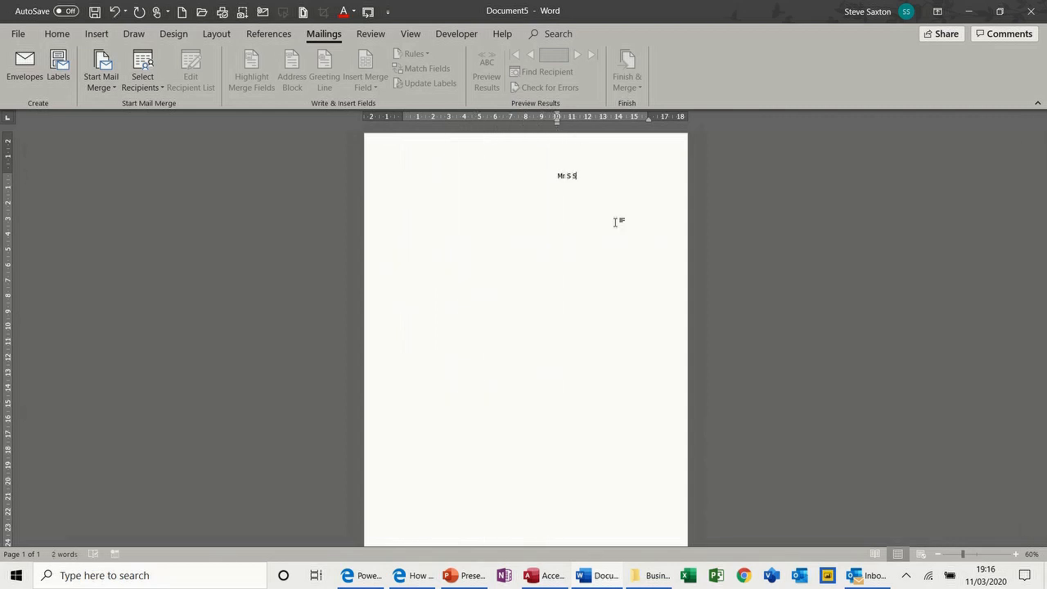
{"action": "type", "text": "axton"}
{"action": "key", "text": "Return"}
{"action": "type", "text": "Wi"}
{"action": "type", "text": "bsey"}
{"action": "key", "text": "Return"}
{"action": "type", "text": "Bi"}
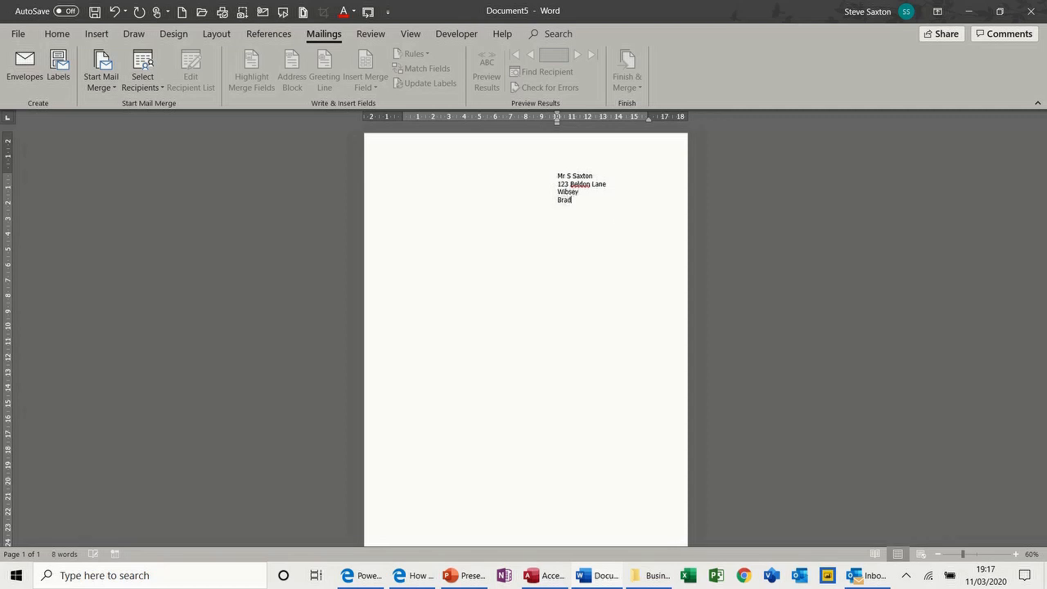
{"action": "type", "text": "adford"}
{"action": "key", "text": "Return"}
Generate a full page of labels from the selected address, then close it unsaved
{"action": "left_click_drag", "start_coordinate": [546, 176], "coordinate": [587, 203]}
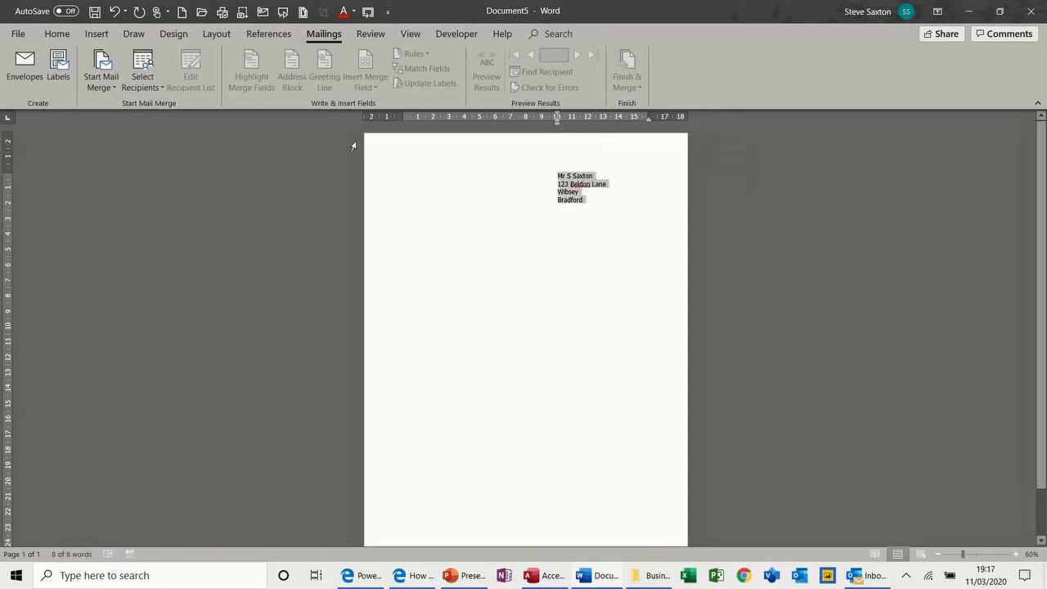
{"action": "left_click", "coordinate": [58, 71]}
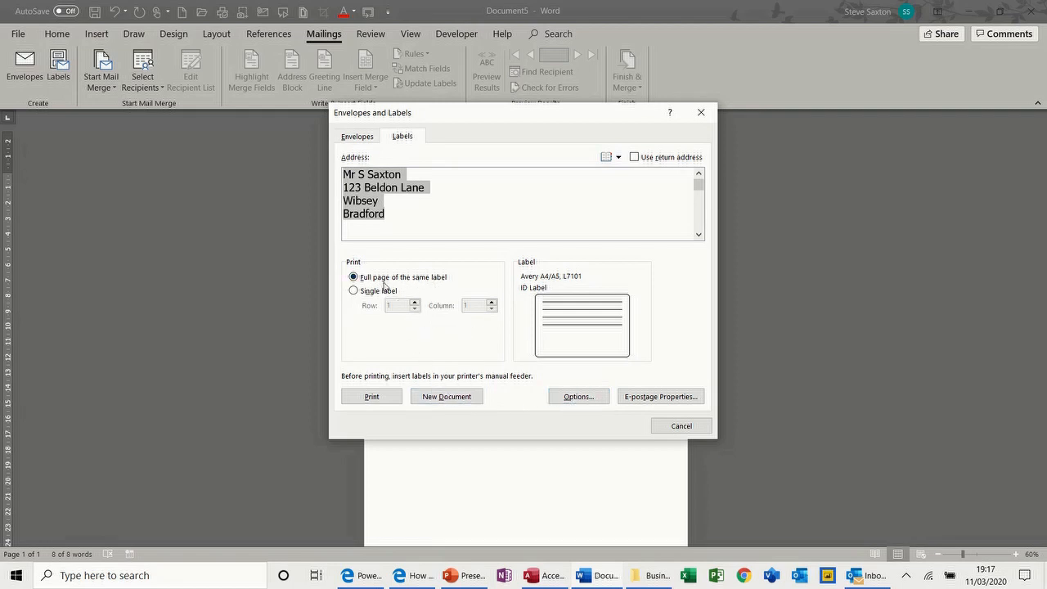
{"action": "left_click", "coordinate": [443, 398]}
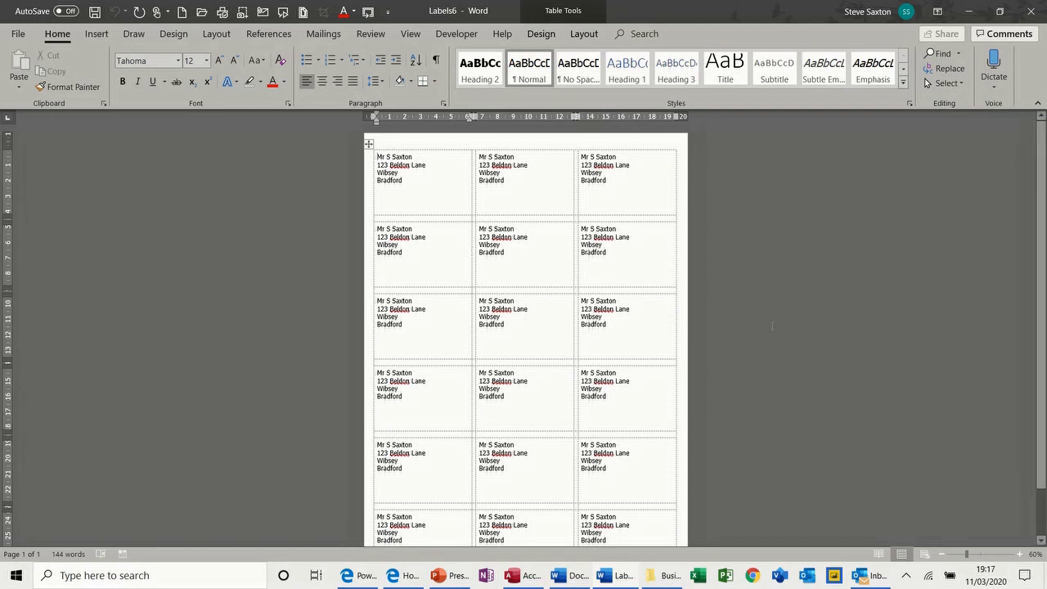
{"action": "key", "text": "ctrl+w"}
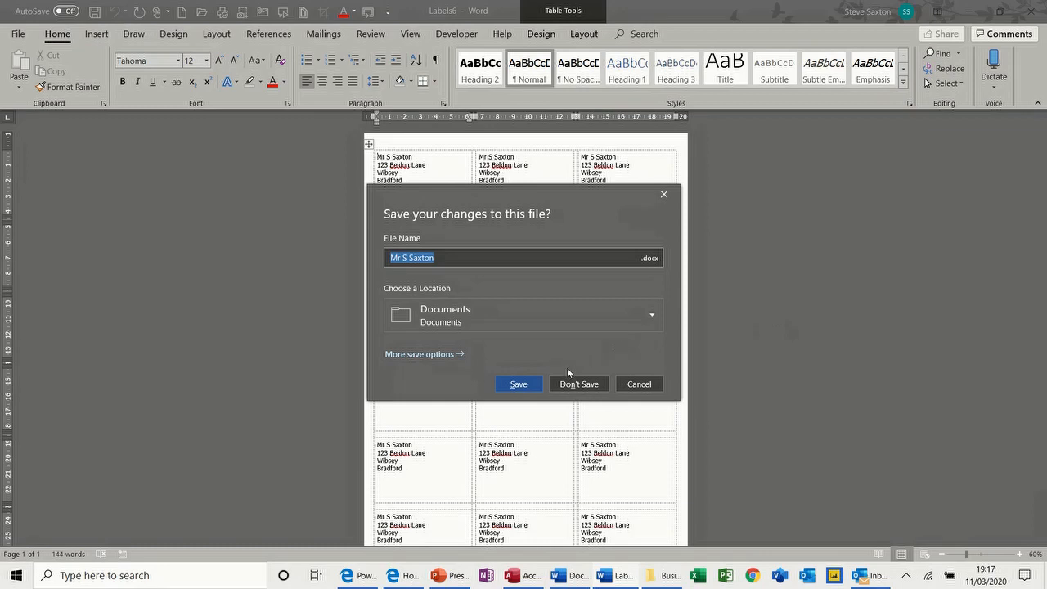
{"action": "left_click", "coordinate": [570, 385]}
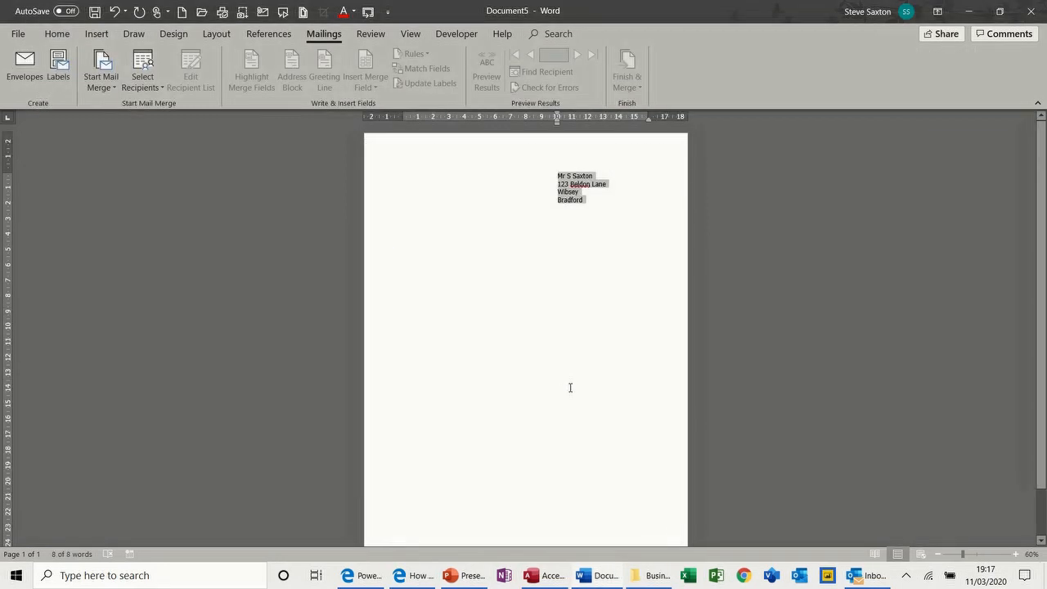
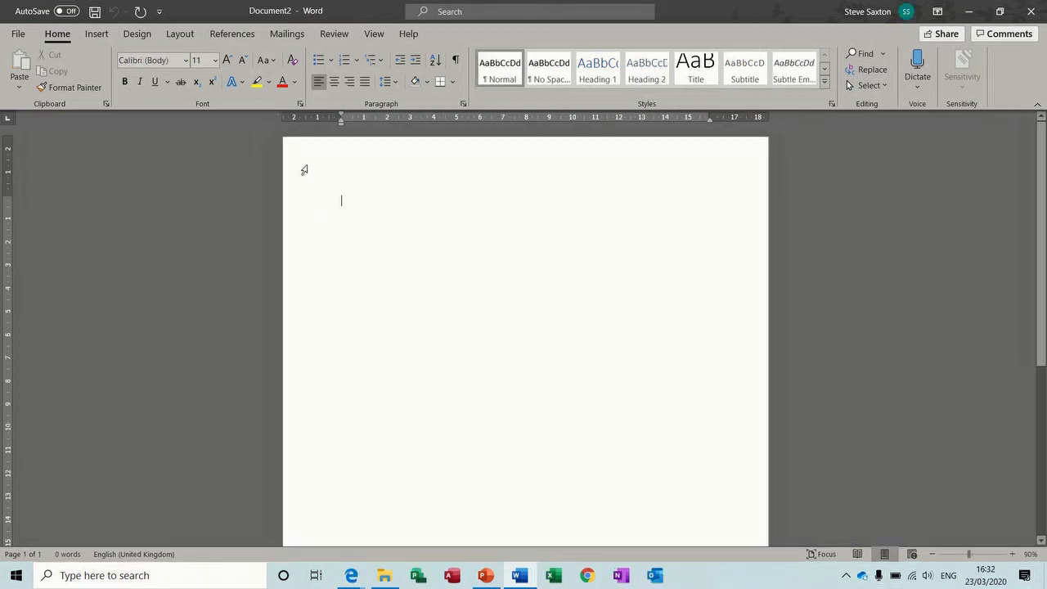
Use an existing list: pick TblAddressDetails from Examples > Access 2018 > CompanyRecords
{"action": "left_click", "coordinate": [282, 35]}
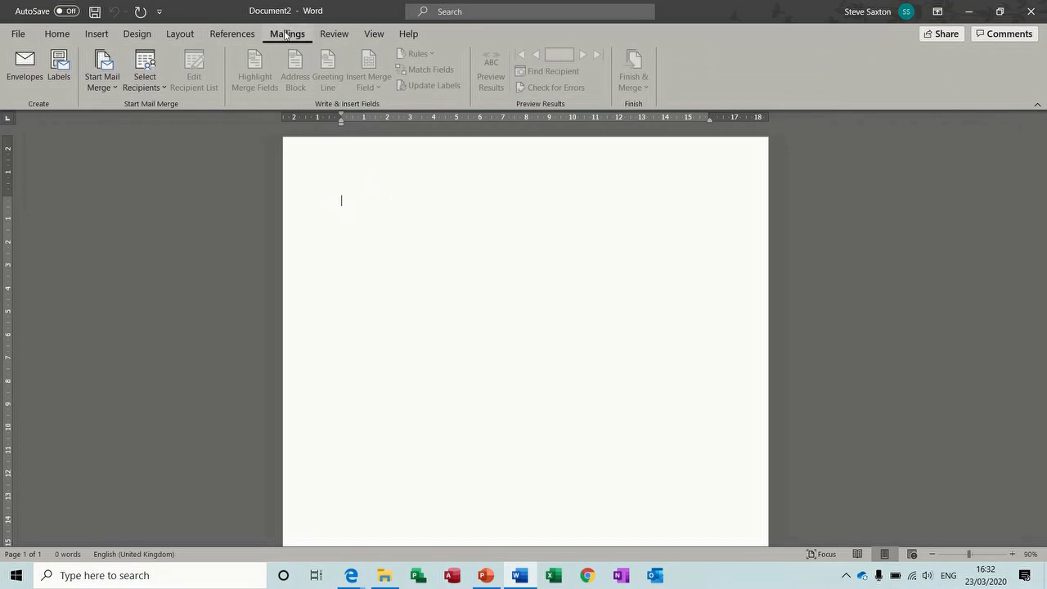
{"action": "left_click", "coordinate": [153, 84]}
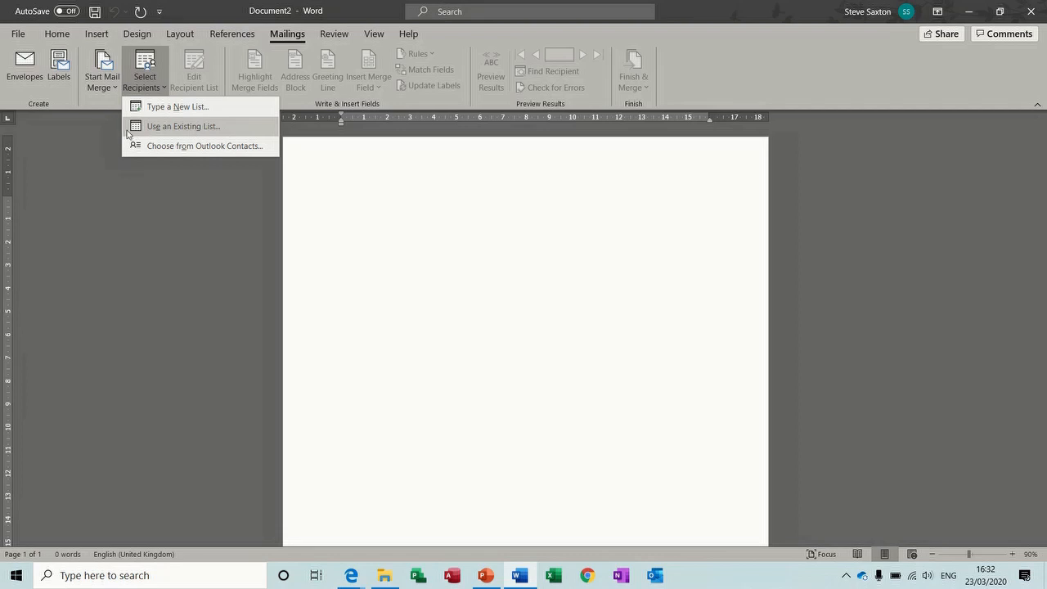
{"action": "left_click", "coordinate": [190, 127]}
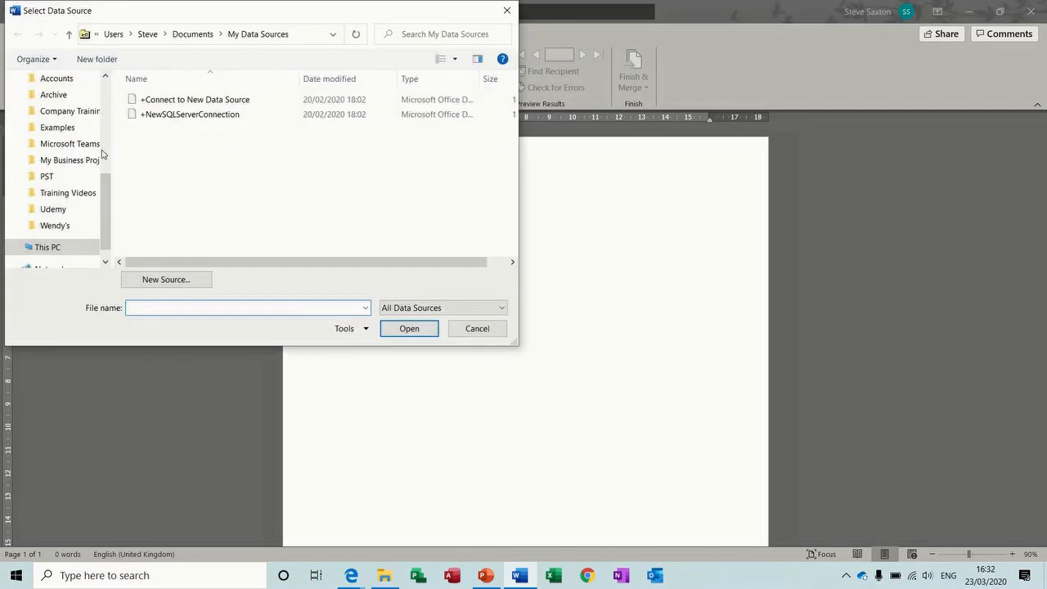
{"action": "left_click", "coordinate": [73, 129]}
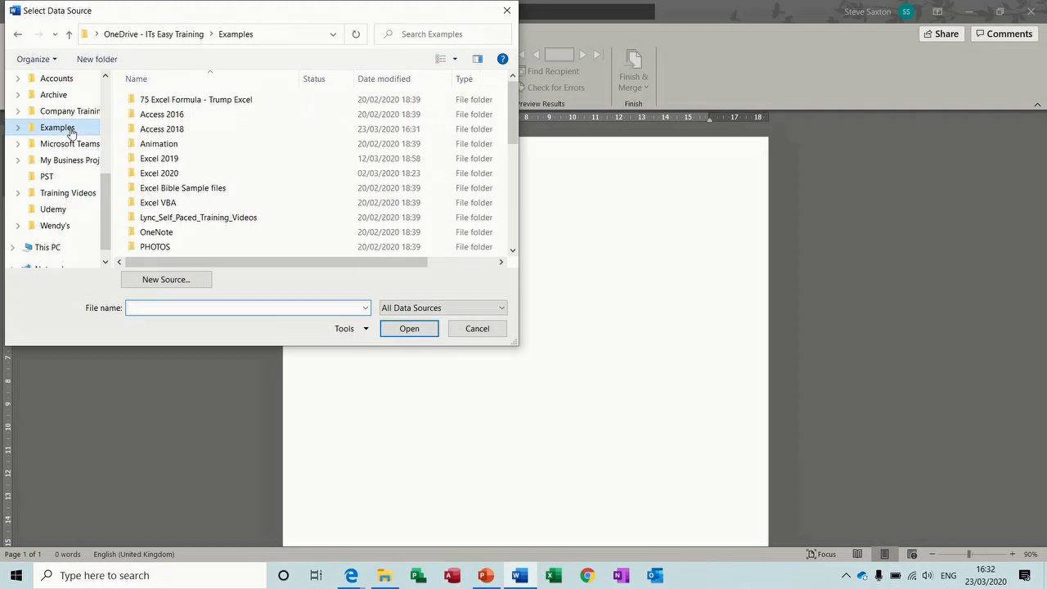
{"action": "double_click", "coordinate": [152, 129]}
{"action": "double_click", "coordinate": [158, 160]}
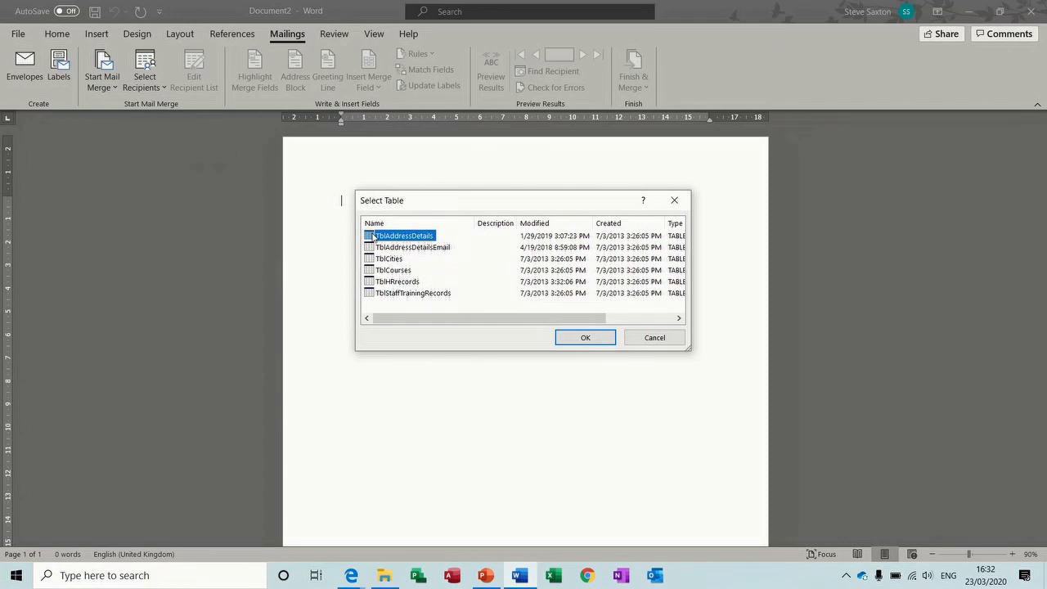
{"action": "double_click", "coordinate": [372, 235]}
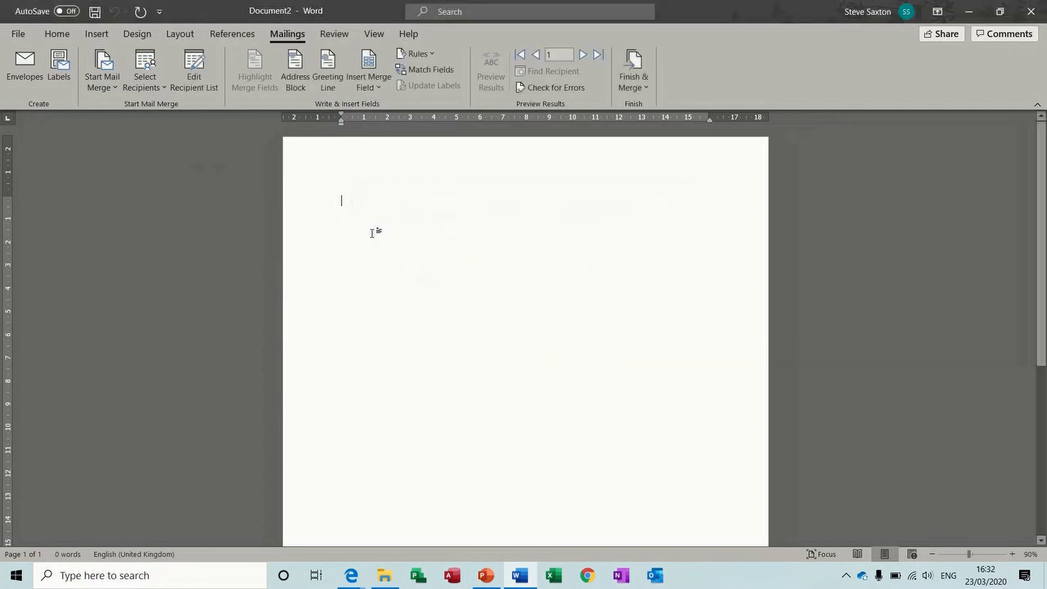
In Edit Recipient List, sort ascending by City, then Surname, then PostCode
{"action": "left_click", "coordinate": [200, 76]}
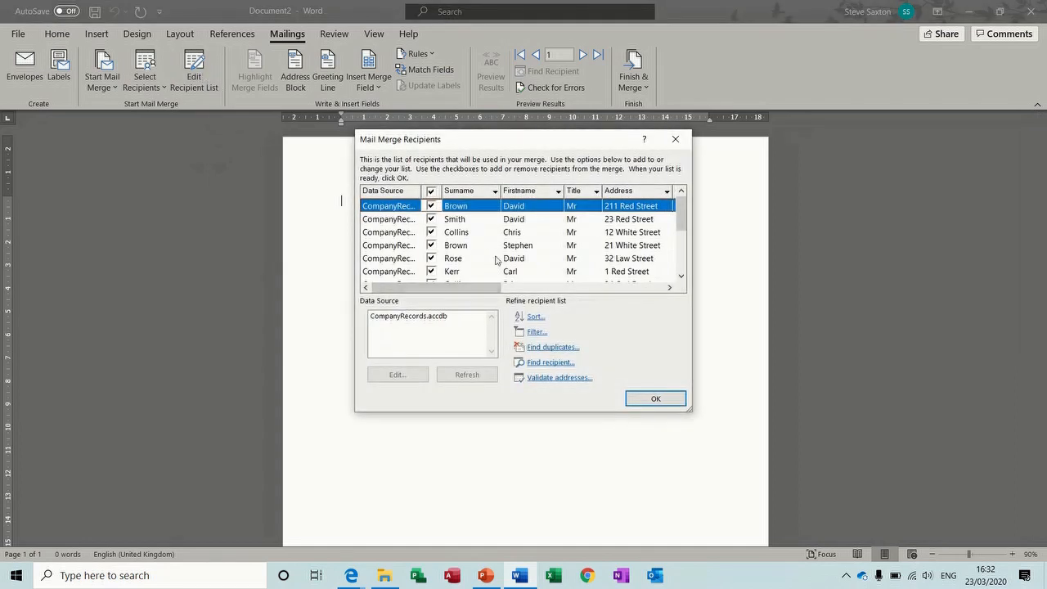
{"action": "left_click", "coordinate": [537, 318]}
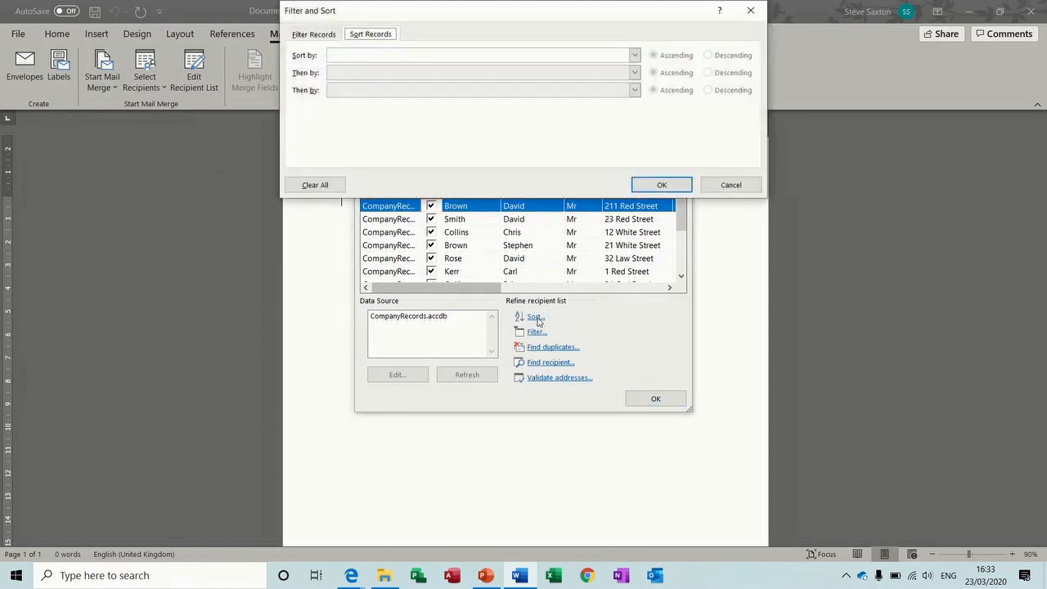
{"action": "left_click", "coordinate": [634, 55]}
{"action": "left_click", "coordinate": [635, 113]}
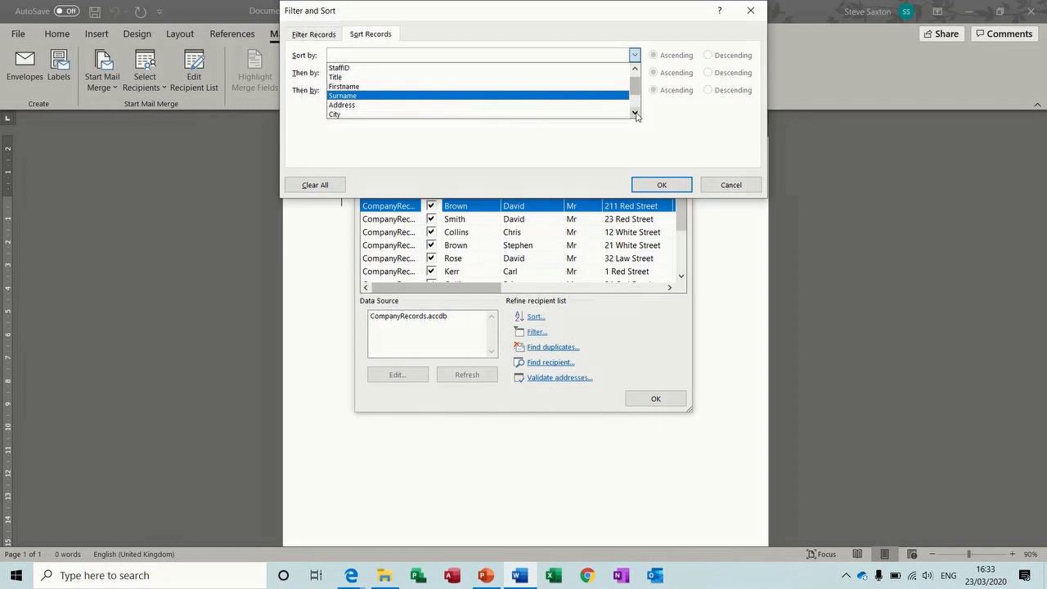
{"action": "left_click", "coordinate": [542, 114]}
{"action": "left_click", "coordinate": [633, 73]}
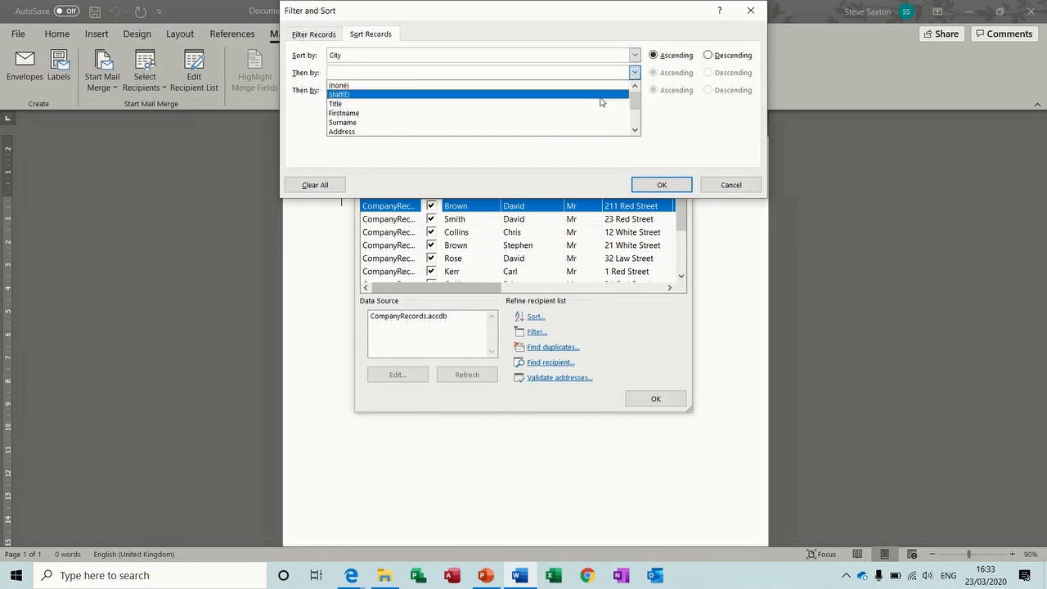
{"action": "left_click", "coordinate": [589, 122]}
{"action": "left_click", "coordinate": [634, 91]}
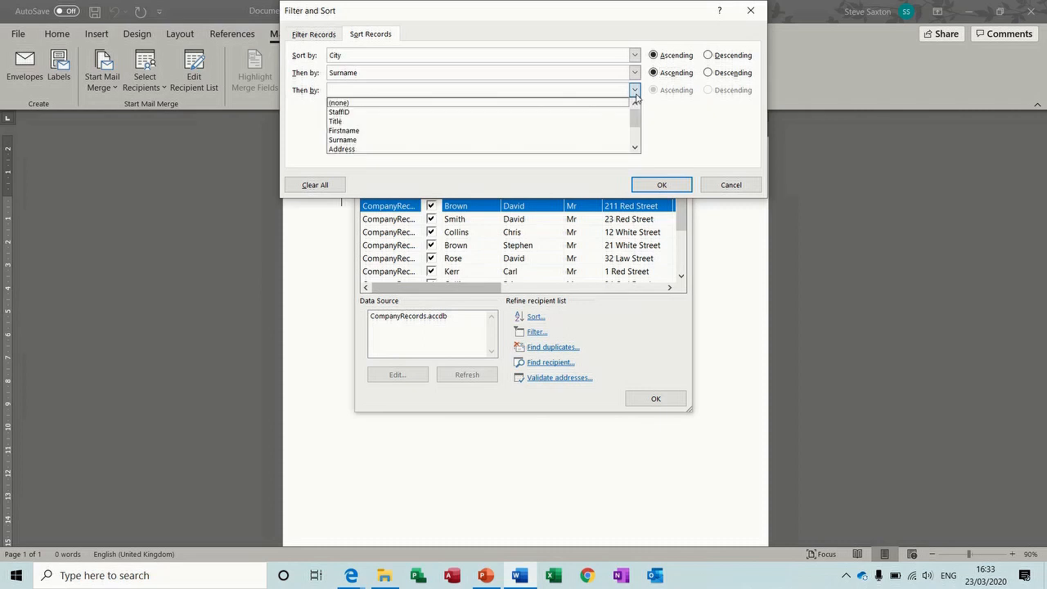
{"action": "left_click", "coordinate": [636, 149]}
{"action": "left_click", "coordinate": [636, 149]}
{"action": "left_click", "coordinate": [636, 149]}
{"action": "left_click", "coordinate": [636, 149]}
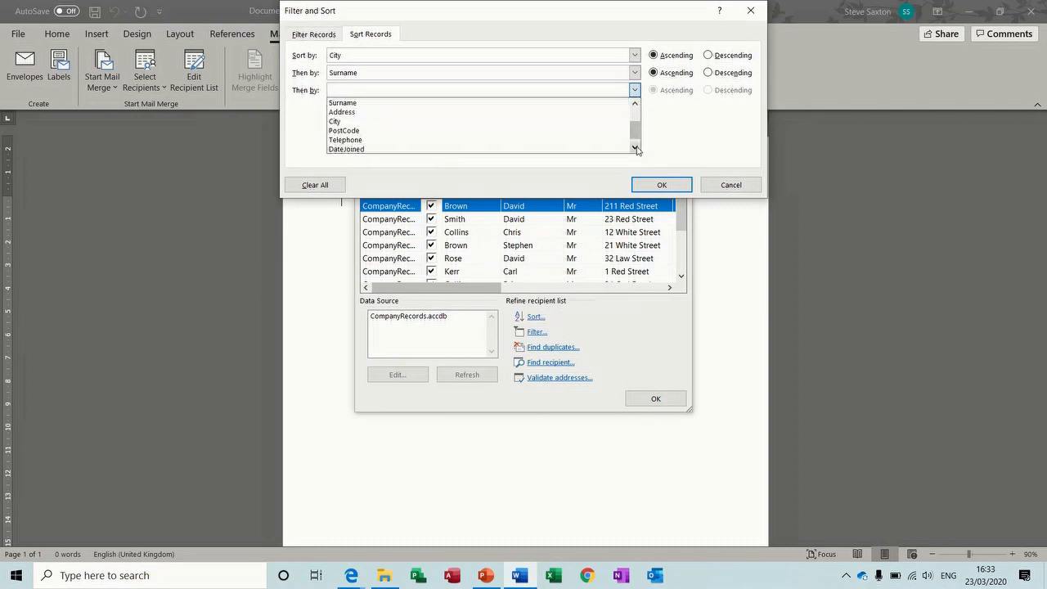
{"action": "left_click", "coordinate": [572, 131]}
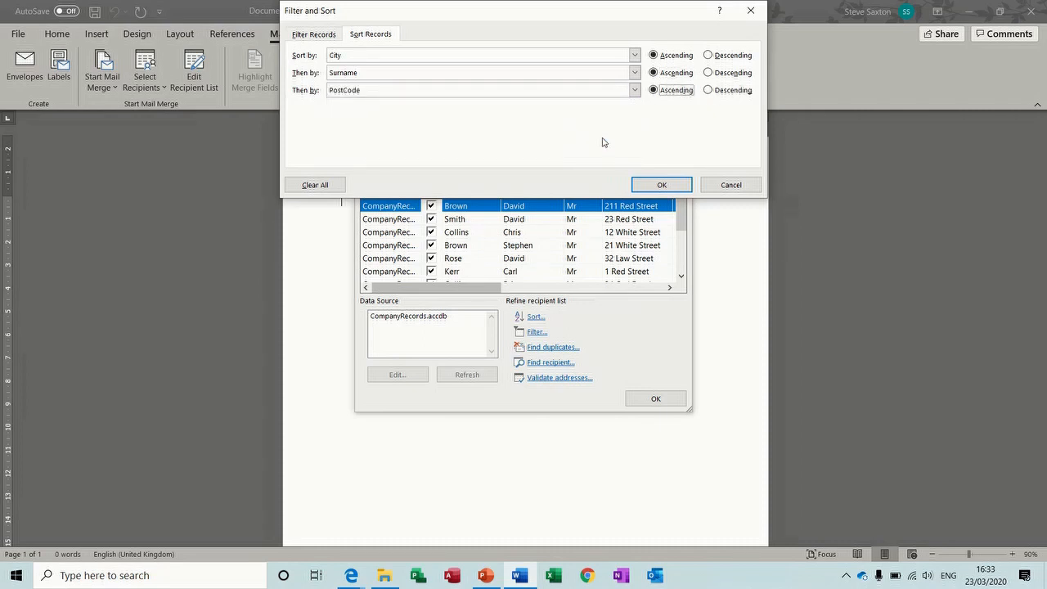
{"action": "left_click", "coordinate": [660, 184]}
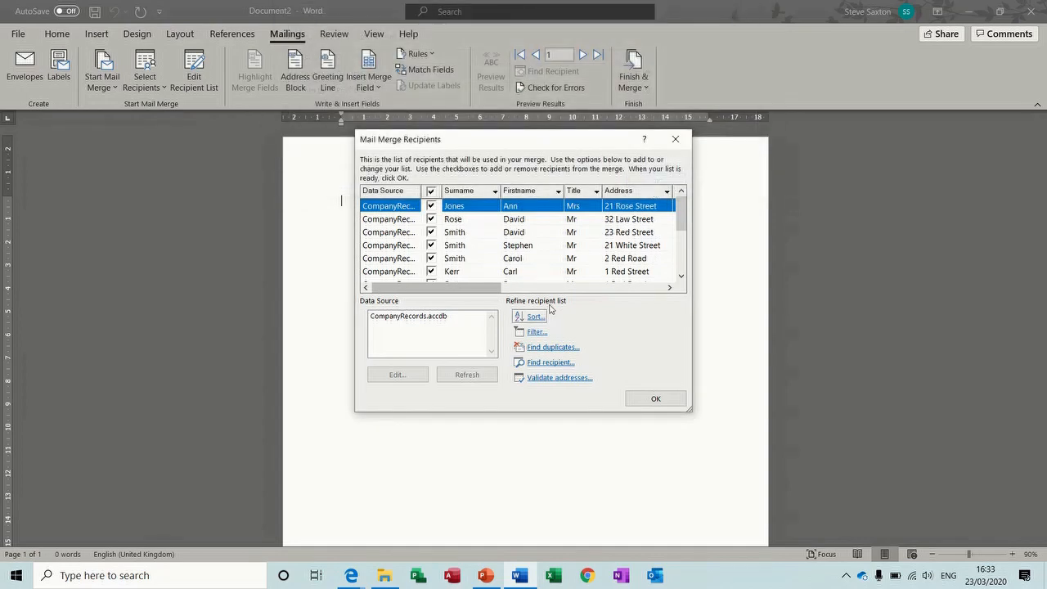
{"action": "left_click", "coordinate": [536, 333]}
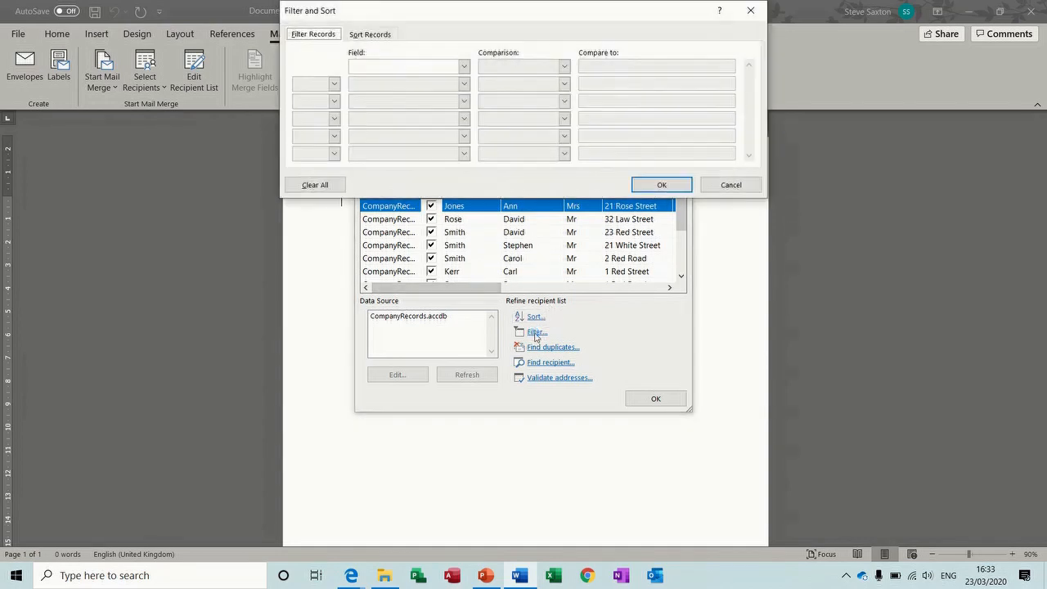
{"action": "left_click", "coordinate": [463, 67]}
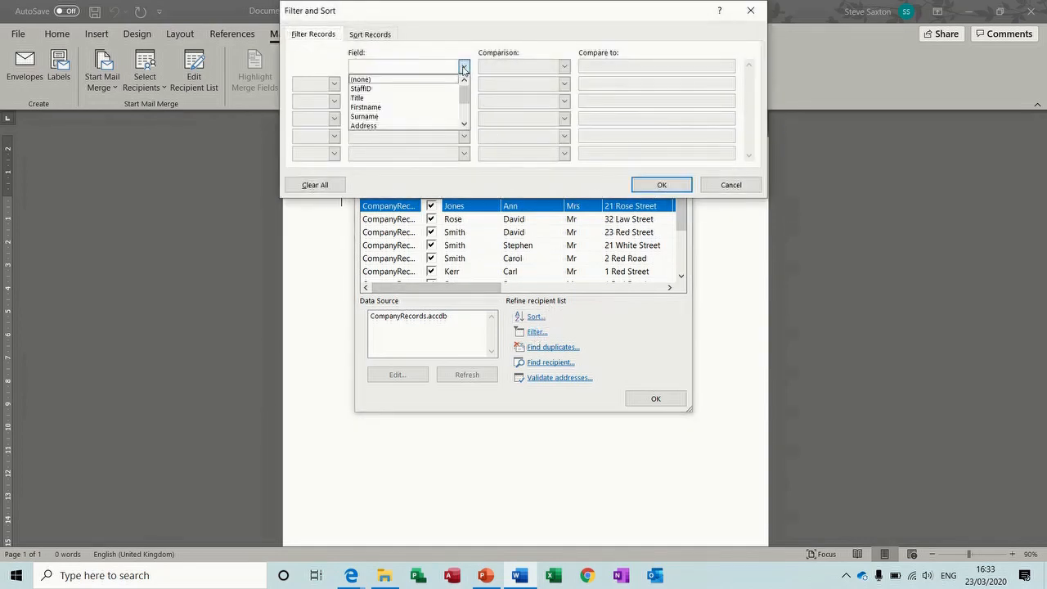
{"action": "left_click", "coordinate": [463, 125]}
{"action": "left_click", "coordinate": [463, 125]}
{"action": "left_click", "coordinate": [442, 125]}
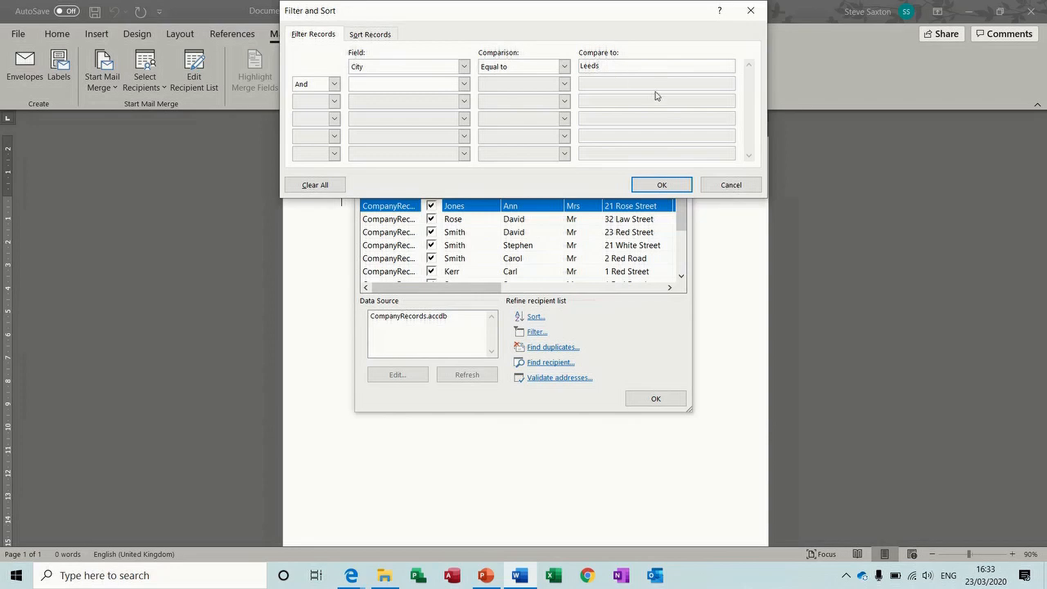
{"action": "left_click", "coordinate": [662, 184]}
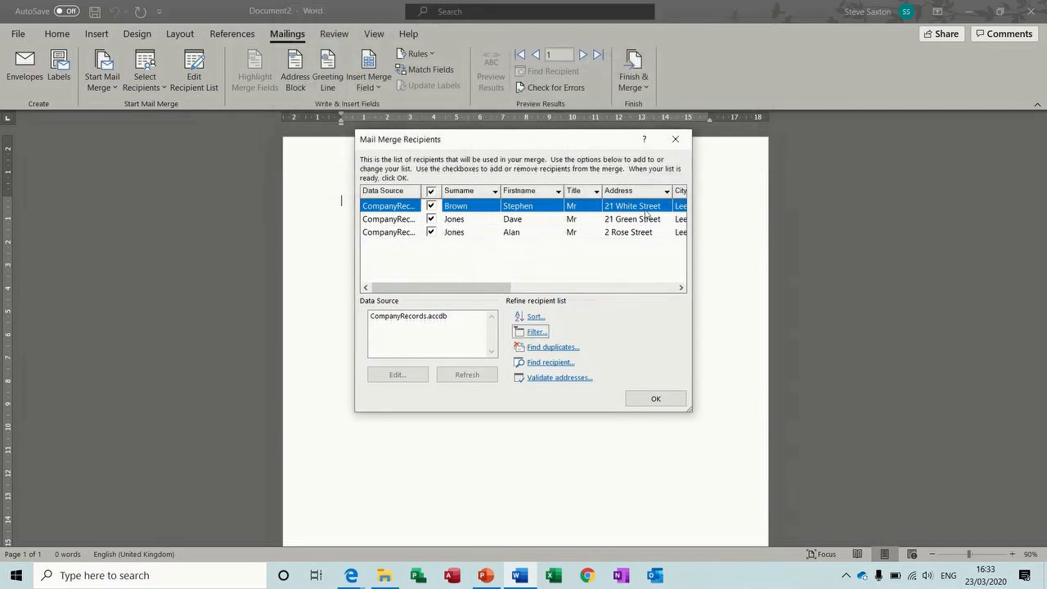
{"action": "left_click", "coordinate": [680, 288]}
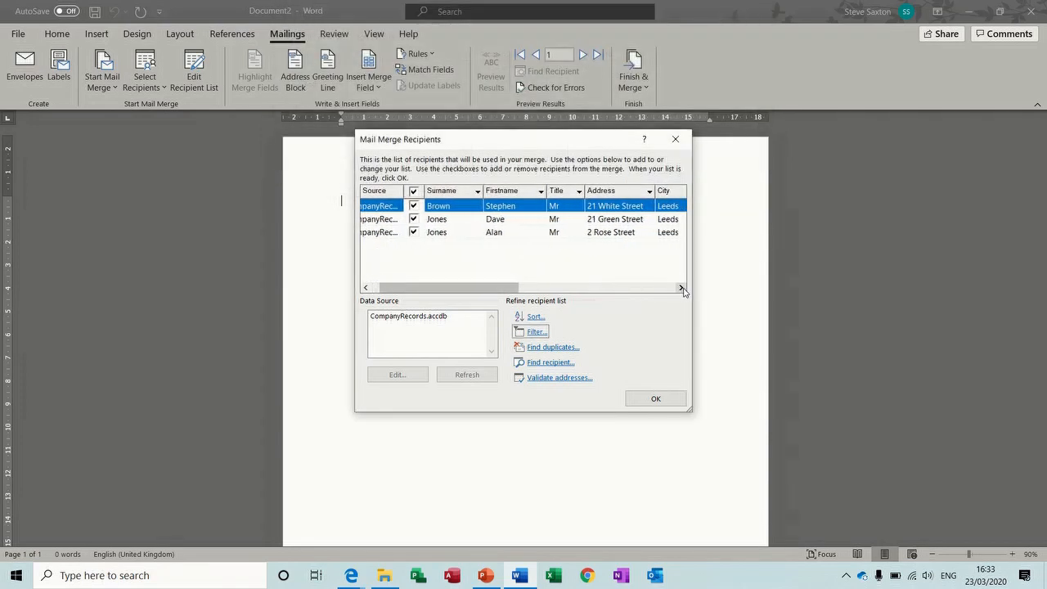
{"action": "left_click", "coordinate": [681, 288]}
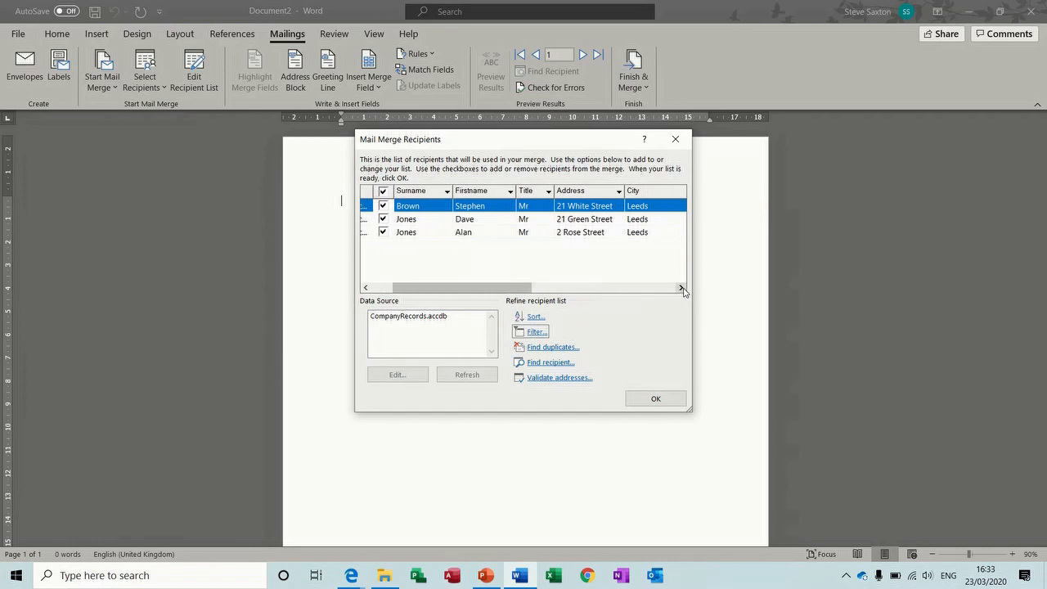
{"action": "left_click", "coordinate": [540, 333]}
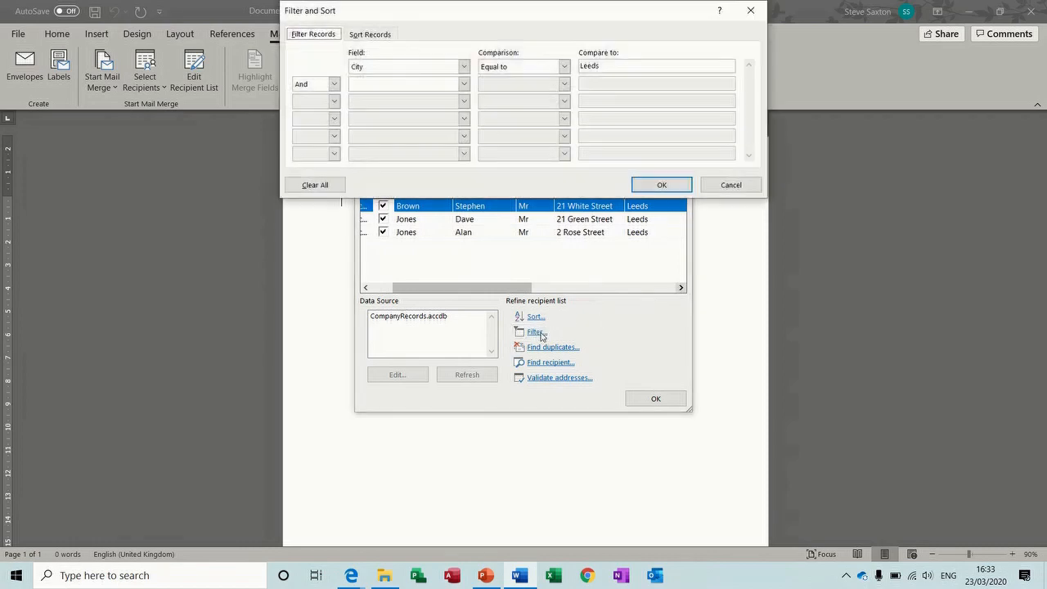
{"action": "left_click", "coordinate": [464, 68]}
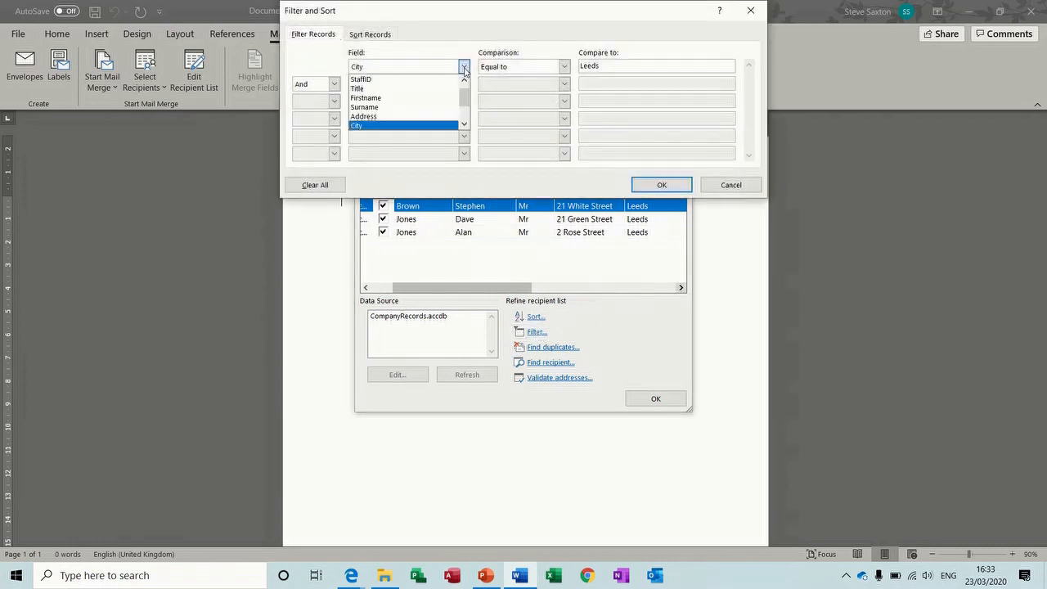
{"action": "left_click", "coordinate": [465, 80]}
{"action": "left_click", "coordinate": [430, 81]}
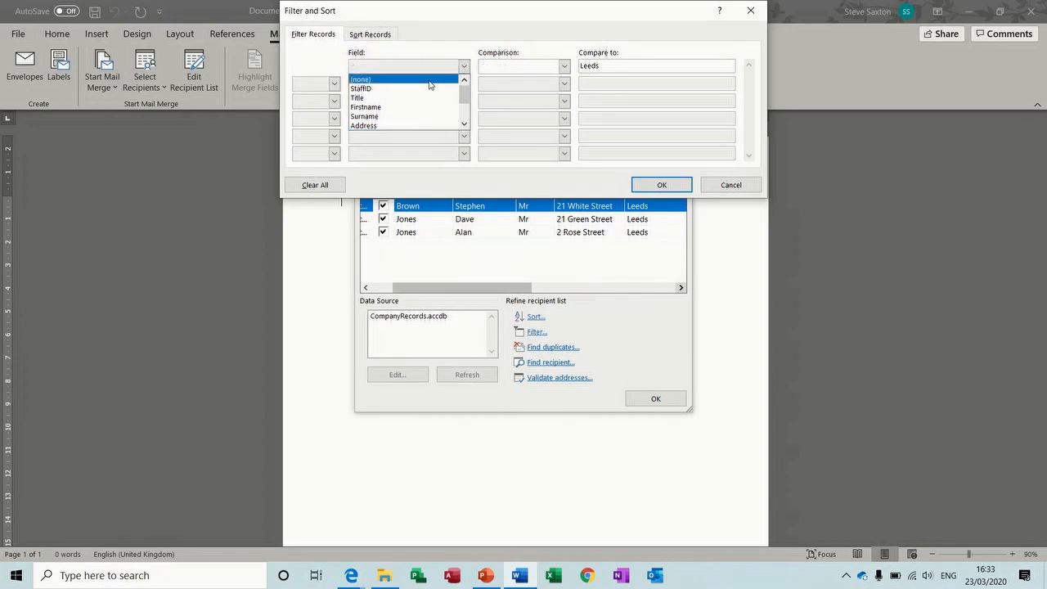
{"action": "left_click", "coordinate": [659, 183]}
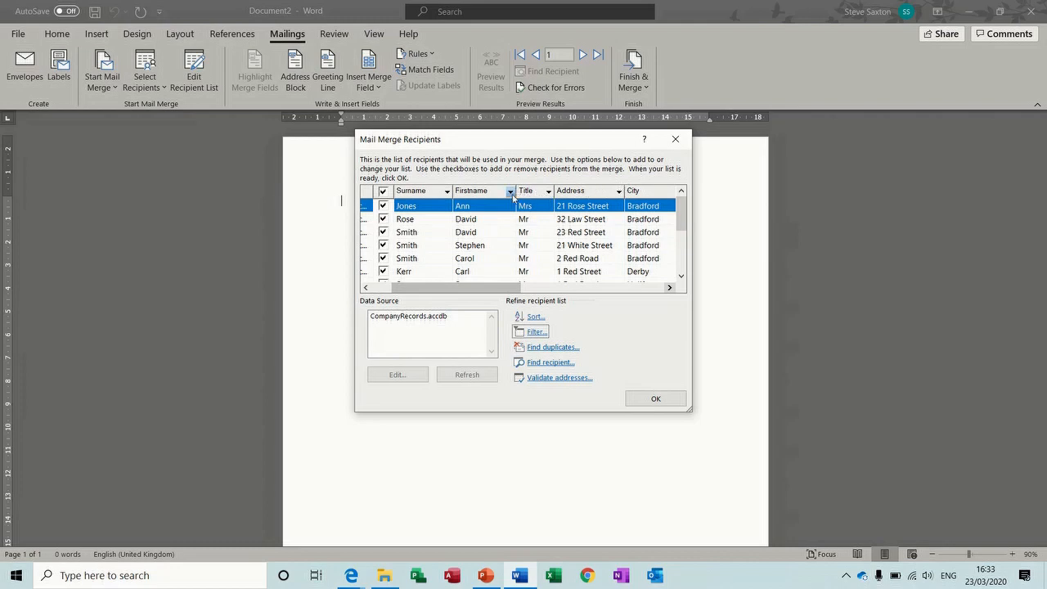
Filter City to Bradford, then Leeds, clear the filter, and select CompanyRecords.accdb as data source
{"action": "left_click", "coordinate": [671, 288]}
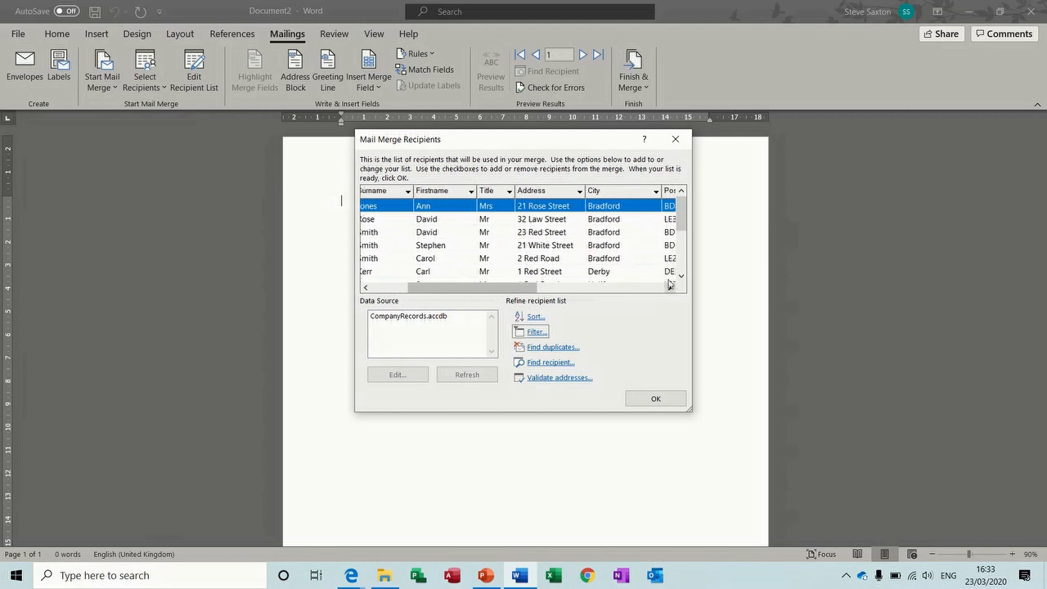
{"action": "left_click", "coordinate": [655, 190]}
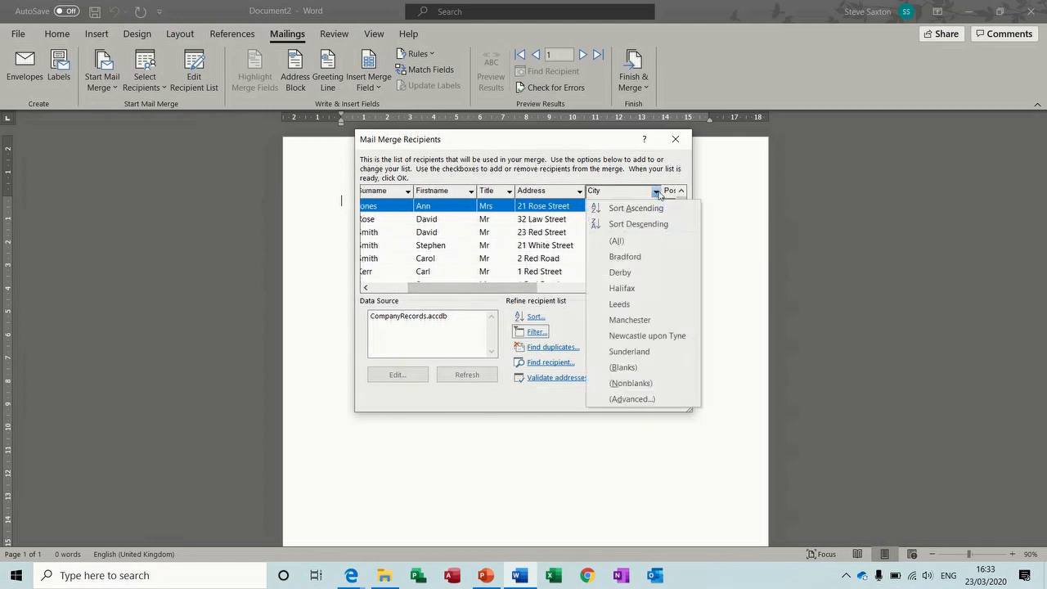
{"action": "left_click", "coordinate": [625, 257]}
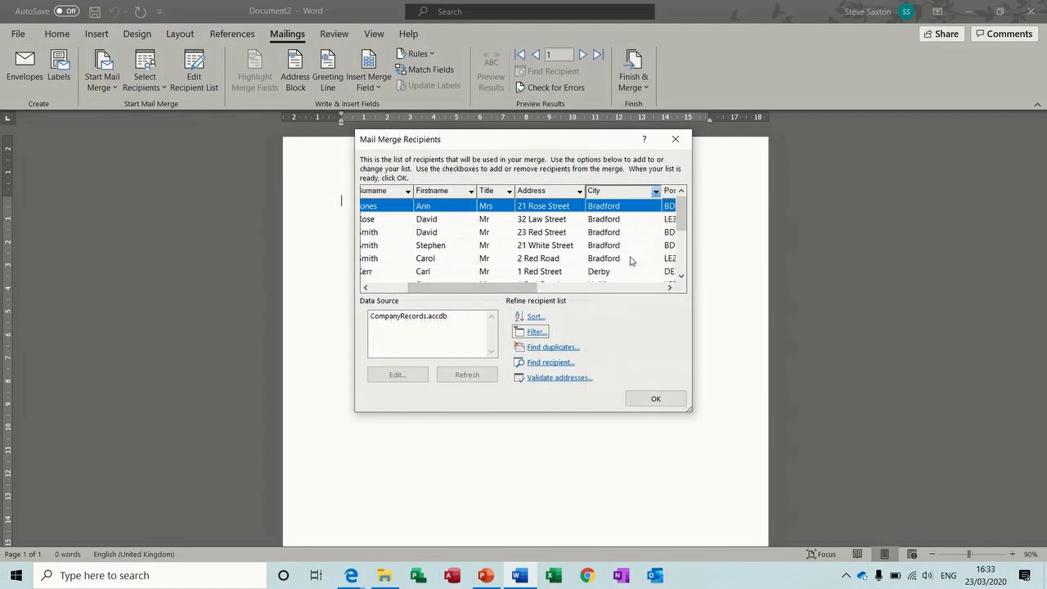
{"action": "left_click", "coordinate": [655, 190]}
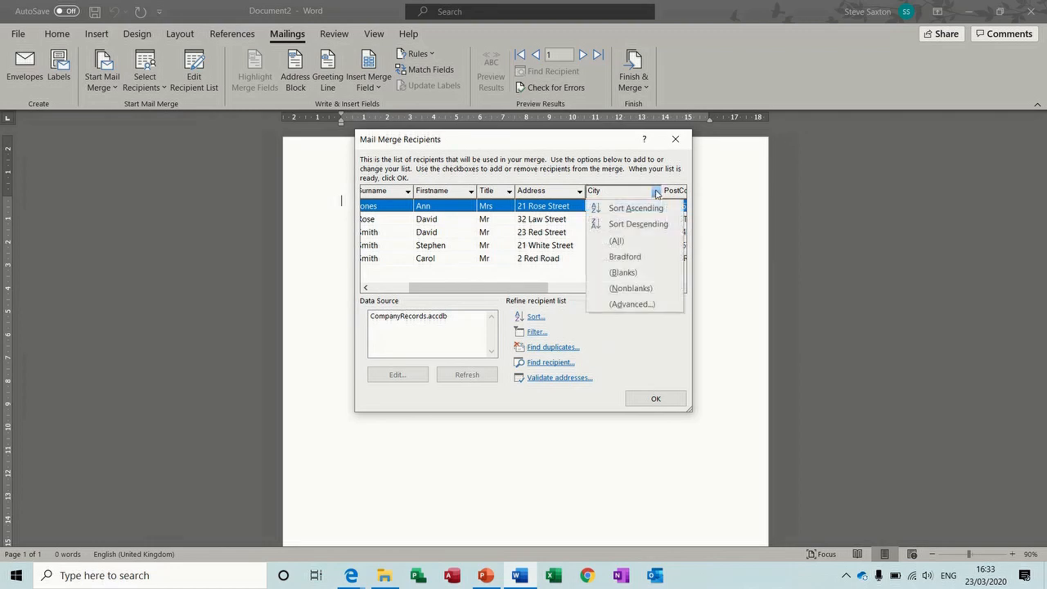
{"action": "left_click", "coordinate": [619, 242]}
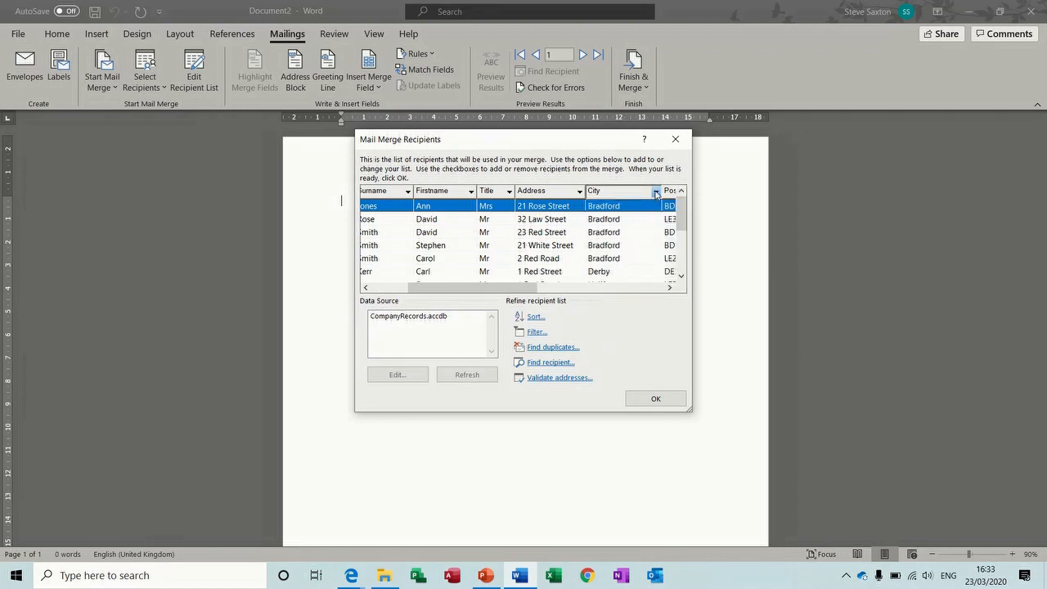
{"action": "left_click", "coordinate": [655, 191]}
{"action": "left_click", "coordinate": [623, 304]}
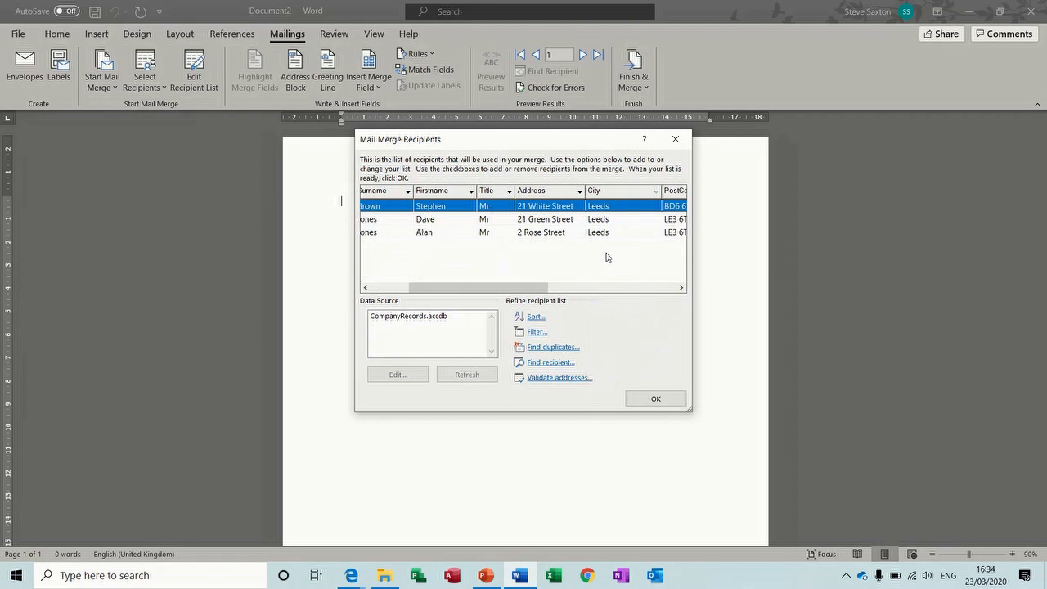
{"action": "left_click", "coordinate": [655, 191]}
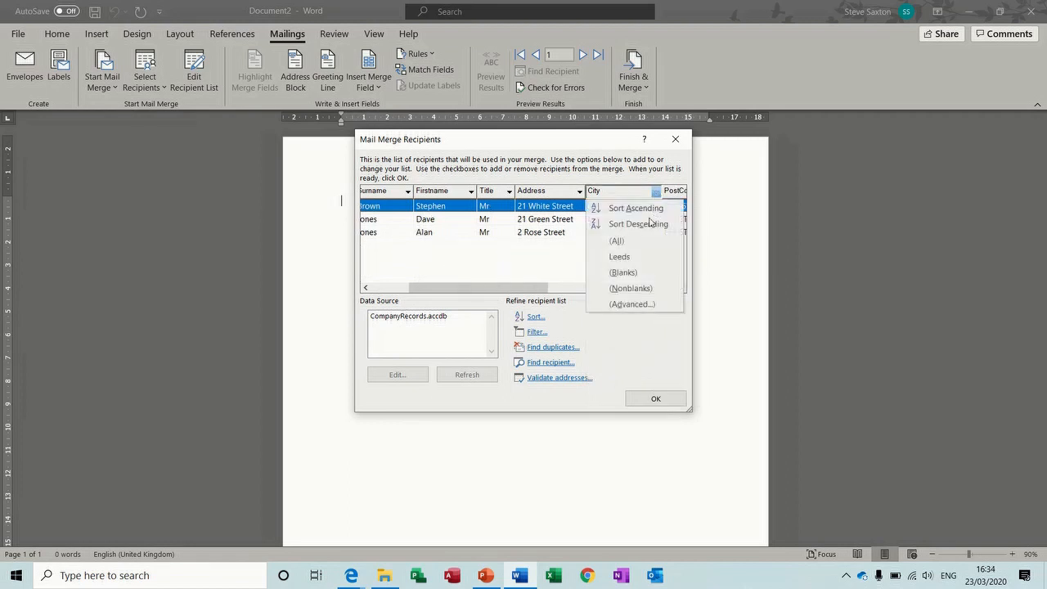
{"action": "left_click", "coordinate": [637, 241]}
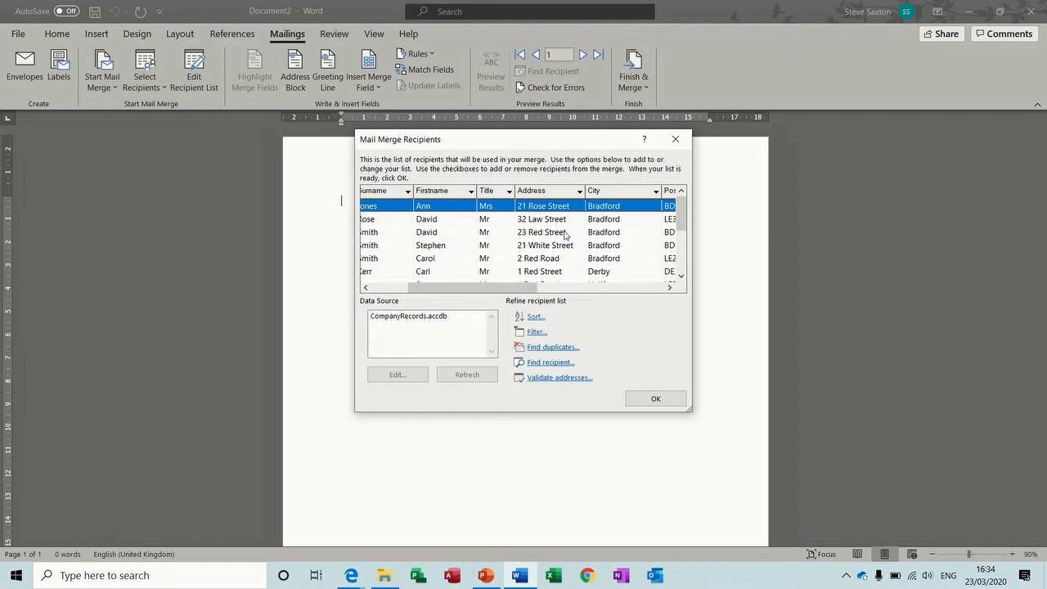
{"action": "left_click", "coordinate": [392, 317]}
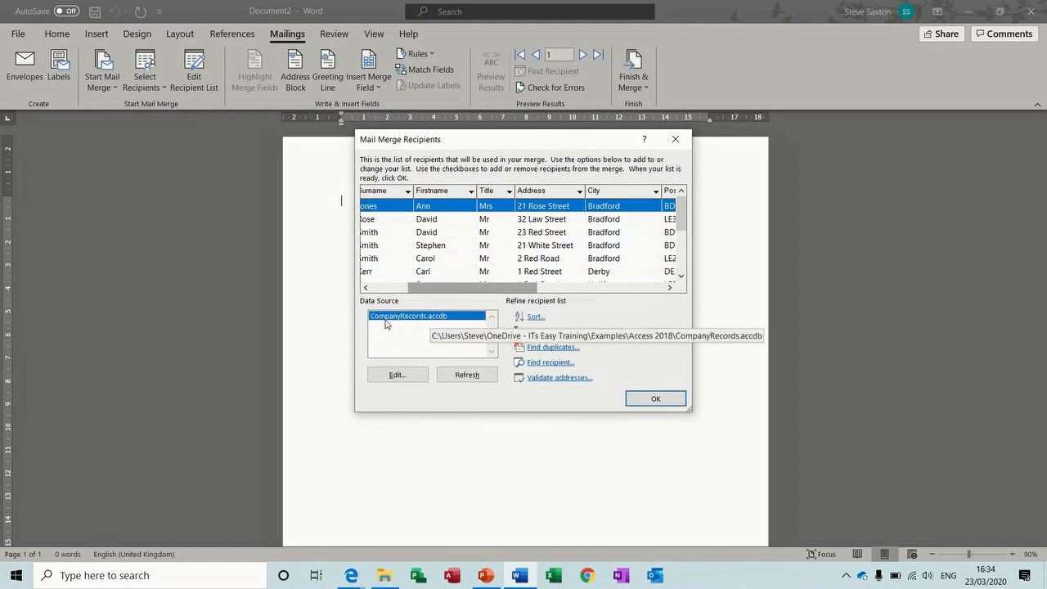
Add a new recipient entry with title, first name, surname and city filled in
{"action": "left_click", "coordinate": [397, 376]}
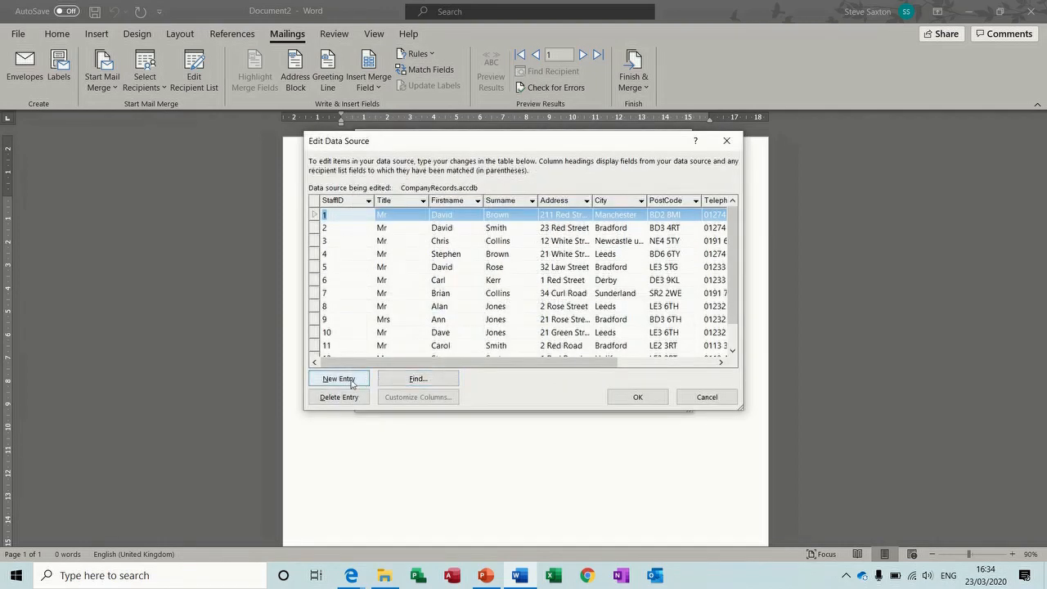
{"action": "left_click", "coordinate": [339, 378]}
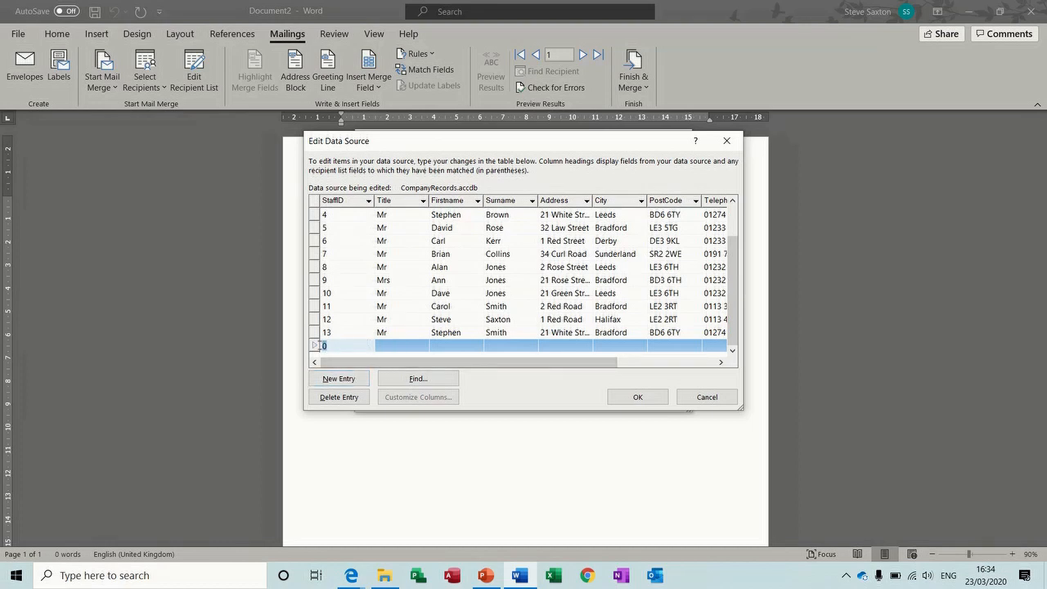
{"action": "key", "text": "Tab"}
{"action": "type", "text": "M"}
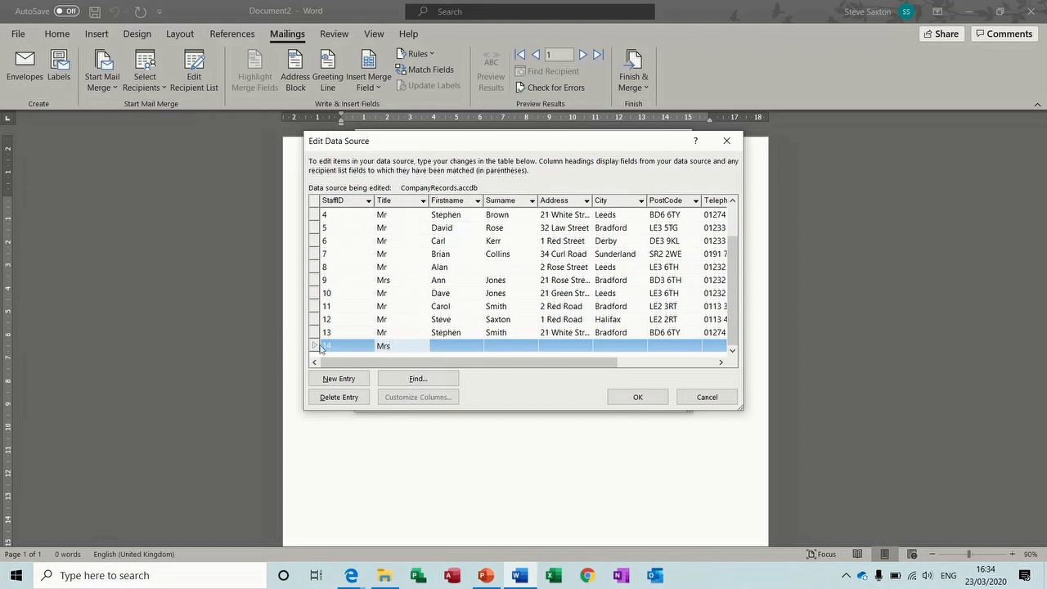
{"action": "key", "text": "Tab"}
{"action": "key", "text": "Tab"}
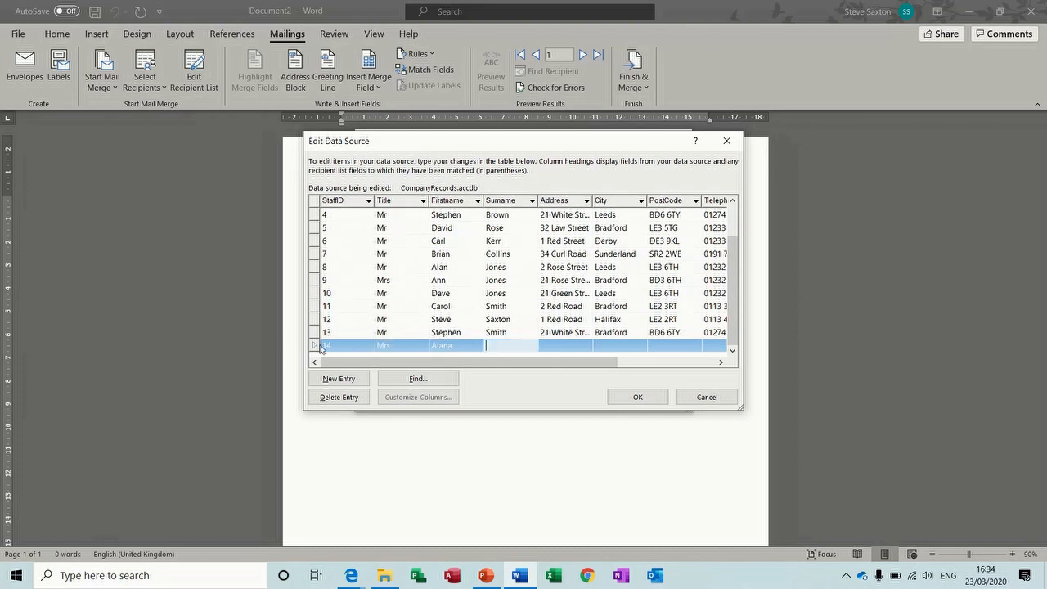
{"action": "key", "text": "Tab"}
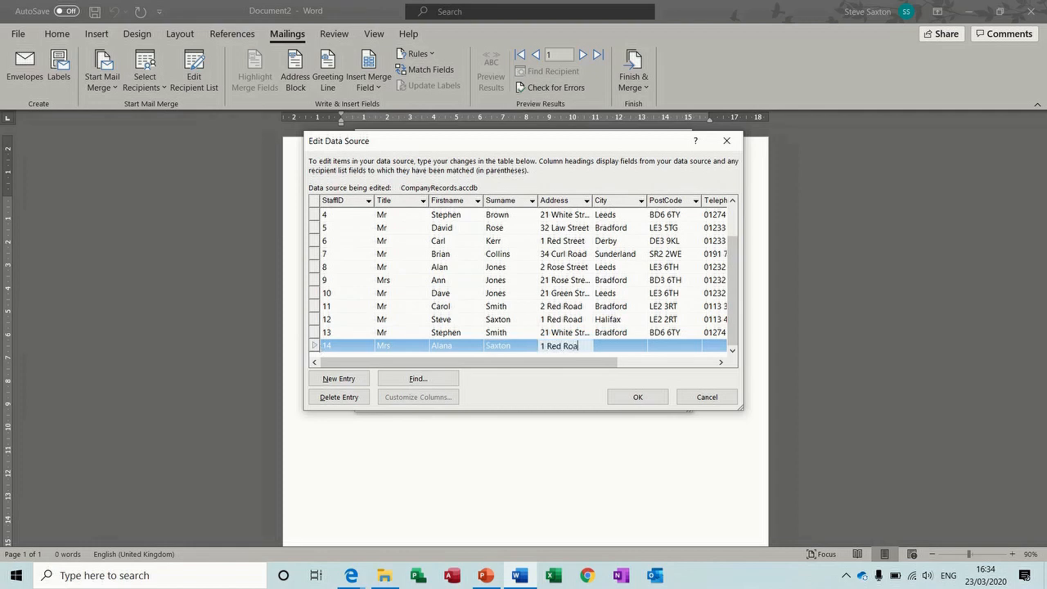
{"action": "key", "text": "Tab"}
{"action": "type", "text": "L"}
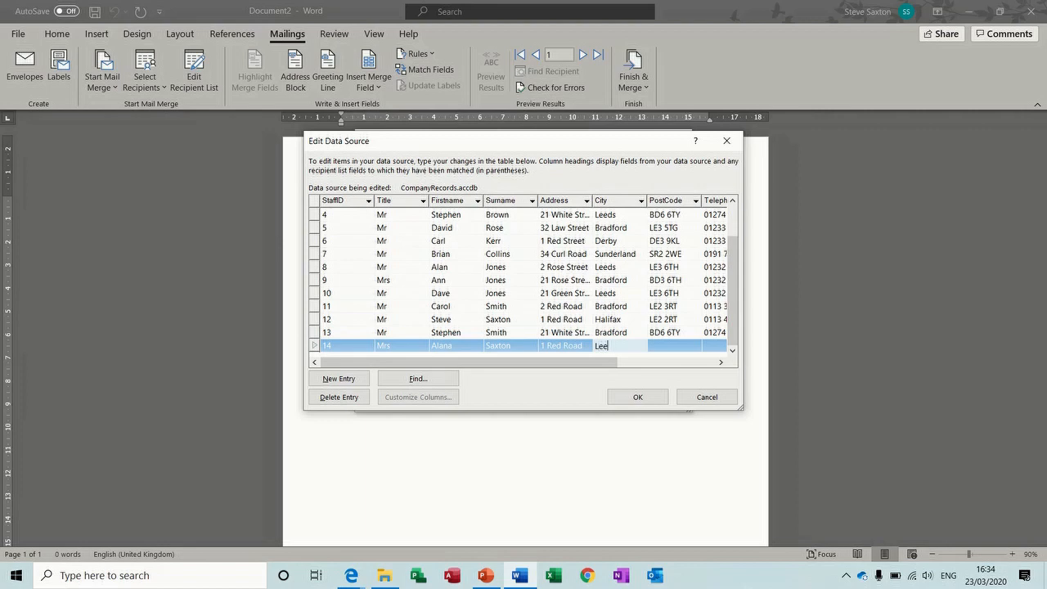
{"action": "key", "text": "Tab"}
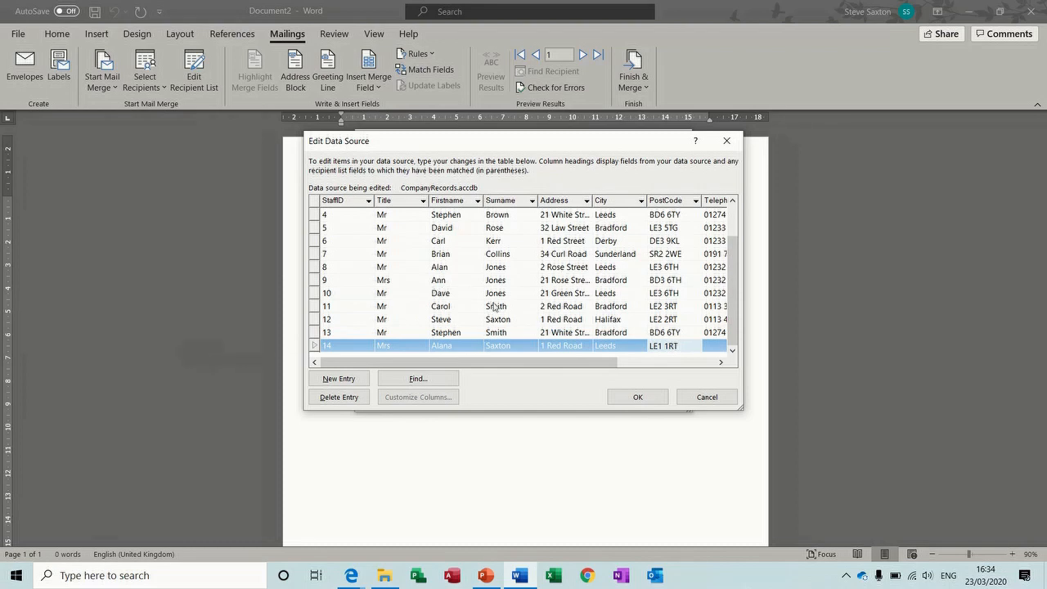
Change record 11's title to Mrs
{"action": "left_click", "coordinate": [393, 307]}
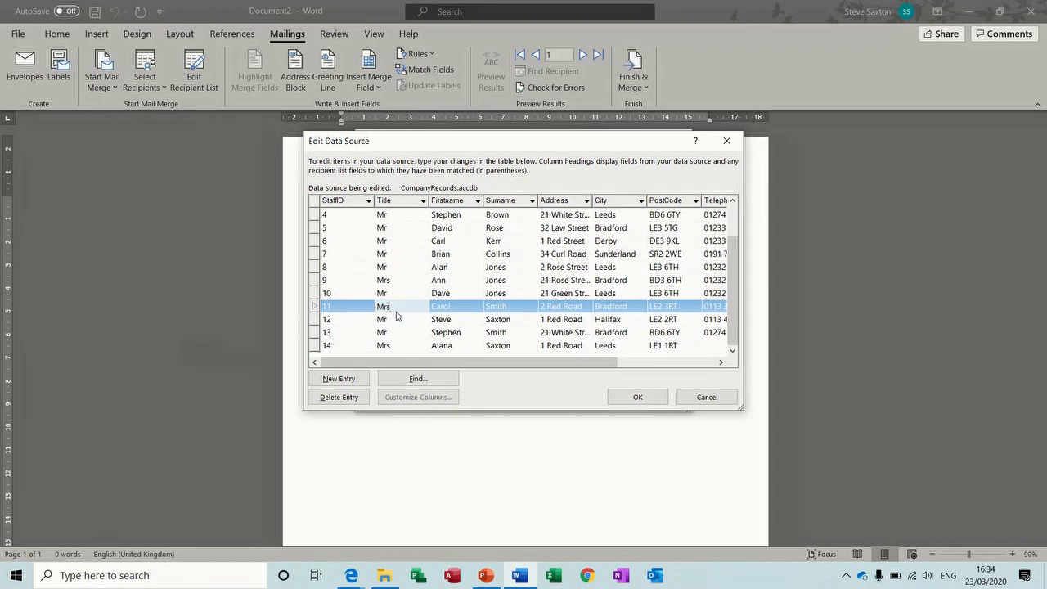
{"action": "left_click", "coordinate": [398, 319]}
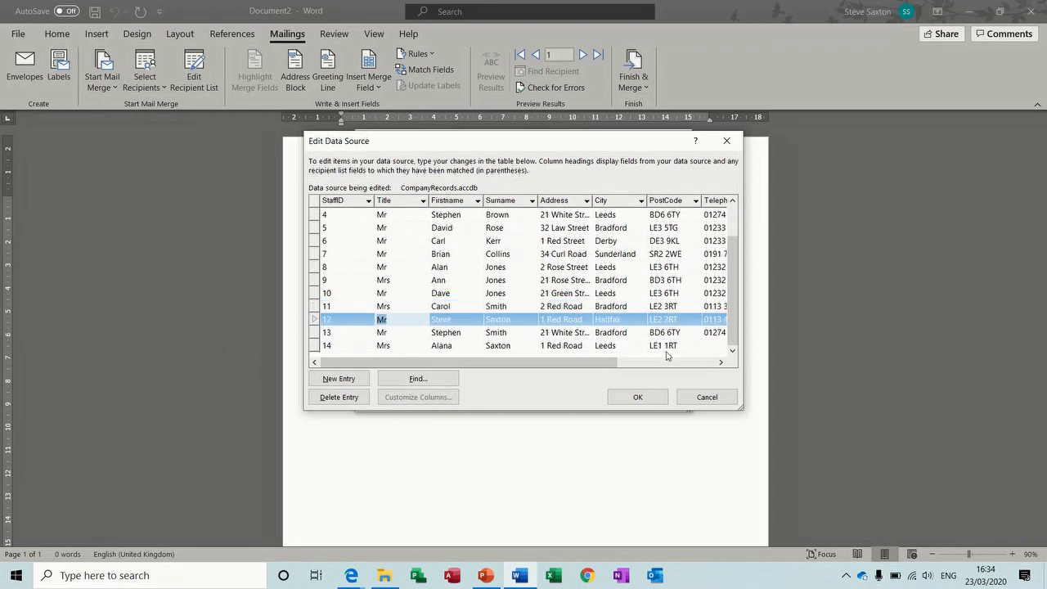
{"action": "left_click", "coordinate": [721, 361]}
{"action": "left_click", "coordinate": [721, 363]}
{"action": "left_click", "coordinate": [722, 362]}
{"action": "left_click", "coordinate": [721, 362]}
{"action": "left_click", "coordinate": [721, 362]}
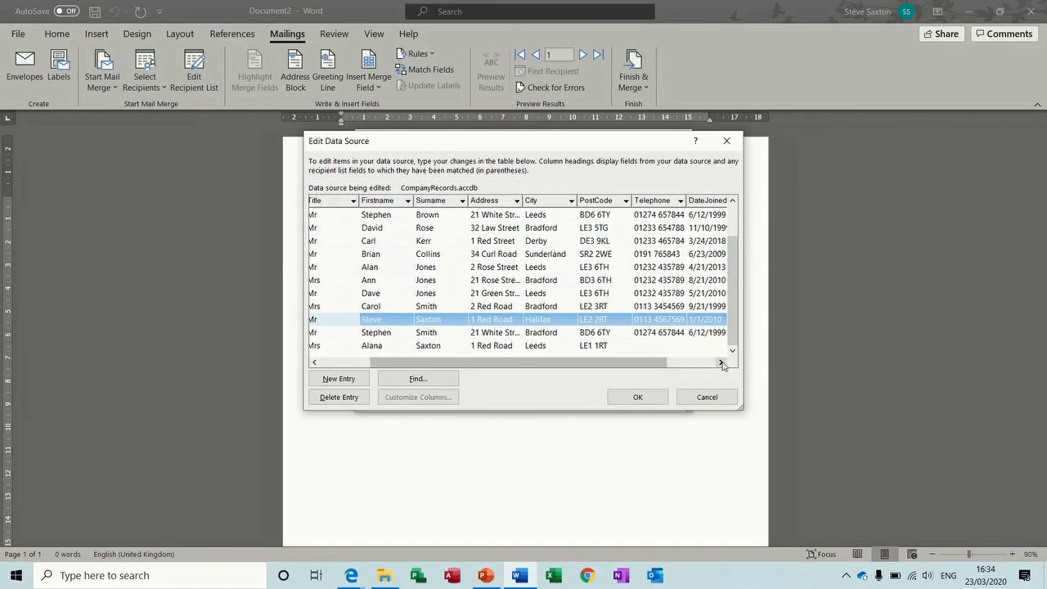
Save the recipient edits to CompanyRecords.accdb, close the list, and switch to File Explorer
{"action": "left_click", "coordinate": [638, 397]}
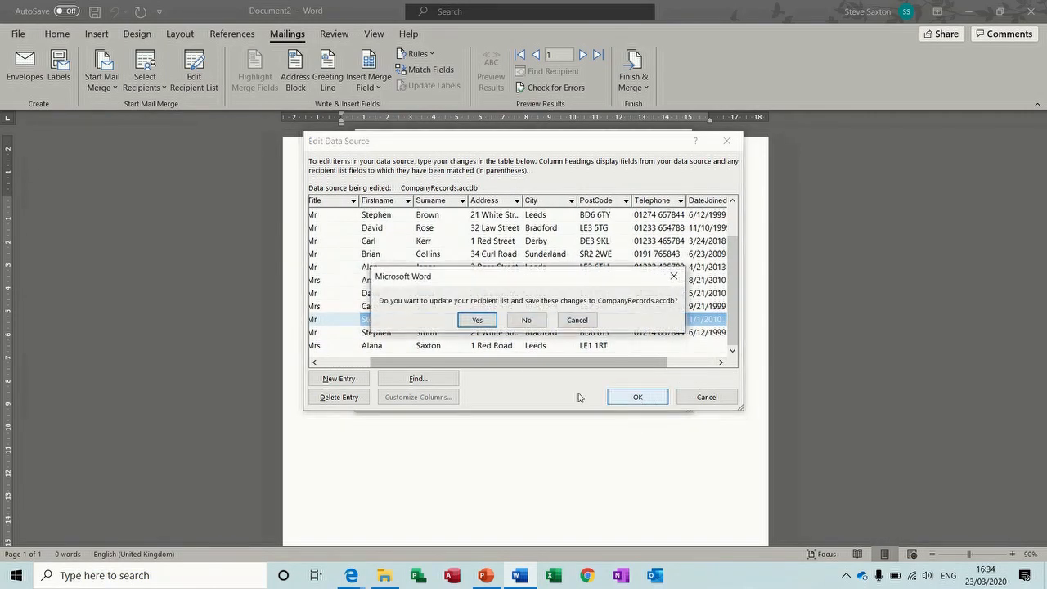
{"action": "left_click", "coordinate": [477, 320]}
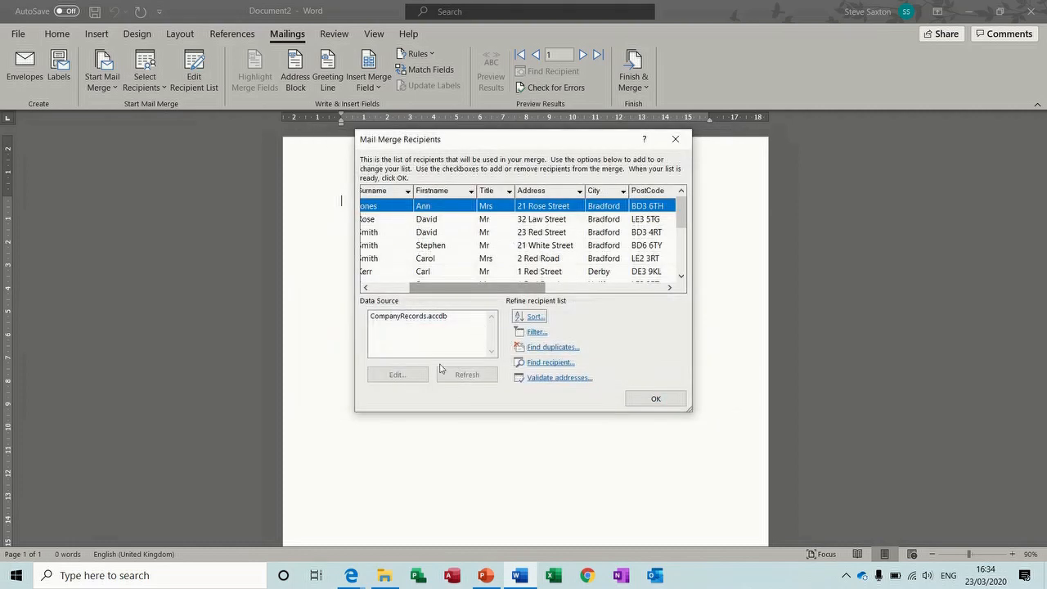
{"action": "left_click", "coordinate": [648, 400]}
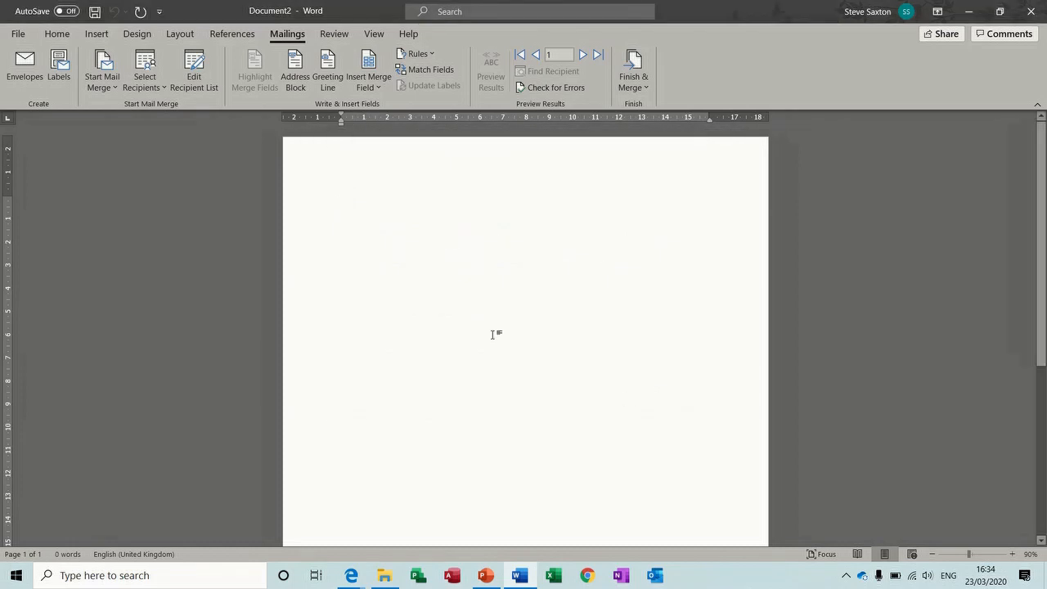
{"action": "left_click", "coordinate": [385, 575]}
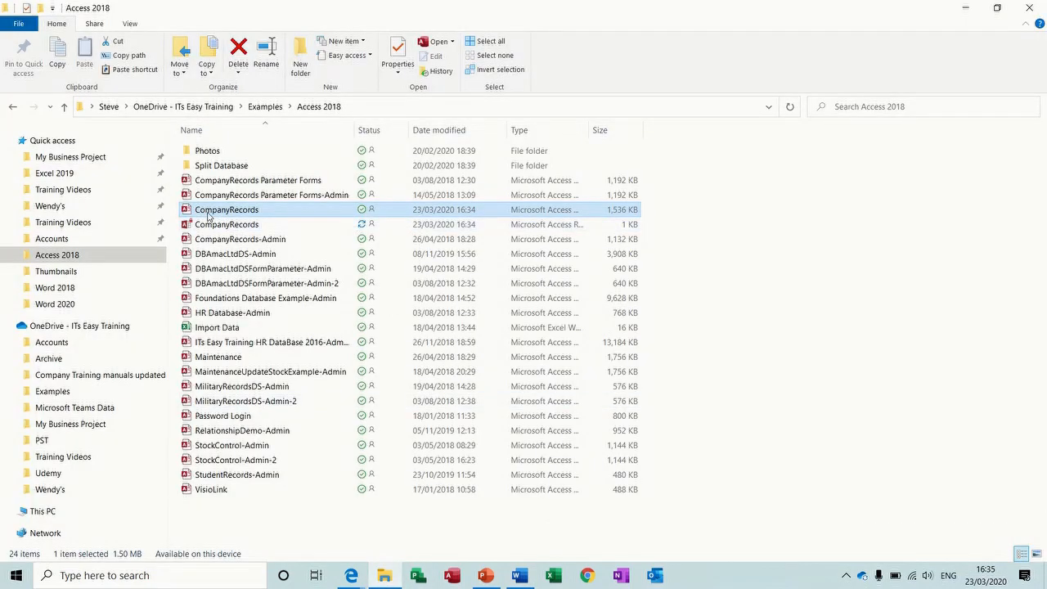
Delete record 14 from TblAddressDetails in CompanyRecords, then close Access and return to Word
{"action": "double_click", "coordinate": [209, 214]}
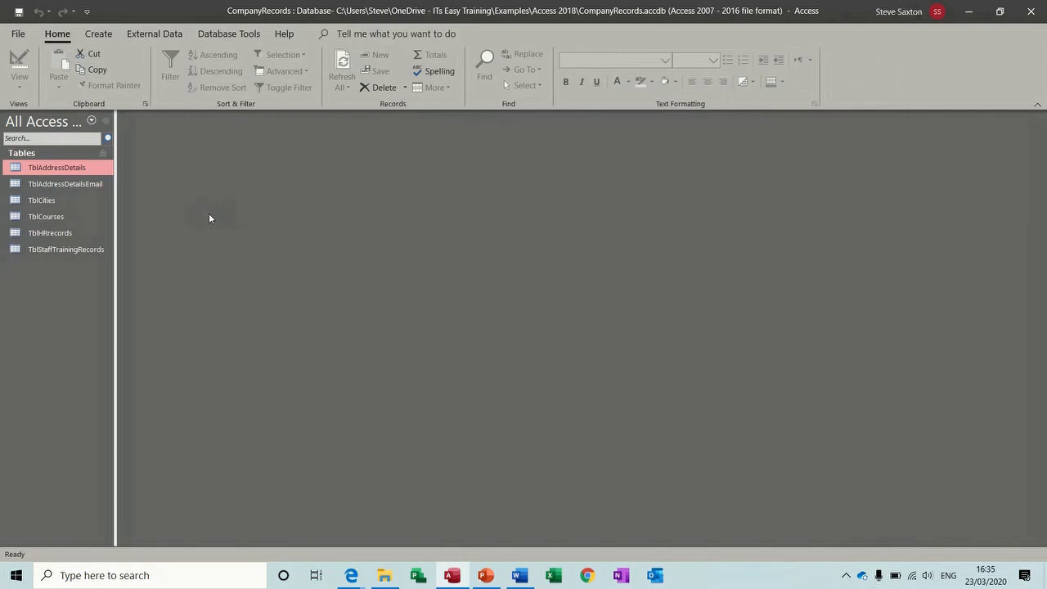
{"action": "double_click", "coordinate": [71, 169]}
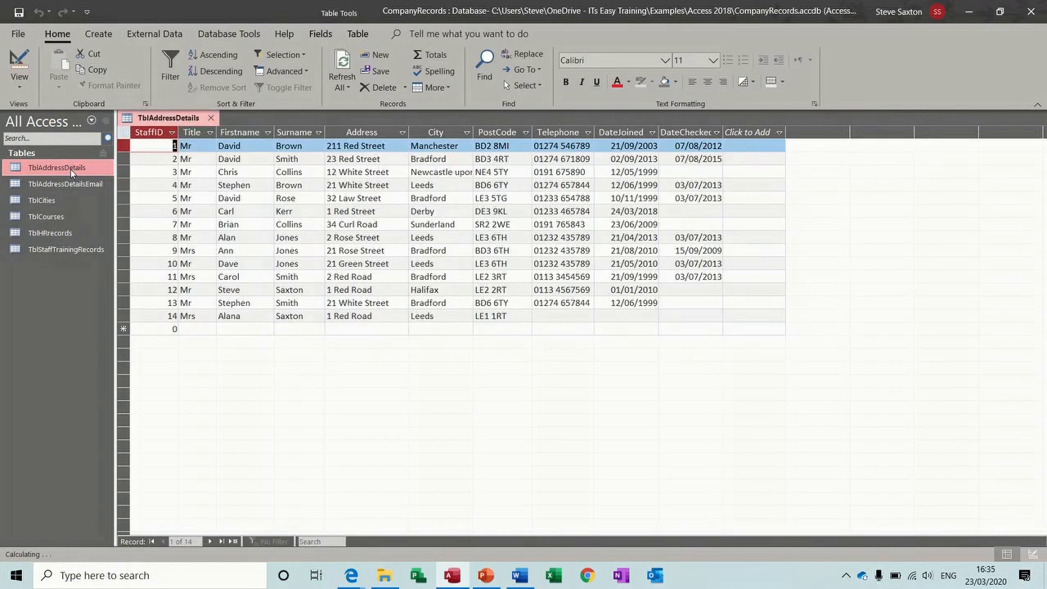
{"action": "left_click", "coordinate": [122, 315]}
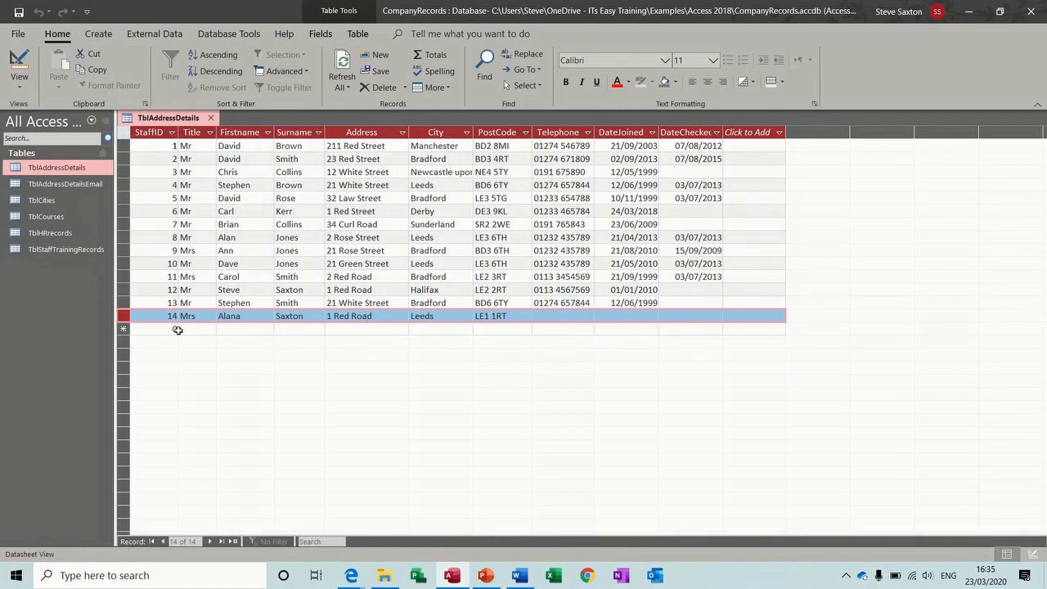
{"action": "left_click", "coordinate": [371, 91]}
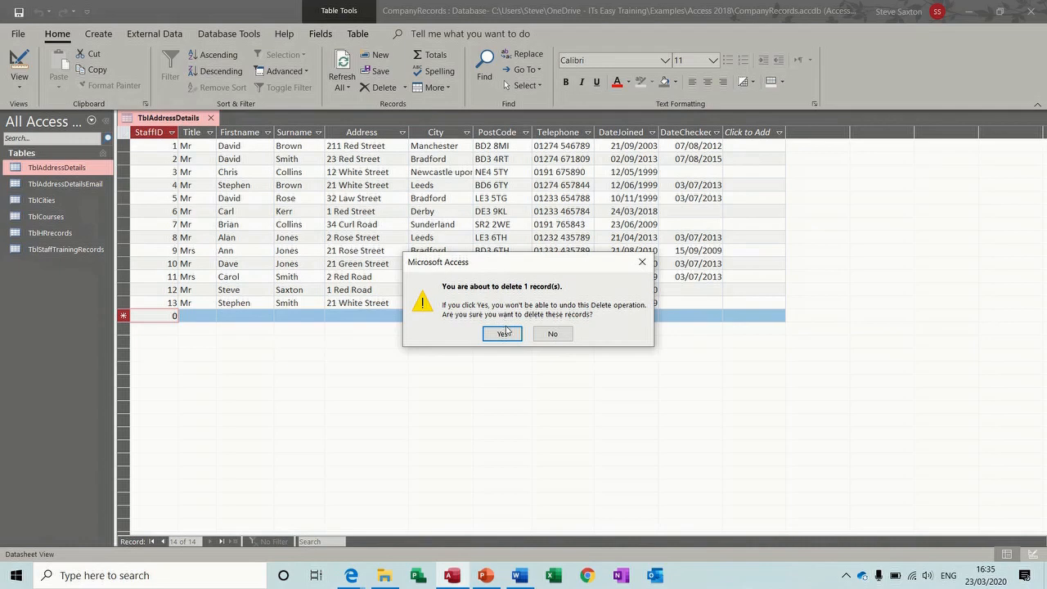
{"action": "left_click", "coordinate": [504, 332]}
{"action": "left_click", "coordinate": [1041, 6]}
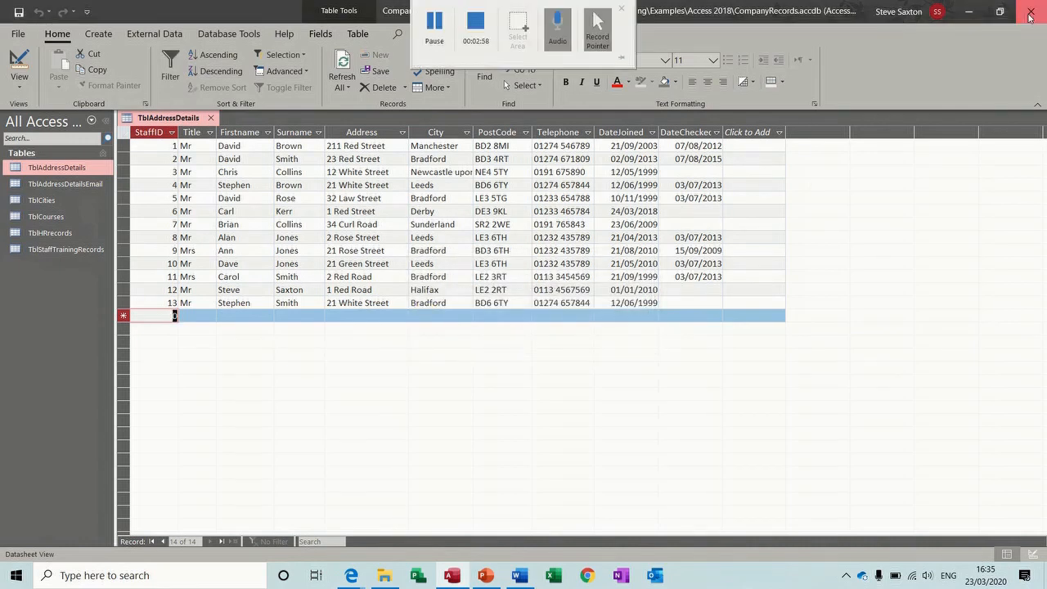
{"action": "left_click", "coordinate": [531, 577]}
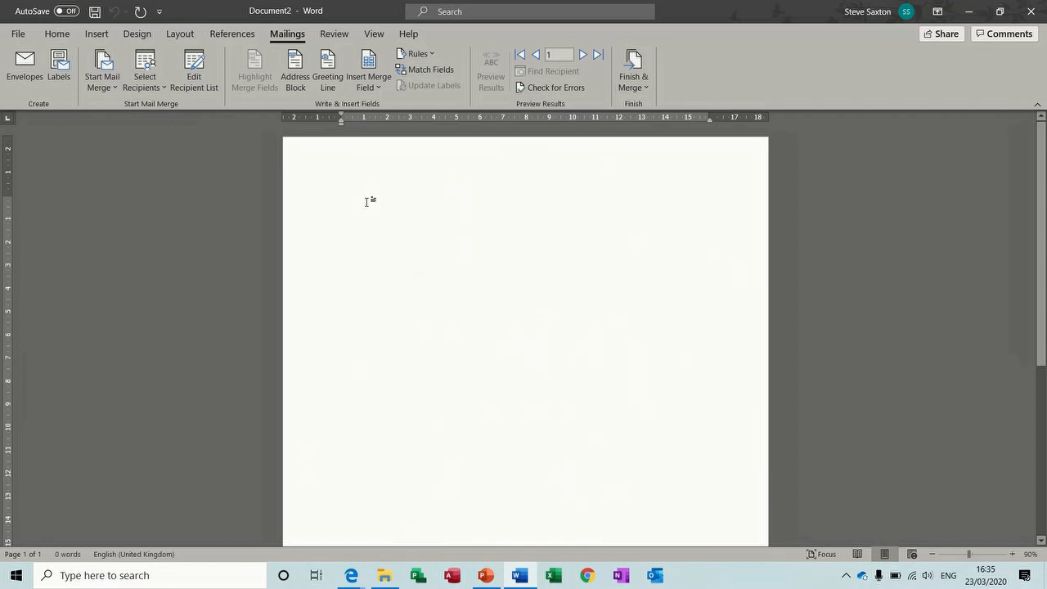
Insert the Title, Firstname and Surname merge fields on the first address line
{"action": "left_click", "coordinate": [300, 67]}
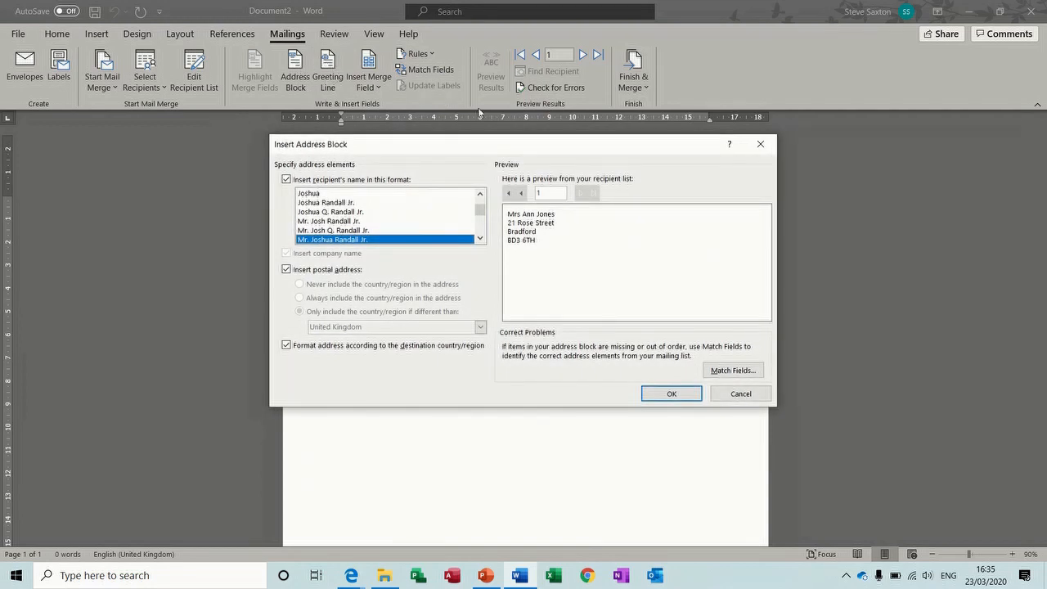
{"action": "left_click", "coordinate": [761, 144]}
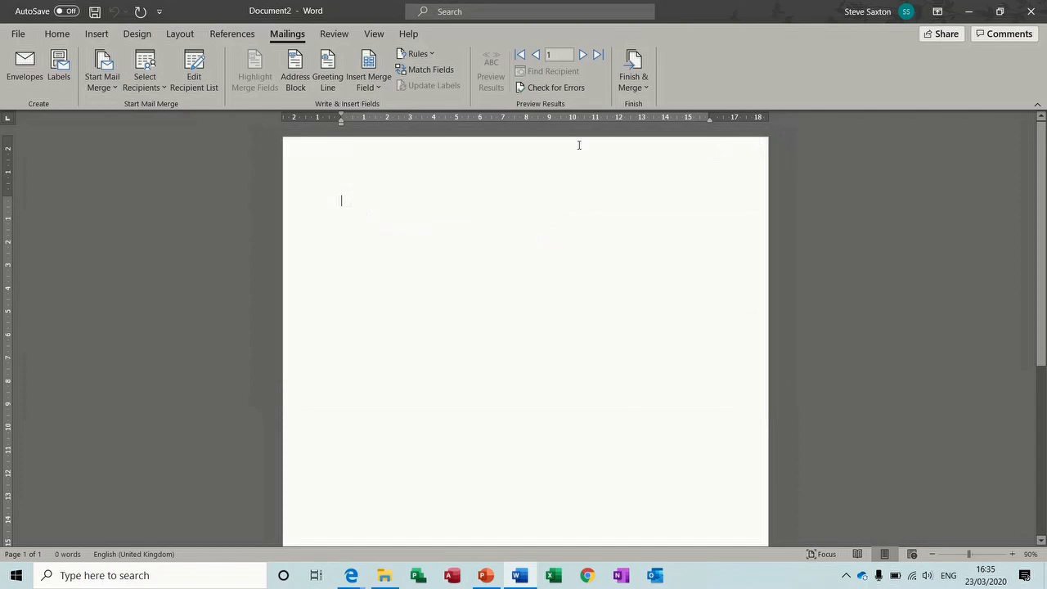
{"action": "left_click", "coordinate": [379, 88]}
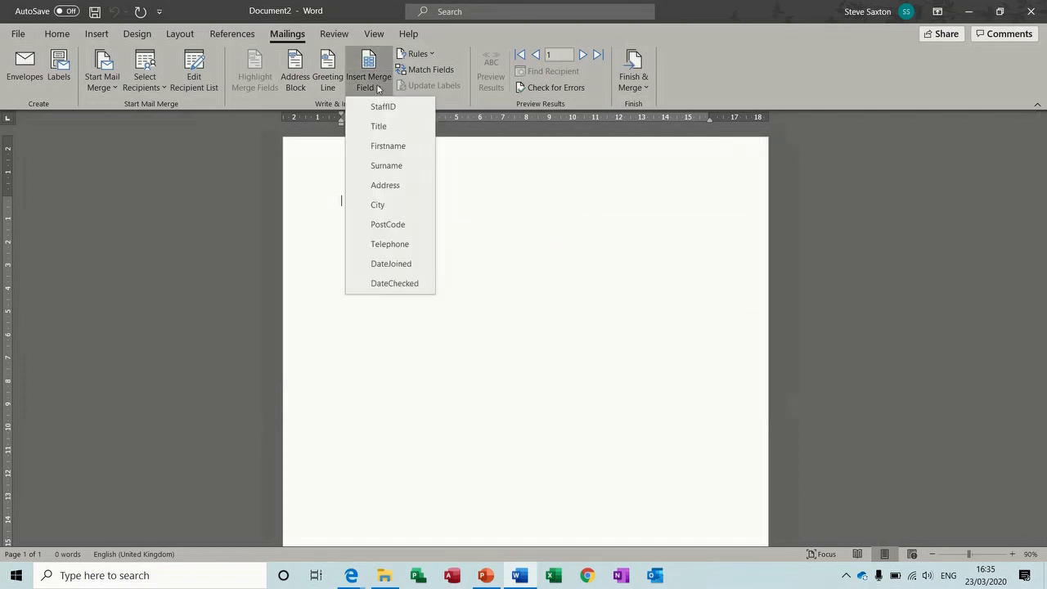
{"action": "left_click", "coordinate": [388, 129]}
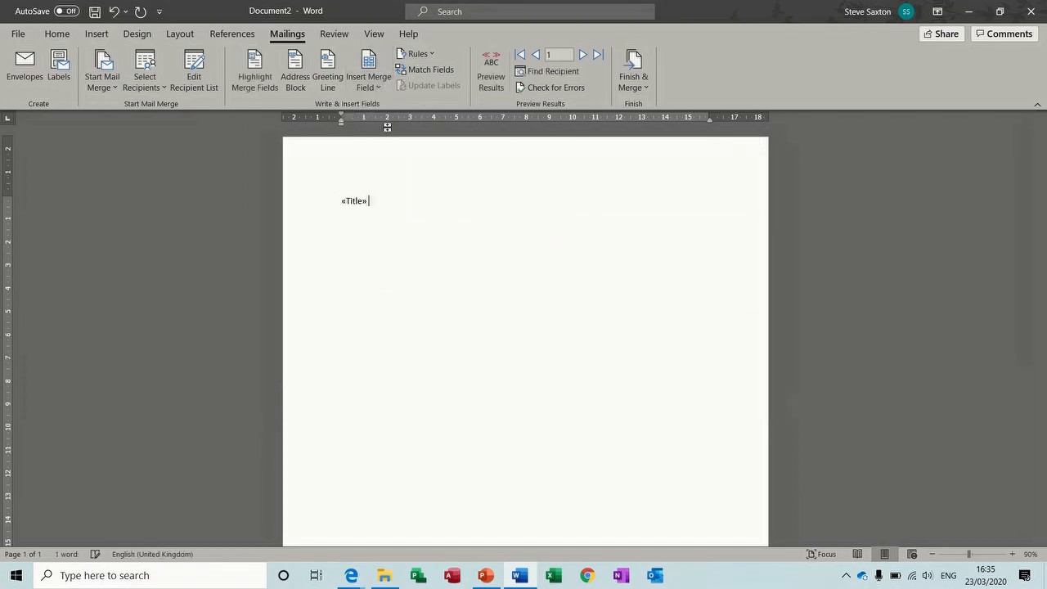
{"action": "left_click", "coordinate": [370, 82]}
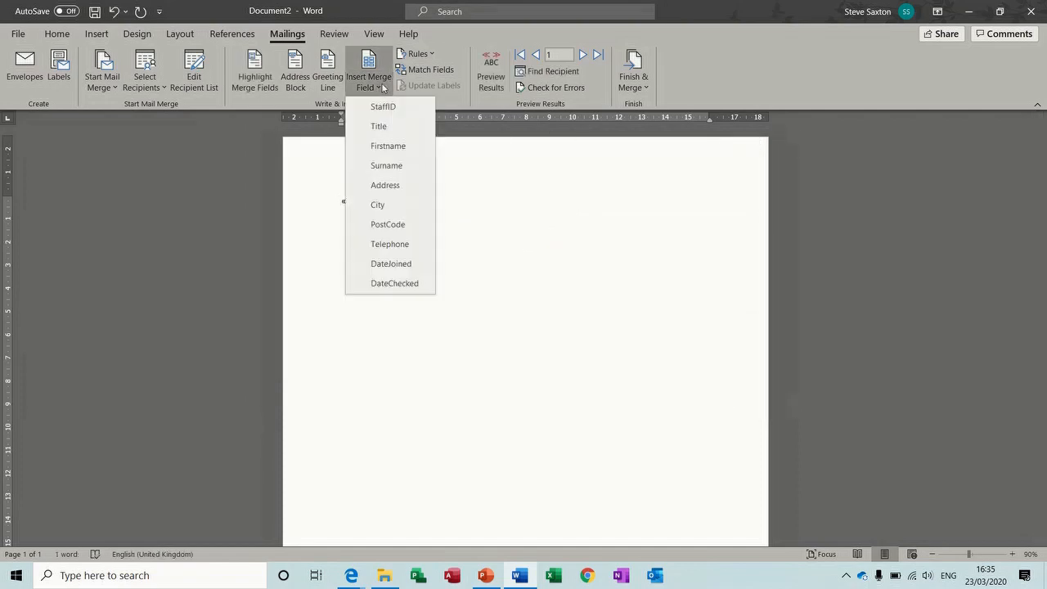
{"action": "left_click", "coordinate": [393, 144]}
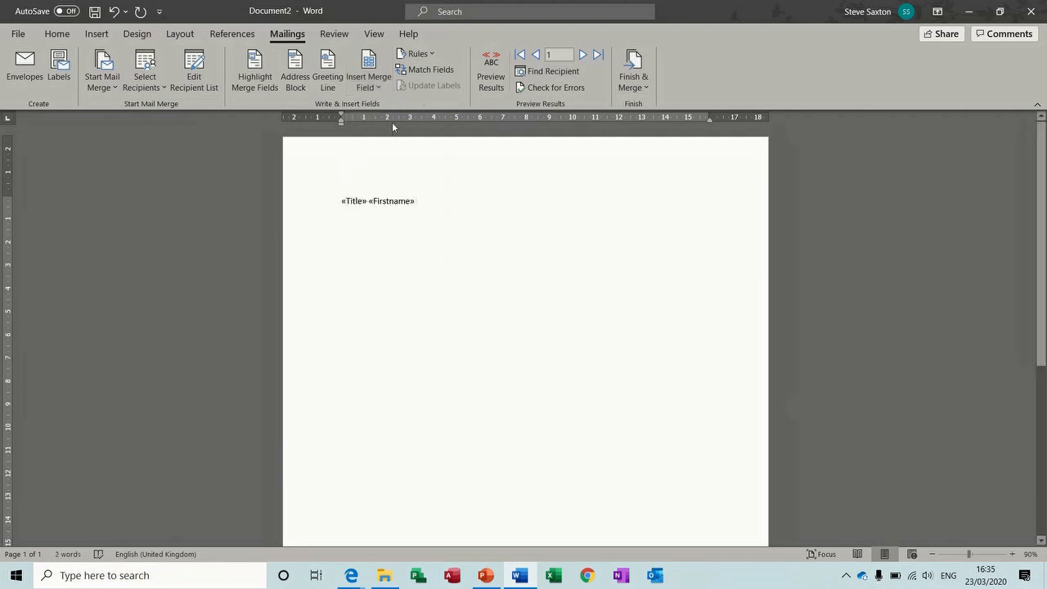
{"action": "left_click", "coordinate": [379, 91]}
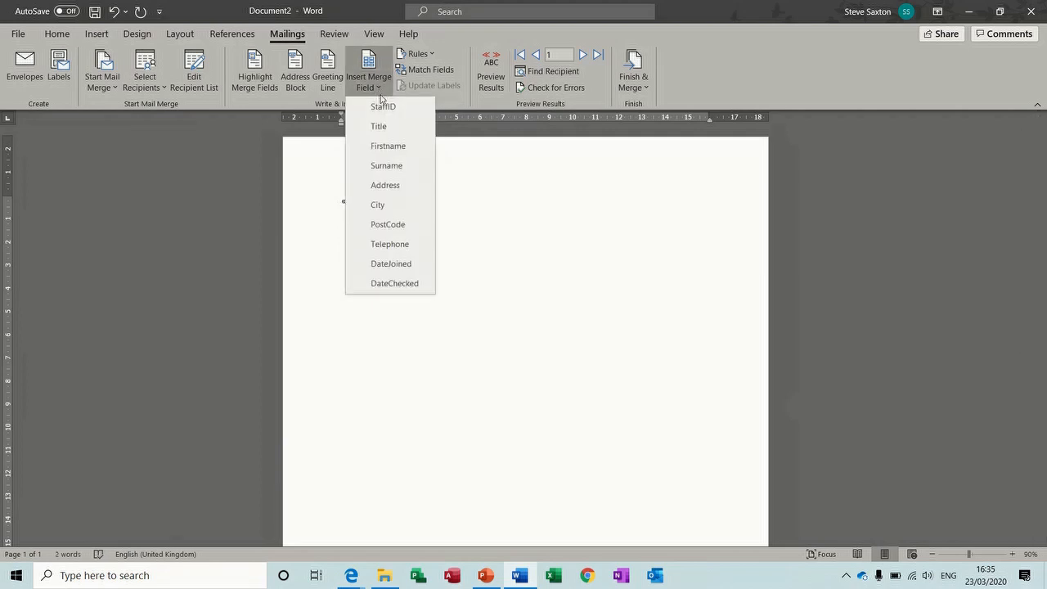
{"action": "left_click", "coordinate": [386, 166]}
{"action": "key", "text": "Return"}
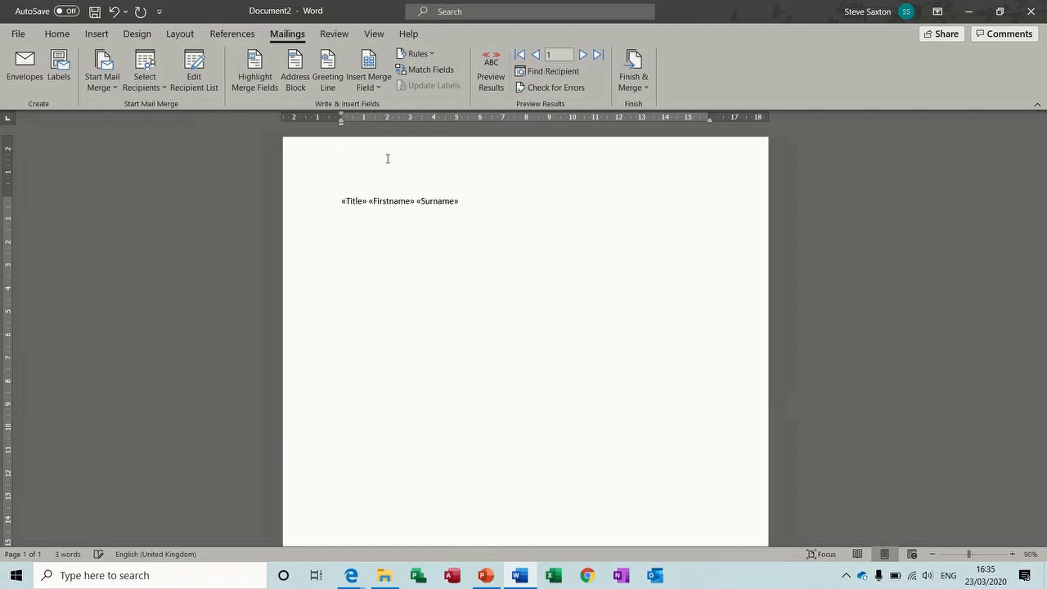
Add Address, City and PostCode merge fields on separate lines and preview the results
{"action": "left_click", "coordinate": [379, 90]}
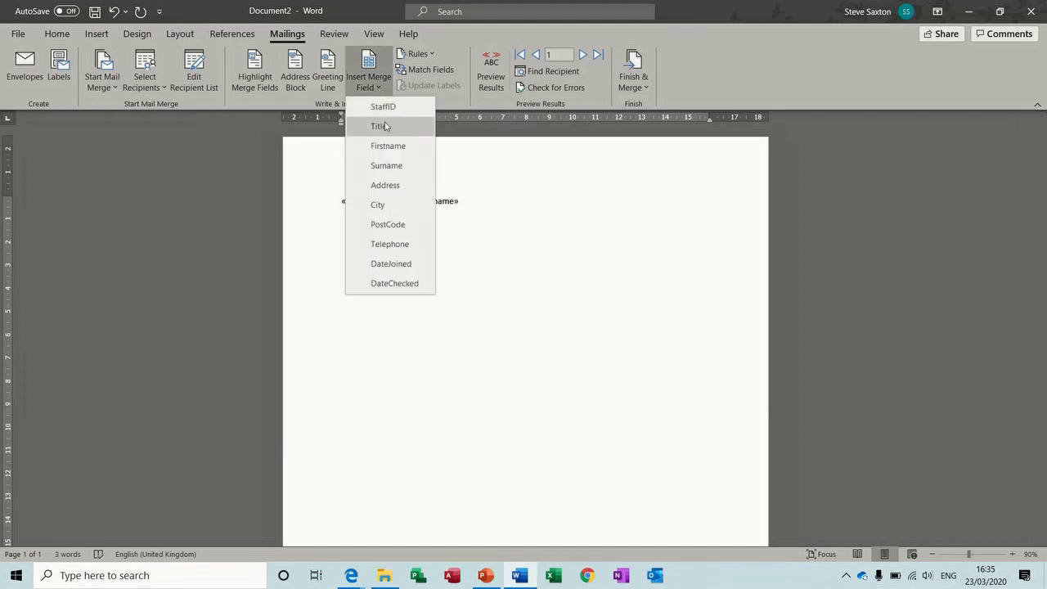
{"action": "left_click", "coordinate": [393, 185]}
{"action": "key", "text": "Return"}
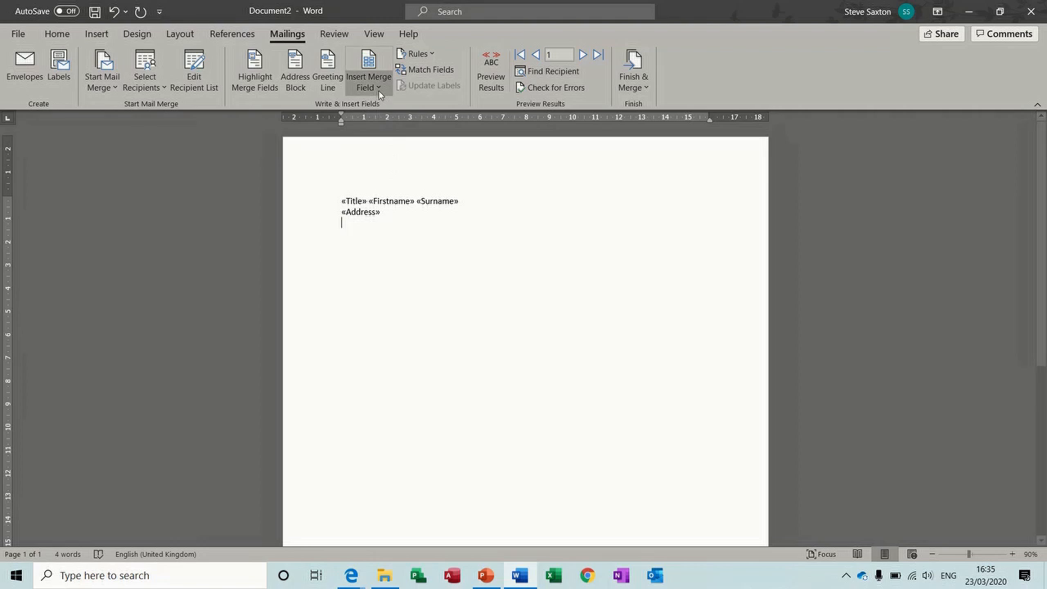
{"action": "left_click", "coordinate": [378, 88]}
{"action": "left_click", "coordinate": [392, 204]}
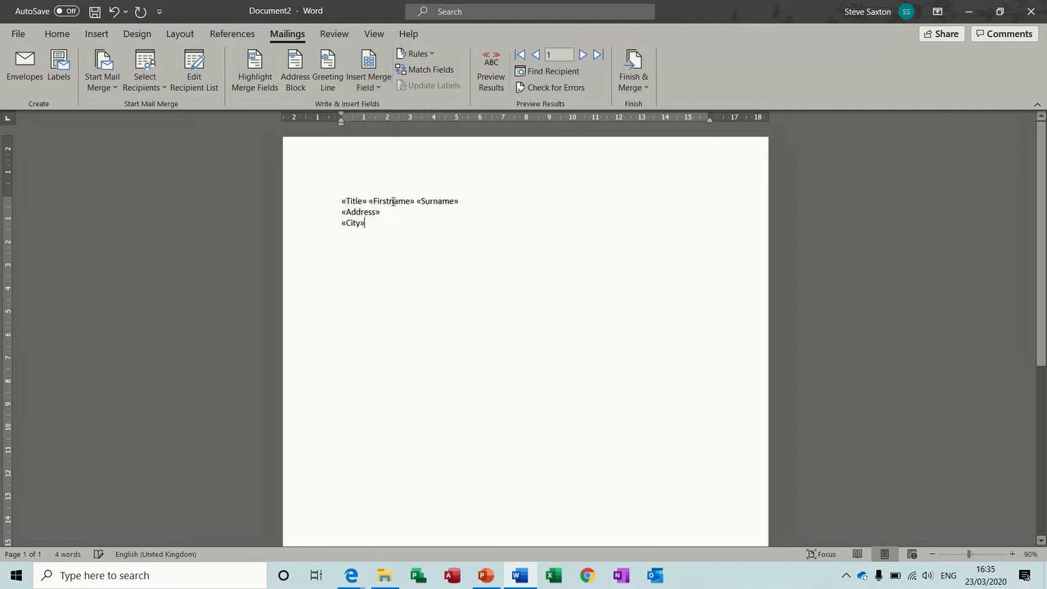
{"action": "left_click", "coordinate": [378, 89]}
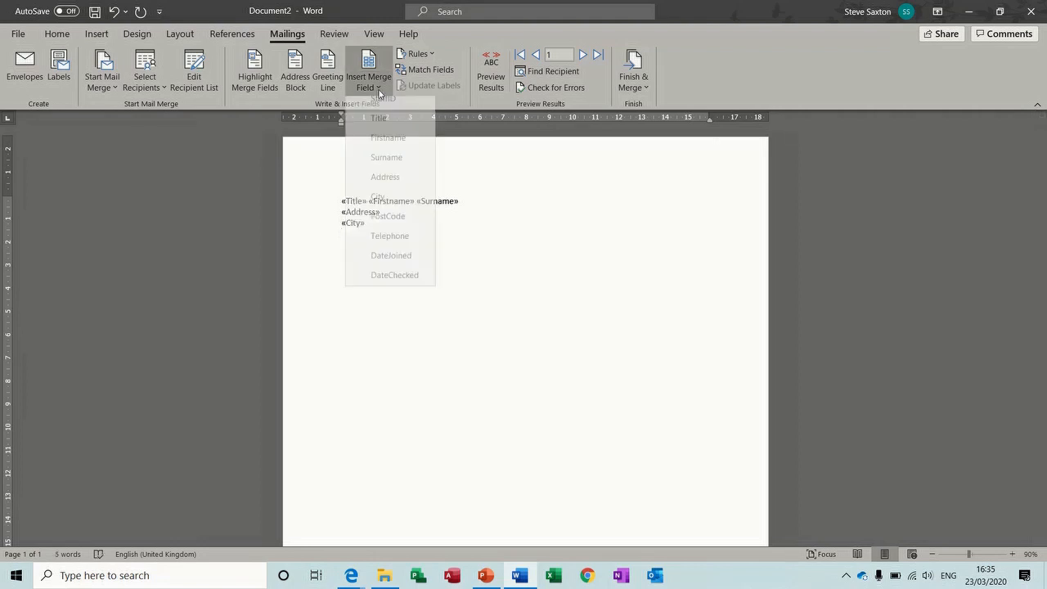
{"action": "left_click", "coordinate": [388, 217]}
{"action": "left_click", "coordinate": [494, 76]}
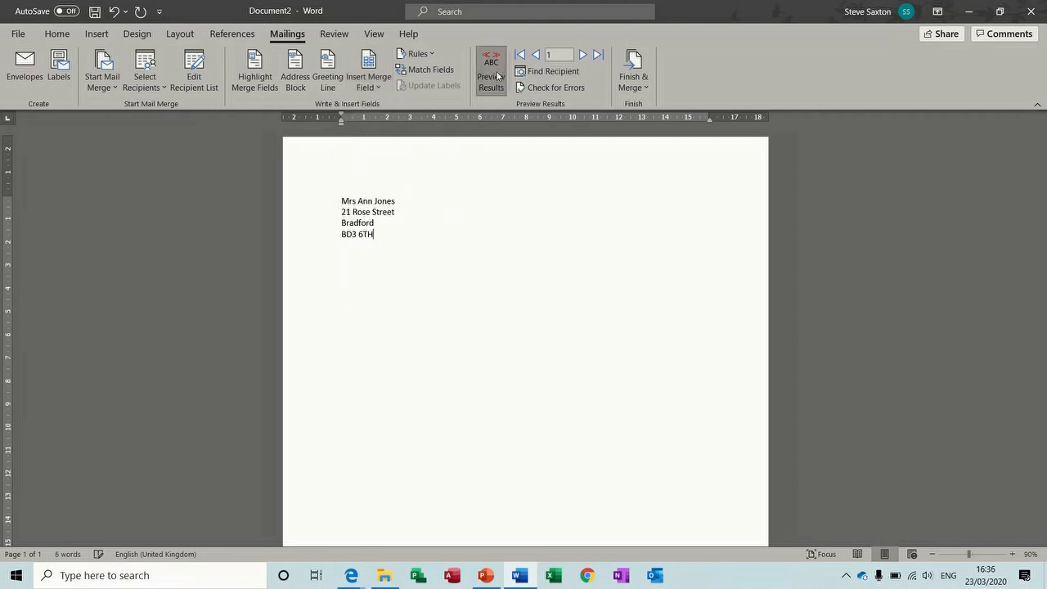
Type 'Dear ' and add an If...Then...Else rule: Title equals Mr gives Sir, otherwise Madam
{"action": "type", "text": "Dear"}
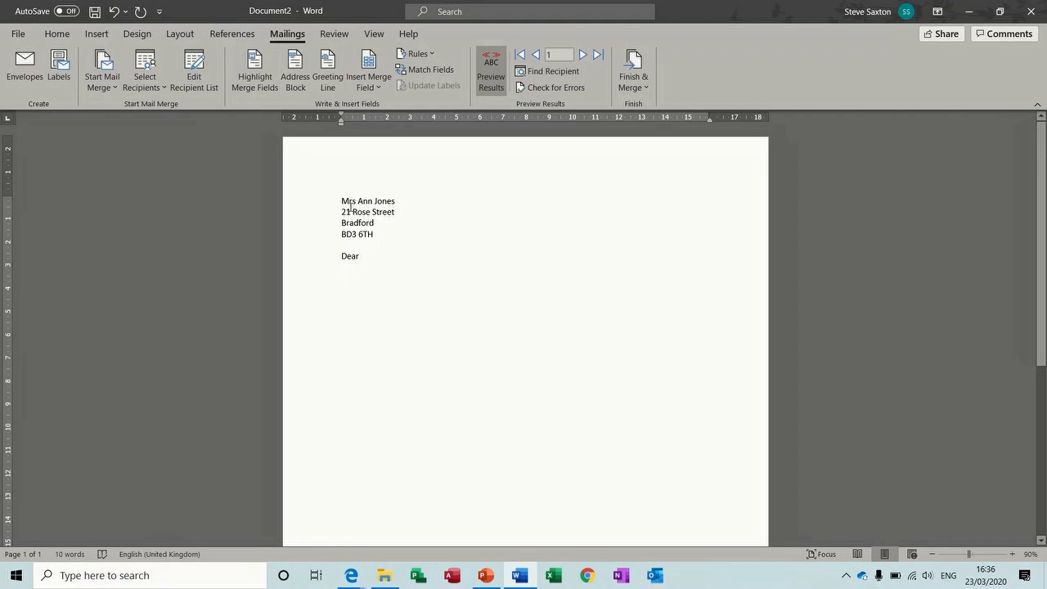
{"action": "left_click", "coordinate": [432, 57]}
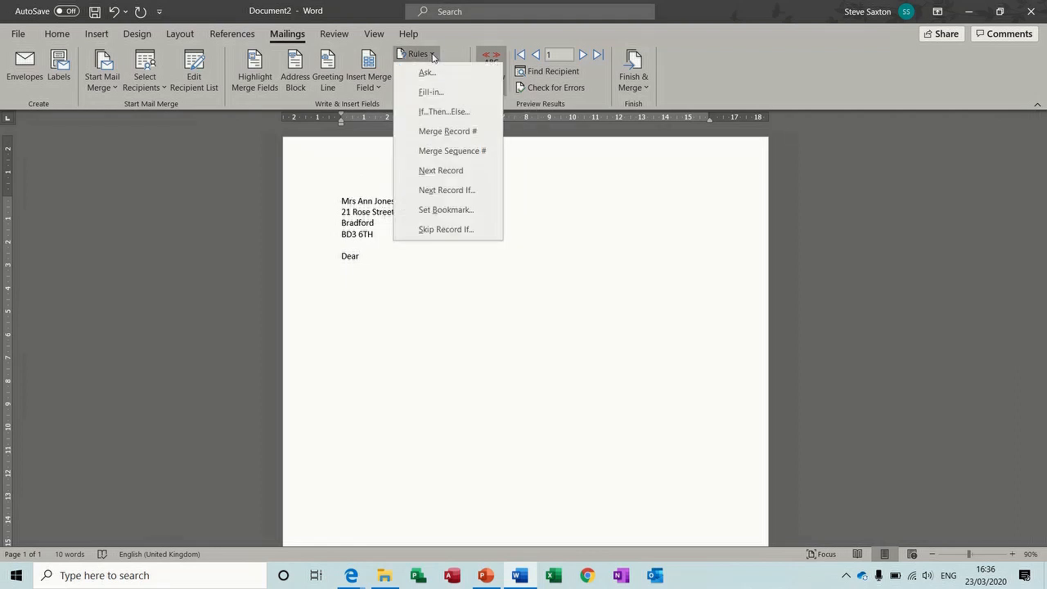
{"action": "left_click", "coordinate": [463, 118]}
{"action": "left_click", "coordinate": [434, 229]}
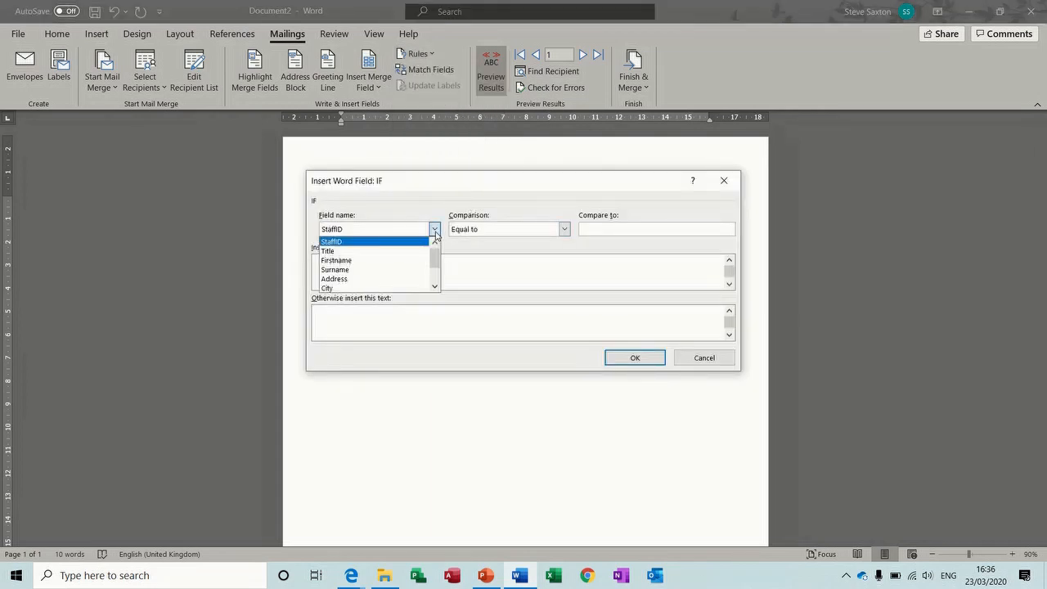
{"action": "left_click", "coordinate": [423, 248]}
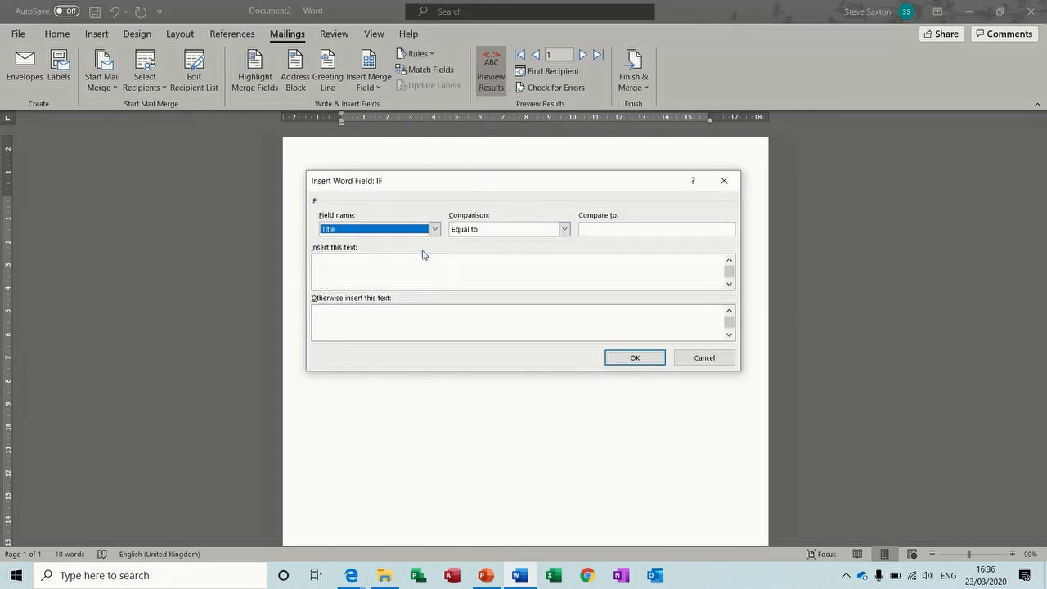
{"action": "left_click", "coordinate": [602, 230]}
{"action": "type", "text": "Mr"}
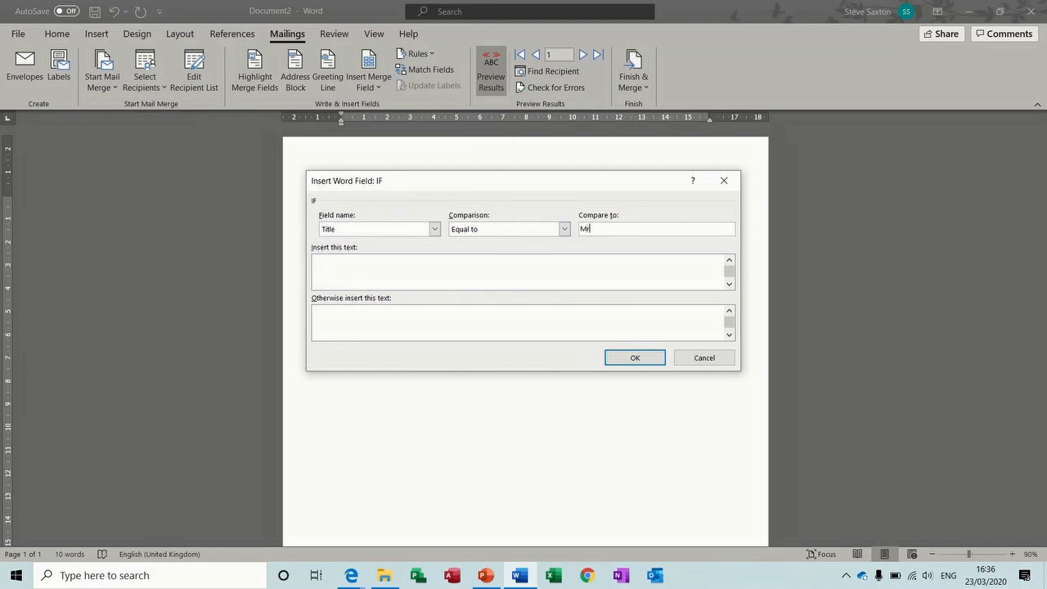
{"action": "left_click", "coordinate": [492, 262]}
{"action": "type", "text": "Sir"}
{"action": "left_click", "coordinate": [435, 315]}
{"action": "type", "text": "Madam"}
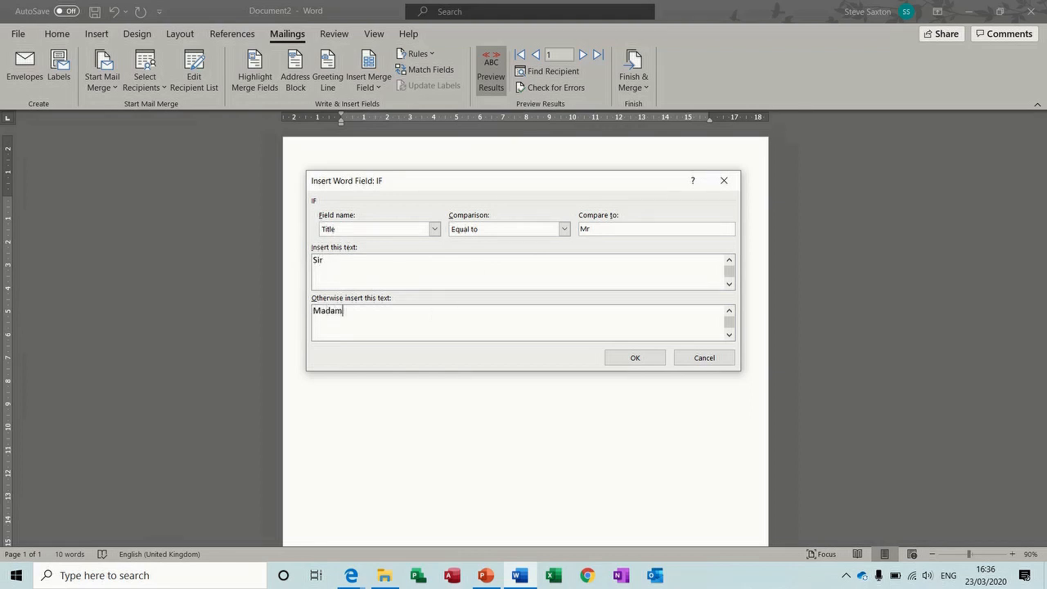
{"action": "left_click", "coordinate": [626, 359]}
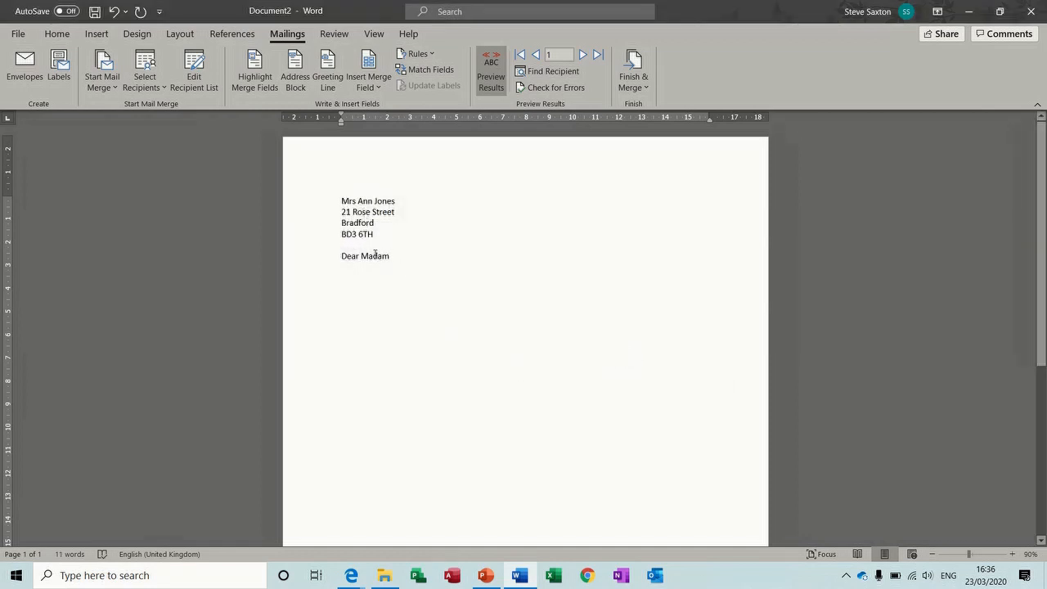
Step forward through six recipients, then start a new line after the greeting
{"action": "left_click", "coordinate": [583, 55]}
{"action": "left_click", "coordinate": [582, 55]}
{"action": "left_click", "coordinate": [582, 54]}
{"action": "left_click", "coordinate": [582, 55]}
{"action": "left_click", "coordinate": [582, 55]}
{"action": "left_click", "coordinate": [582, 55]}
{"action": "left_click", "coordinate": [396, 257]}
{"action": "key", "text": "Return"}
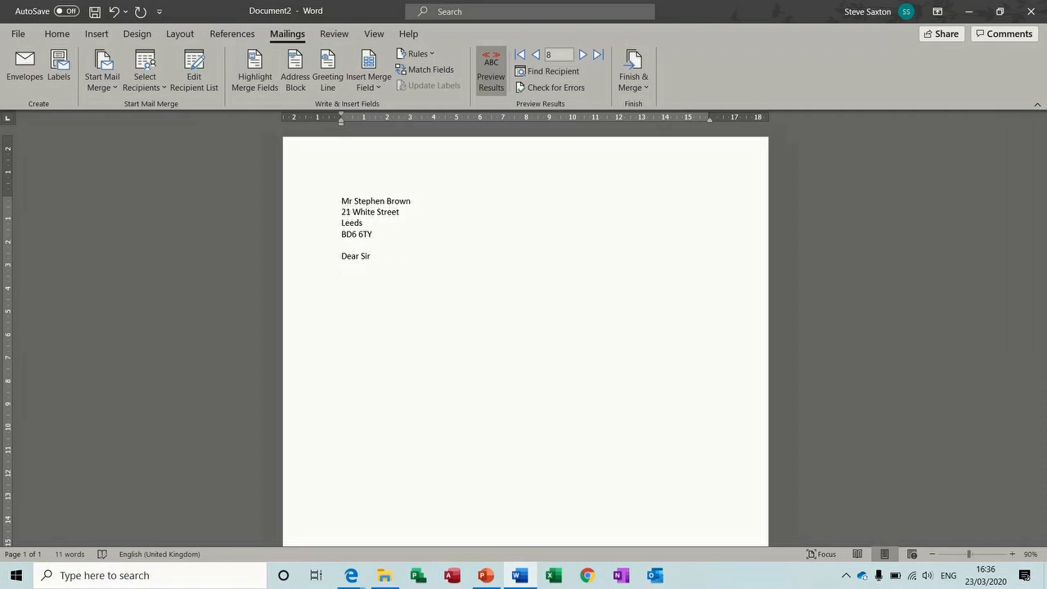
Add a Skip Record If rule with City equal to Leeds, then select the address and greeting
{"action": "double_click", "coordinate": [343, 222]}
{"action": "left_click", "coordinate": [431, 54]}
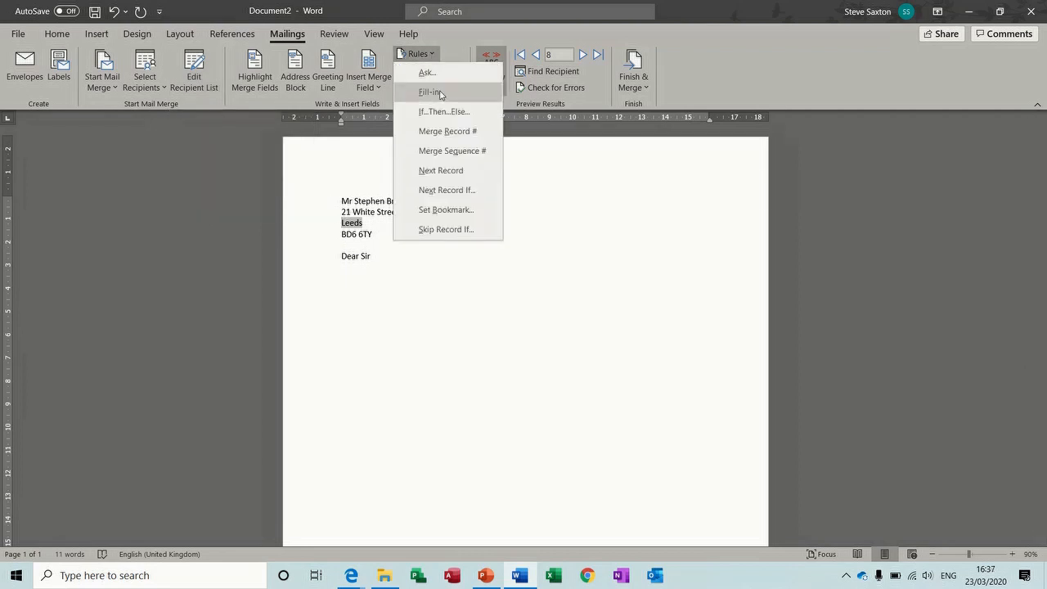
{"action": "left_click", "coordinate": [452, 232]}
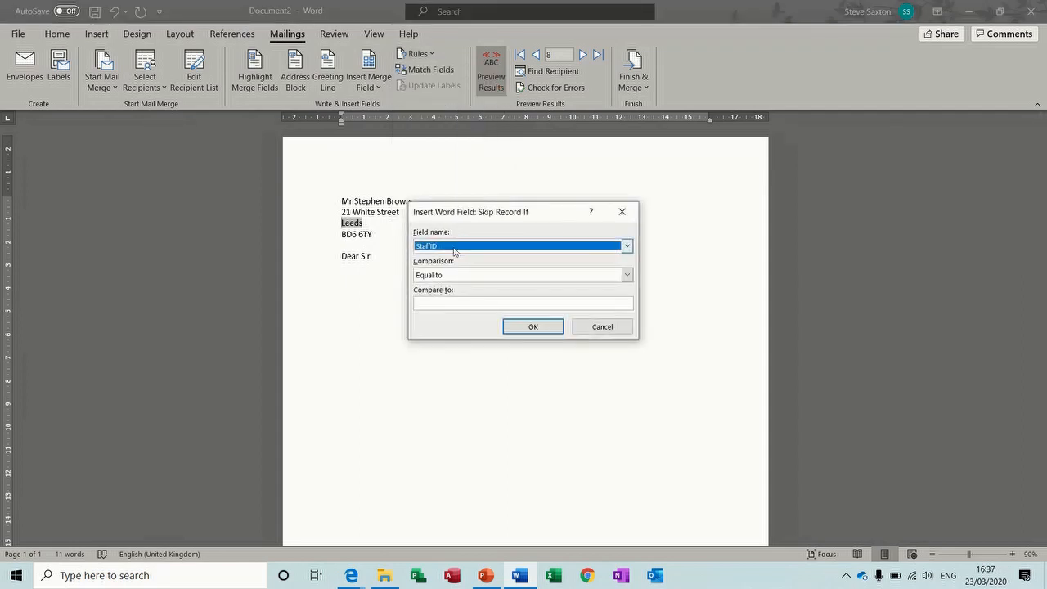
{"action": "left_click", "coordinate": [455, 246]}
{"action": "left_click", "coordinate": [449, 305]}
{"action": "left_click", "coordinate": [461, 303]}
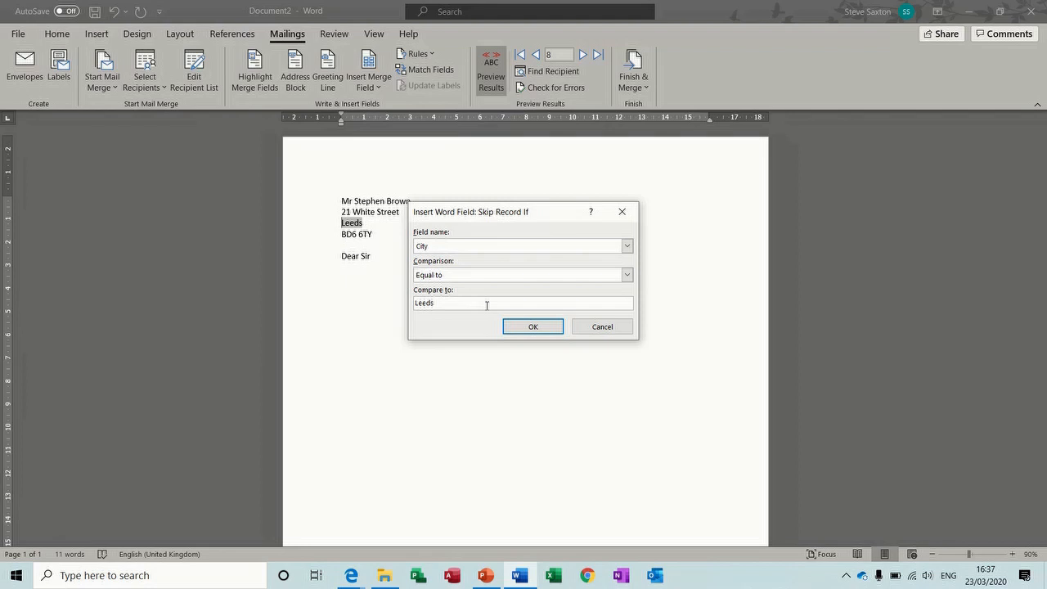
{"action": "left_click", "coordinate": [523, 328]}
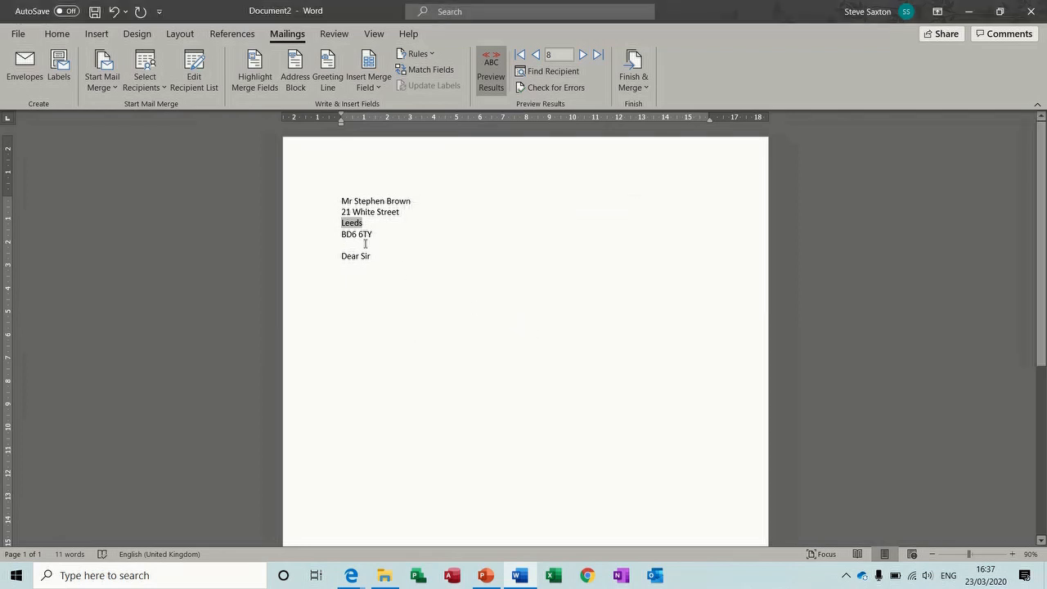
{"action": "left_click_drag", "start_coordinate": [324, 204], "coordinate": [335, 262]}
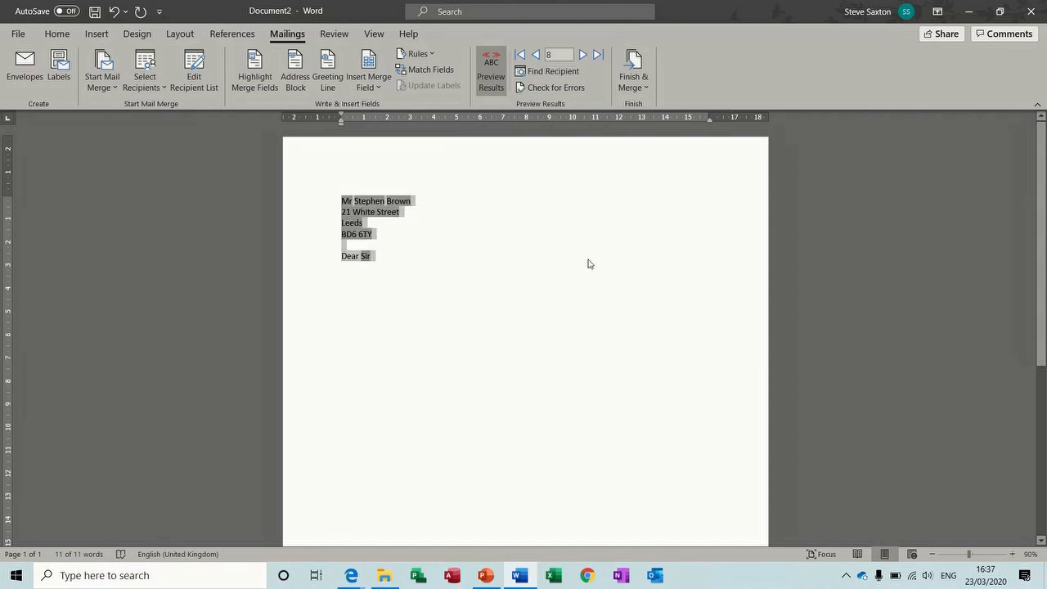
Toggle field codes on and back off with Alt+F9 to inspect the letter
{"action": "key", "text": "alt"}
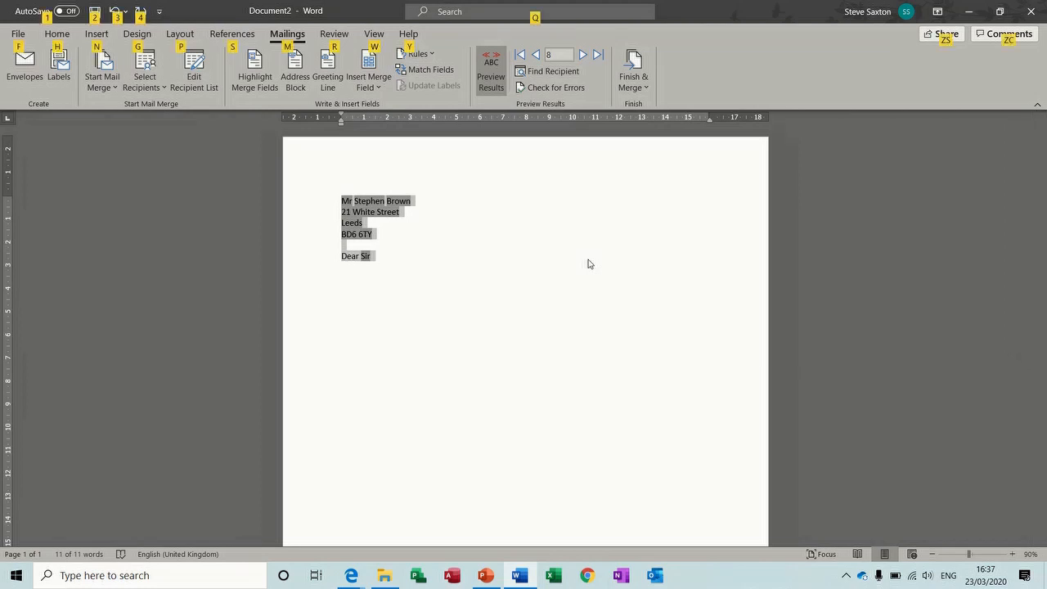
{"action": "key", "text": "alt+F9"}
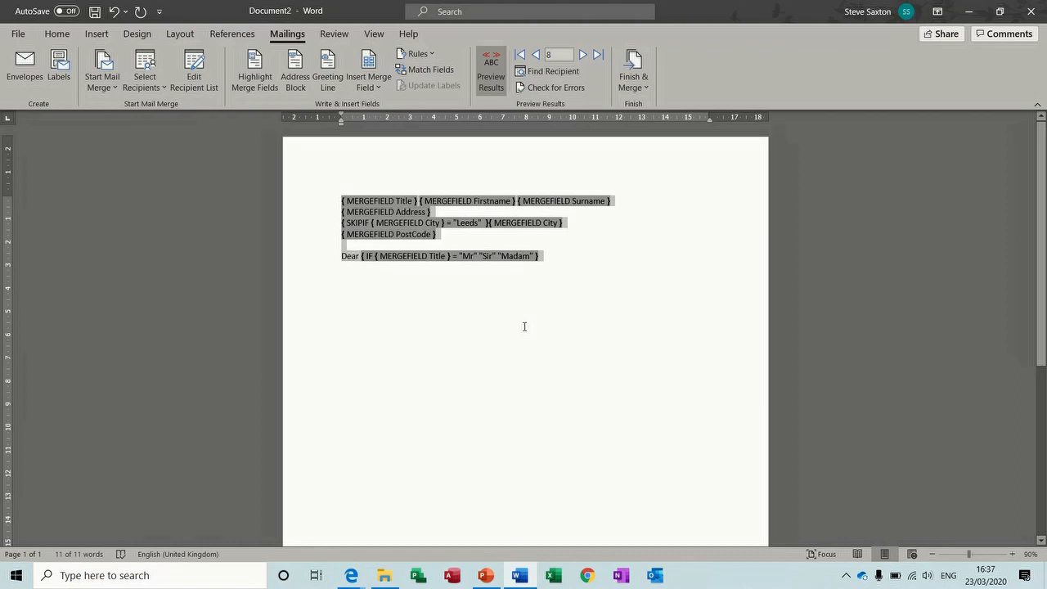
{"action": "key", "text": "alt+F9"}
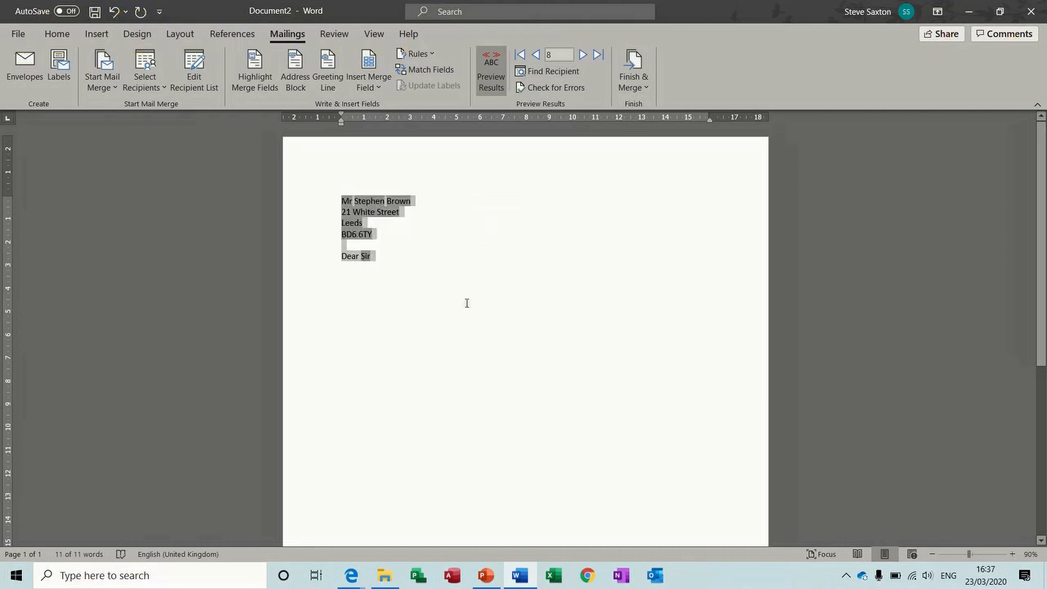
{"action": "left_click", "coordinate": [407, 283]}
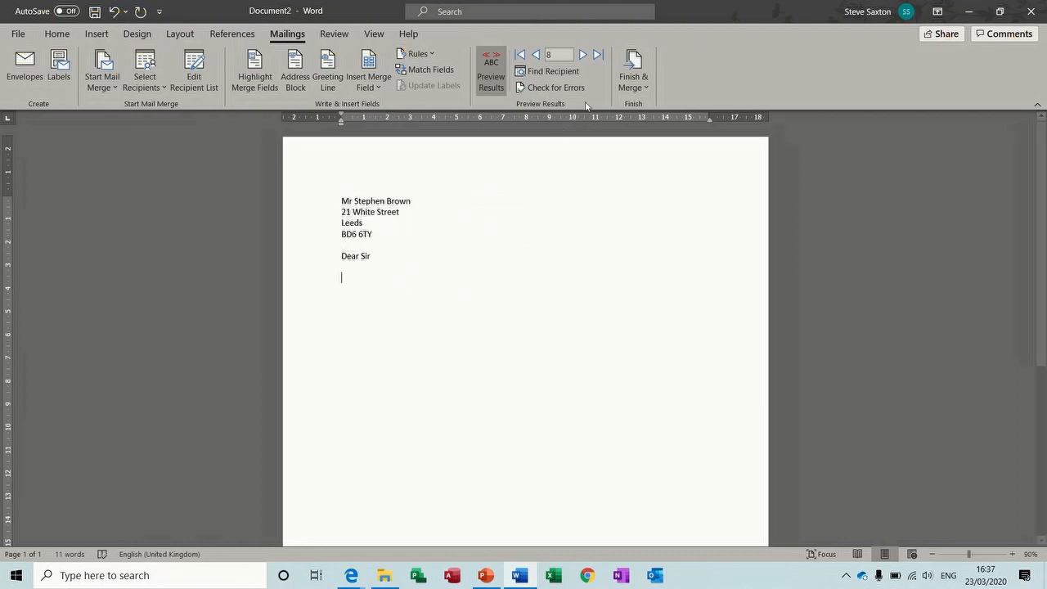
Finish and merge All records into editable individual letters
{"action": "left_click", "coordinate": [636, 62]}
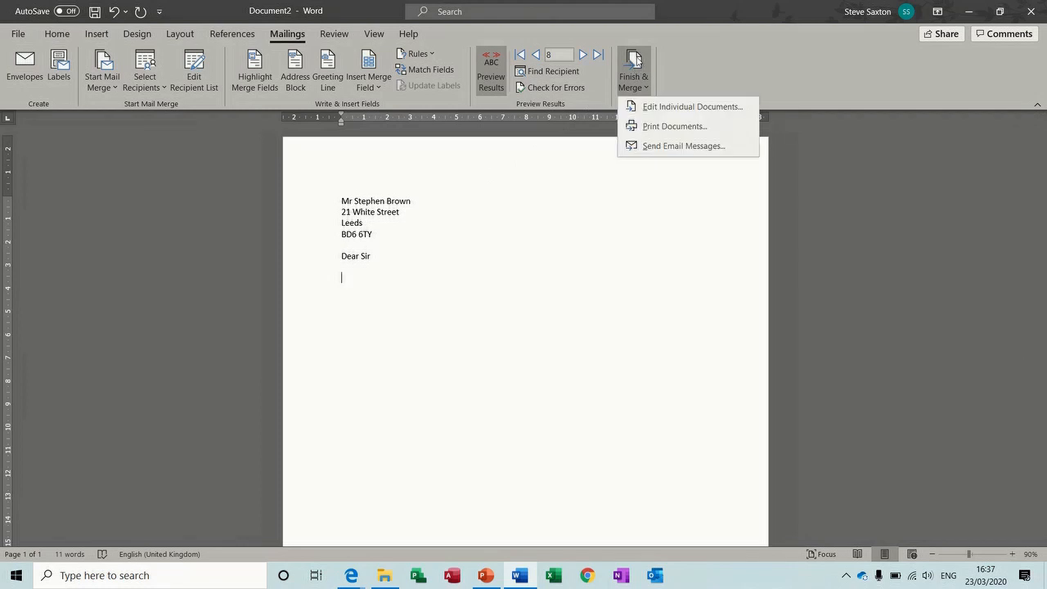
{"action": "left_click", "coordinate": [666, 106]}
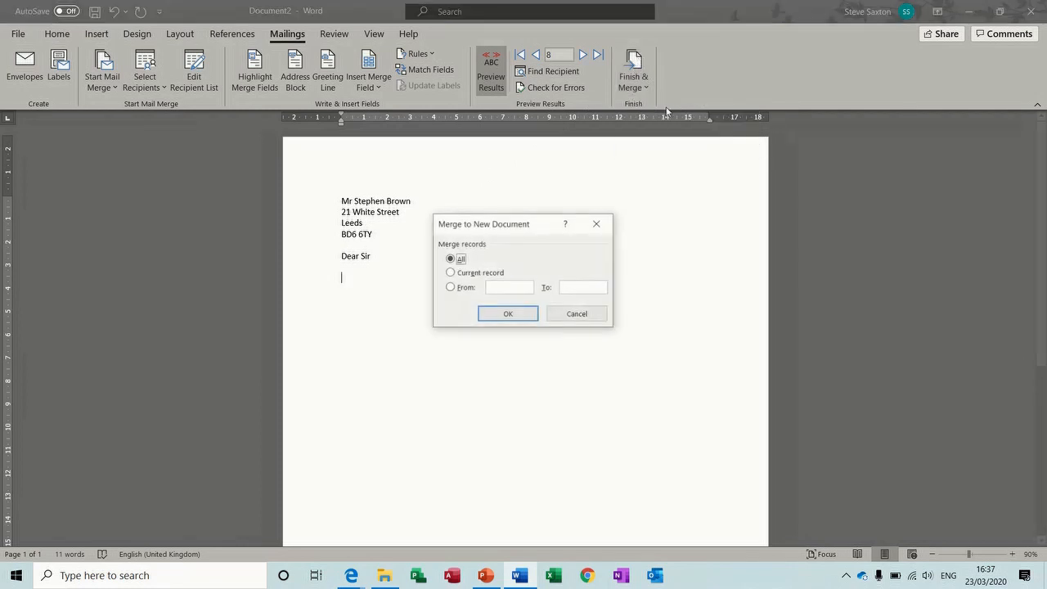
{"action": "left_click", "coordinate": [508, 315]}
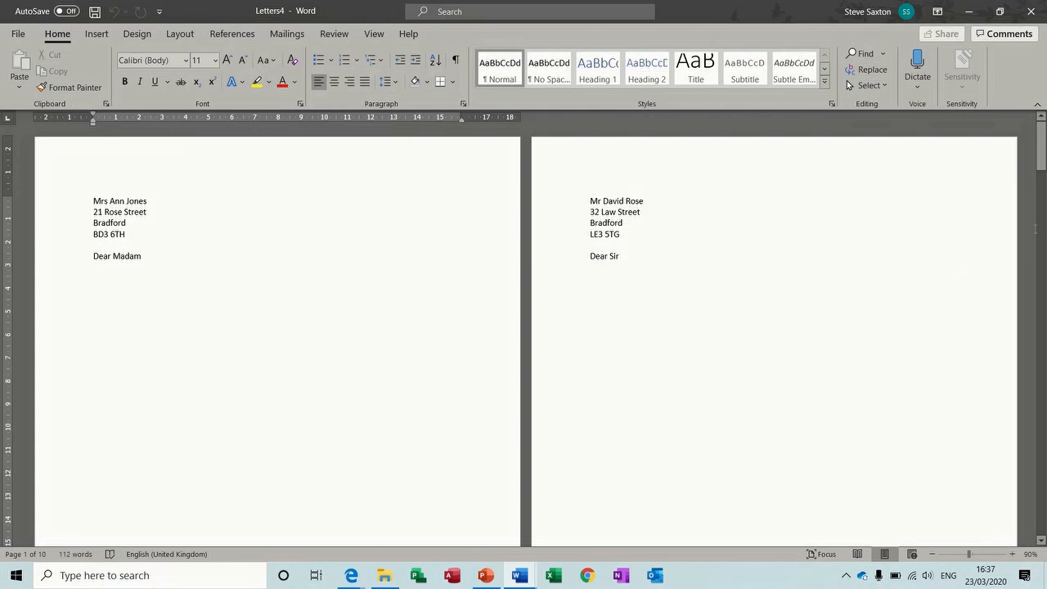
Scroll through the 10-page Letters4 merge result, then close it without saving
{"action": "left_click", "coordinate": [1042, 541]}
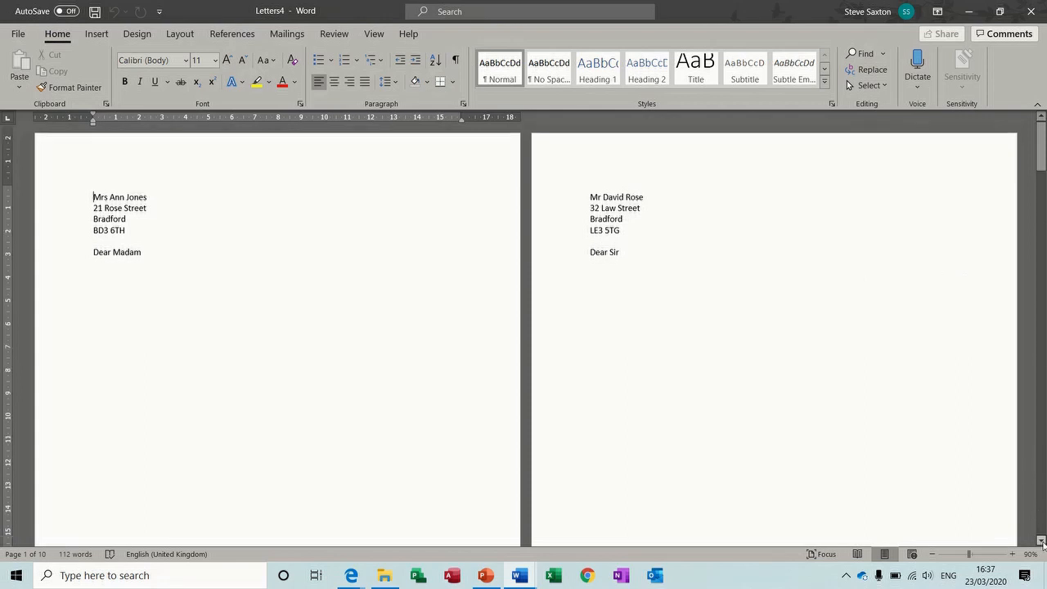
{"action": "left_click", "coordinate": [1042, 542]}
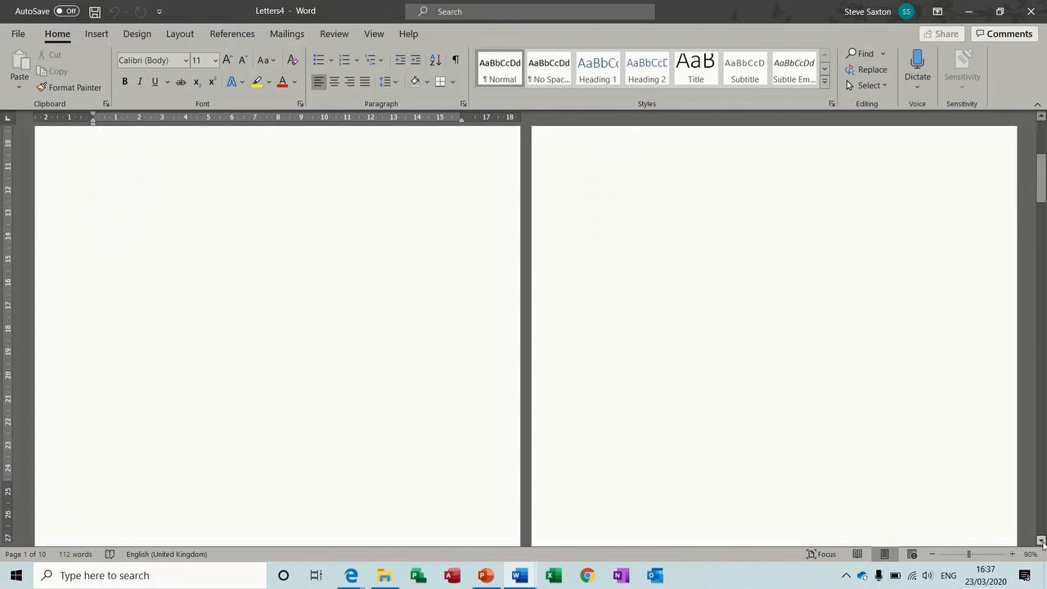
{"action": "left_click", "coordinate": [1042, 542]}
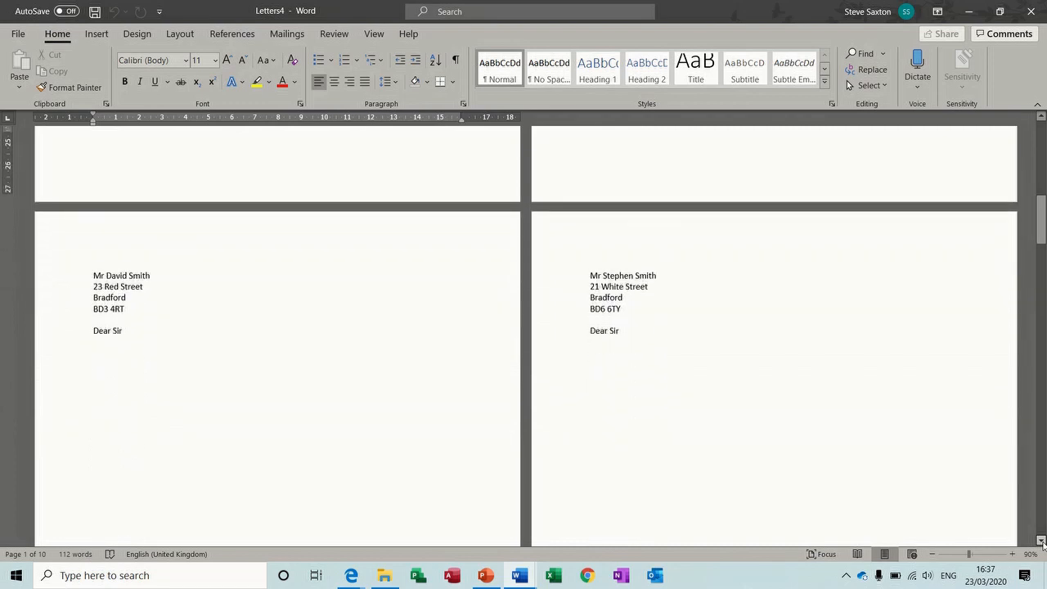
{"action": "left_click", "coordinate": [1042, 541]}
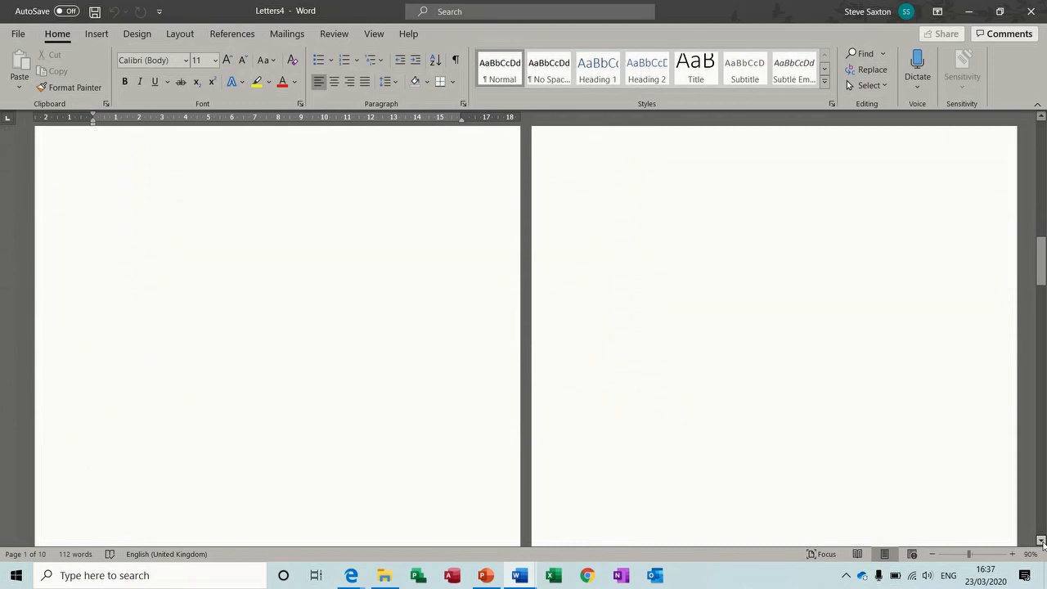
{"action": "left_click", "coordinate": [1042, 541]}
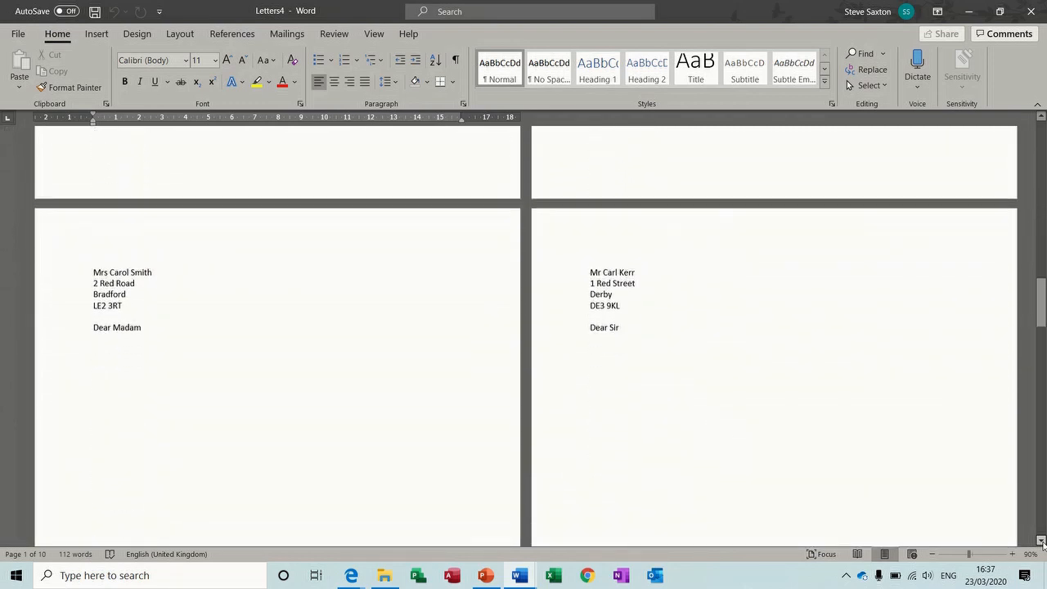
{"action": "left_click", "coordinate": [1042, 542]}
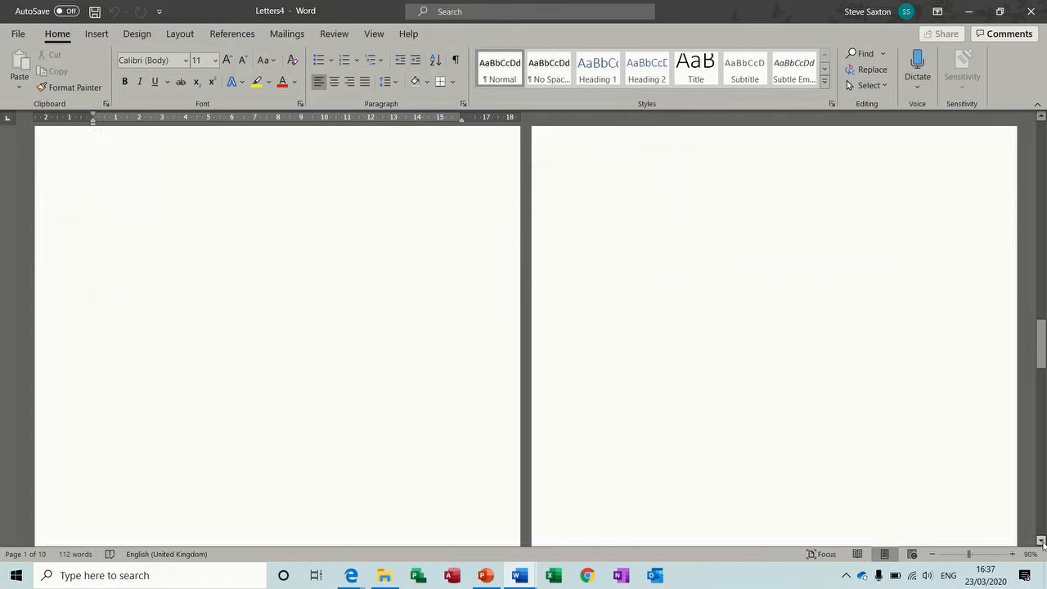
{"action": "left_click", "coordinate": [1042, 541]}
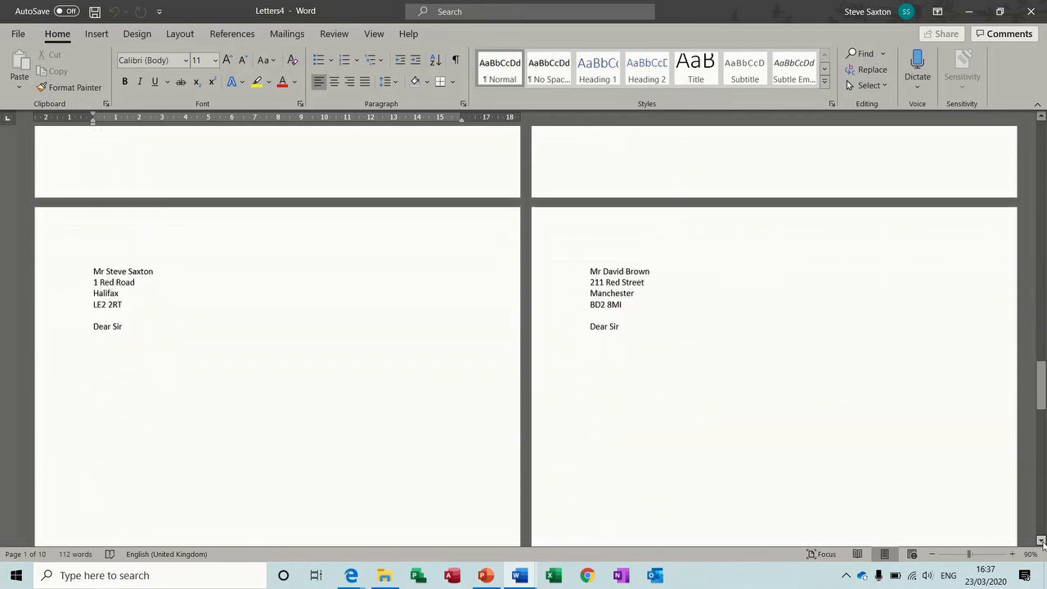
{"action": "left_click", "coordinate": [1042, 541]}
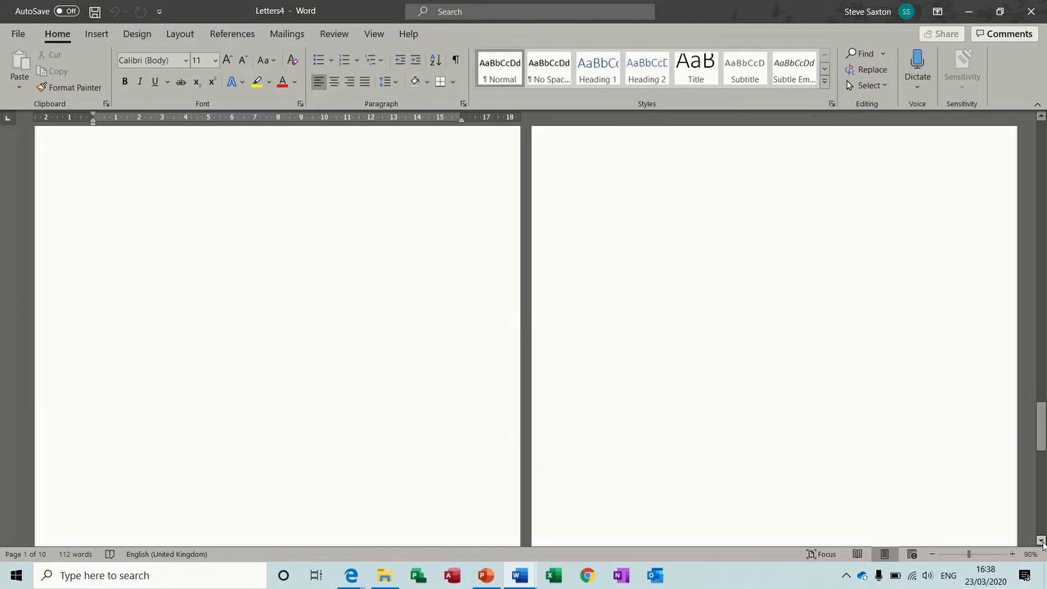
{"action": "left_click", "coordinate": [1042, 541]}
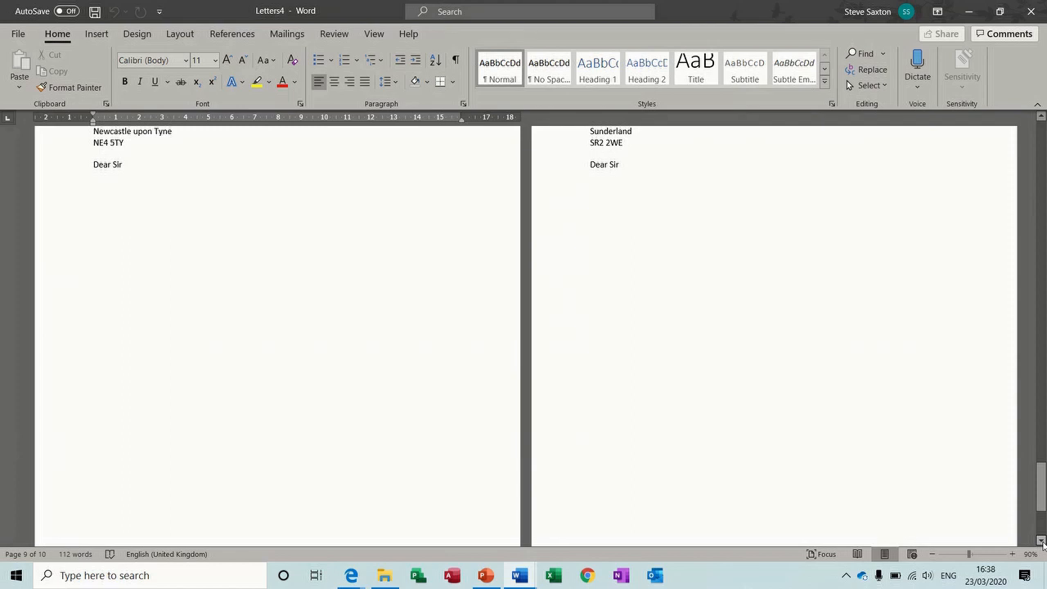
{"action": "left_click", "coordinate": [1031, 11]}
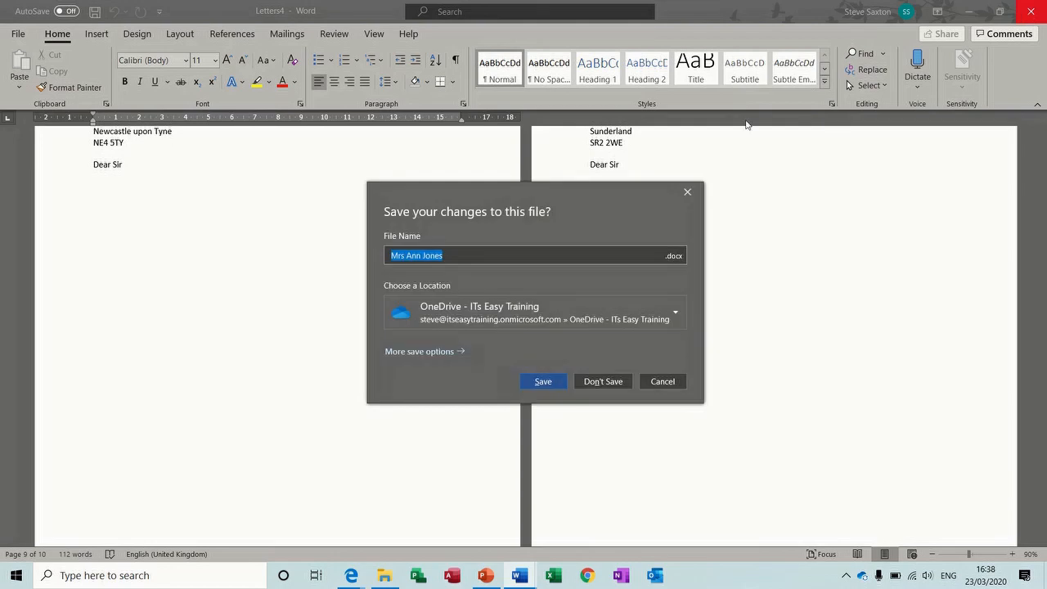
{"action": "left_click", "coordinate": [597, 382]}
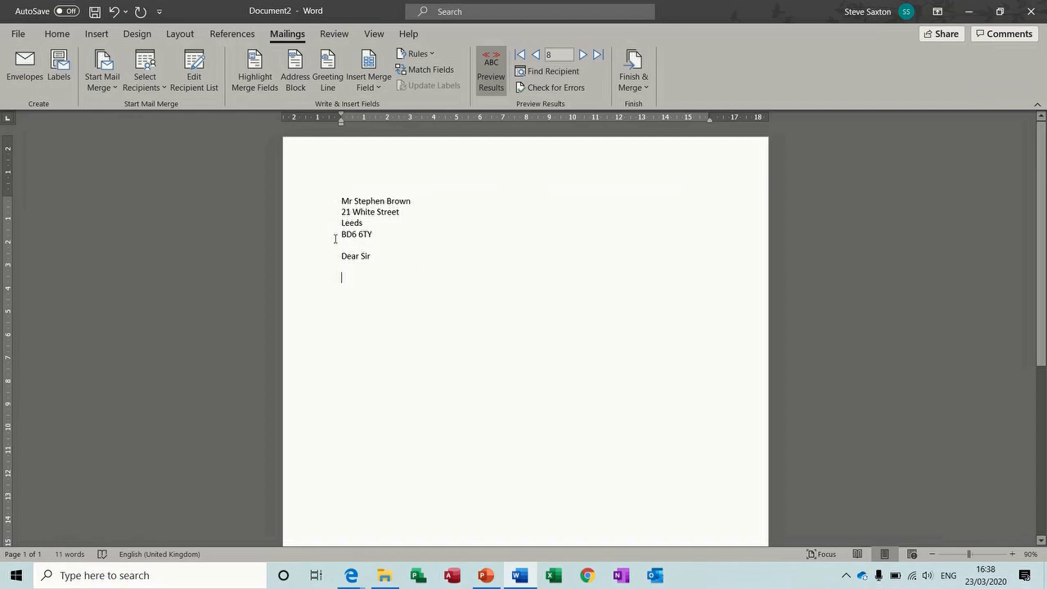
{"action": "left_click", "coordinate": [195, 67]}
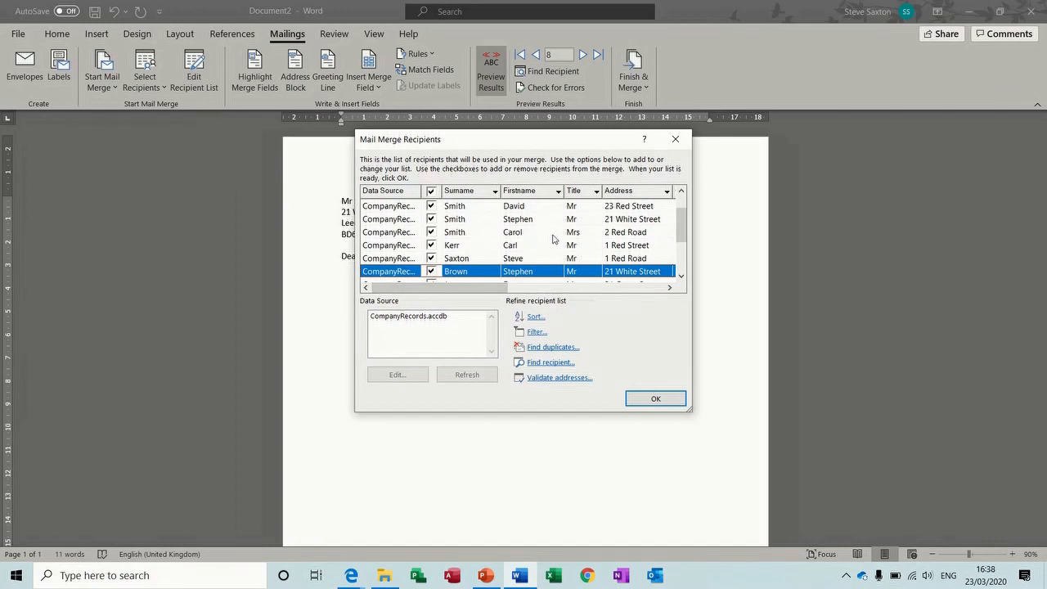
{"action": "left_click", "coordinate": [669, 287]}
{"action": "left_click", "coordinate": [669, 287]}
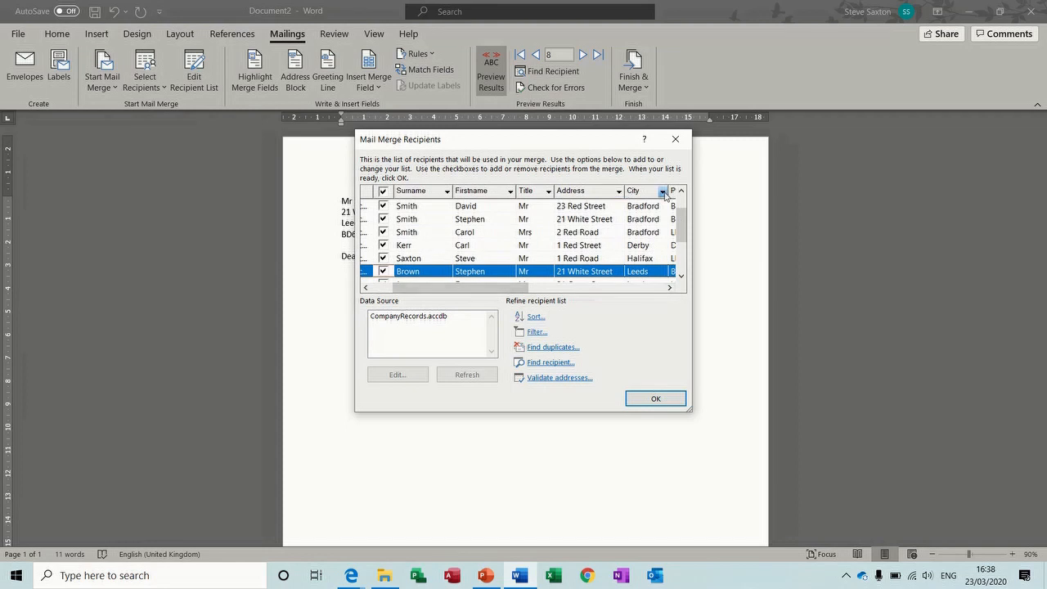
{"action": "left_click", "coordinate": [662, 191]}
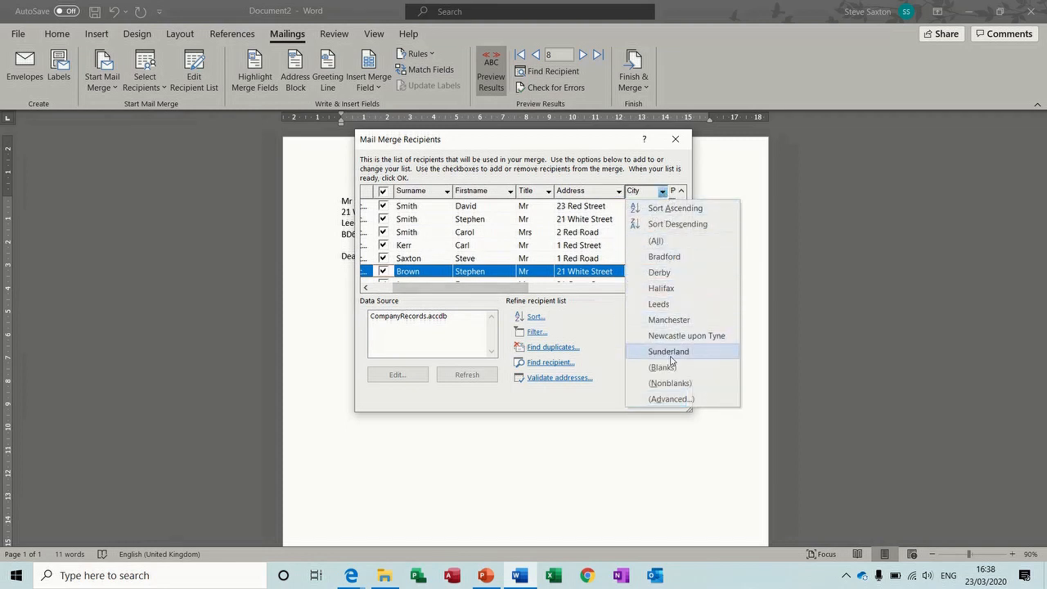
{"action": "left_click", "coordinate": [671, 399]}
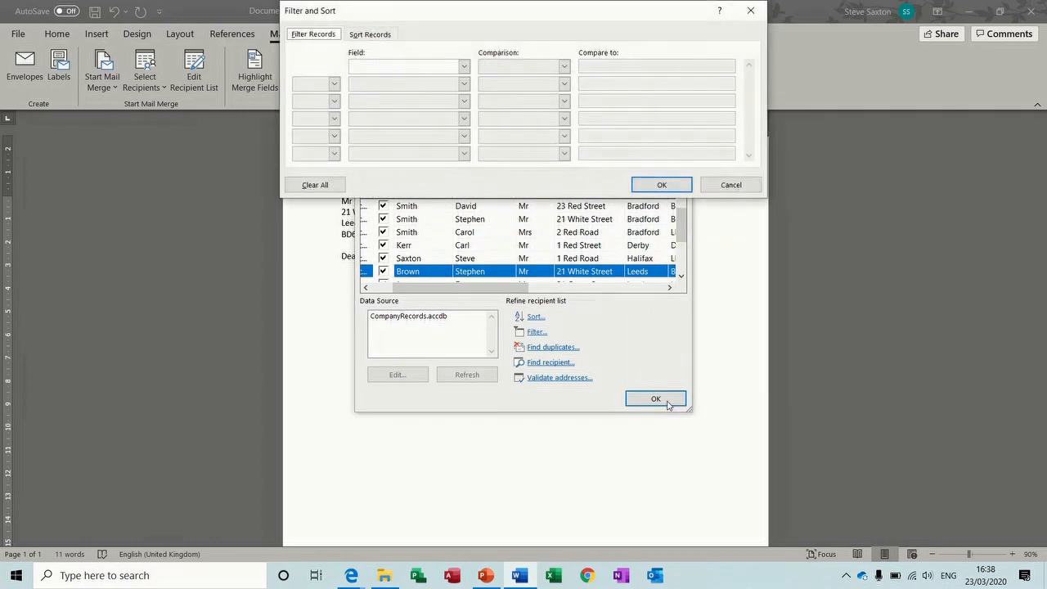
{"action": "left_click", "coordinate": [462, 67]}
{"action": "left_click", "coordinate": [464, 123]}
{"action": "left_click", "coordinate": [463, 123]}
{"action": "left_click", "coordinate": [444, 116]}
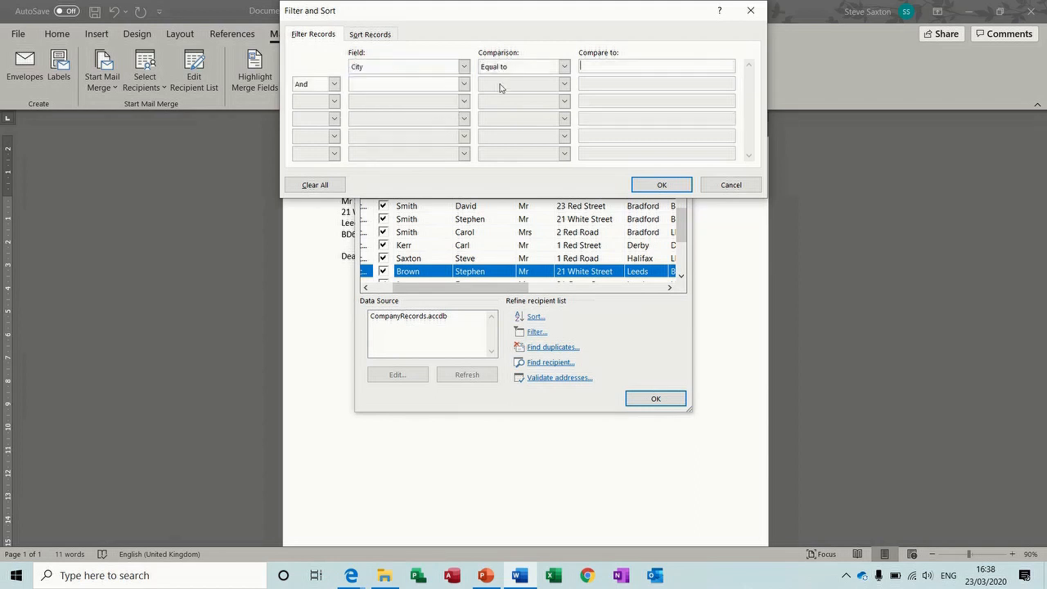
{"action": "left_click", "coordinate": [564, 66]}
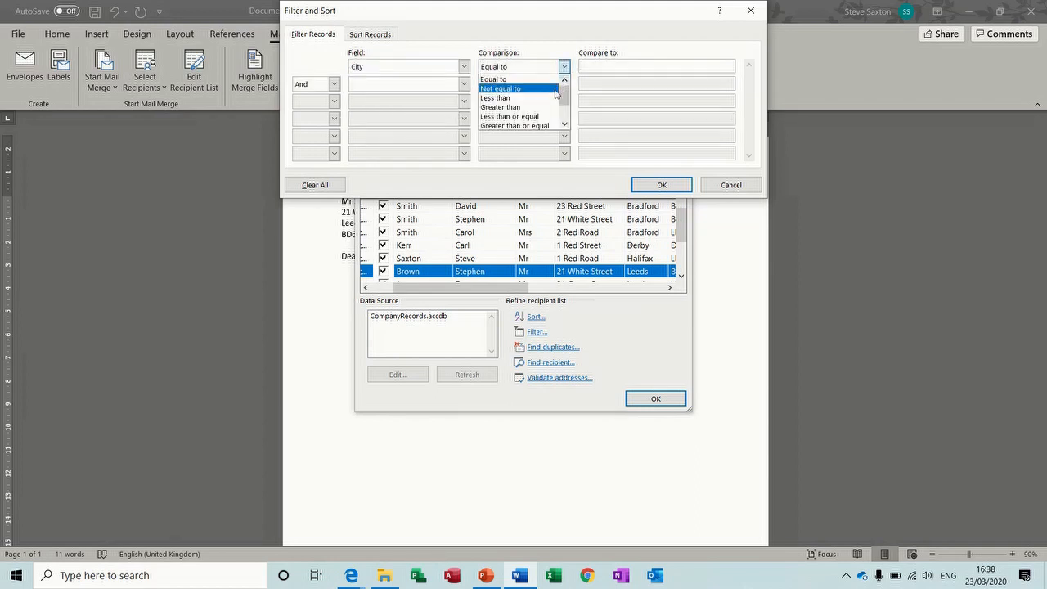
{"action": "left_click", "coordinate": [723, 185]}
{"action": "left_click", "coordinate": [725, 187]}
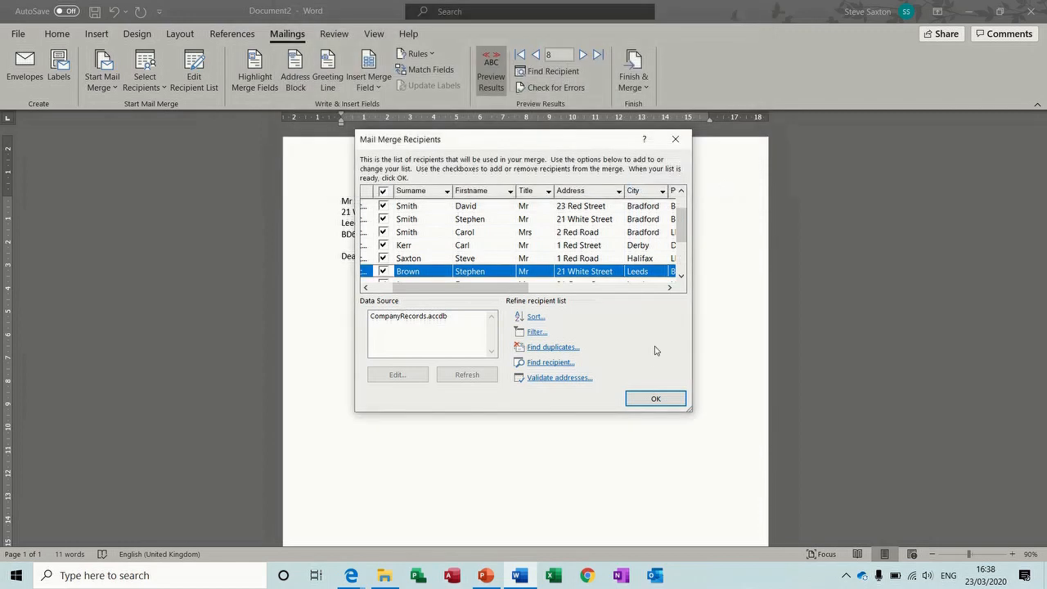
{"action": "left_click", "coordinate": [655, 396]}
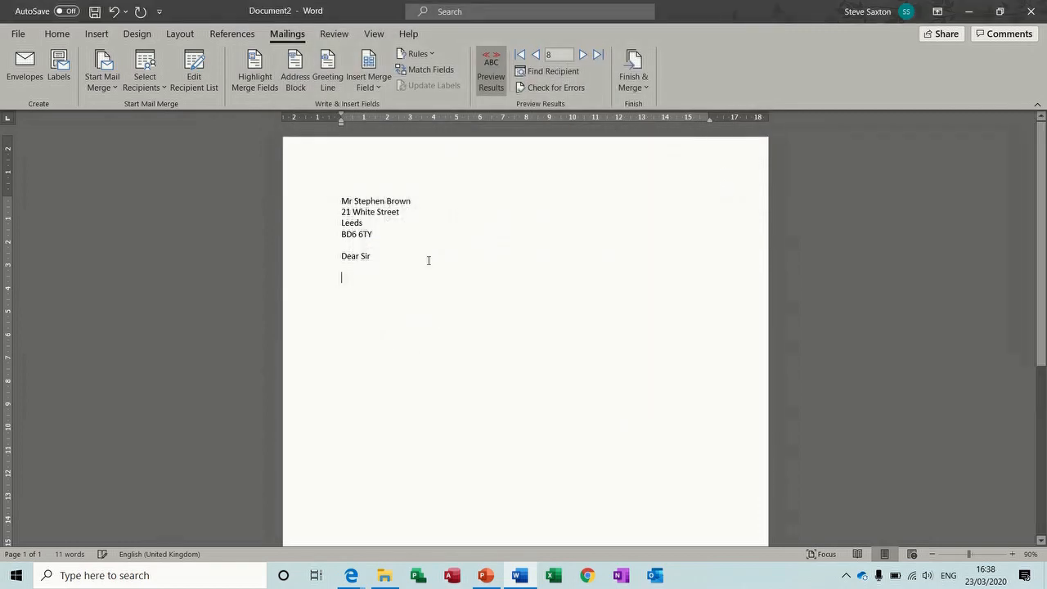
Check the merge Rules list, then add blank lines below the 'Dear Sir' greeting
{"action": "left_click", "coordinate": [419, 53]}
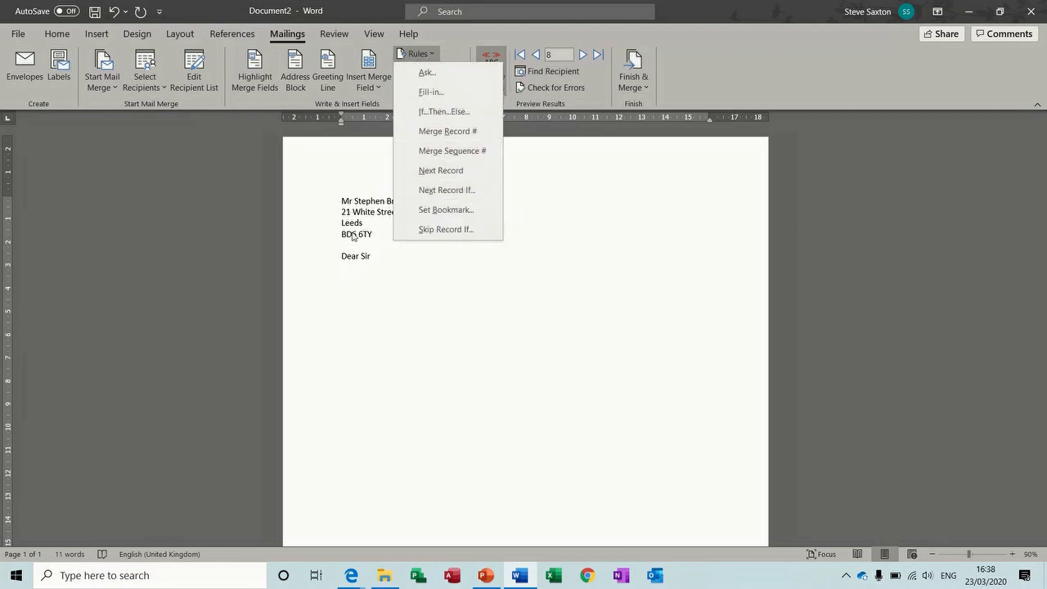
{"action": "left_click", "coordinate": [380, 263]}
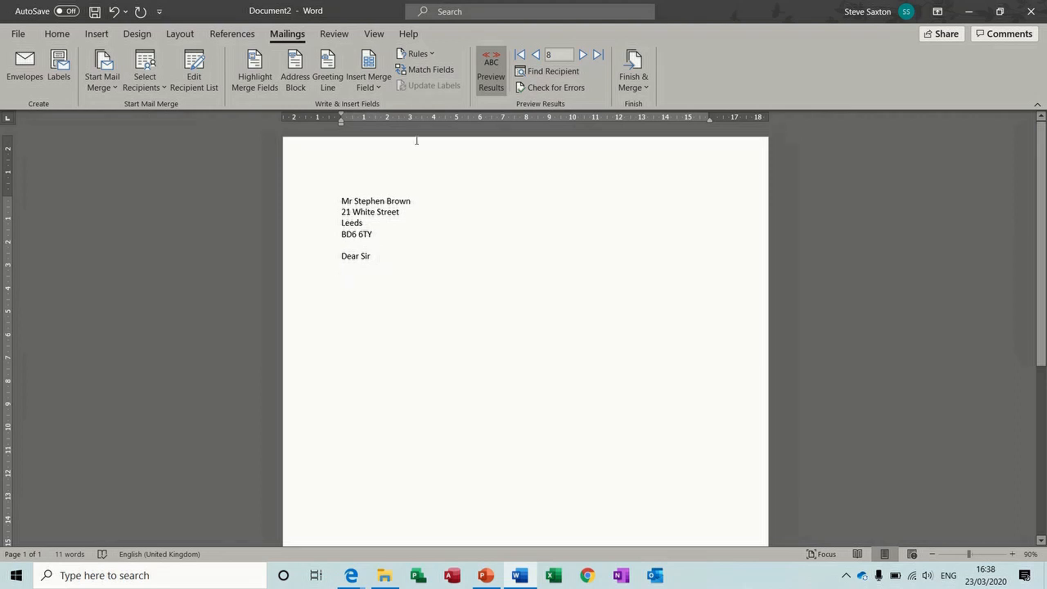
{"action": "left_click", "coordinate": [421, 54]}
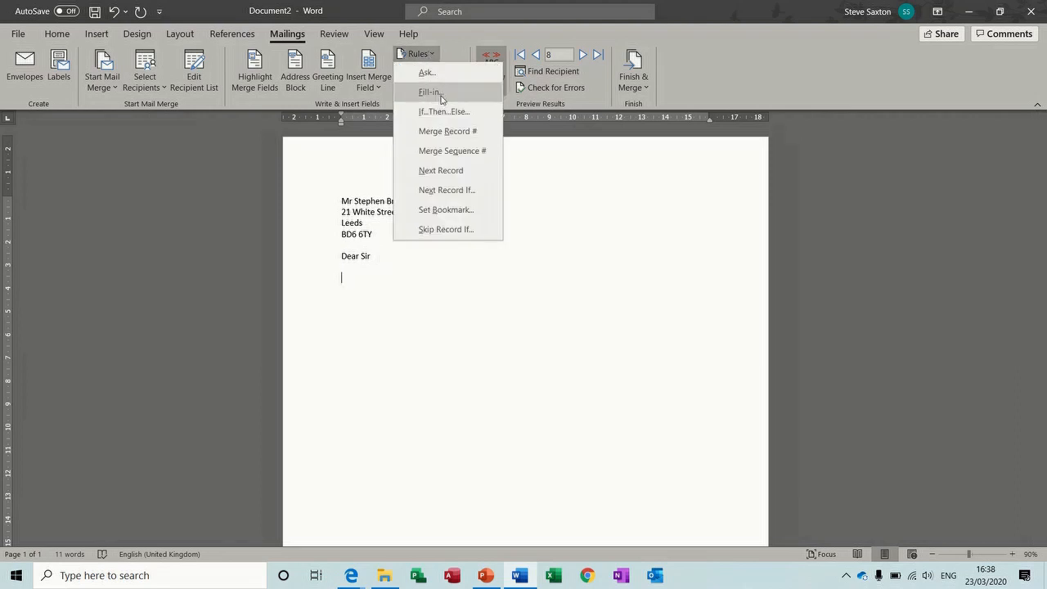
{"action": "left_click", "coordinate": [387, 286]}
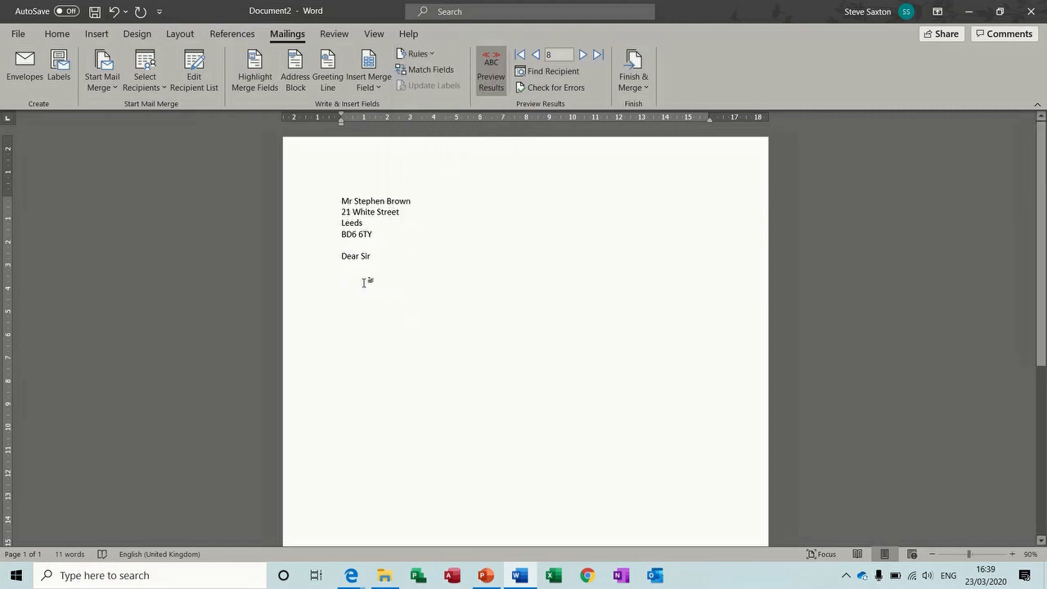
{"action": "key", "text": "Return"}
{"action": "key", "text": "Return"}
{"action": "key", "text": "Return"}
{"action": "key", "text": "Return"}
{"action": "left_click", "coordinate": [433, 54]}
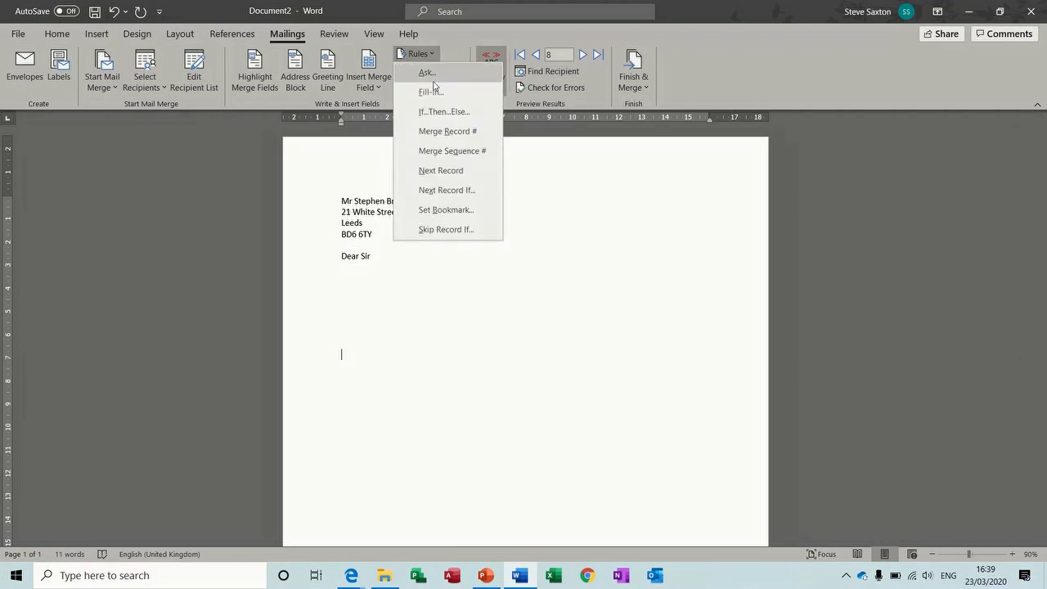
Insert a Fill-in field prompting 'Enter appointment', defaulting to 'Account Manager' and asked once
{"action": "left_click", "coordinate": [432, 91]}
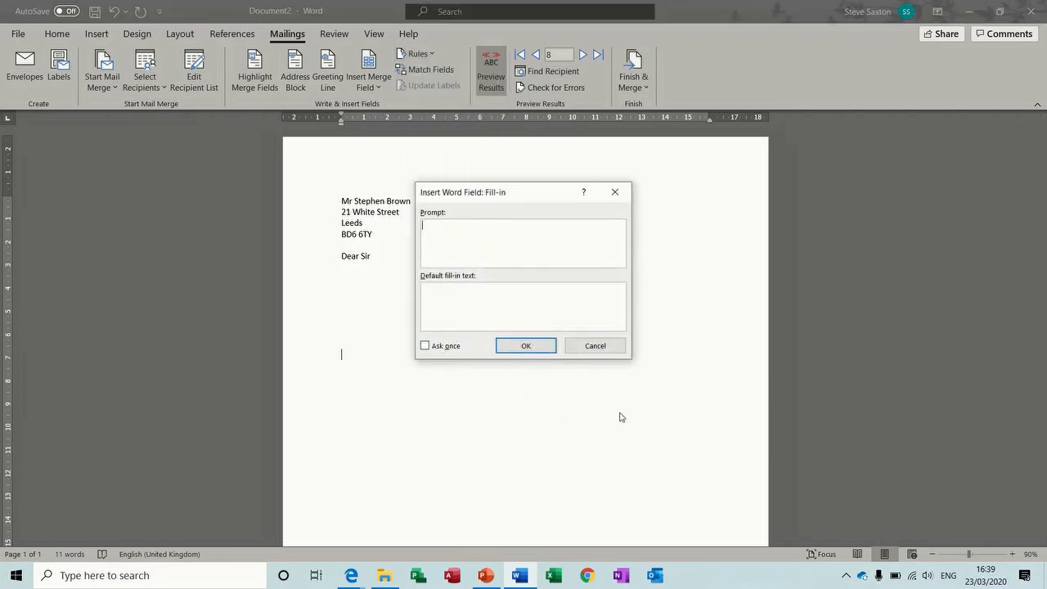
{"action": "type", "text": "Enter appointment"}
{"action": "left_click", "coordinate": [553, 304]}
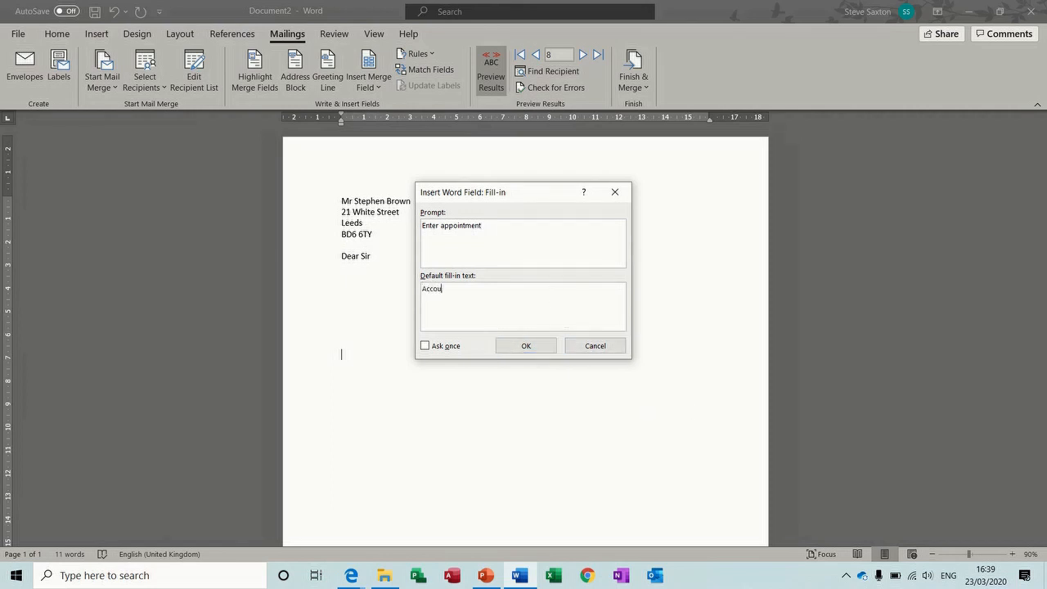
{"action": "type", "text": "Account Manager"}
{"action": "left_click", "coordinate": [424, 346]}
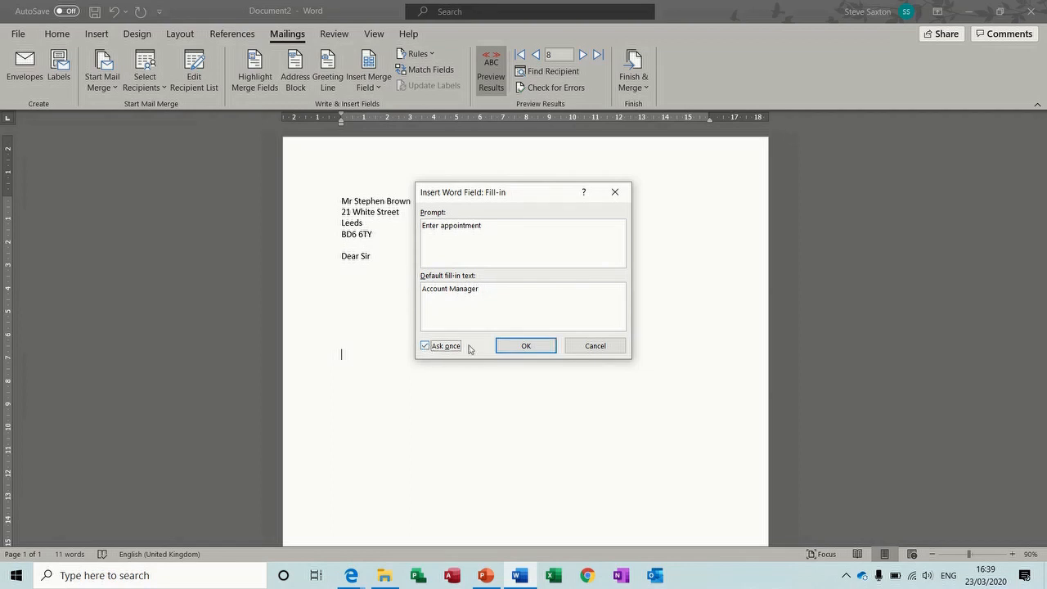
{"action": "left_click", "coordinate": [526, 347]}
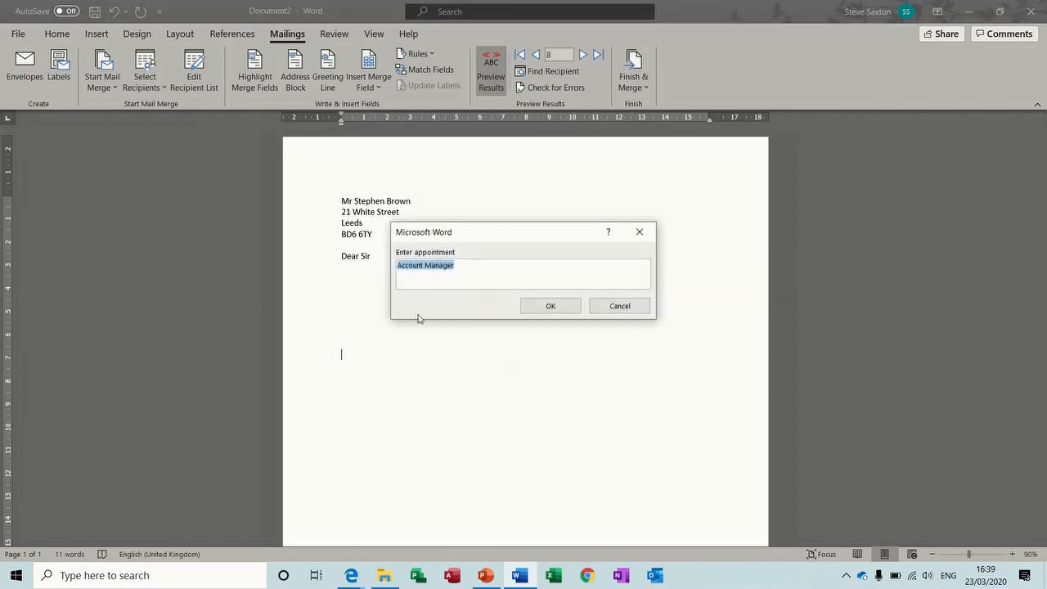
{"action": "left_click", "coordinate": [550, 305]}
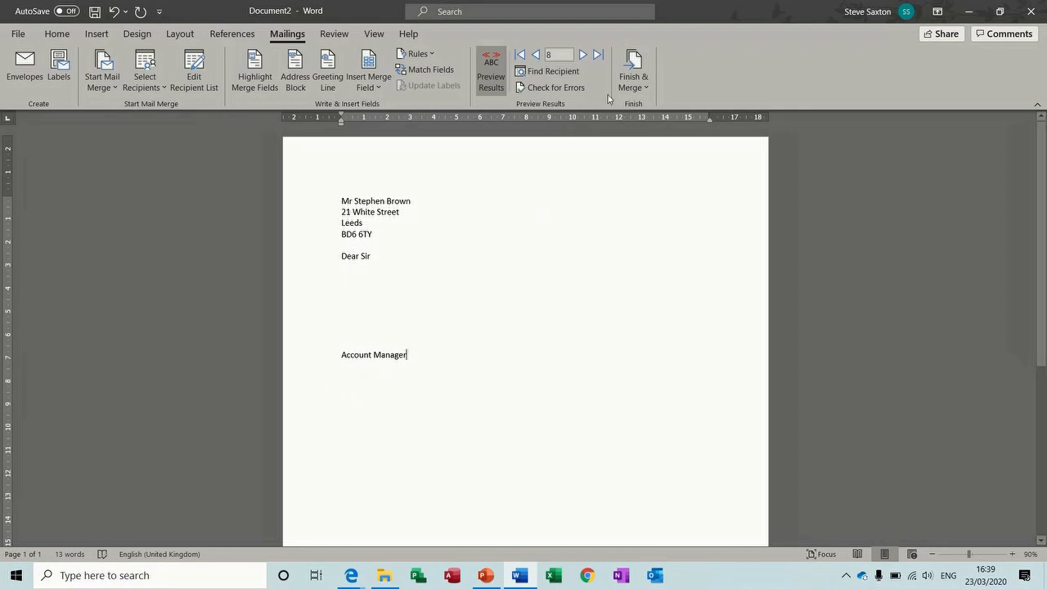
Merge all records into individual letters, answering the prompt with 'Account Manager' plus the manager's name
{"action": "left_click", "coordinate": [635, 66]}
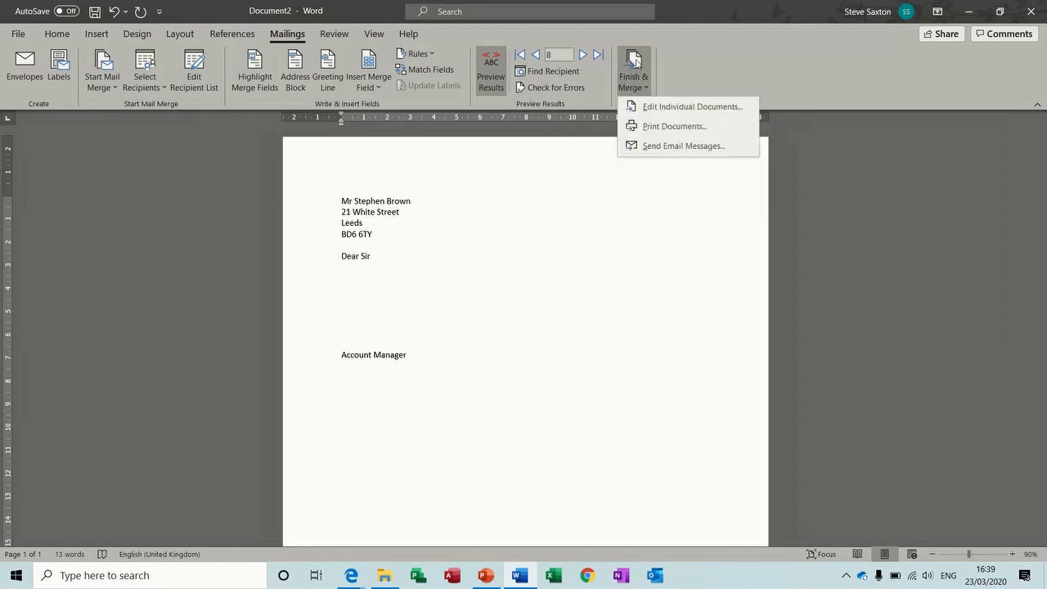
{"action": "left_click", "coordinate": [671, 106]}
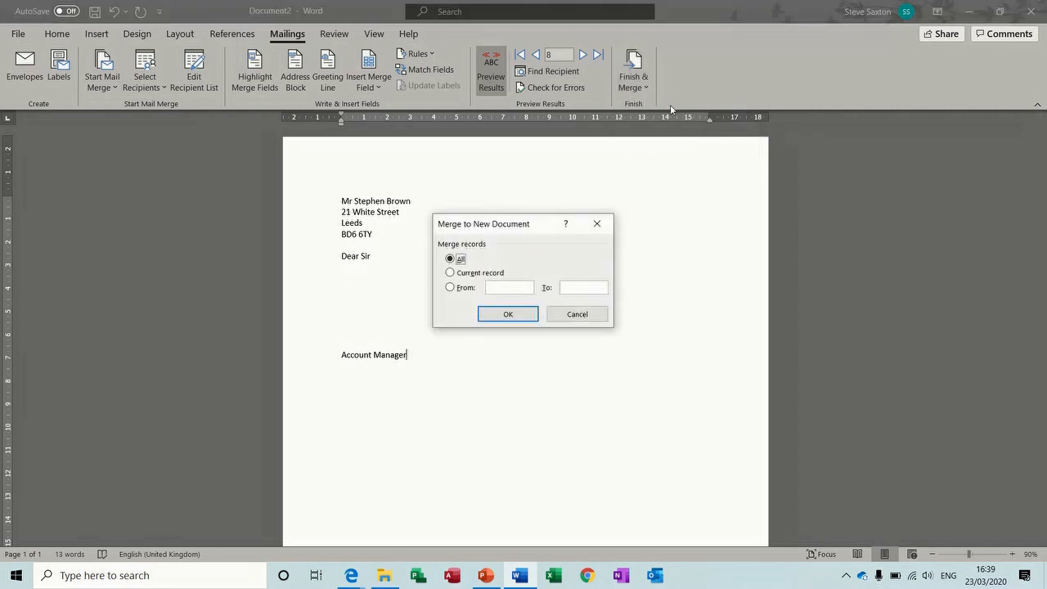
{"action": "left_click", "coordinate": [512, 316]}
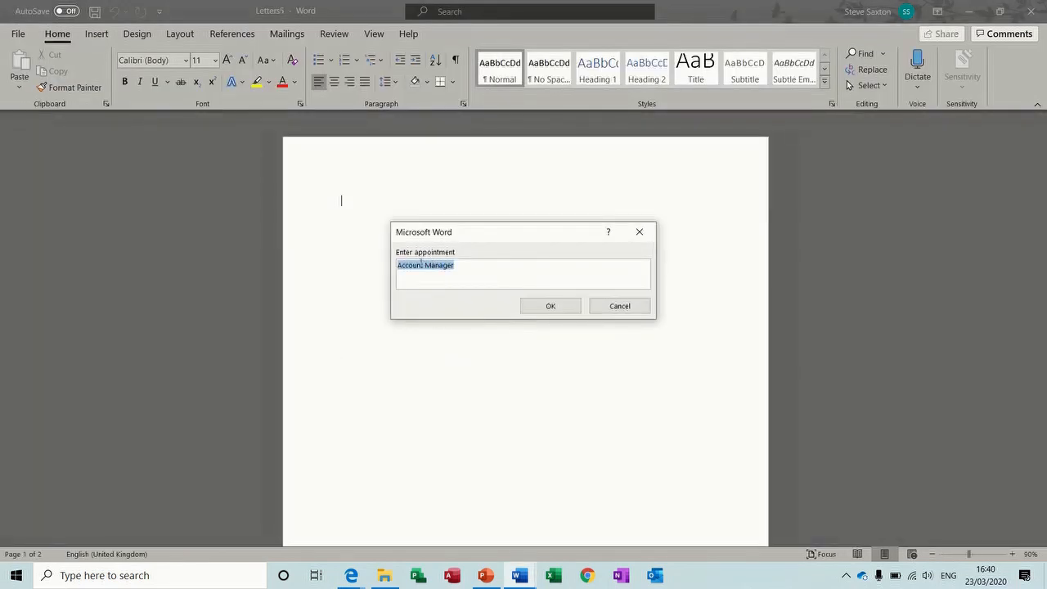
{"action": "left_click", "coordinate": [469, 267]}
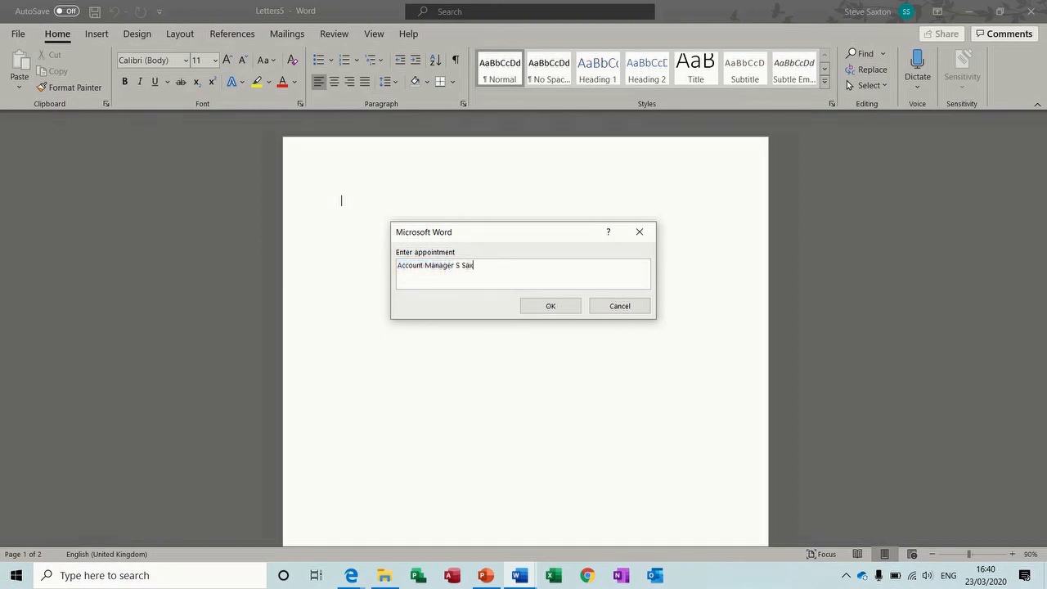
{"action": "type", "text": "S Saxton"}
{"action": "left_click", "coordinate": [533, 306]}
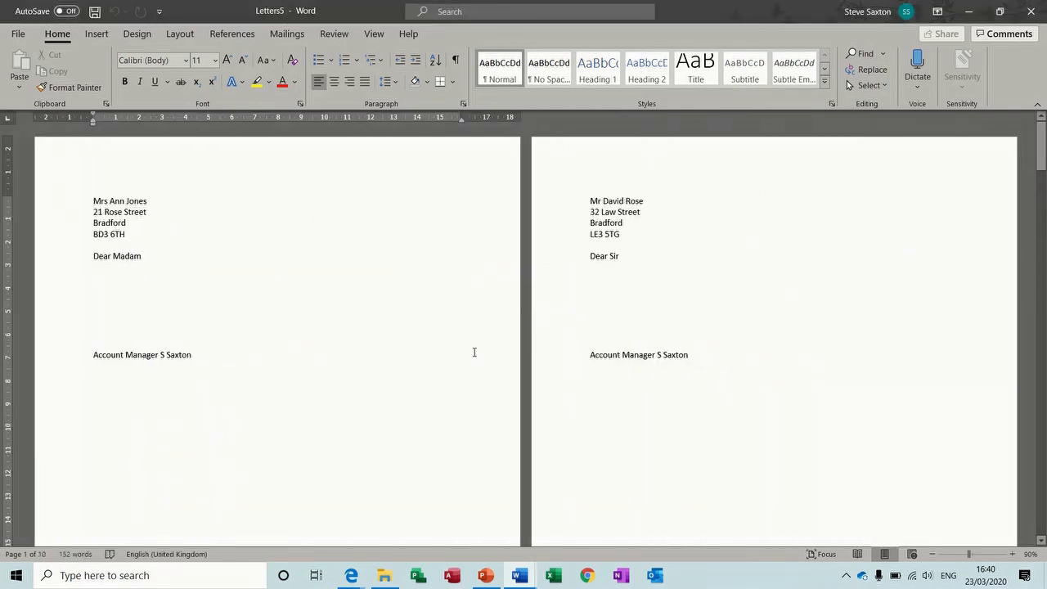
Zoom out to review the merged letters, then close them without saving
{"action": "left_click", "coordinate": [933, 555]}
{"action": "left_click", "coordinate": [934, 556]}
{"action": "left_click", "coordinate": [934, 556]}
{"action": "left_click", "coordinate": [934, 556]}
{"action": "left_click", "coordinate": [934, 556]}
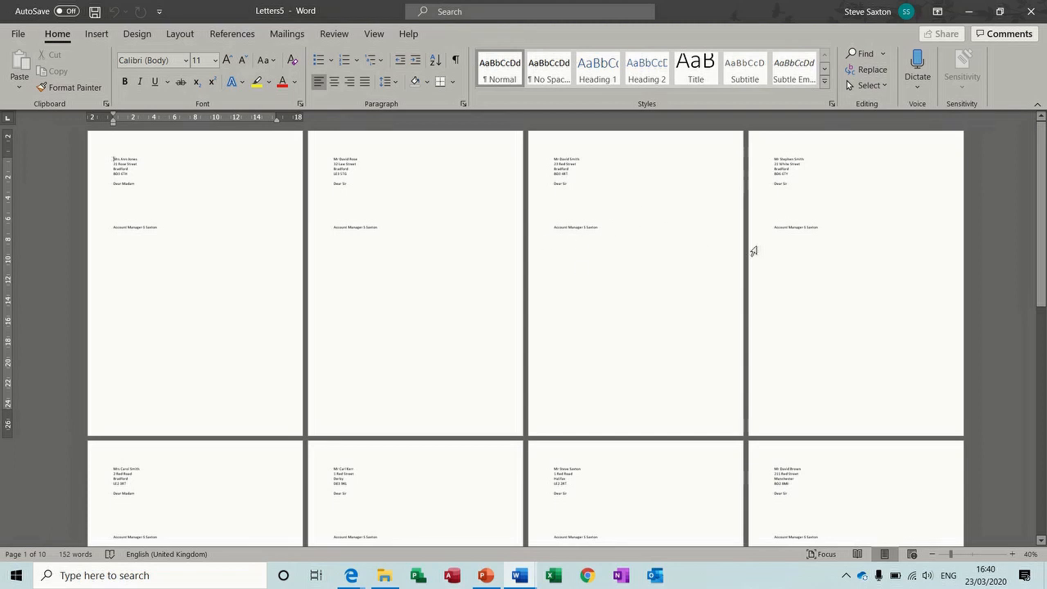
{"action": "key", "text": "ctrl+w"}
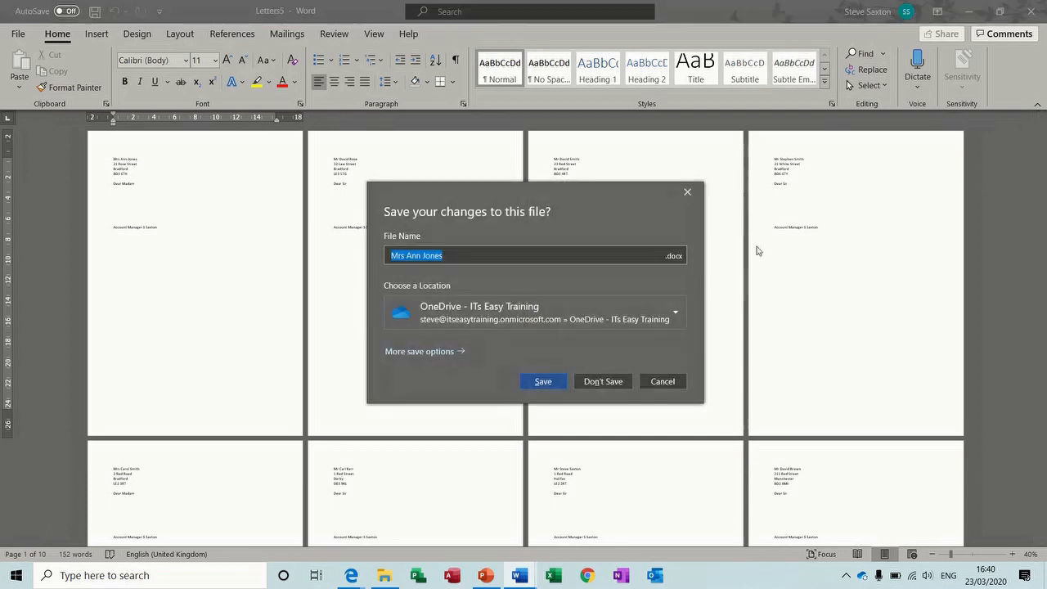
{"action": "left_click", "coordinate": [607, 381]}
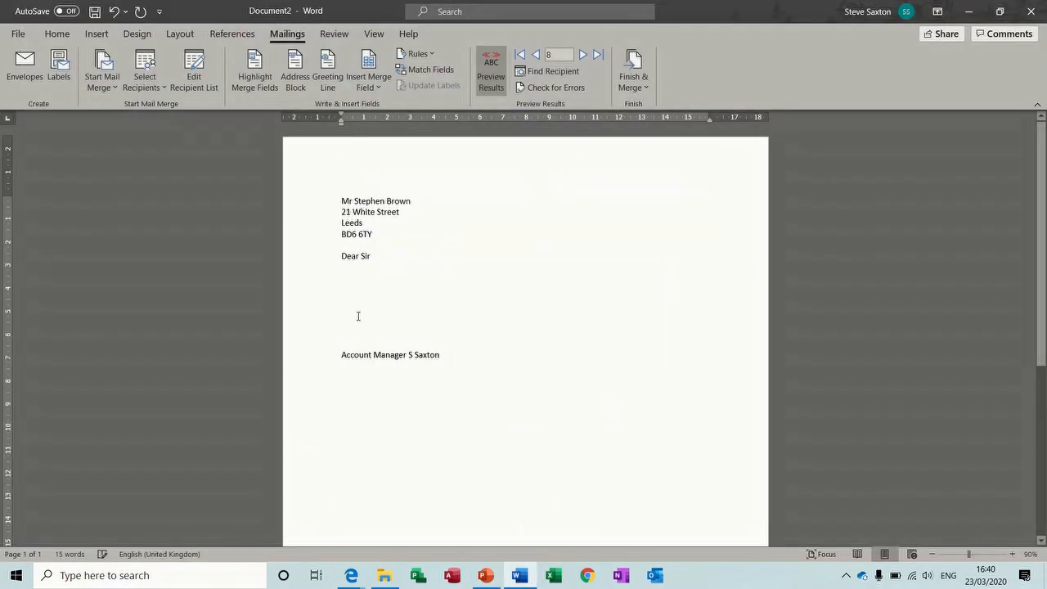
Delete the greeting and appointment lines and switch the merge type to Directory
{"action": "left_click", "coordinate": [351, 282]}
{"action": "left_click_drag", "start_coordinate": [316, 260], "coordinate": [325, 372]}
{"action": "key", "text": "Delete"}
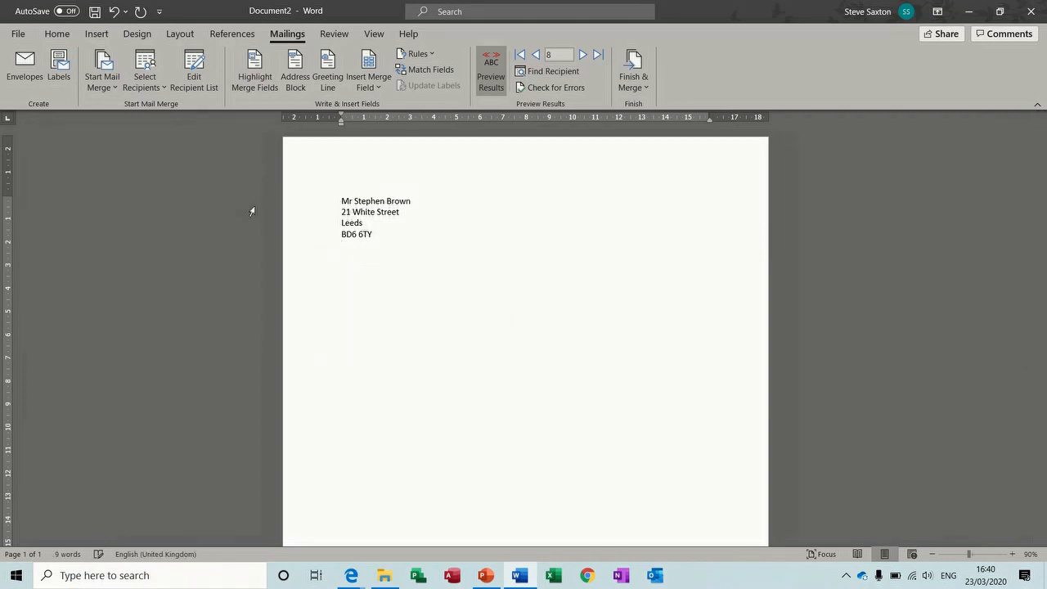
{"action": "left_click", "coordinate": [103, 84]}
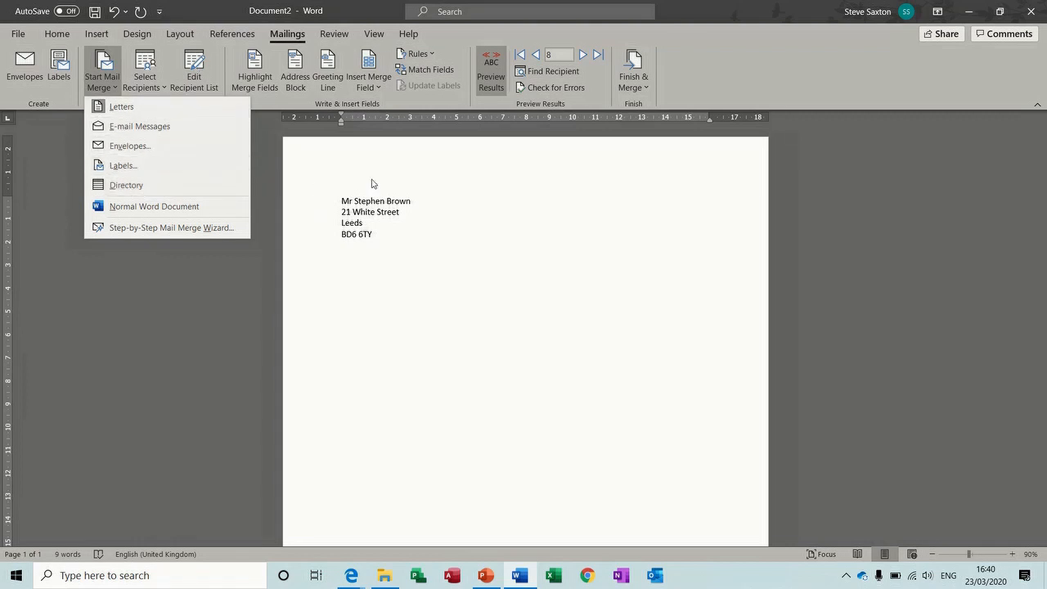
{"action": "left_click", "coordinate": [136, 188]}
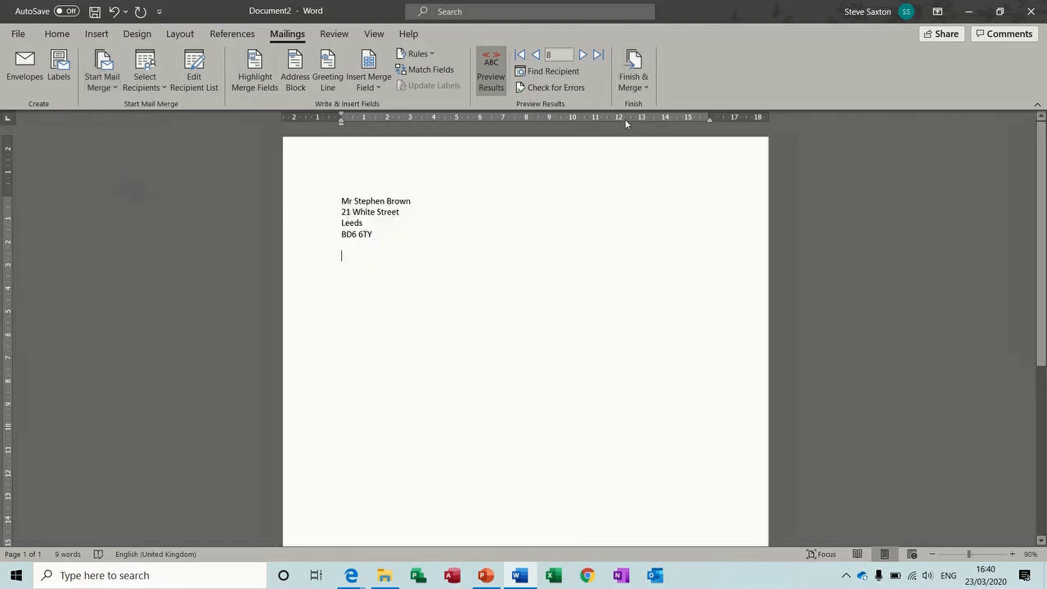
Merge all records into a new directory document
{"action": "left_click", "coordinate": [636, 65]}
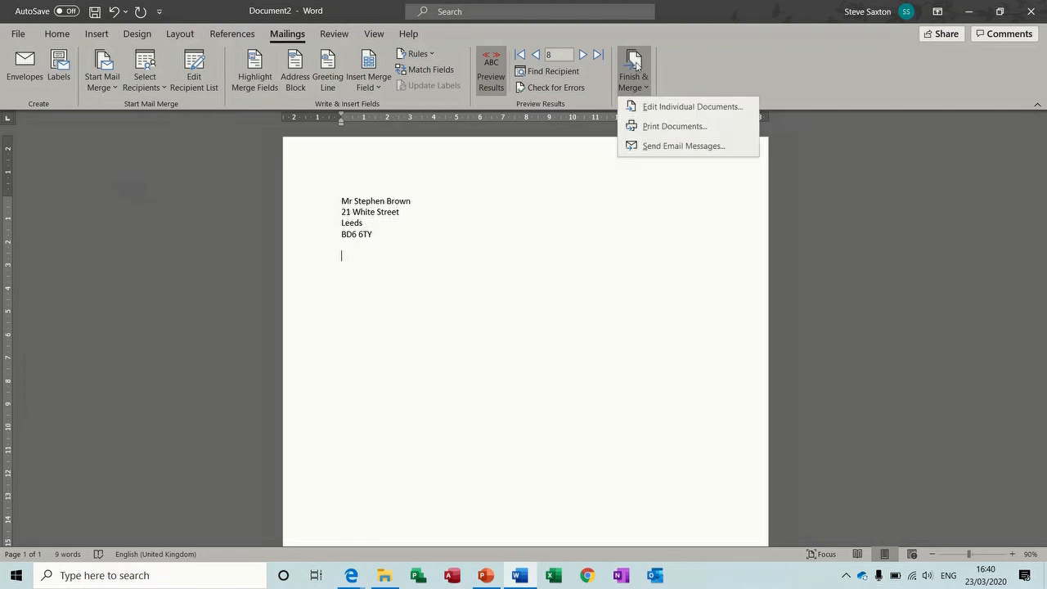
{"action": "left_click", "coordinate": [650, 105]}
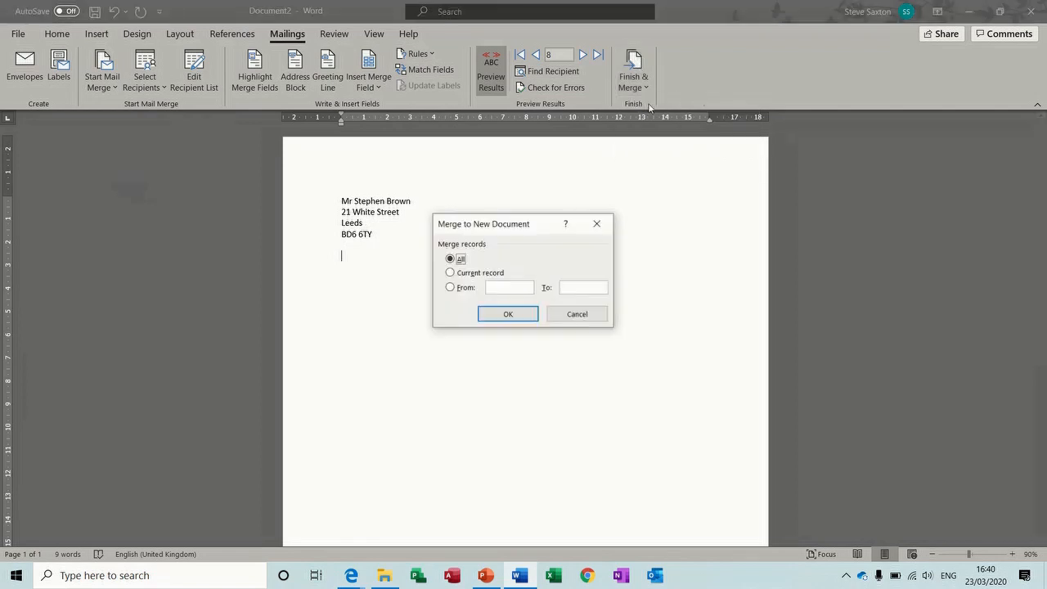
{"action": "left_click", "coordinate": [507, 314]}
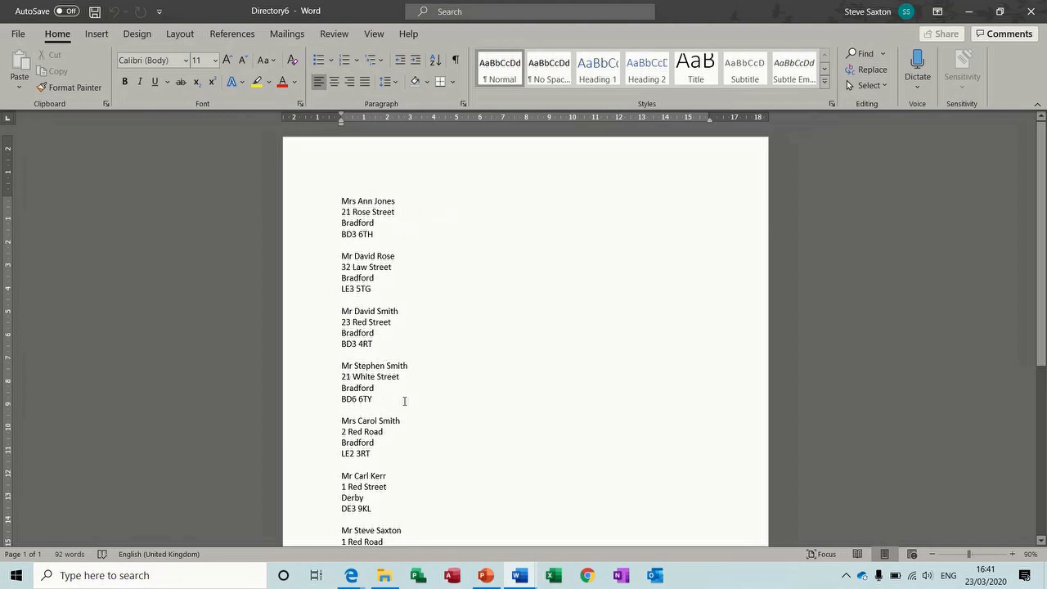
Scroll down and back up through the merged Directory6 address list
{"action": "scroll", "coordinate": [1042, 270], "scroll_direction": "down", "scroll_amount": 5}
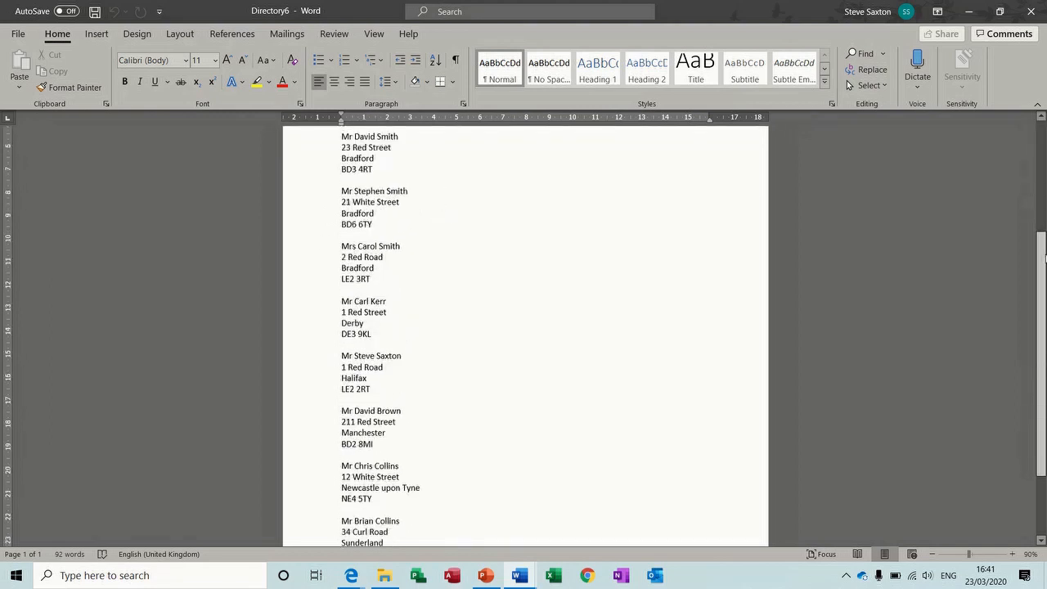
{"action": "scroll", "coordinate": [1043, 270], "scroll_direction": "up", "scroll_amount": 5}
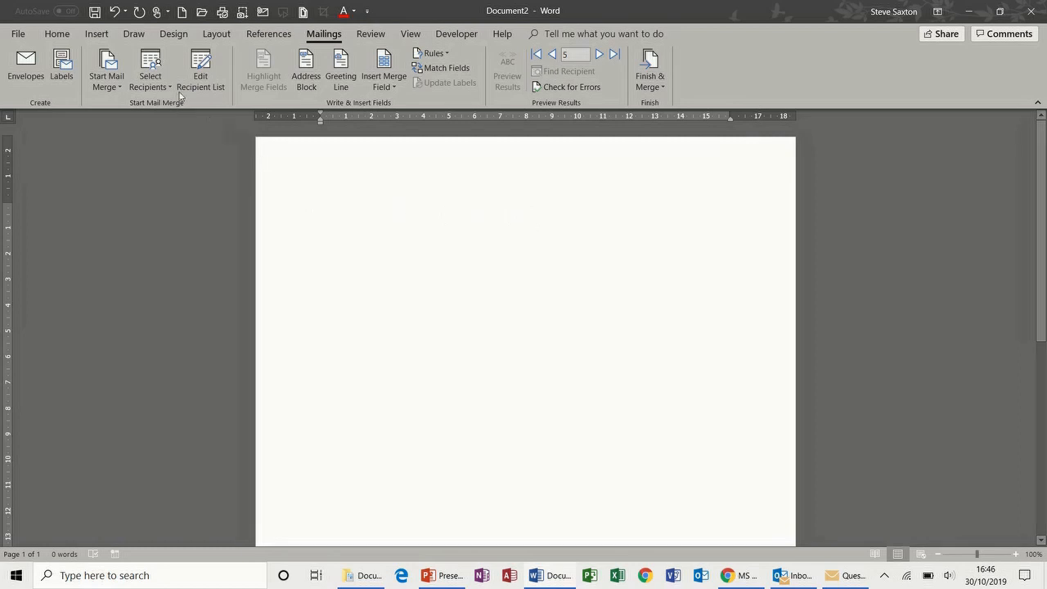
Start a Letters merge using the existing CompanyRecords.accdb recipient list
{"action": "left_click", "coordinate": [115, 82]}
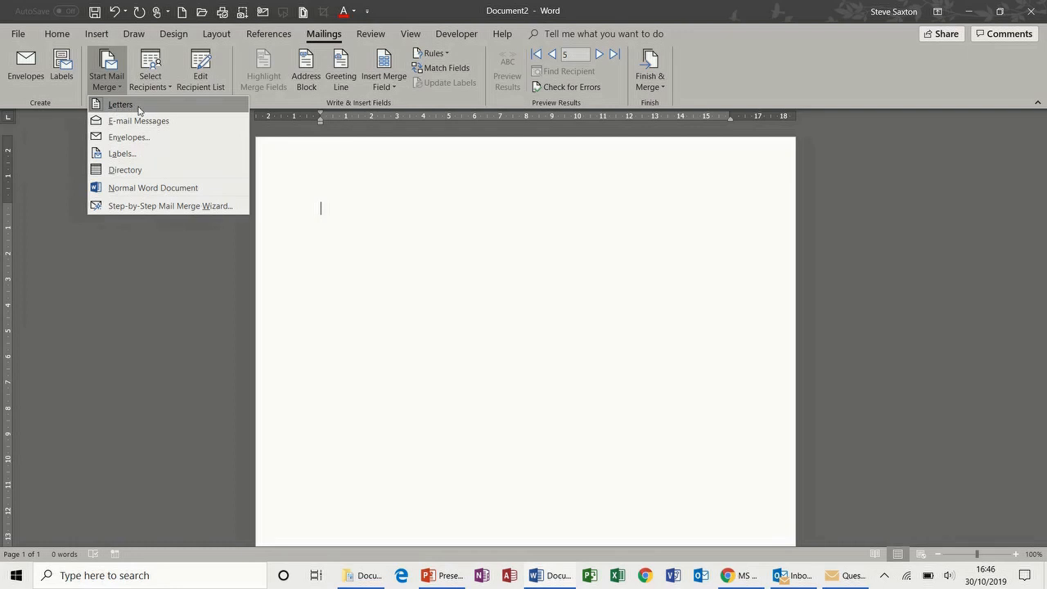
{"action": "left_click", "coordinate": [151, 82]}
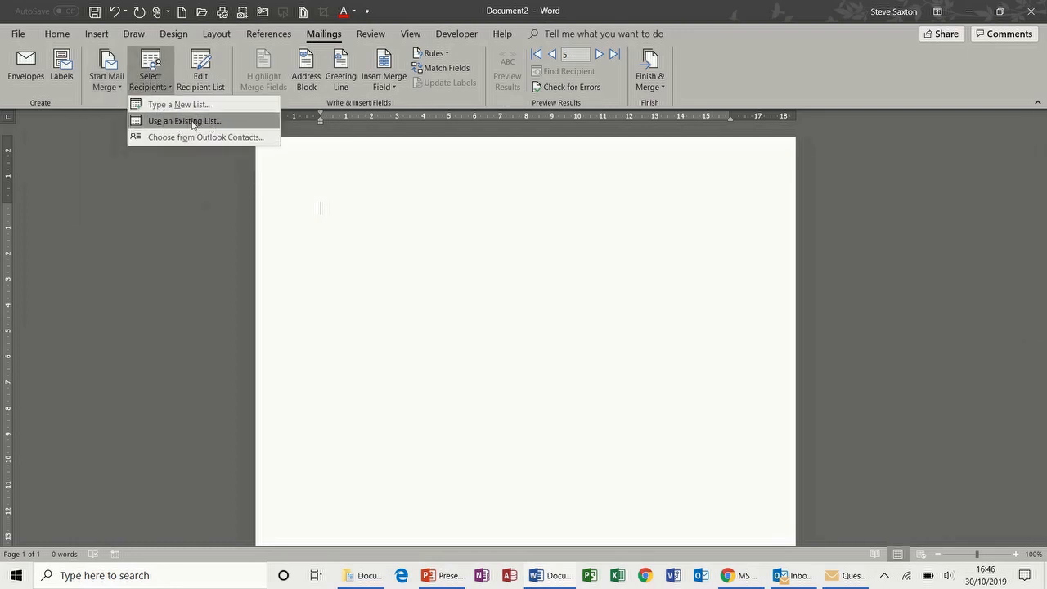
{"action": "left_click", "coordinate": [209, 78]}
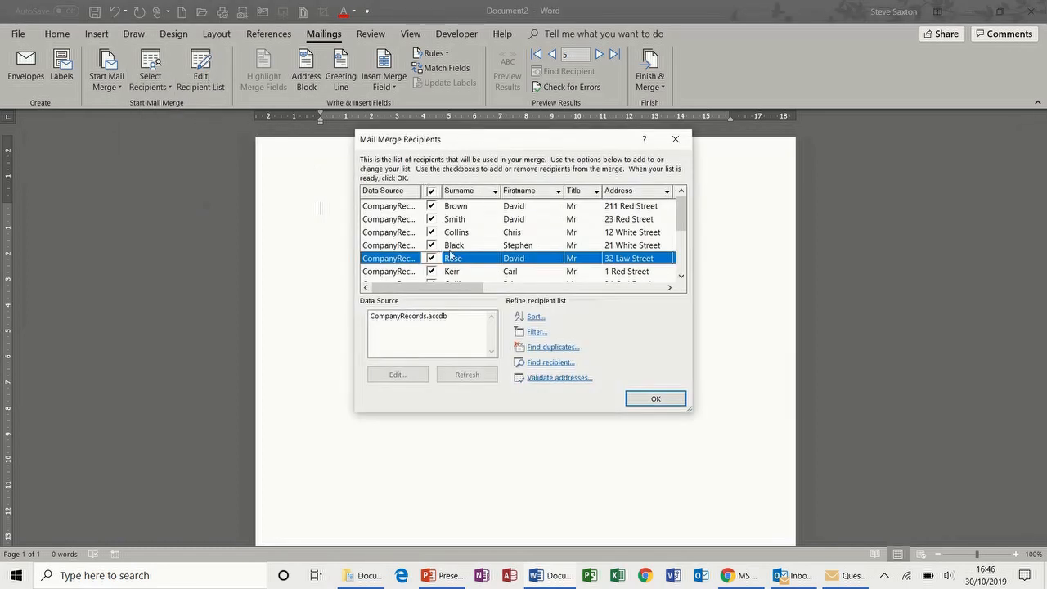
{"action": "left_click", "coordinate": [641, 394]}
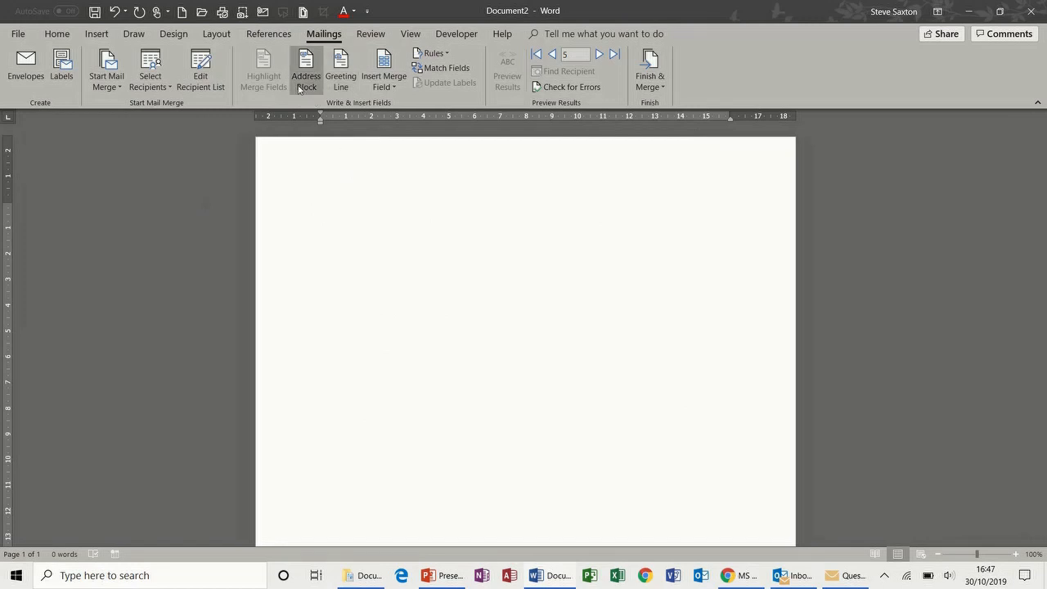
Build the name line from Title, Firstname and Surname fields, toggling Preview Results to check it
{"action": "left_click", "coordinate": [395, 89]}
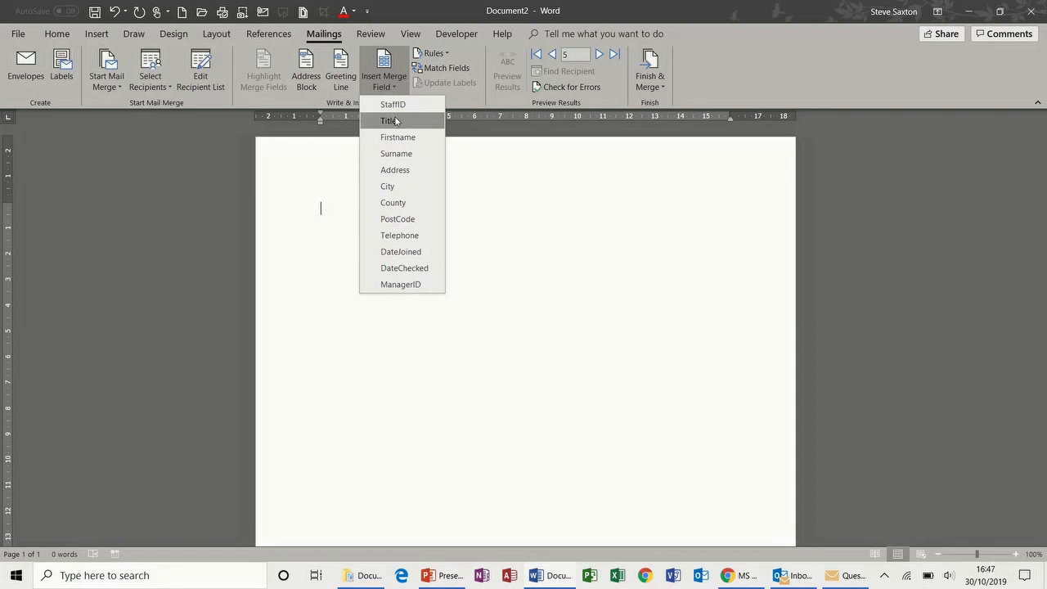
{"action": "left_click", "coordinate": [397, 120]}
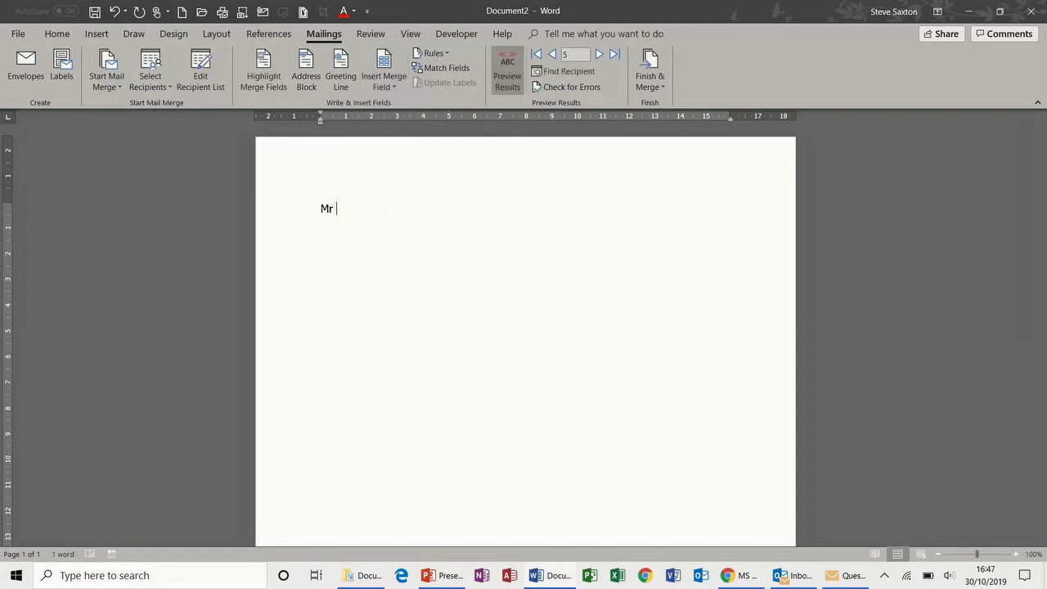
{"action": "left_click", "coordinate": [395, 89]}
{"action": "left_click", "coordinate": [405, 137]}
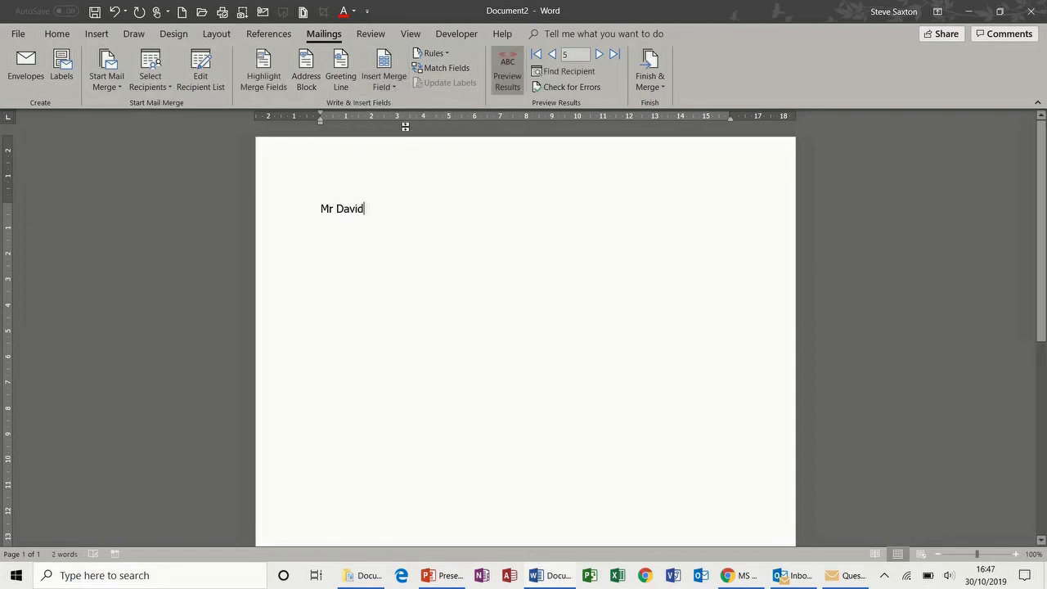
{"action": "left_click", "coordinate": [396, 86]}
{"action": "left_click", "coordinate": [405, 152]}
{"action": "left_click", "coordinate": [507, 72]}
{"action": "left_click", "coordinate": [507, 72]}
{"action": "left_click", "coordinate": [507, 70]}
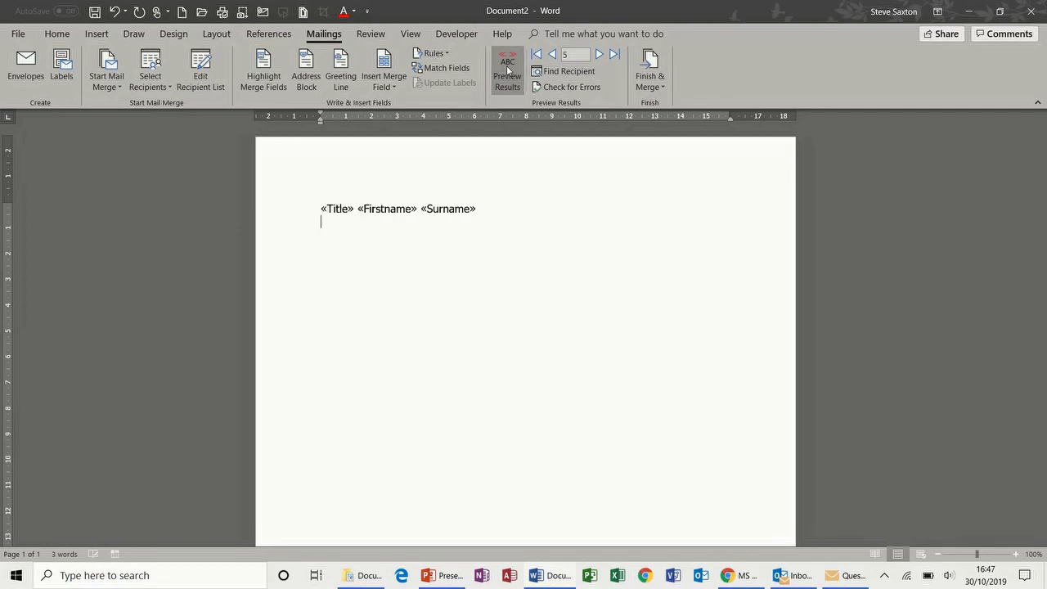
{"action": "left_click", "coordinate": [507, 70]}
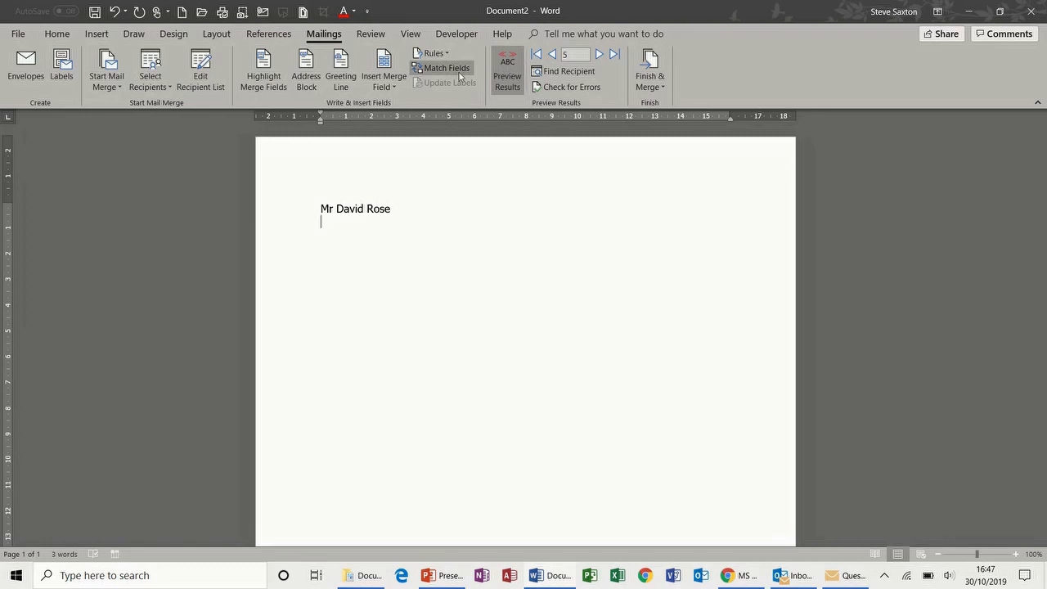
Add Address, City and PostCode fields on separate lines below the name
{"action": "left_click", "coordinate": [387, 86]}
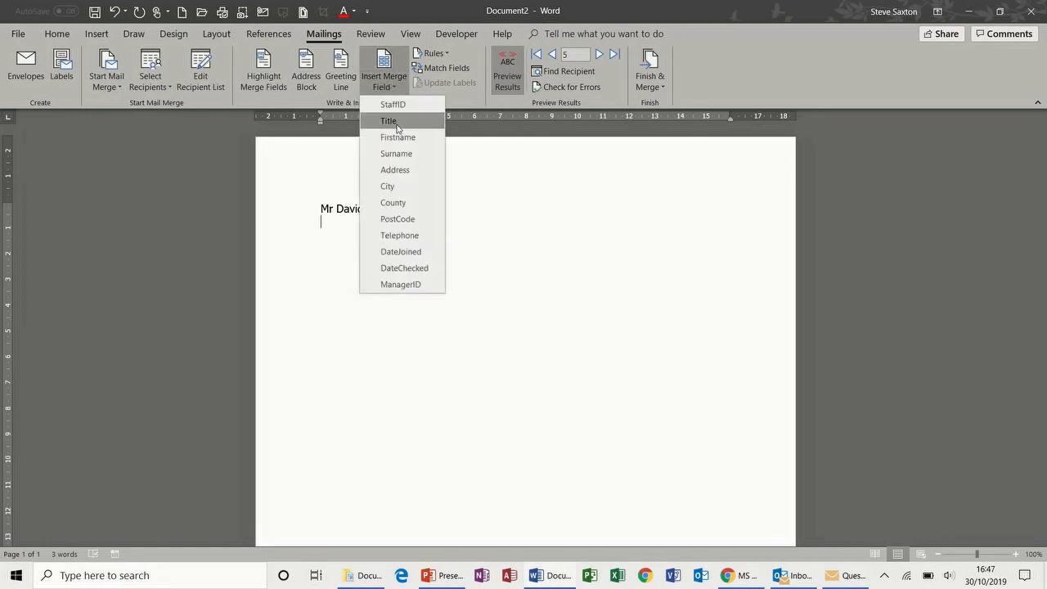
{"action": "left_click", "coordinate": [395, 170]}
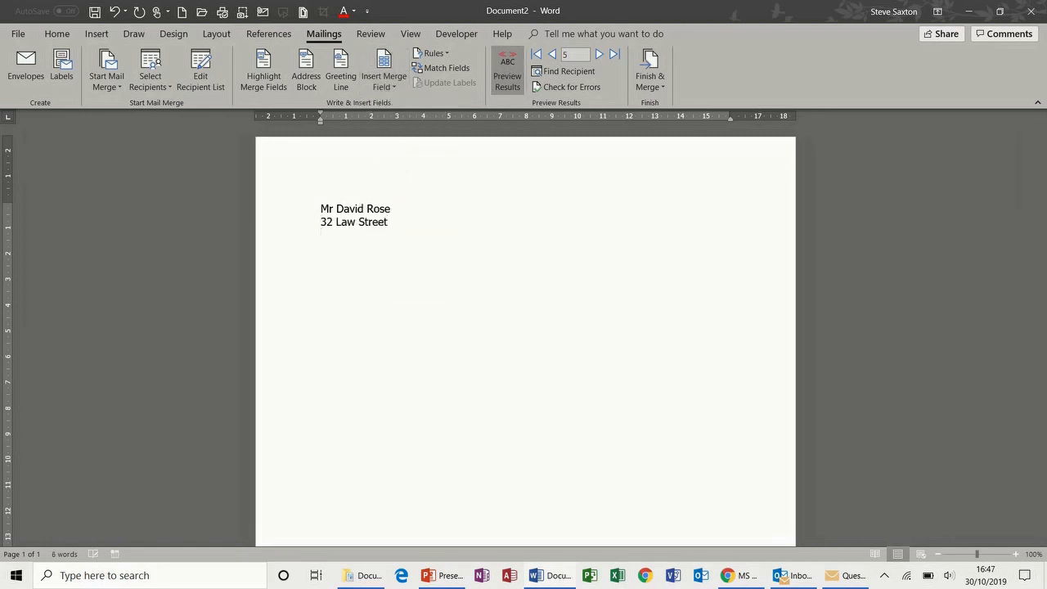
{"action": "left_click", "coordinate": [394, 90]}
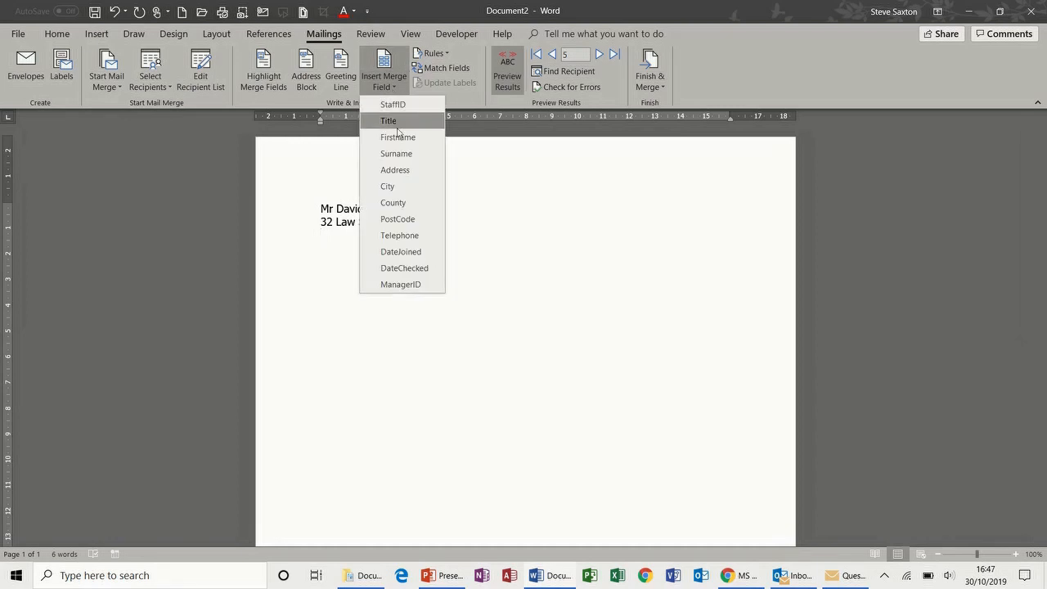
{"action": "left_click", "coordinate": [399, 185]}
{"action": "key", "text": "Return"}
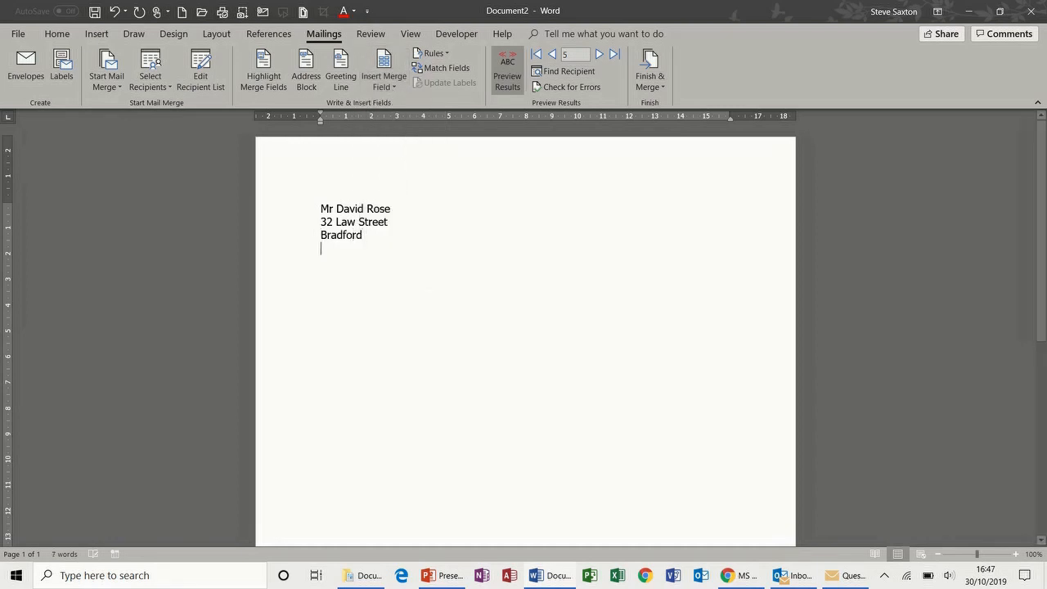
{"action": "left_click", "coordinate": [394, 90]}
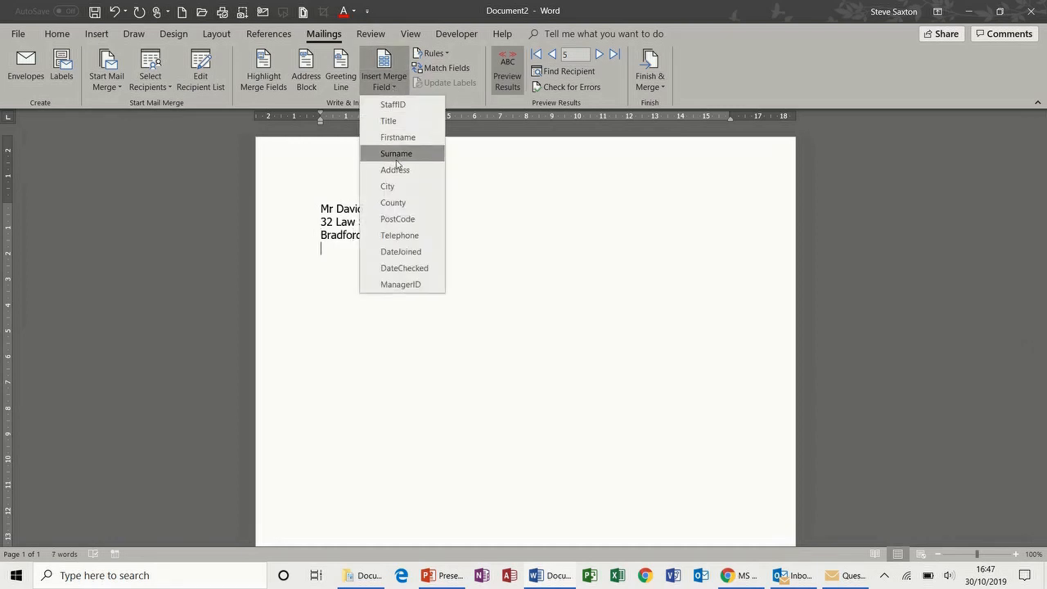
{"action": "left_click", "coordinate": [398, 218]}
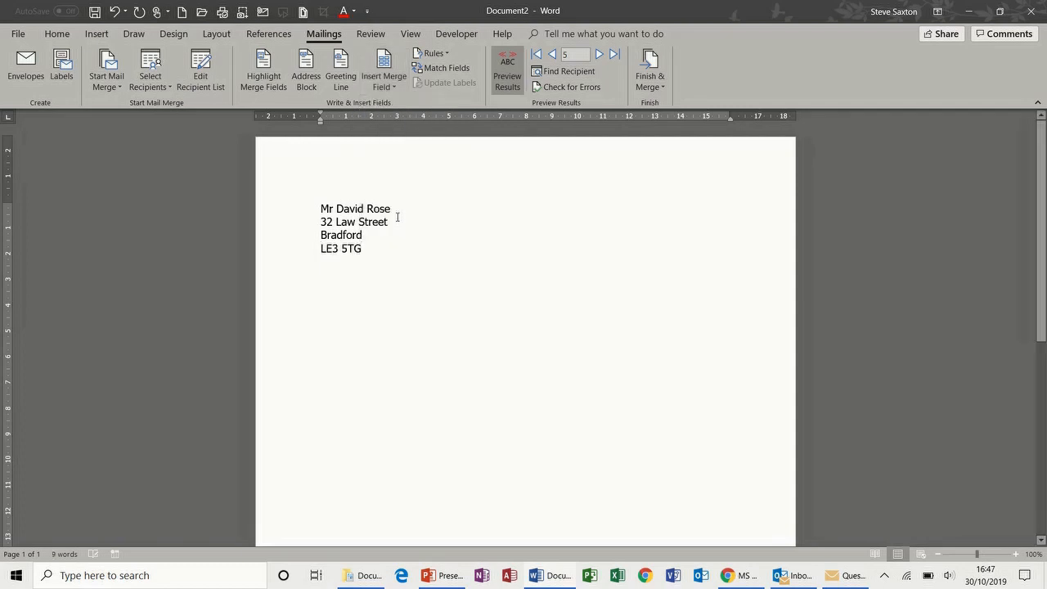
Preview other recipients' addresses, then return to record 5
{"action": "left_click", "coordinate": [598, 55]}
{"action": "left_click", "coordinate": [599, 54]}
{"action": "double_click", "coordinate": [552, 54]}
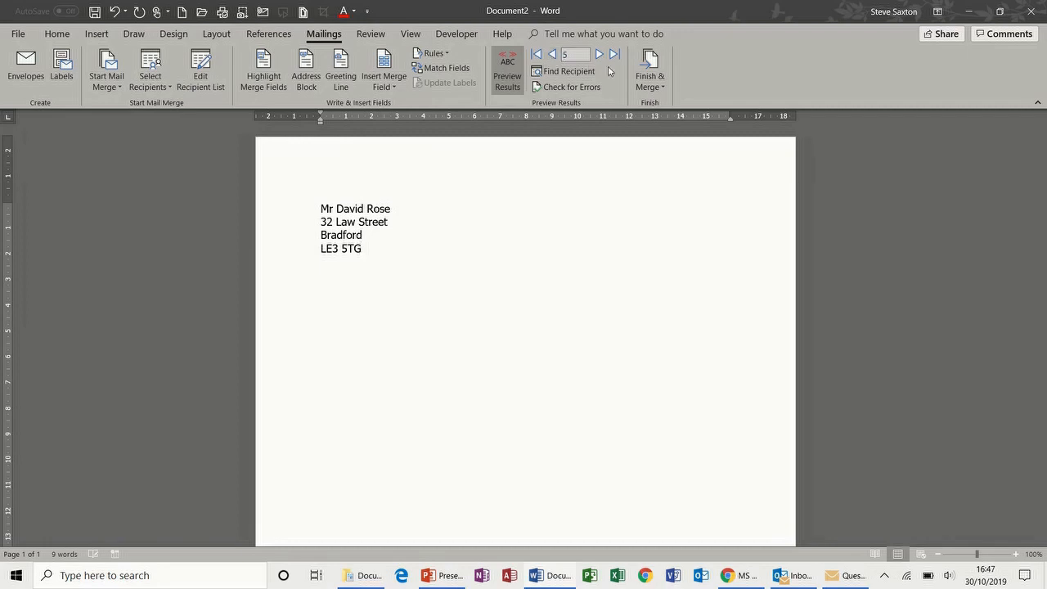
{"action": "left_click", "coordinate": [654, 78]}
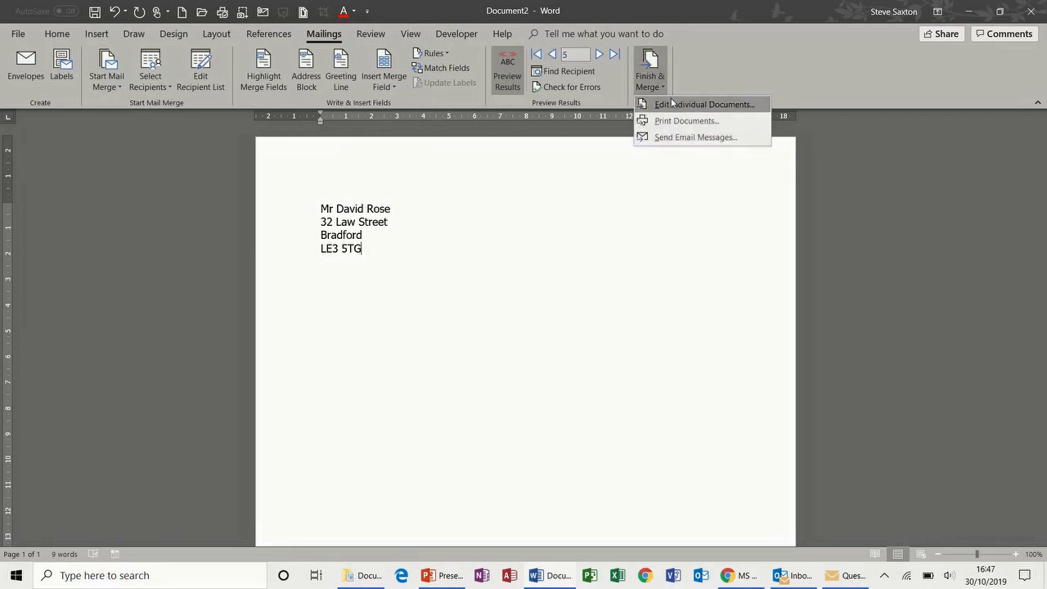
Start a merge to individual letters, cancel it, and inspect the name line's text formatting
{"action": "left_click", "coordinate": [672, 105]}
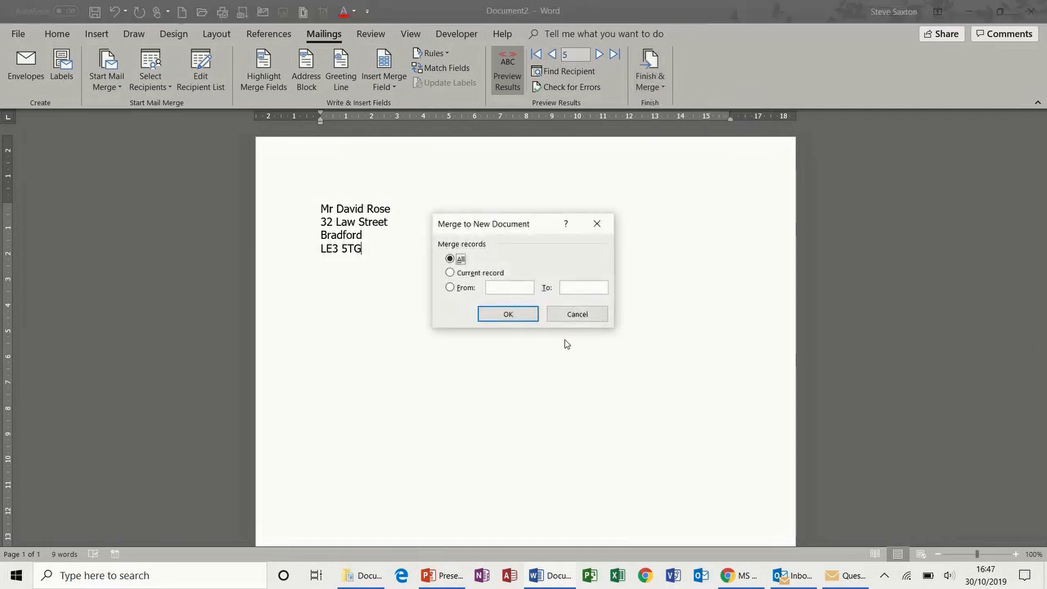
{"action": "left_click", "coordinate": [578, 316]}
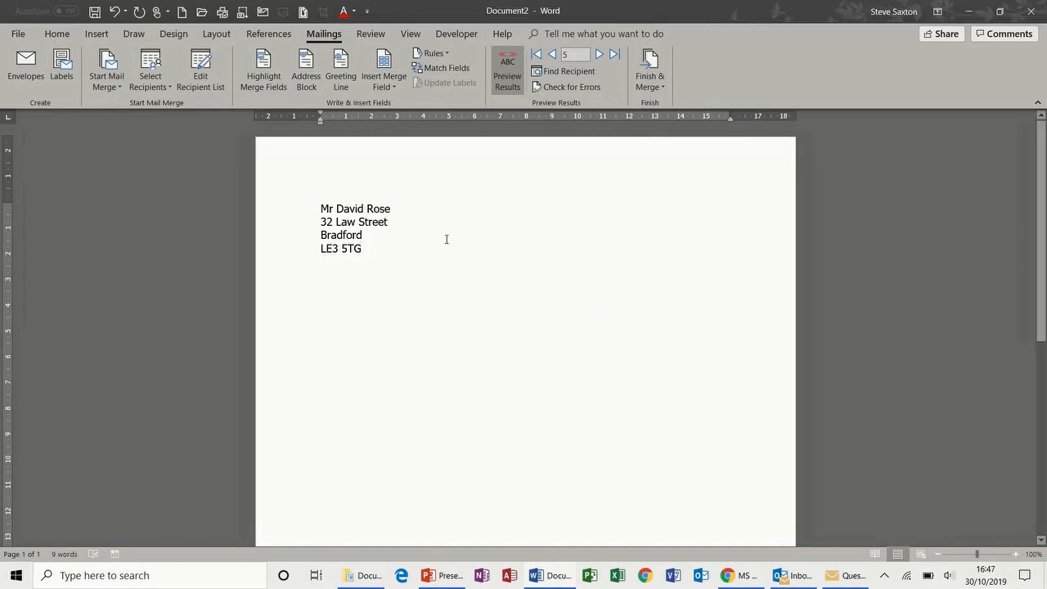
{"action": "left_click", "coordinate": [304, 213]}
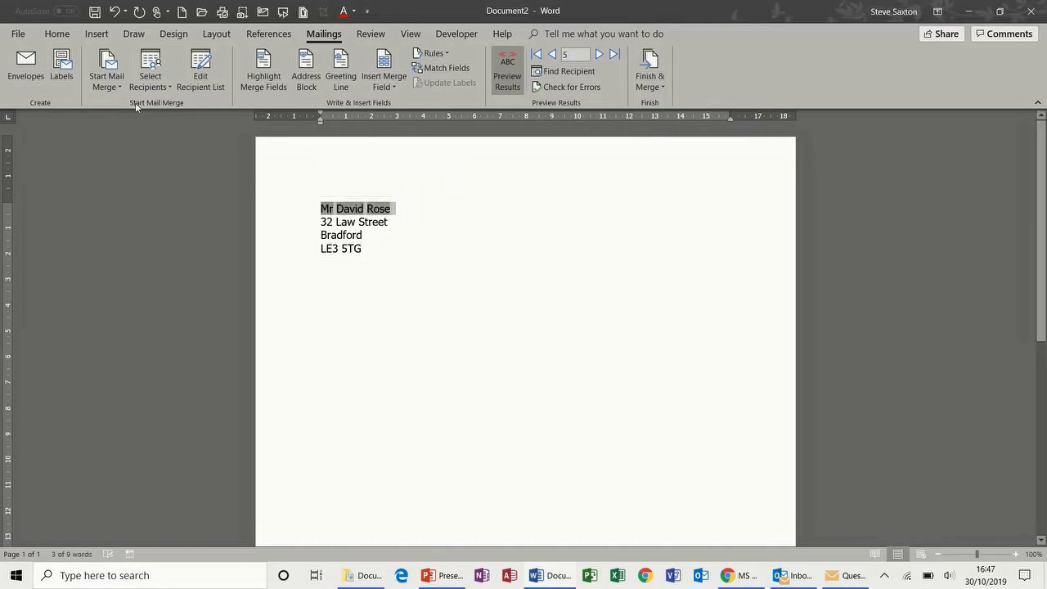
{"action": "left_click", "coordinate": [65, 36]}
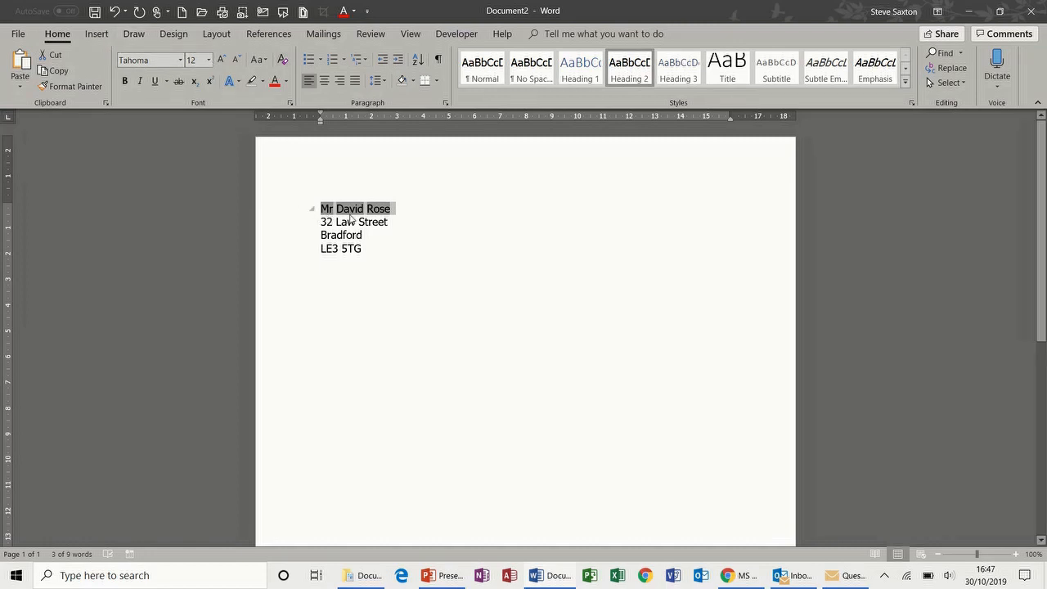
{"action": "left_click", "coordinate": [331, 37]}
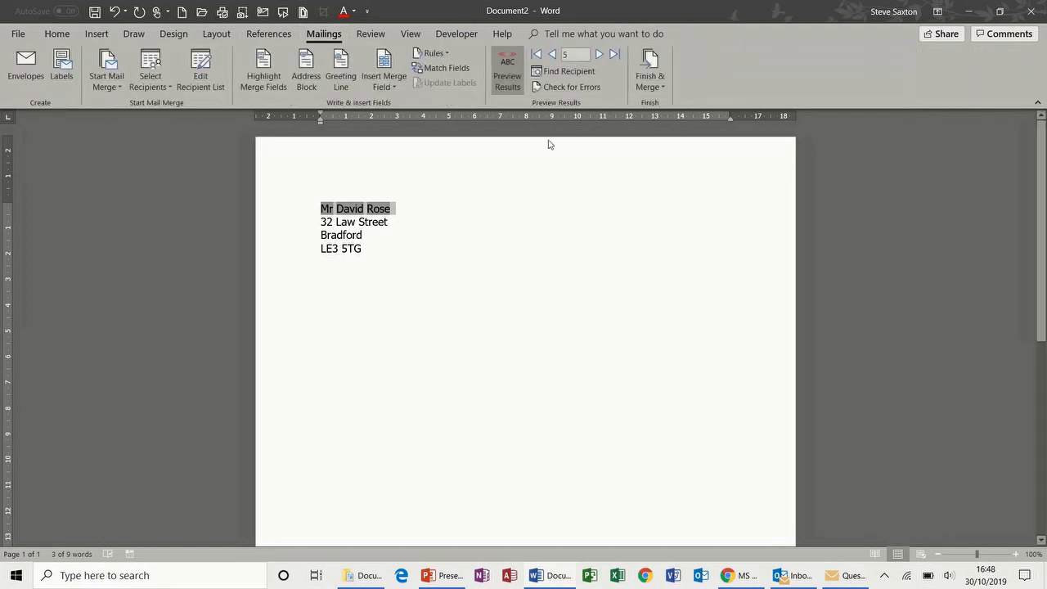
Merge all records into a new document of individual letters
{"action": "left_click", "coordinate": [650, 63]}
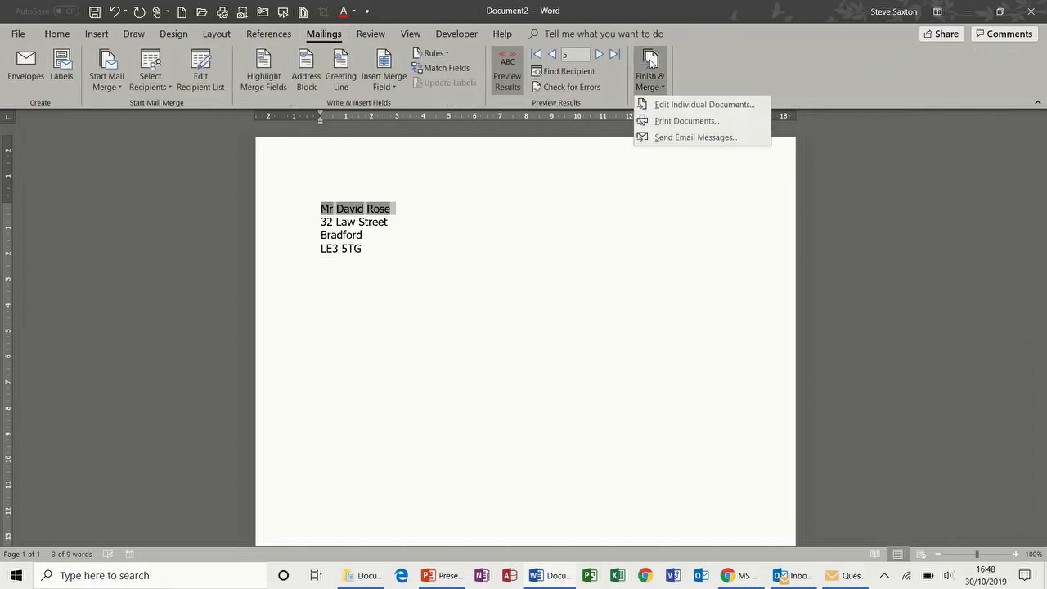
{"action": "left_click", "coordinate": [673, 105]}
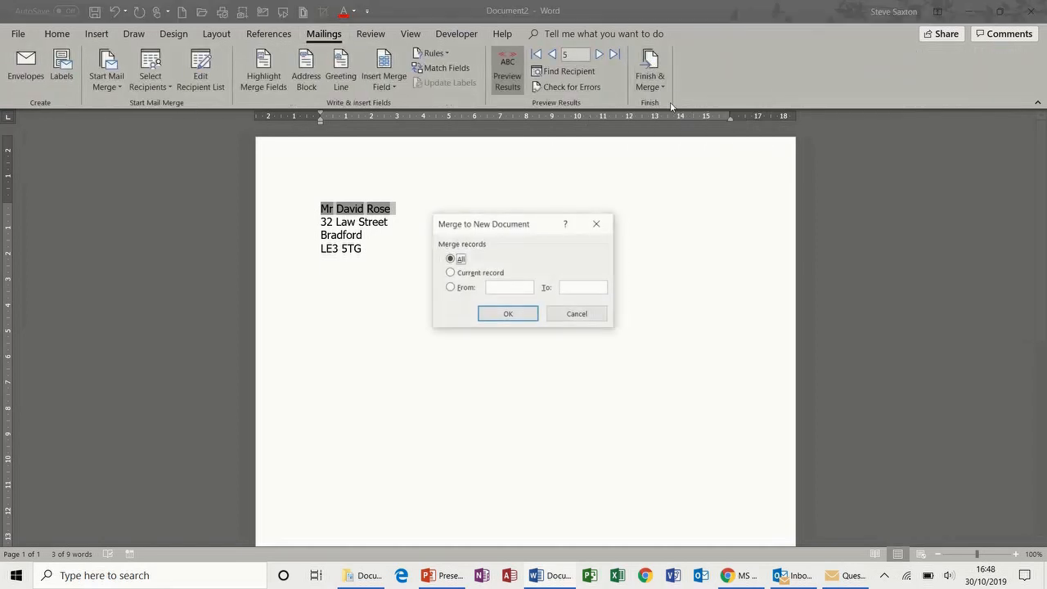
{"action": "left_click", "coordinate": [504, 315]}
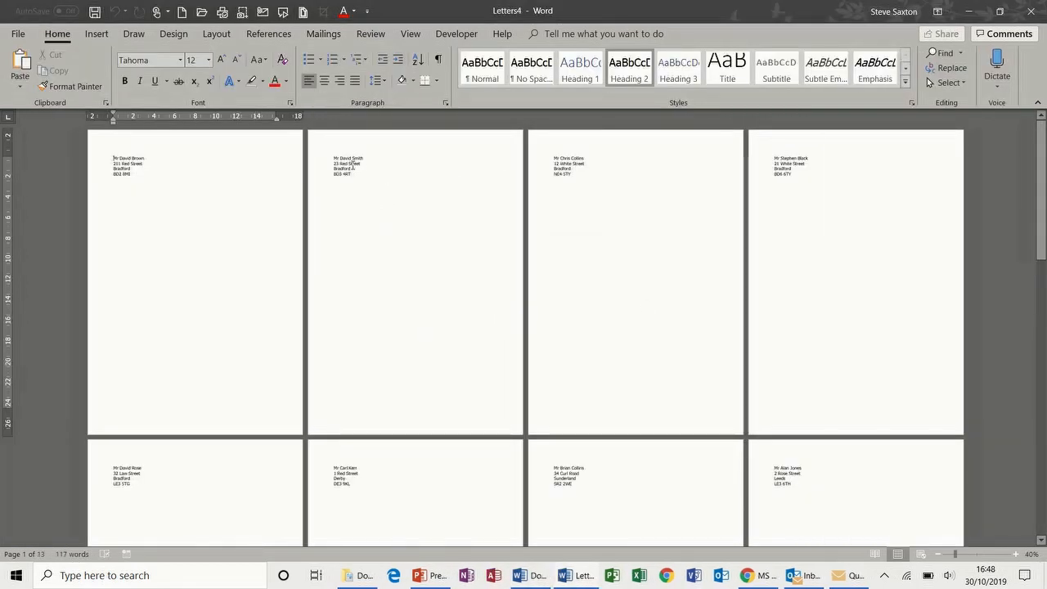
Display the merged Letters4 in Outline view and select every address entry
{"action": "left_click_drag", "start_coordinate": [332, 158], "coordinate": [361, 173]}
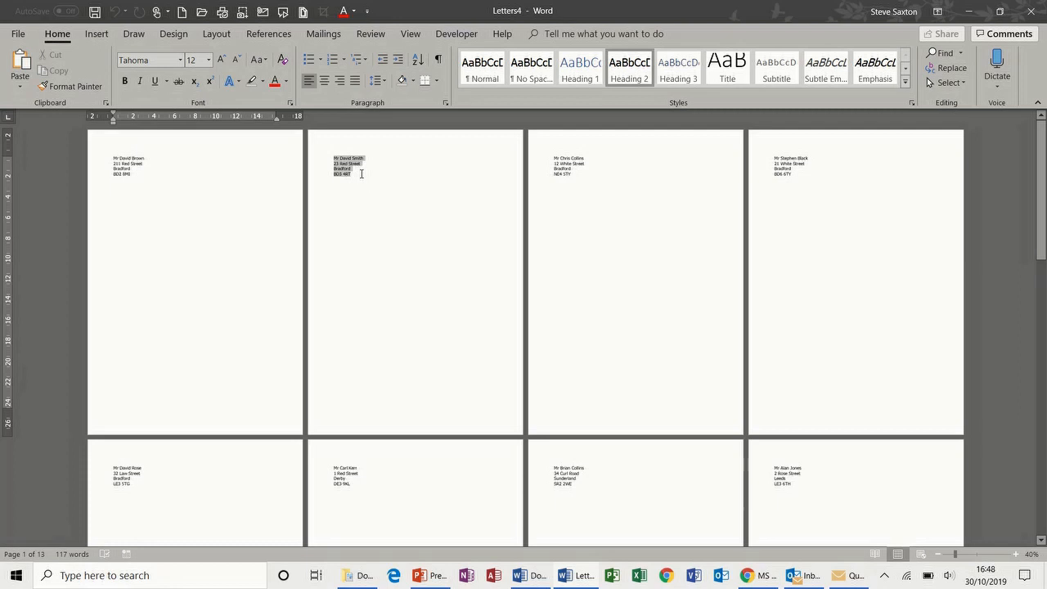
{"action": "left_click", "coordinate": [367, 208]}
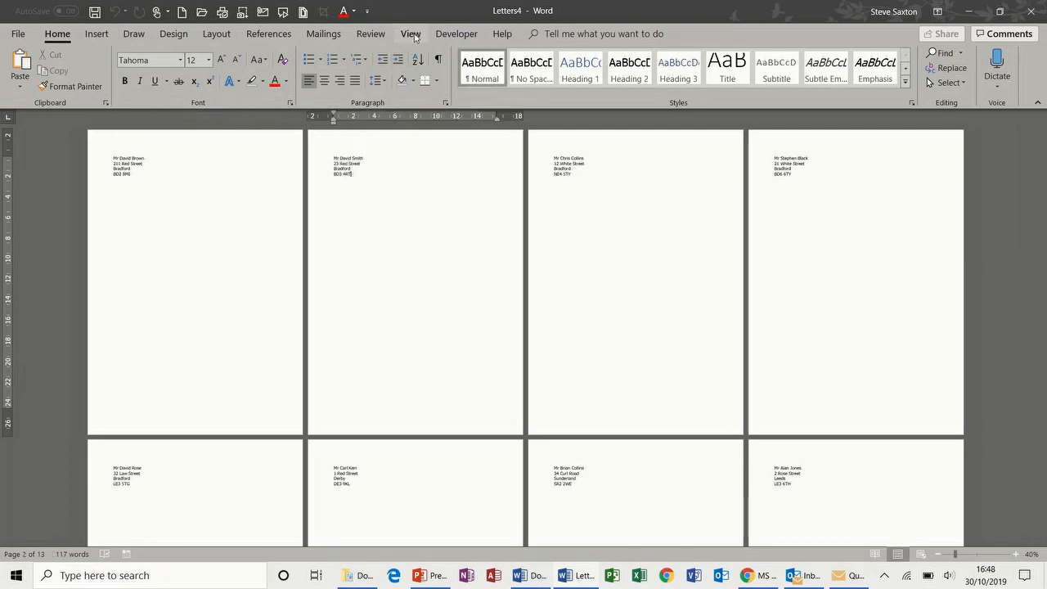
{"action": "left_click", "coordinate": [412, 34]}
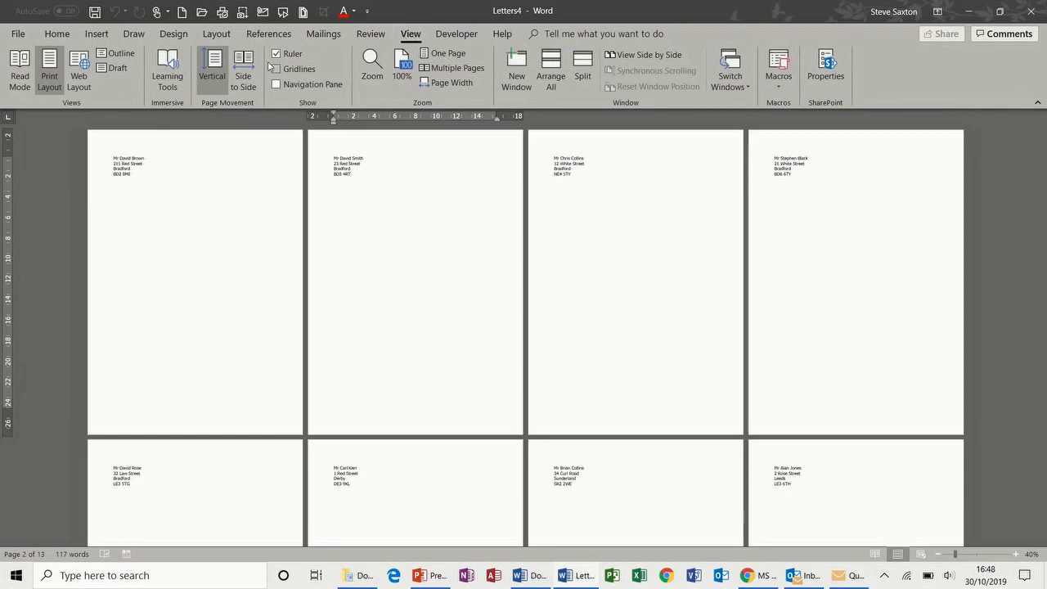
{"action": "left_click", "coordinate": [121, 53]}
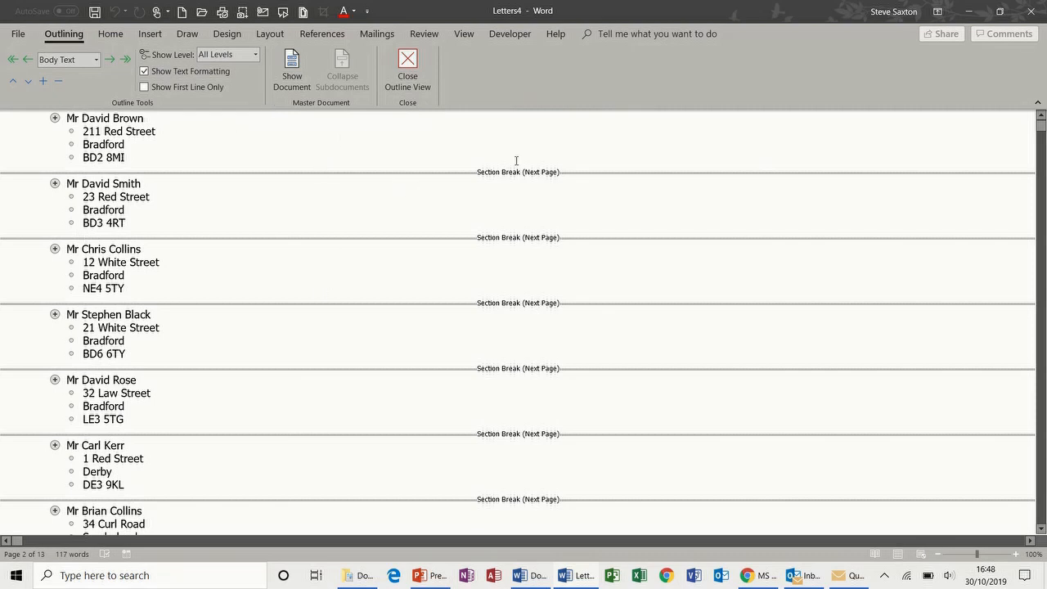
{"action": "left_click_drag", "start_coordinate": [28, 120], "coordinate": [35, 555]}
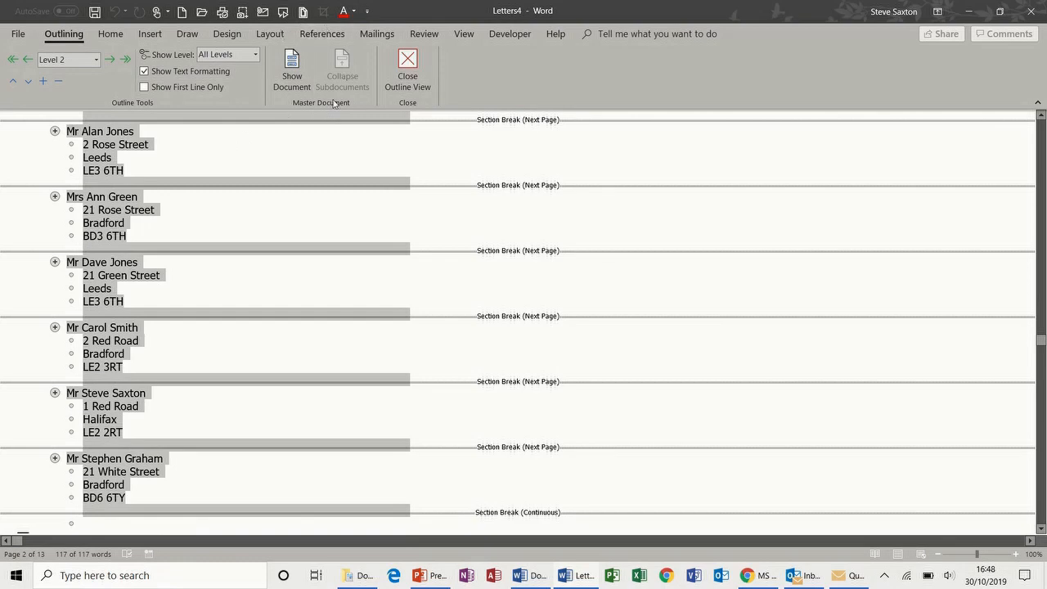
Create subdocuments from the selected entries, save the master as test.docx, and view Documents in File Explorer
{"action": "left_click", "coordinate": [294, 64]}
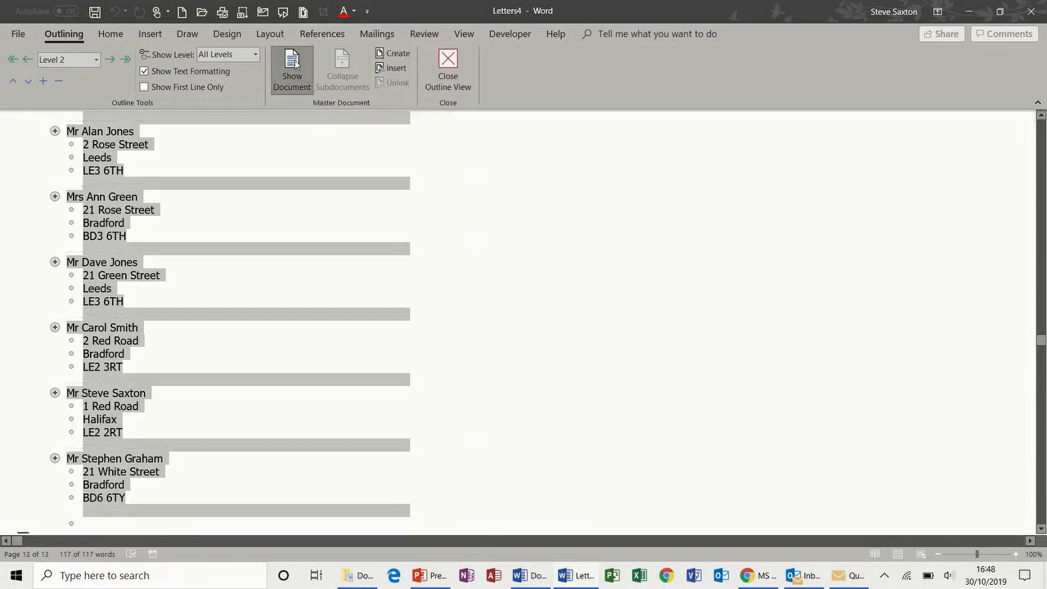
{"action": "left_click", "coordinate": [383, 58]}
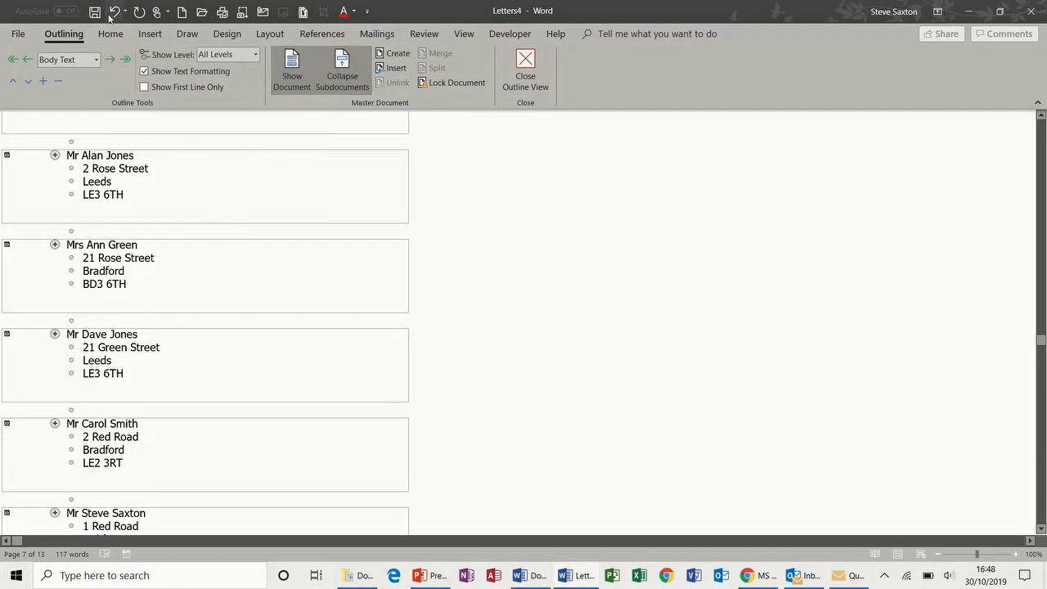
{"action": "left_click", "coordinate": [96, 13]}
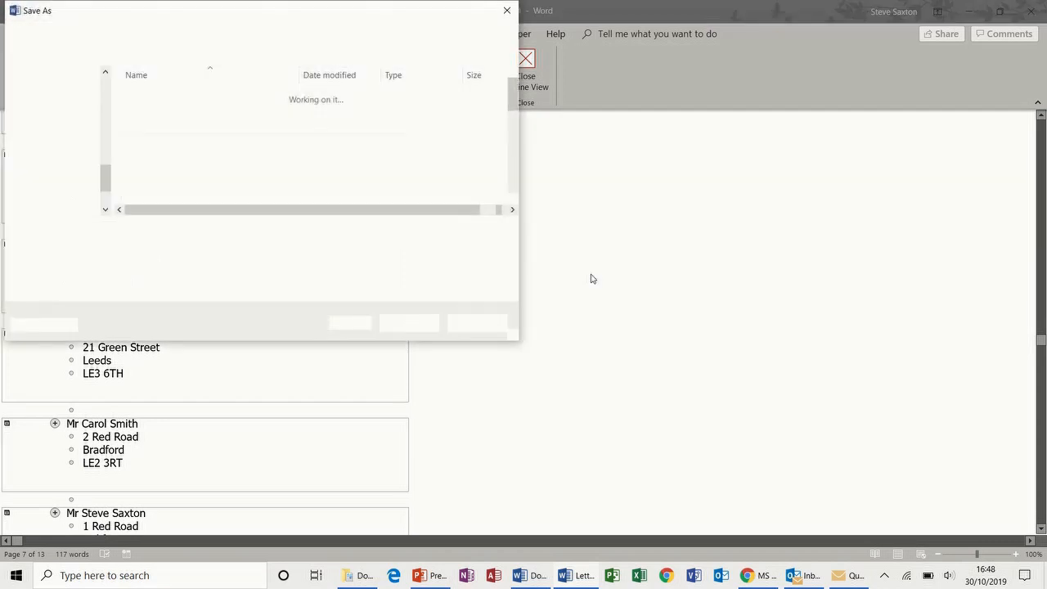
{"action": "type", "text": "test"}
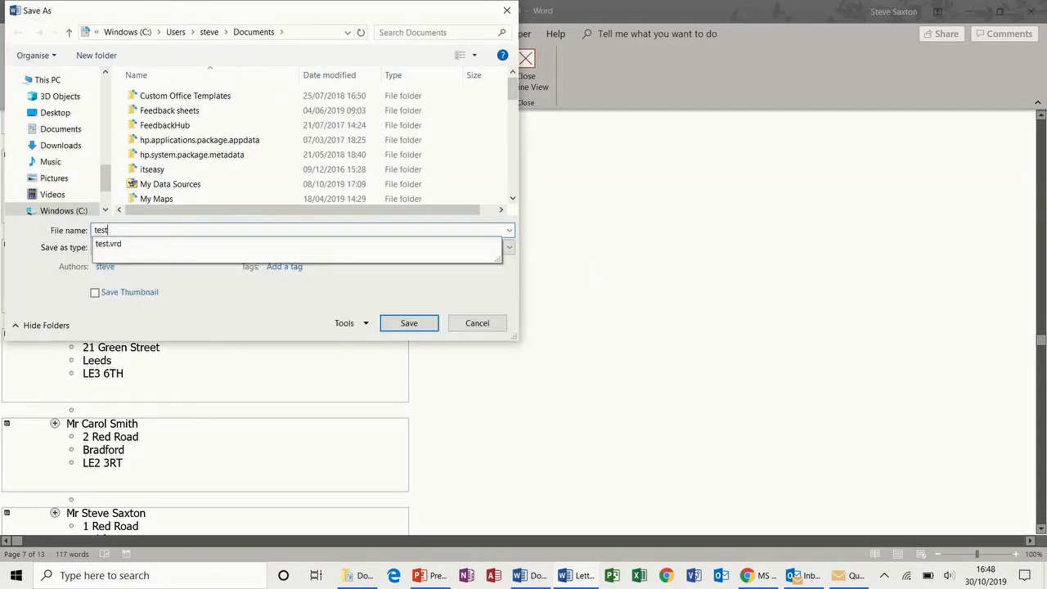
{"action": "left_click", "coordinate": [408, 324]}
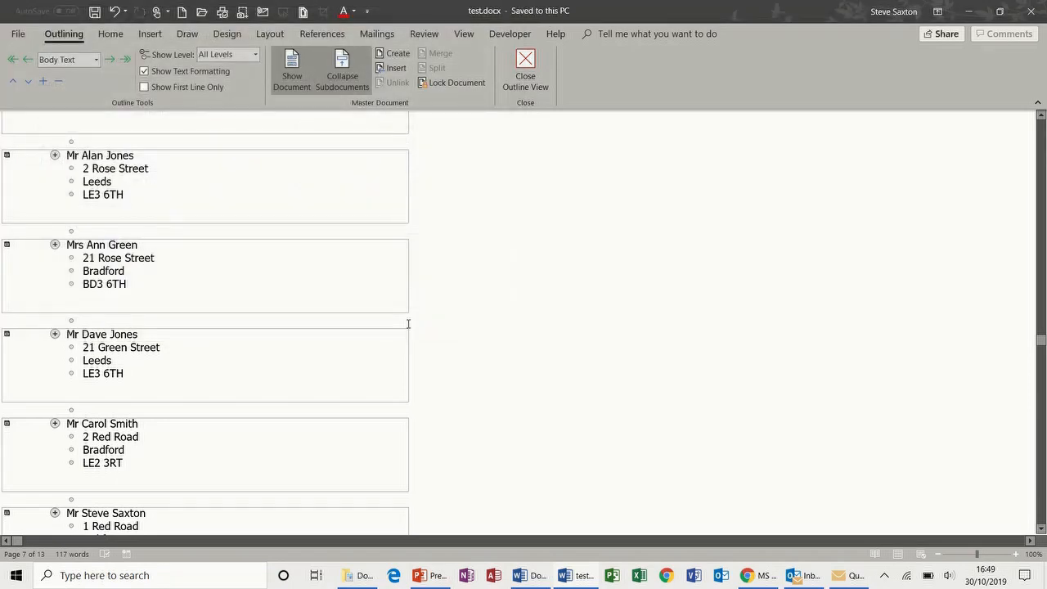
{"action": "left_click", "coordinate": [357, 577]}
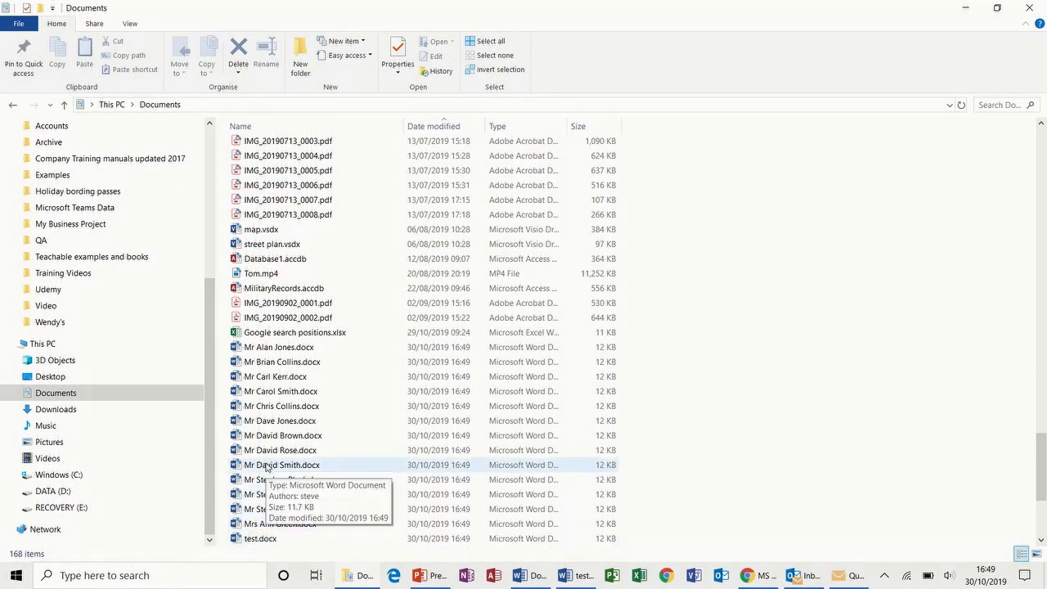
Open a saved address subdocument from Documents, bringing up 4.5 CONSOLIDATION EXERCISE THREE in Word
{"action": "double_click", "coordinate": [273, 347]}
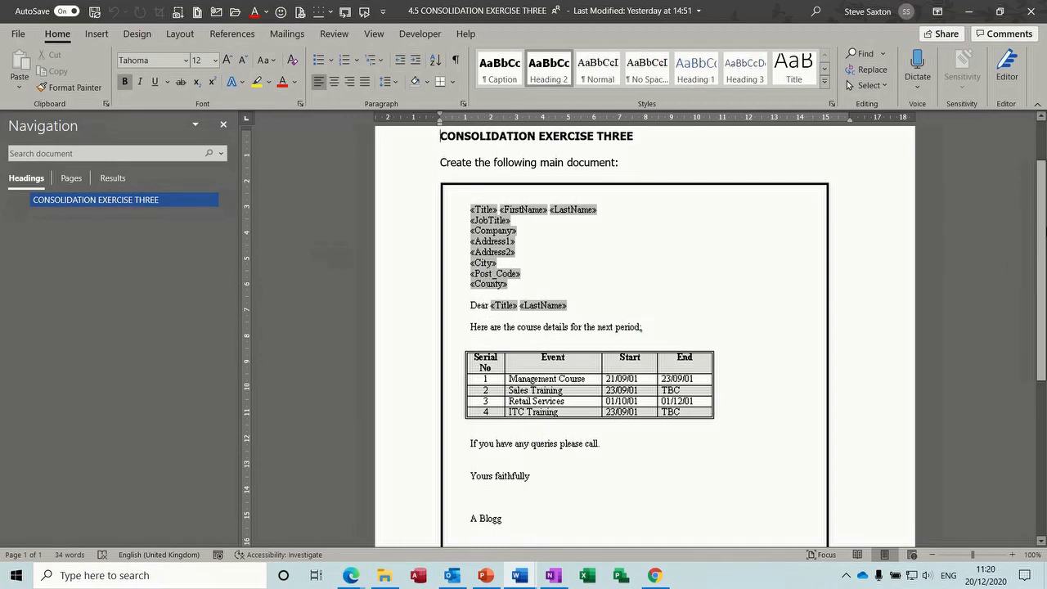
In TOC 2020, confirm INTRODUCTION uses Heading 1 and Program uses Heading 2
{"action": "scroll", "coordinate": [1043, 229], "scroll_direction": "down", "scroll_amount": 4}
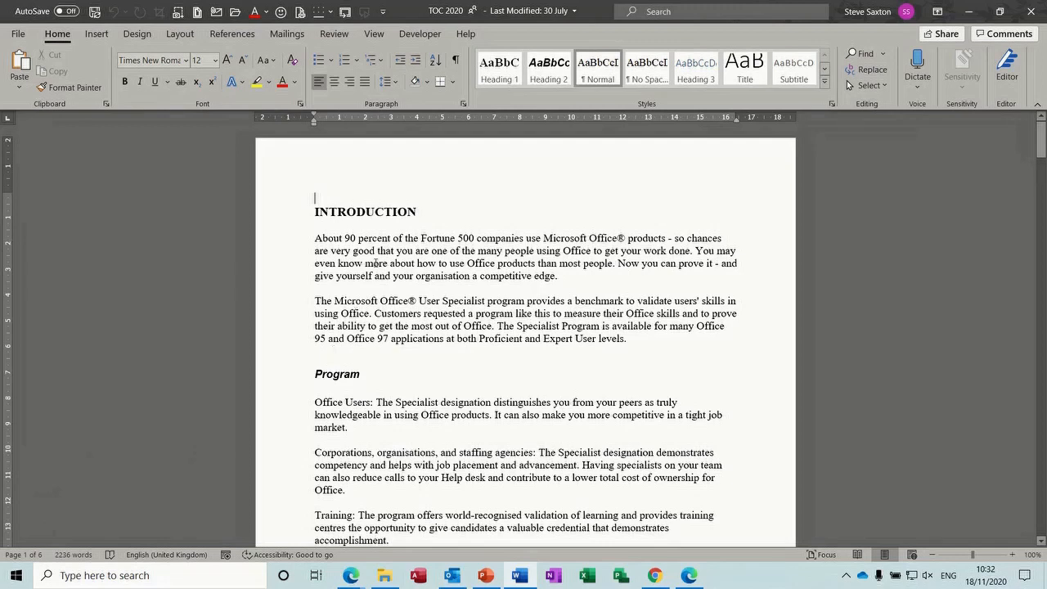
{"action": "left_click", "coordinate": [293, 217]}
{"action": "left_click", "coordinate": [291, 375]}
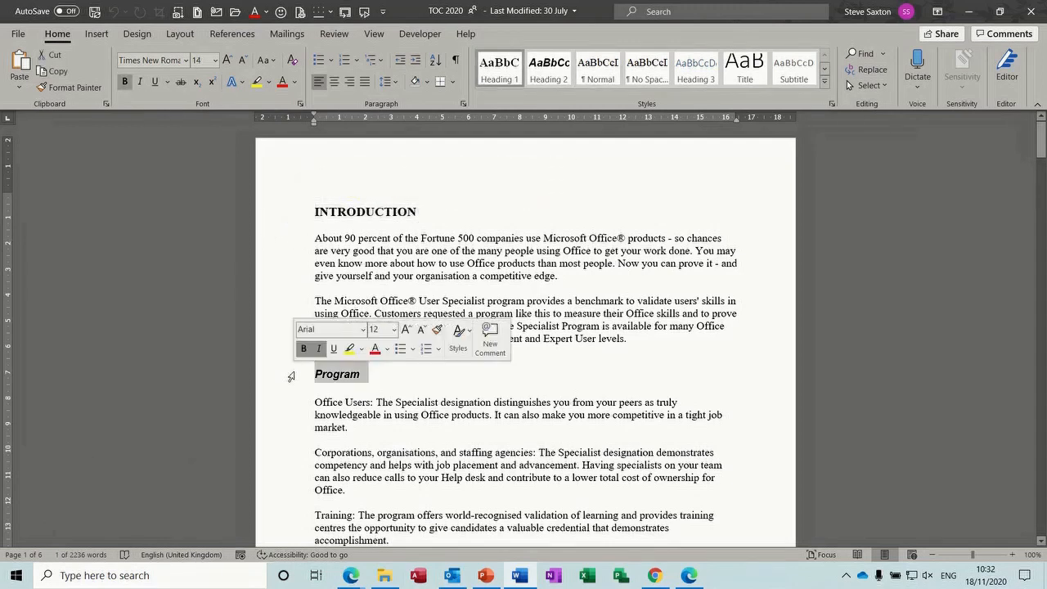
{"action": "left_click", "coordinate": [397, 251]}
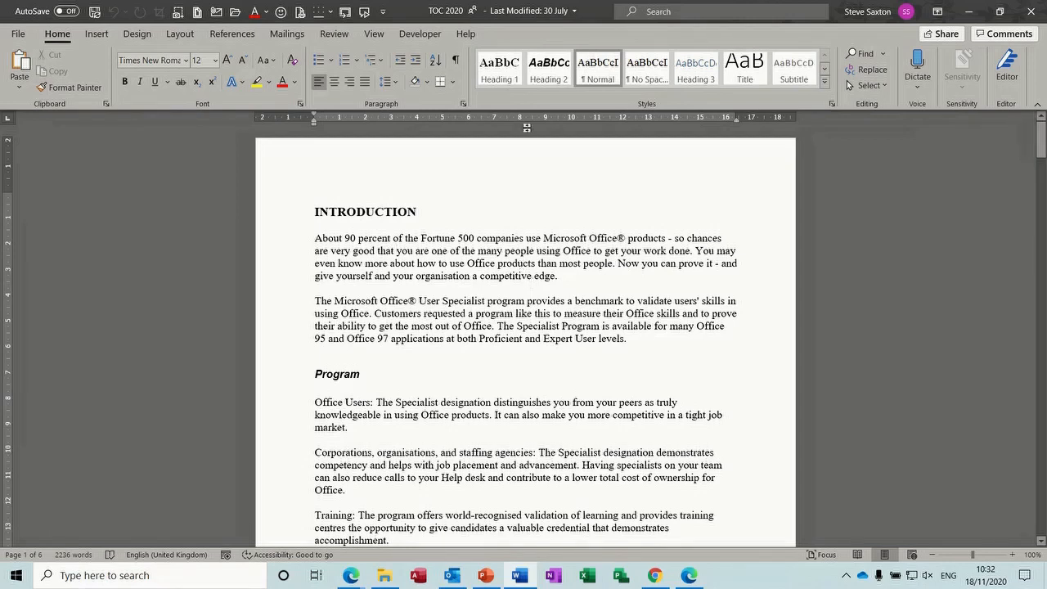
Show the Navigation Pane and jump through the CHAPTER TWO and Specialist program headings
{"action": "left_click", "coordinate": [376, 36]}
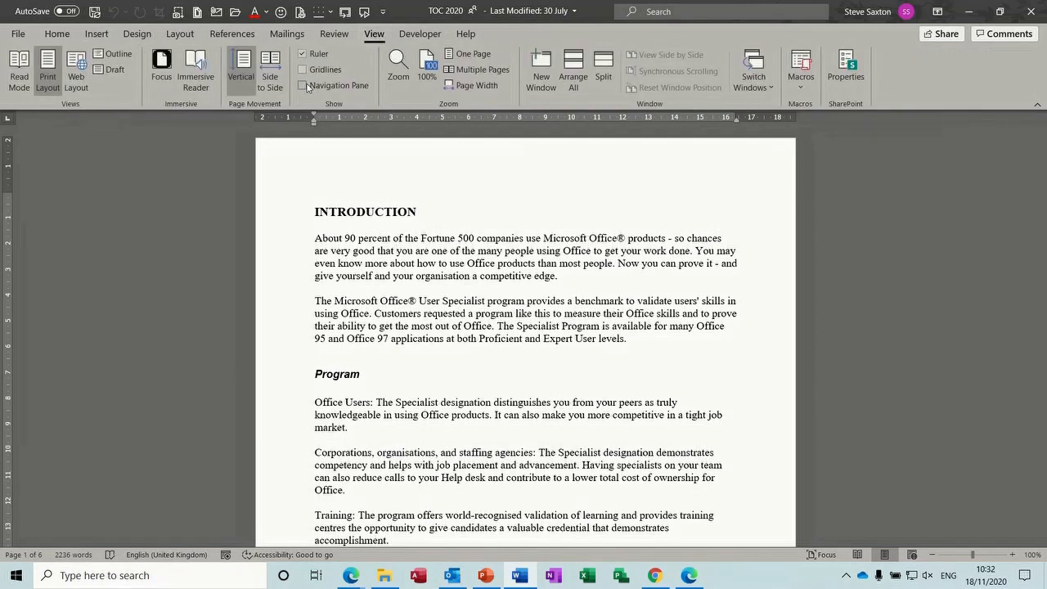
{"action": "left_click", "coordinate": [305, 85]}
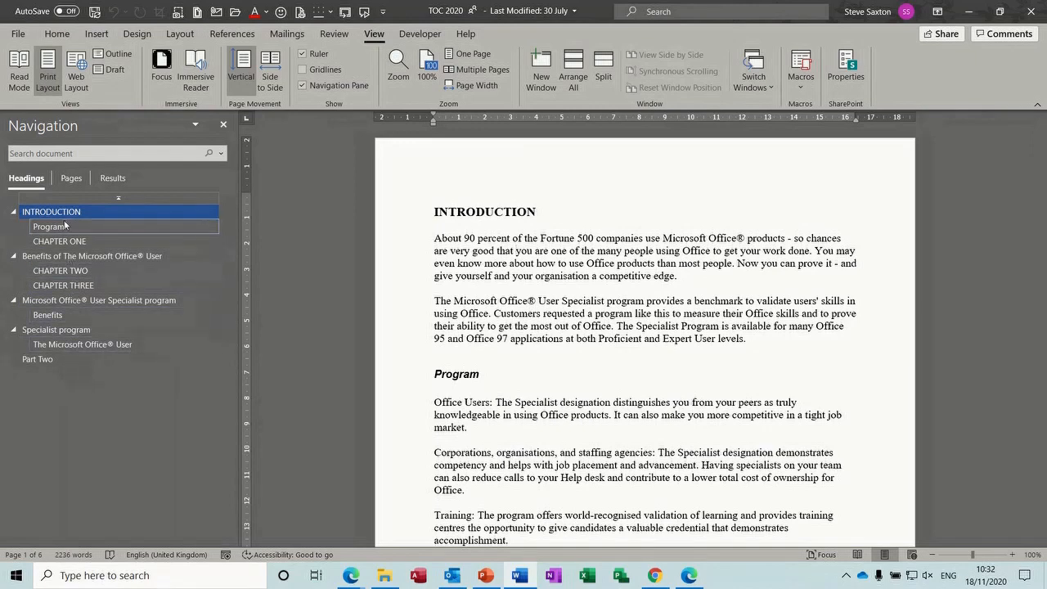
{"action": "left_click", "coordinate": [74, 271]}
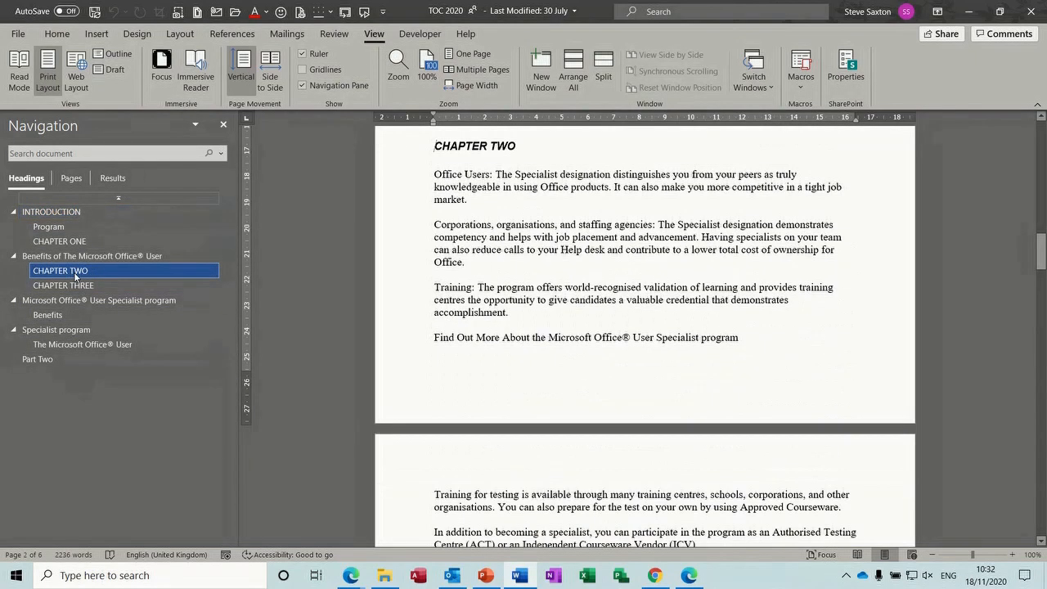
{"action": "left_click", "coordinate": [70, 301]}
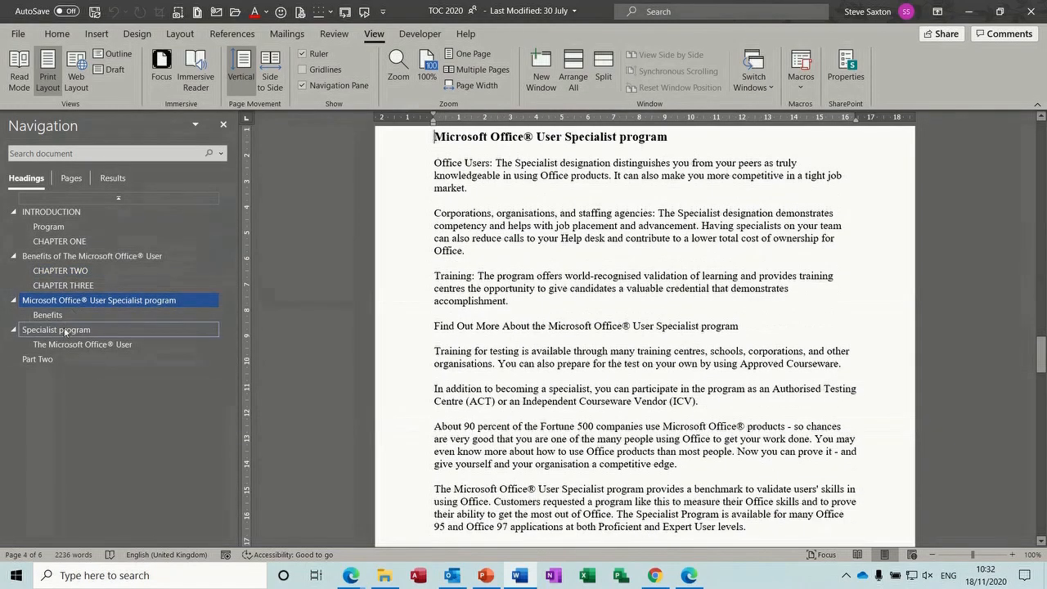
{"action": "left_click", "coordinate": [65, 331]}
{"action": "left_click", "coordinate": [71, 347]}
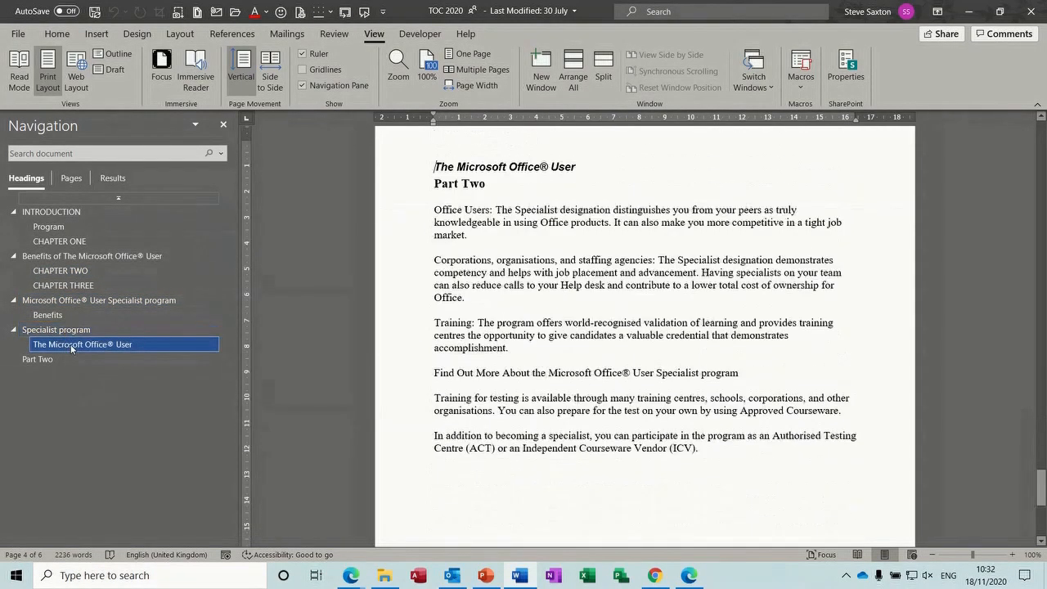
Try moving The Microsoft Office® User heading under Benefits, then undo the move
{"action": "left_click_drag", "start_coordinate": [71, 347], "coordinate": [76, 322]}
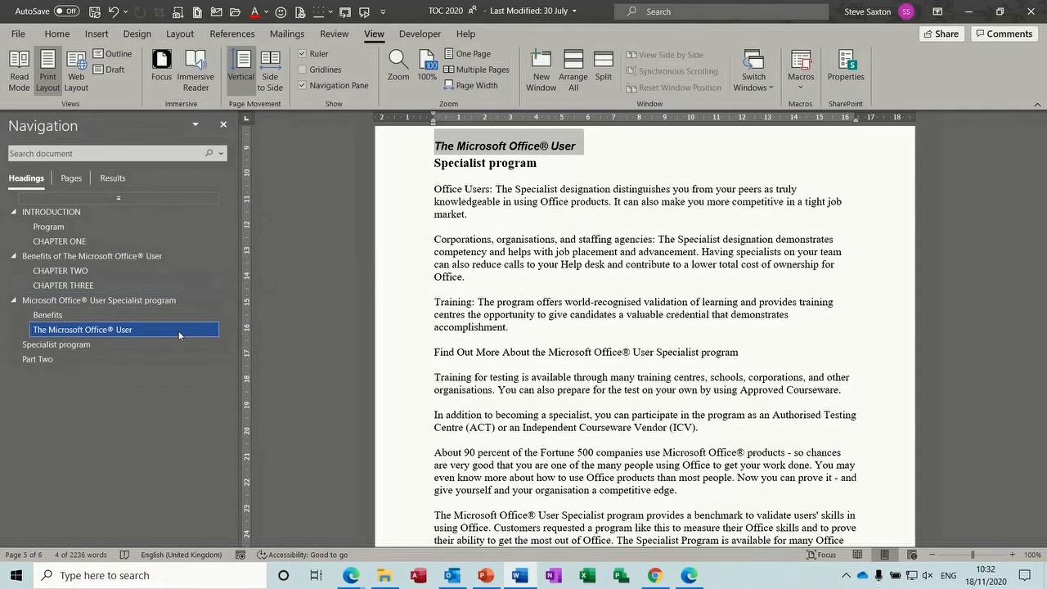
{"action": "key", "text": "ctrl+z"}
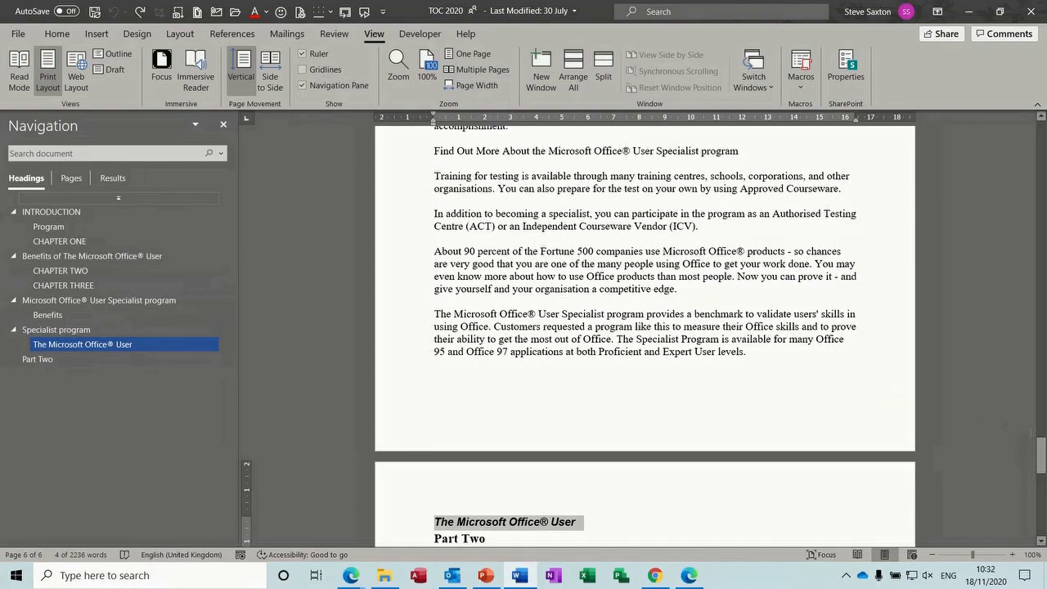
{"action": "left_click_drag", "start_coordinate": [1042, 455], "coordinate": [1041, 143]}
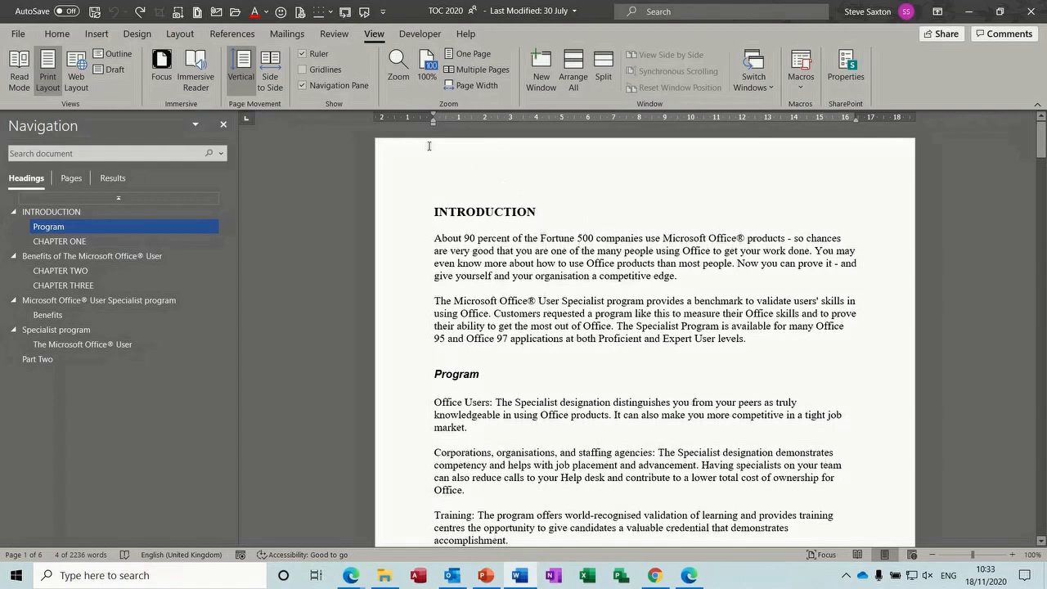
Add an empty Normal-style paragraph above the INTRODUCTION heading
{"action": "left_click", "coordinate": [237, 34]}
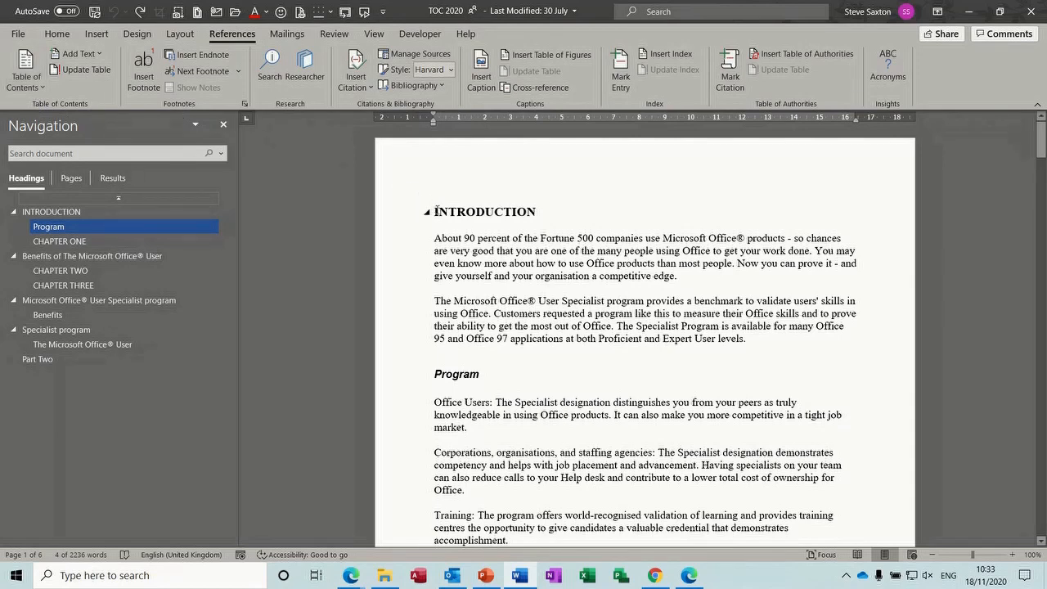
{"action": "left_click", "coordinate": [436, 211]}
{"action": "key", "text": "Return"}
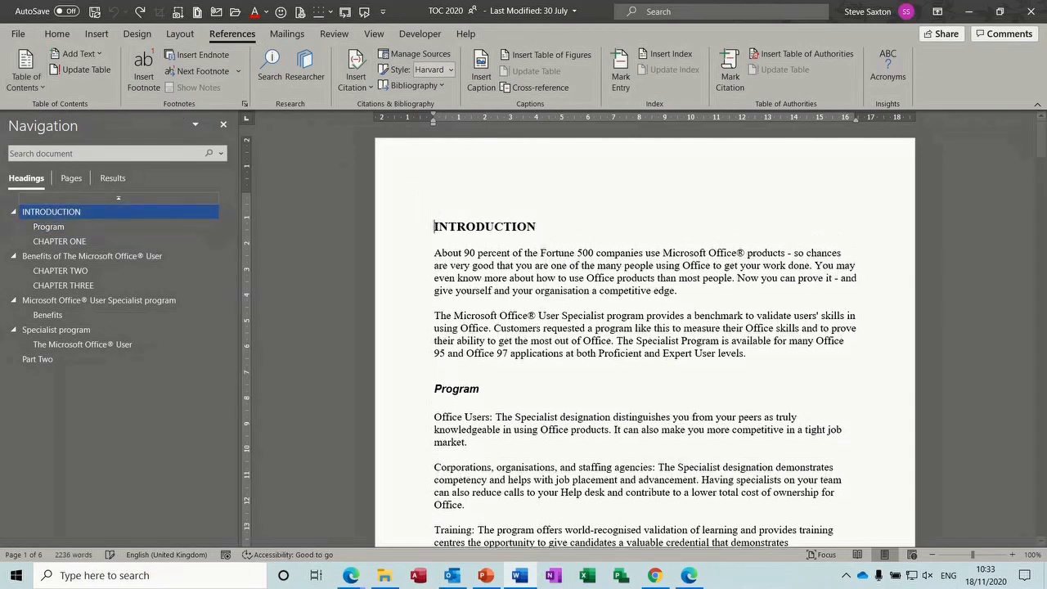
{"action": "left_click", "coordinate": [407, 216]}
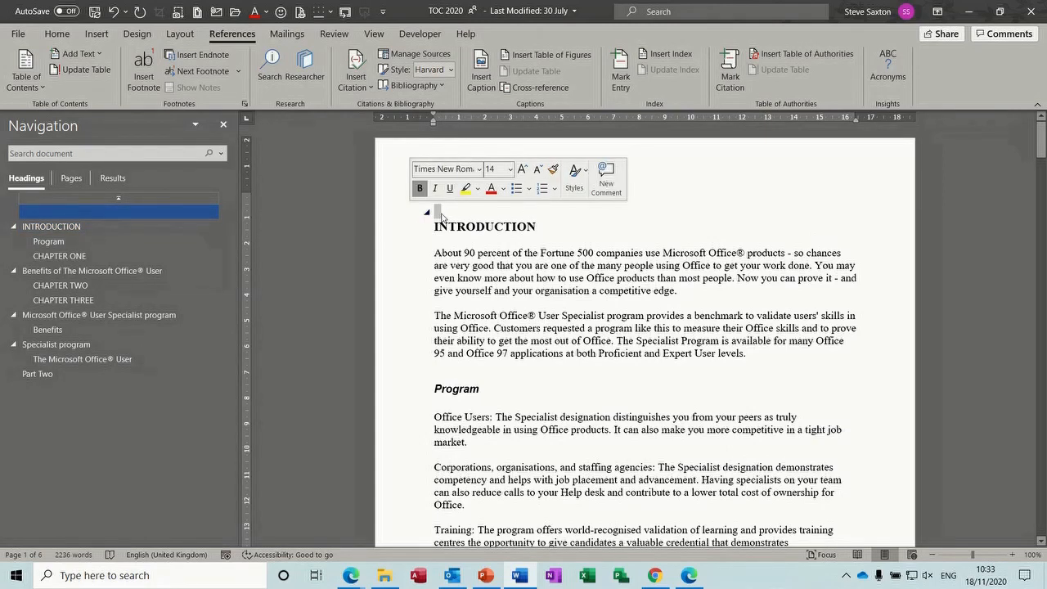
{"action": "left_click", "coordinate": [57, 34]}
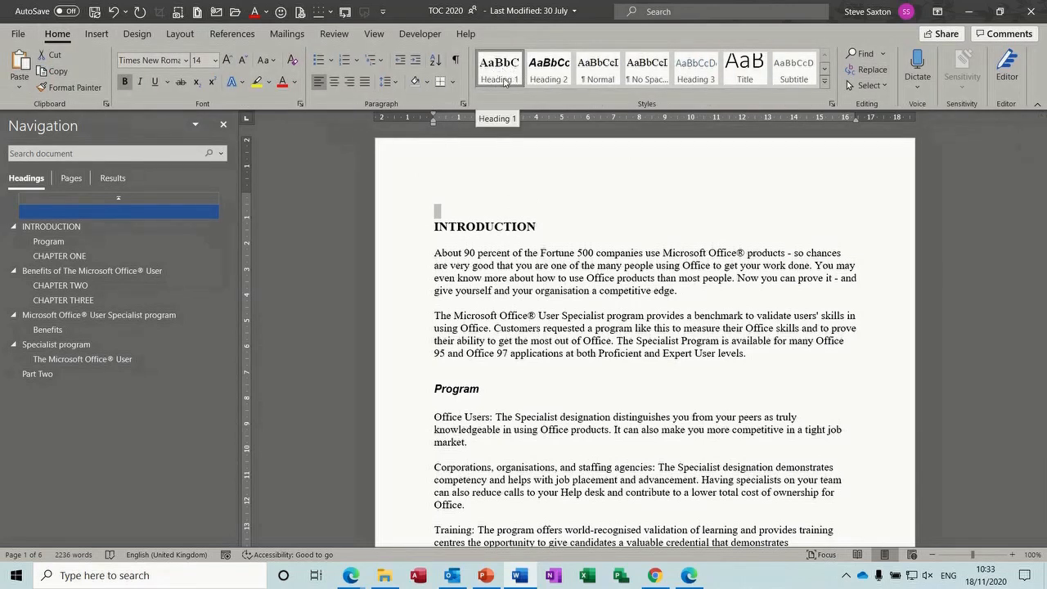
{"action": "left_click", "coordinate": [599, 76]}
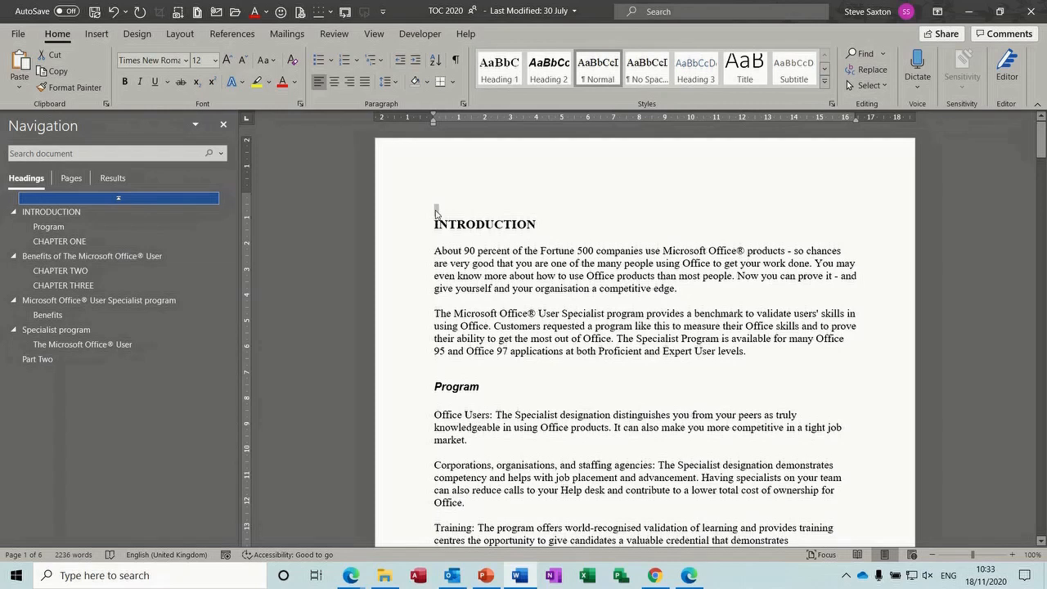
{"action": "left_click", "coordinate": [435, 212]}
Insert an Automatic Table 1 table of contents on the new line
{"action": "left_click", "coordinate": [234, 35]}
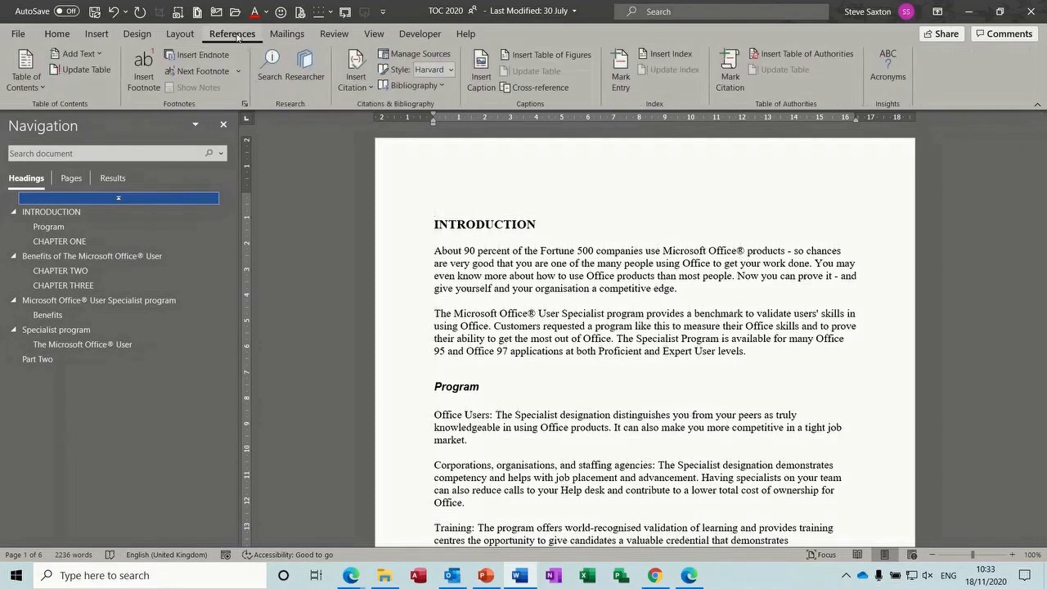
{"action": "left_click", "coordinate": [41, 86]}
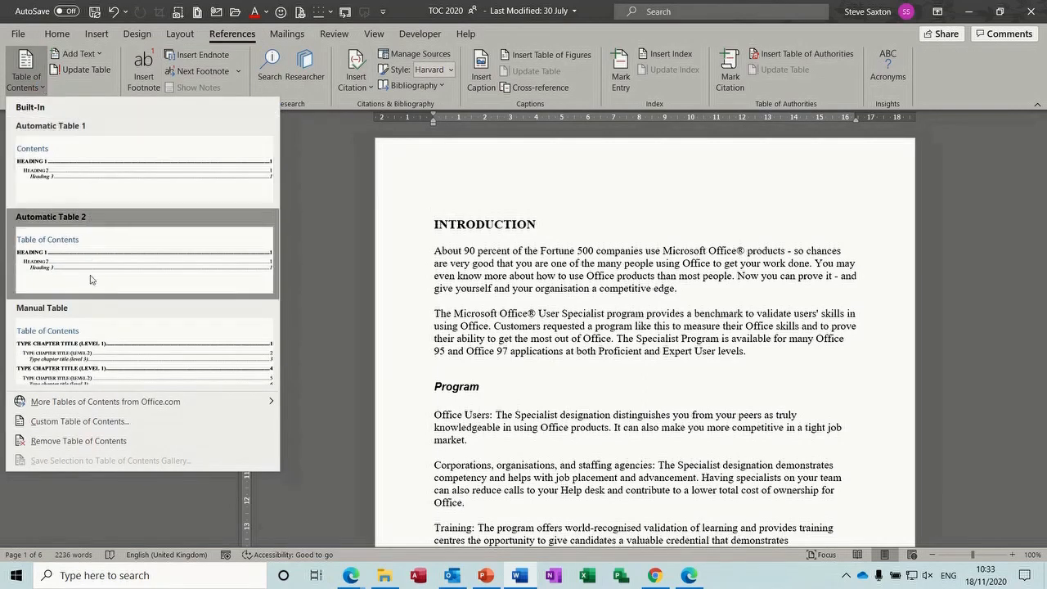
{"action": "left_click", "coordinate": [90, 190]}
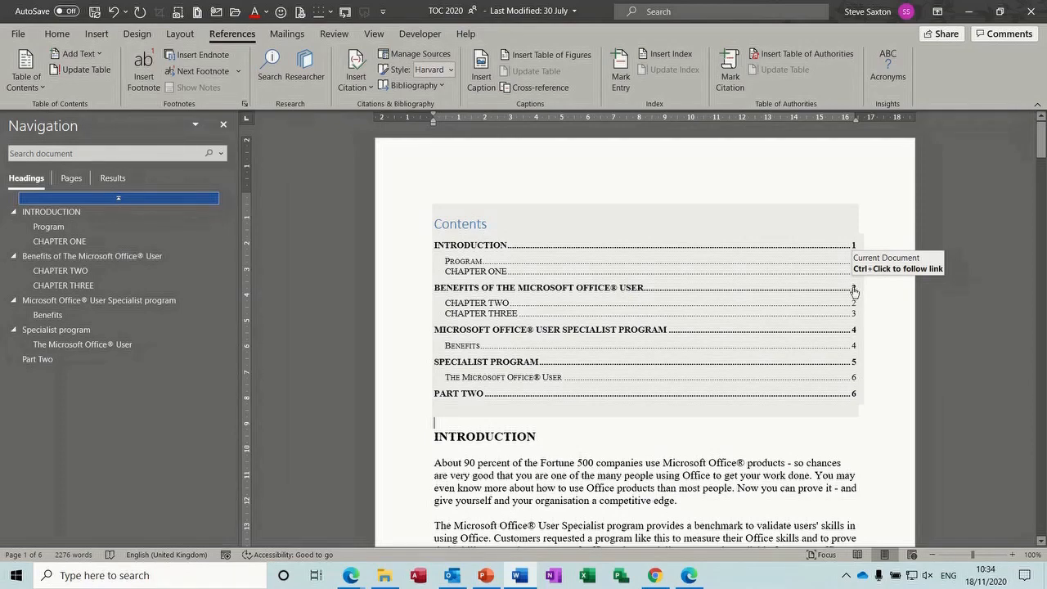
Browse the headings through the contents and Navigation Pane, returning to INTRODUCTION
{"action": "left_click", "coordinate": [854, 291], "text": "ctrl"}
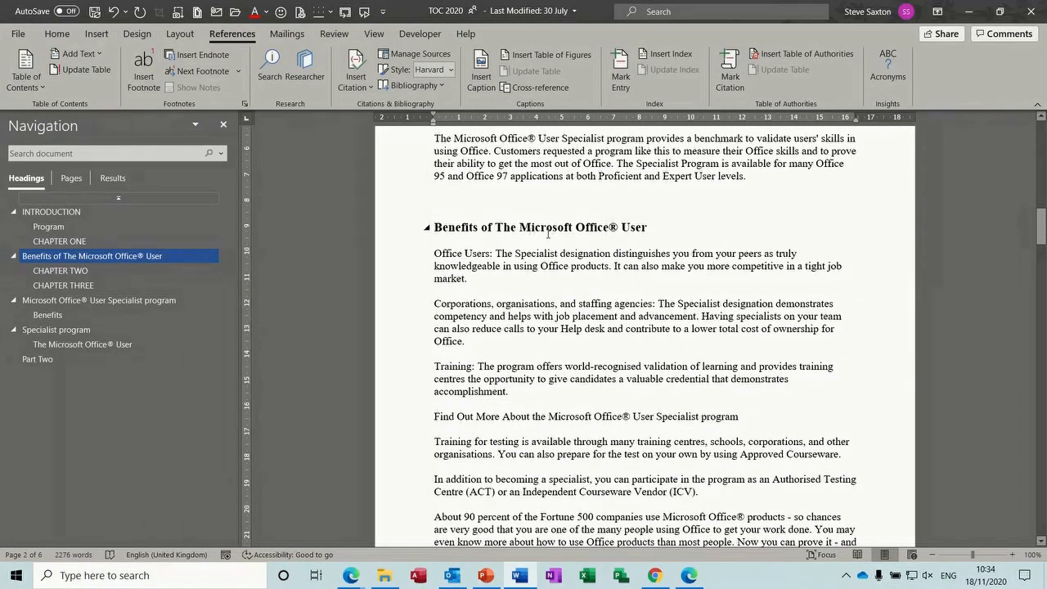
{"action": "left_click", "coordinate": [79, 215]}
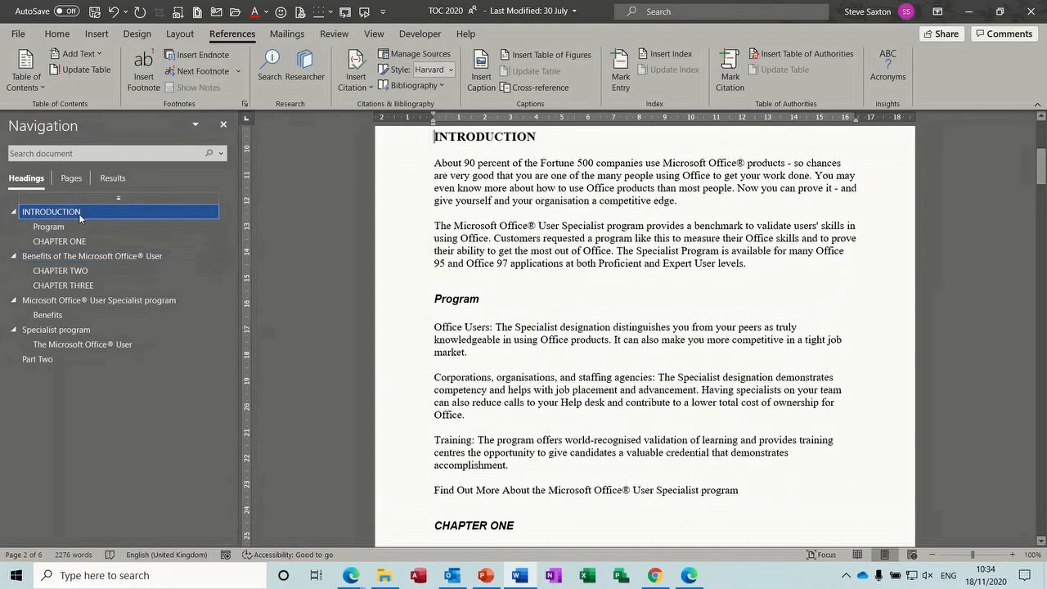
{"action": "left_click", "coordinate": [73, 272]}
{"action": "left_click", "coordinate": [75, 300]}
{"action": "left_click", "coordinate": [76, 330]}
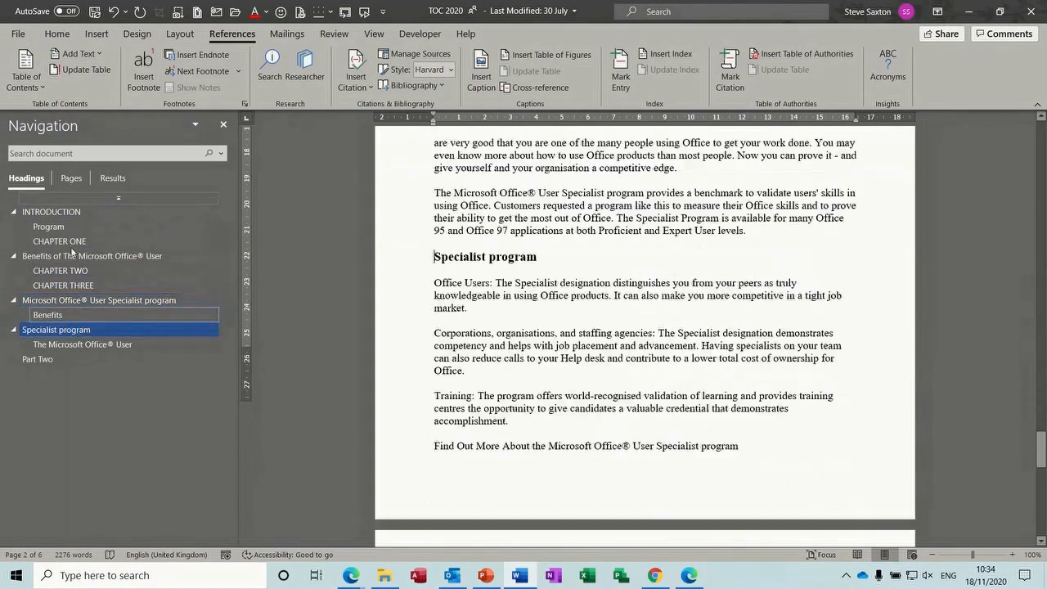
{"action": "left_click", "coordinate": [82, 212]}
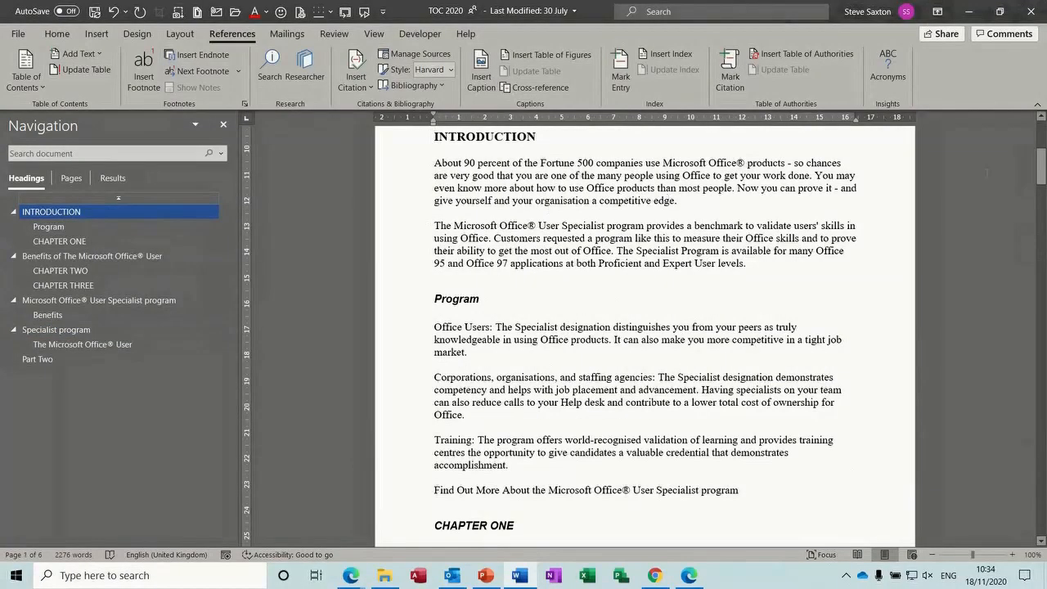
{"action": "left_click_drag", "start_coordinate": [1042, 170], "coordinate": [1041, 140]}
{"action": "left_click", "coordinate": [759, 314]}
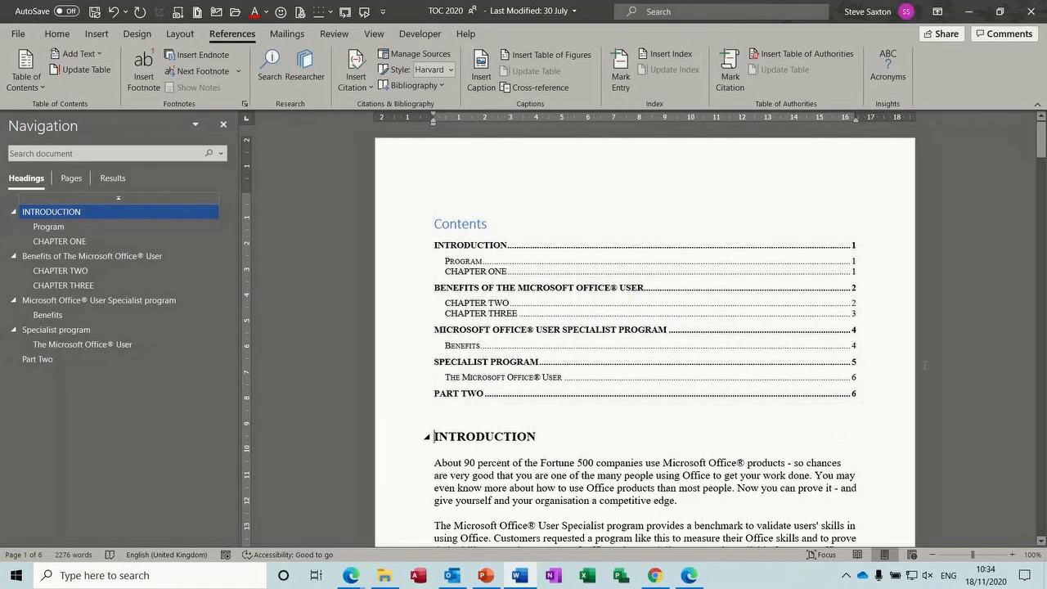
{"action": "left_click_drag", "start_coordinate": [1042, 162], "coordinate": [1042, 170]}
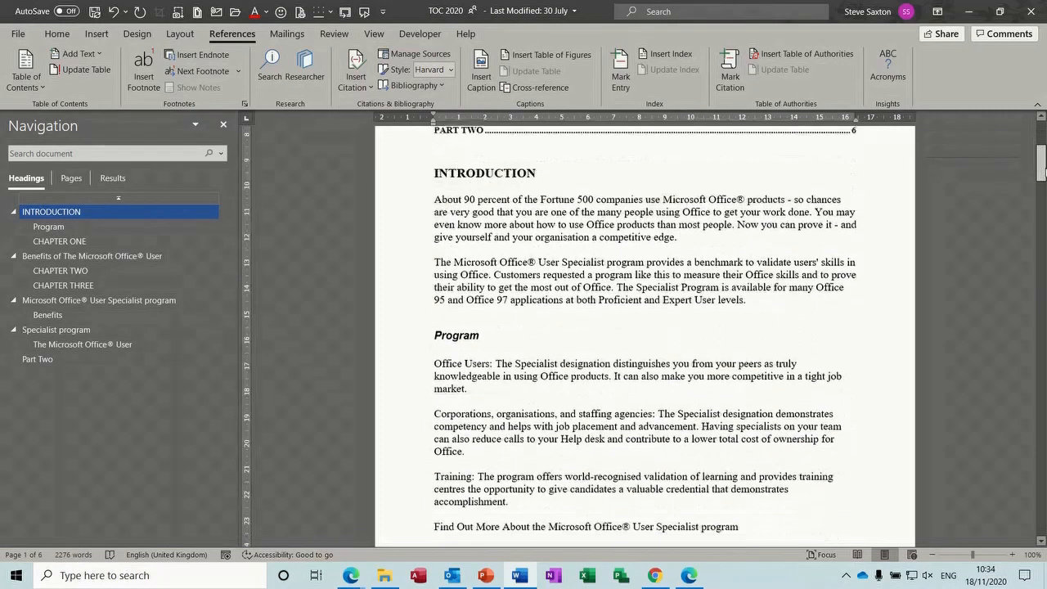
Insert two page breaks on the empty line above the Program heading
{"action": "left_click", "coordinate": [474, 314]}
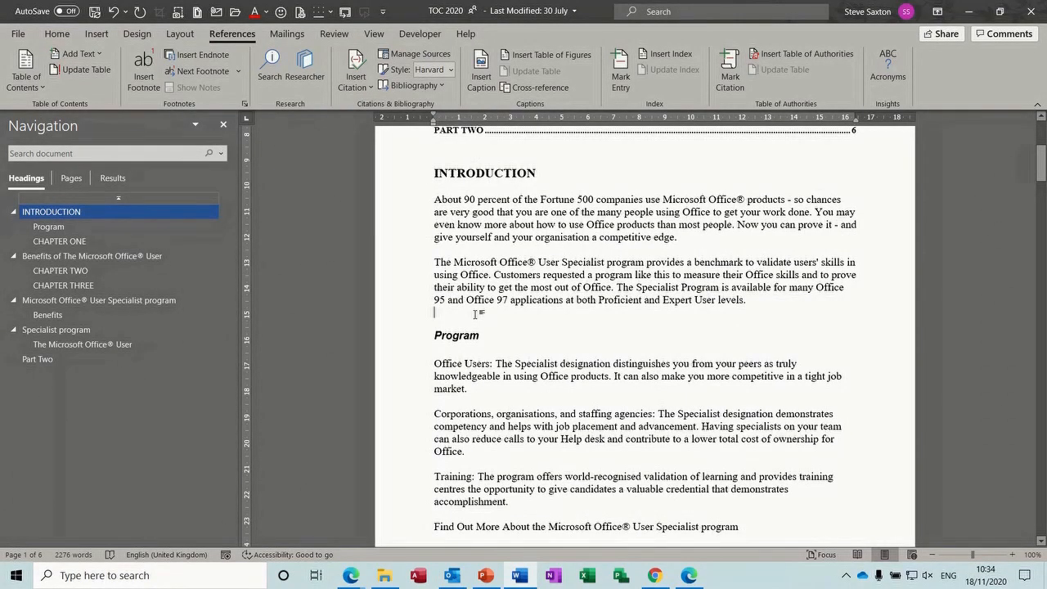
{"action": "key", "text": "ctrl+Return"}
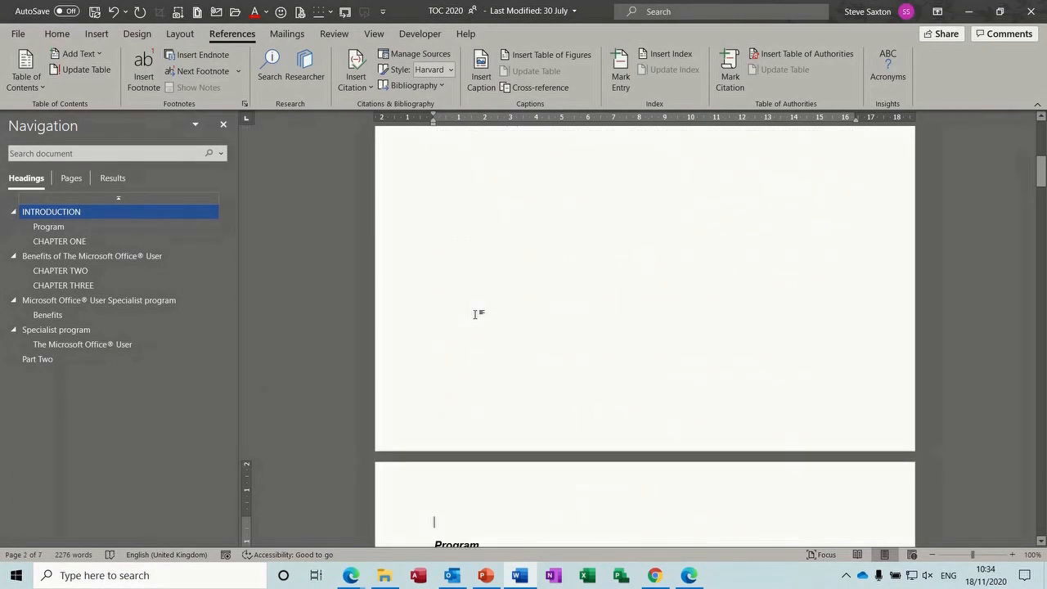
{"action": "key", "text": "ctrl+Return"}
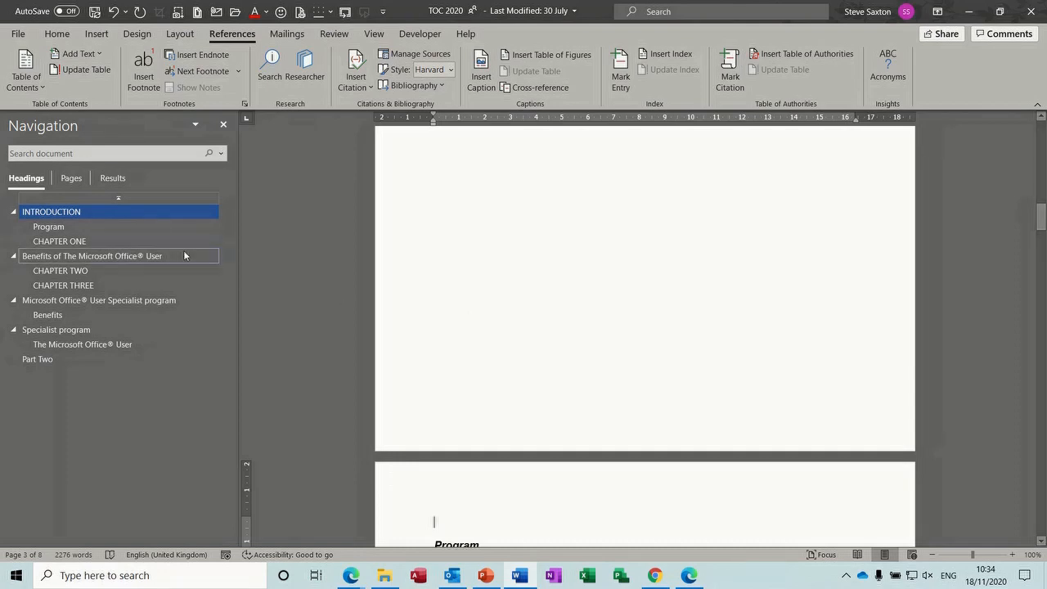
{"action": "left_click", "coordinate": [70, 214]}
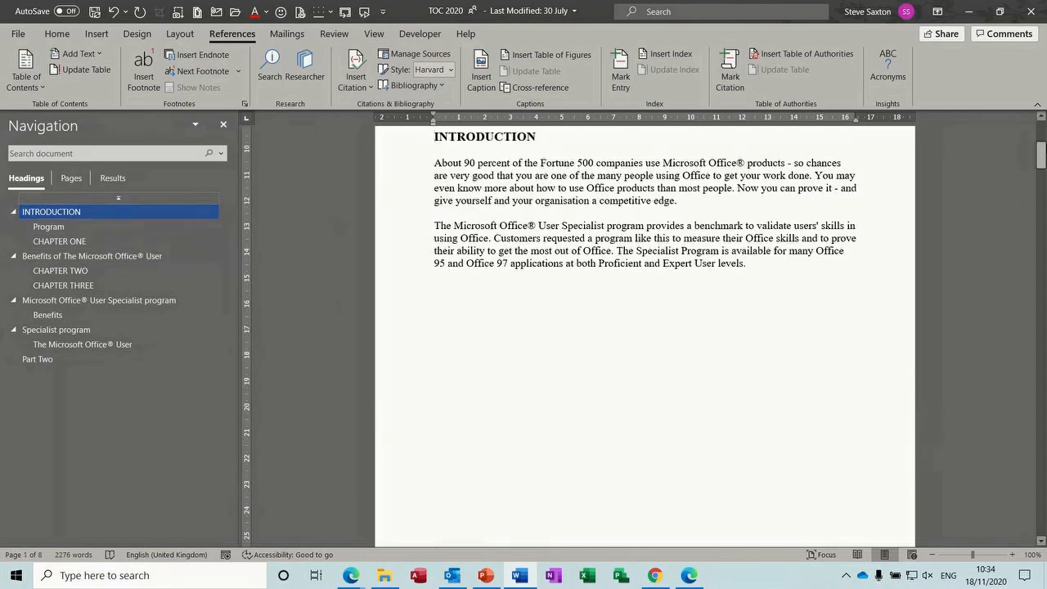
{"action": "left_click_drag", "start_coordinate": [1043, 153], "coordinate": [1042, 132]}
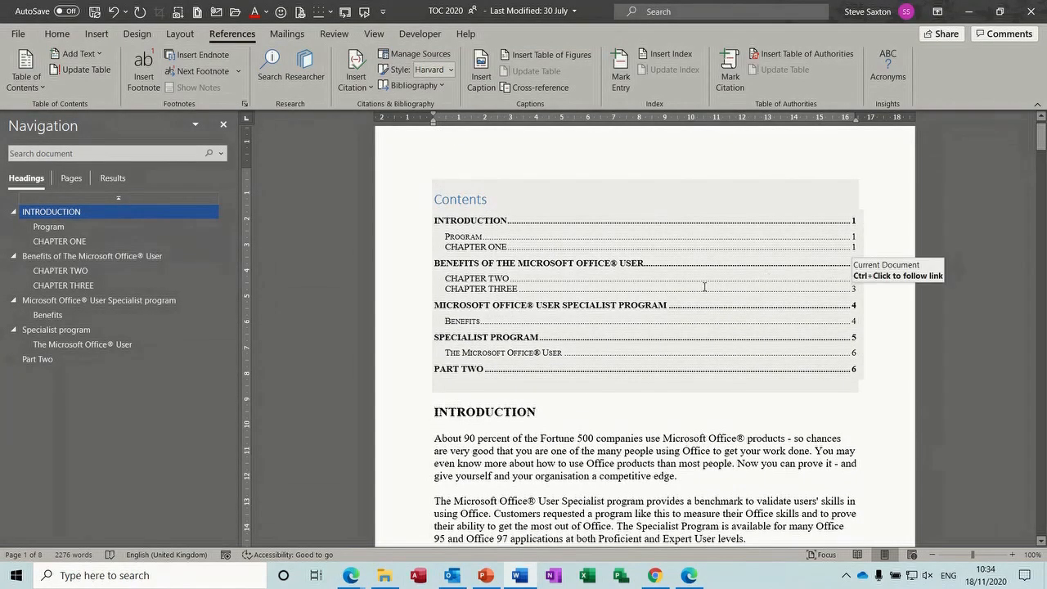
{"action": "left_click", "coordinate": [704, 287]}
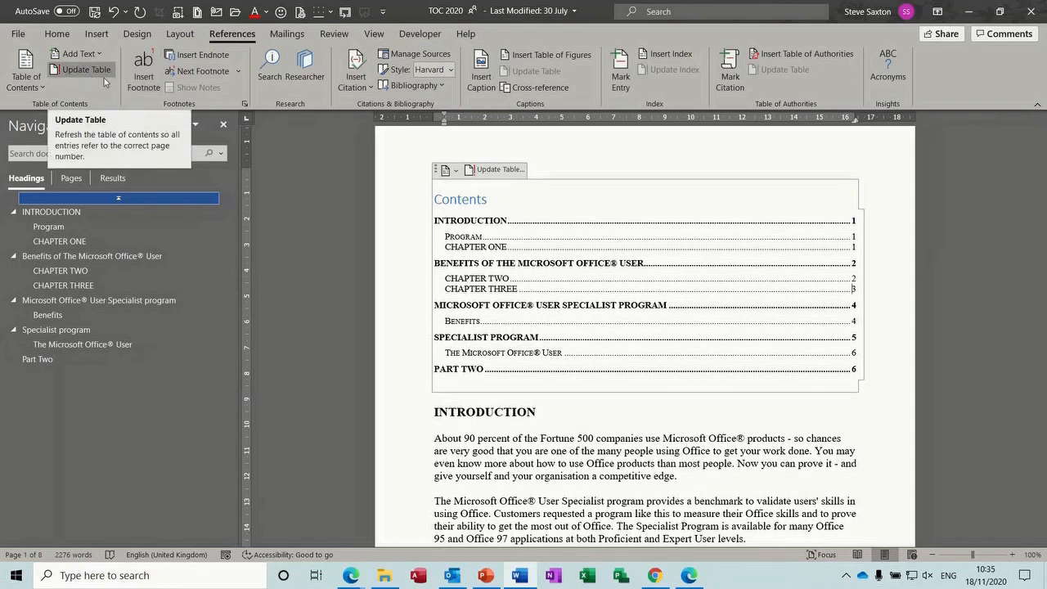
Update only the table of contents page numbers, then create a new blank document
{"action": "left_click", "coordinate": [498, 171]}
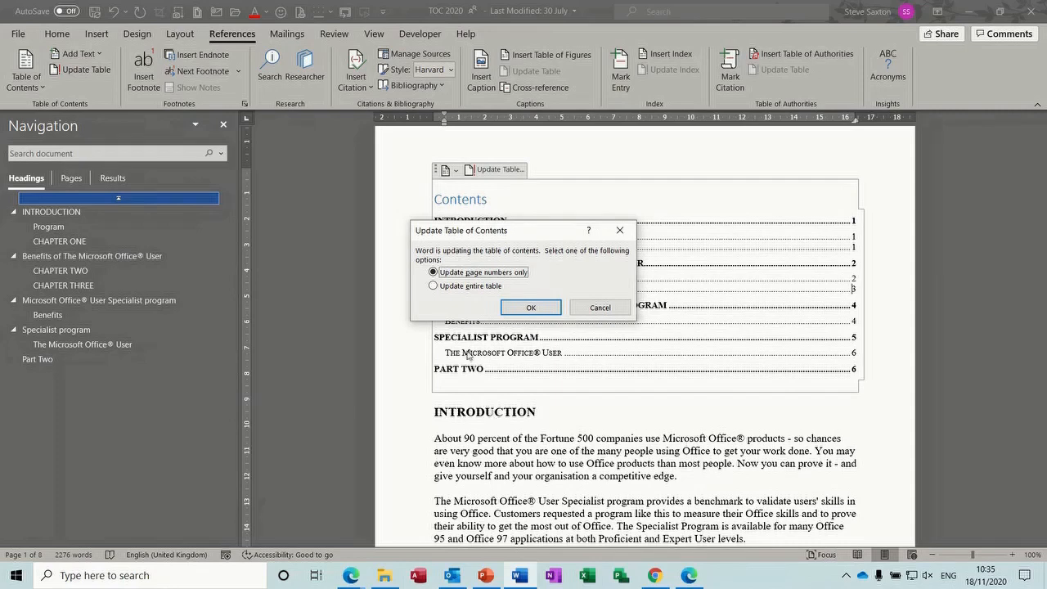
{"action": "left_click", "coordinate": [530, 307]}
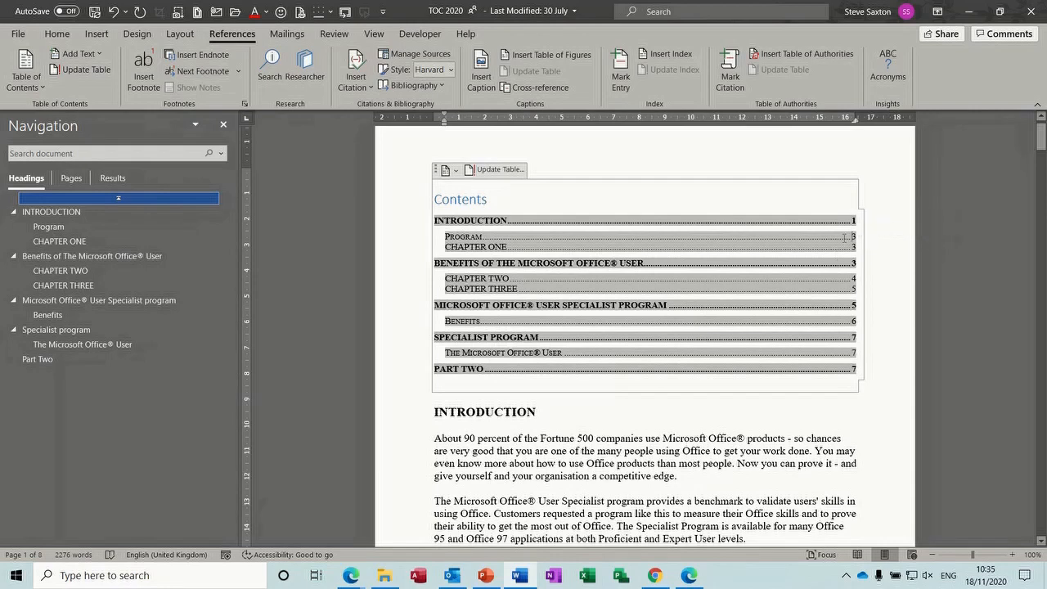
{"action": "left_click", "coordinate": [687, 450]}
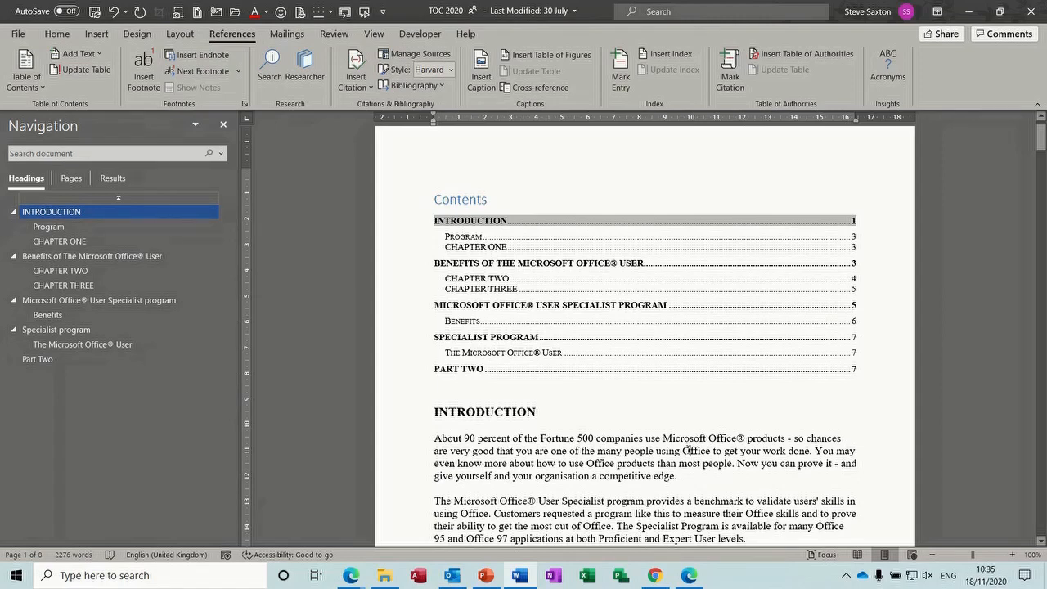
{"action": "key", "text": "ctrl+n"}
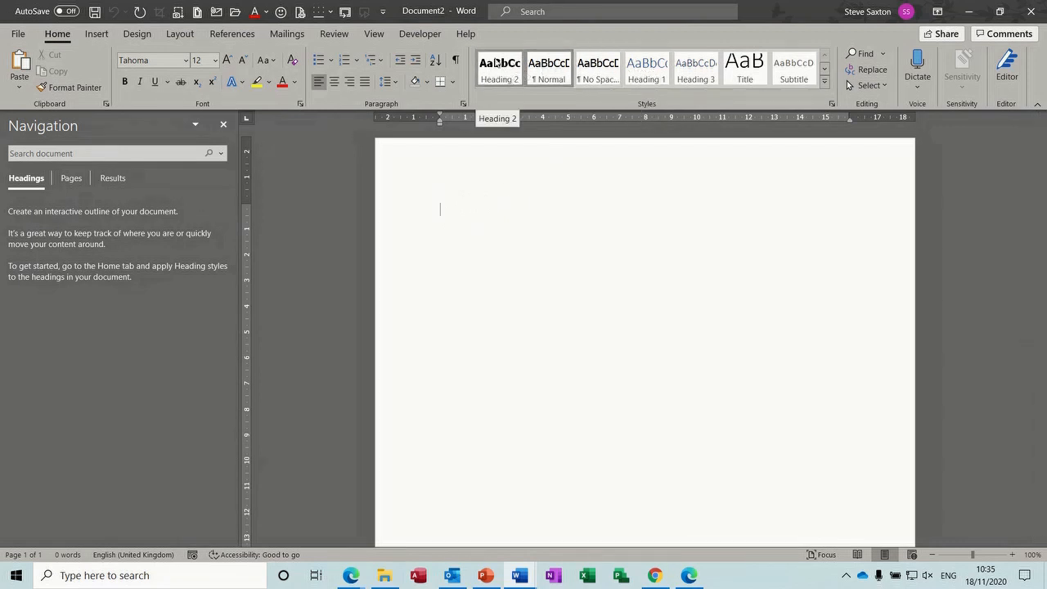
Type 'Introduction' as a Heading 1 line and select it
{"action": "left_click", "coordinate": [646, 72]}
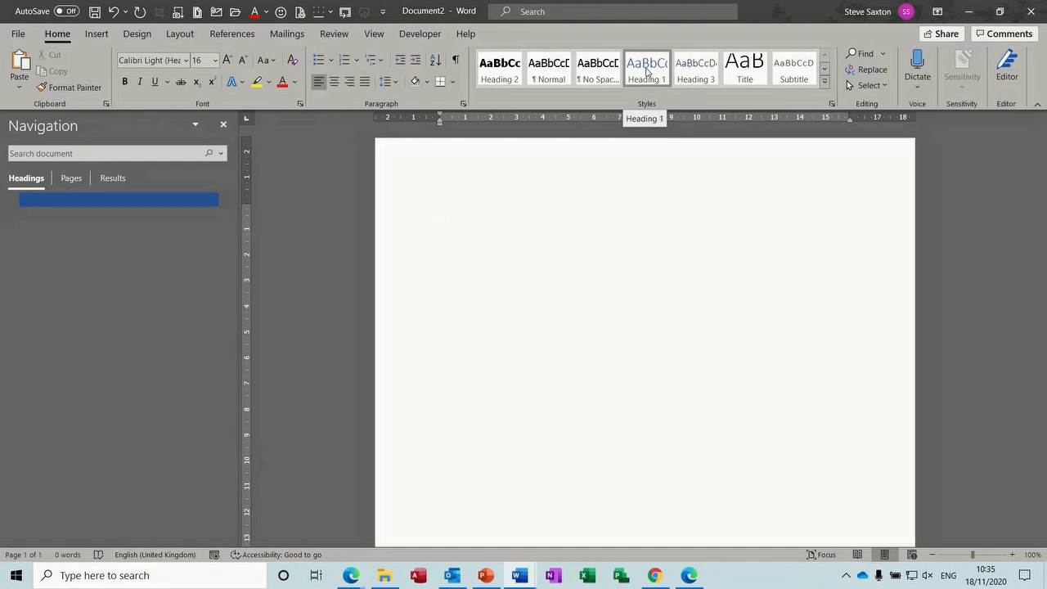
{"action": "type", "text": "Introduction"}
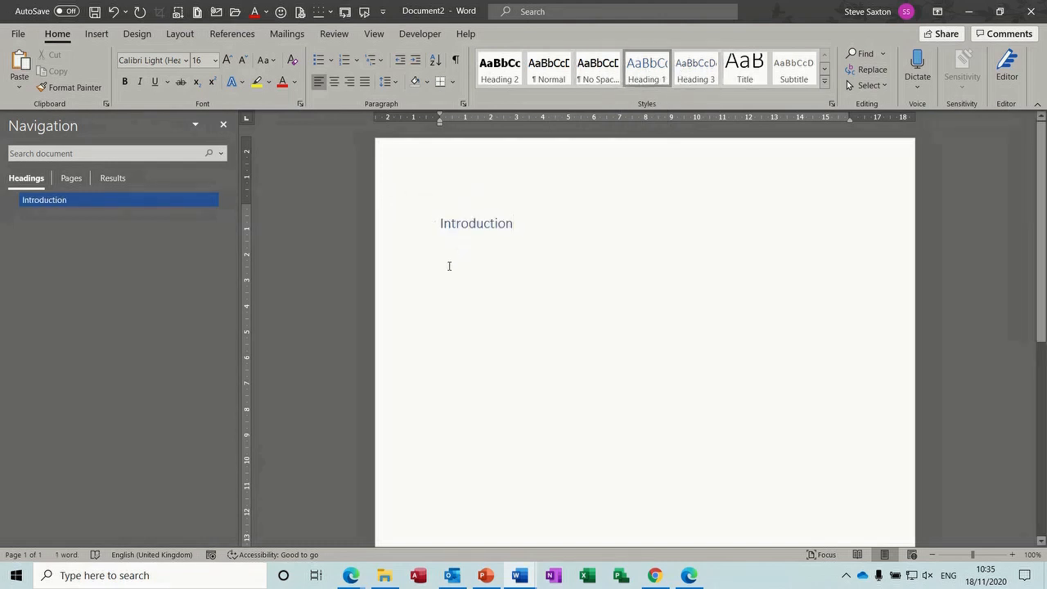
{"action": "left_click", "coordinate": [407, 228]}
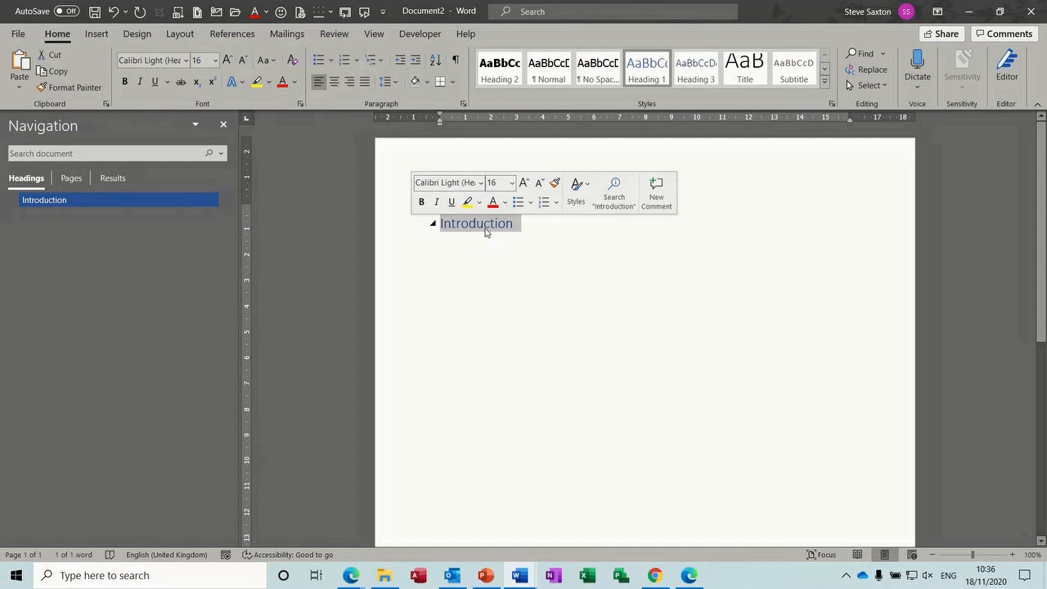
{"action": "left_click", "coordinate": [469, 278]}
{"action": "left_click", "coordinate": [418, 228]}
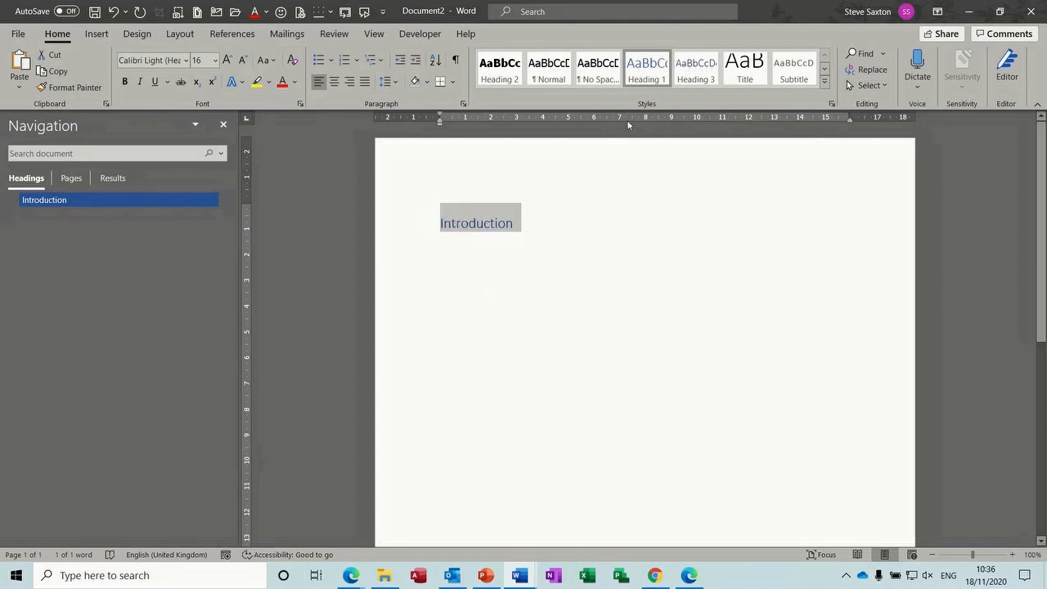
Modify the Heading 1 style to black, bold, Tahoma, 12 pt
{"action": "right_click", "coordinate": [646, 78]}
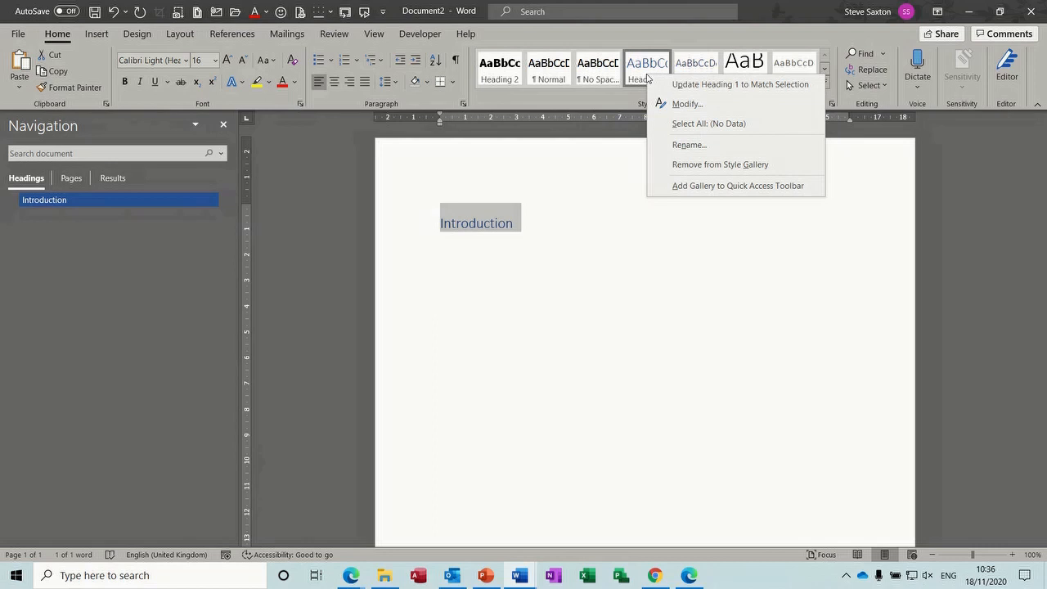
{"action": "left_click", "coordinate": [682, 105]}
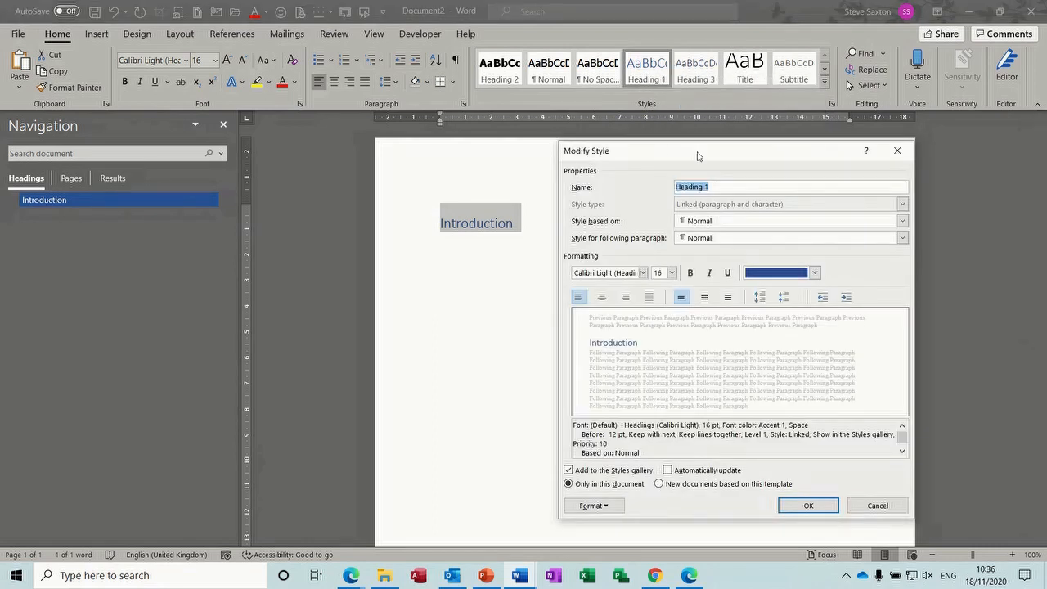
{"action": "left_click", "coordinate": [814, 272]}
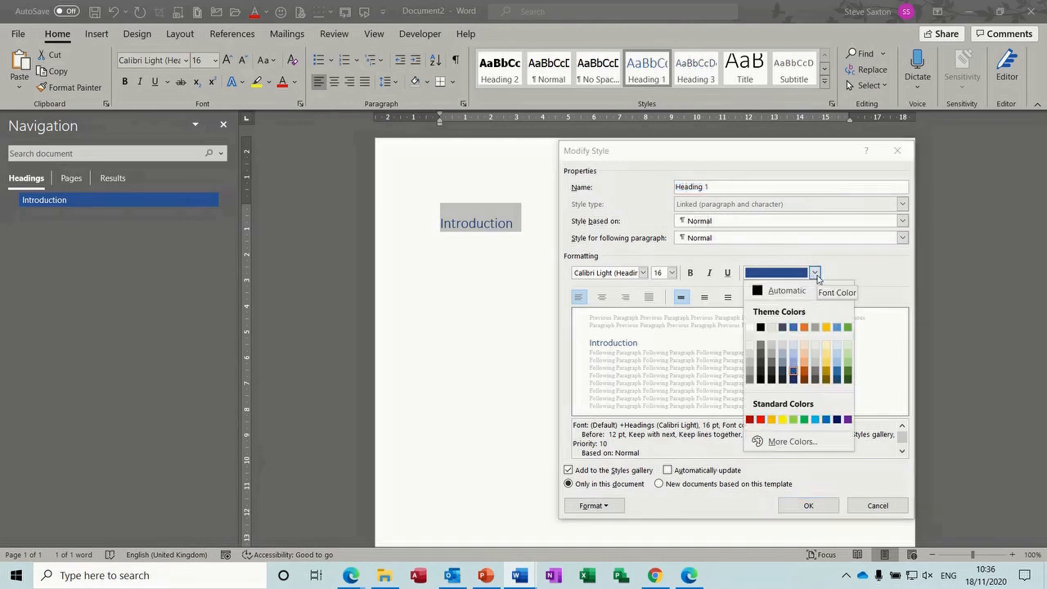
{"action": "left_click", "coordinate": [760, 327]}
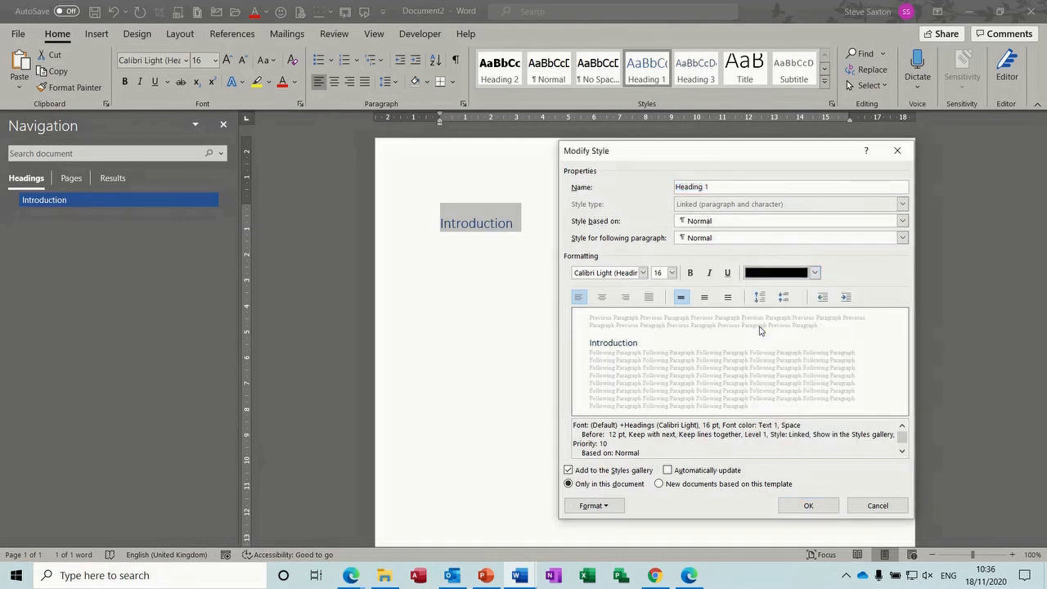
{"action": "left_click", "coordinate": [690, 273]}
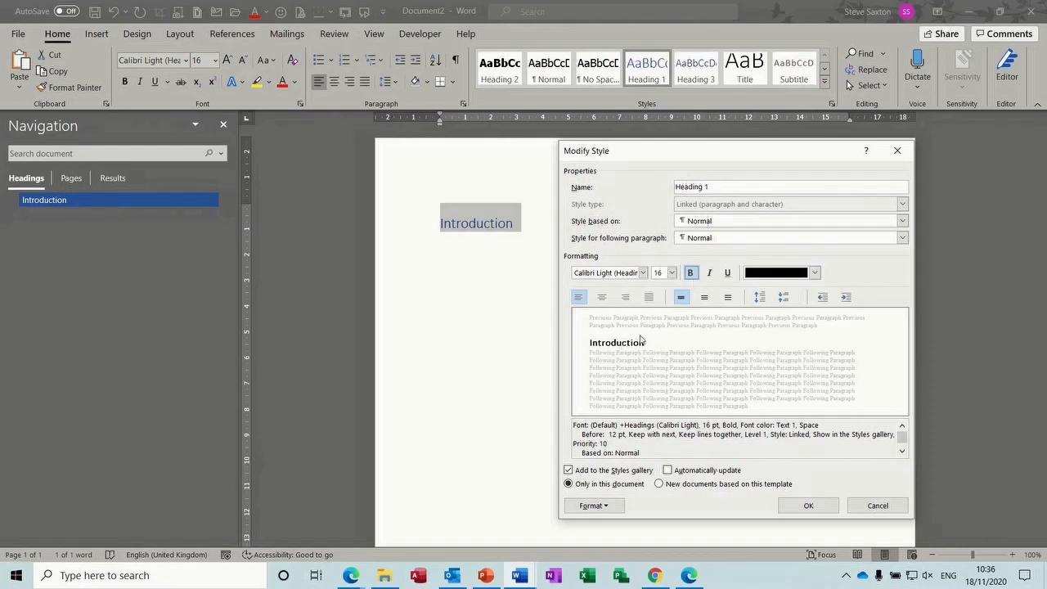
{"action": "left_click", "coordinate": [642, 273]}
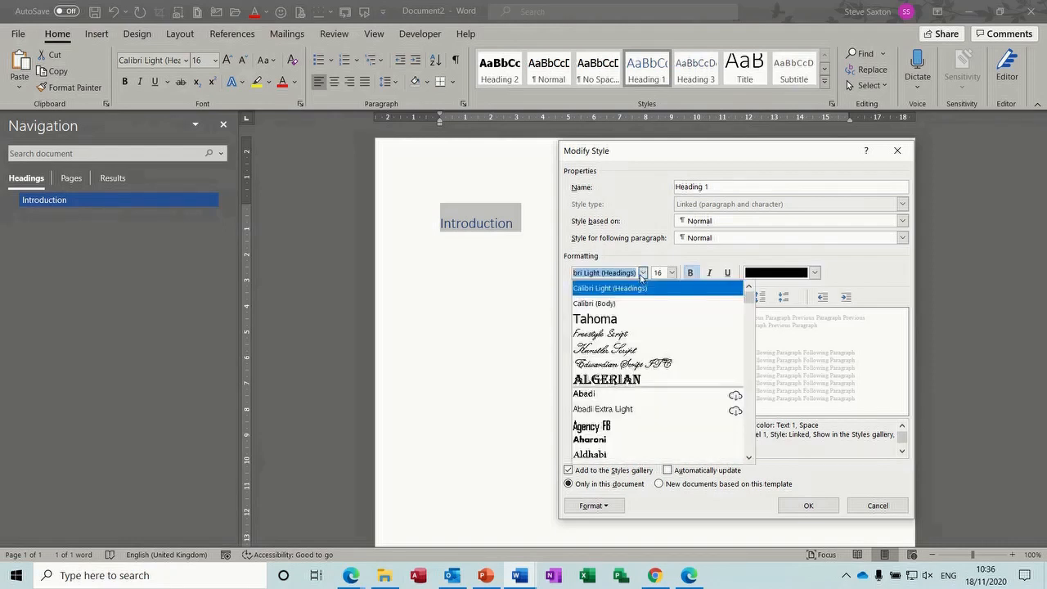
{"action": "left_click", "coordinate": [610, 319]}
{"action": "left_click", "coordinate": [671, 272]}
{"action": "left_click", "coordinate": [662, 322]}
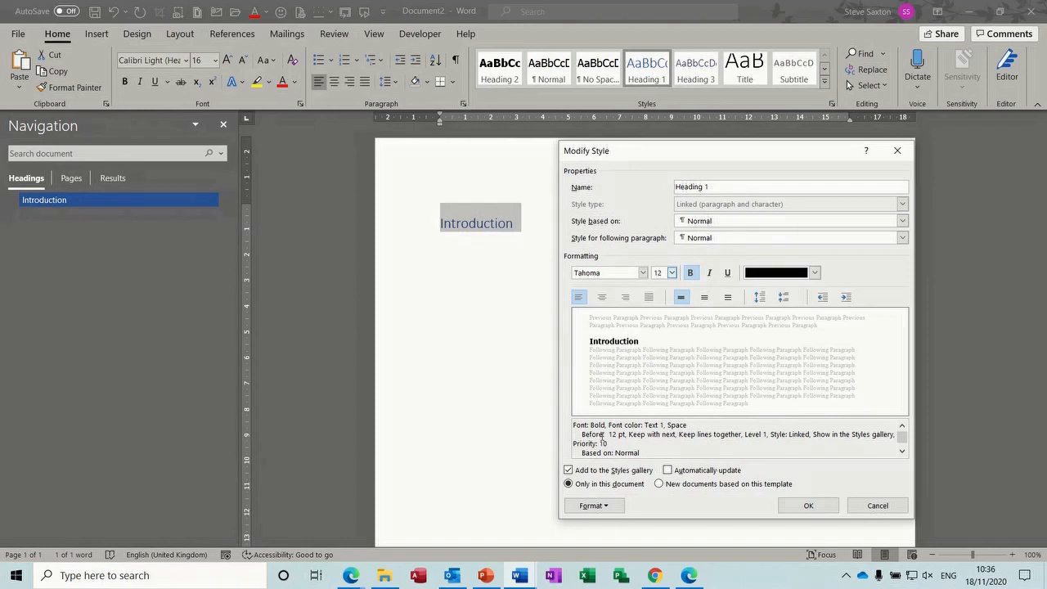
Set Heading 1's space before to 0 pt and save the style
{"action": "left_click", "coordinate": [609, 505]}
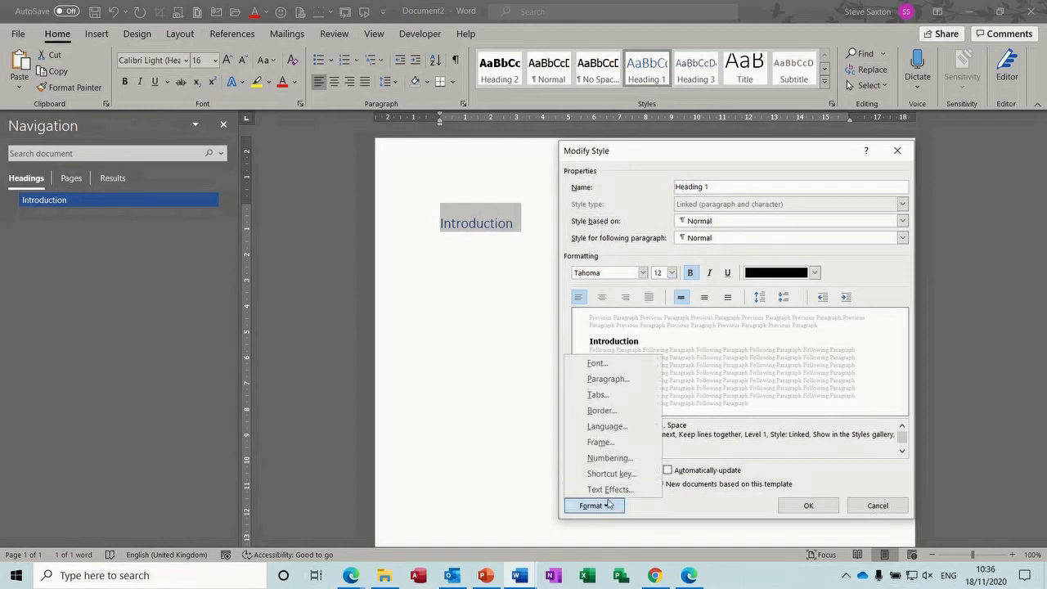
{"action": "left_click", "coordinate": [619, 381]}
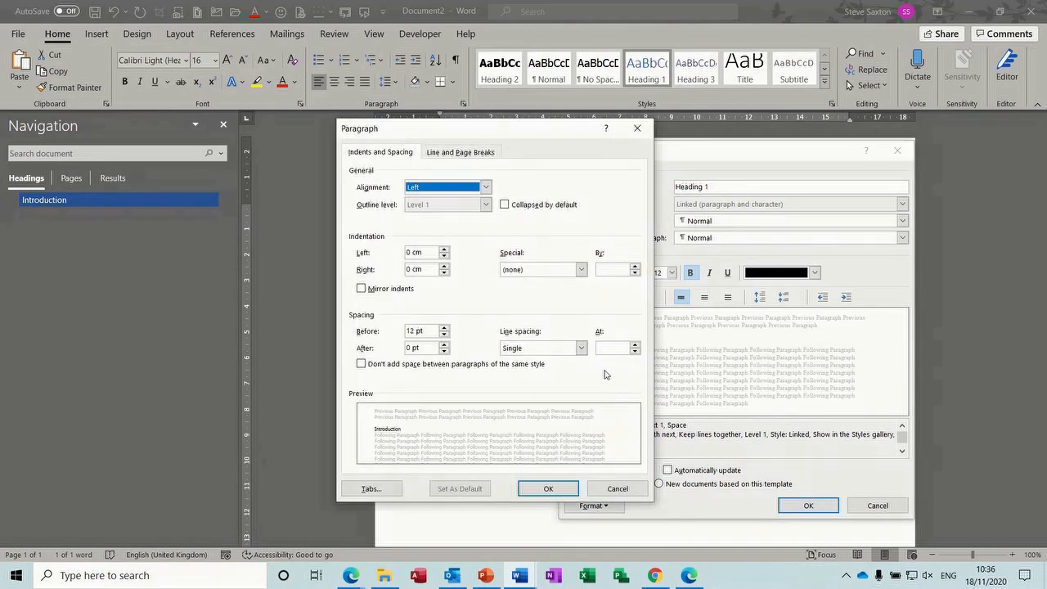
{"action": "left_click", "coordinate": [444, 335]}
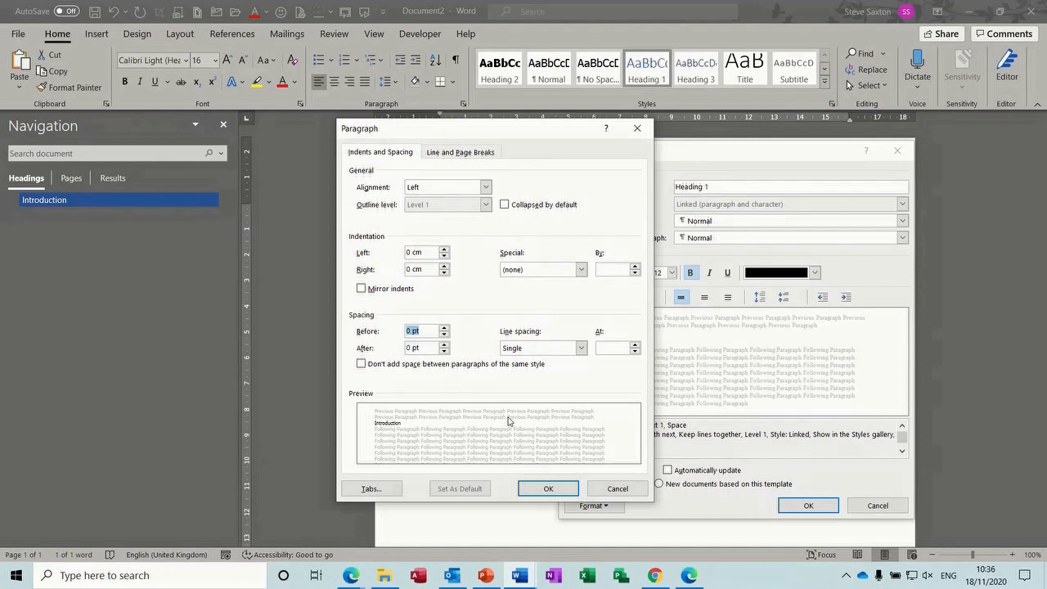
{"action": "left_click", "coordinate": [543, 490]}
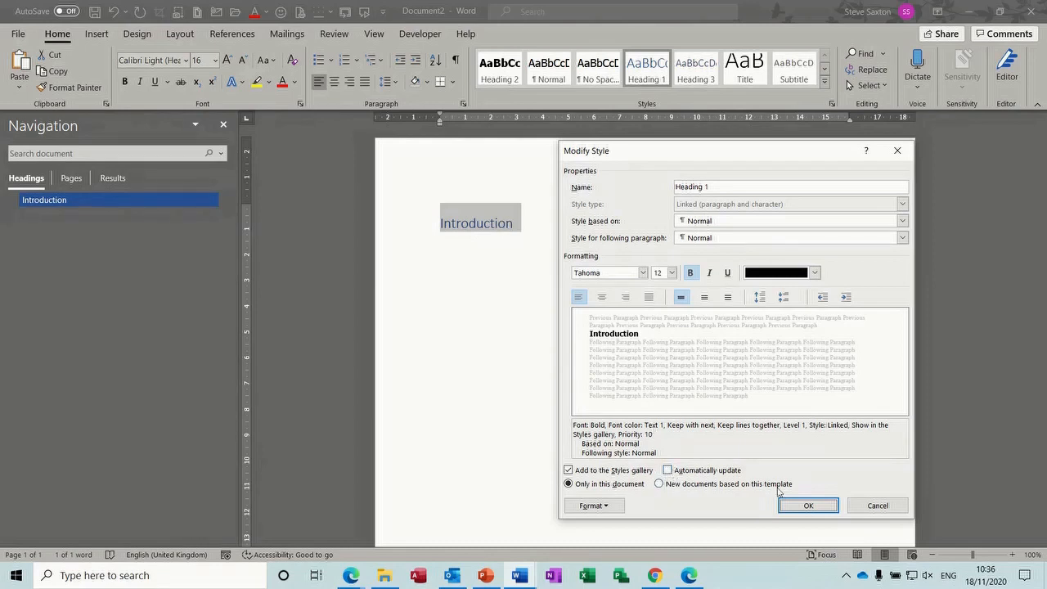
{"action": "left_click", "coordinate": [807, 506]}
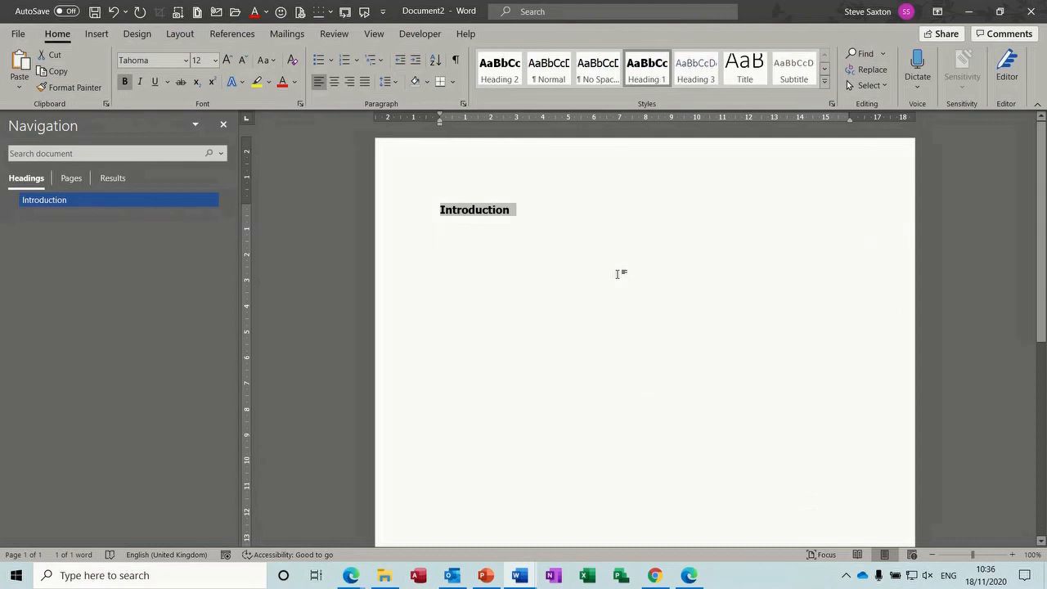
Insert the 'intro' AutoText paragraph below Introduction and make the following empty line Heading 2
{"action": "left_click", "coordinate": [533, 211]}
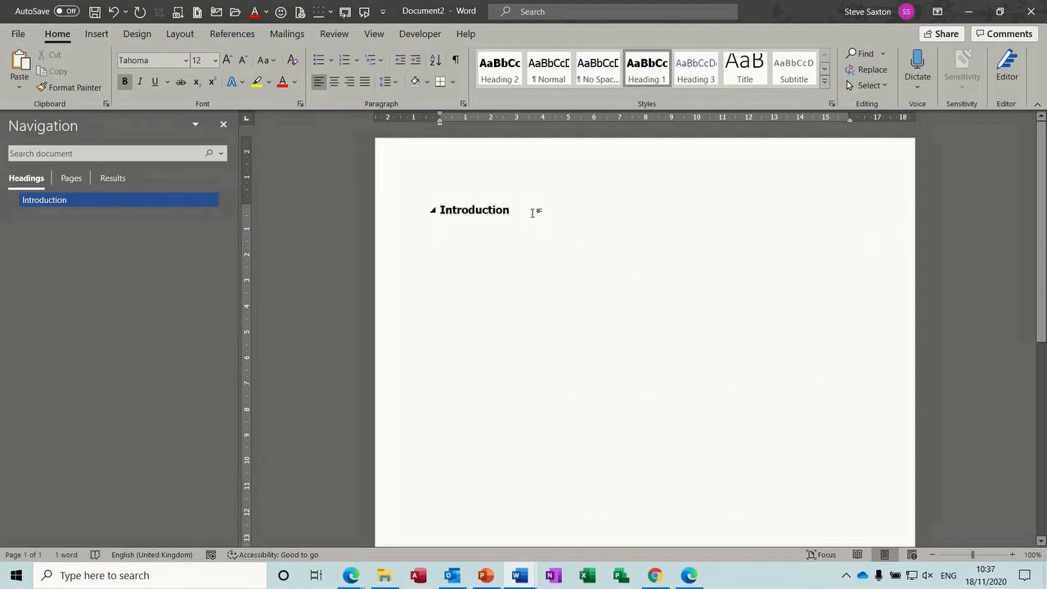
{"action": "key", "text": "Return"}
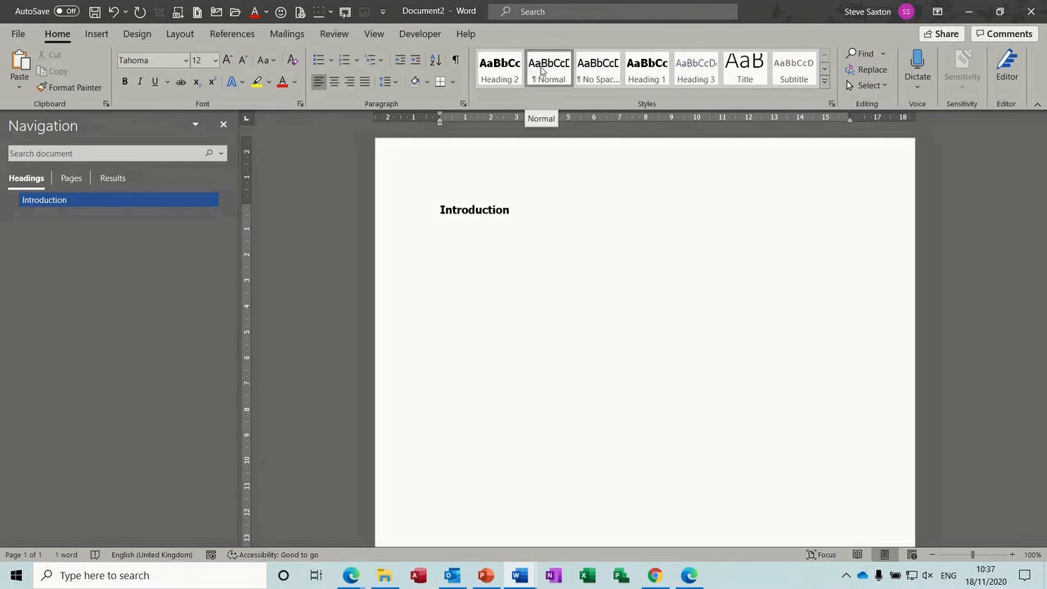
{"action": "type", "text": "intro"}
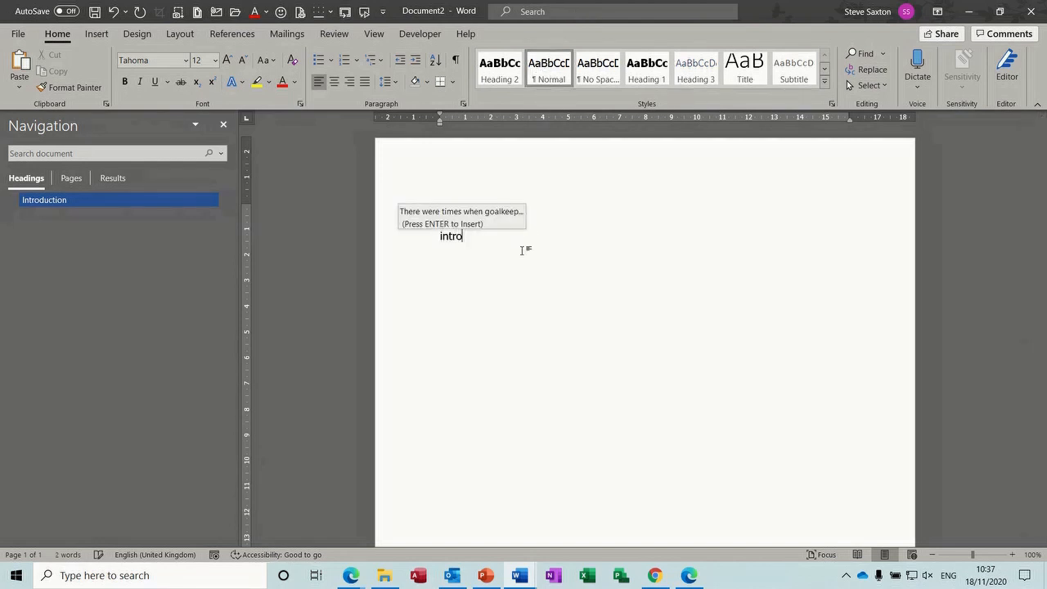
{"action": "key", "text": "Return"}
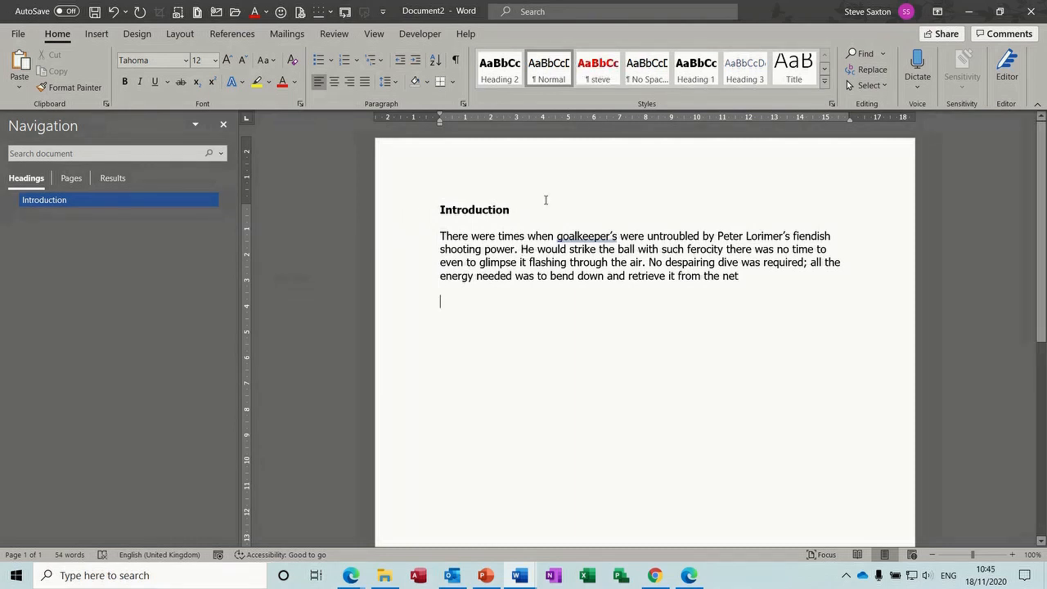
{"action": "left_click", "coordinate": [506, 73]}
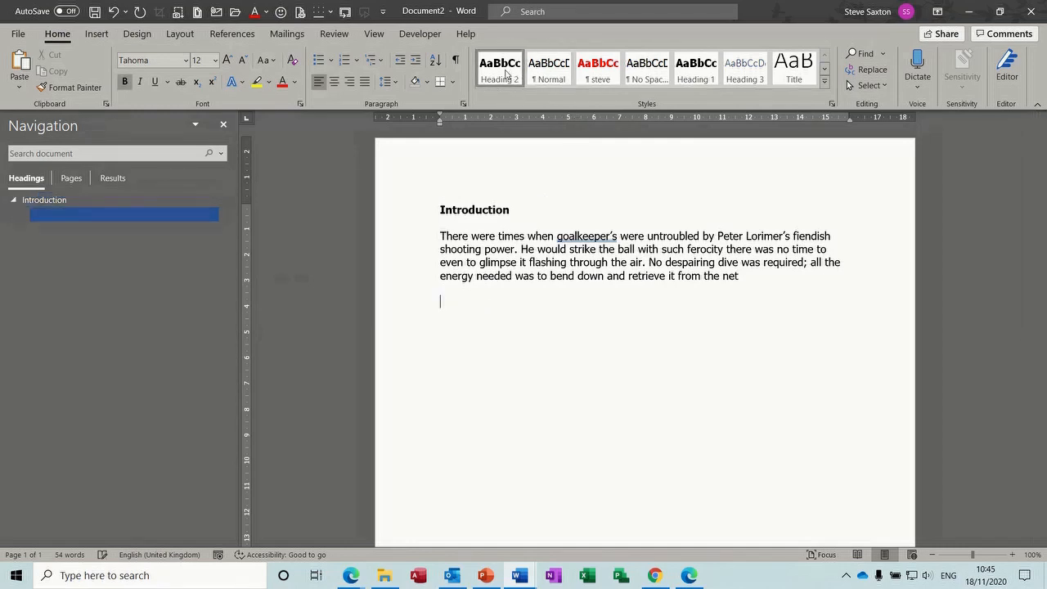
Review Heading 2's paragraph settings, then type the 'Part One' heading followed by 'intro'
{"action": "right_click", "coordinate": [506, 74]}
{"action": "left_click", "coordinate": [521, 100]}
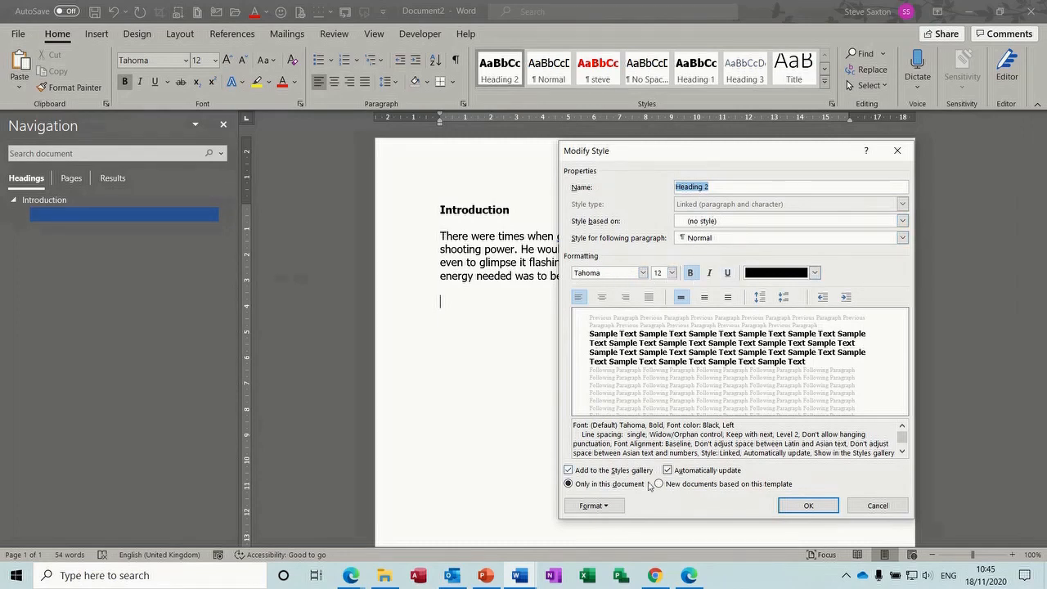
{"action": "left_click", "coordinate": [617, 505]}
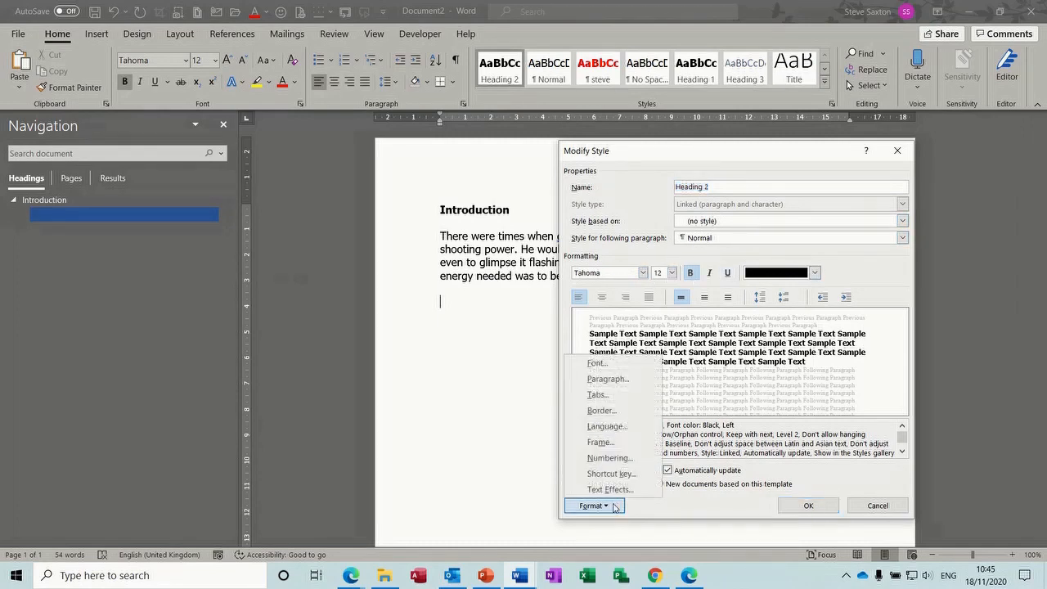
{"action": "left_click", "coordinate": [597, 380]}
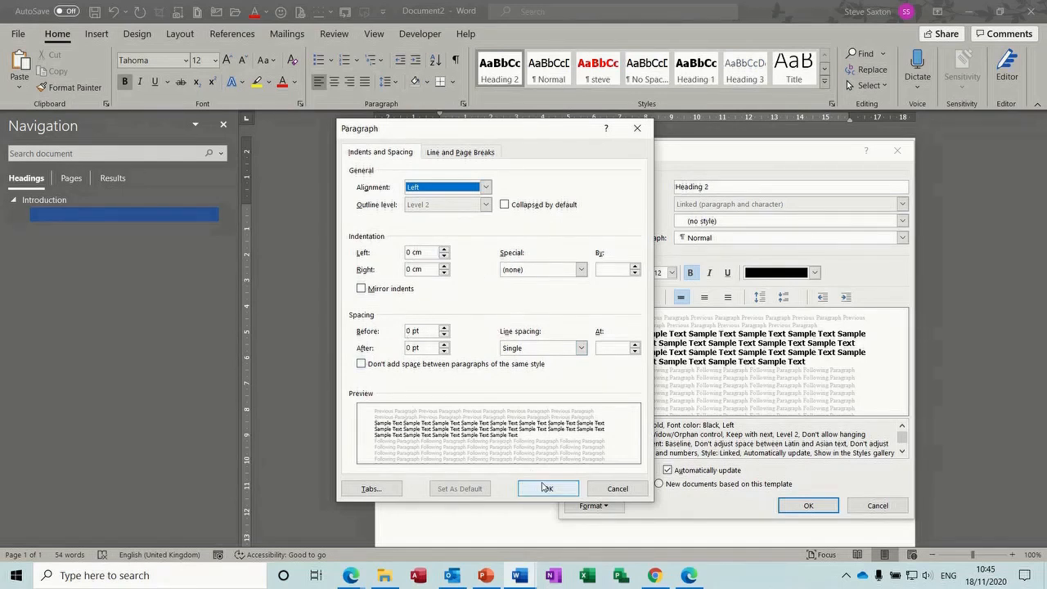
{"action": "left_click", "coordinate": [548, 489]}
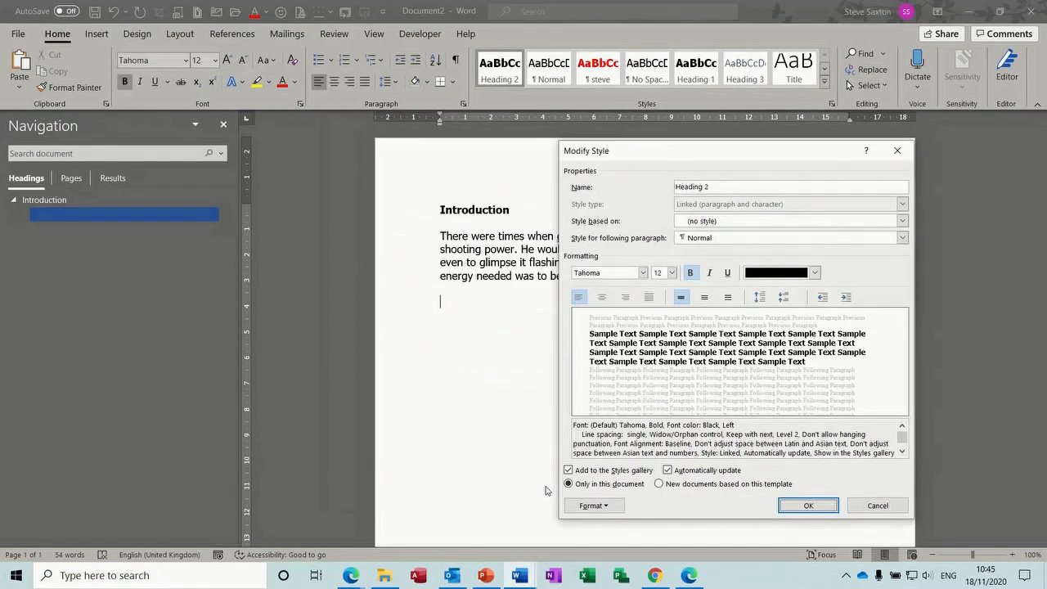
{"action": "left_click", "coordinate": [807, 506]}
{"action": "type", "text": "Part One"}
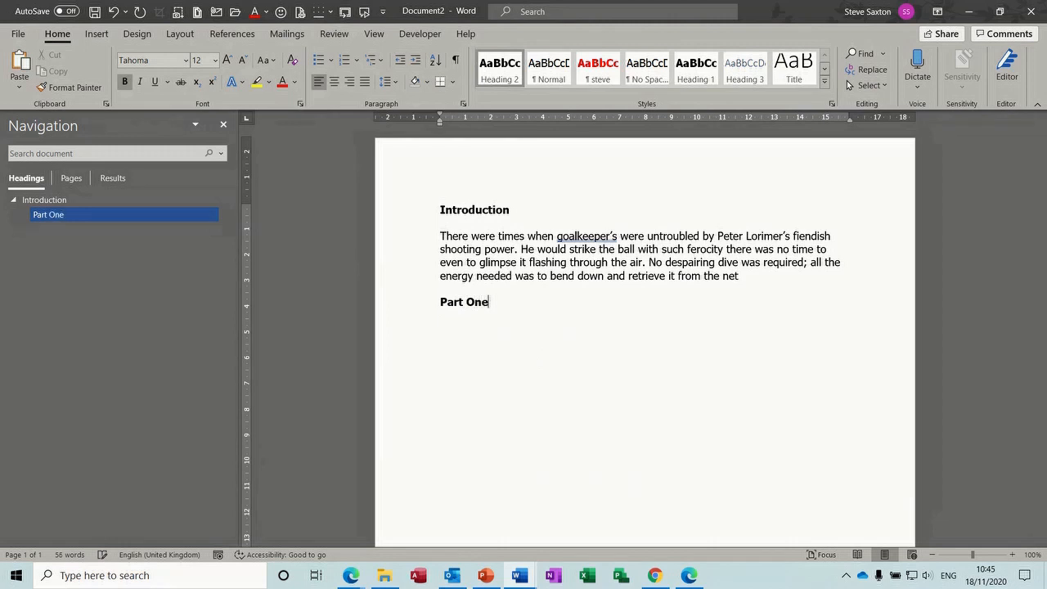
{"action": "type", "text": "intro"}
Expand the intro text under Part One, add a 'Part Two' Heading 2, and insert the 'endi' paragraph below
{"action": "key", "text": "Return"}
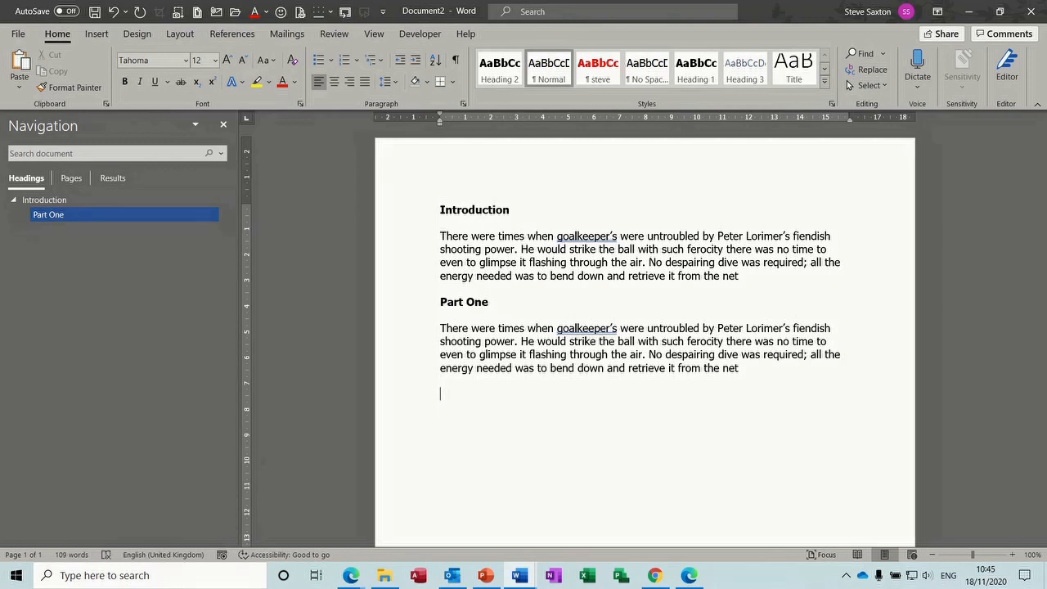
{"action": "left_click", "coordinate": [506, 80]}
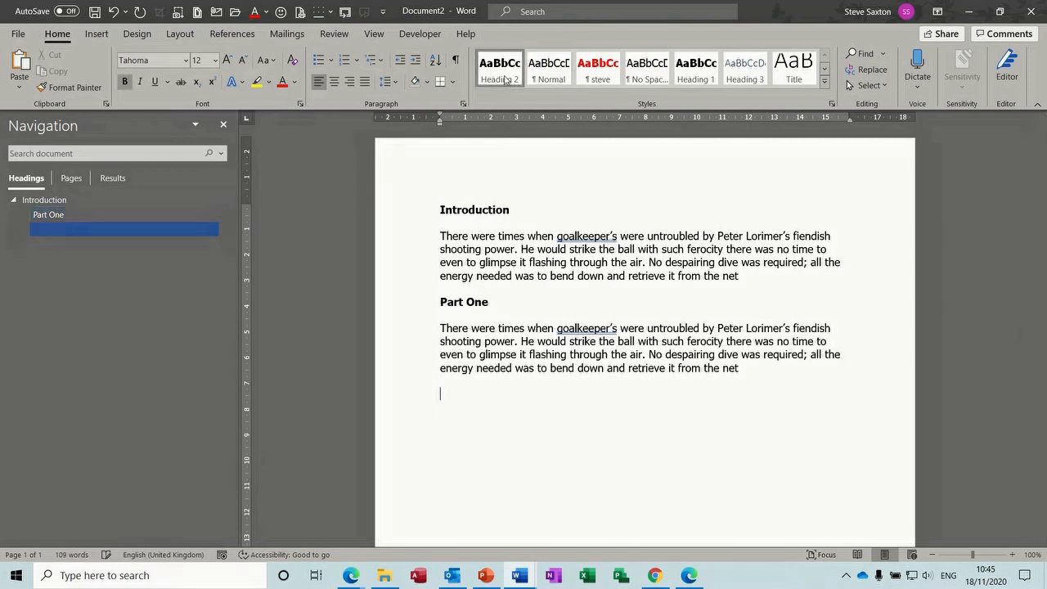
{"action": "type", "text": "Part Two"}
{"action": "key", "text": "Return"}
{"action": "type", "text": "endi"}
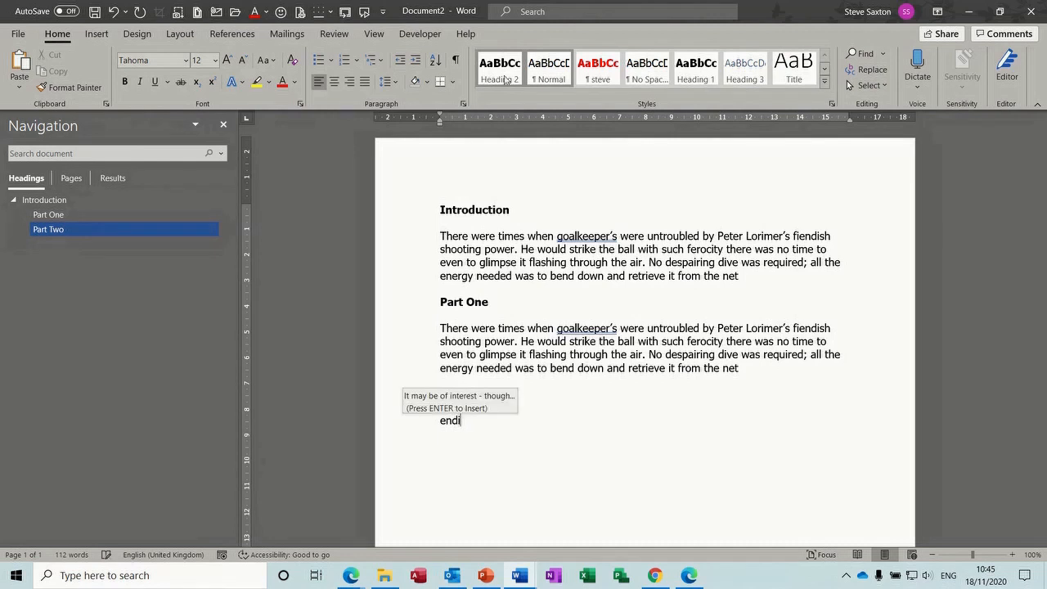
{"action": "key", "text": "Return"}
{"action": "key", "text": "Return"}
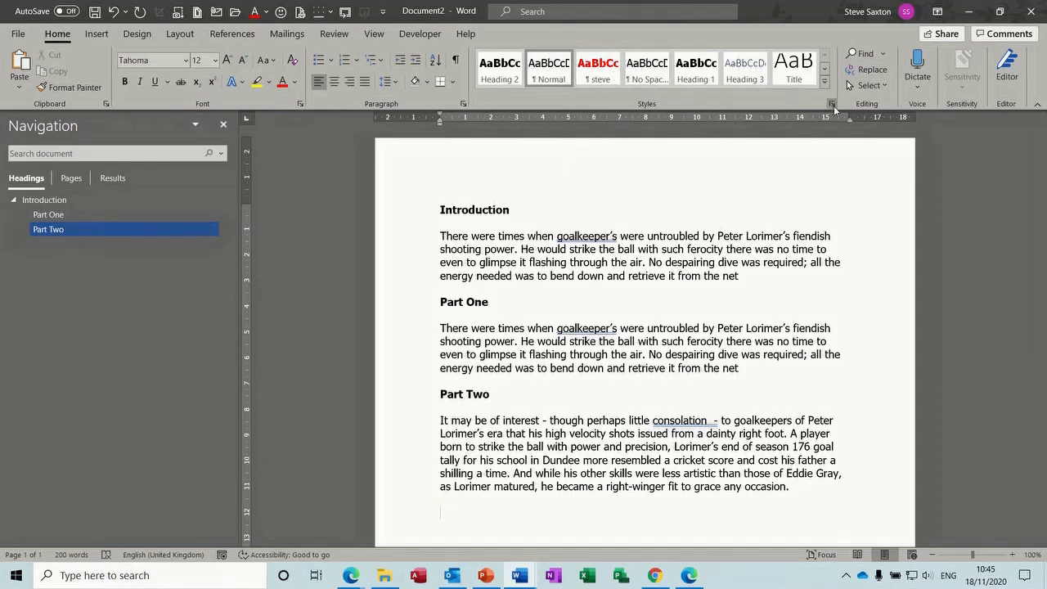
Start a new paragraph style named 'sax' based on Heading 2
{"action": "left_click", "coordinate": [832, 105]}
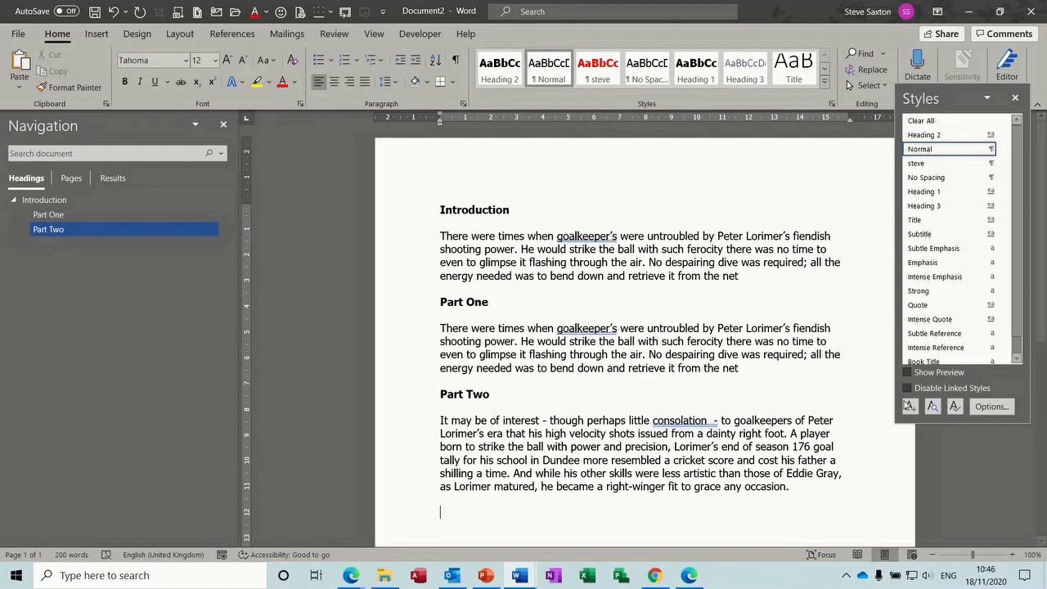
{"action": "left_click", "coordinate": [910, 407]}
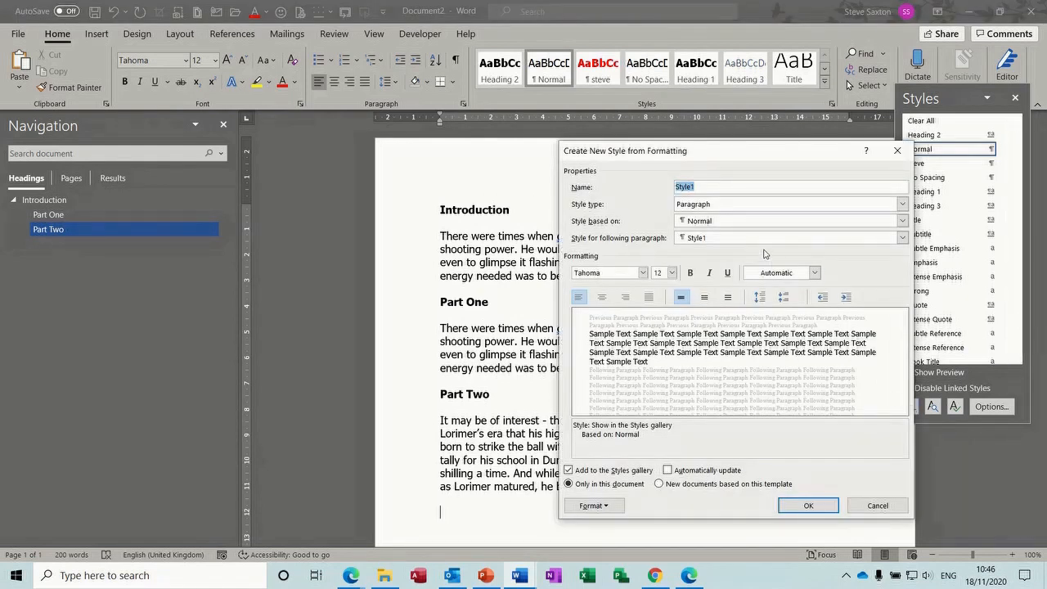
{"action": "type", "text": "sax"}
{"action": "left_click", "coordinate": [725, 209]}
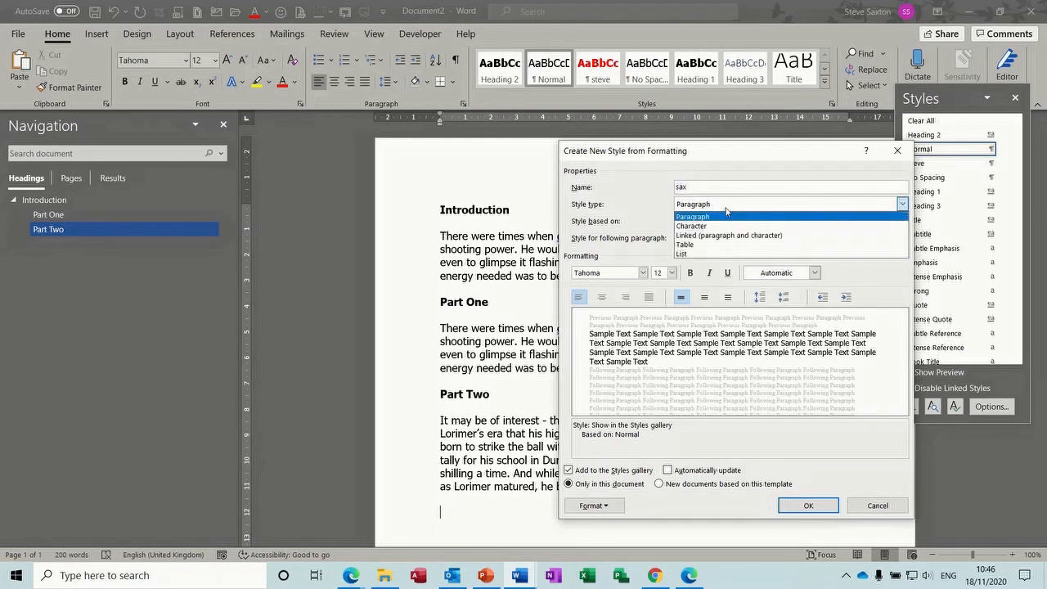
{"action": "left_click", "coordinate": [725, 211]}
{"action": "left_click", "coordinate": [729, 226]}
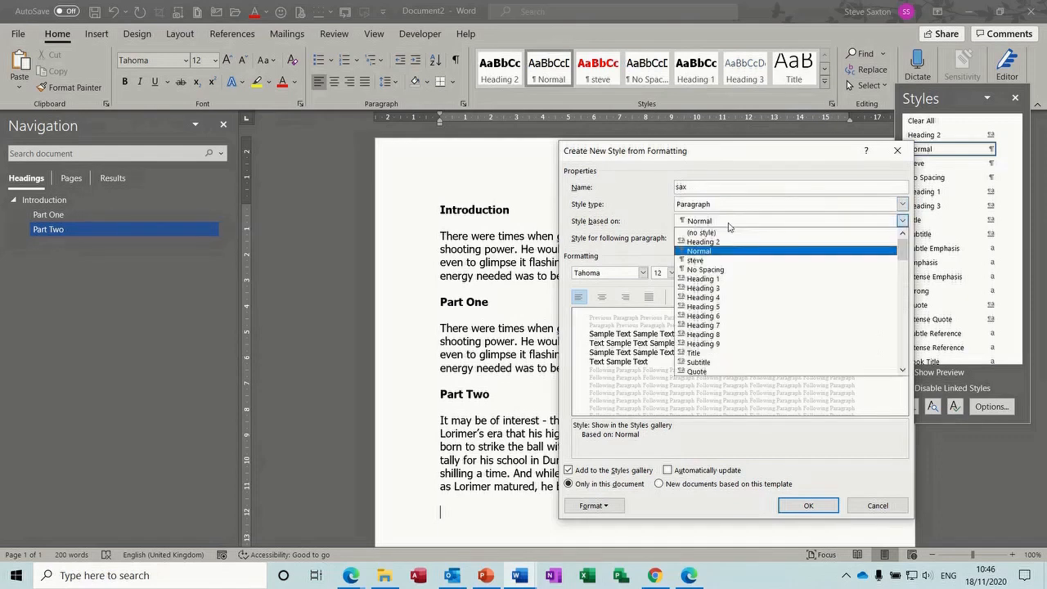
{"action": "left_click", "coordinate": [724, 241]}
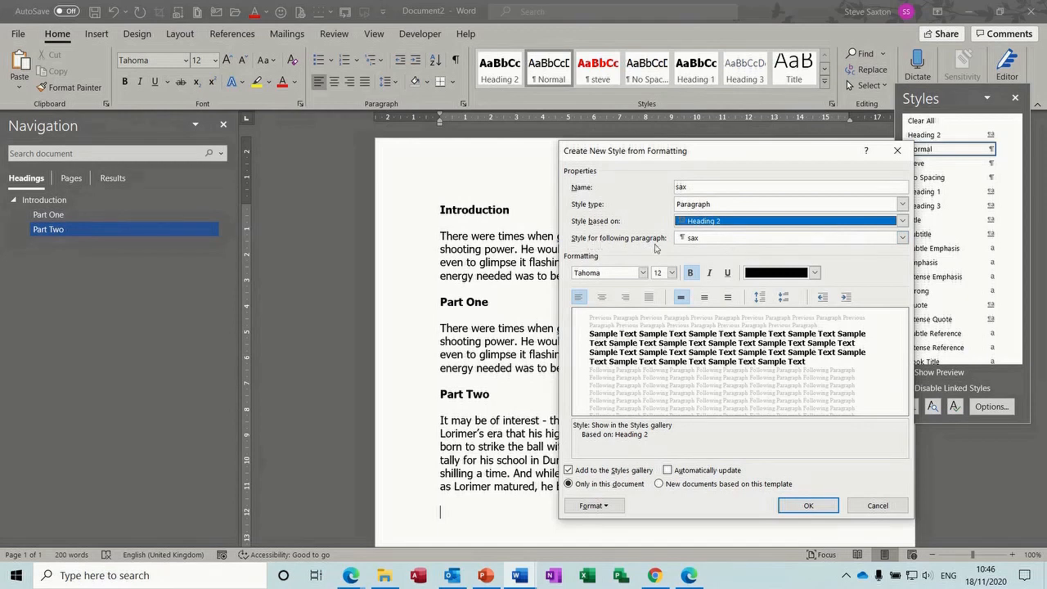
Make Normal follow sax, give it green text, and confirm its paragraph settings
{"action": "left_click", "coordinate": [901, 238]}
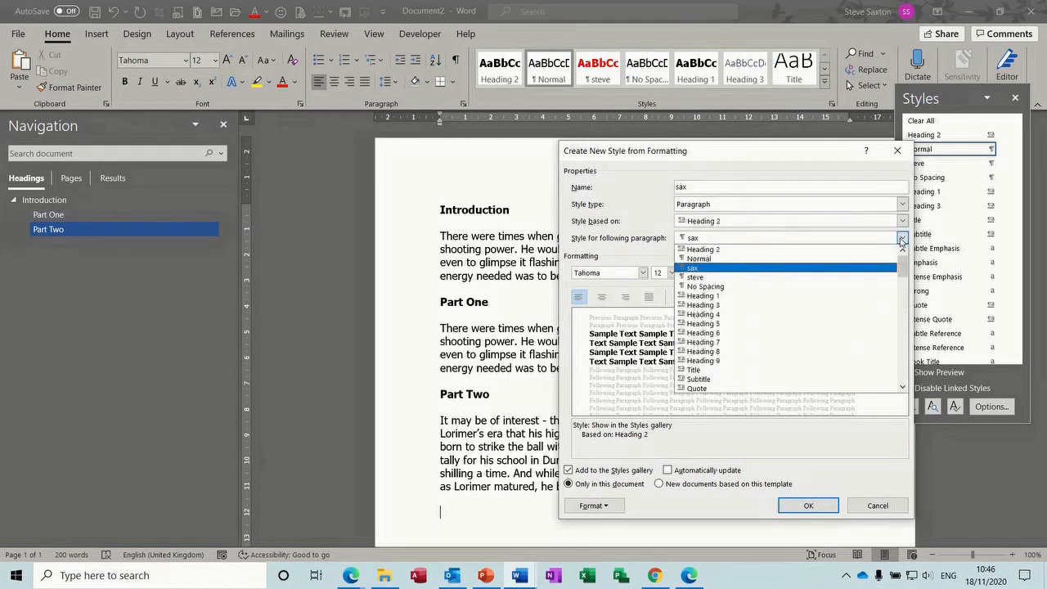
{"action": "left_click", "coordinate": [788, 260]}
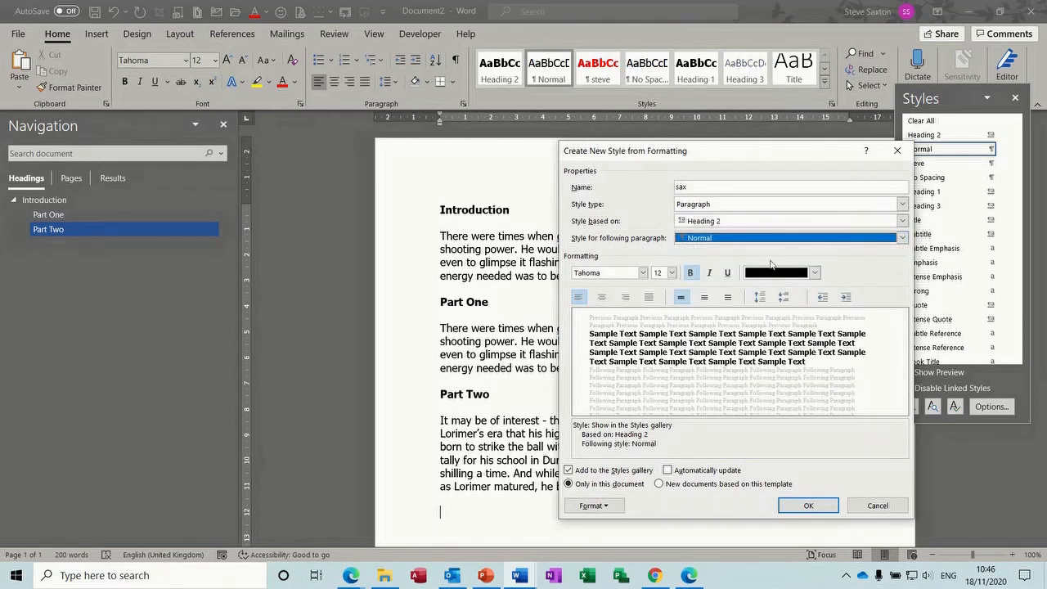
{"action": "left_click", "coordinate": [815, 273]}
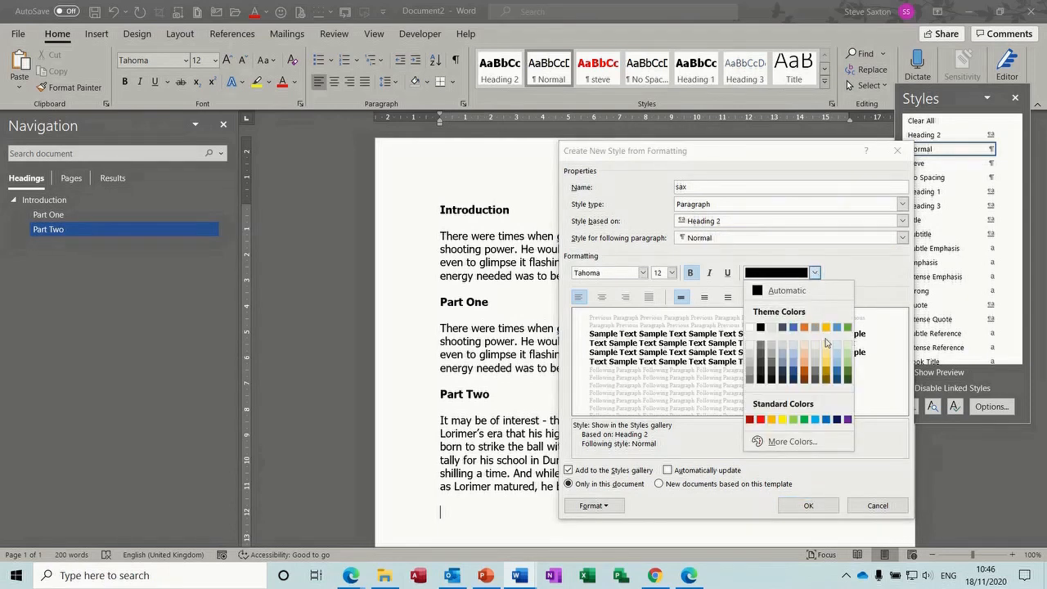
{"action": "left_click", "coordinate": [782, 421]}
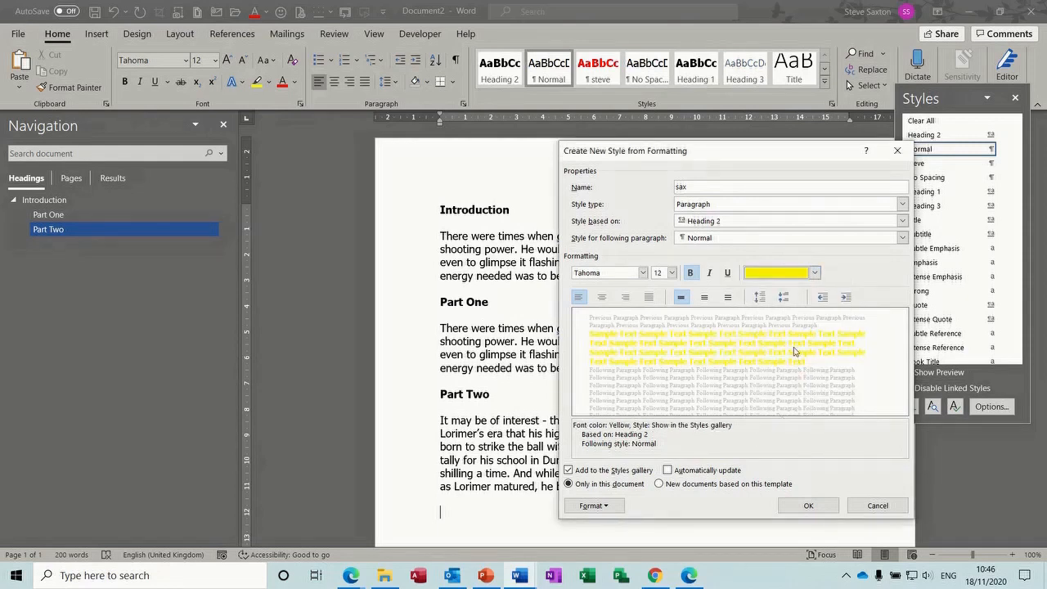
{"action": "left_click", "coordinate": [815, 273]}
{"action": "left_click", "coordinate": [846, 365]}
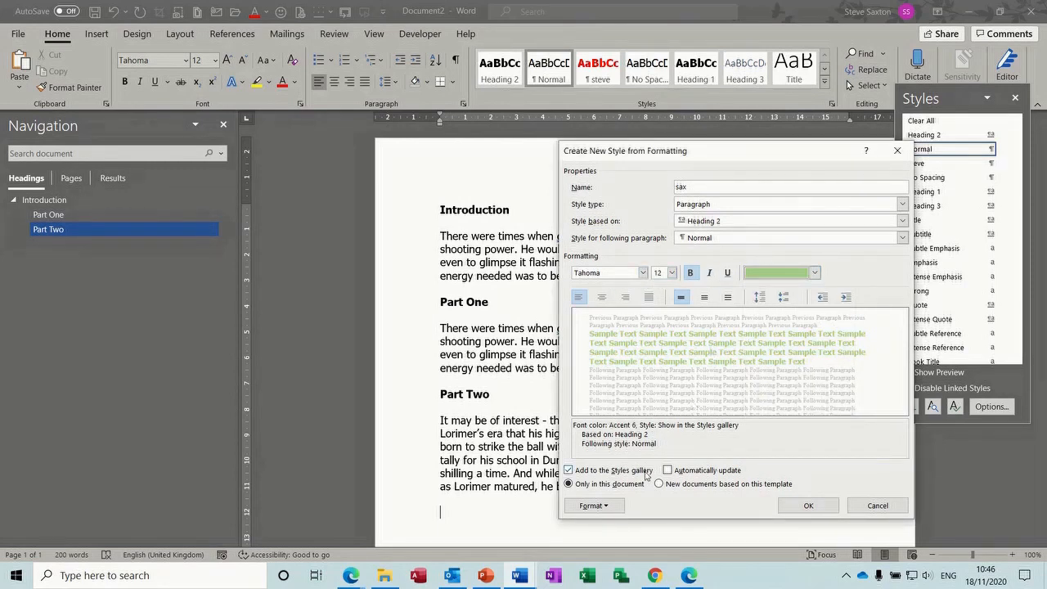
{"action": "left_click", "coordinate": [612, 507]}
{"action": "left_click", "coordinate": [612, 379]}
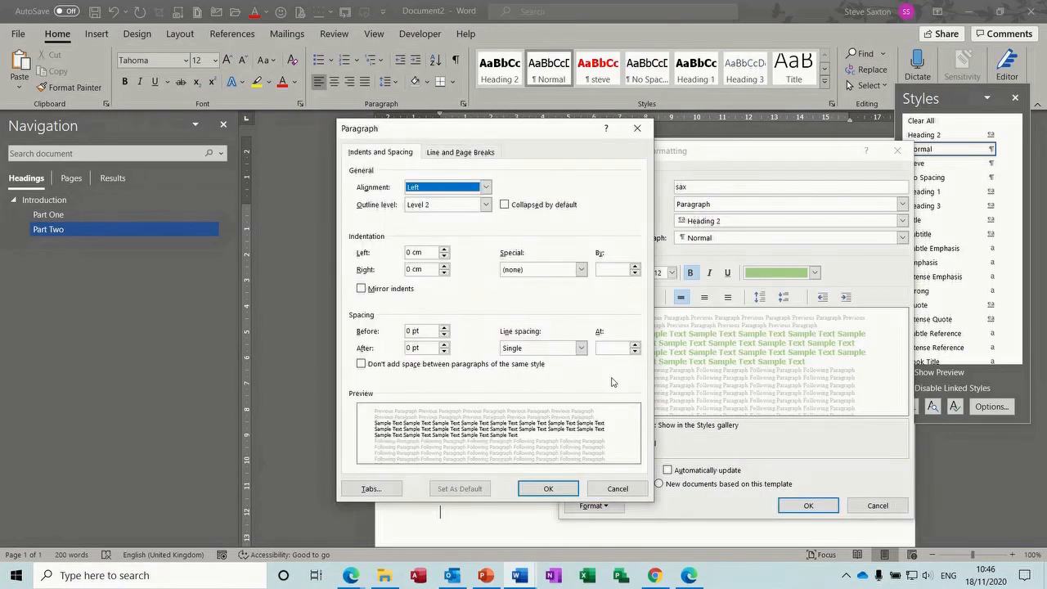
{"action": "left_click", "coordinate": [551, 488]}
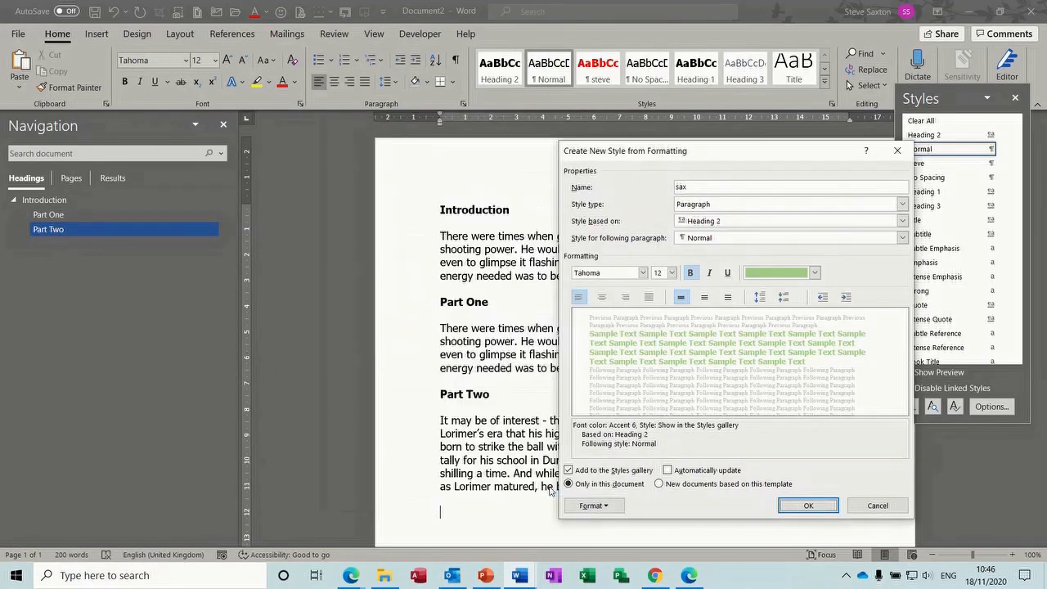
Create sax, add a green 'Part Three' heading with the stored intro paragraph, and close Styles
{"action": "left_click", "coordinate": [804, 506]}
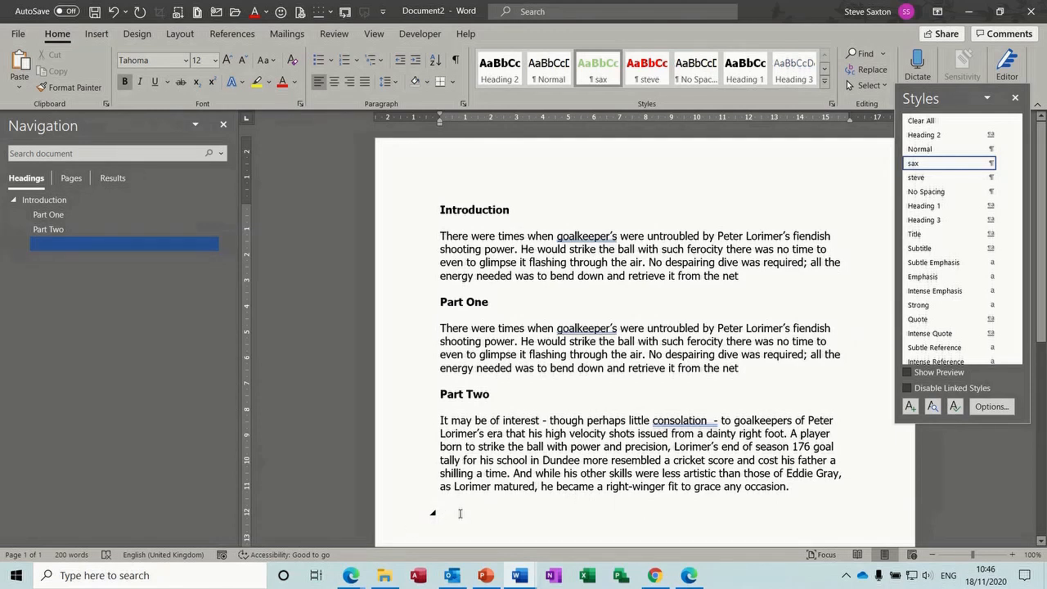
{"action": "type", "text": "Part Three"}
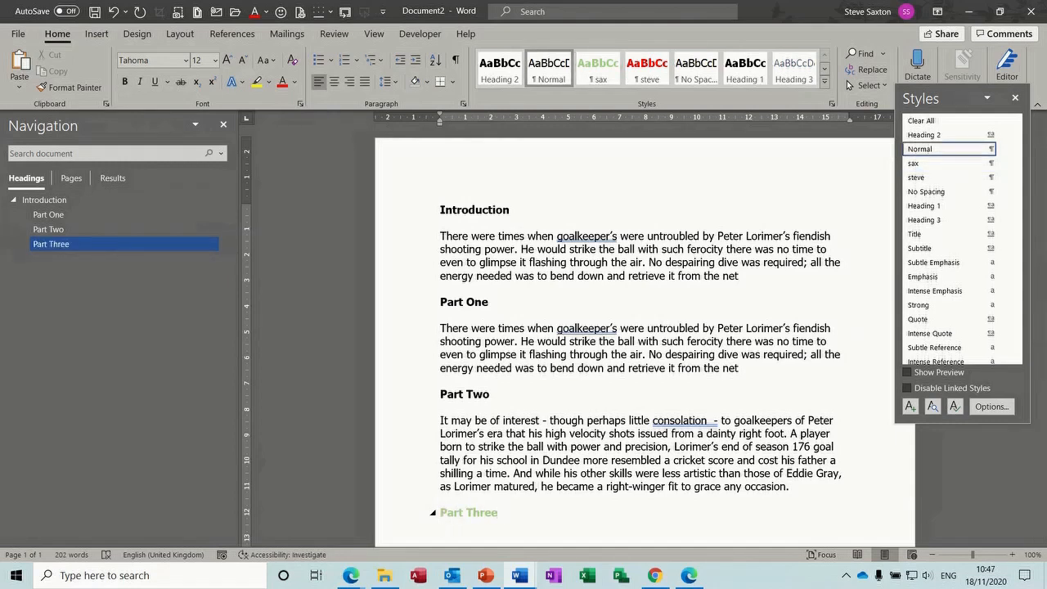
{"action": "type", "text": "ntro"}
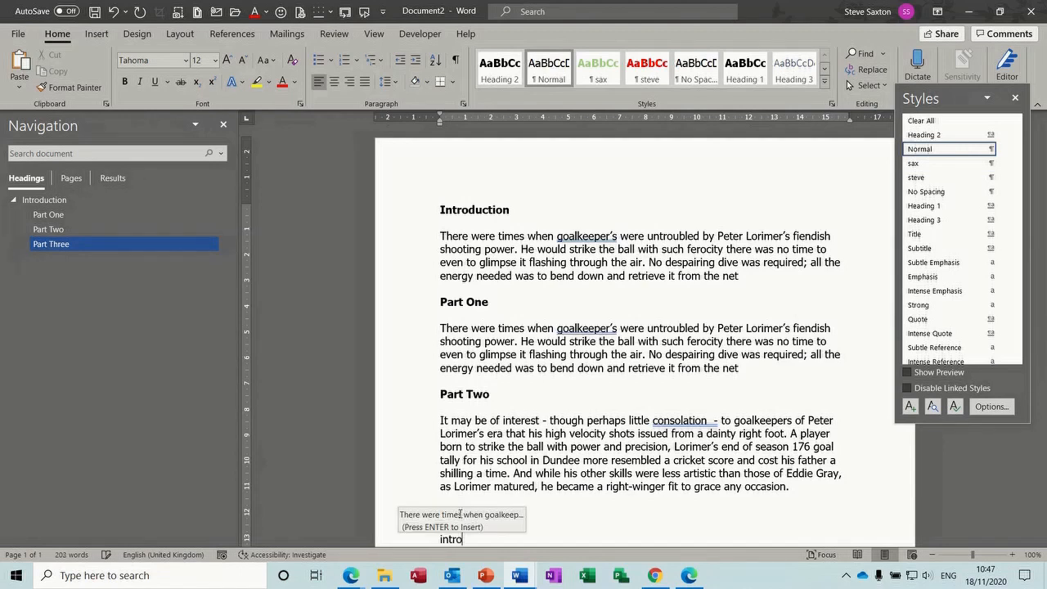
{"action": "key", "text": "Return"}
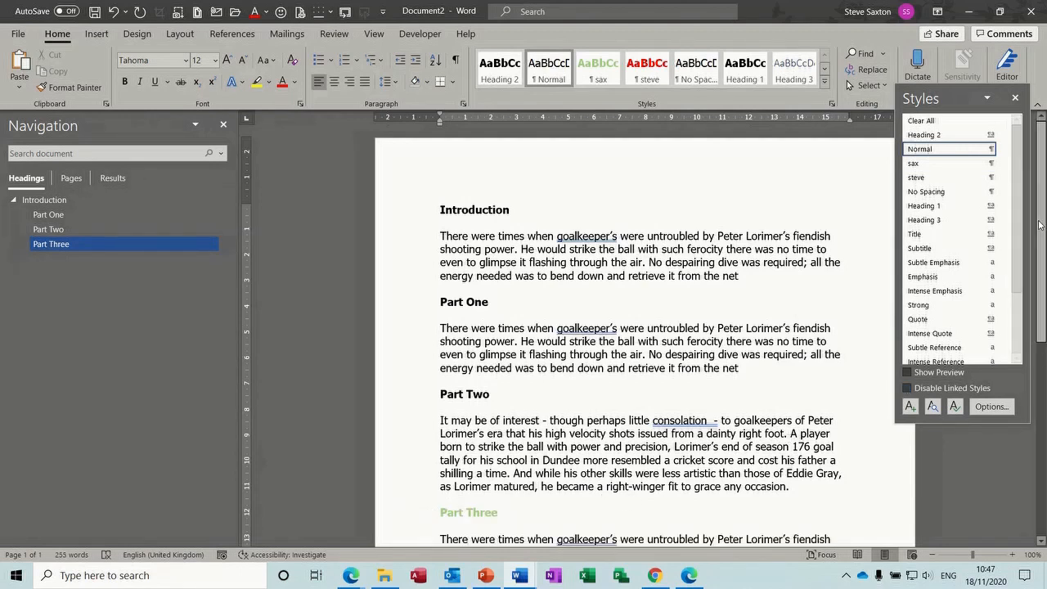
{"action": "left_click", "coordinate": [1014, 99]}
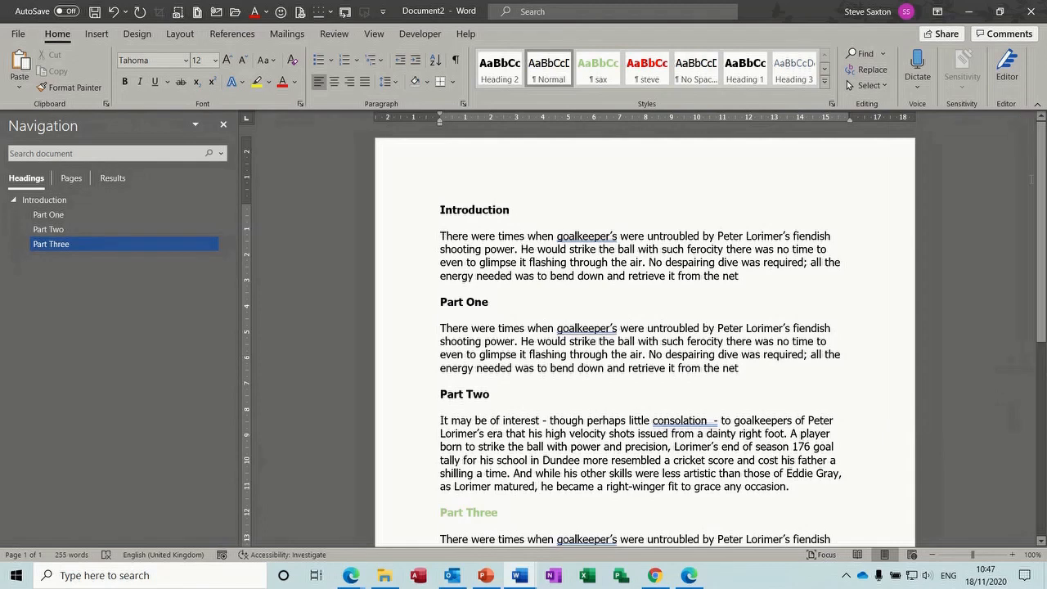
{"action": "scroll", "coordinate": [1041, 187], "scroll_direction": "down", "scroll_amount": 3}
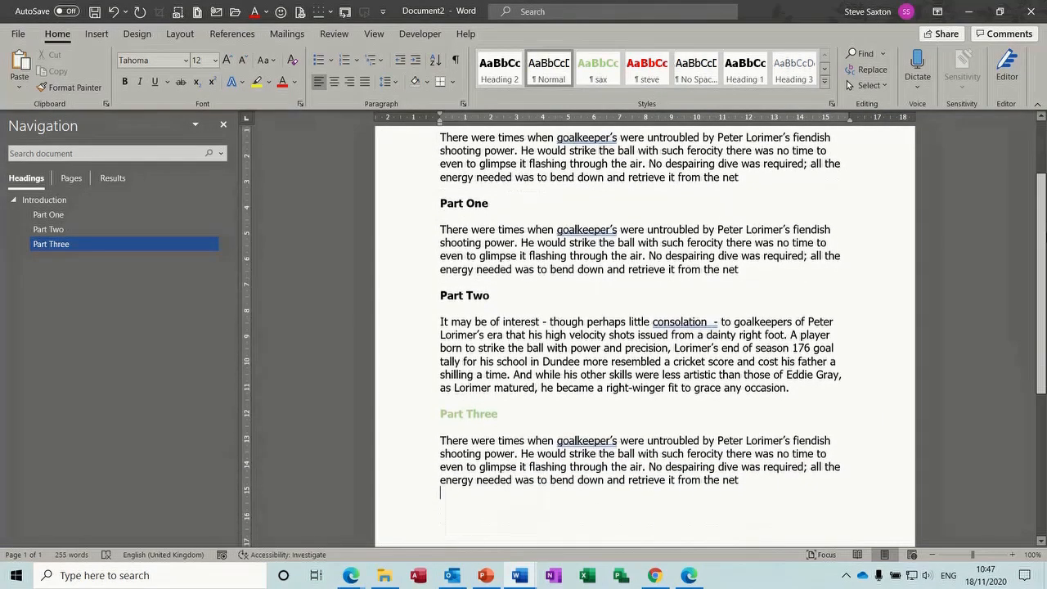
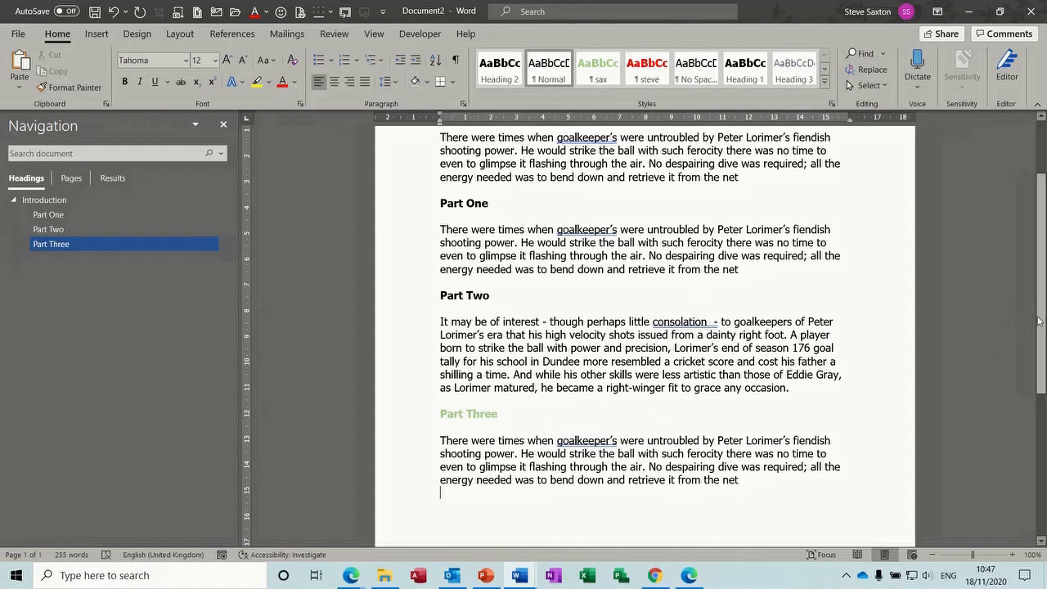
Add an empty Normal-style line above the Introduction heading
{"action": "scroll", "coordinate": [1041, 322], "scroll_direction": "up", "scroll_amount": 2}
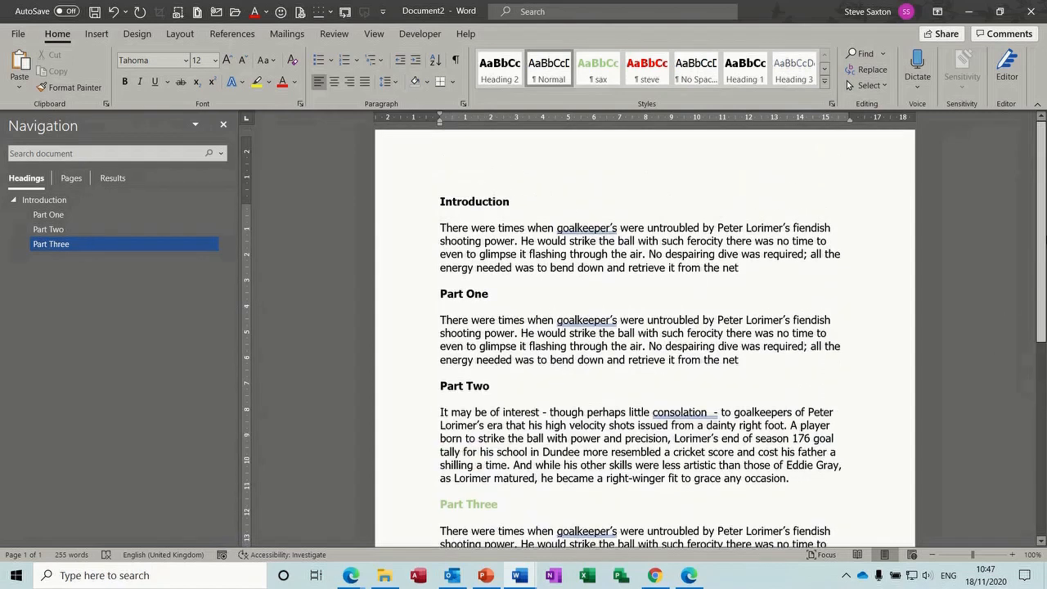
{"action": "left_click", "coordinate": [440, 209]}
{"action": "key", "text": "Return"}
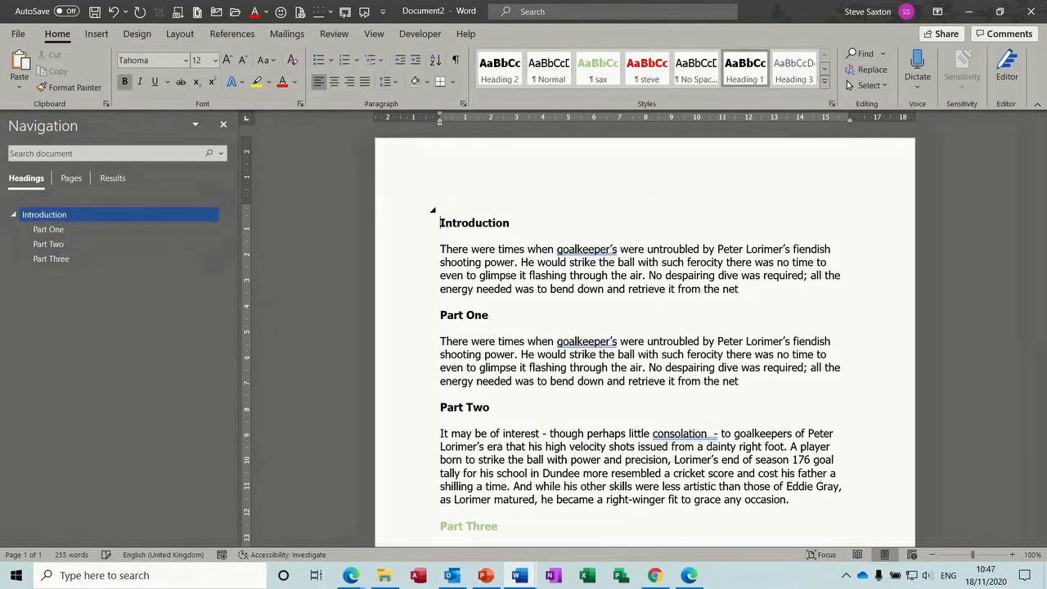
{"action": "left_click", "coordinate": [414, 210]}
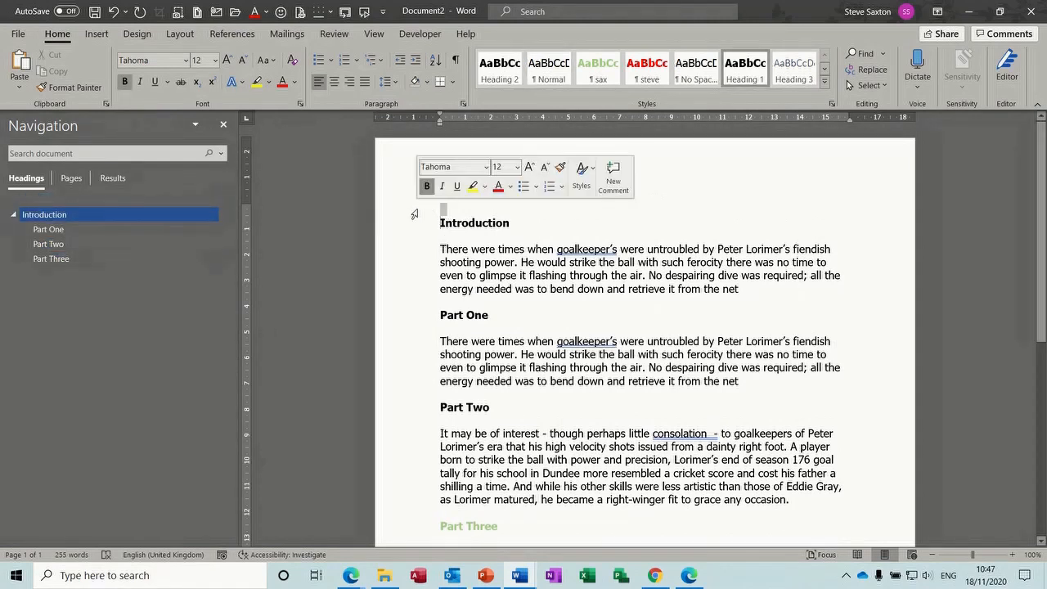
{"action": "left_click", "coordinate": [557, 72]}
{"action": "left_click", "coordinate": [446, 211]}
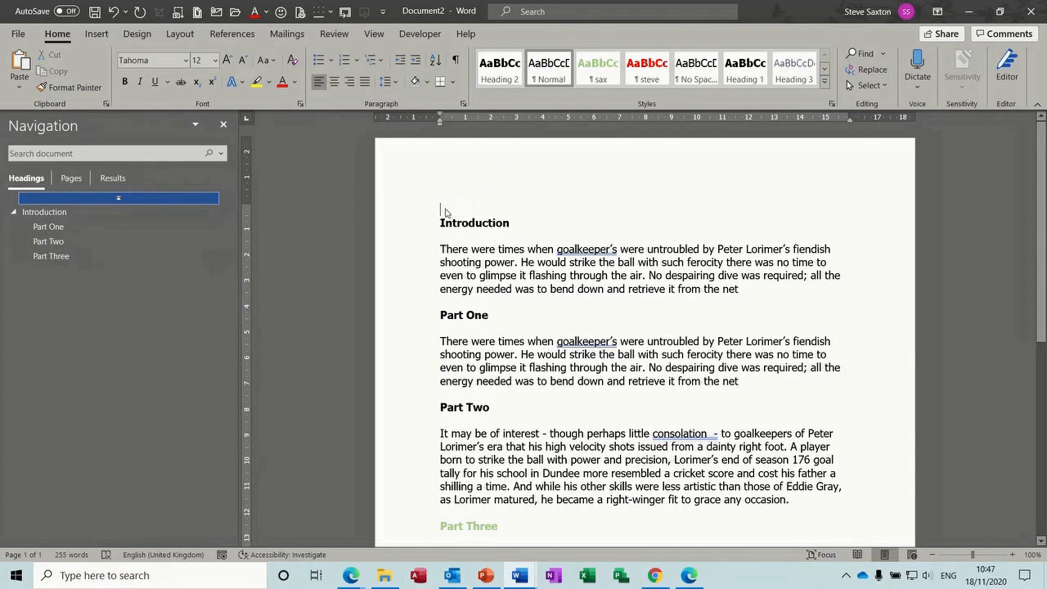
Insert Automatic Table 1 as the contents table on that top line
{"action": "left_click", "coordinate": [231, 34]}
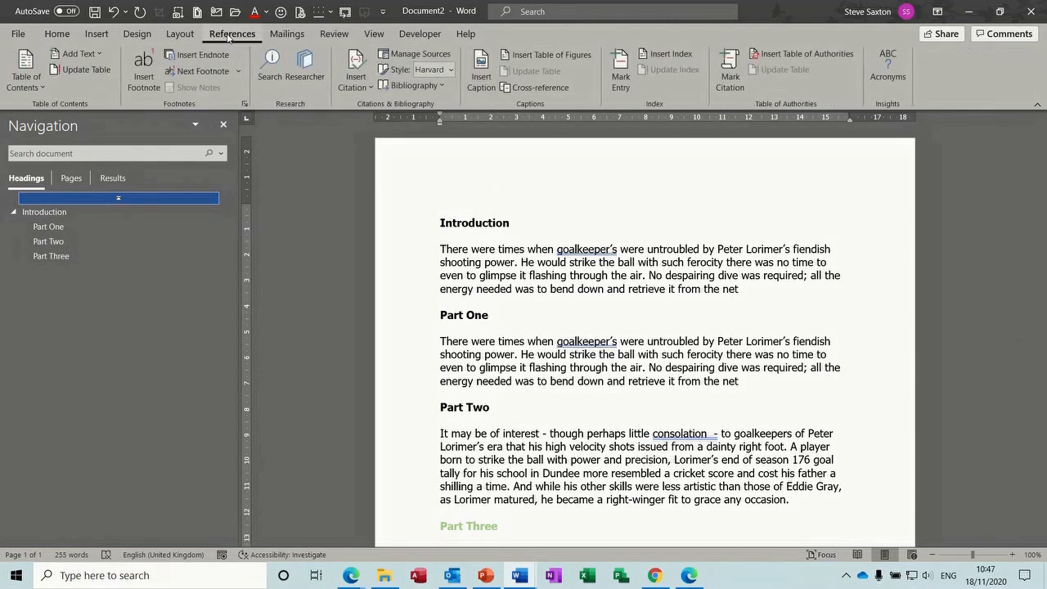
{"action": "left_click", "coordinate": [25, 72]}
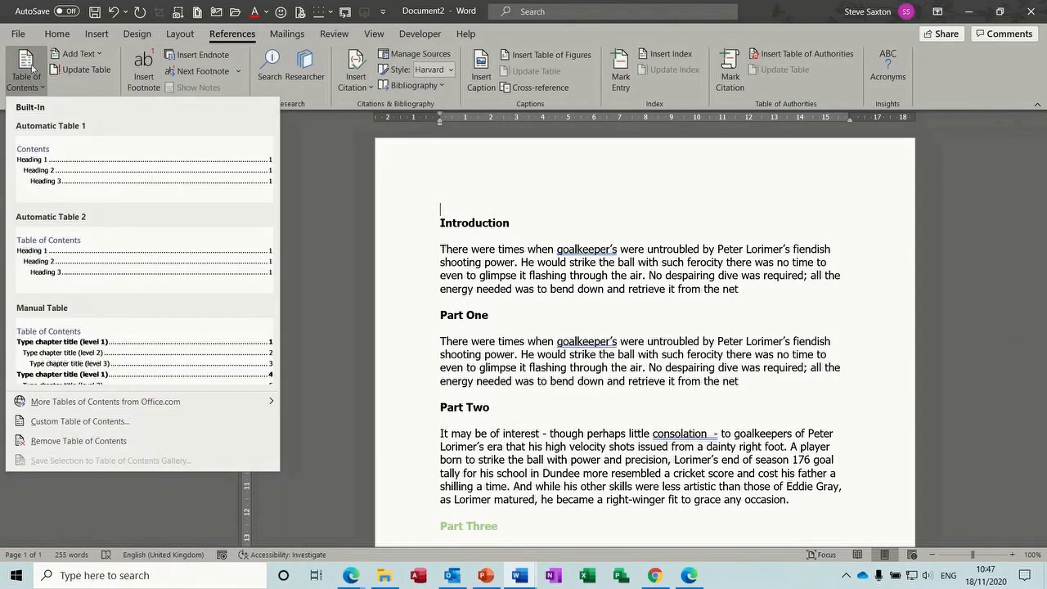
{"action": "left_click", "coordinate": [110, 171]}
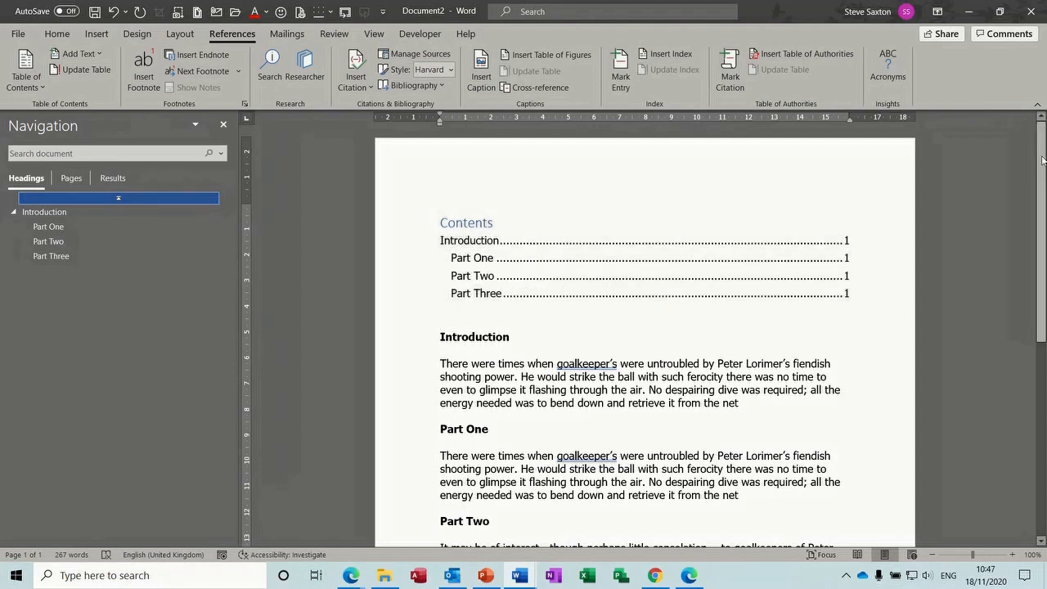
{"action": "left_click_drag", "start_coordinate": [1041, 160], "coordinate": [1041, 323]}
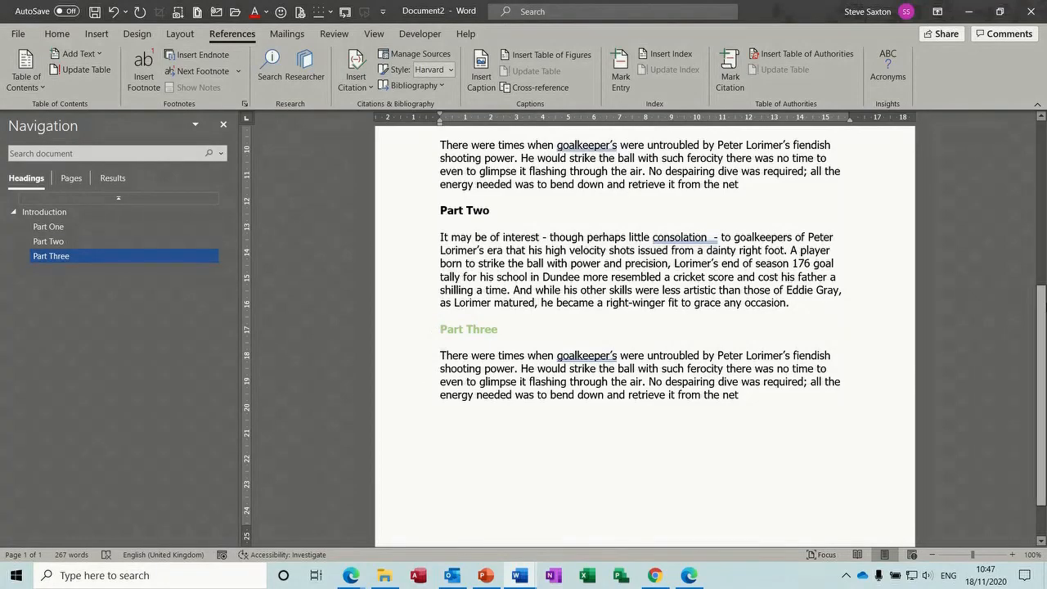
Create a new style 'saxo' that is bold, 20 pt, and followed by Normal
{"action": "mouse_move", "coordinate": [1043, 335]}
{"action": "left_mouse_down"}
{"action": "mouse_move", "coordinate": [1044, 170]}
{"action": "mouse_move", "coordinate": [1043, 352]}
{"action": "left_mouse_up"}
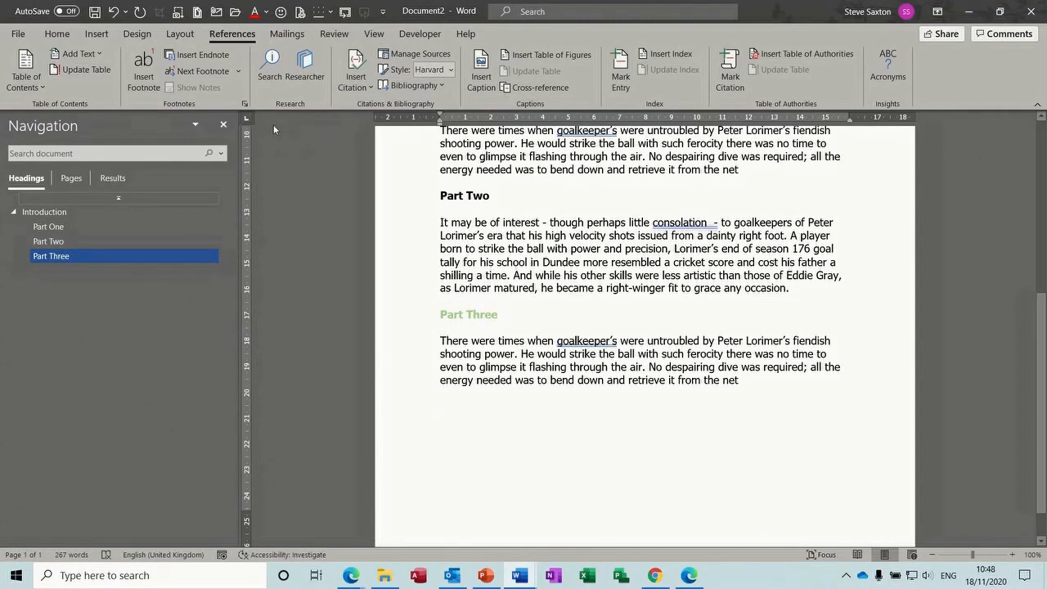
{"action": "left_click", "coordinate": [57, 33]}
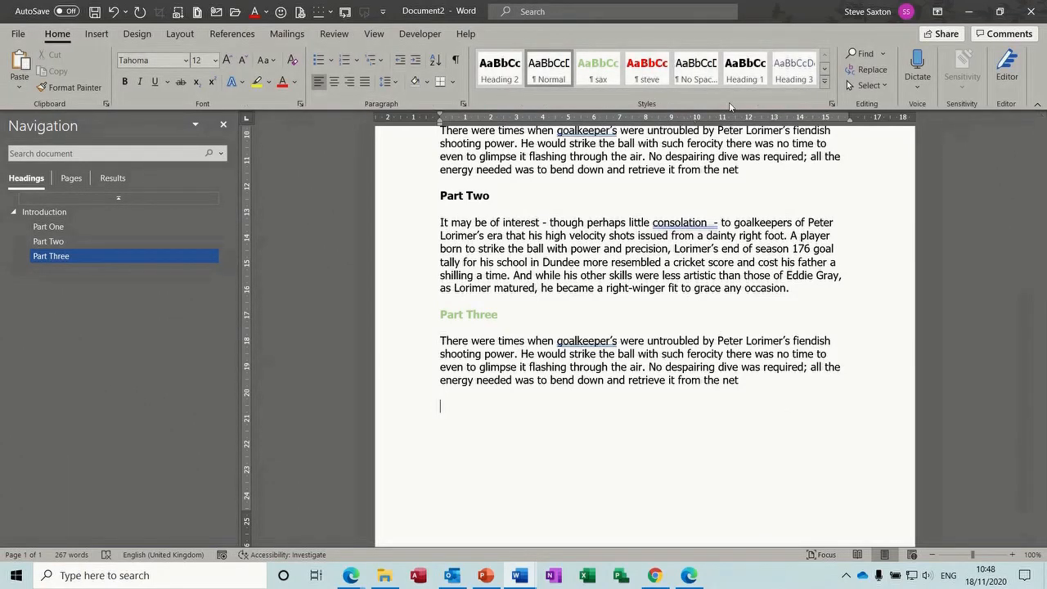
{"action": "left_click", "coordinate": [832, 104]}
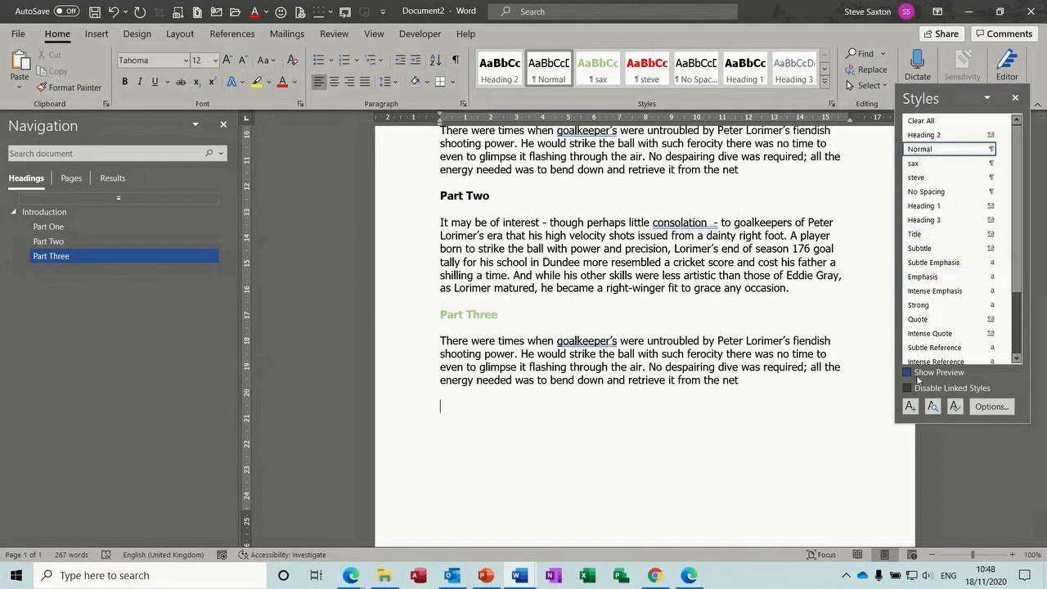
{"action": "left_click", "coordinate": [910, 407]}
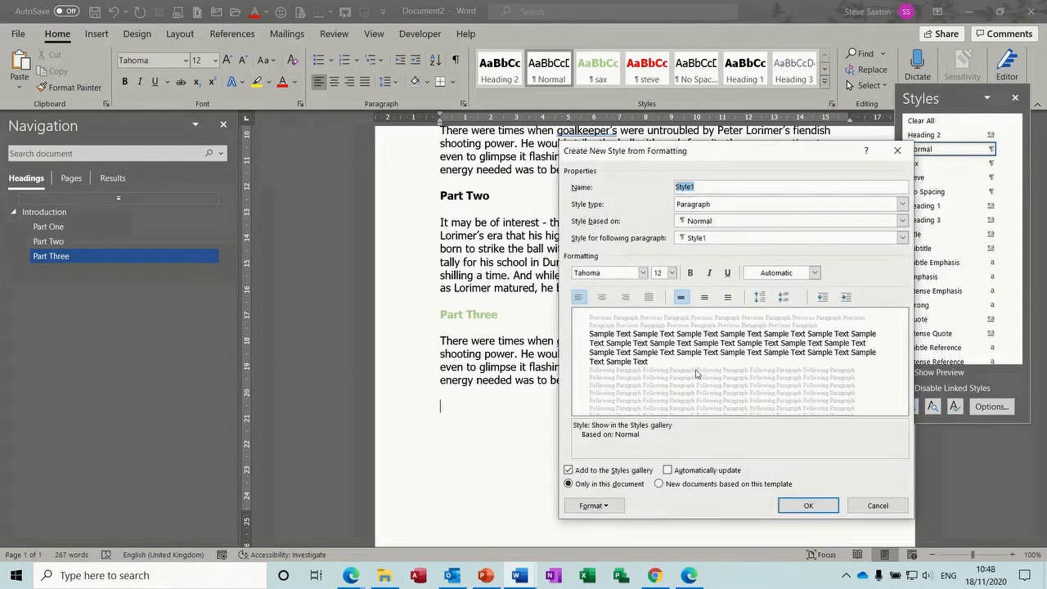
{"action": "type", "text": "saxo"}
{"action": "left_click", "coordinate": [751, 244]}
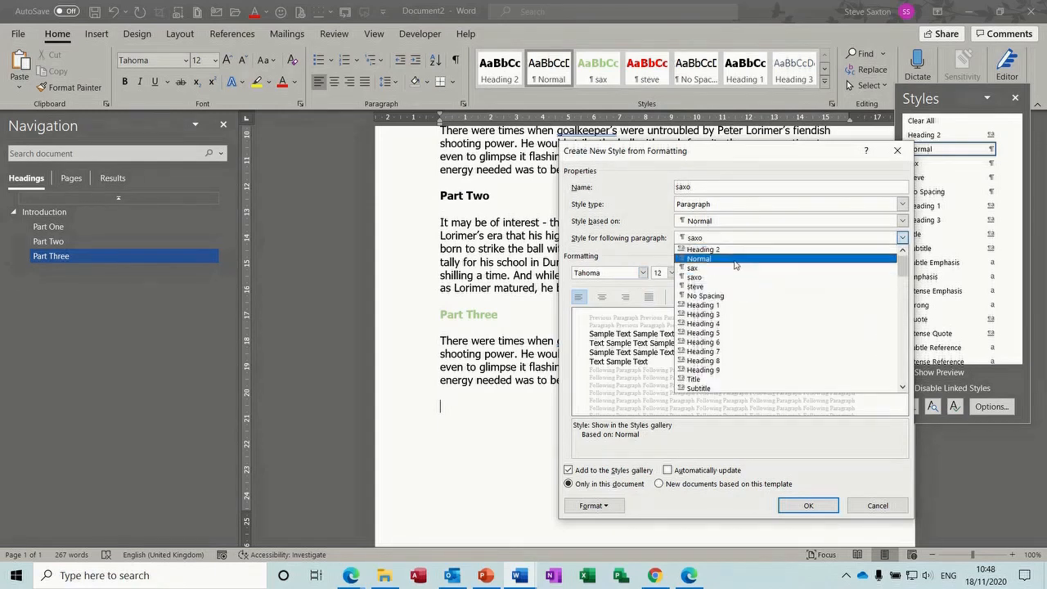
{"action": "left_click", "coordinate": [725, 259]}
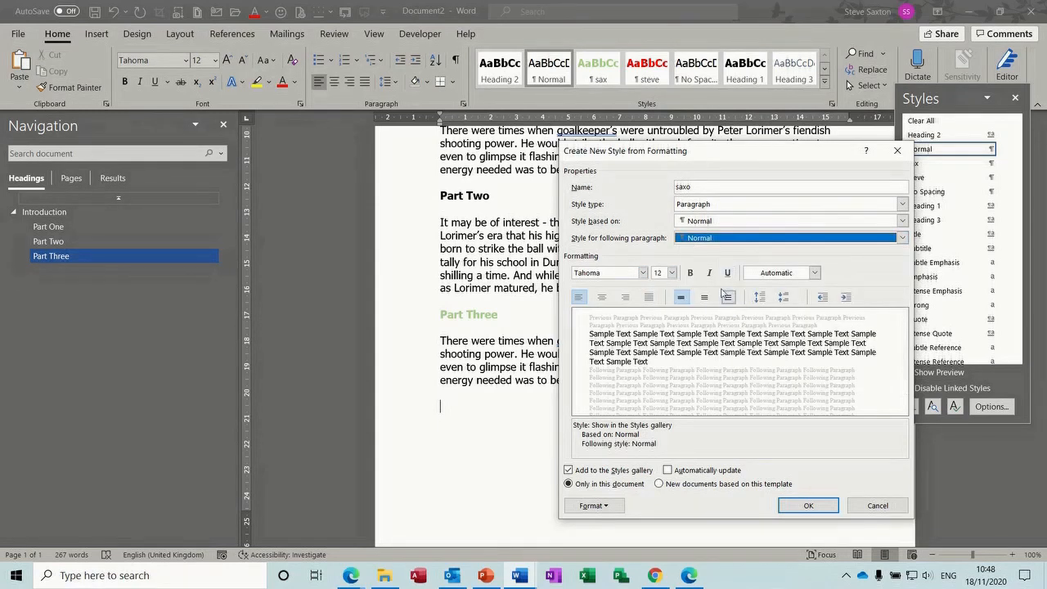
{"action": "left_click", "coordinate": [691, 274]}
{"action": "left_click", "coordinate": [671, 272]}
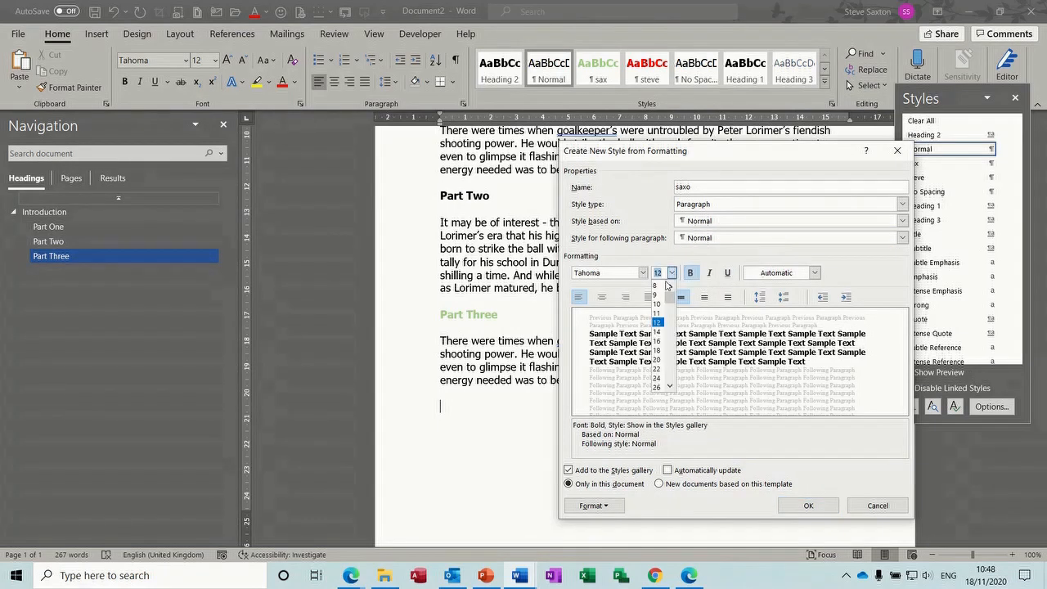
{"action": "left_click", "coordinate": [657, 359]}
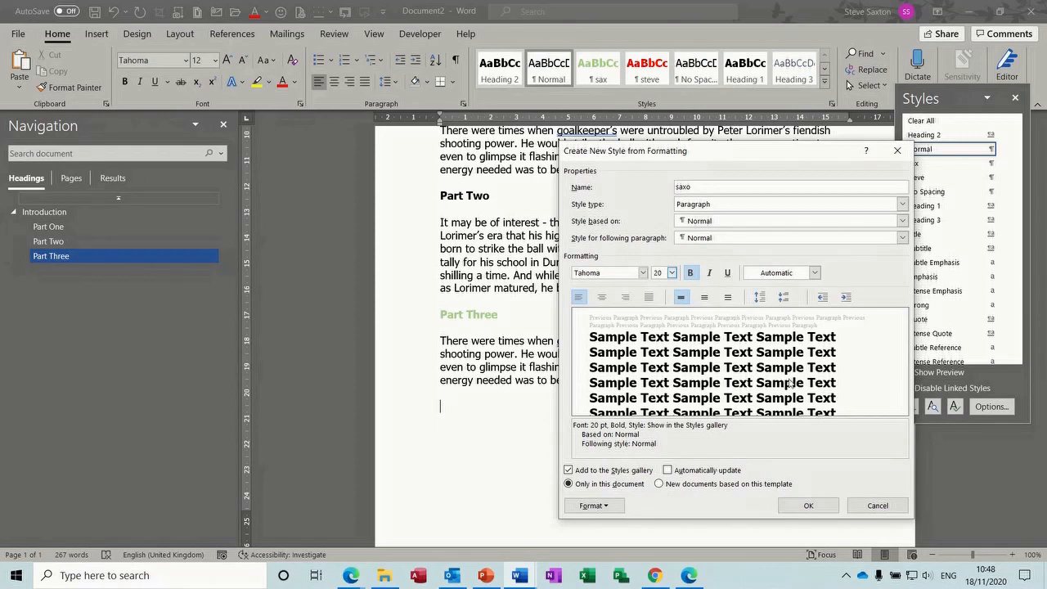
{"action": "left_click", "coordinate": [806, 506]}
Type a 'Part Four' heading, expand the intro AutoText below it, and close Styles
{"action": "type", "text": "Part "}
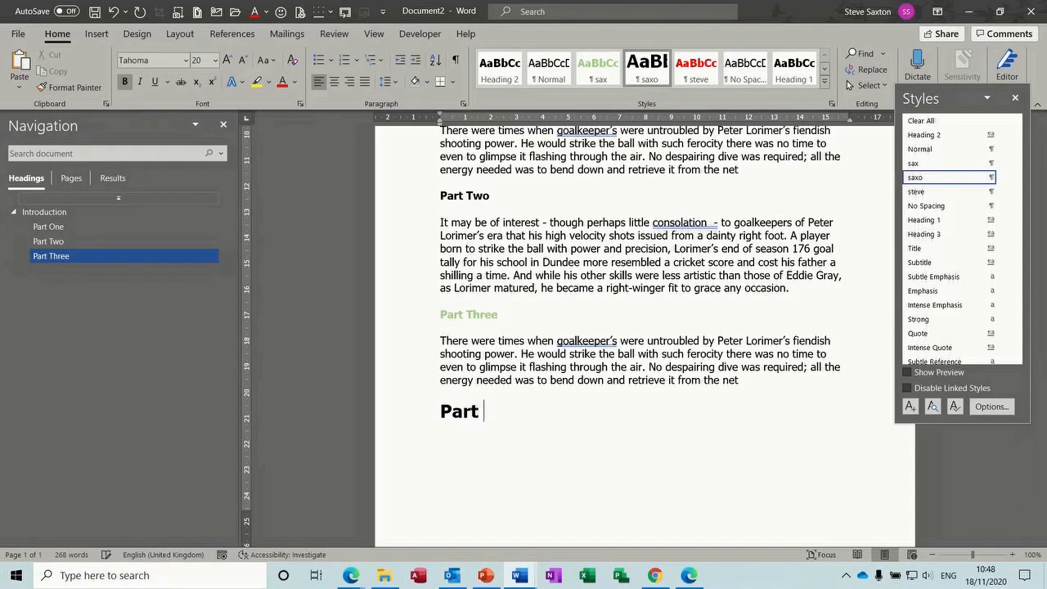
{"action": "type", "text": "Four"}
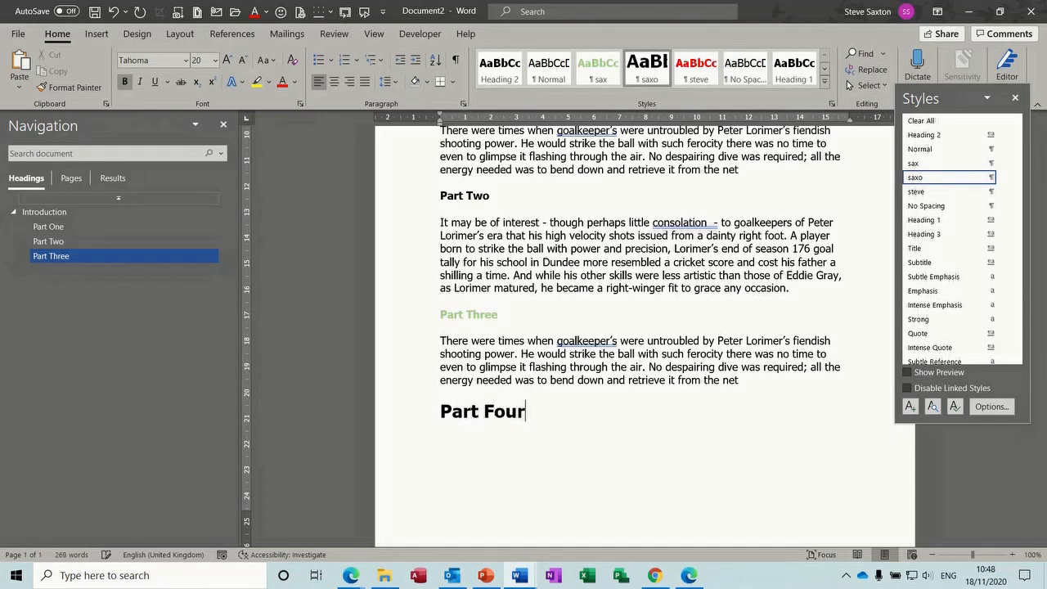
{"action": "key", "text": "Return"}
{"action": "type", "text": "intro"}
{"action": "key", "text": "Return"}
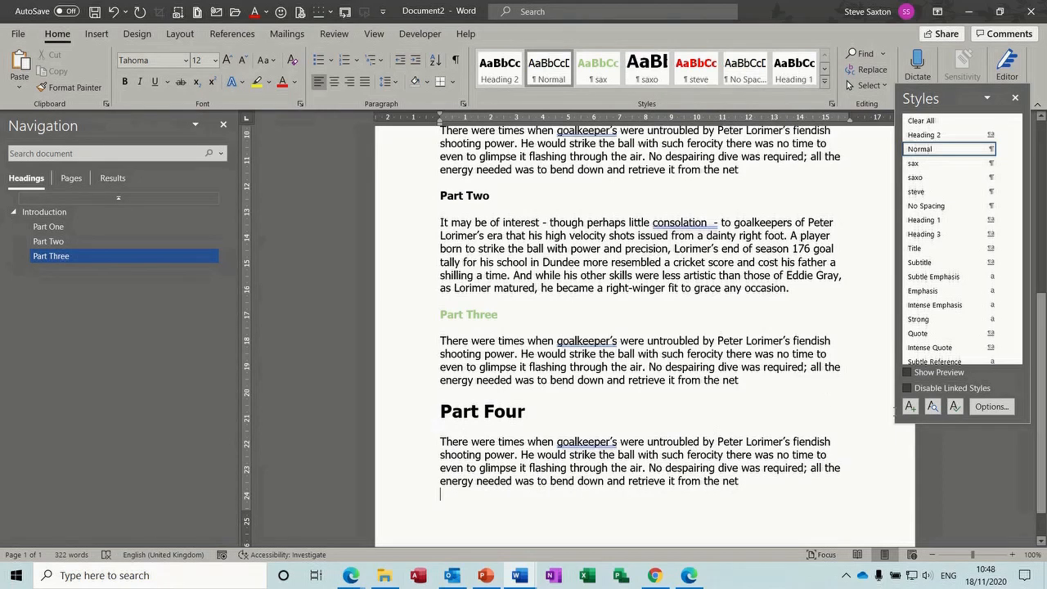
{"action": "left_click", "coordinate": [1015, 98]}
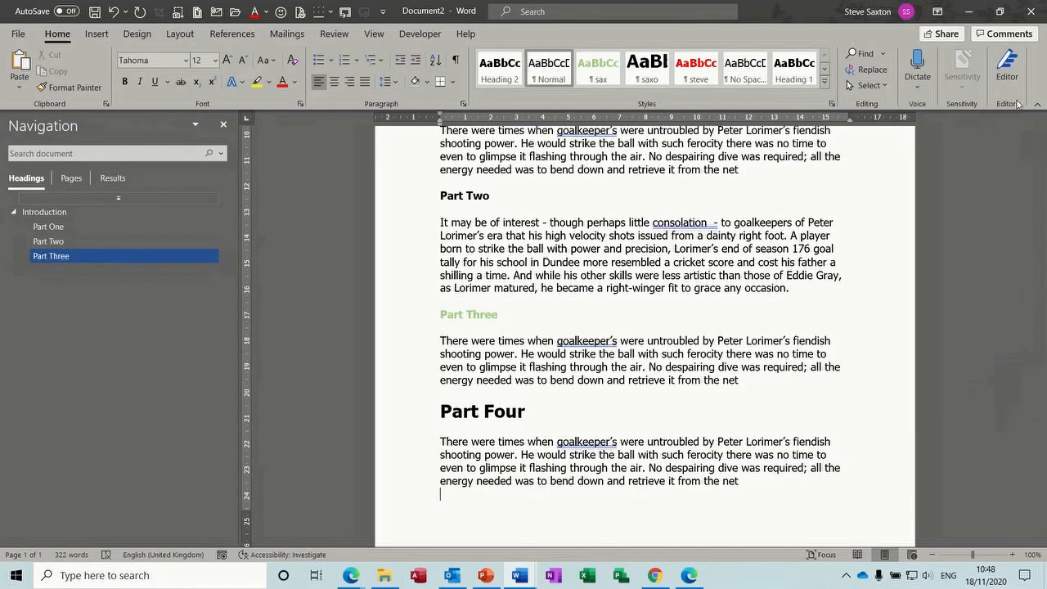
{"action": "scroll", "coordinate": [596, 208], "scroll_direction": "up", "scroll_amount": 7}
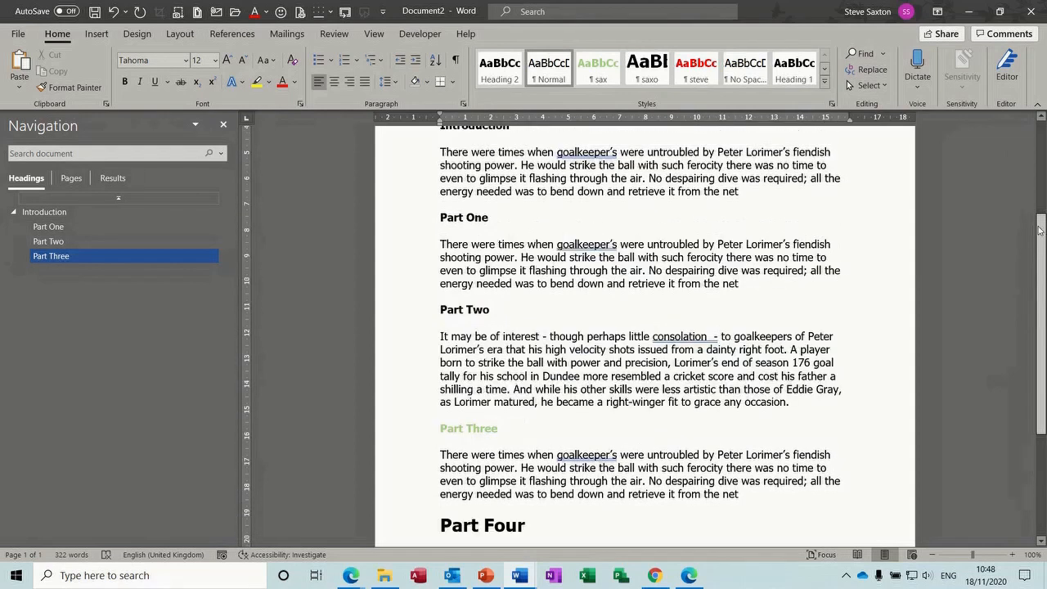
{"action": "left_click", "coordinate": [544, 255]}
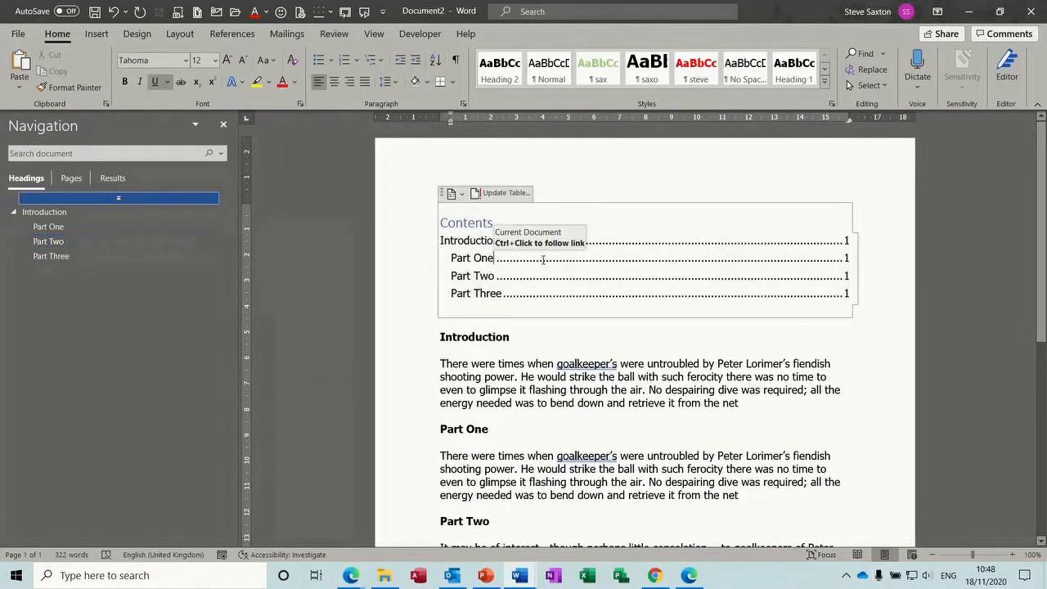
{"action": "left_click", "coordinate": [495, 195]}
{"action": "left_click", "coordinate": [471, 285]}
{"action": "left_click", "coordinate": [528, 306]}
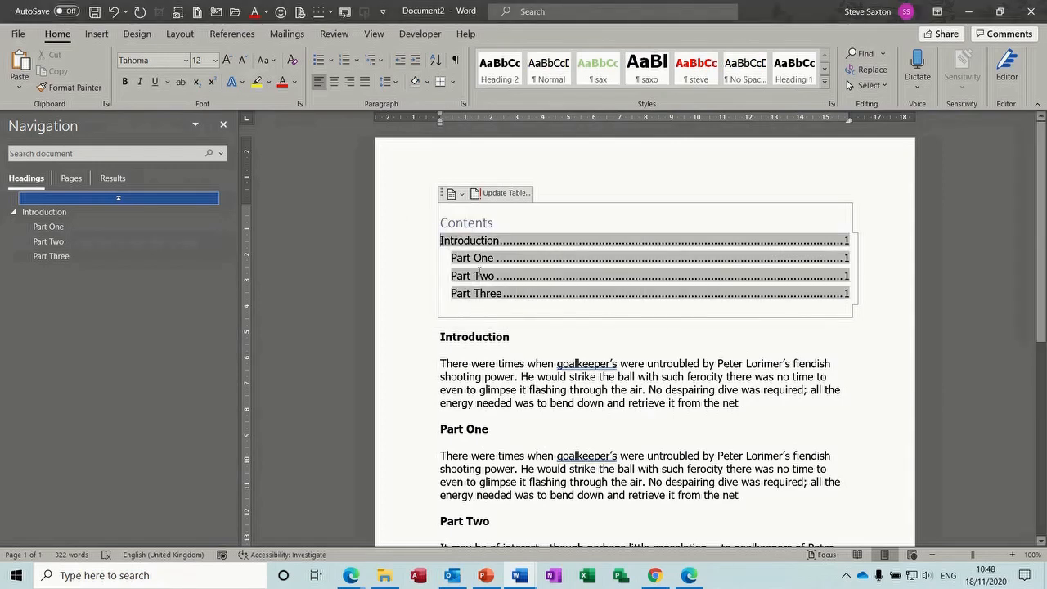
{"action": "left_click", "coordinate": [496, 312]}
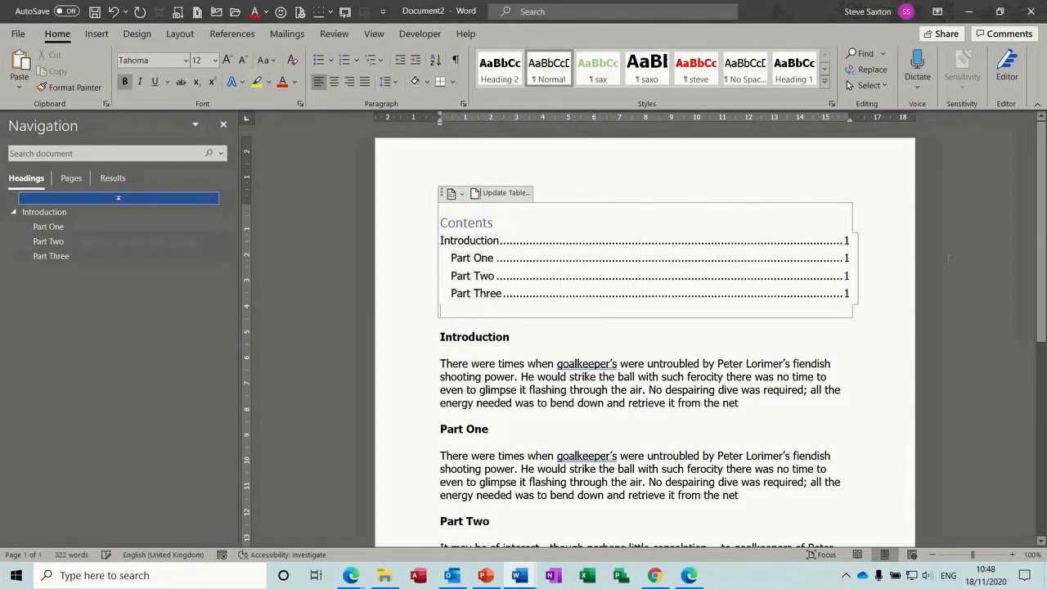
{"action": "scroll", "coordinate": [986, 225], "scroll_direction": "down", "scroll_amount": 4}
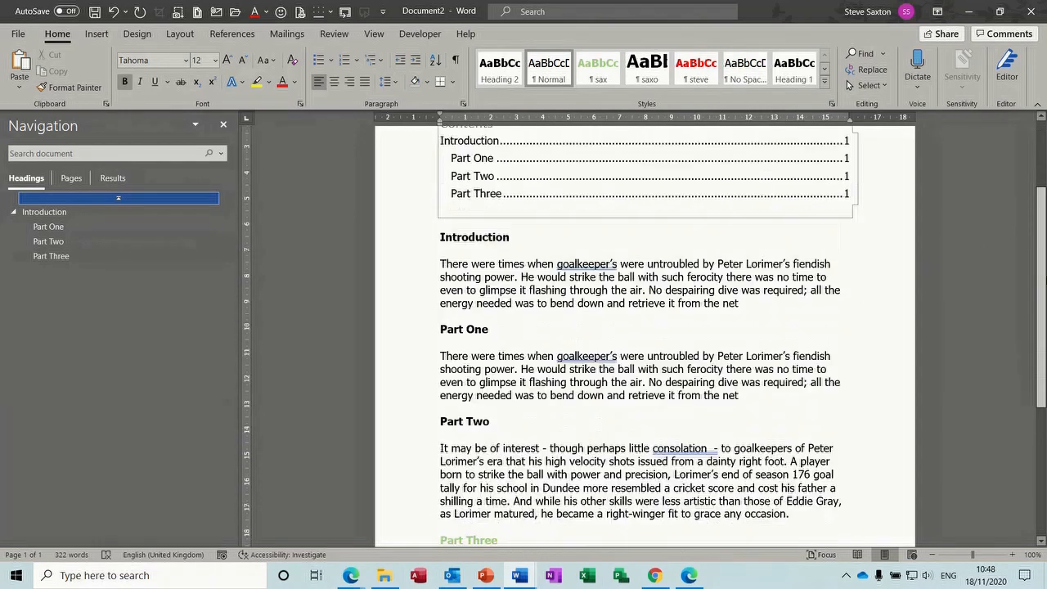
{"action": "scroll", "coordinate": [642, 368], "scroll_direction": "down", "scroll_amount": 2}
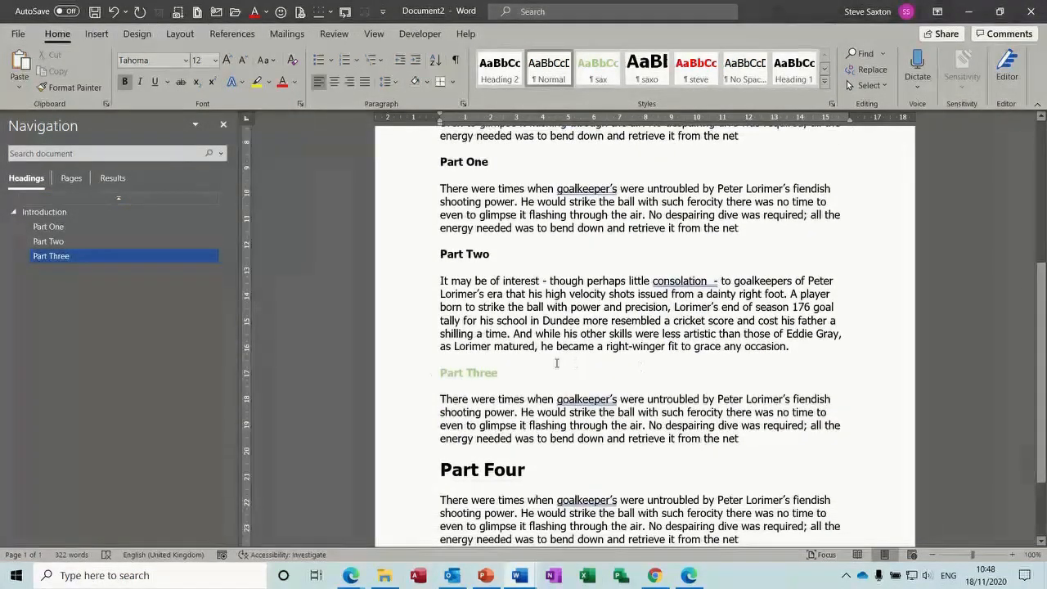
{"action": "left_click", "coordinate": [403, 376]}
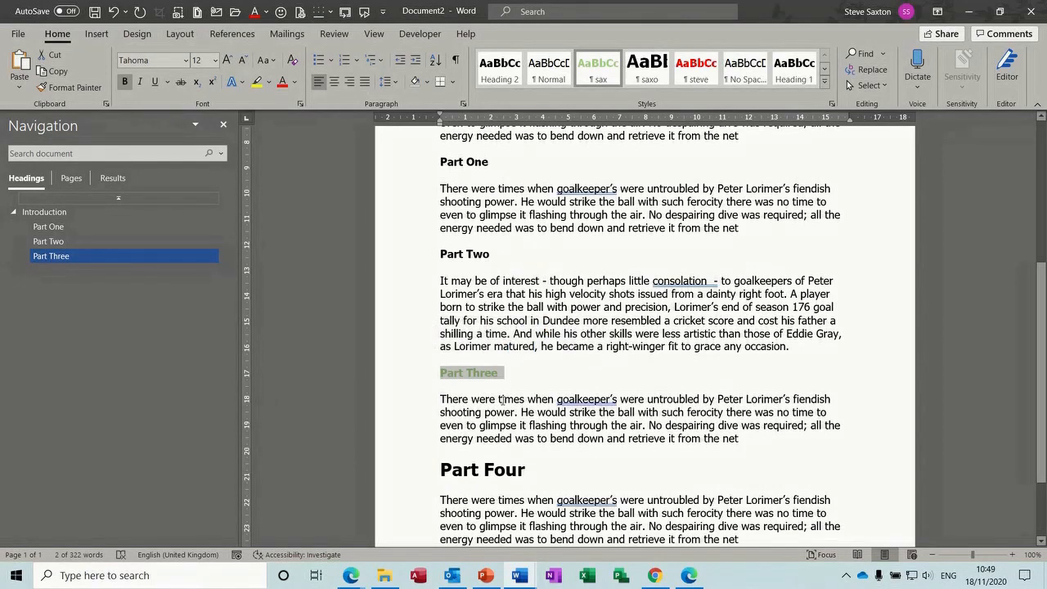
{"action": "left_click", "coordinate": [411, 472]}
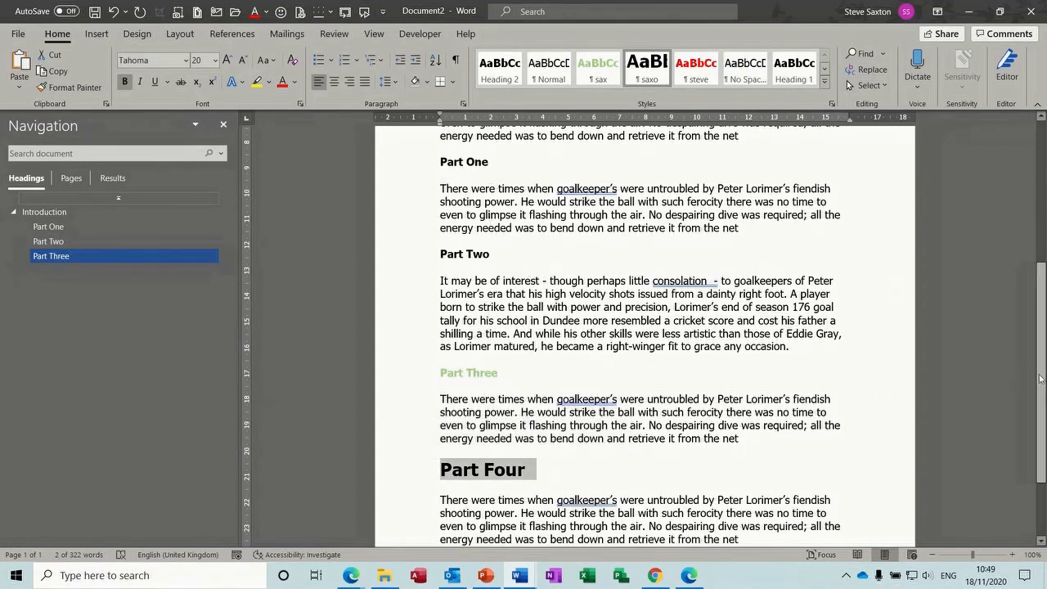
{"action": "scroll", "coordinate": [569, 283], "scroll_direction": "up", "scroll_amount": 5}
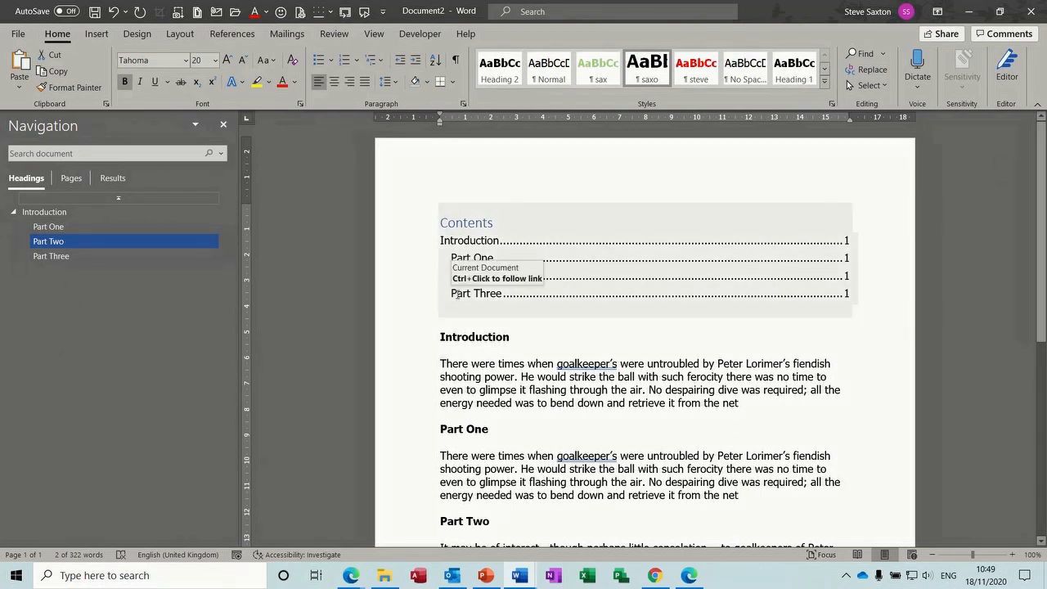
Select the table of contents, put the cursor on its Part Three line, and scroll down
{"action": "left_click", "coordinate": [410, 243]}
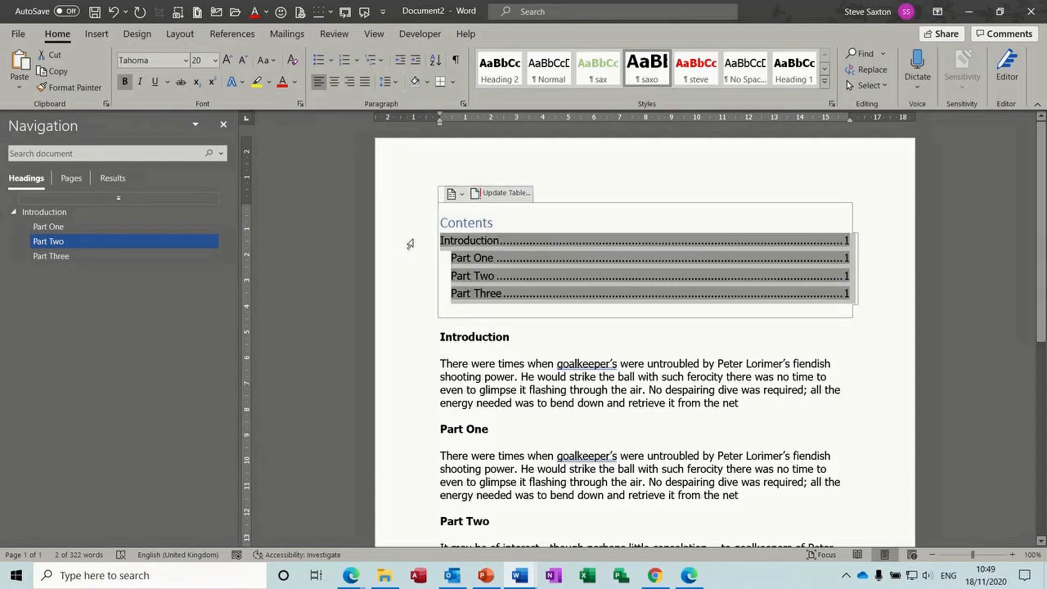
{"action": "left_click", "coordinate": [474, 261]}
{"action": "left_click", "coordinate": [476, 296]}
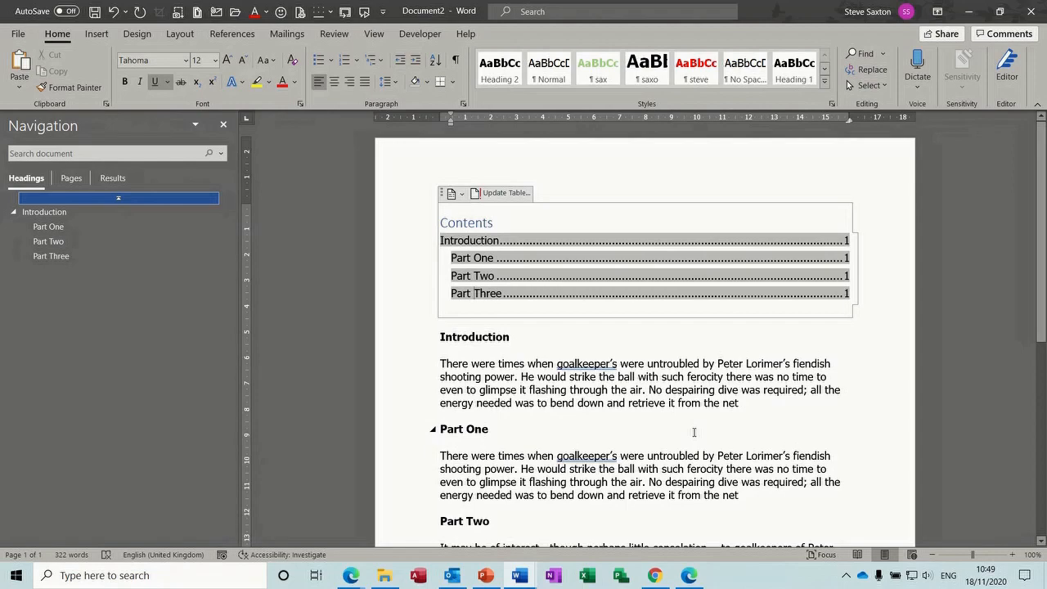
{"action": "mouse_move", "coordinate": [1042, 182]}
{"action": "left_mouse_down"}
{"action": "mouse_move", "coordinate": [1044, 408]}
{"action": "mouse_move", "coordinate": [1044, 200]}
{"action": "left_mouse_up"}
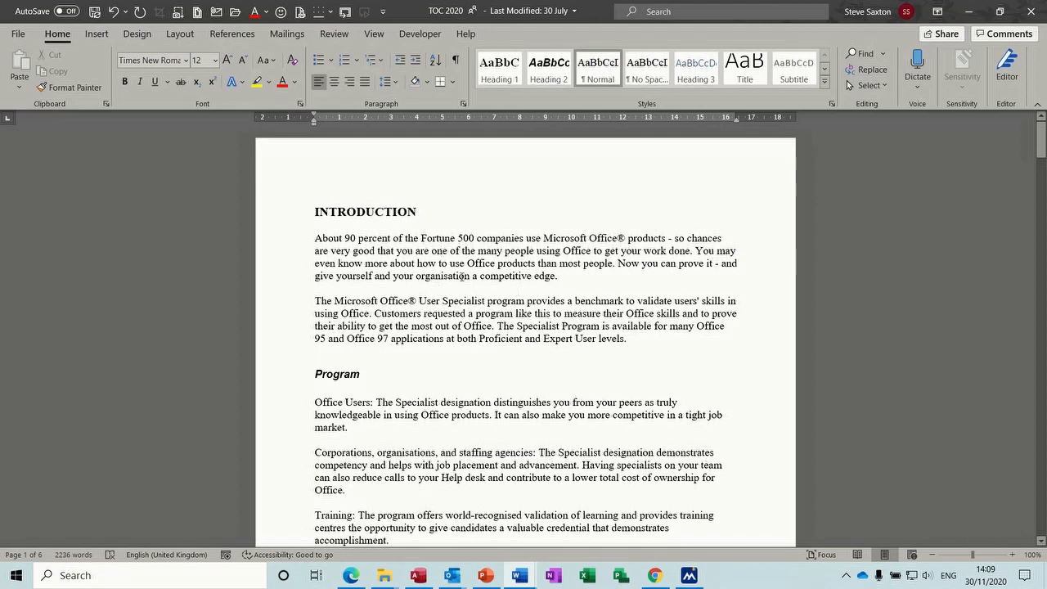
Open the Mark Index Entry dialog from References and move it aside
{"action": "left_click", "coordinate": [232, 34]}
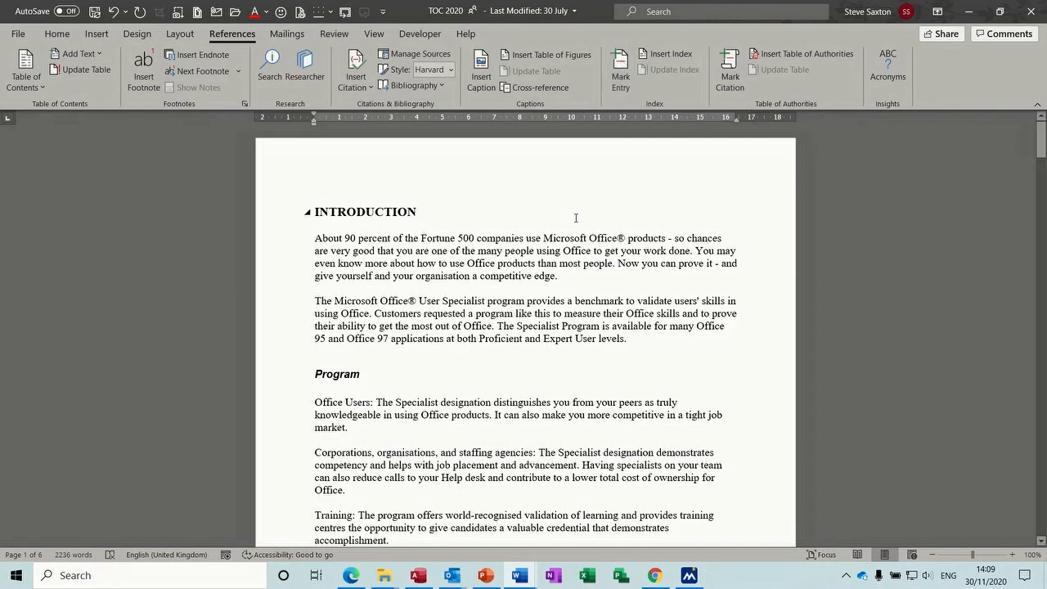
{"action": "left_click", "coordinate": [620, 69]}
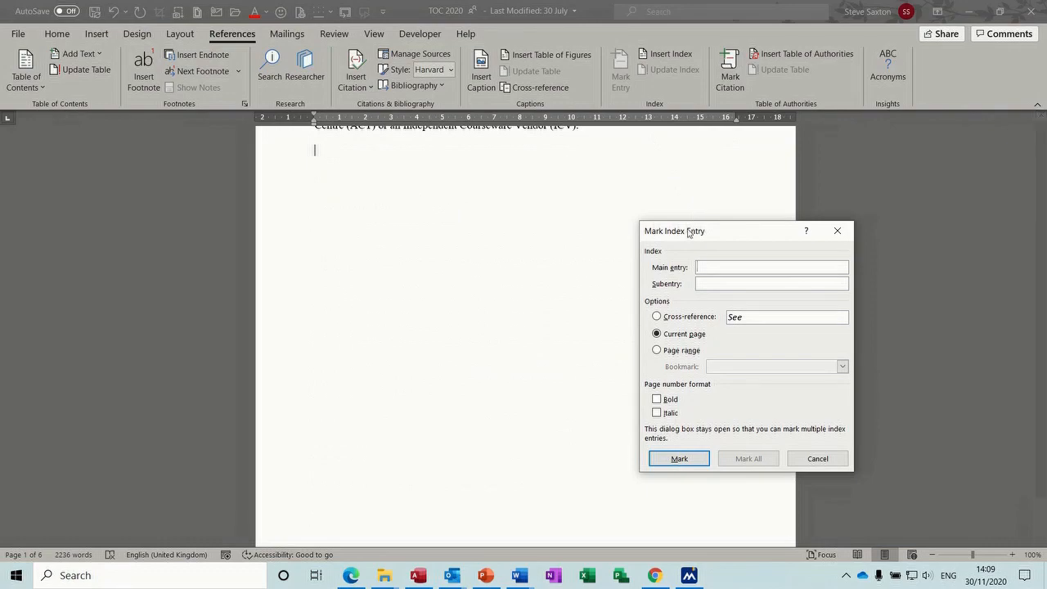
{"action": "left_click_drag", "start_coordinate": [687, 236], "coordinate": [565, 224]}
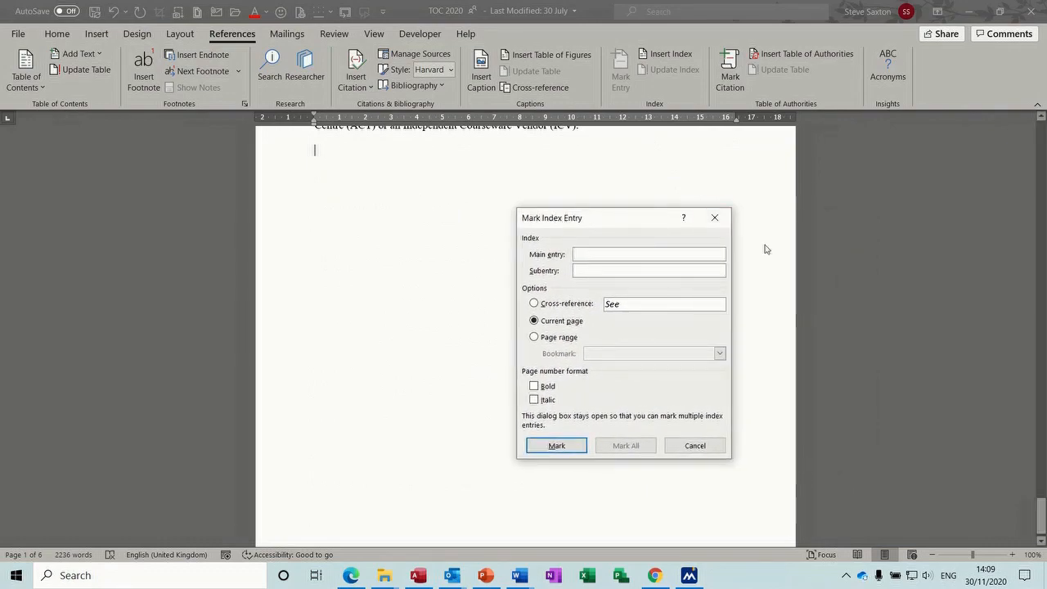
{"action": "left_click_drag", "start_coordinate": [1040, 521], "coordinate": [1043, 123]}
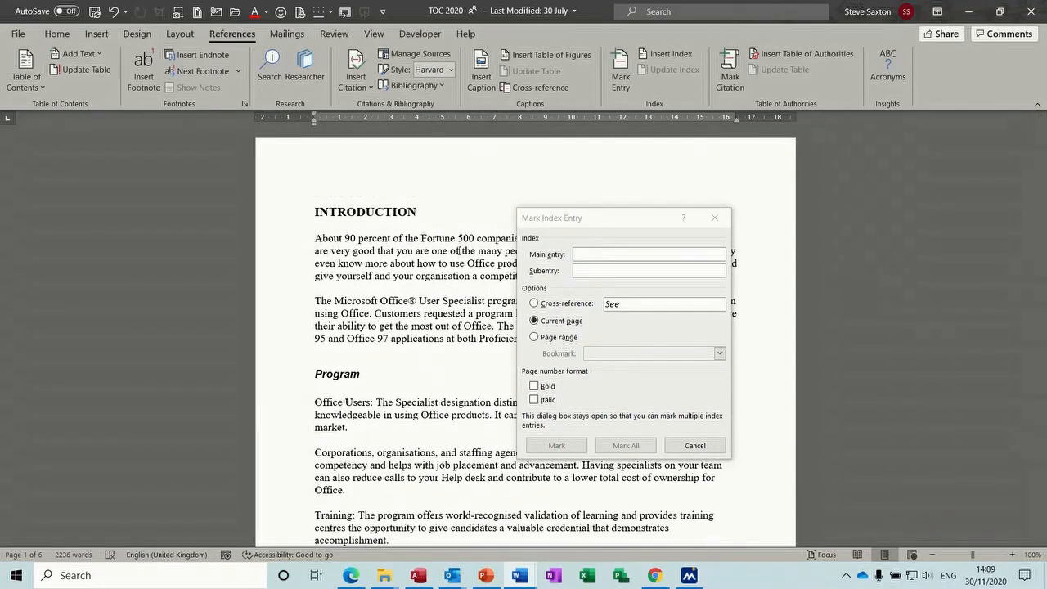
{"action": "left_click", "coordinate": [398, 238]}
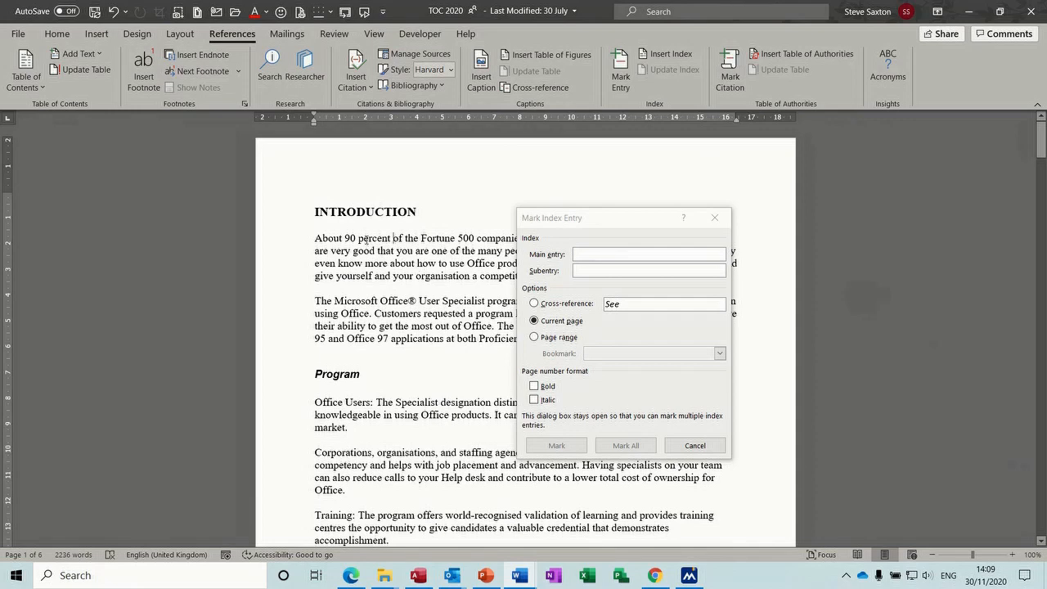
Mark 'percent' and 'program' as main index entries
{"action": "double_click", "coordinate": [368, 239]}
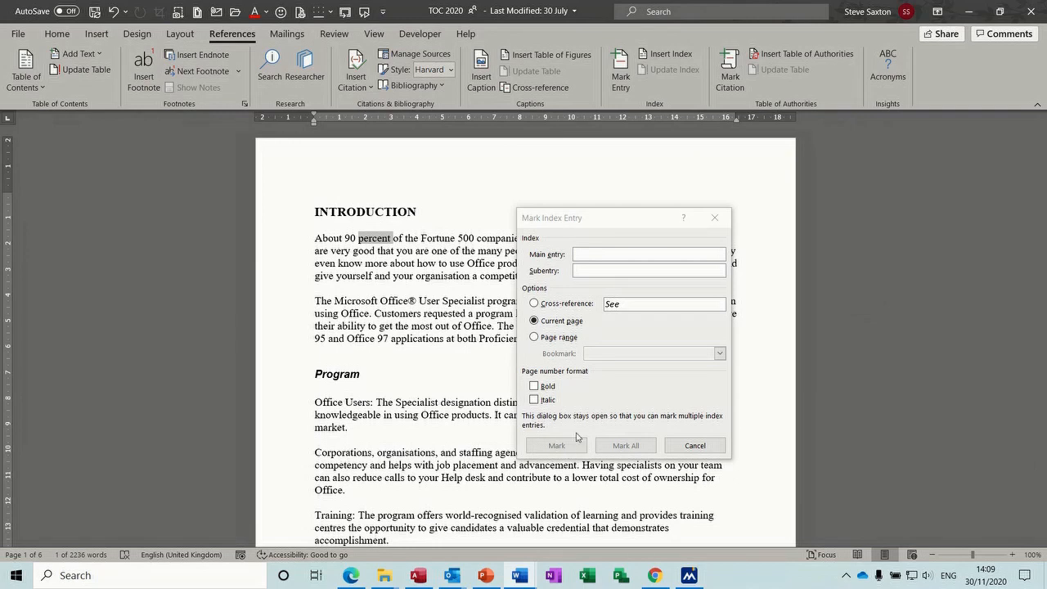
{"action": "mouse_move", "coordinate": [616, 219]}
{"action": "left_mouse_down"}
{"action": "mouse_move", "coordinate": [632, 220]}
{"action": "mouse_move", "coordinate": [590, 221]}
{"action": "mouse_move", "coordinate": [637, 218]}
{"action": "left_mouse_up"}
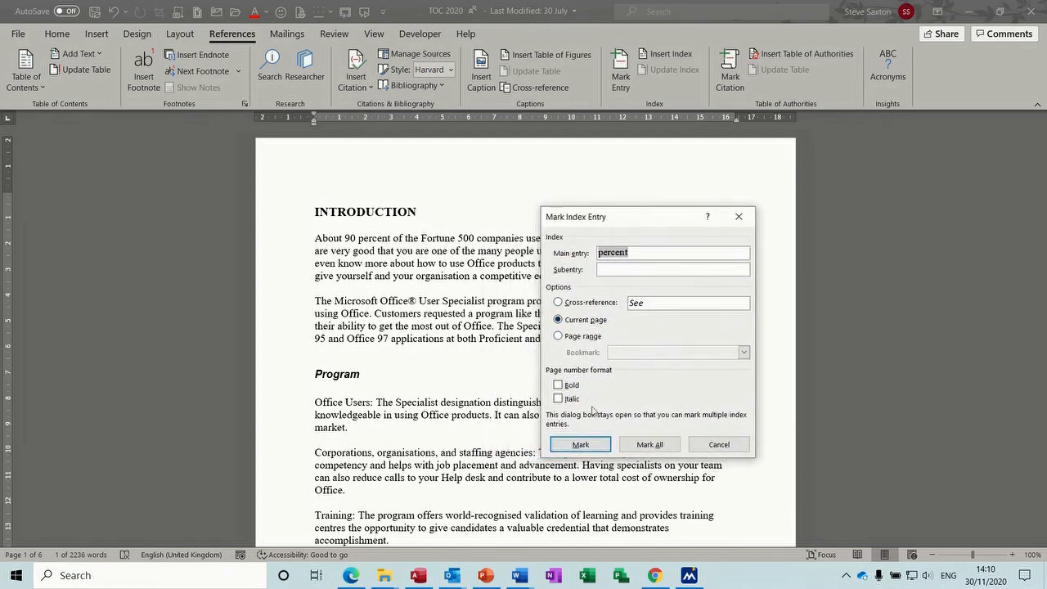
{"action": "left_click", "coordinate": [581, 445]}
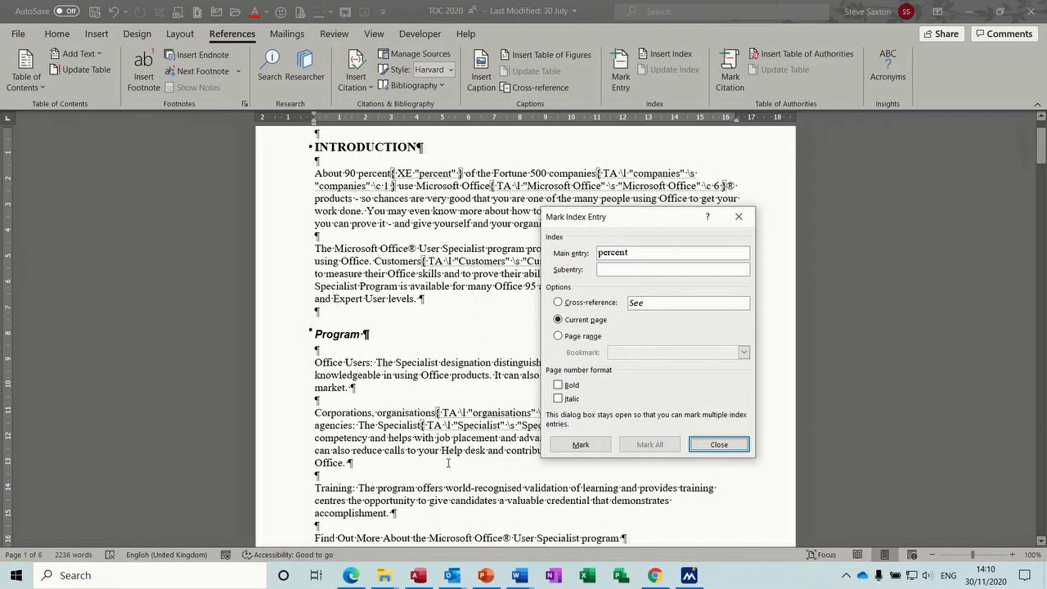
{"action": "double_click", "coordinate": [384, 488]}
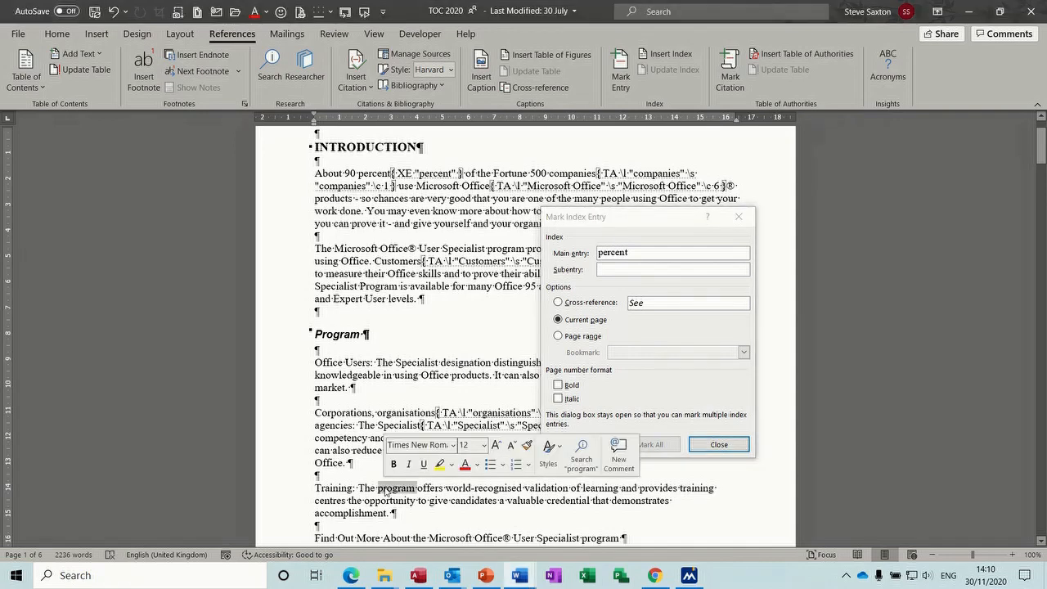
{"action": "left_click", "coordinate": [640, 407]}
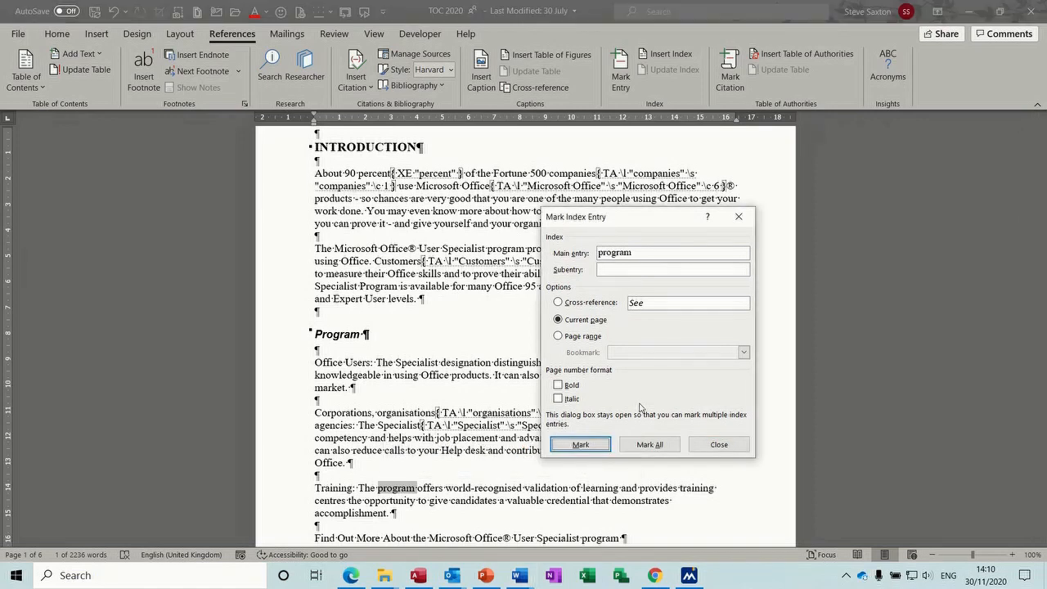
{"action": "left_click", "coordinate": [594, 448]}
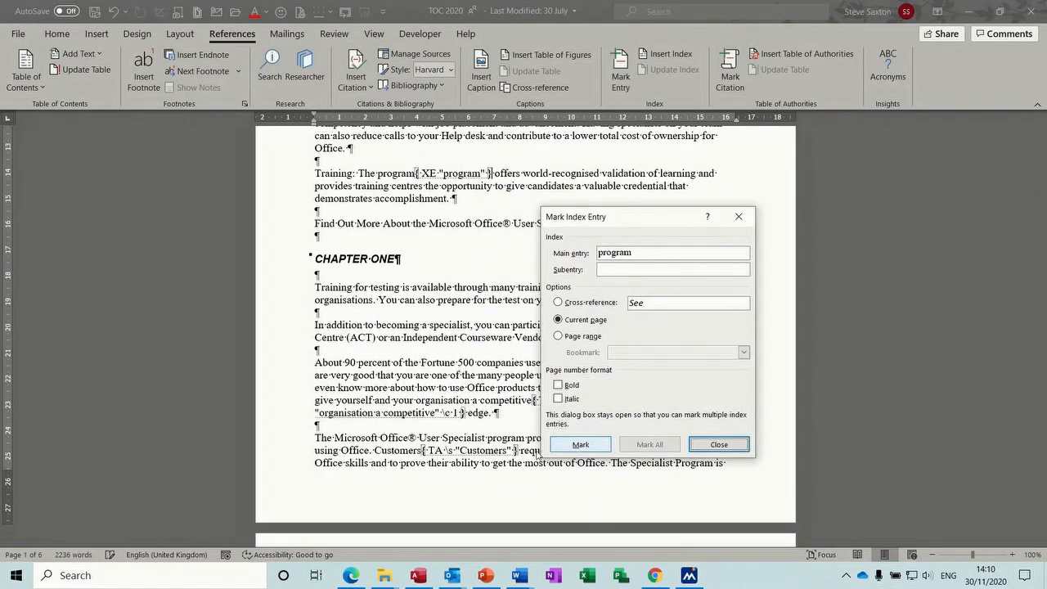
Mark all occurrences of 'Specialist', then mark 'Fortune 500 companies'
{"action": "double_click", "coordinate": [462, 438]}
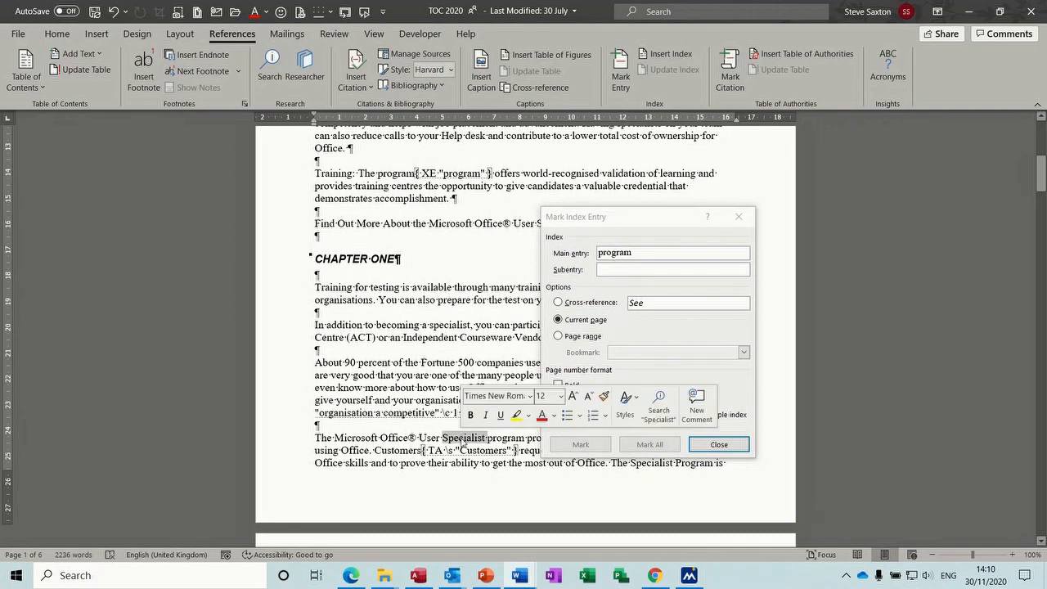
{"action": "left_click", "coordinate": [649, 448]}
{"action": "left_click", "coordinate": [649, 448]}
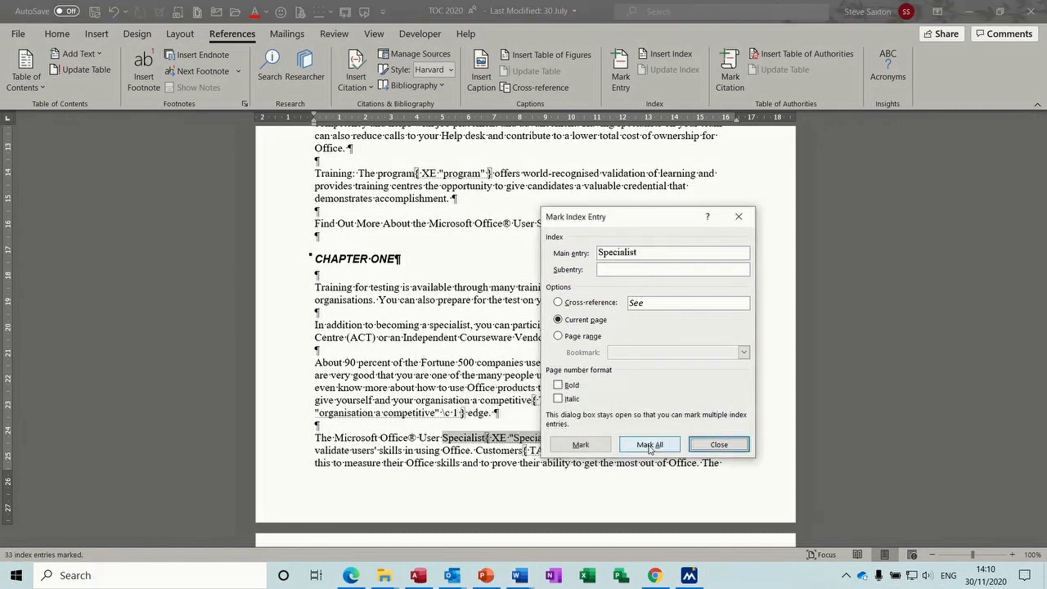
{"action": "left_click", "coordinate": [424, 362]}
{"action": "left_click_drag", "start_coordinate": [424, 362], "coordinate": [513, 366]}
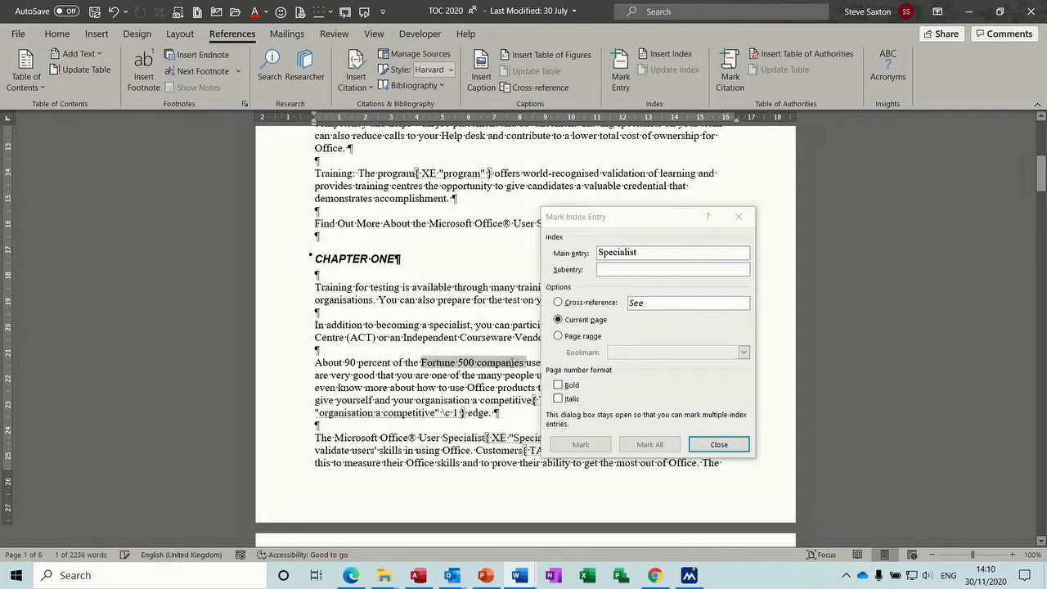
{"action": "left_click", "coordinate": [581, 446]}
{"action": "left_click", "coordinate": [581, 446]}
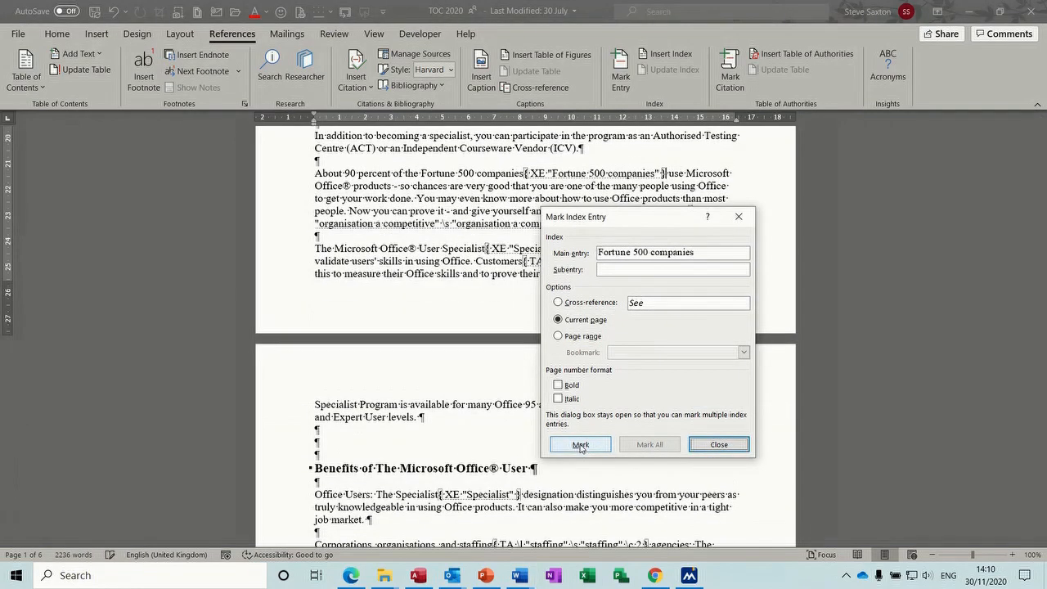
{"action": "left_click_drag", "start_coordinate": [1042, 193], "coordinate": [1040, 284]}
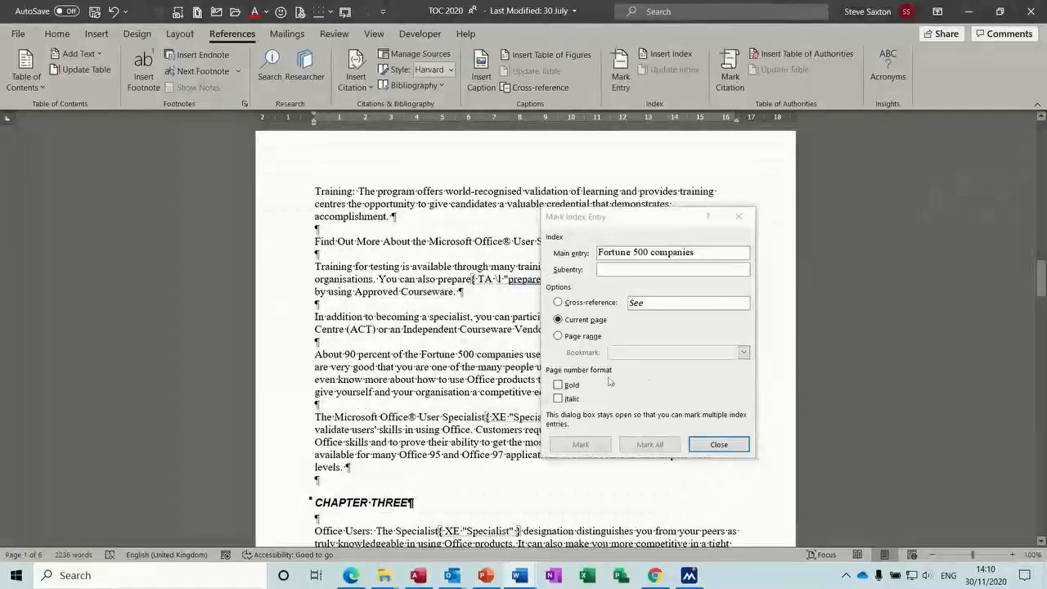
Mark 'Office' with the subentry 'Not 2007', and load 'candidates' as an entry
{"action": "double_click", "coordinate": [464, 429]}
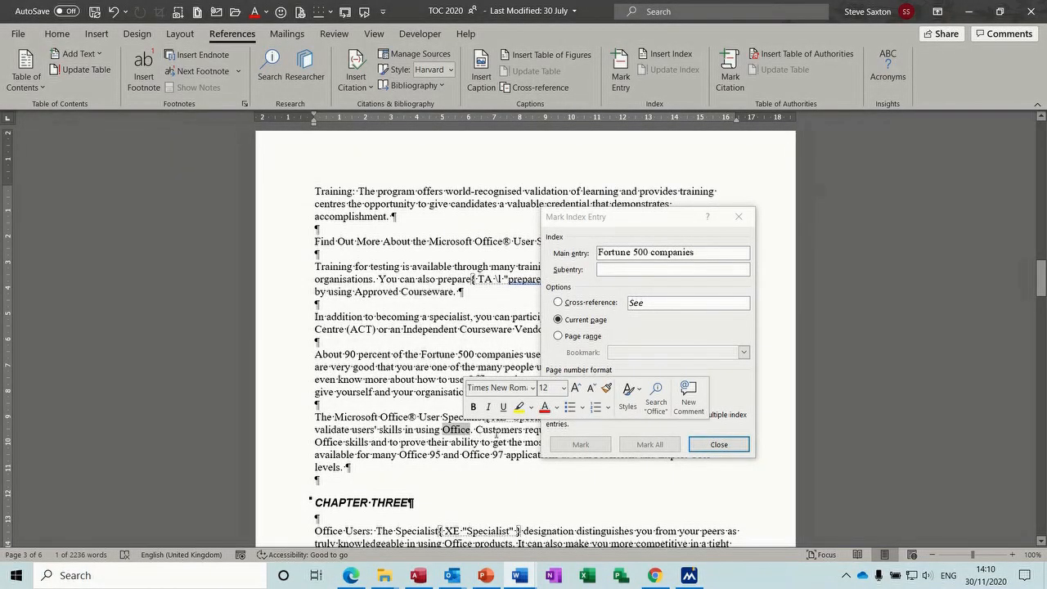
{"action": "left_click", "coordinate": [561, 448]}
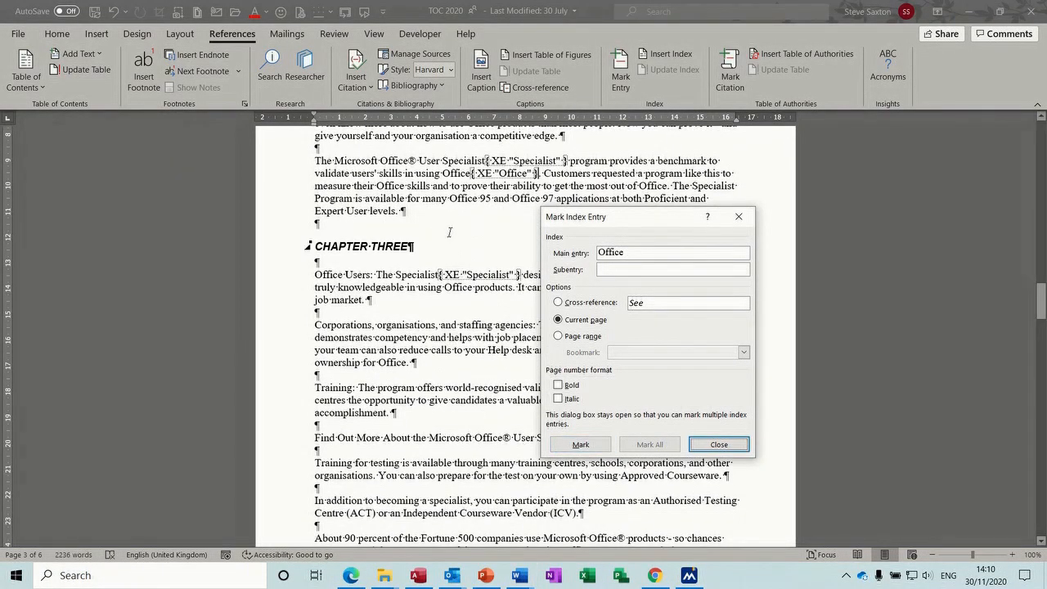
{"action": "left_click", "coordinate": [621, 267]}
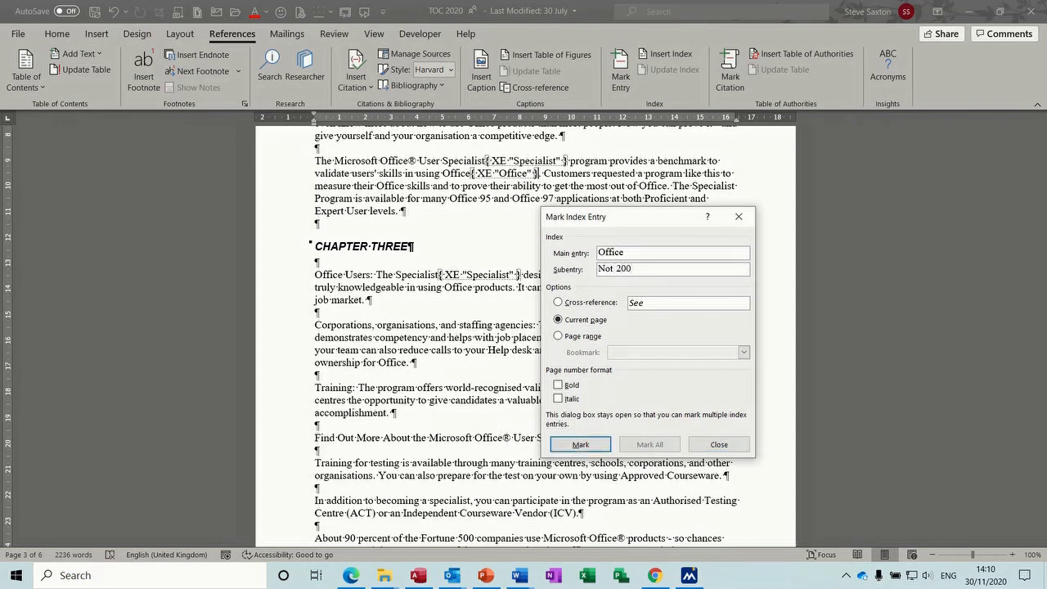
{"action": "left_click", "coordinate": [595, 443]}
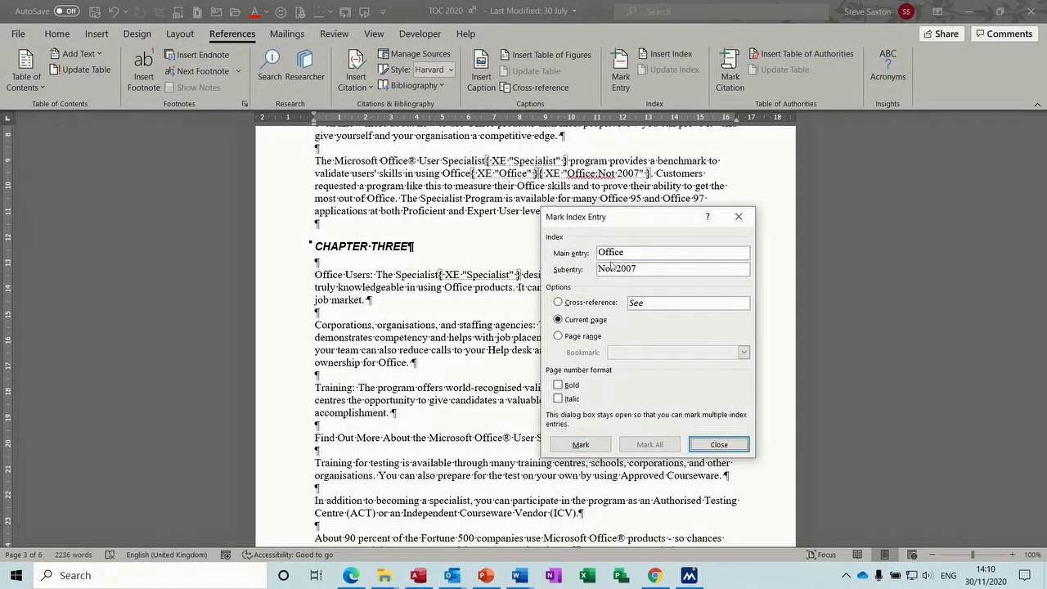
{"action": "double_click", "coordinate": [470, 400]}
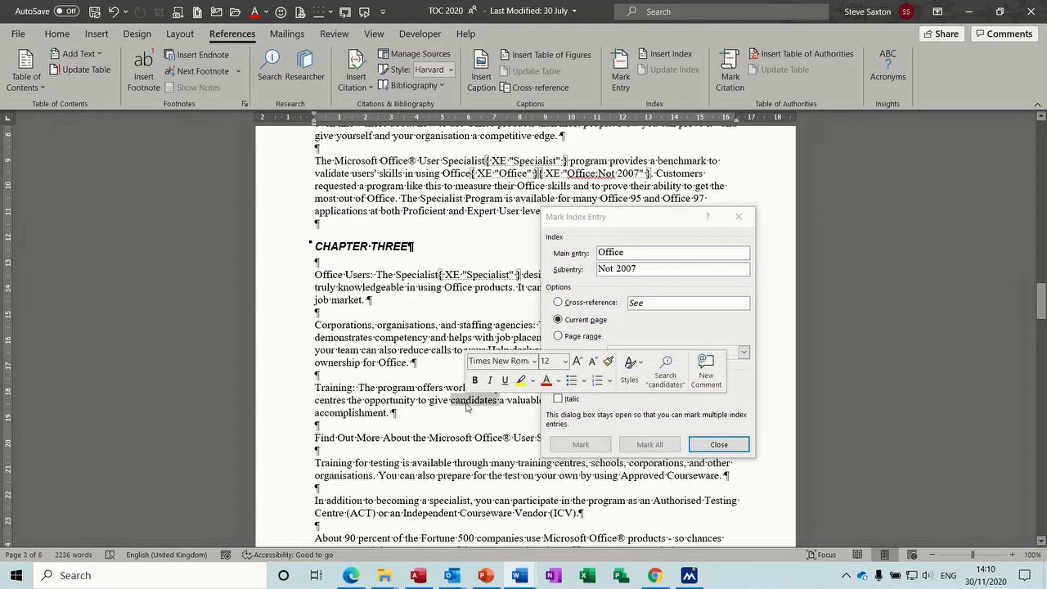
{"action": "left_click", "coordinate": [564, 444]}
Mark 'candidates', 'Customers' and 'knowledgeable' as index entries
{"action": "left_click", "coordinate": [564, 444]}
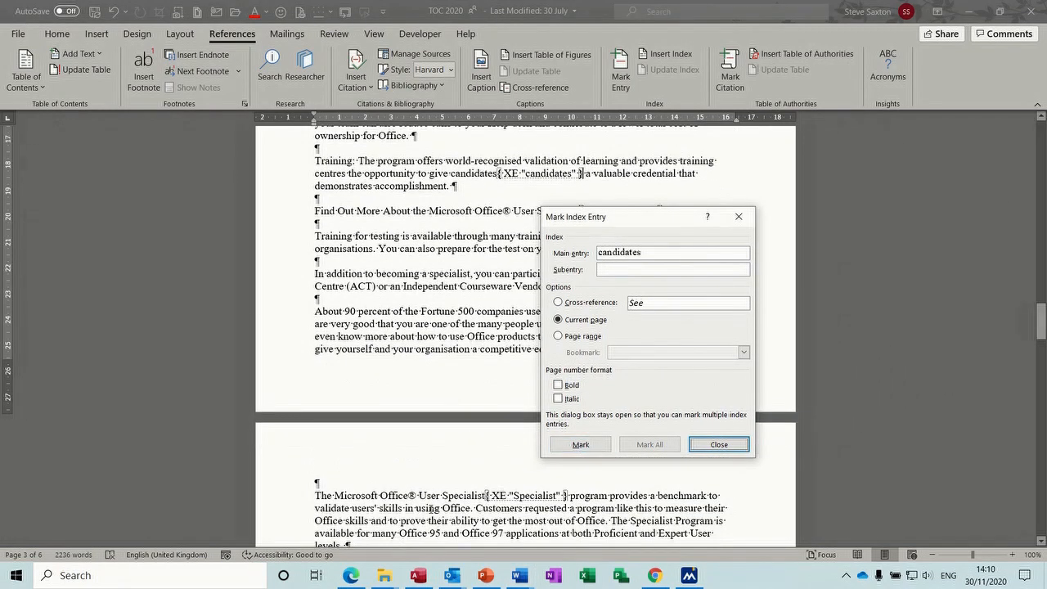
{"action": "double_click", "coordinate": [495, 508]}
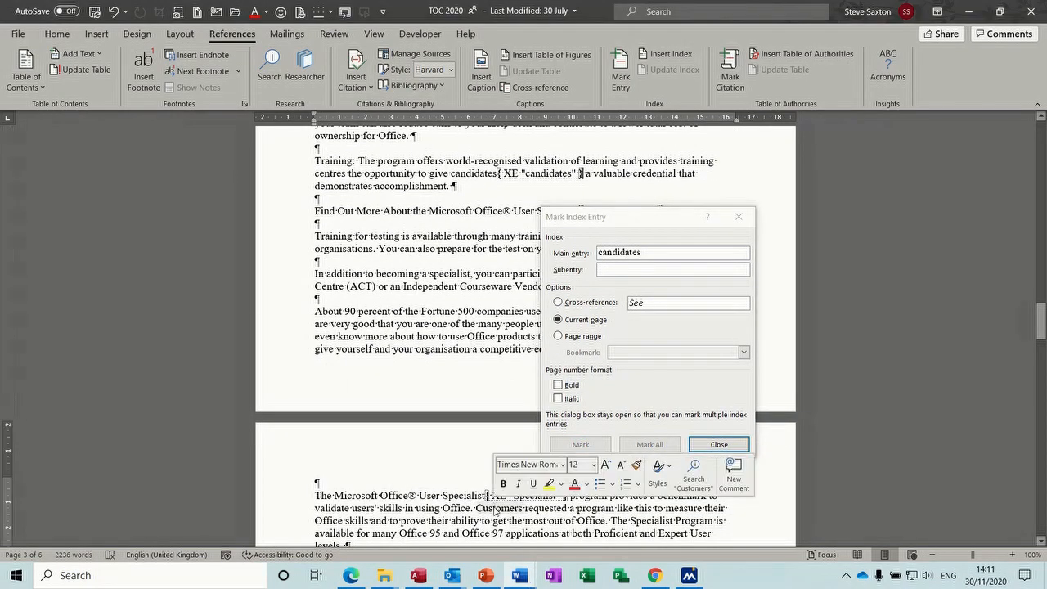
{"action": "left_click", "coordinate": [574, 444]}
{"action": "left_click", "coordinate": [574, 444]}
{"action": "left_click_drag", "start_coordinate": [1042, 343], "coordinate": [1040, 384]}
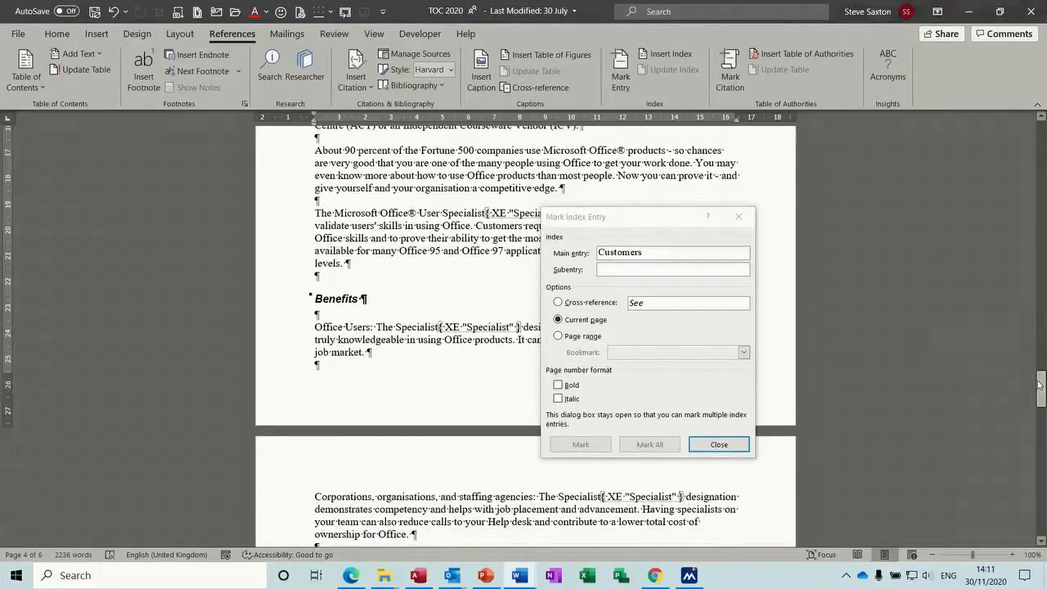
{"action": "double_click", "coordinate": [357, 343]}
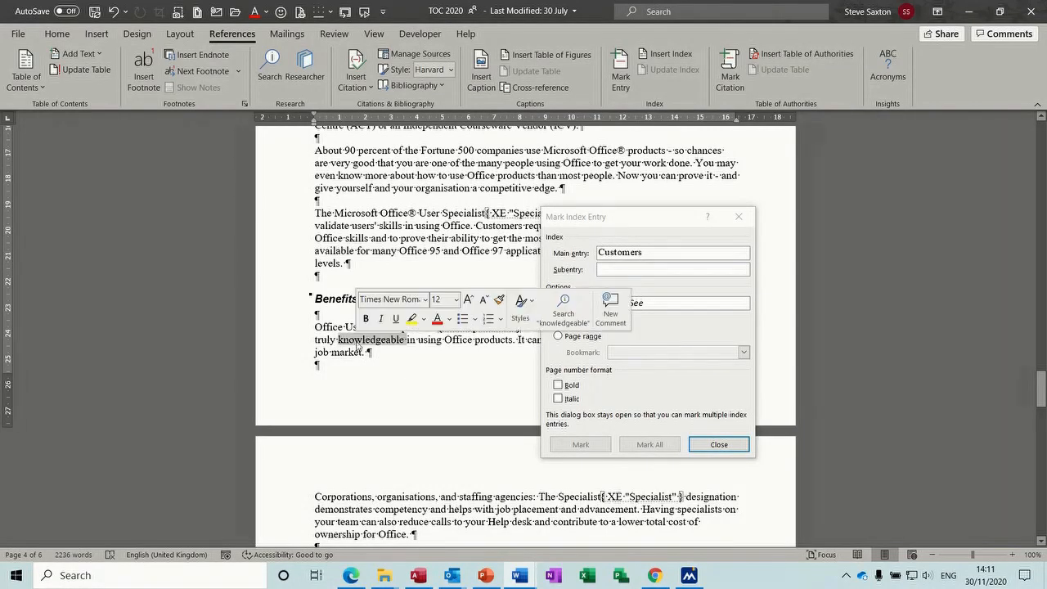
{"action": "left_click", "coordinate": [580, 444]}
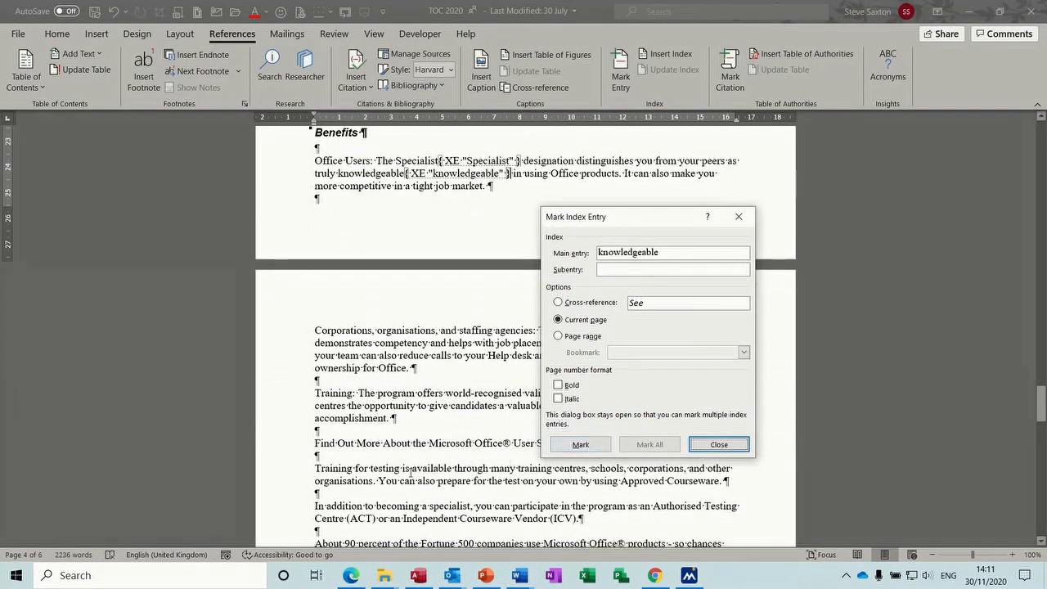
Mark 'available', 'organisations' and 'Fortune' as index entries
{"action": "double_click", "coordinate": [413, 468]}
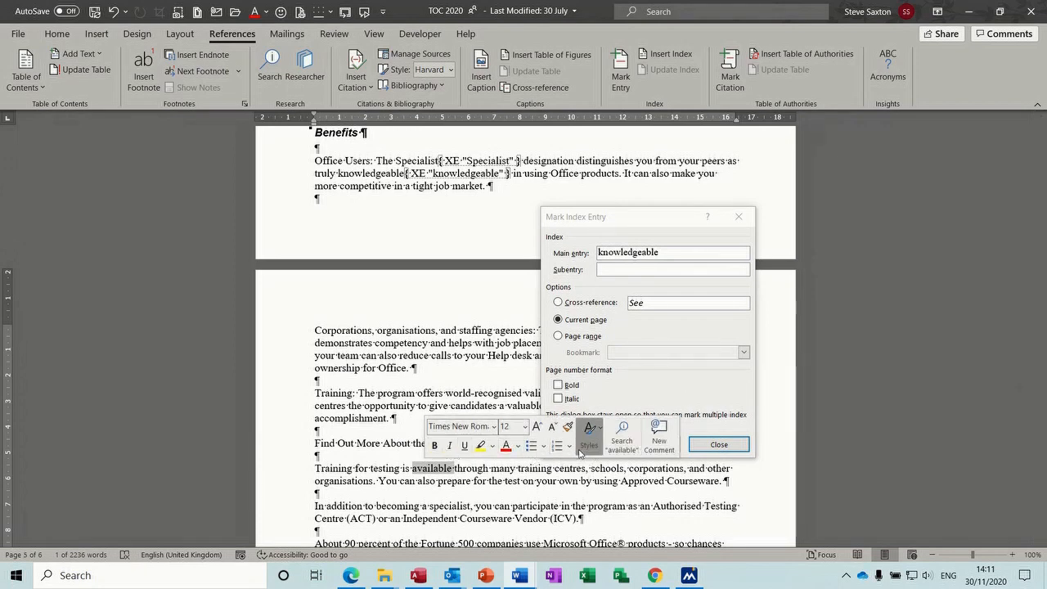
{"action": "left_click_drag", "start_coordinate": [605, 231], "coordinate": [711, 192]}
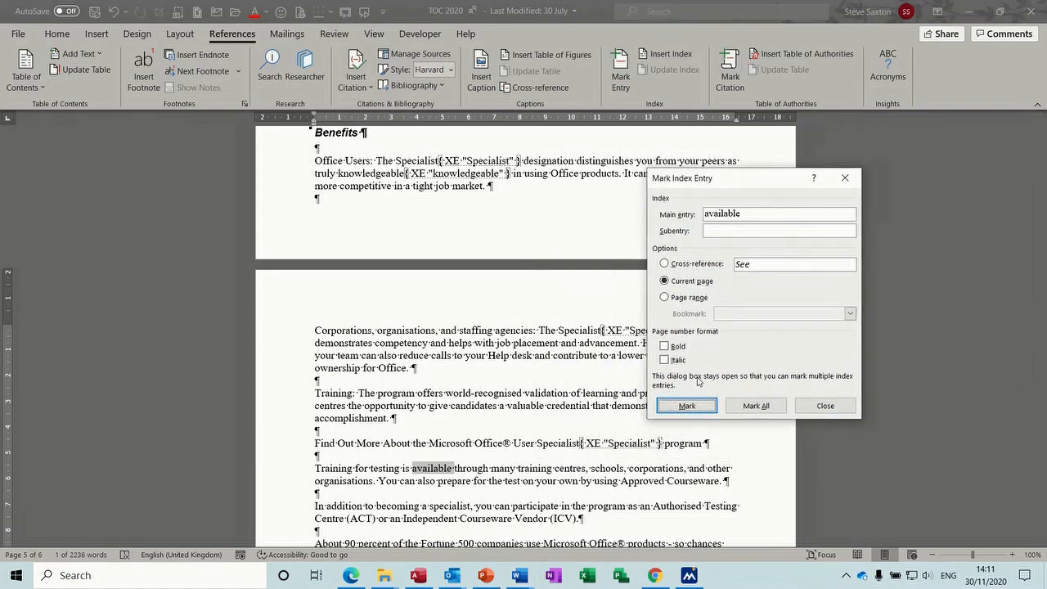
{"action": "left_click", "coordinate": [686, 406]}
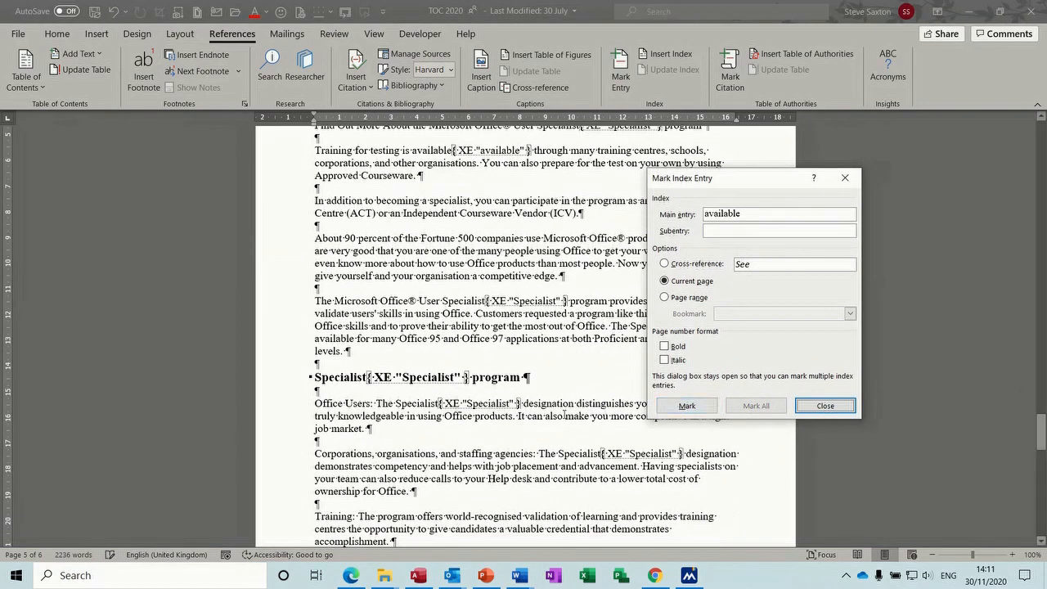
{"action": "double_click", "coordinate": [406, 456]}
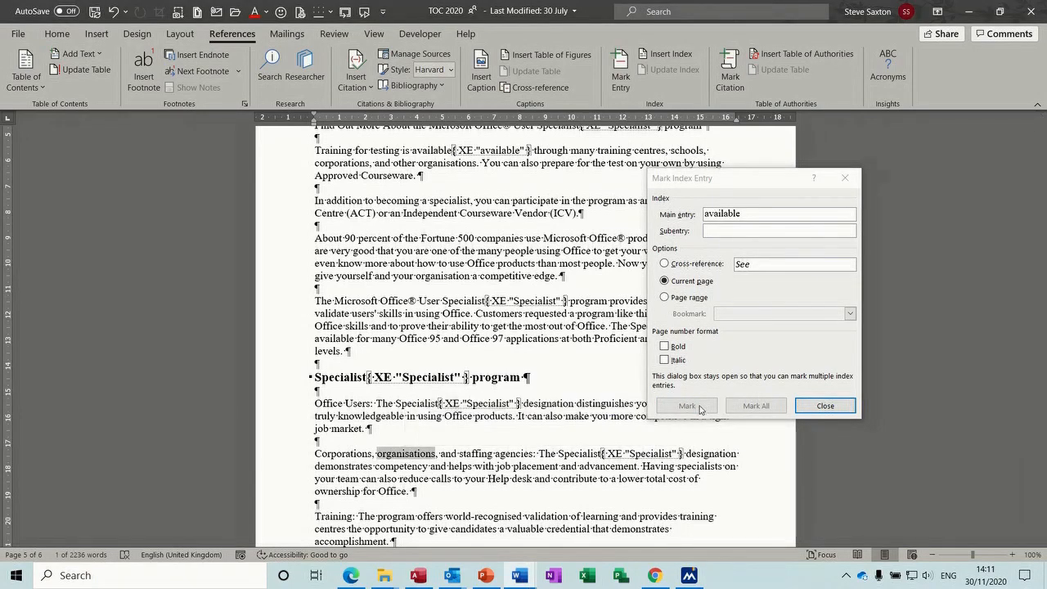
{"action": "left_click", "coordinate": [686, 406]}
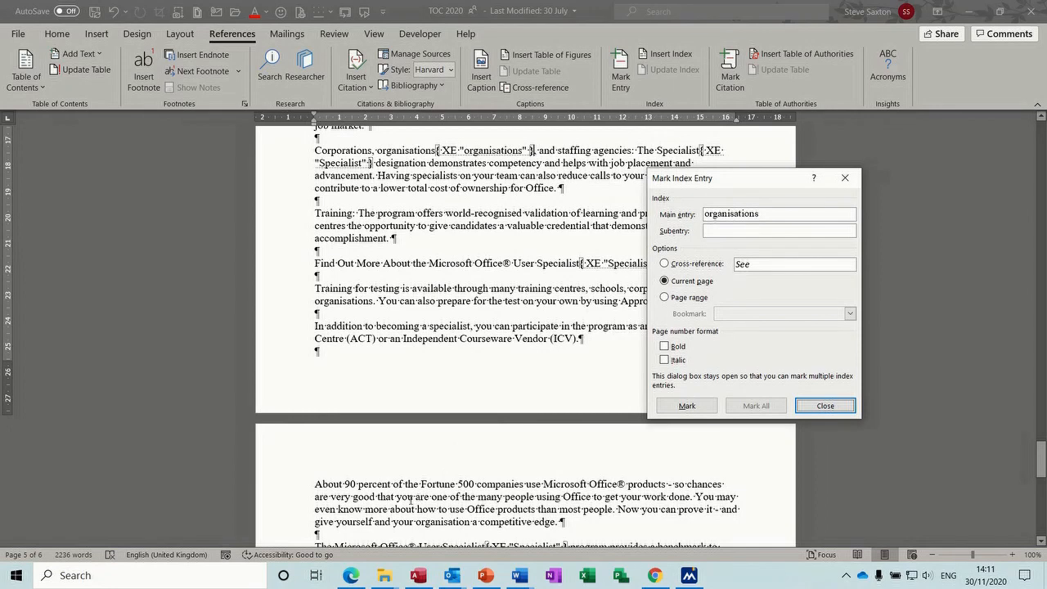
{"action": "double_click", "coordinate": [427, 486]}
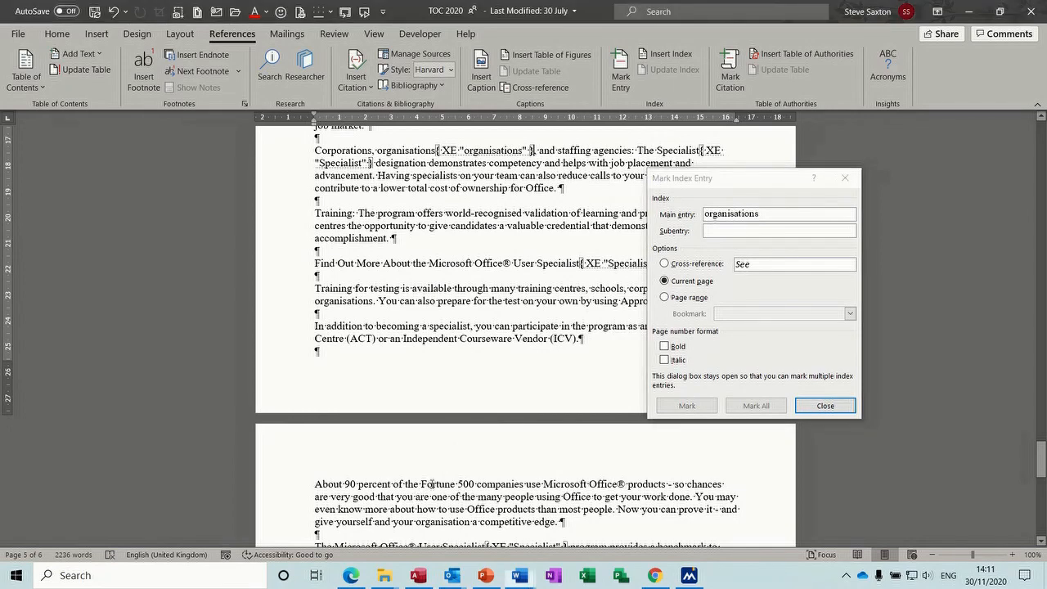
{"action": "left_click", "coordinate": [687, 404]}
{"action": "left_click", "coordinate": [687, 404]}
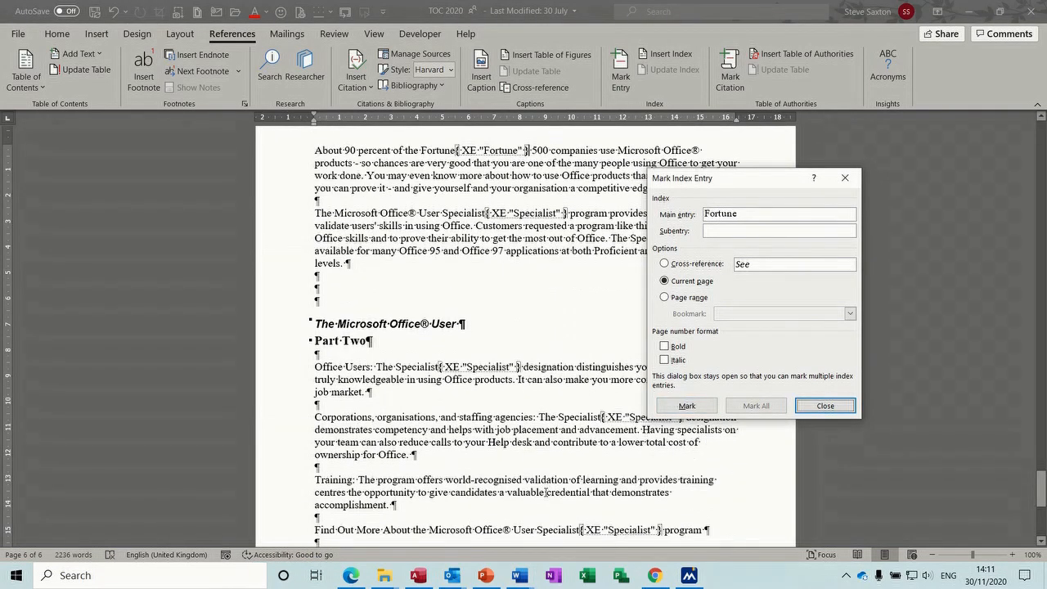
Mark 'credential' as an index entry and close the Mark Index Entry dialog
{"action": "double_click", "coordinate": [564, 493]}
{"action": "left_click", "coordinate": [687, 405]}
{"action": "left_click", "coordinate": [687, 405]}
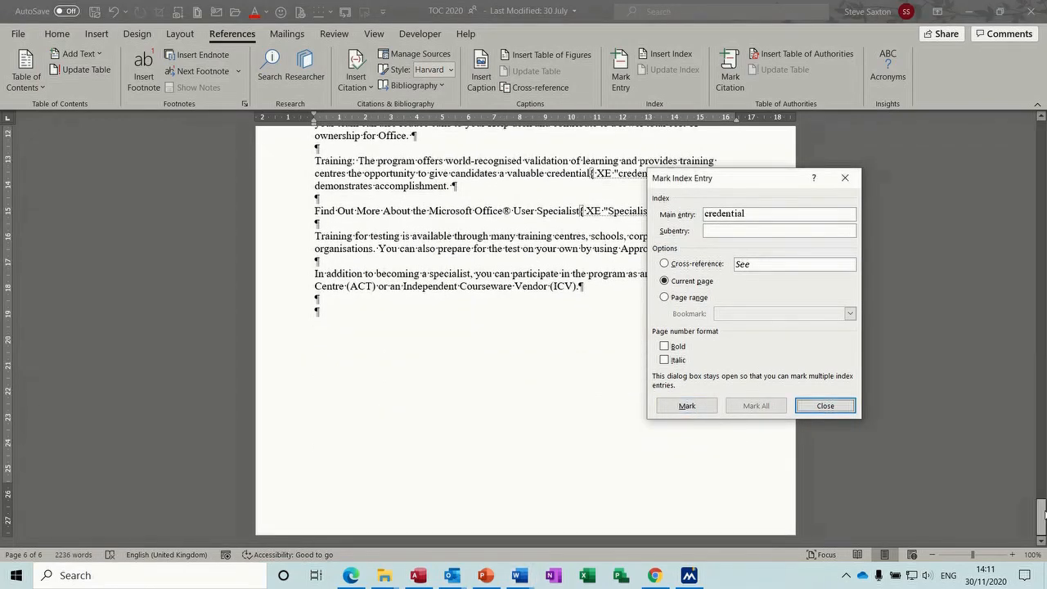
{"action": "left_click", "coordinate": [1044, 512]}
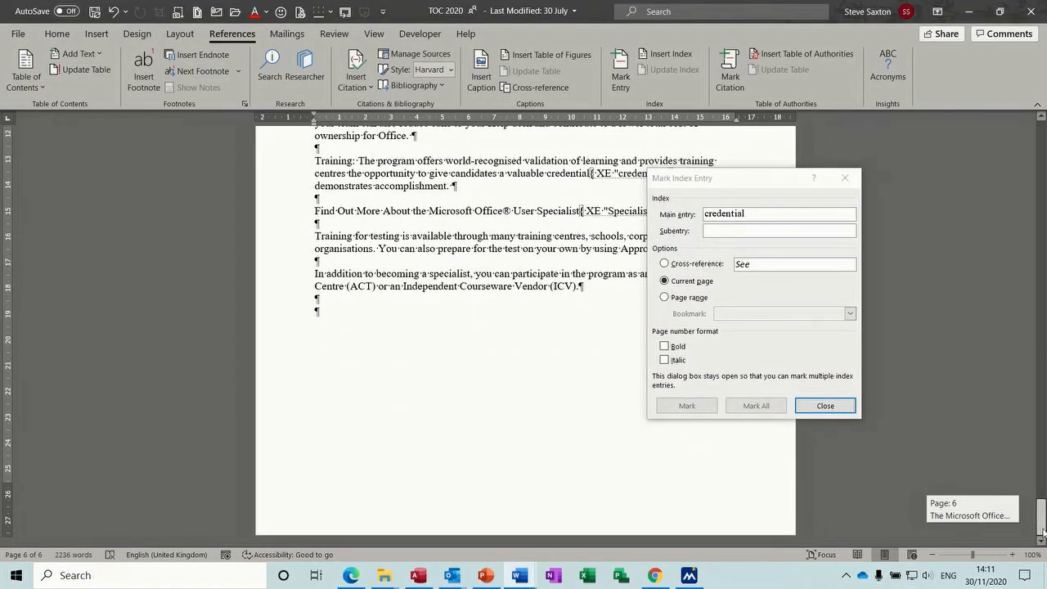
{"action": "left_click", "coordinate": [825, 406]}
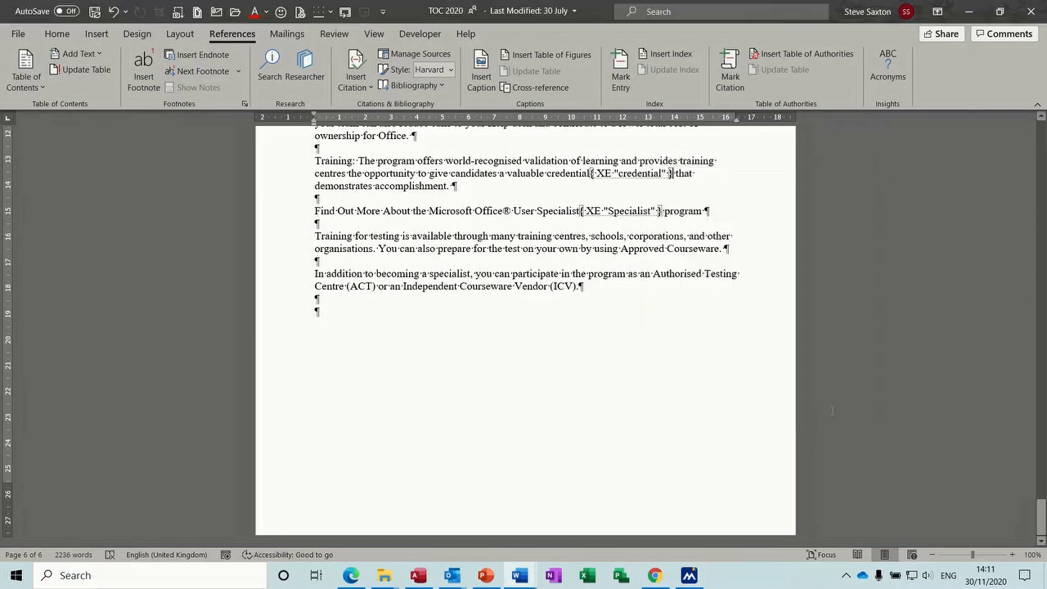
Type an 'Index' heading on the last line and start a new line below it
{"action": "left_click", "coordinate": [334, 318]}
{"action": "type", "text": "Index"}
{"action": "key", "text": "Return"}
Insert a two-column index in Formal format, after previewing Classic, Fancy, Modern and Bulleted
{"action": "left_click", "coordinate": [670, 56]}
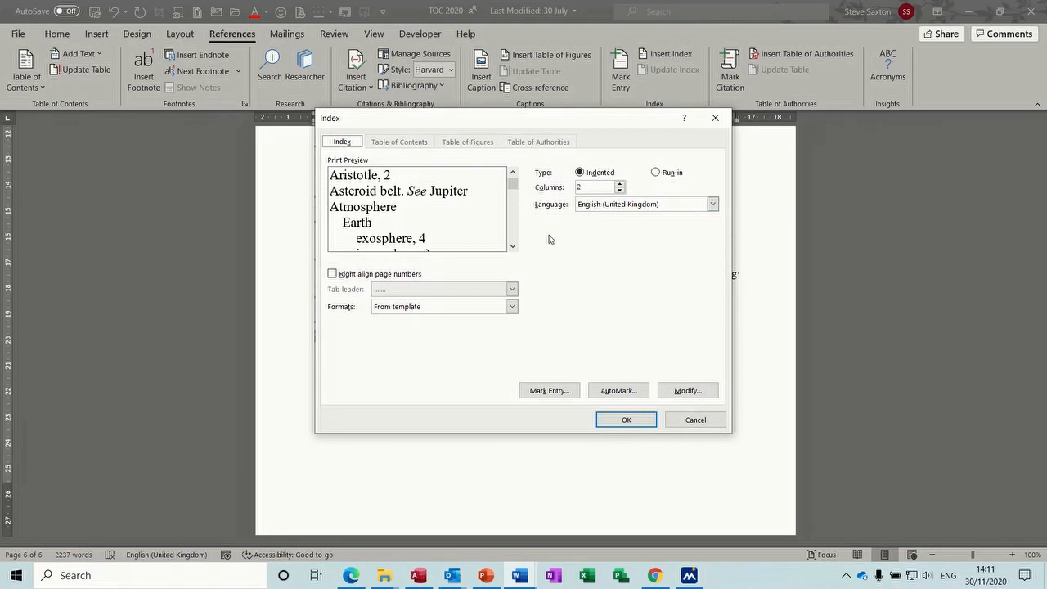
{"action": "left_click", "coordinate": [512, 307]}
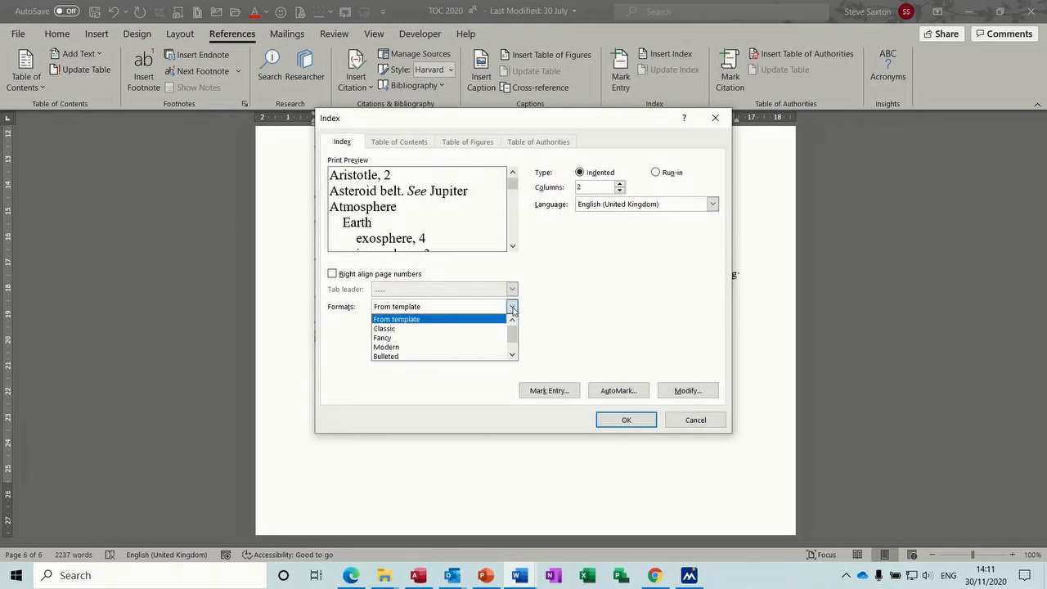
{"action": "left_click", "coordinate": [443, 329]}
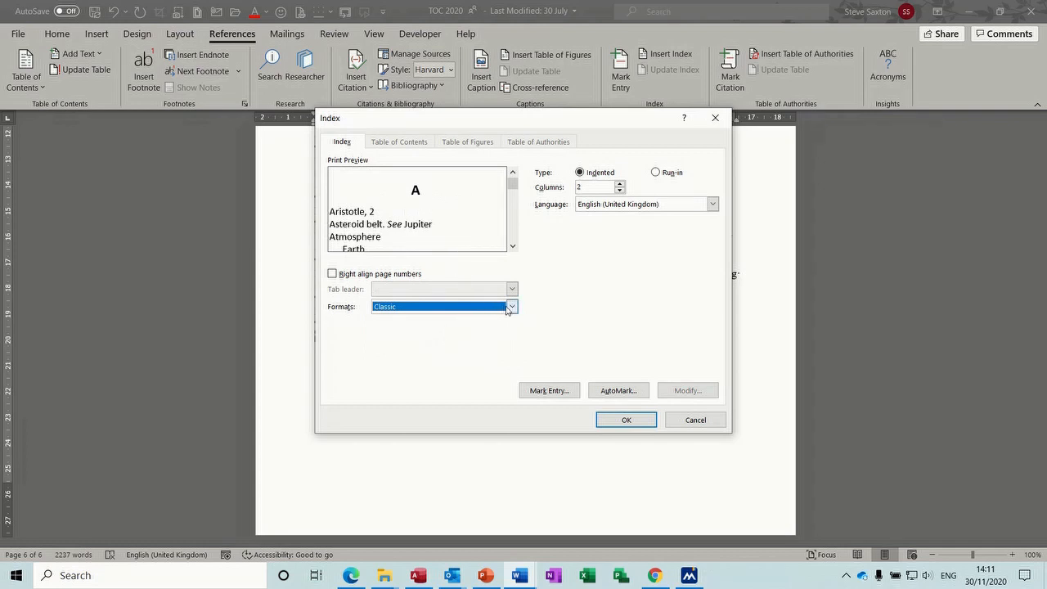
{"action": "left_click", "coordinate": [502, 307]}
{"action": "left_click", "coordinate": [473, 338]}
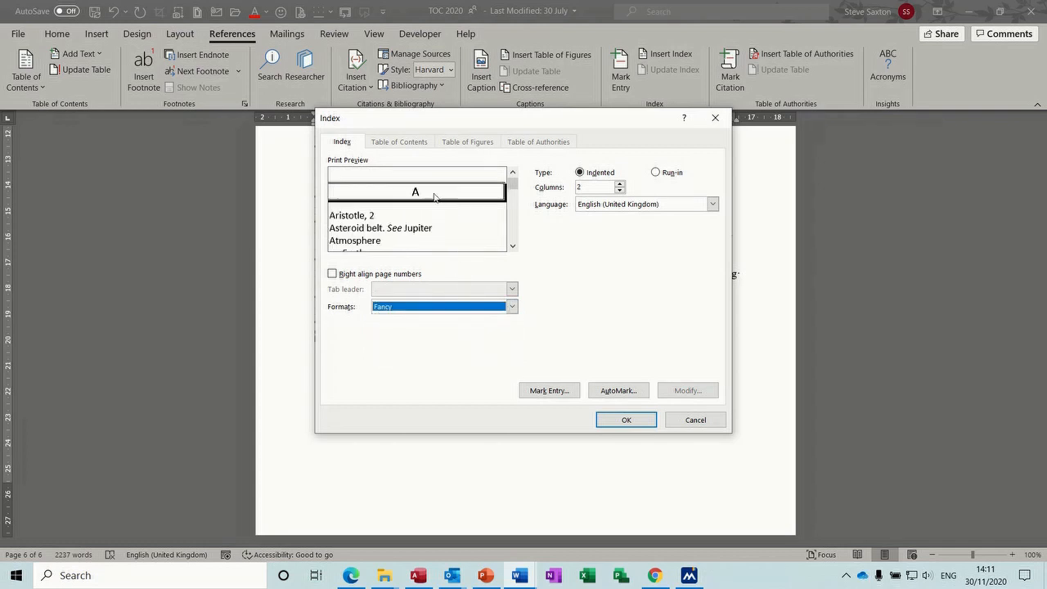
{"action": "left_click", "coordinate": [512, 306]}
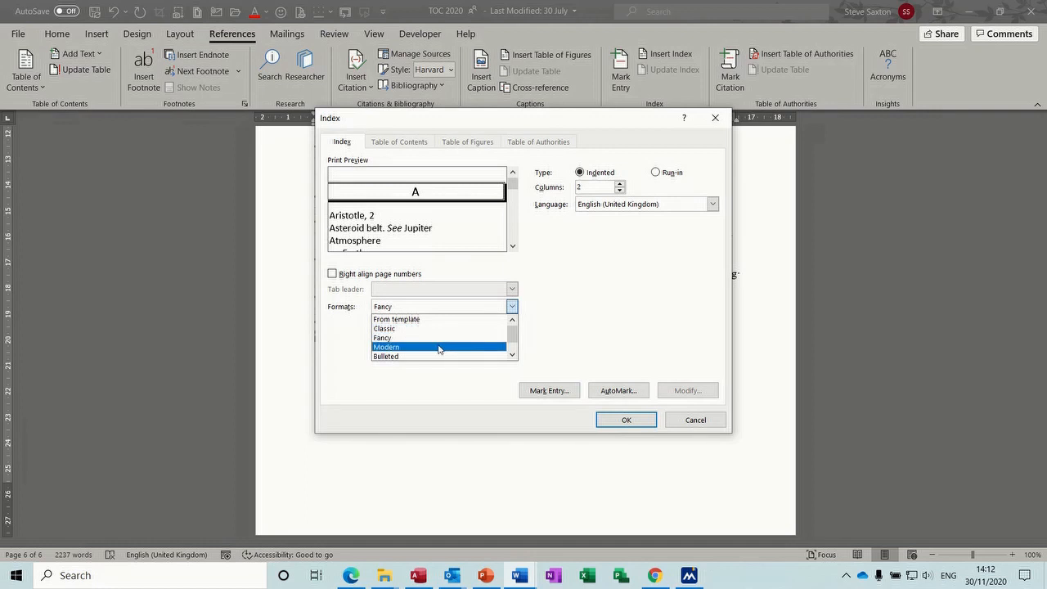
{"action": "left_click", "coordinate": [439, 348]}
{"action": "left_click", "coordinate": [512, 309]}
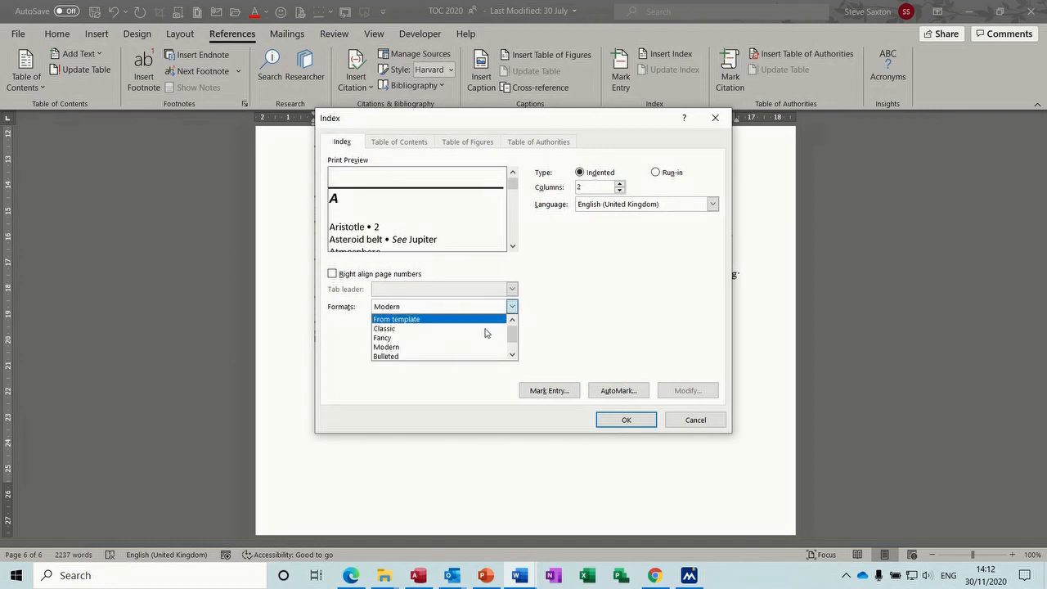
{"action": "left_click", "coordinate": [458, 356]}
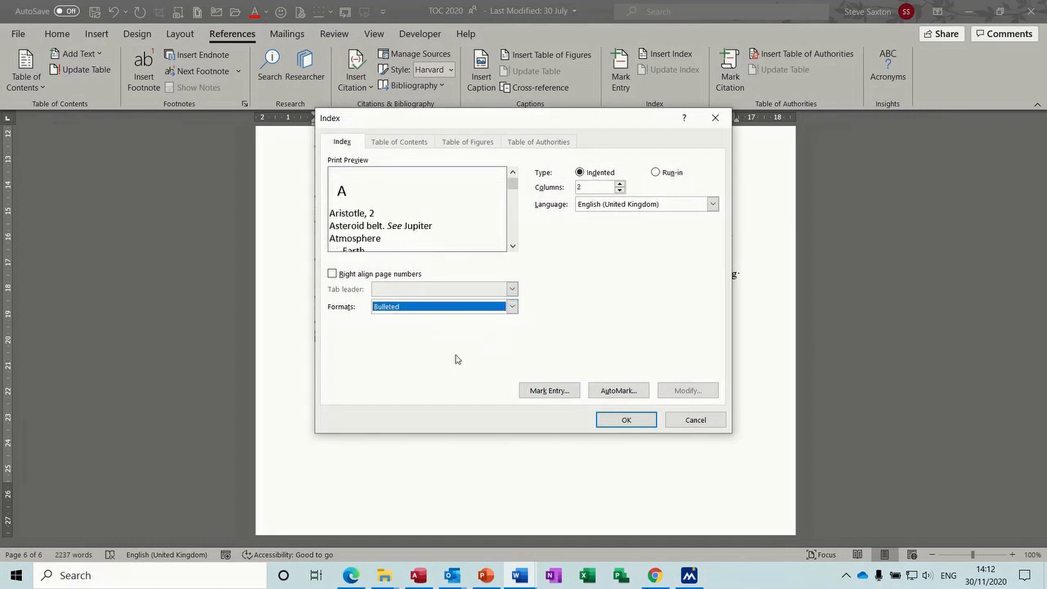
{"action": "left_click", "coordinate": [515, 308]}
{"action": "left_click", "coordinate": [511, 356]}
{"action": "left_click", "coordinate": [511, 357]}
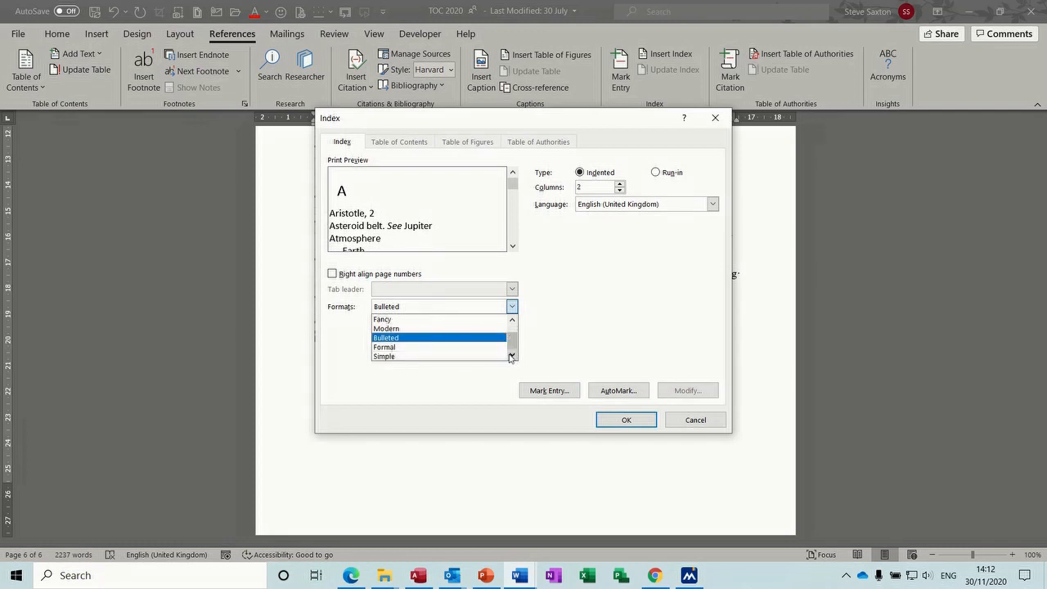
{"action": "left_click", "coordinate": [446, 347]}
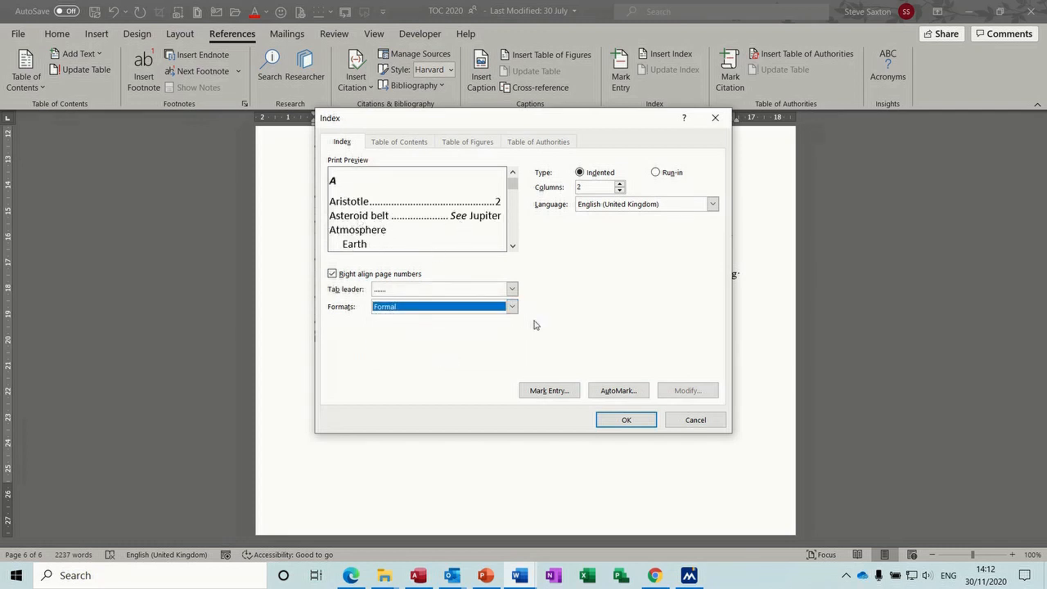
{"action": "left_click", "coordinate": [626, 420]}
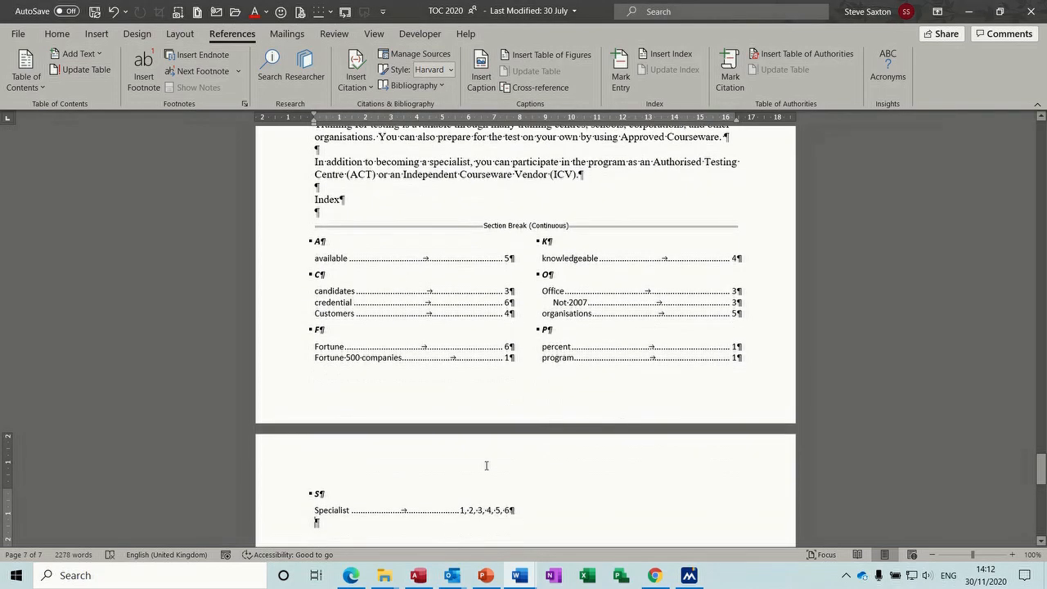
Move the Index heading onto its own page and hide formatting marks
{"action": "left_click", "coordinate": [312, 199]}
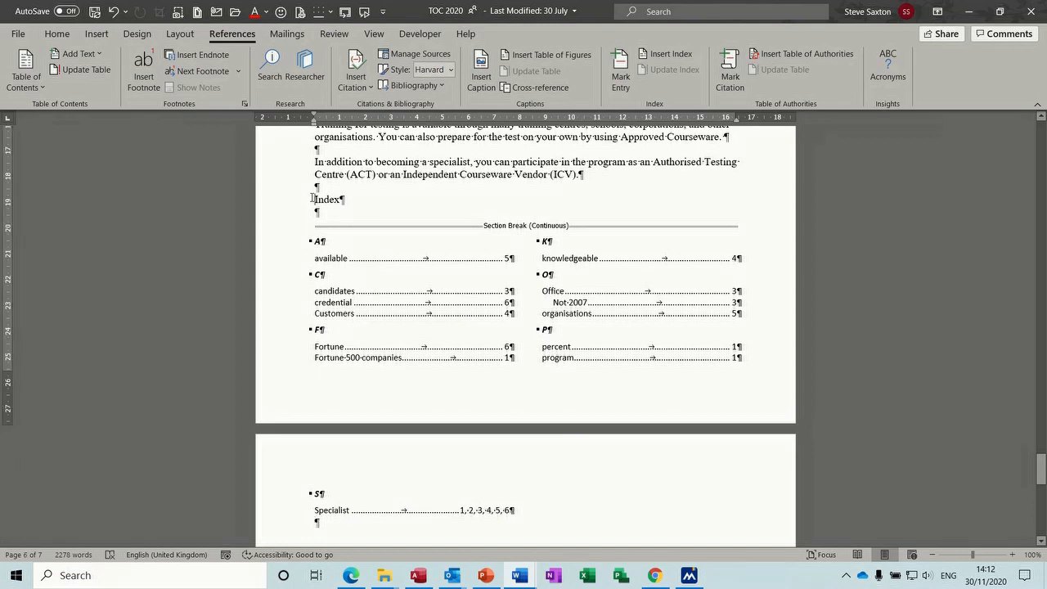
{"action": "key", "text": "ctrl+Return"}
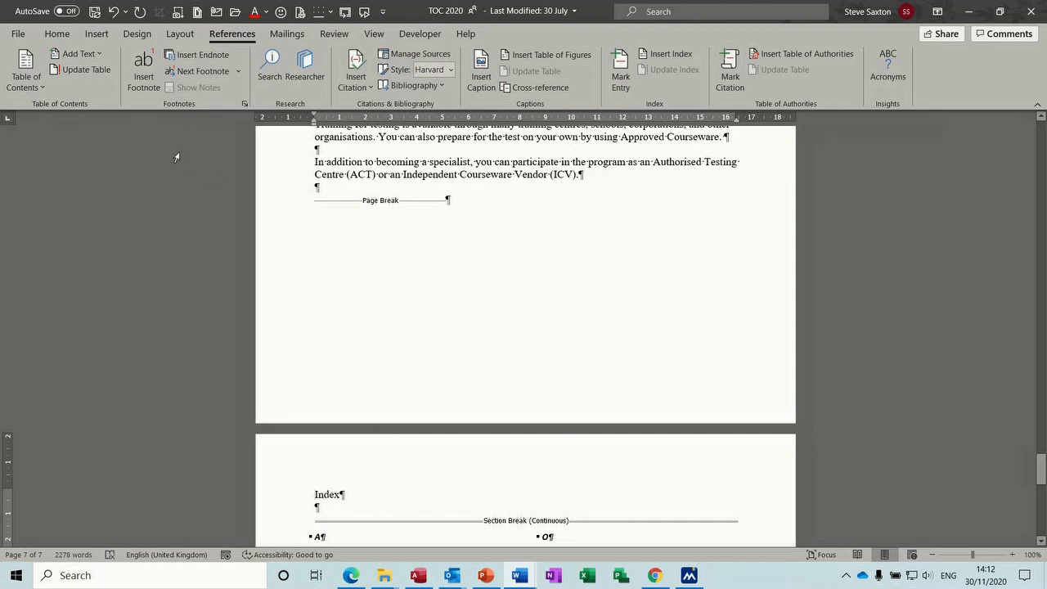
{"action": "left_click", "coordinate": [58, 33]}
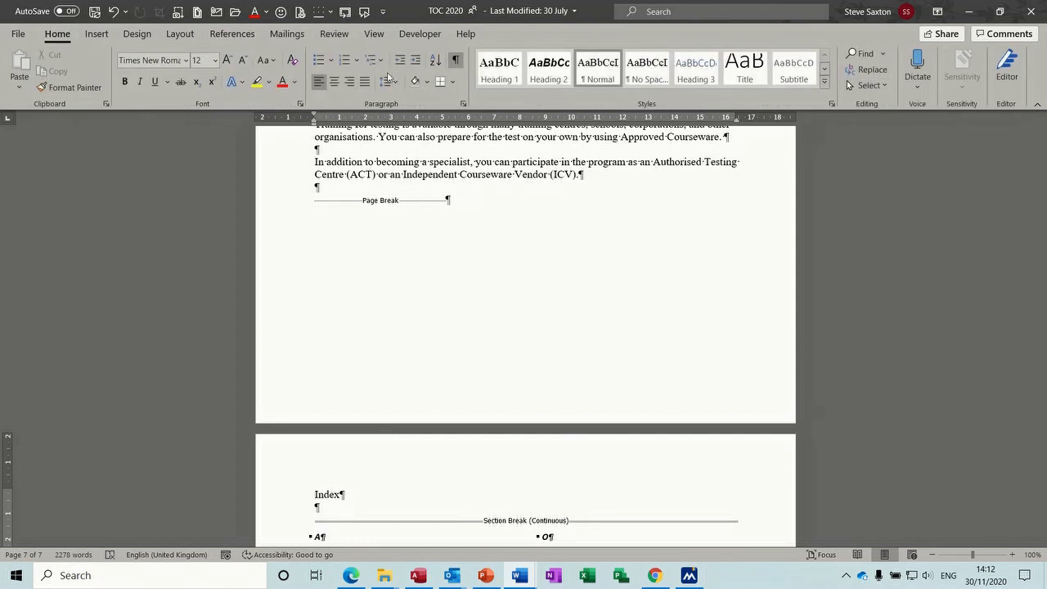
{"action": "left_click", "coordinate": [455, 60]}
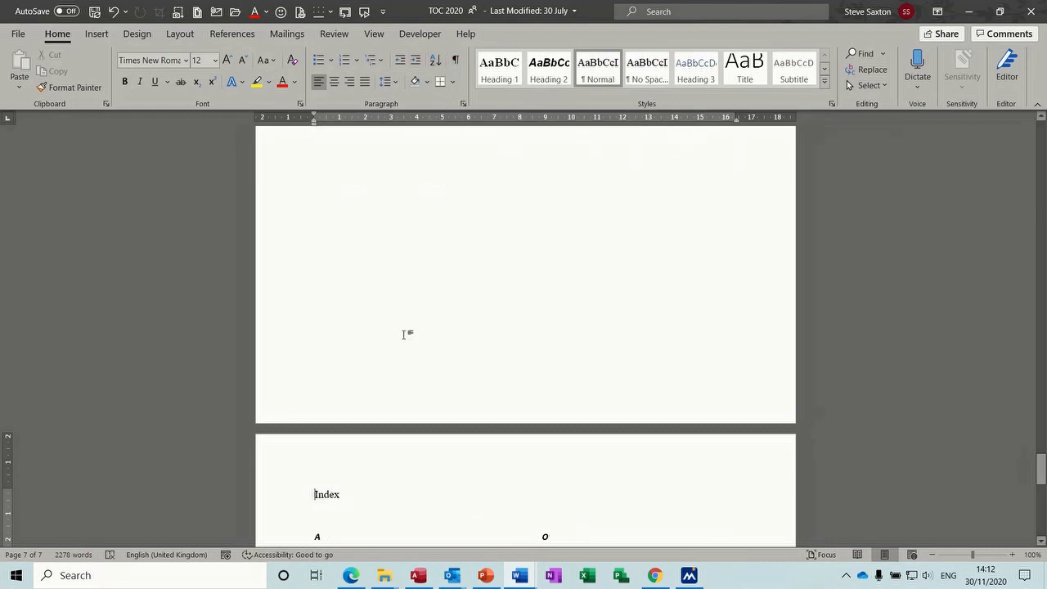
Start the Program section on a new page
{"action": "left_click_drag", "start_coordinate": [1041, 462], "coordinate": [1041, 490]}
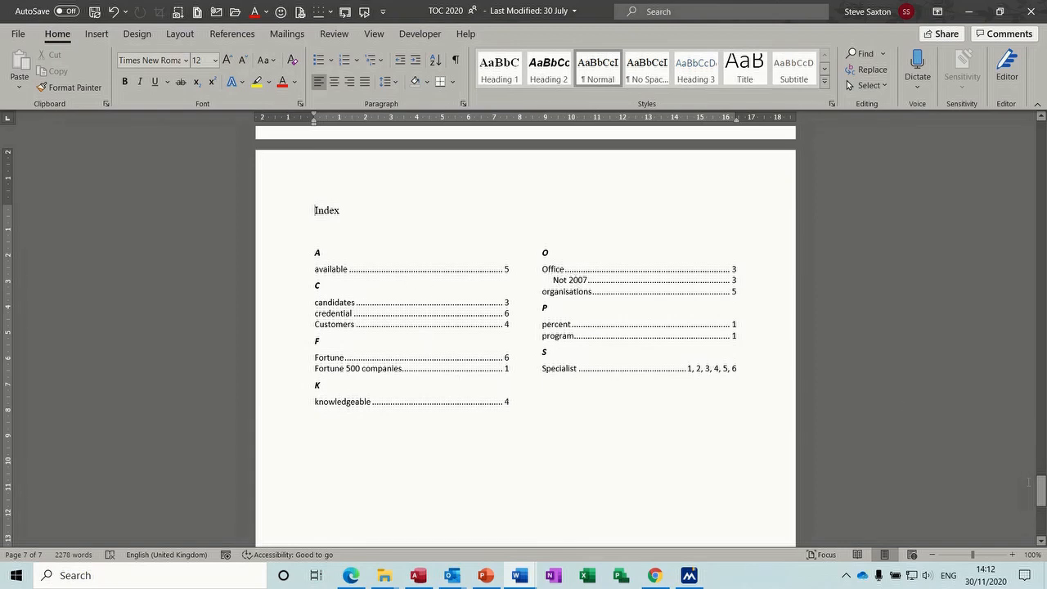
{"action": "left_click_drag", "start_coordinate": [1042, 493], "coordinate": [1042, 428]}
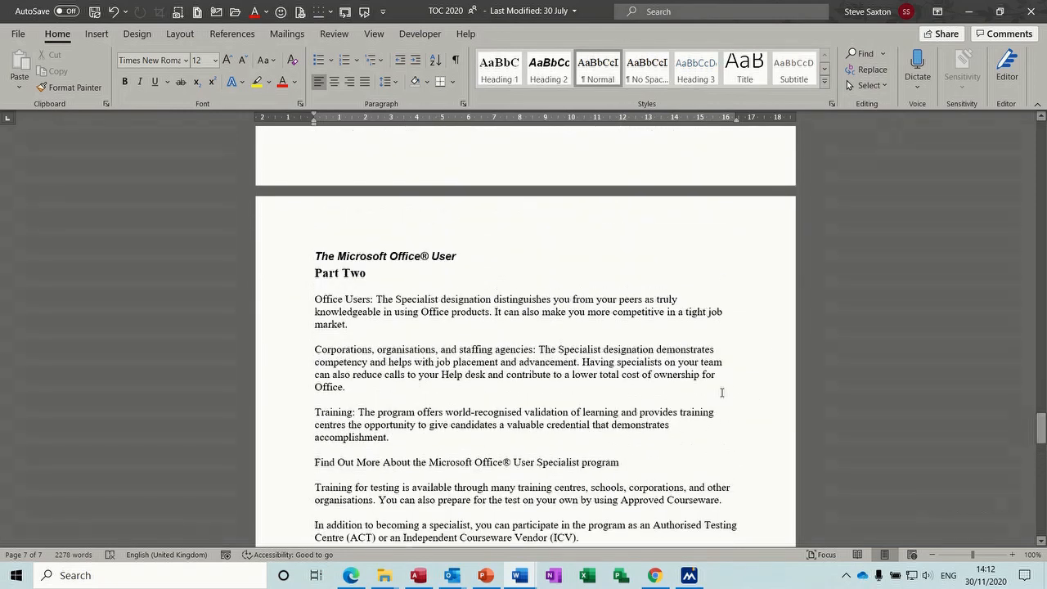
{"action": "left_click_drag", "start_coordinate": [1041, 428], "coordinate": [1043, 141]}
{"action": "left_click", "coordinate": [440, 350]}
{"action": "left_click", "coordinate": [372, 329]}
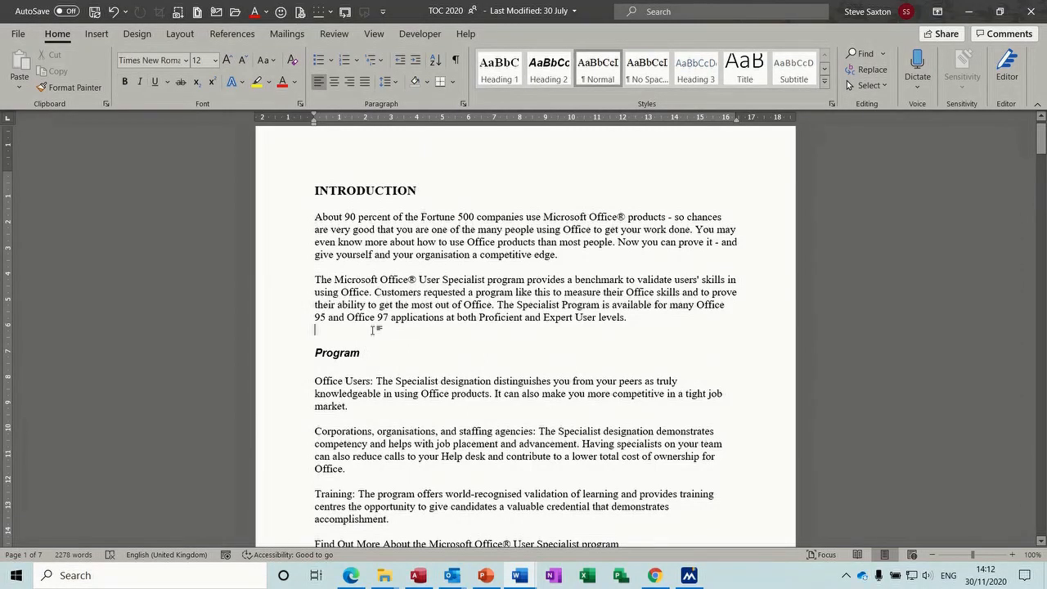
{"action": "key", "text": "ctrl+Return"}
{"action": "key", "text": "ctrl+Return"}
{"action": "key", "text": "ctrl+Return"}
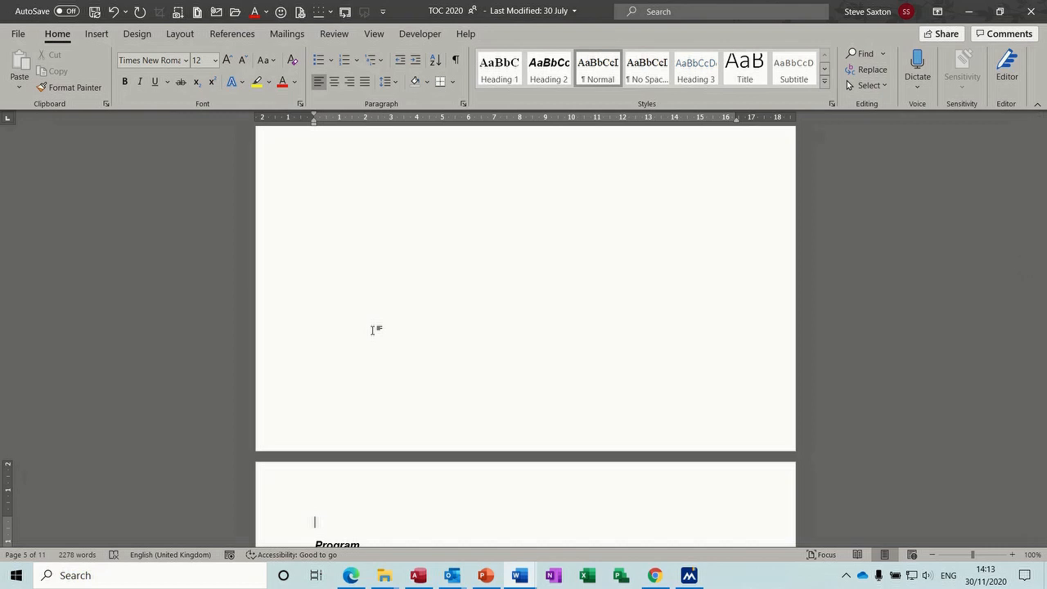
Jump to the document end and select the whole index from its C heading down
{"action": "key", "text": "ctrl+End"}
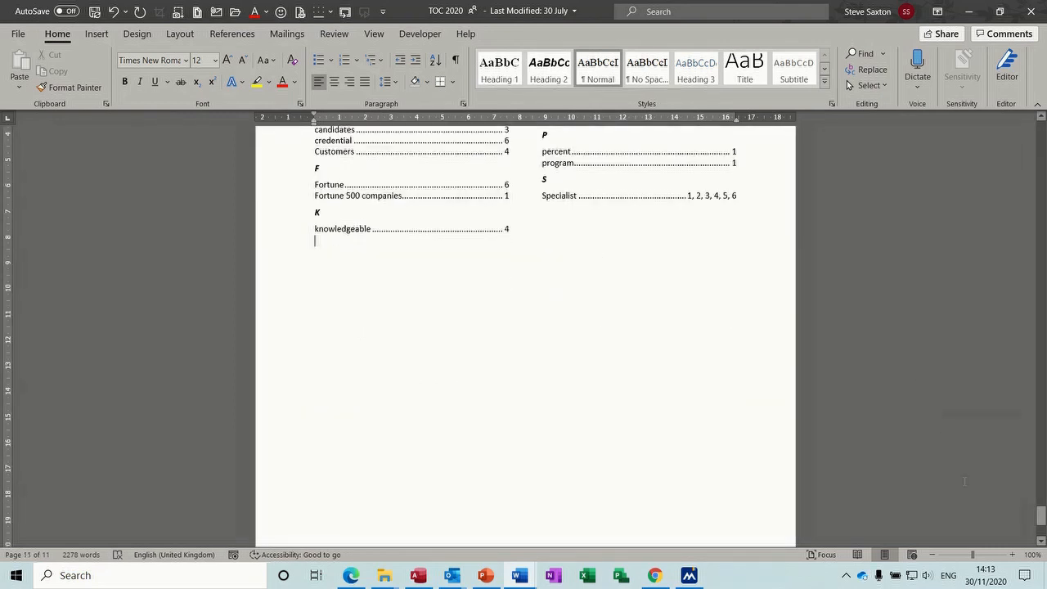
{"action": "left_click_drag", "start_coordinate": [1040, 516], "coordinate": [1039, 504]}
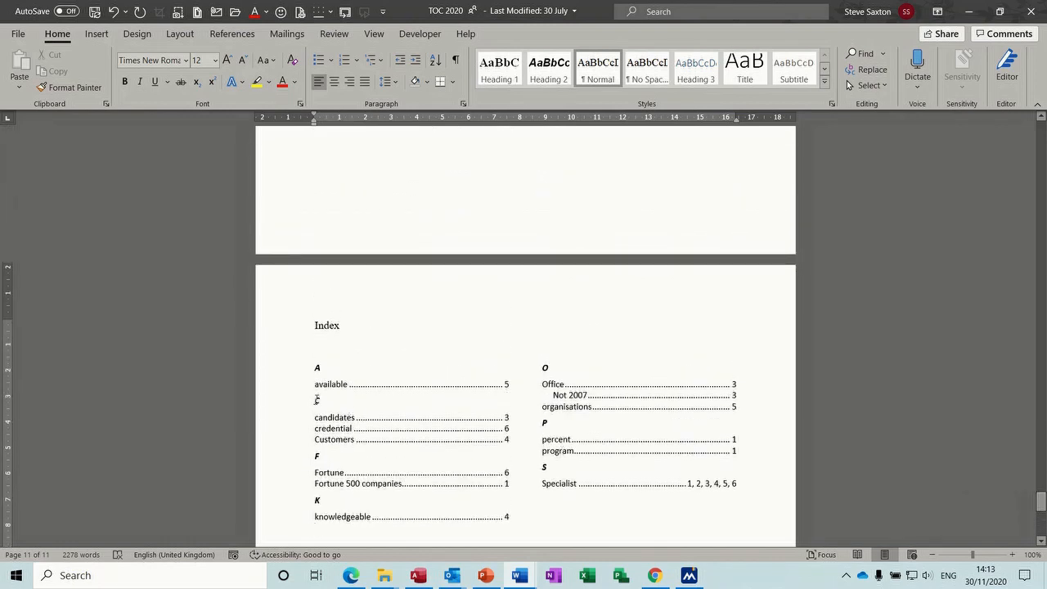
{"action": "left_click", "coordinate": [283, 405]}
{"action": "left_click_drag", "start_coordinate": [264, 382], "coordinate": [580, 483]}
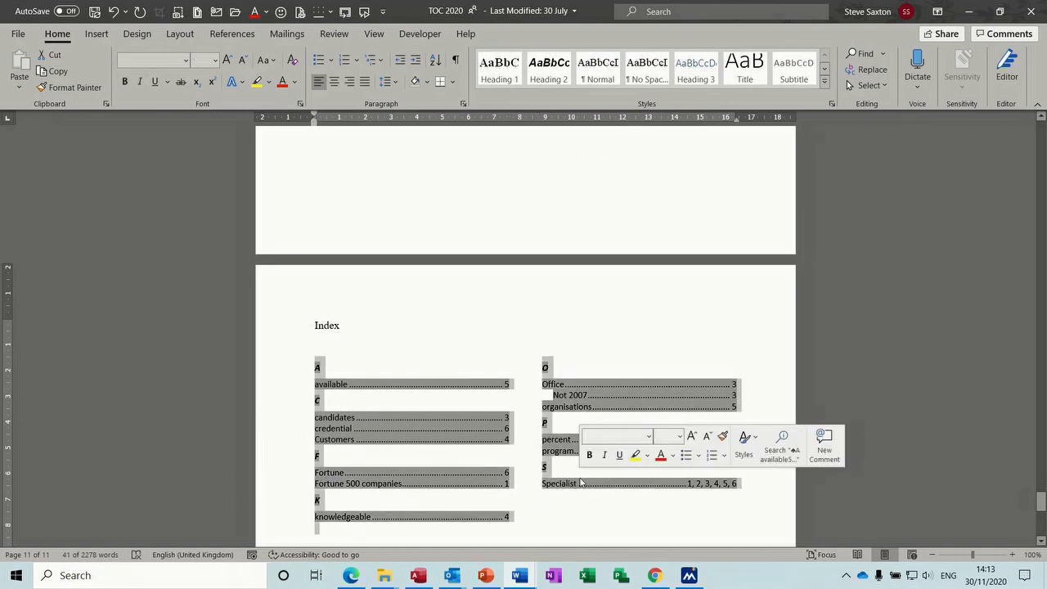
Update the index so Specialist lists pages 1, 5, 6, 7, 8, 9, 10
{"action": "left_click", "coordinate": [234, 36]}
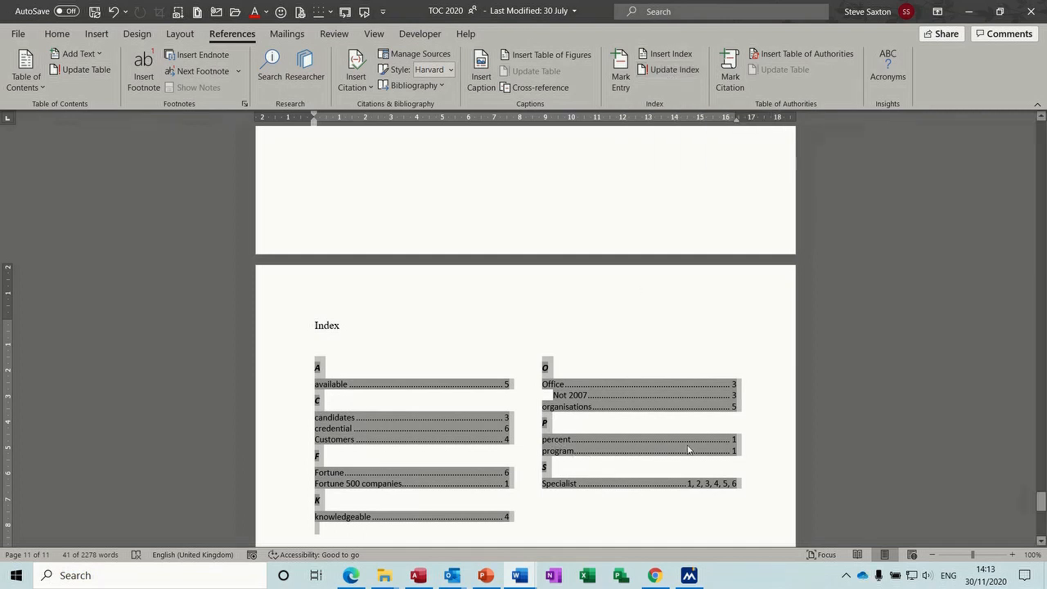
{"action": "left_click", "coordinate": [660, 71]}
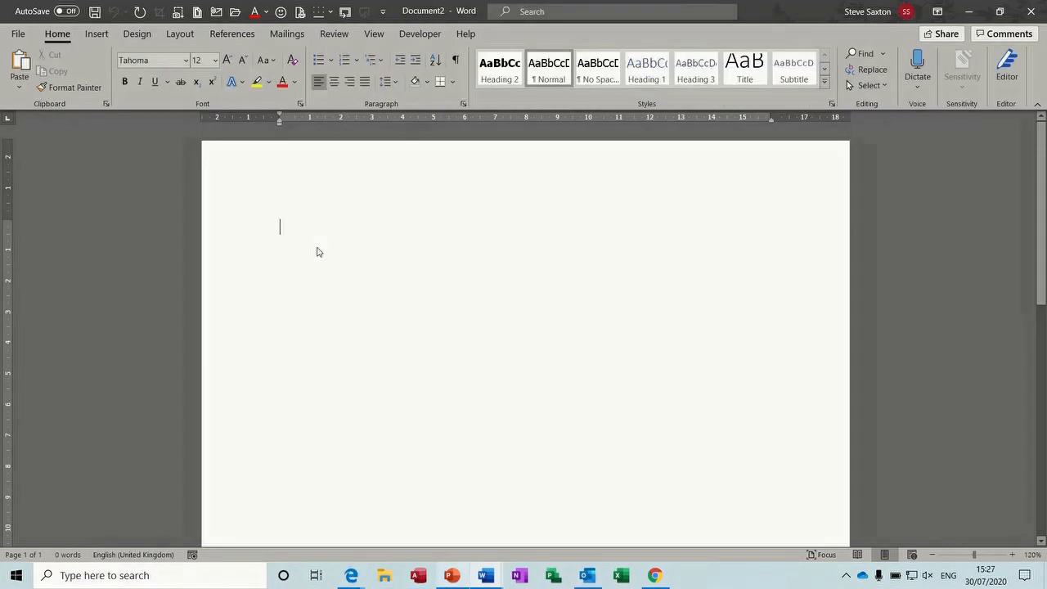
Type 'Spartan', run Smart Lookup on it, browse its definitions, and close the Search pane
{"action": "left_click", "coordinate": [231, 35]}
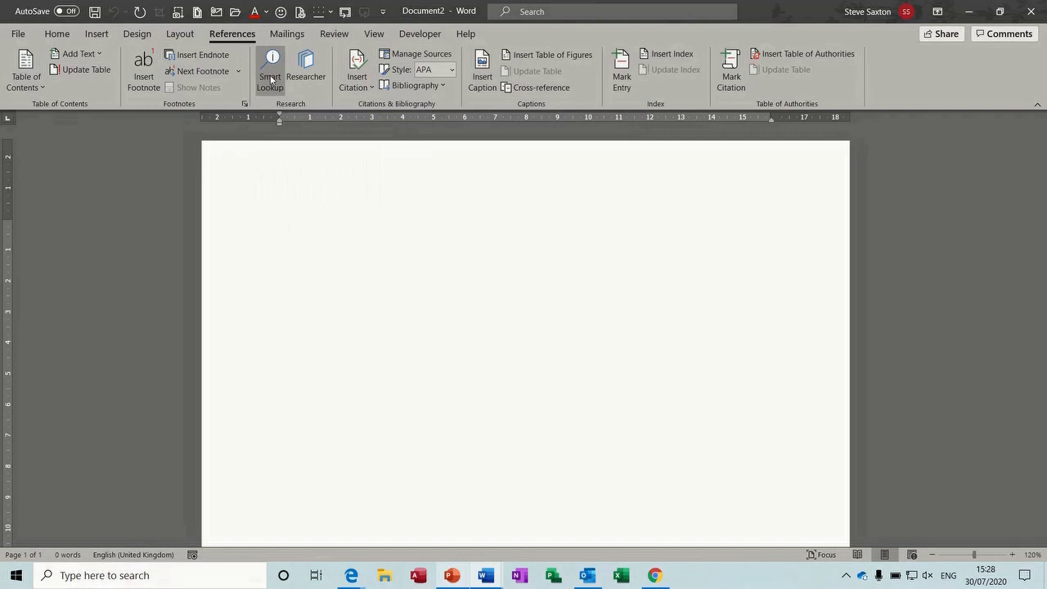
{"action": "type", "text": "S"}
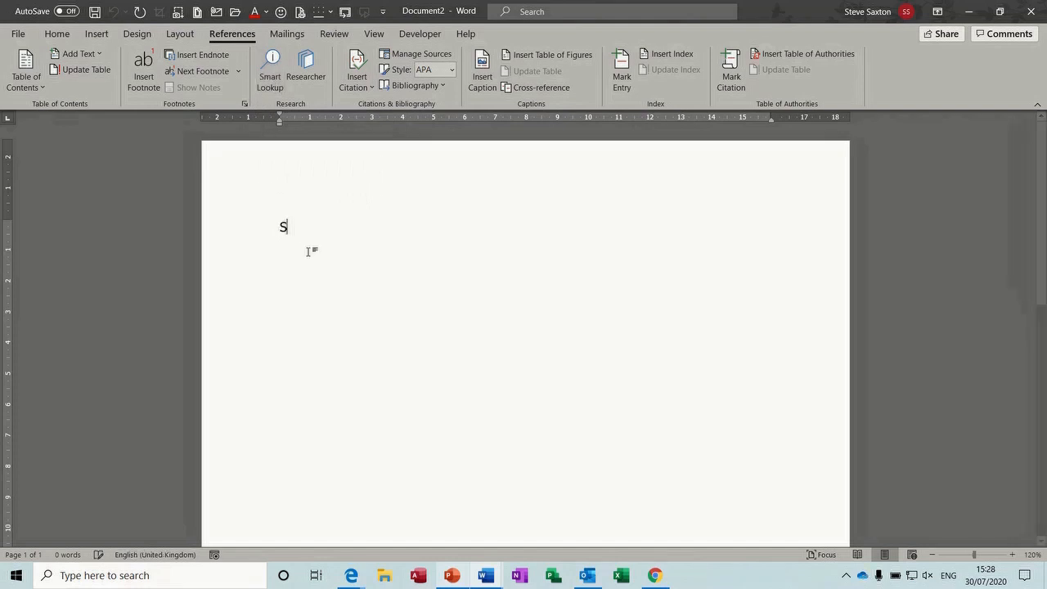
{"action": "type", "text": "partan"}
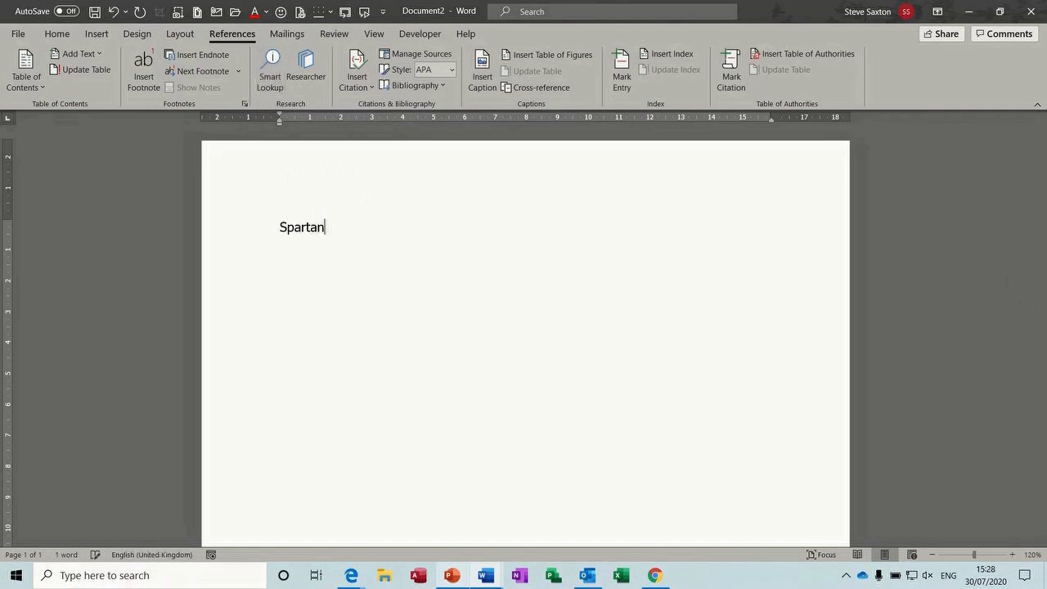
{"action": "double_click", "coordinate": [292, 227]}
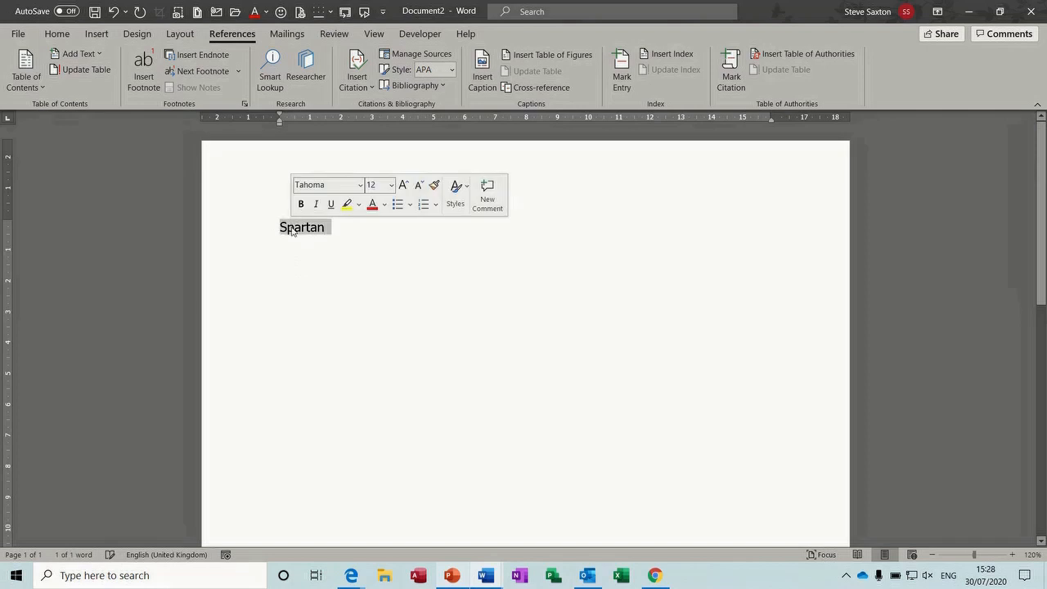
{"action": "left_click", "coordinate": [270, 62]}
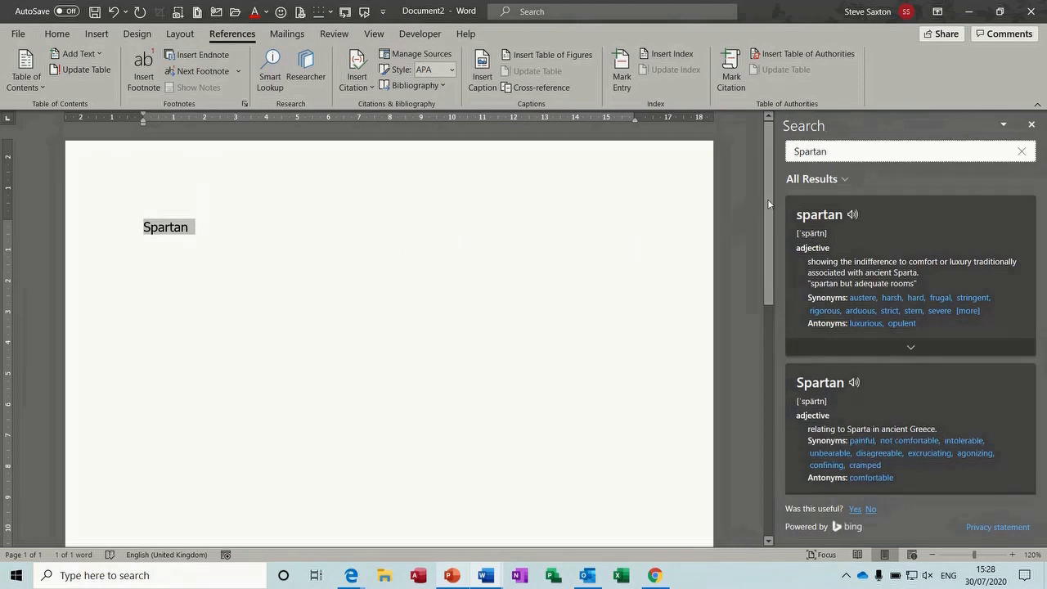
{"action": "mouse_move", "coordinate": [767, 201]}
{"action": "left_mouse_down"}
{"action": "mouse_move", "coordinate": [770, 244]}
{"action": "mouse_move", "coordinate": [773, 215]}
{"action": "left_mouse_up"}
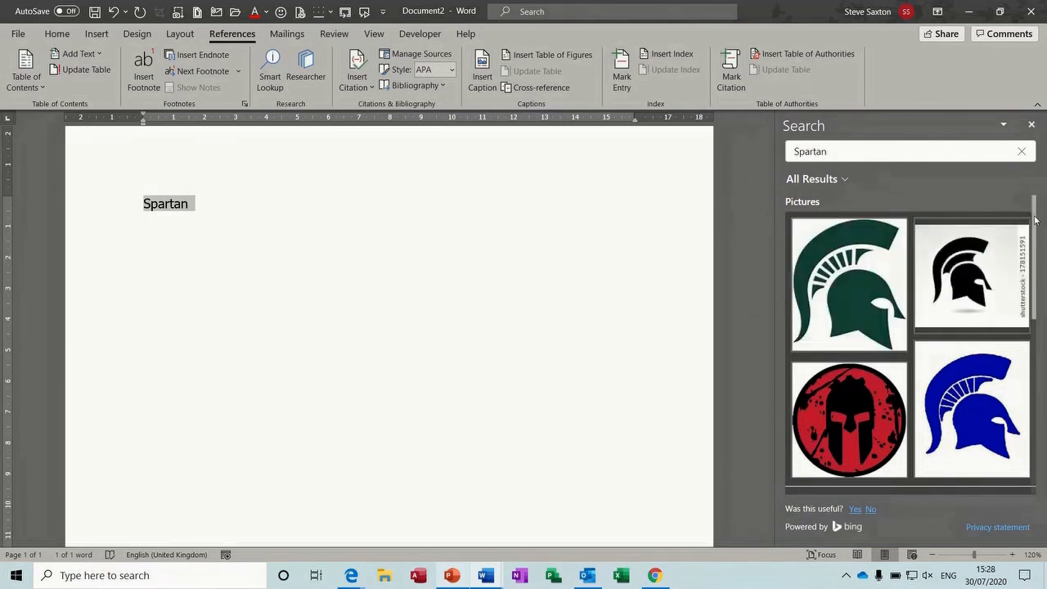
{"action": "left_click_drag", "start_coordinate": [1035, 219], "coordinate": [1035, 409]}
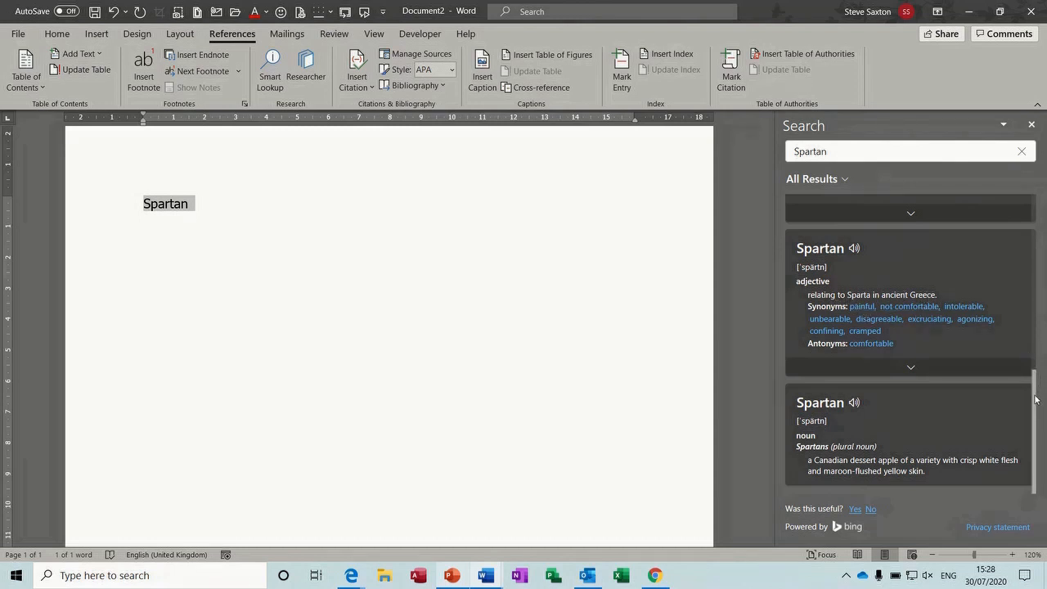
{"action": "scroll", "coordinate": [1036, 399], "scroll_direction": "up", "scroll_amount": 3}
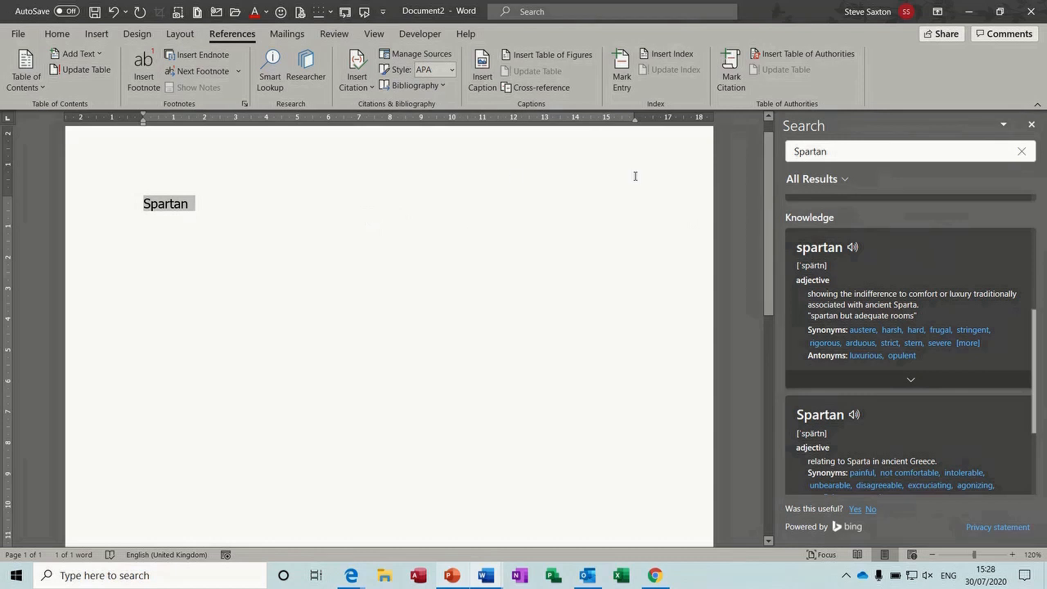
{"action": "left_click", "coordinate": [1032, 125]}
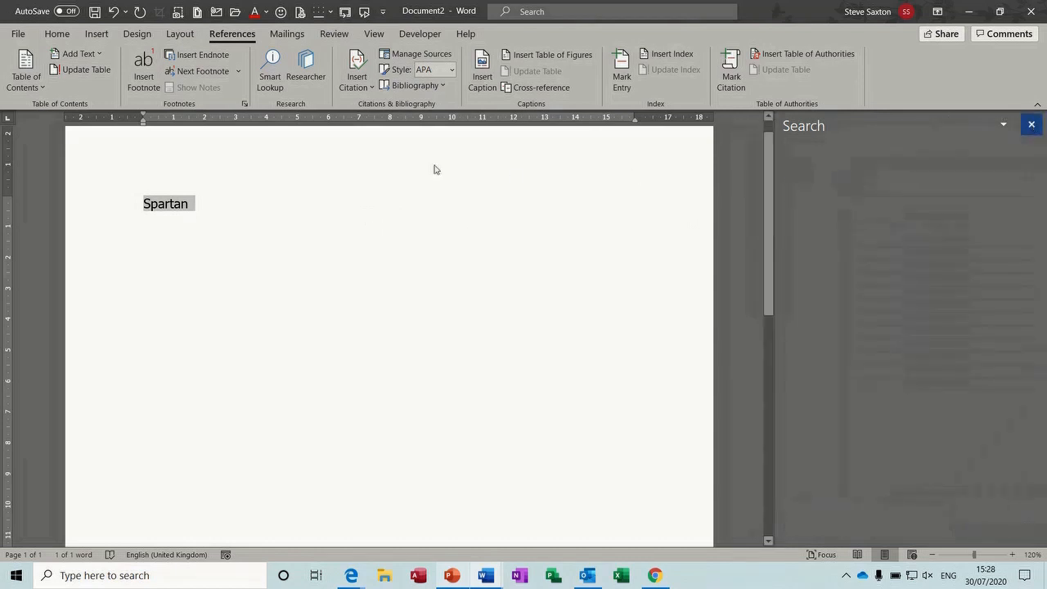
Search Researcher for sources about 'Spartan'
{"action": "left_click", "coordinate": [305, 69]}
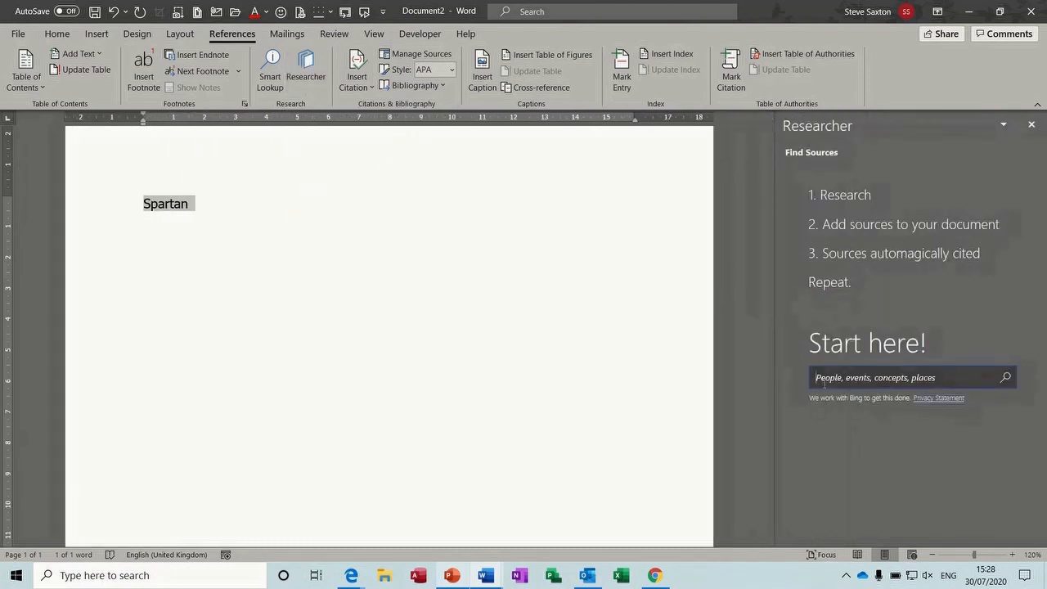
{"action": "type", "text": "Spartan"}
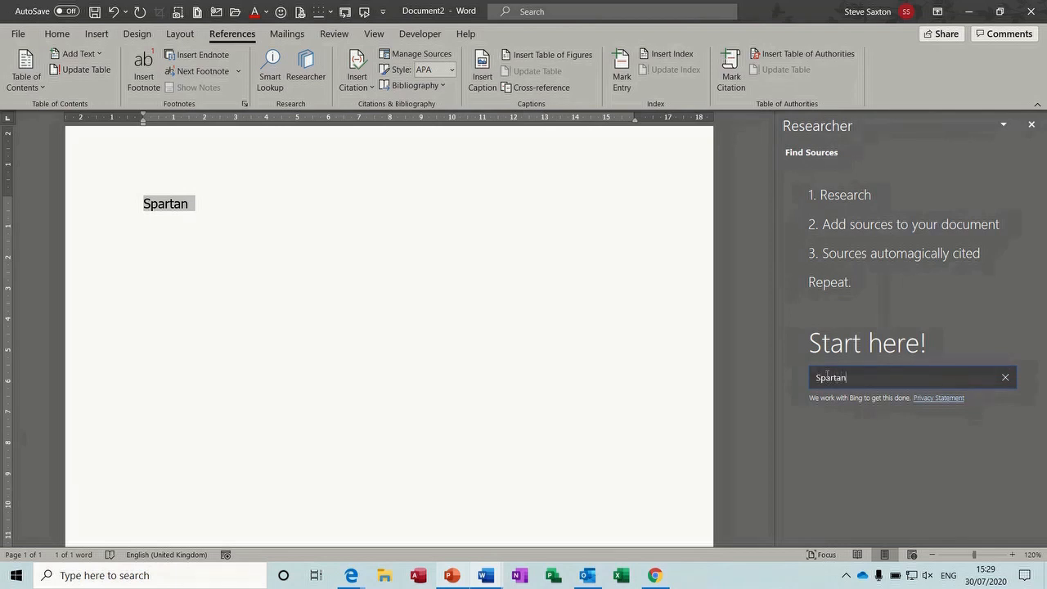
{"action": "key", "text": "Return"}
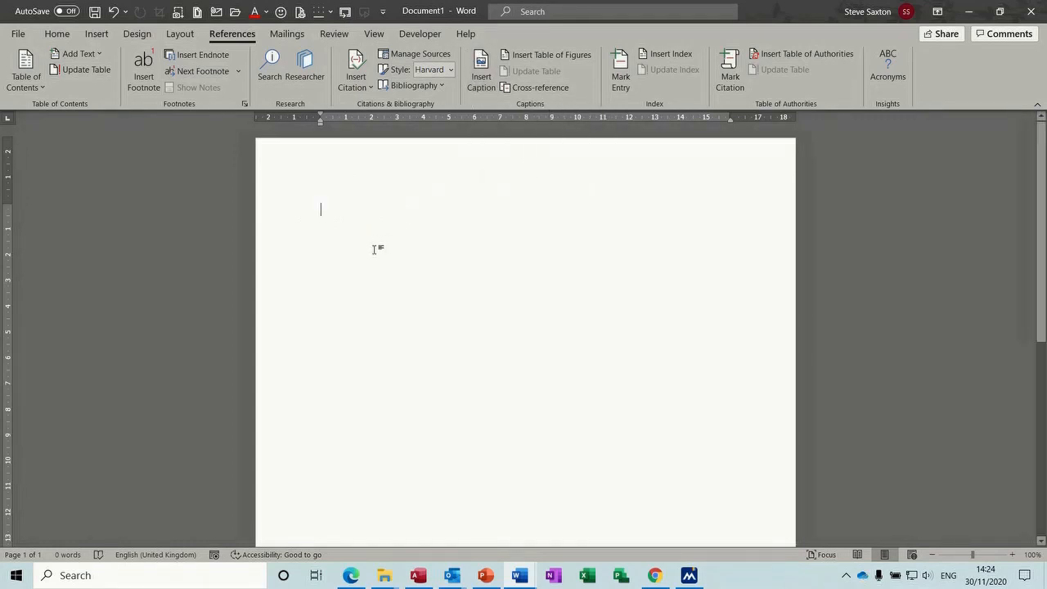
Add a custom caption label 'Sax' so captions read Sax 1, and open AutoCaption
{"action": "left_click", "coordinate": [484, 90]}
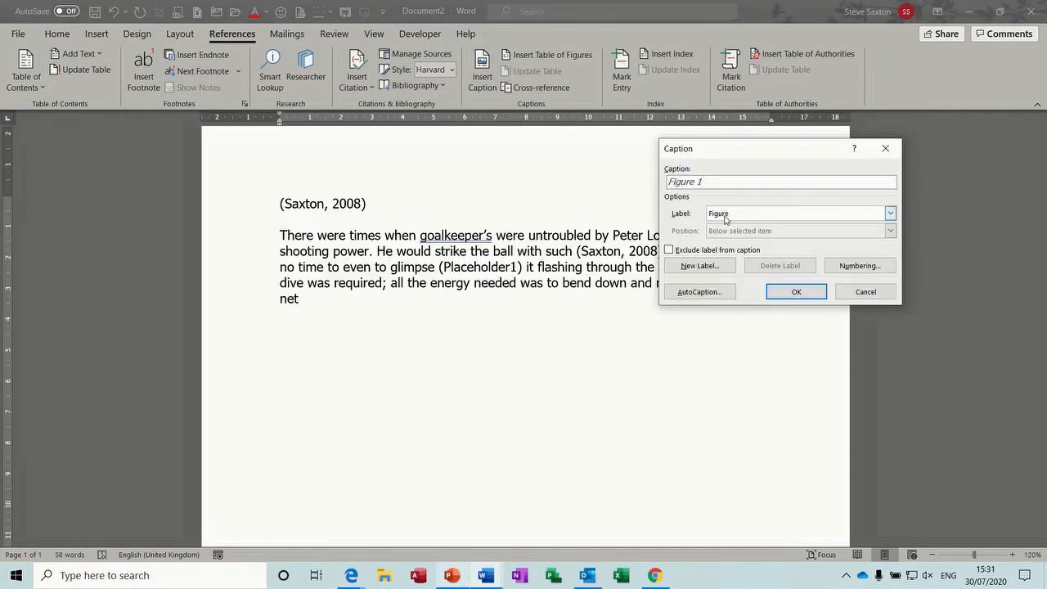
{"action": "left_click_drag", "start_coordinate": [693, 156], "coordinate": [499, 158]}
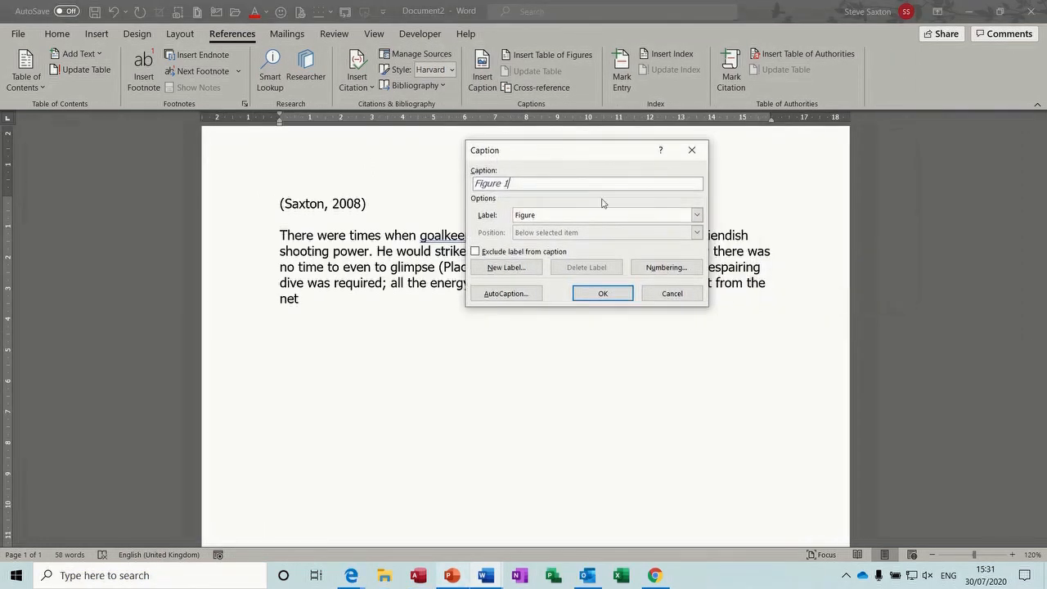
{"action": "left_click", "coordinate": [696, 216]}
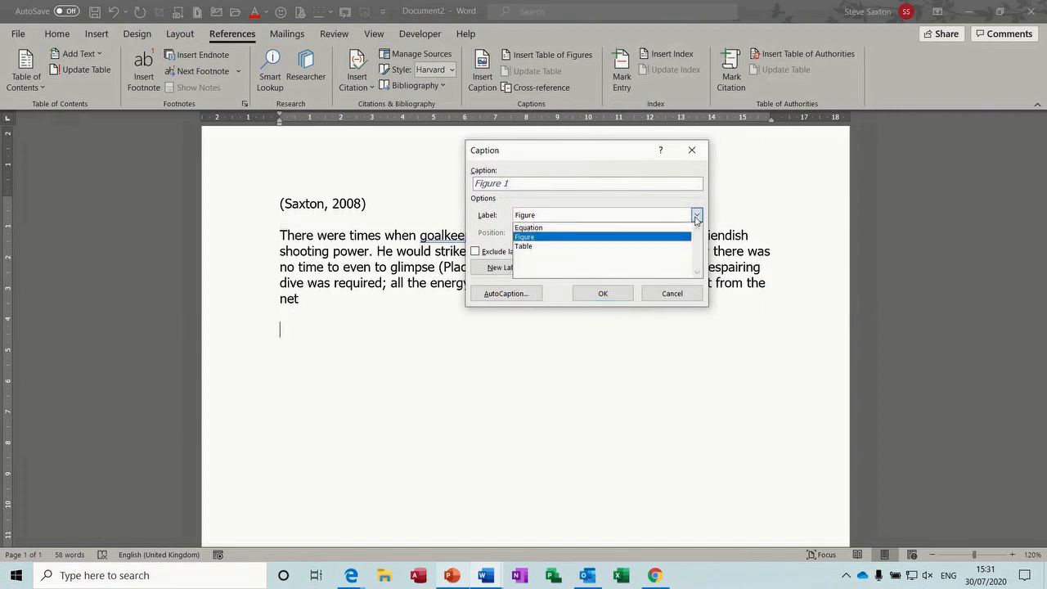
{"action": "left_click", "coordinate": [696, 216]}
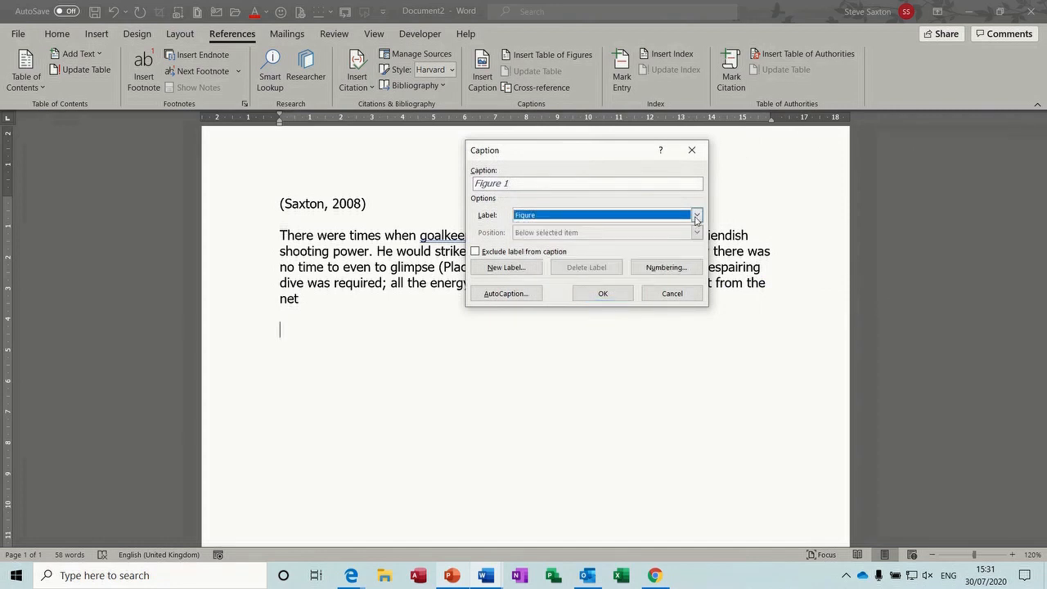
{"action": "left_click", "coordinate": [507, 267]}
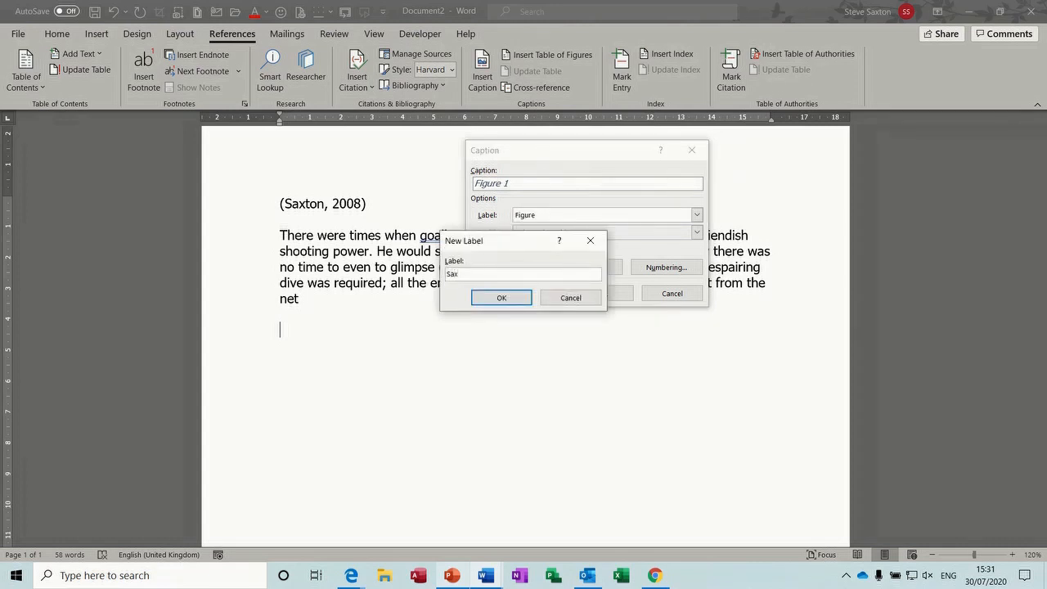
{"action": "left_click", "coordinate": [501, 296]}
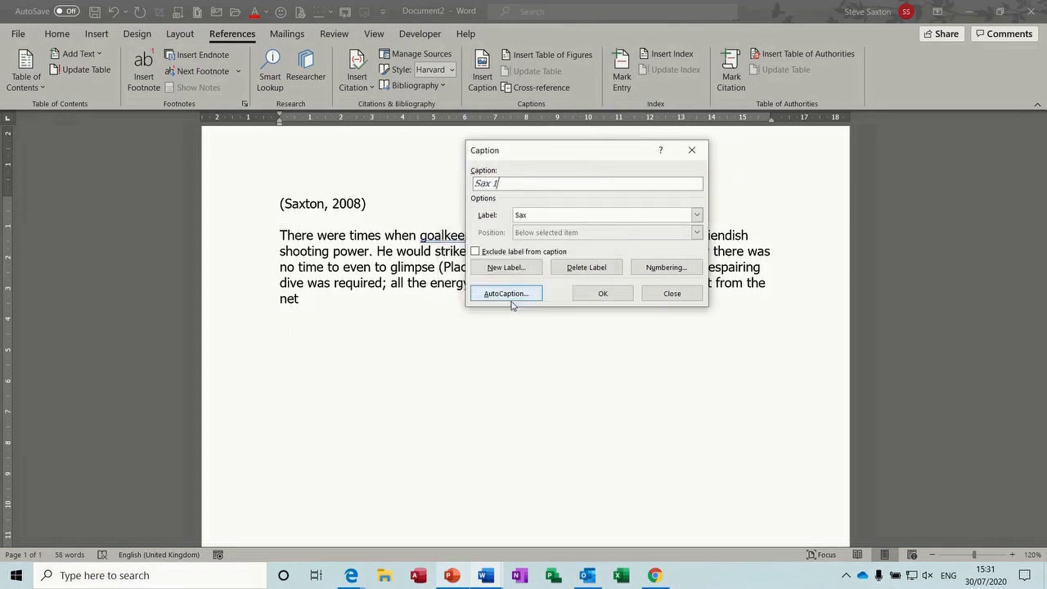
{"action": "left_click", "coordinate": [696, 215]}
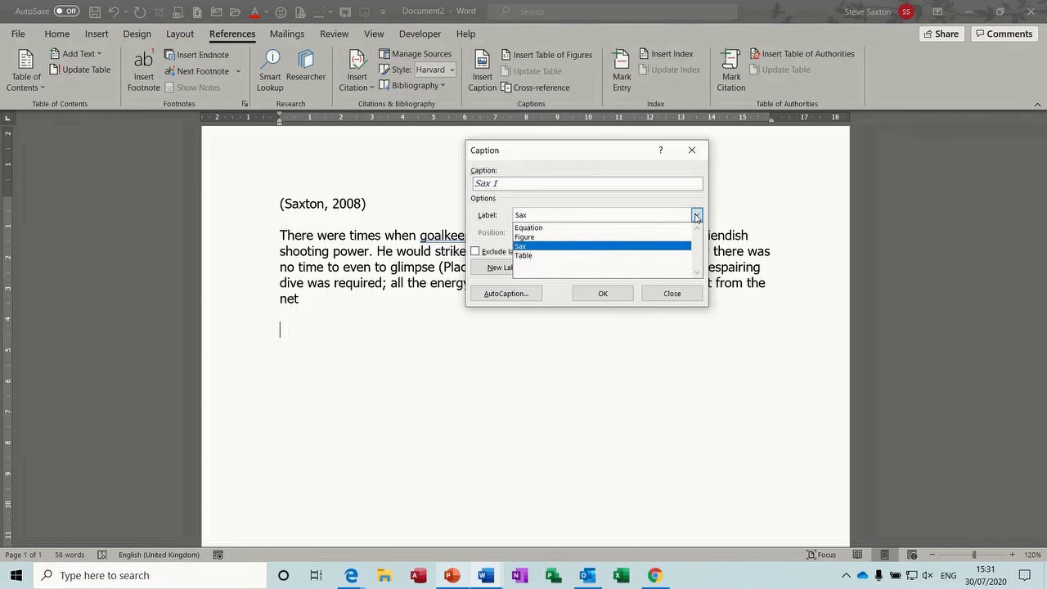
{"action": "left_click", "coordinate": [696, 215]}
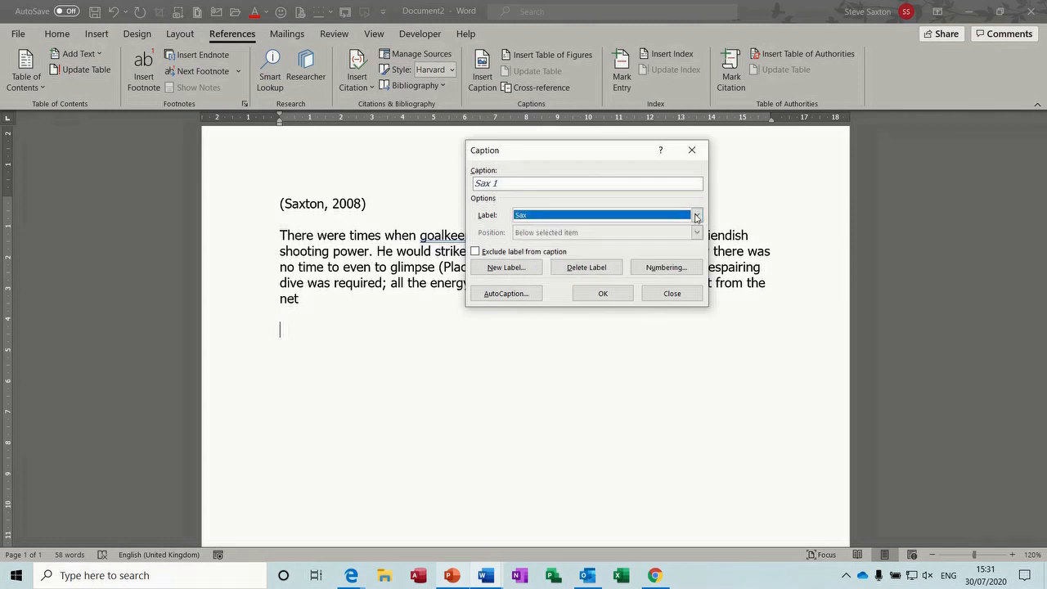
{"action": "left_click", "coordinate": [505, 295]}
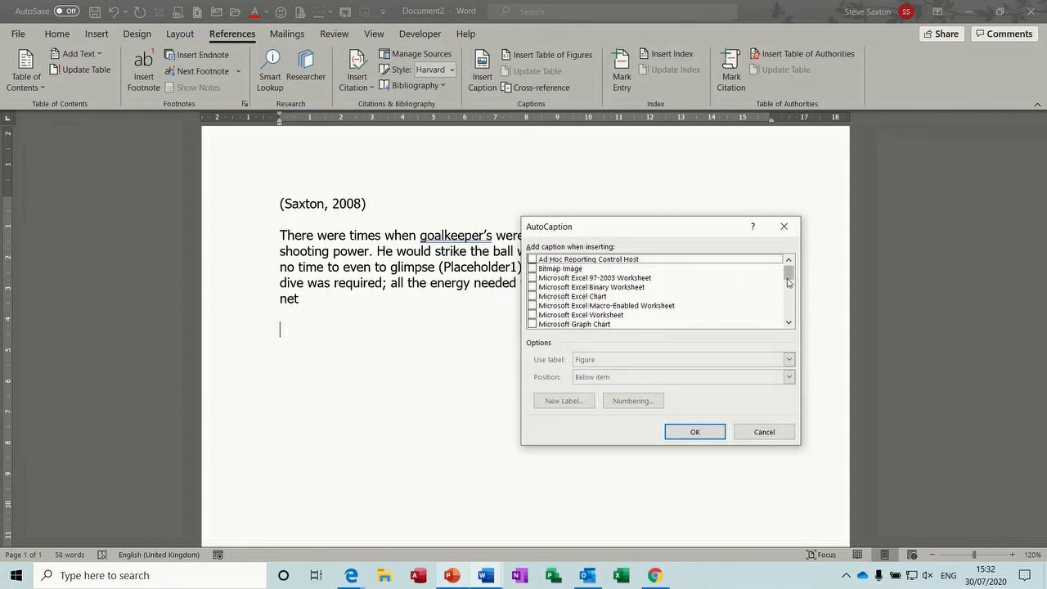
Auto-caption inserted Microsoft Word Table objects with the 'Table' label above each item
{"action": "left_click_drag", "start_coordinate": [788, 275], "coordinate": [788, 309]}
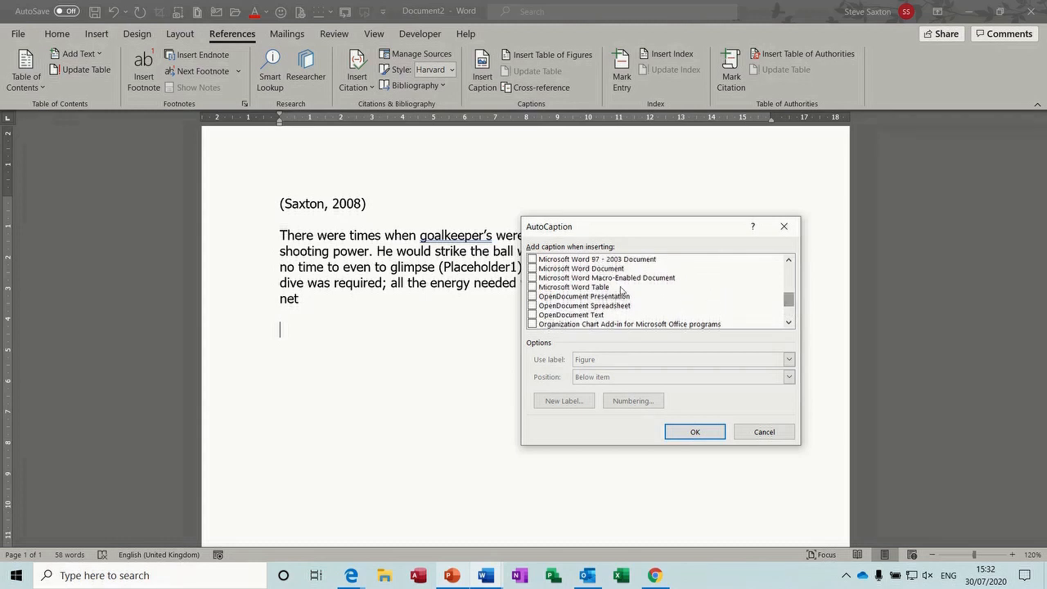
{"action": "left_click", "coordinate": [534, 288]}
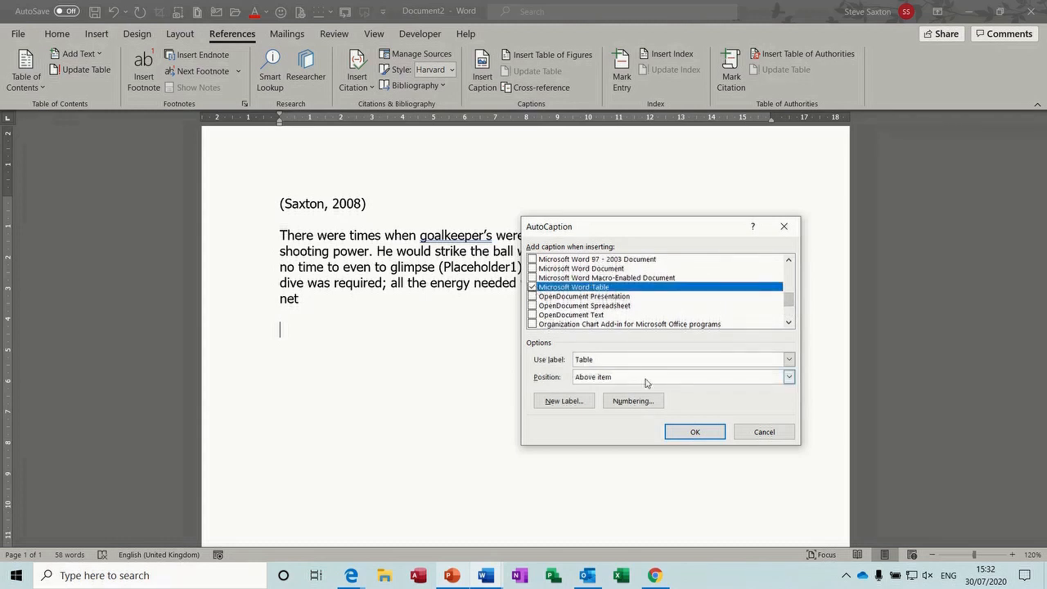
{"action": "left_click", "coordinate": [693, 433]}
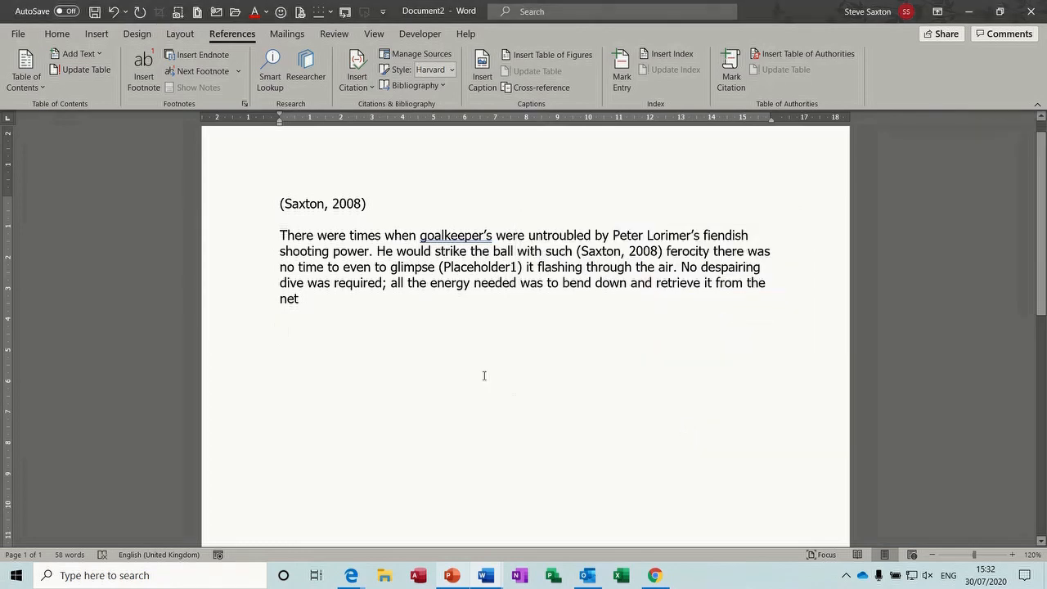
Insert a four-column, five-row table as Table 1
{"action": "left_click", "coordinate": [97, 33]}
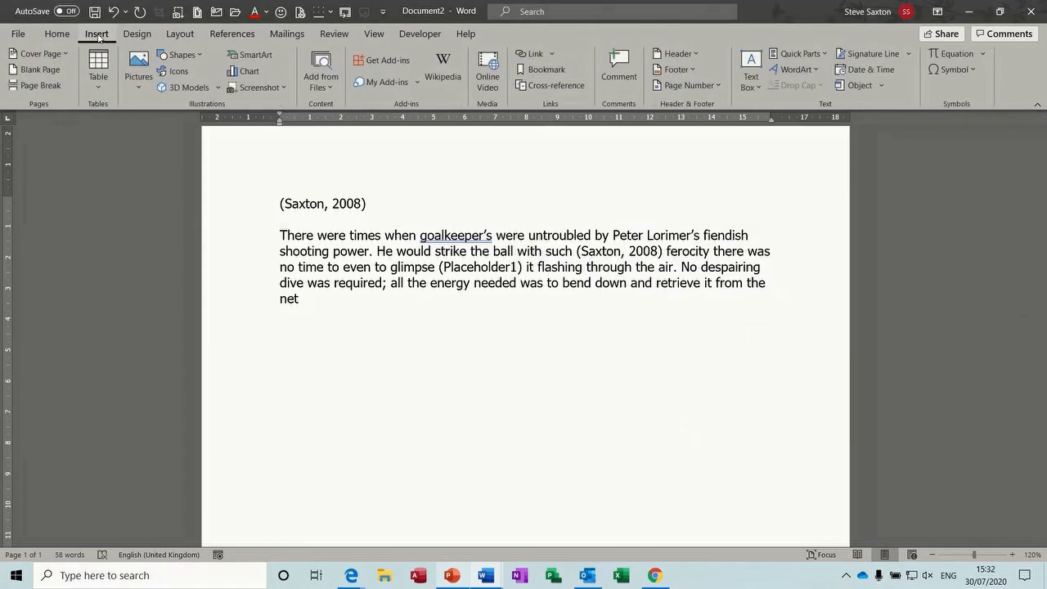
{"action": "left_click", "coordinate": [98, 65]}
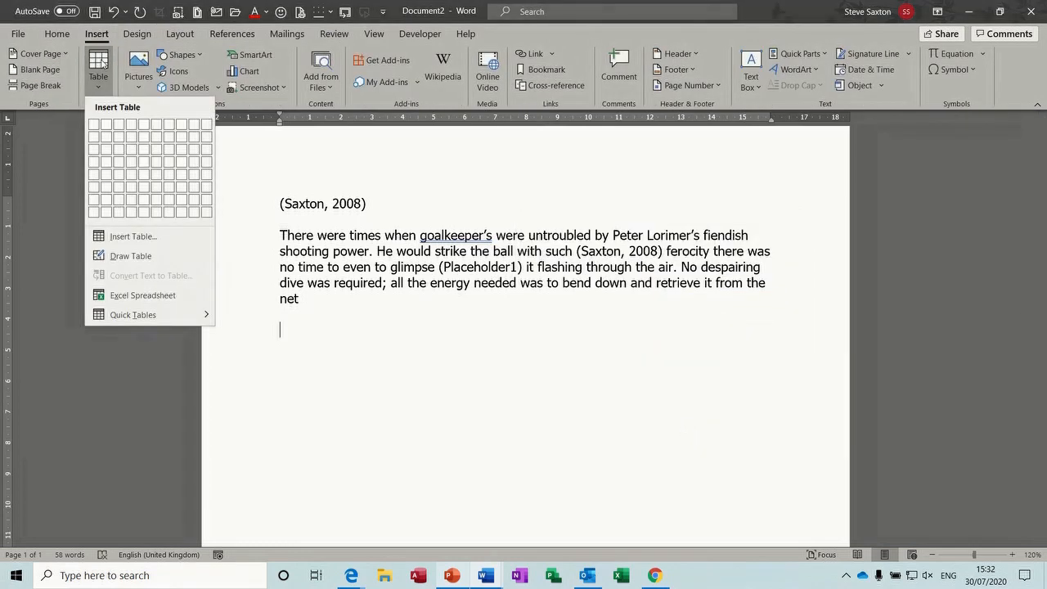
{"action": "left_click", "coordinate": [131, 173]}
{"action": "left_click", "coordinate": [339, 454]}
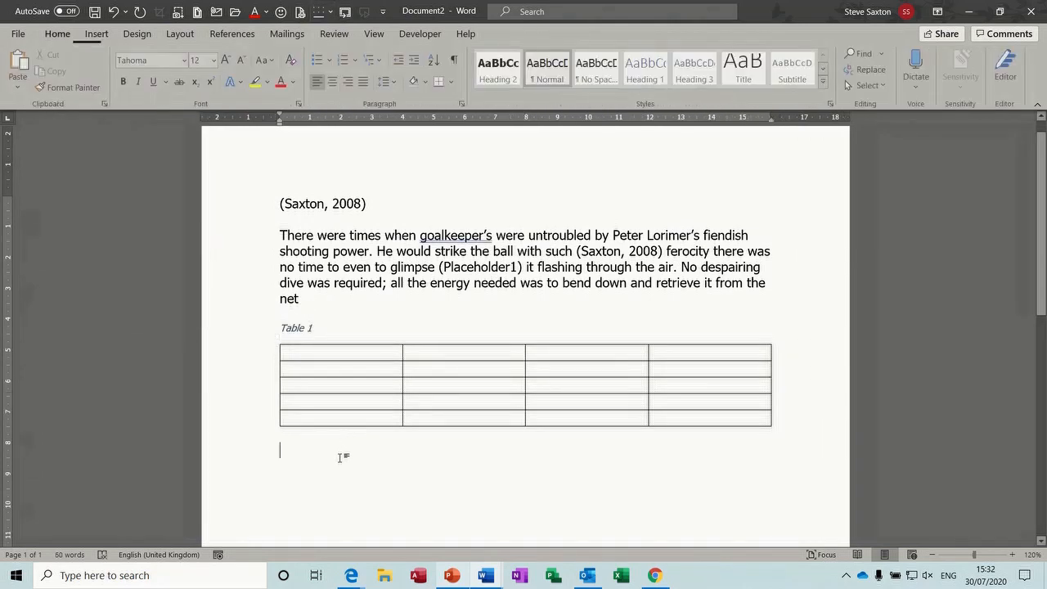
Insert a four-column, three-row Table 2 and add a fourth row to it
{"action": "left_click", "coordinate": [98, 36]}
{"action": "left_click", "coordinate": [98, 65]}
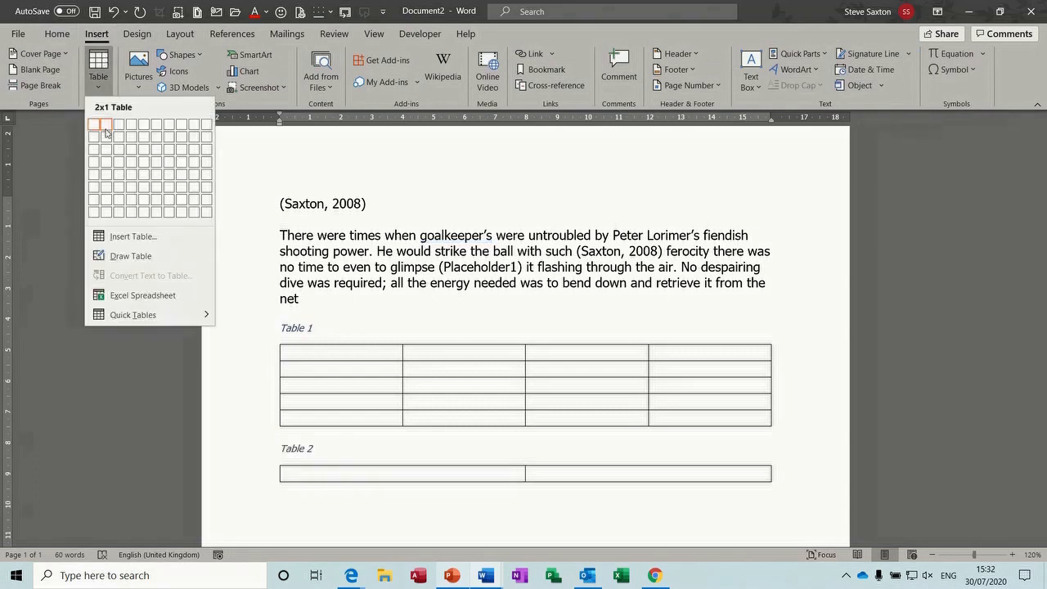
{"action": "left_click", "coordinate": [131, 149]}
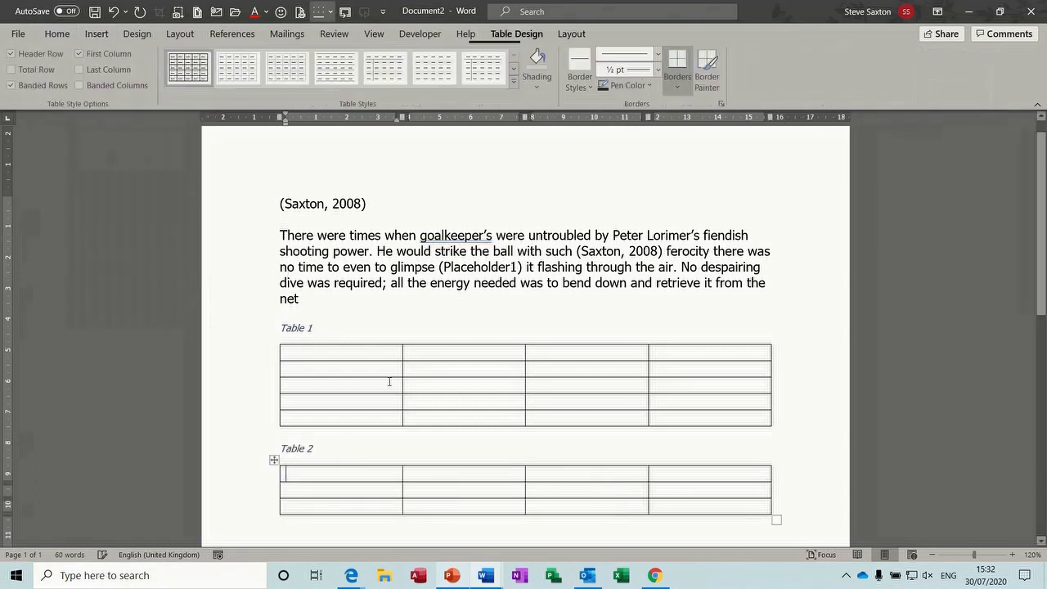
{"action": "left_click", "coordinate": [806, 509]}
{"action": "key", "text": "Return"}
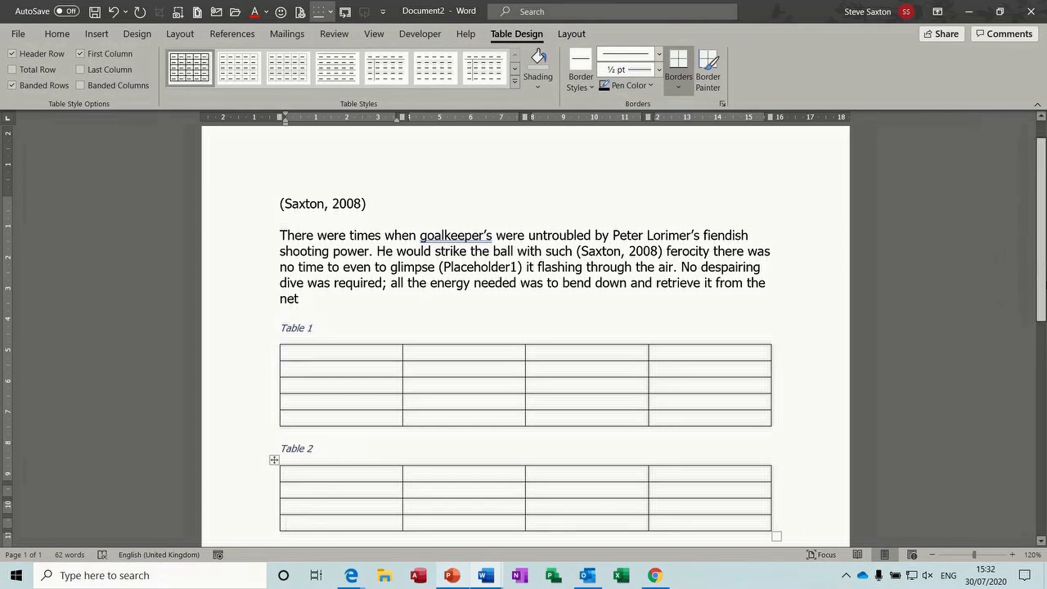
{"action": "scroll", "coordinate": [674, 319], "scroll_direction": "down", "scroll_amount": 5}
{"action": "key", "text": "Down"}
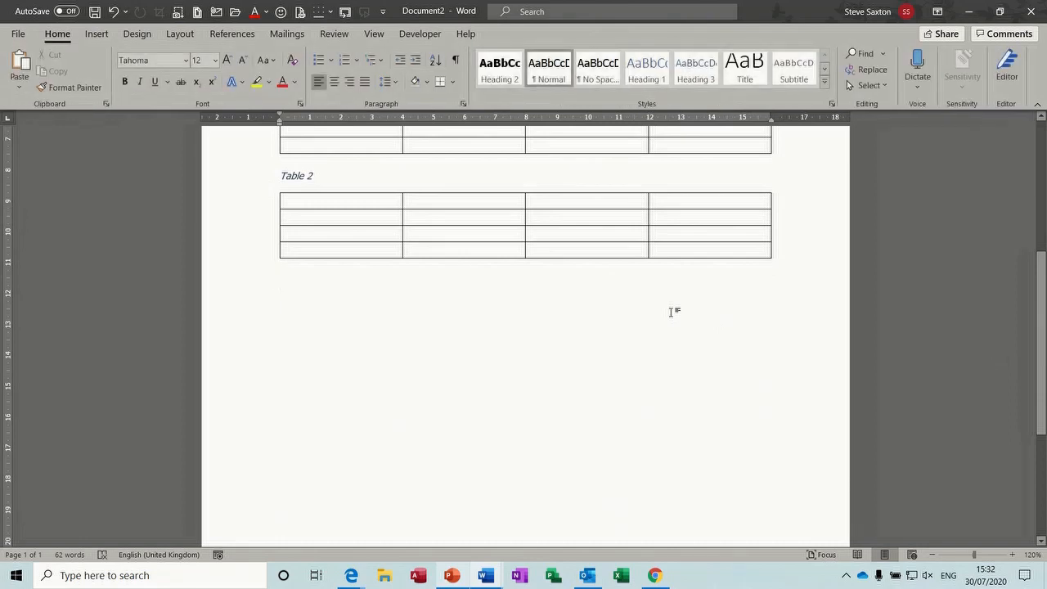
Insert the last photo from the Family Tree 2016 pictures folder below the tables
{"action": "left_click", "coordinate": [95, 34]}
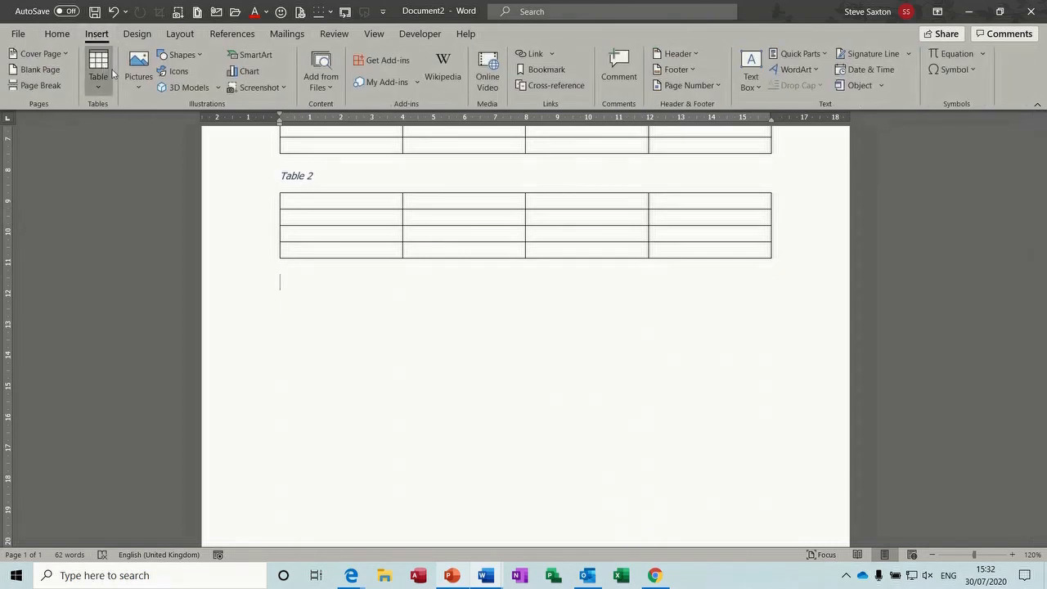
{"action": "left_click", "coordinate": [138, 86]}
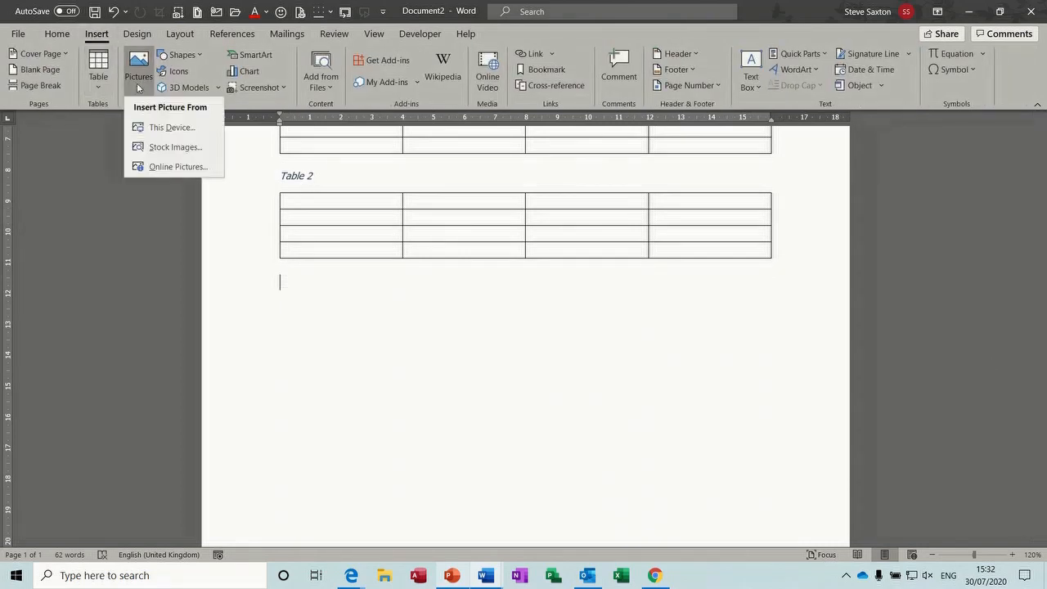
{"action": "left_click", "coordinate": [155, 128]}
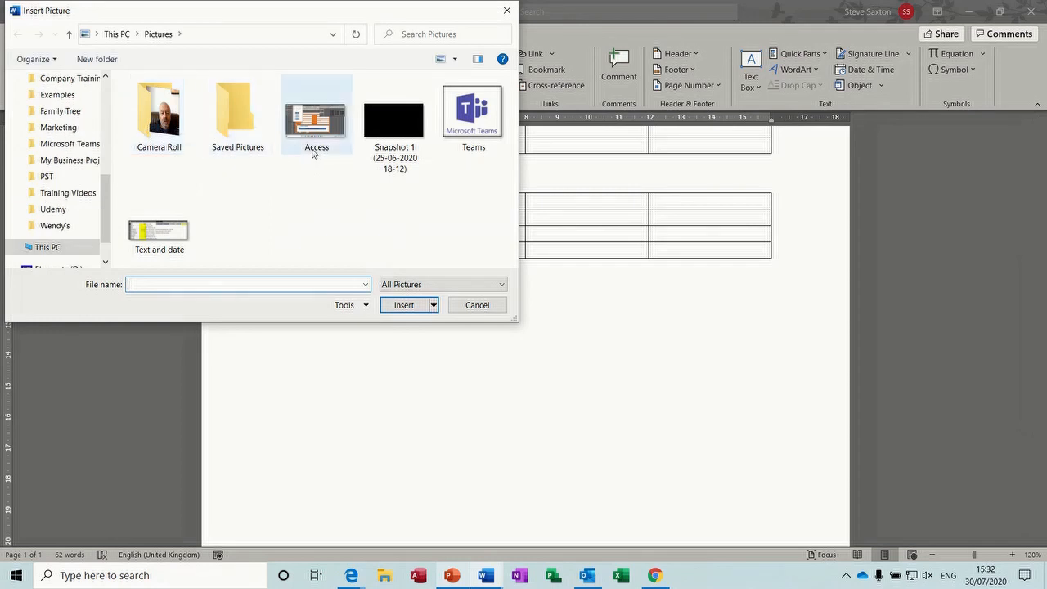
{"action": "left_click", "coordinate": [73, 113]}
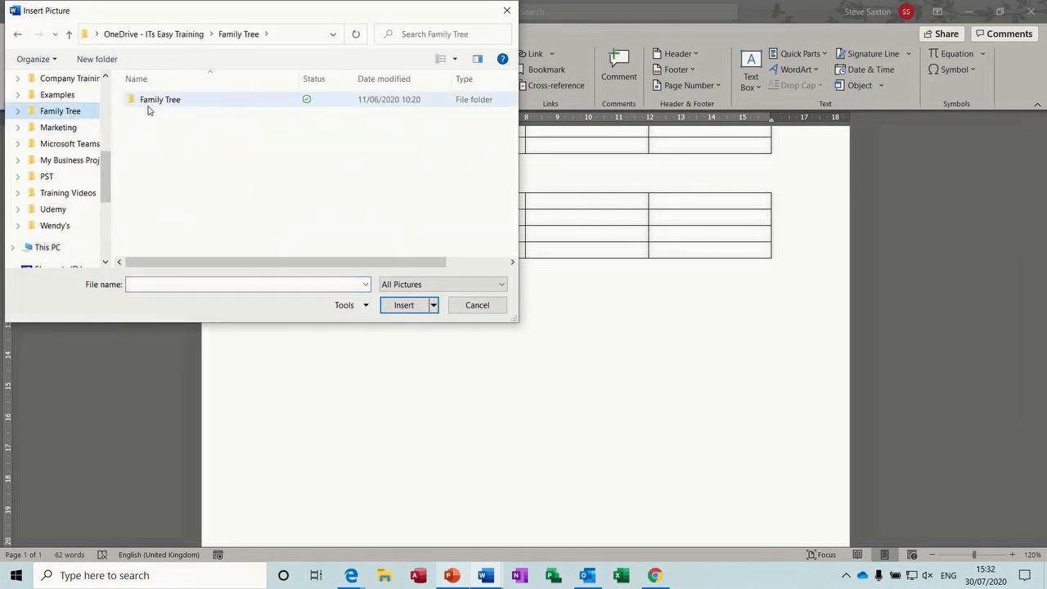
{"action": "double_click", "coordinate": [151, 101]}
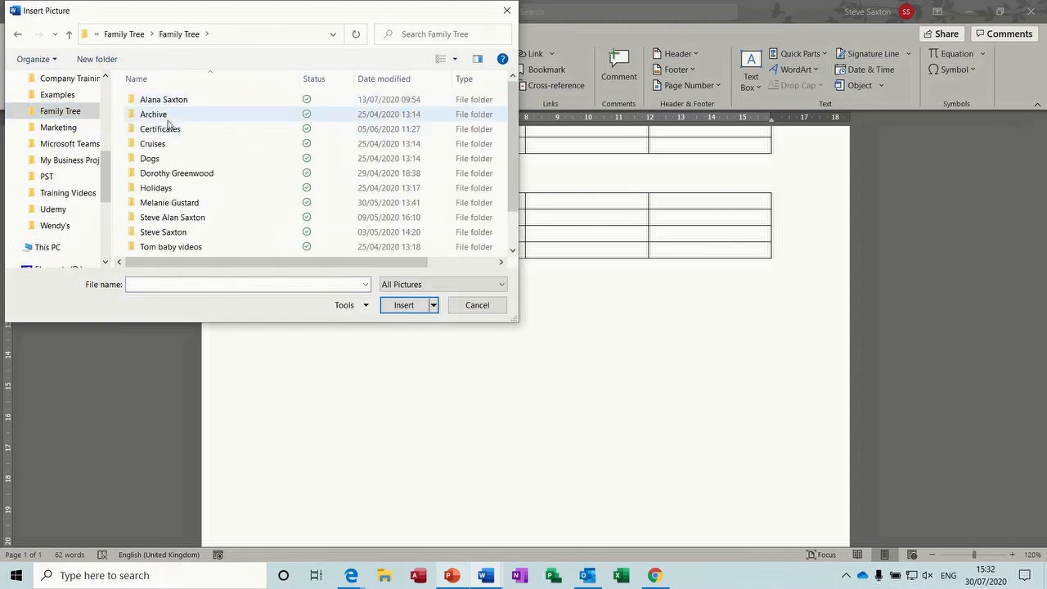
{"action": "double_click", "coordinate": [185, 232]}
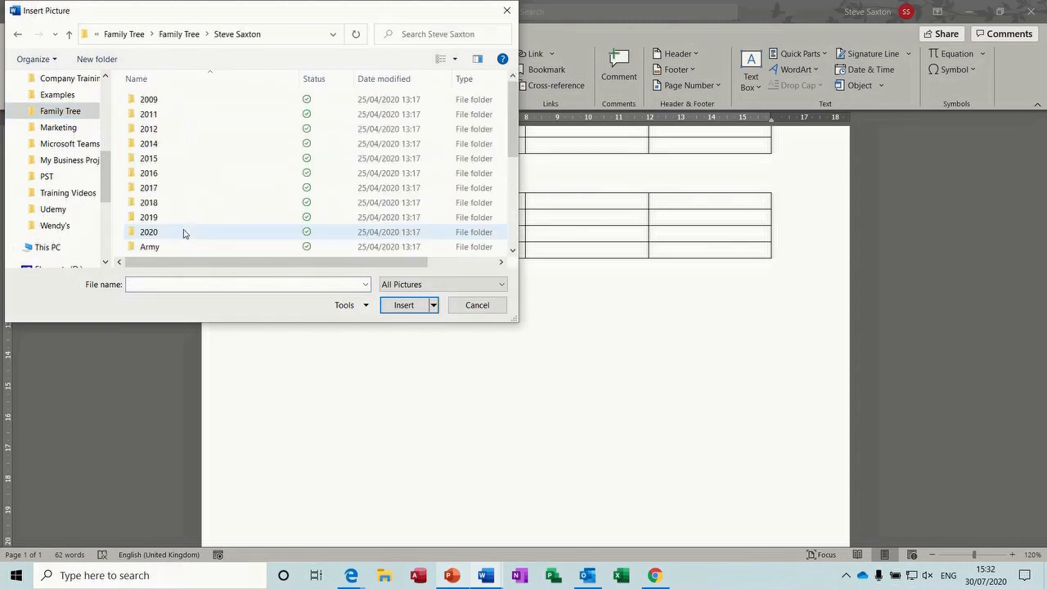
{"action": "left_click", "coordinate": [160, 177]}
{"action": "double_click", "coordinate": [160, 176]}
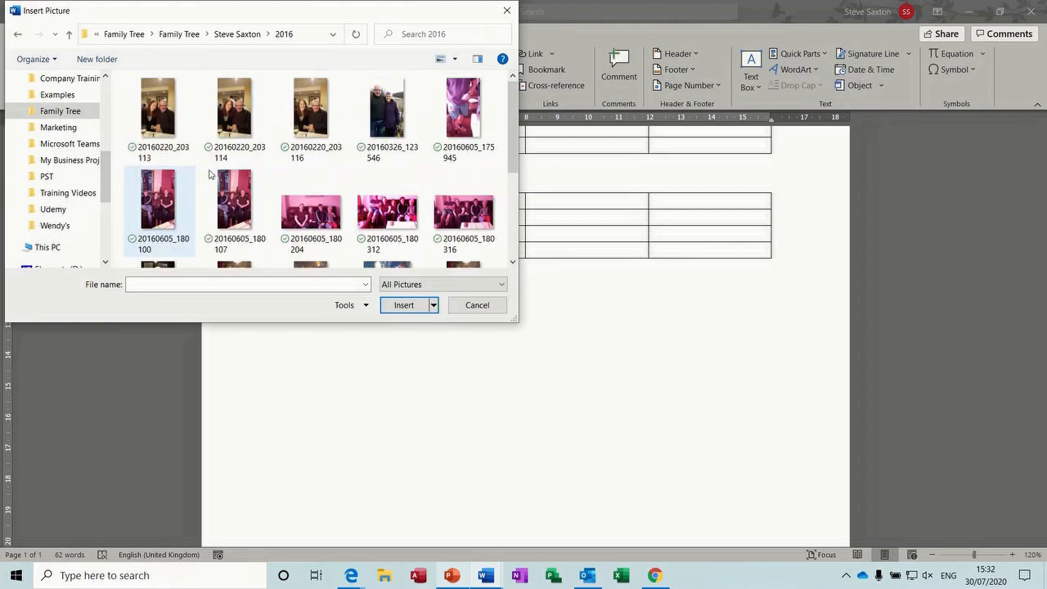
{"action": "left_click_drag", "start_coordinate": [516, 127], "coordinate": [506, 203]}
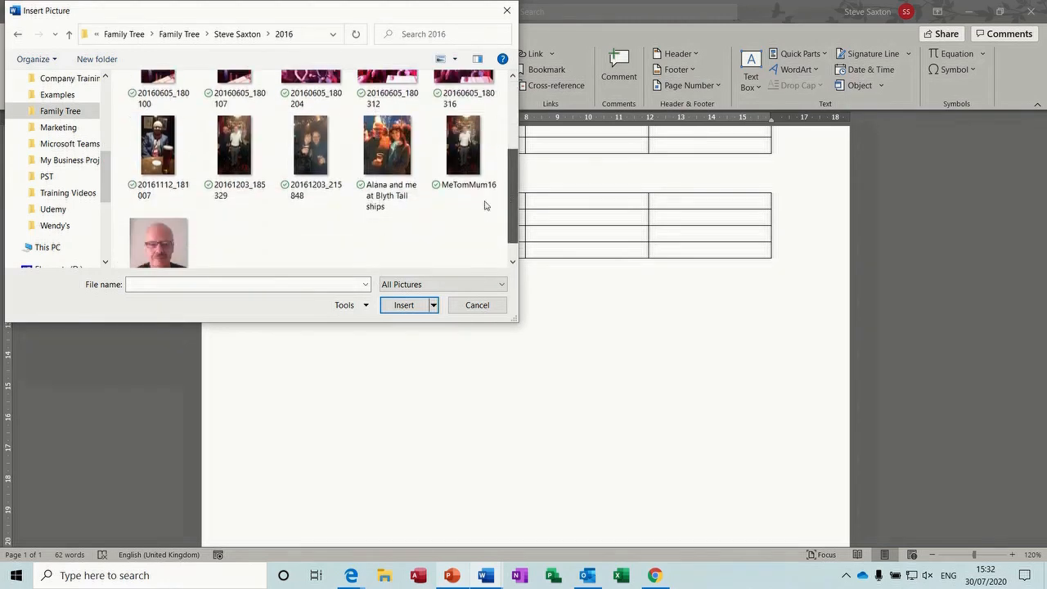
{"action": "double_click", "coordinate": [156, 238]}
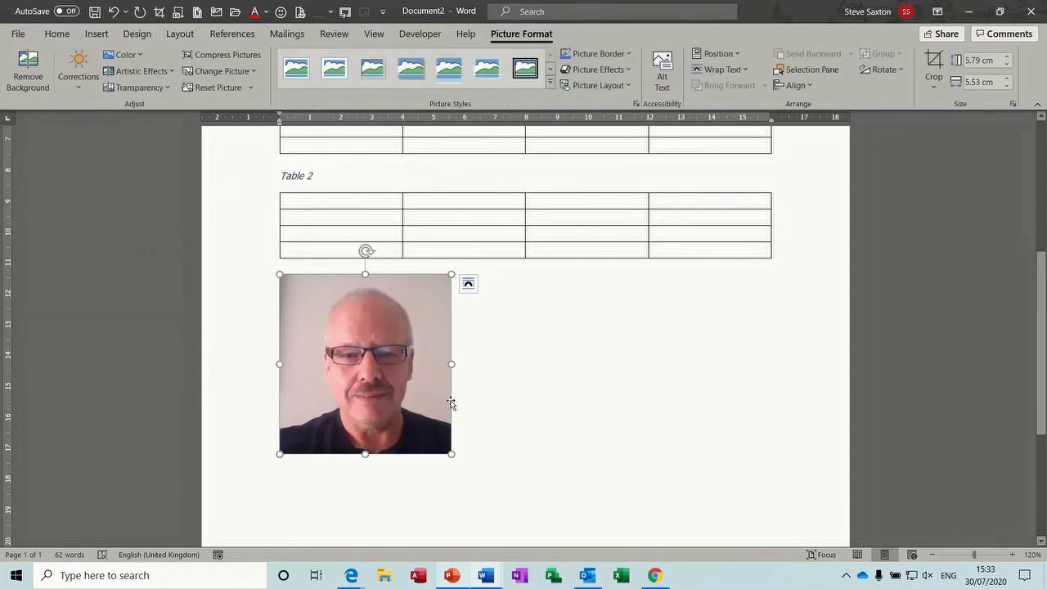
Caption the photo 'Sax 1' with the Sax label, positioned above the selected item
{"action": "left_click", "coordinate": [231, 33]}
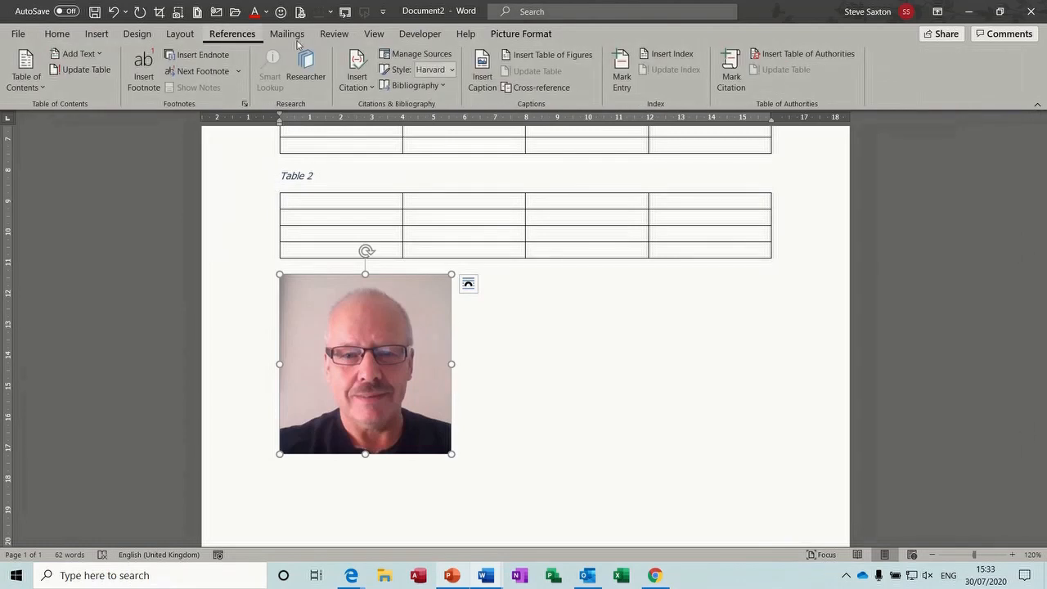
{"action": "left_click", "coordinate": [481, 77]}
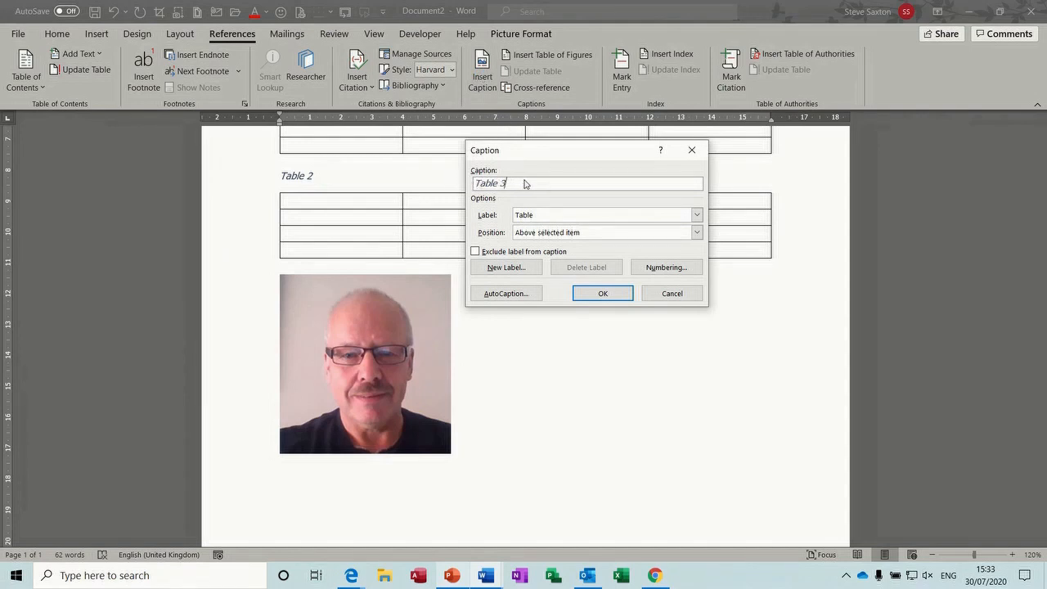
{"action": "left_click", "coordinate": [696, 215]}
{"action": "left_click", "coordinate": [655, 247]}
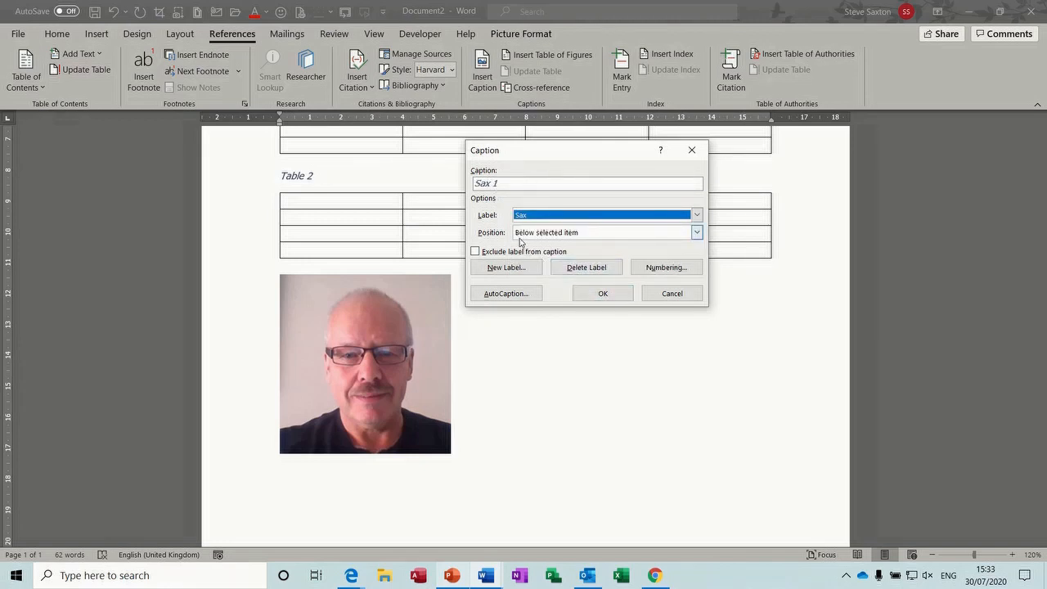
{"action": "left_click", "coordinate": [698, 235]}
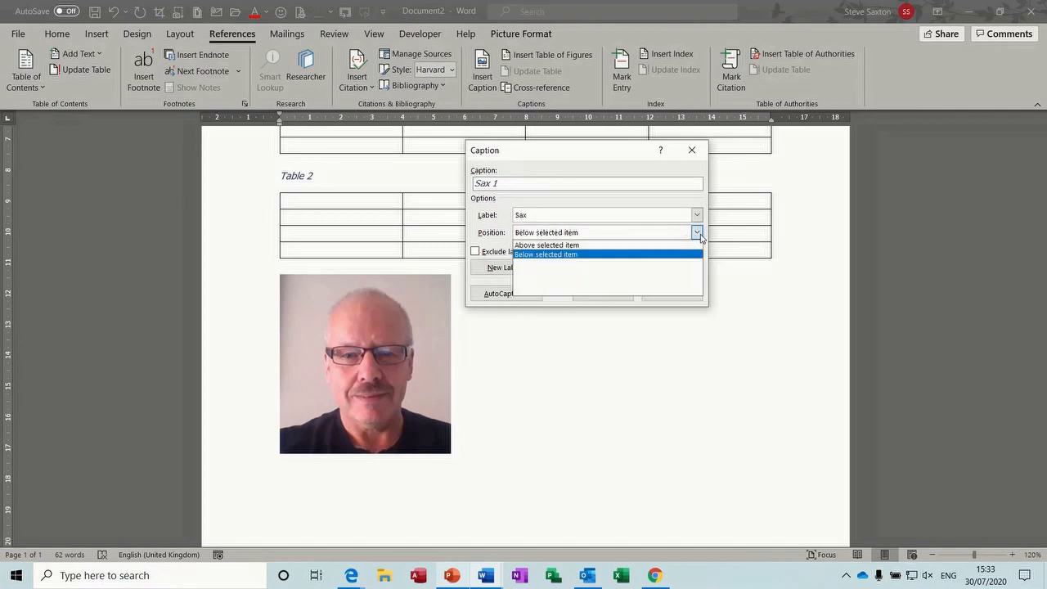
{"action": "left_click", "coordinate": [639, 244]}
{"action": "left_click", "coordinate": [603, 294]}
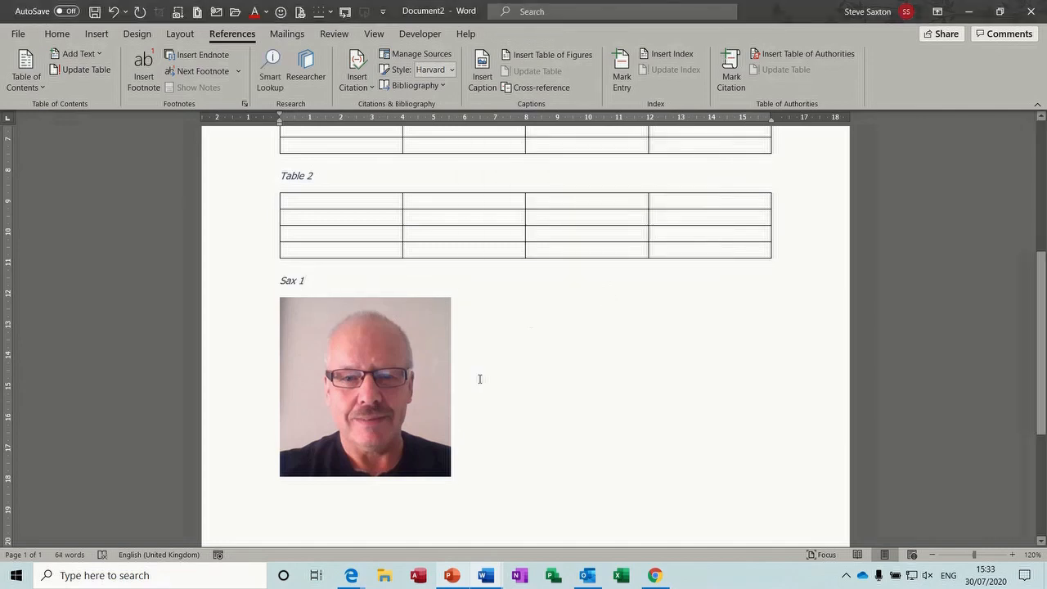
Insert a second couple photo below the first and shrink it to about 2.69 × 4.78 cm
{"action": "left_click", "coordinate": [503, 474]}
{"action": "key", "text": "Return"}
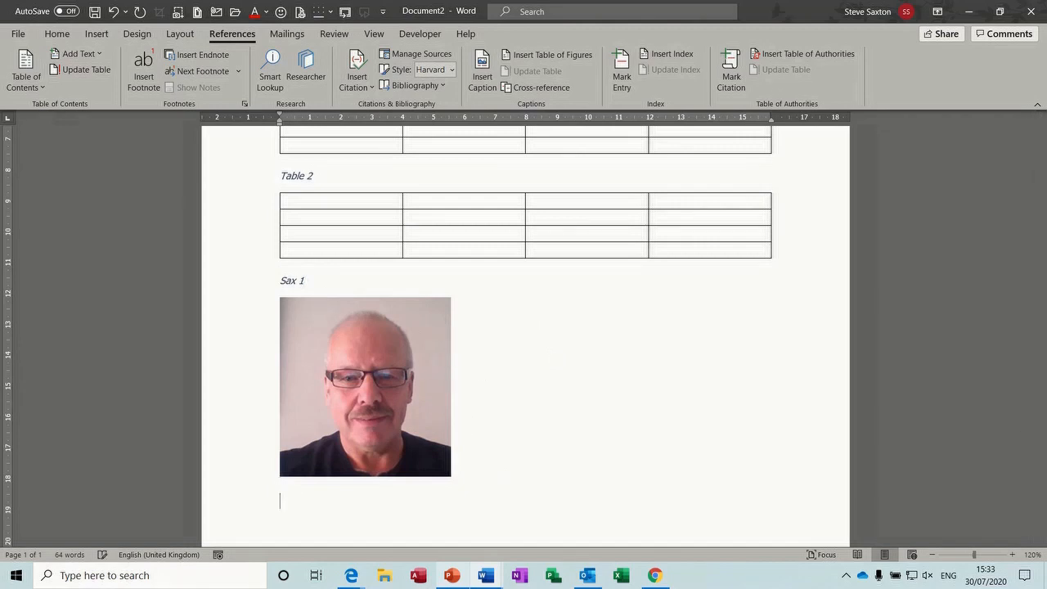
{"action": "left_click", "coordinate": [96, 36]}
{"action": "left_click", "coordinate": [139, 73]}
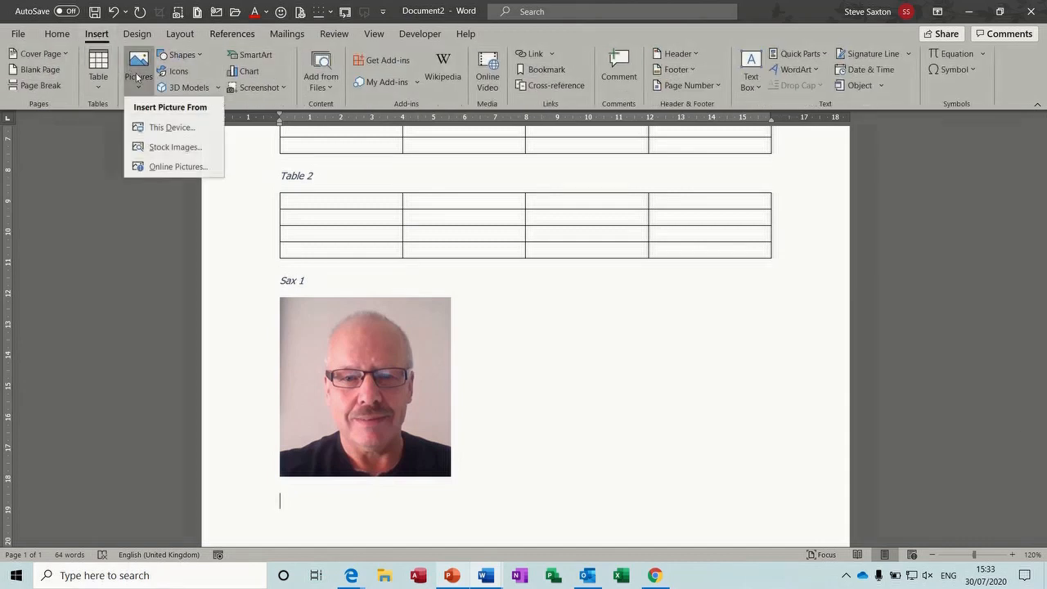
{"action": "left_click", "coordinate": [152, 127]}
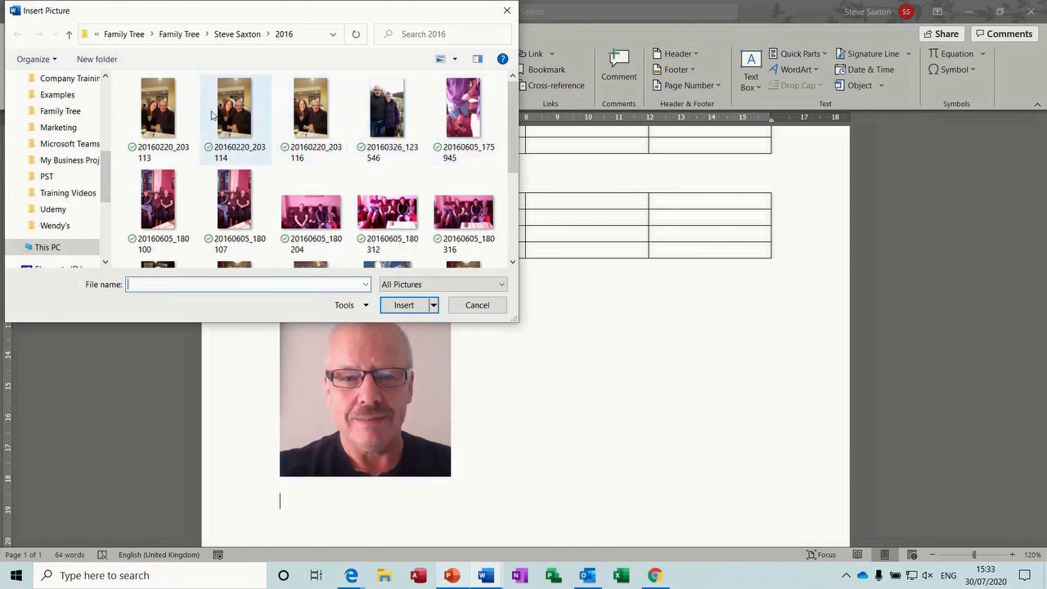
{"action": "key", "text": "Escape"}
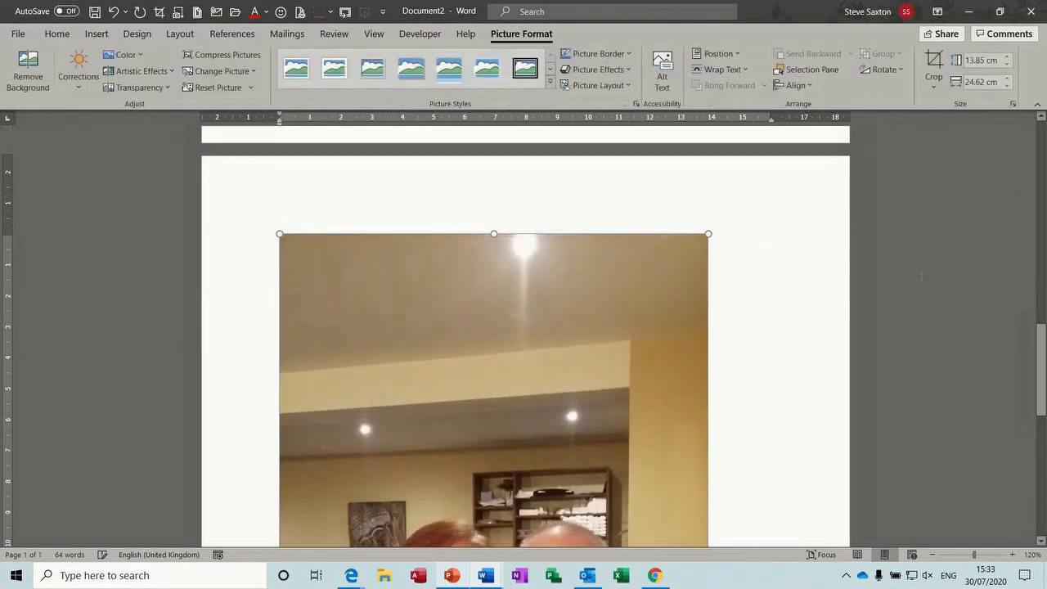
{"action": "left_click_drag", "start_coordinate": [706, 235], "coordinate": [431, 511]}
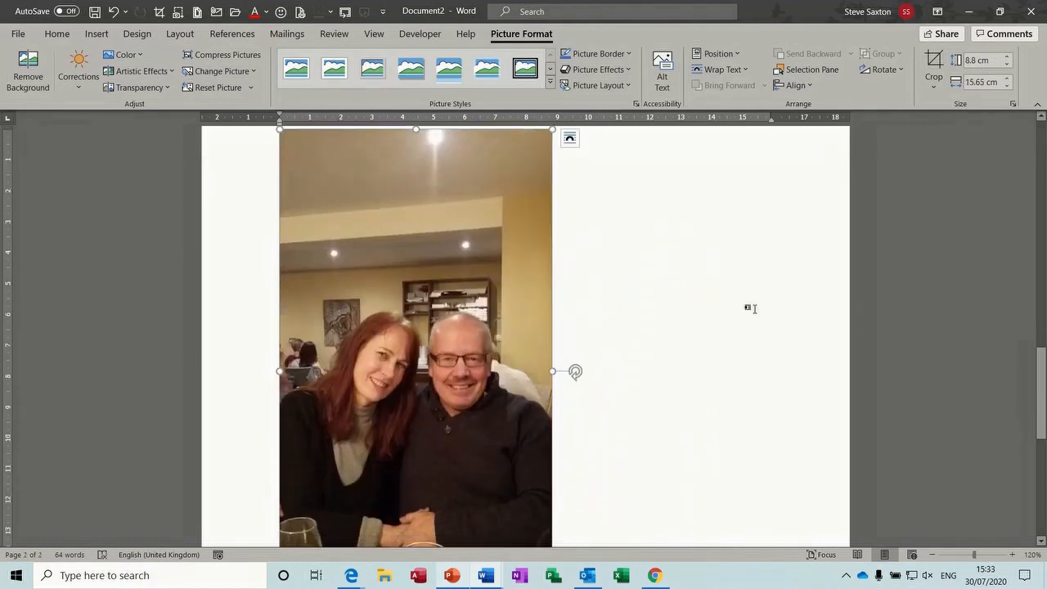
{"action": "left_click_drag", "start_coordinate": [1040, 400], "coordinate": [1040, 343]}
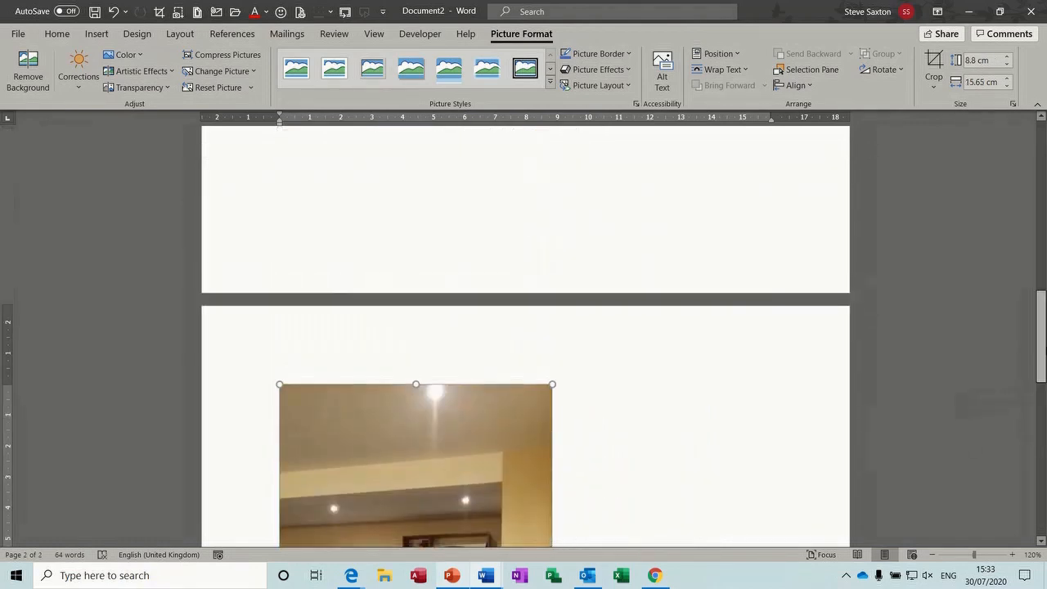
{"action": "left_click_drag", "start_coordinate": [551, 384], "coordinate": [321, 552]}
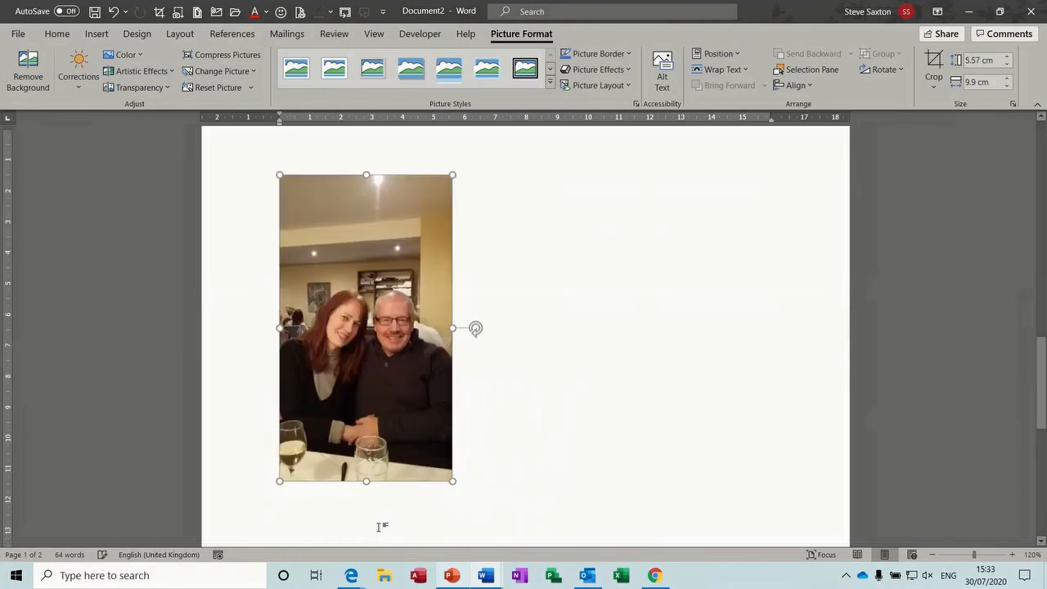
{"action": "left_click_drag", "start_coordinate": [450, 436], "coordinate": [366, 285]}
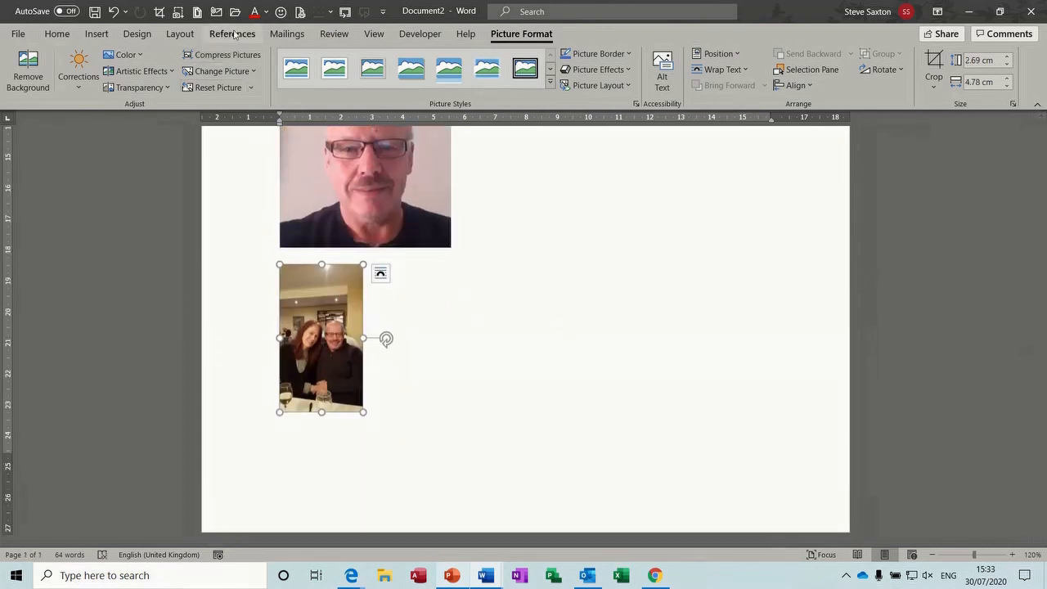
Add the 'Sax 2' caption above the second photo
{"action": "left_click", "coordinate": [234, 34]}
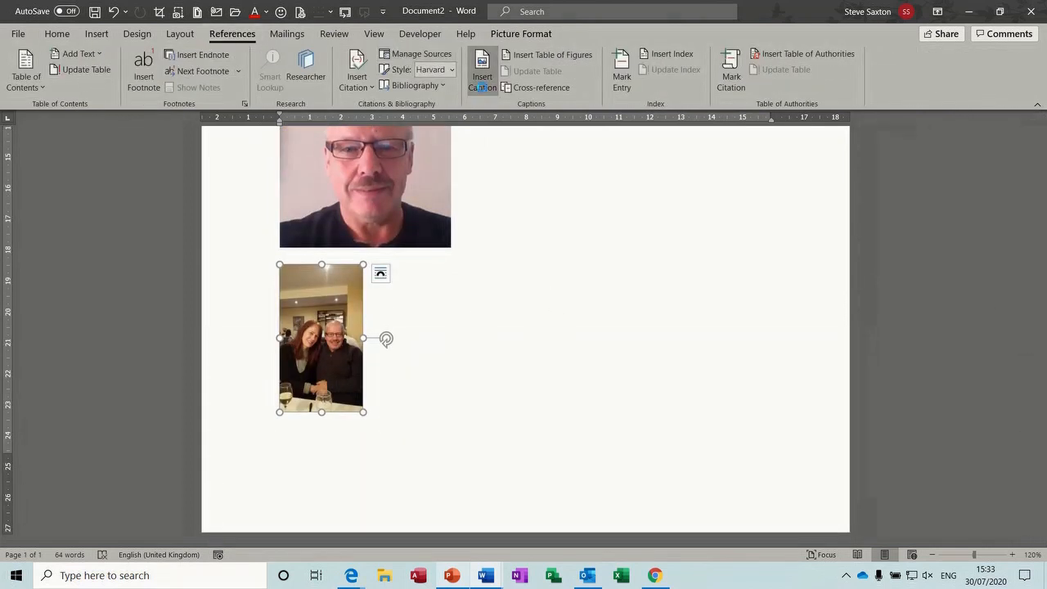
{"action": "left_click", "coordinate": [482, 82]}
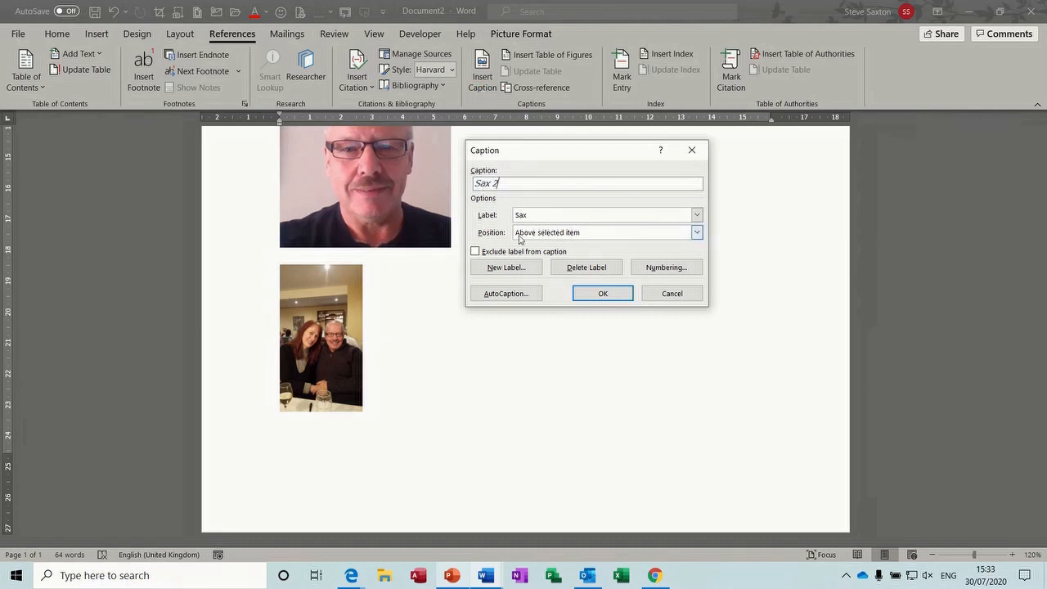
{"action": "left_click", "coordinate": [601, 293]}
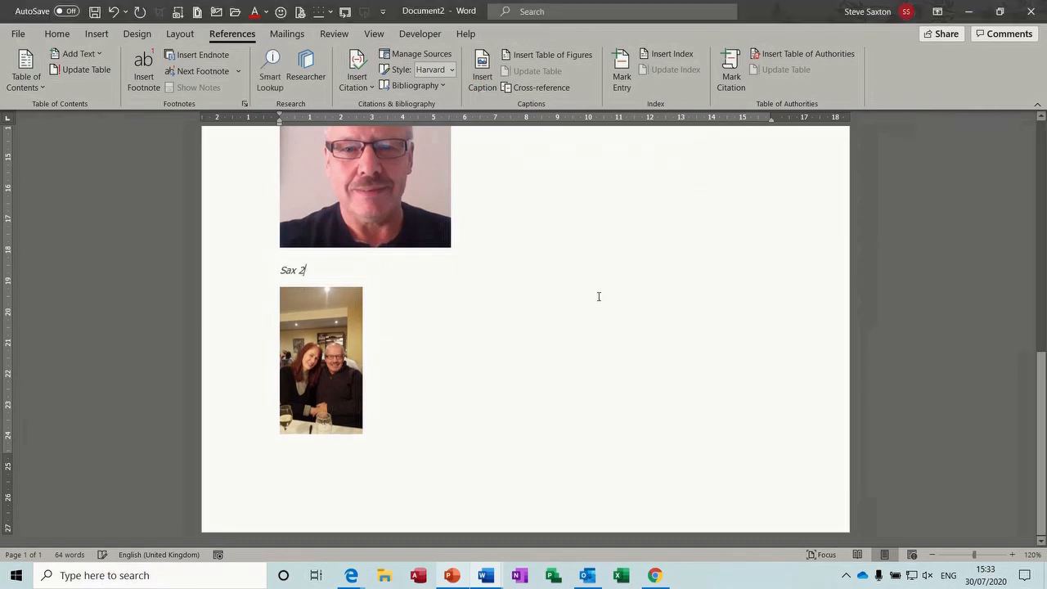
Start a new page after the photos and insert a table of figures for Sax captions
{"action": "left_click", "coordinate": [445, 460]}
{"action": "key", "text": "ctrl+Return"}
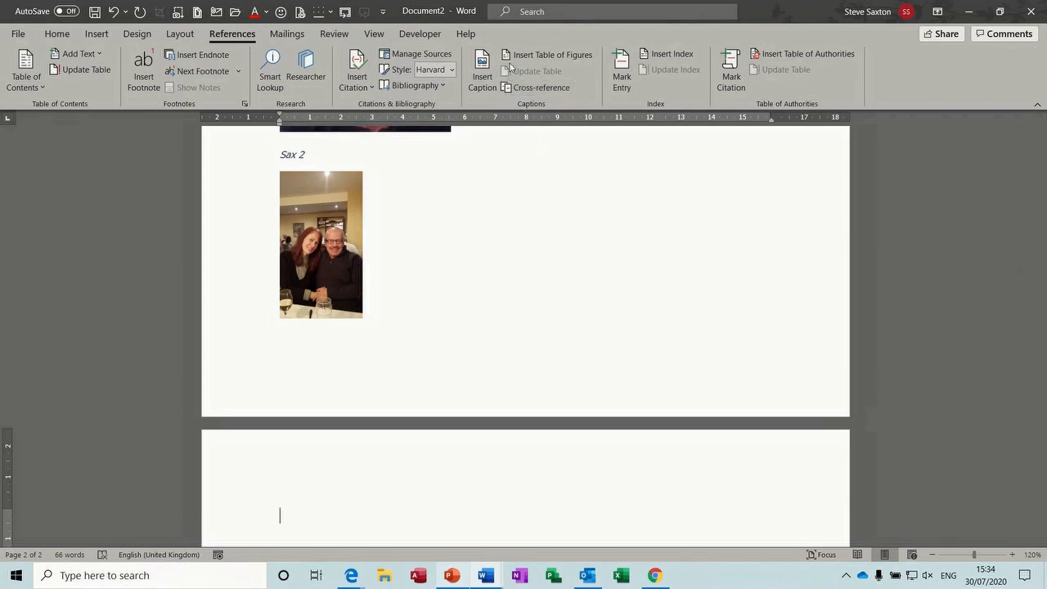
{"action": "left_click", "coordinate": [575, 55]}
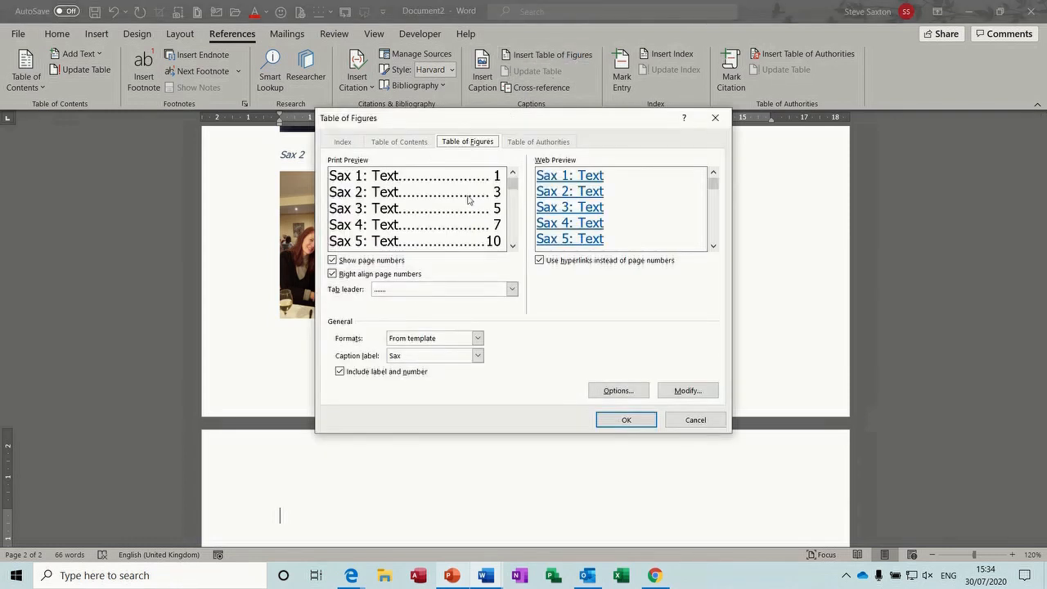
{"action": "left_click", "coordinate": [615, 420]}
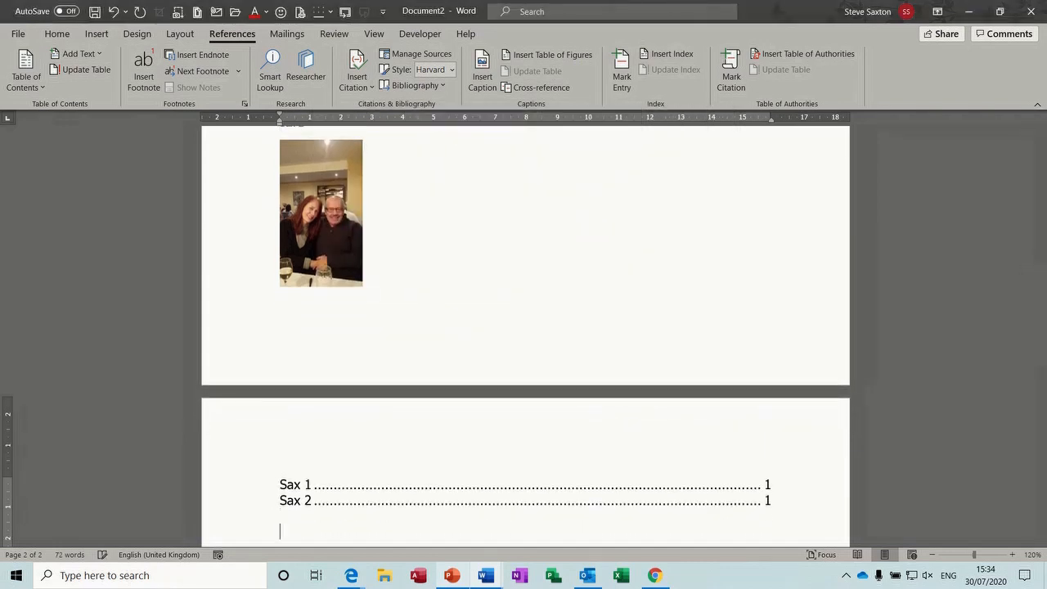
Insert a table of figures for the Figure label, then delete its empty result
{"action": "left_click", "coordinate": [521, 55]}
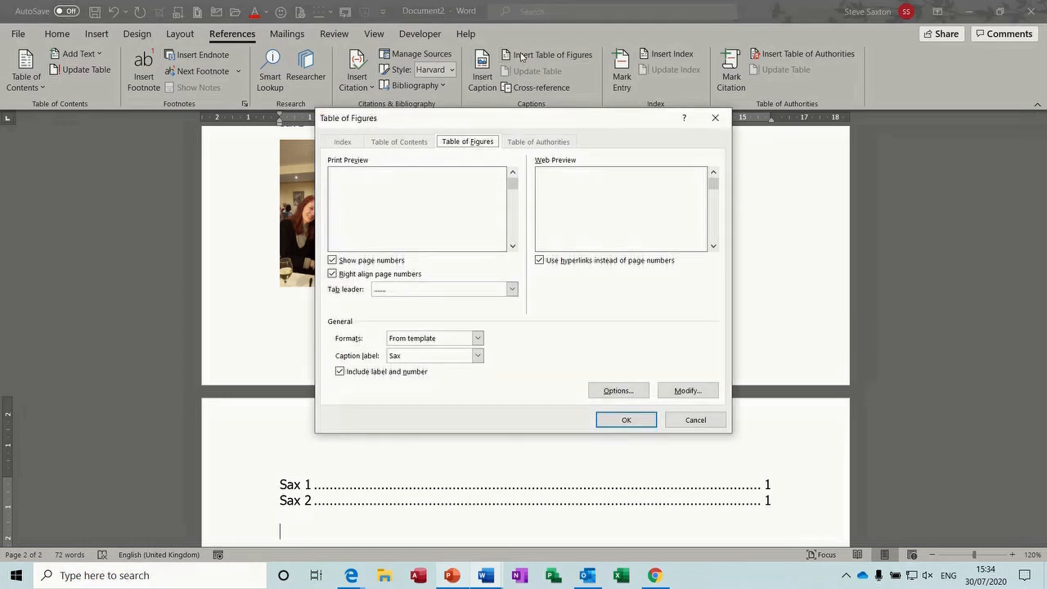
{"action": "left_click", "coordinate": [477, 356]}
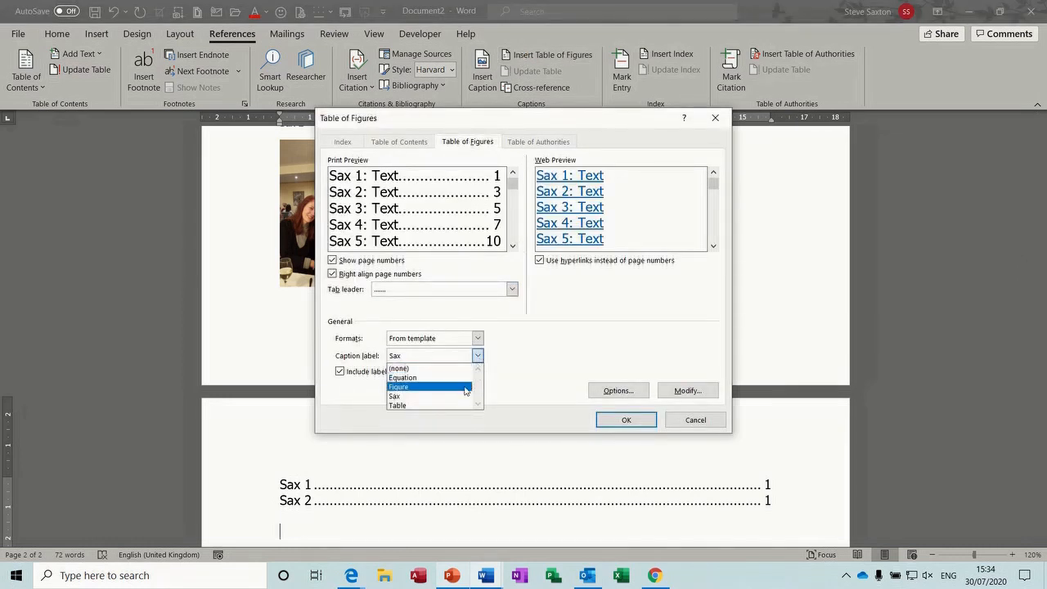
{"action": "left_click", "coordinate": [465, 386]}
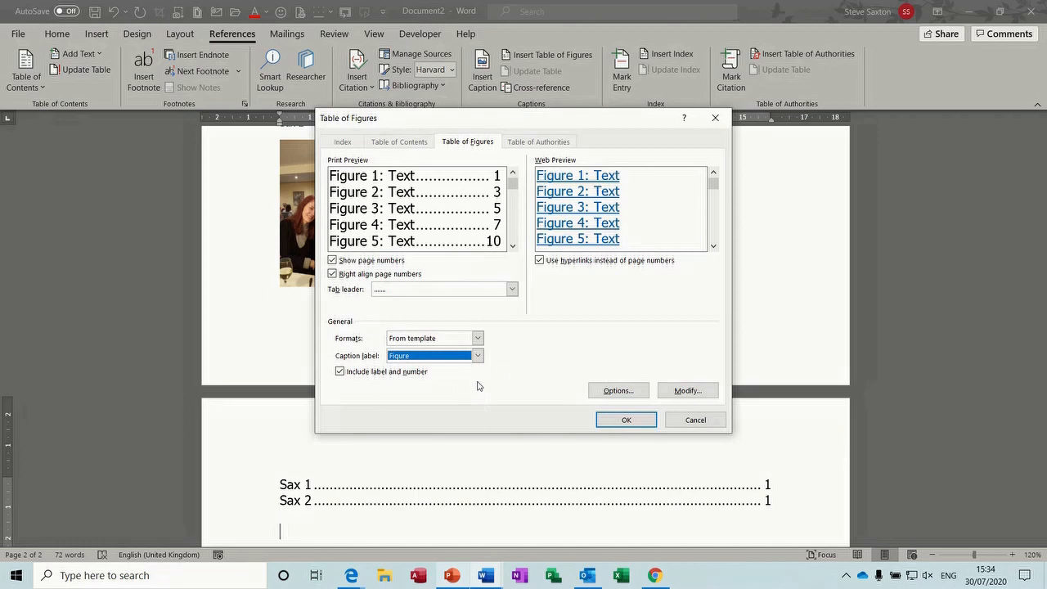
{"action": "left_click", "coordinate": [622, 422]}
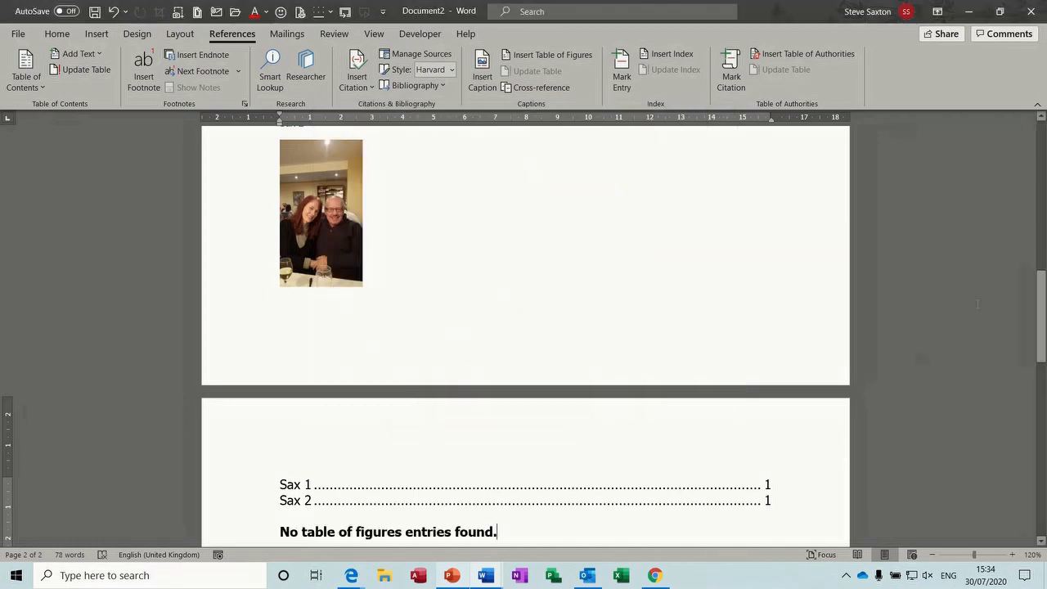
{"action": "left_click_drag", "start_coordinate": [1041, 319], "coordinate": [1042, 358]}
{"action": "key", "text": "BackSpace"}
{"action": "key", "text": "BackSpace"}
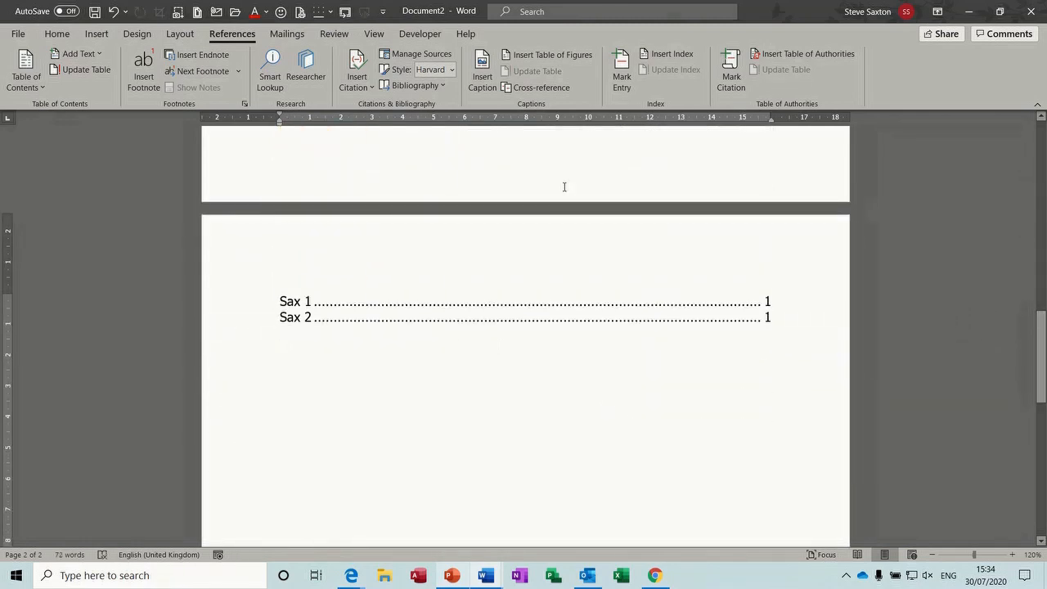
Insert a table of figures listing the Table captions
{"action": "left_click", "coordinate": [544, 55]}
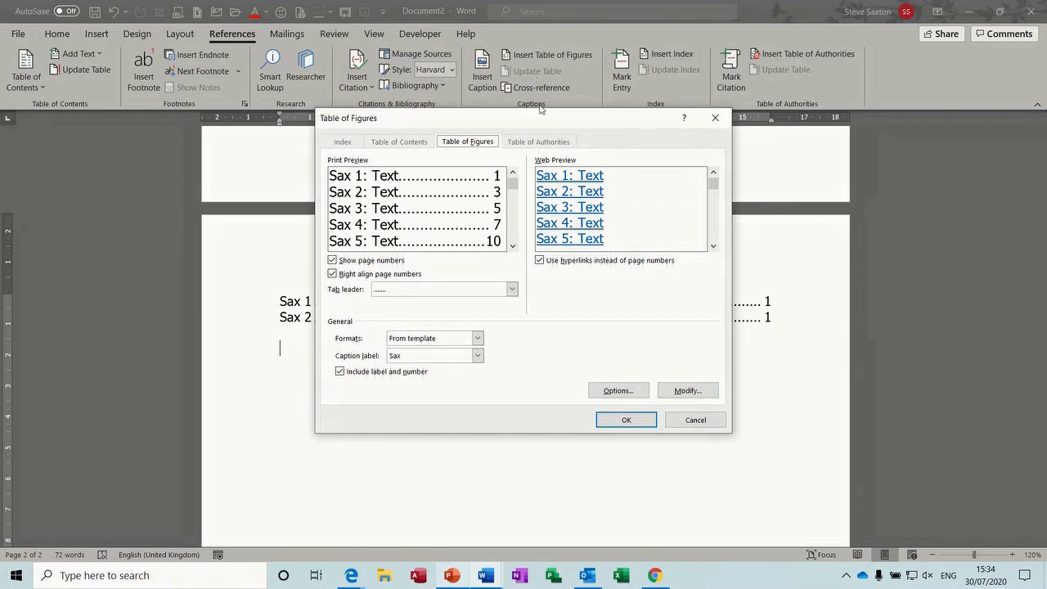
{"action": "left_click", "coordinate": [477, 357]}
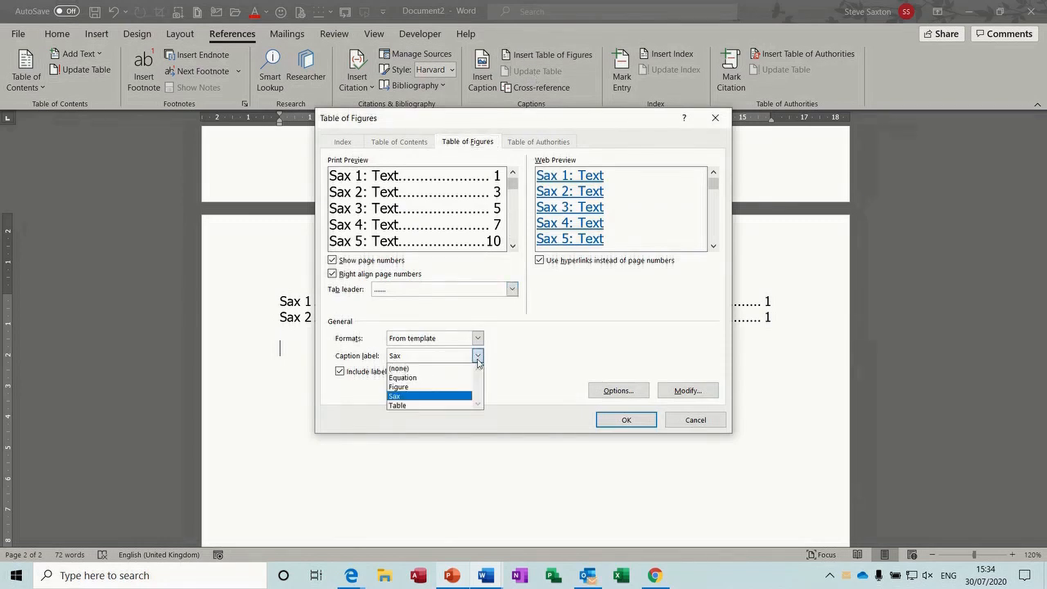
{"action": "left_click", "coordinate": [444, 405]}
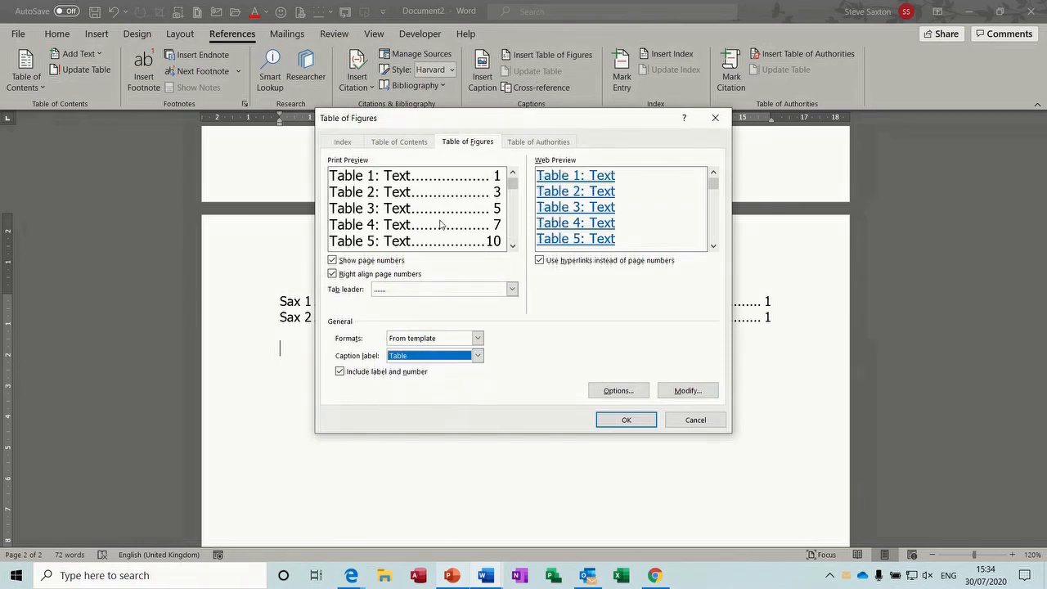
{"action": "left_click", "coordinate": [624, 420]}
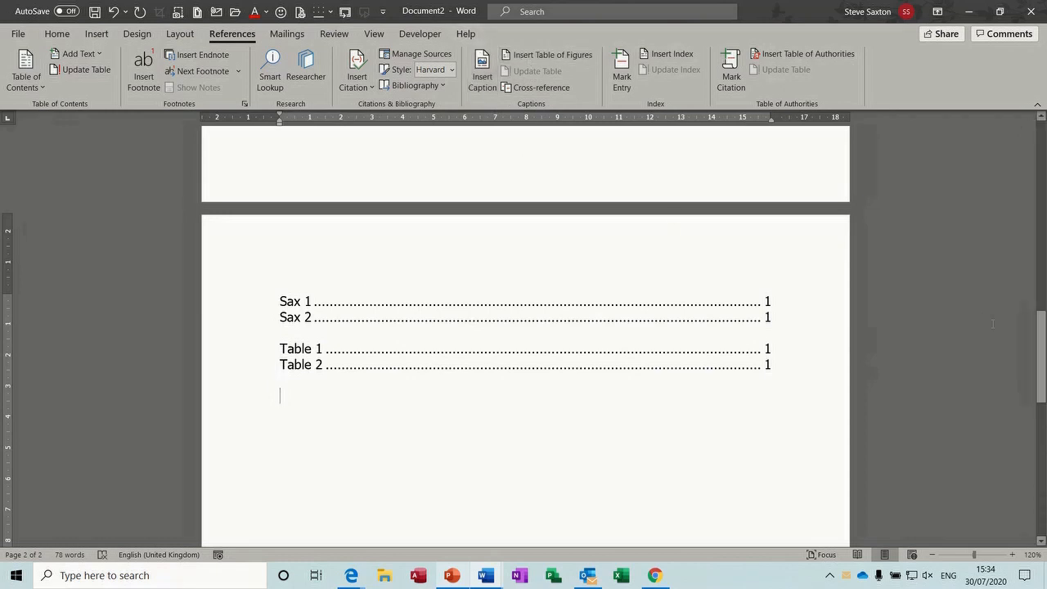
{"action": "mouse_move", "coordinate": [1044, 353]}
{"action": "left_mouse_down"}
{"action": "mouse_move", "coordinate": [1043, 337]}
{"action": "mouse_move", "coordinate": [1043, 356]}
{"action": "left_mouse_up"}
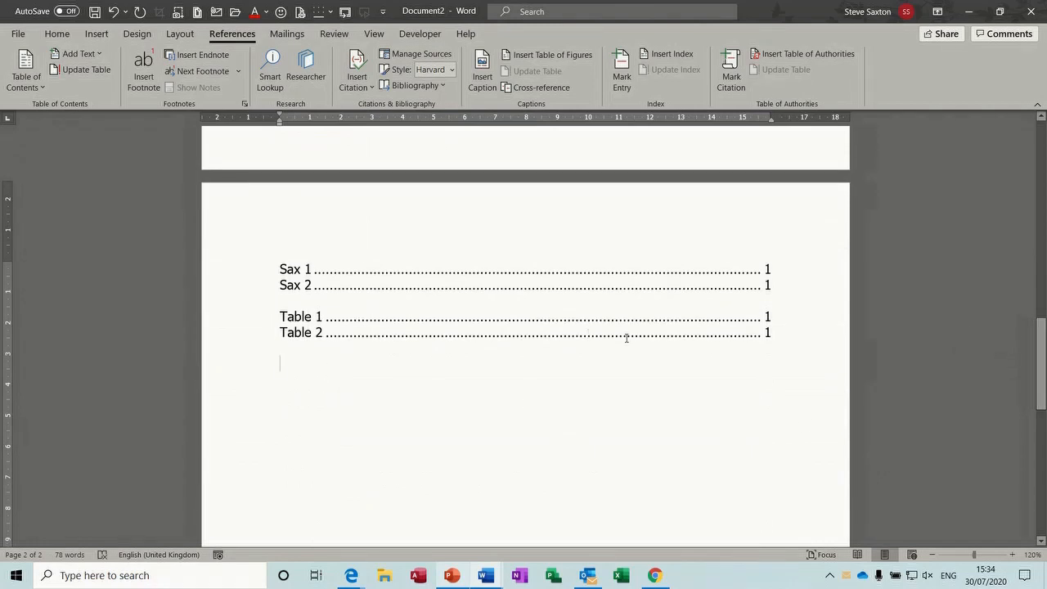
{"action": "left_click", "coordinate": [766, 316]}
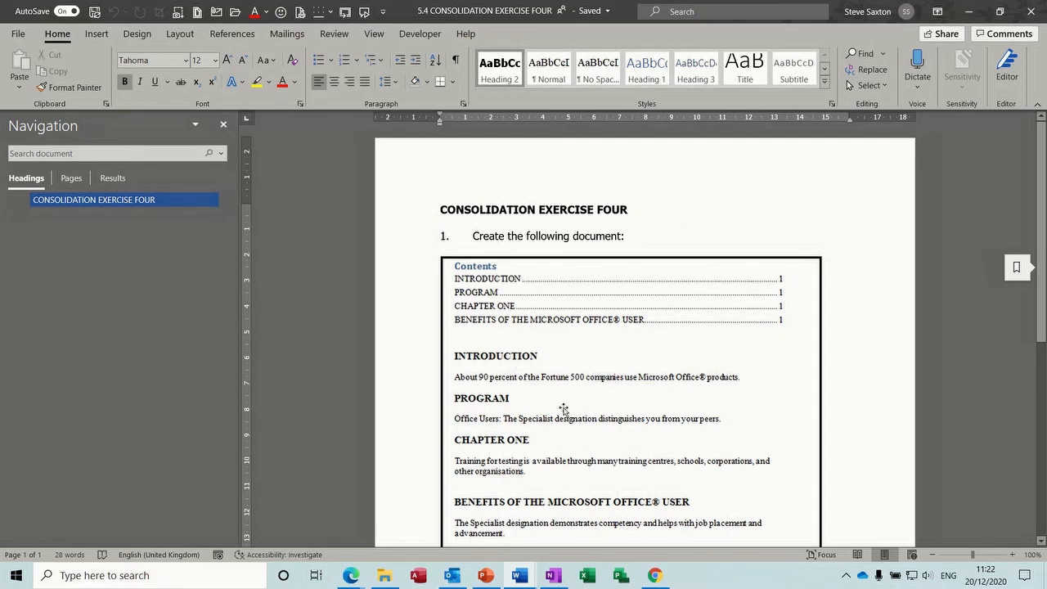
Scroll through the CONSOLIDATION EXERCISE FOUR document
{"action": "scroll", "coordinate": [599, 183], "scroll_direction": "down", "scroll_amount": 3}
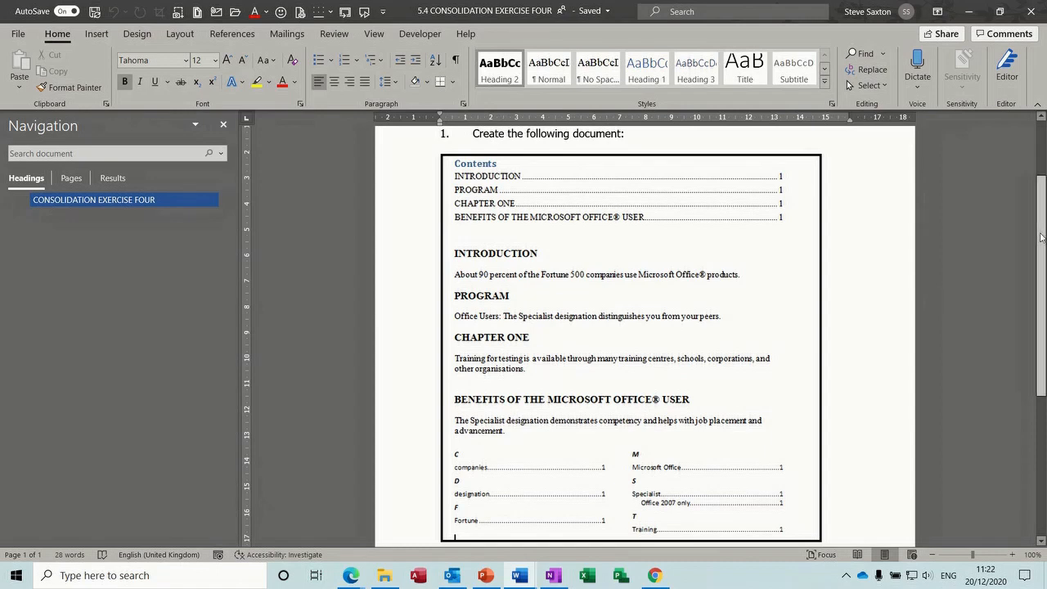
{"action": "scroll", "coordinate": [1042, 236], "scroll_direction": "down", "scroll_amount": 4}
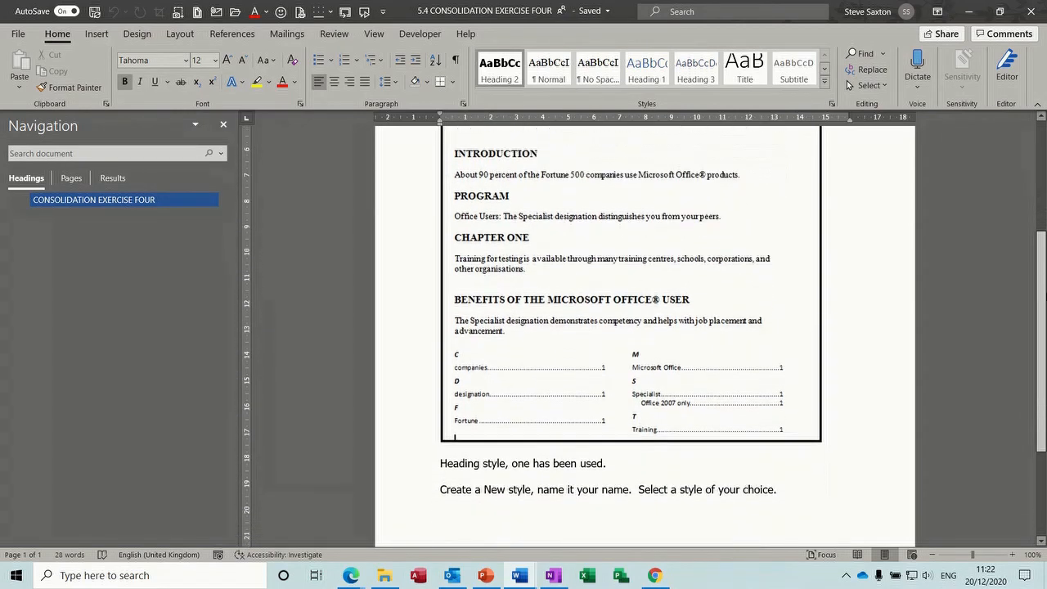
{"action": "scroll", "coordinate": [1042, 236], "scroll_direction": "down", "scroll_amount": 3}
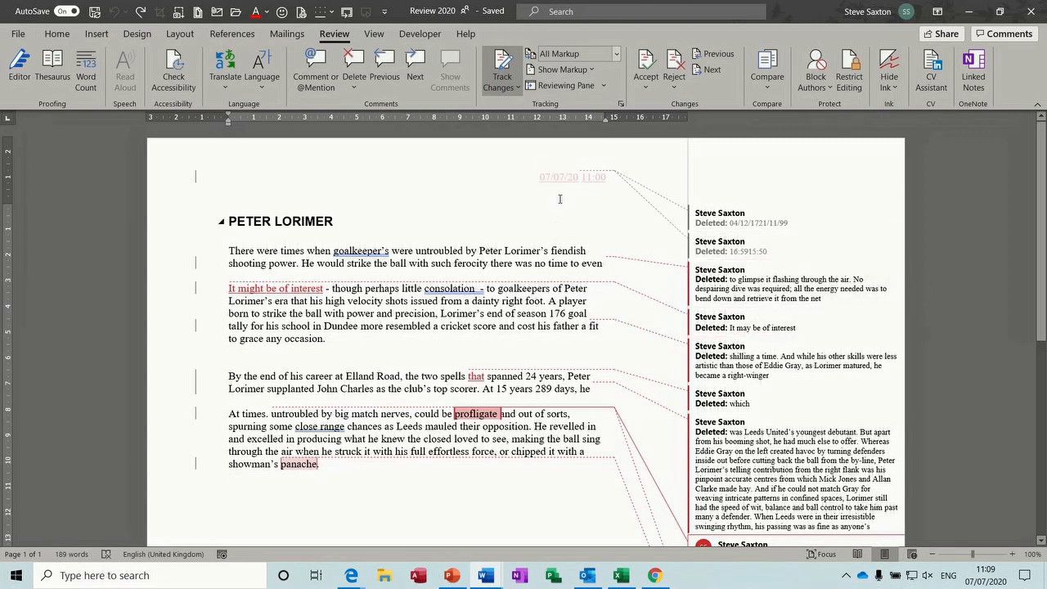
{"action": "left_click", "coordinate": [617, 54]}
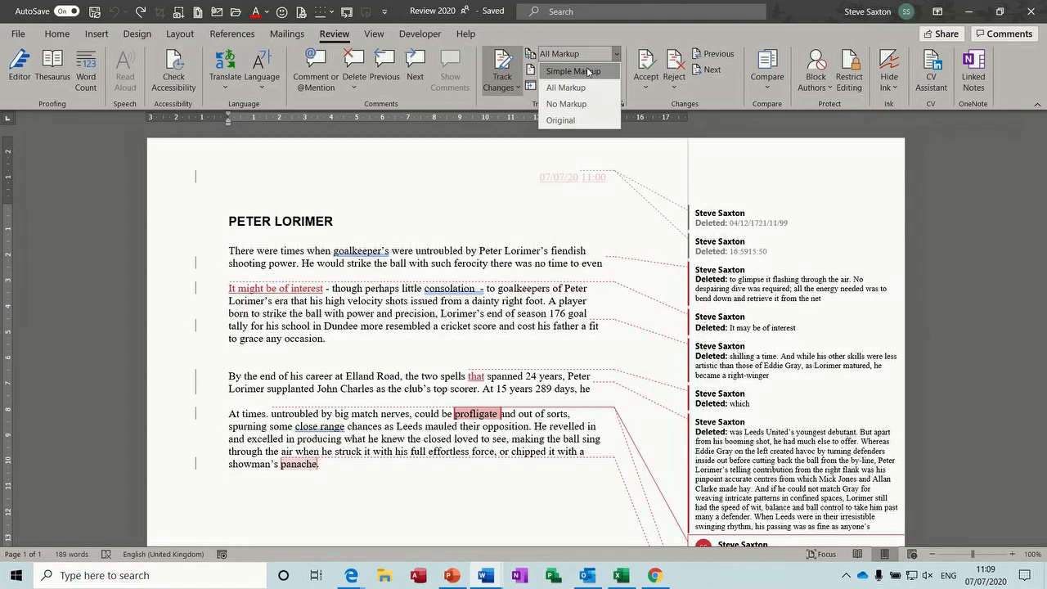
{"action": "left_click", "coordinate": [587, 71]}
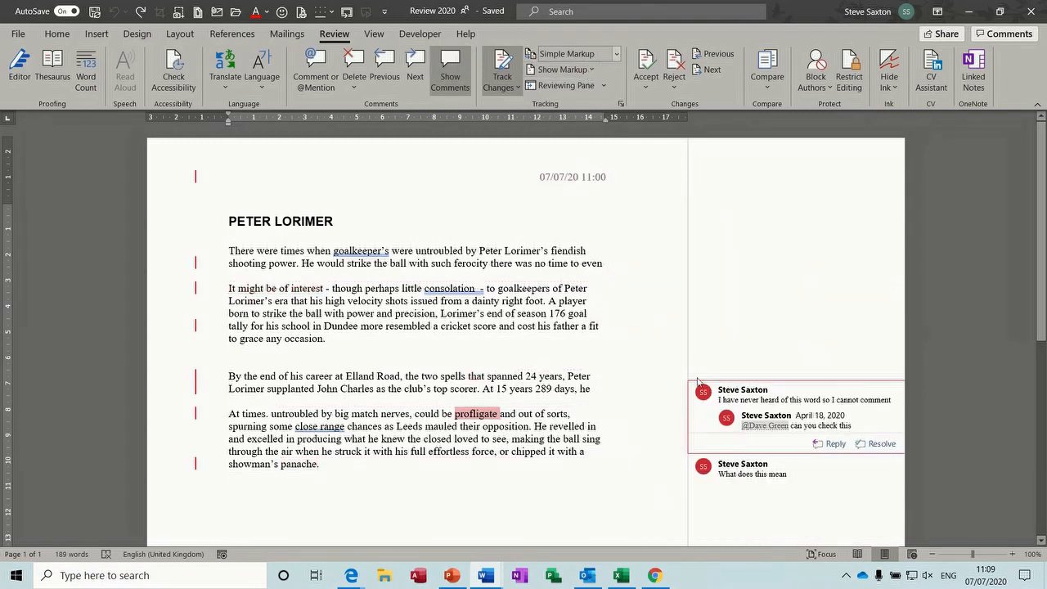
{"action": "left_click", "coordinate": [615, 53]}
{"action": "left_click", "coordinate": [598, 88]}
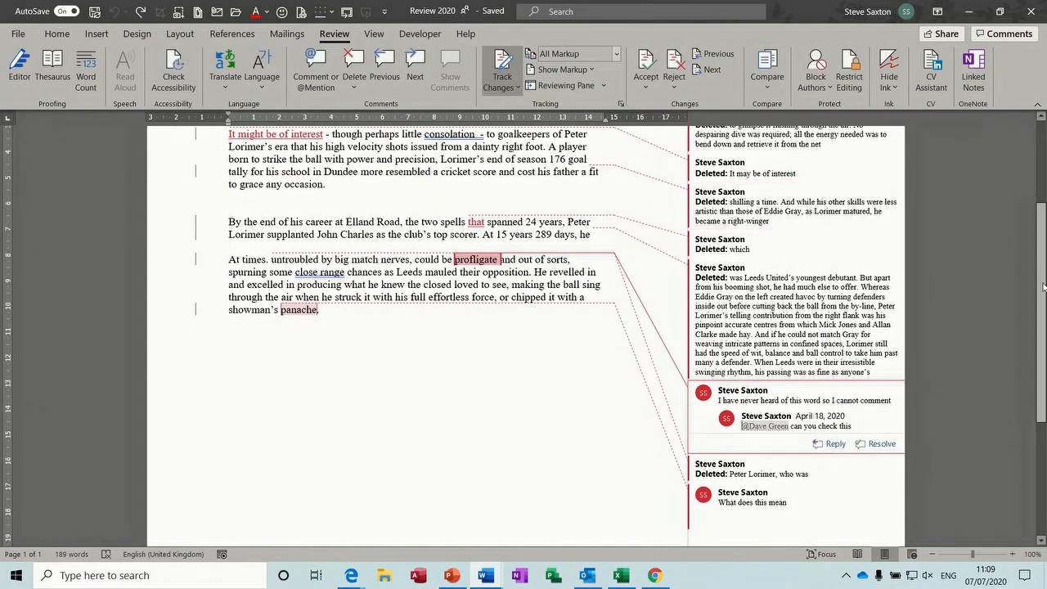
{"action": "mouse_move", "coordinate": [1041, 289]}
{"action": "left_mouse_down"}
{"action": "mouse_move", "coordinate": [1035, 196]}
{"action": "mouse_move", "coordinate": [1041, 295]}
{"action": "left_mouse_up"}
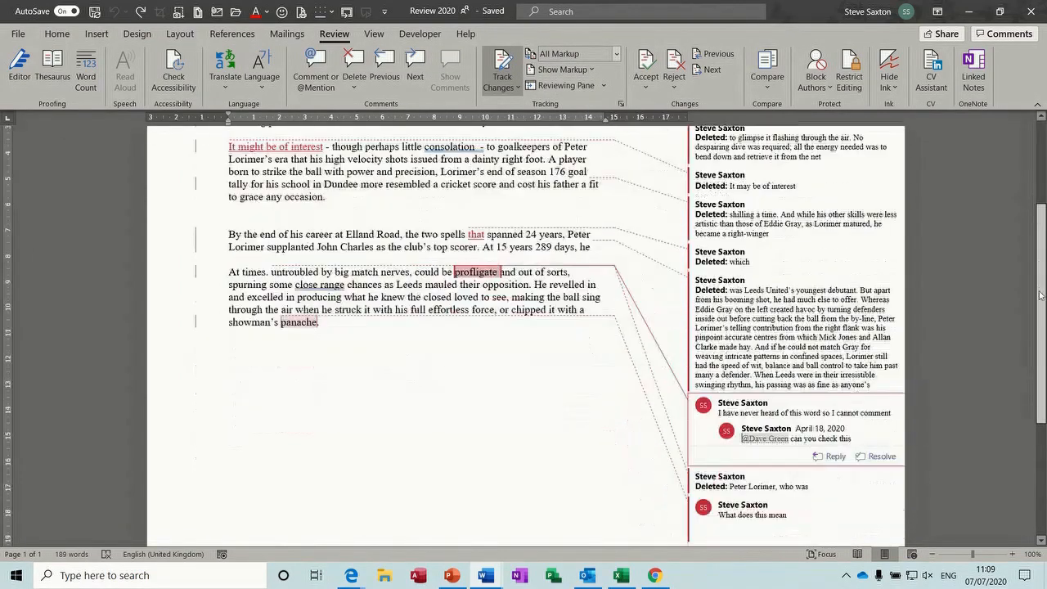
{"action": "scroll", "coordinate": [1040, 295], "scroll_direction": "down", "scroll_amount": 2}
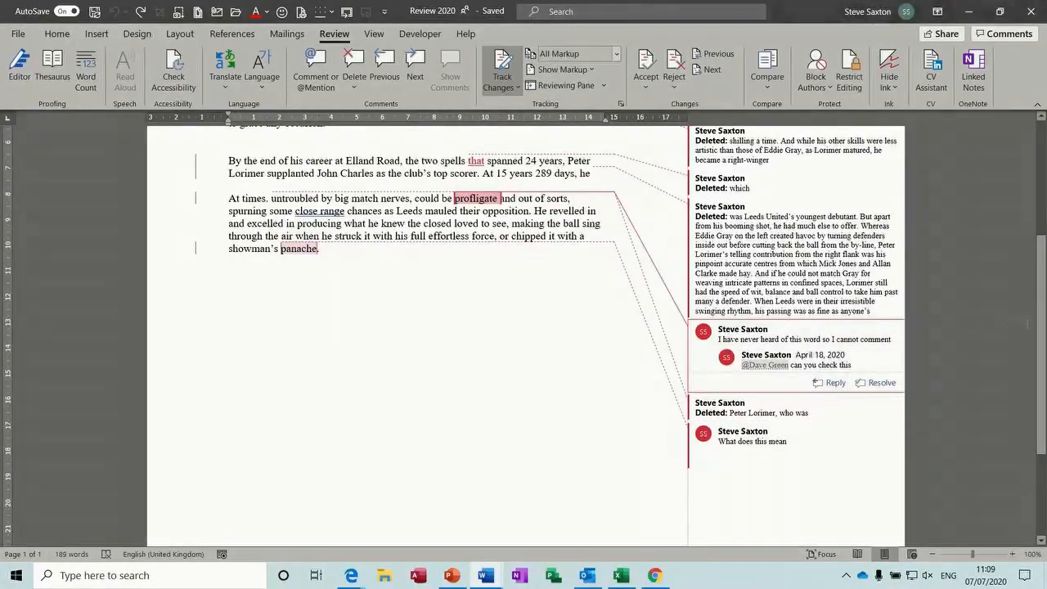
{"action": "scroll", "coordinate": [1039, 334], "scroll_direction": "up", "scroll_amount": 5}
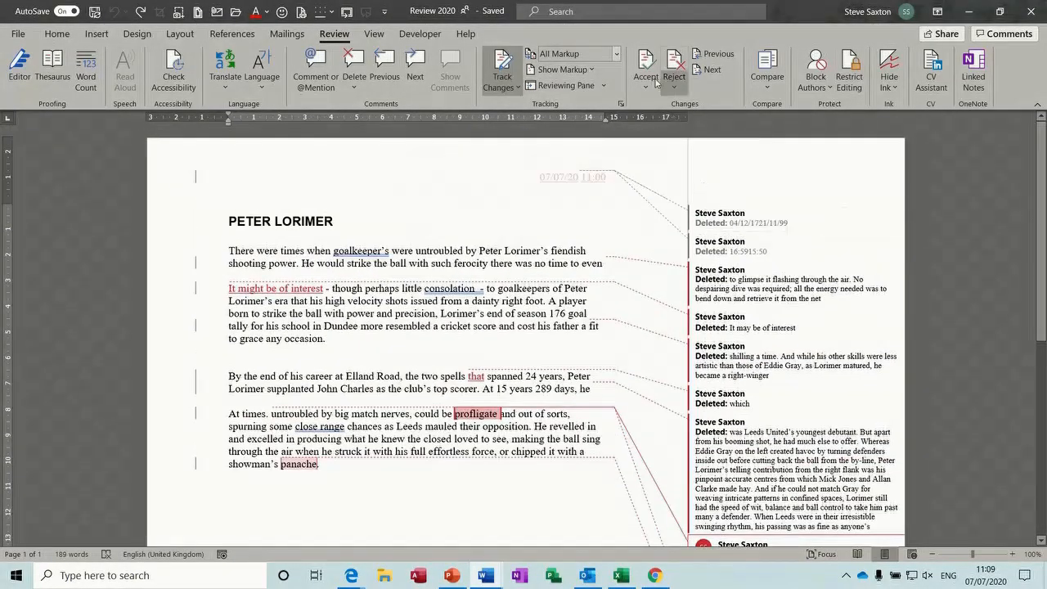
{"action": "left_click", "coordinate": [615, 54]}
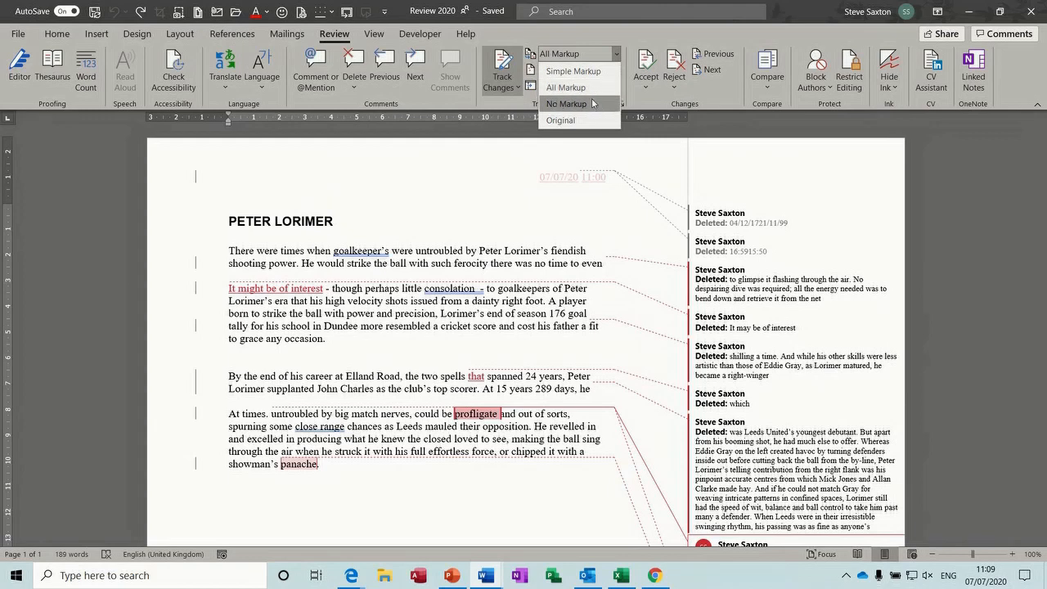
{"action": "left_click", "coordinate": [567, 104]}
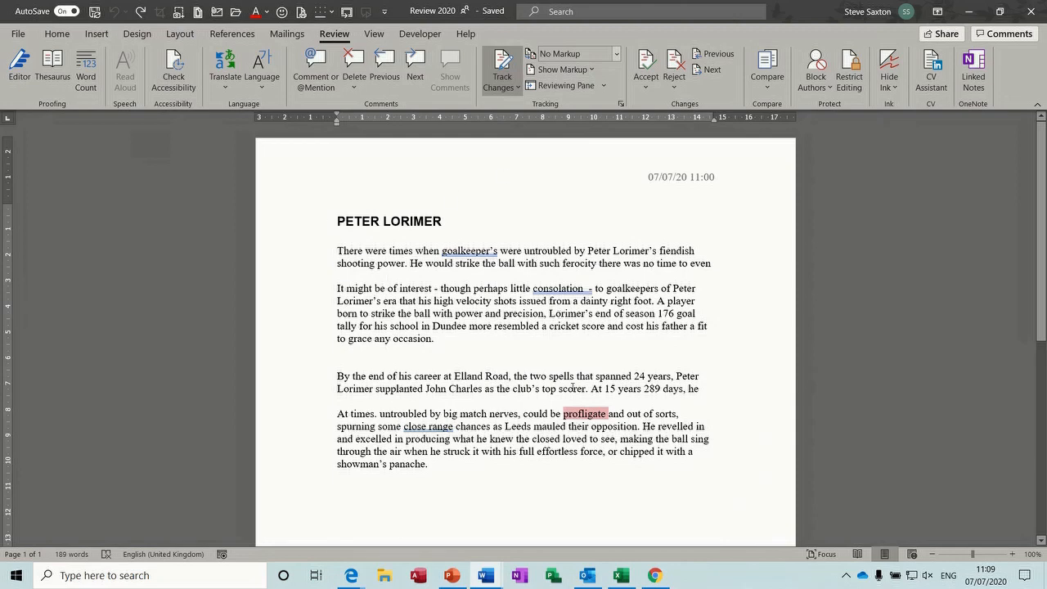
{"action": "left_click", "coordinate": [617, 54]}
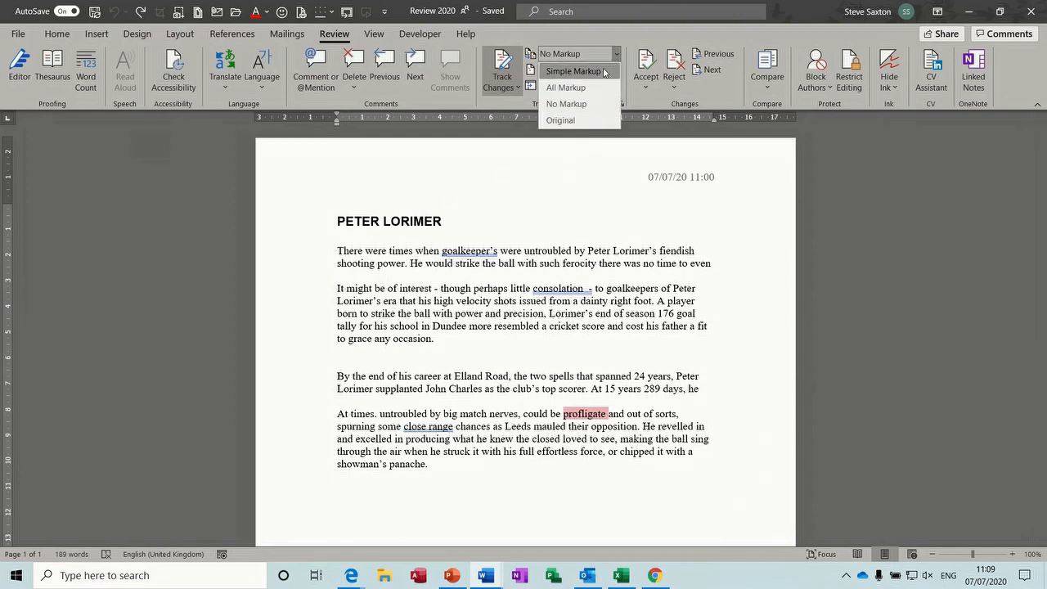
{"action": "left_click", "coordinate": [594, 87]}
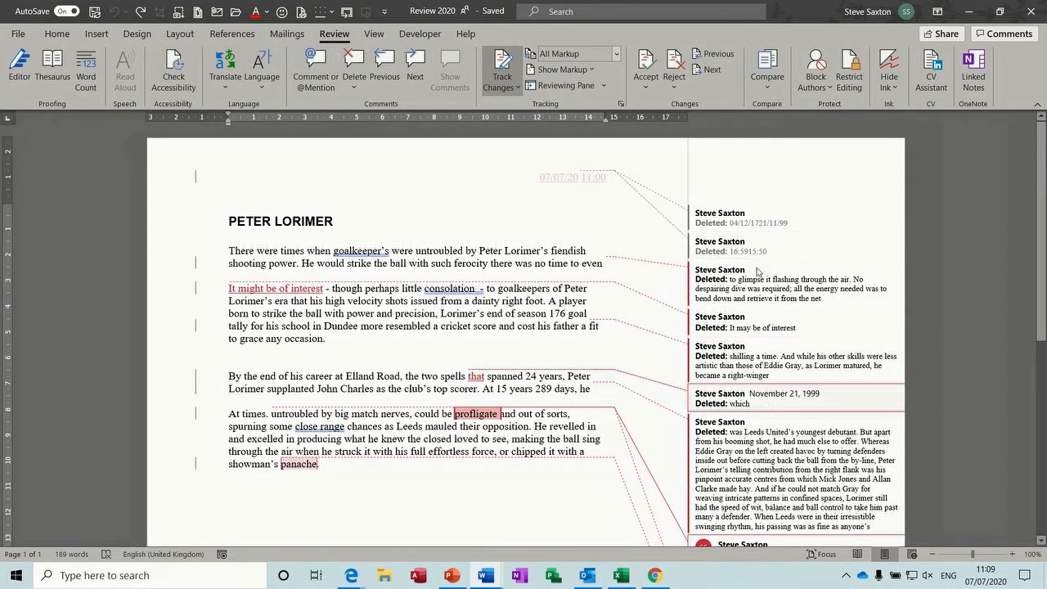
{"action": "left_click", "coordinate": [617, 54]}
{"action": "left_click", "coordinate": [595, 104]}
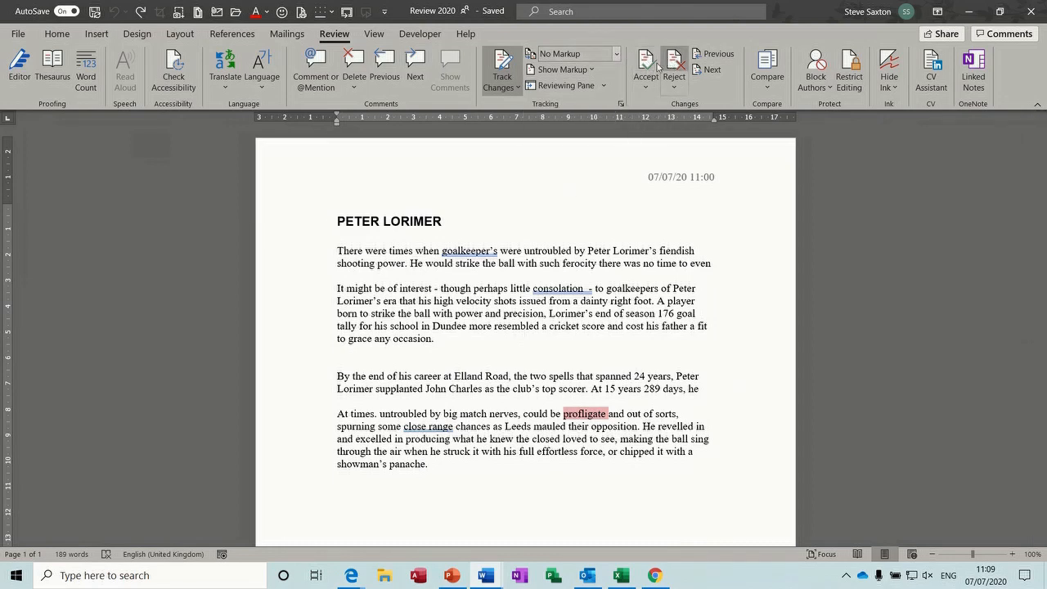
{"action": "left_click", "coordinate": [618, 56]}
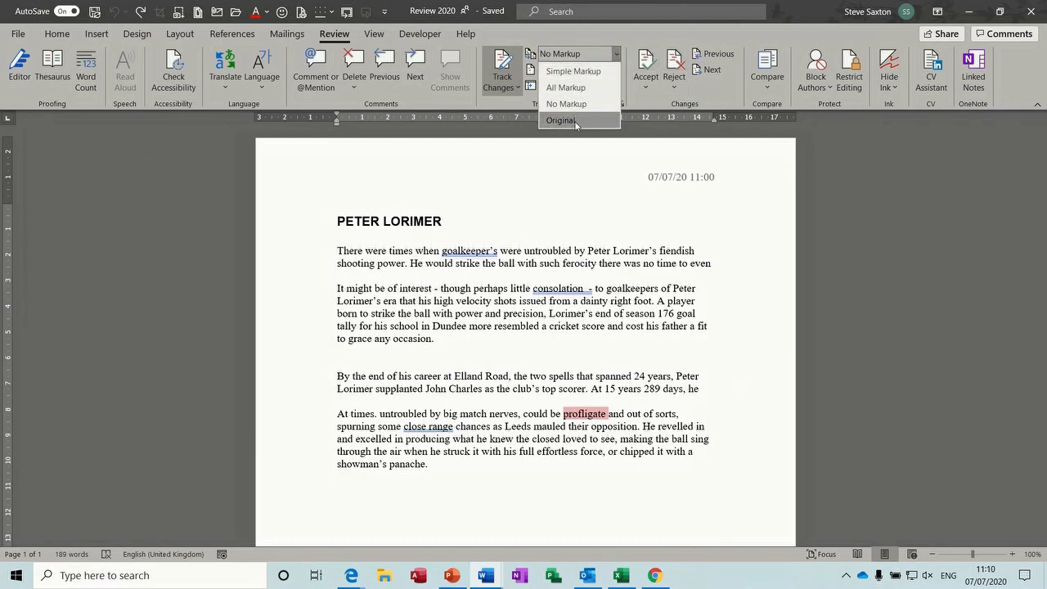
{"action": "left_click", "coordinate": [576, 123]}
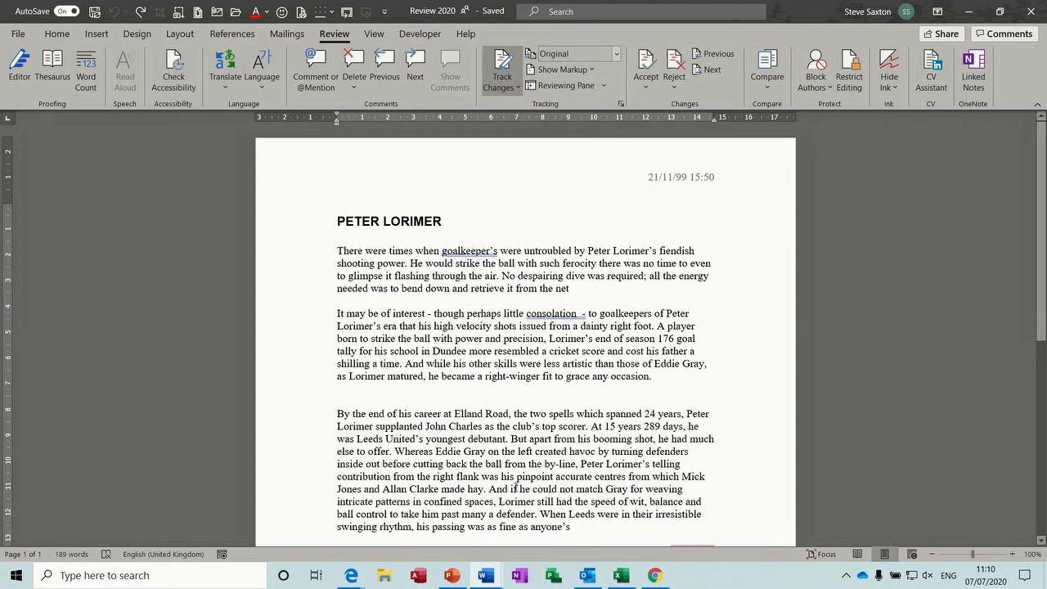
{"action": "left_click", "coordinate": [618, 56]}
{"action": "left_click", "coordinate": [597, 87]}
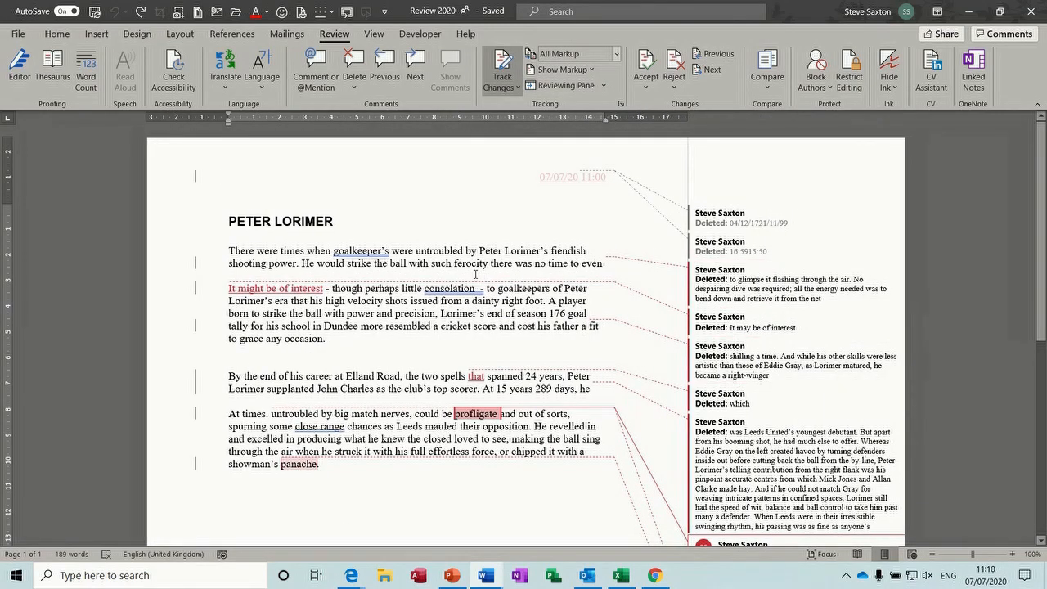
Turn Comments, Insertions and Deletions, and Formatting markup off, then back on
{"action": "left_click", "coordinate": [592, 70]}
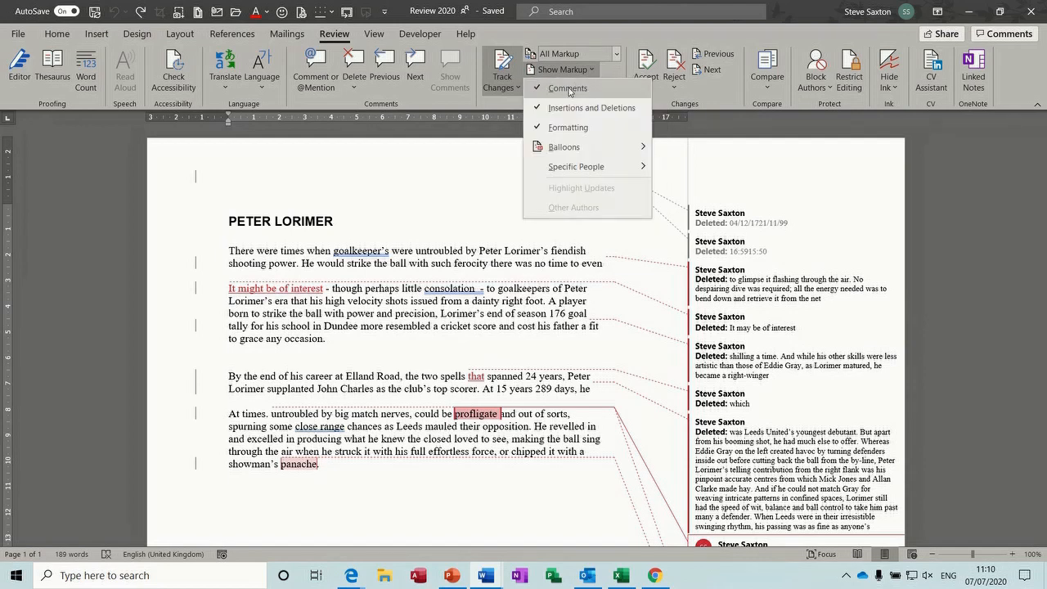
{"action": "left_click", "coordinate": [569, 88]}
{"action": "left_click", "coordinate": [595, 70]}
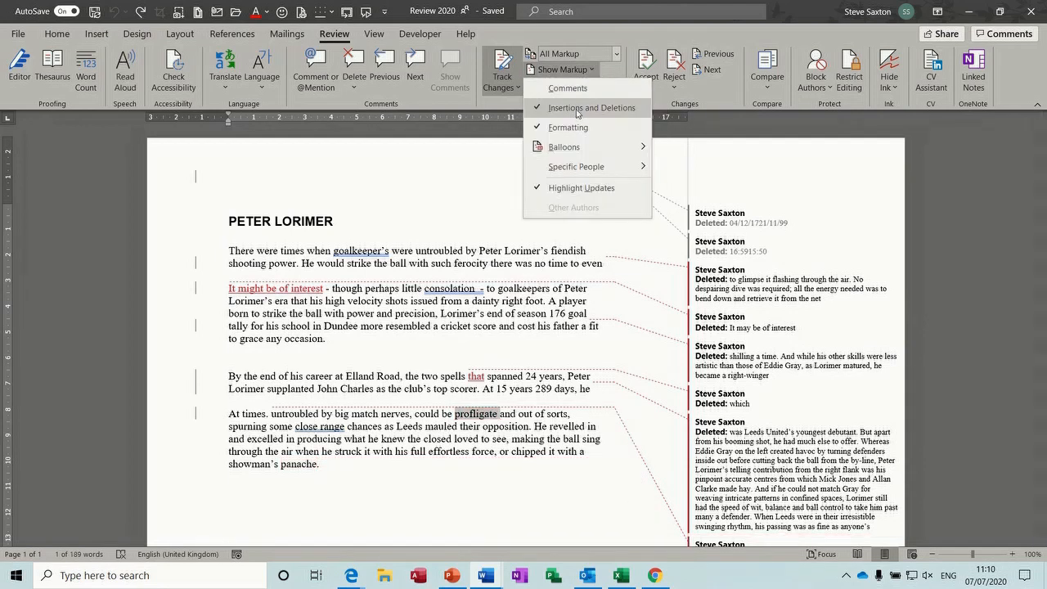
{"action": "left_click", "coordinate": [577, 108]}
{"action": "left_click", "coordinate": [592, 69]}
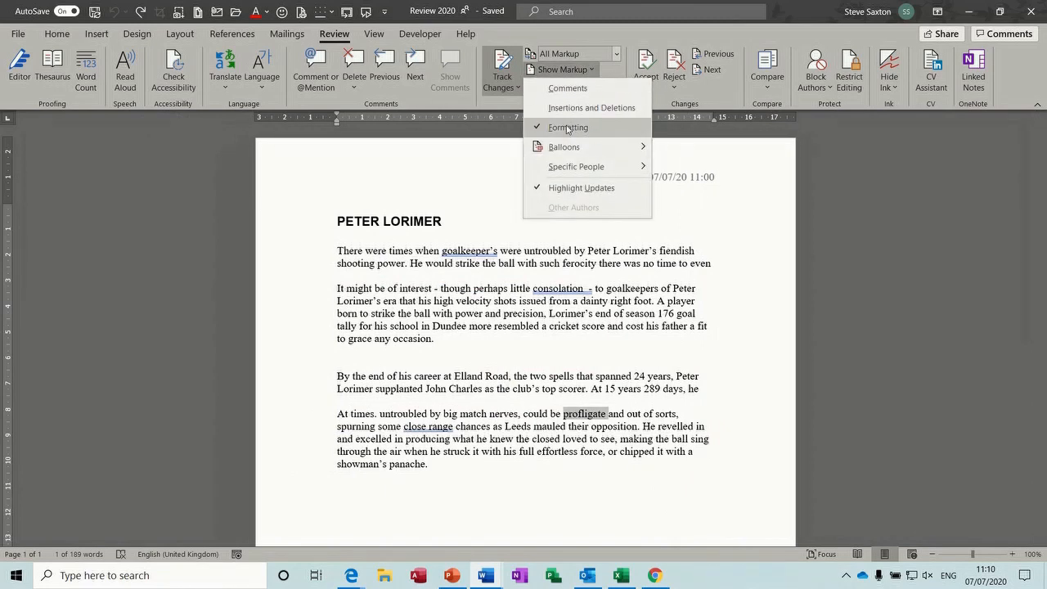
{"action": "left_click", "coordinate": [568, 128]}
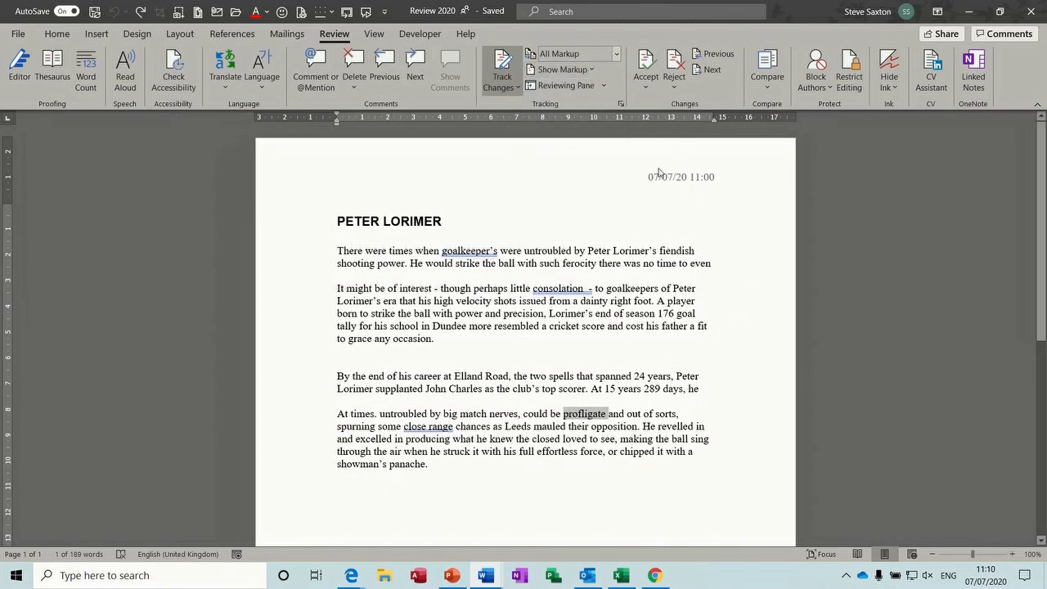
{"action": "left_click", "coordinate": [595, 71]}
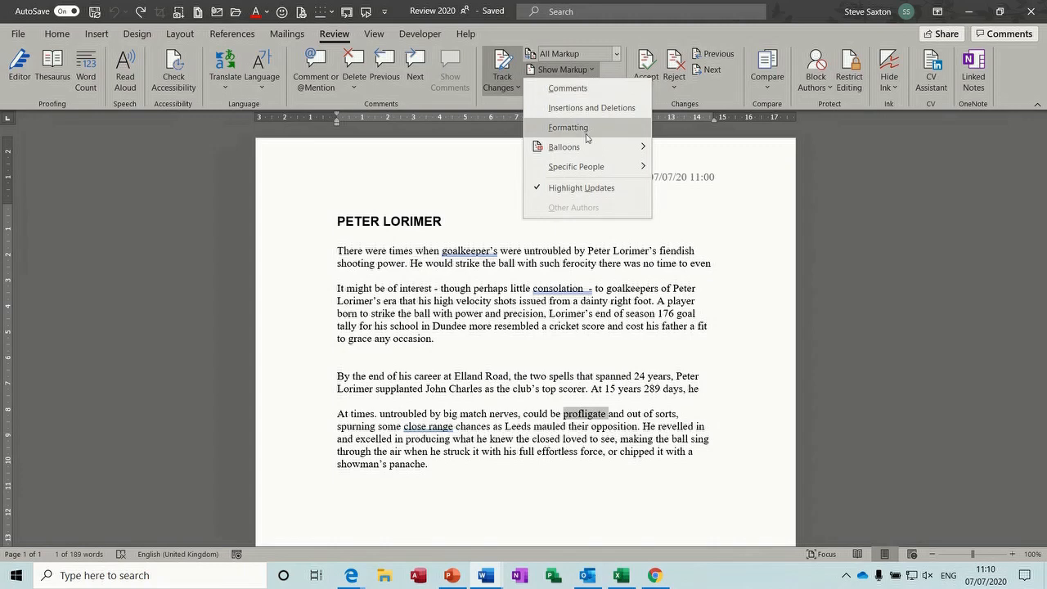
{"action": "left_click", "coordinate": [582, 88]}
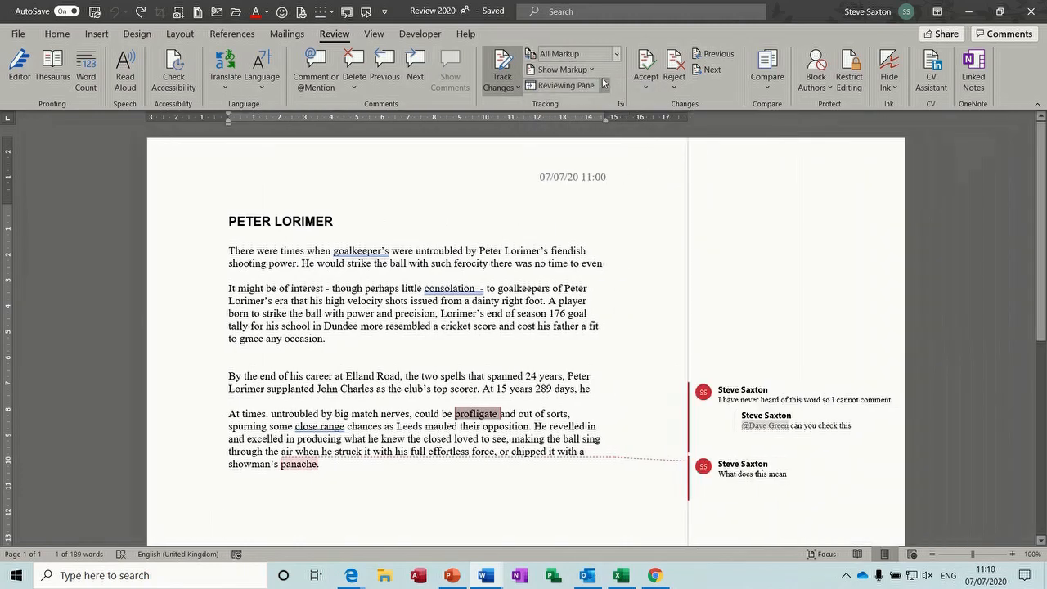
{"action": "left_click", "coordinate": [592, 71]}
{"action": "left_click", "coordinate": [586, 104]}
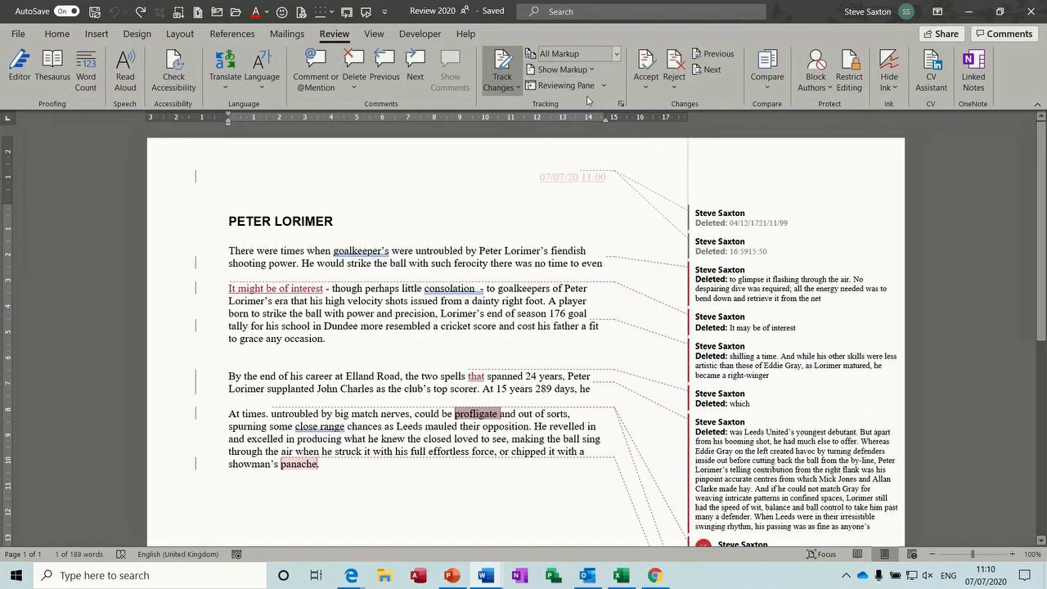
{"action": "left_click", "coordinate": [594, 70]}
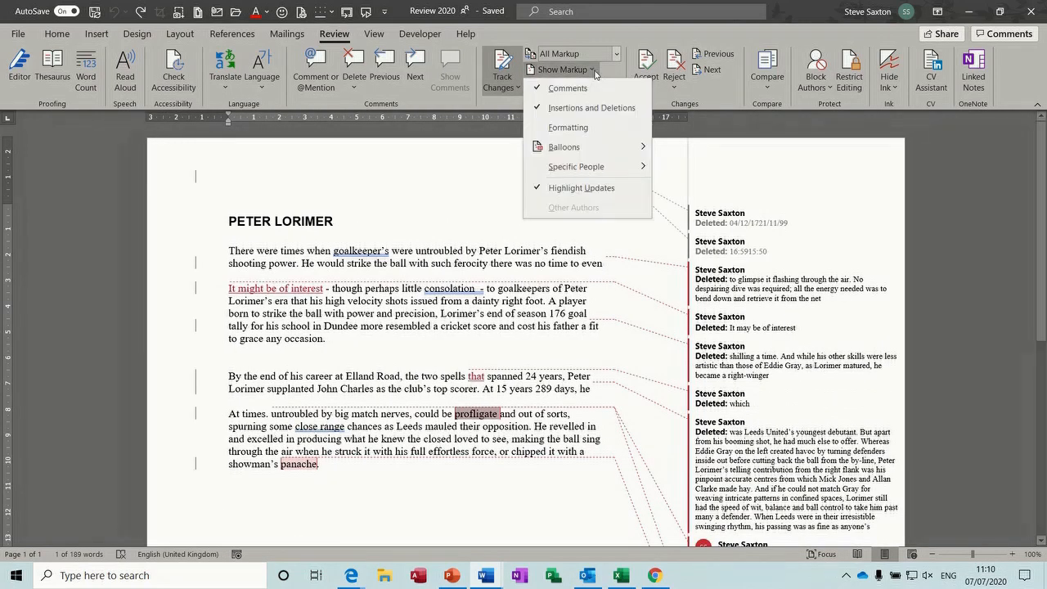
{"action": "left_click", "coordinate": [580, 128]}
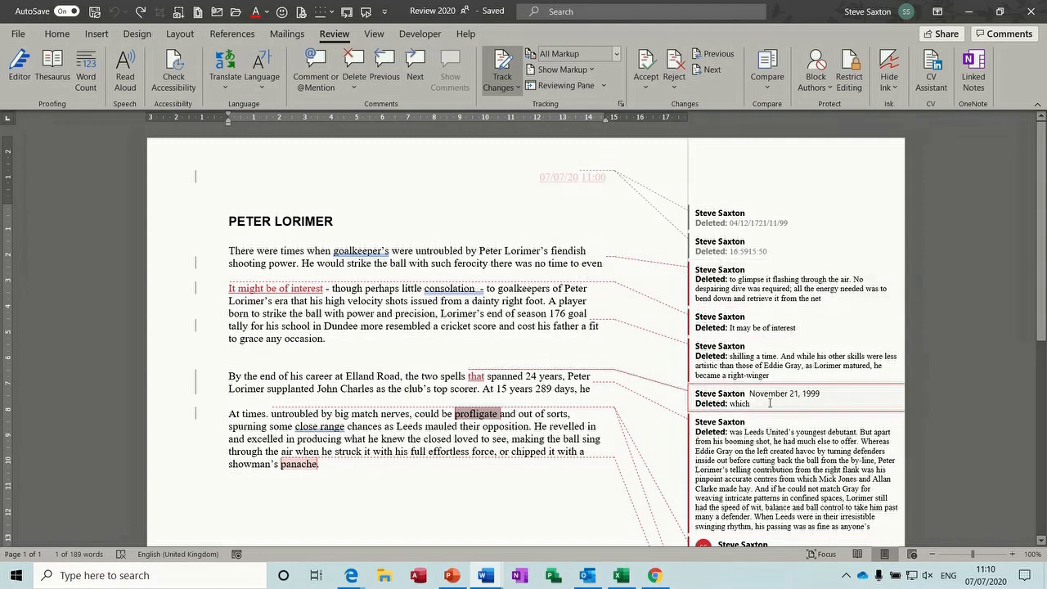
Set Balloons to Show All Revisions Inline
{"action": "left_click", "coordinate": [564, 69]}
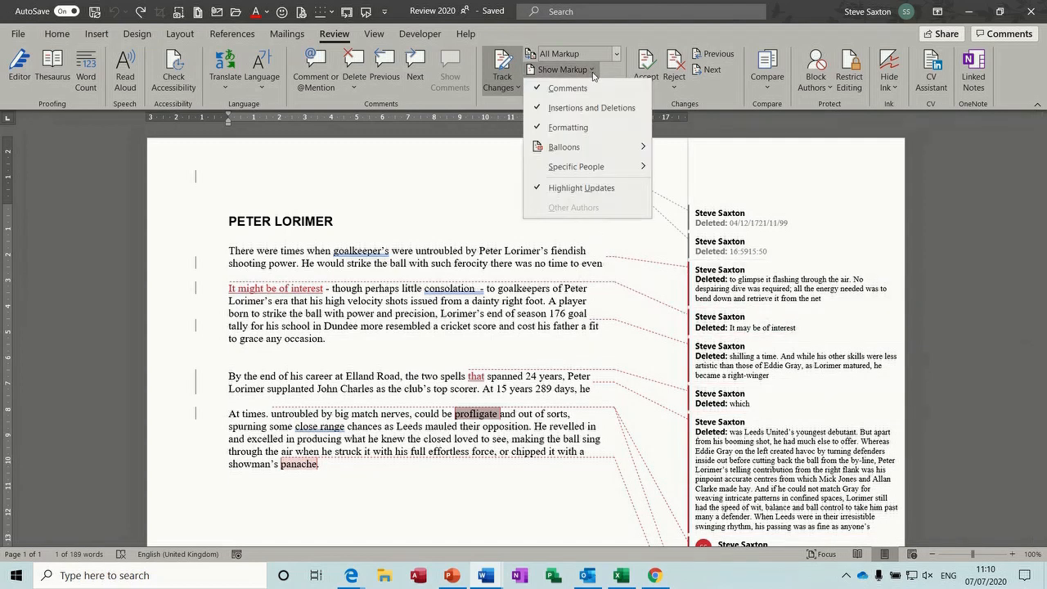
{"action": "mouse_move", "coordinate": [573, 148]}
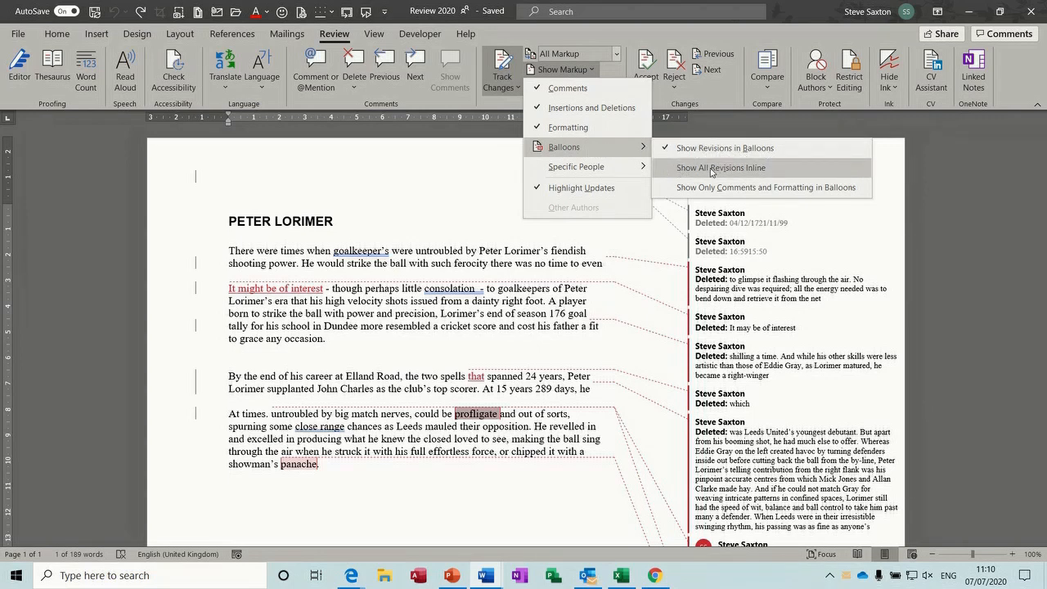
{"action": "left_click", "coordinate": [711, 172]}
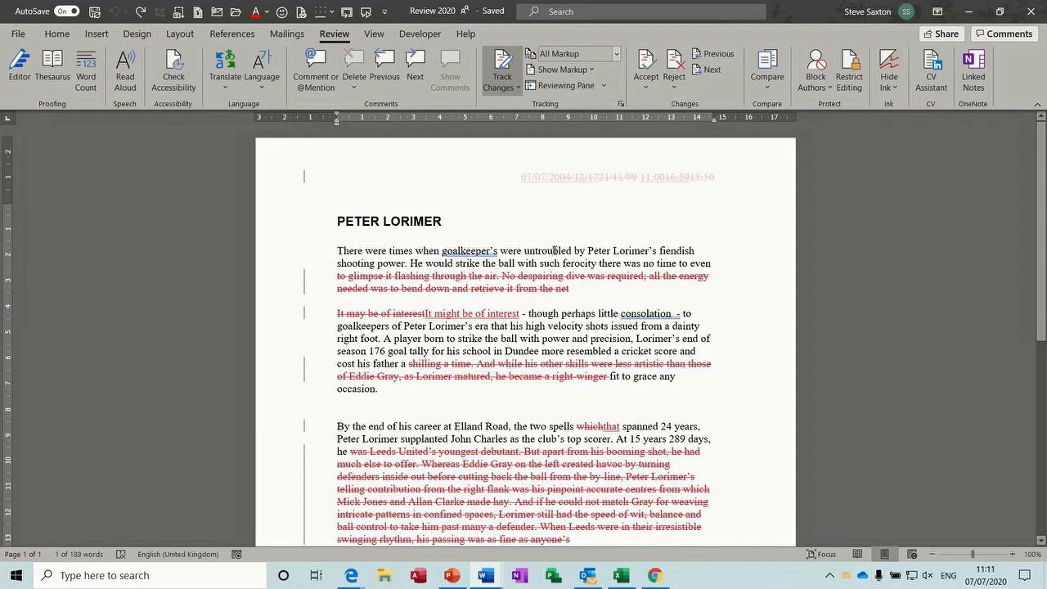
Delete 'untroubled' and the 'with power … resembled a' passage, and insert a name between Peter and Lorimer
{"action": "double_click", "coordinate": [556, 250]}
{"action": "key", "text": "Delete"}
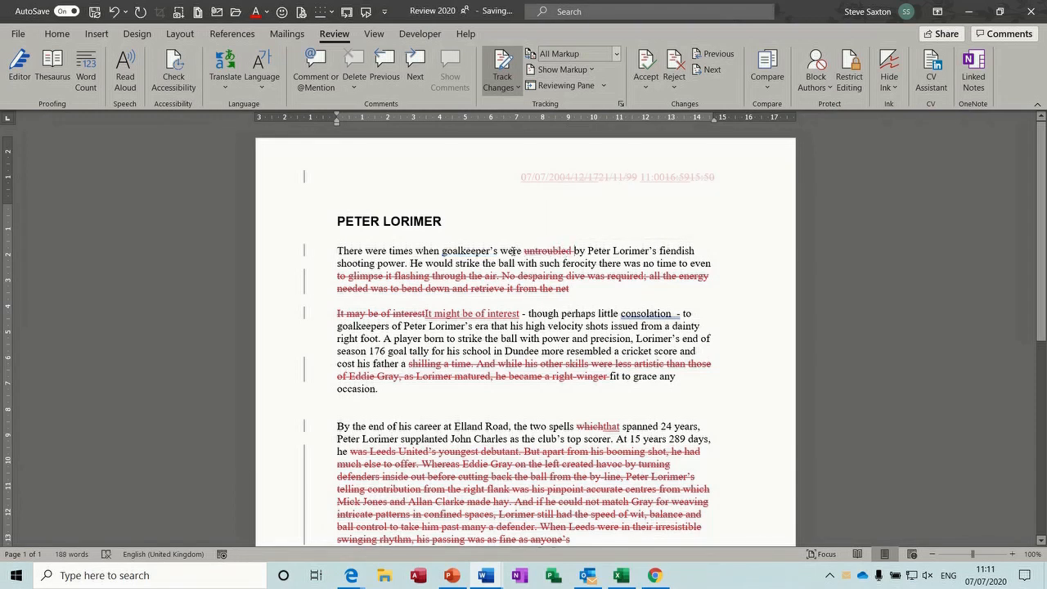
{"action": "left_click", "coordinate": [612, 250]}
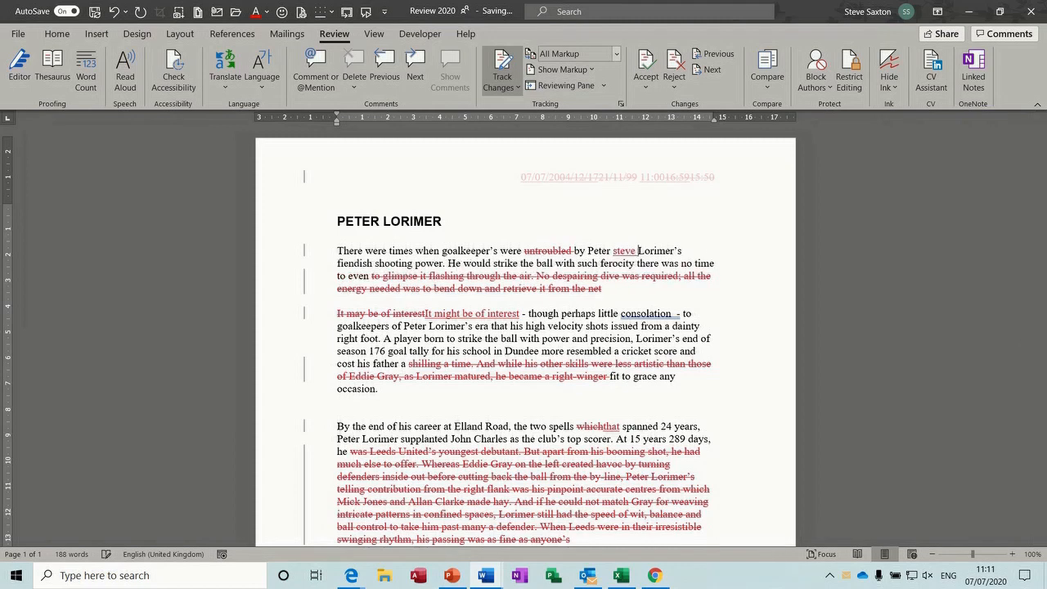
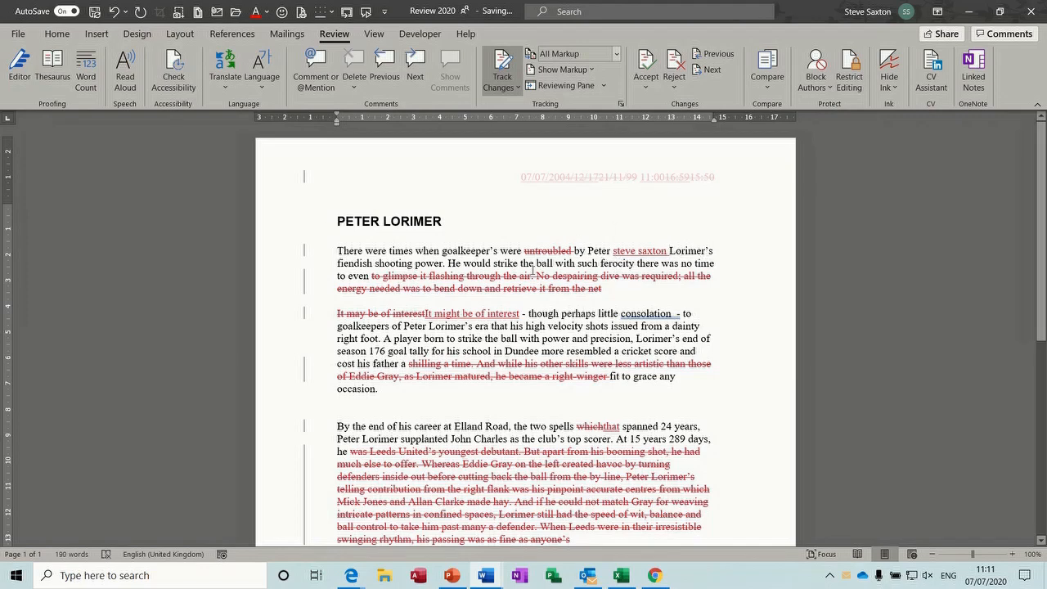
{"action": "left_click_drag", "start_coordinate": [524, 338], "coordinate": [619, 350]}
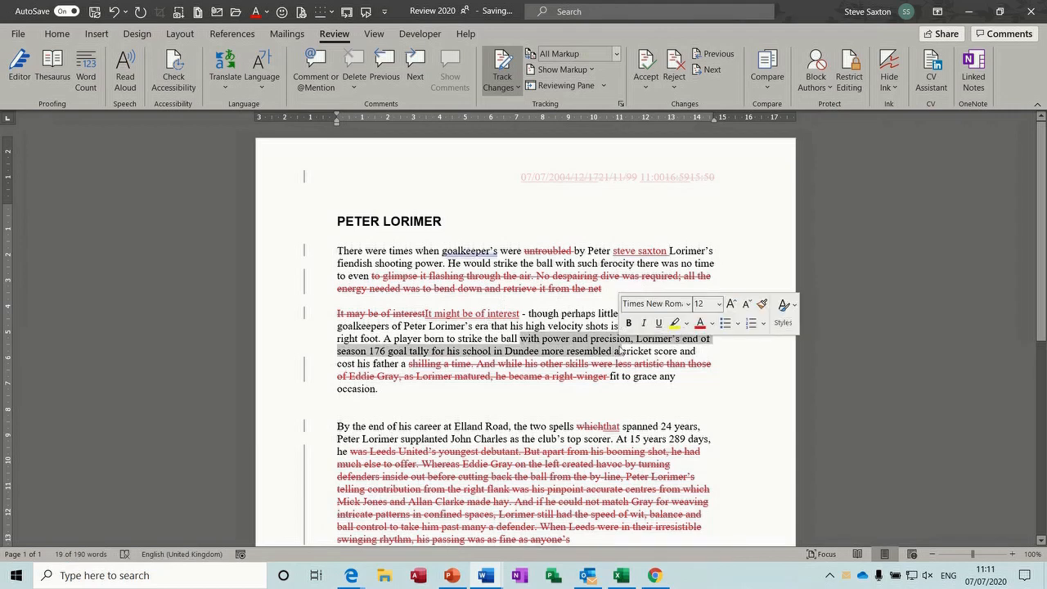
{"action": "key", "text": "Delete"}
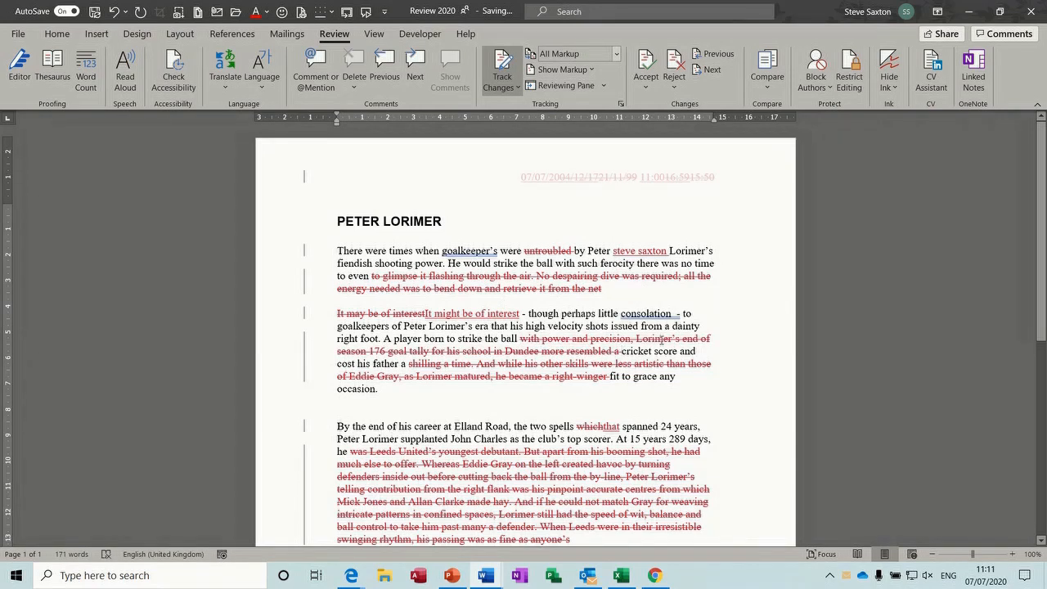
Bold 'though' and make 'shooting' bold, italic and underlined
{"action": "double_click", "coordinate": [544, 315]}
{"action": "key", "text": "ctrl+b"}
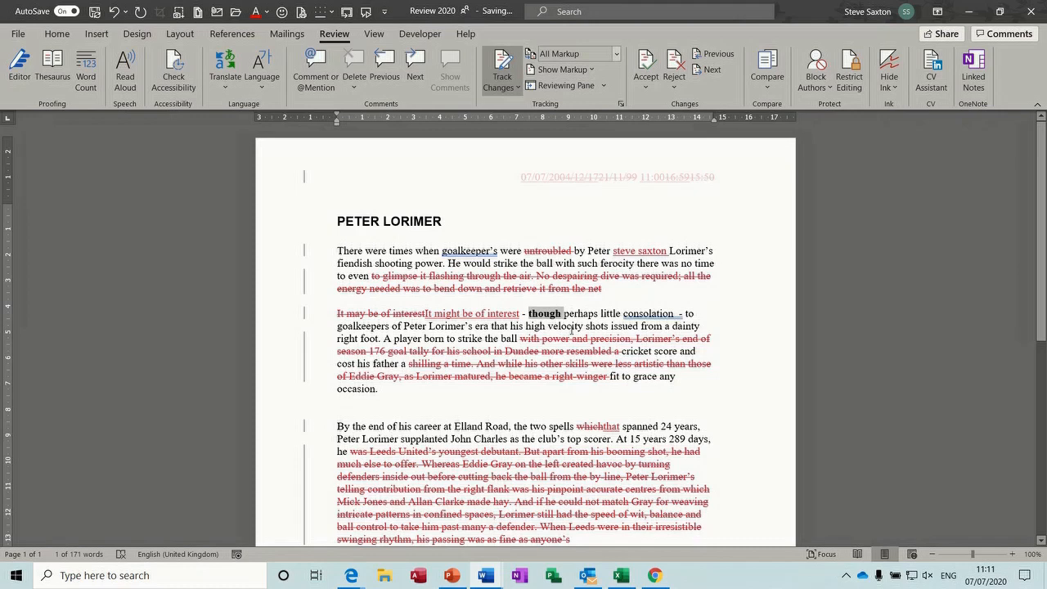
{"action": "key", "text": "Left"}
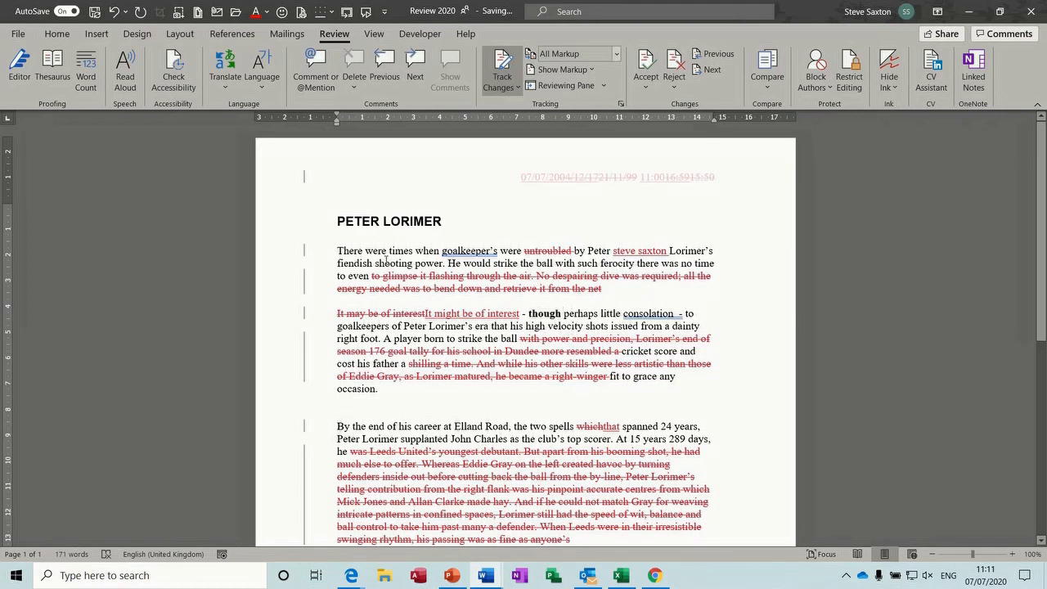
{"action": "double_click", "coordinate": [386, 262]}
{"action": "key", "text": "ctrl+b"}
{"action": "key", "text": "ctrl+i"}
{"action": "key", "text": "ctrl+u"}
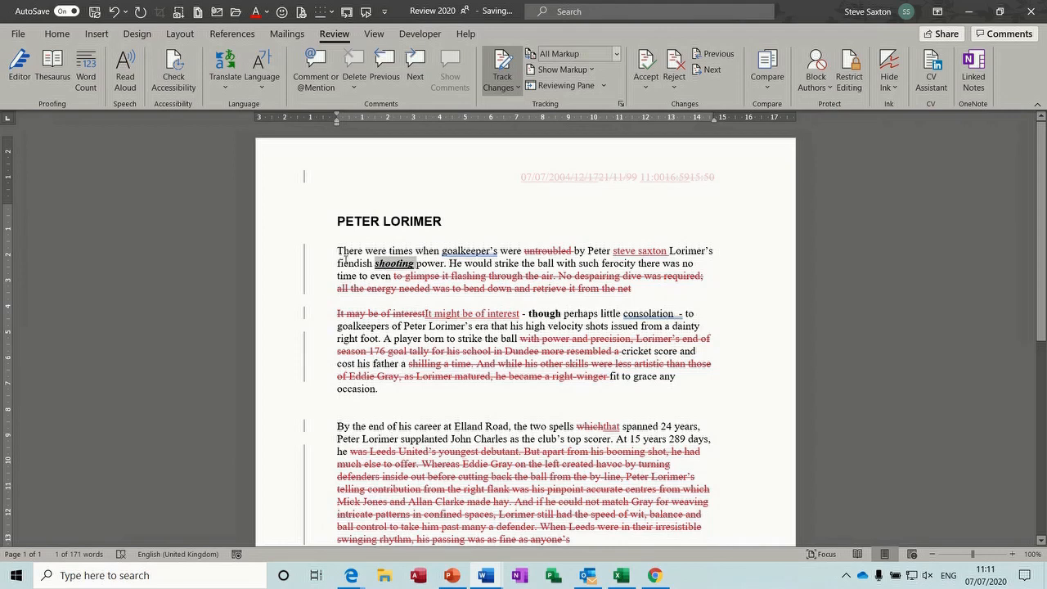
{"action": "left_click", "coordinate": [454, 279]}
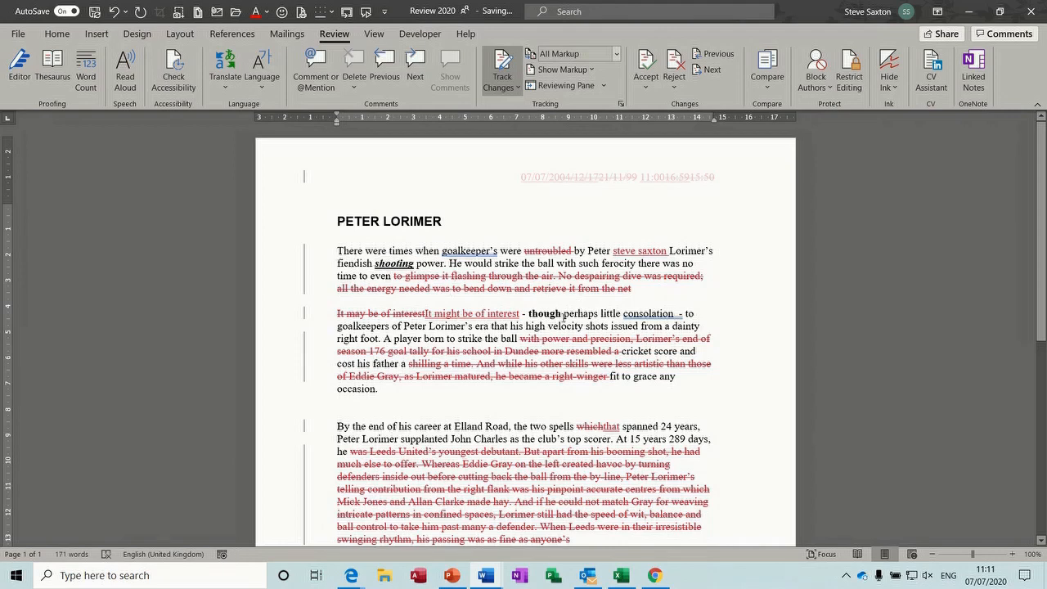
Set Balloons back to Show Revisions in Balloons
{"action": "left_click", "coordinate": [593, 76]}
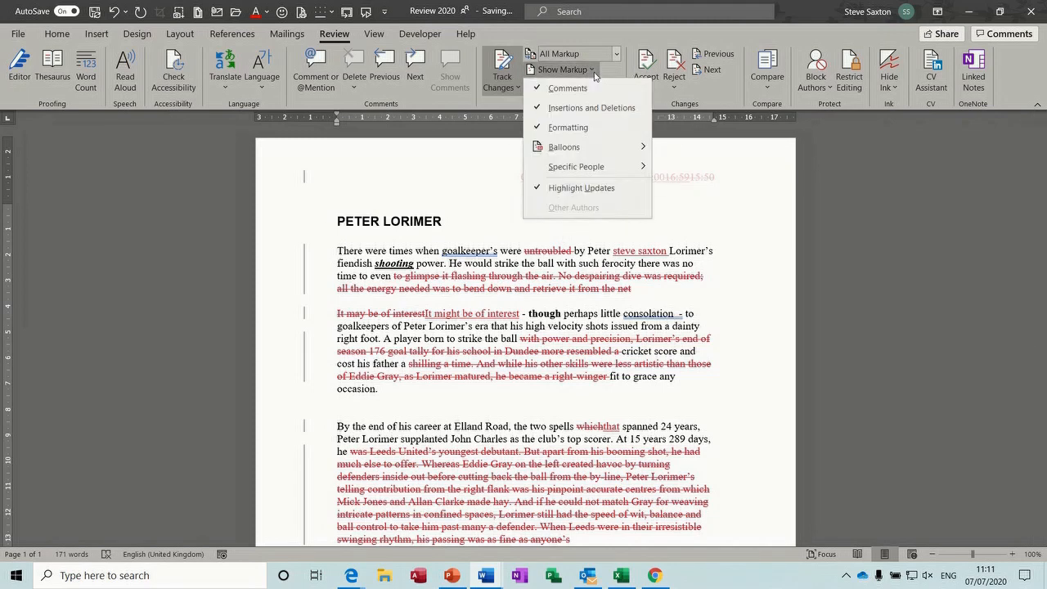
{"action": "mouse_move", "coordinate": [630, 150]}
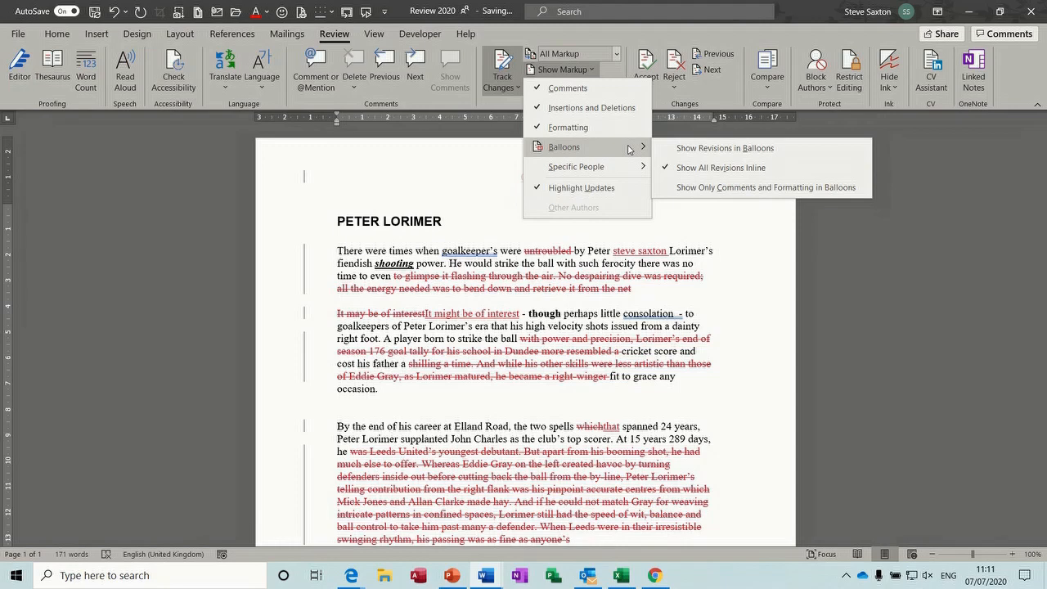
{"action": "left_click", "coordinate": [725, 148]}
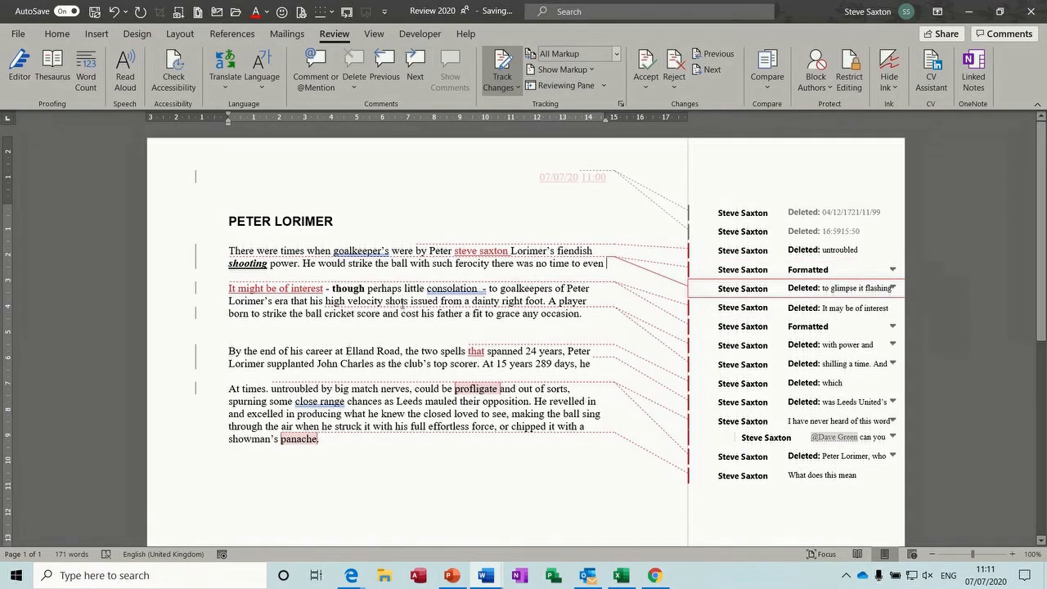
Bold 'shots' and 'father' and delete 'grace' as tracked changes
{"action": "double_click", "coordinate": [402, 303]}
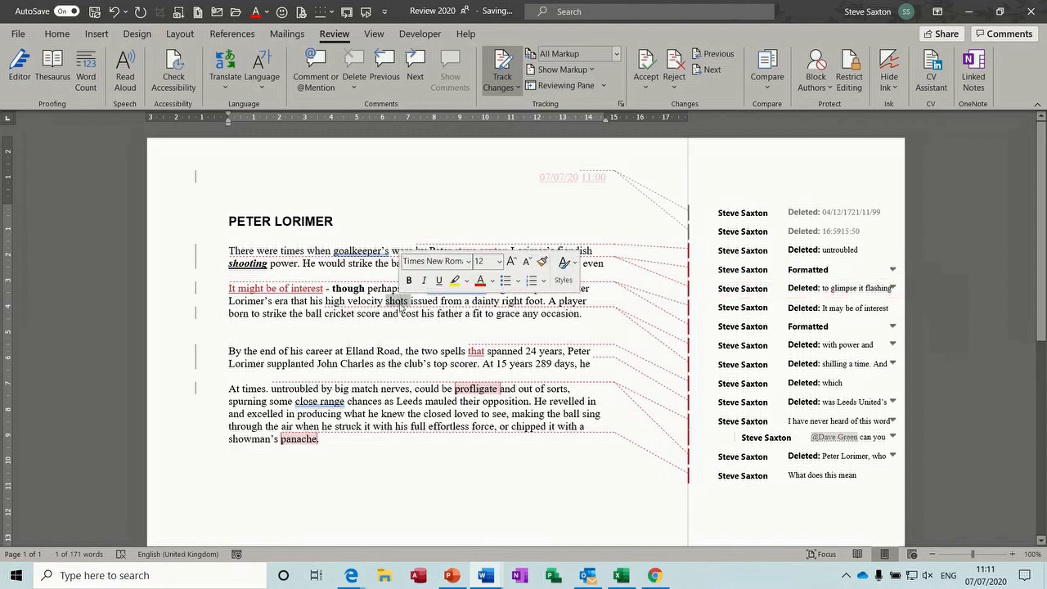
{"action": "key", "text": "ctrl+b"}
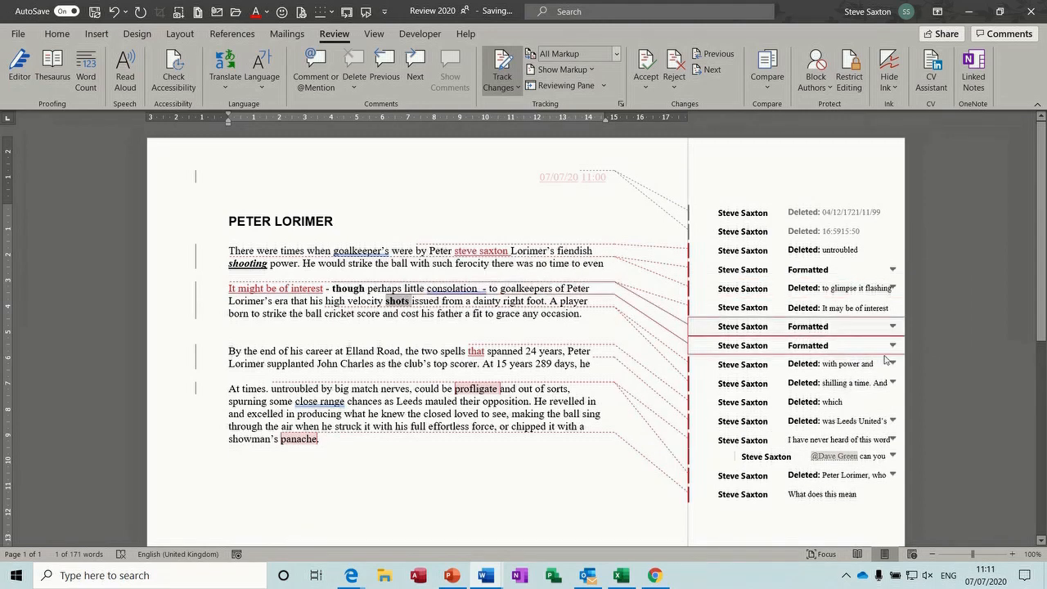
{"action": "double_click", "coordinate": [439, 313]}
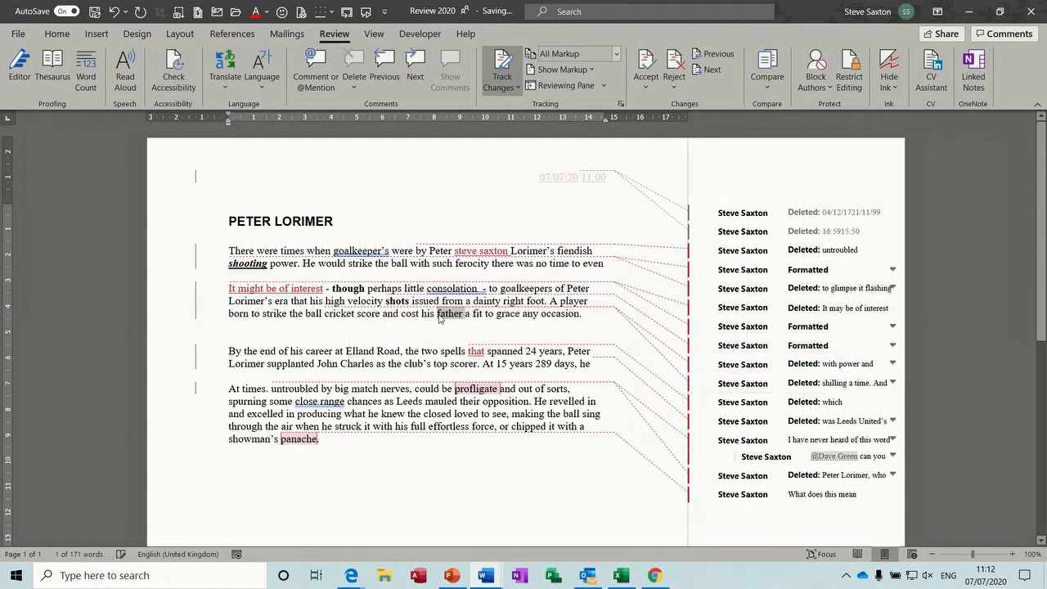
{"action": "key", "text": "ctrl+b"}
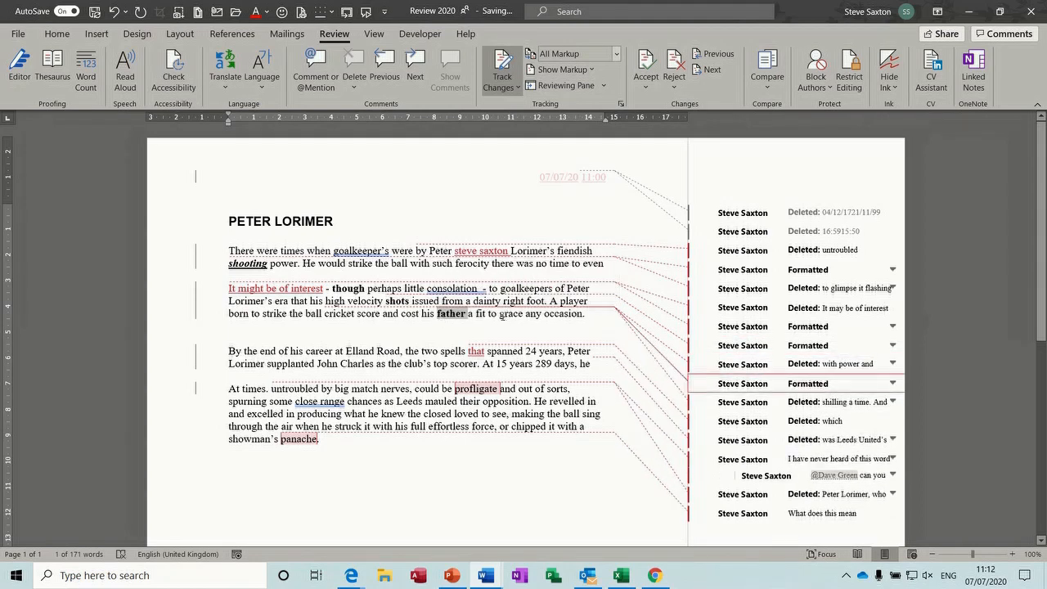
{"action": "double_click", "coordinate": [509, 318]}
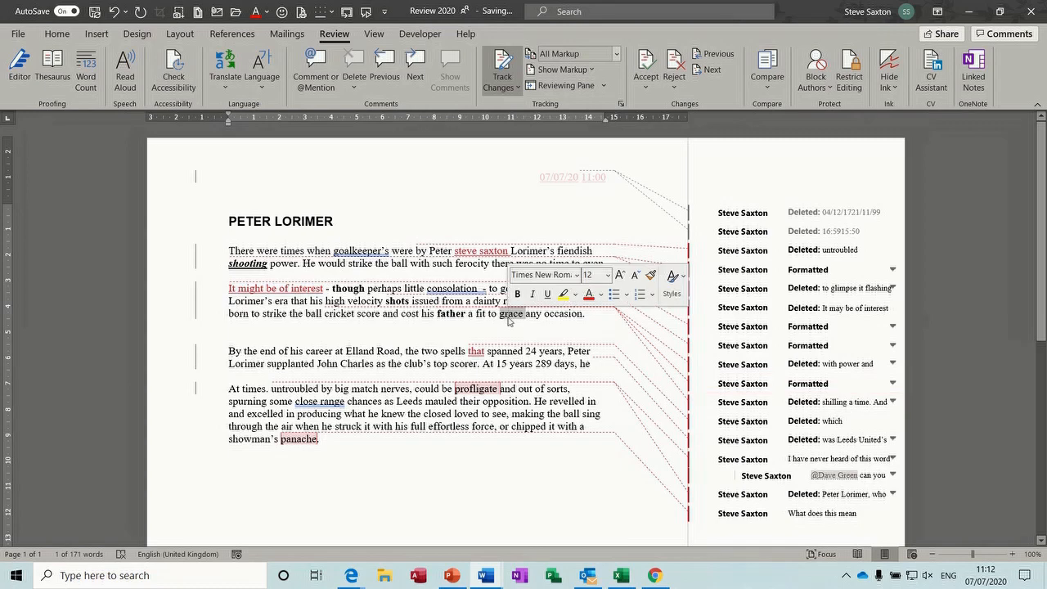
{"action": "key", "text": "Delete"}
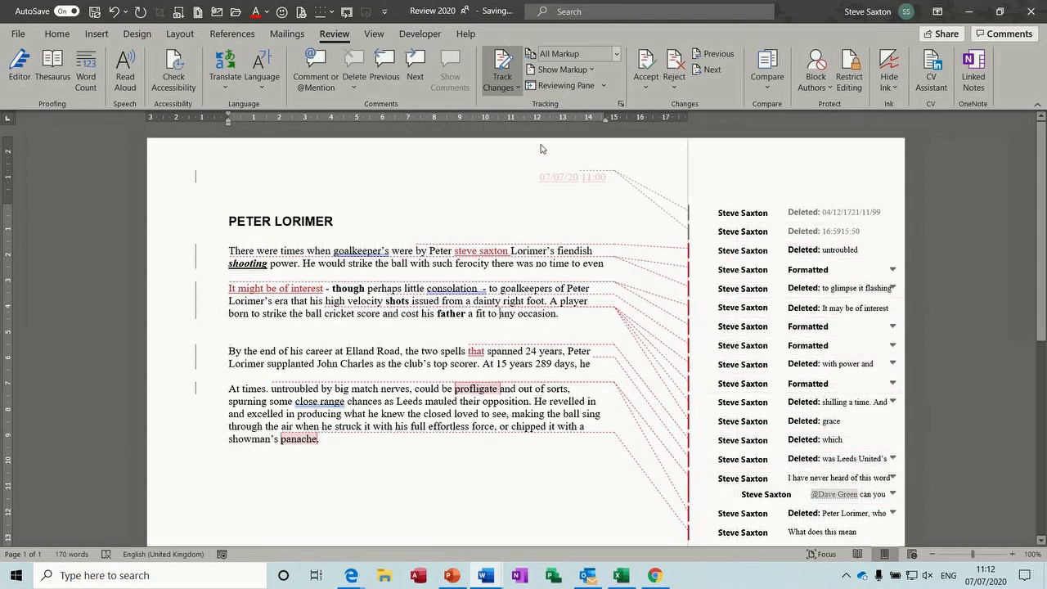
Show only comments and formatting in balloons, with deletions inline
{"action": "left_click", "coordinate": [595, 72]}
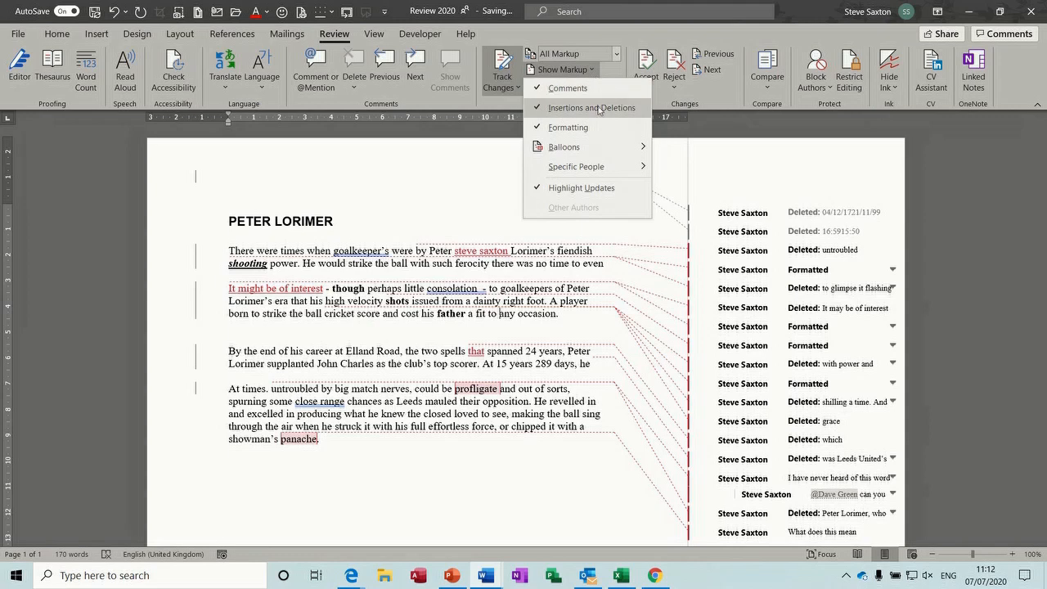
{"action": "mouse_move", "coordinate": [611, 149]}
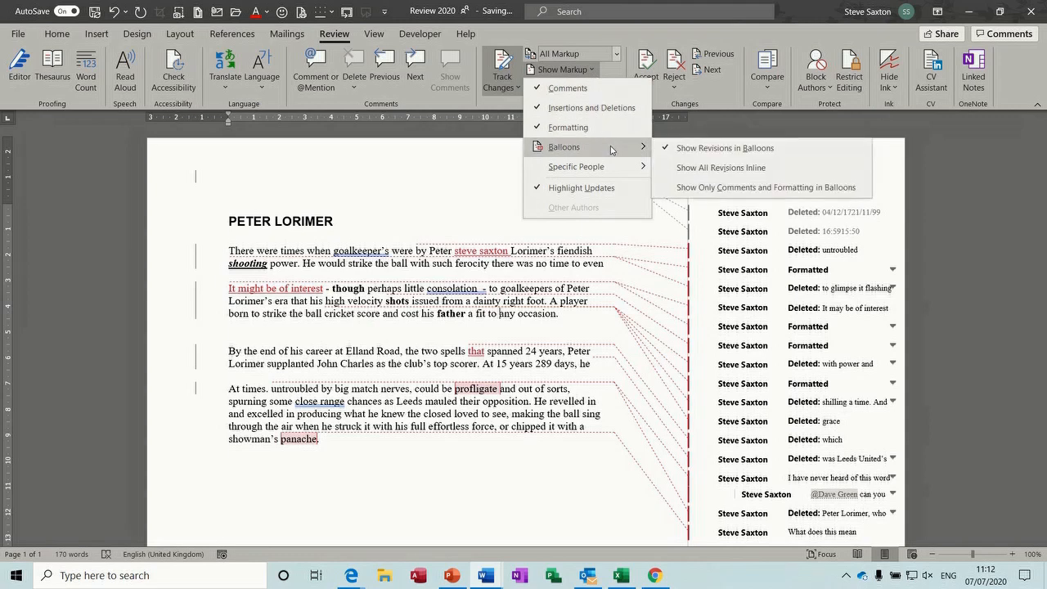
{"action": "left_click", "coordinate": [685, 193]}
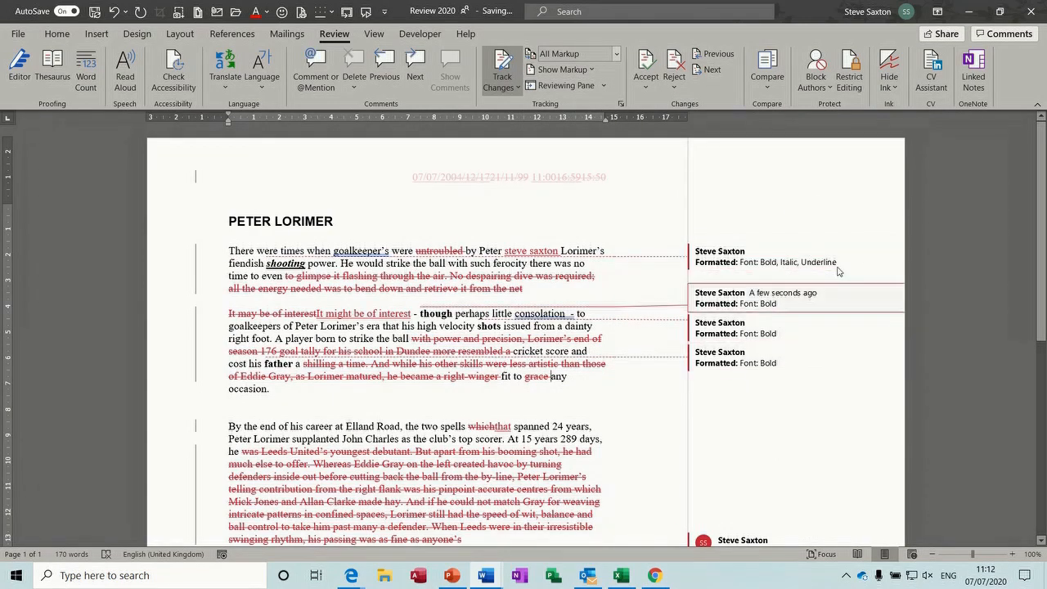
{"action": "left_click_drag", "start_coordinate": [1043, 179], "coordinate": [1042, 298]}
{"action": "scroll", "coordinate": [457, 327], "scroll_direction": "up", "scroll_amount": 5}
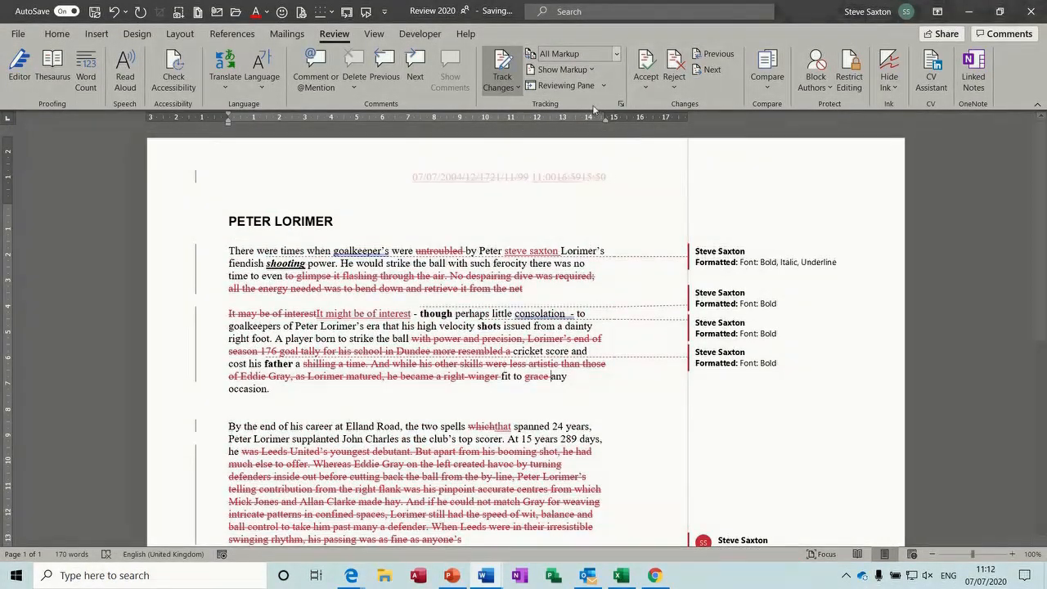
Return all revisions to margin balloons and bring up the Specific People reviewer list
{"action": "left_click", "coordinate": [568, 70]}
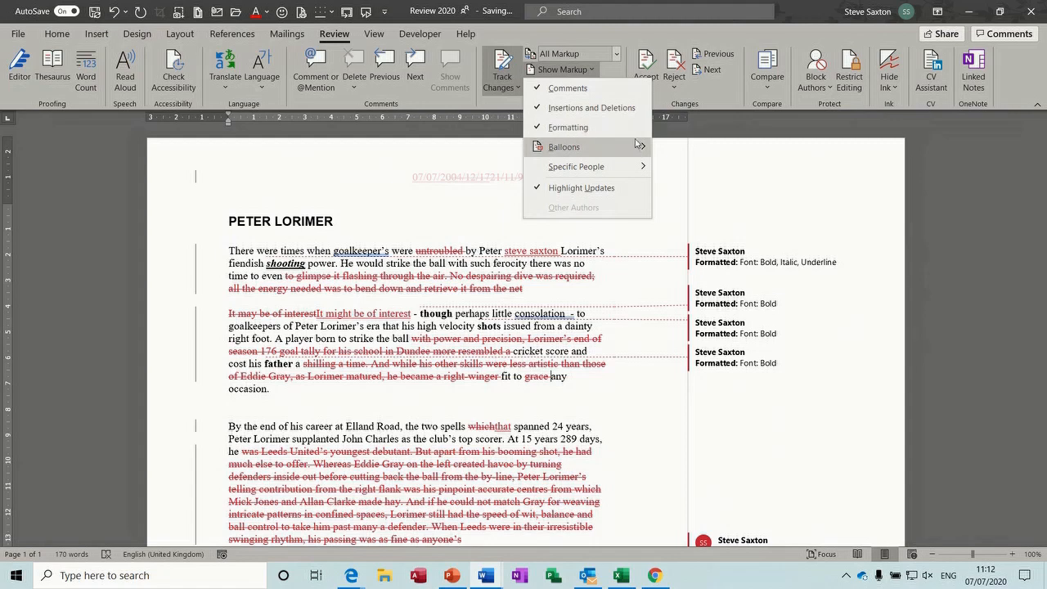
{"action": "mouse_move", "coordinate": [638, 147]}
{"action": "left_click", "coordinate": [682, 150]}
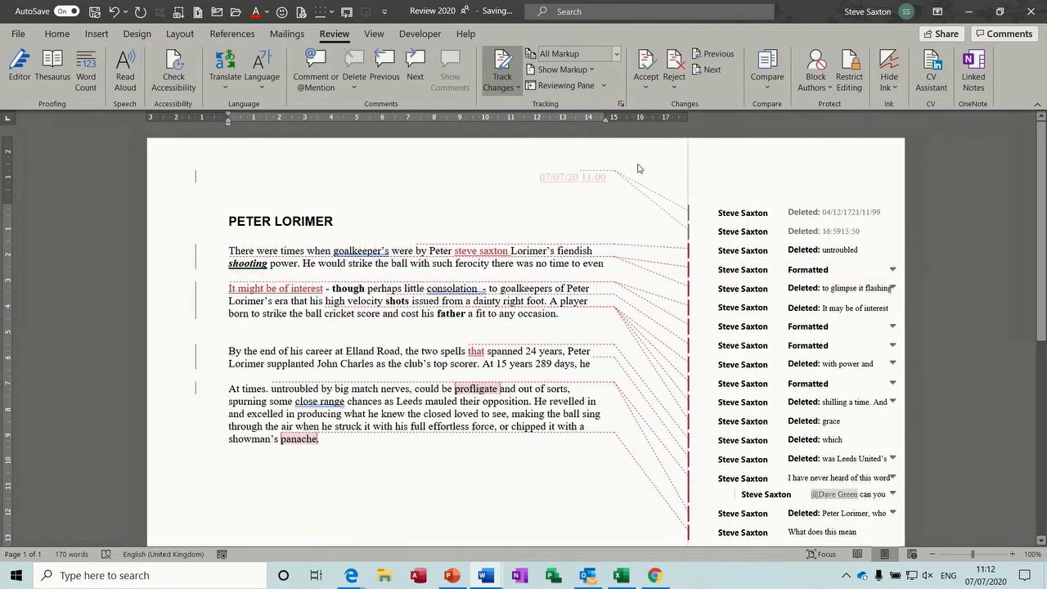
{"action": "left_click", "coordinate": [594, 72]}
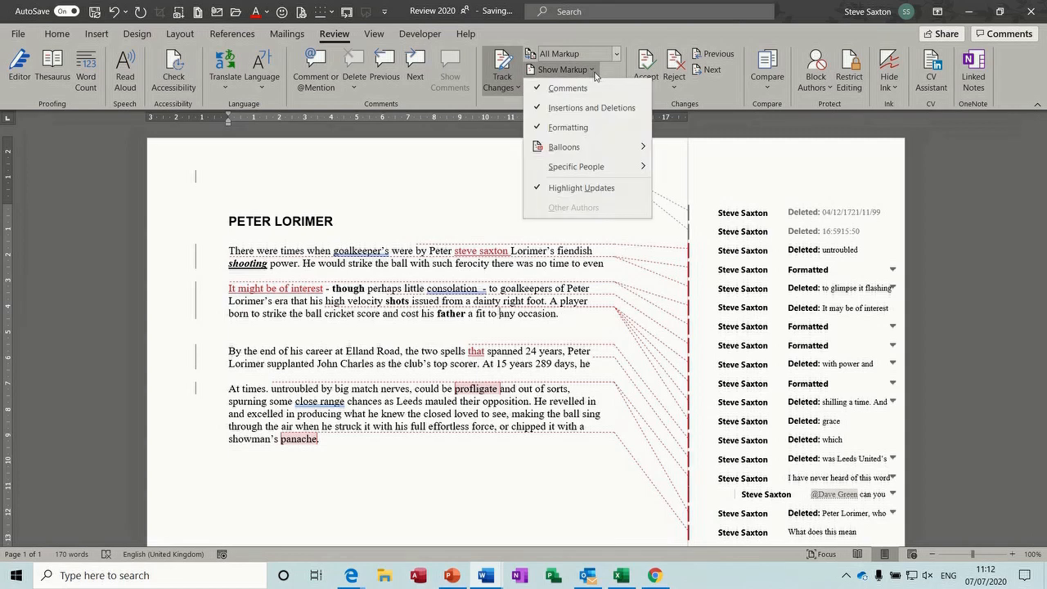
{"action": "mouse_move", "coordinate": [636, 166]}
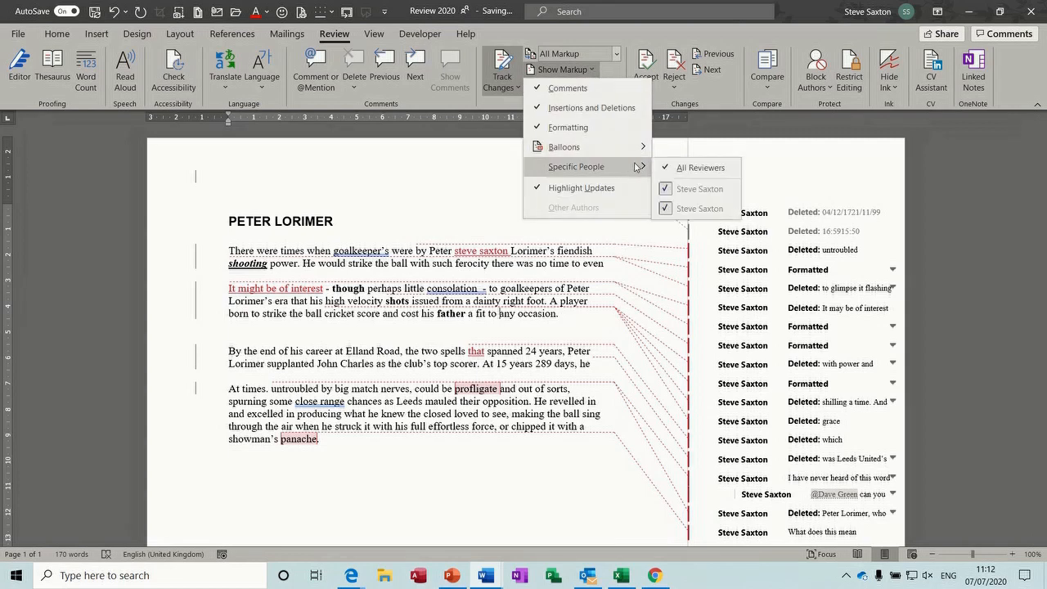
{"action": "left_click", "coordinate": [677, 190]}
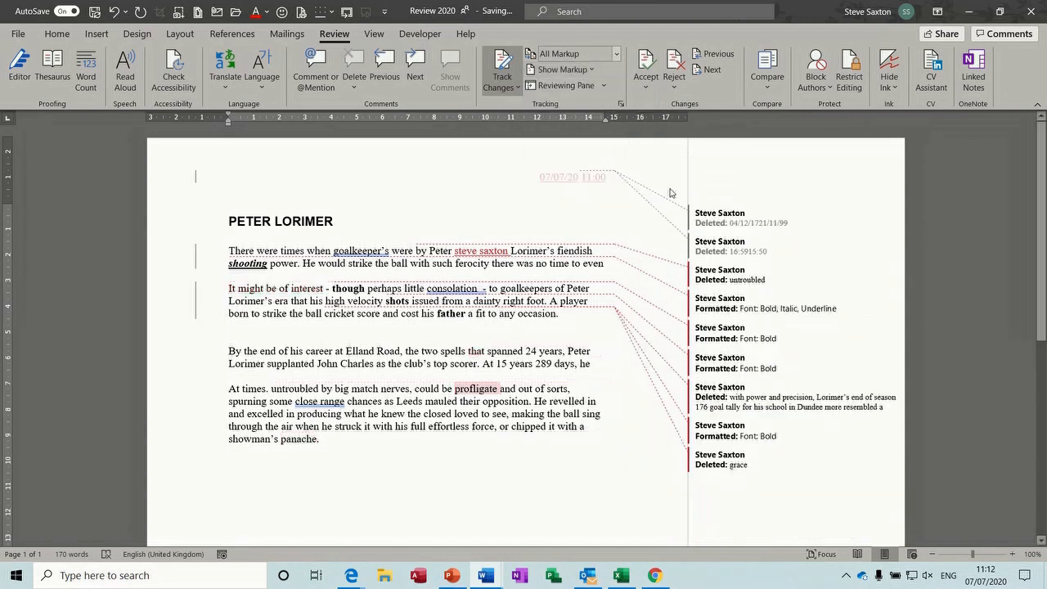
{"action": "left_click", "coordinate": [605, 87]}
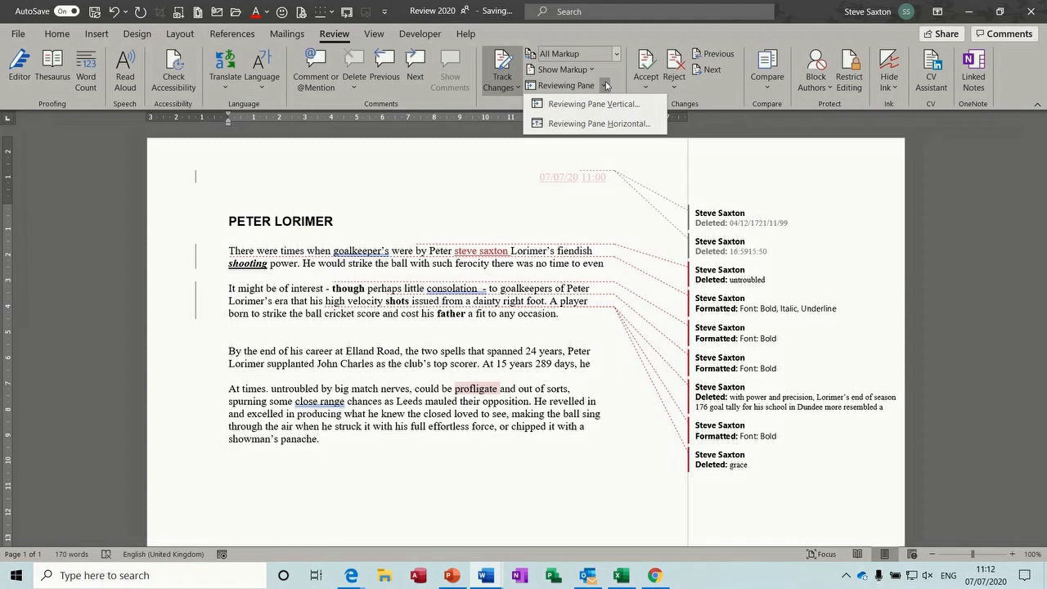
{"action": "left_click", "coordinate": [592, 71]}
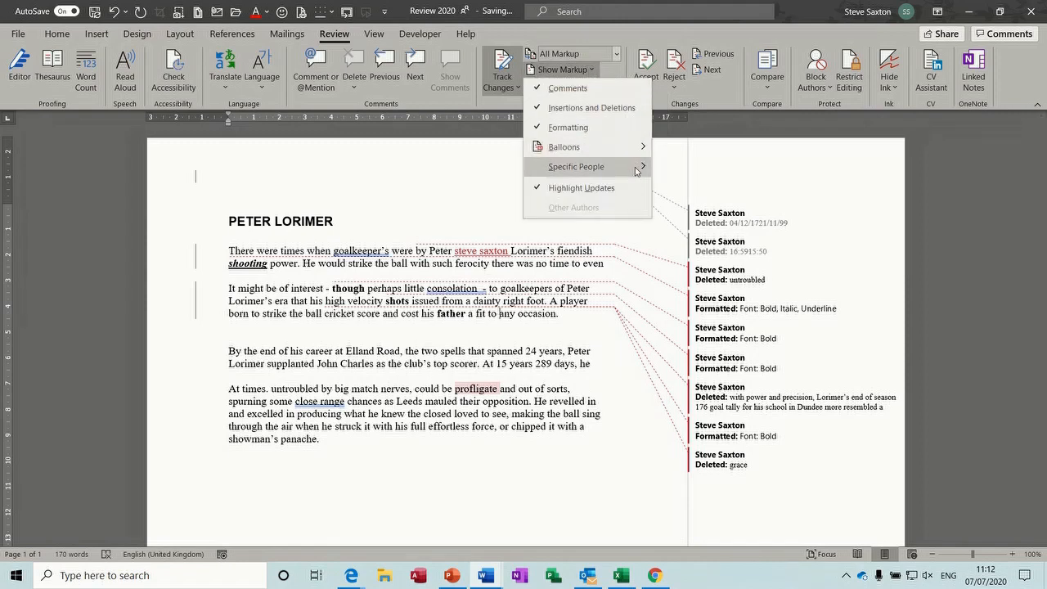
{"action": "mouse_move", "coordinate": [638, 168]}
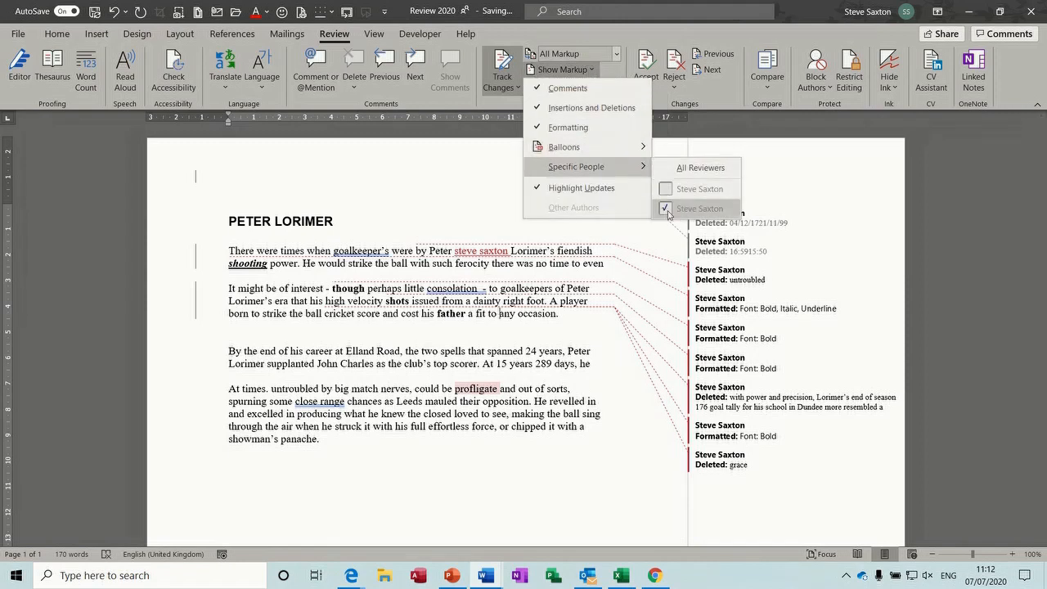
{"action": "left_click", "coordinate": [667, 209]}
{"action": "left_click", "coordinate": [592, 70]}
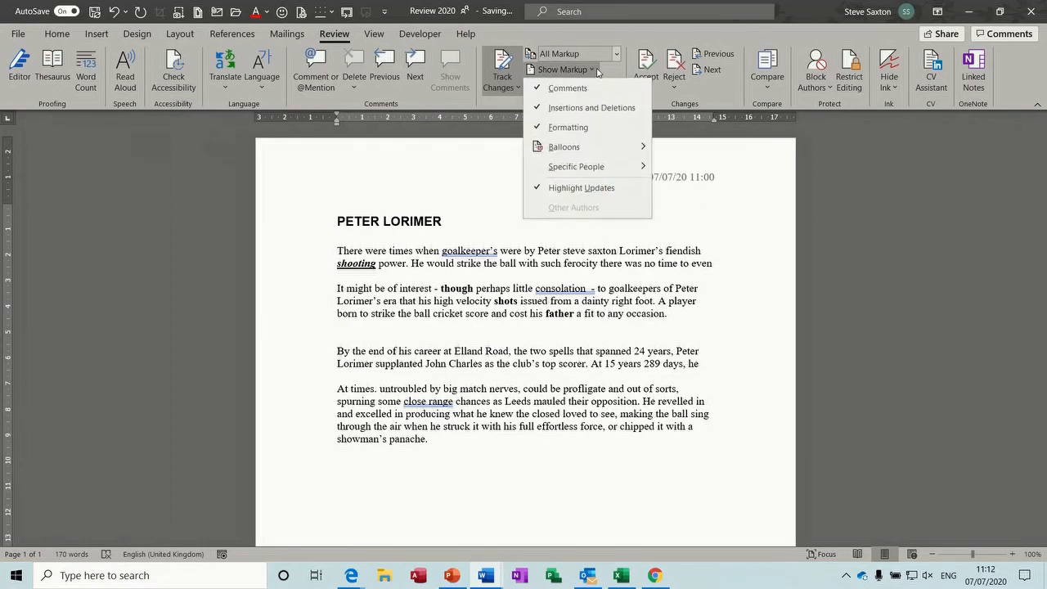
{"action": "mouse_move", "coordinate": [632, 166]}
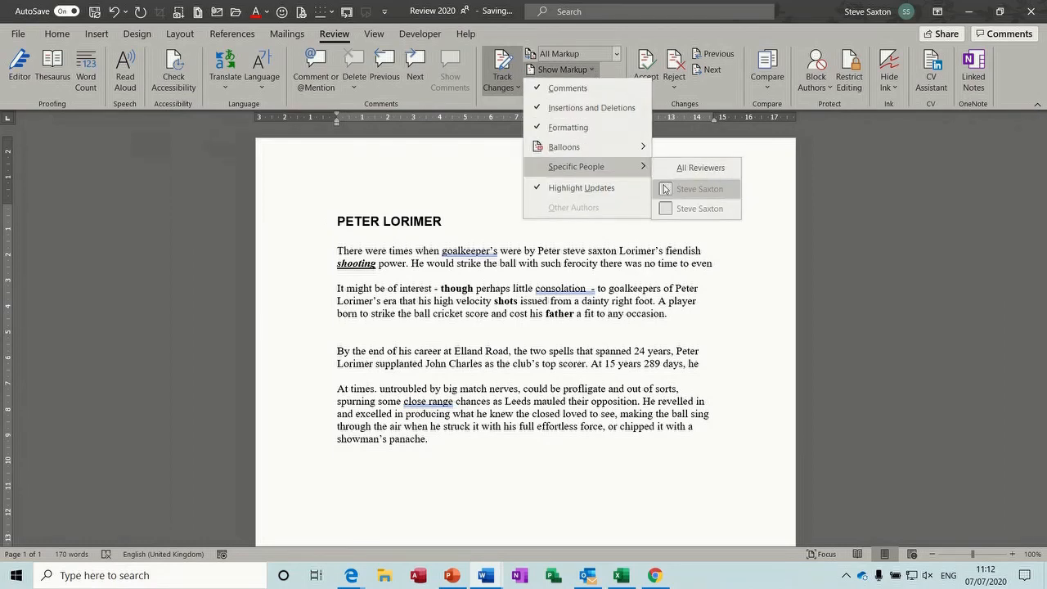
{"action": "left_click", "coordinate": [665, 189]}
{"action": "left_click", "coordinate": [592, 70]}
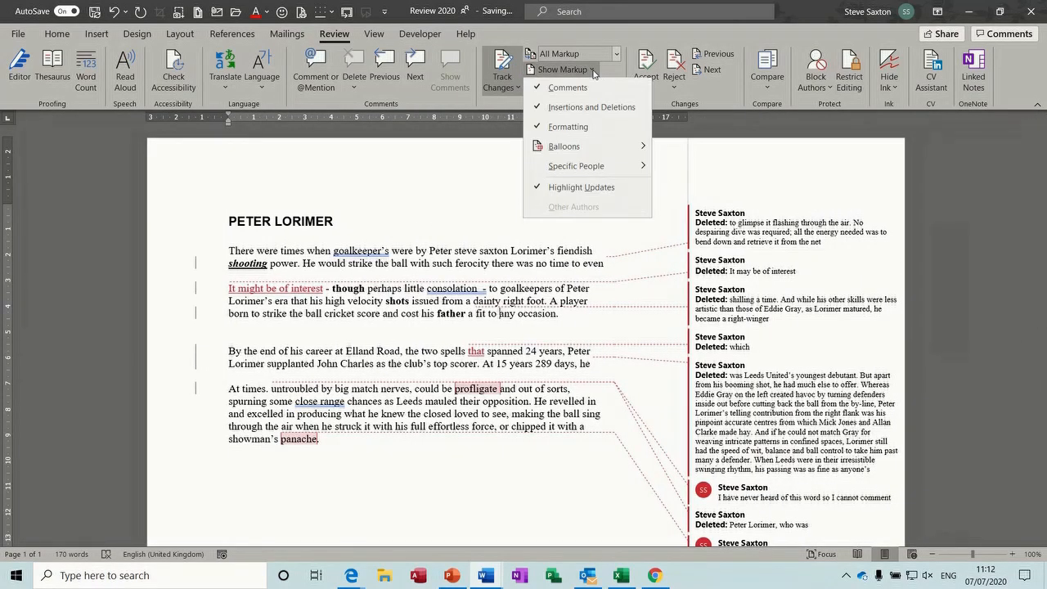
{"action": "mouse_move", "coordinate": [634, 166]}
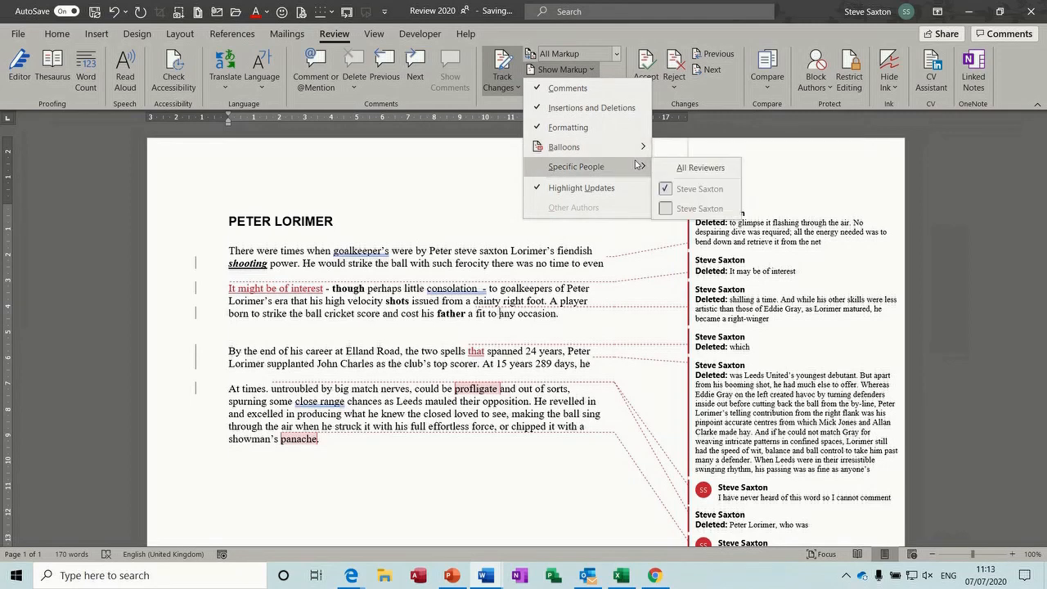
{"action": "left_click", "coordinate": [672, 209]}
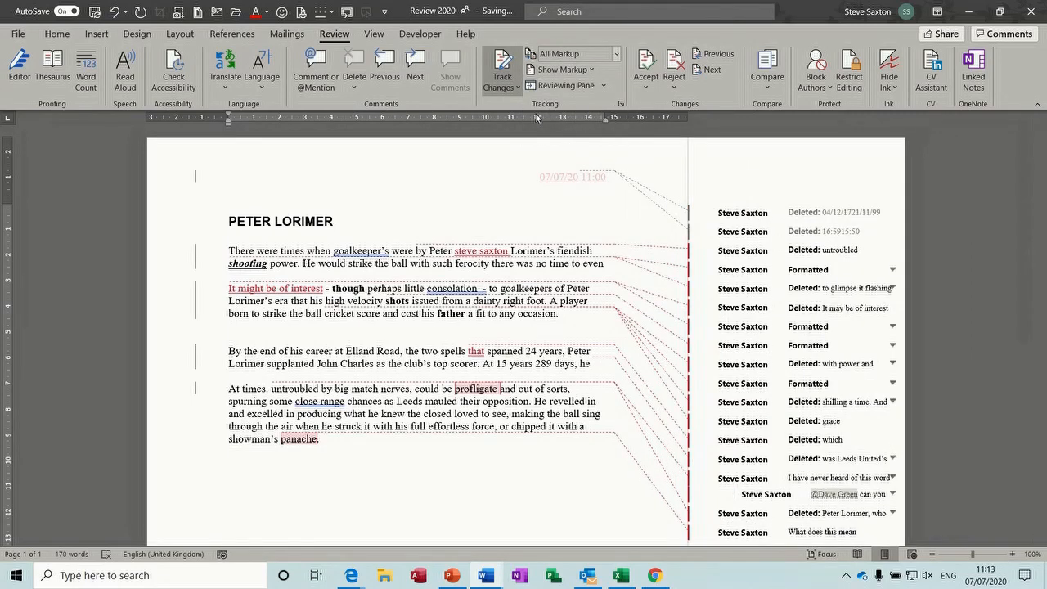
Review the Track Changes Options, including the advanced settings and reviewer user name, and confirm them
{"action": "left_click", "coordinate": [622, 108]}
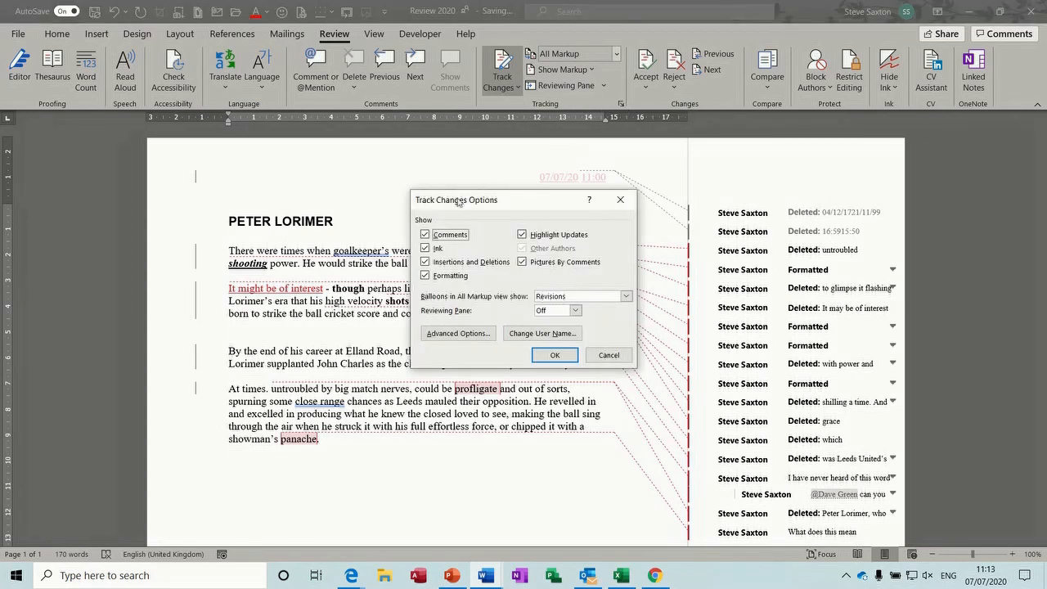
{"action": "left_click_drag", "start_coordinate": [507, 204], "coordinate": [515, 182]}
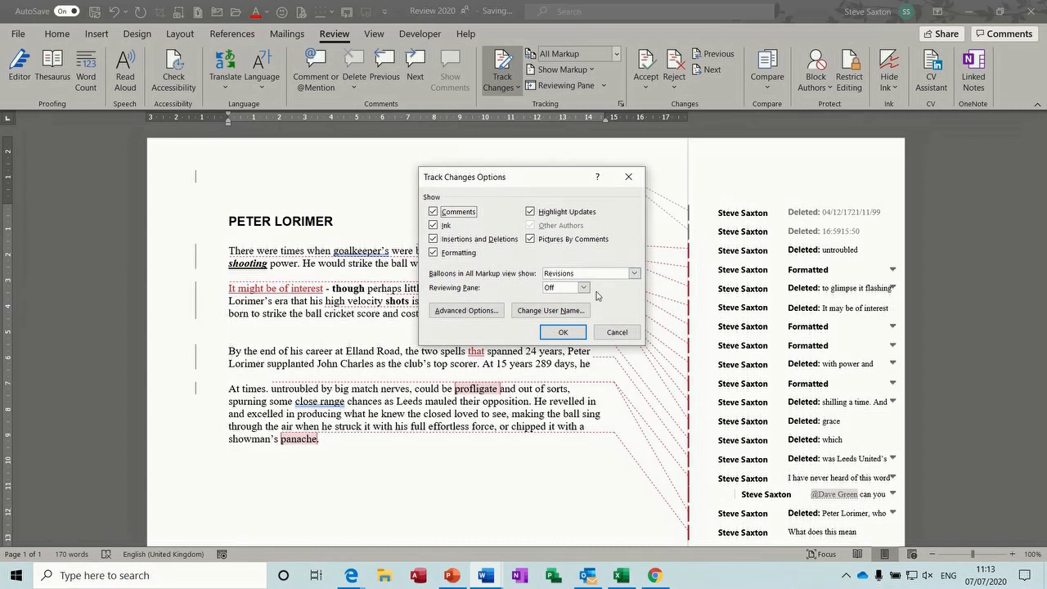
{"action": "left_click", "coordinate": [468, 311]}
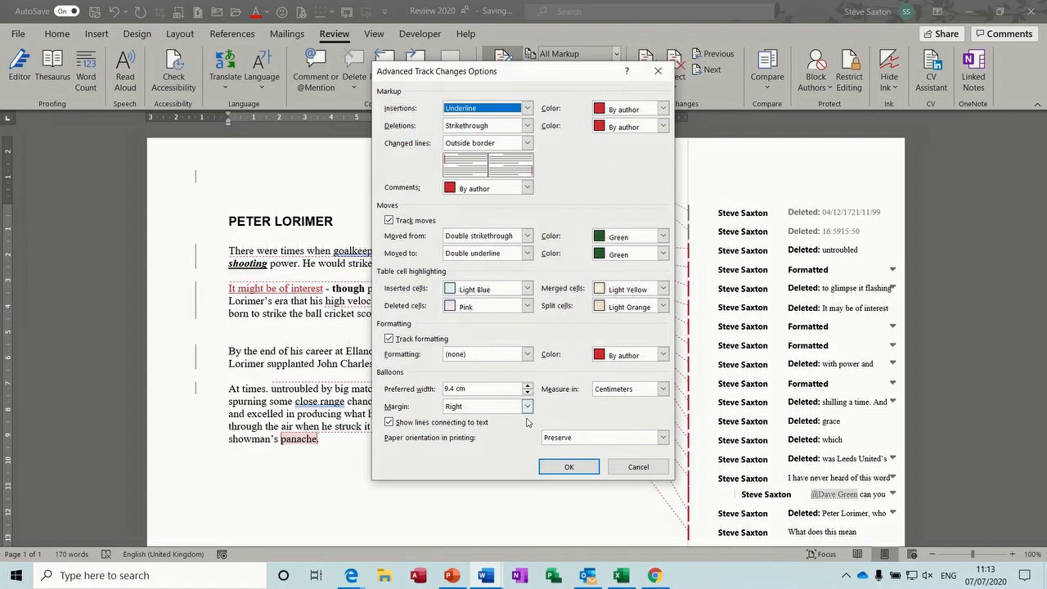
{"action": "left_click", "coordinate": [568, 467]}
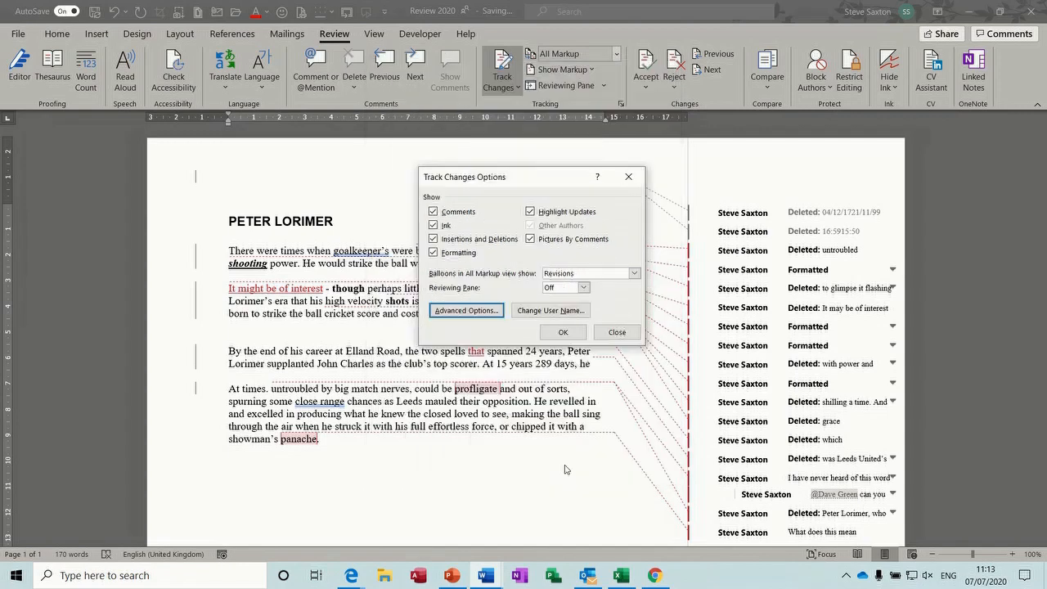
{"action": "left_click", "coordinate": [570, 311]}
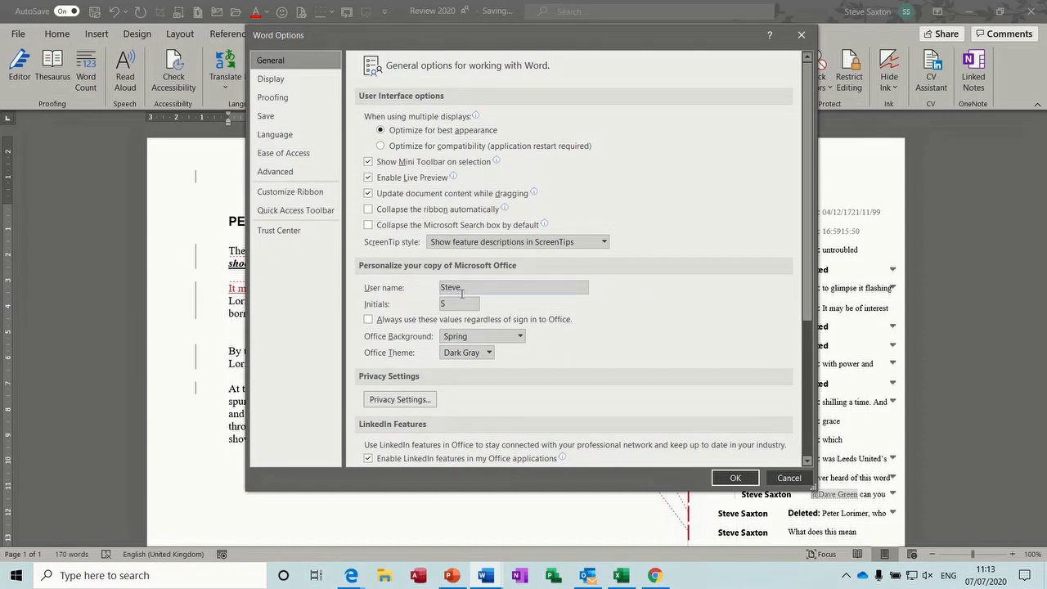
{"action": "left_click", "coordinate": [734, 478]}
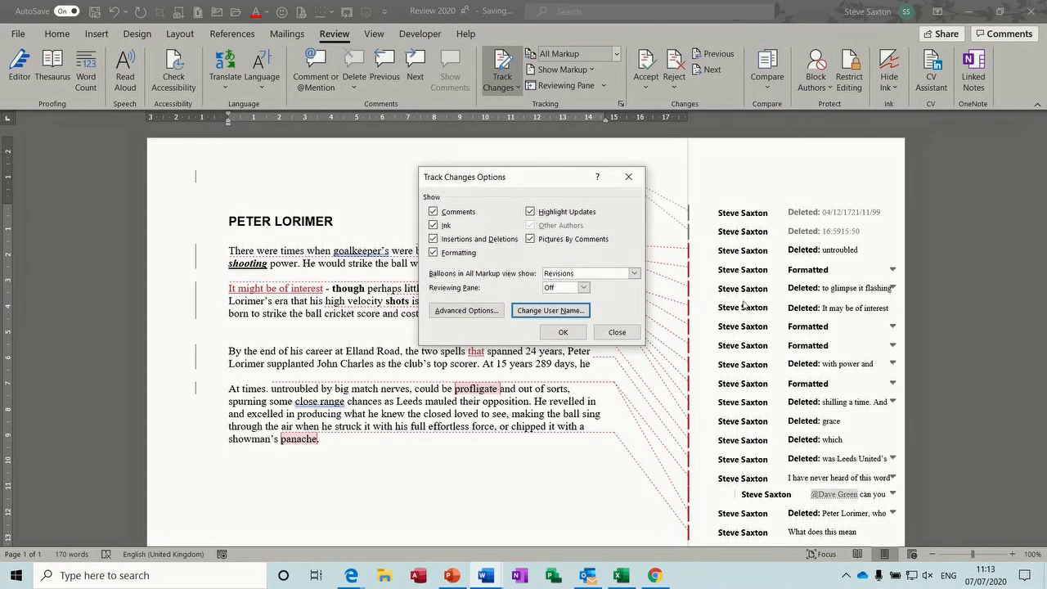
{"action": "left_click", "coordinate": [563, 332]}
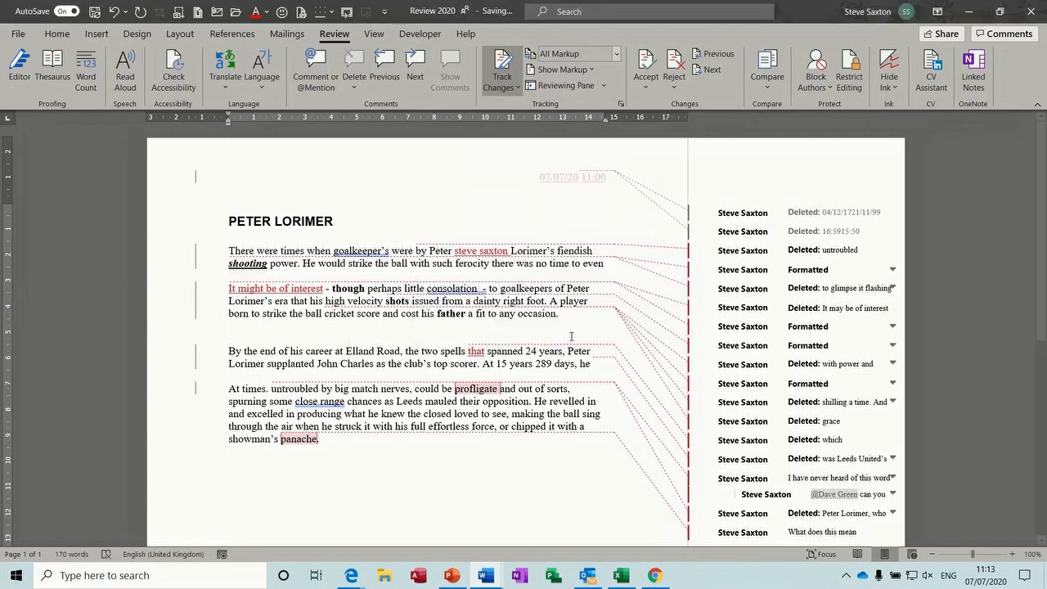
{"action": "left_click", "coordinate": [602, 87]}
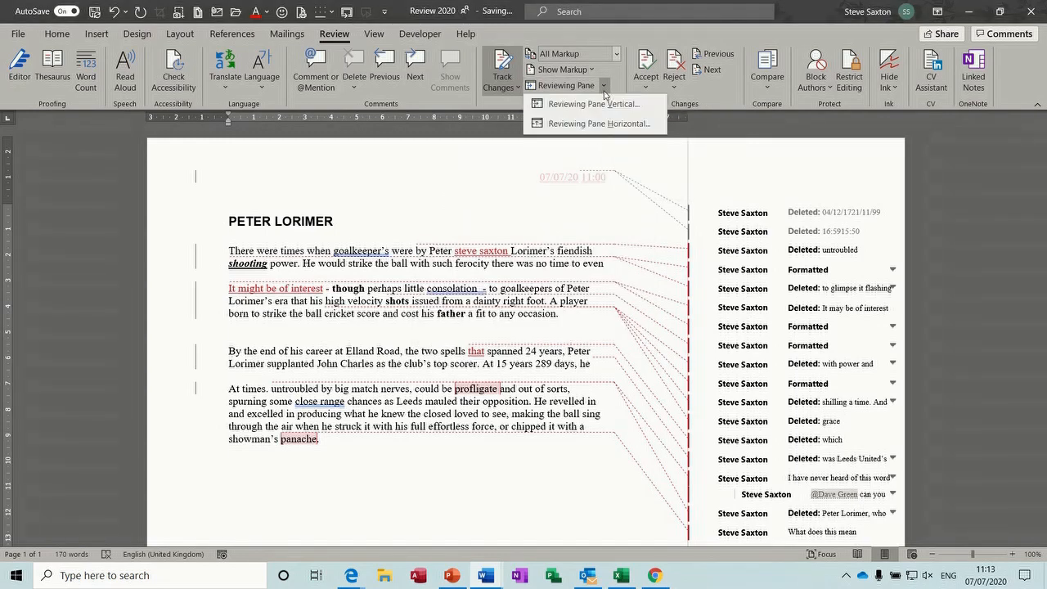
{"action": "left_click", "coordinate": [594, 104]}
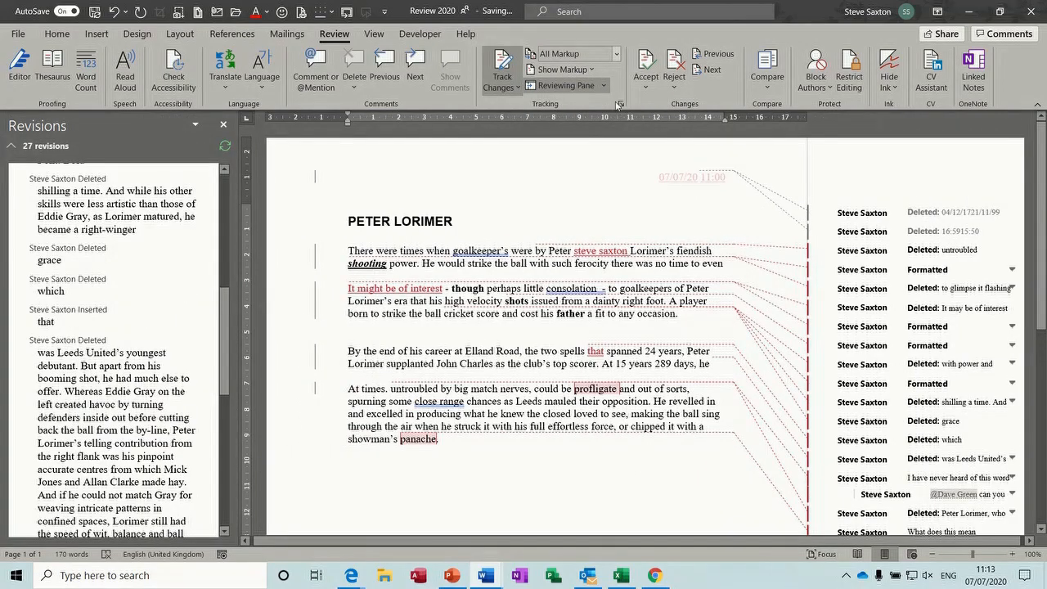
{"action": "left_click", "coordinate": [603, 85]}
{"action": "left_click", "coordinate": [588, 121]}
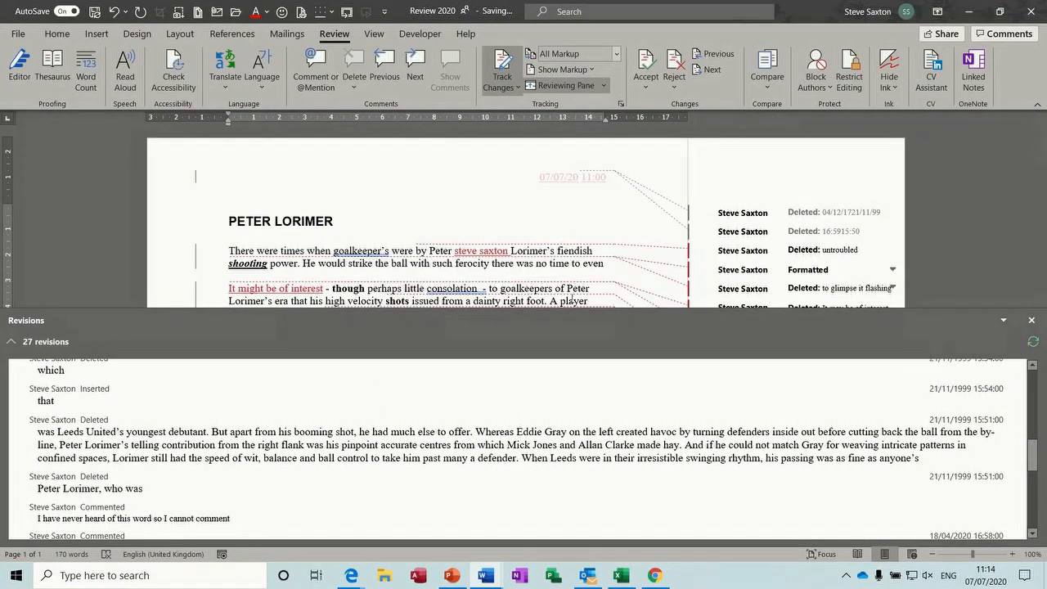
{"action": "left_click", "coordinate": [585, 86]}
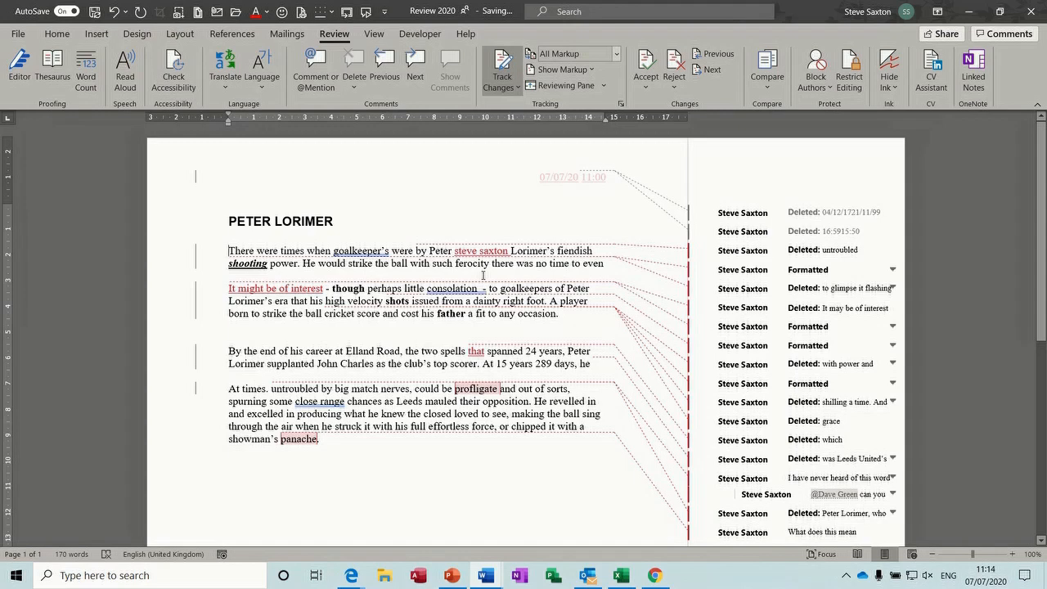
Accept the wording edits one by one, rejecting the bold formatting and restoring the deleted sentences
{"action": "left_click", "coordinate": [646, 64]}
{"action": "left_click", "coordinate": [646, 64]}
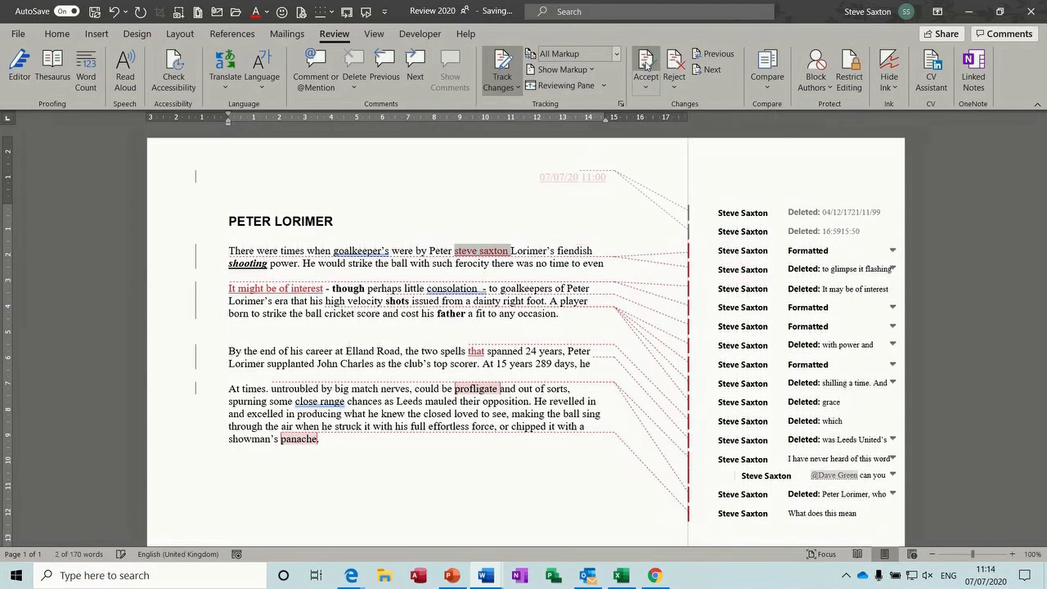
{"action": "left_click", "coordinate": [646, 65]}
{"action": "left_click", "coordinate": [679, 65]}
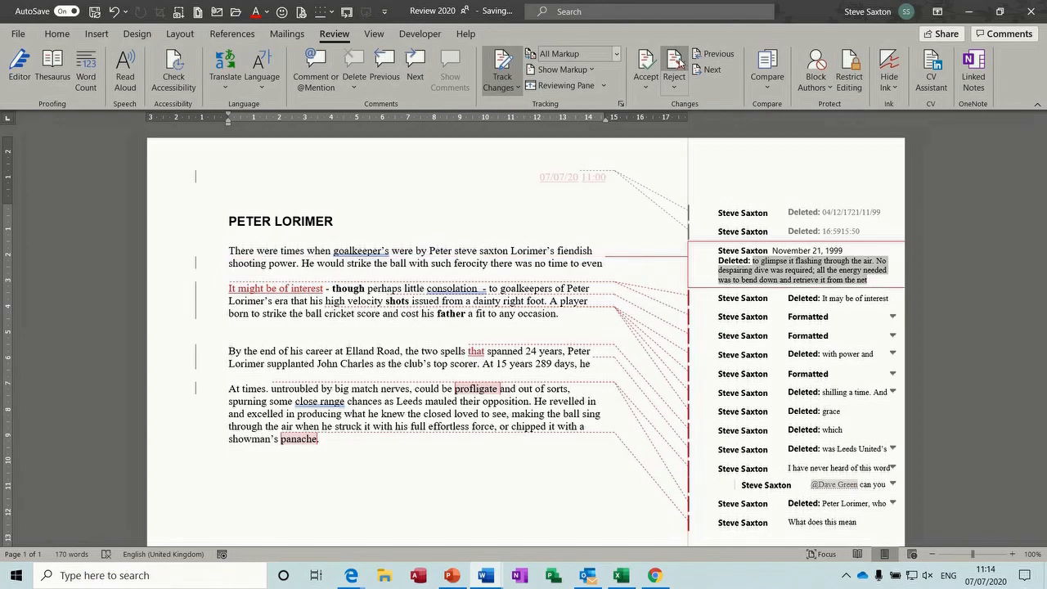
{"action": "left_click", "coordinate": [679, 65]}
{"action": "left_click", "coordinate": [641, 64]}
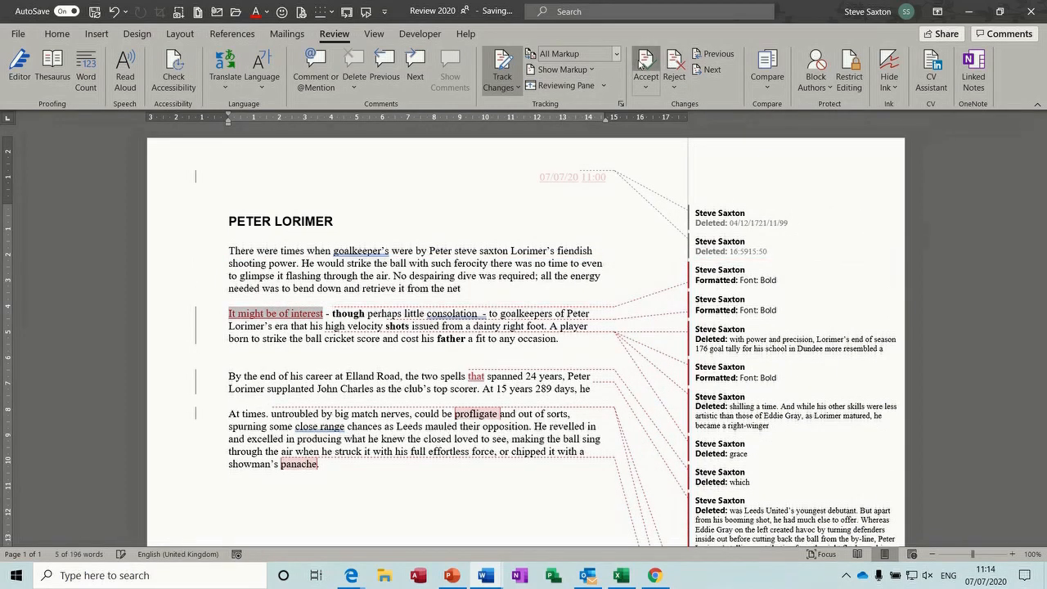
{"action": "left_click", "coordinate": [641, 64]}
{"action": "left_click", "coordinate": [678, 66]}
{"action": "left_click", "coordinate": [678, 65]}
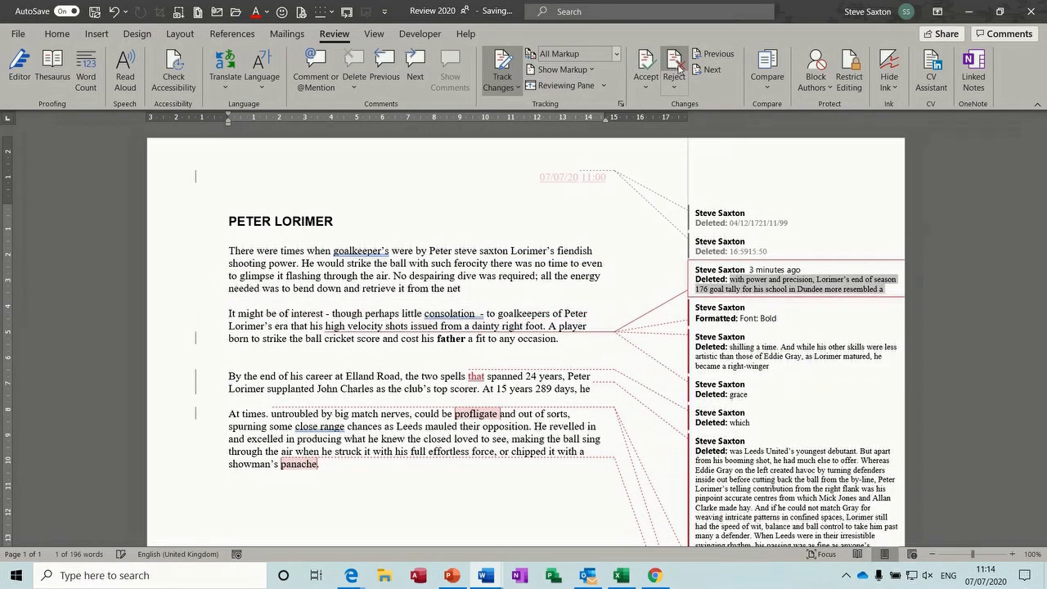
{"action": "left_click", "coordinate": [678, 65]}
{"action": "left_click", "coordinate": [678, 66]}
{"action": "left_click", "coordinate": [654, 67]}
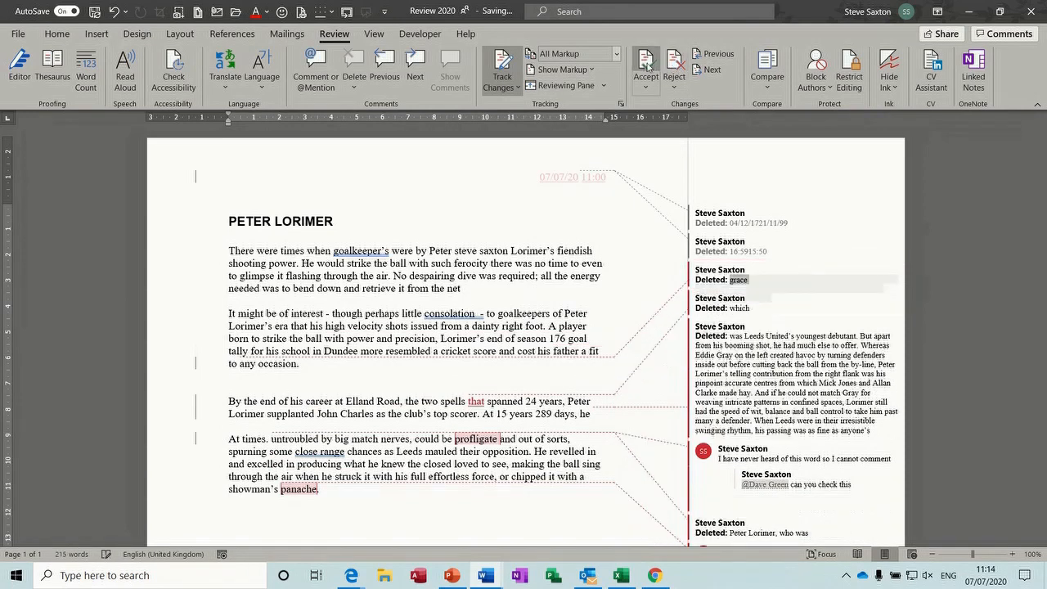
Accept all remaining tracked changes in the document
{"action": "left_click", "coordinate": [646, 87]}
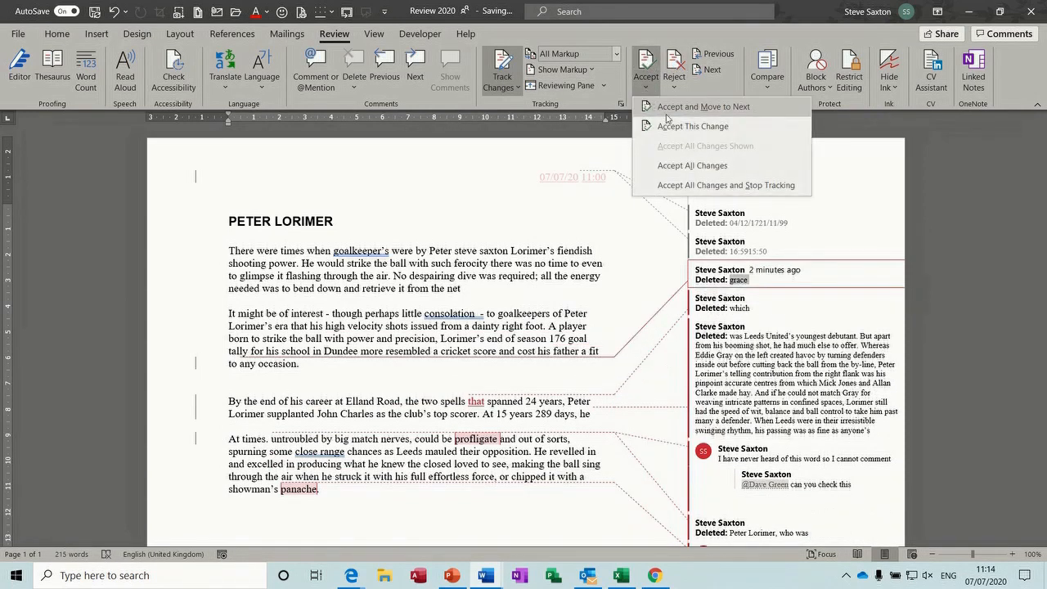
{"action": "left_click", "coordinate": [675, 165]}
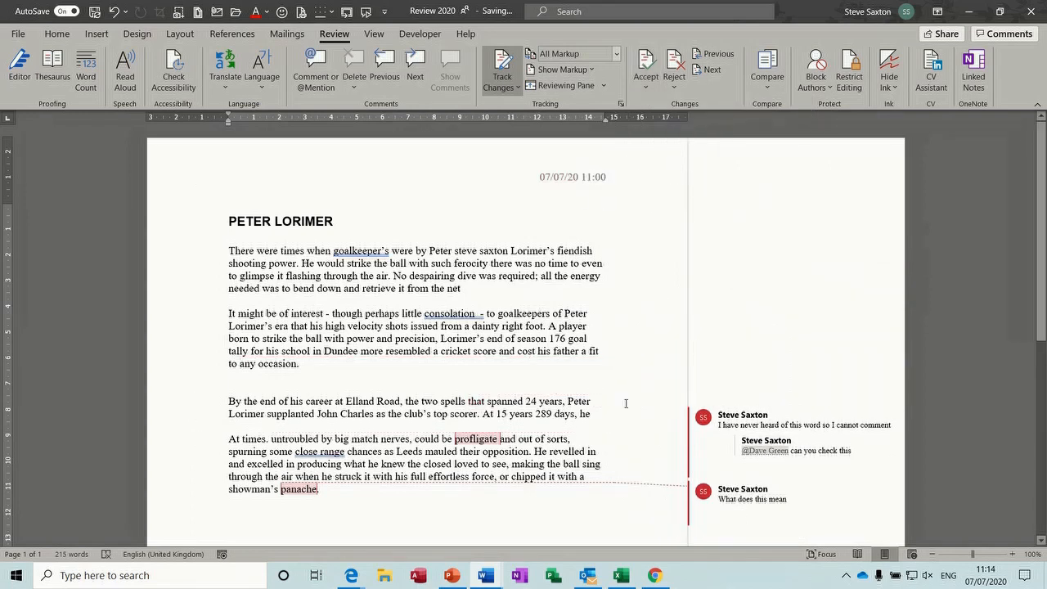
{"action": "mouse_move", "coordinate": [746, 464]}
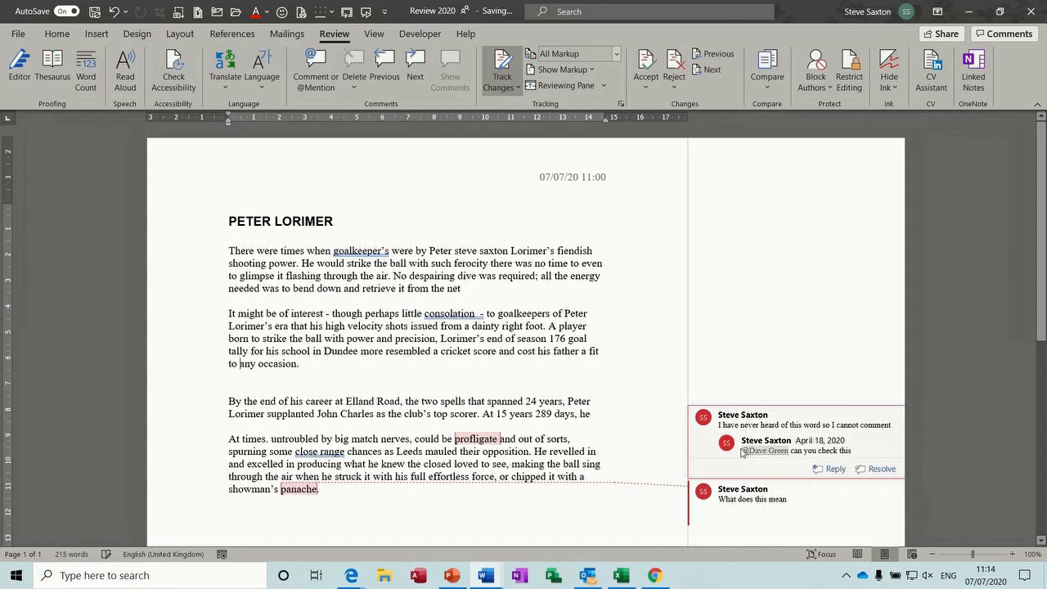
Resolve the 'profligate' and 'What does this mean' comment threads
{"action": "left_click", "coordinate": [869, 472]}
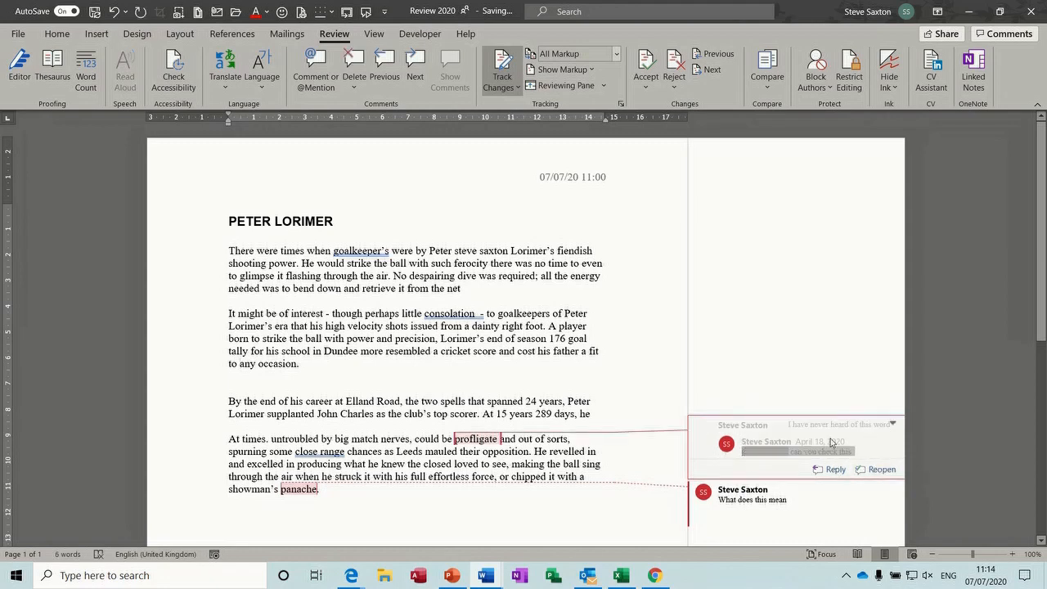
{"action": "left_click", "coordinate": [736, 494]}
{"action": "left_click", "coordinate": [873, 518]}
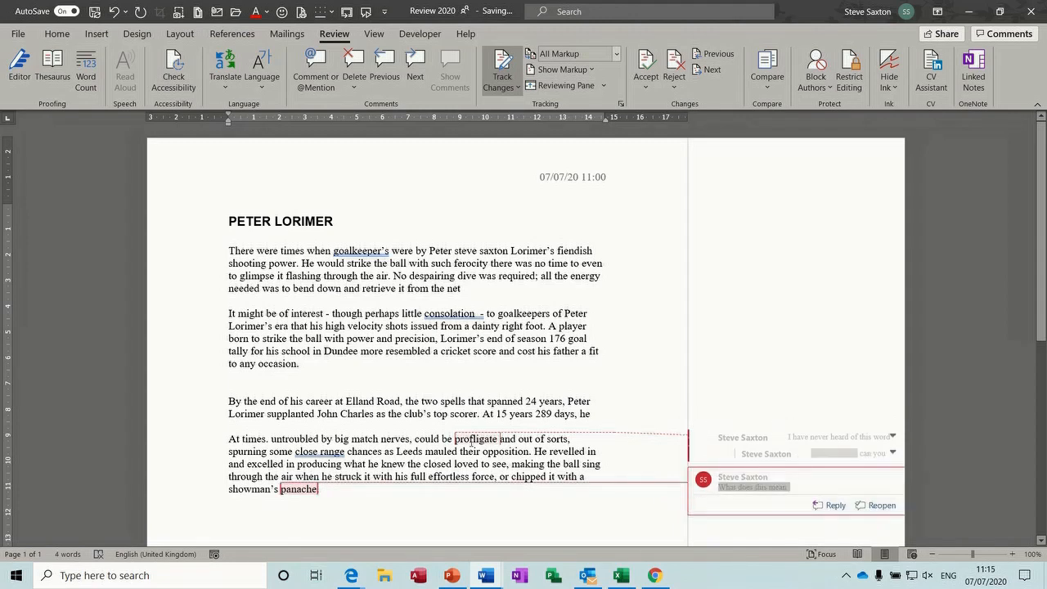
Reselect the resolved profligate thread, then look at the Accept menu and Display for Review list
{"action": "mouse_move", "coordinate": [500, 442]}
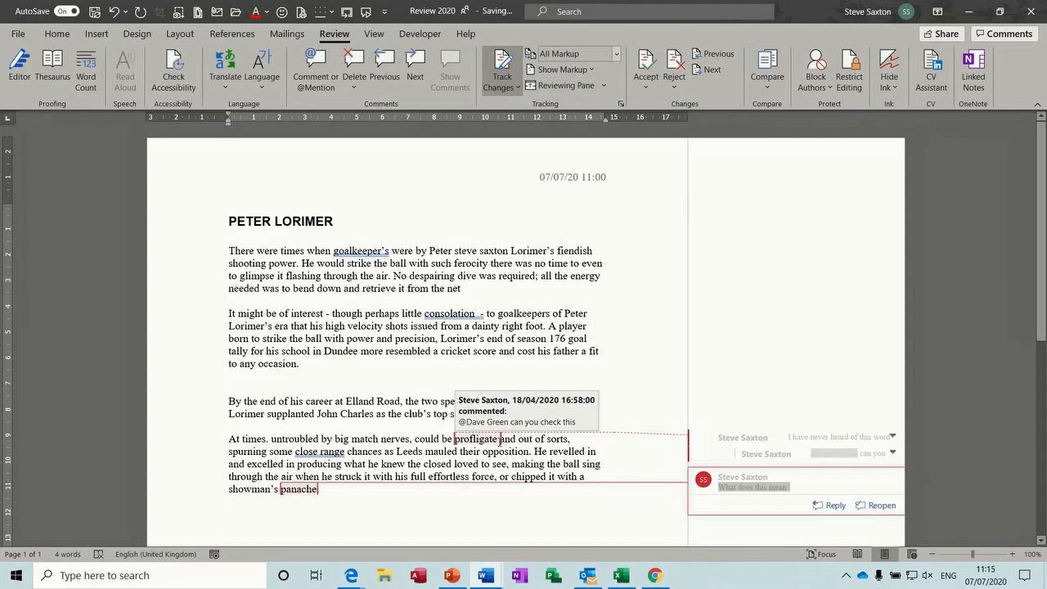
{"action": "left_click", "coordinate": [714, 465]}
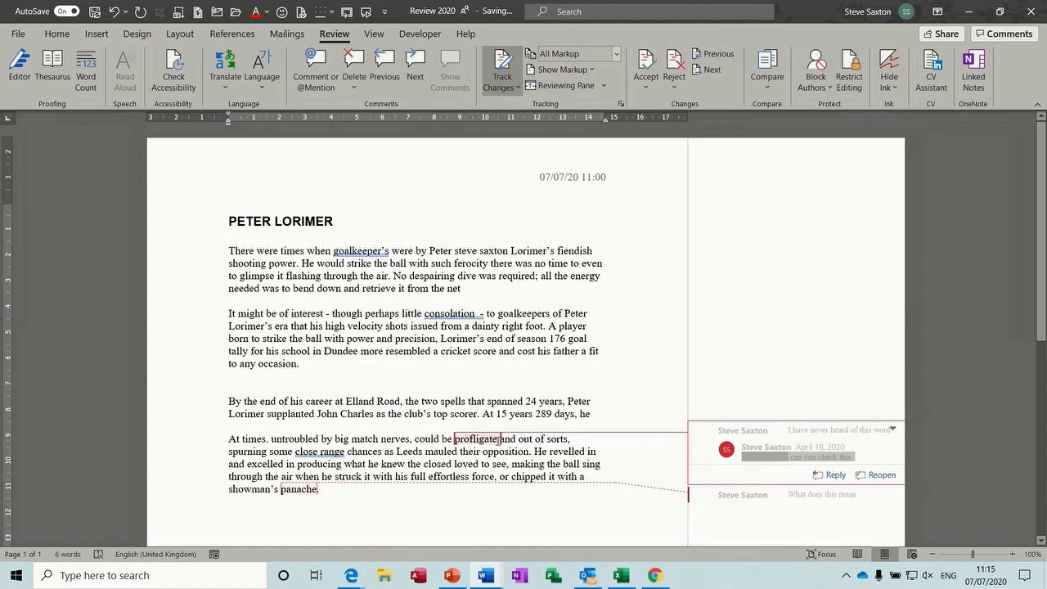
{"action": "left_click", "coordinate": [482, 285]}
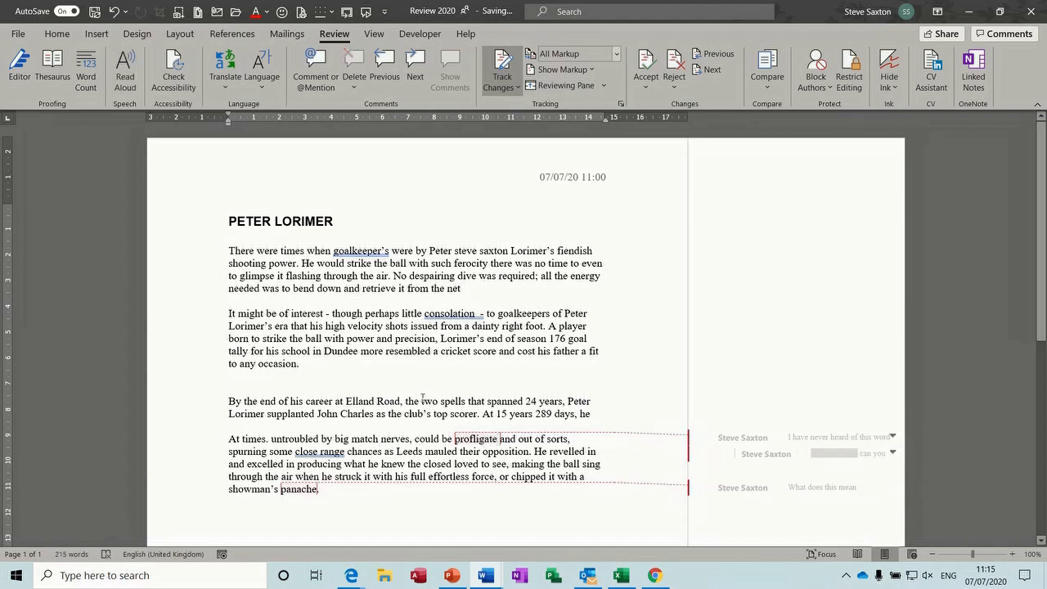
{"action": "left_click", "coordinate": [643, 91]}
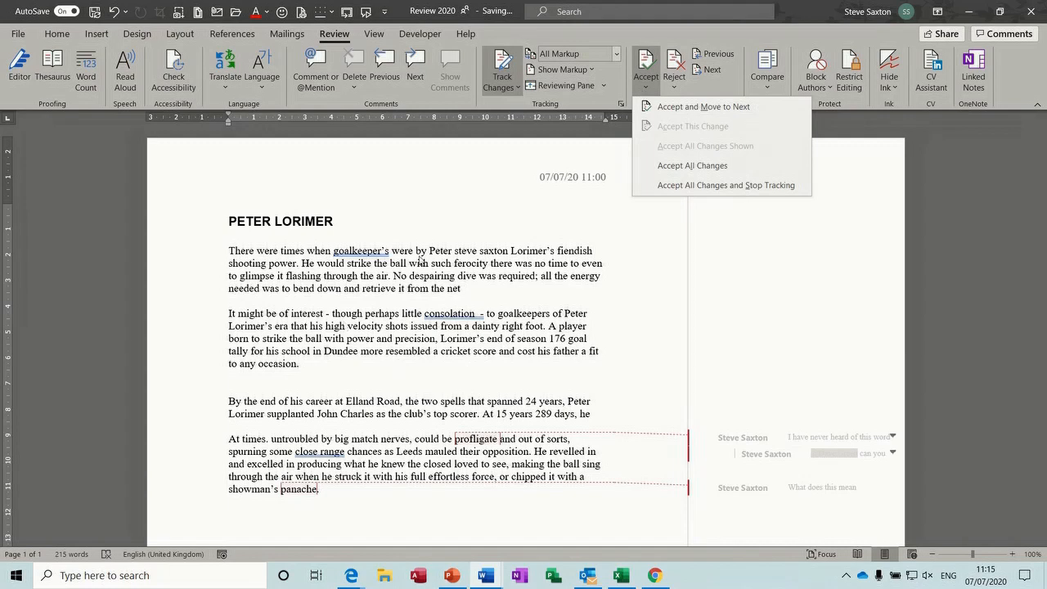
{"action": "left_click", "coordinate": [526, 258]}
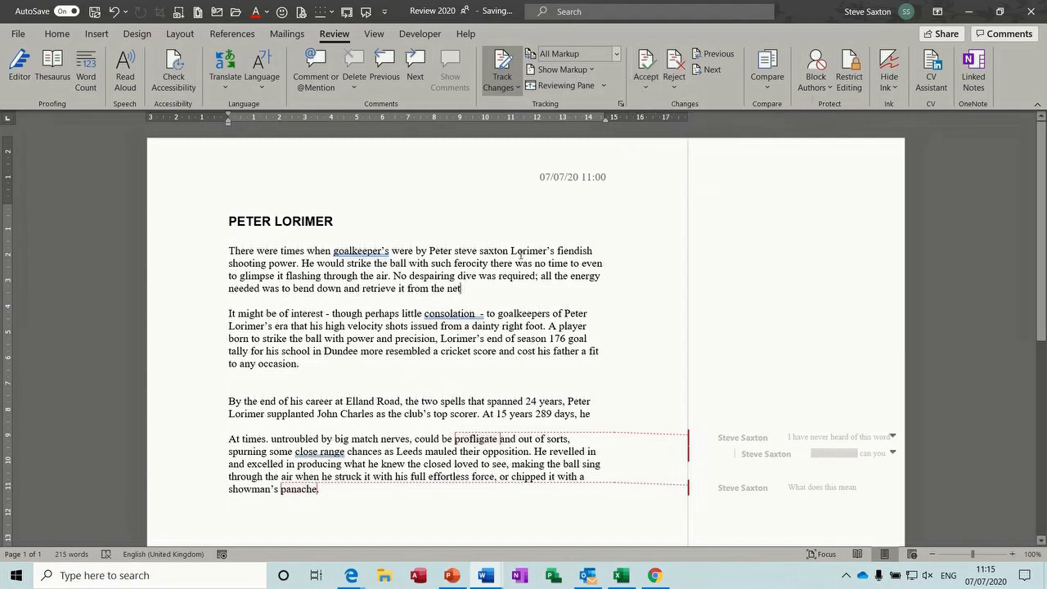
{"action": "left_click", "coordinate": [616, 54]}
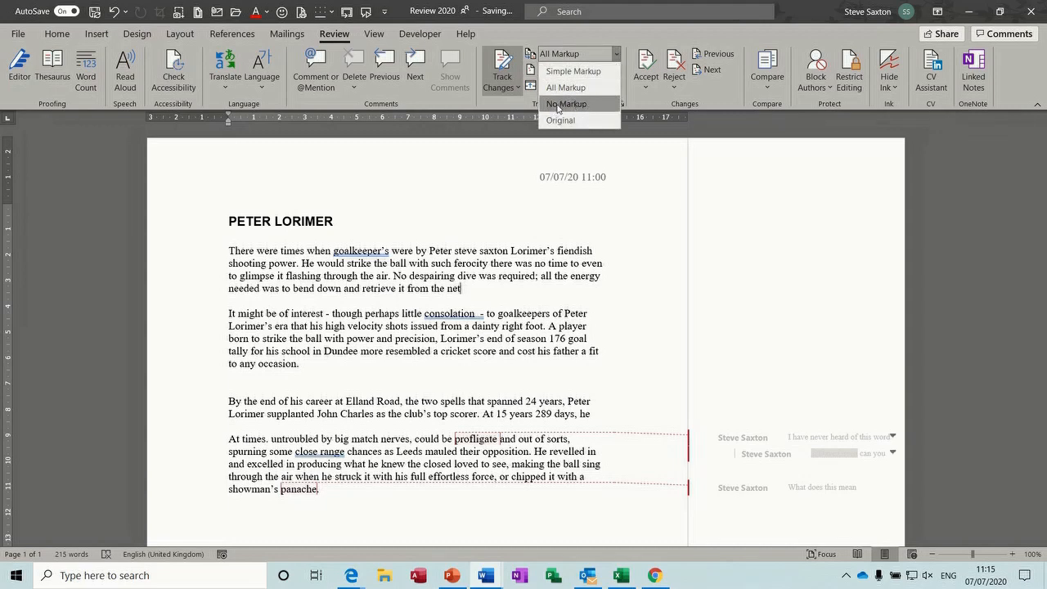
Close the Display for Review list, leaving All Markup selected
{"action": "left_click", "coordinate": [641, 34]}
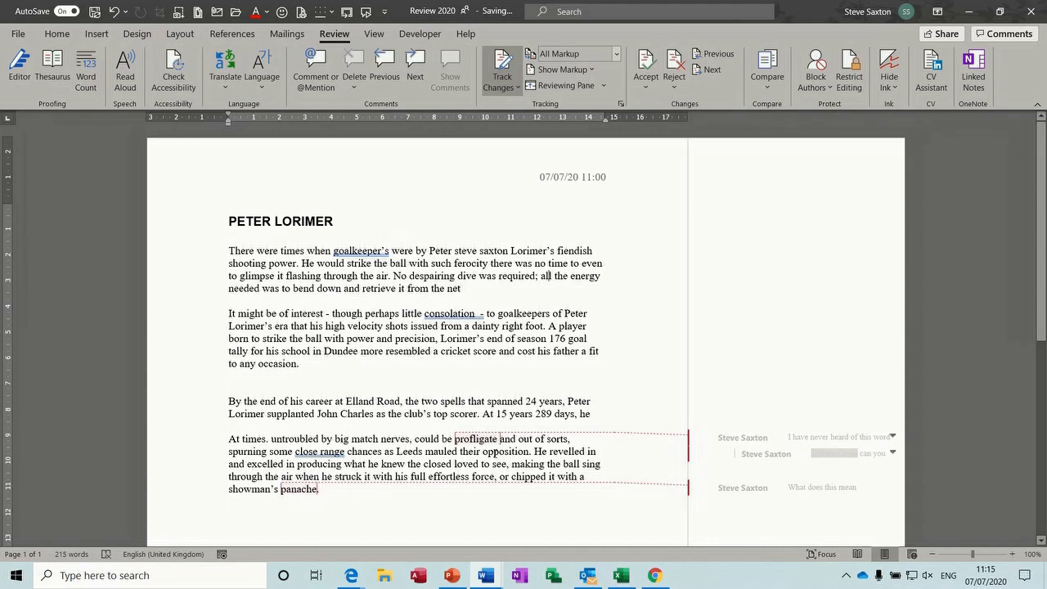
Switch to the Align 2020 document and turn on Track Changes
{"action": "mouse_move", "coordinate": [486, 571]}
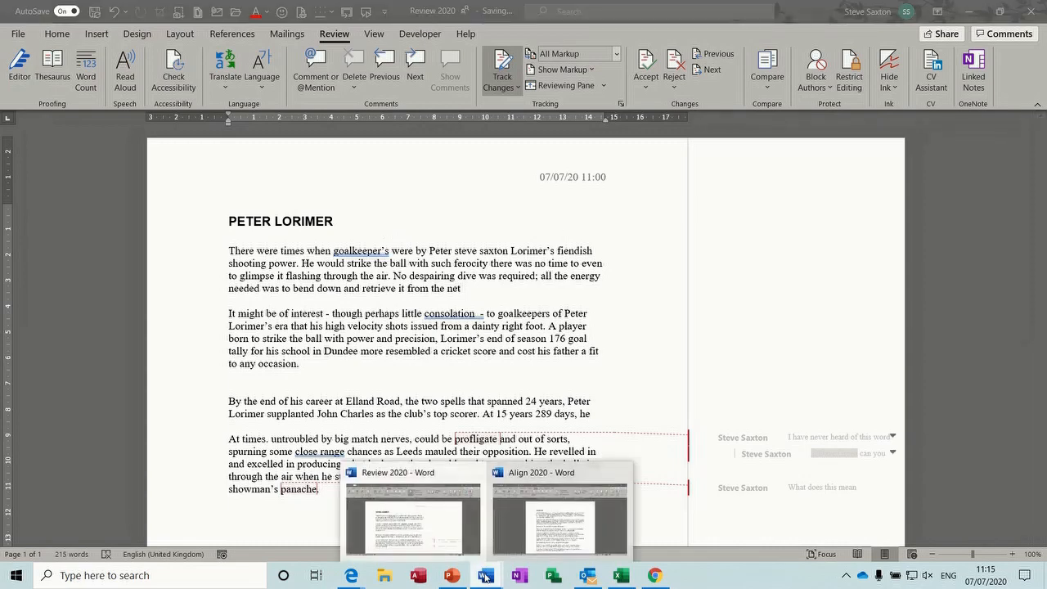
{"action": "left_click", "coordinate": [533, 525]}
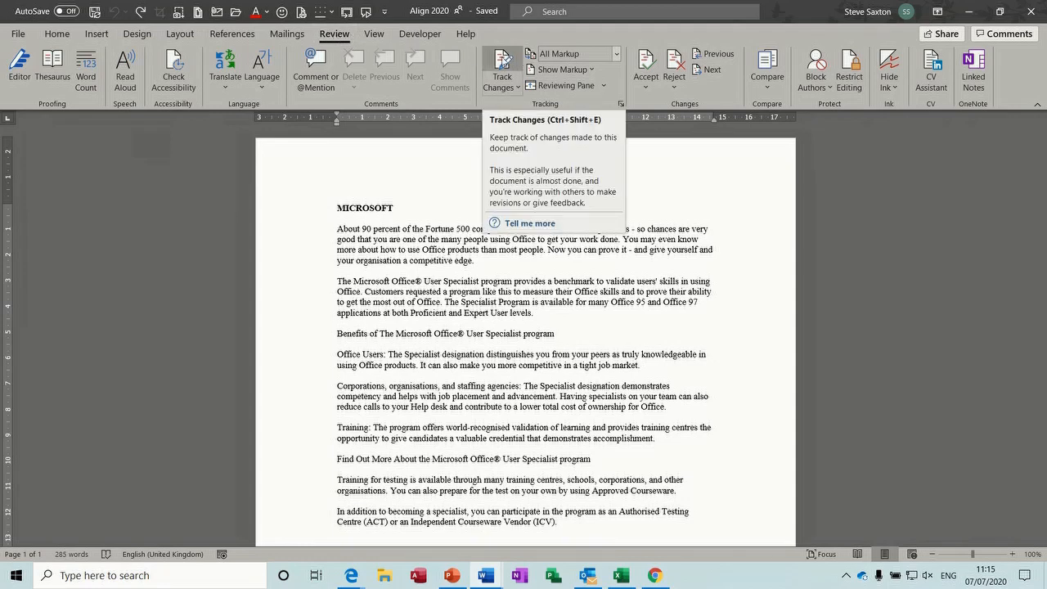
{"action": "left_click", "coordinate": [502, 64]}
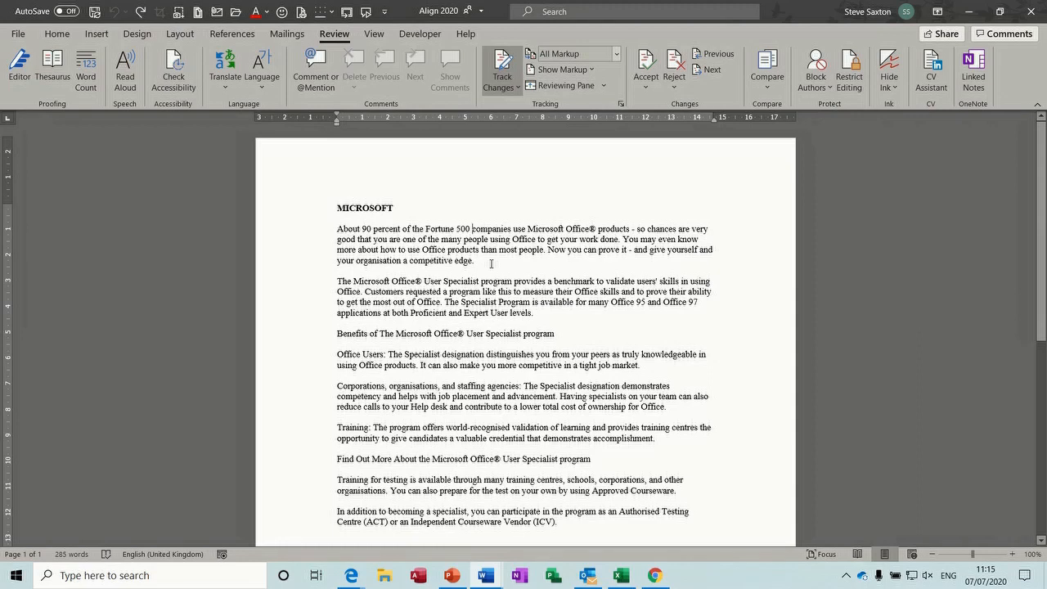
{"action": "type", "text": "steve"}
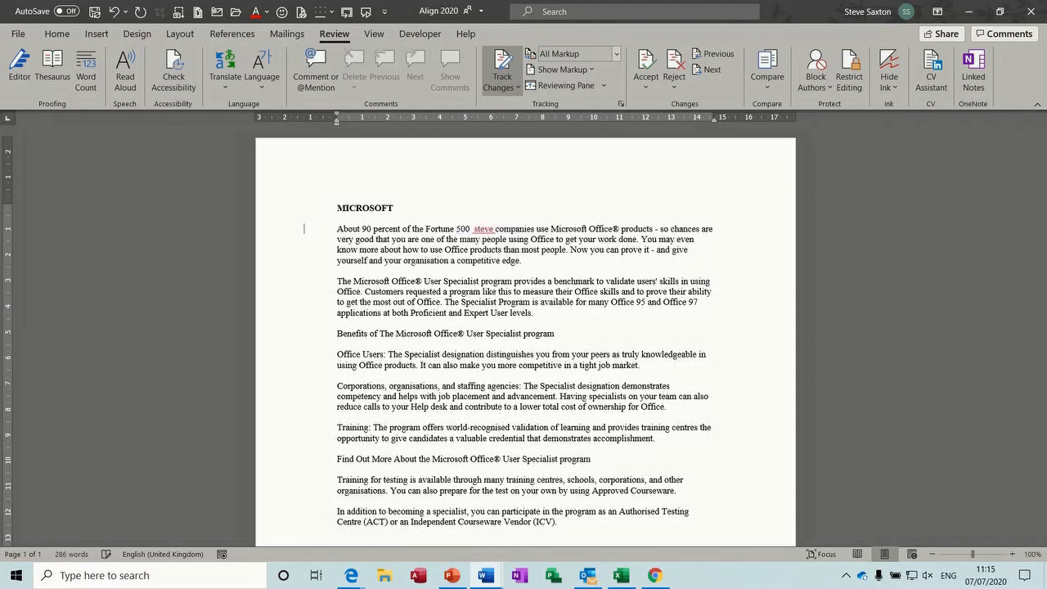
Make 'use' and 'you' bold and underline 'benchmark' as tracked changes
{"action": "double_click", "coordinate": [545, 231]}
{"action": "key", "text": "ctrl+b"}
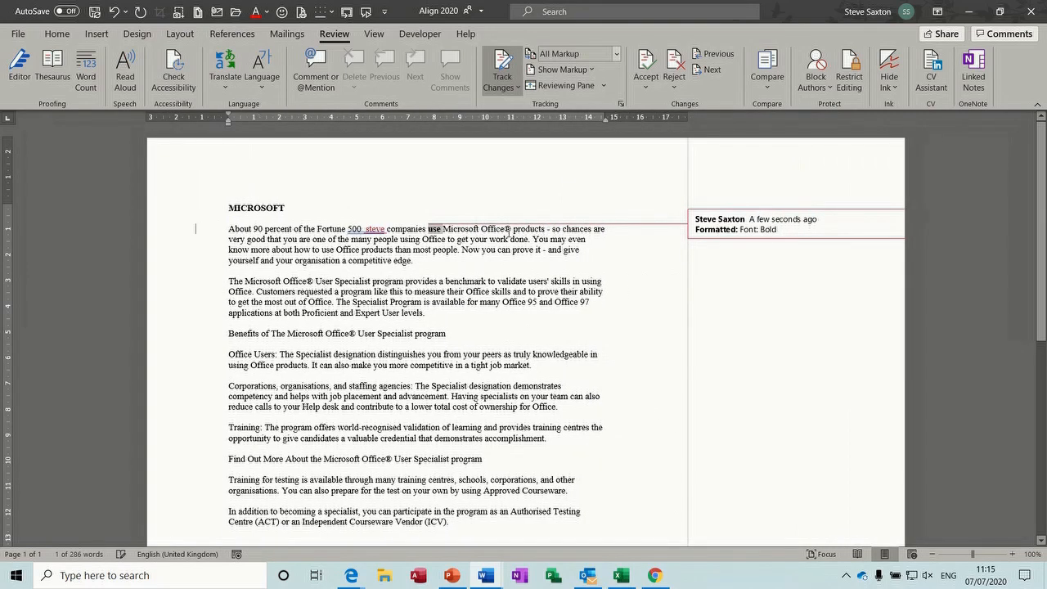
{"action": "double_click", "coordinate": [494, 250]}
{"action": "key", "text": "ctrl+b"}
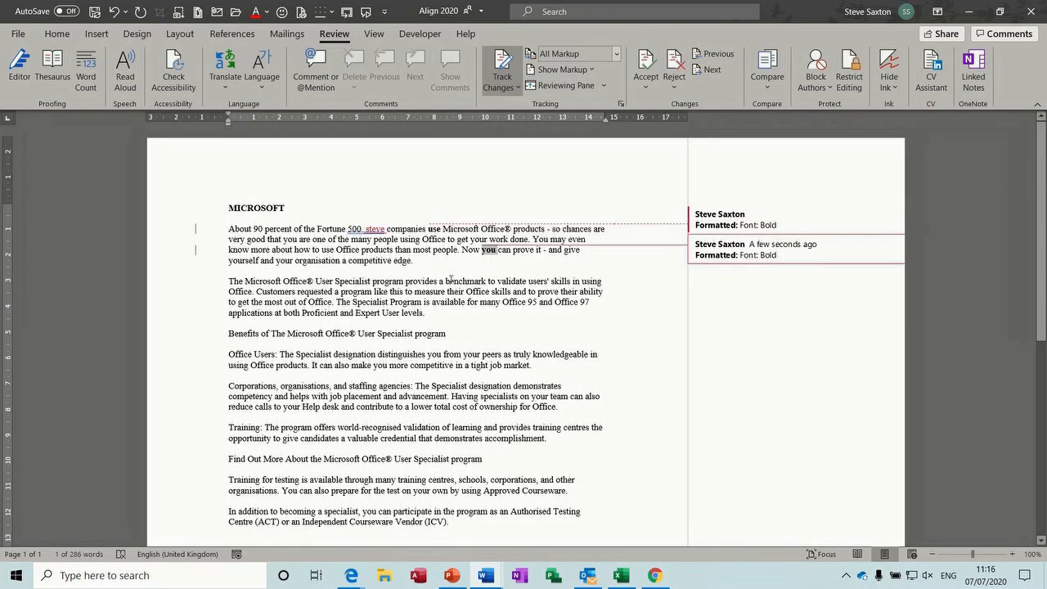
{"action": "double_click", "coordinate": [452, 281]}
{"action": "key", "text": "ctrl+u"}
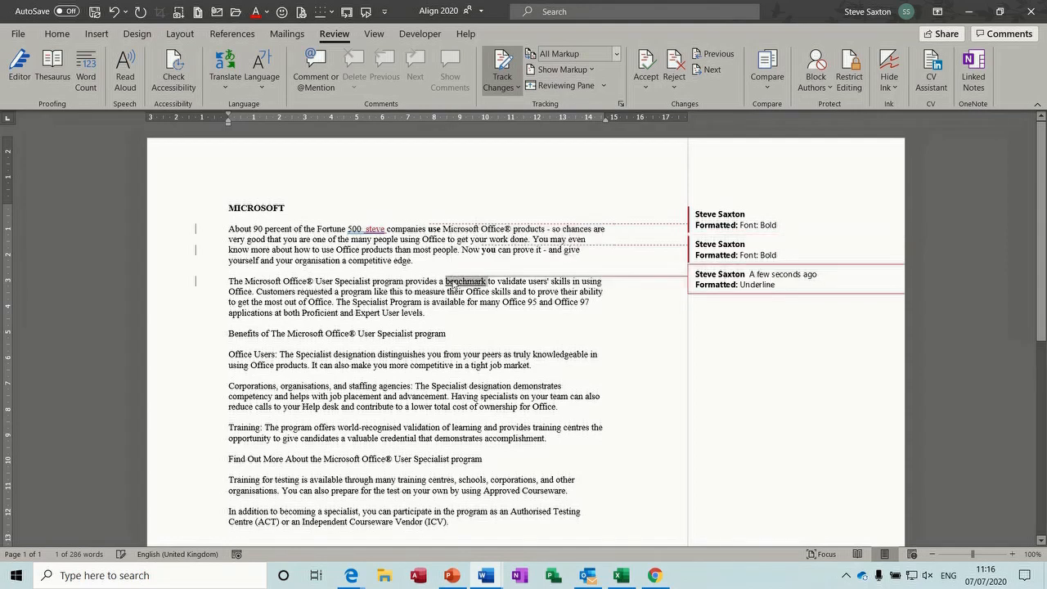
Delete the passages 'designation' to 'tight' and 'advancement.' to 'ownership' as tracked deletions
{"action": "left_click_drag", "start_coordinate": [373, 352], "coordinate": [488, 366]}
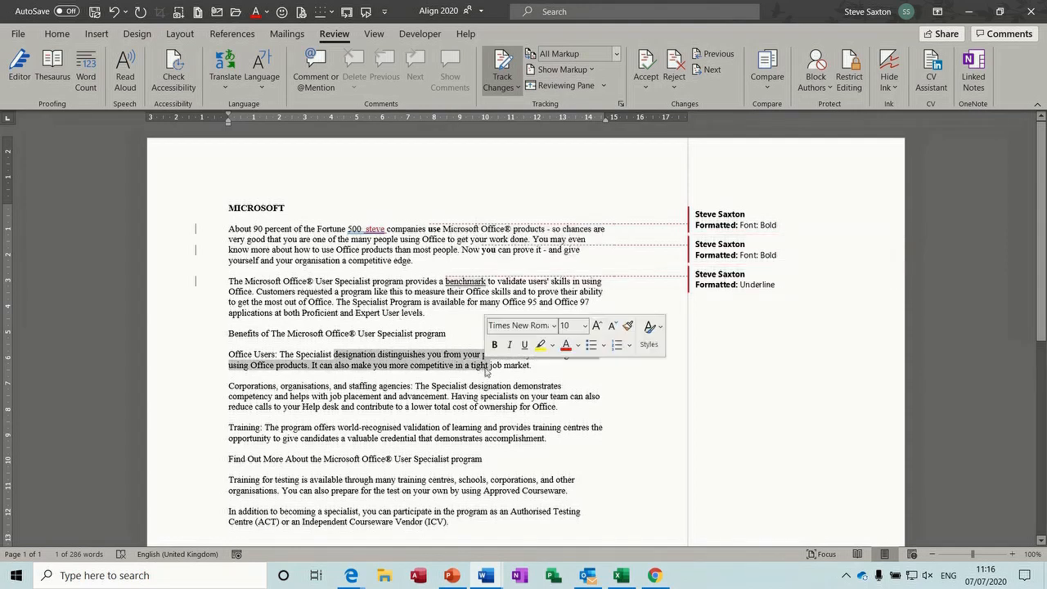
{"action": "key", "text": "Delete"}
{"action": "left_click_drag", "start_coordinate": [441, 384], "coordinate": [512, 396]}
{"action": "key", "text": "Delete"}
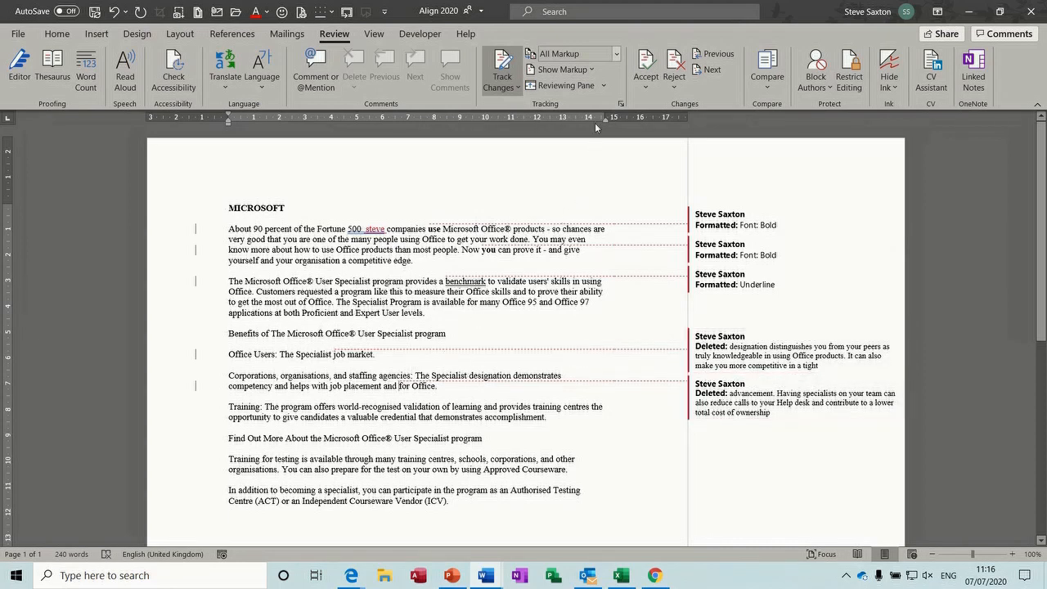
Show all revisions inline instead of balloons, then return to the Review 2020 document
{"action": "left_click", "coordinate": [594, 70]}
{"action": "mouse_move", "coordinate": [634, 151]}
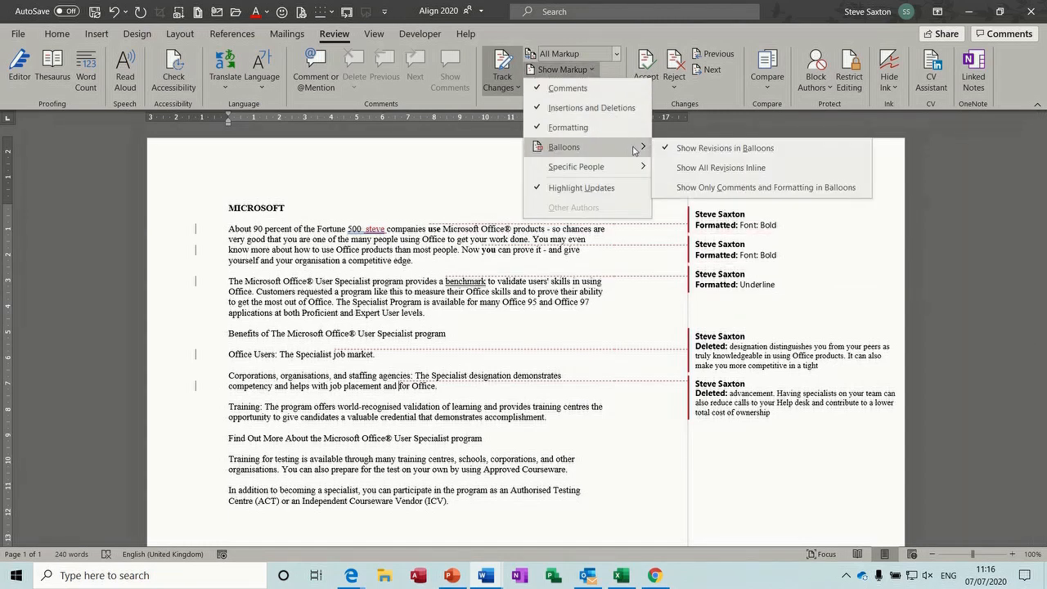
{"action": "left_click", "coordinate": [693, 170]}
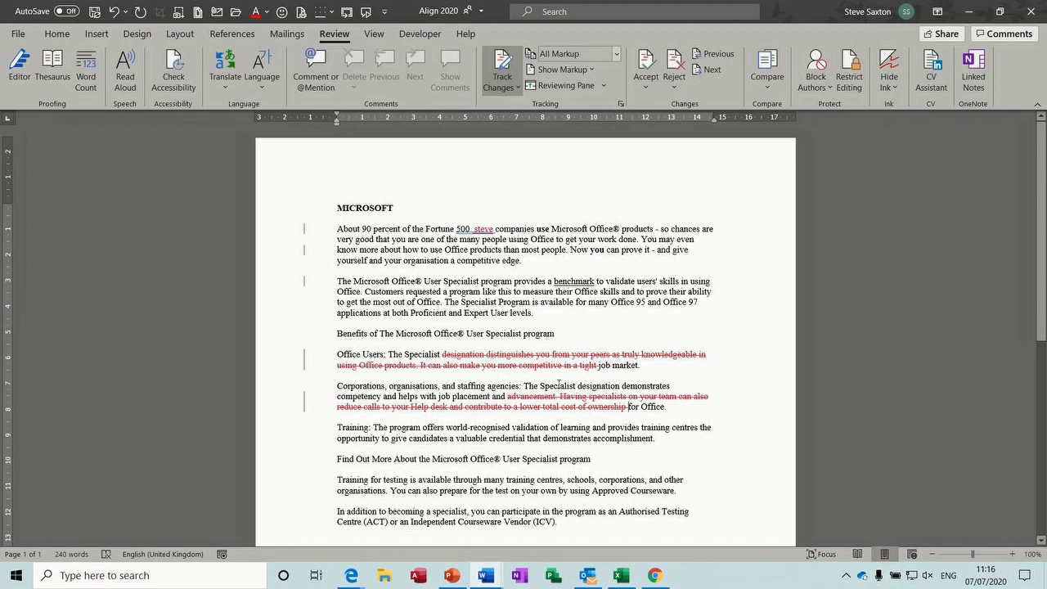
{"action": "left_click", "coordinate": [486, 575]}
{"action": "left_click", "coordinate": [531, 548]}
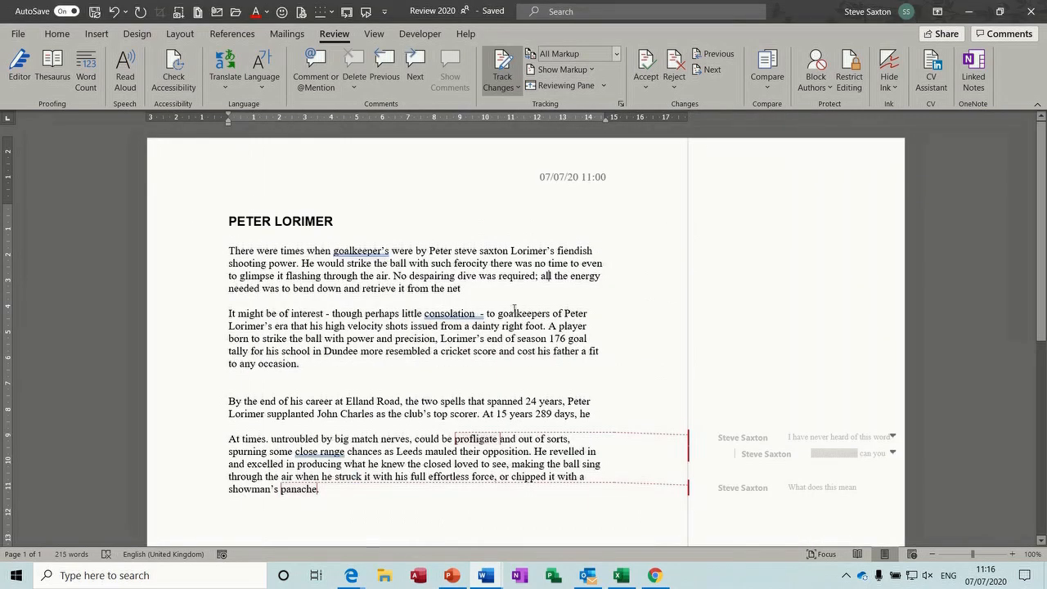
Add a comment before 'A player' and mark it resolved
{"action": "left_click", "coordinate": [590, 313]}
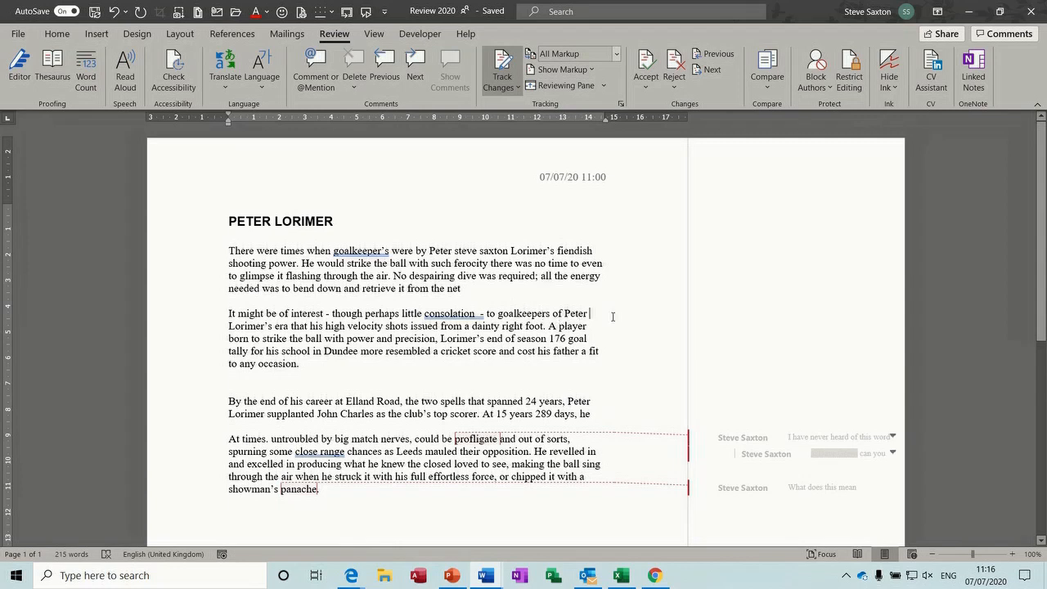
{"action": "left_click", "coordinate": [548, 325]}
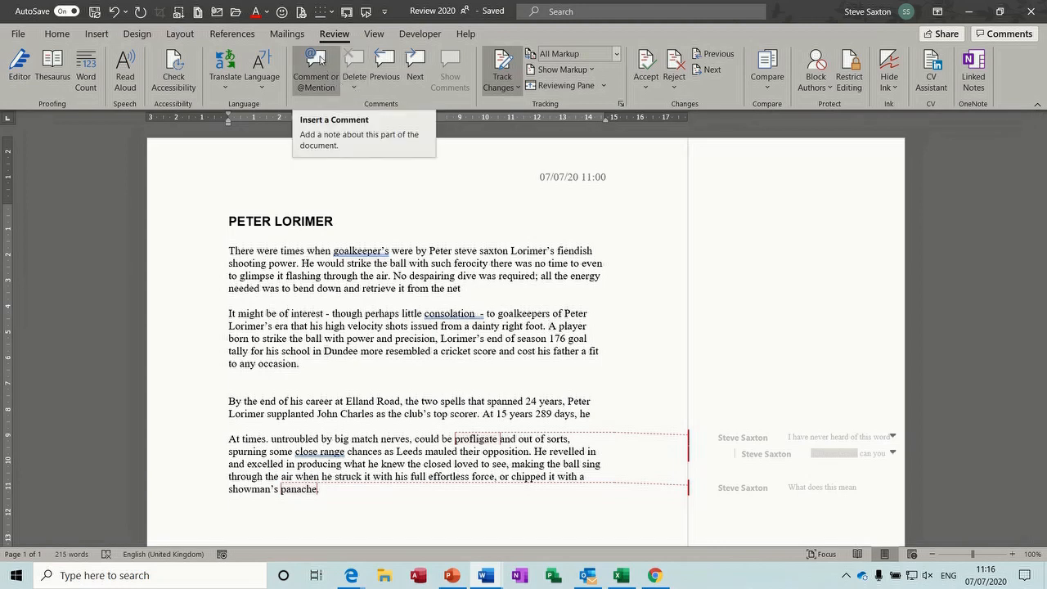
{"action": "left_click", "coordinate": [319, 59]}
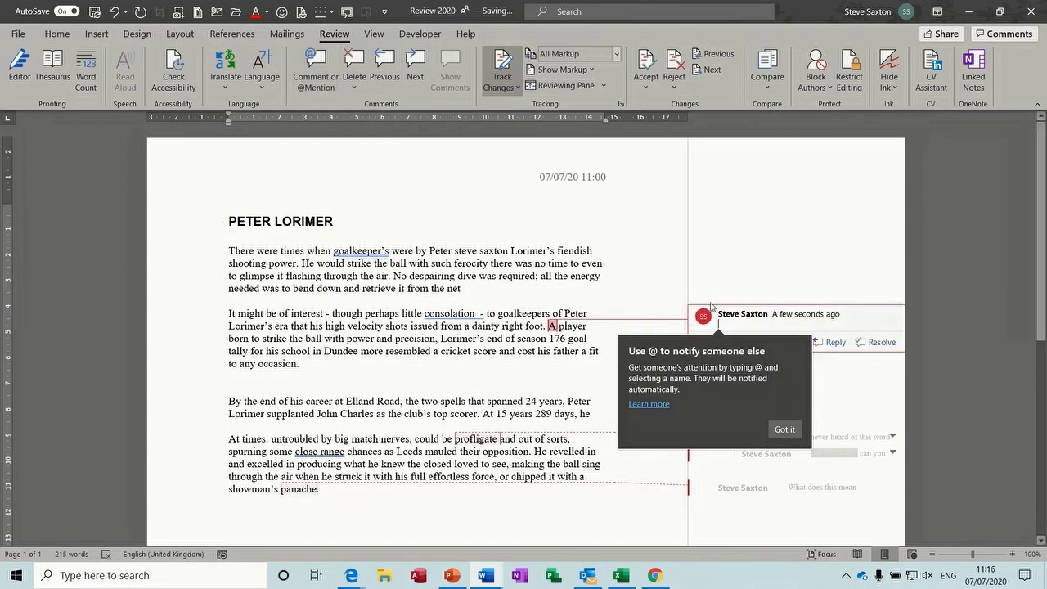
{"action": "left_click", "coordinate": [784, 429]}
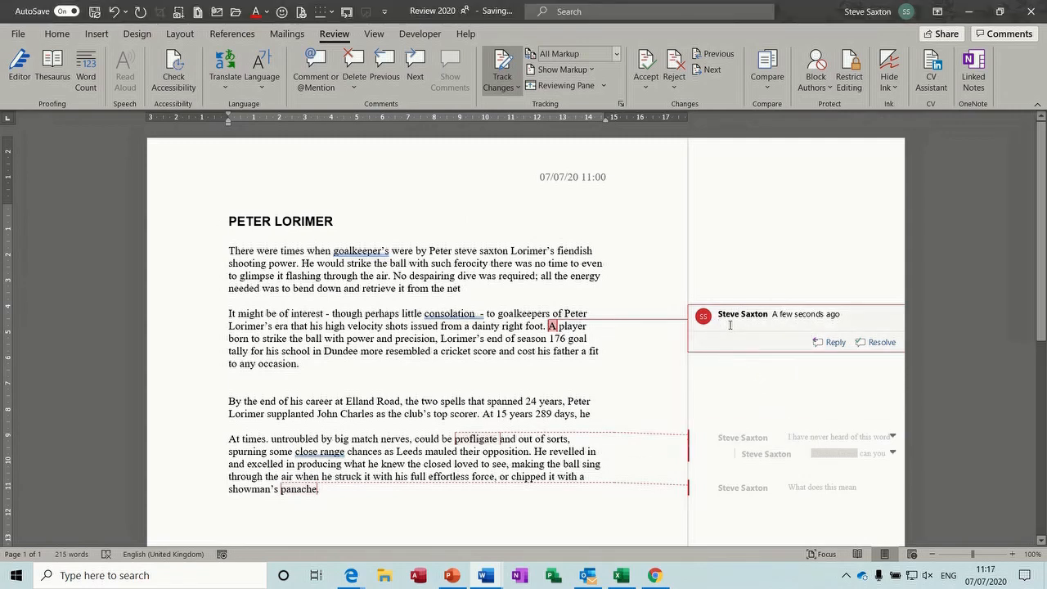
{"action": "type", "text": "zdgdhgsdhgvsdghvsghdv"}
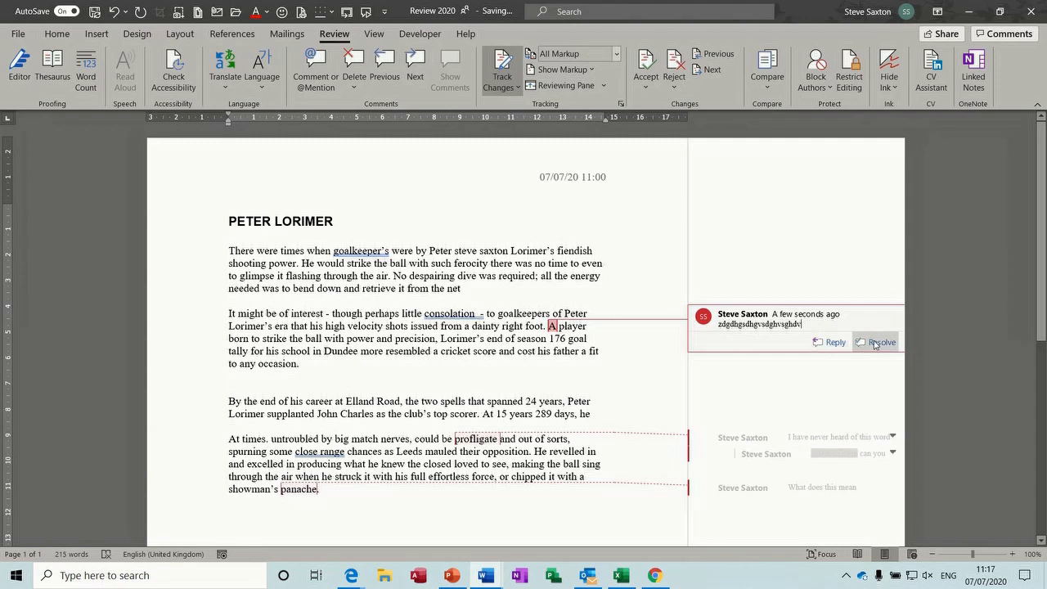
{"action": "left_click", "coordinate": [875, 344]}
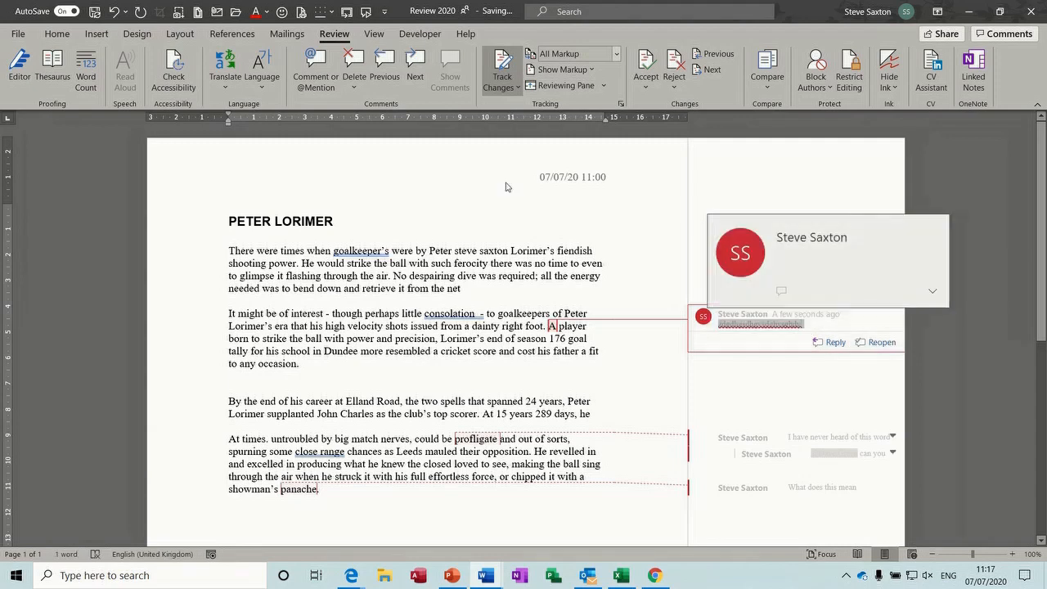
Delete the new comment and the 'I have never heard of this word' and 'What does this mean' threads
{"action": "left_click", "coordinate": [354, 64]}
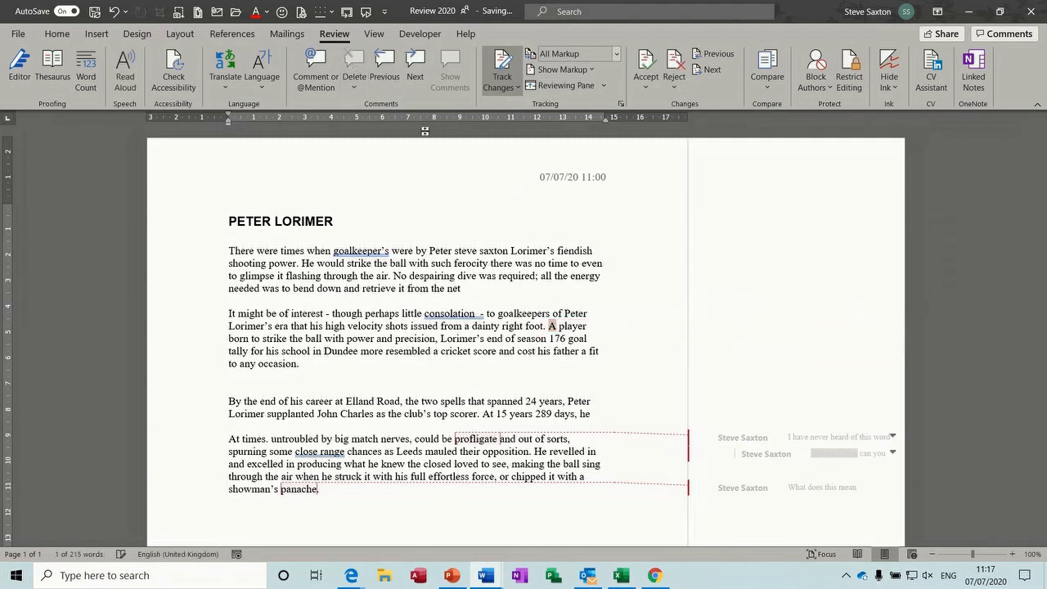
{"action": "left_click", "coordinate": [736, 444]}
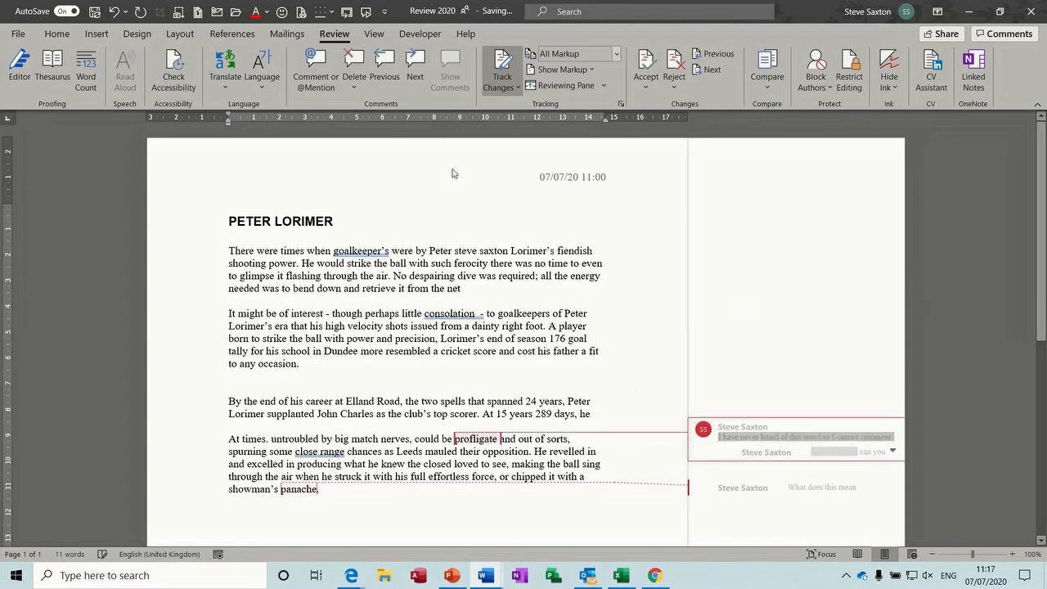
{"action": "left_click", "coordinate": [353, 64]}
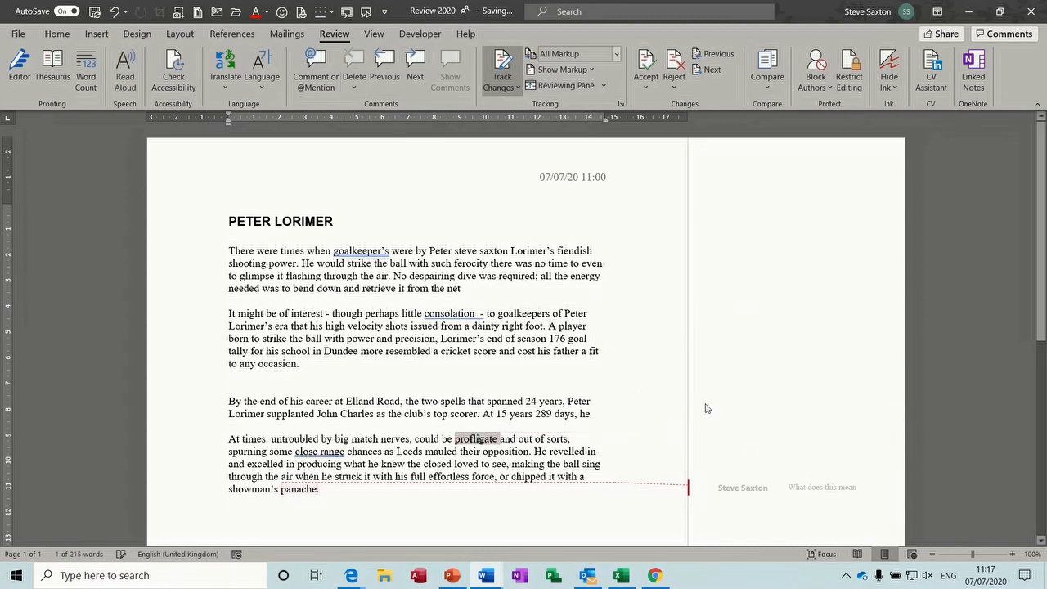
{"action": "left_click", "coordinate": [743, 488]}
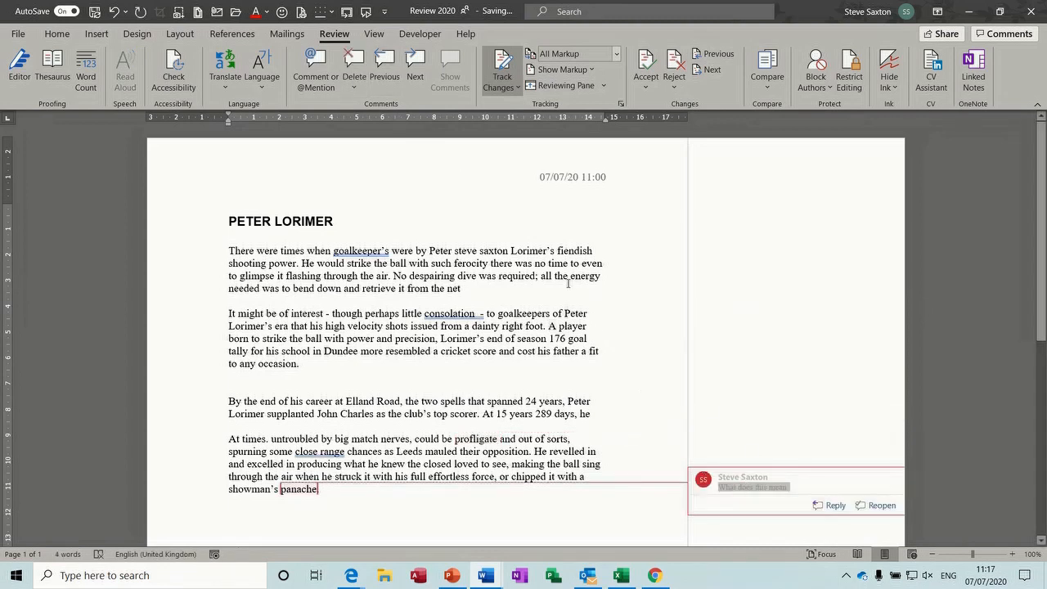
{"action": "left_click", "coordinate": [355, 66]}
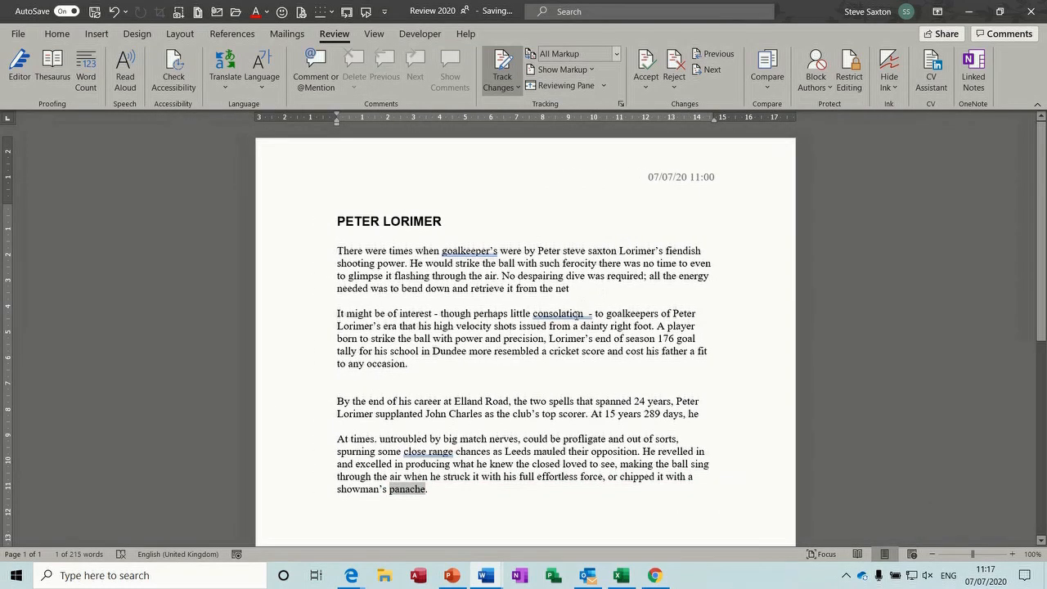
{"action": "left_click", "coordinate": [704, 250]}
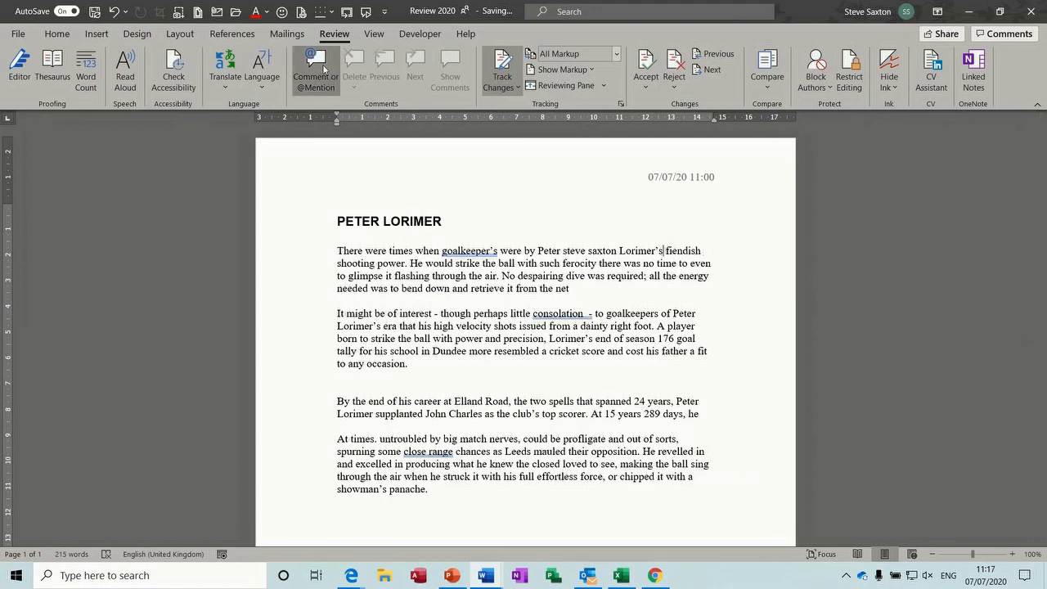
Add comments on 'Lorimer's', 'right' and 'At'
{"action": "left_click", "coordinate": [324, 69]}
{"action": "type", "text": "asdfadhdhsdfhhdf"}
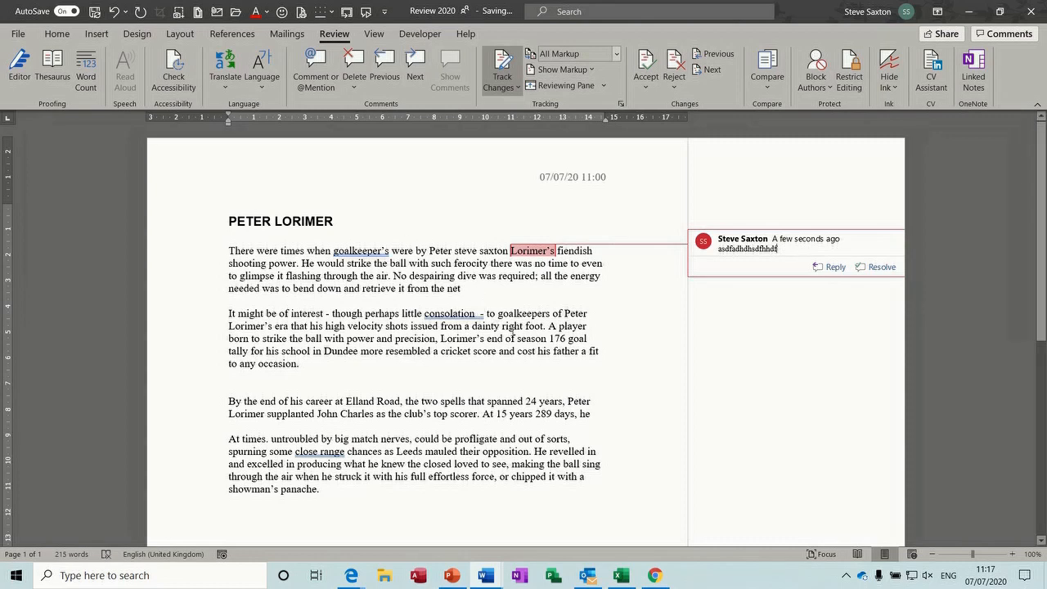
{"action": "left_click", "coordinate": [520, 326]}
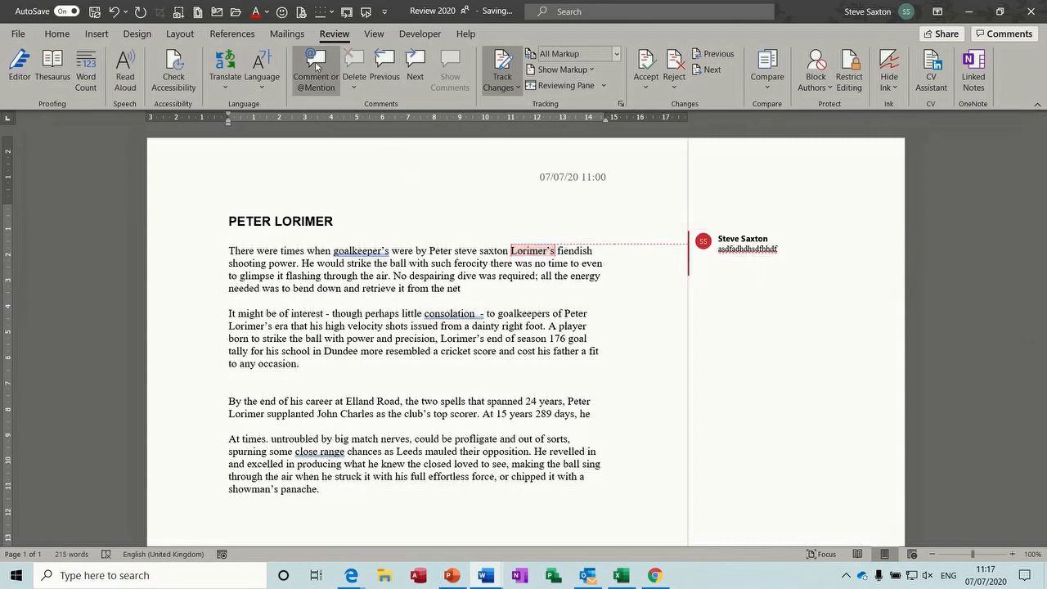
{"action": "left_click", "coordinate": [315, 61]}
{"action": "type", "text": "jdshasjdfhvhjdfhjdfhjdbf"}
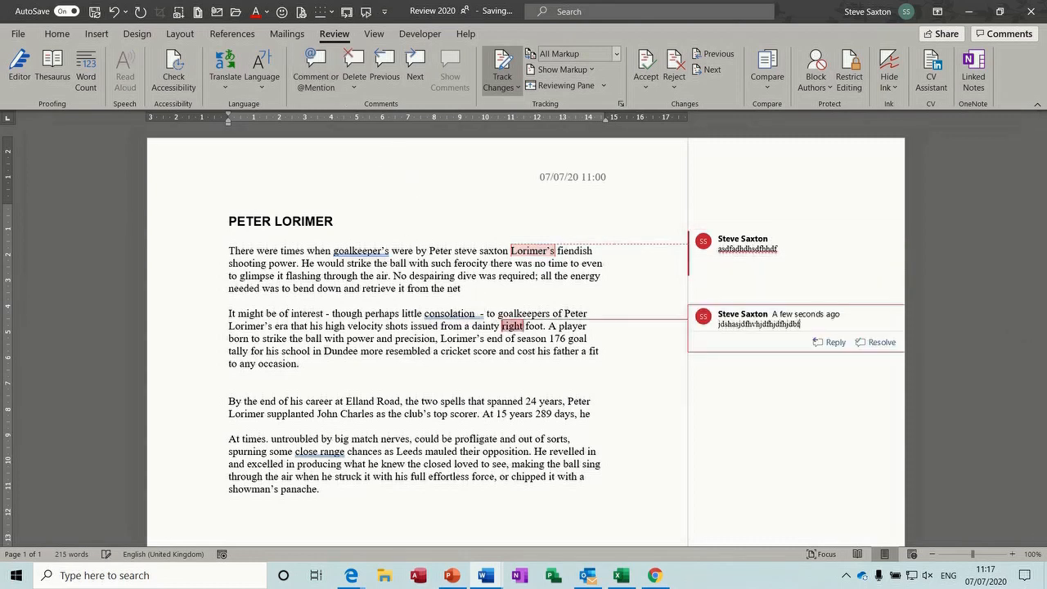
{"action": "left_click", "coordinate": [484, 417]}
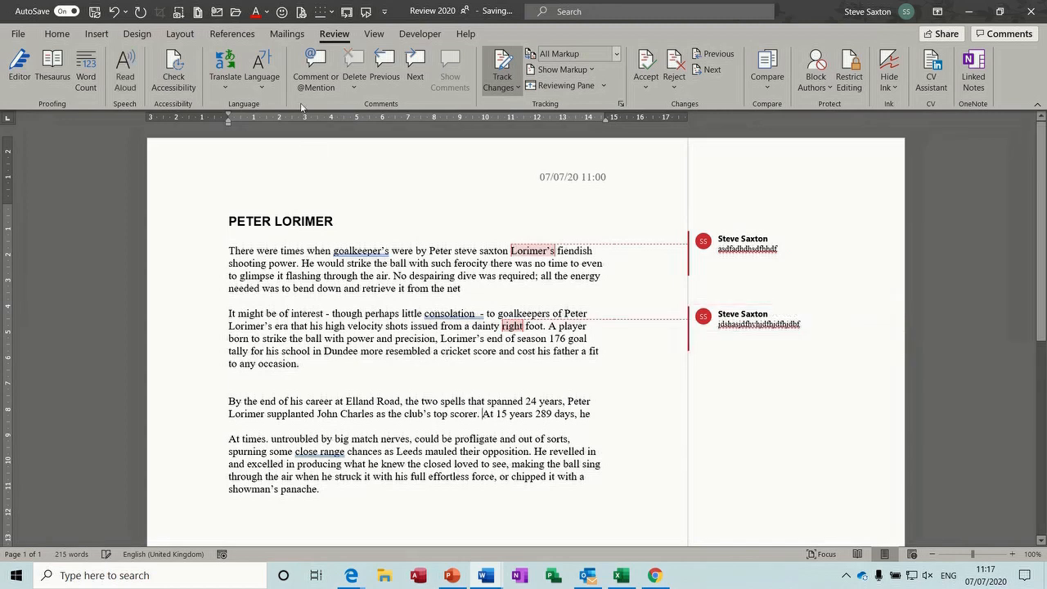
{"action": "left_click", "coordinate": [315, 64]}
{"action": "type", "text": "asdfhsdfgsdfdsfv"}
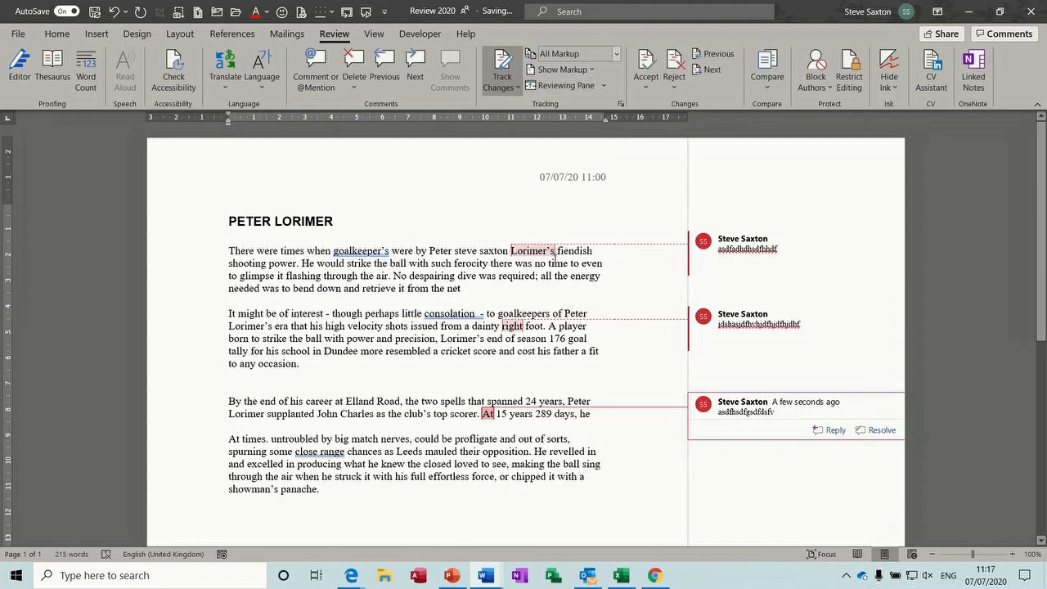
Reply to the Lorimer's comment, then resolve all three comment threads
{"action": "mouse_move", "coordinate": [762, 268]}
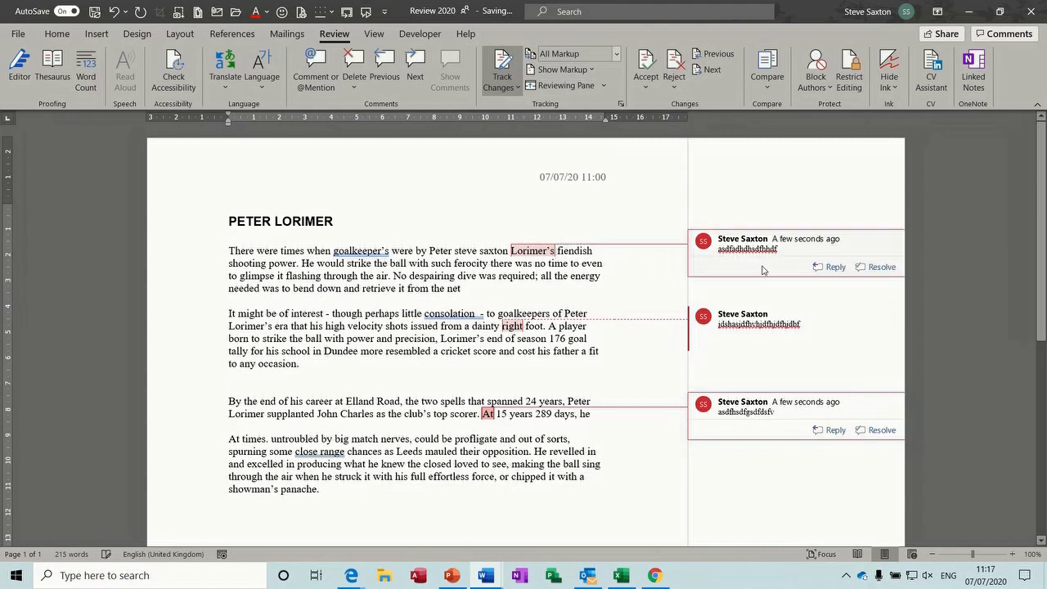
{"action": "left_click", "coordinate": [832, 268]}
{"action": "type", "text": "fsfw"}
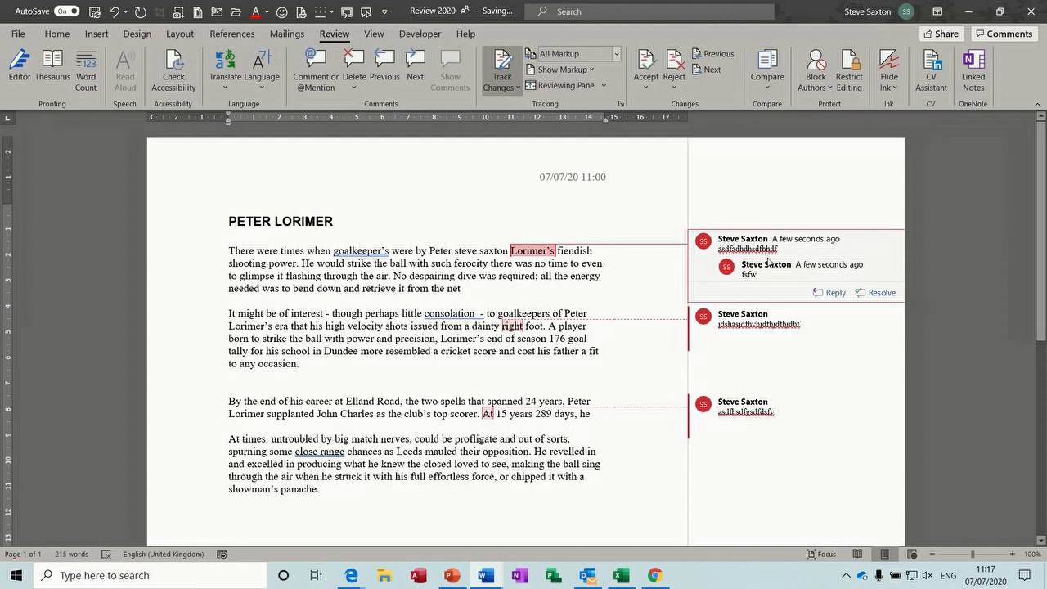
{"action": "left_click", "coordinate": [873, 294]}
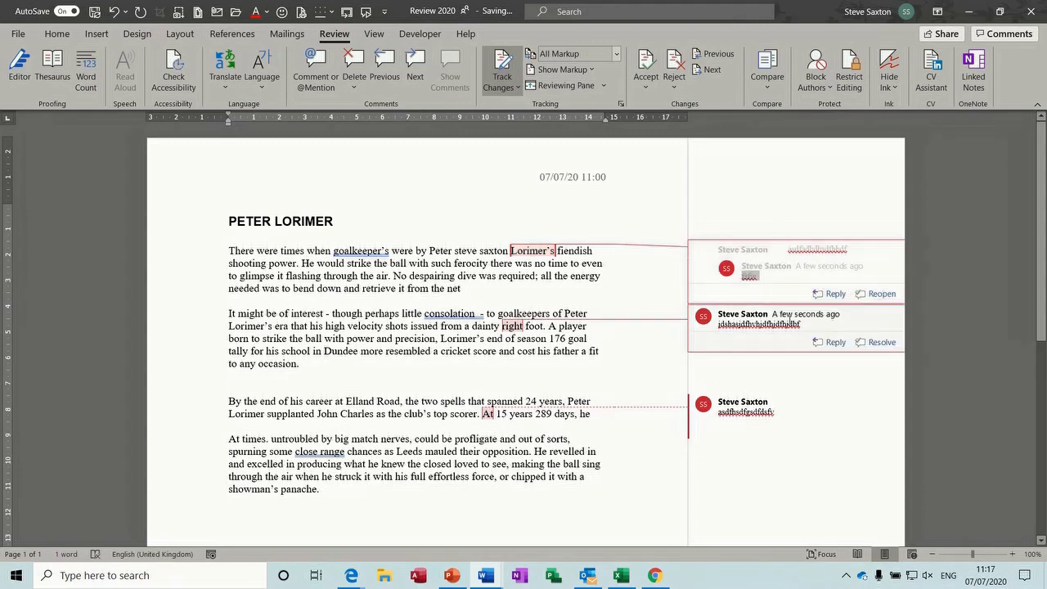
{"action": "mouse_move", "coordinate": [826, 317]}
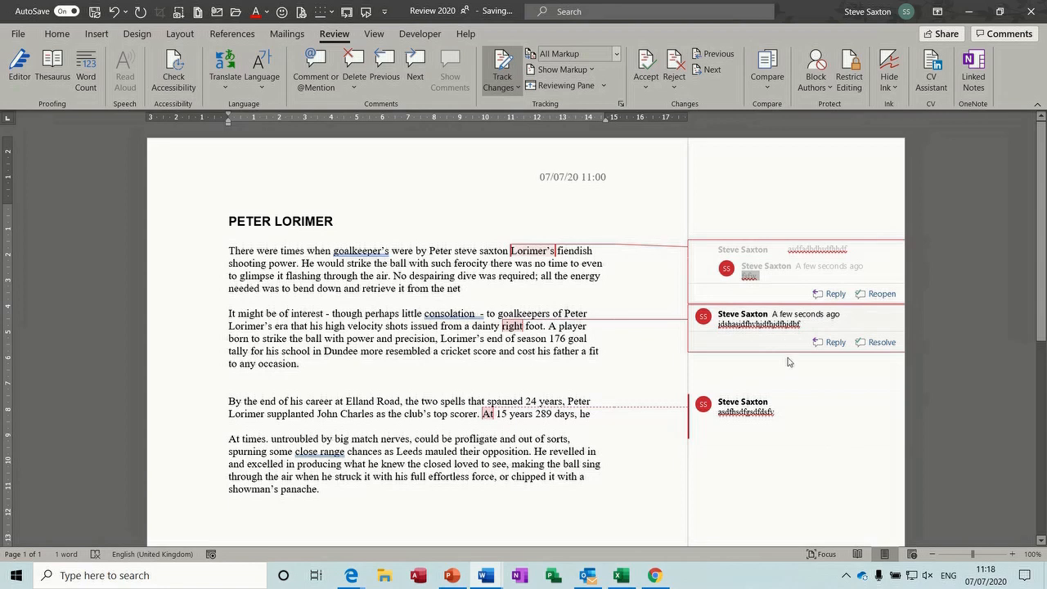
{"action": "left_click", "coordinate": [870, 345]}
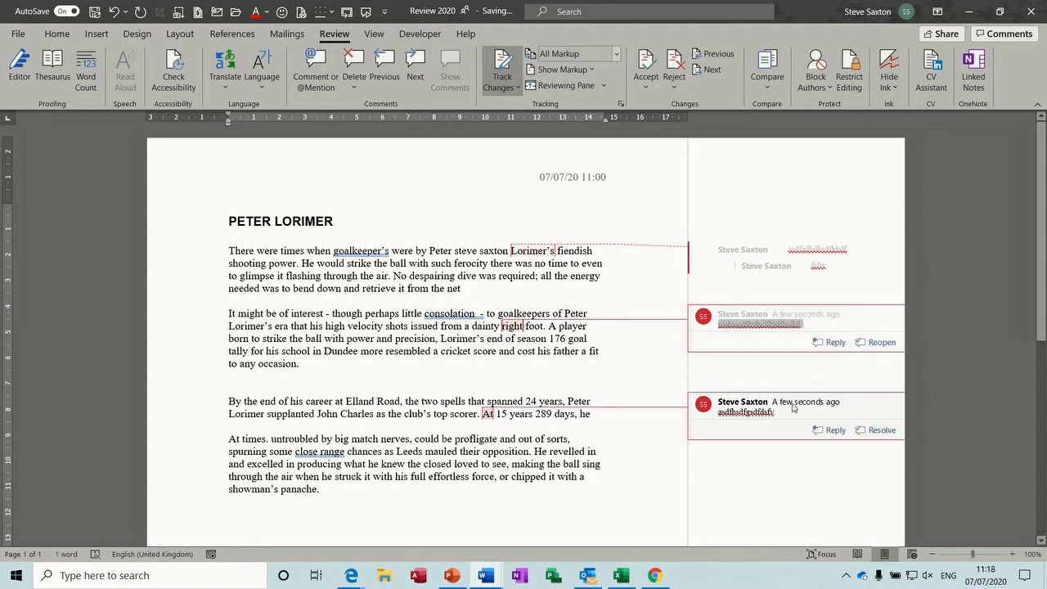
{"action": "left_click", "coordinate": [873, 431]}
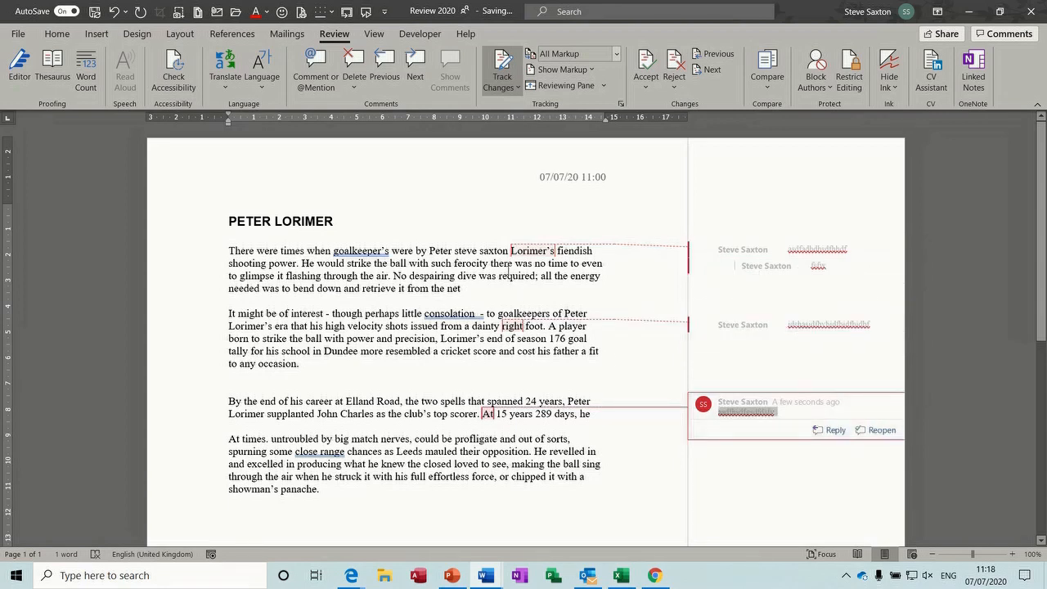
Switch the markup to show all revisions inline instead of balloons
{"action": "left_click", "coordinate": [593, 75]}
{"action": "mouse_move", "coordinate": [615, 151]}
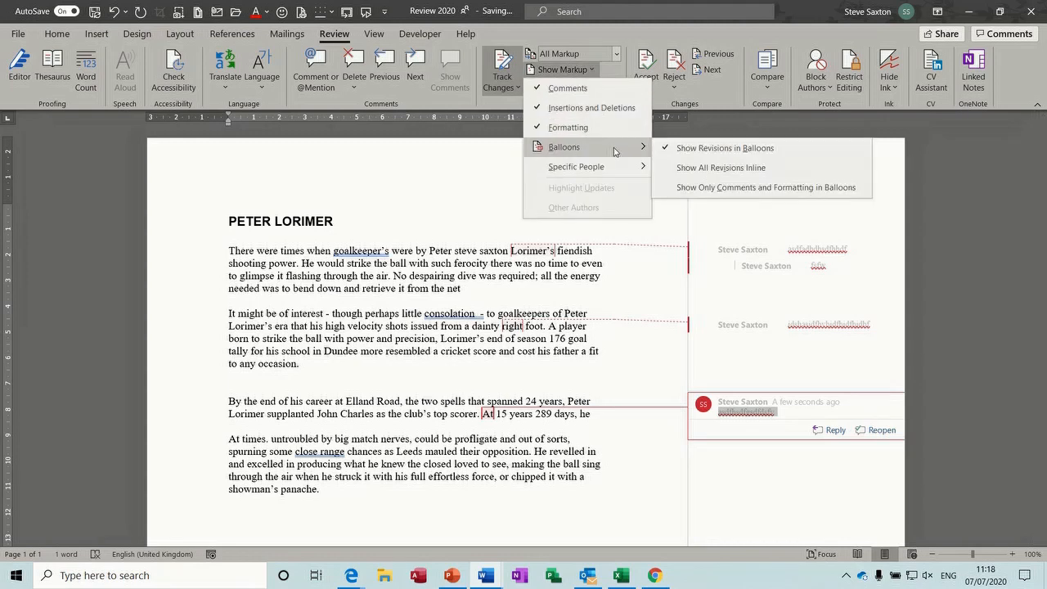
{"action": "left_click", "coordinate": [685, 168]}
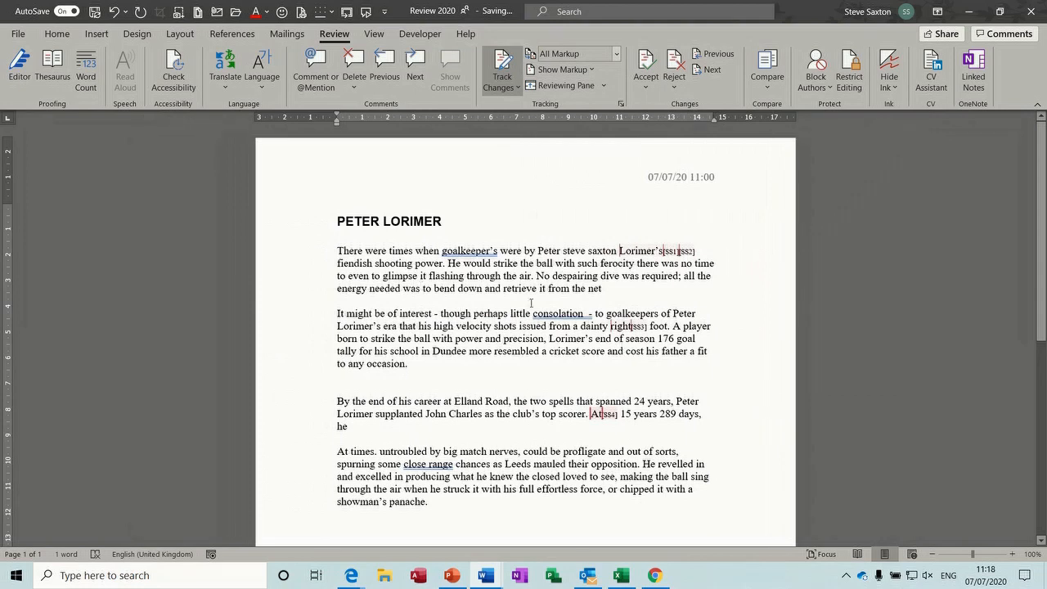
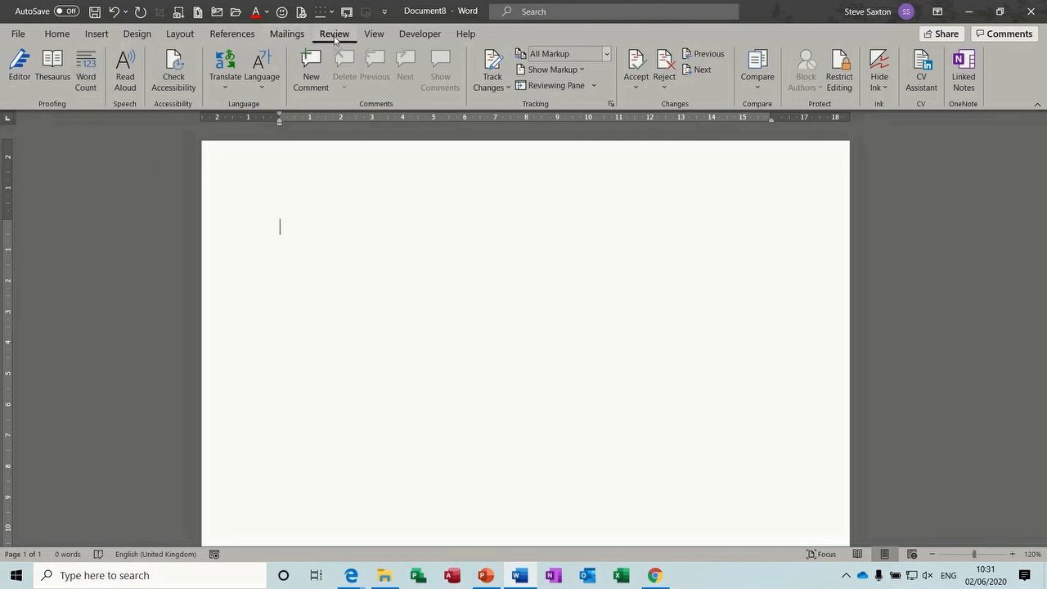
Compare test.docx as the original against test1.docx as the revised document
{"action": "left_click", "coordinate": [760, 90]}
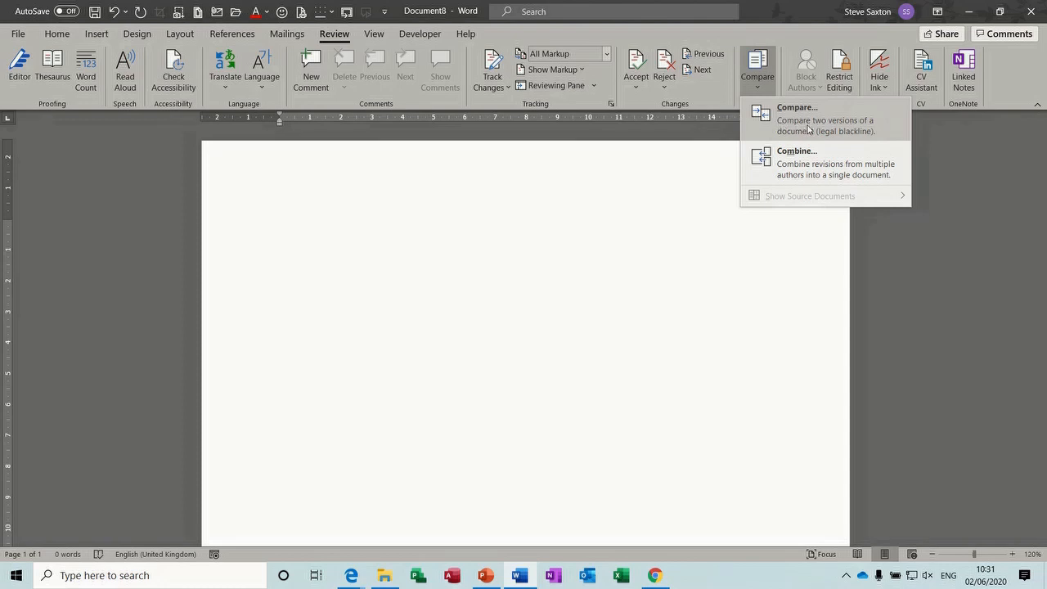
{"action": "left_click", "coordinate": [812, 124]}
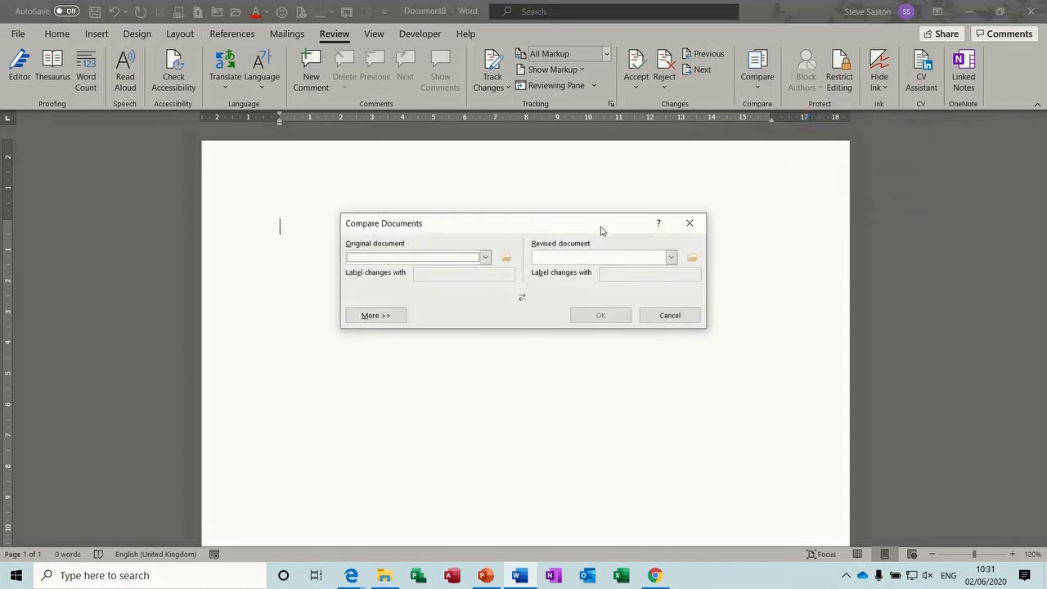
{"action": "left_click", "coordinate": [507, 259]}
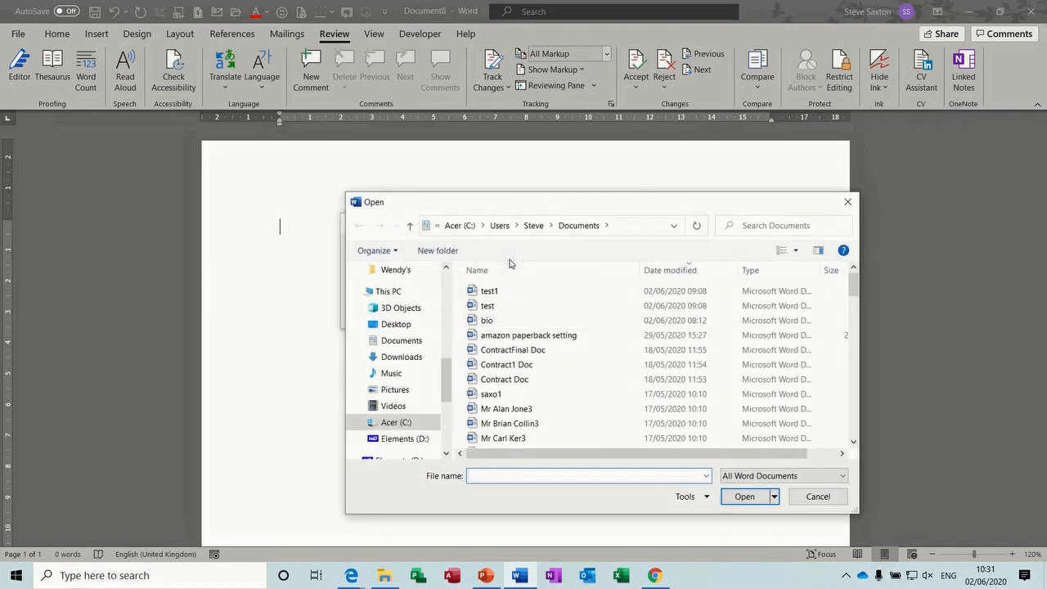
{"action": "double_click", "coordinate": [483, 307]}
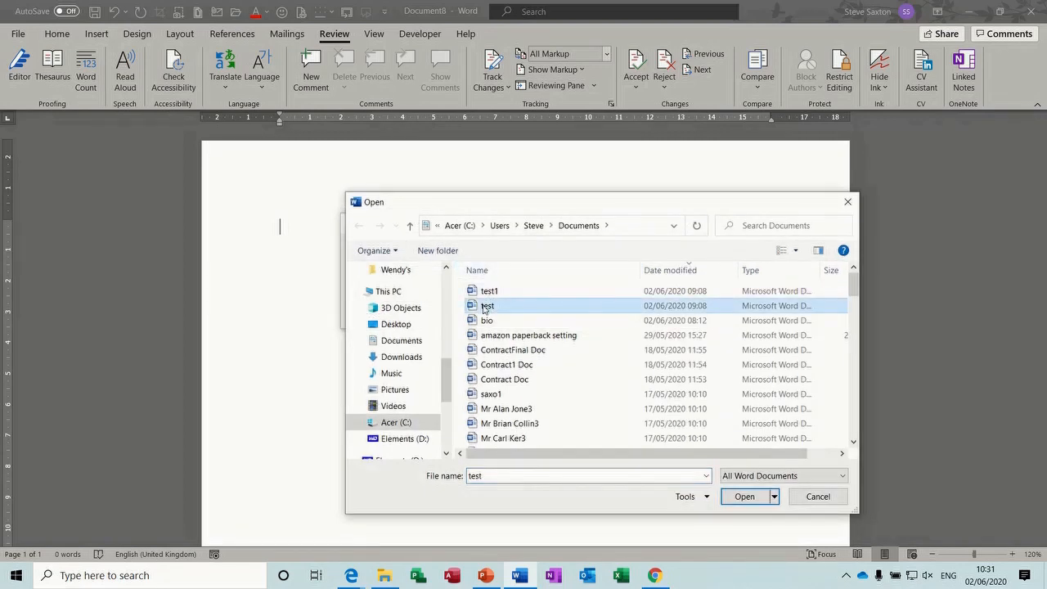
{"action": "left_click", "coordinate": [692, 259]}
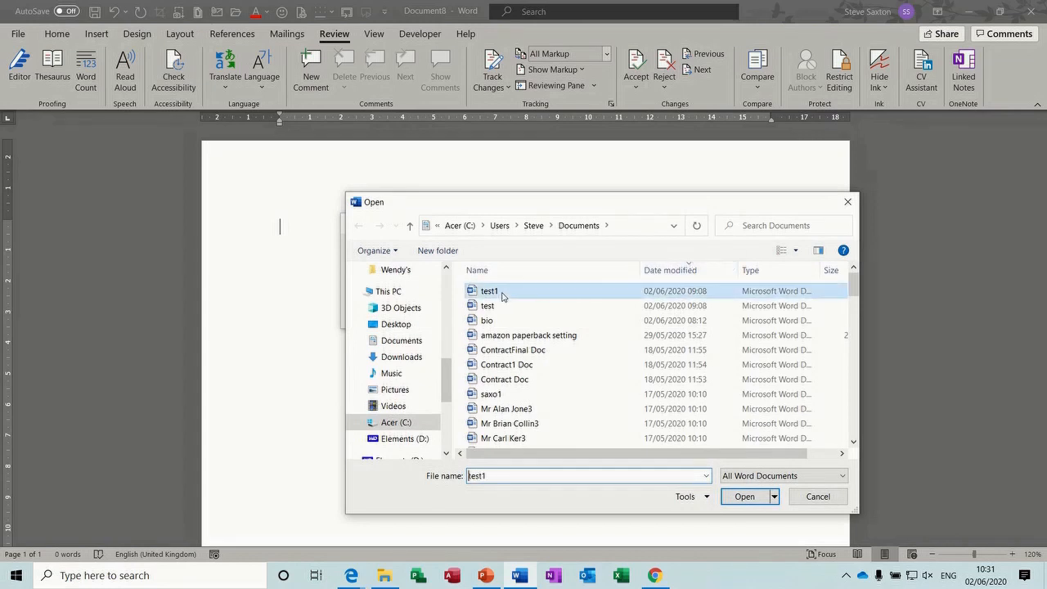
{"action": "double_click", "coordinate": [499, 292]}
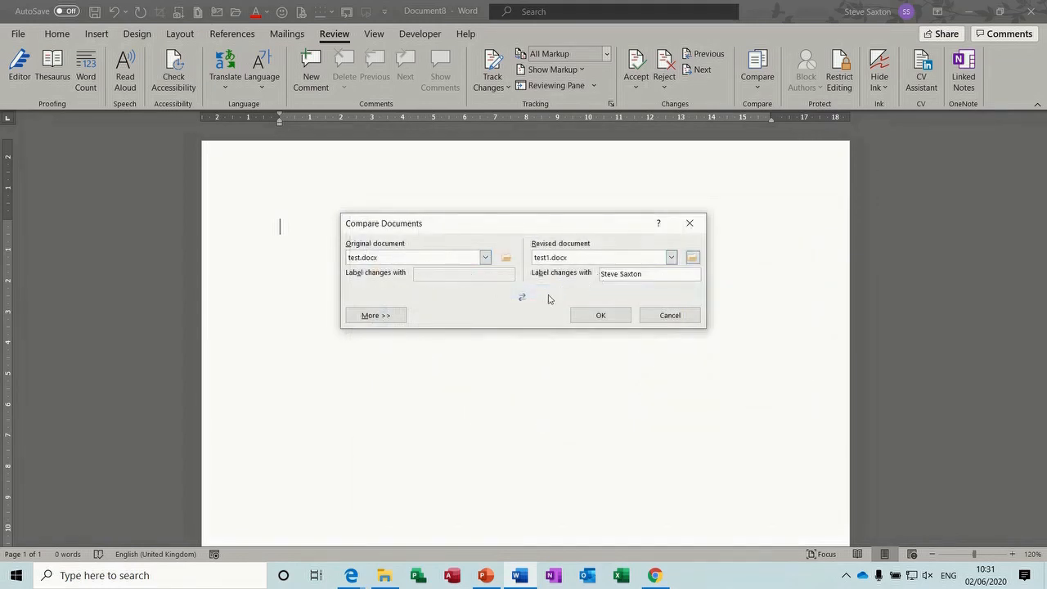
{"action": "left_click", "coordinate": [601, 316]}
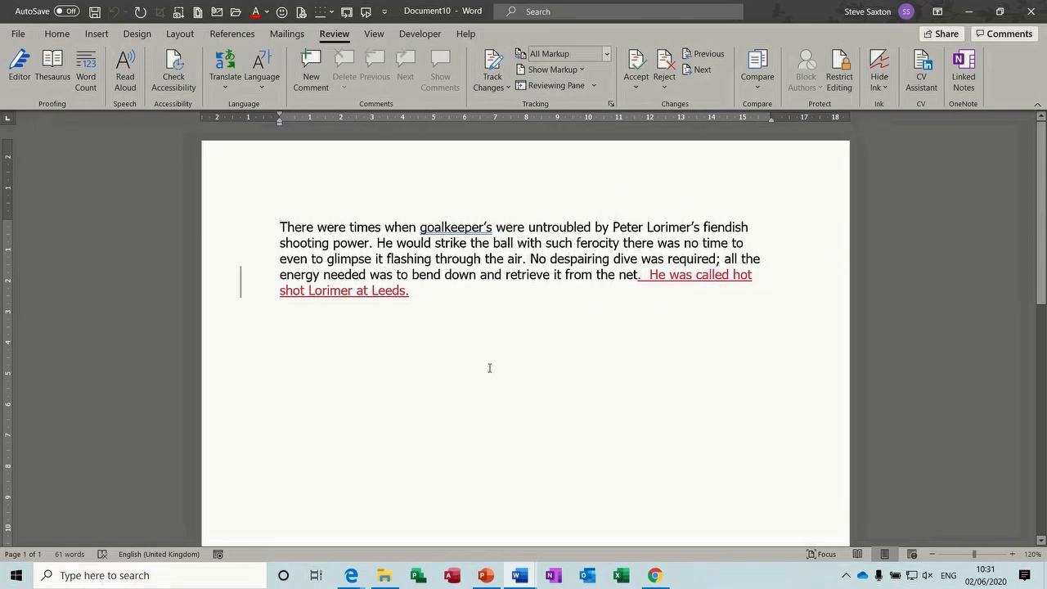
{"action": "left_click", "coordinate": [757, 86]}
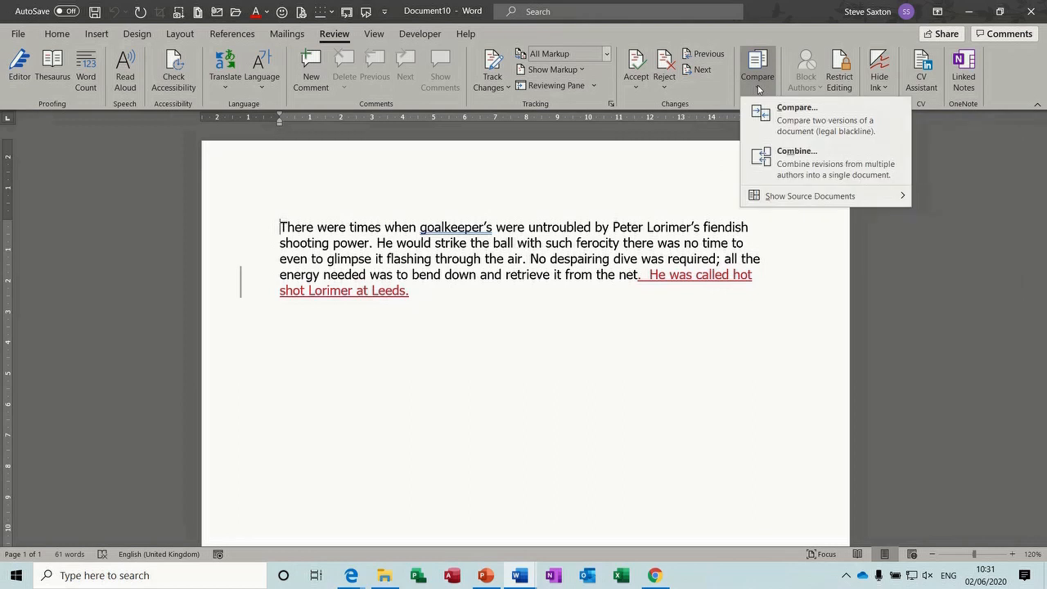
Show both source documents beside the comparison and select the inserted Lorimer sentence
{"action": "mouse_move", "coordinate": [809, 198]}
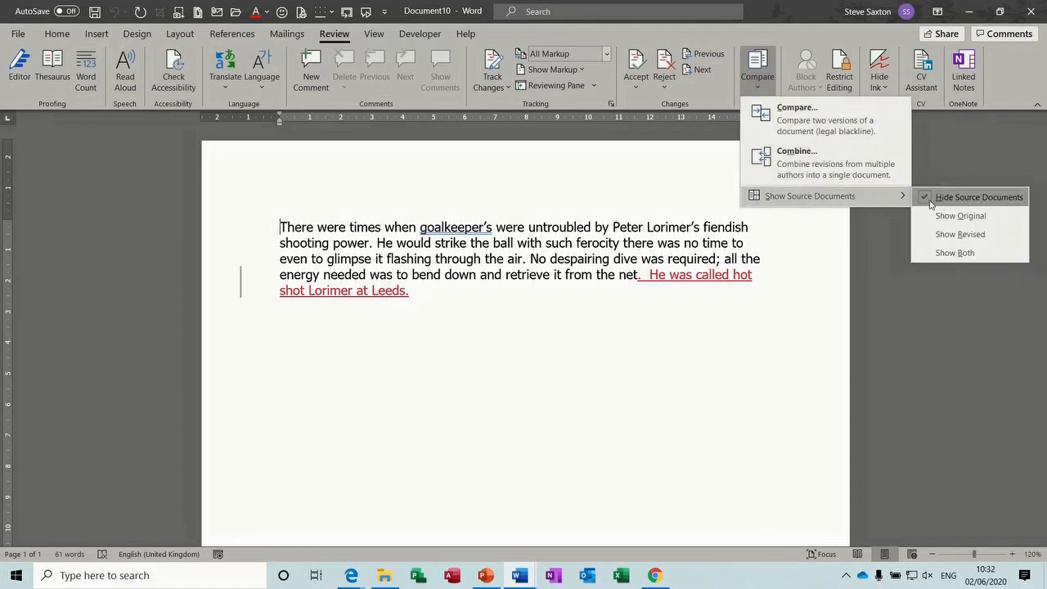
{"action": "left_click", "coordinate": [954, 253]}
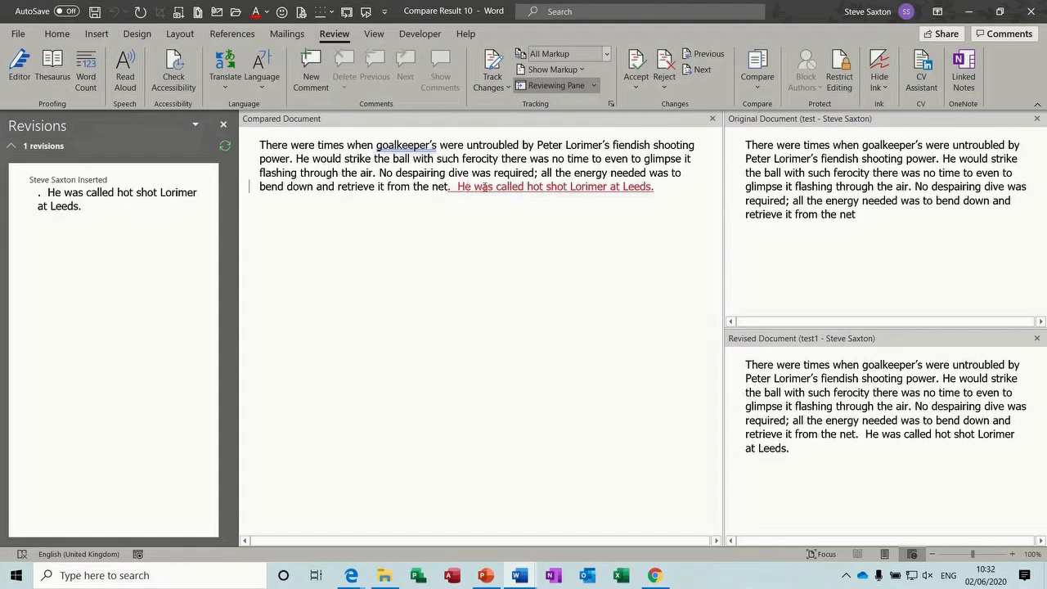
{"action": "left_click_drag", "start_coordinate": [449, 186], "coordinate": [655, 186]}
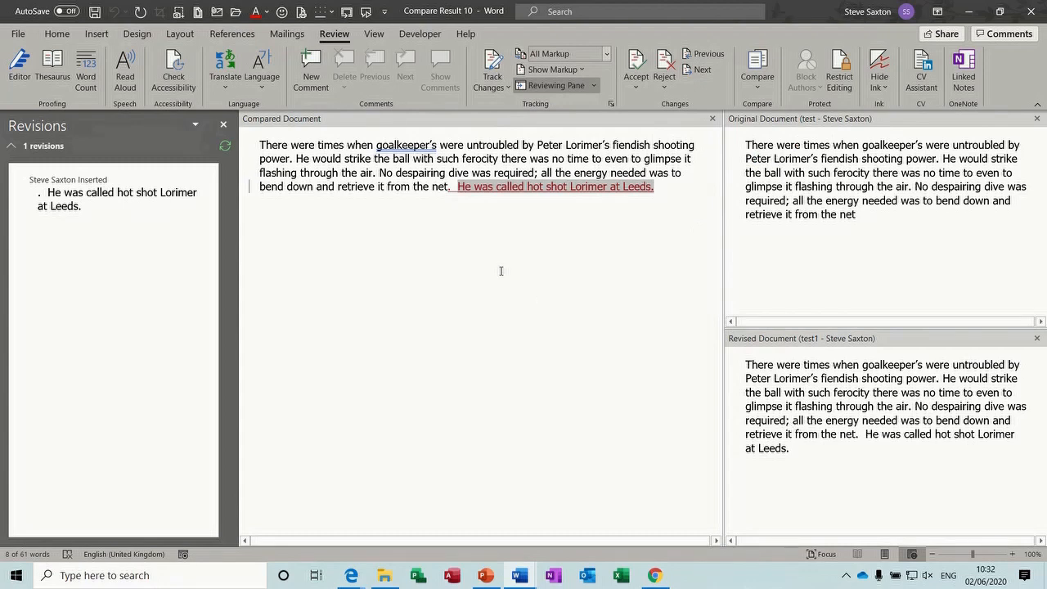
{"action": "left_click", "coordinate": [401, 219]}
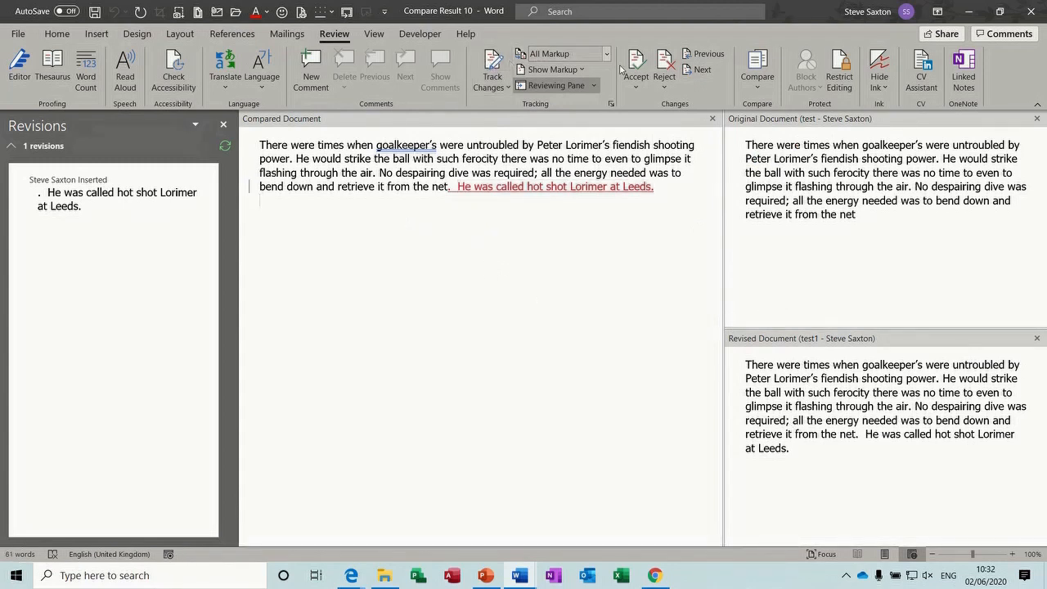
Accept the inserted Lorimer sentence, then close the comparison result without saving
{"action": "left_click", "coordinate": [639, 62]}
{"action": "left_click", "coordinate": [639, 62]}
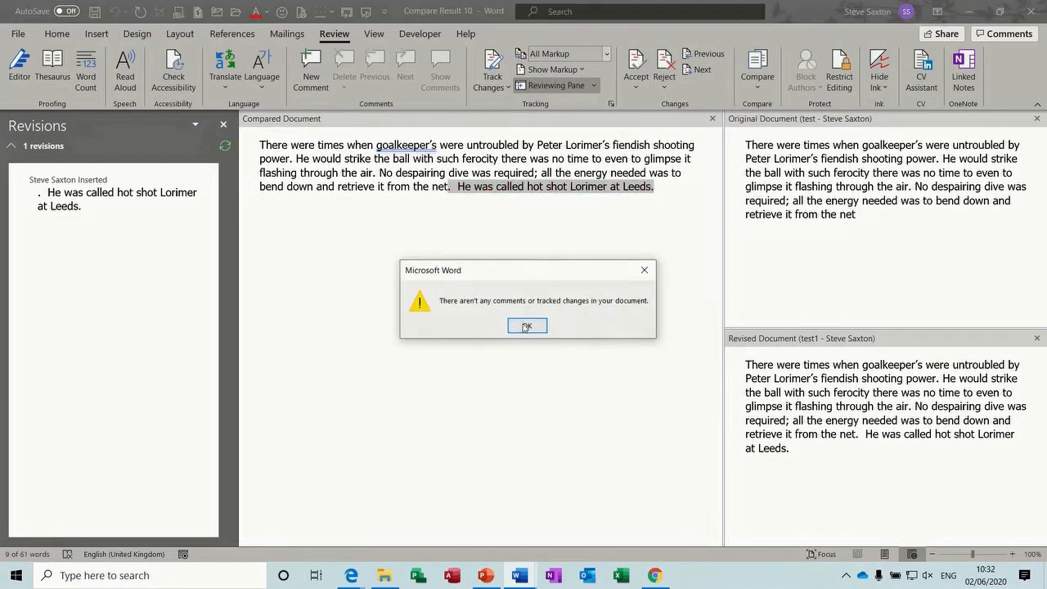
{"action": "left_click", "coordinate": [525, 325]}
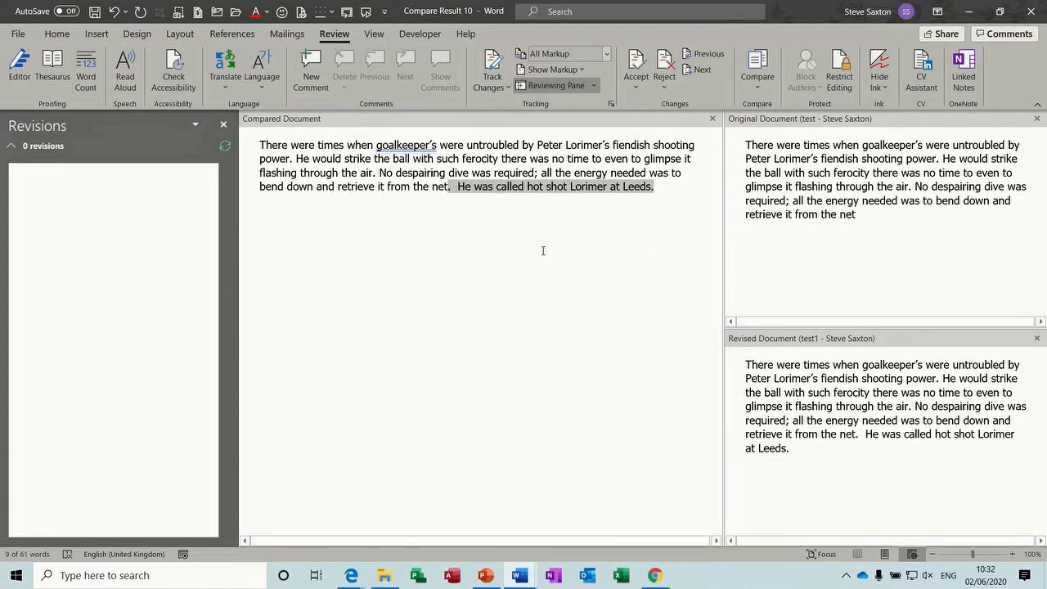
{"action": "key", "text": "ctrl+w"}
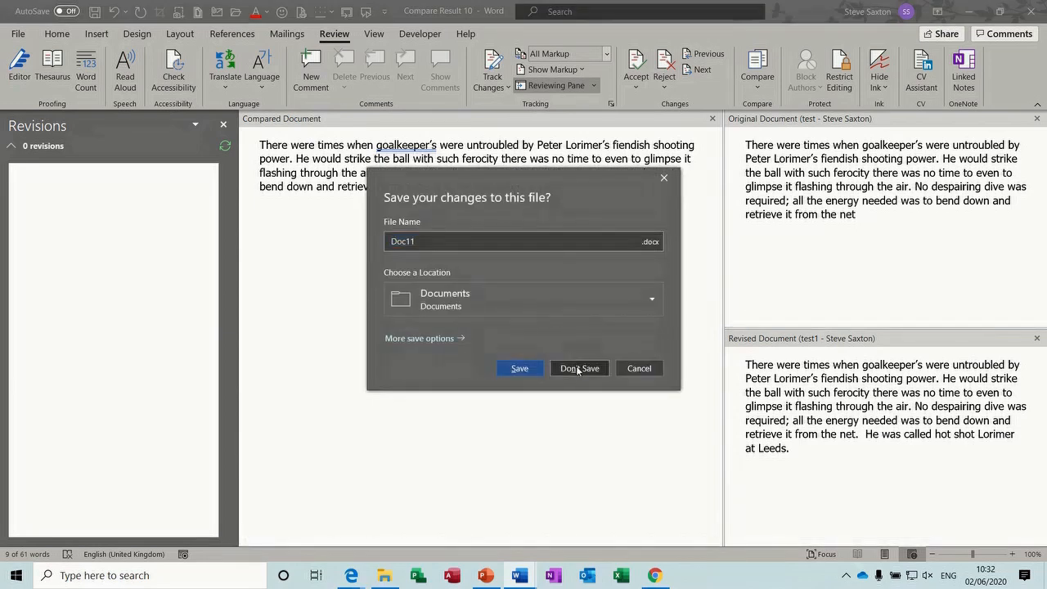
{"action": "left_click", "coordinate": [578, 369]}
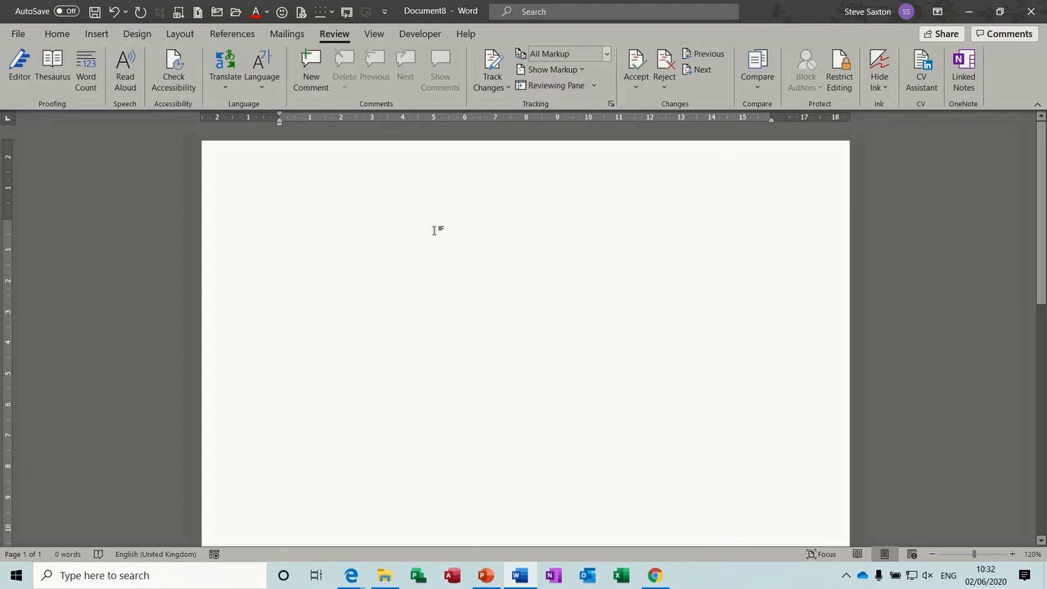
Combine test.docx as the original with test1.docx as the revised document
{"action": "left_click", "coordinate": [756, 91]}
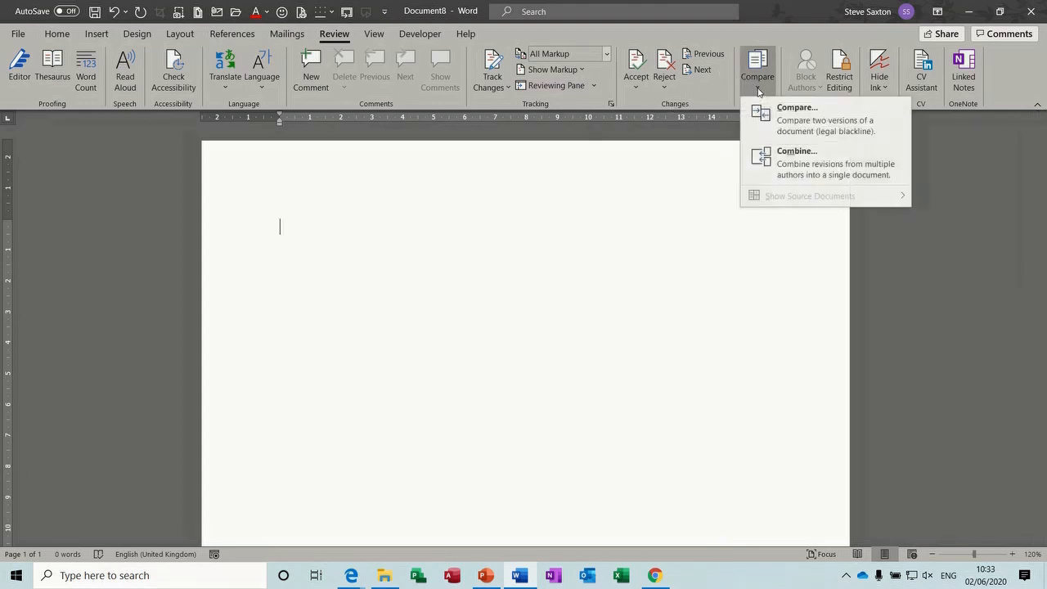
{"action": "left_click", "coordinate": [792, 161]}
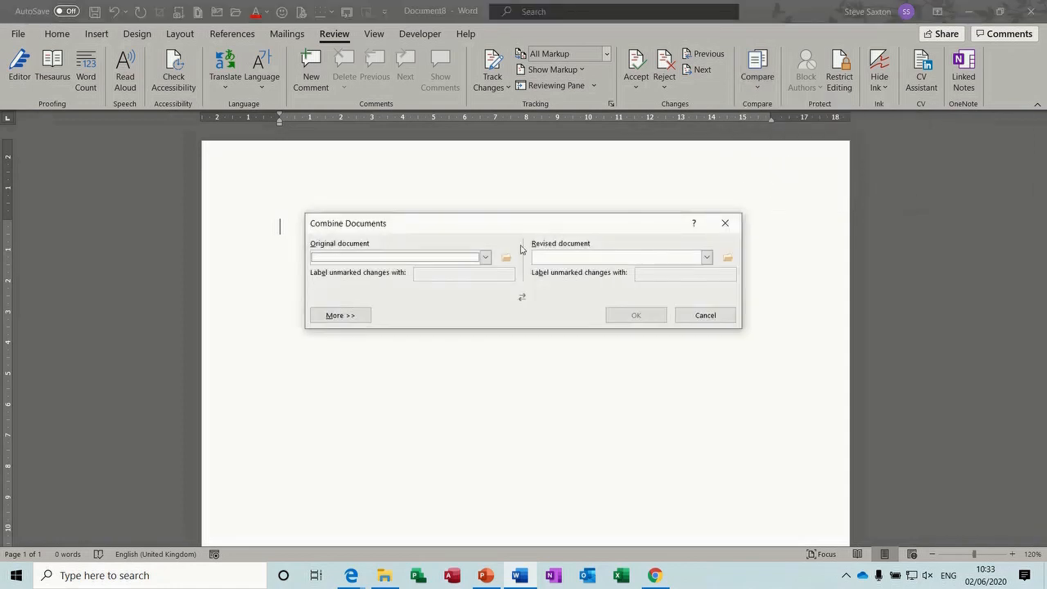
{"action": "left_click", "coordinate": [507, 259]}
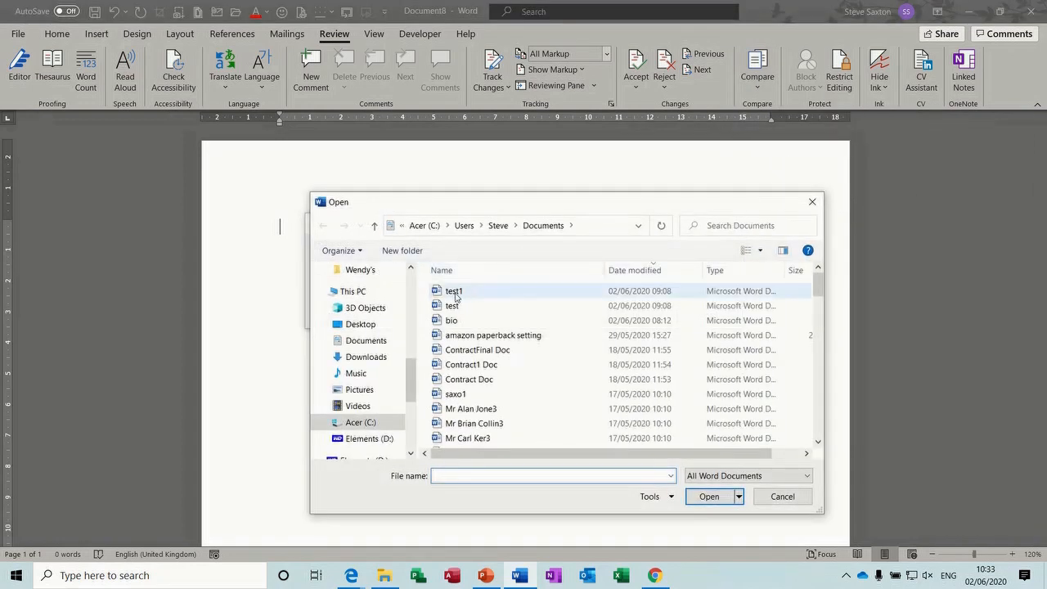
{"action": "double_click", "coordinate": [453, 306]}
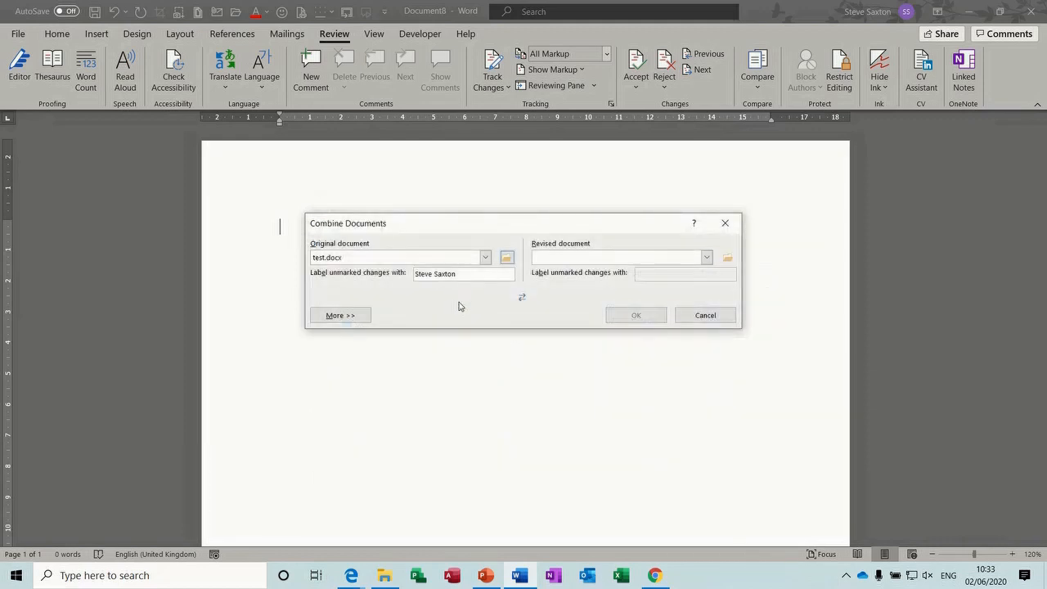
{"action": "left_click", "coordinate": [727, 258]}
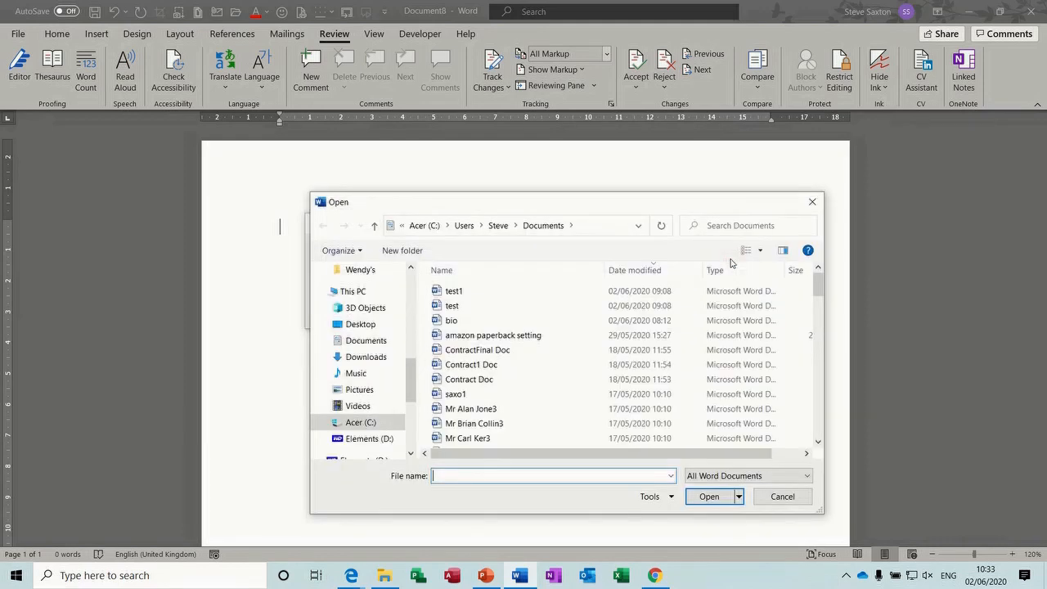
{"action": "double_click", "coordinate": [480, 293]}
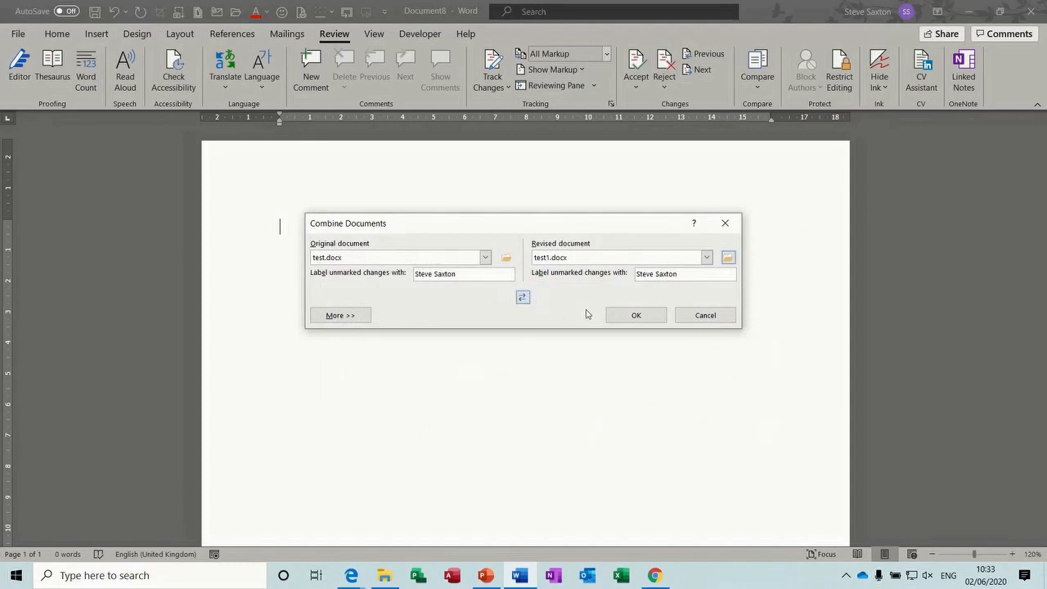
{"action": "left_click", "coordinate": [627, 317]}
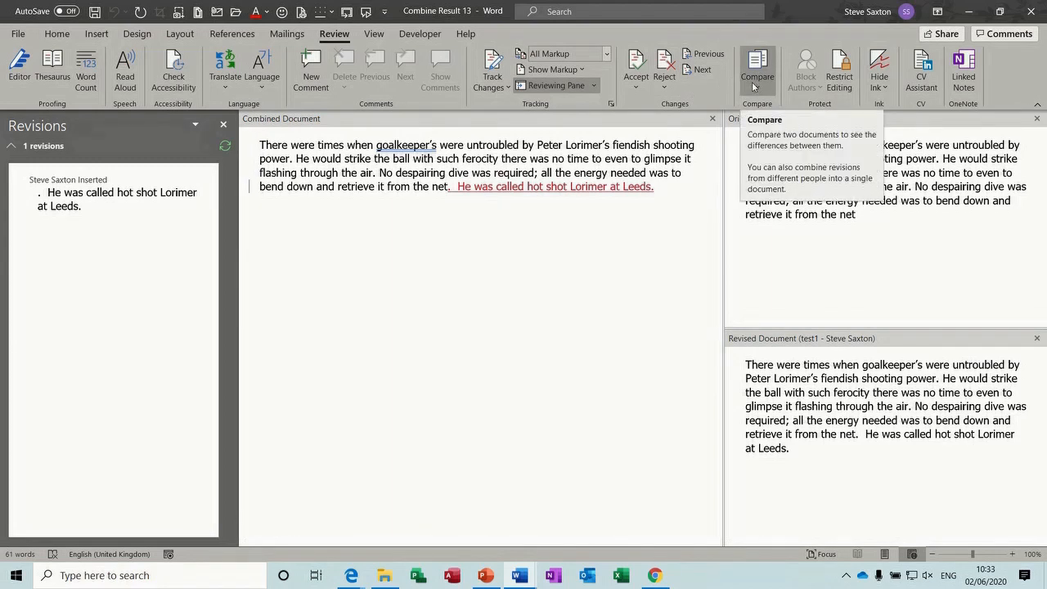
Accept the inserted Lorimer sentence and hide the source document panes
{"action": "left_click", "coordinate": [635, 62]}
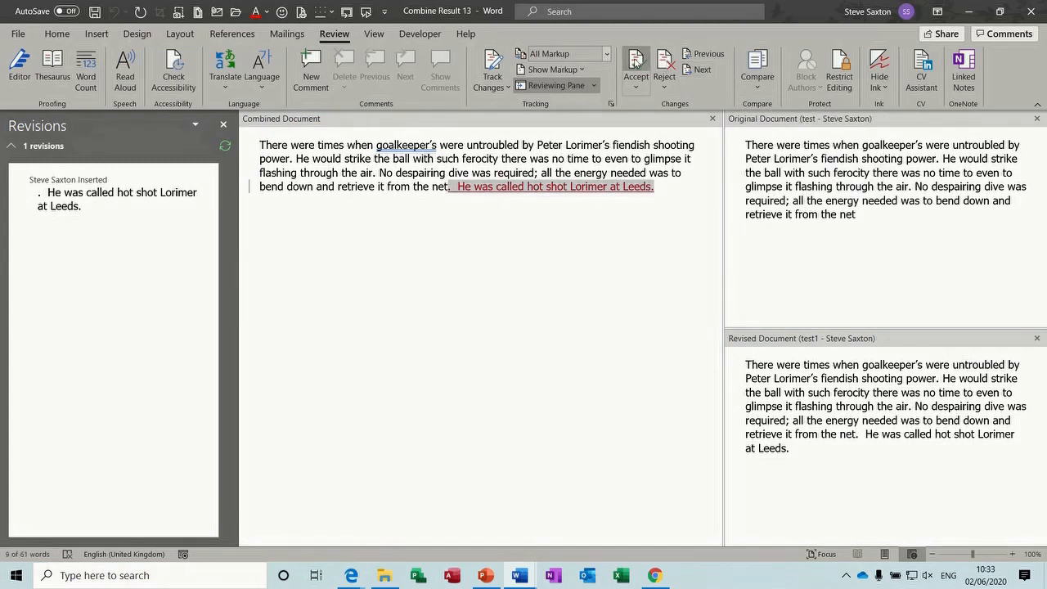
{"action": "left_click", "coordinate": [531, 324]}
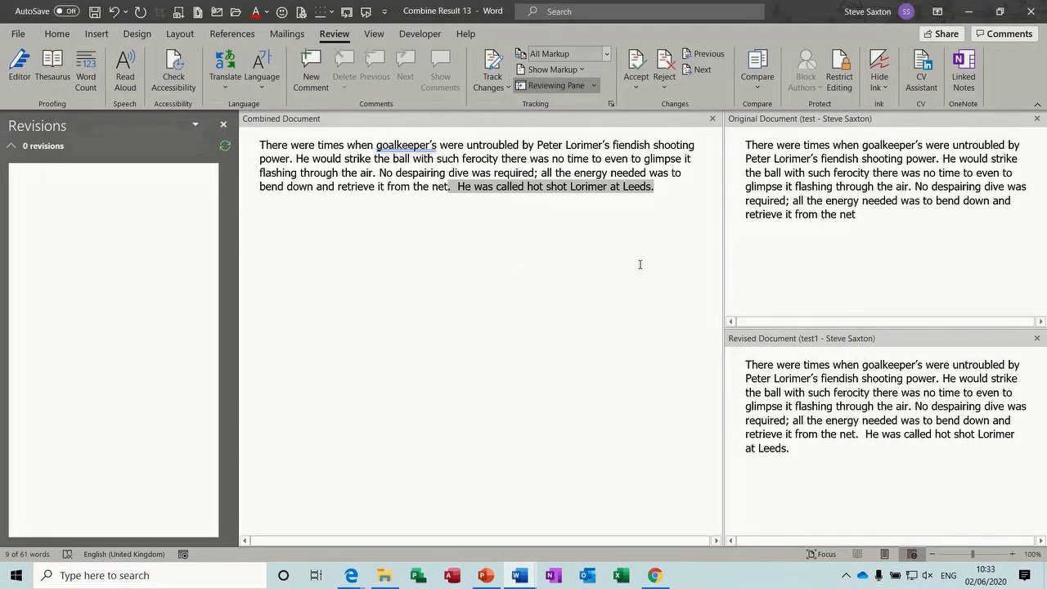
{"action": "left_click", "coordinate": [756, 70]}
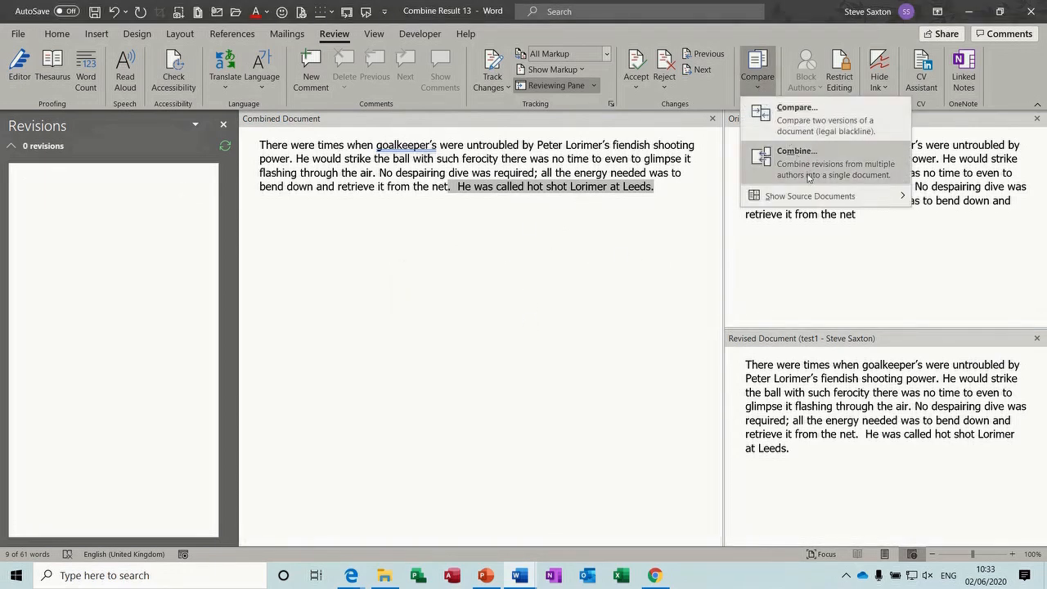
{"action": "mouse_move", "coordinate": [811, 197]}
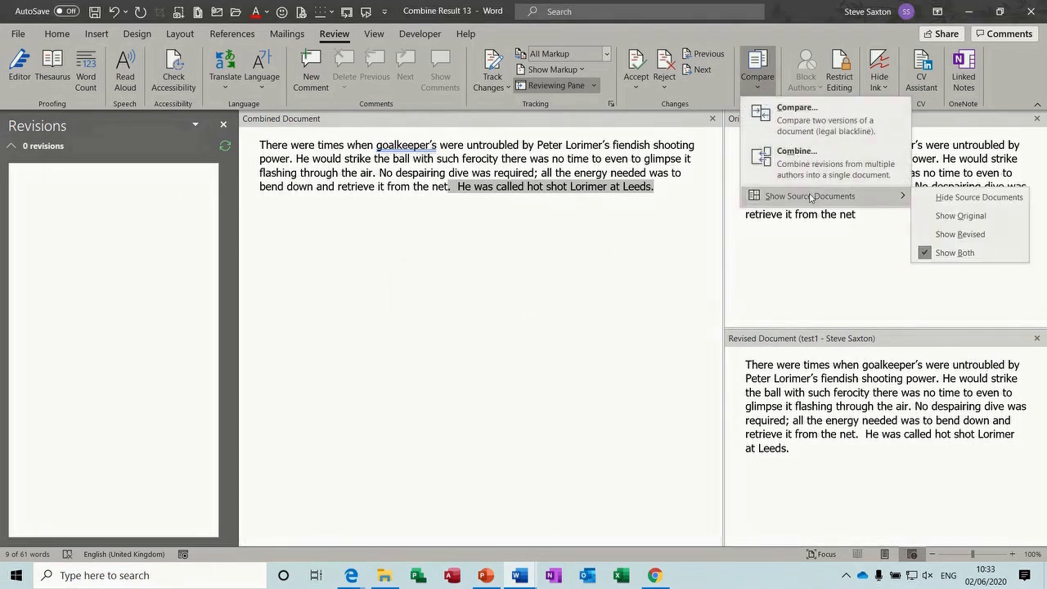
{"action": "left_click", "coordinate": [961, 203]}
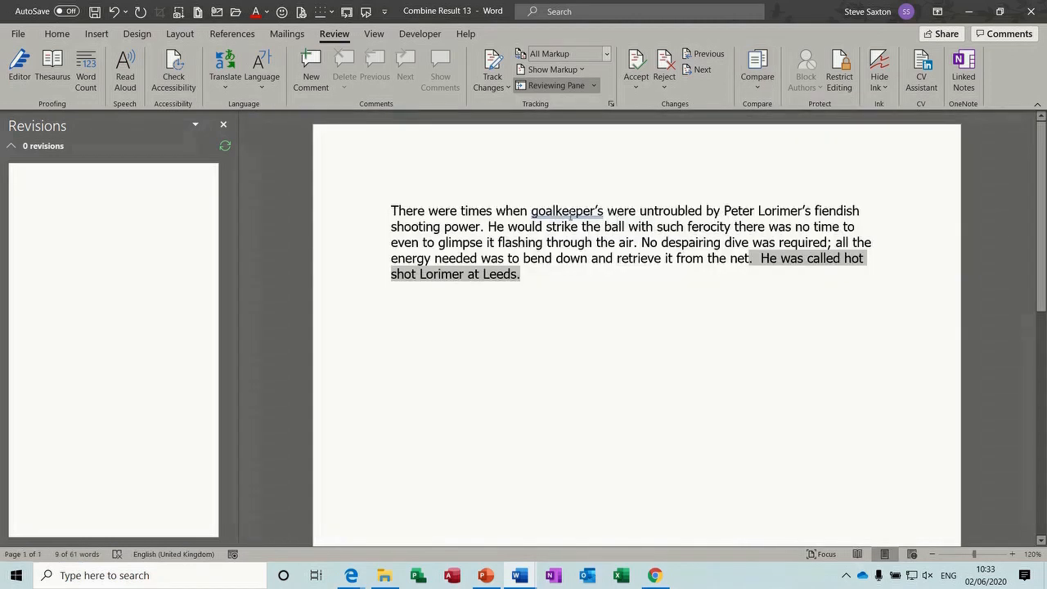
Close Combine Result 13 without saving
{"action": "left_click", "coordinate": [563, 290]}
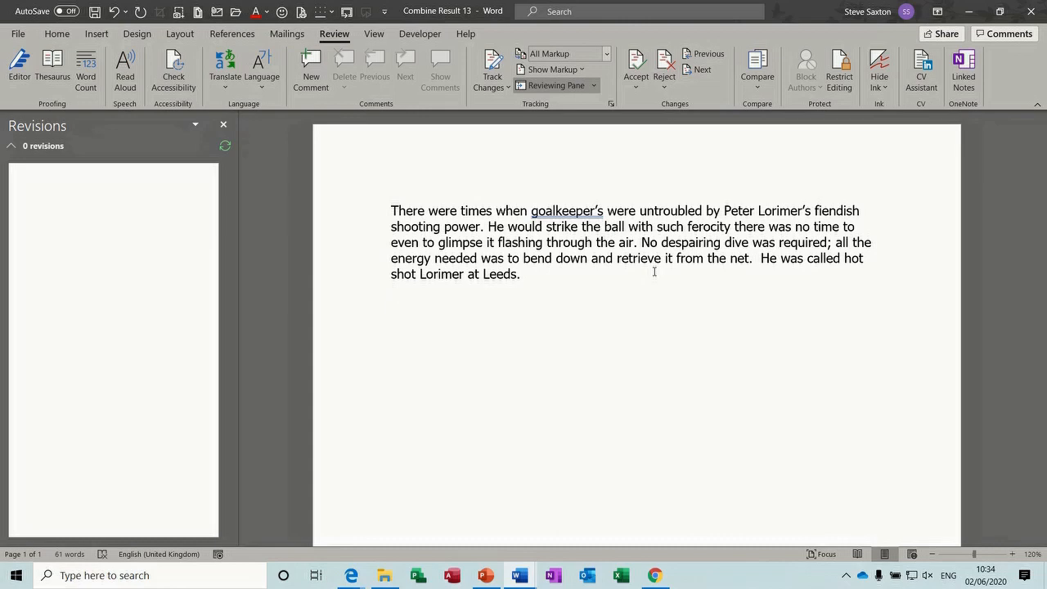
{"action": "key", "text": "ctrl+w"}
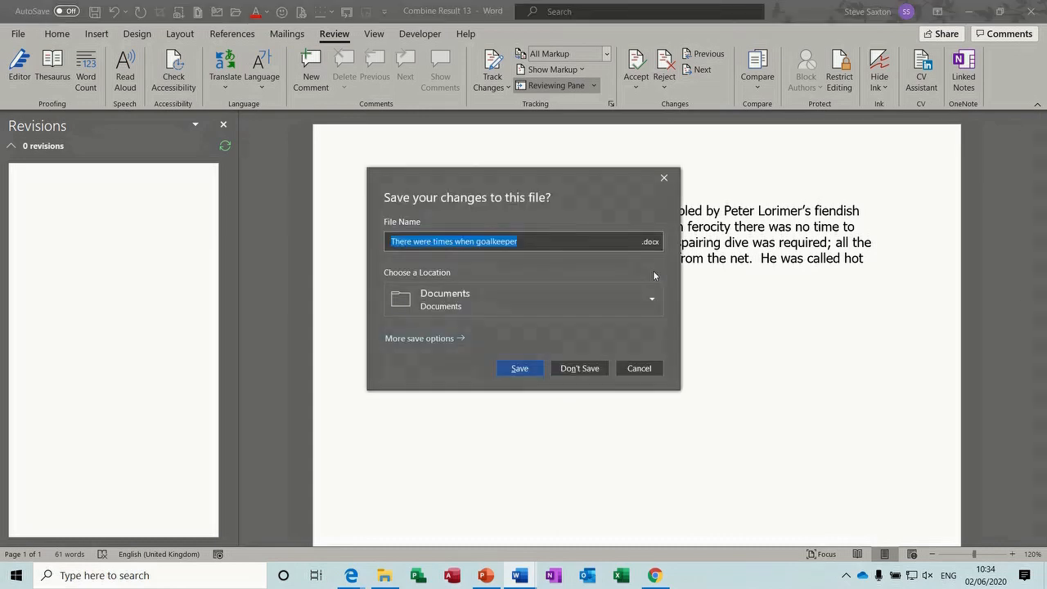
{"action": "left_click", "coordinate": [579, 368]}
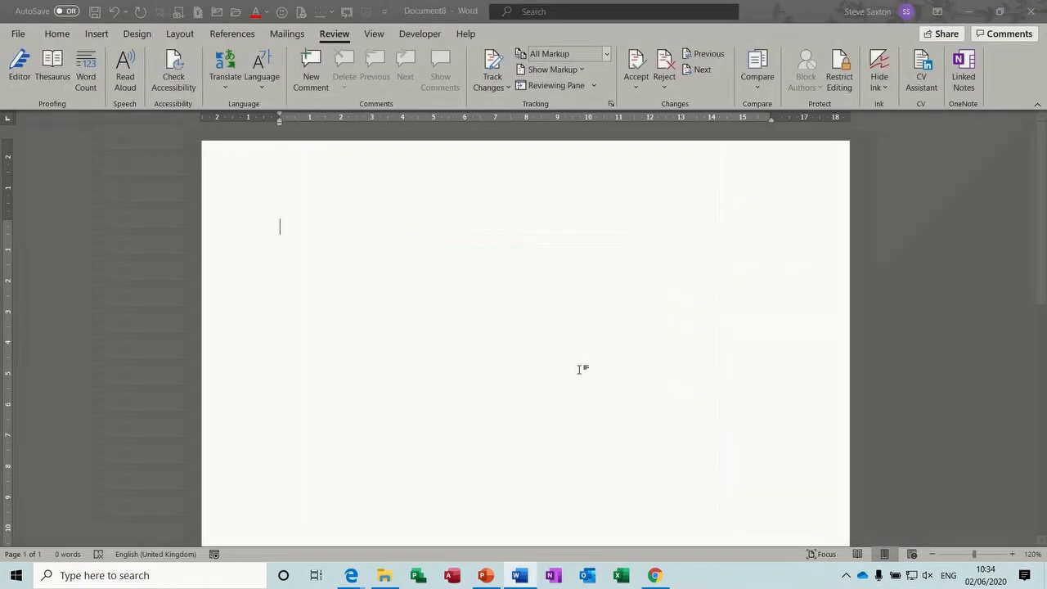
Insert the text of the test1, test and bio files into Document8 using Text from File
{"action": "left_click", "coordinate": [97, 33]}
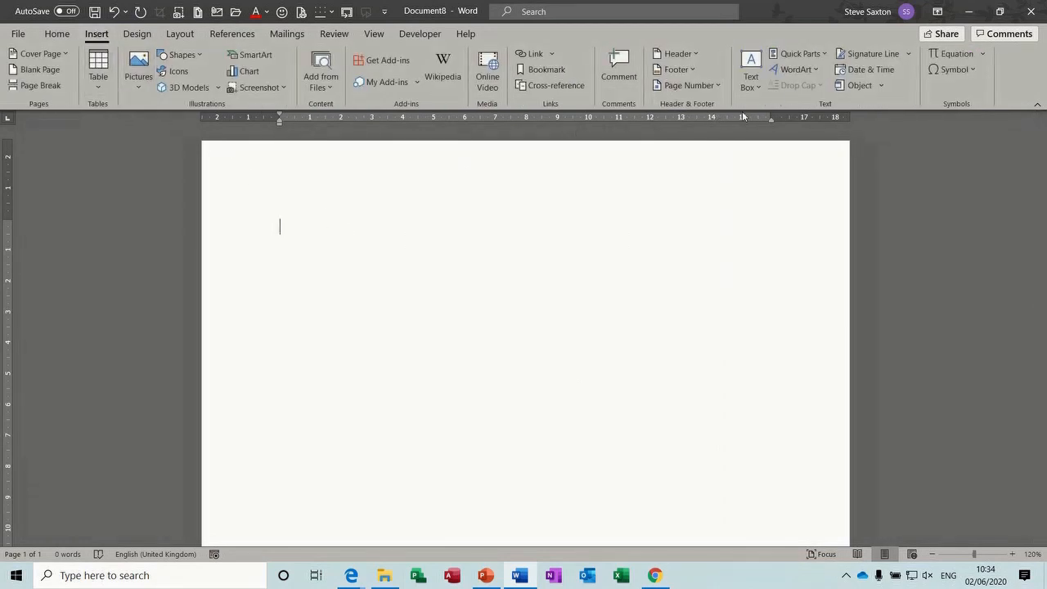
{"action": "left_click", "coordinate": [882, 86]}
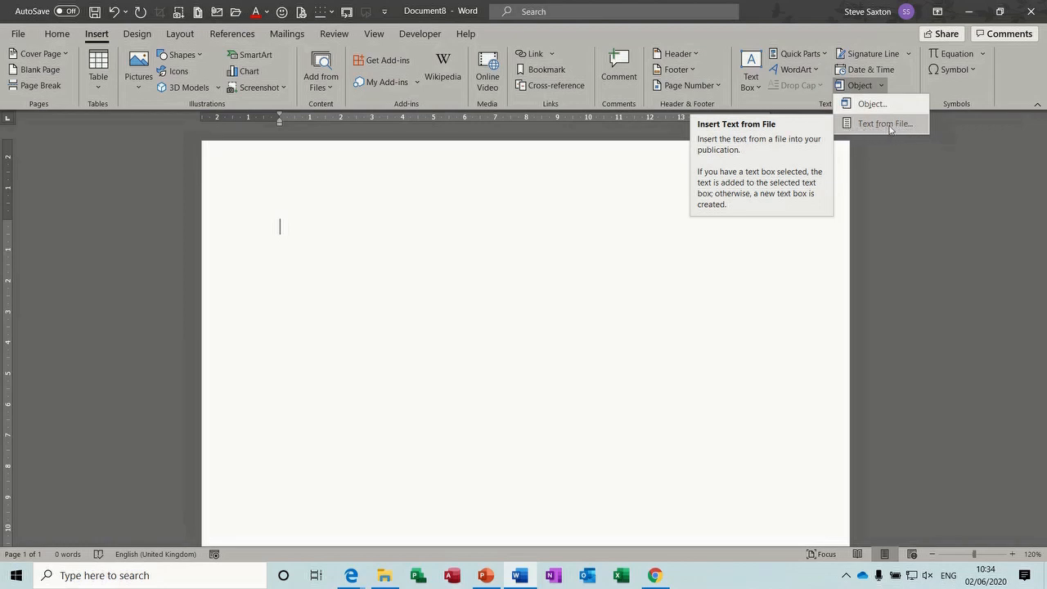
{"action": "left_click", "coordinate": [872, 125]}
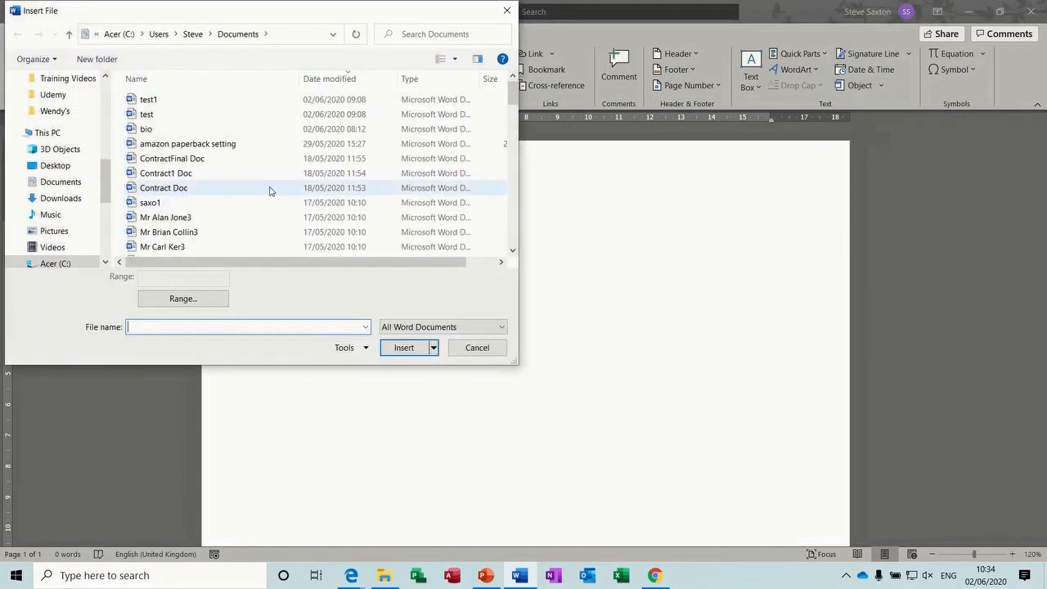
{"action": "left_click", "coordinate": [147, 99]}
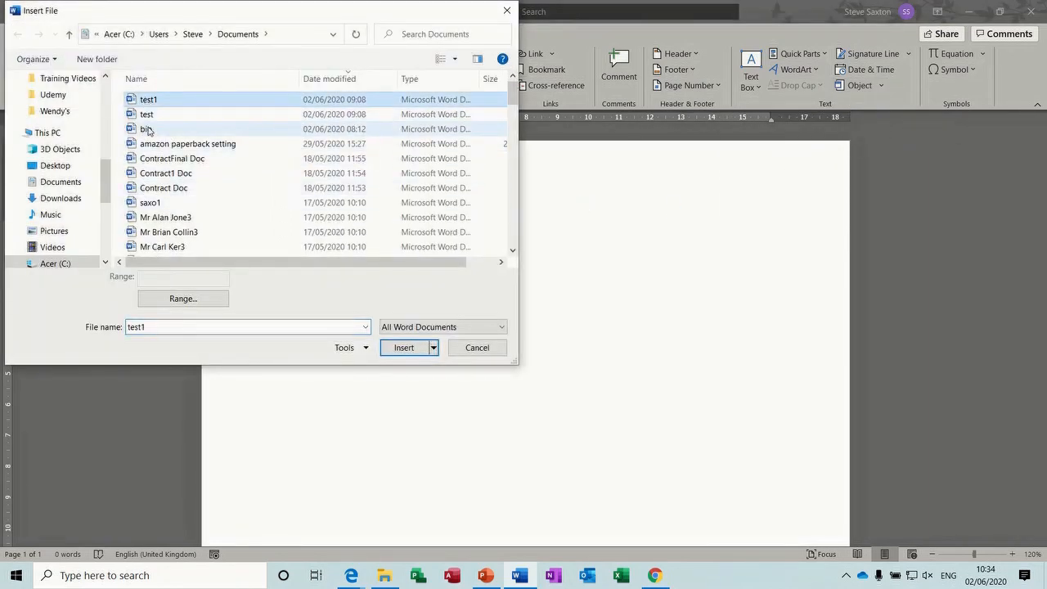
{"action": "left_click", "coordinate": [148, 131], "text": "shift"}
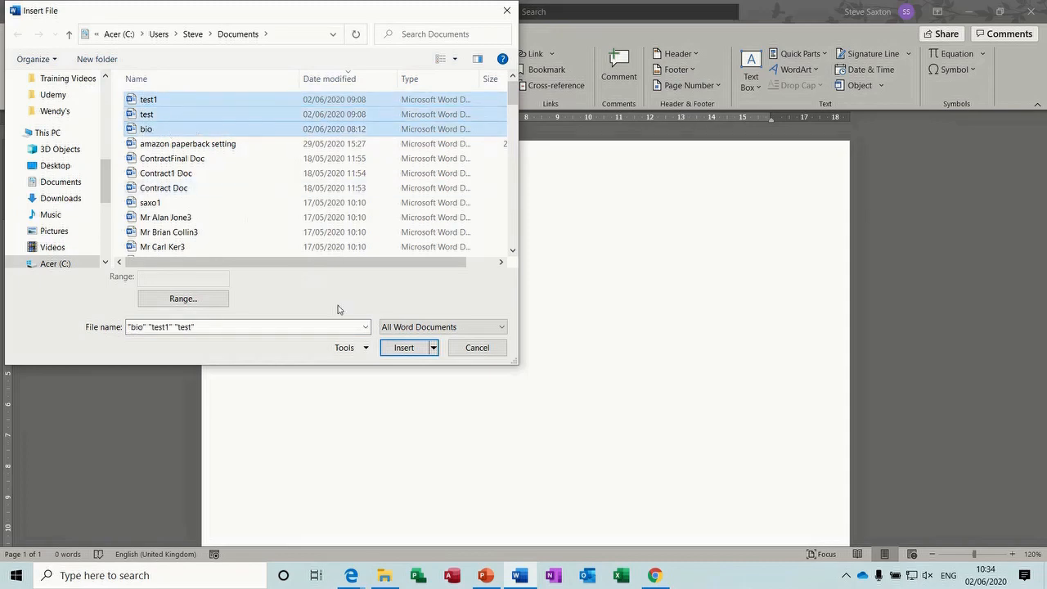
{"action": "left_click", "coordinate": [402, 350]}
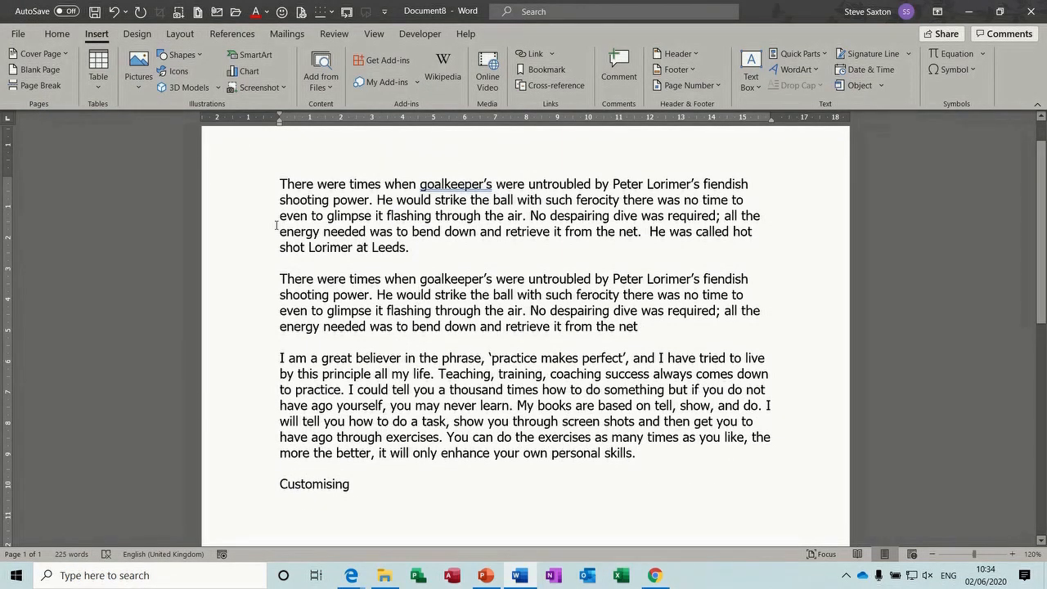
Select the inserted paragraphs from the left margin
{"action": "left_click_drag", "start_coordinate": [248, 188], "coordinate": [245, 327]}
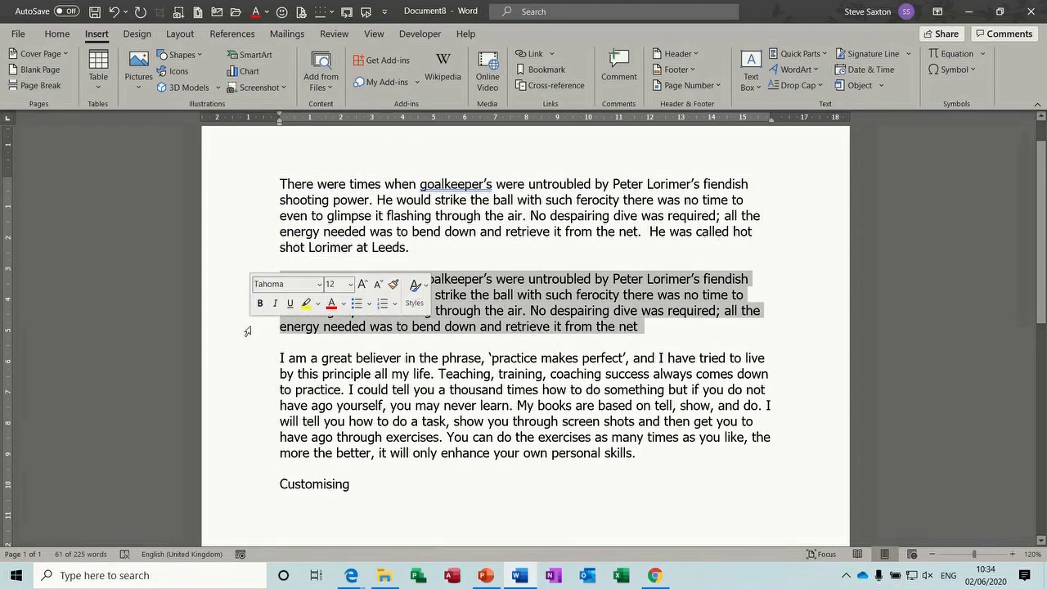
{"action": "double_click", "coordinate": [247, 390]}
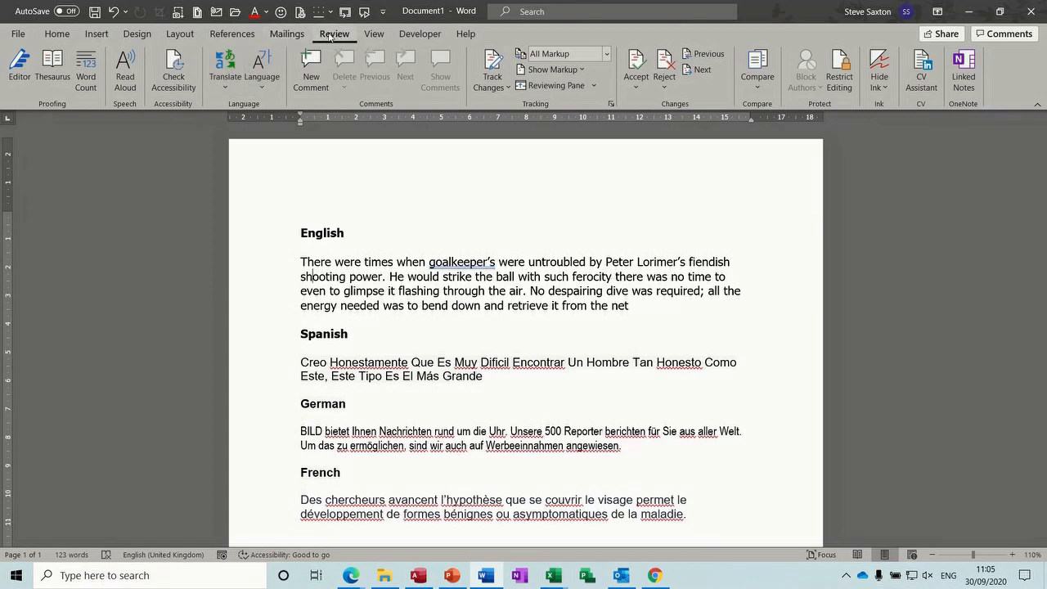
Open Translate Selection and select the English paragraph
{"action": "left_click", "coordinate": [225, 85]}
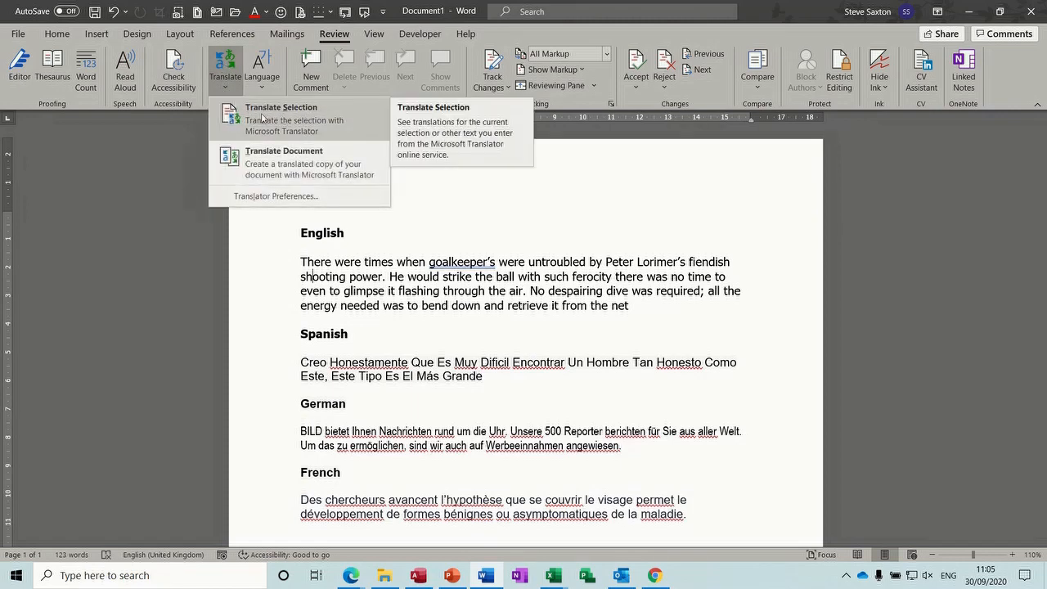
{"action": "left_click", "coordinate": [304, 120]}
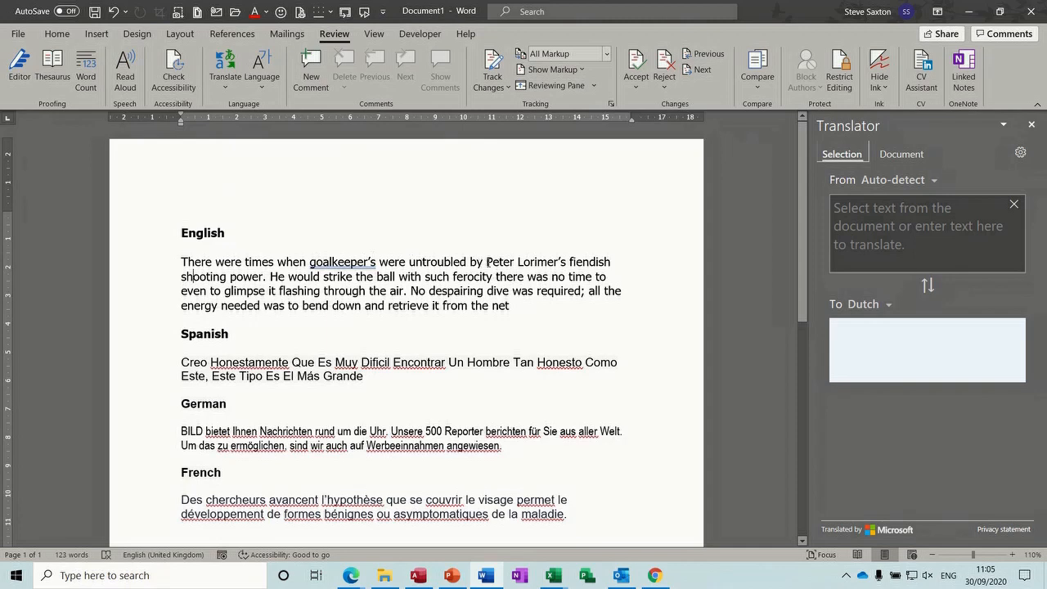
{"action": "double_click", "coordinate": [150, 268]}
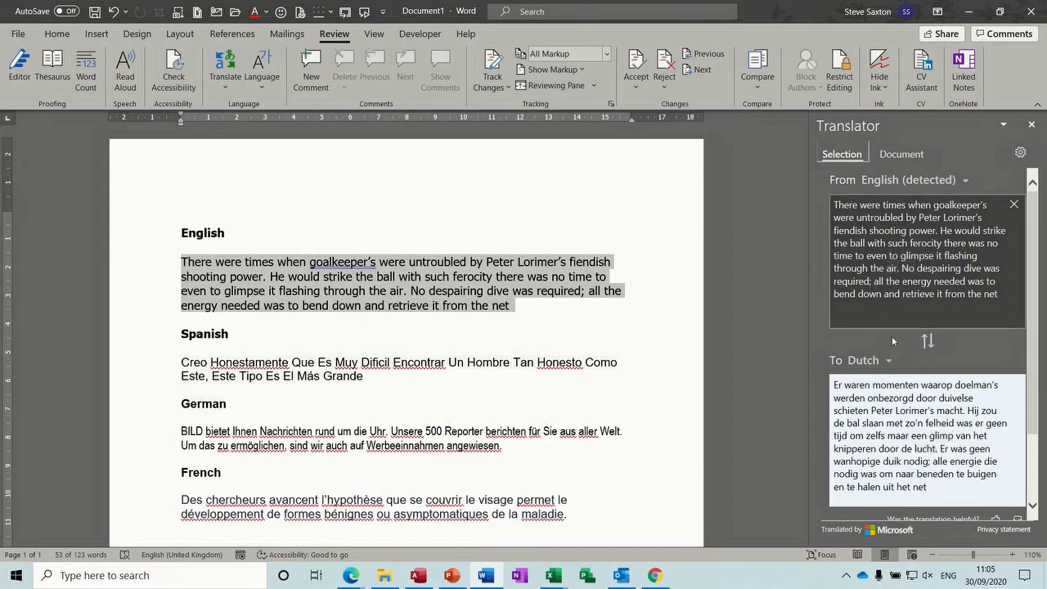
Change the Translator's target language from Dutch to French
{"action": "left_click", "coordinate": [888, 361]}
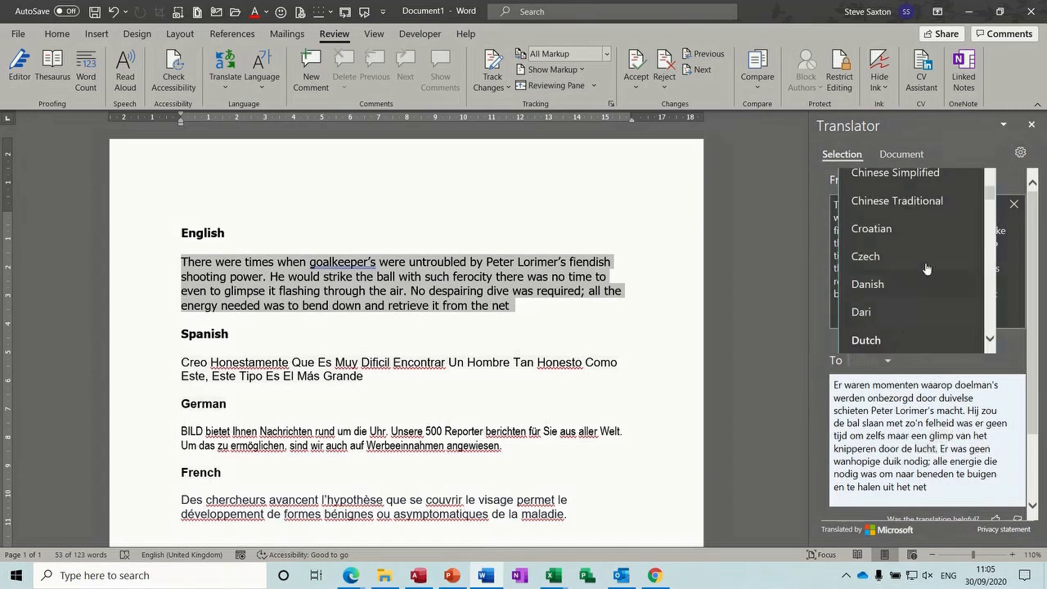
{"action": "scroll", "coordinate": [991, 198], "scroll_direction": "up", "scroll_amount": 1}
{"action": "scroll", "coordinate": [992, 203], "scroll_direction": "down", "scroll_amount": 2}
{"action": "scroll", "coordinate": [992, 204], "scroll_direction": "down", "scroll_amount": 1}
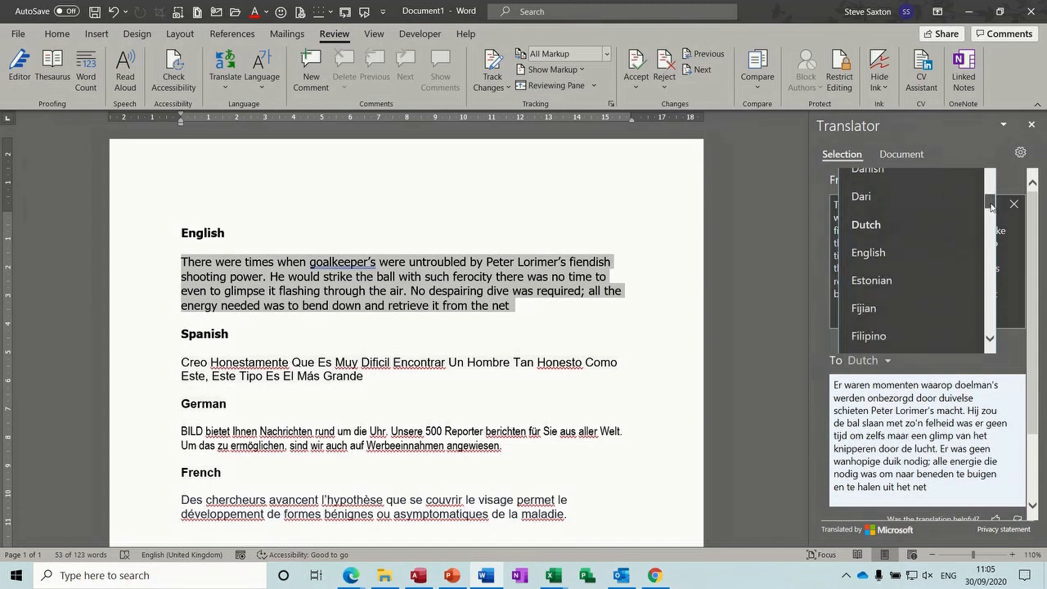
{"action": "scroll", "coordinate": [989, 206], "scroll_direction": "down", "scroll_amount": 1}
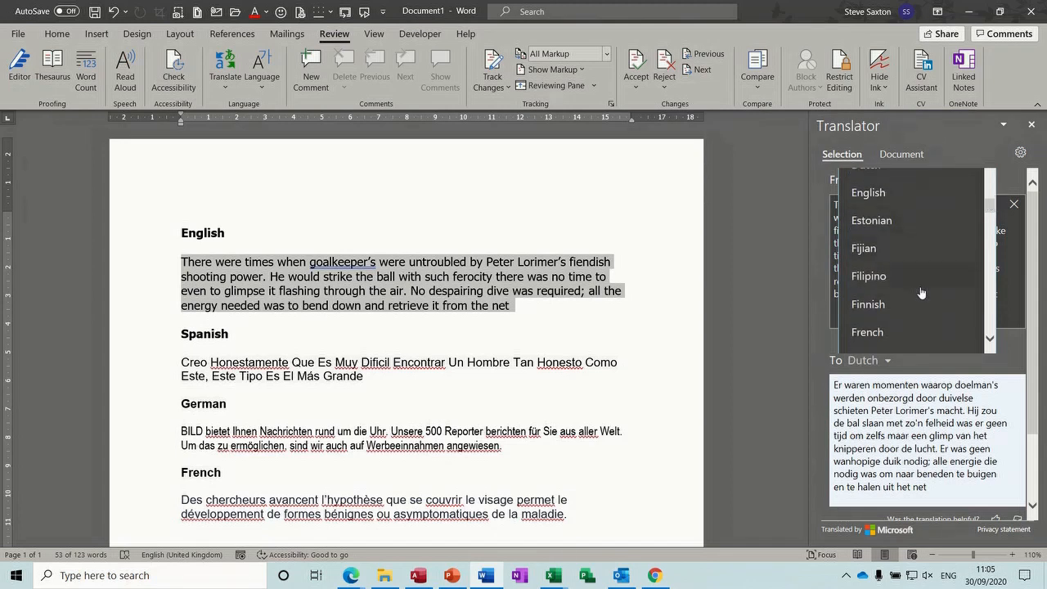
{"action": "left_click", "coordinate": [865, 332]}
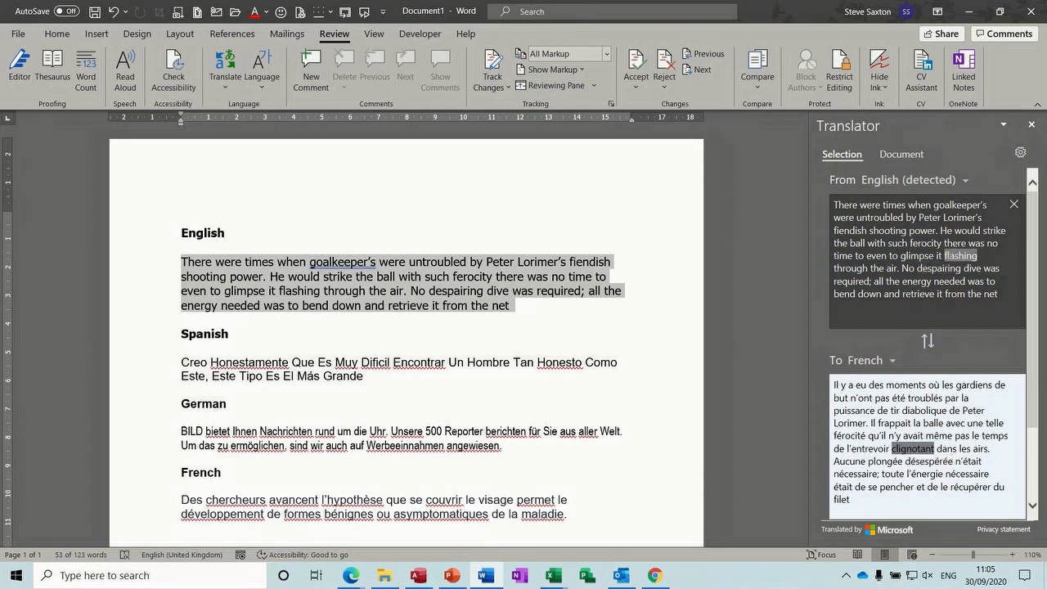
{"action": "left_click_drag", "start_coordinate": [1032, 249], "coordinate": [1034, 297]}
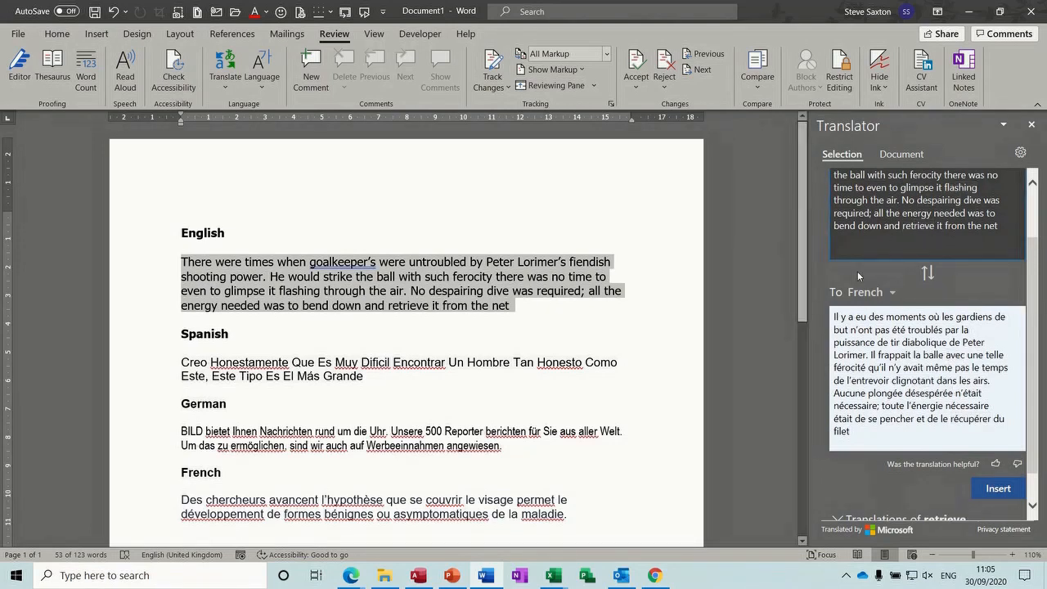
{"action": "double_click", "coordinate": [456, 293]}
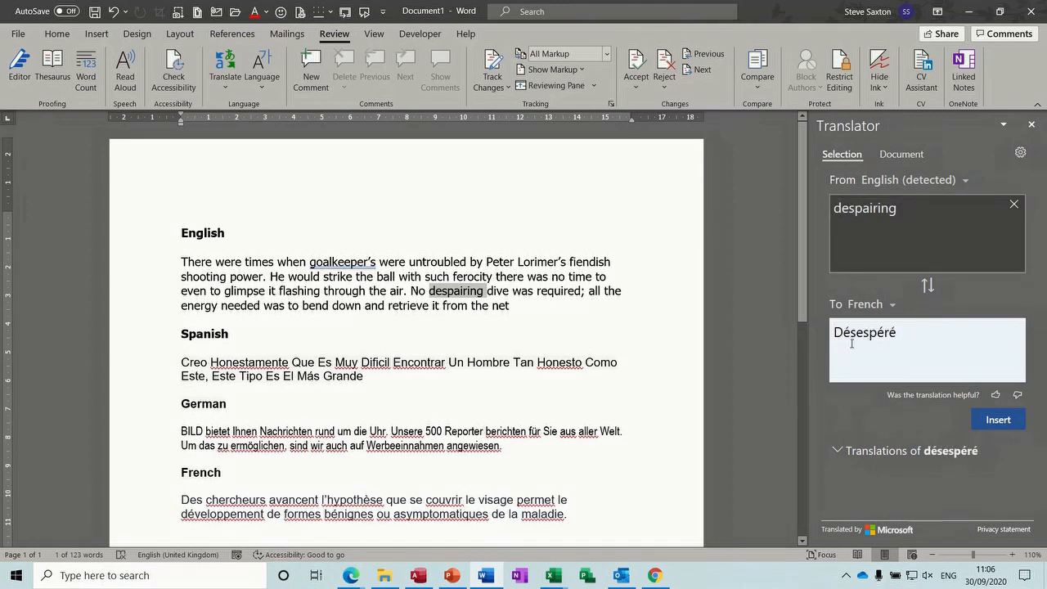
{"action": "left_click", "coordinate": [838, 453]}
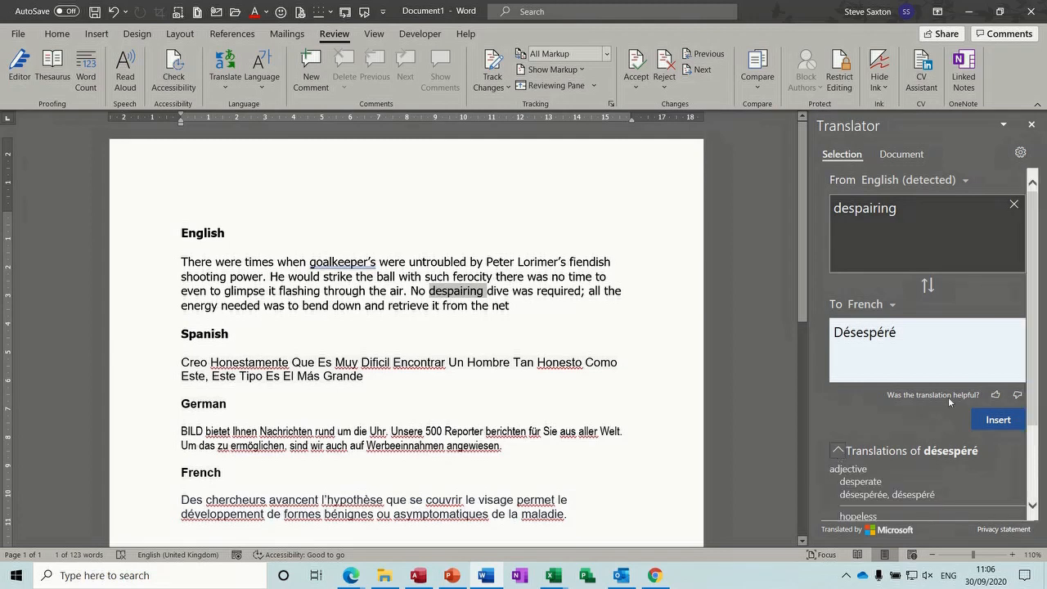
{"action": "left_click_drag", "start_coordinate": [1035, 293], "coordinate": [1039, 340]}
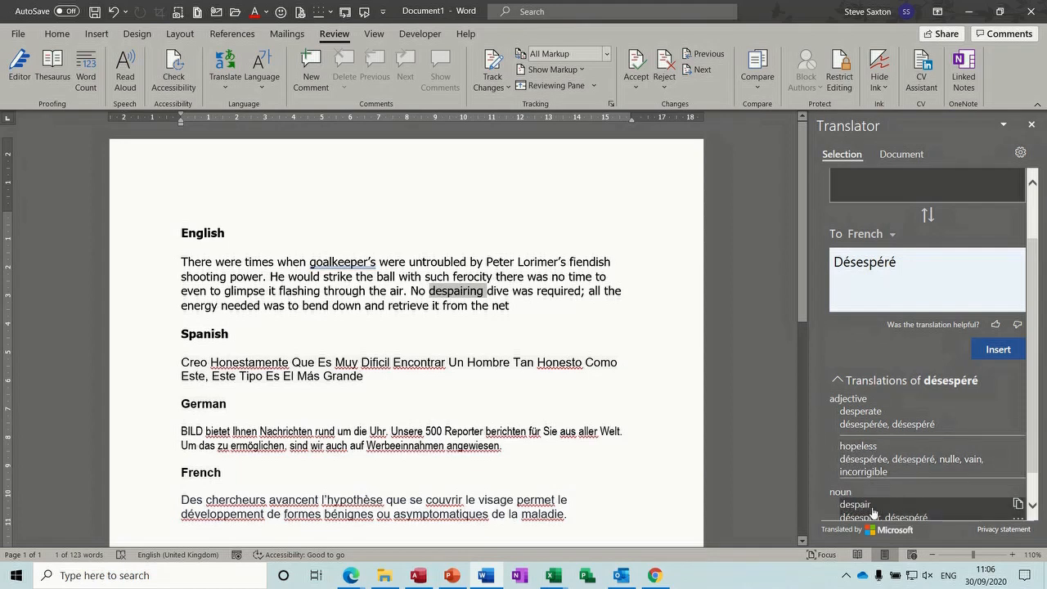
{"action": "double_click", "coordinate": [438, 261]}
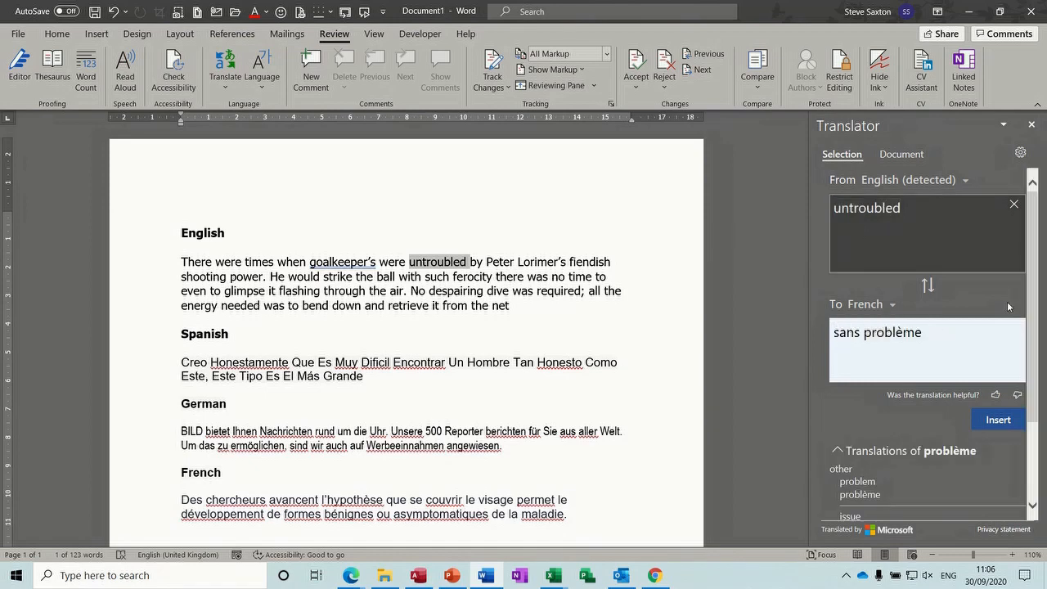
{"action": "scroll", "coordinate": [1034, 300], "scroll_direction": "down", "scroll_amount": 3}
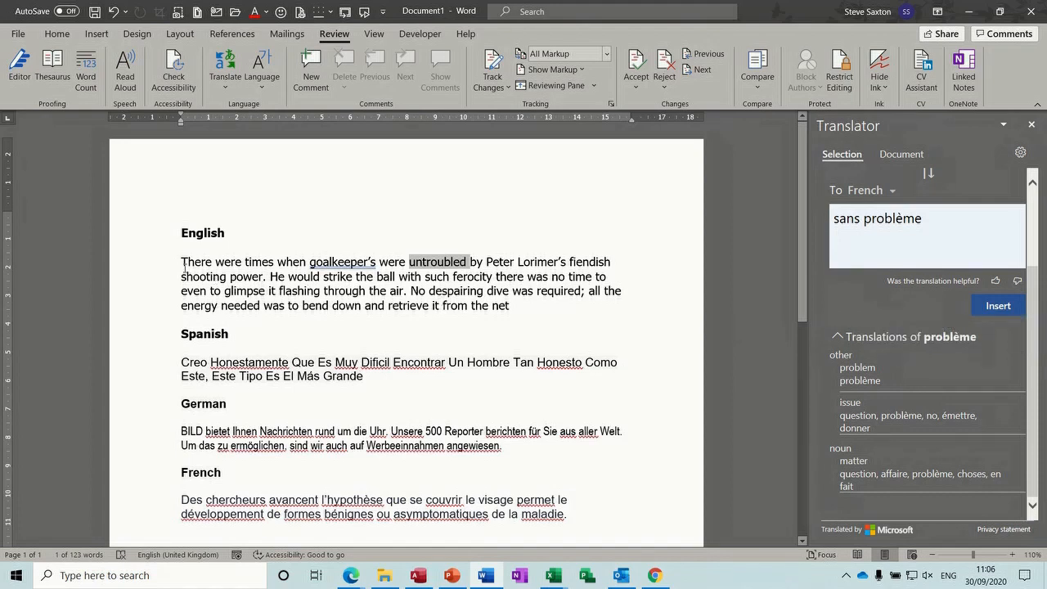
{"action": "double_click", "coordinate": [154, 272]}
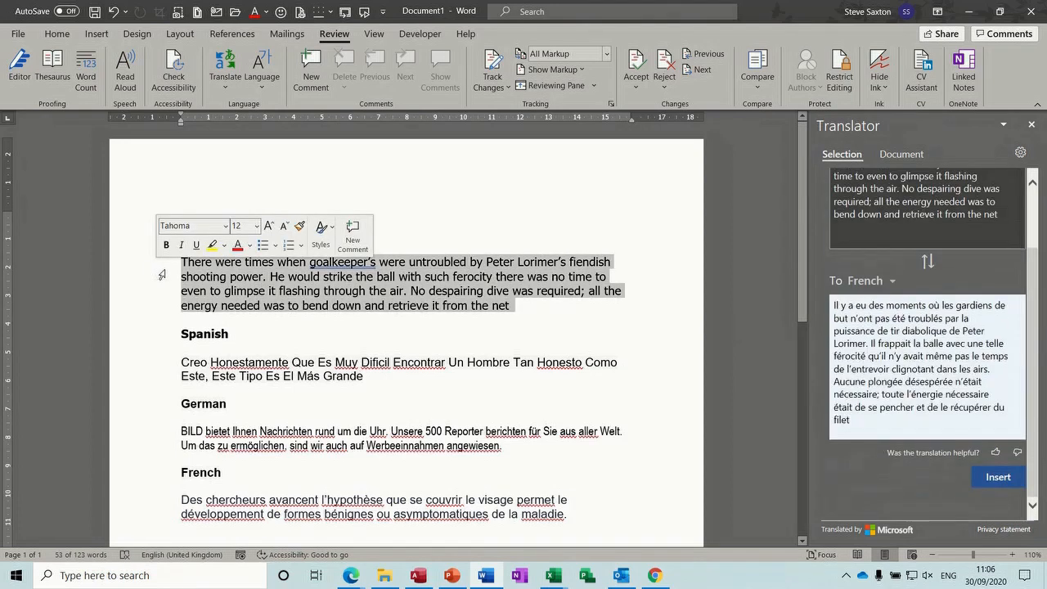
Insert the French translation as a new paragraph below the English paragraph
{"action": "left_click", "coordinate": [531, 311]}
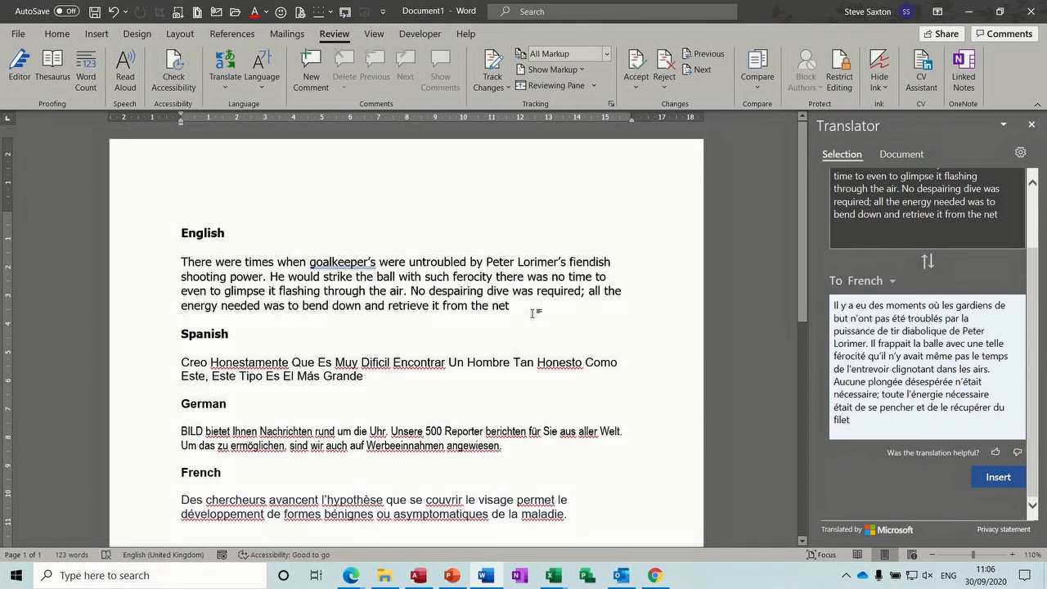
{"action": "key", "text": "Return"}
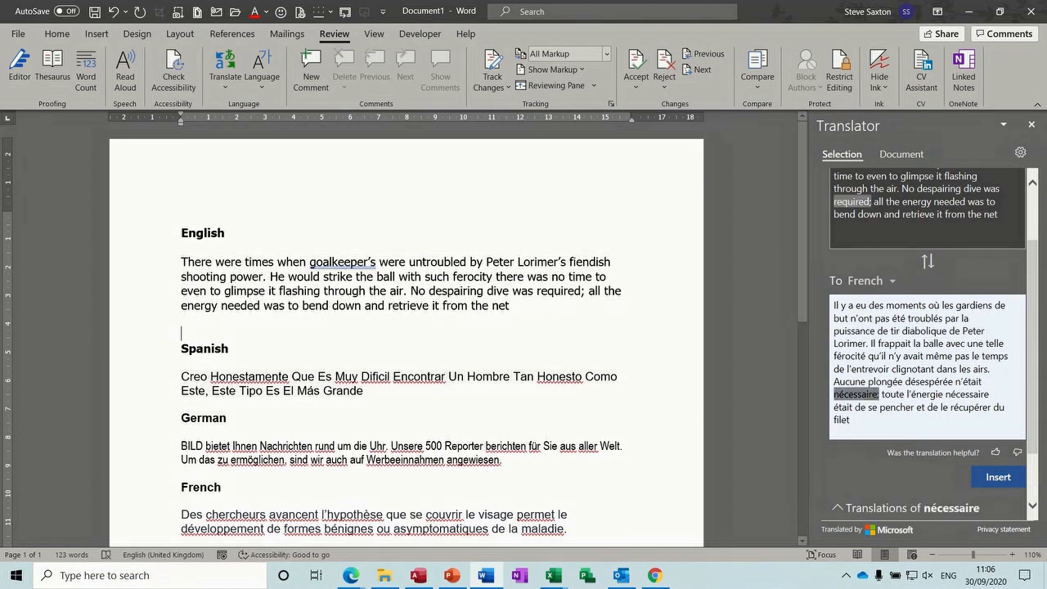
{"action": "left_click", "coordinate": [992, 476]}
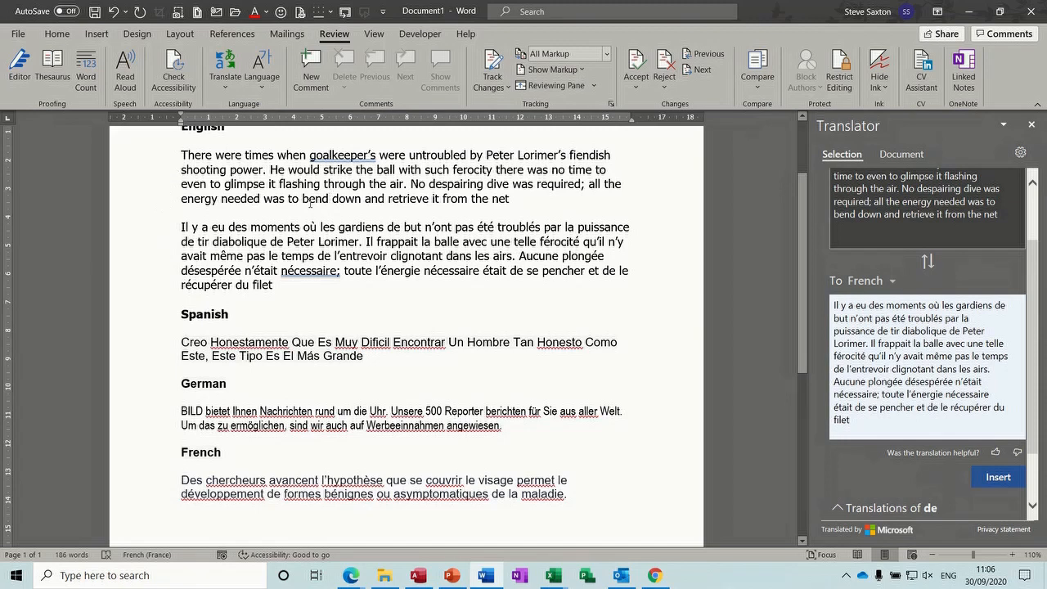
{"action": "double_click", "coordinate": [146, 174]}
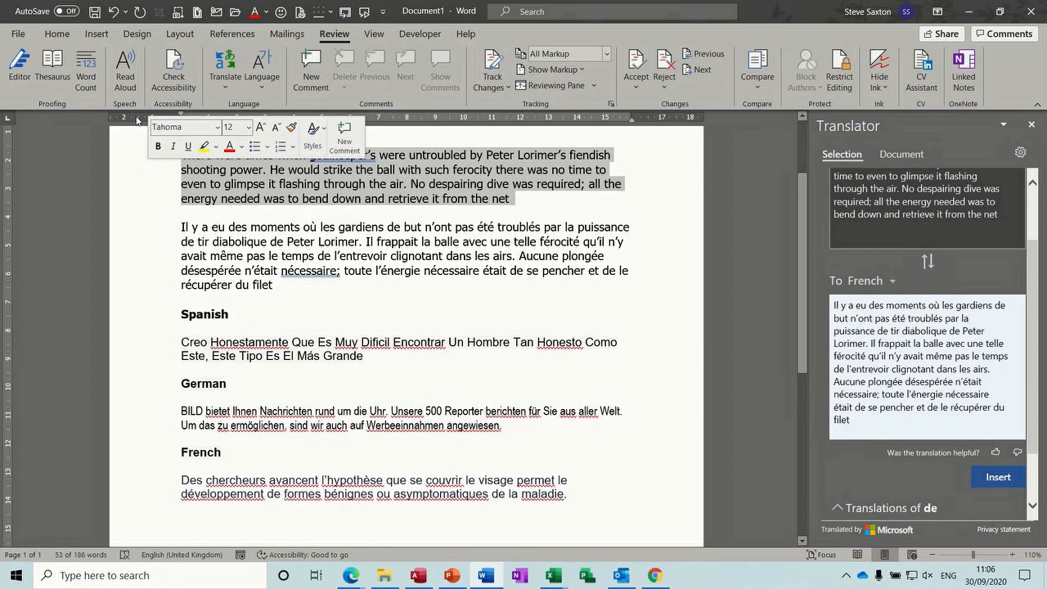
Have Word read the selected English paragraph aloud
{"action": "left_click", "coordinate": [124, 65]}
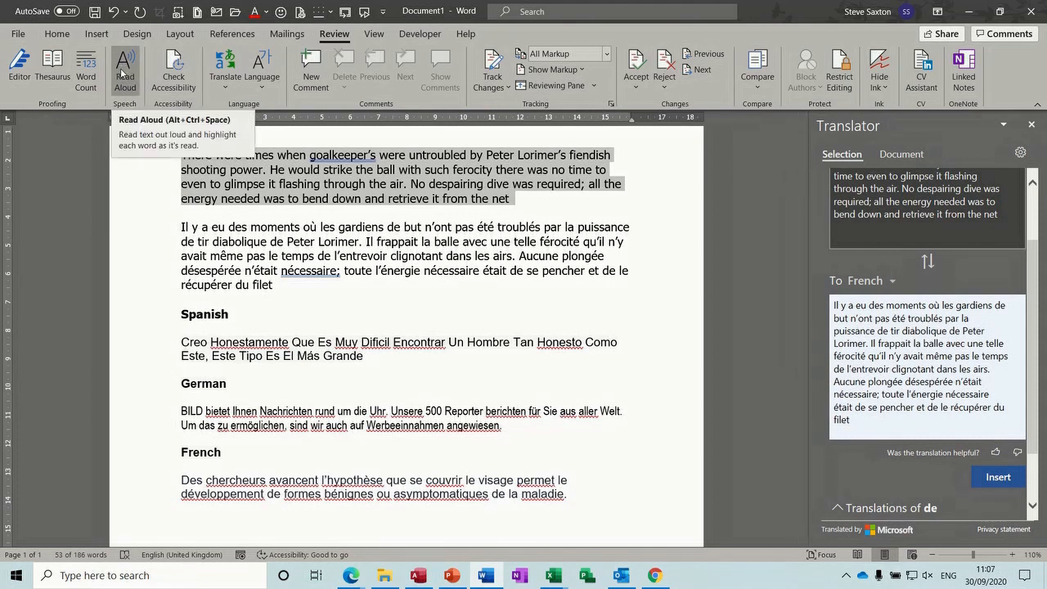
{"action": "left_click", "coordinate": [121, 73]}
{"action": "left_click", "coordinate": [124, 72]}
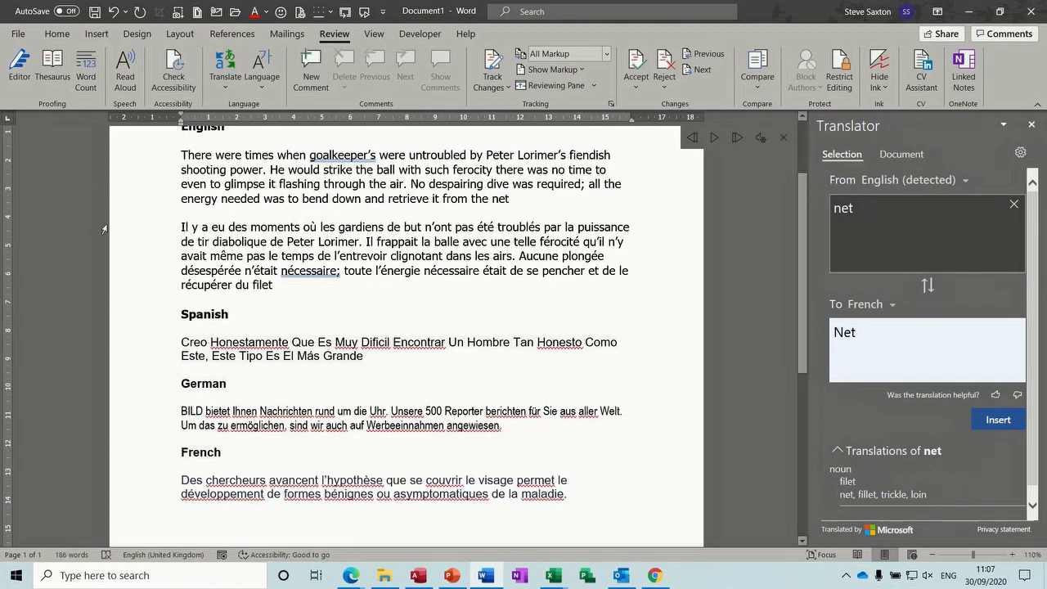
Select the French, English, then French paragraphs to view each in the Translator
{"action": "double_click", "coordinate": [141, 245]}
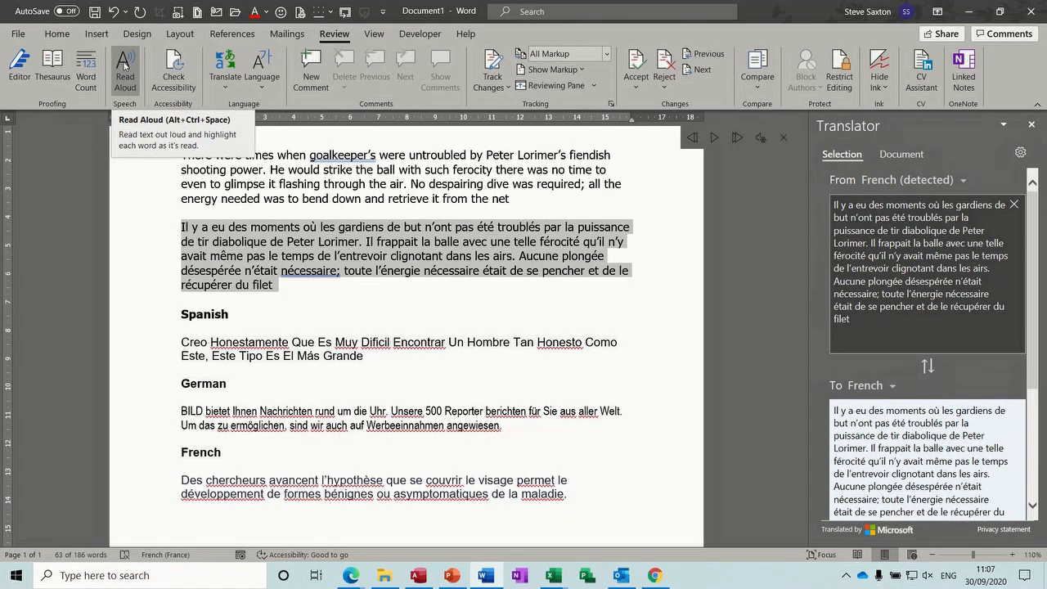
{"action": "double_click", "coordinate": [147, 184]}
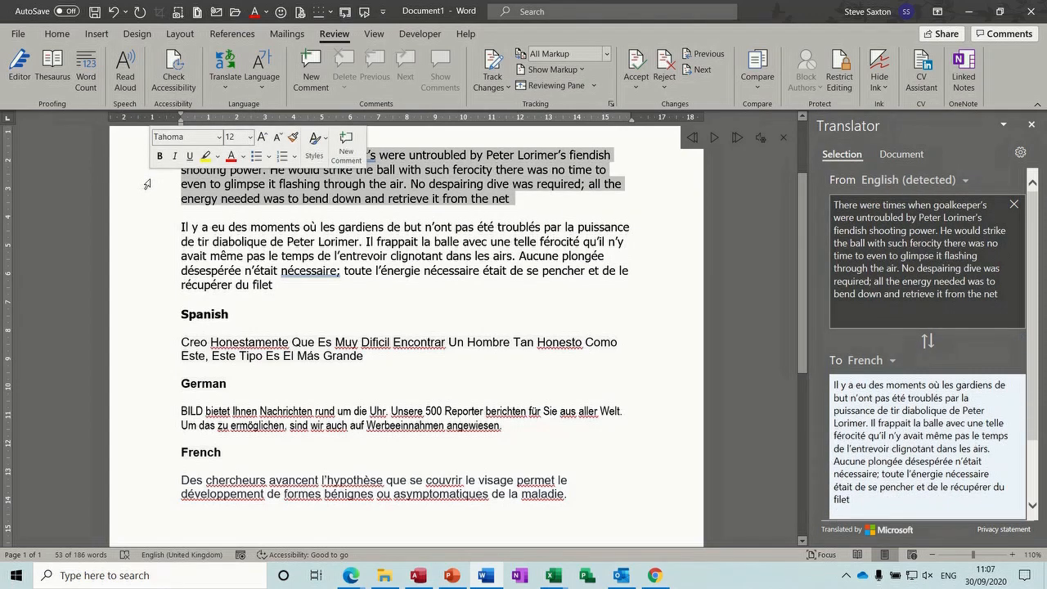
{"action": "double_click", "coordinate": [153, 250]}
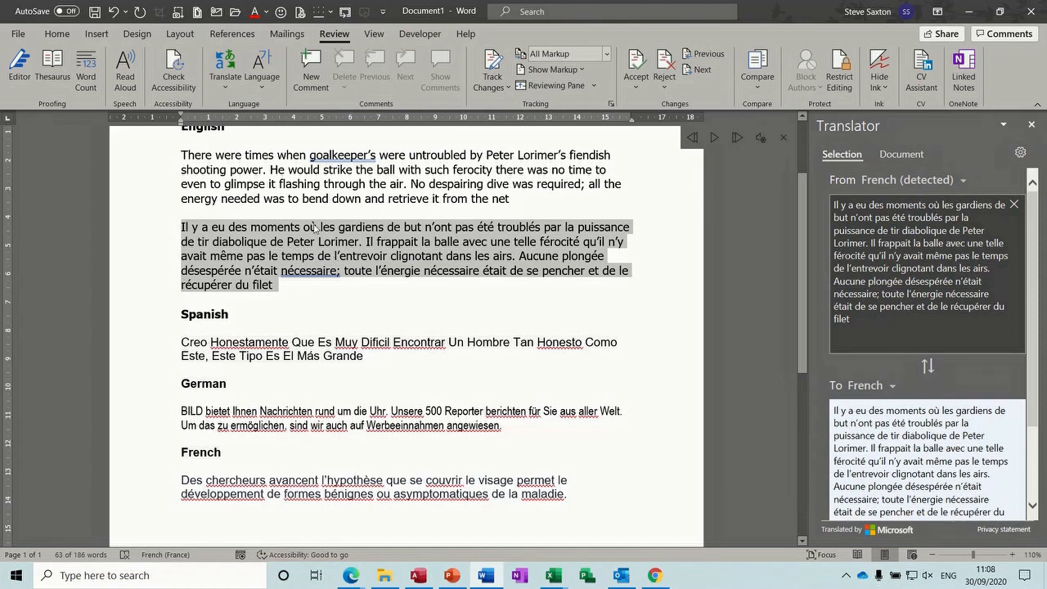
{"action": "left_click", "coordinate": [175, 167]}
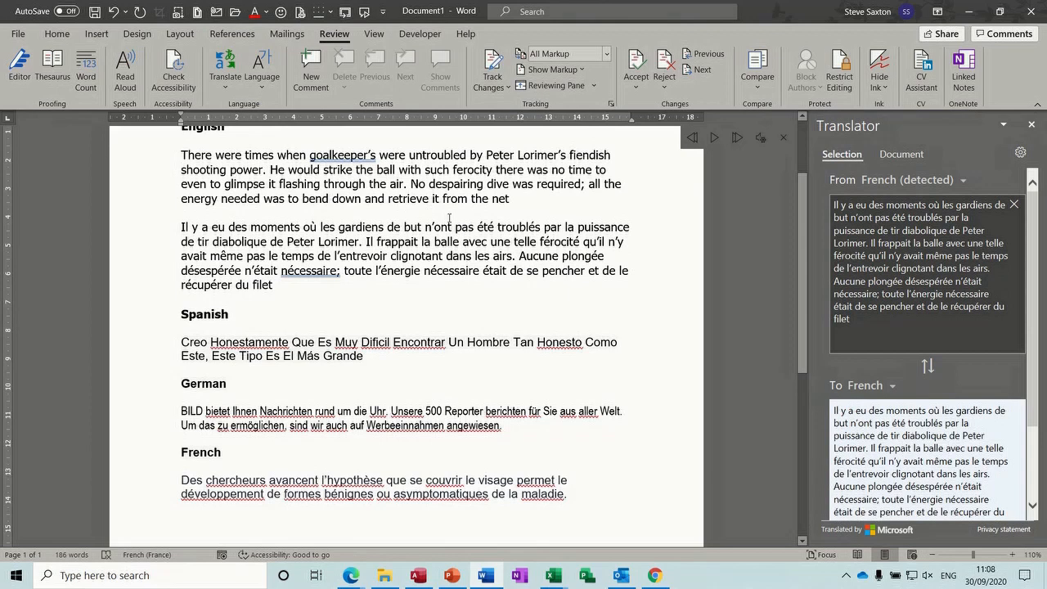
Select the Spanish paragraph and set the Translator's target language to English
{"action": "double_click", "coordinate": [157, 349]}
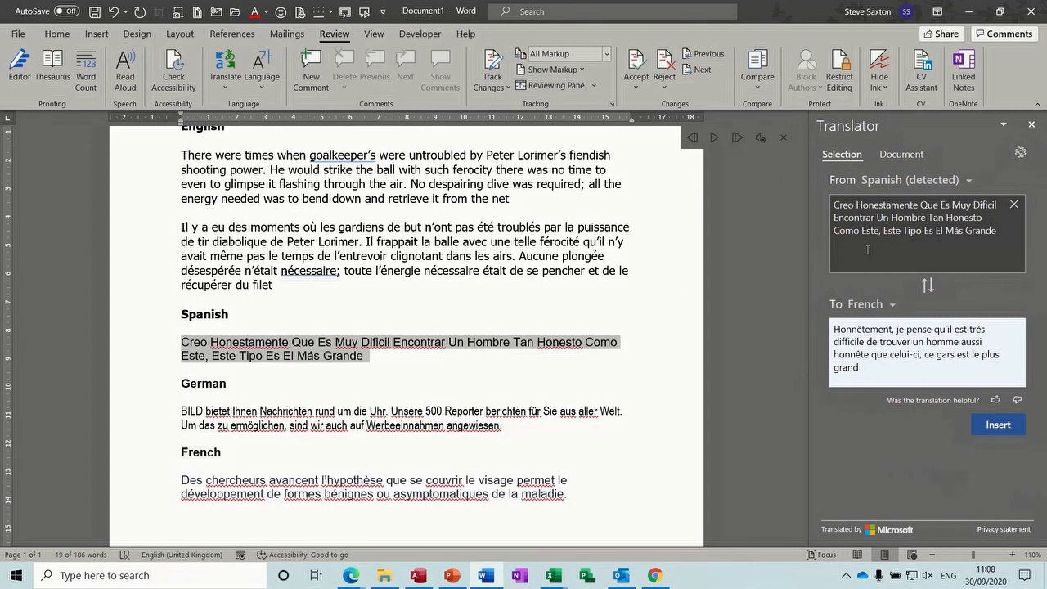
{"action": "left_click", "coordinate": [890, 305]}
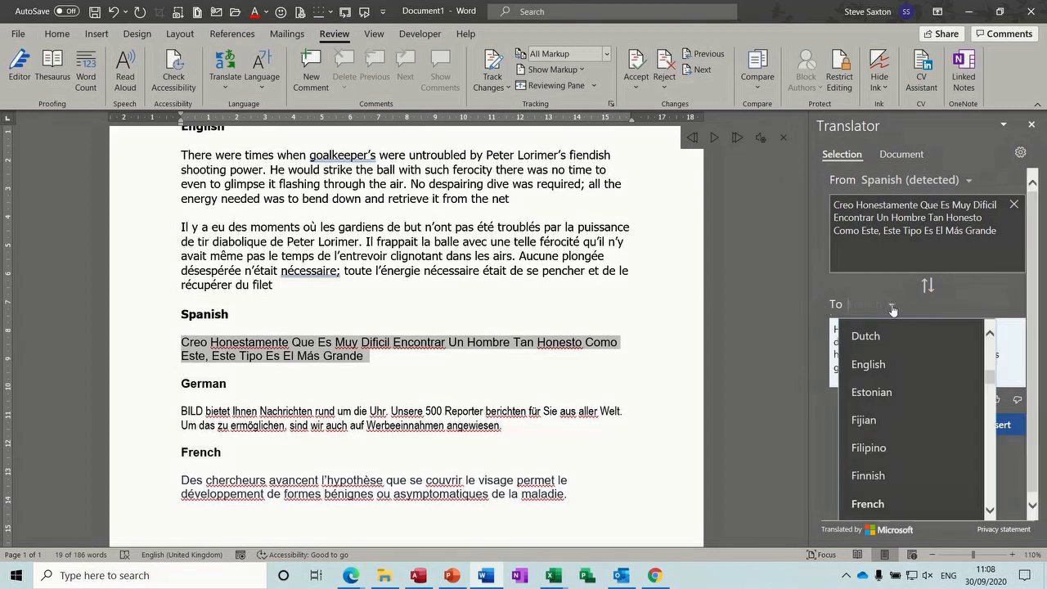
{"action": "left_click", "coordinate": [868, 364]}
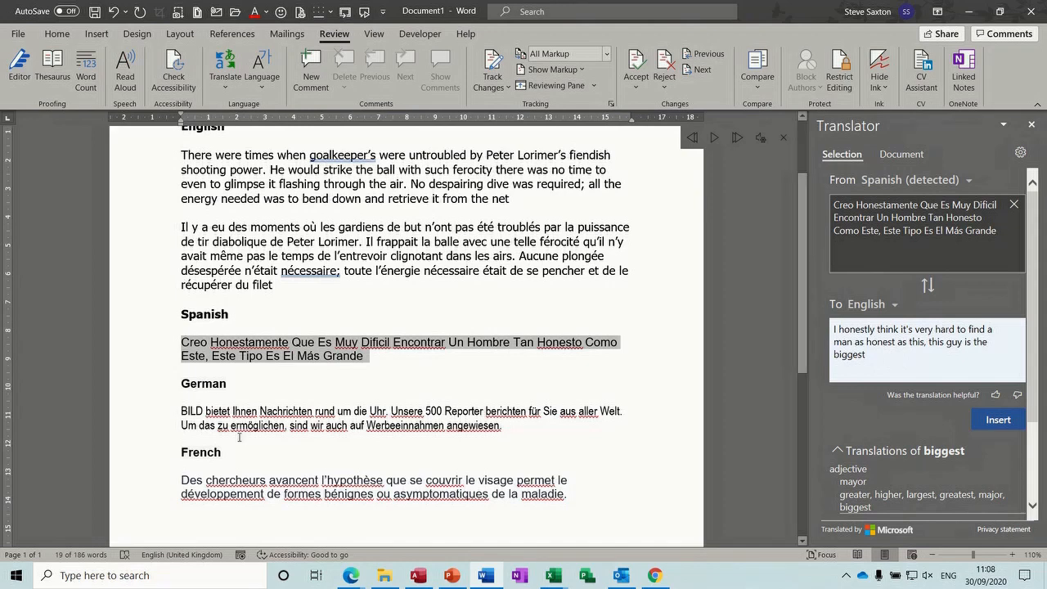
View the English translations of the German and French paragraphs
{"action": "double_click", "coordinate": [155, 420]}
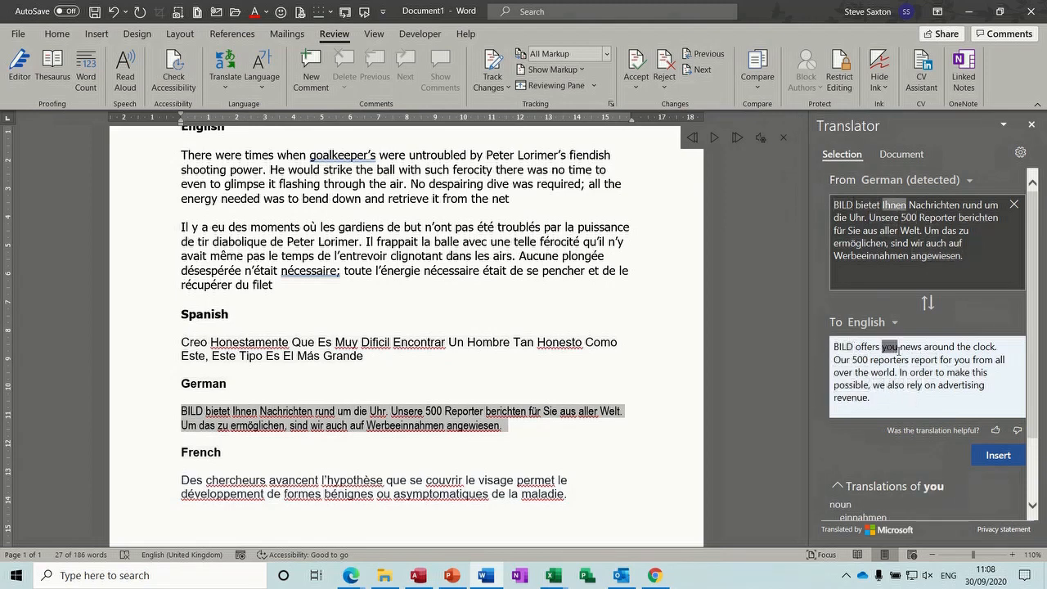
{"action": "double_click", "coordinate": [152, 487]}
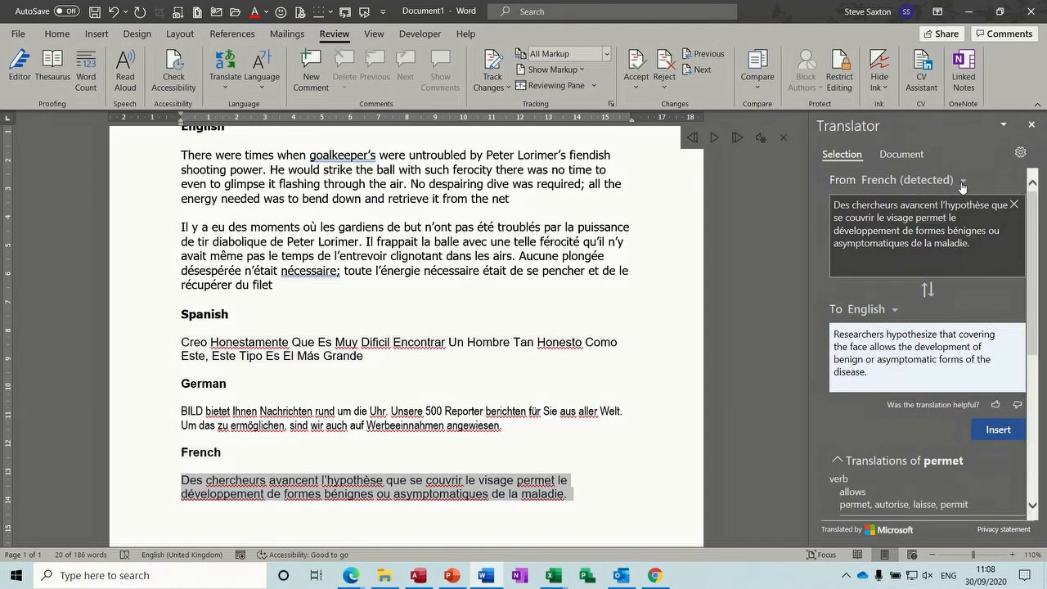
{"action": "left_click", "coordinate": [894, 311]}
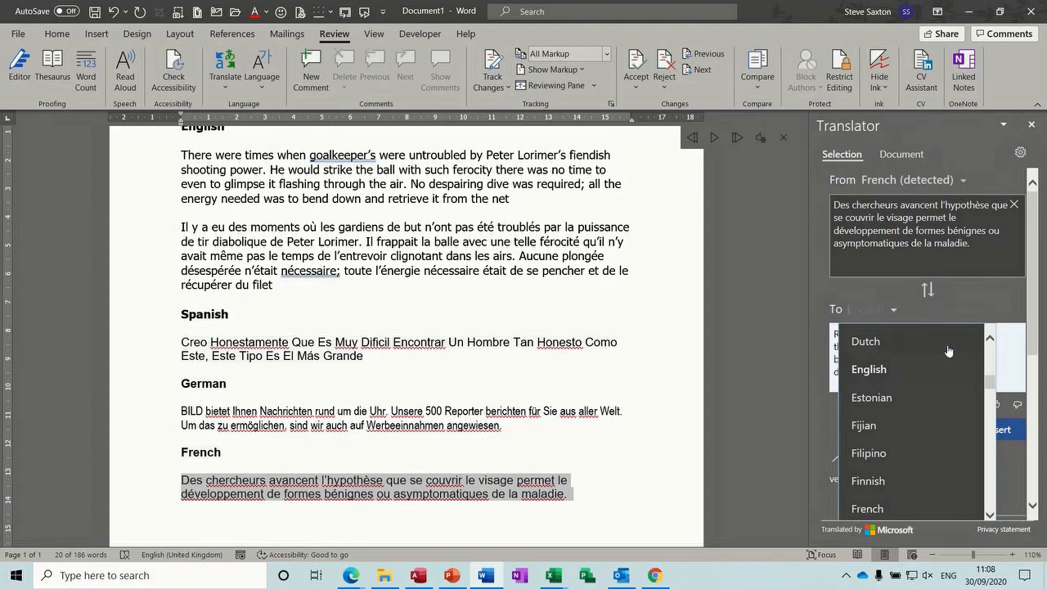
{"action": "left_click_drag", "start_coordinate": [992, 382], "coordinate": [970, 358]}
Translate the word 'despairing' into Greek in the Translator pane
{"action": "left_click", "coordinate": [595, 380]}
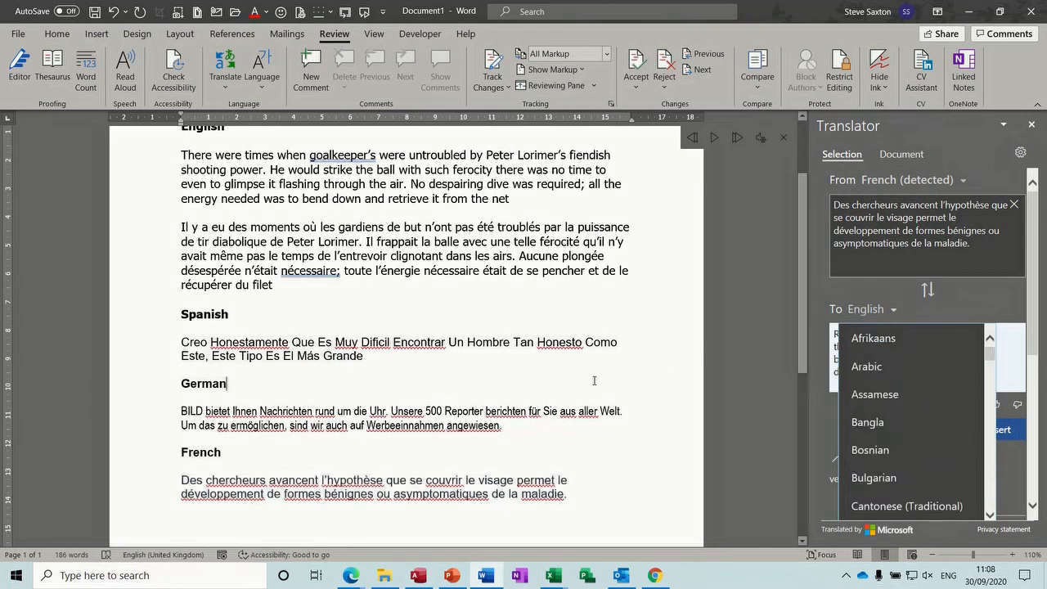
{"action": "left_click", "coordinate": [591, 430]}
{"action": "double_click", "coordinate": [448, 185]}
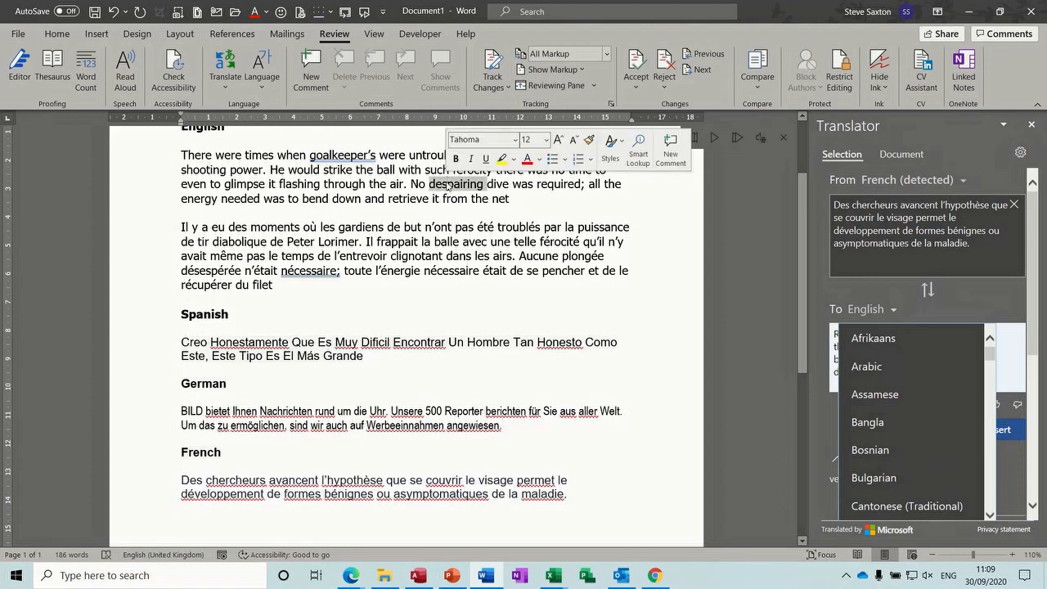
{"action": "left_click", "coordinate": [821, 397]}
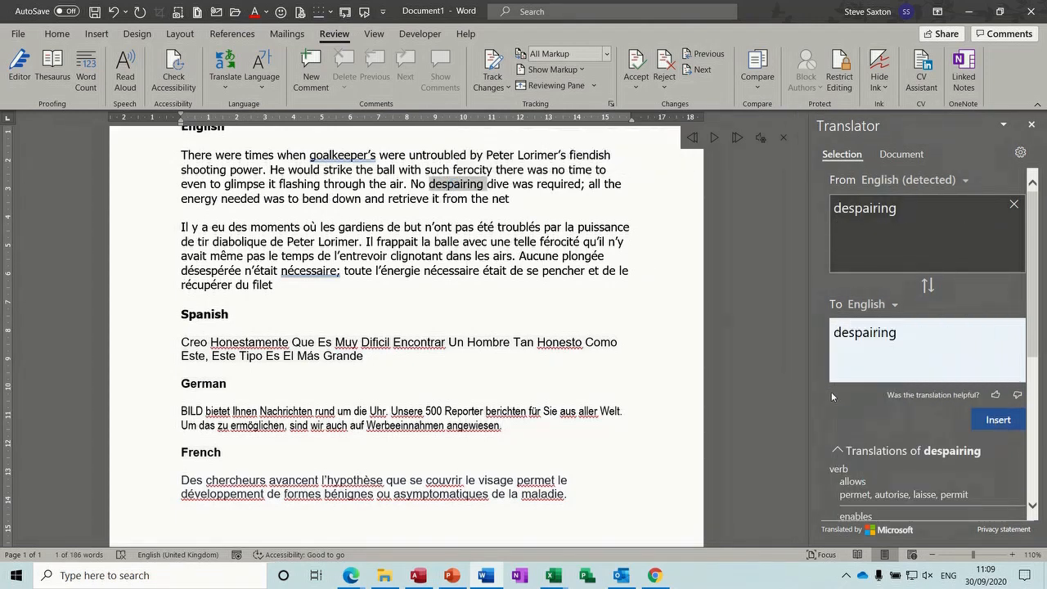
{"action": "left_click", "coordinate": [892, 309]}
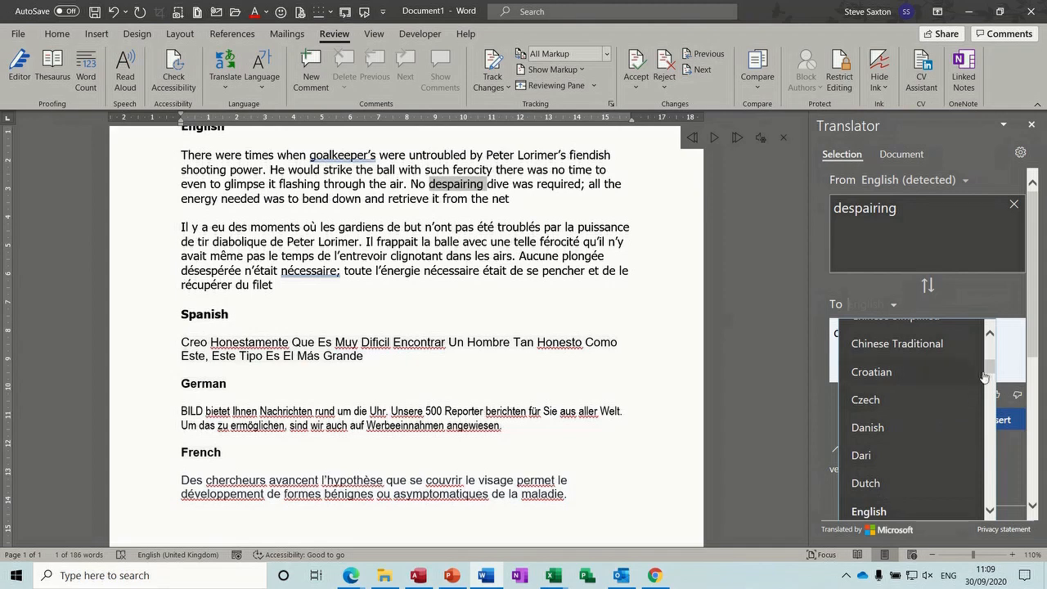
{"action": "left_click_drag", "start_coordinate": [989, 366], "coordinate": [993, 397]}
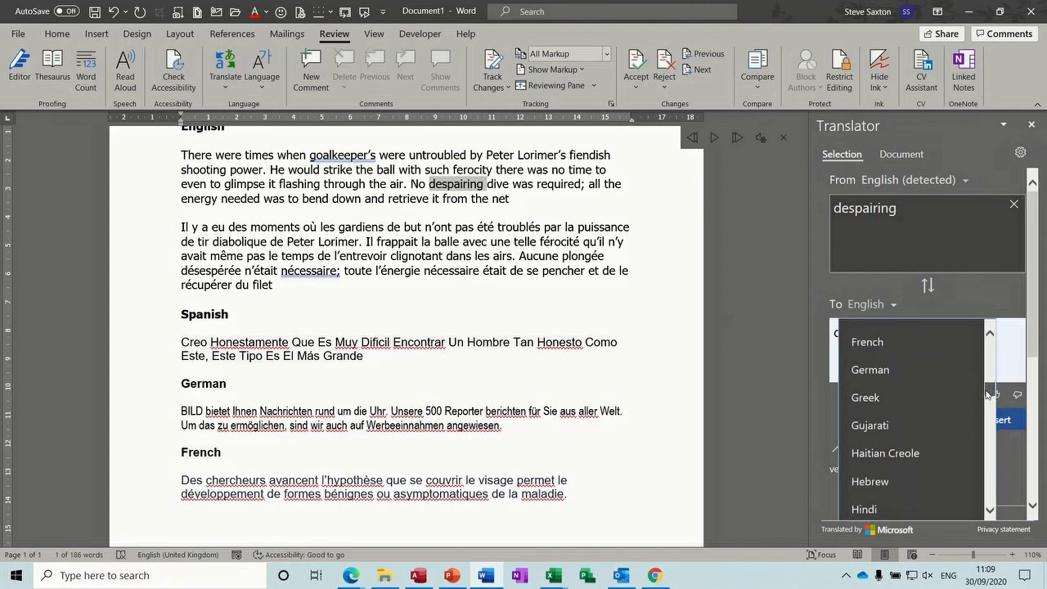
{"action": "left_click", "coordinate": [871, 396]}
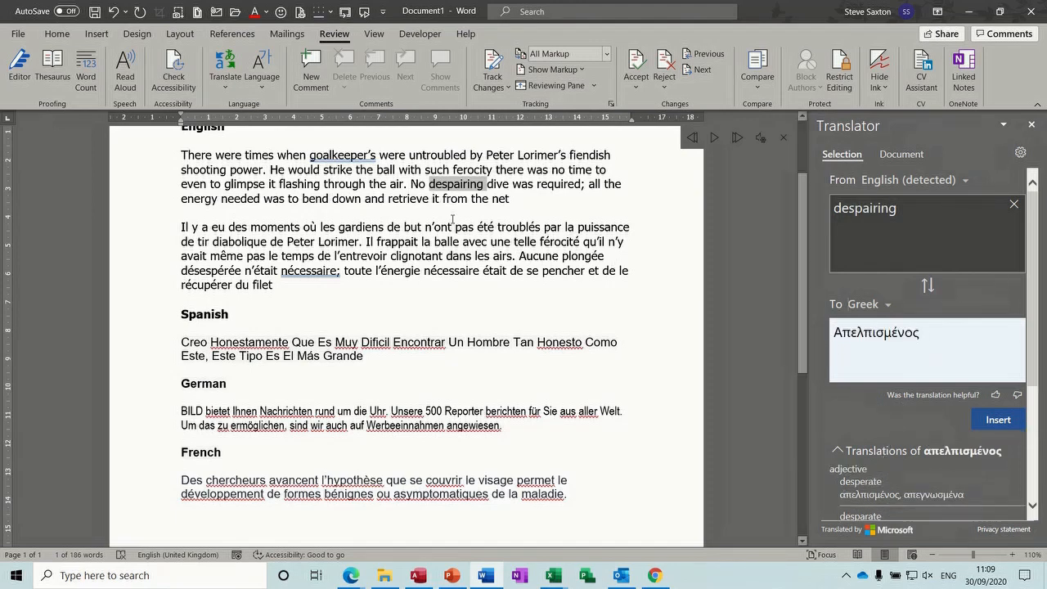
Switch the target to German and translate 'was', 'the' and 'to bend down' ('zum Verbiegen')
{"action": "double_click", "coordinate": [522, 186]}
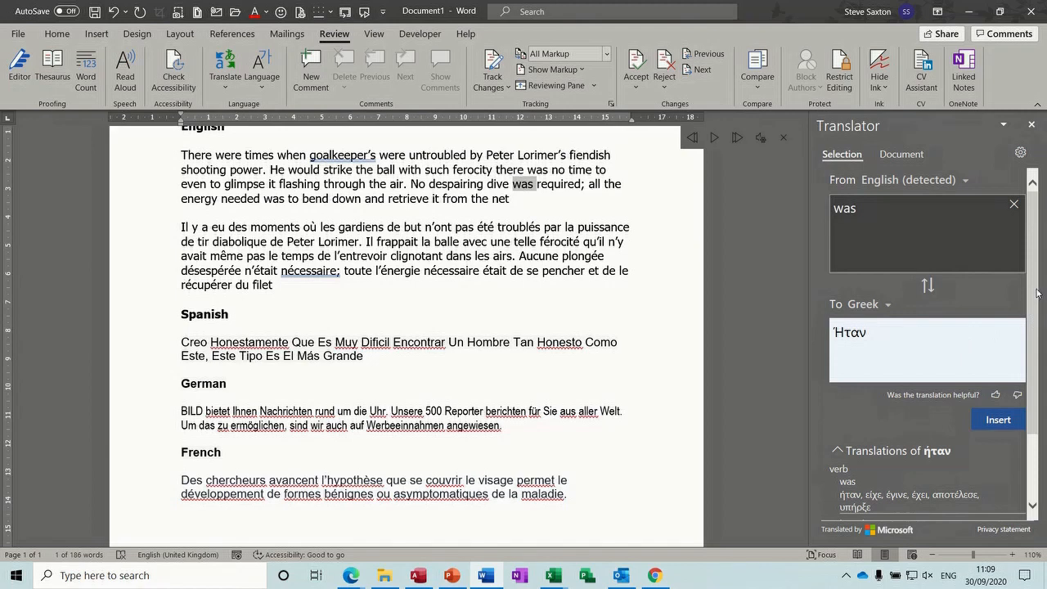
{"action": "scroll", "coordinate": [1037, 296], "scroll_direction": "down", "scroll_amount": 2}
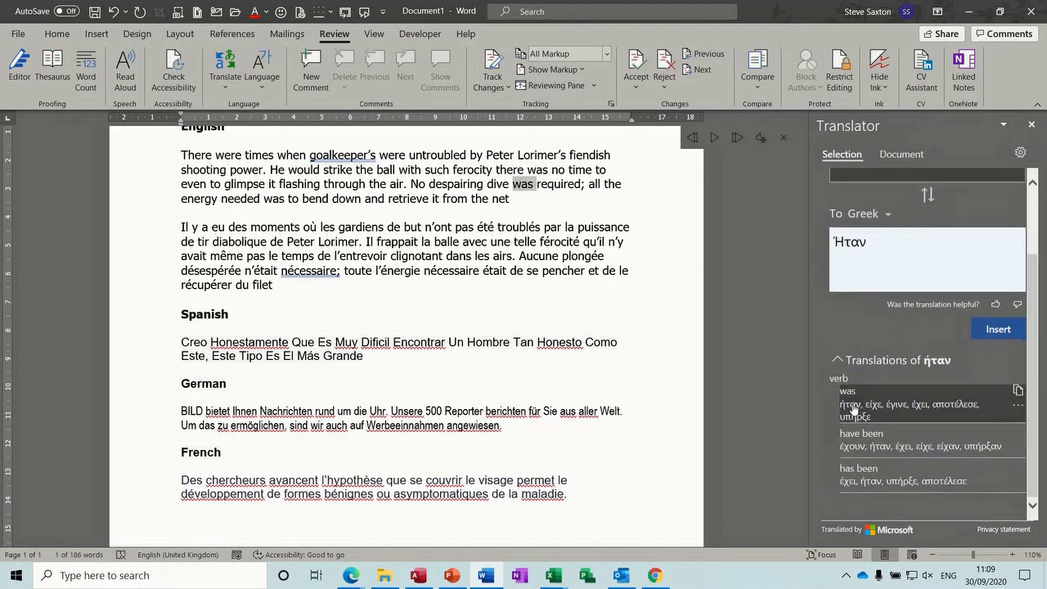
{"action": "left_click", "coordinate": [887, 214]}
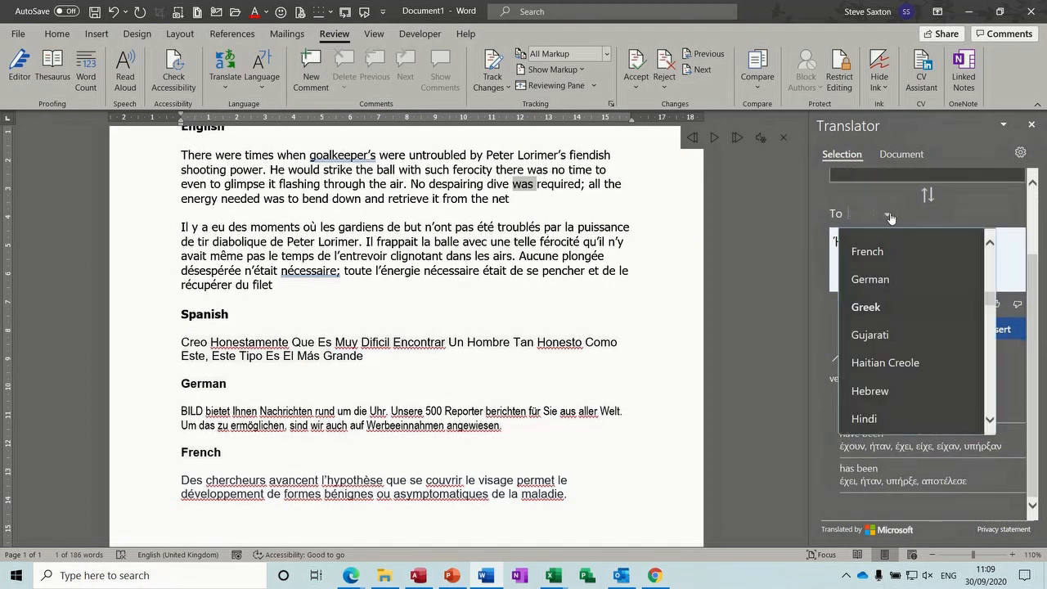
{"action": "left_click", "coordinate": [872, 280]}
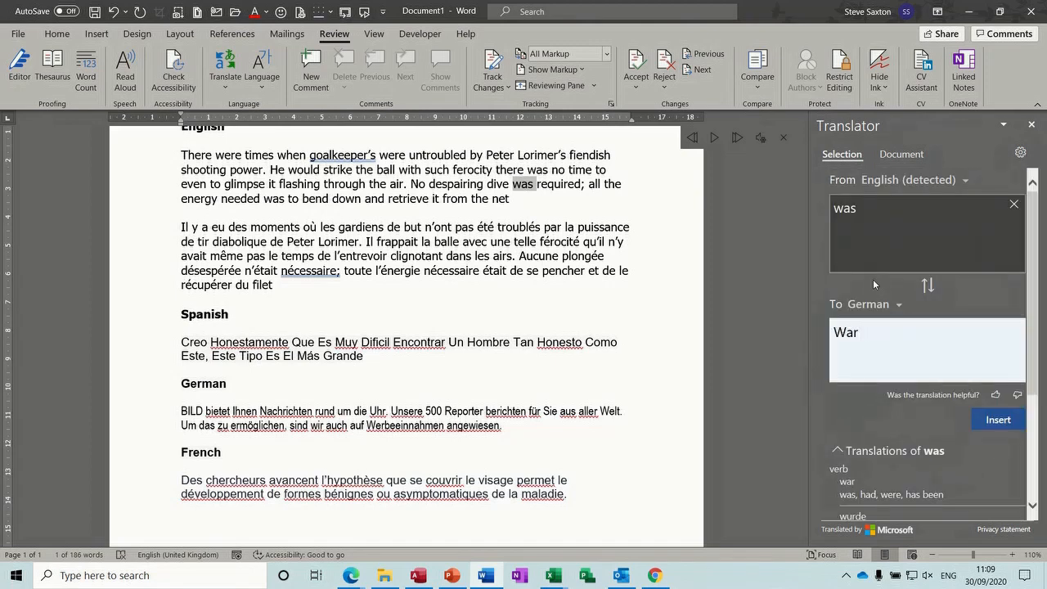
{"action": "double_click", "coordinate": [611, 183]}
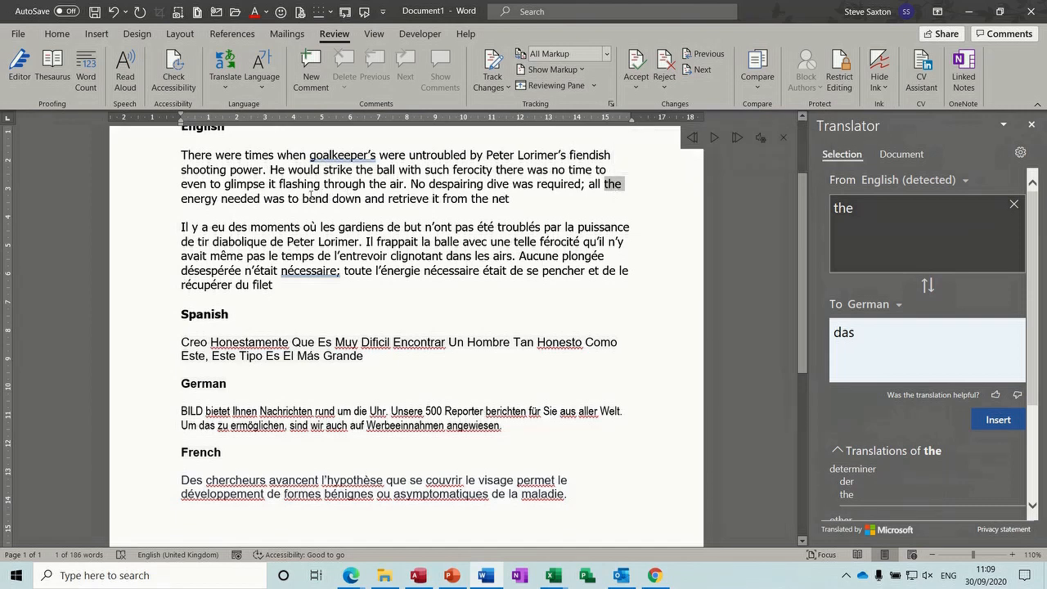
{"action": "left_click_drag", "start_coordinate": [288, 198], "coordinate": [365, 197]}
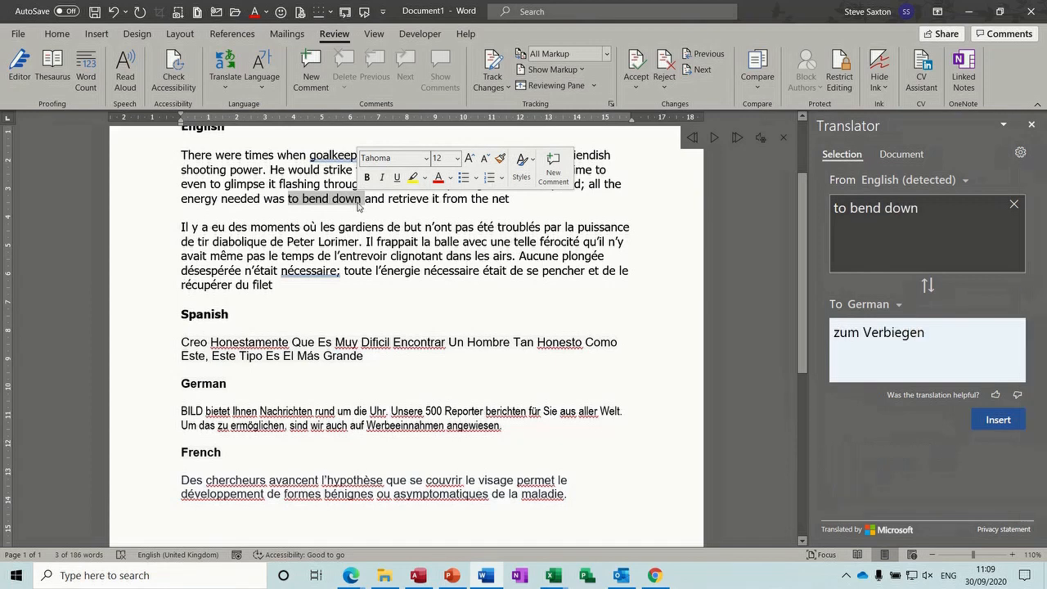
{"action": "mouse_move", "coordinate": [907, 335]}
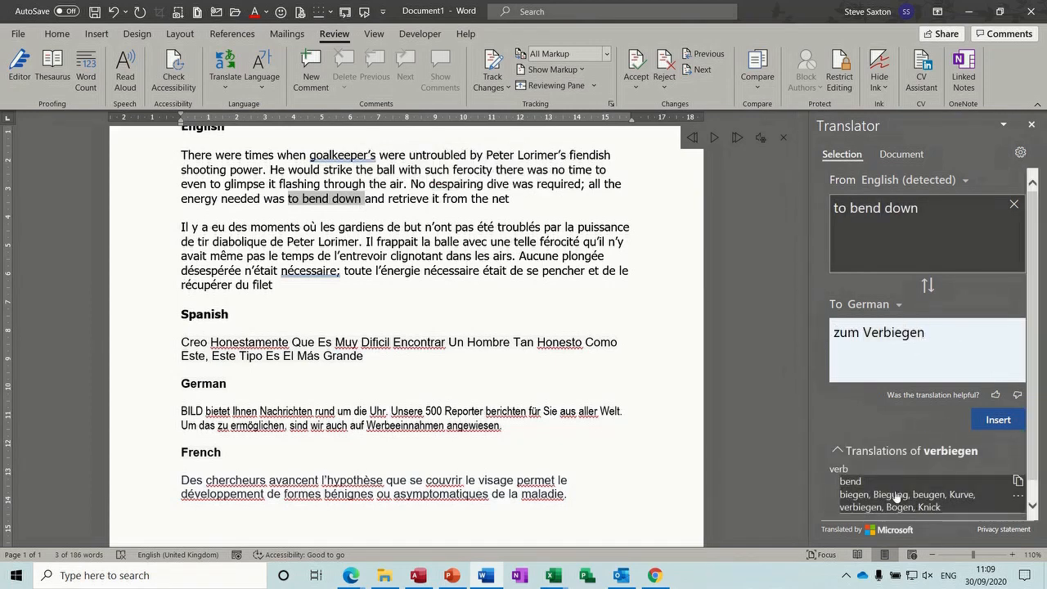
{"action": "scroll", "coordinate": [1037, 408], "scroll_direction": "down", "scroll_amount": 1}
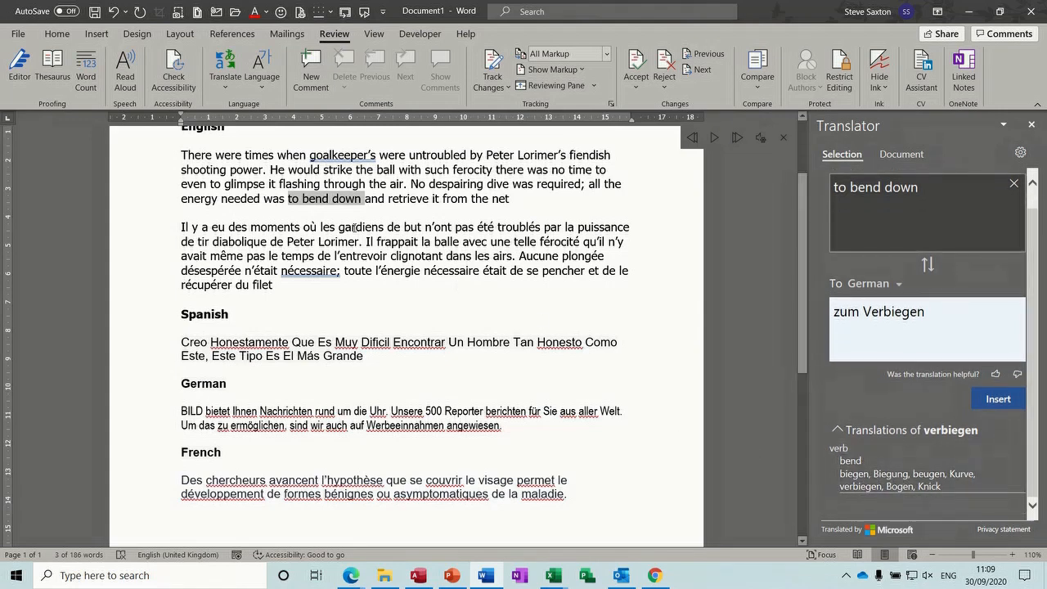
Deselect the phrase and scroll through the 6.3 CONSOLIDATION EXERCISE FIVE review task list
{"action": "left_click", "coordinate": [441, 255]}
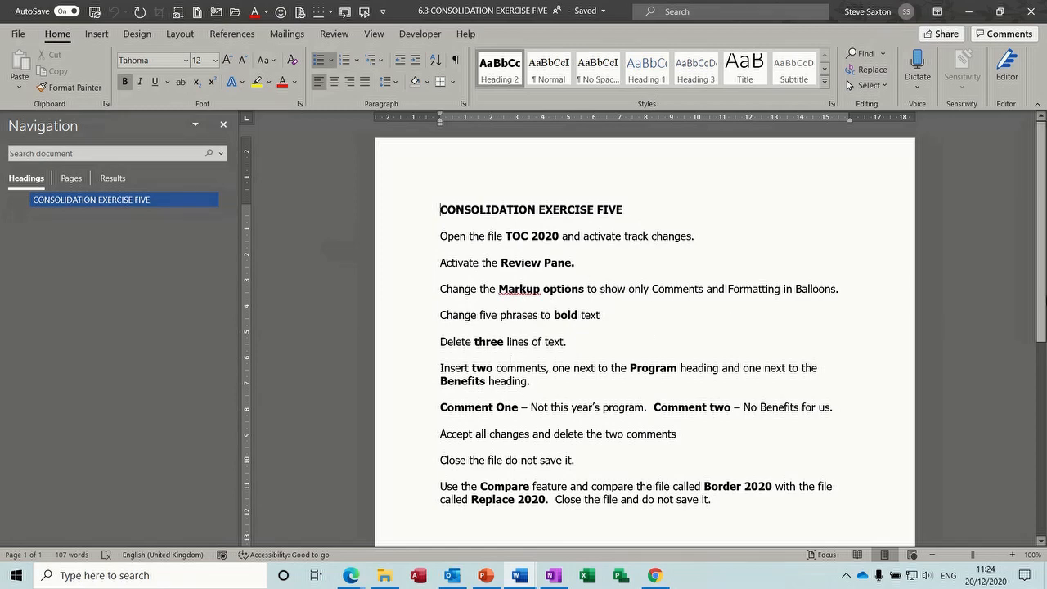
{"action": "scroll", "coordinate": [1045, 252], "scroll_direction": "down", "scroll_amount": 2}
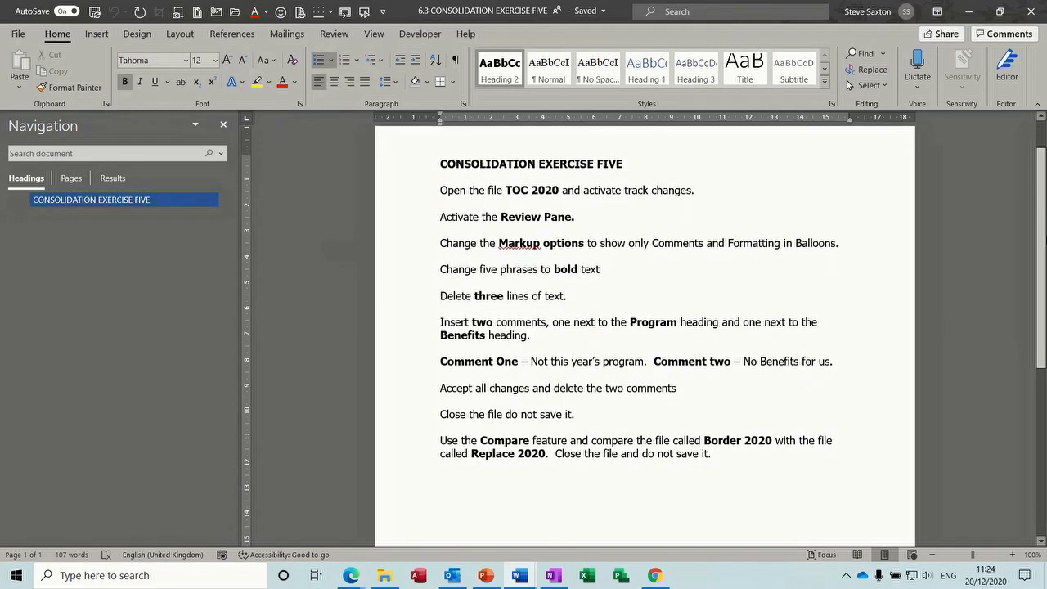